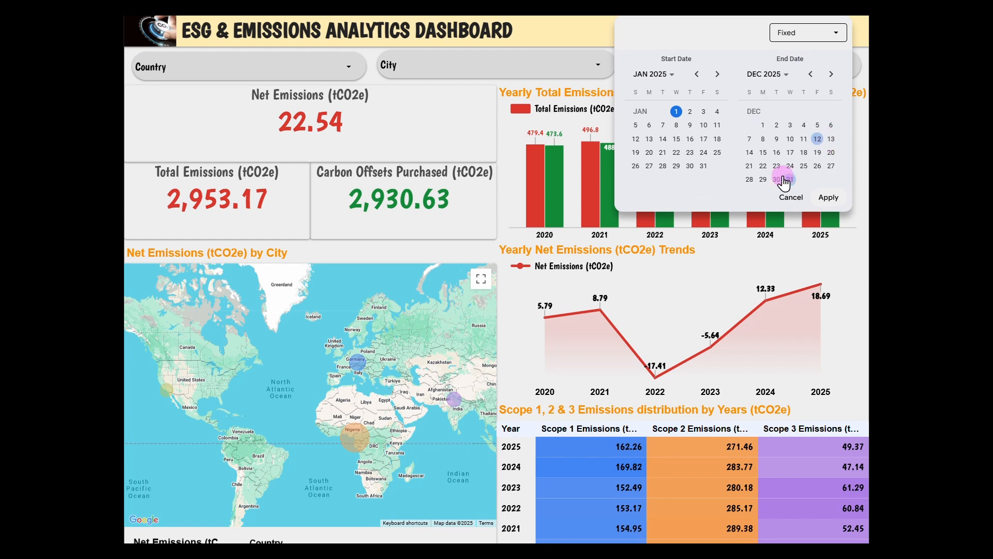
# Step: Apply a Jan 1 – Dec 31, 2025 date range to the dashboard and inspect Munich on the full-screen city map
pyautogui.click(792, 166)
pyautogui.click(828, 183)
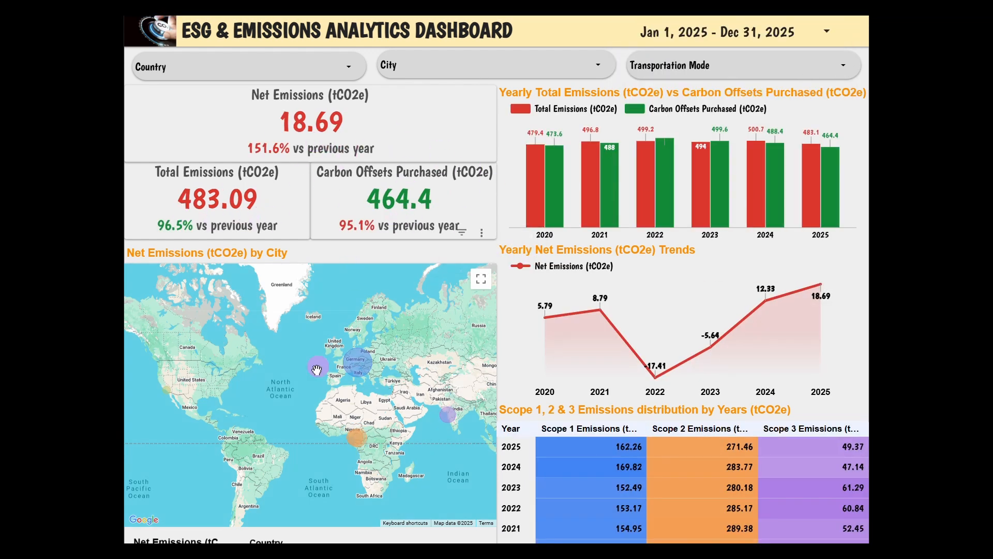
pyautogui.click(480, 279)
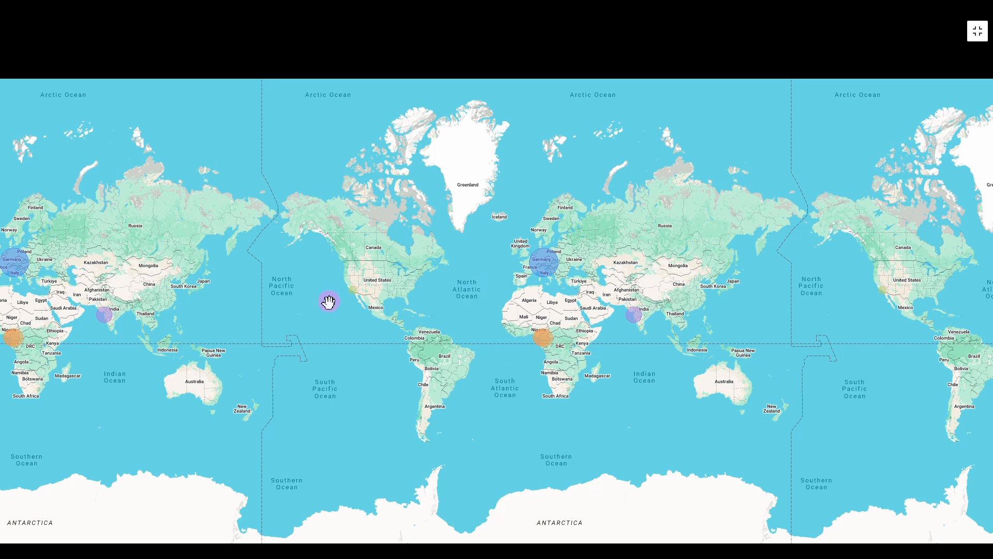
pyautogui.moveTo(541, 272)
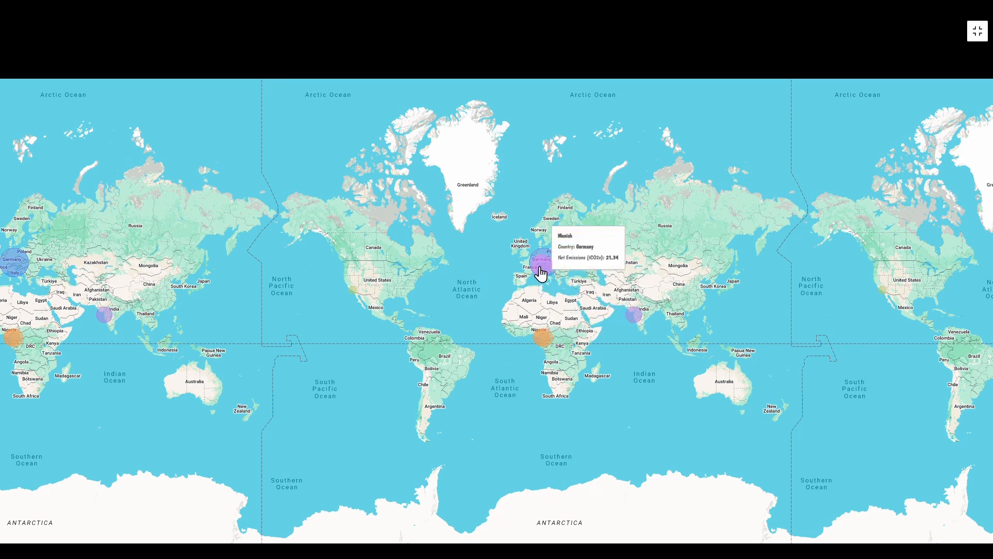
pyautogui.click(978, 31)
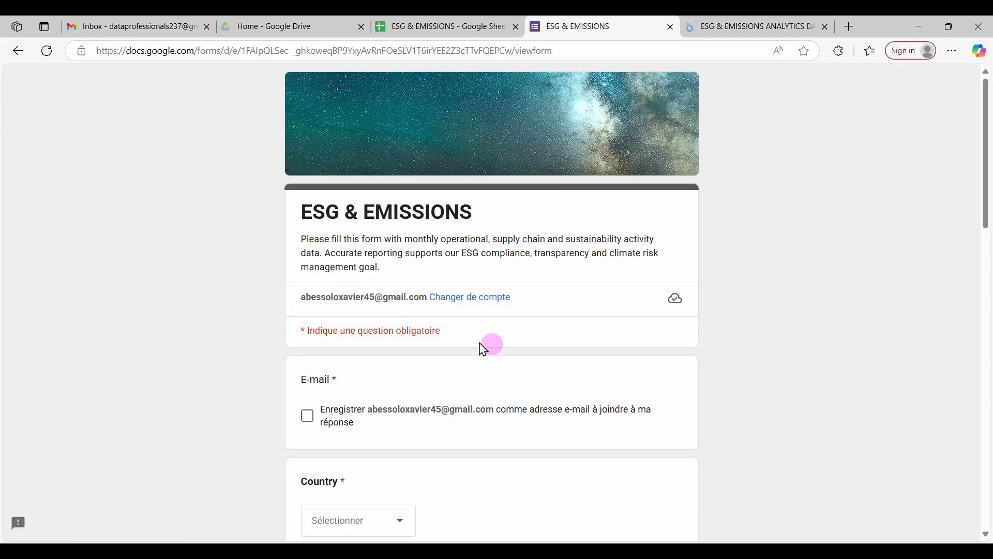
# Step: In the ESG & EMISSIONS form, include the account e-mail in the response and set the location to Munich, Germany
pyautogui.click(307, 416)
pyautogui.scroll(-4, 332, 394)
pyautogui.click(405, 262)
pyautogui.click(352, 335)
pyautogui.click(399, 367)
pyautogui.click(357, 444)
# Step: Set the form's Date to 01/01/2026
pyautogui.scroll(-2, 386, 383)
pyautogui.click(378, 348)
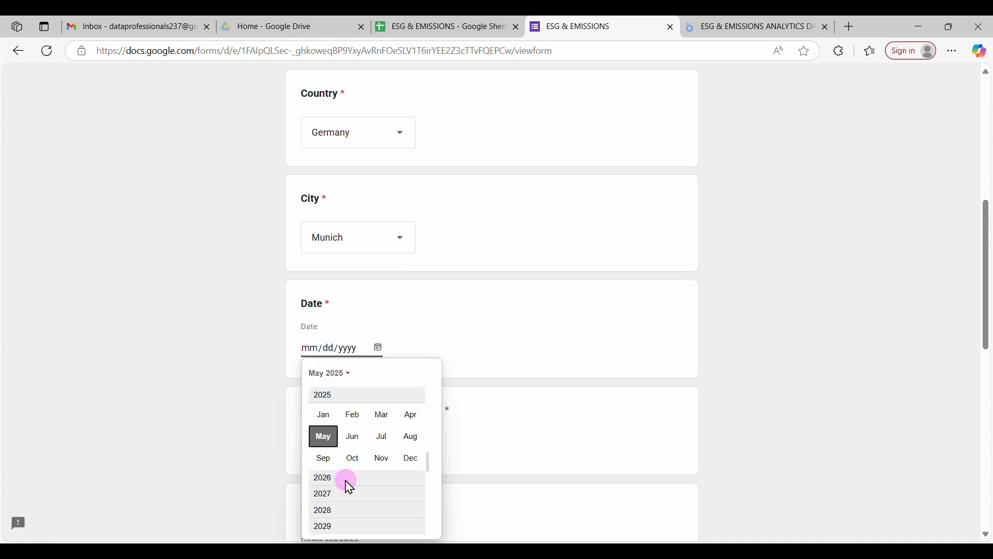
pyautogui.click(348, 480)
pyautogui.click(384, 413)
# Step: Enter 5678 kWh for Electricity Consumption and 967 liters for Gasoline Used
pyautogui.scroll(-1, 383, 412)
pyautogui.click(328, 379)
pyautogui.write('5678')
pyautogui.click(366, 476)
pyautogui.write('967')
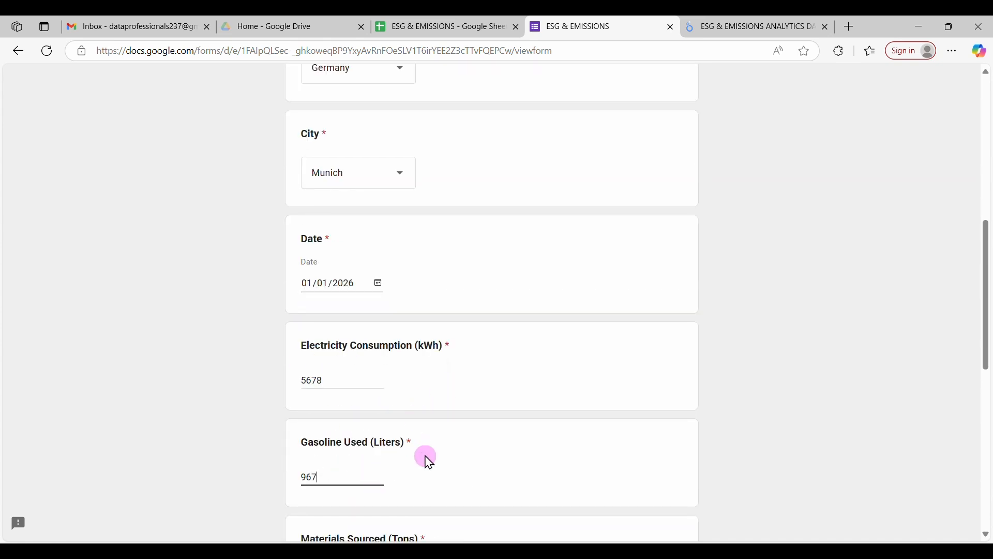
# Step: Enter 8.9 tons for Materials Sourced and choose Ship as the Transportation Mode
pyautogui.scroll(-3, 425, 457)
pyautogui.click(372, 385)
pyautogui.write('8.9')
pyautogui.click(362, 480)
pyautogui.click(357, 474)
# Step: Enter 895 km for Transportation Distance and 6.9 tCO2e for Carbon Offsets Purchased
pyautogui.scroll(-3, 479, 412)
pyautogui.click(350, 387)
pyautogui.write('89')
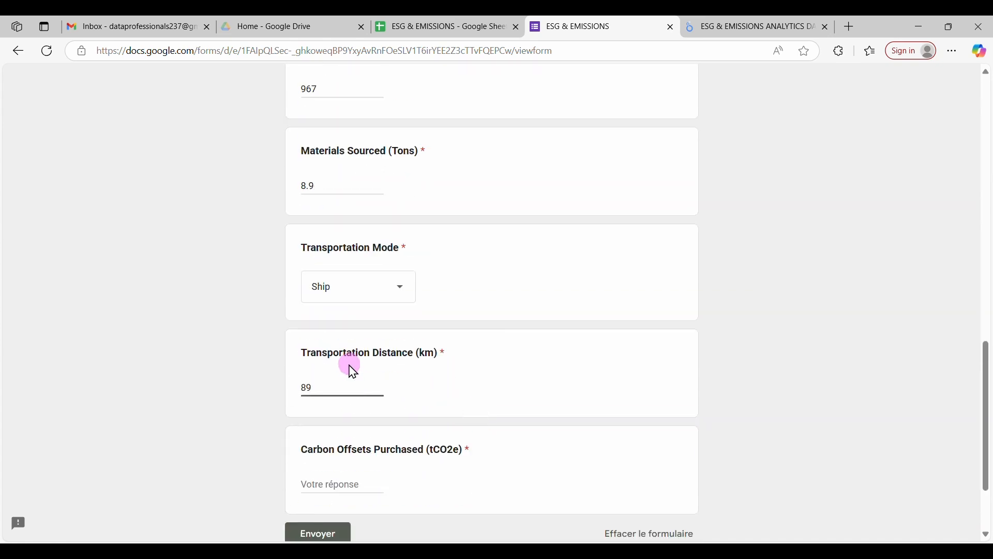
pyautogui.write('5')
pyautogui.scroll(-2, 411, 439)
pyautogui.click(382, 417)
pyautogui.write('0.9')
# Step: Review all the answers in the form and submit the response
pyautogui.scroll(15, 417, 439)
pyautogui.scroll(-11, 445, 398)
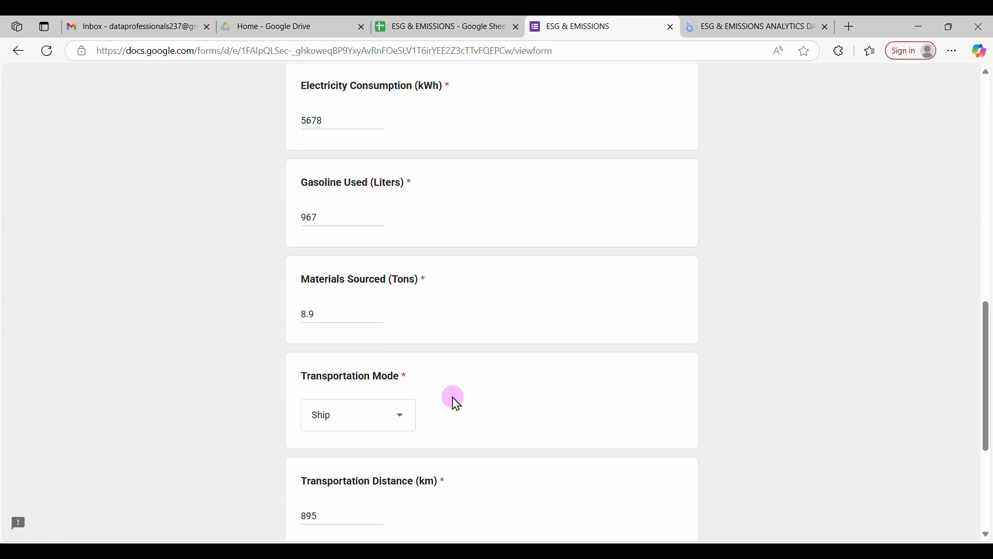
pyautogui.scroll(-5, 453, 397)
pyautogui.click(328, 420)
# Step: Switch to the Looker Studio dashboard, refresh its data and inspect the 2026 point in the net emissions trend
pyautogui.click(757, 28)
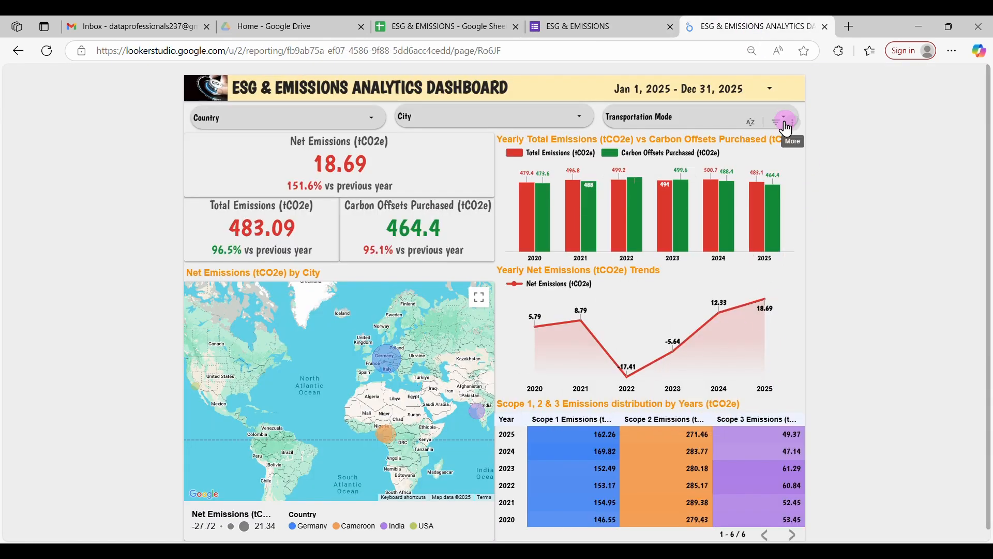
pyautogui.moveTo(852, 80)
pyautogui.click(900, 81)
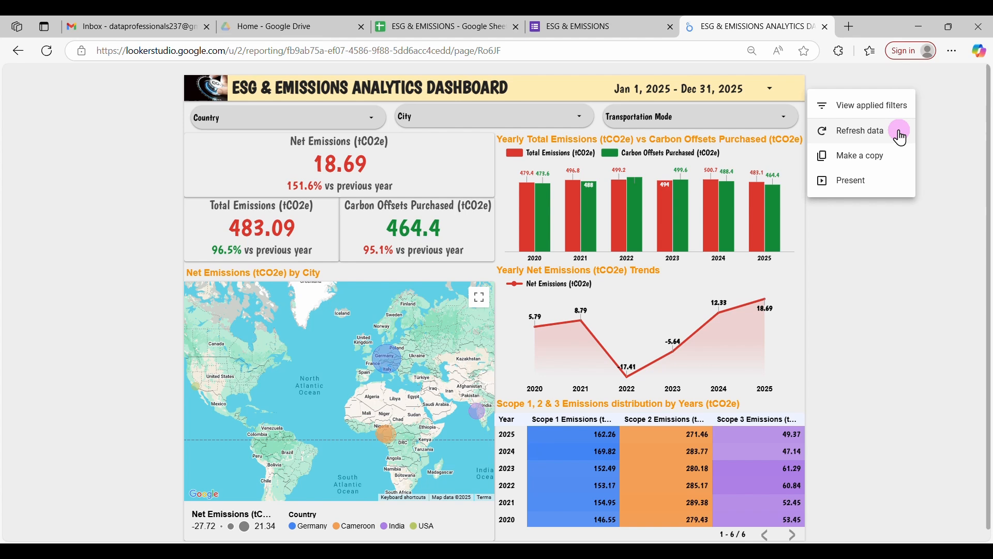
pyautogui.click(870, 137)
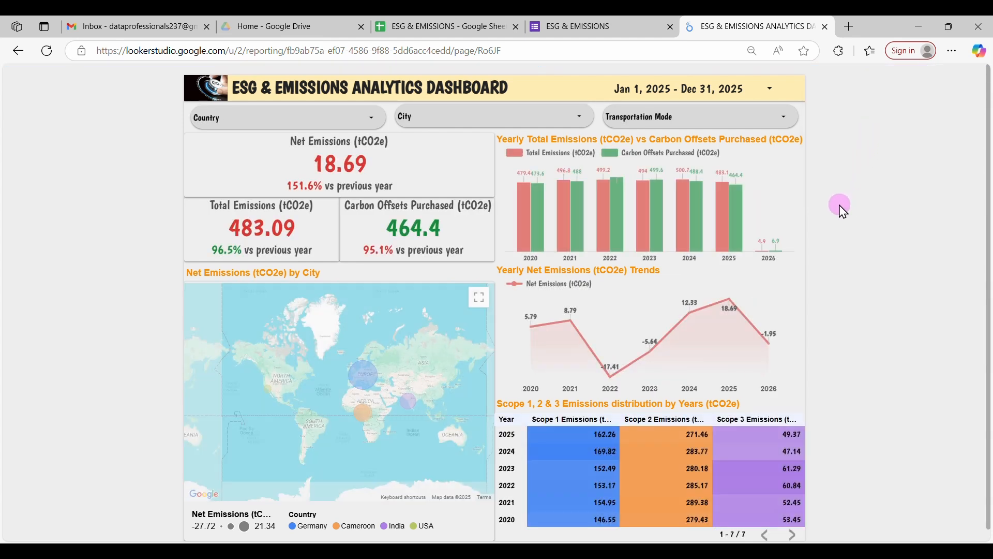
pyautogui.moveTo(775, 359)
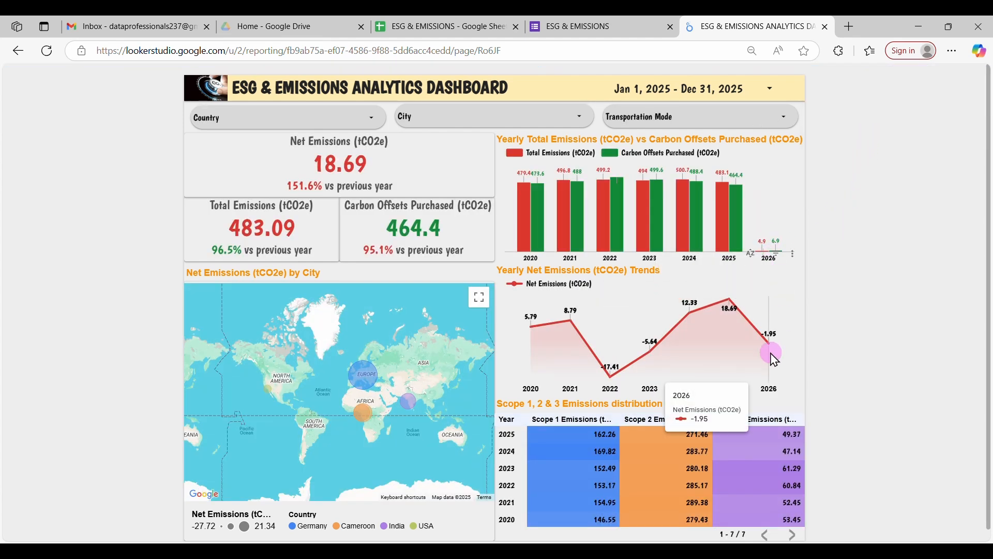
# Step: Switch to the ESG & EMISSIONS Google Sheet and select the row holding the submitted Munich response
pyautogui.click(392, 32)
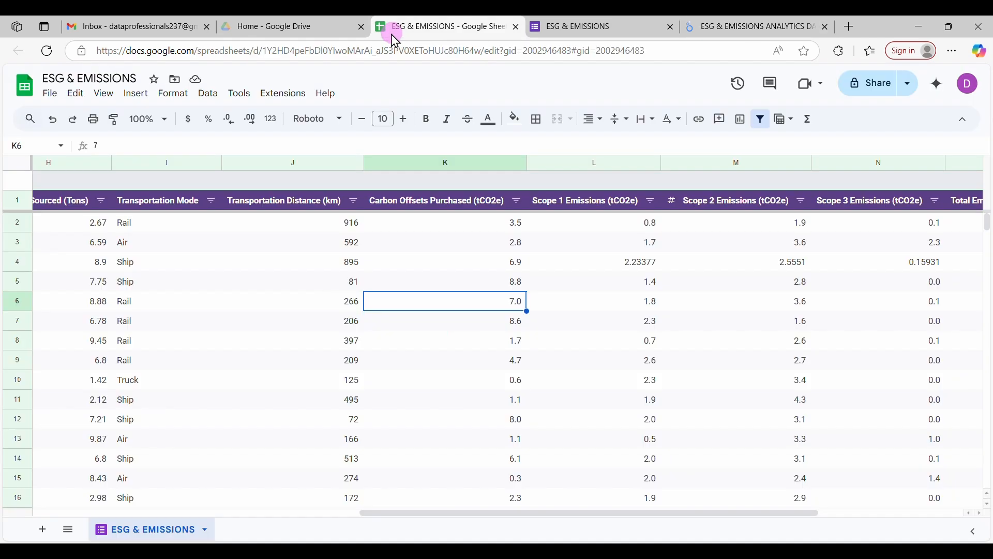
pyautogui.moveTo(377, 512); pyautogui.dragTo(56, 511)
pyautogui.click(21, 263)
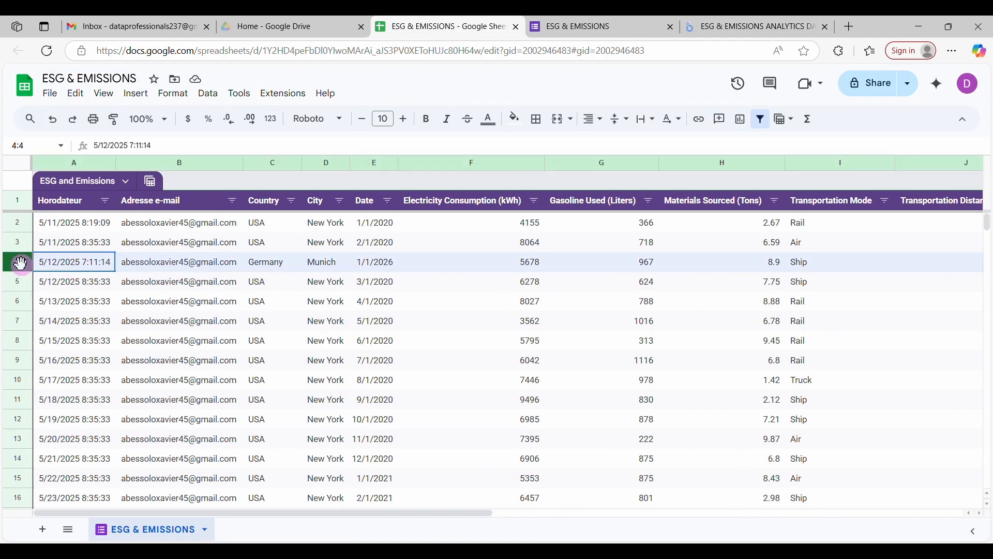
# Step: Examine the Scope 1, 2 and 3, Total Emissions and Net Emissions formulas in row 4 without changing them
pyautogui.hscroll(10, 425, 303)
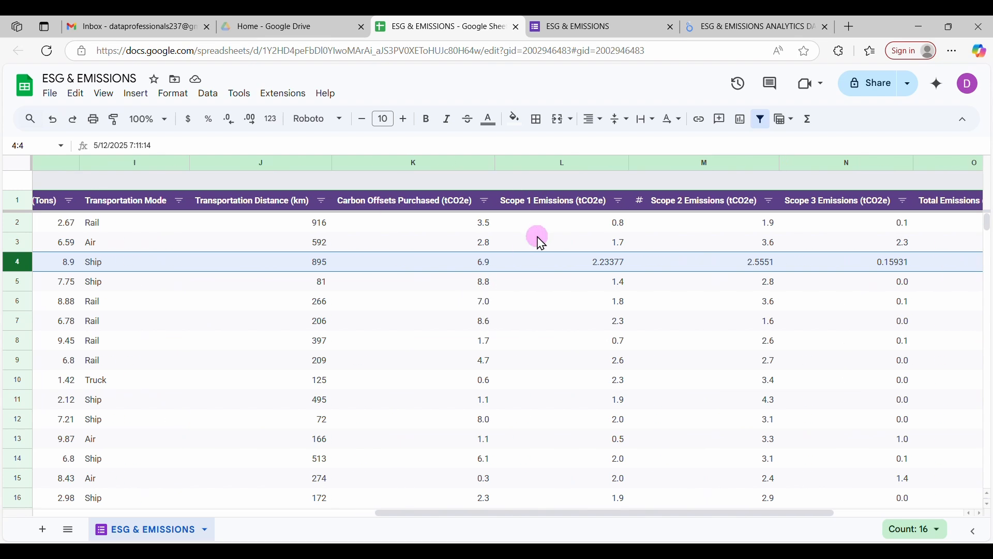
pyautogui.doubleClick(577, 261)
pyautogui.doubleClick(693, 262)
pyautogui.doubleClick(849, 262)
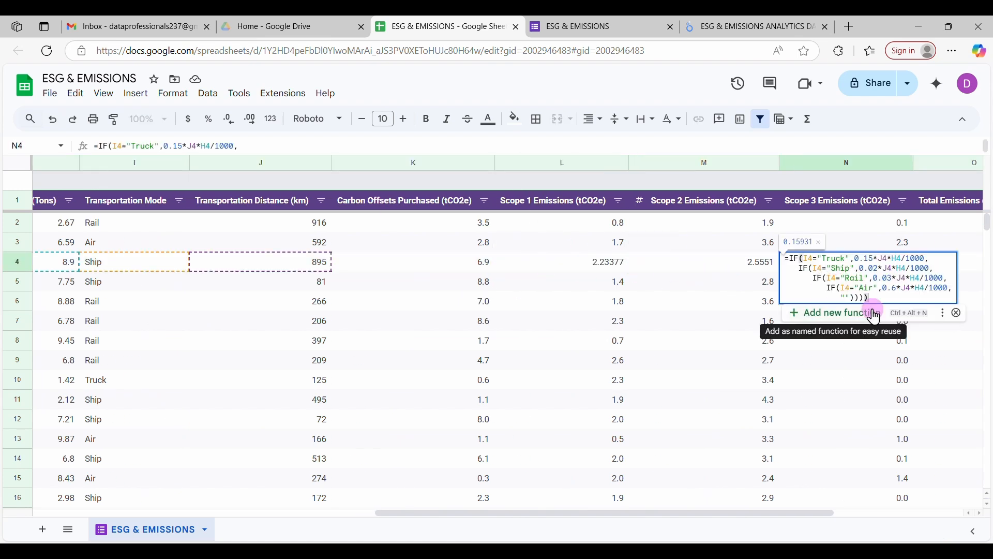
pyautogui.doubleClick(967, 261)
pyautogui.doubleClick(880, 261)
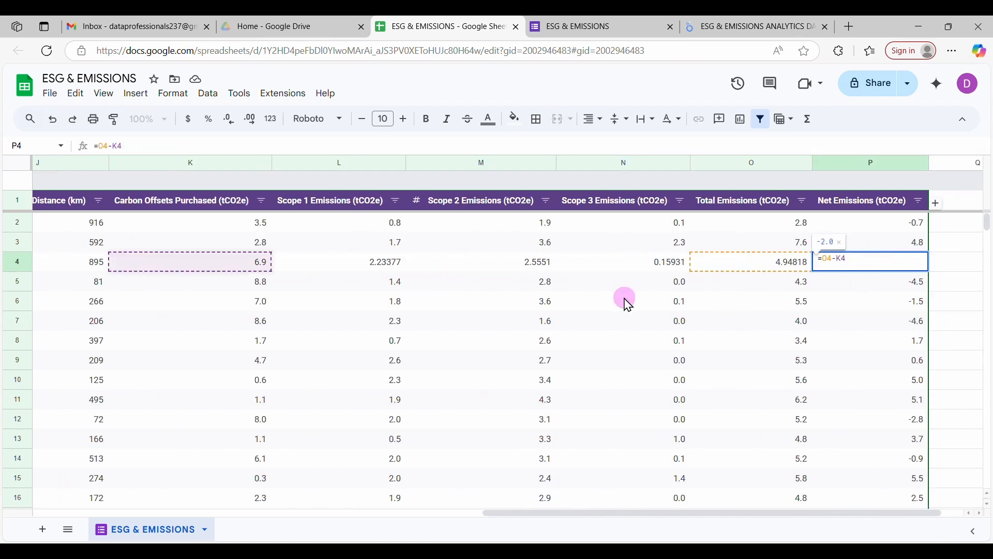
pyautogui.press('Escape')
pyautogui.hscroll(-10, 527, 353)
# Step: Copy the Looker Studio dashboard's share link and open it in a new browser tab
pyautogui.click(723, 29)
pyautogui.moveTo(821, 75)
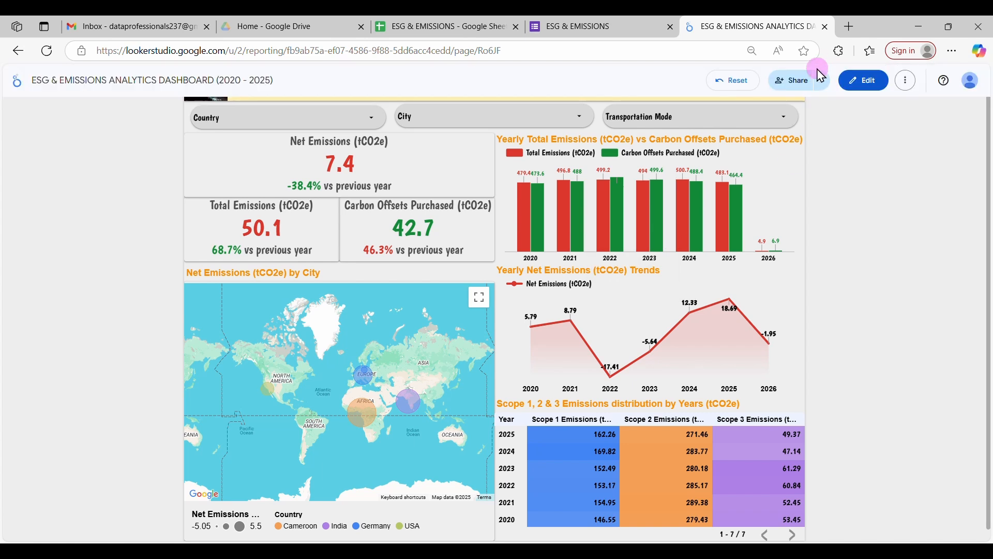
pyautogui.click(793, 82)
pyautogui.click(377, 397)
pyautogui.click(849, 26)
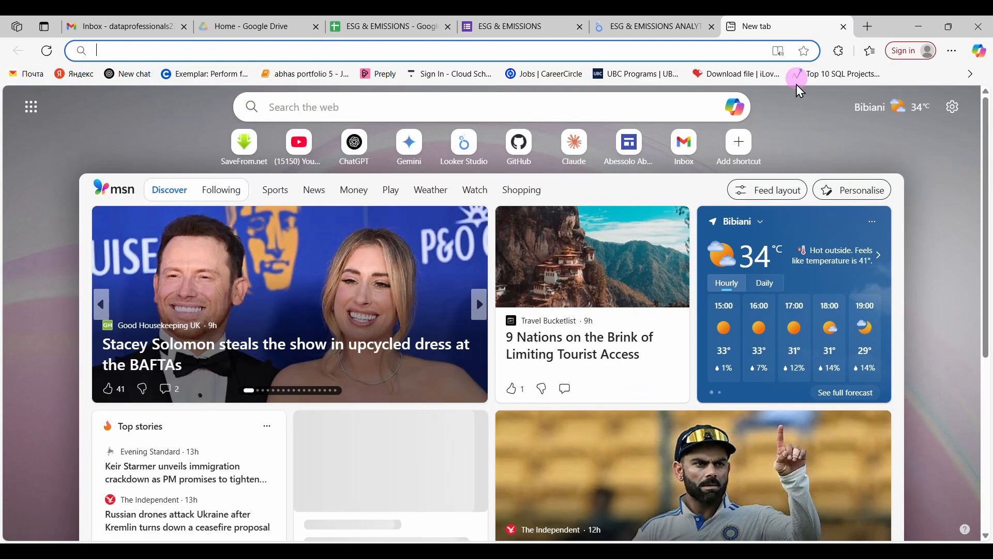
pyautogui.hotkey('ctrl', 'v')
pyautogui.press('Return')
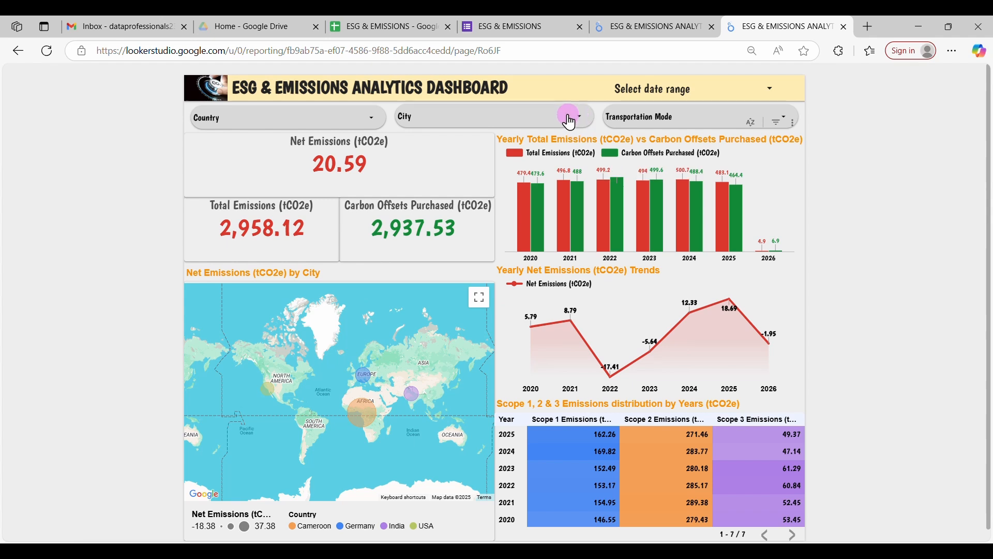
# Step: Try the City filter on New York and Delhi, and reselect all cities
pyautogui.click(571, 119)
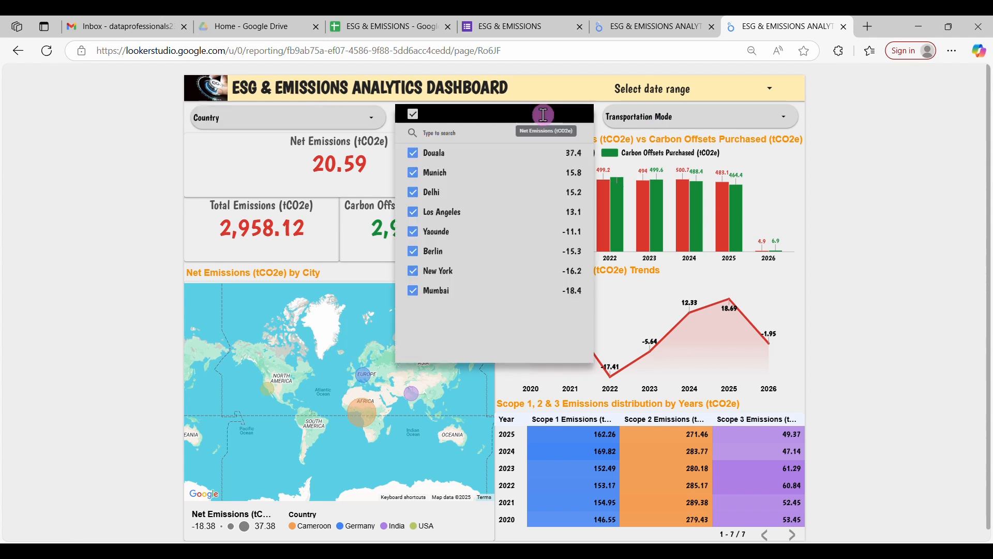
pyautogui.click(417, 270)
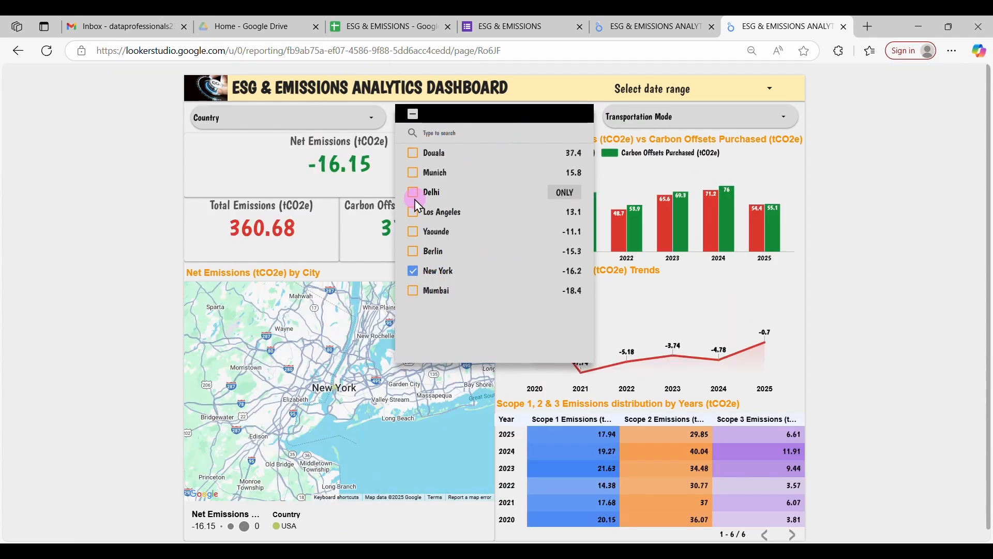
pyautogui.click(414, 197)
pyautogui.click(443, 271)
pyautogui.click(413, 114)
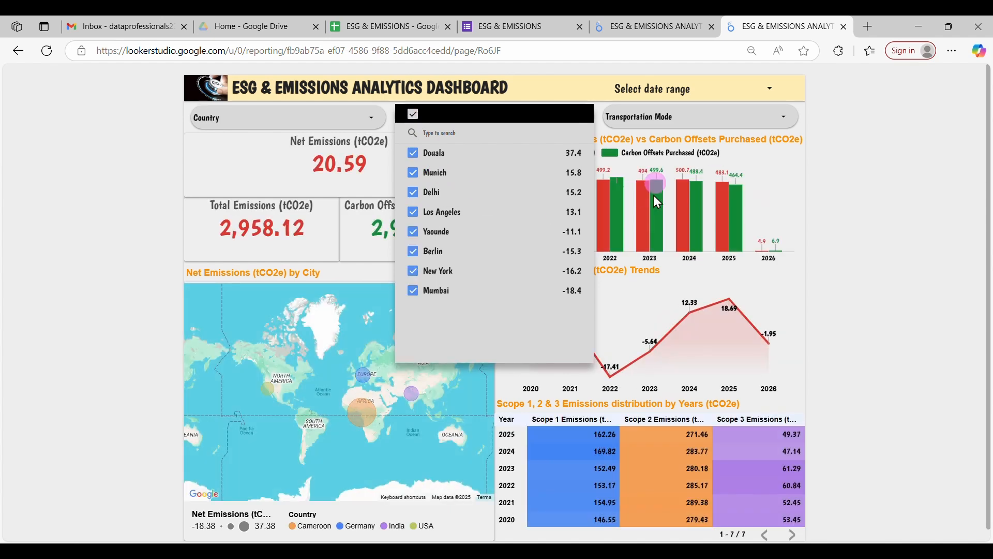
# Step: Present the shared dashboard in full screen and set the date range's start to January 1, 2024
pyautogui.click(931, 82)
pyautogui.click(886, 156)
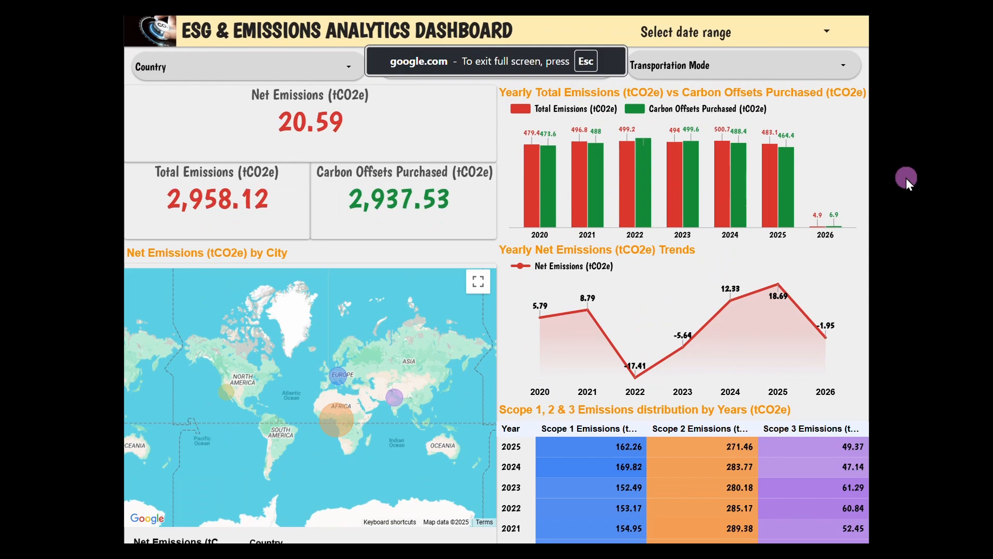
pyautogui.click(828, 31)
pyautogui.click(673, 83)
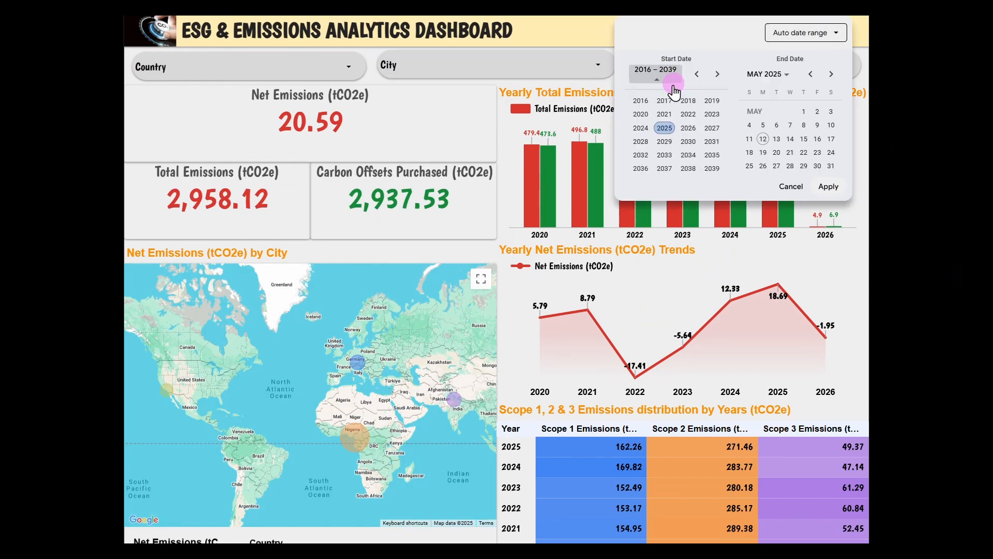
pyautogui.click(641, 127)
pyautogui.click(642, 115)
pyautogui.click(648, 126)
# Step: Set the date range's end to December 31, 2024 and apply it to the dashboard
pyautogui.click(768, 74)
pyautogui.click(756, 128)
pyautogui.click(825, 128)
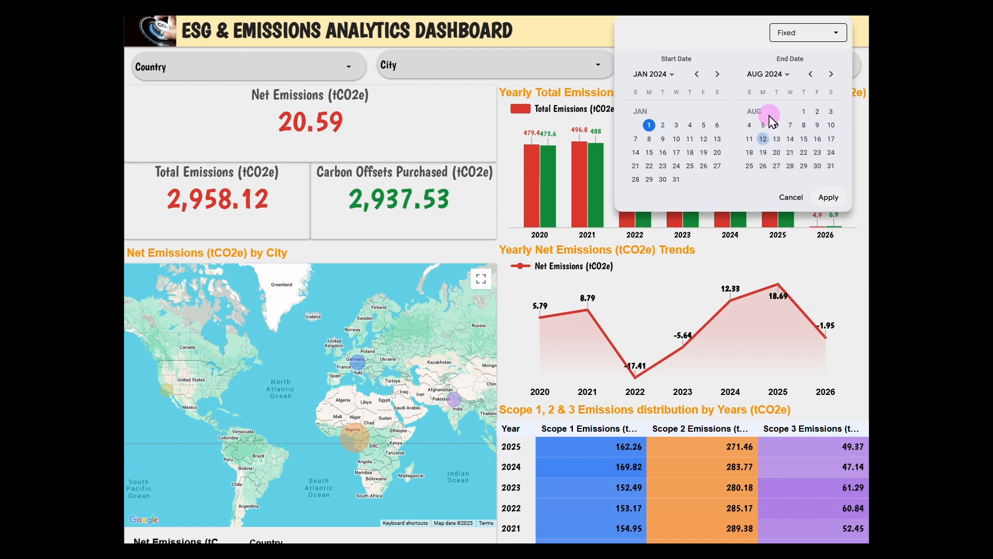
pyautogui.click(768, 75)
pyautogui.click(756, 128)
pyautogui.click(825, 141)
pyautogui.click(777, 179)
pyautogui.click(829, 197)
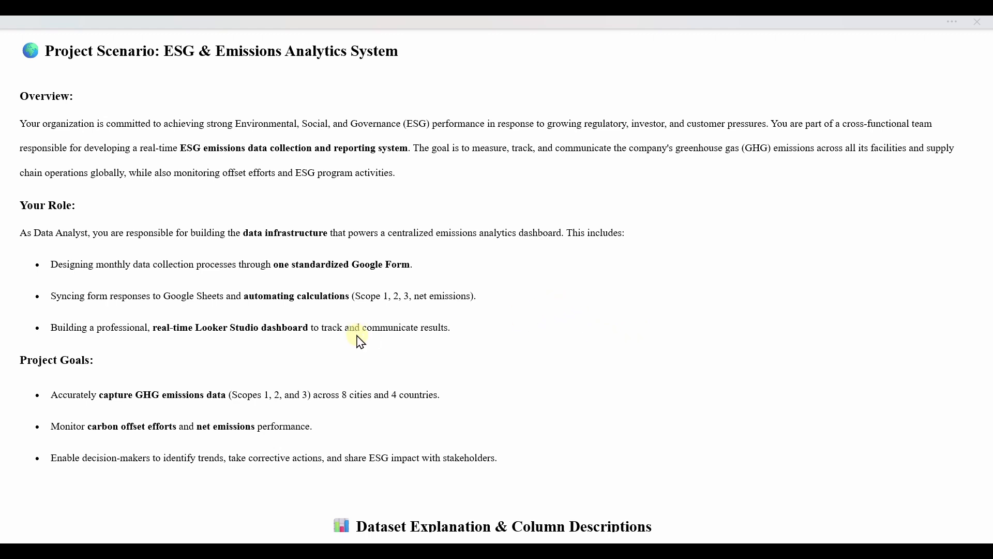
# Step: Read through the project scenario document, covering the role, project goals, general columns and the Scope 1 and 2 descriptions
pyautogui.scroll(-1, 610, 356)
pyautogui.scroll(-1, 612, 353)
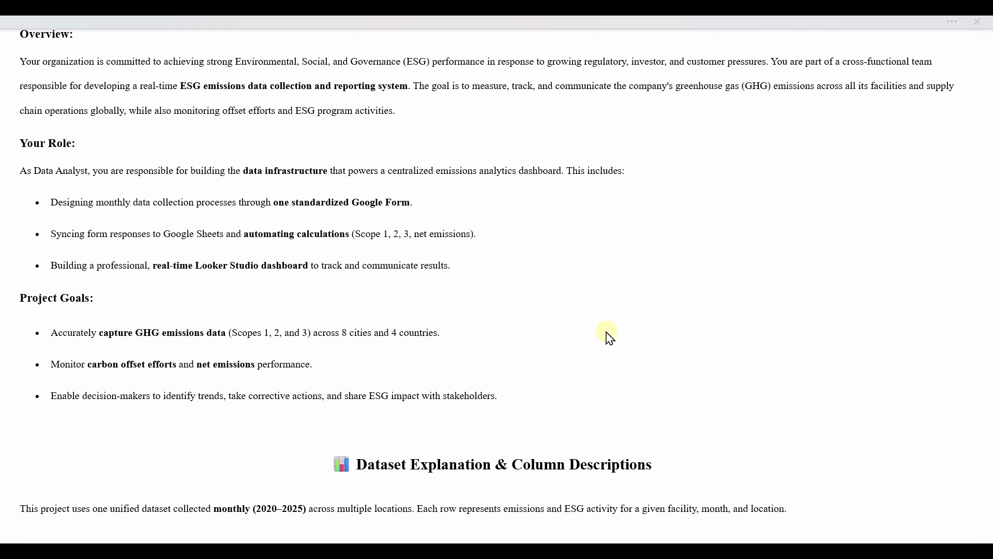
pyautogui.scroll(-4, 610, 338)
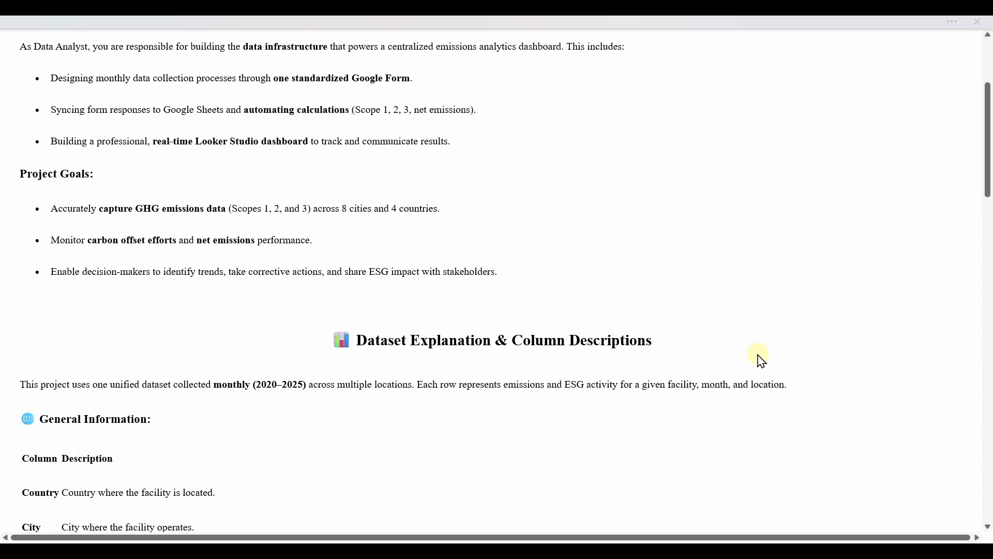
pyautogui.scroll(-3, 761, 361)
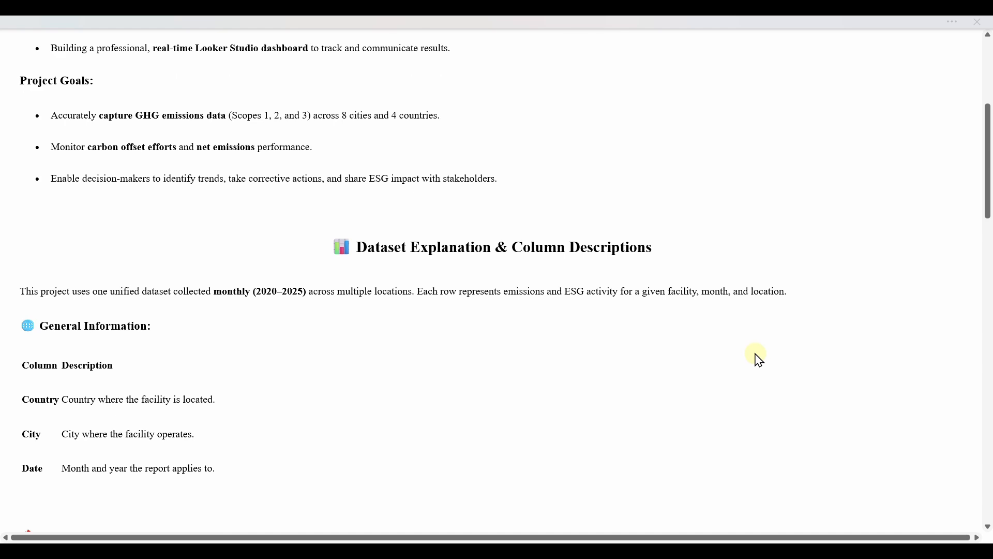
pyautogui.scroll(-6, 758, 357)
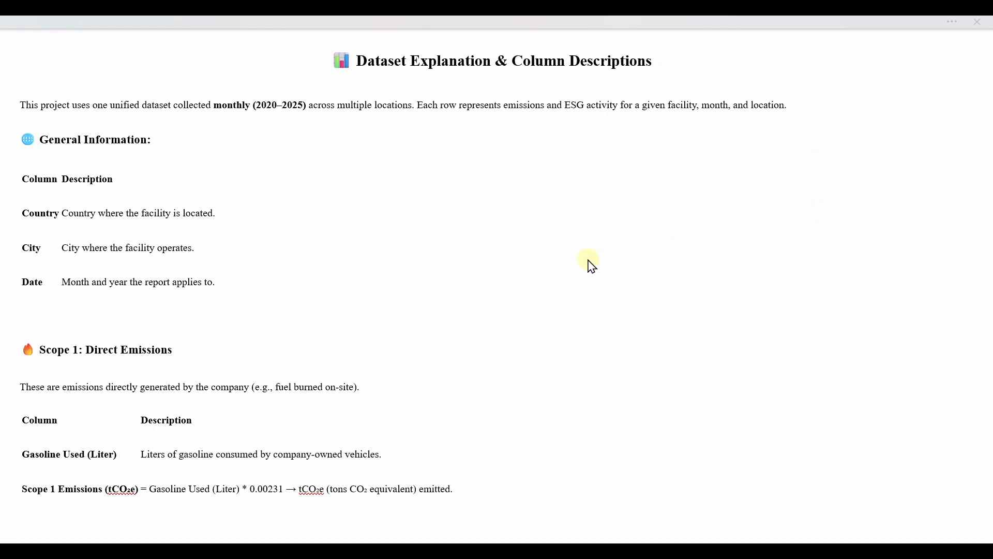
pyautogui.scroll(-5, 592, 265)
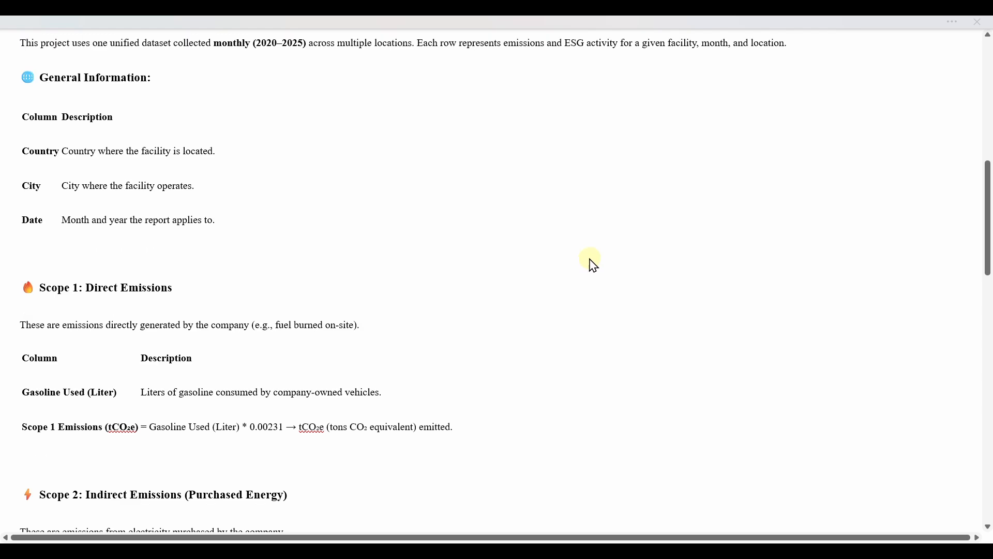
pyautogui.scroll(-3, 591, 265)
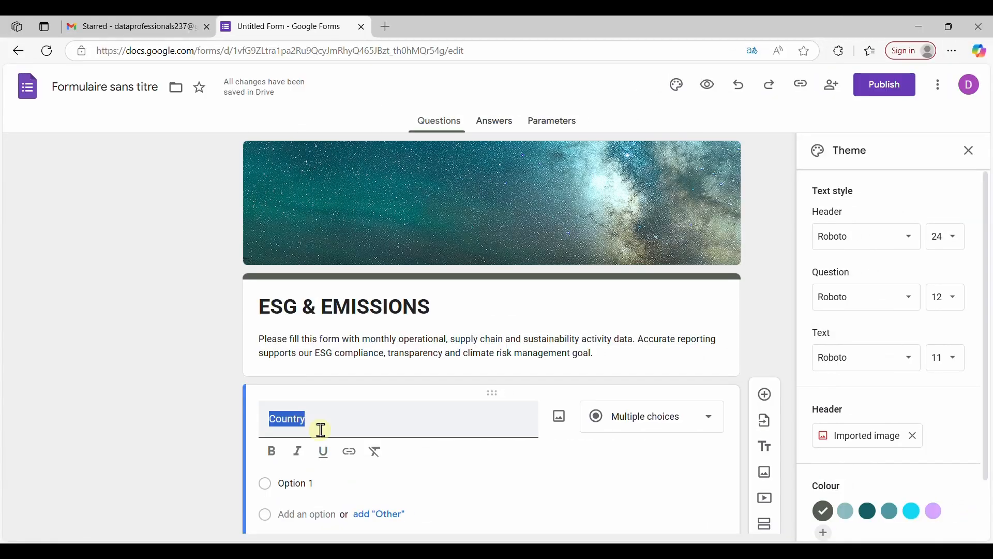
# Step: Make the Country question's title bold, keep it as multiple choices, and start replacing Option 1 with "Cana"
pyautogui.click(273, 453)
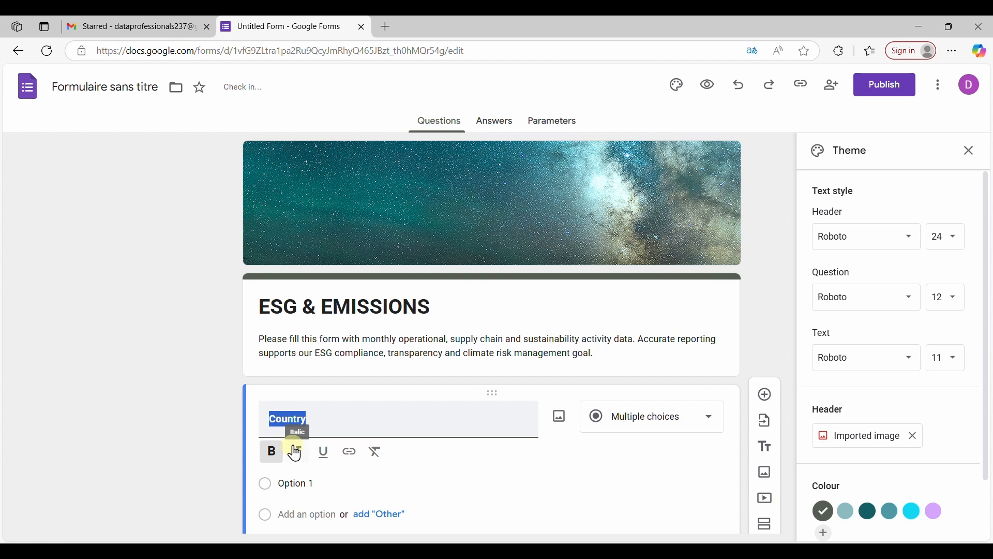
pyautogui.click(678, 420)
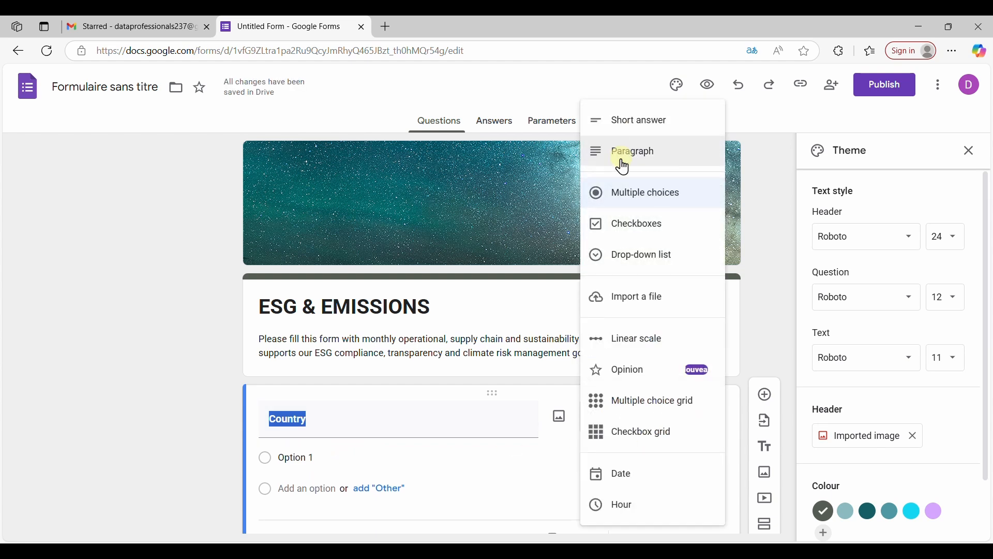
pyautogui.click(632, 197)
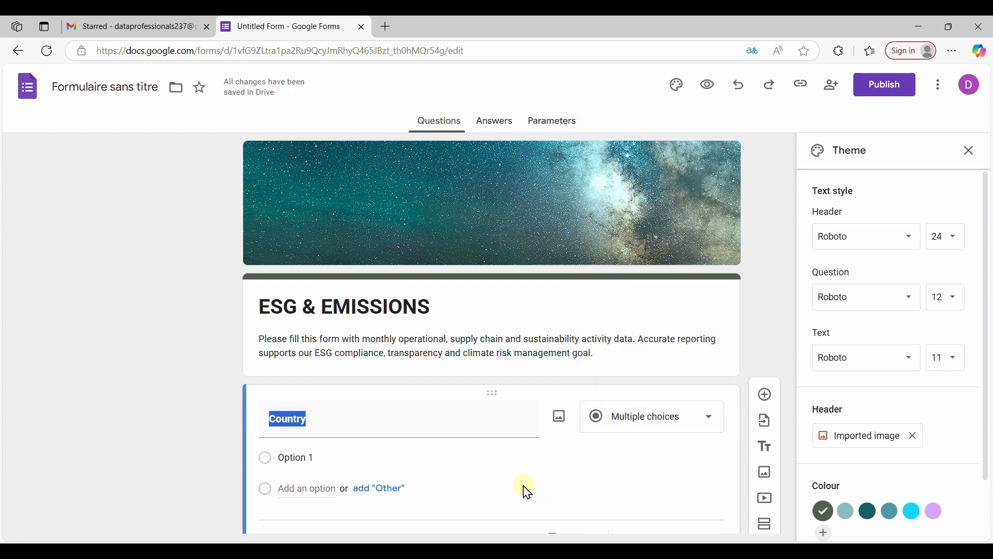
pyautogui.moveTo(279, 458); pyautogui.dragTo(328, 461)
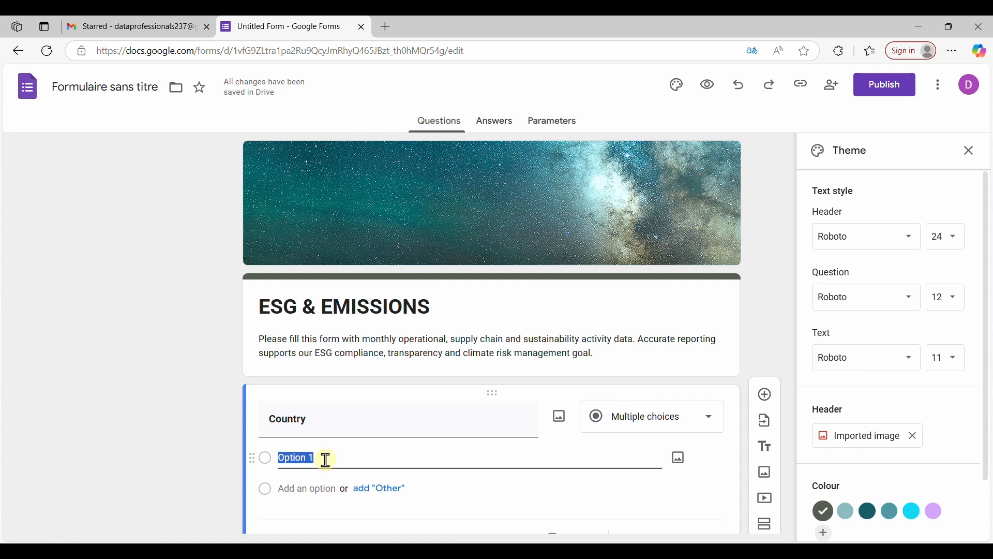
pyautogui.write('Cana')
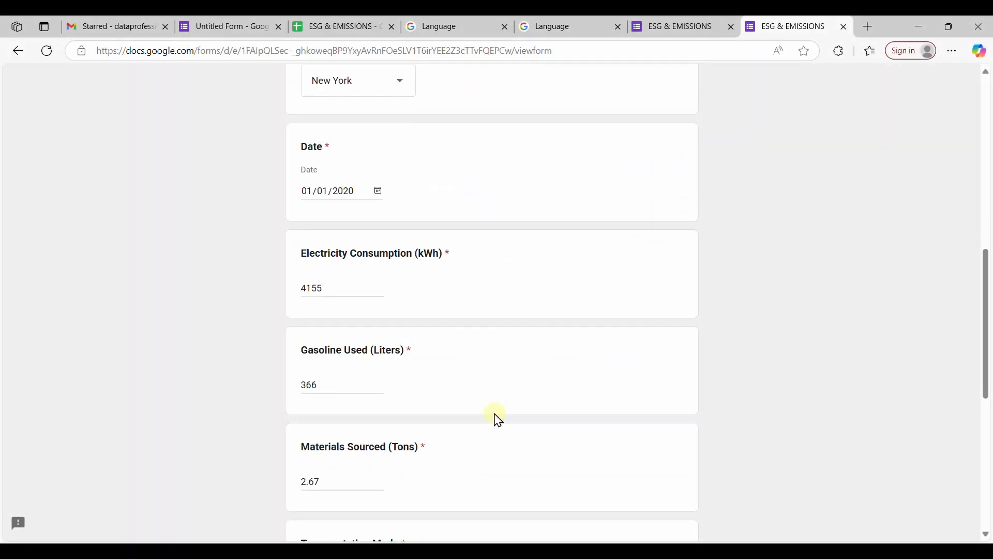
# Step: Submit the completed ESG & EMISSIONS form response and switch to the linked responses spreadsheet
pyautogui.scroll(-7, 497, 417)
pyautogui.click(326, 422)
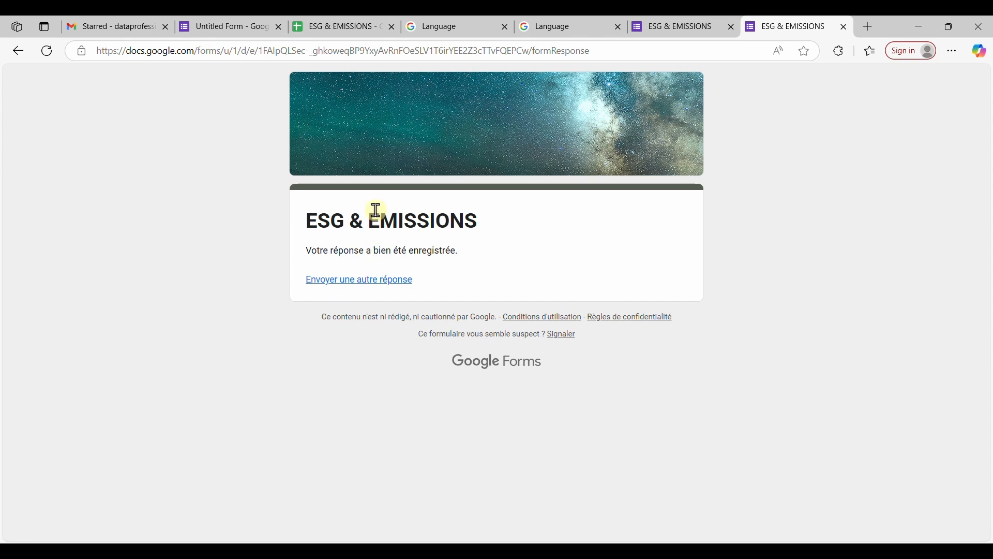
pyautogui.click(351, 30)
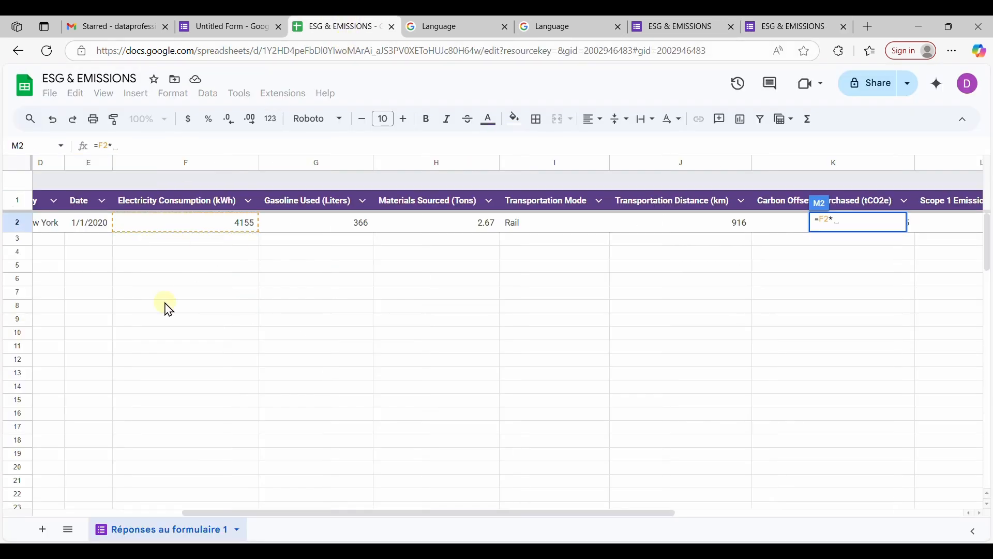
# Step: Complete the formula in cell M2 as =F2*0.45/1000
pyautogui.write('0.45')
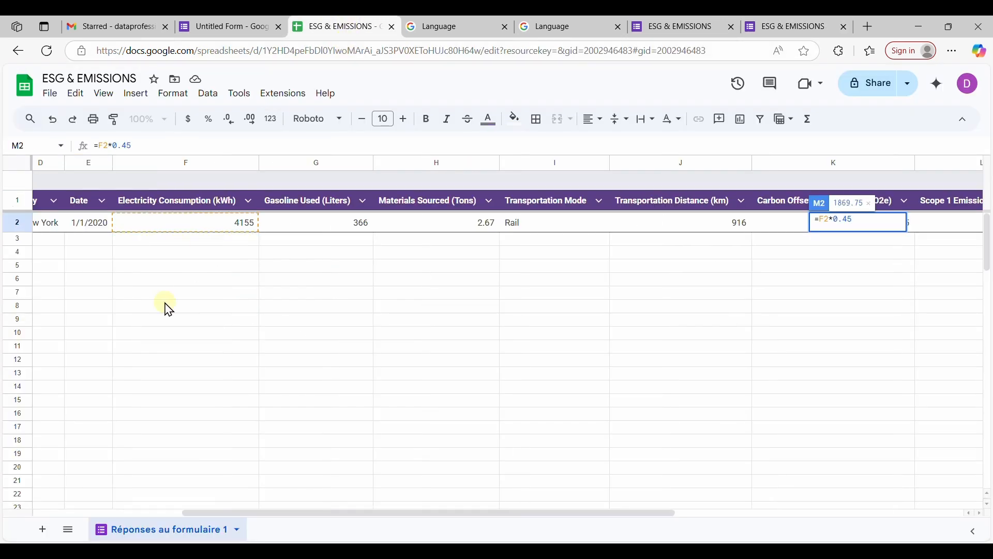
pyautogui.write('/1000')
pyautogui.press('Return')
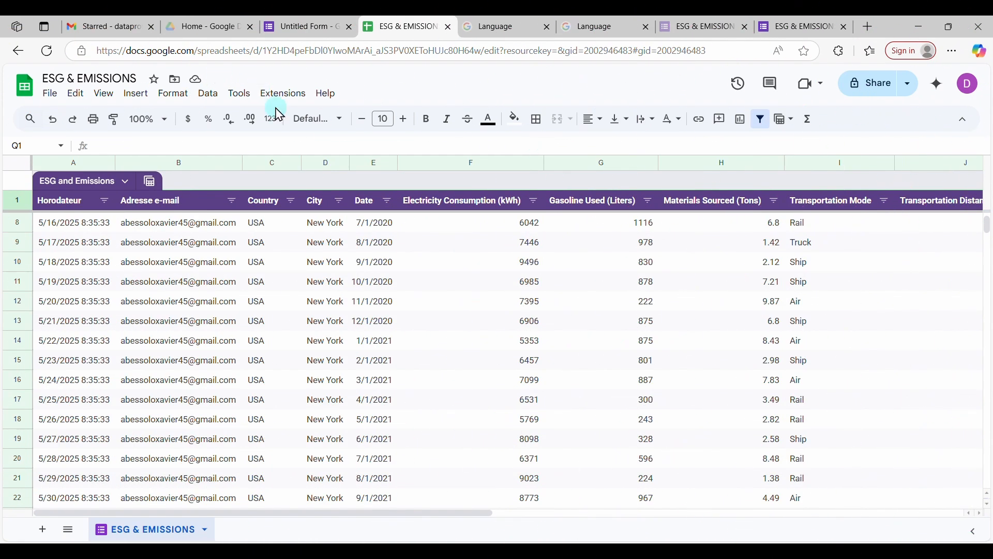
# Step: Launch Looker Studio from the ESG & EMISSIONS spreadsheet's extensions
pyautogui.click(279, 94)
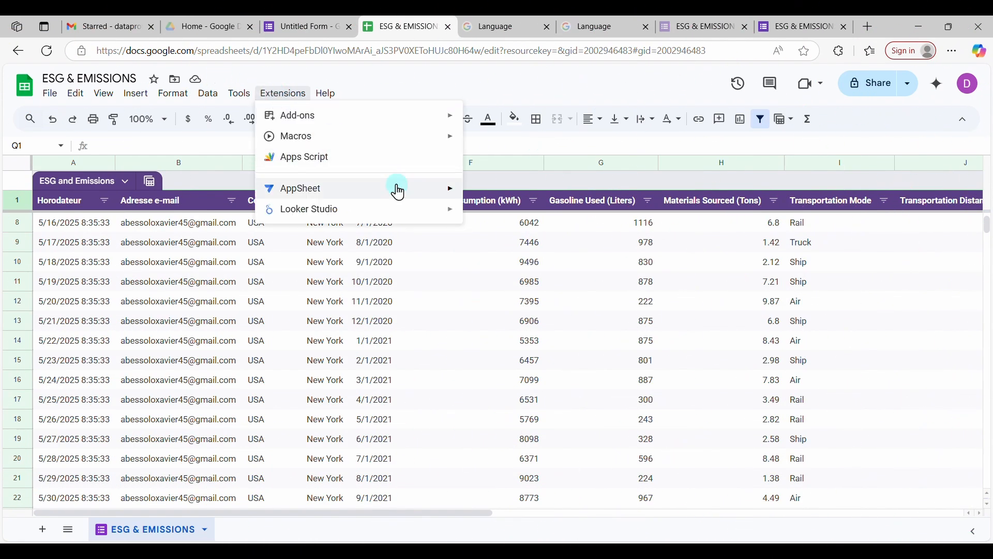
pyautogui.moveTo(366, 220)
pyautogui.click(514, 213)
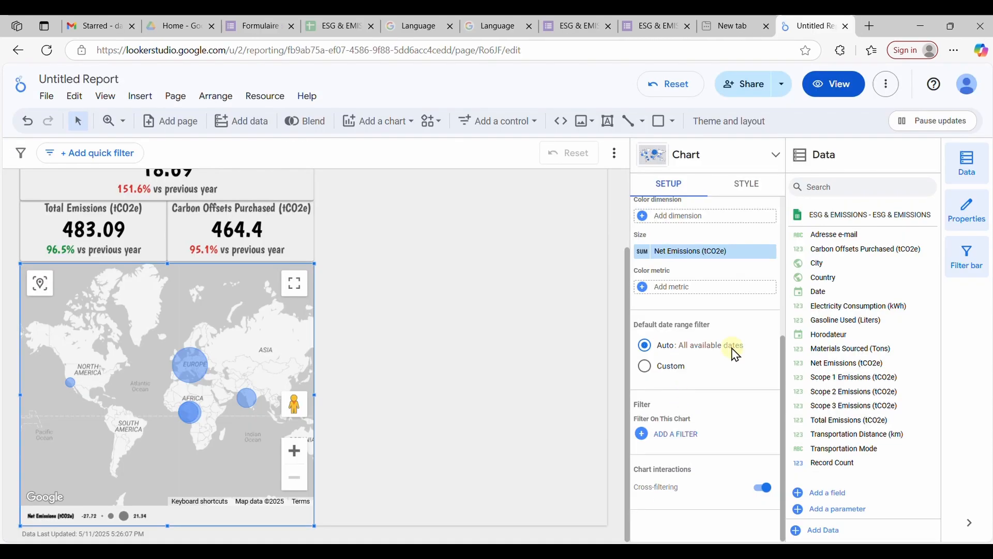
# Step: Set the Net Emissions map's background style to Standard, show its chart title, and open the title text for editing
pyautogui.click(750, 187)
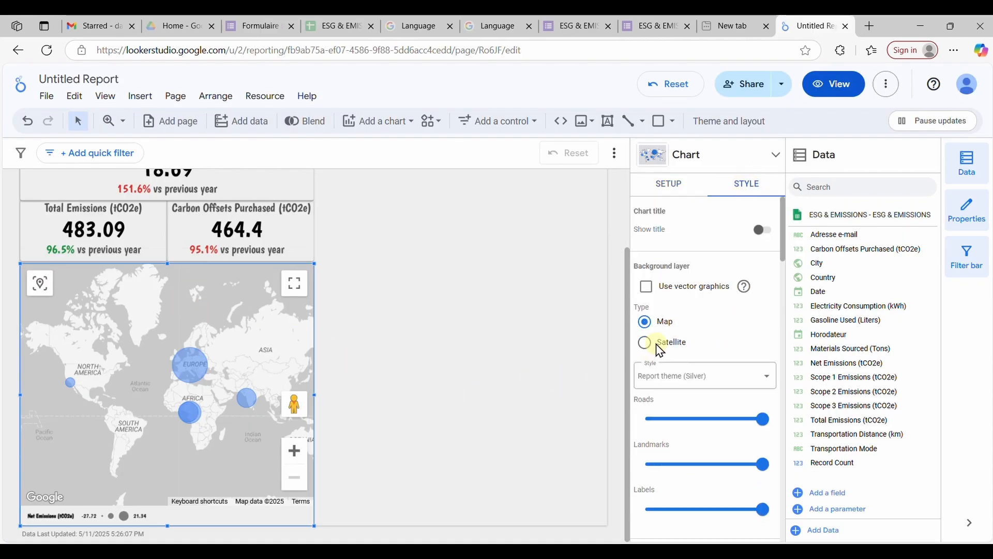
pyautogui.click(720, 386)
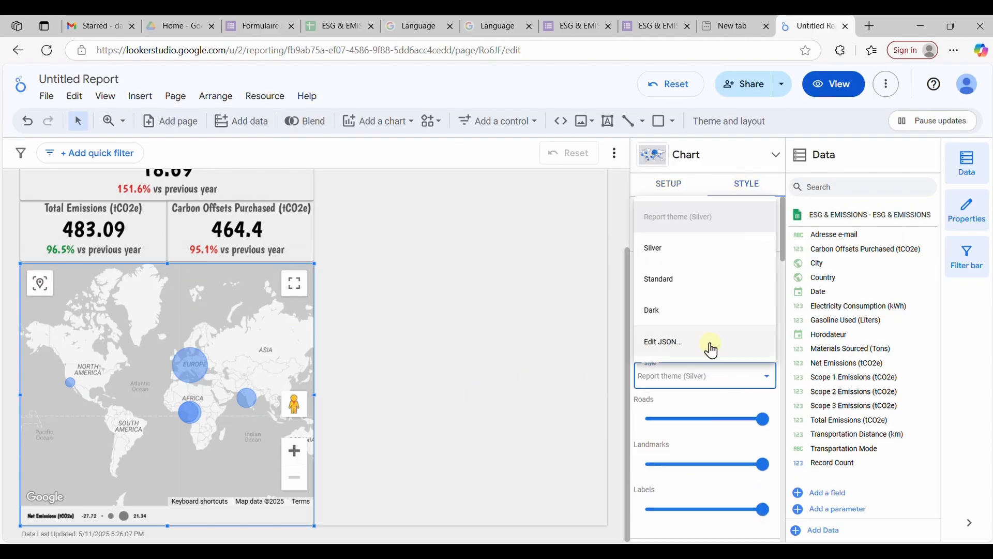
pyautogui.click(693, 287)
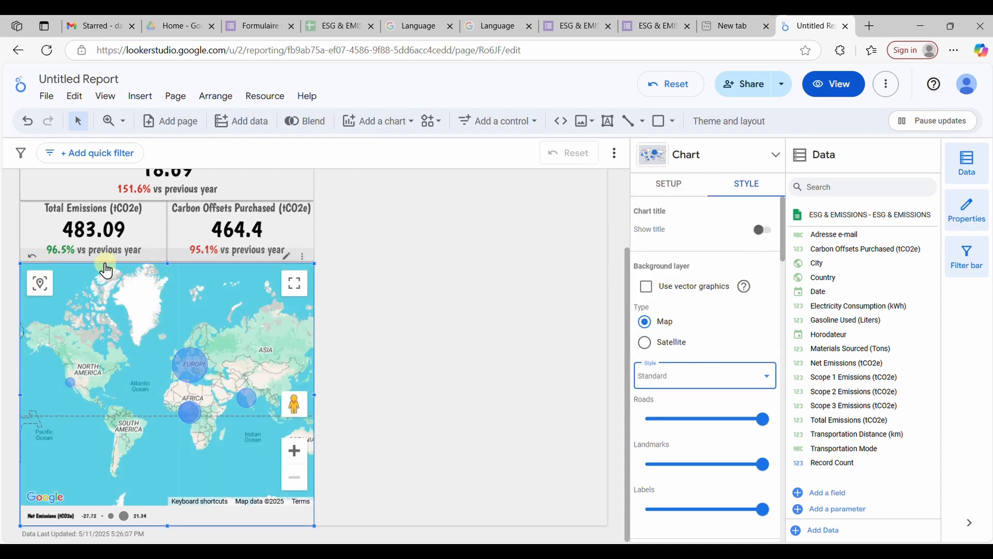
pyautogui.click(762, 229)
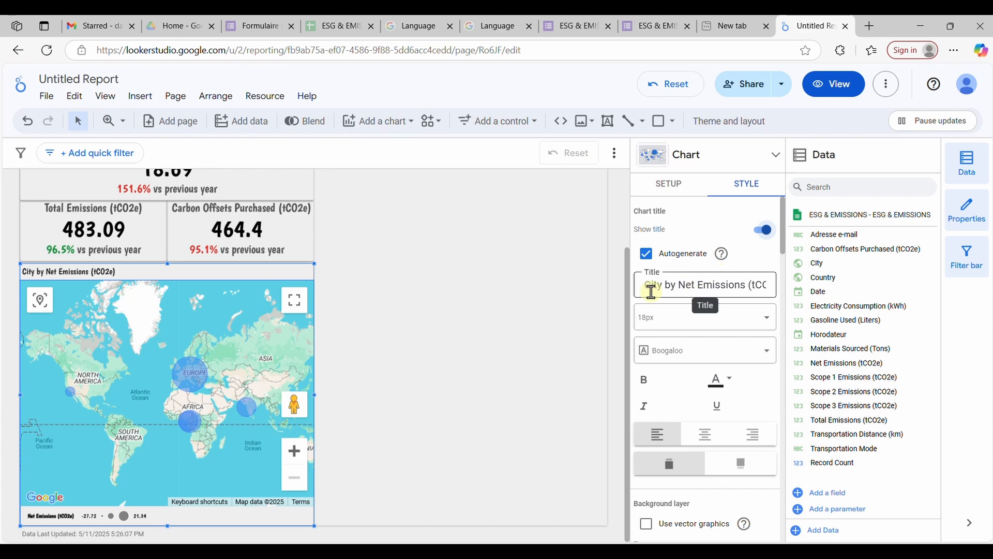
pyautogui.click(679, 285)
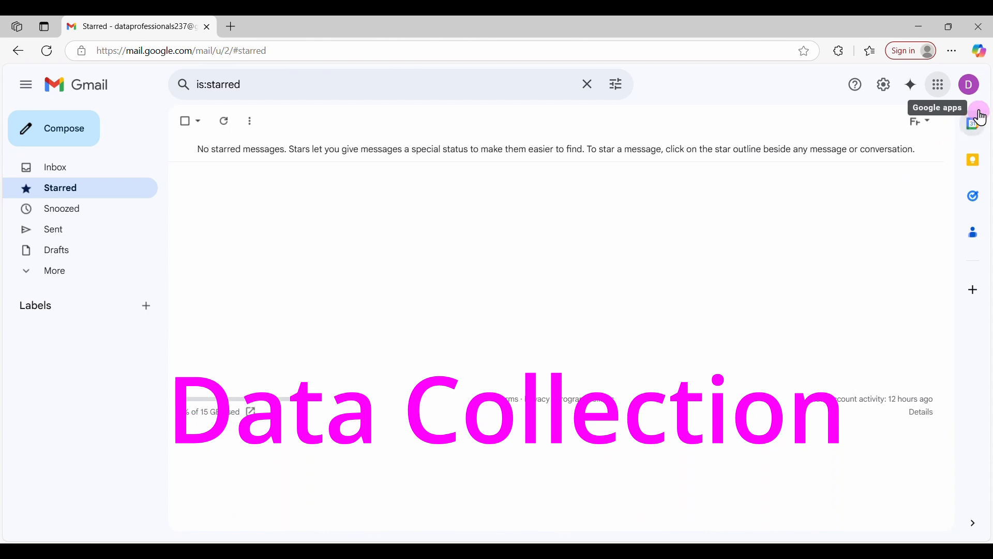
# Step: Check the signed-in Google account and open Google Forms from the Google apps list
pyautogui.click(970, 85)
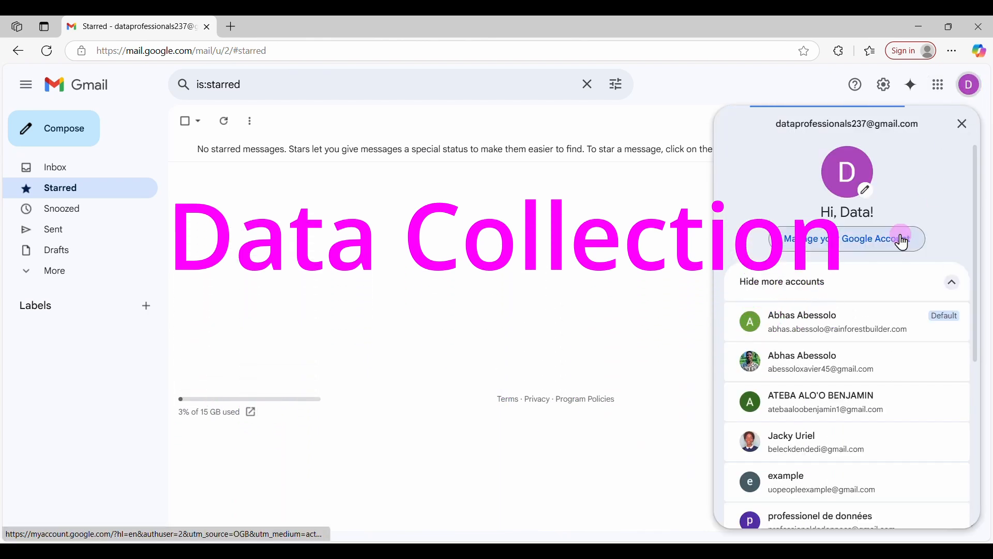
pyautogui.click(936, 89)
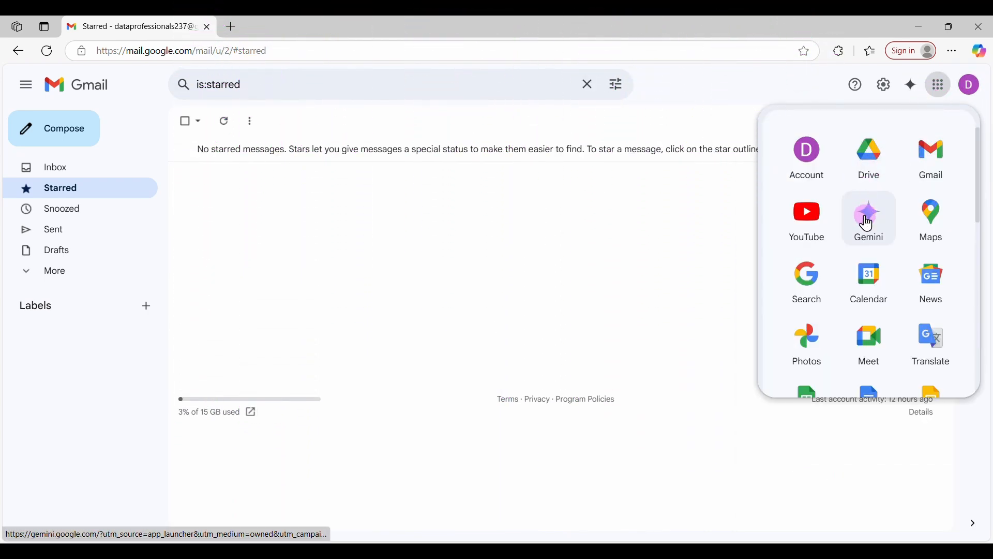
pyautogui.scroll(-4, 887, 288)
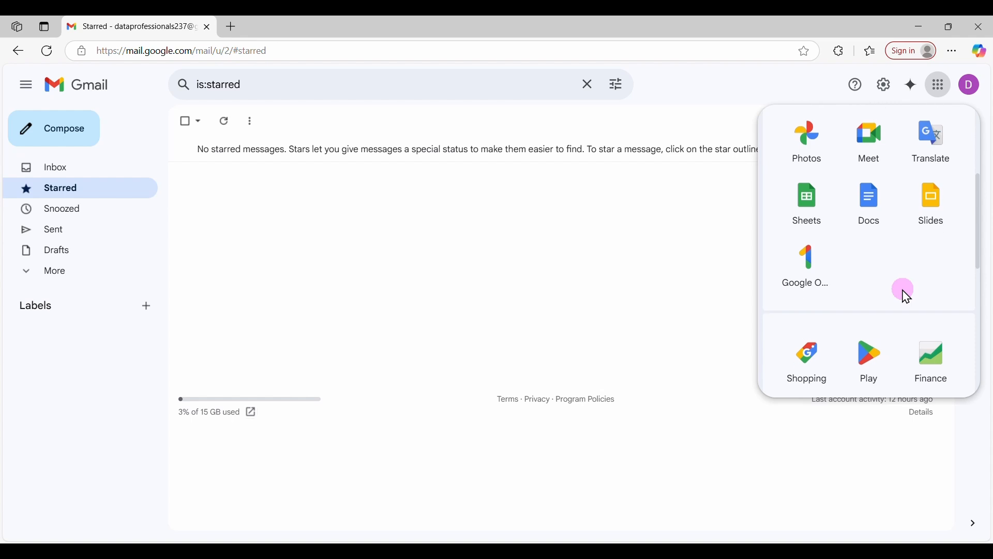
pyautogui.scroll(-5, 907, 297)
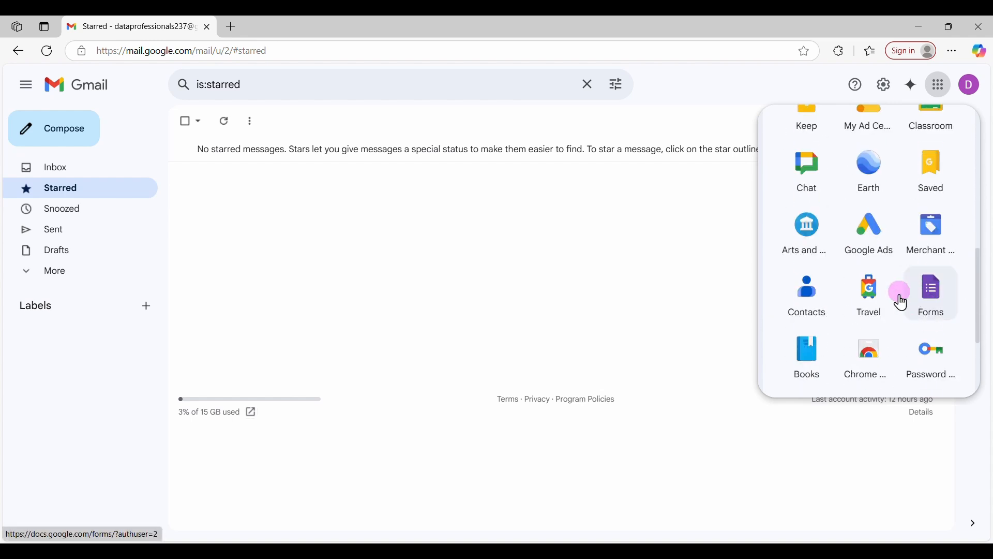
pyautogui.click(925, 296)
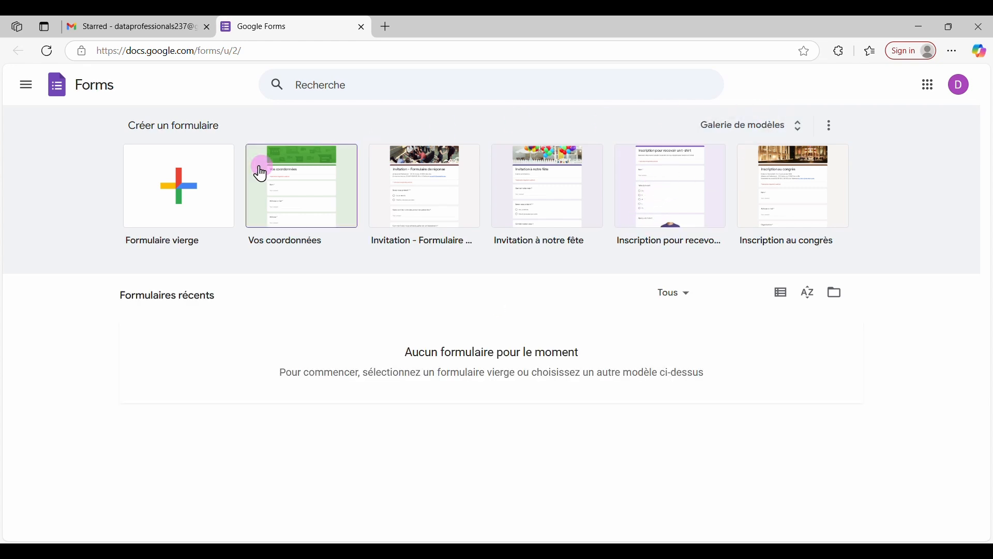
# Step: Create a blank form and translate its page to English
pyautogui.click(182, 187)
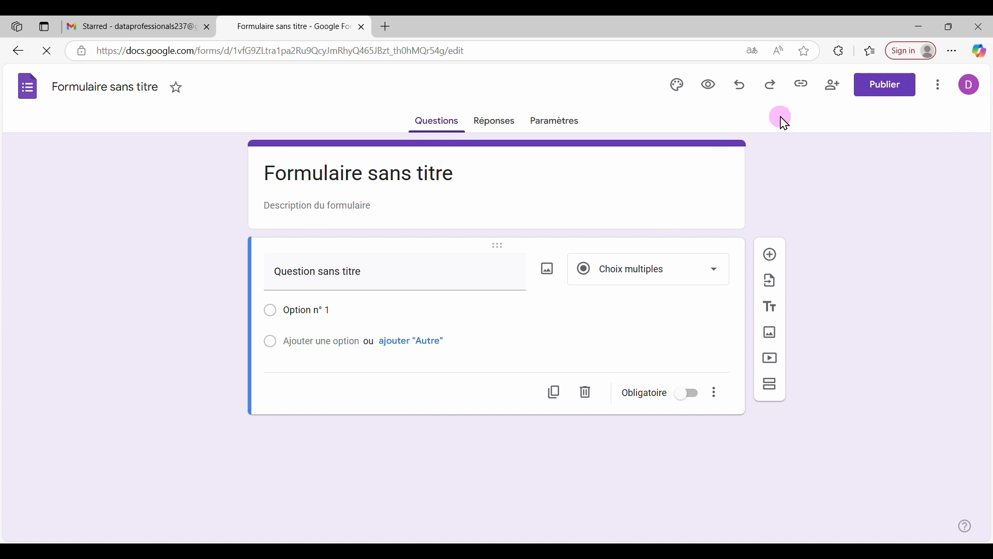
pyautogui.rightClick(781, 122)
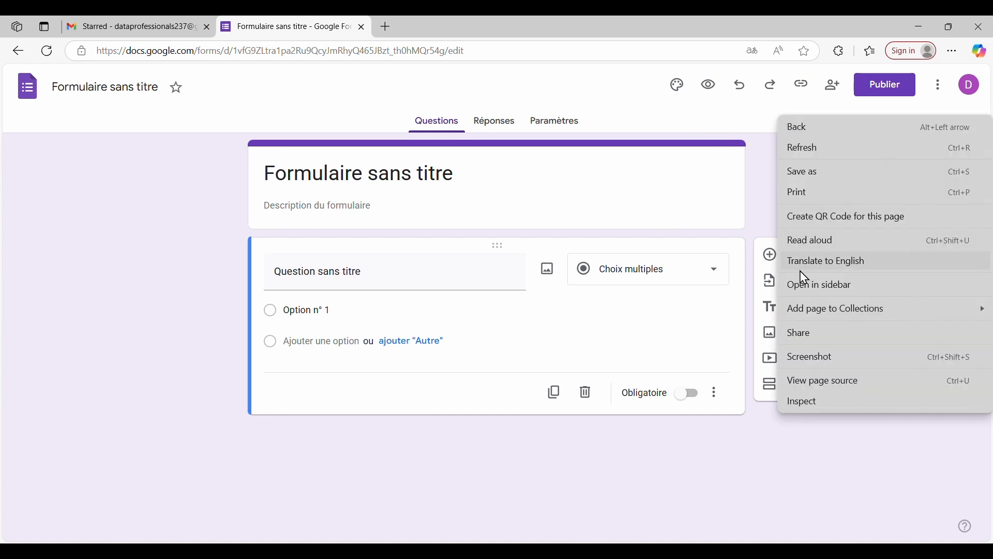
pyautogui.click(841, 264)
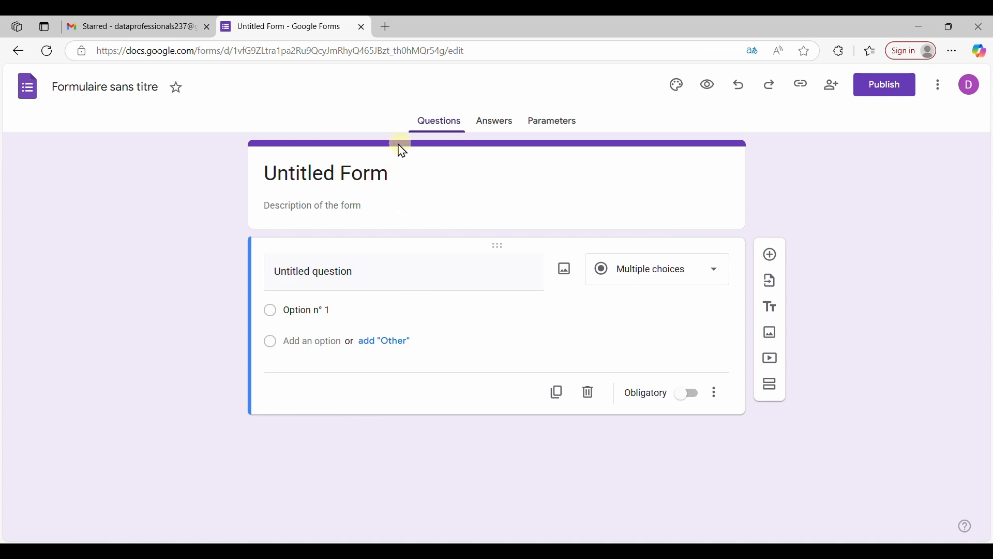
# Step: Customize the form's theme with the teal starry-sky header image from the Travail et école category
pyautogui.click(678, 86)
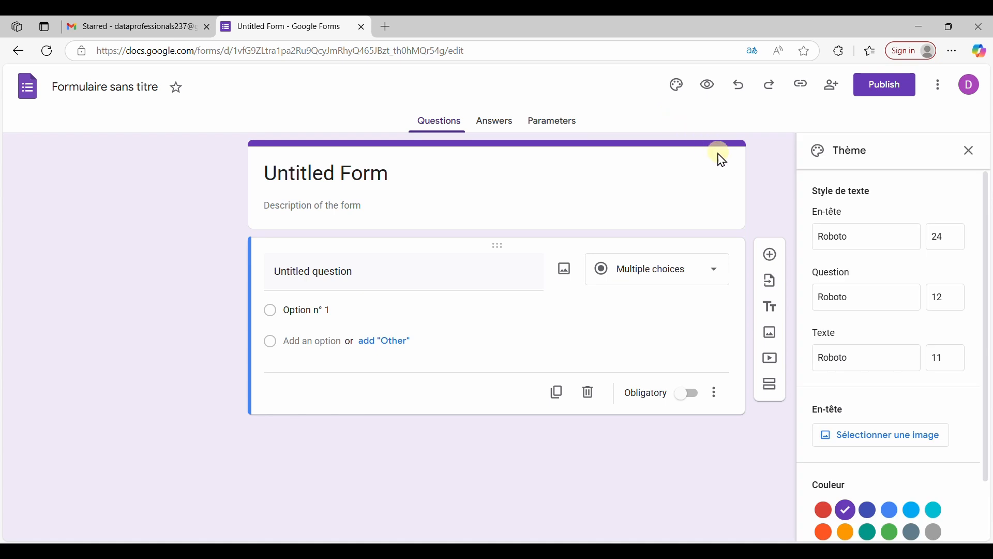
pyautogui.click(859, 435)
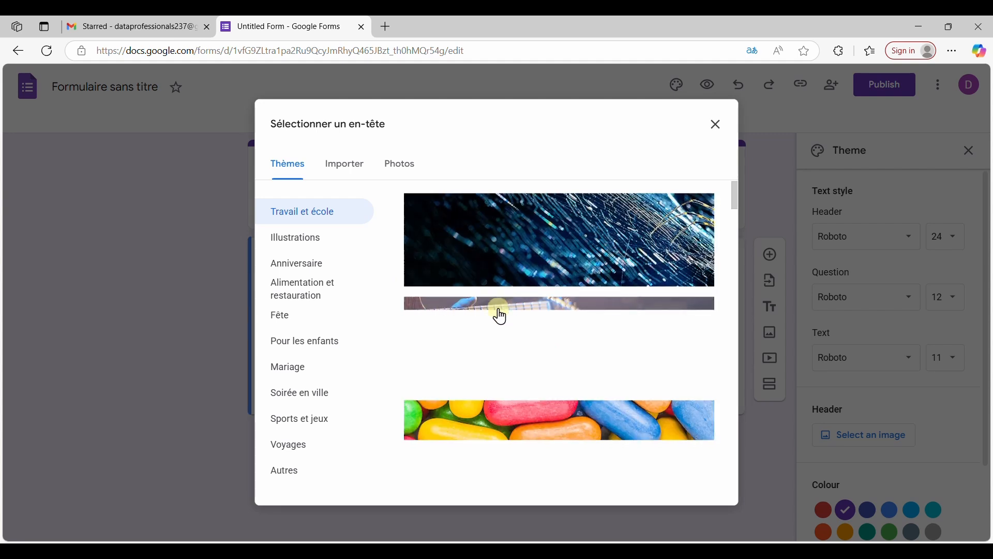
pyautogui.scroll(-1, 498, 316)
pyautogui.scroll(-7, 500, 316)
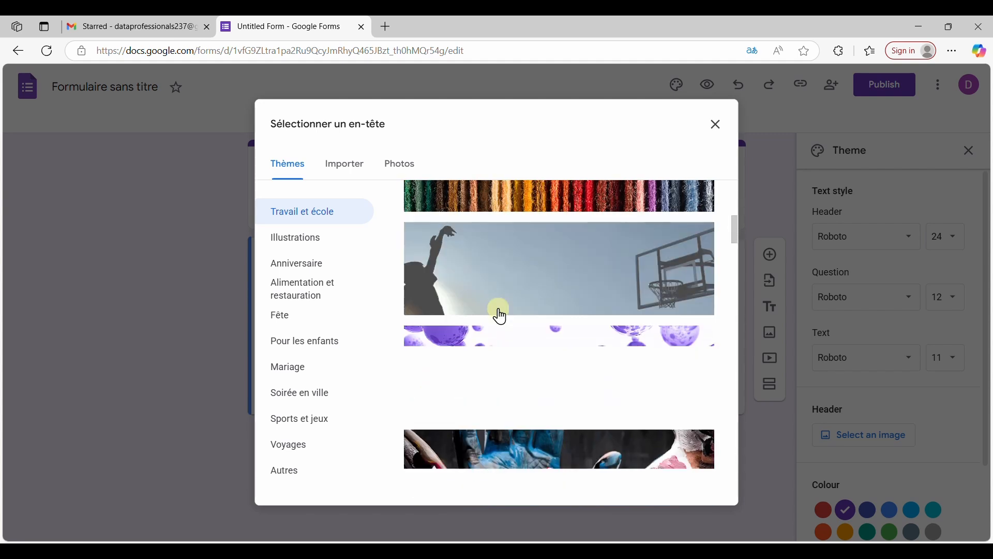
pyautogui.scroll(-1, 500, 316)
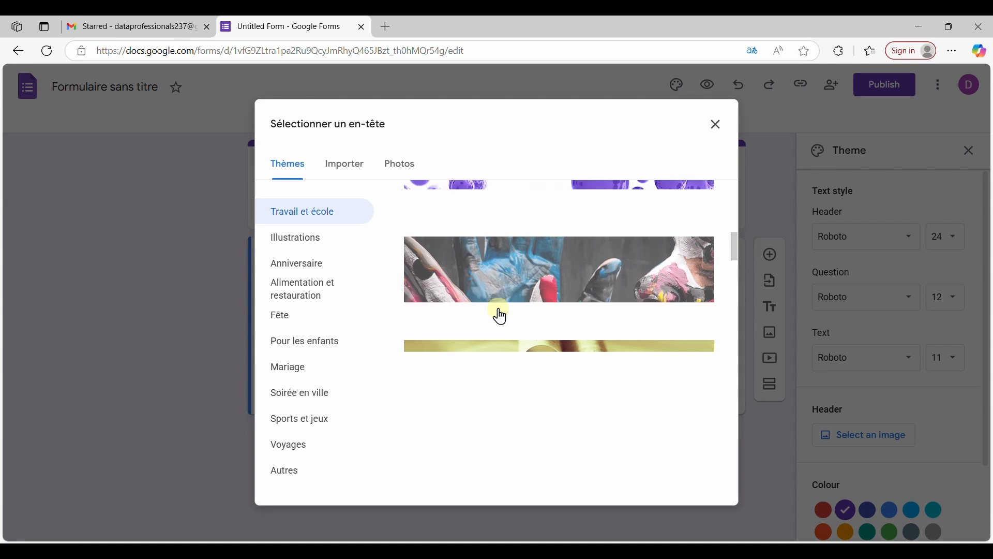
pyautogui.scroll(-5, 506, 331)
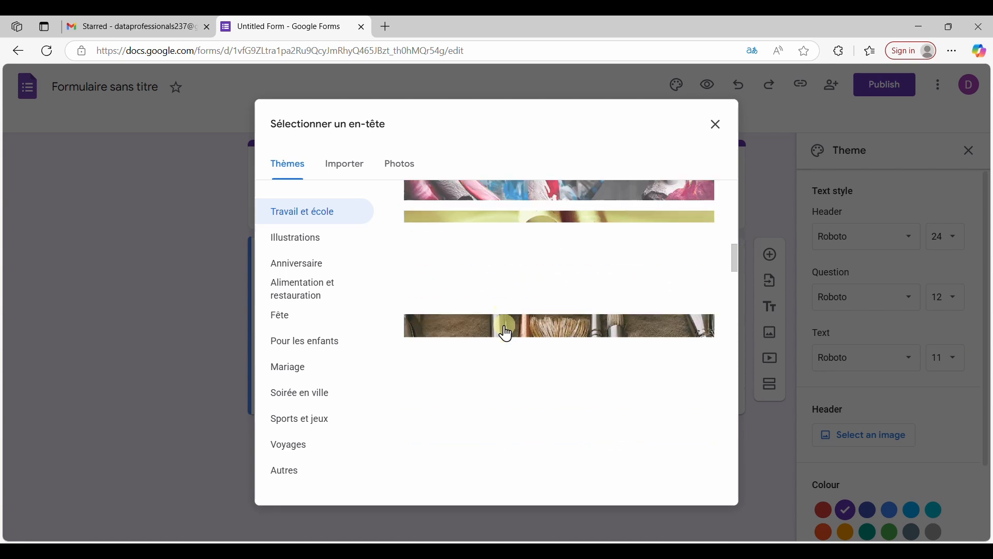
pyautogui.scroll(-8, 506, 331)
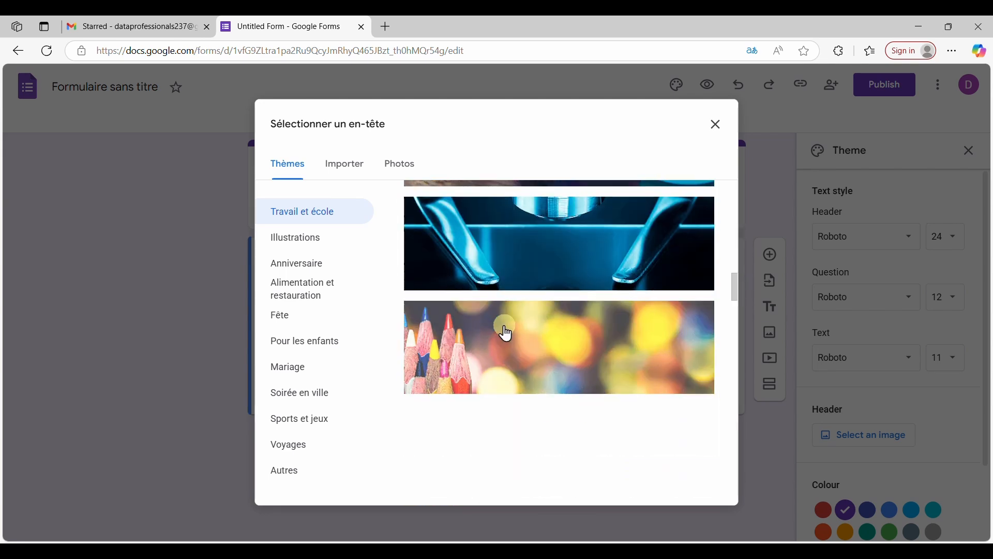
pyautogui.scroll(-10, 506, 332)
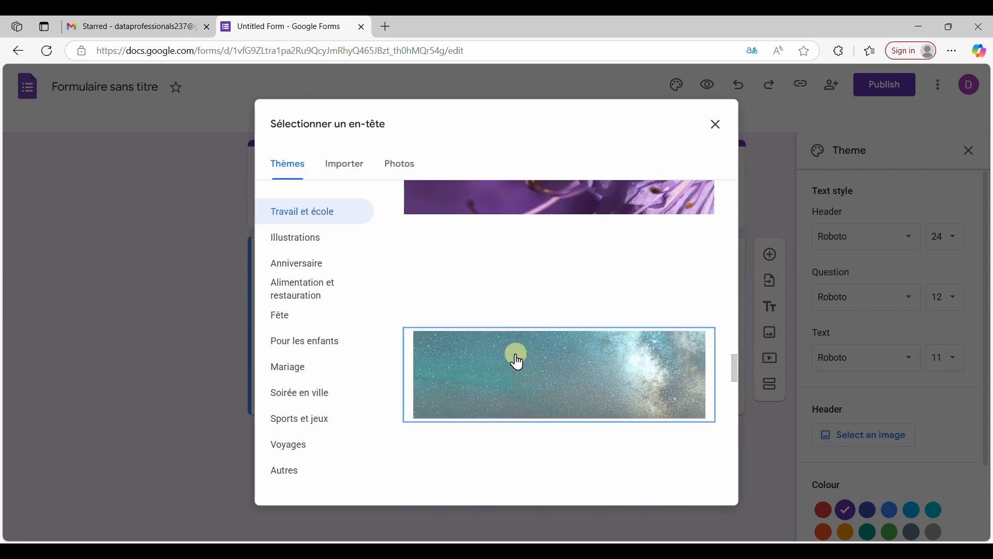
pyautogui.click(518, 360)
pyautogui.click(701, 491)
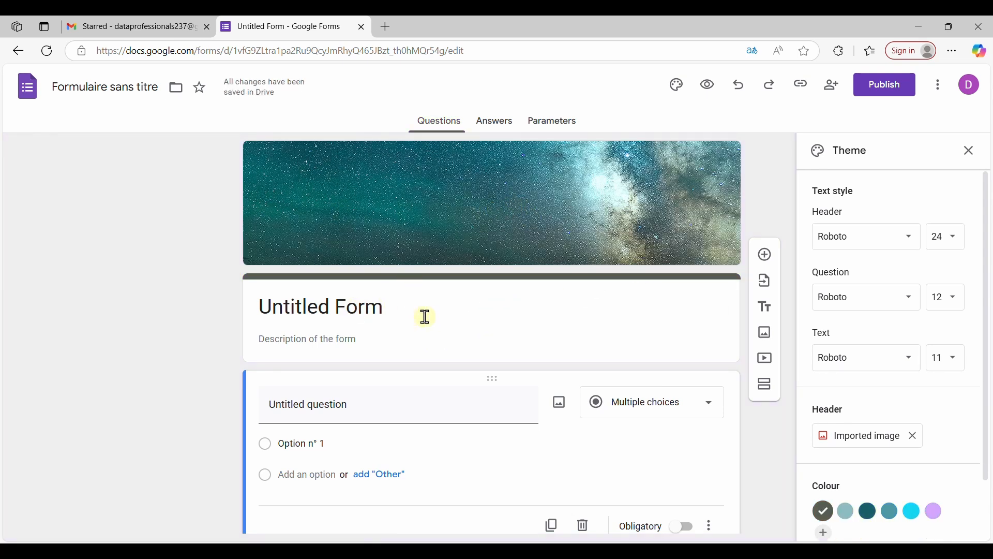
# Step: Replace the form's title with "ESG & EMISSIONS"
pyautogui.click(398, 309)
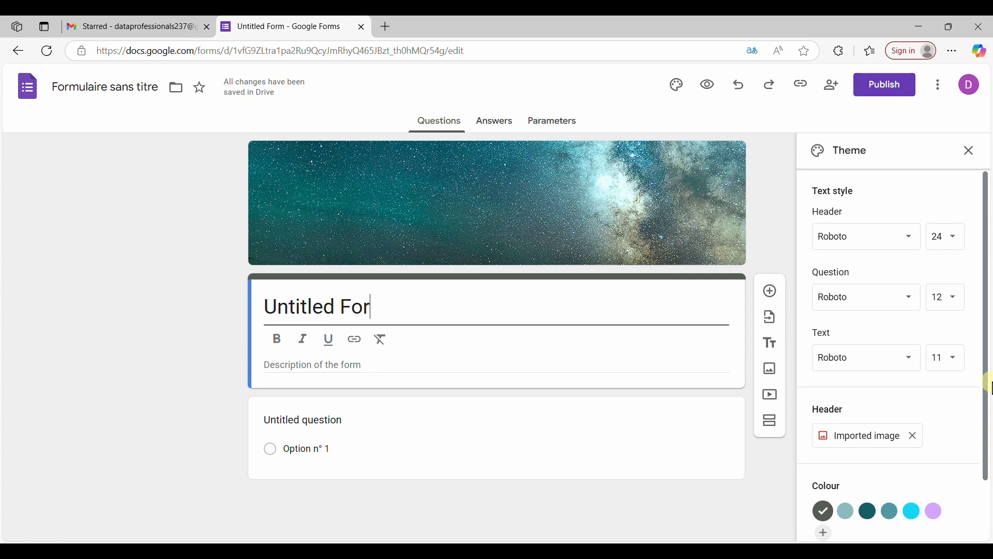
pyautogui.press('BackSpace')
pyautogui.press('BackSpace')
pyautogui.press('BackSpace')
pyautogui.press('BackSpace')
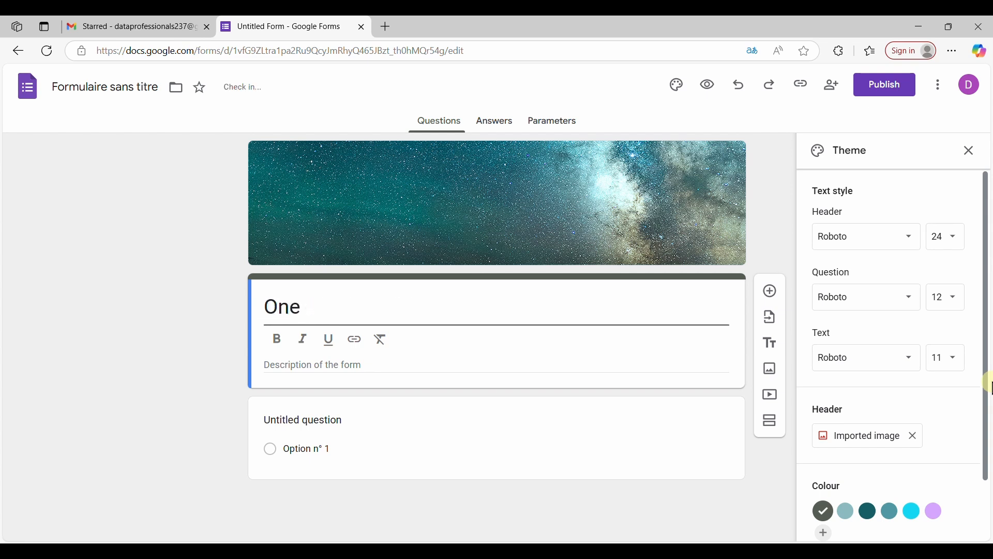
pyautogui.write('ESG & EMISSIONS')
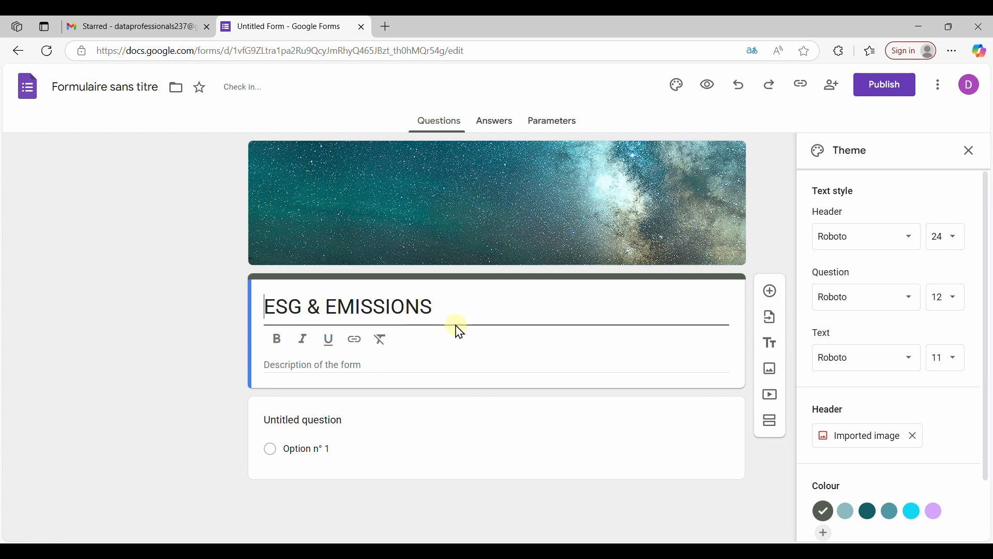
# Step: Make the form title "ESG & EMISSIONS" bold
pyautogui.moveTo(436, 312); pyautogui.dragTo(265, 305)
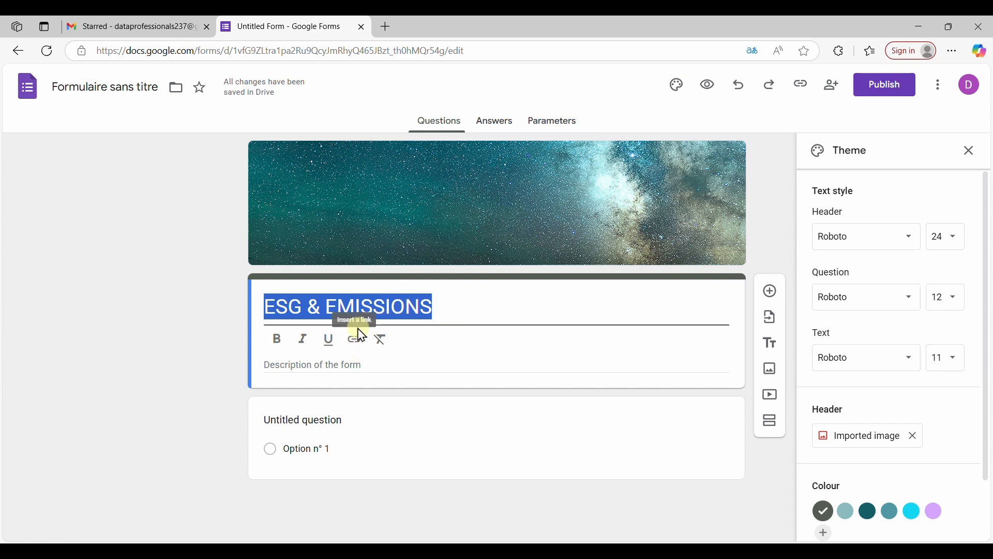
pyautogui.click(277, 342)
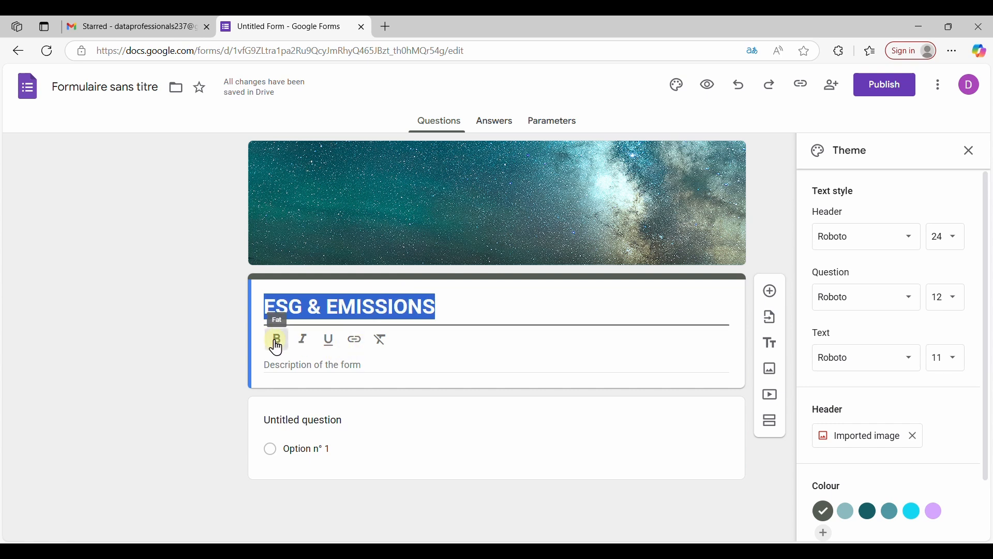
pyautogui.click(498, 305)
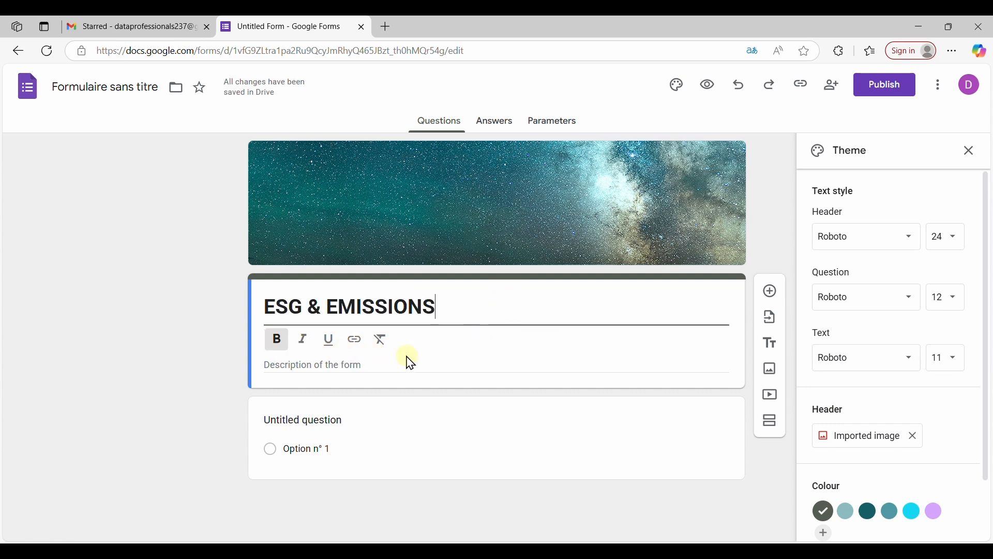
# Step: Set the description: "Please fill this form with monthly operational, supply chain and sustainability activity data. Accurate reporting supports our ESG compliance, transparency and climate risk management goal."
pyautogui.click(365, 364)
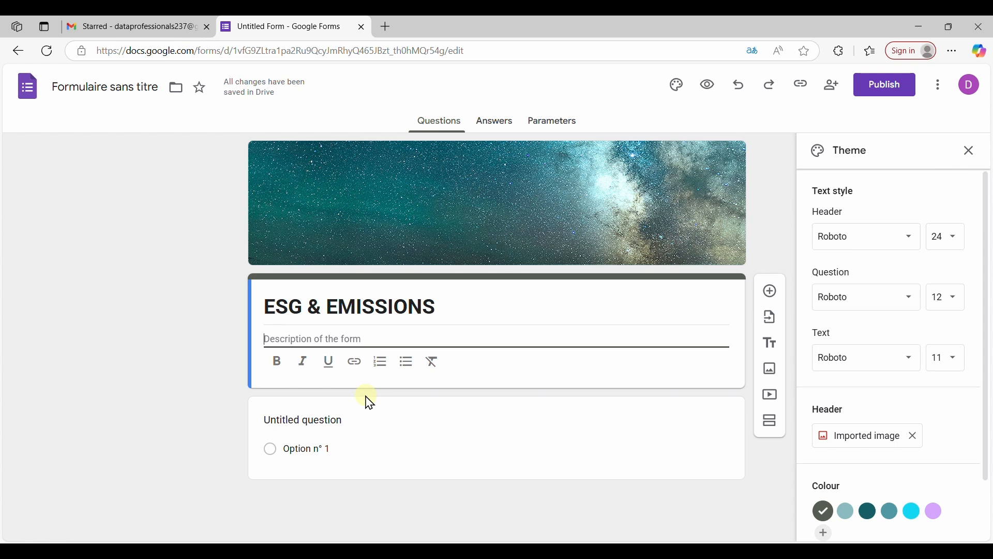
pyautogui.write('P')
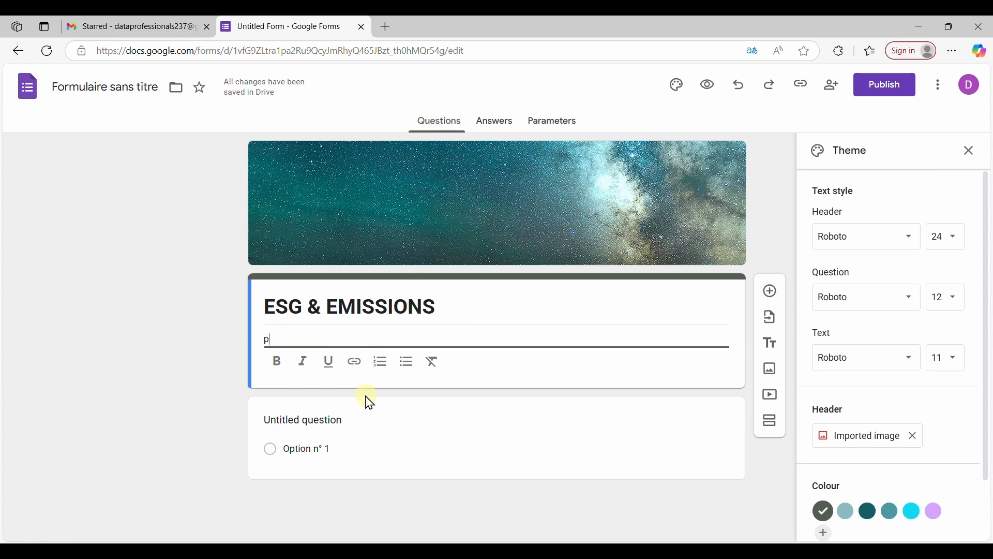
pyautogui.press('BackSpace')
pyautogui.write('Please')
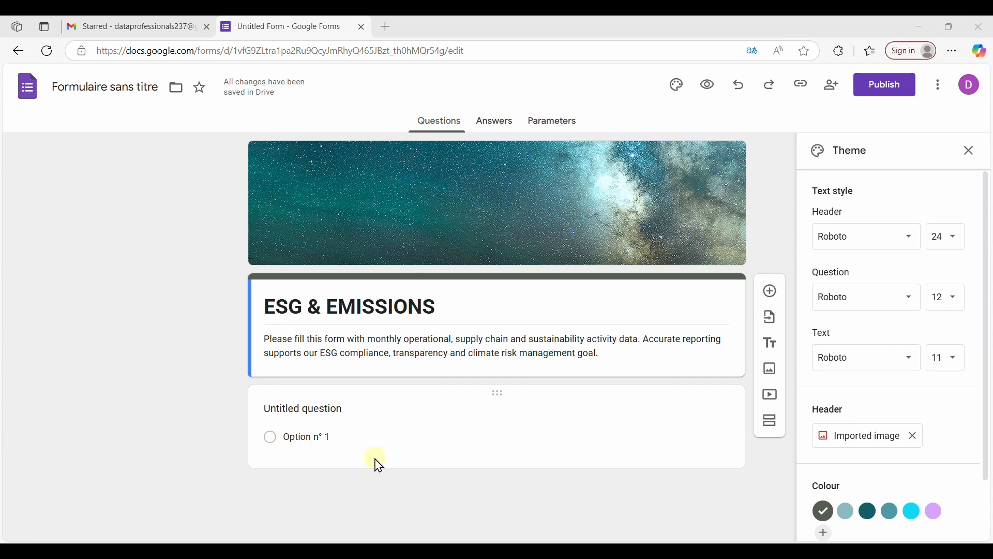
# Step: Add a new question below the form description and title it "Country"
pyautogui.click(768, 294)
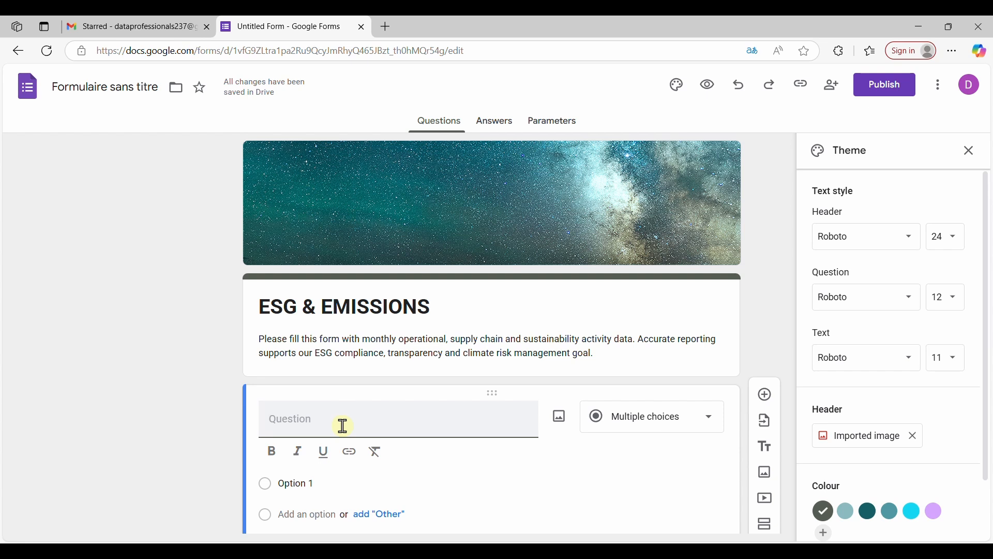
pyautogui.write('Co')
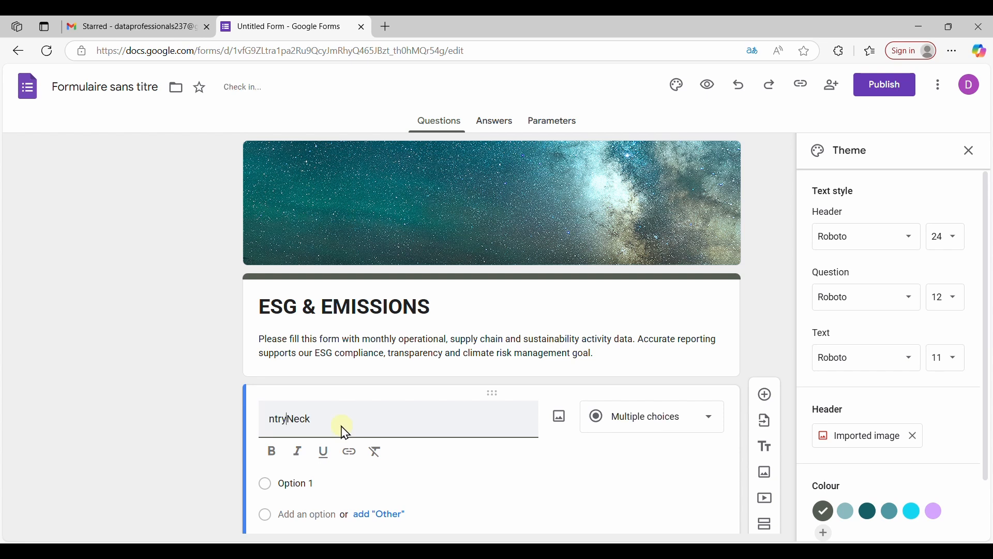
pyautogui.click(343, 427)
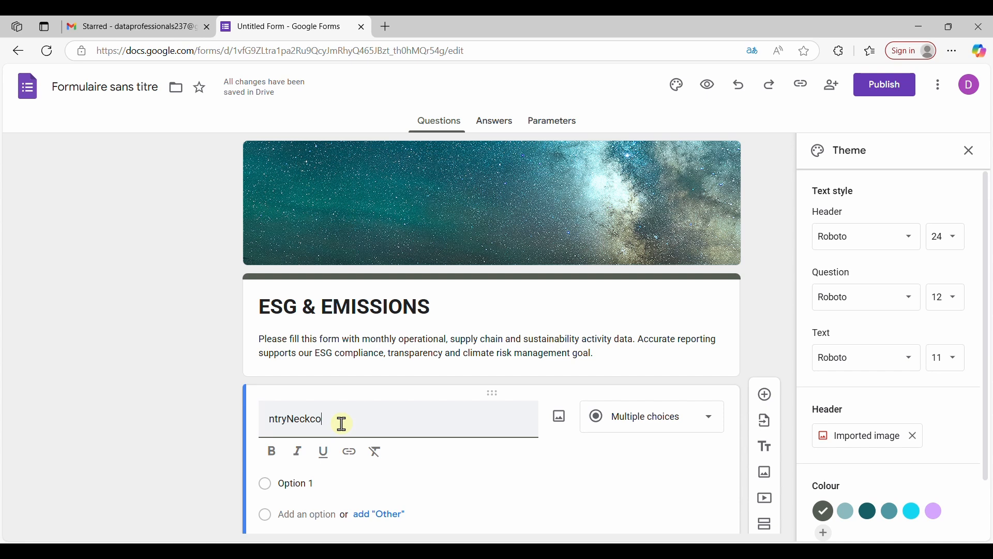
pyautogui.write('ry')
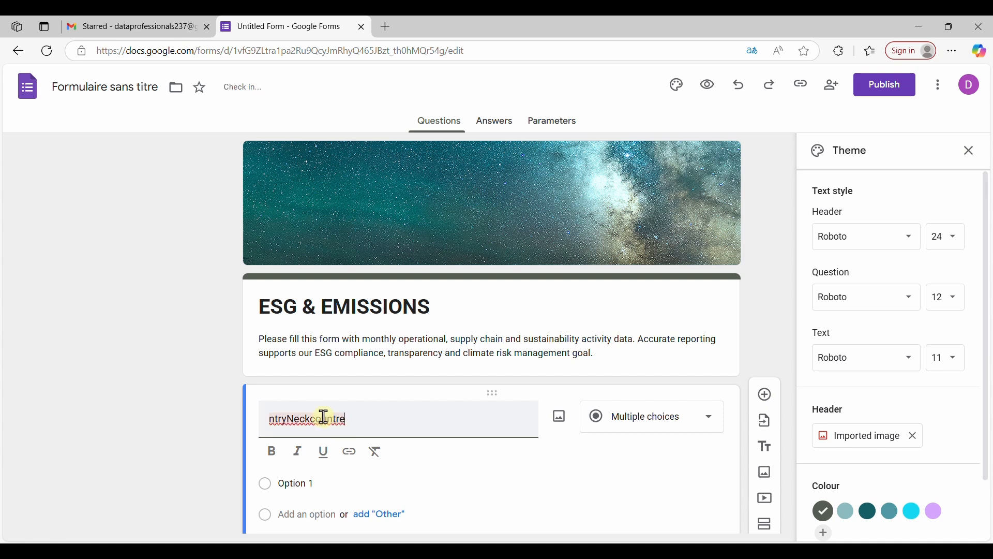
pyautogui.click(316, 419)
pyautogui.press('BackSpace')
pyautogui.press('BackSpace')
pyautogui.press('BackSpace')
pyautogui.press('BackSpace')
pyautogui.press('BackSpace')
pyautogui.press('BackSpace')
pyautogui.press('BackSpace')
pyautogui.press('BackSpace')
pyautogui.press('BackSpace')
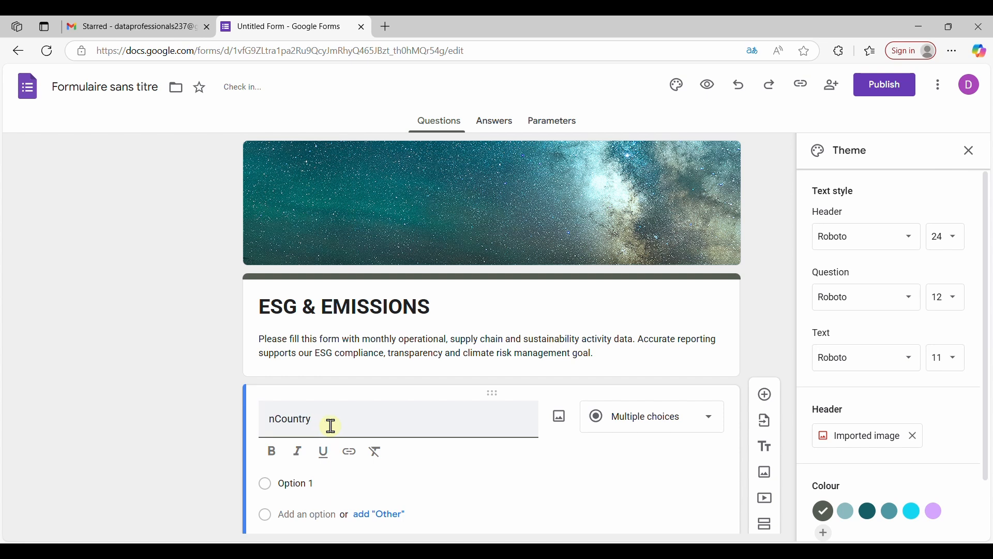
# Step: Make the Country question's title bold and choose Multiple choices as its answer type
pyautogui.doubleClick(289, 422)
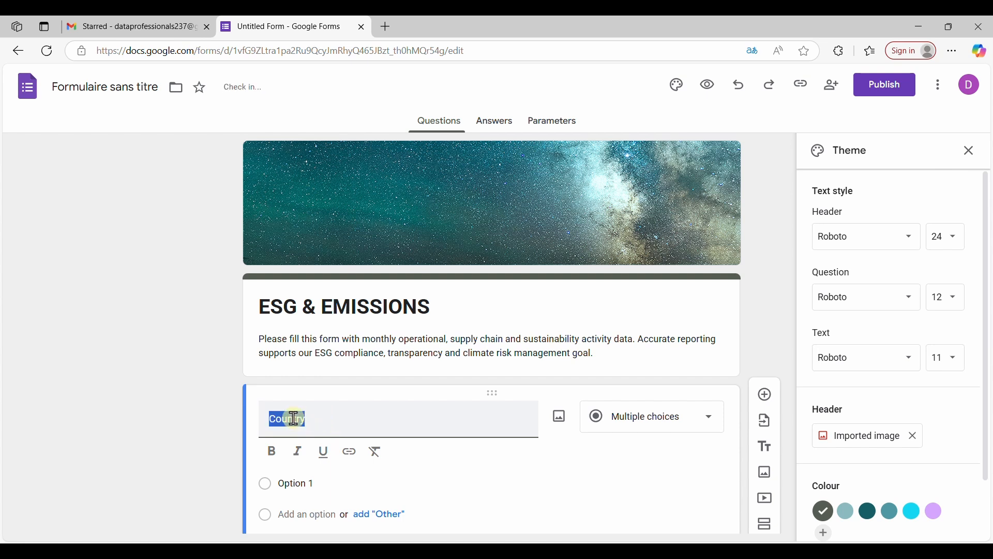
pyautogui.click(273, 456)
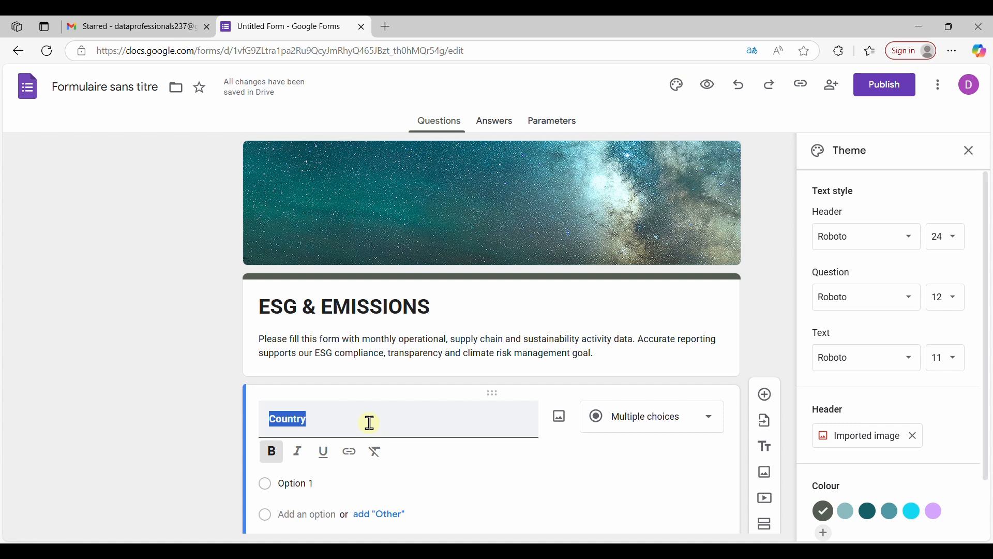
pyautogui.click(690, 422)
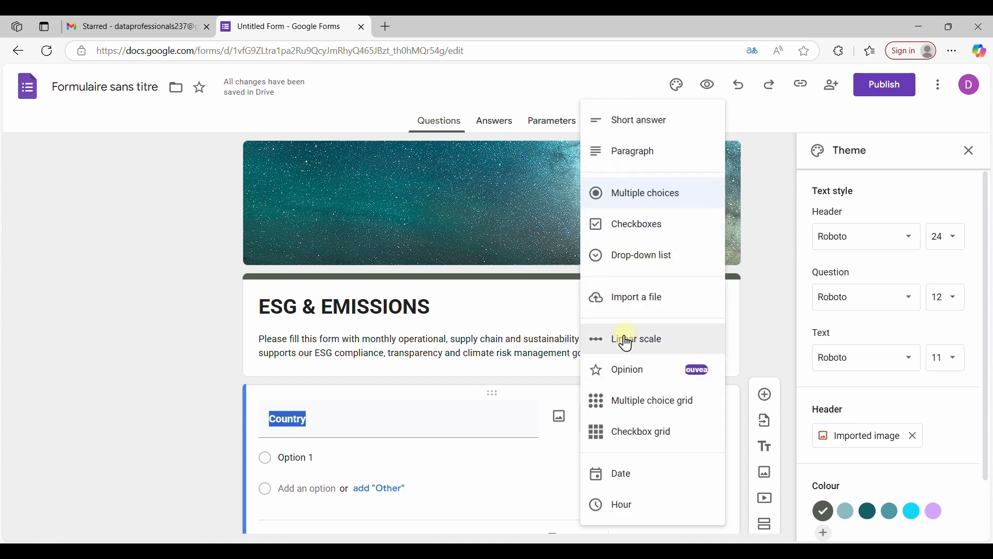
pyautogui.click(638, 198)
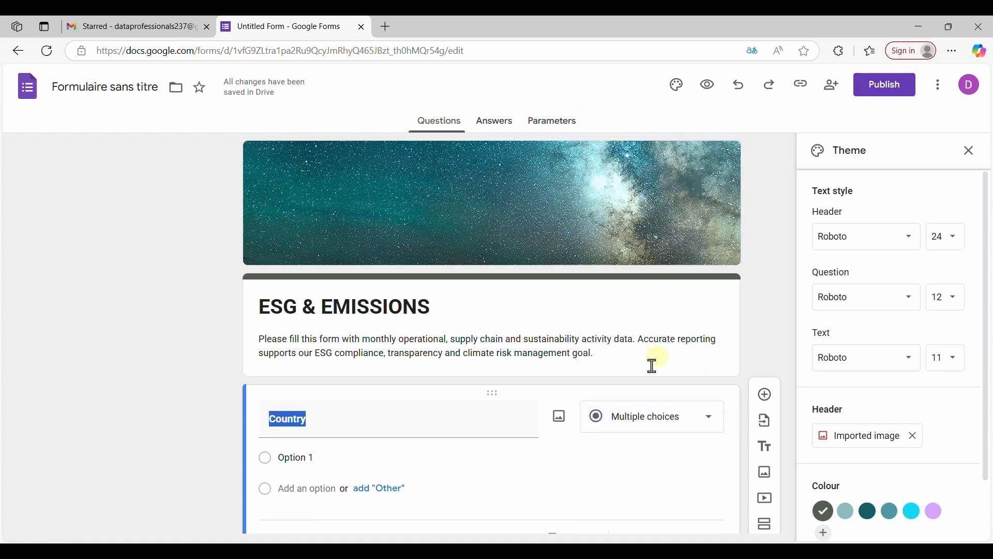
# Step: Give the Country question the answer options Cameroon, Germany, India and USA
pyautogui.click(325, 461)
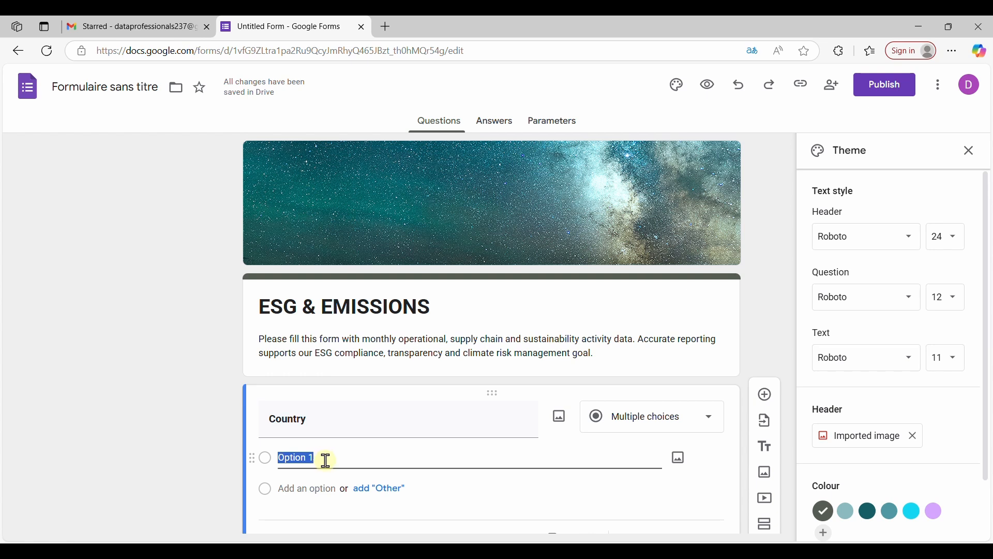
pyautogui.write('Cameroon')
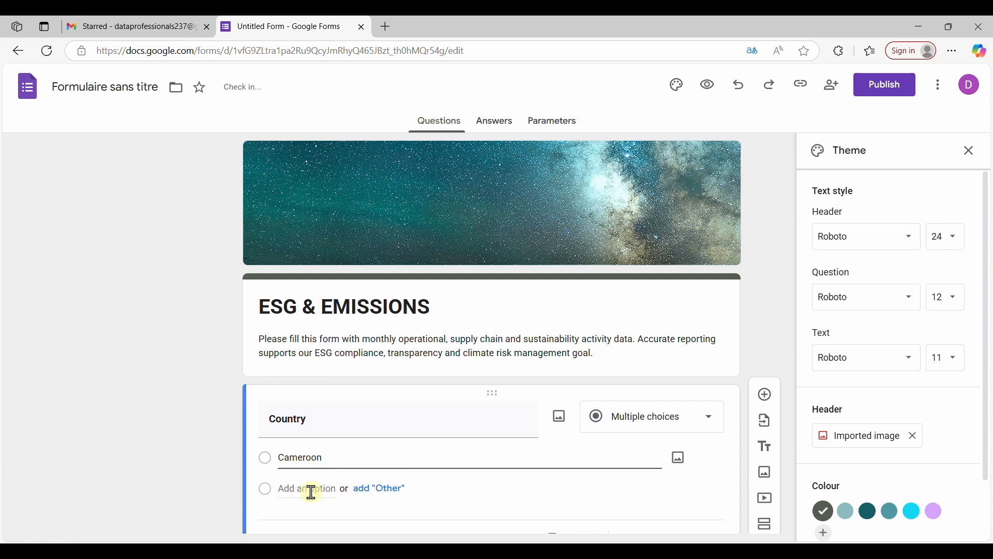
pyautogui.click(317, 486)
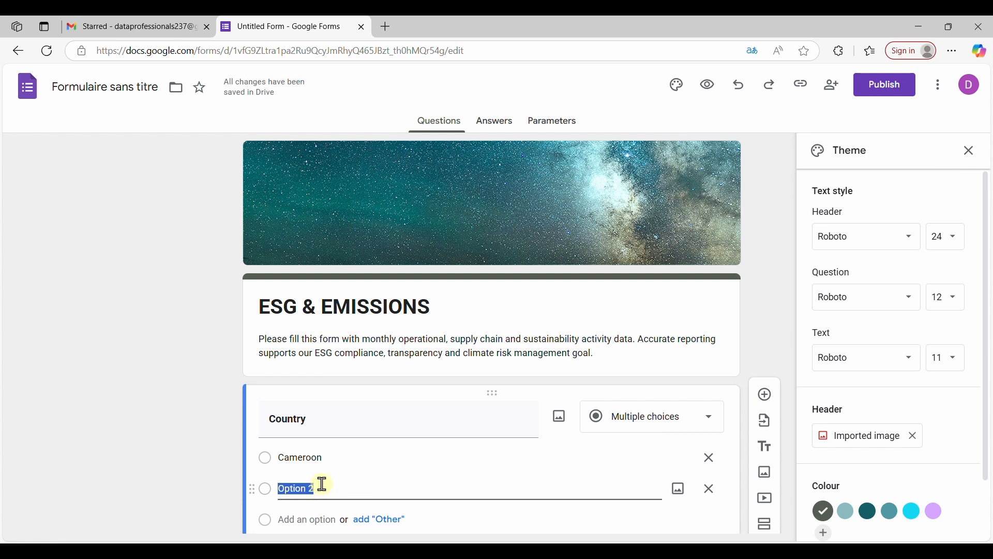
pyautogui.write('Germany')
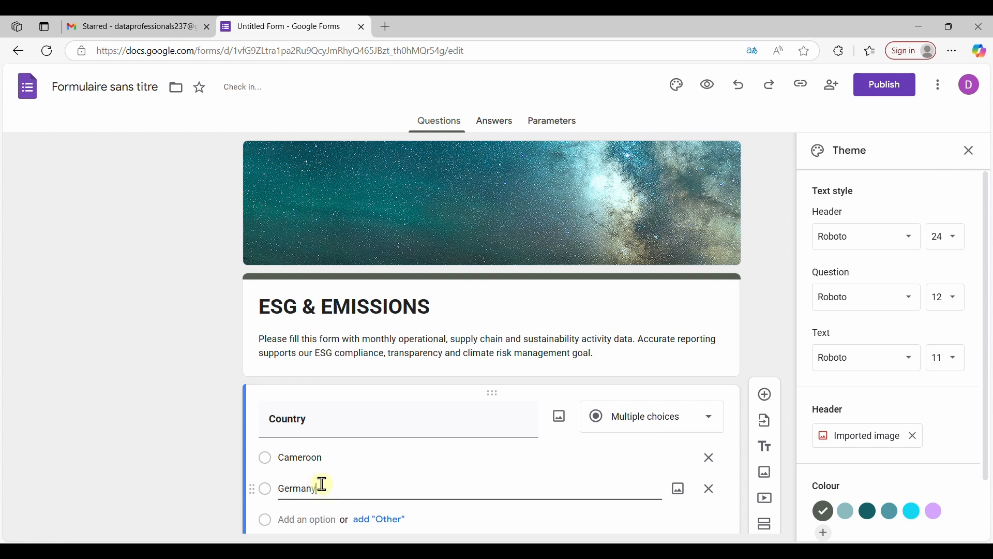
pyautogui.scroll(-1, 320, 489)
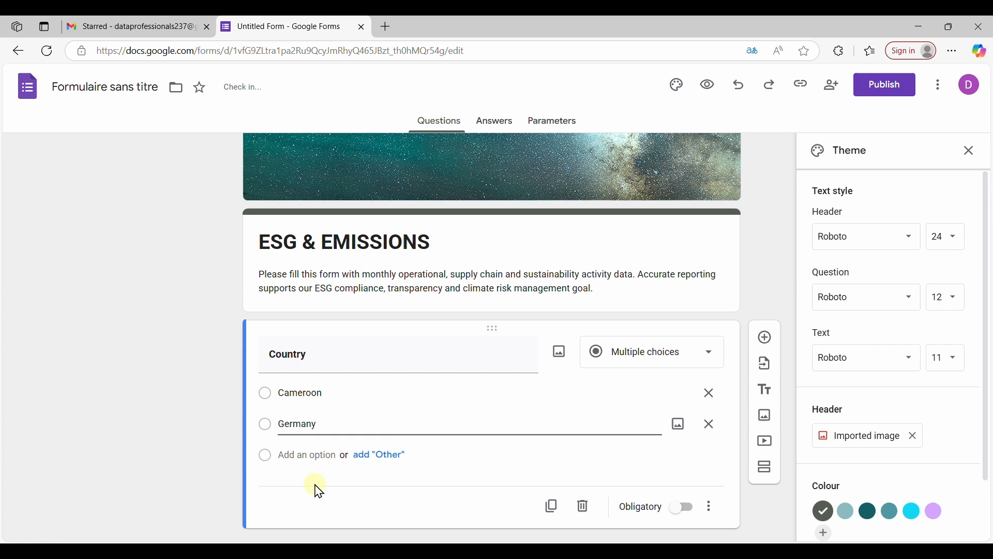
pyautogui.click(305, 460)
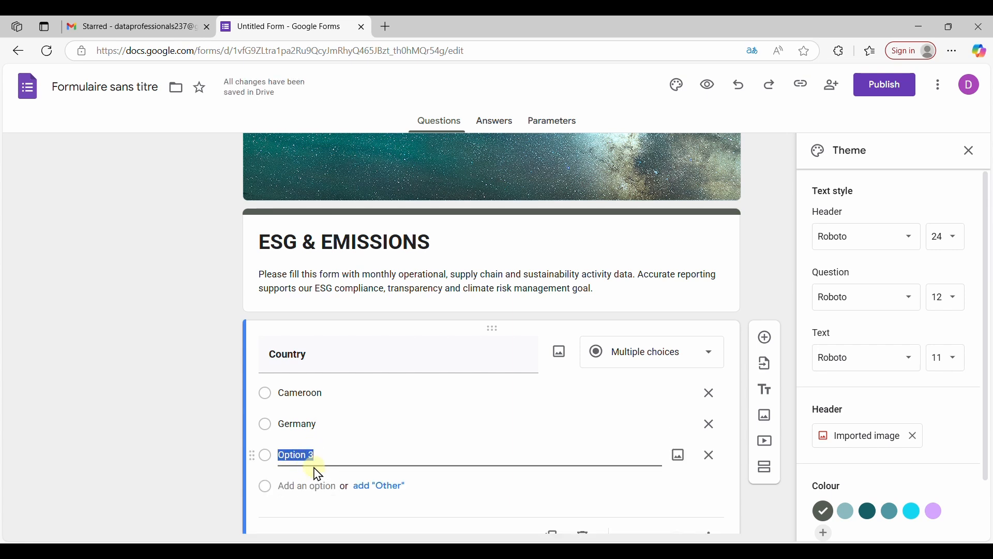
pyautogui.write('In')
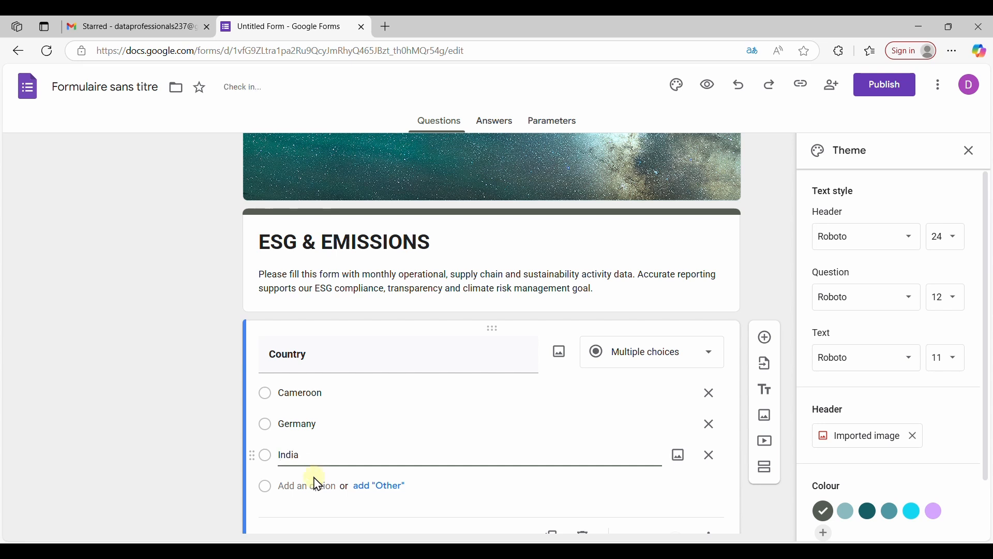
pyautogui.write('dia')
pyautogui.click(314, 490)
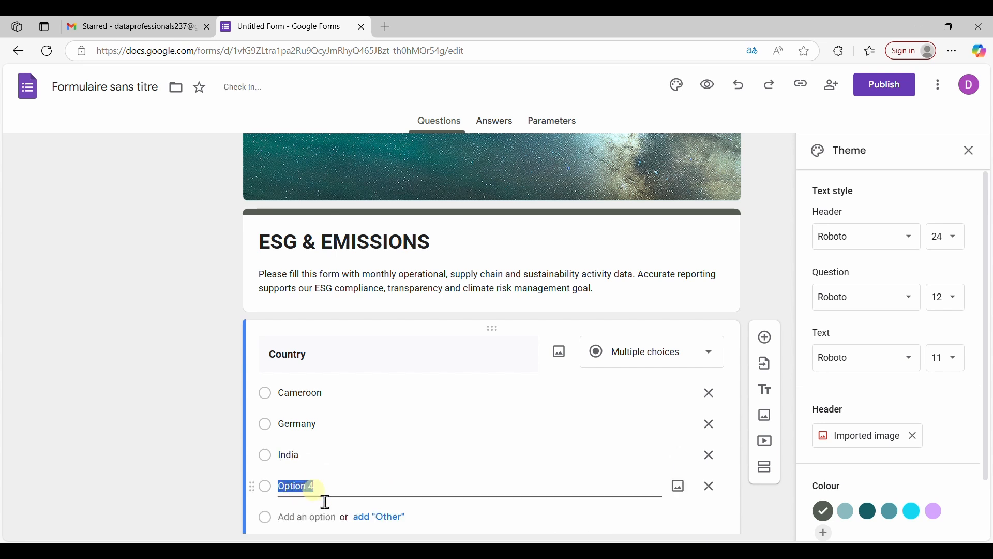
pyautogui.write('USA')
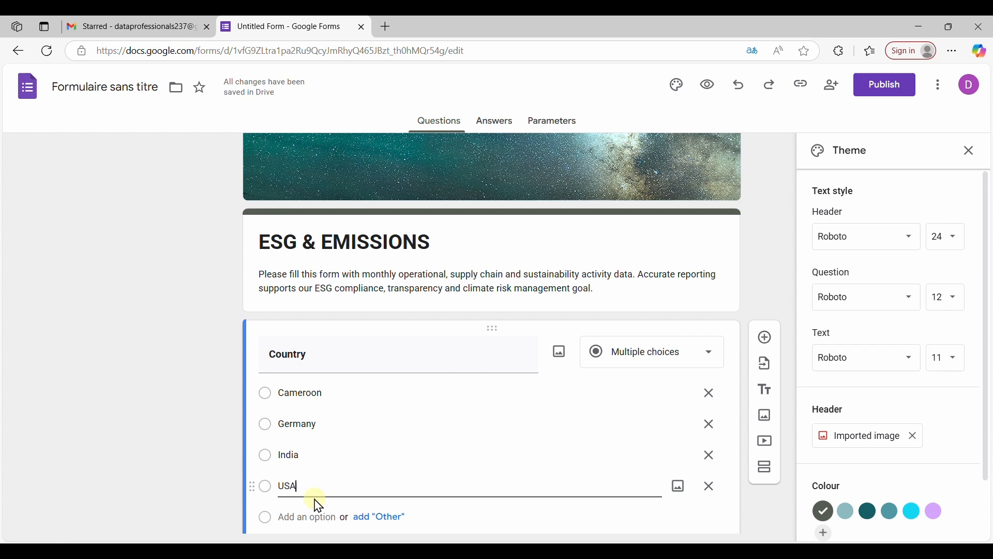
pyautogui.click(306, 459)
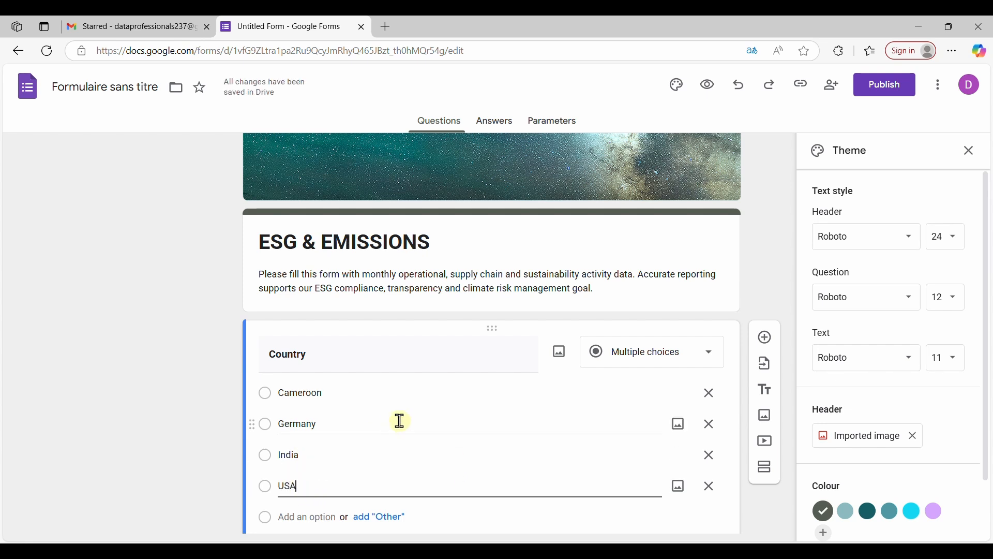
# Step: Preview the form and try each Country option from Cameroon to USA
pyautogui.scroll(1, 538, 445)
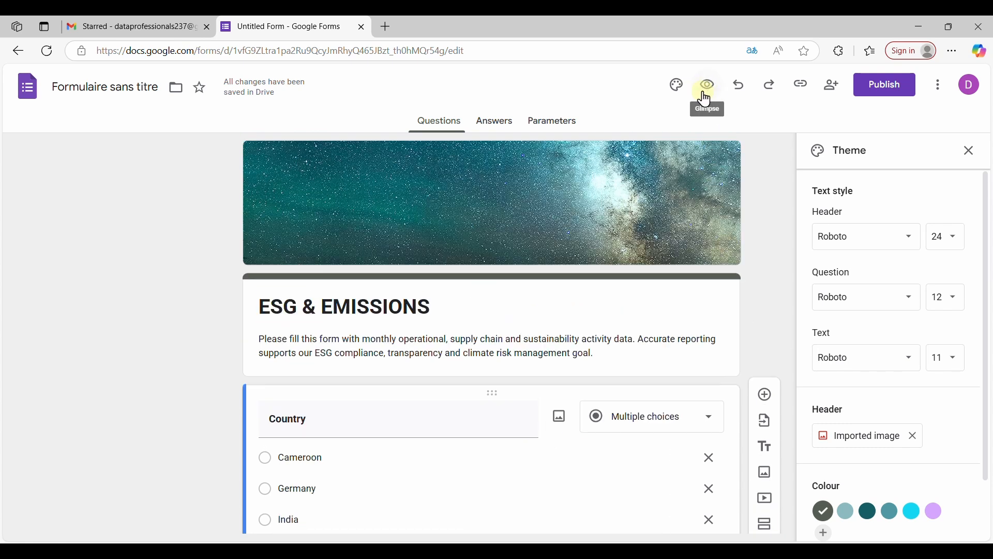
pyautogui.click(707, 98)
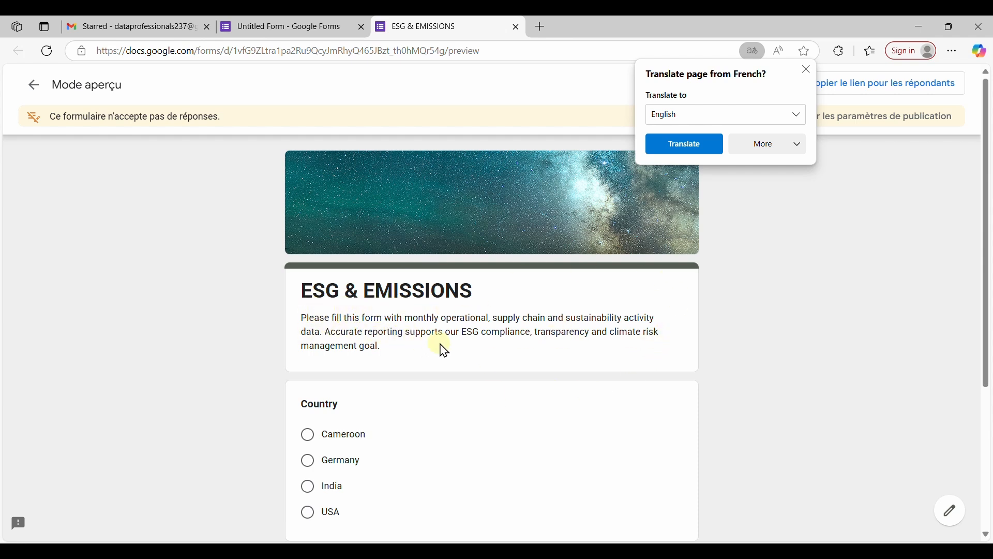
pyautogui.scroll(-3, 481, 413)
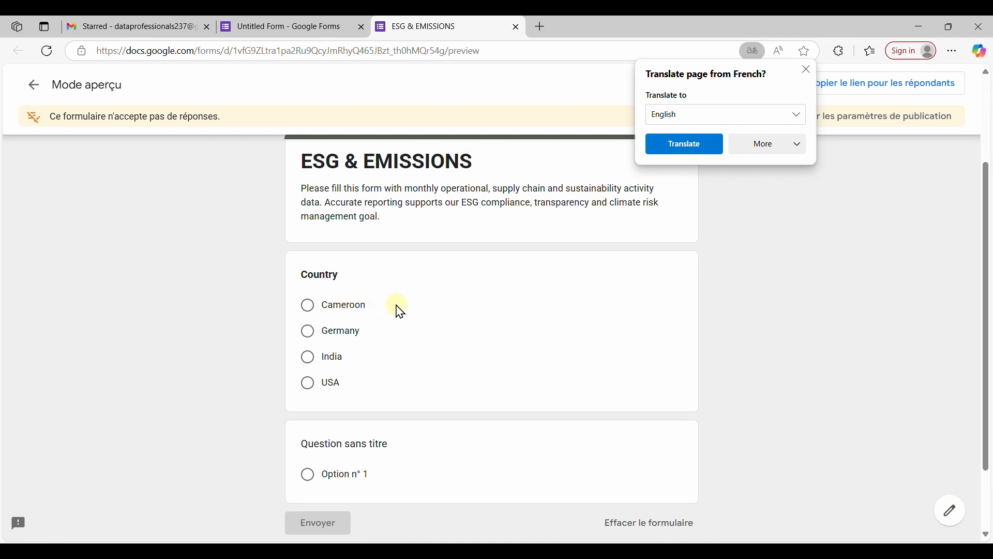
pyautogui.click(305, 309)
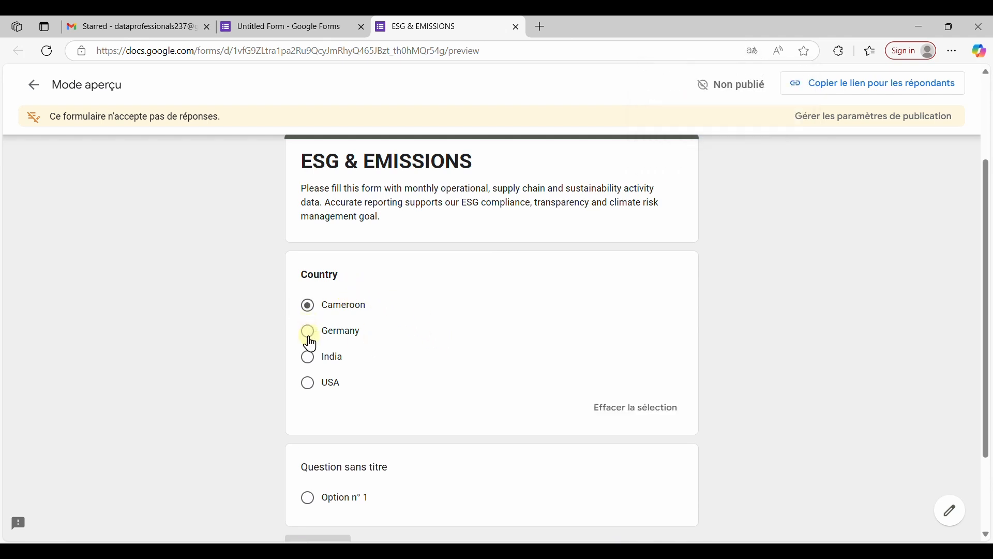
pyautogui.click(309, 334)
pyautogui.click(309, 358)
pyautogui.click(321, 384)
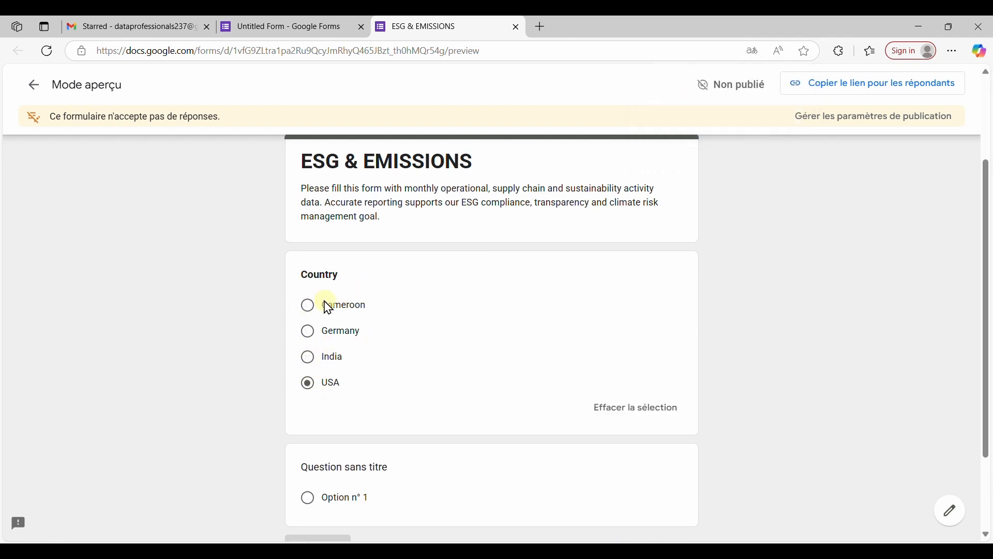
# Step: Return to the form editor and make the Country question obligatory
pyautogui.click(269, 28)
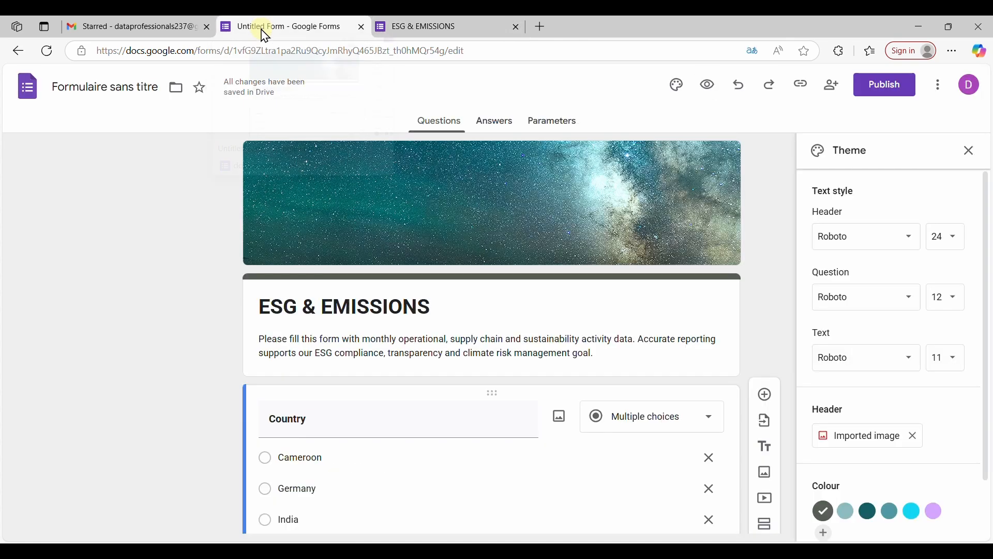
pyautogui.scroll(-1, 455, 429)
pyautogui.scroll(-2, 454, 429)
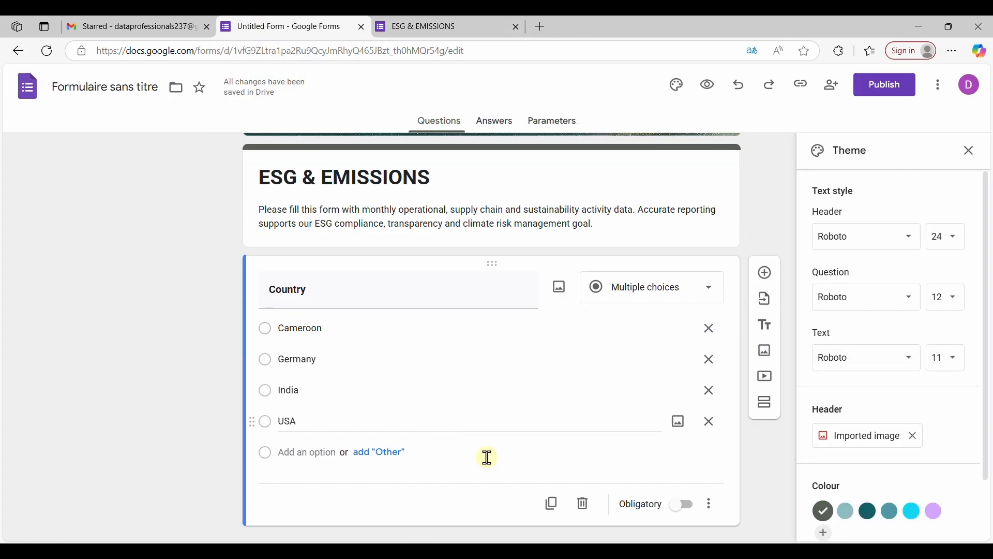
pyautogui.click(679, 506)
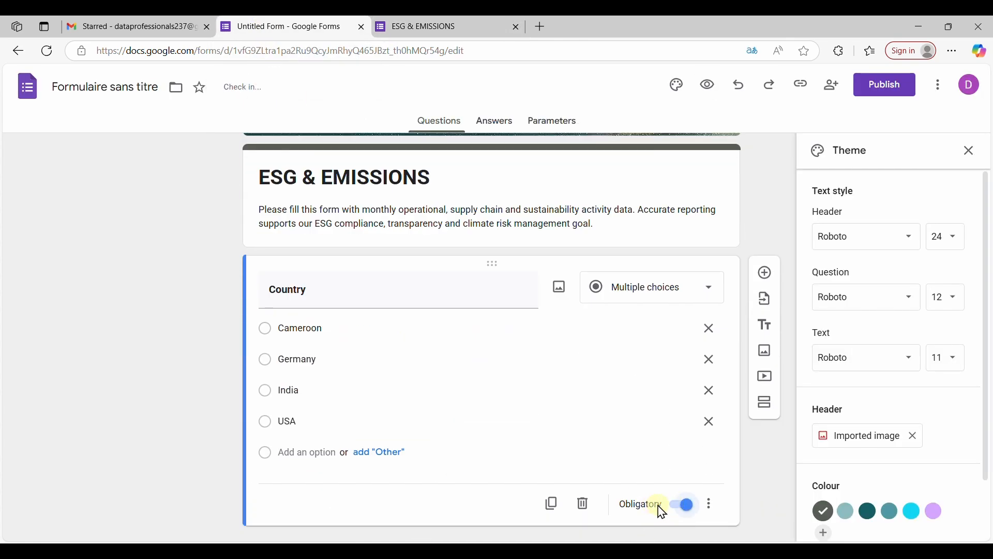
# Step: Add a new blank question below the untitled question that follows Country
pyautogui.scroll(-2, 497, 432)
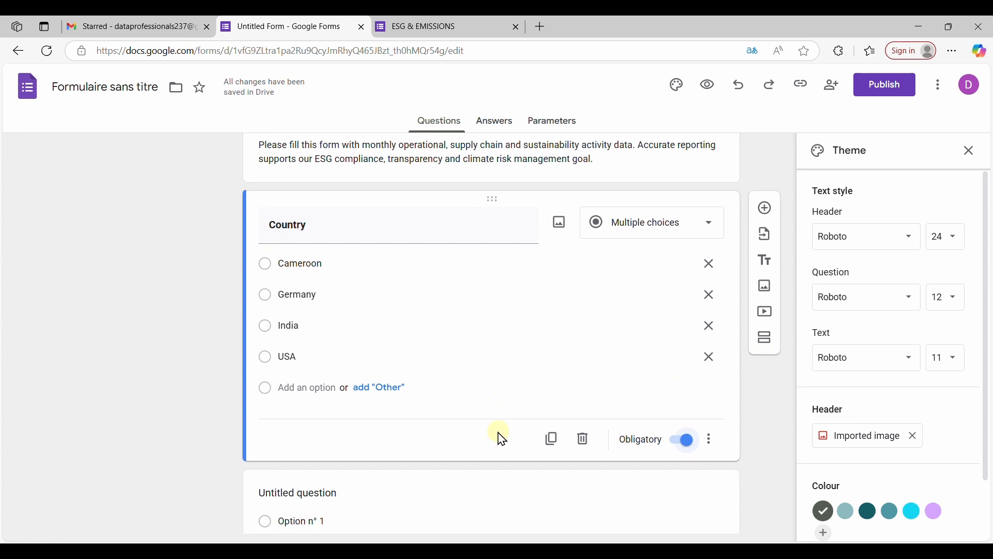
pyautogui.click(624, 450)
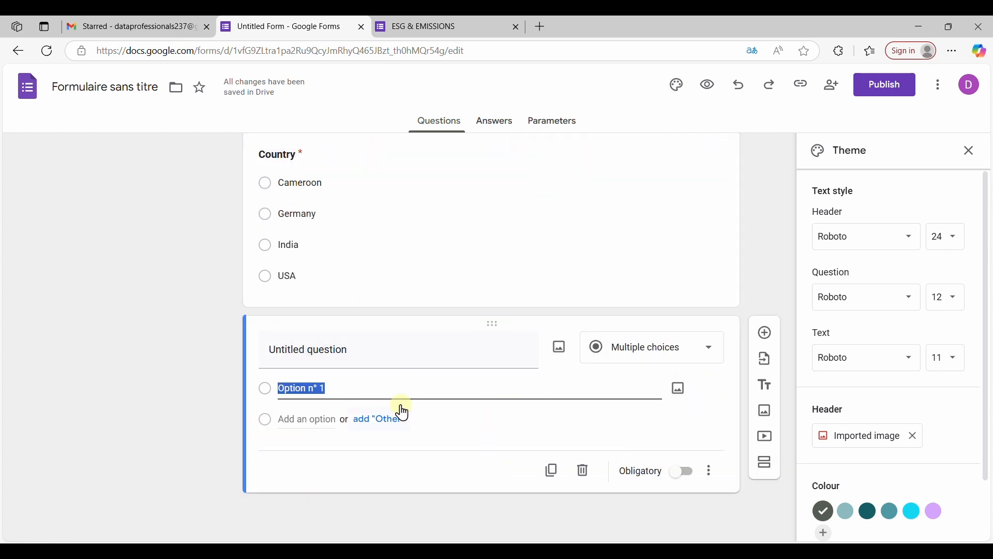
pyautogui.click(766, 334)
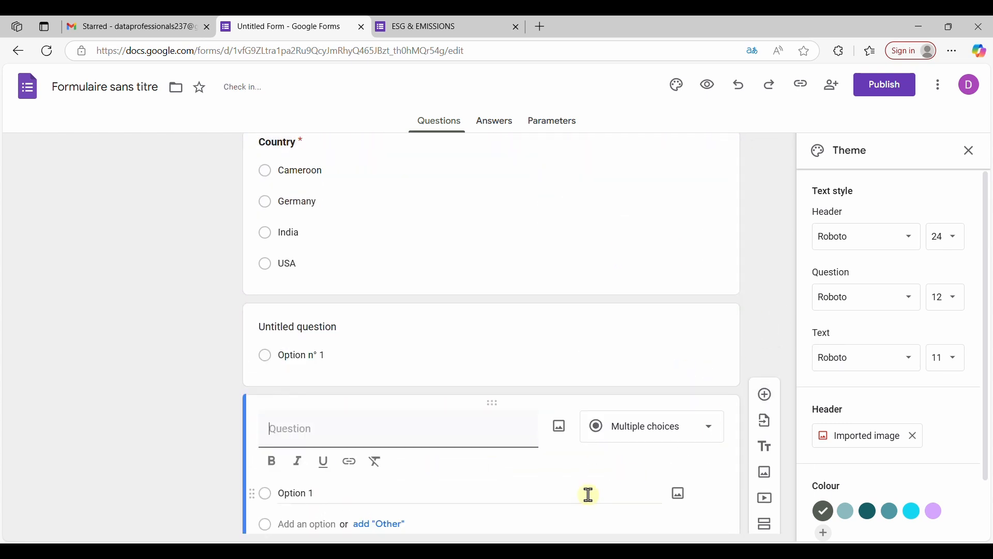
# Step: Replace the title of the untitled question below Country with City
pyautogui.click(445, 352)
pyautogui.scroll(-1, 443, 435)
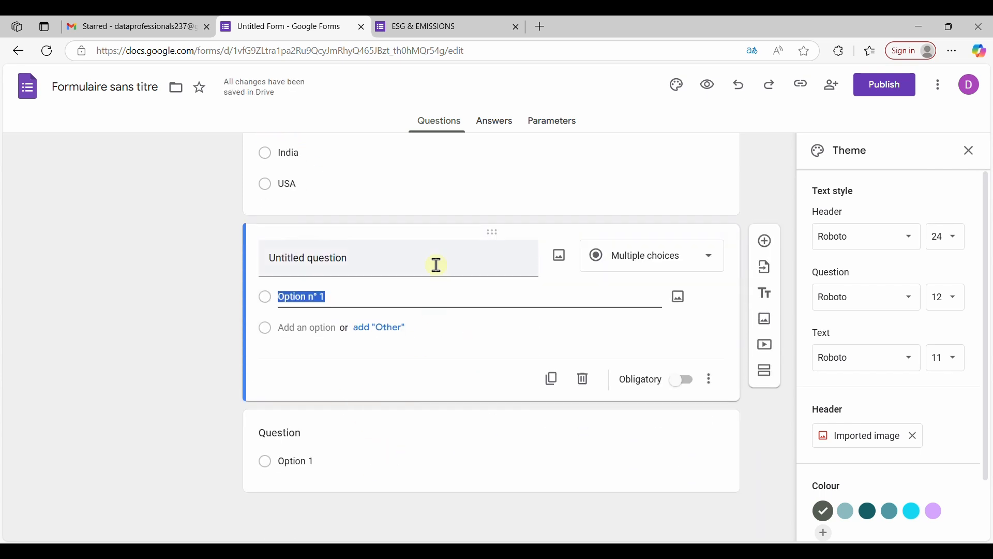
pyautogui.click(368, 259)
pyautogui.press('BackSpace')
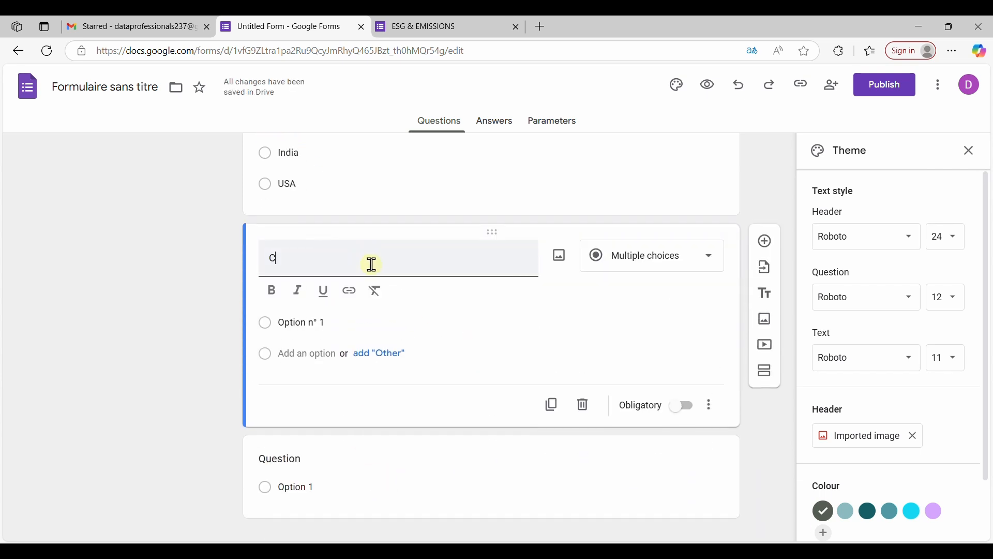
pyautogui.write('C')
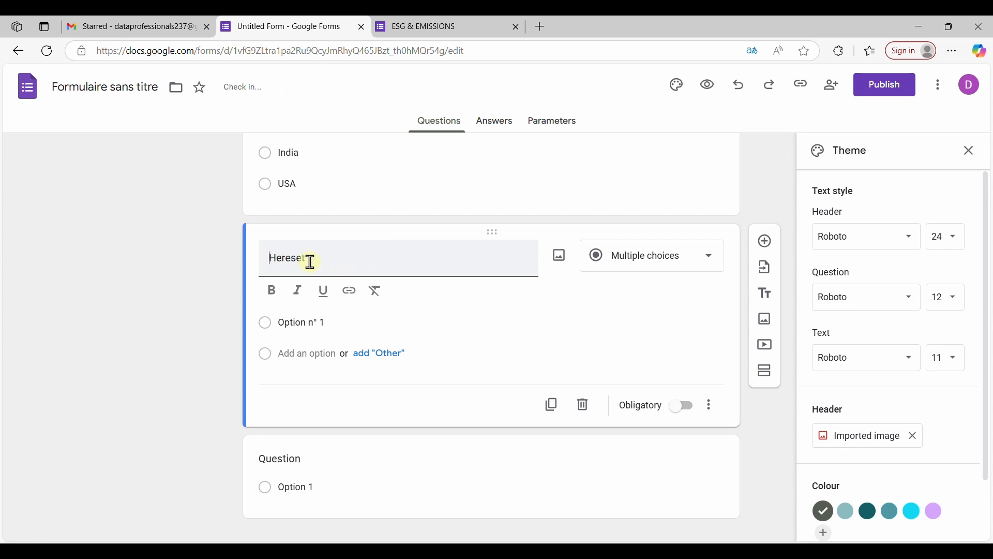
pyautogui.press('Right')
pyautogui.press('Right')
pyautogui.write('ci')
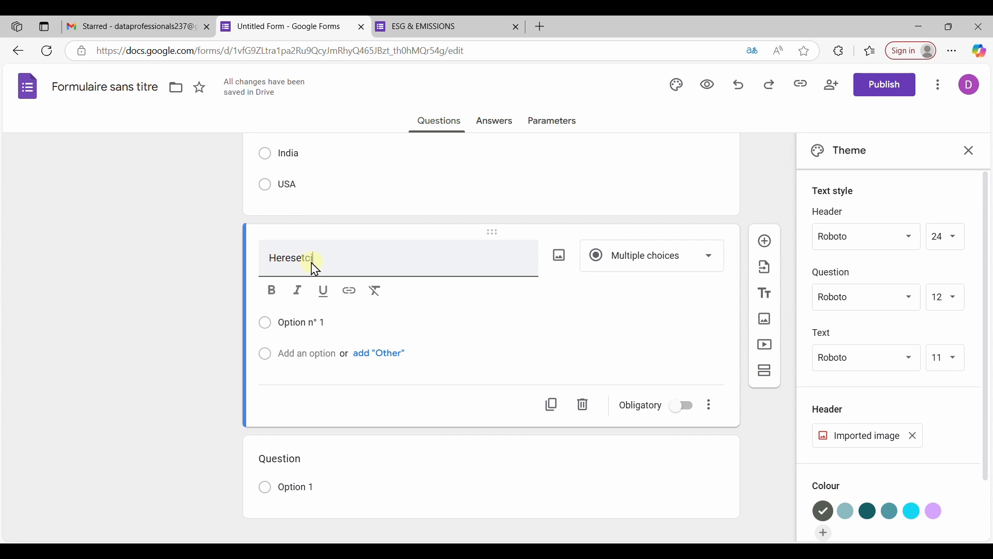
pyautogui.click(311, 261)
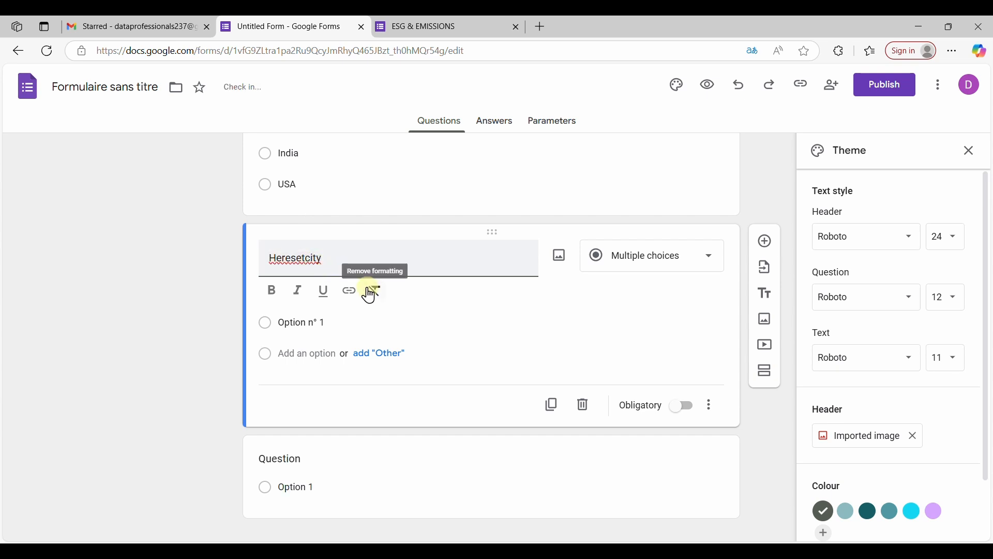
pyautogui.press('BackSpace')
pyautogui.write('C')
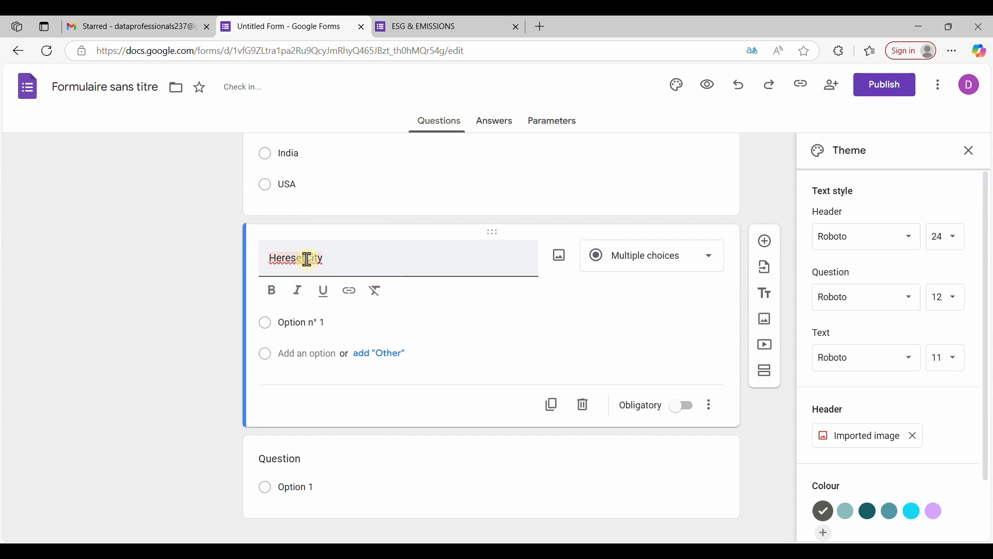
# Step: Remove the stray text "Hereset" before City in the question title and make City bold
pyautogui.click(306, 257)
pyautogui.press('BackSpace')
pyautogui.press('BackSpace')
pyautogui.press('BackSpace')
pyautogui.press('BackSpace')
pyautogui.press('BackSpace')
pyautogui.press('BackSpace')
pyautogui.press('BackSpace')
pyautogui.doubleClick(276, 257)
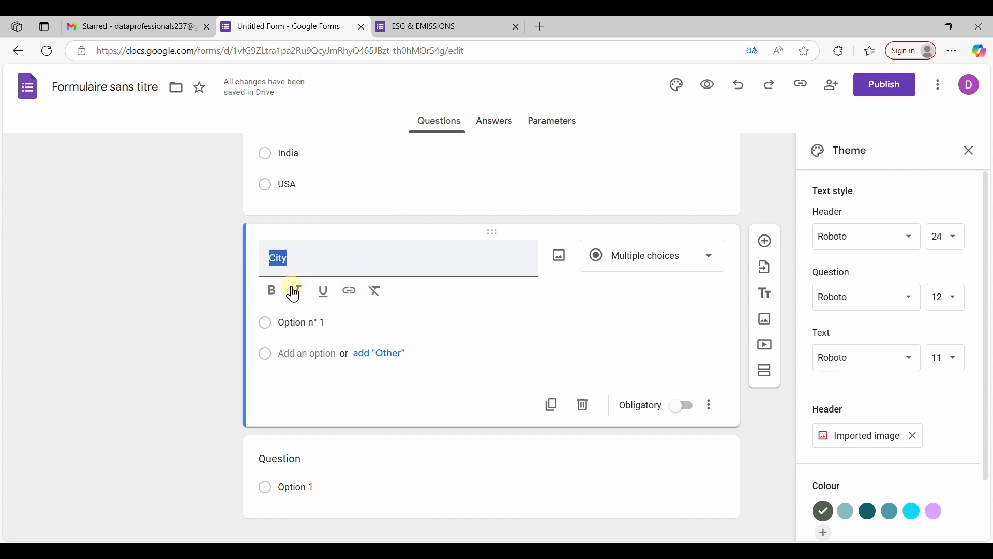
pyautogui.click(273, 291)
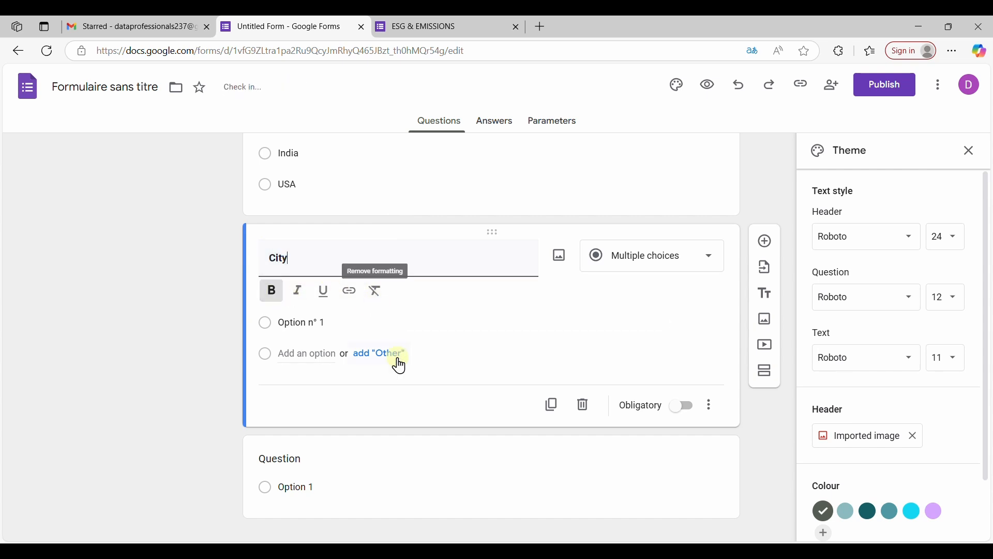
# Step: Enter Berlin and Douala as the first two answer options of the City question
pyautogui.click(303, 325)
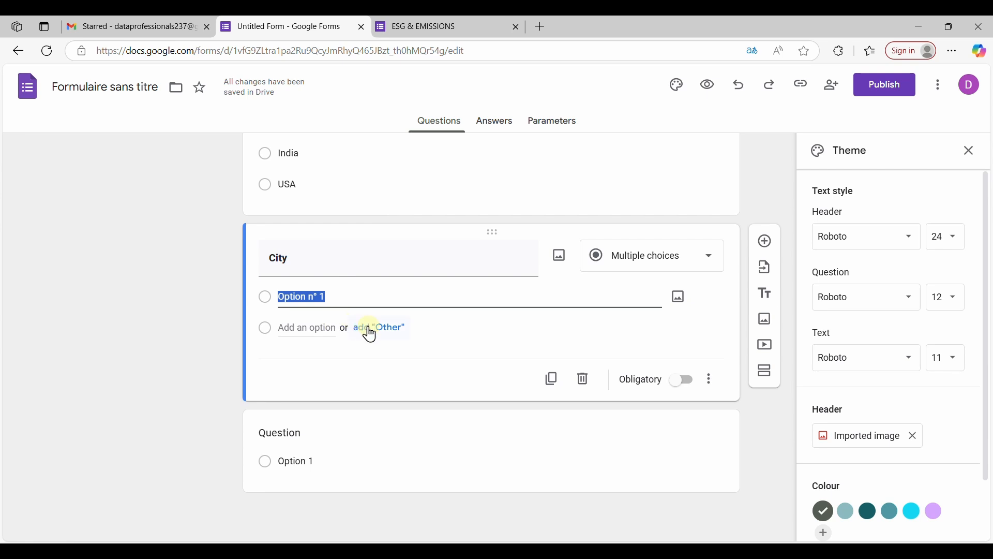
pyautogui.write('Berl')
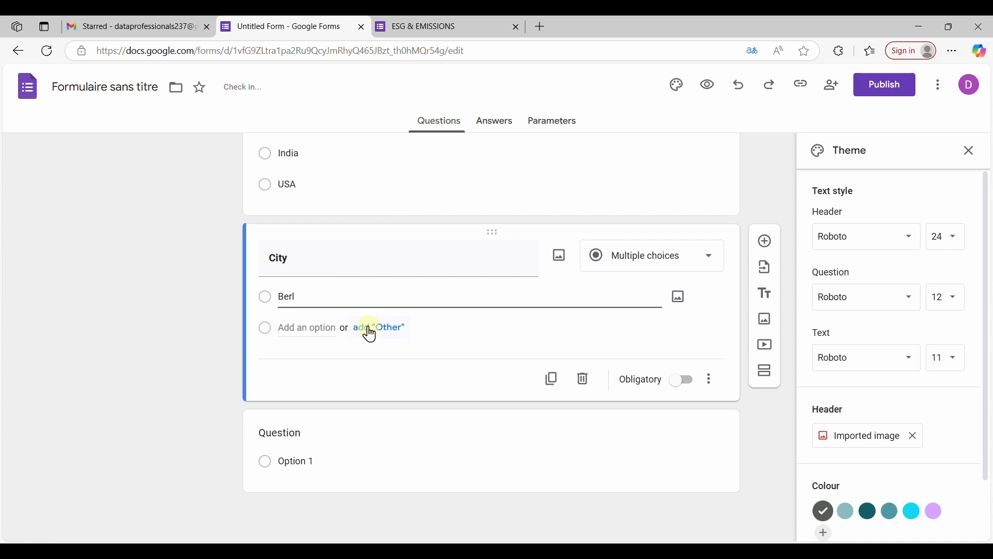
pyautogui.write('in')
pyautogui.click(309, 326)
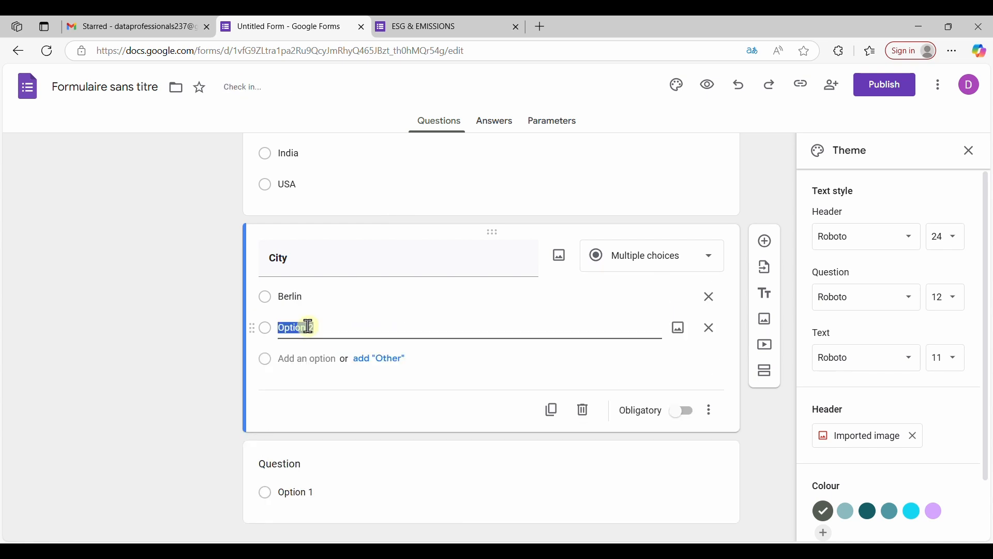
pyautogui.write('D')
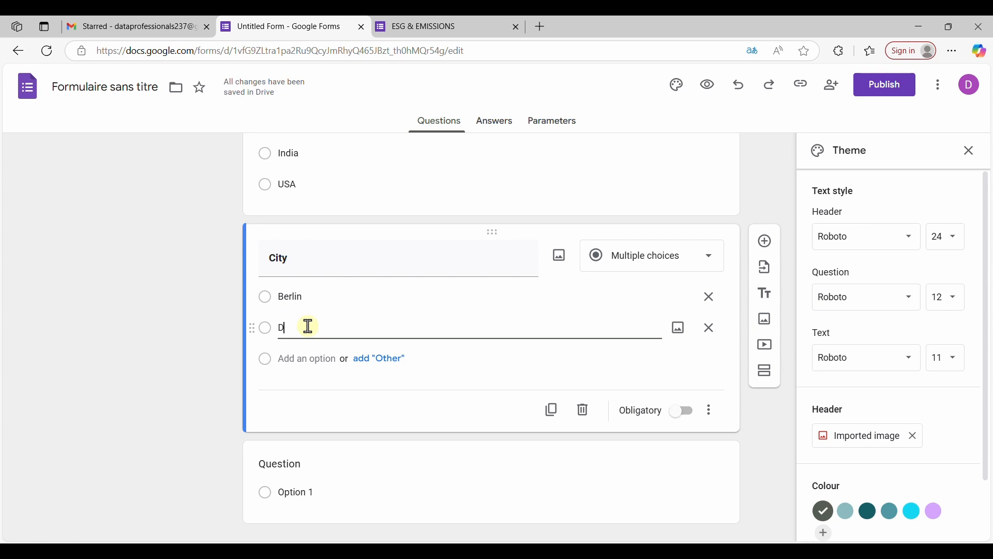
pyautogui.write('ouala')
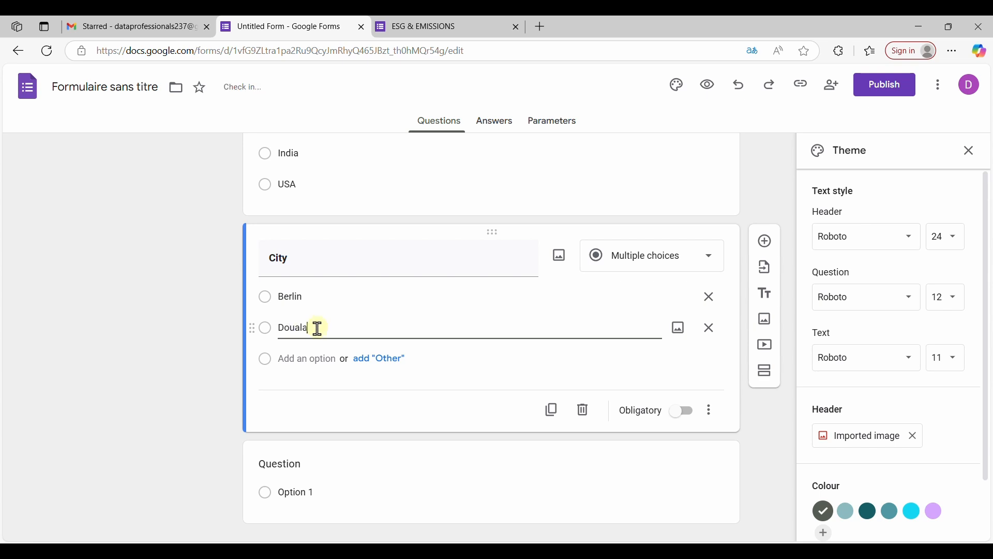
# Step: Add Delhi as a City option and move it above Douala
pyautogui.click(320, 359)
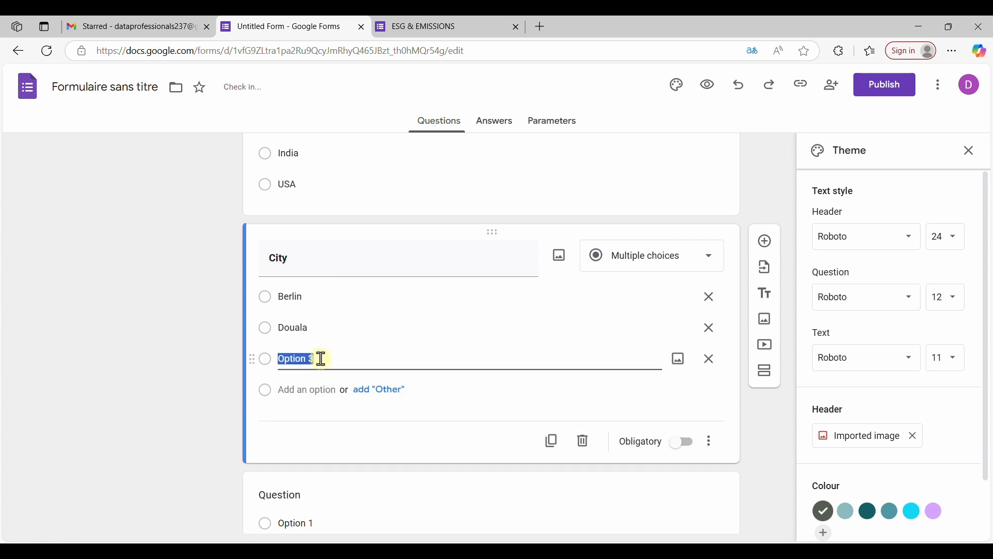
pyautogui.write('L')
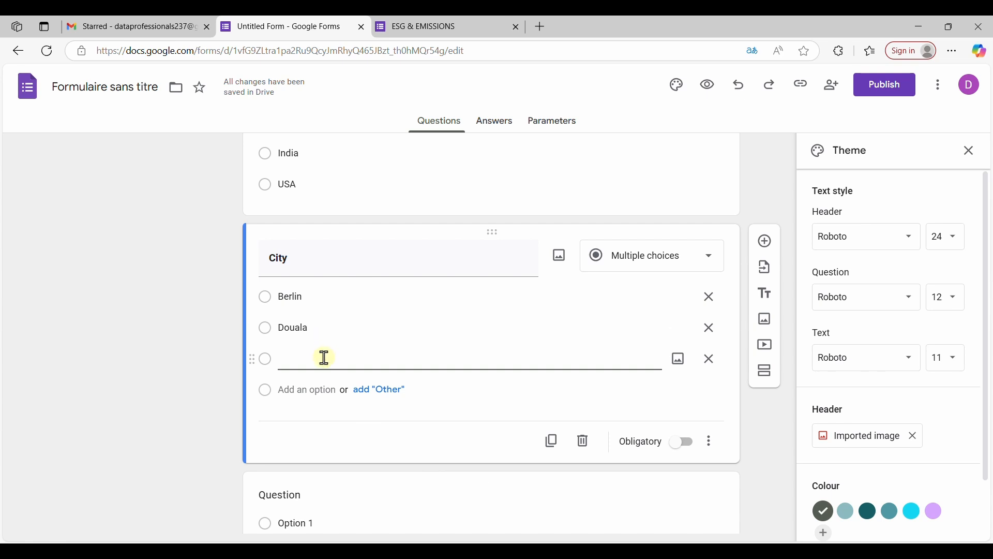
pyautogui.write('el')
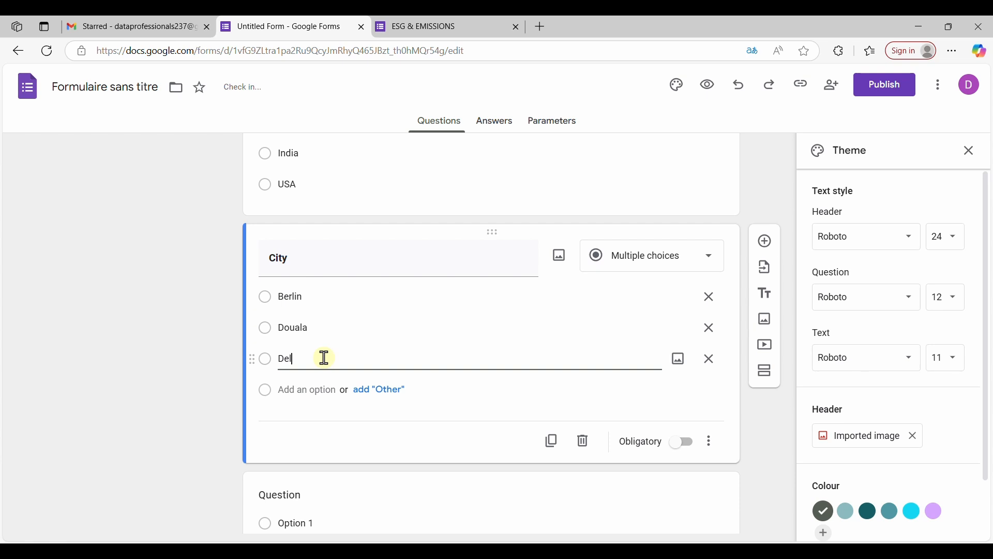
pyautogui.write('hi')
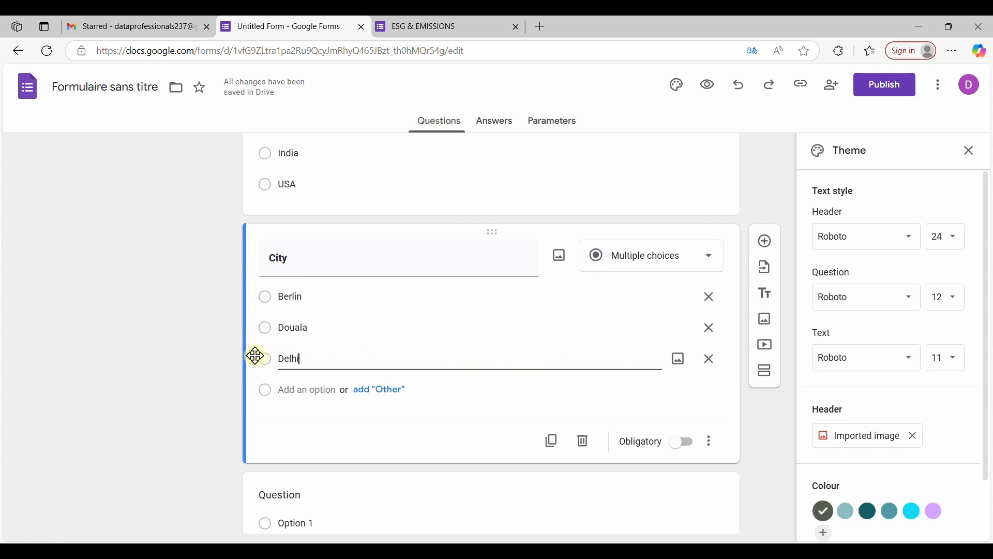
pyautogui.moveTo(255, 356); pyautogui.dragTo(254, 319)
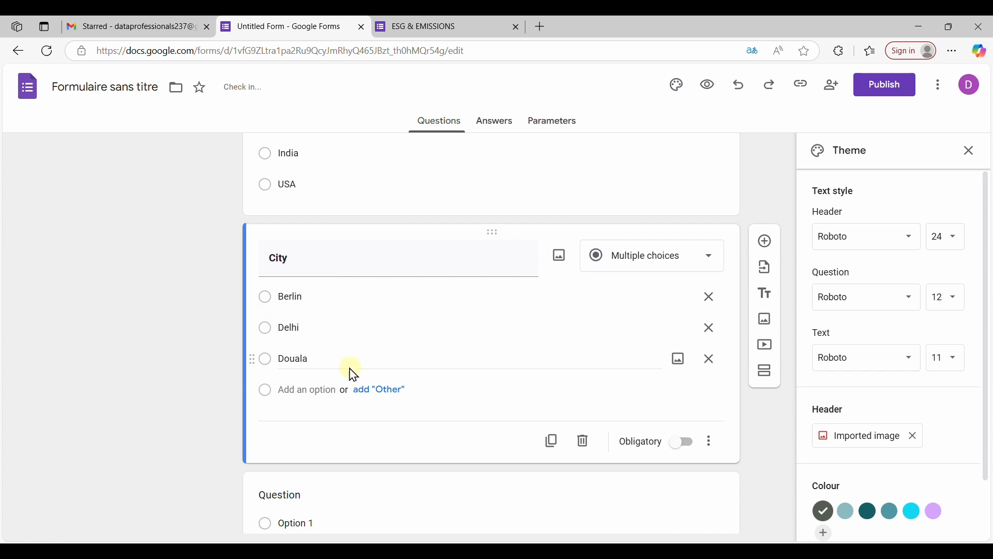
# Step: Add the options Los Angeles and Mumbai below Douala in the City question
pyautogui.click(312, 388)
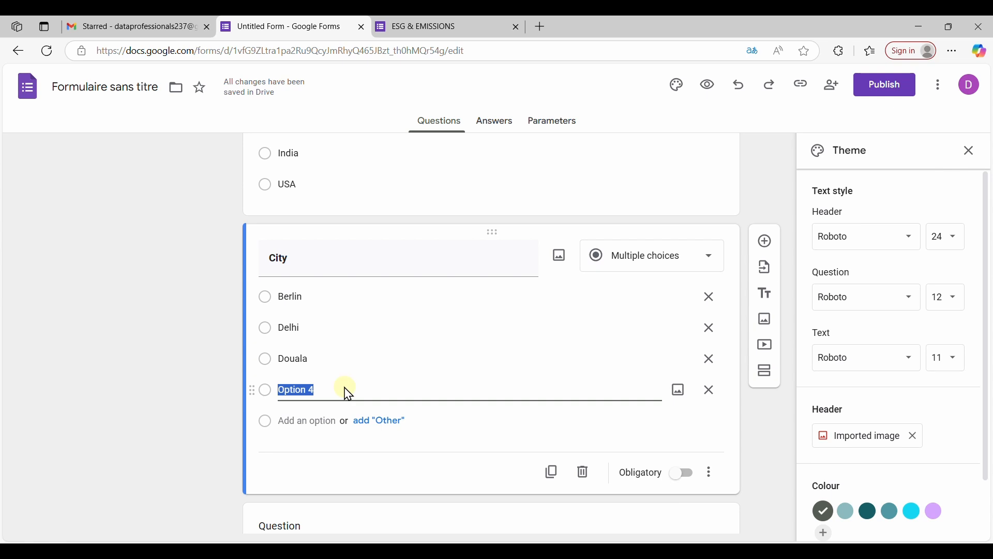
pyautogui.write('La')
pyautogui.press('BackSpace')
pyautogui.write('os')
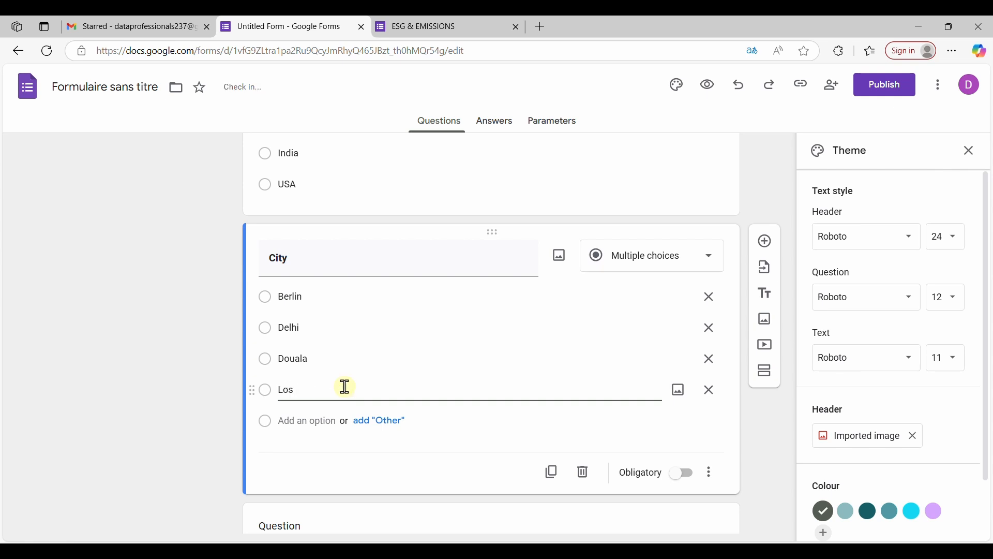
pyautogui.write(' Angeles')
pyautogui.click(321, 420)
pyautogui.write('Mumbai')
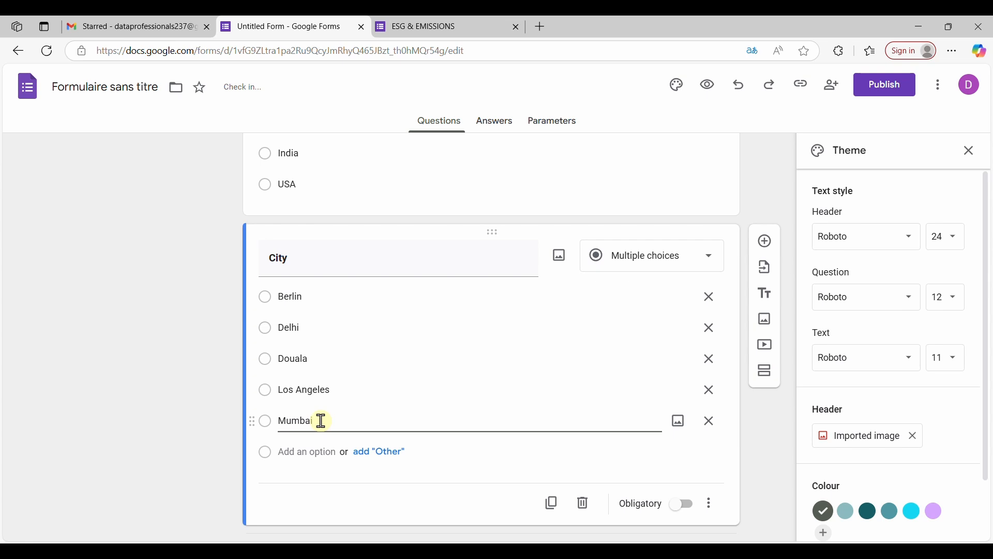
# Step: Add Munich, New York and Yaounde as the last options of the City question
pyautogui.click(308, 452)
pyautogui.write('Munic')
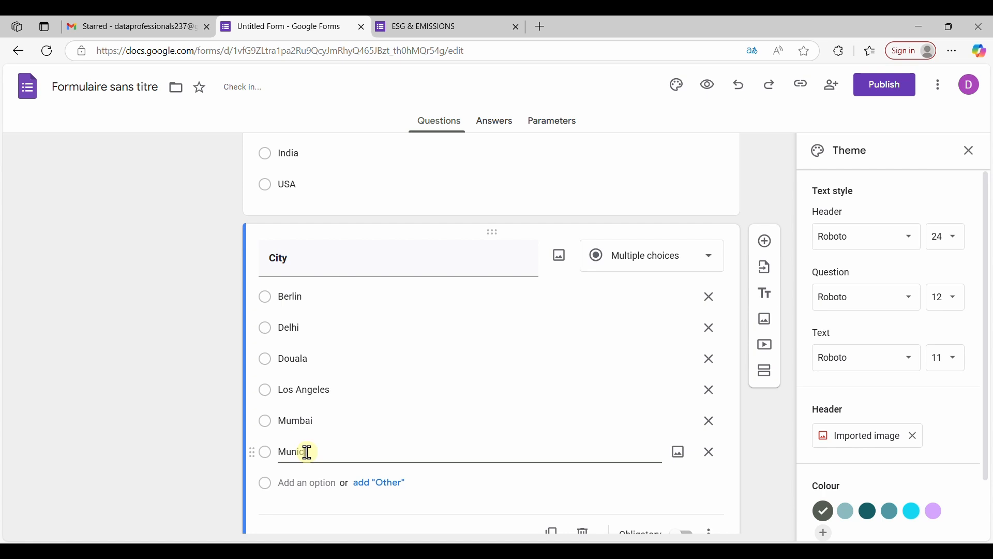
pyautogui.write('h')
pyautogui.click(306, 484)
pyautogui.write('New York')
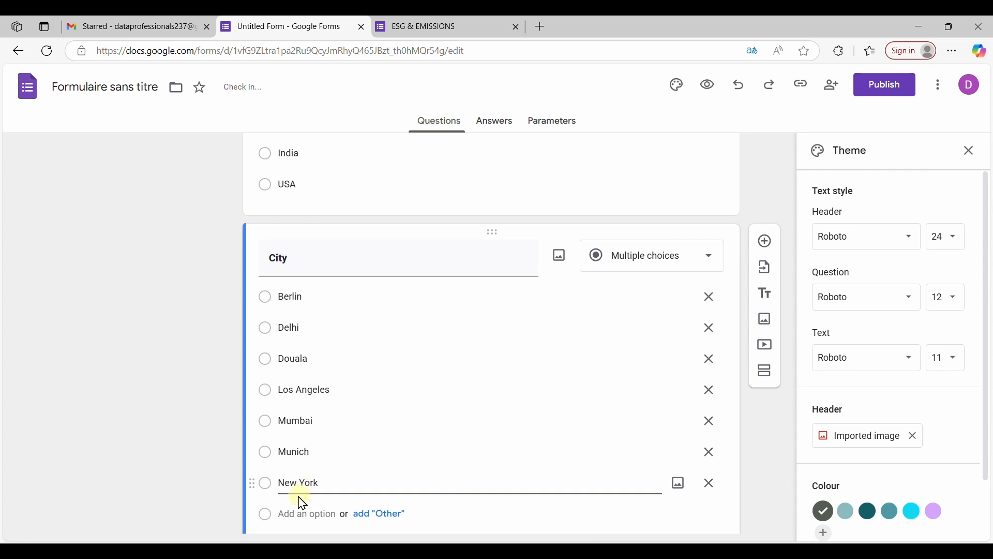
pyautogui.click(294, 514)
pyautogui.write('Y')
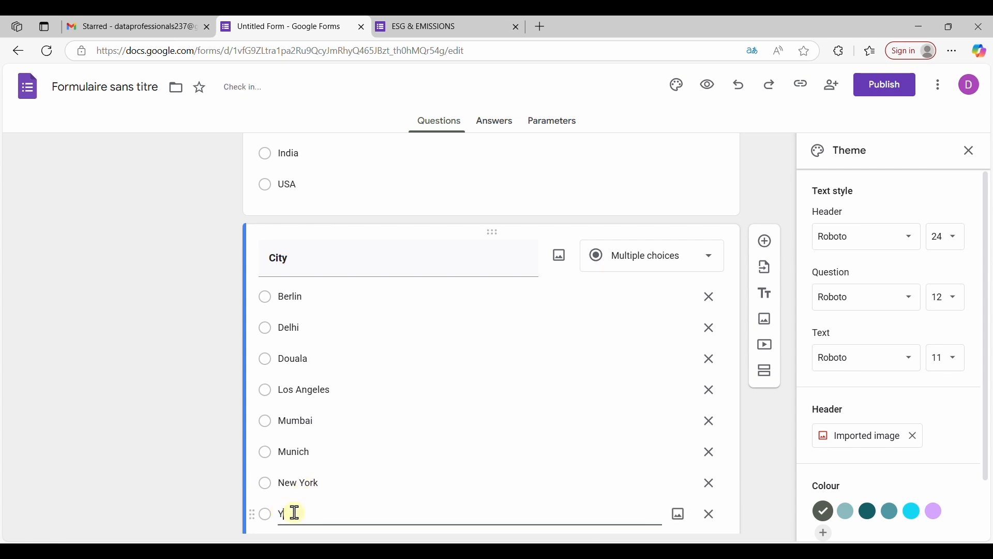
pyautogui.write('aounde')
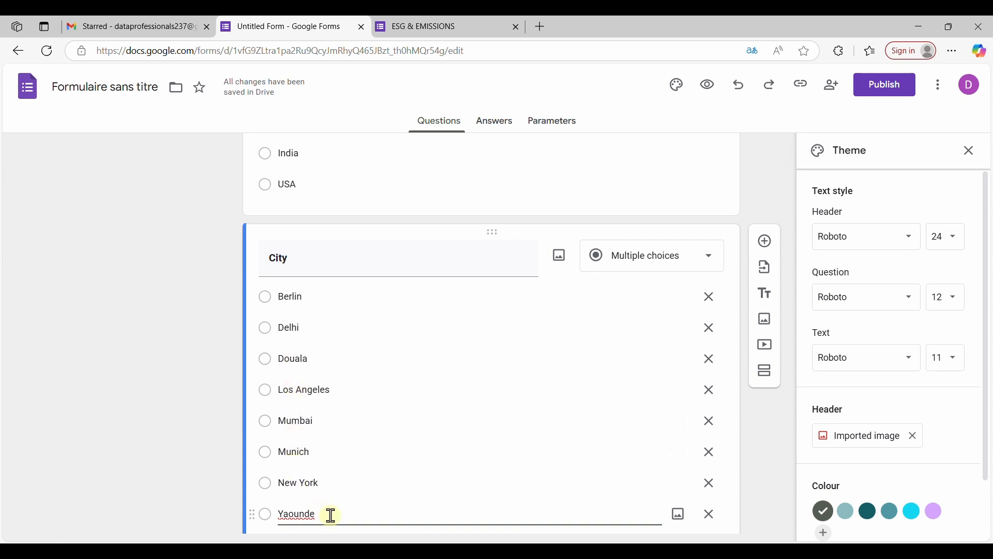
# Step: Check the City question's option list and make the question obligatory
pyautogui.scroll(-3, 358, 509)
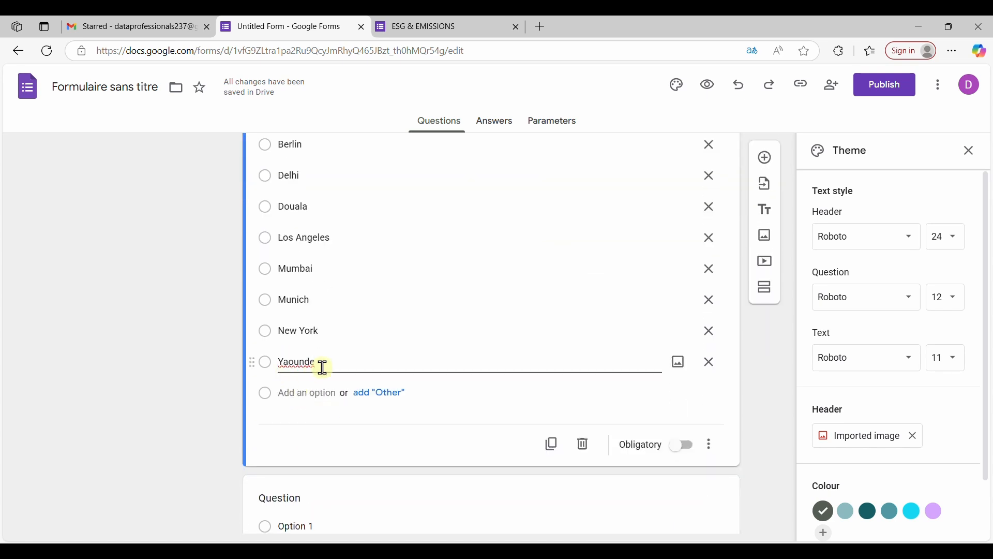
pyautogui.scroll(2, 329, 367)
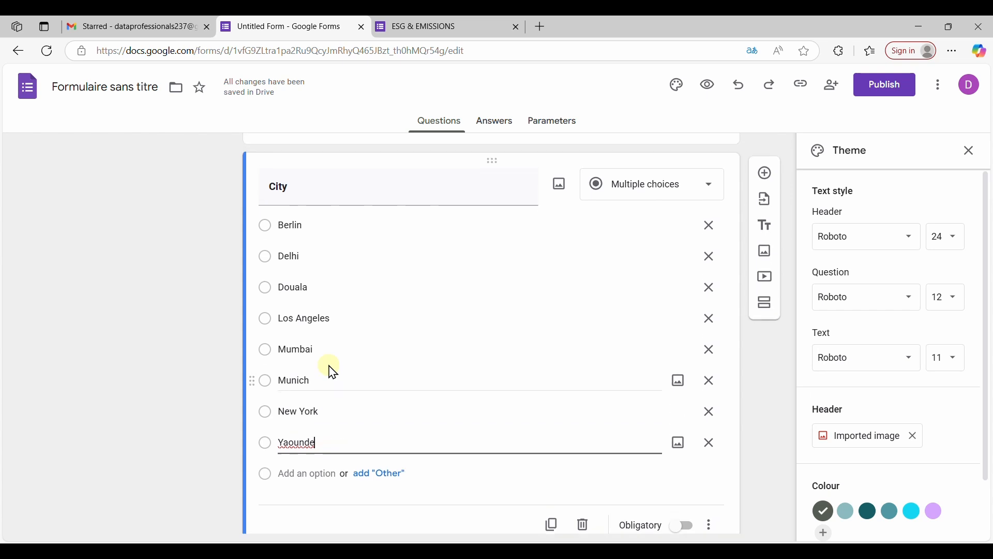
pyautogui.scroll(1, 329, 369)
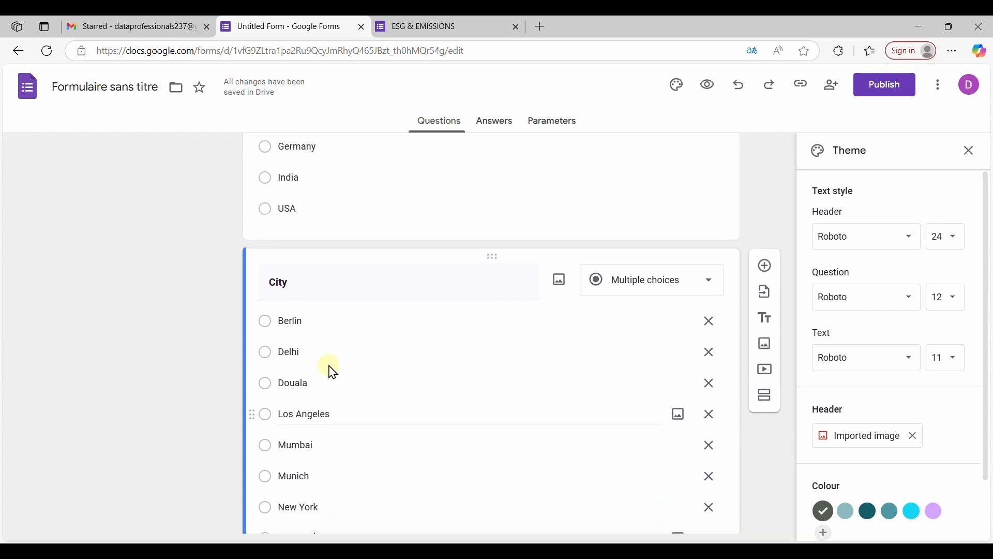
pyautogui.scroll(-3, 330, 367)
pyautogui.scroll(-2, 329, 368)
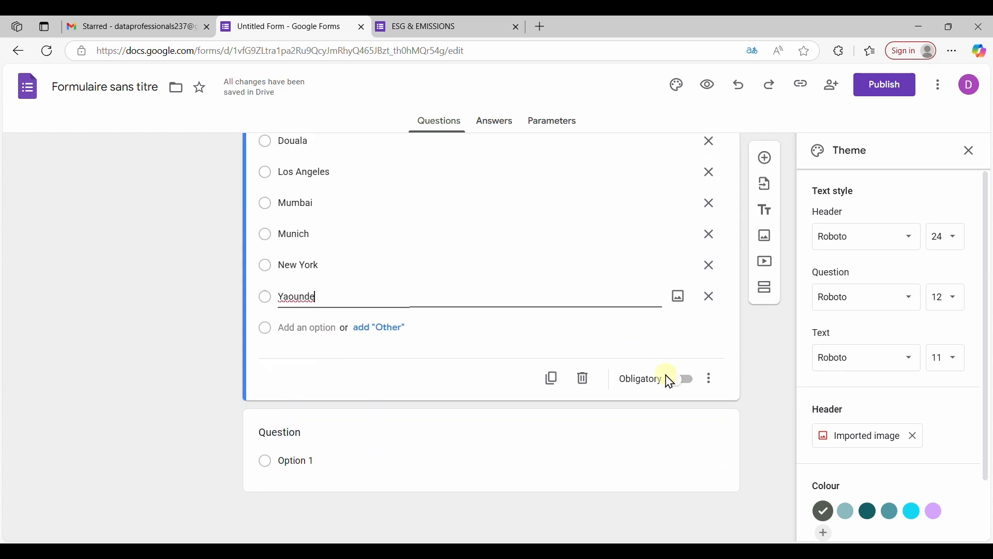
pyautogui.click(678, 384)
pyautogui.scroll(4, 618, 341)
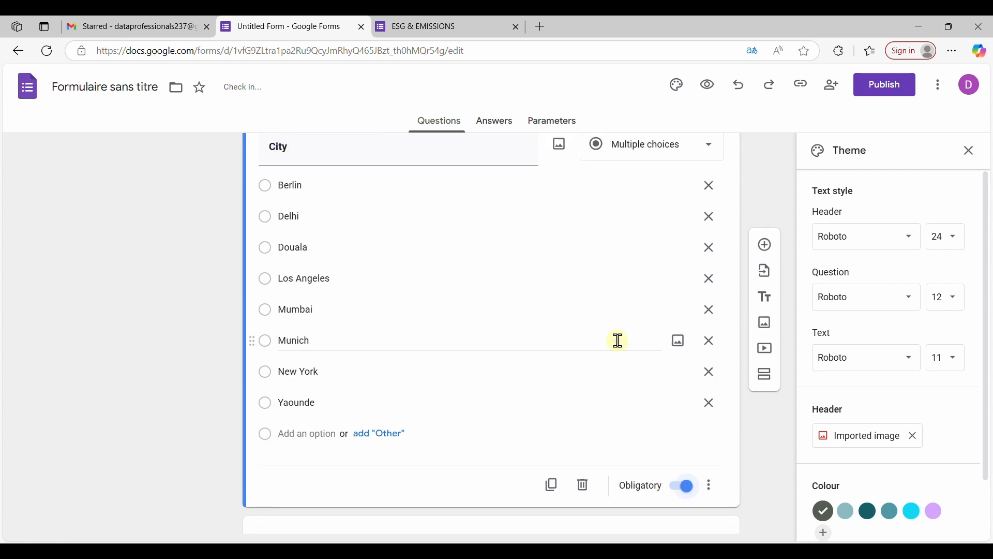
pyautogui.scroll(3, 622, 348)
pyautogui.scroll(-2, 623, 349)
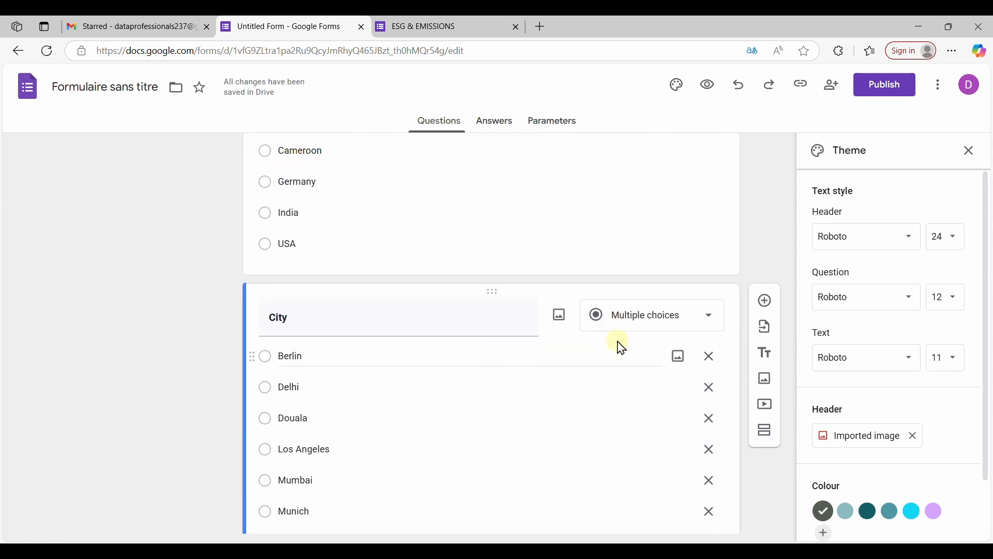
pyautogui.scroll(-1, 622, 349)
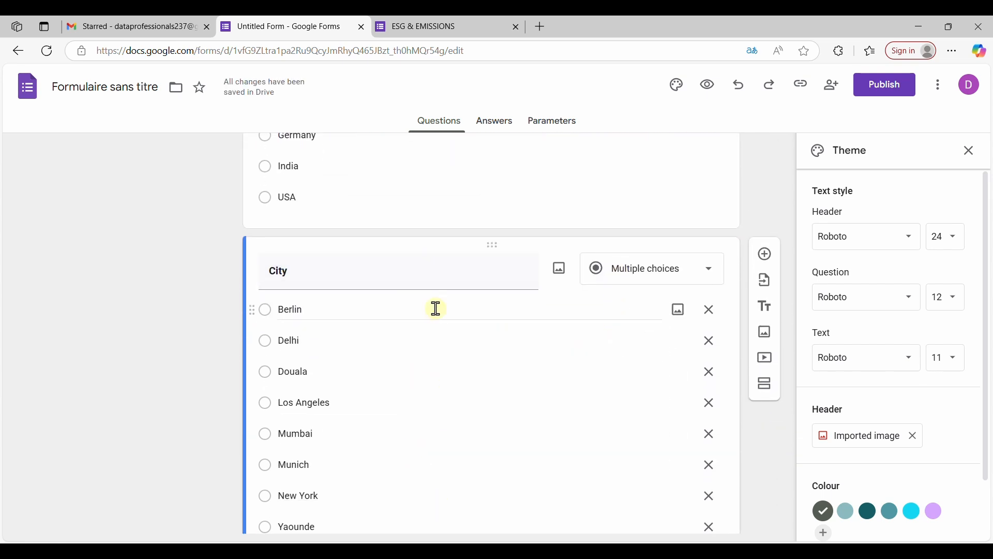
# Step: Change the City question to a drop-down list and reload the form preview to check it
pyautogui.click(704, 278)
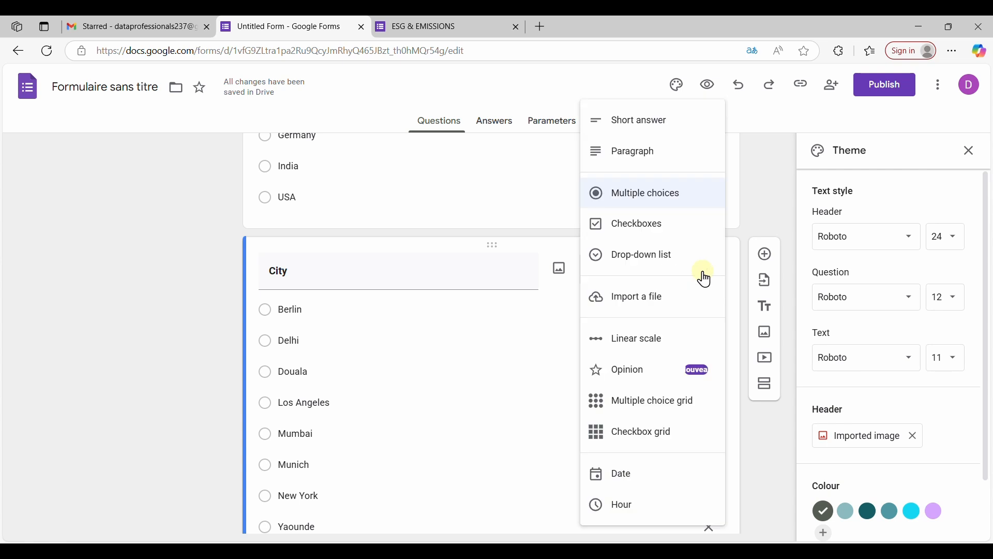
pyautogui.click(637, 258)
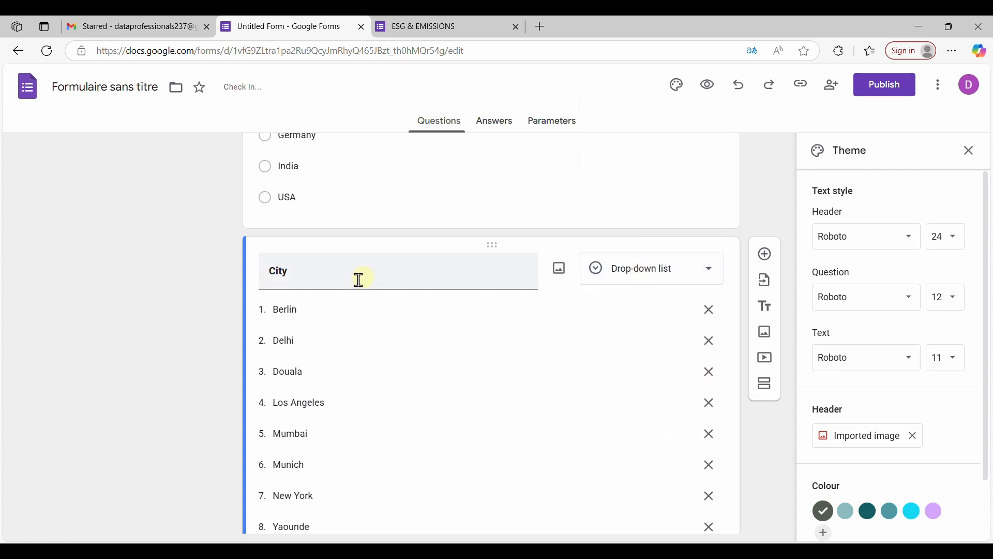
pyautogui.click(398, 28)
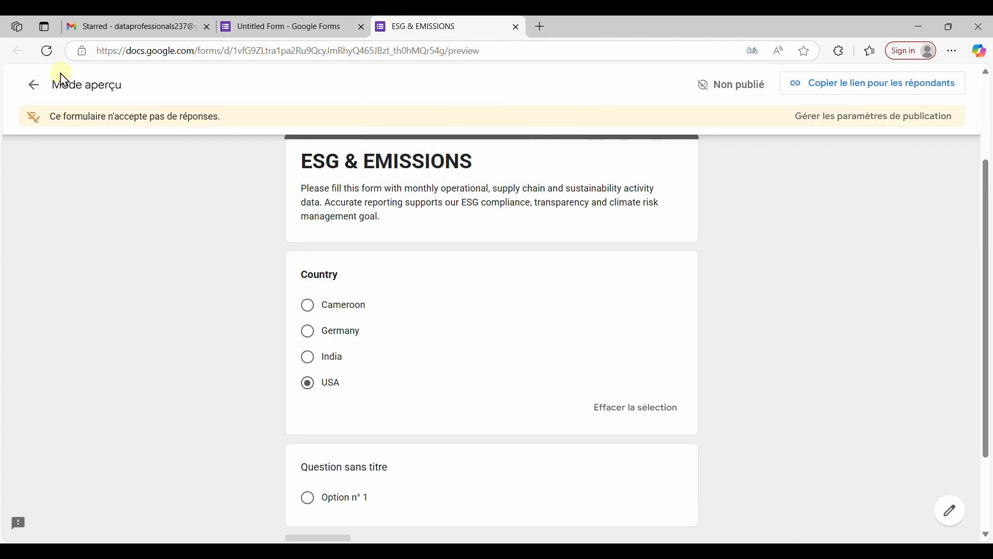
pyautogui.click(55, 59)
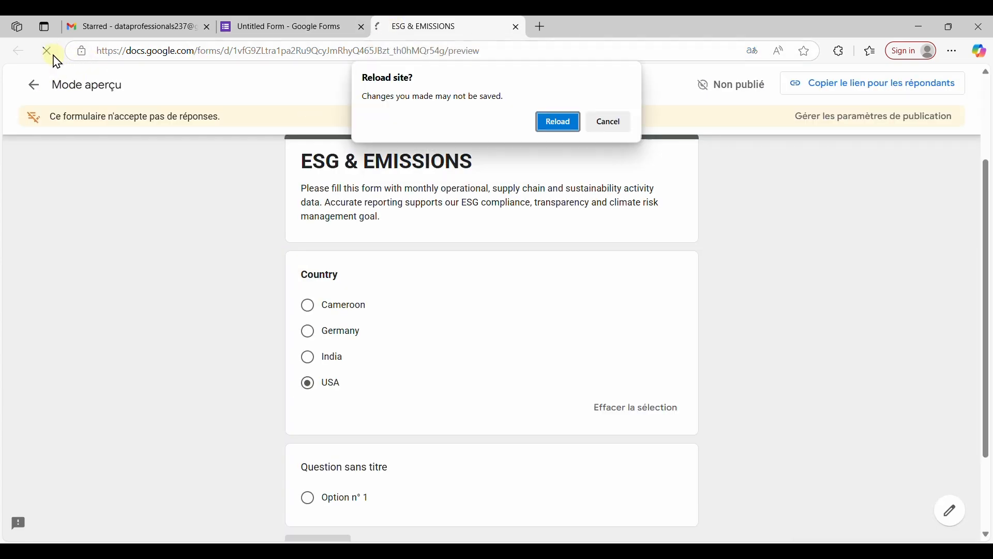
pyautogui.click(552, 126)
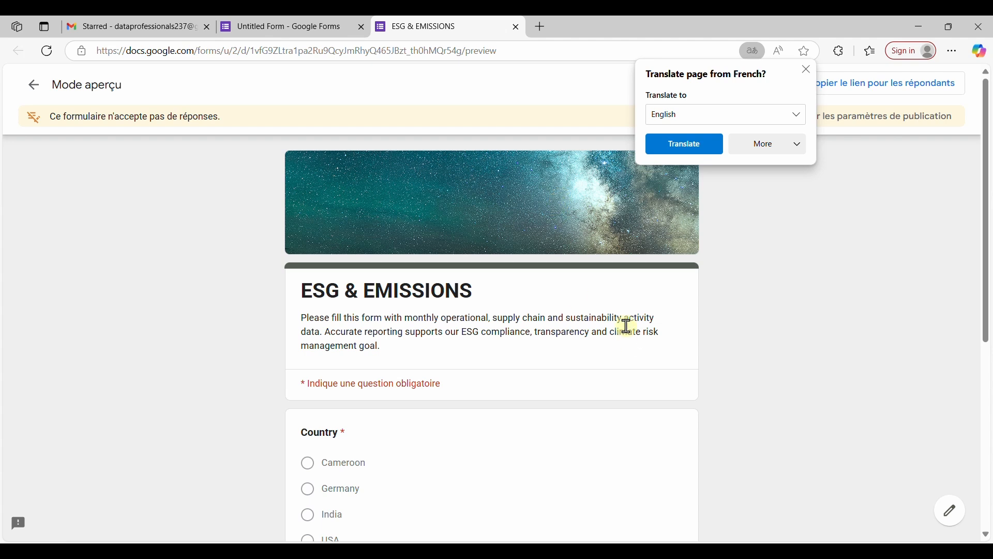
pyautogui.scroll(-4, 662, 326)
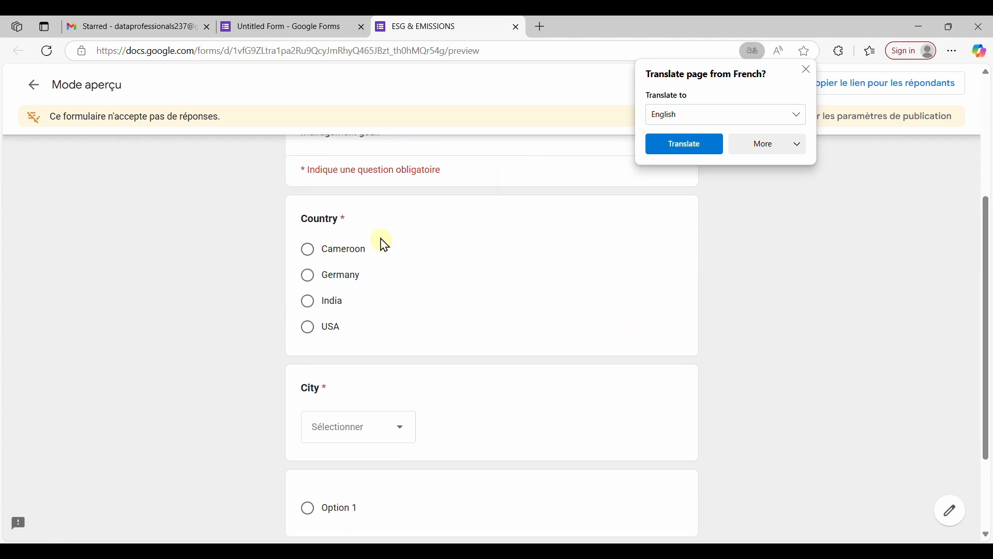
pyautogui.click(313, 28)
pyautogui.scroll(2, 673, 269)
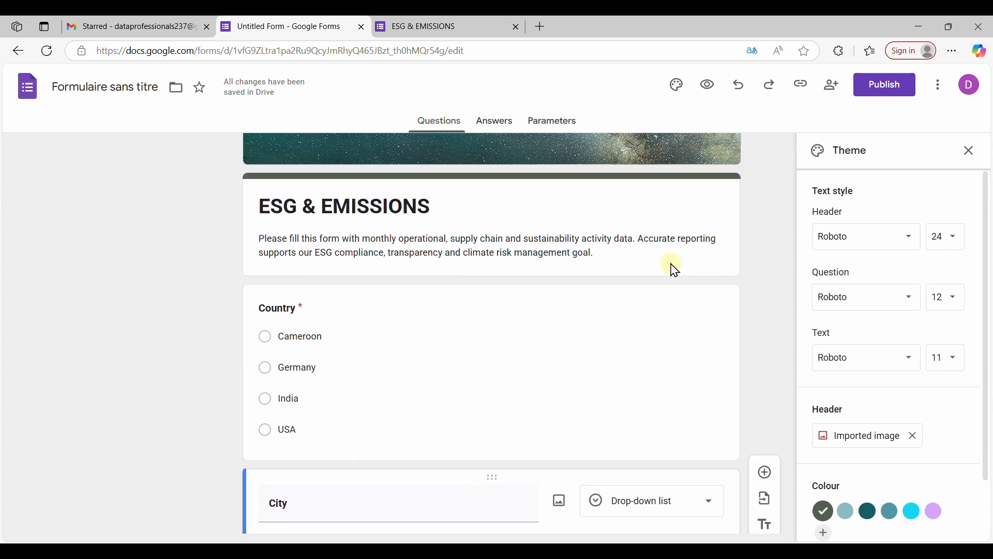
pyautogui.click(628, 318)
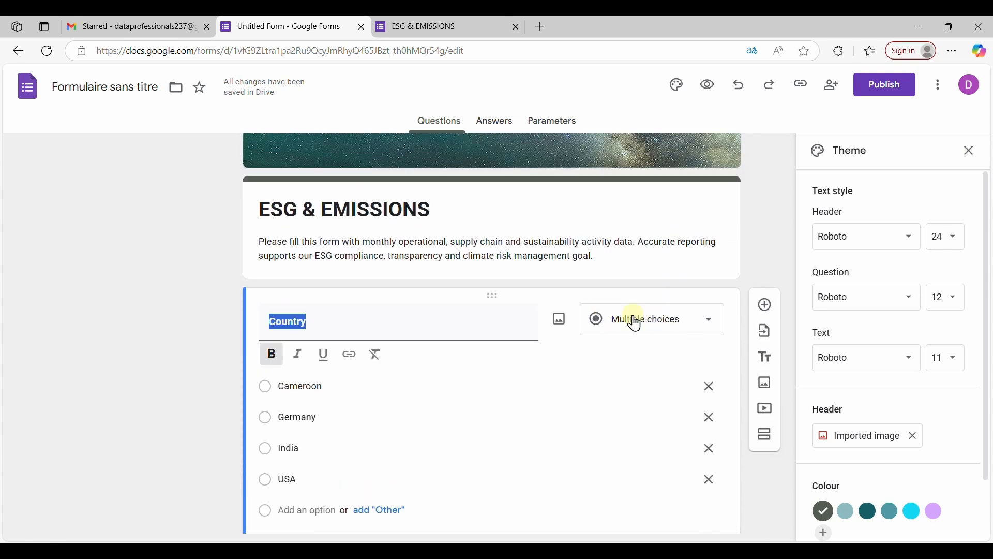
pyautogui.scroll(-5, 629, 327)
pyautogui.click(615, 376)
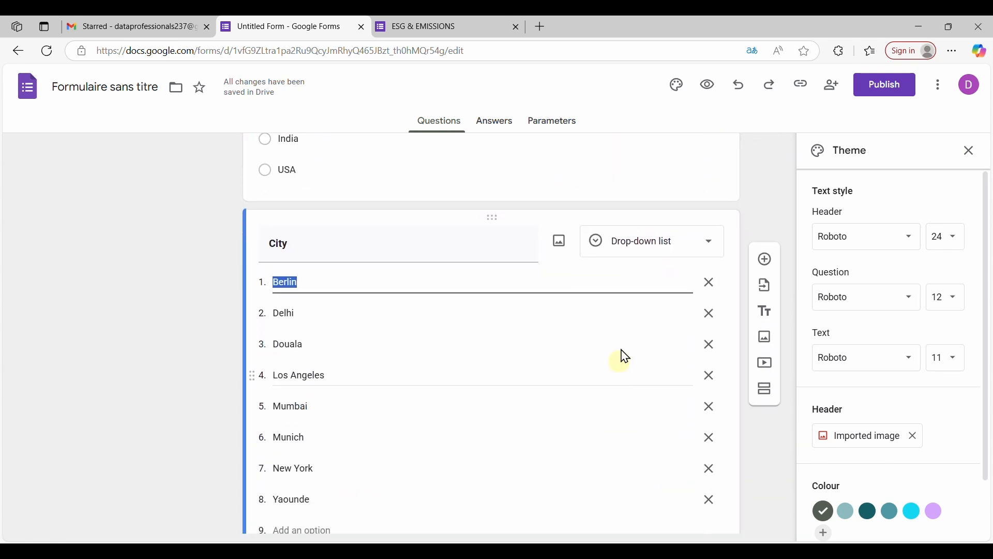
# Step: Test the City drop-down in the form preview by choosing Delhi, Douala and Los Angeles in turn
pyautogui.click(392, 29)
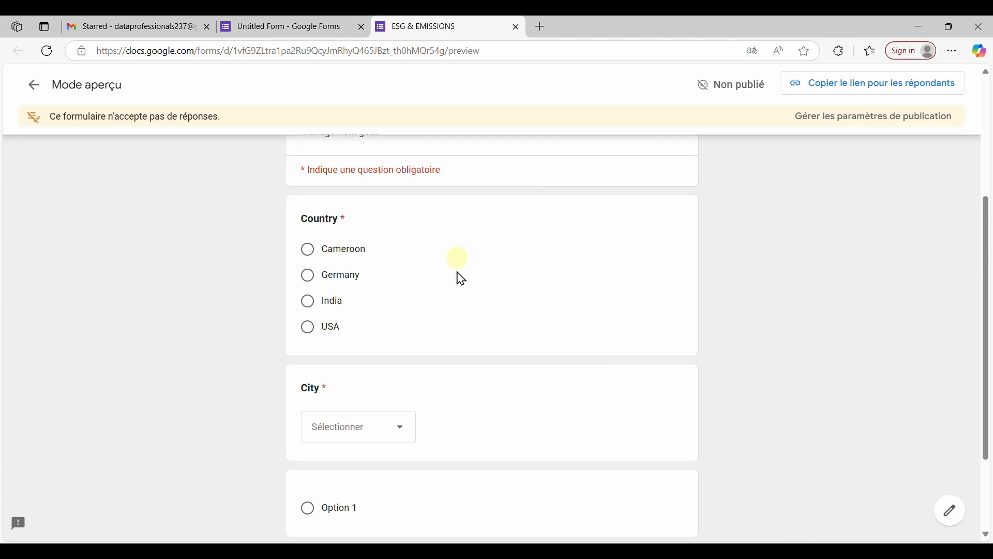
pyautogui.scroll(-2, 450, 305)
pyautogui.click(406, 351)
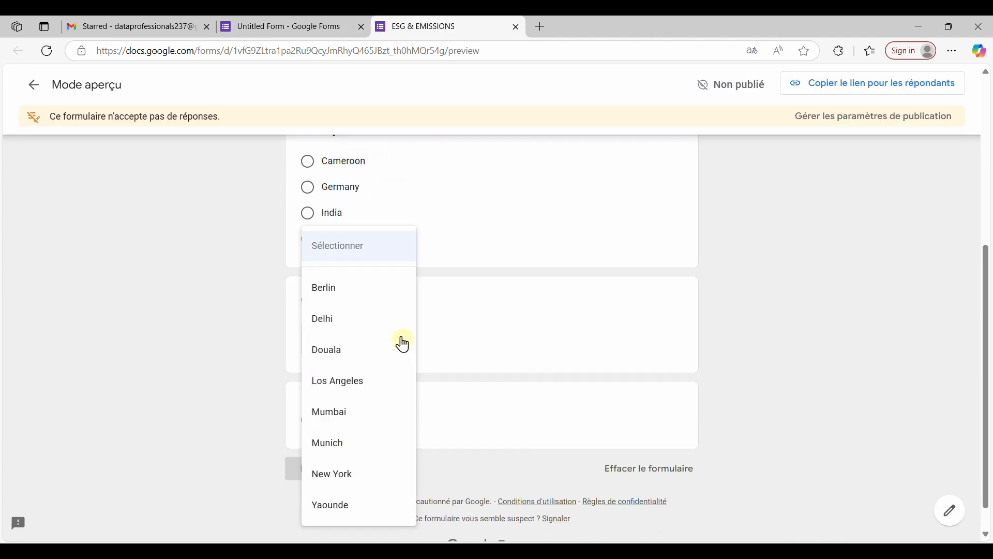
pyautogui.click(373, 321)
pyautogui.click(397, 355)
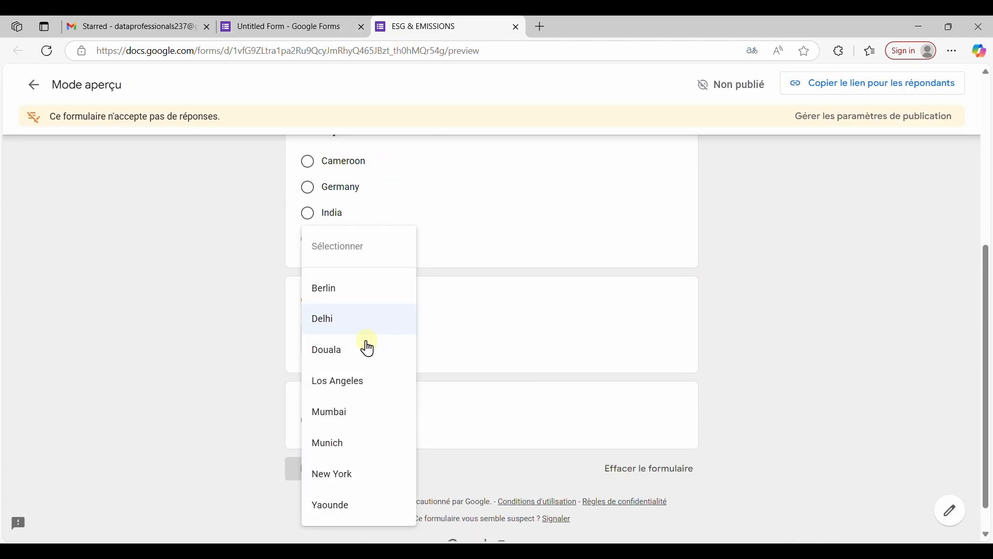
pyautogui.click(356, 352)
pyautogui.click(390, 357)
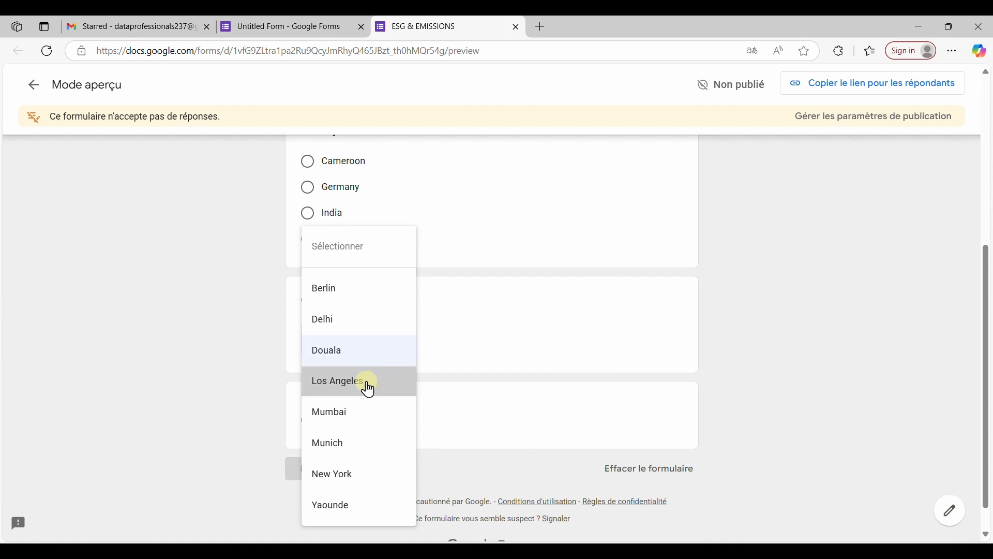
pyautogui.click(368, 386)
pyautogui.scroll(-1, 386, 377)
pyautogui.scroll(5, 388, 377)
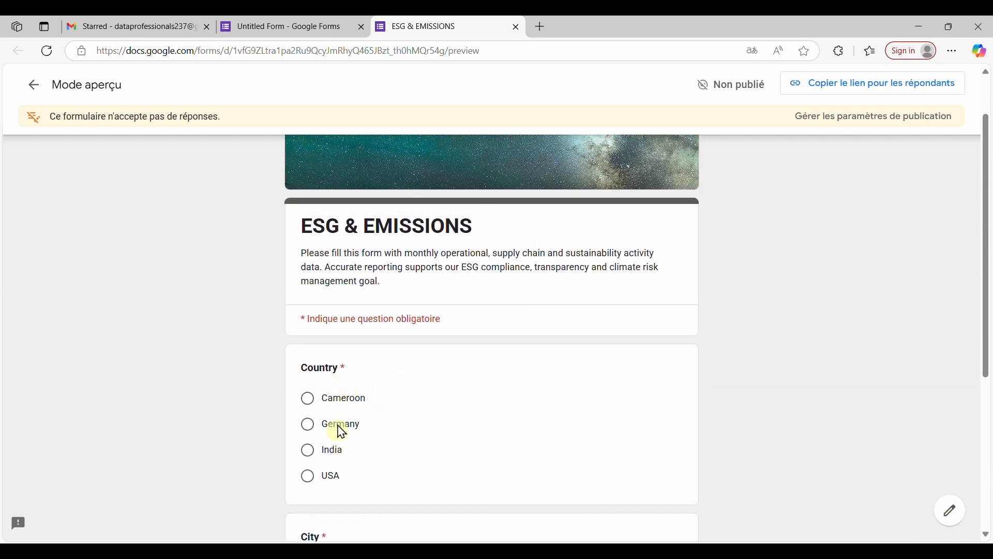
# Step: Return to the form editor and change the Country question to a drop-down list
pyautogui.click(297, 27)
pyautogui.scroll(3, 458, 210)
pyautogui.click(458, 210)
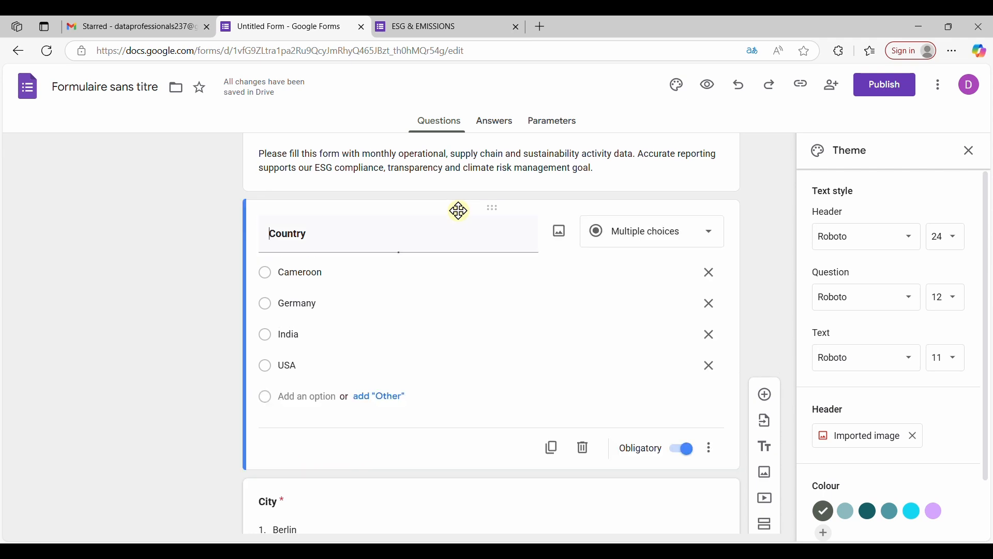
pyautogui.click(709, 240)
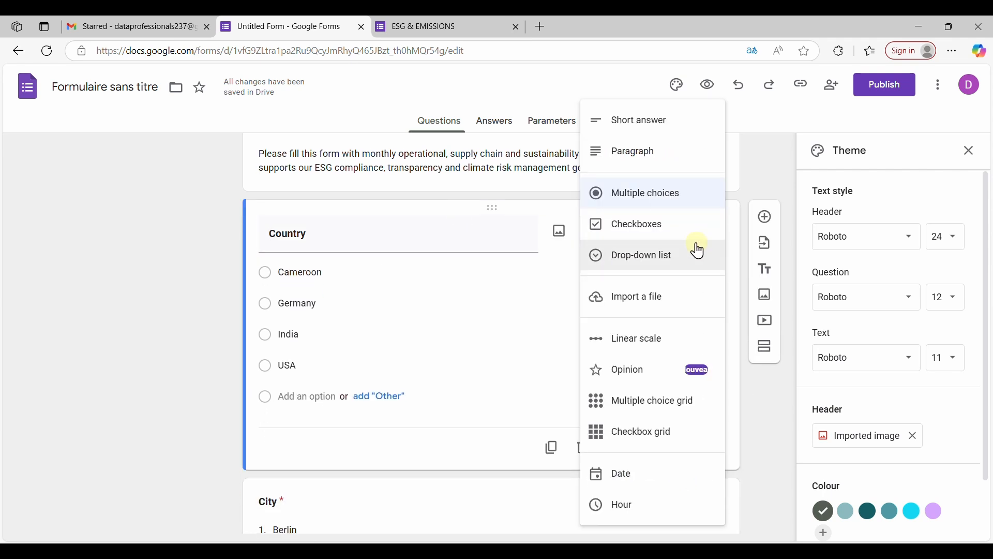
pyautogui.click(647, 263)
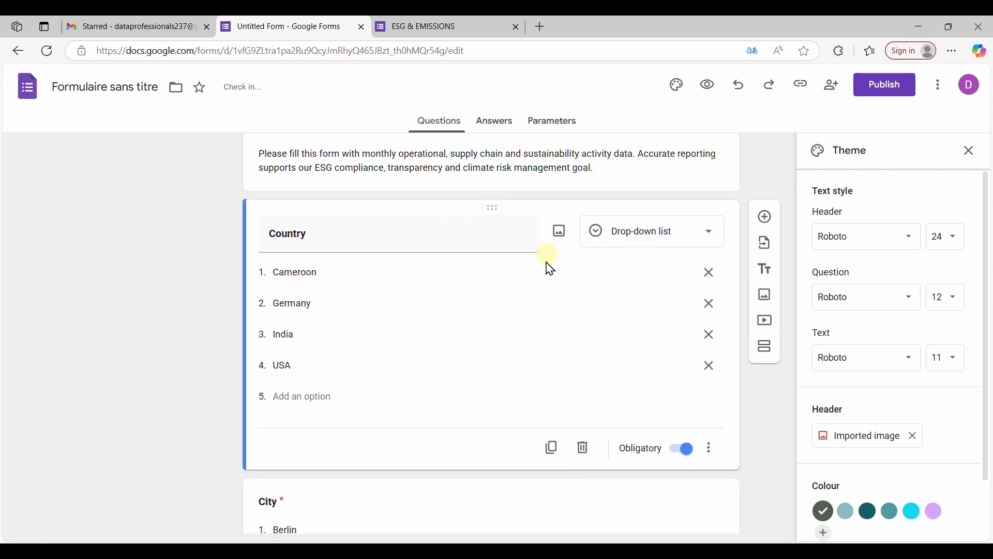
# Step: Title the empty question below City as Date and make the title bold
pyautogui.scroll(-2, 583, 310)
pyautogui.scroll(-2, 588, 284)
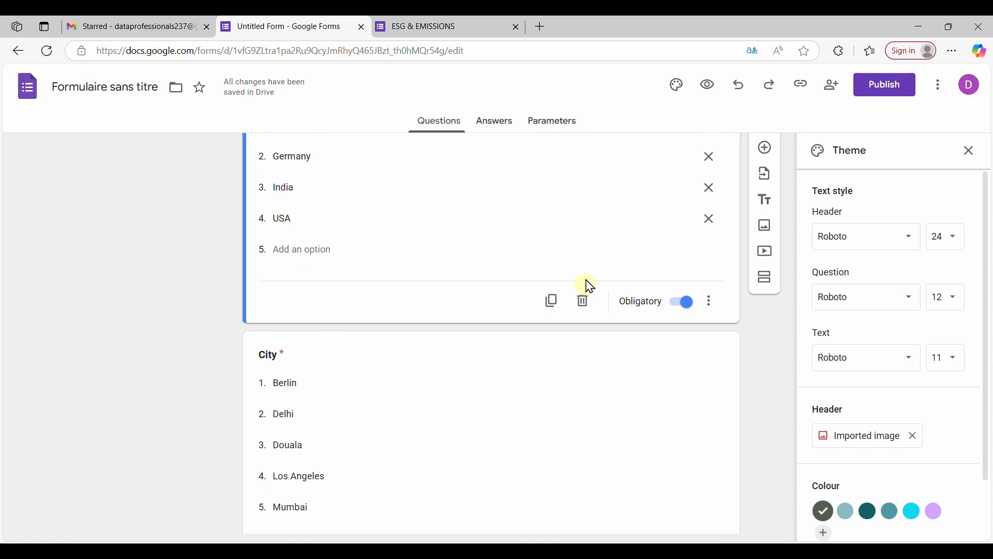
pyautogui.scroll(-1, 591, 286)
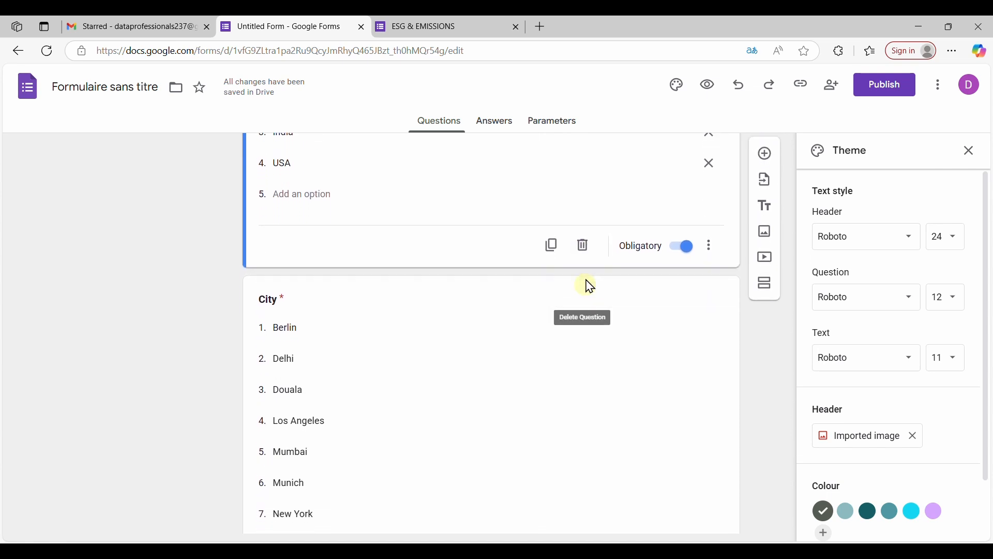
pyautogui.scroll(-3, 588, 284)
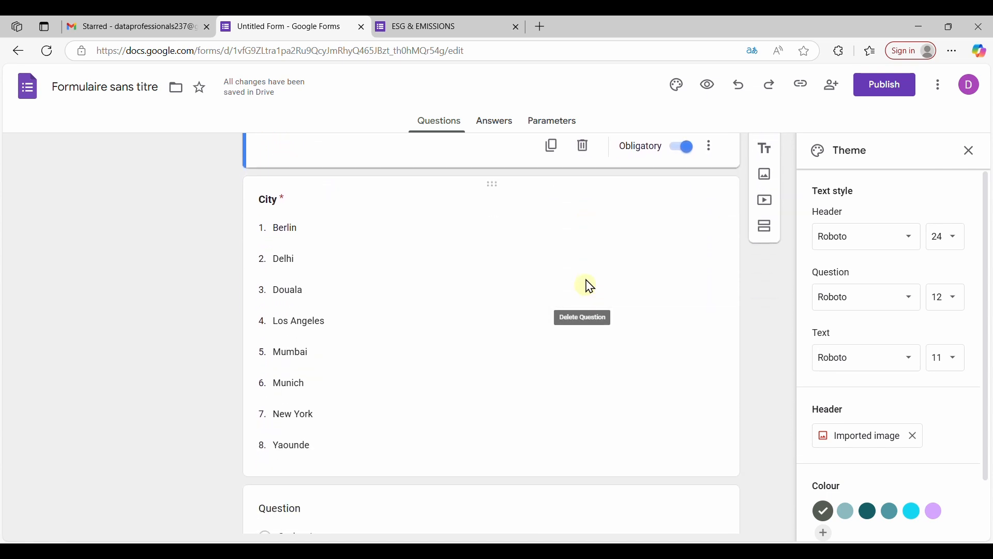
pyautogui.click(558, 433)
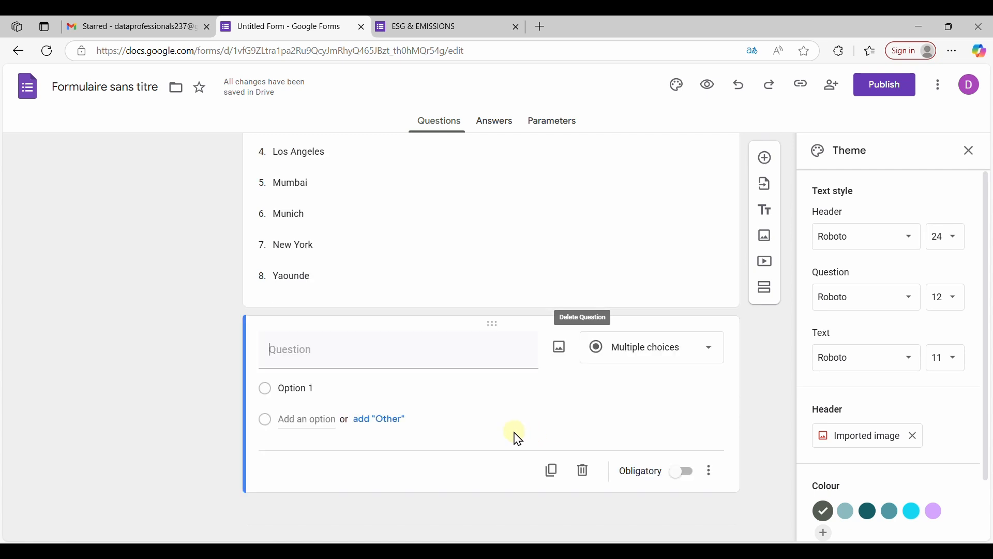
pyautogui.write('Dat')
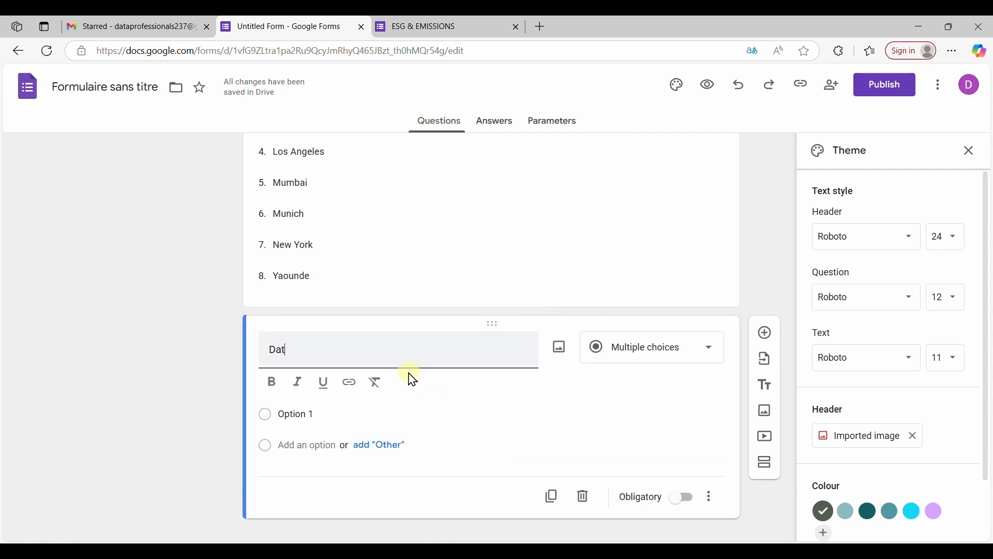
pyautogui.write('e')
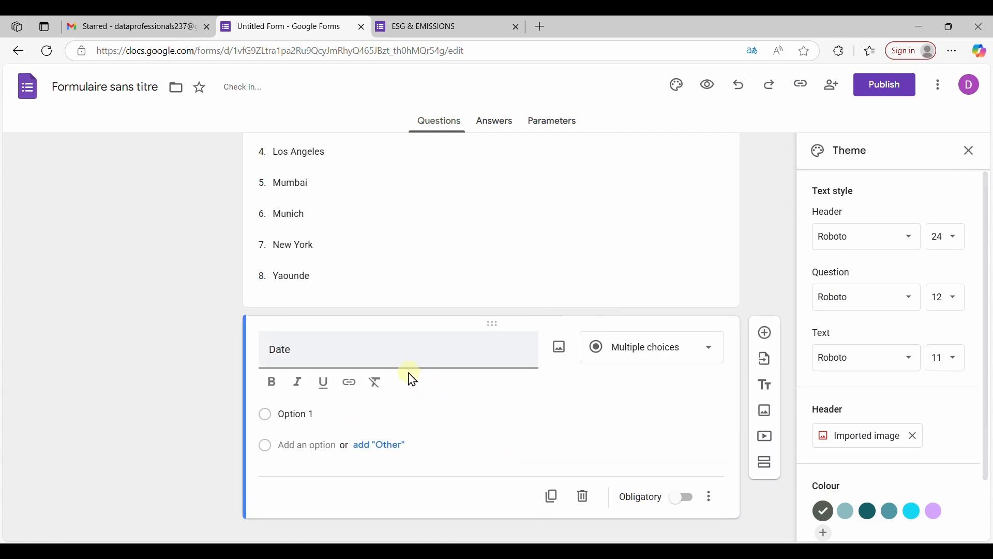
pyautogui.doubleClick(271, 349)
pyautogui.click(273, 384)
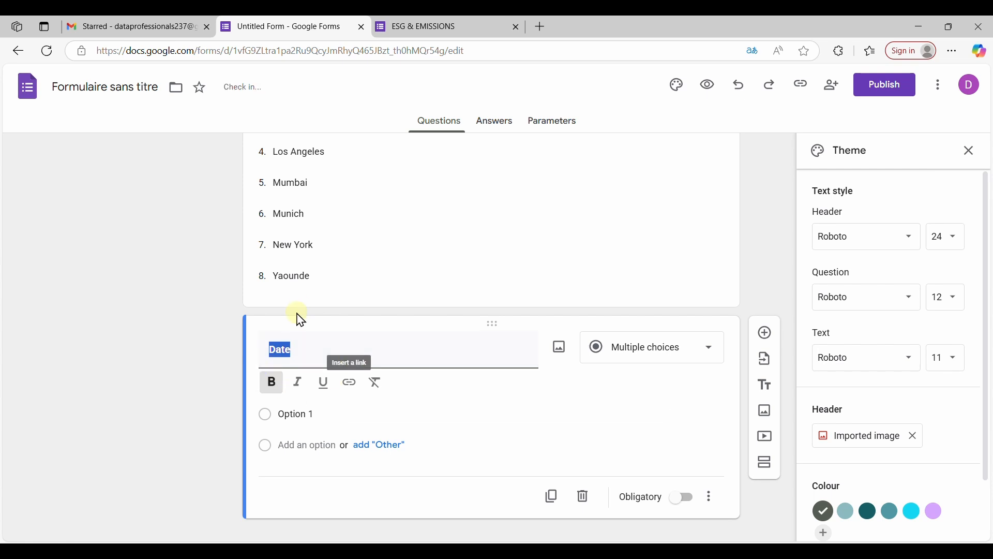
pyautogui.click(383, 357)
# Step: Set the Date question's answer type to Date and make it obligatory
pyautogui.click(647, 354)
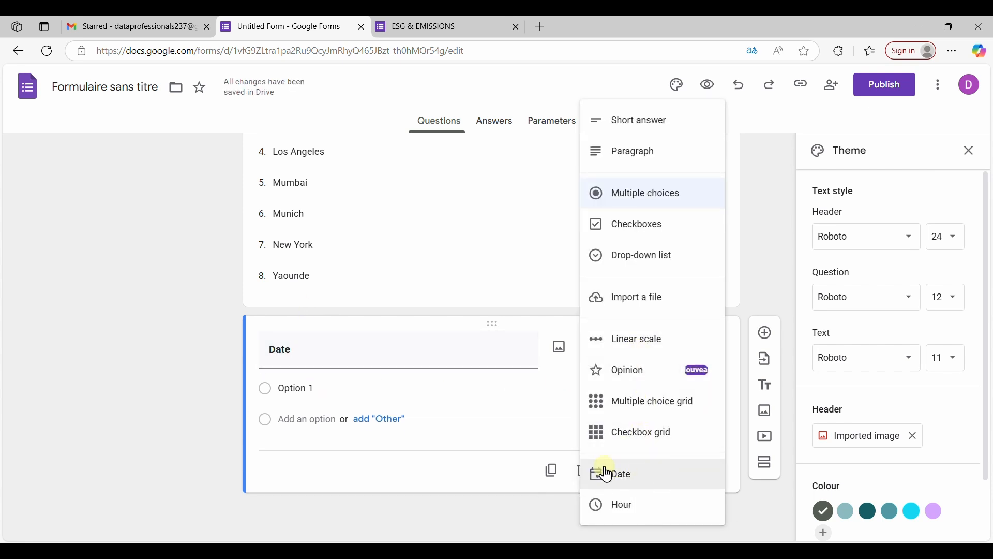
pyautogui.click(642, 474)
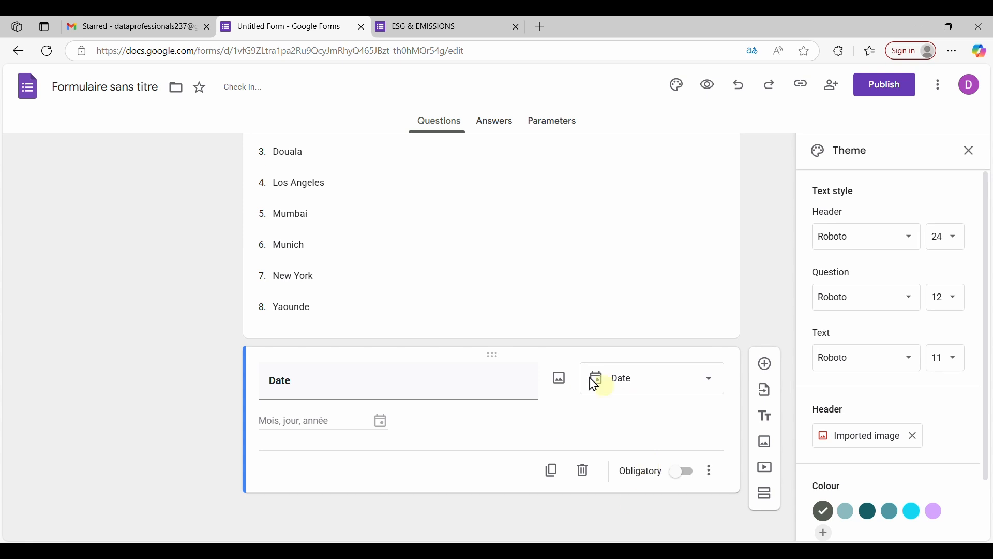
pyautogui.click(682, 473)
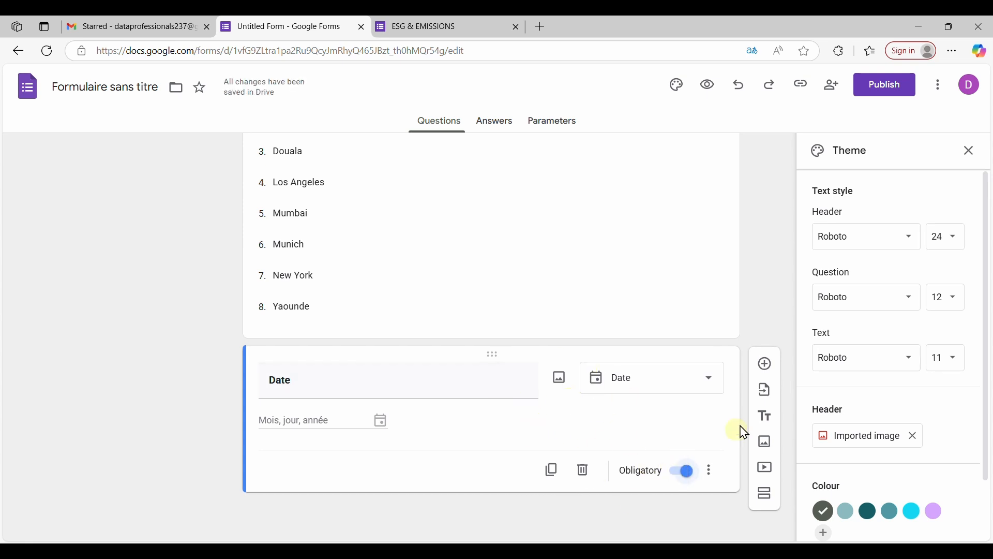
# Step: Add a question below Date about Electricity Consumption, moving the word Consumption behind Electricity in its title
pyautogui.click(767, 369)
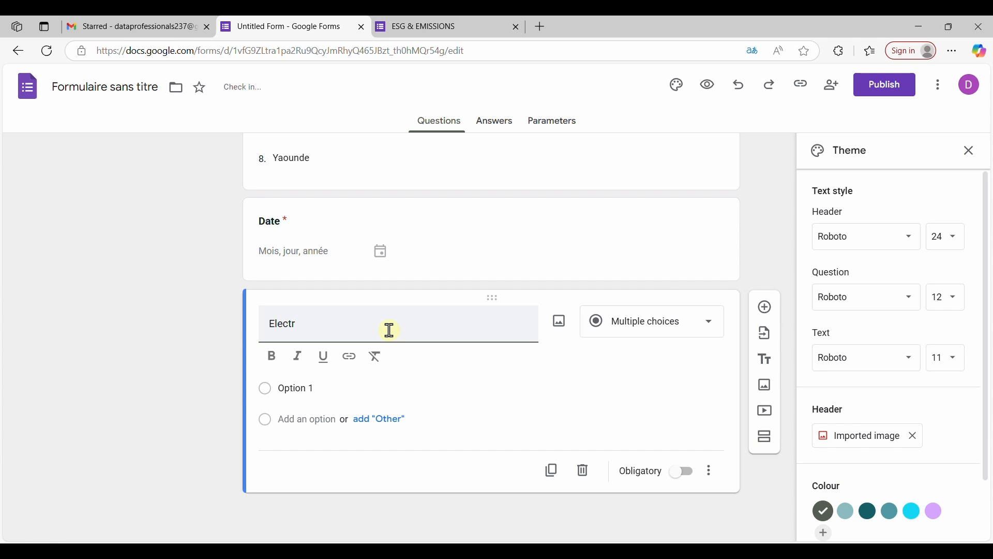
pyautogui.write('y Consumption (')
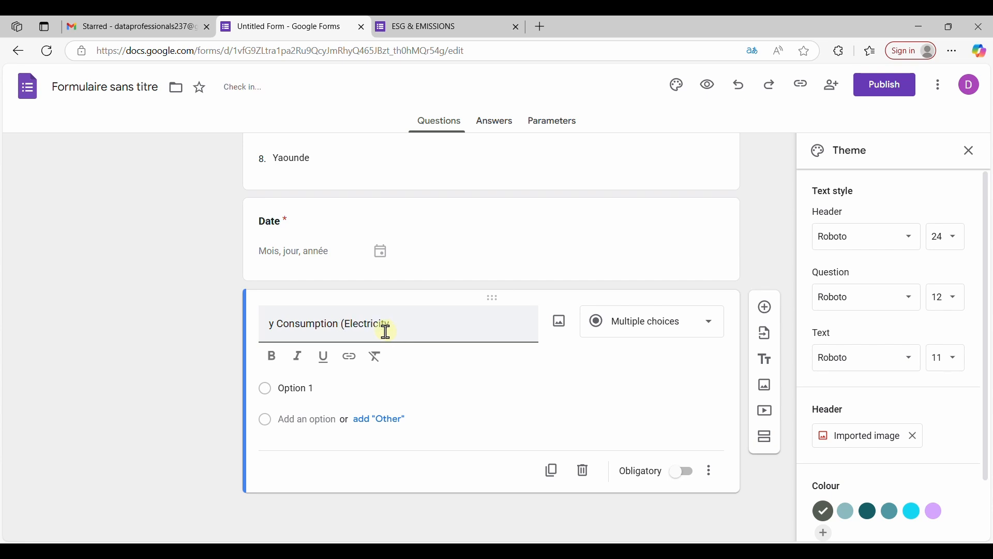
pyautogui.press('BackSpace')
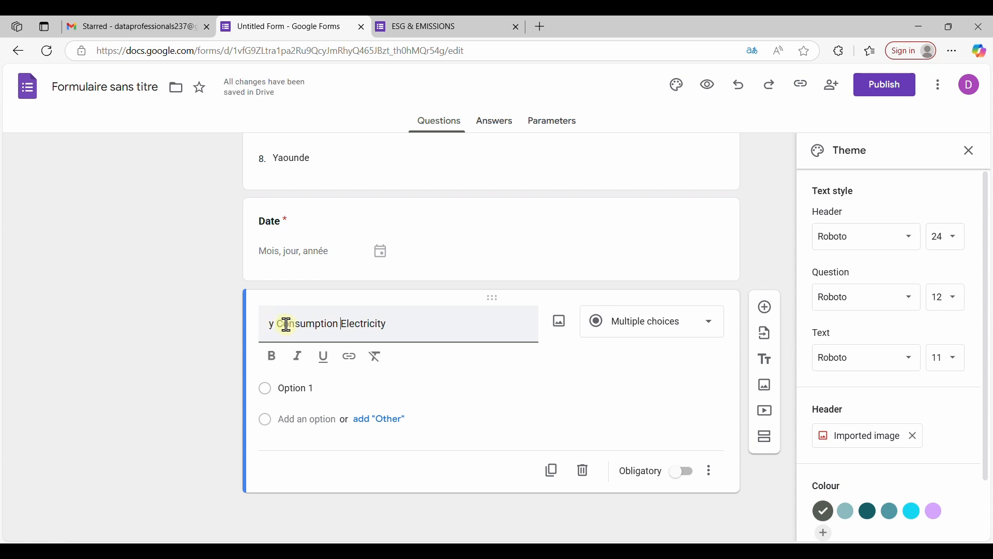
pyautogui.doubleClick(325, 325)
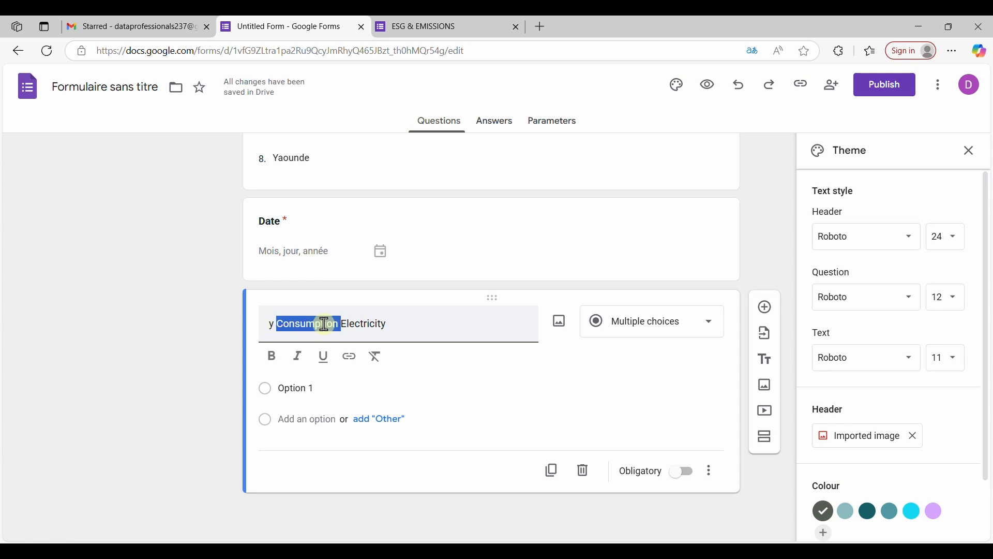
pyautogui.hotkey('ctrl', 'x')
pyautogui.click(339, 324)
pyautogui.hotkey('ctrl', 'v')
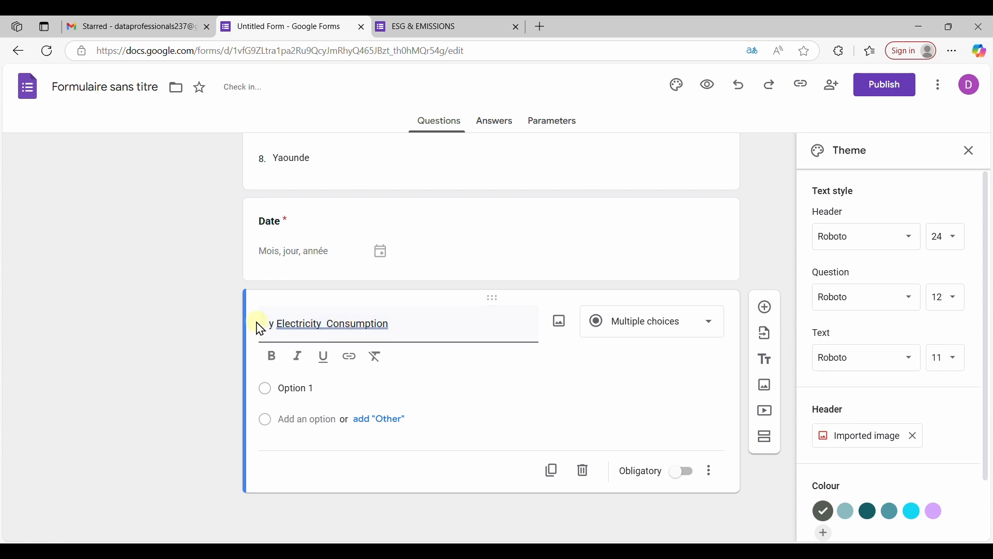
# Step: Remove the stray y and extra spaces from the Electricity Consumption title and append the unit (kWh)
pyautogui.click(275, 326)
pyautogui.press('BackSpace')
pyautogui.press('BackSpace')
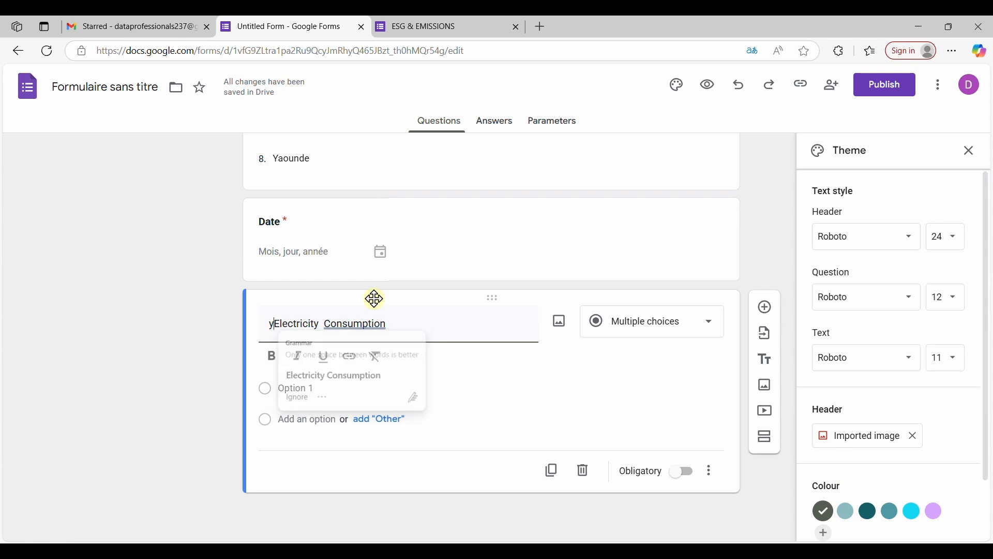
pyautogui.click(318, 324)
pyautogui.press('BackSpace')
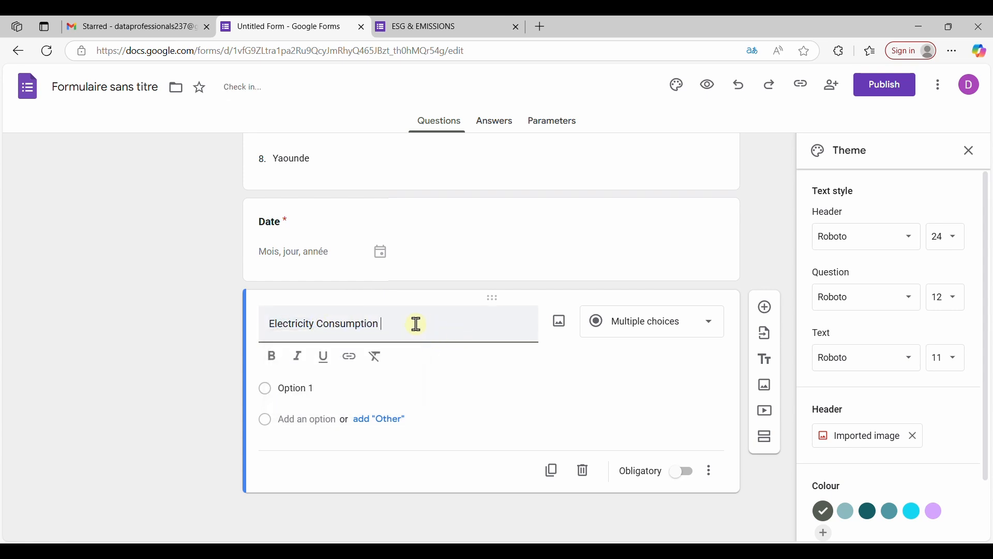
pyautogui.write('(kw)')
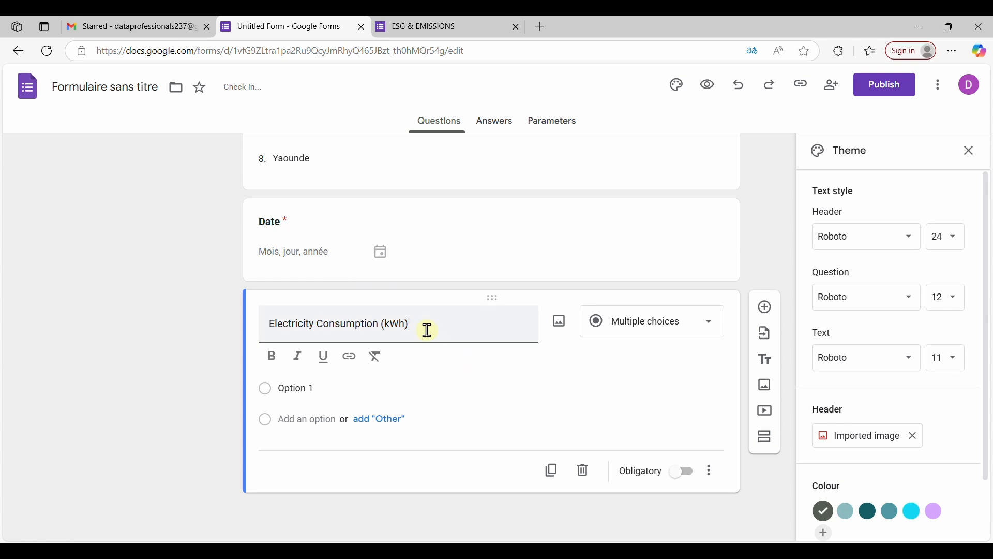
# Step: Make the Electricity Consumption (kWh) question's title bold
pyautogui.moveTo(423, 327); pyautogui.dragTo(232, 331)
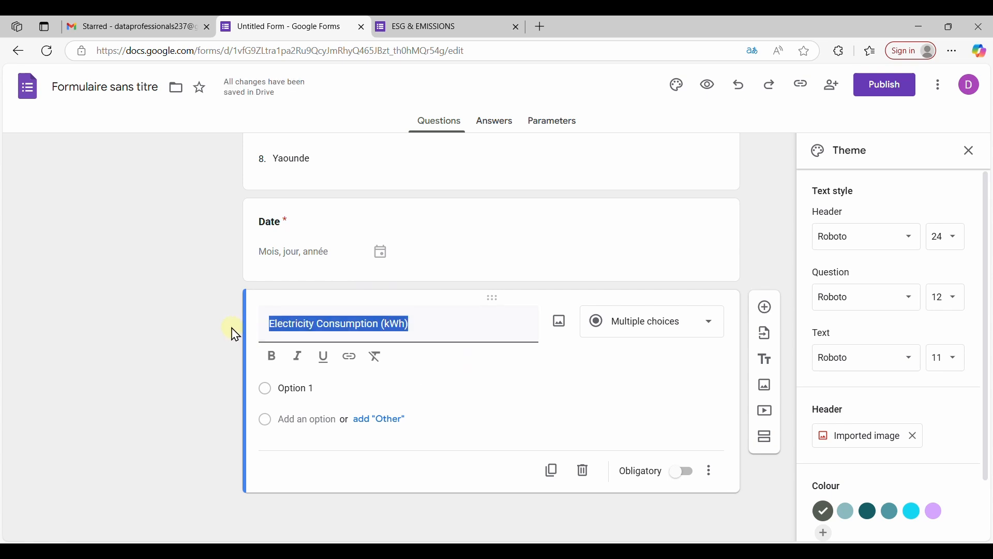
pyautogui.click(269, 362)
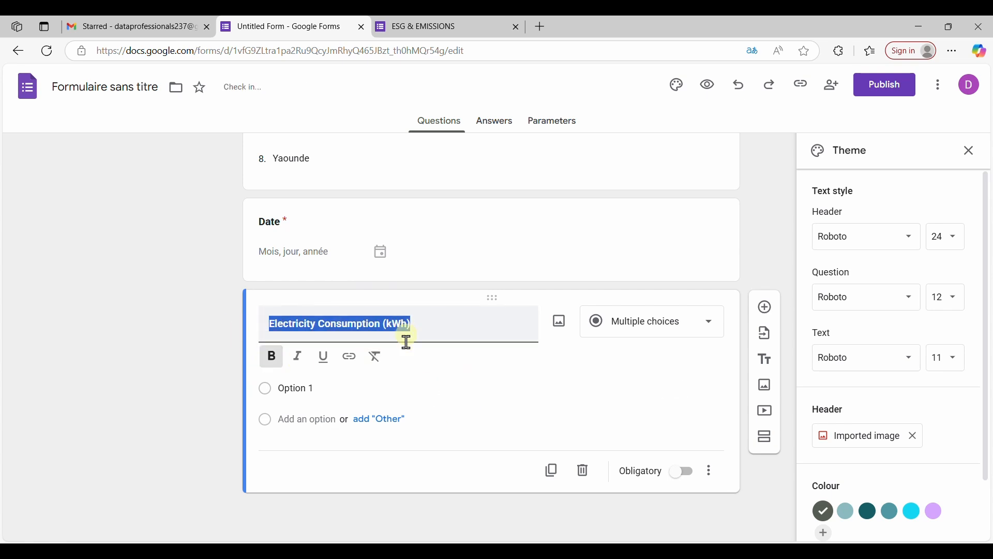
# Step: Set the Electricity Consumption question's answer type to Short answer and make it obligatory
pyautogui.click(641, 327)
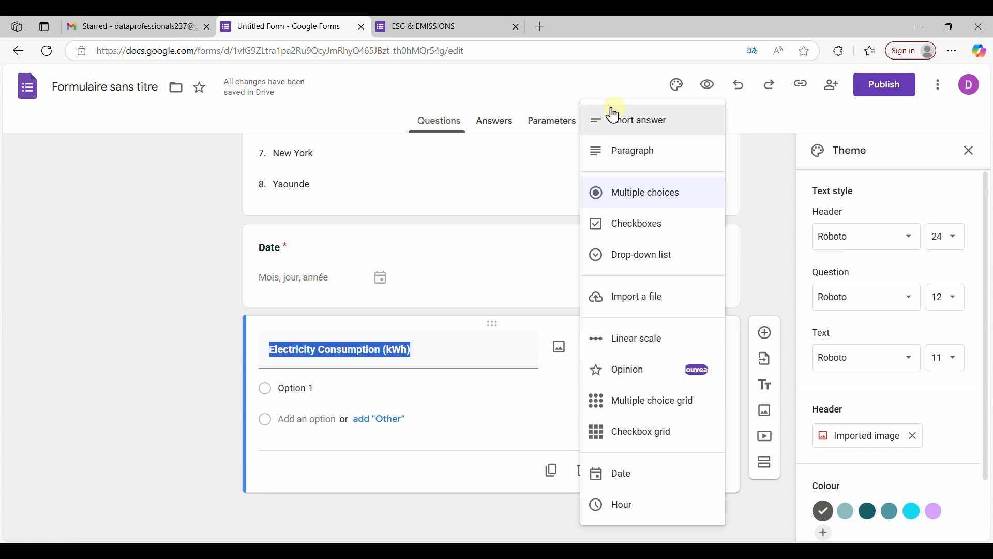
pyautogui.click(646, 124)
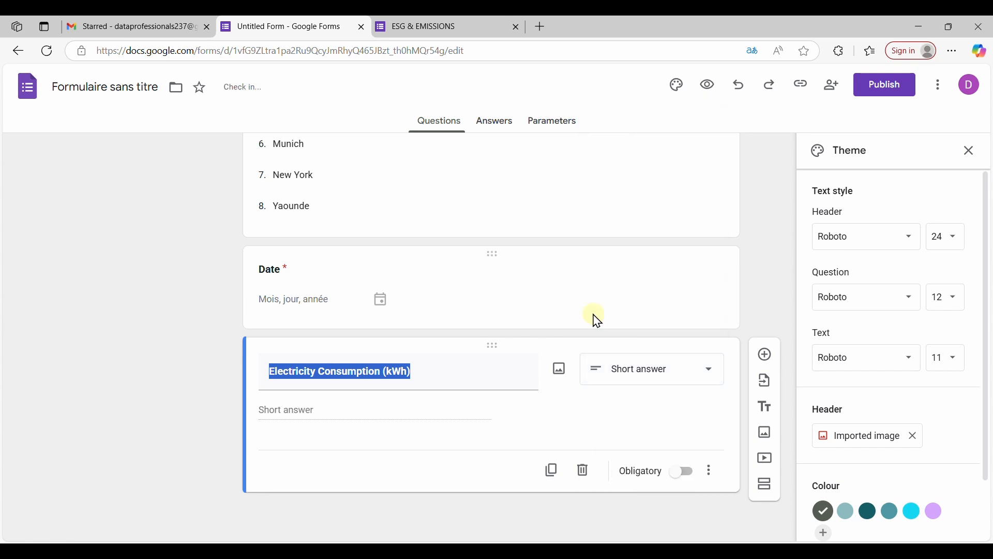
pyautogui.click(434, 459)
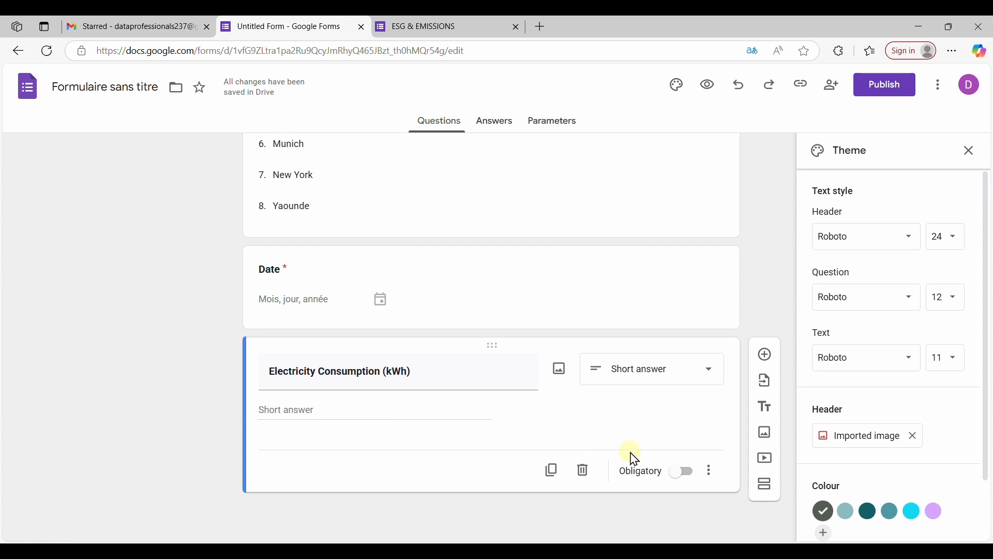
pyautogui.click(672, 481)
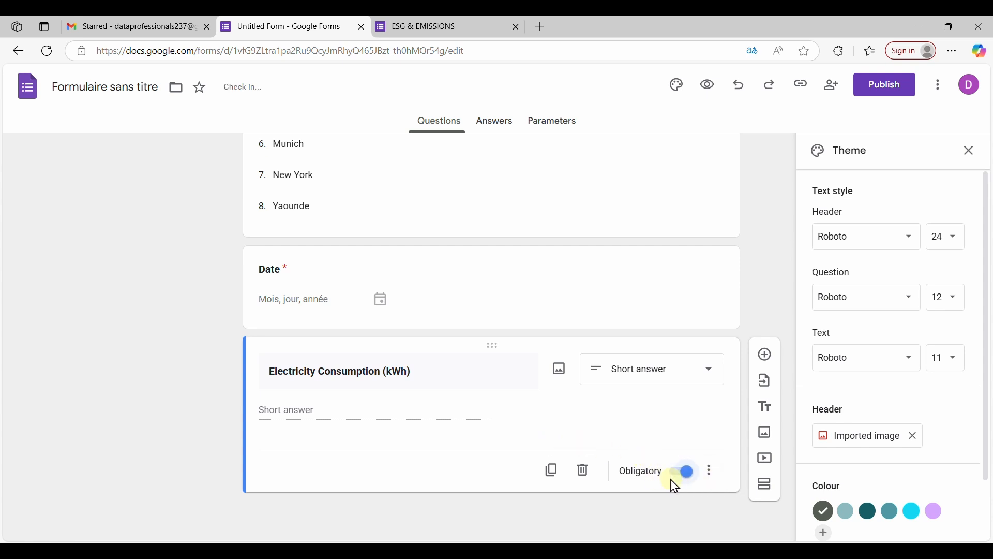
# Step: Add a description to the Electricity Consumption question and fill it with the test text Ihi
pyautogui.click(712, 472)
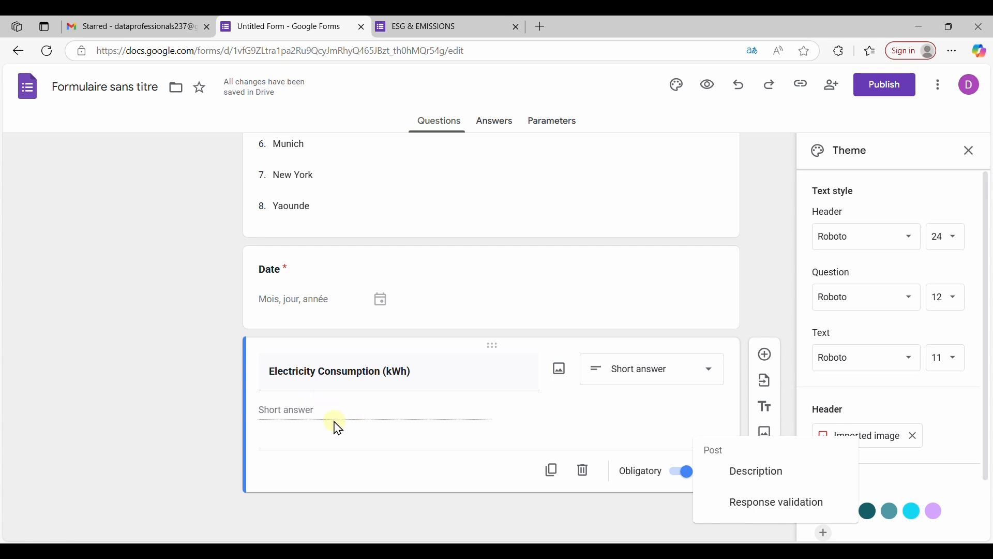
pyautogui.click(755, 472)
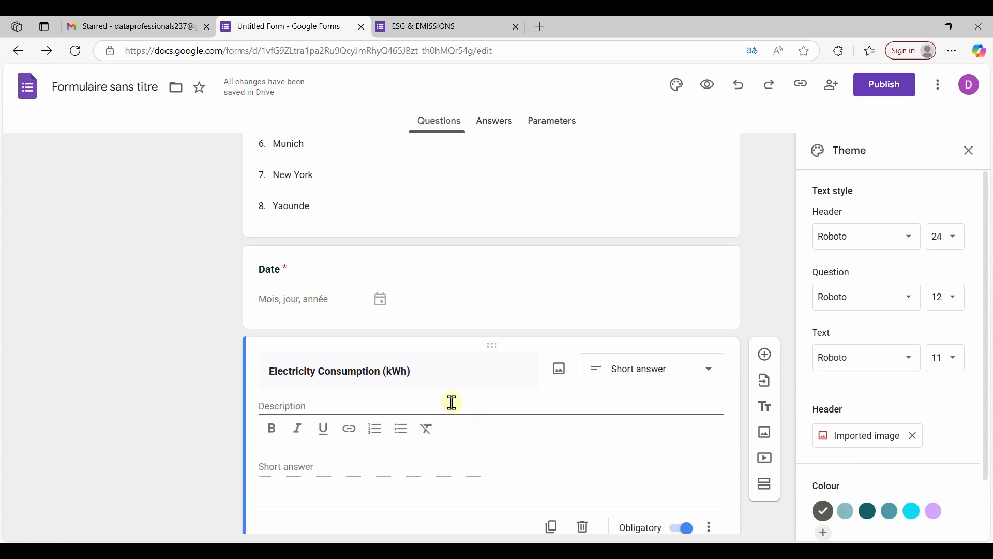
pyautogui.write('p')
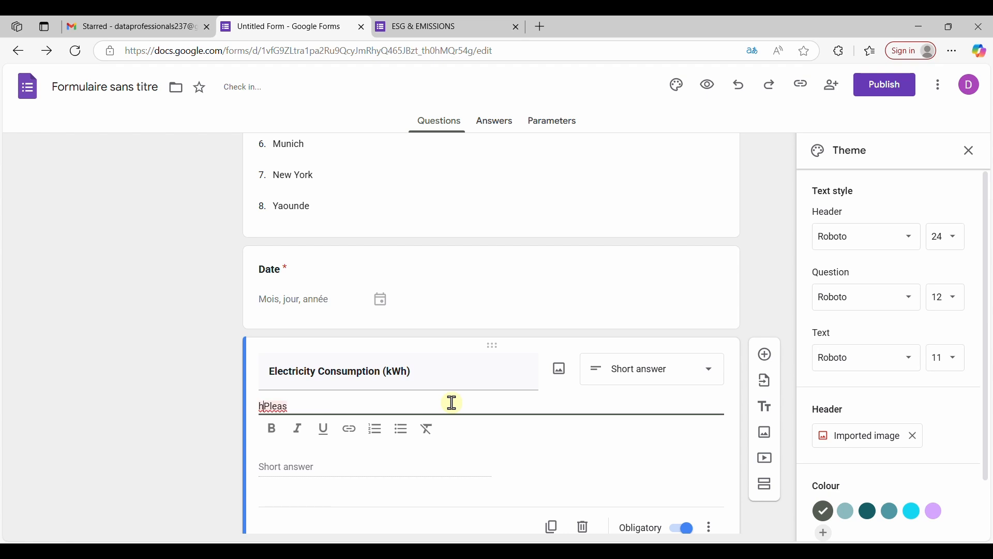
pyautogui.press('BackSpace')
pyautogui.press('BackSpace')
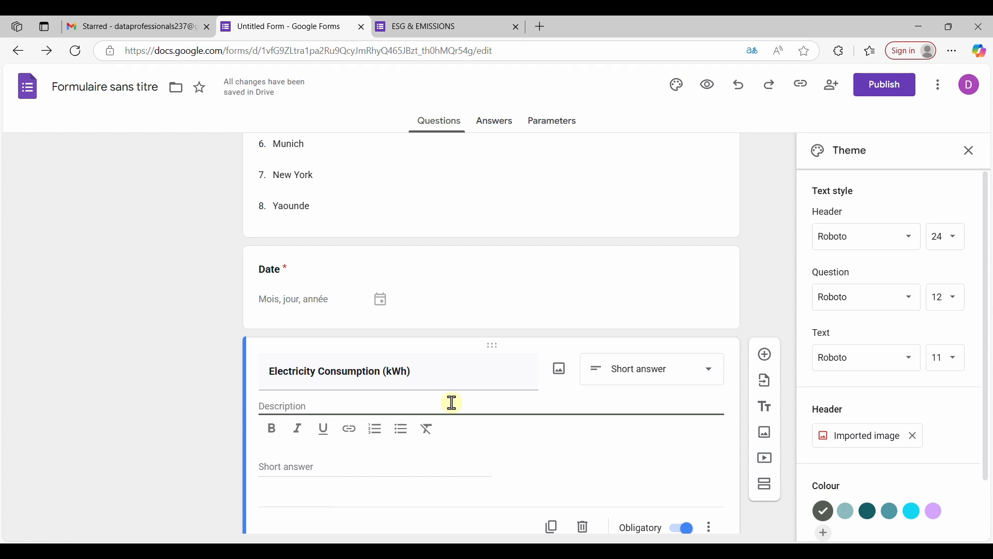
pyautogui.write('iHp')
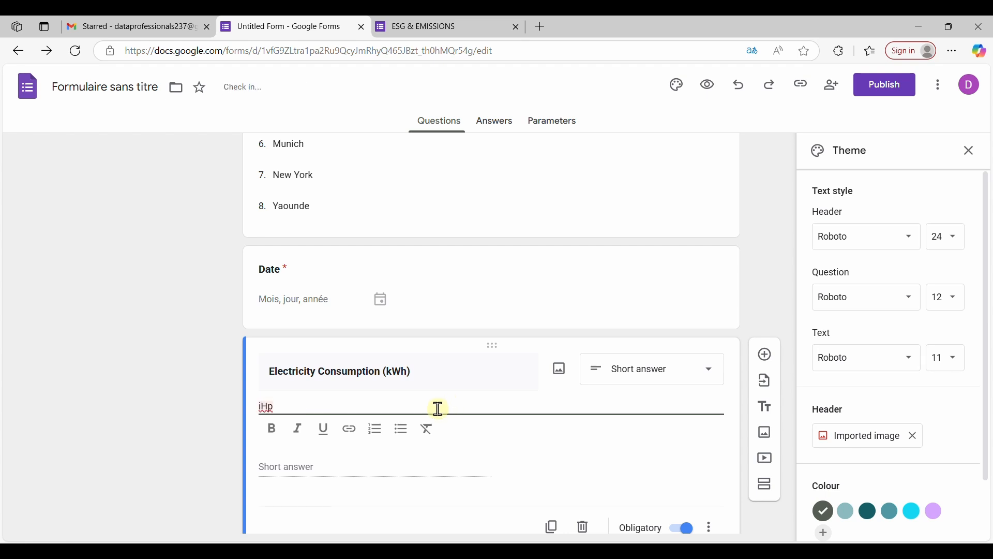
pyautogui.write('hi')
pyautogui.hotkey('ctrl', 'a')
pyautogui.write('Ihi')
pyautogui.click(392, 462)
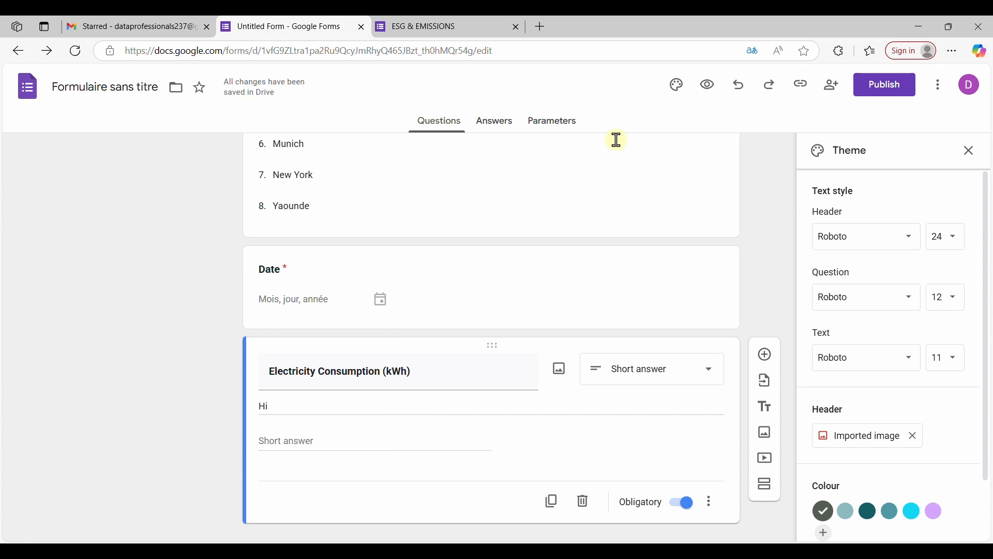
# Step: Reload the form preview and look at how the Electricity Consumption question and its description appear
pyautogui.click(377, 30)
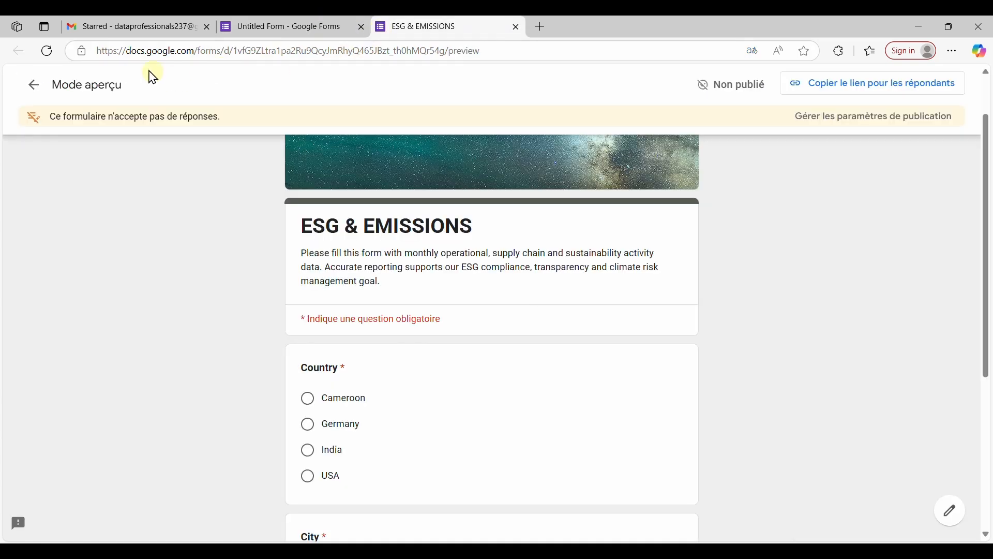
pyautogui.click(45, 51)
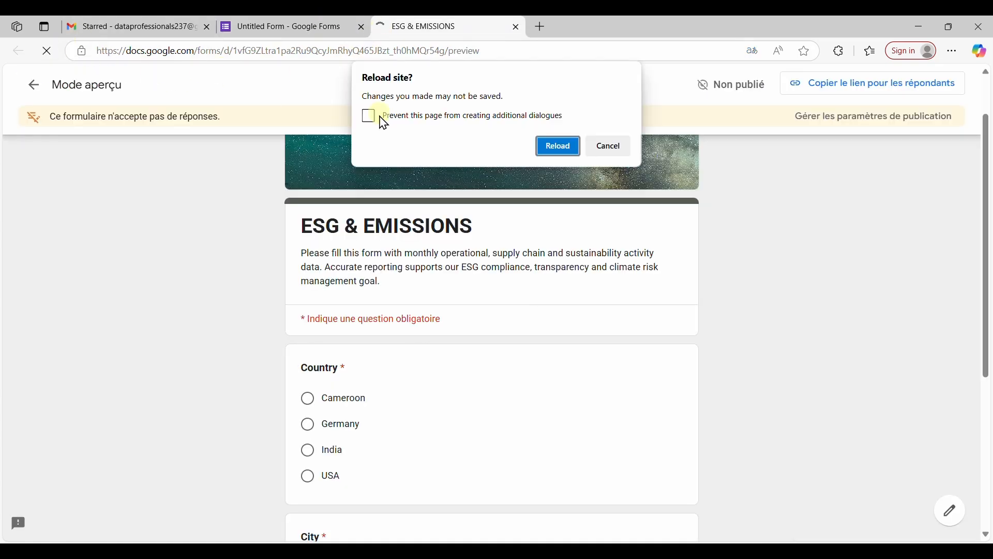
pyautogui.click(553, 151)
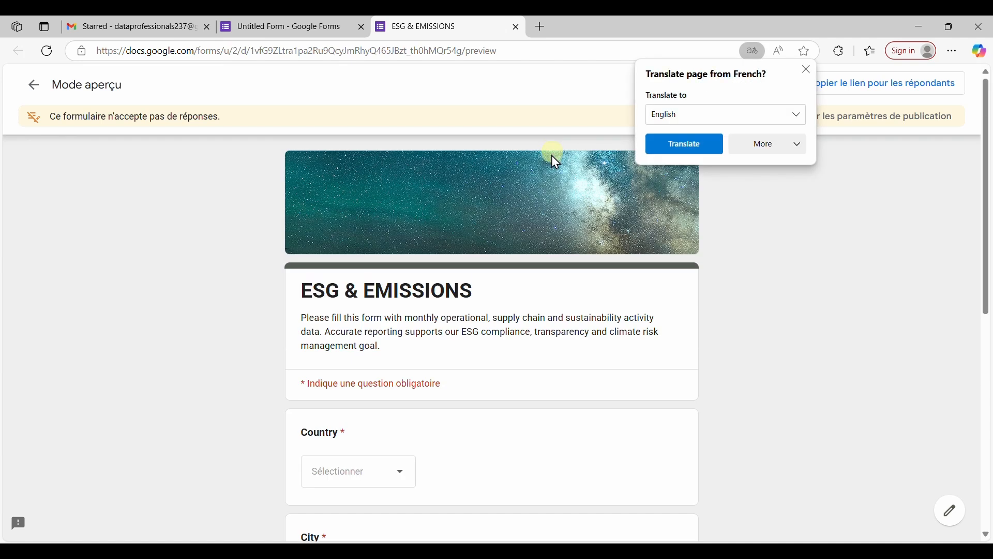
pyautogui.scroll(-8, 602, 384)
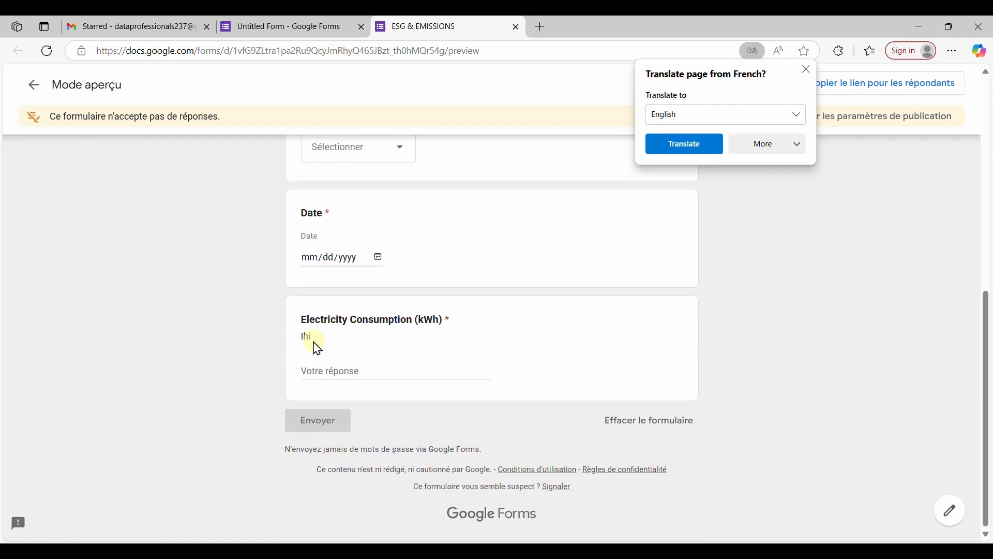
# Step: Try the answers dgdgd and 2 in the previewed Electricity Consumption question, clearing each one
pyautogui.click(335, 367)
pyautogui.write('dgdgd')
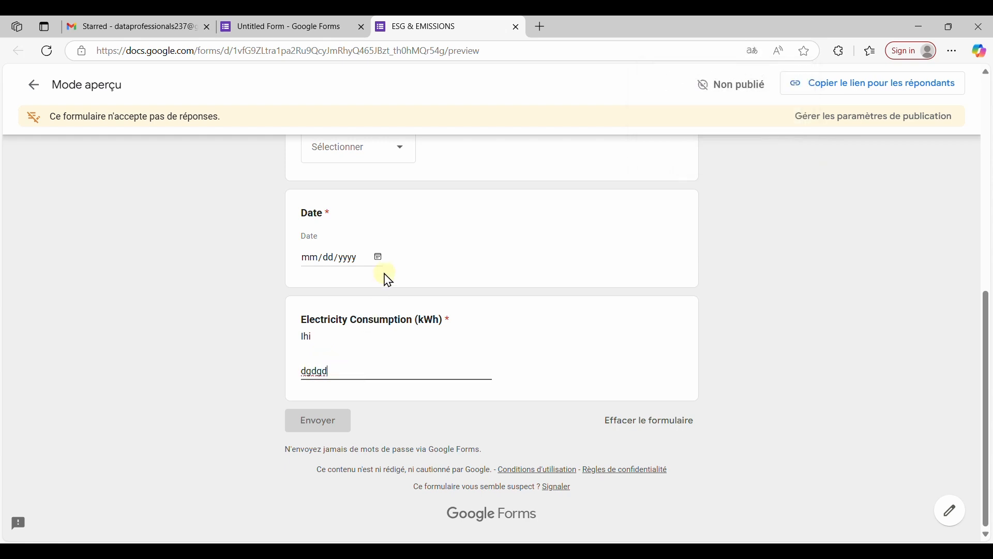
pyautogui.click(434, 249)
pyautogui.press('BackSpace')
pyautogui.press('BackSpace')
pyautogui.press('BackSpace')
pyautogui.press('BackSpace')
pyautogui.press('BackSpace')
pyautogui.write('2')
pyautogui.press('BackSpace')
pyautogui.press('BackSpace')
pyautogui.press('BackSpace')
# Step: Return to the form editor and delete the test text from the Electricity Consumption question's description
pyautogui.click(284, 27)
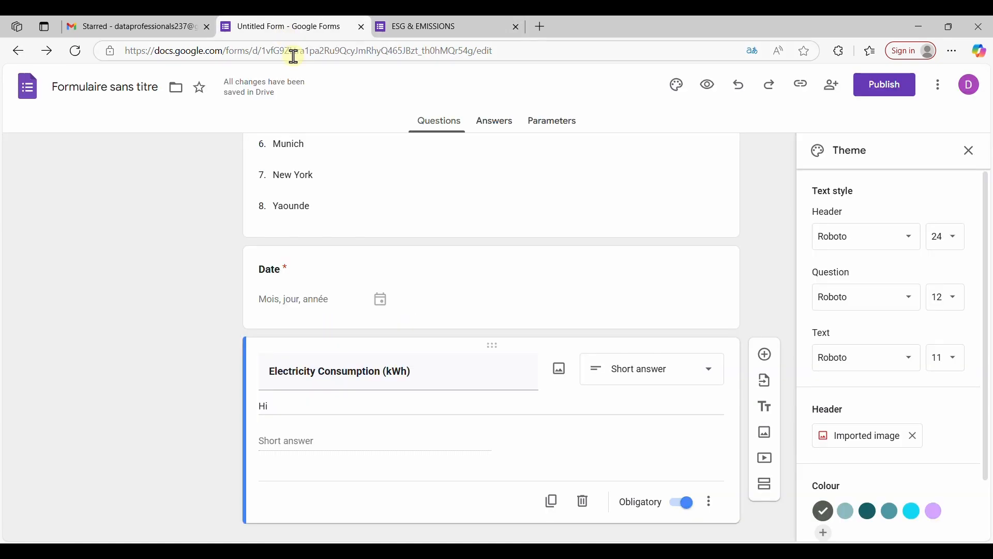
pyautogui.click(349, 409)
pyautogui.press('BackSpace')
pyautogui.press('BackSpace')
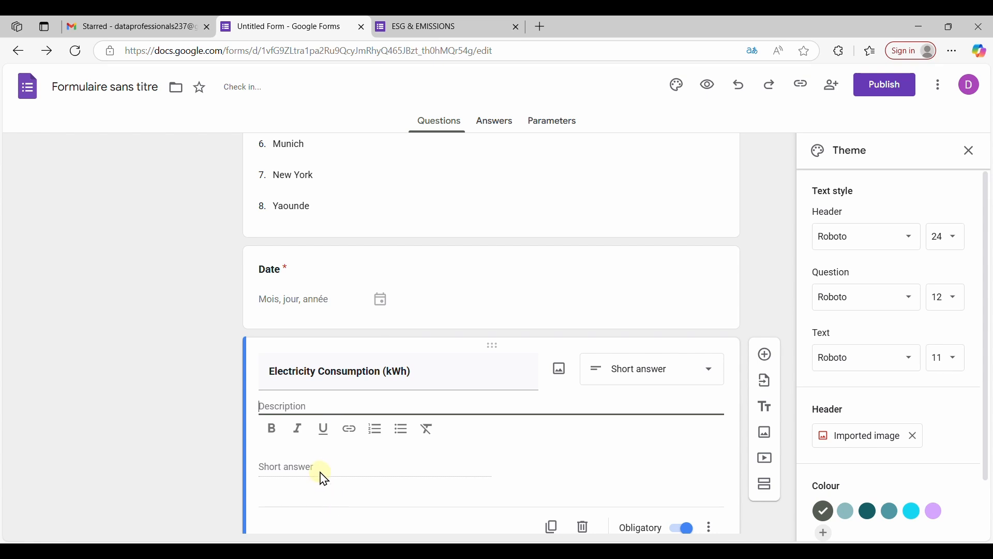
pyautogui.click(323, 477)
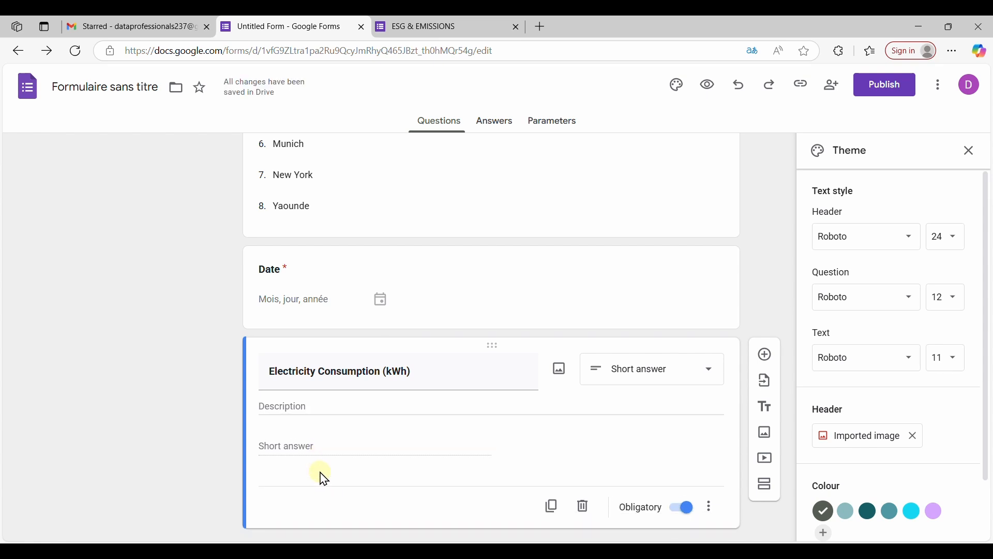
# Step: Add response validation to the Electricity Consumption question, requiring a number that is an integer
pyautogui.click(712, 502)
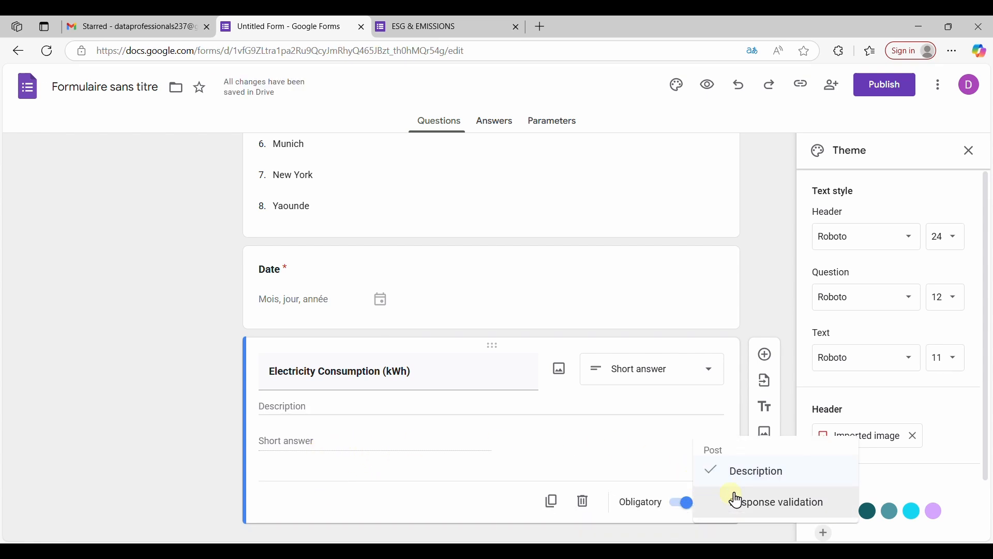
pyautogui.click(782, 503)
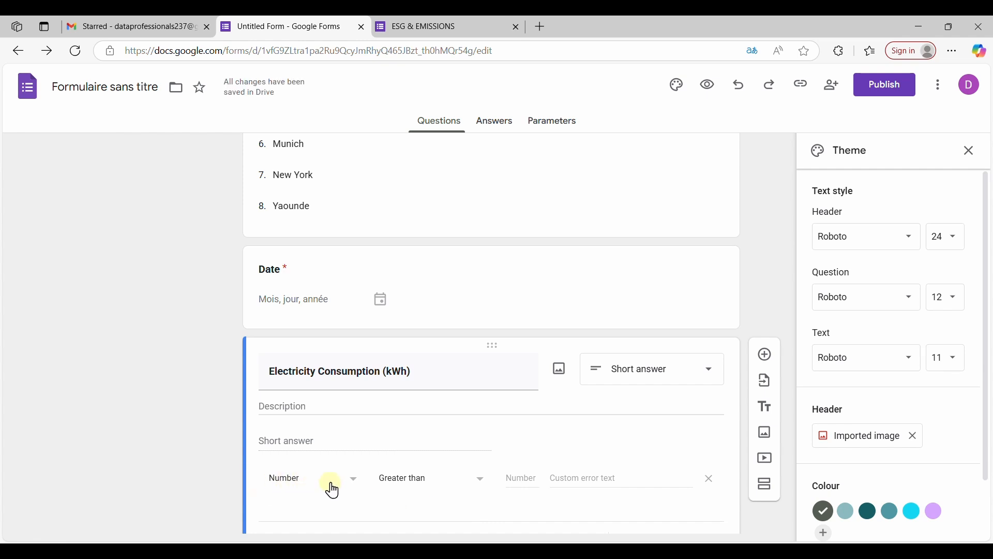
pyautogui.click(407, 486)
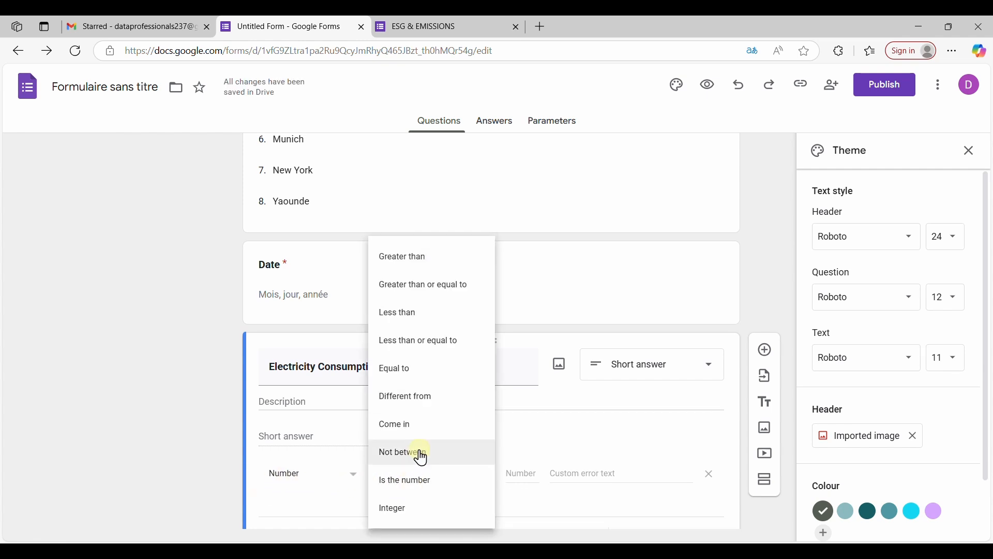
pyautogui.click(410, 512)
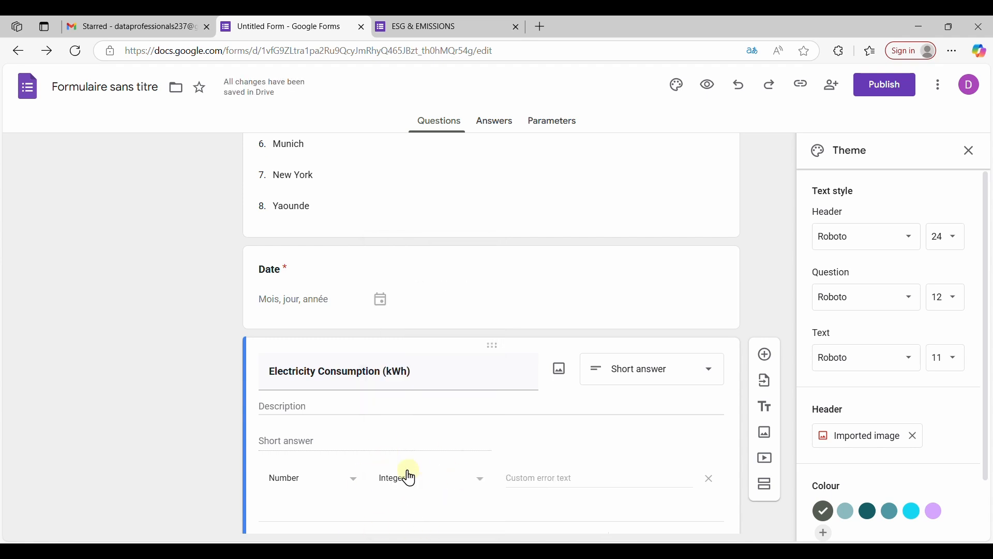
# Step: Reload the form preview and test the Electricity Consumption question with the numeric answer 2233
pyautogui.click(385, 33)
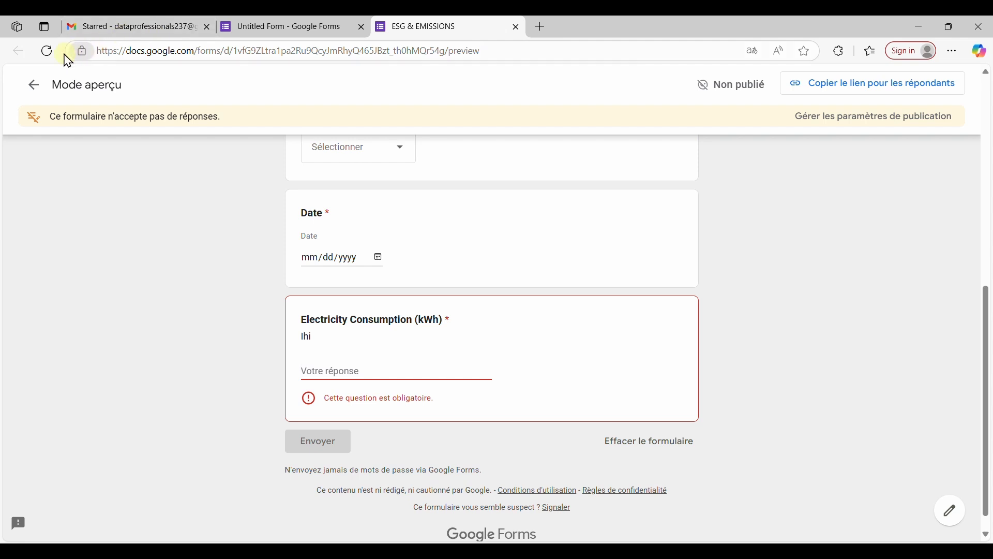
pyautogui.click(47, 51)
pyautogui.click(543, 148)
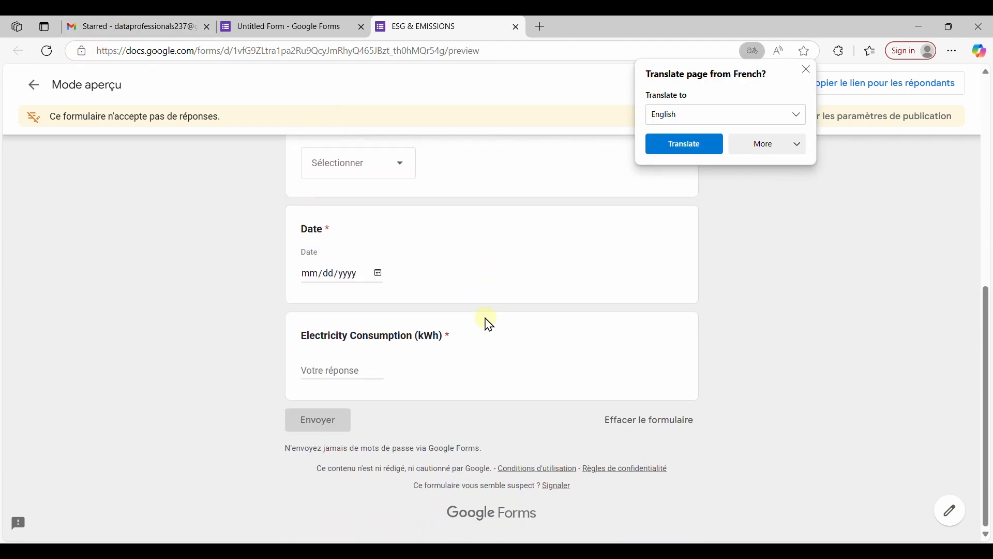
pyautogui.click(344, 371)
pyautogui.write('2233')
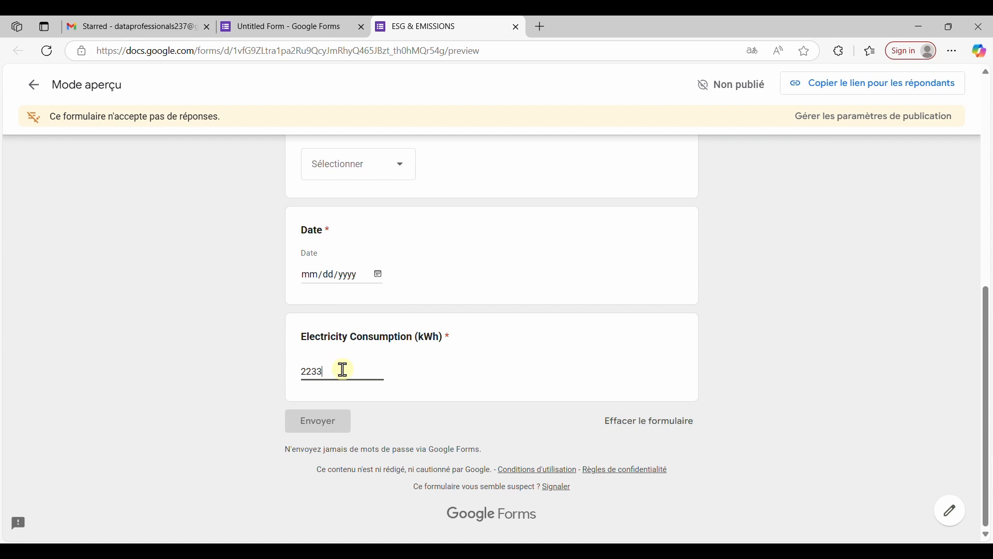
pyautogui.click(414, 272)
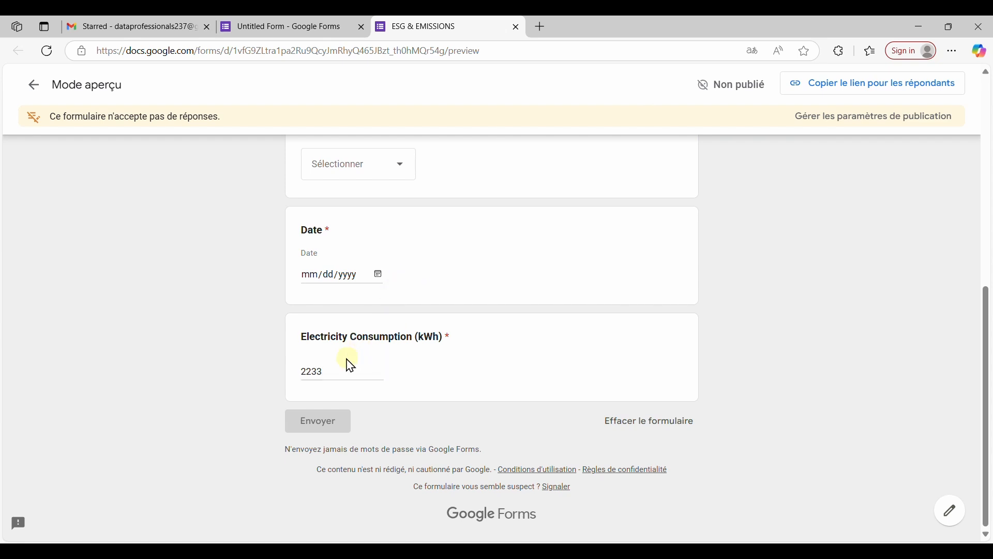
# Step: Replace the numeric test answer with sdffff to check how the integer validation treats text
pyautogui.press('BackSpace')
pyautogui.press('BackSpace')
pyautogui.write('sdffff')
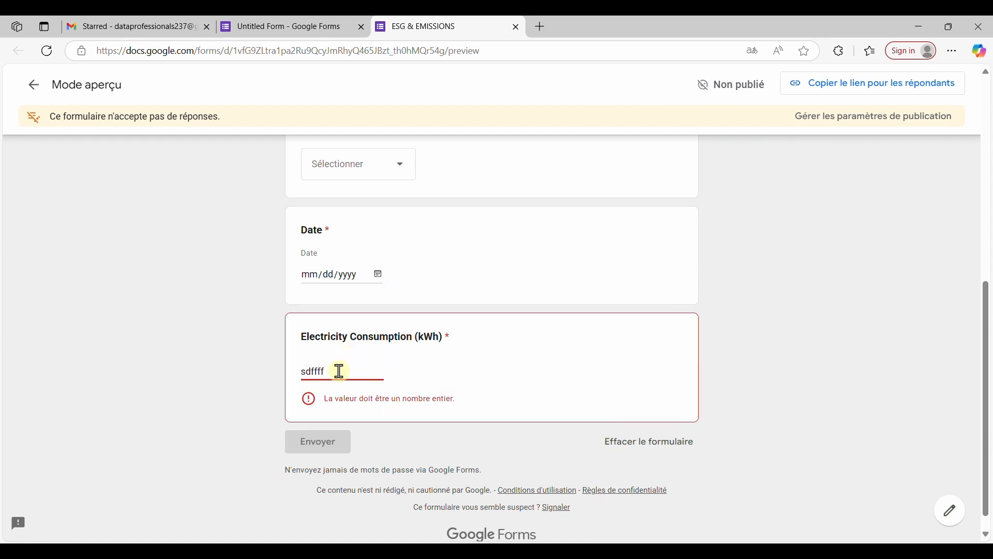
pyautogui.click(439, 284)
# Step: Return to the form editor and add a new question below Electricity Consumption titled "Gasoline Used (Liters)"
pyautogui.click(297, 26)
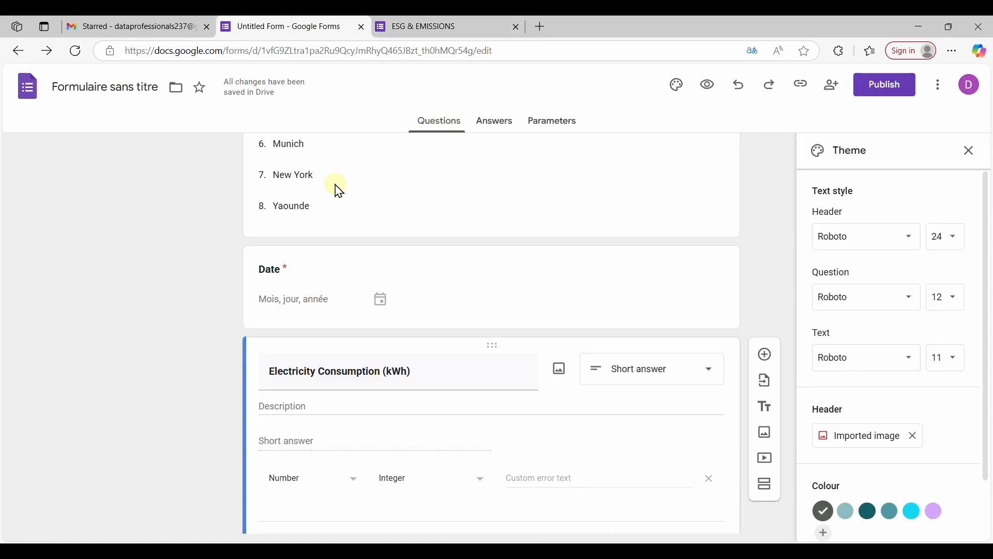
pyautogui.click(429, 376)
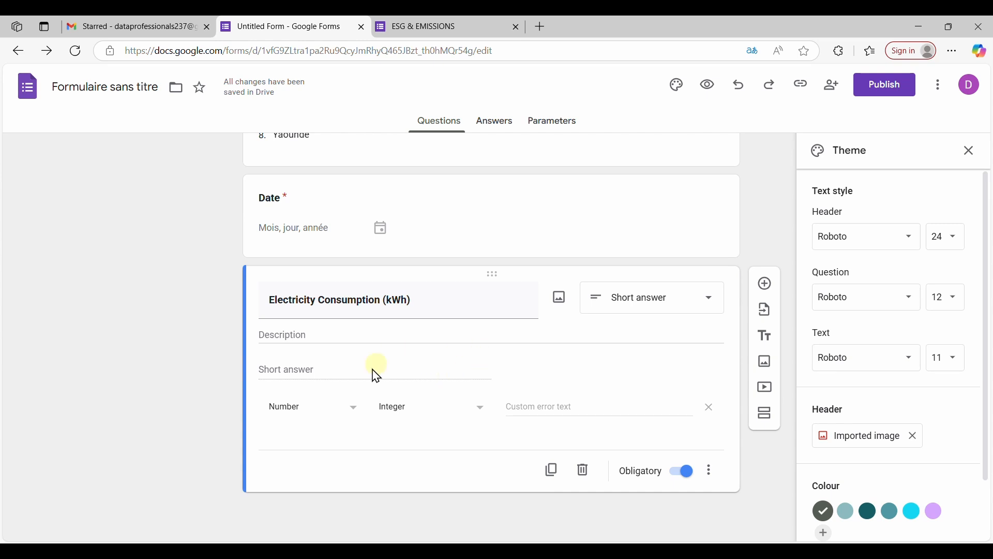
pyautogui.click(765, 284)
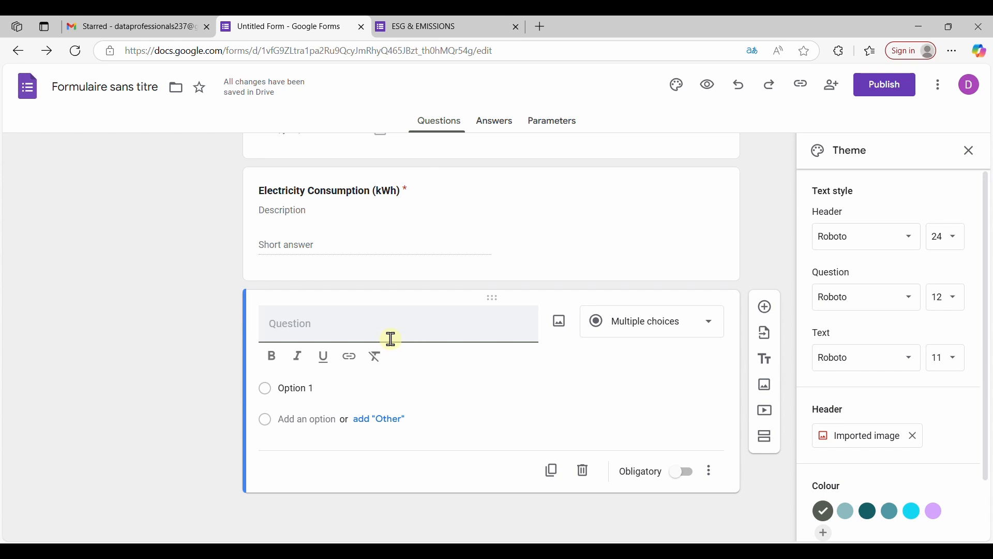
pyautogui.write('Gasoline Used (Bed')
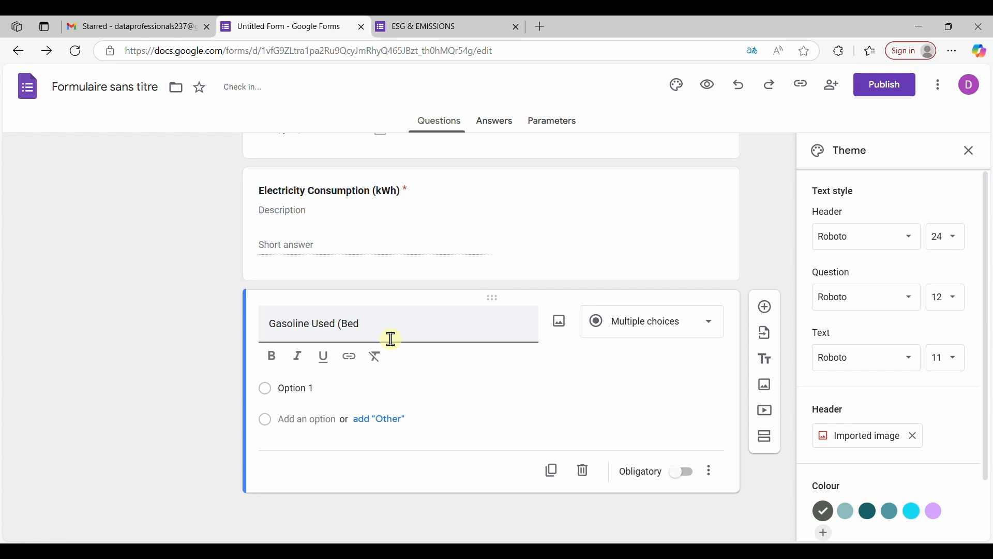
pyautogui.click(392, 338)
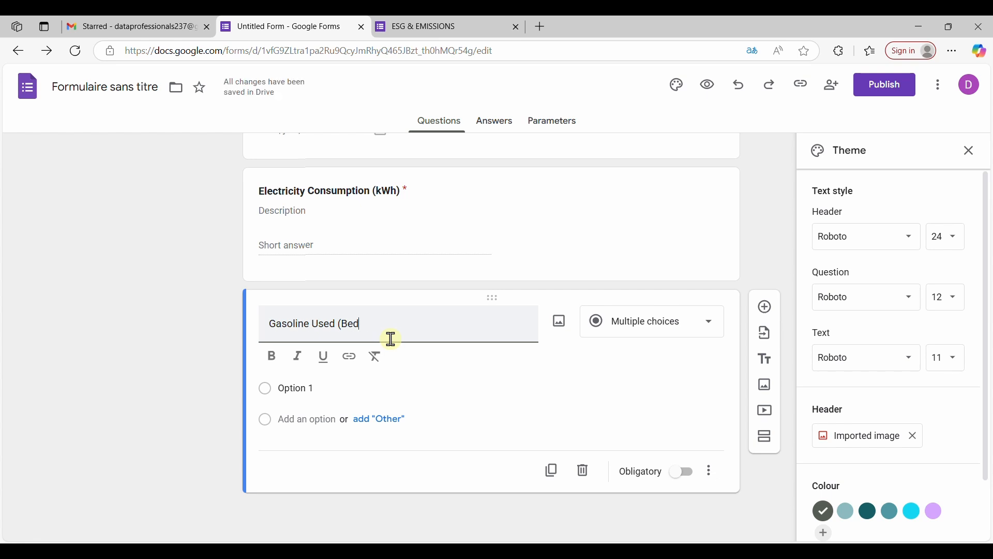
pyautogui.write('Liter))')
pyautogui.press('BackSpace')
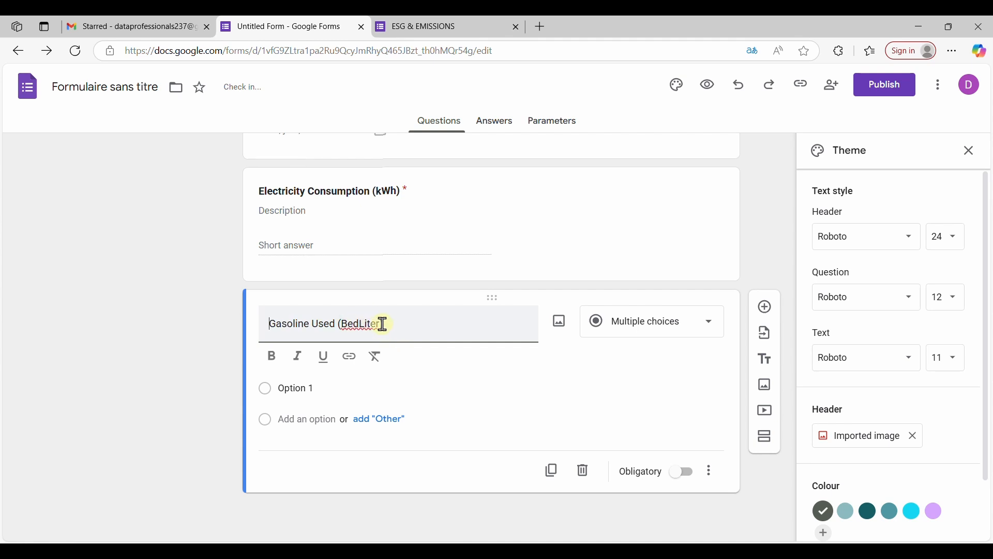
pyautogui.rightClick(381, 324)
pyautogui.write('s')
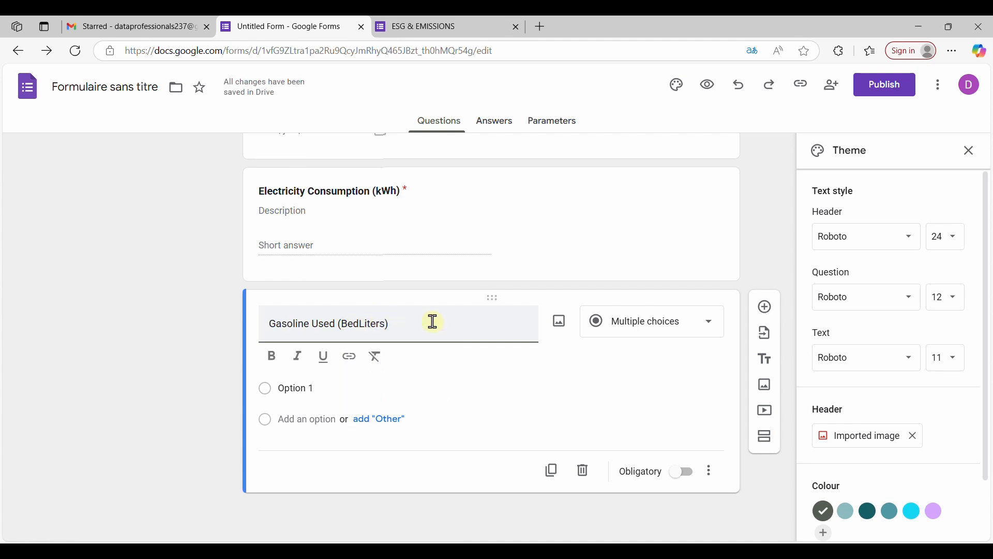
pyautogui.rightClick(362, 315)
pyautogui.click(378, 326)
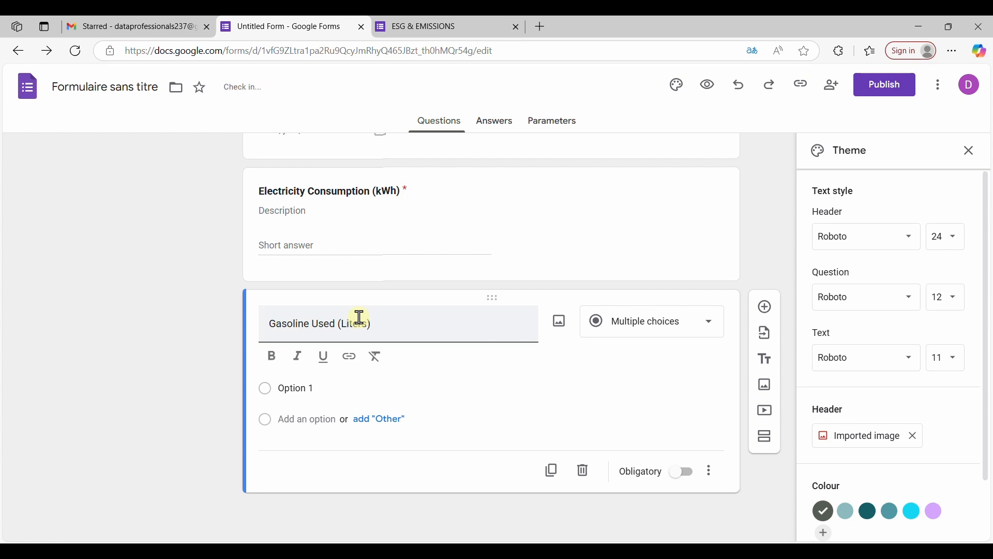
# Step: Make the whole "Gasoline Used (Liters)" question title bold
pyautogui.click(270, 324)
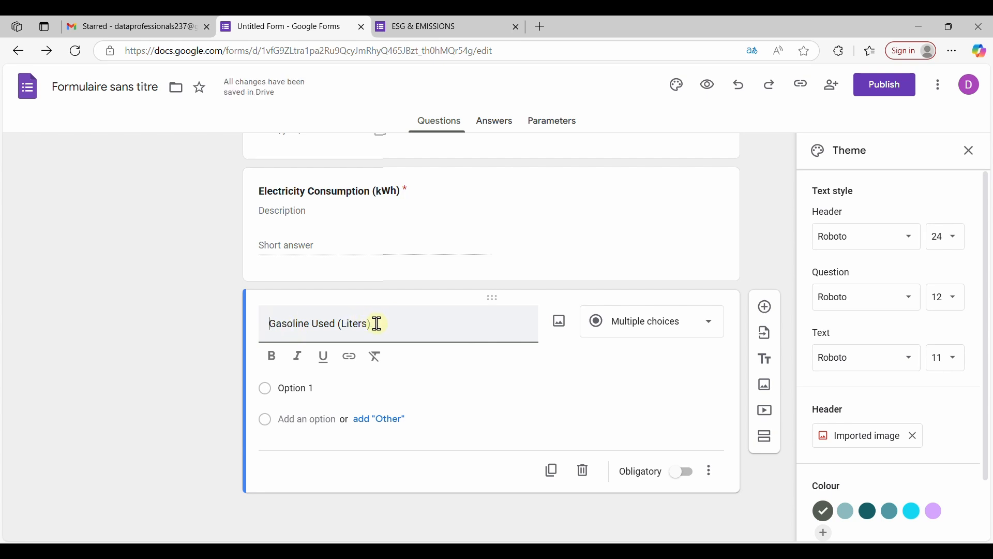
pyautogui.moveTo(378, 324); pyautogui.dragTo(248, 339)
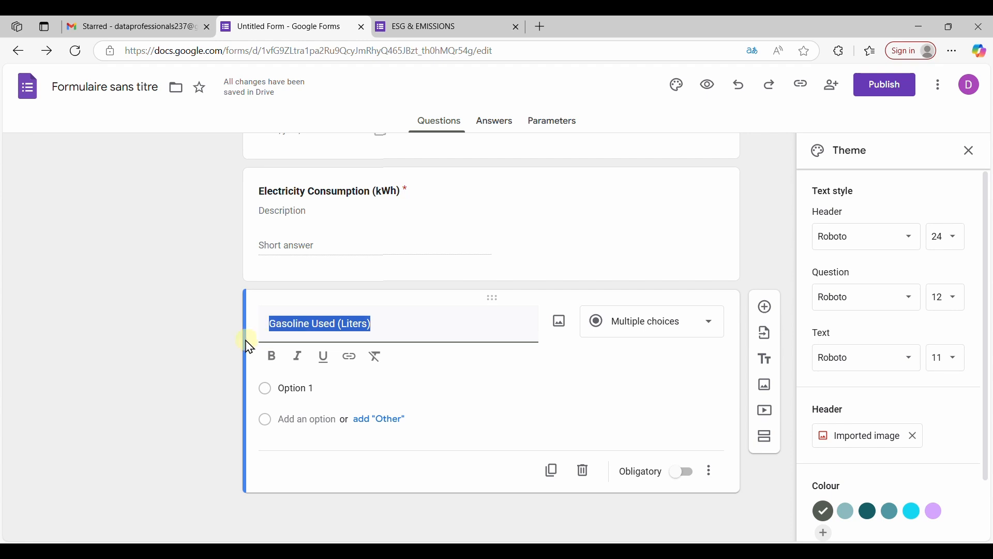
pyautogui.click(271, 360)
pyautogui.click(392, 330)
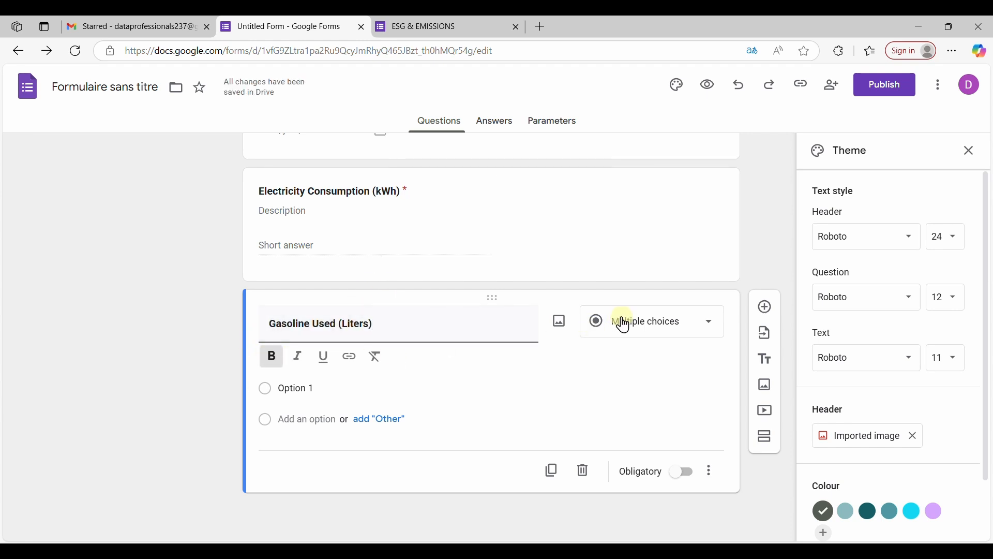
# Step: Change the Gasoline Used question's type to Short answer and make it obligatory
pyautogui.click(640, 325)
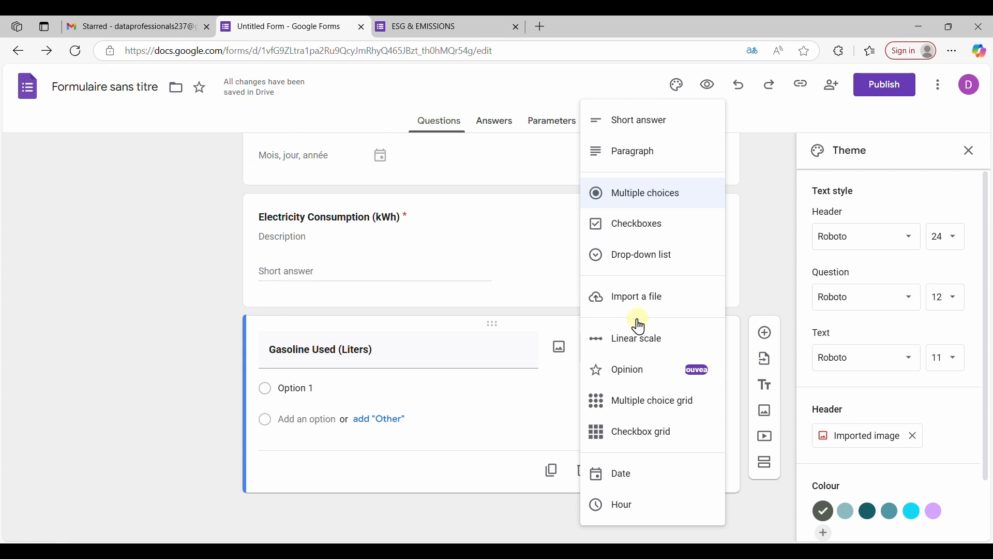
pyautogui.click(672, 129)
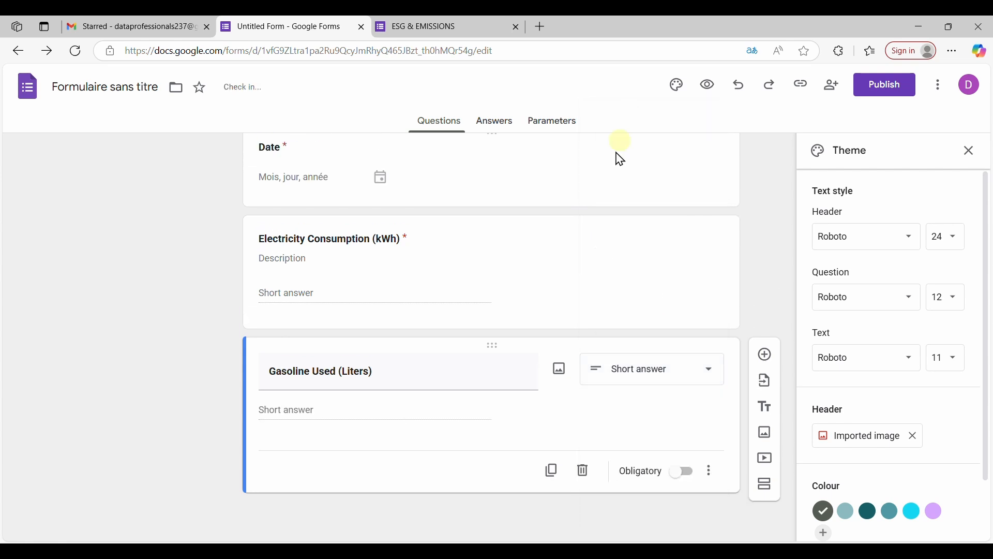
pyautogui.click(679, 474)
# Step: Add response validation to the Gasoline Used question, requiring a number that is an integer
pyautogui.click(709, 474)
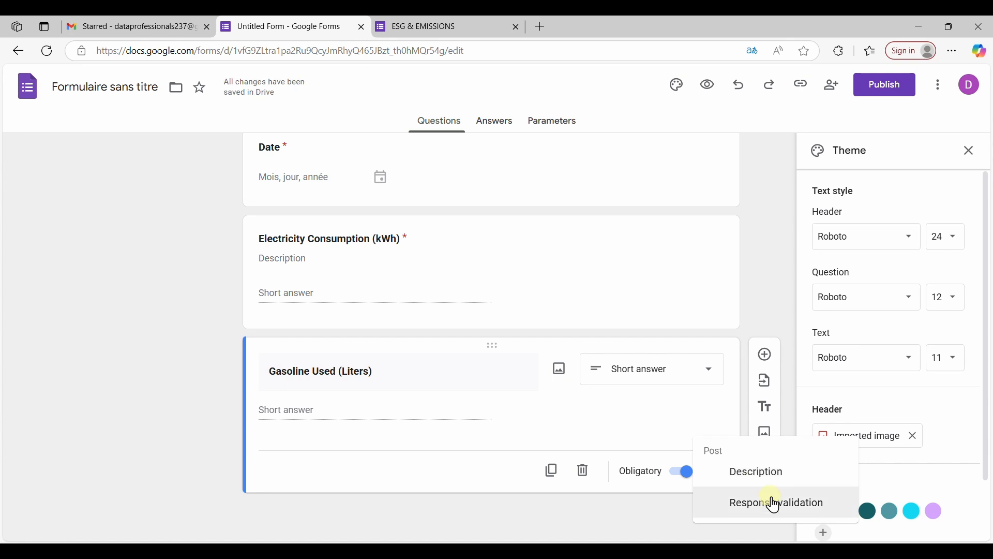
pyautogui.click(741, 504)
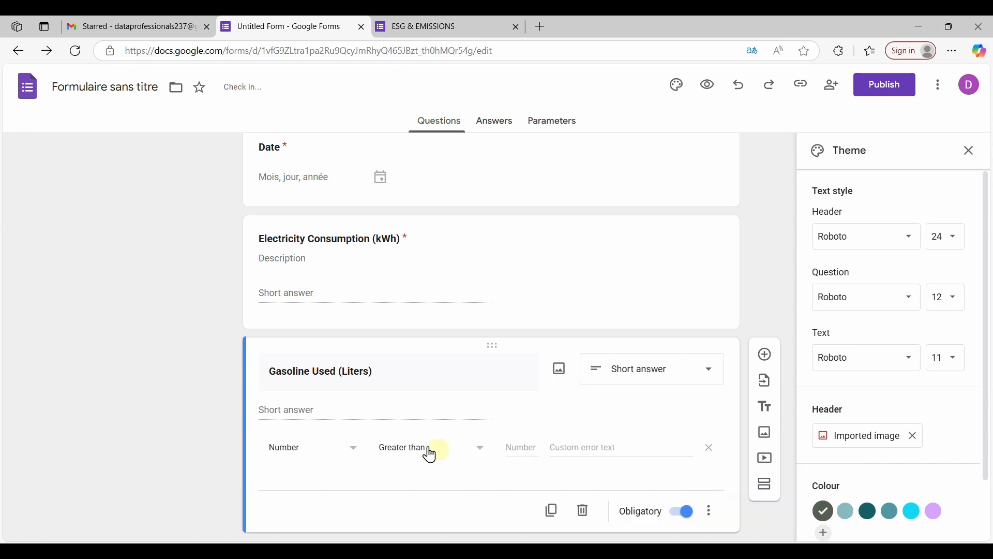
pyautogui.click(405, 446)
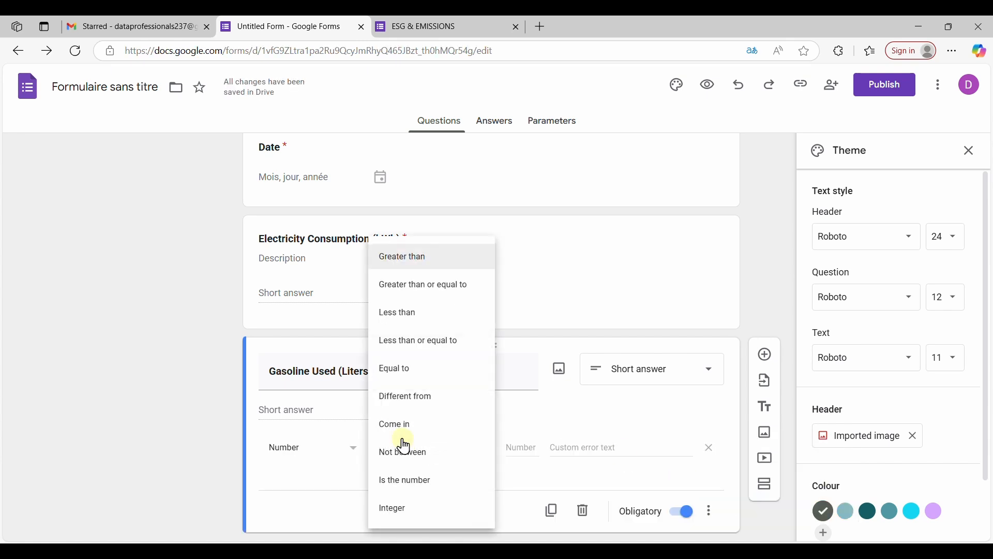
pyautogui.click(411, 513)
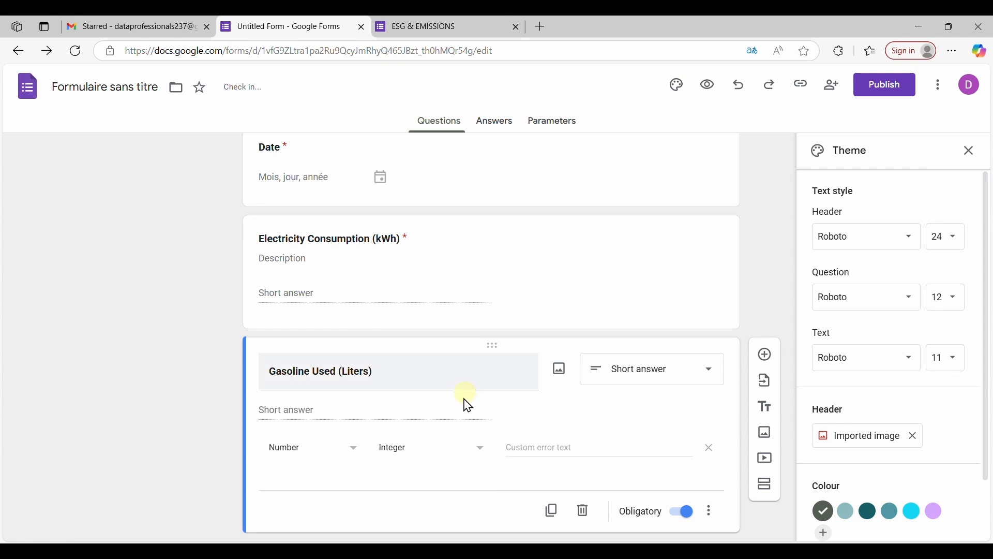
# Step: Add a new question below Gasoline Used titled "Materials Sourced (Tones)", removing the stray characters before the title
pyautogui.click(766, 355)
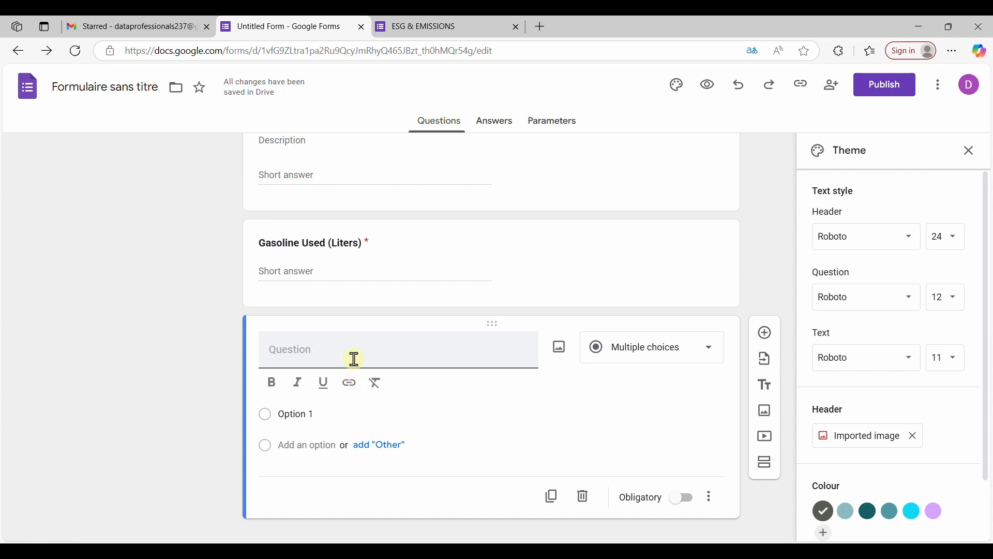
pyautogui.write('Materials')
pyautogui.press('Right')
pyautogui.press('BackSpace')
pyautogui.write('e')
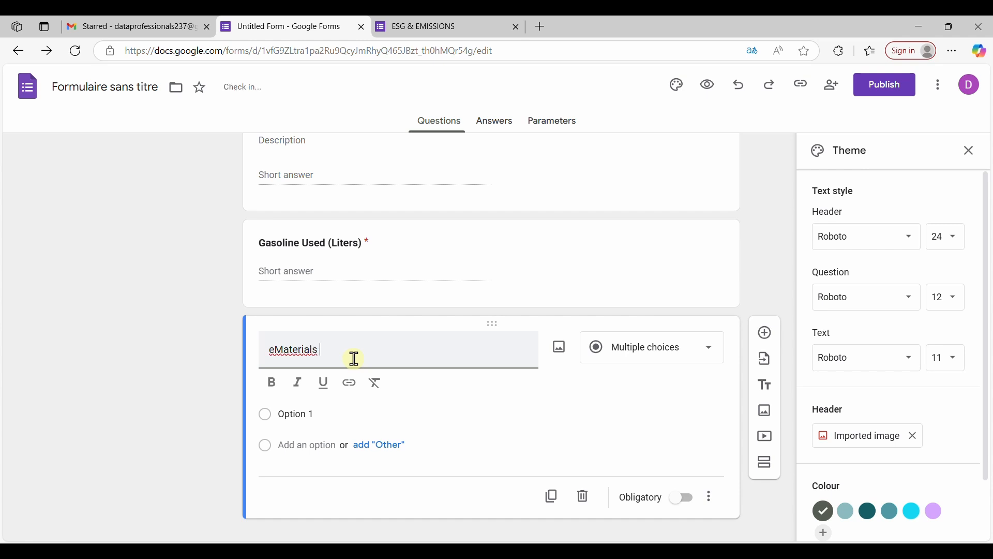
pyautogui.write('Sourced (Tones')
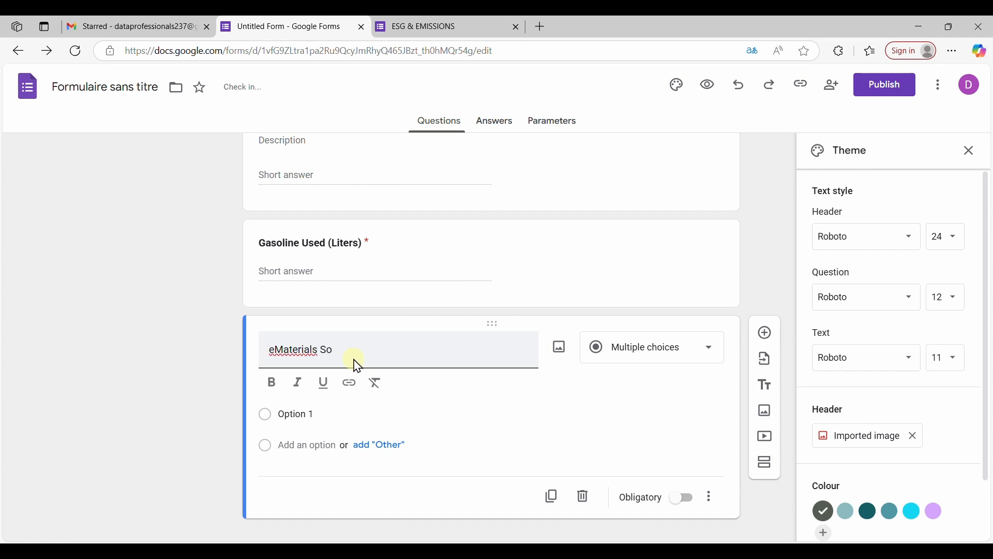
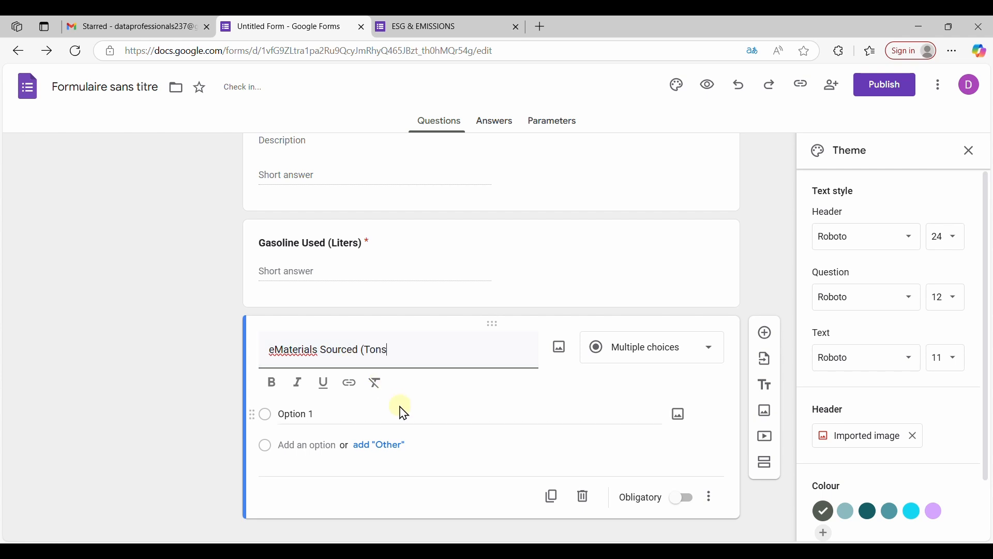
pyautogui.write('e)')
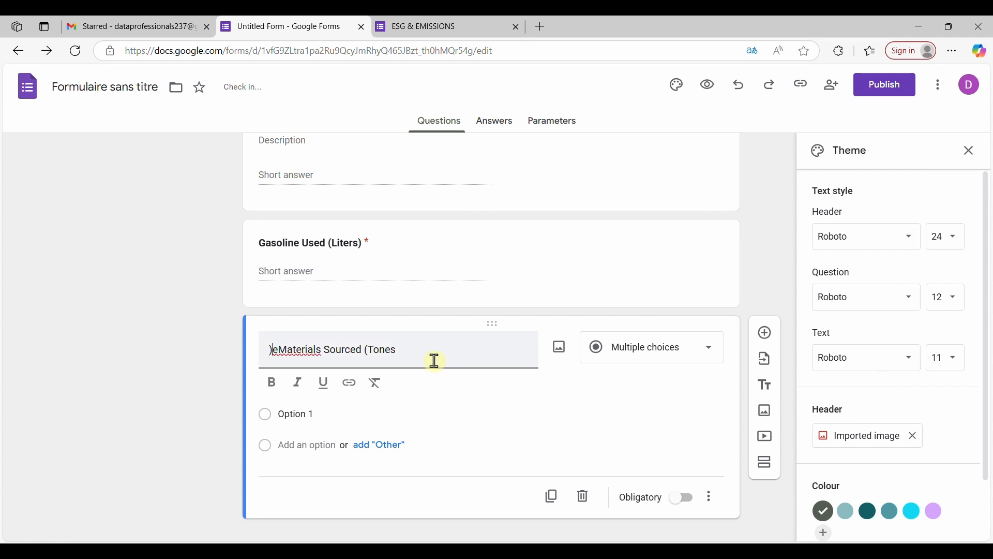
pyautogui.click(421, 351)
pyautogui.write(')')
pyautogui.click(273, 351)
pyautogui.press('BackSpace')
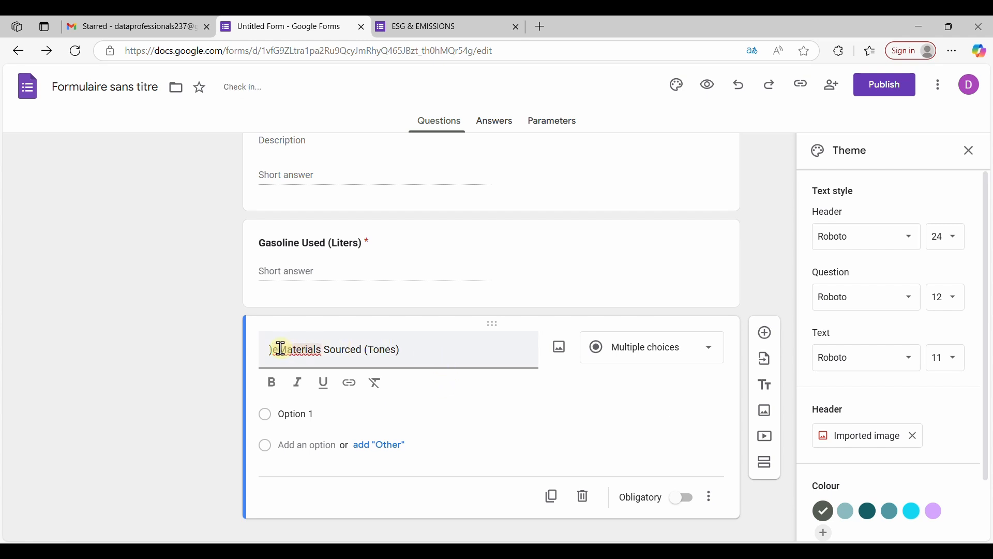
pyautogui.press('Delete')
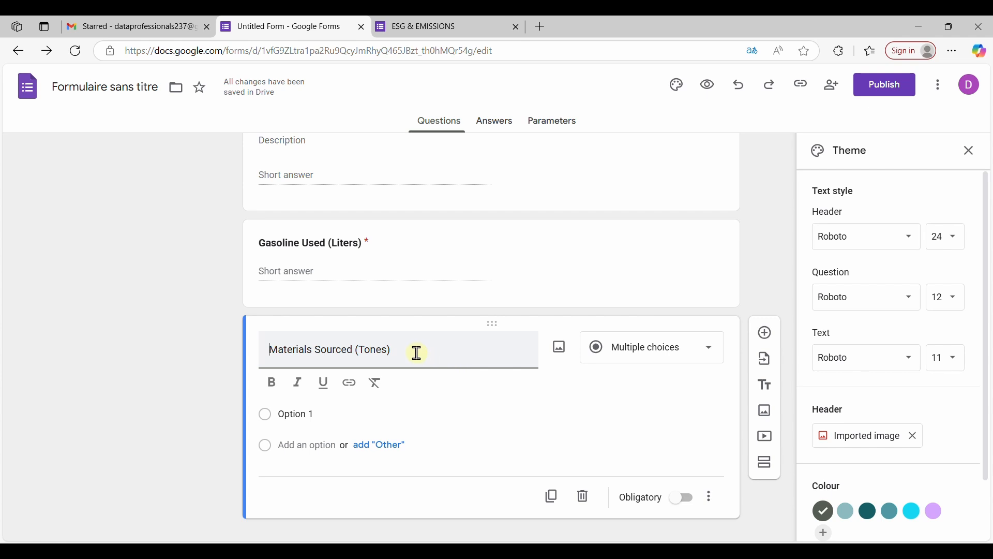
# Step: Make the whole "Materials Sourced (Tones)" question title bold
pyautogui.moveTo(414, 352); pyautogui.dragTo(245, 347)
pyautogui.click(268, 393)
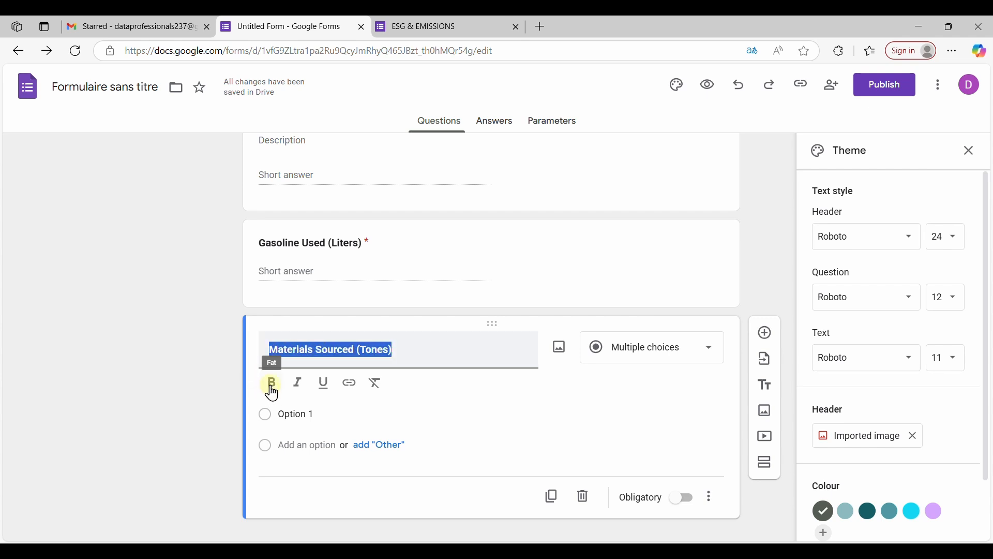
pyautogui.click(439, 350)
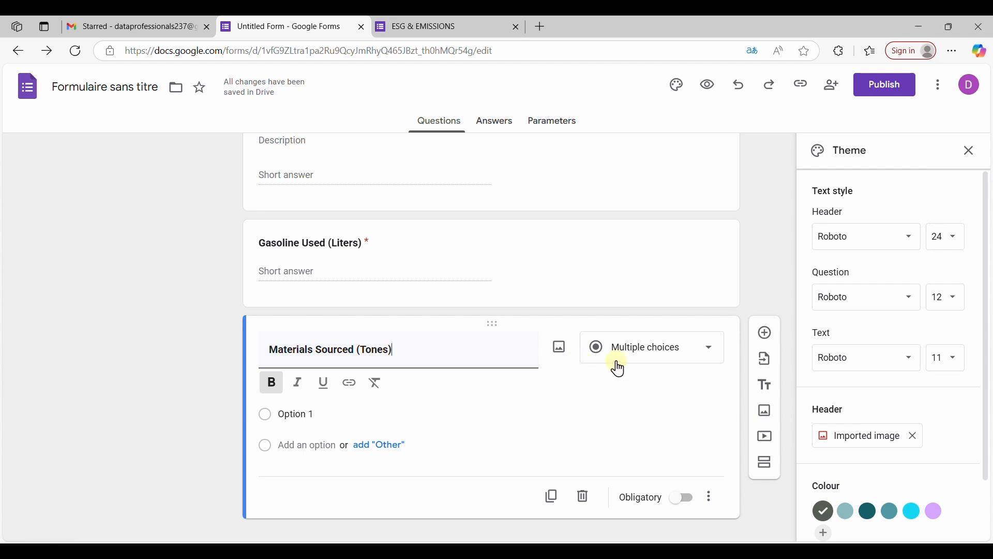
# Step: Change the Materials Sourced question's type to Short answer and make it obligatory
pyautogui.click(665, 351)
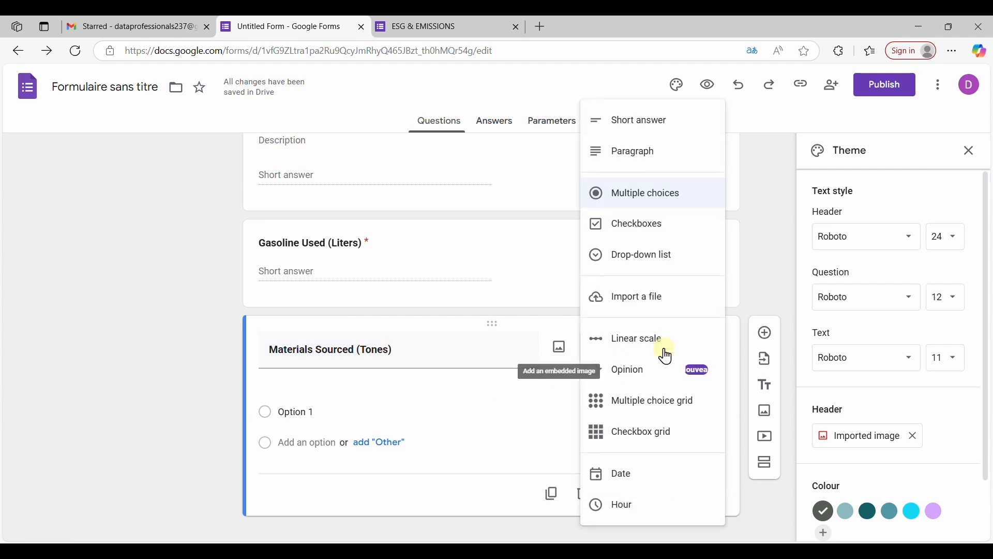
pyautogui.click(642, 124)
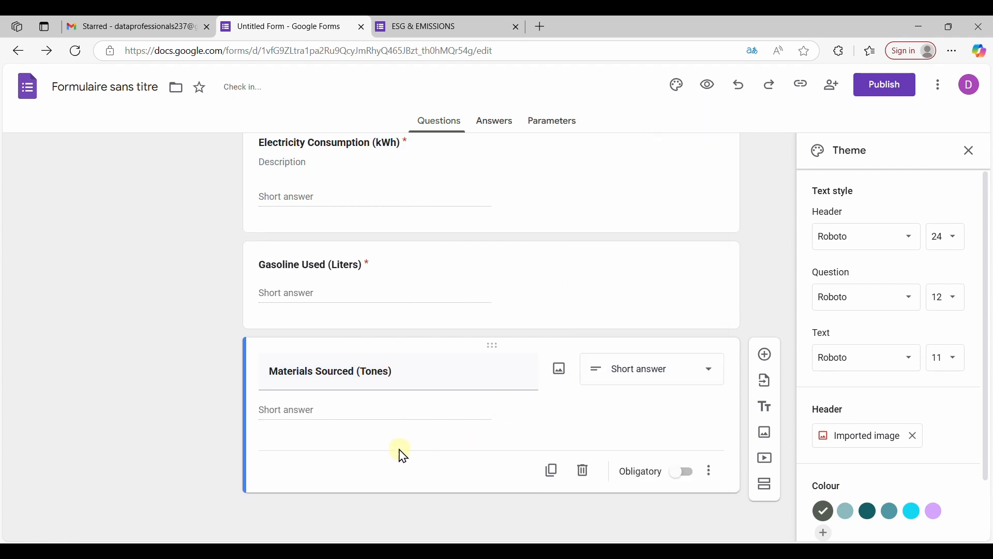
pyautogui.click(680, 477)
# Step: Add response validation to the Materials Sourced question, requiring a number with the Greater than condition
pyautogui.click(711, 474)
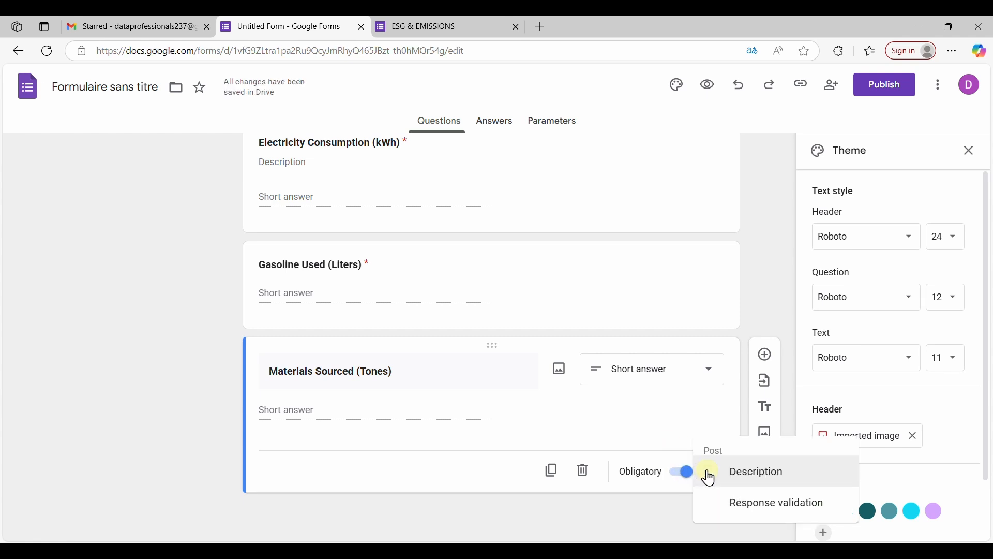
pyautogui.click(750, 505)
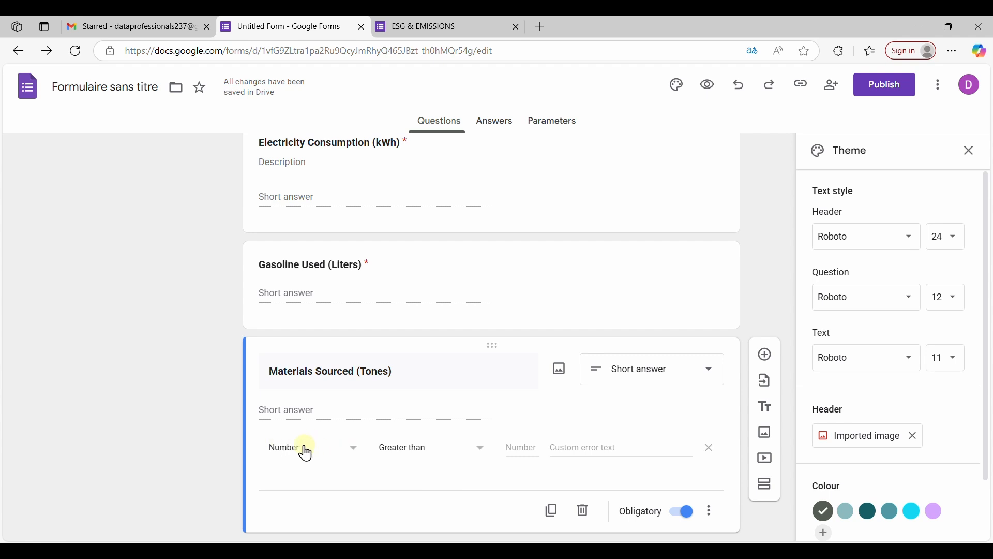
pyautogui.click(332, 457)
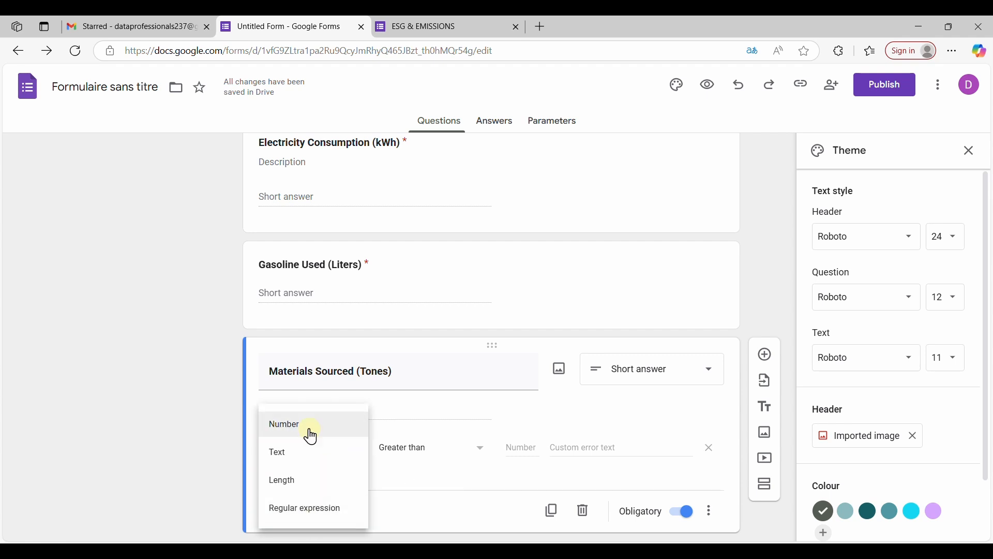
pyautogui.click(326, 431)
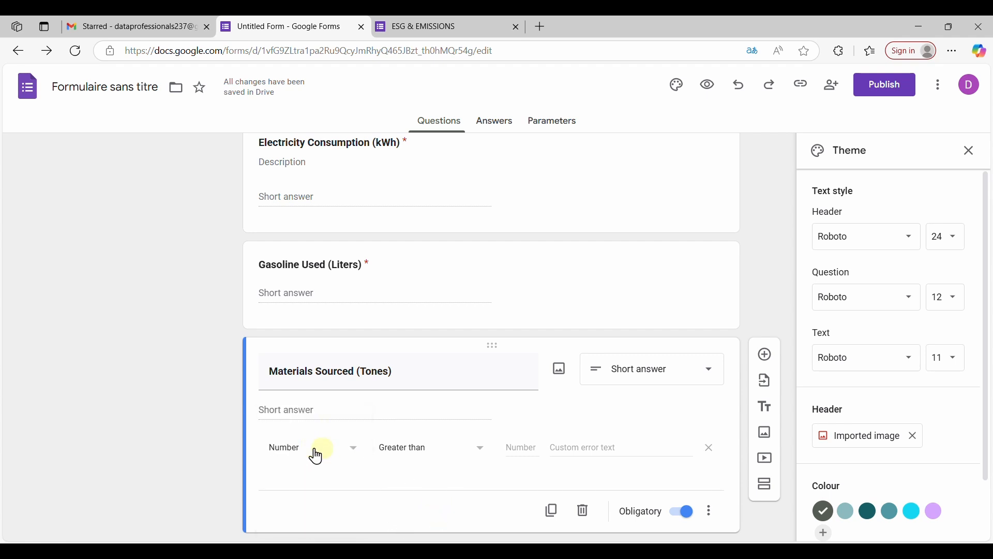
pyautogui.click(410, 457)
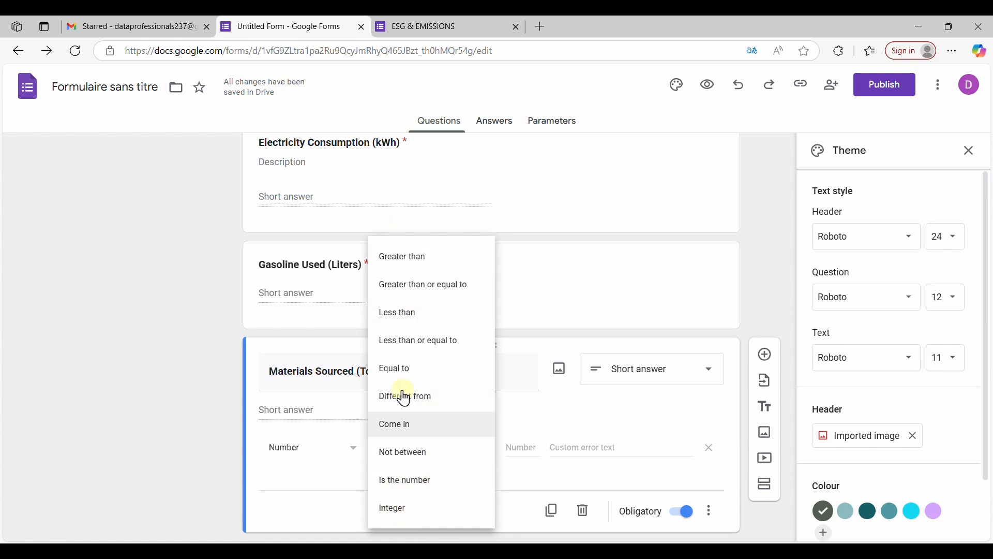
pyautogui.click(419, 261)
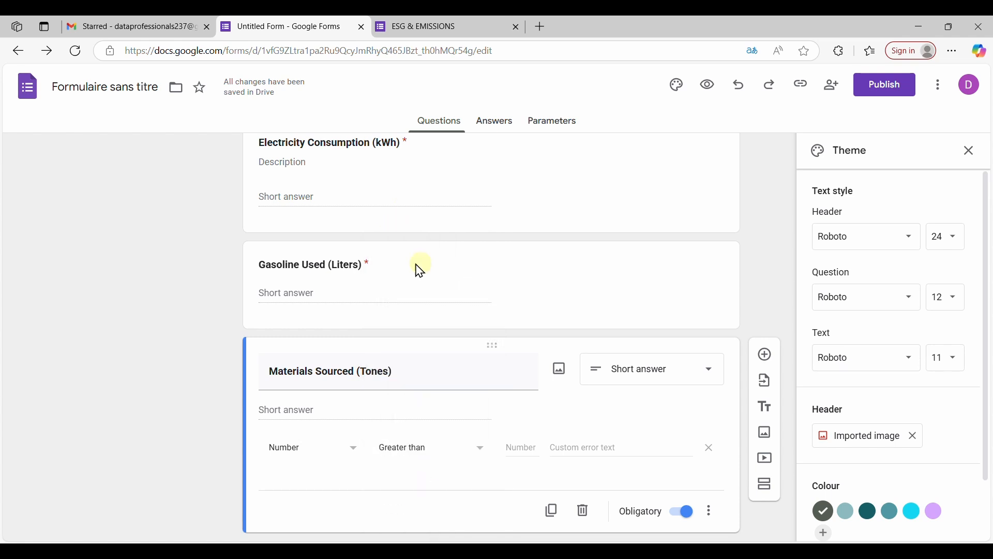
# Step: Set the Materials Sourced validation threshold to 0 and the custom error text to "Please enter a decimal number"
pyautogui.click(573, 447)
pyautogui.click(514, 445)
pyautogui.click(593, 448)
pyautogui.write('Please ent')
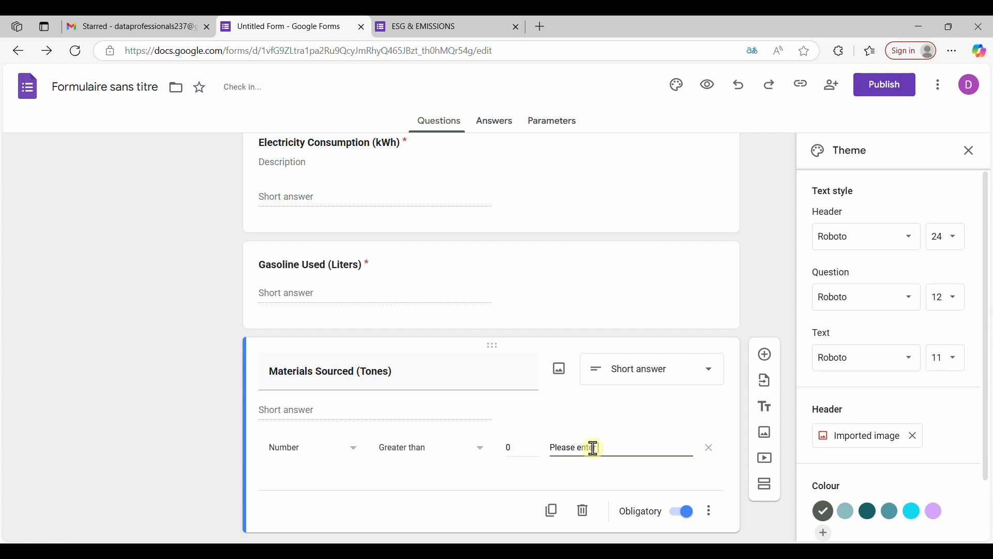
pyautogui.write('er a decimal number')
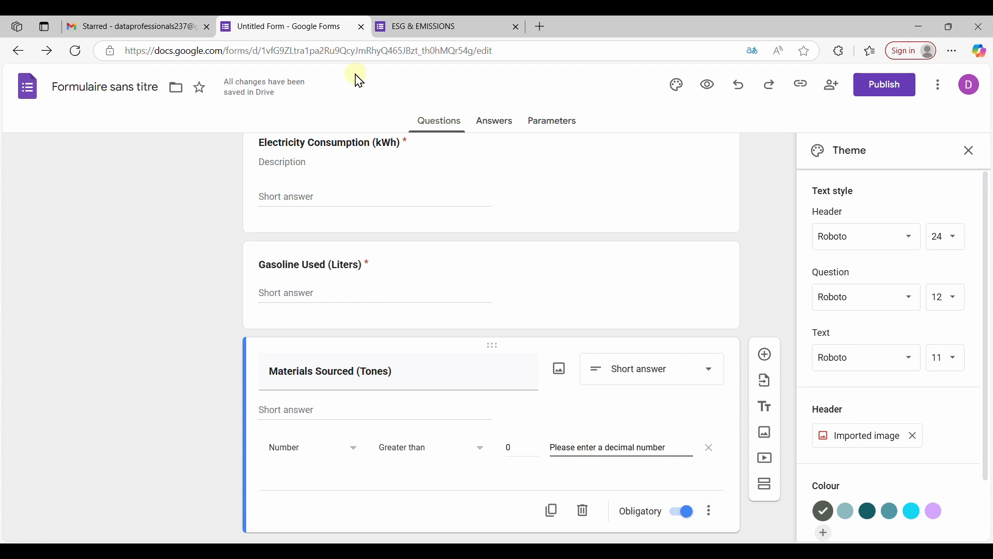
# Step: Reload the ESG & EMISSIONS form preview and test the Materials Sourced question with the answer 2.4
pyautogui.click(389, 32)
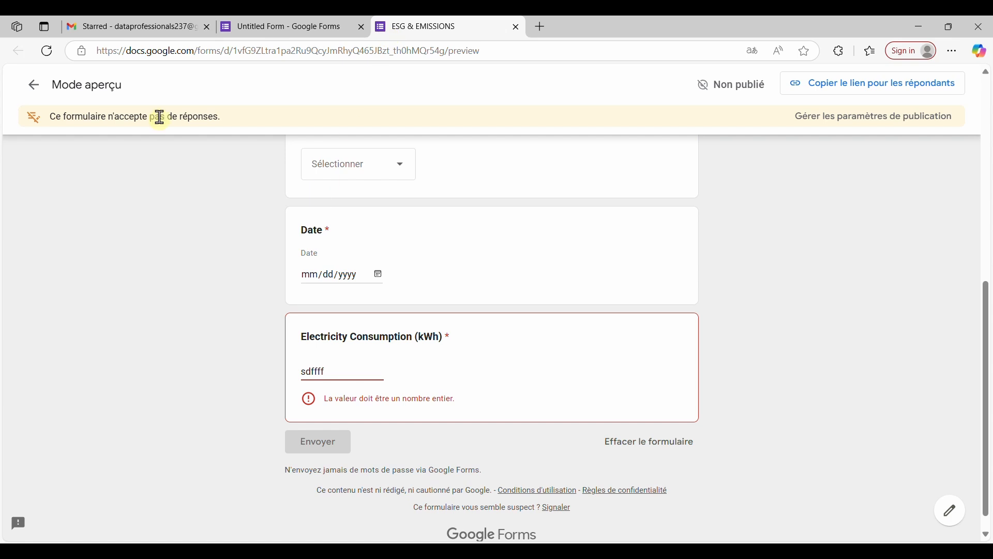
pyautogui.click(49, 53)
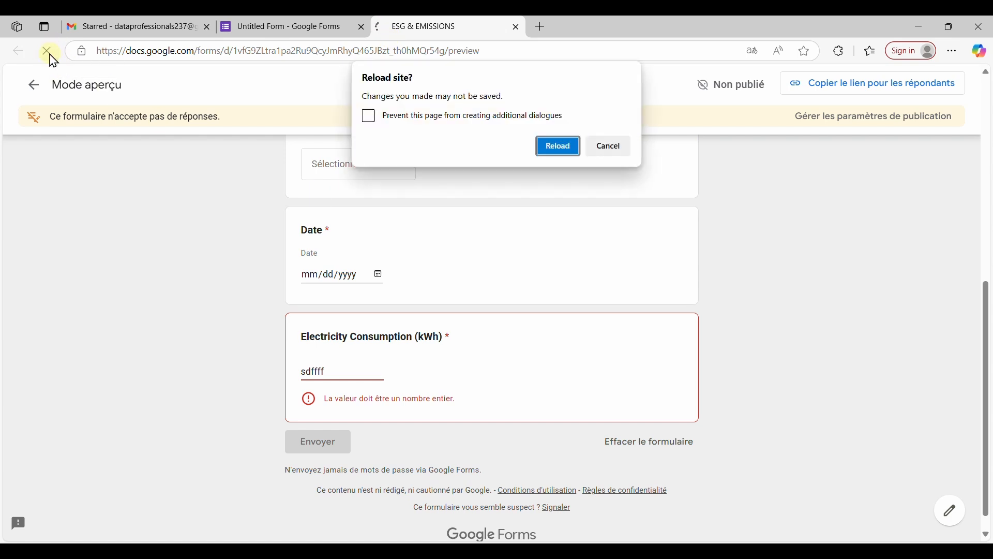
pyautogui.click(544, 151)
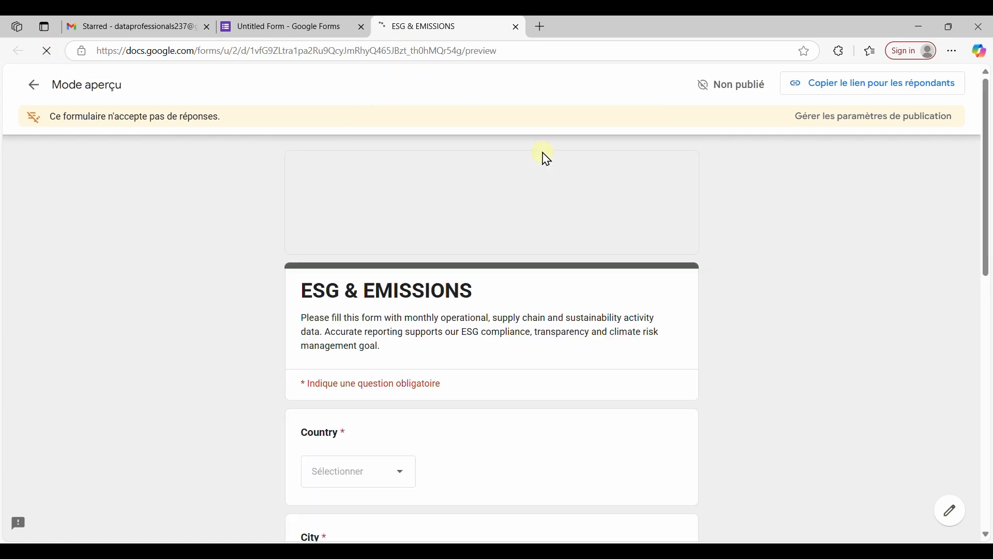
pyautogui.scroll(-10, 529, 319)
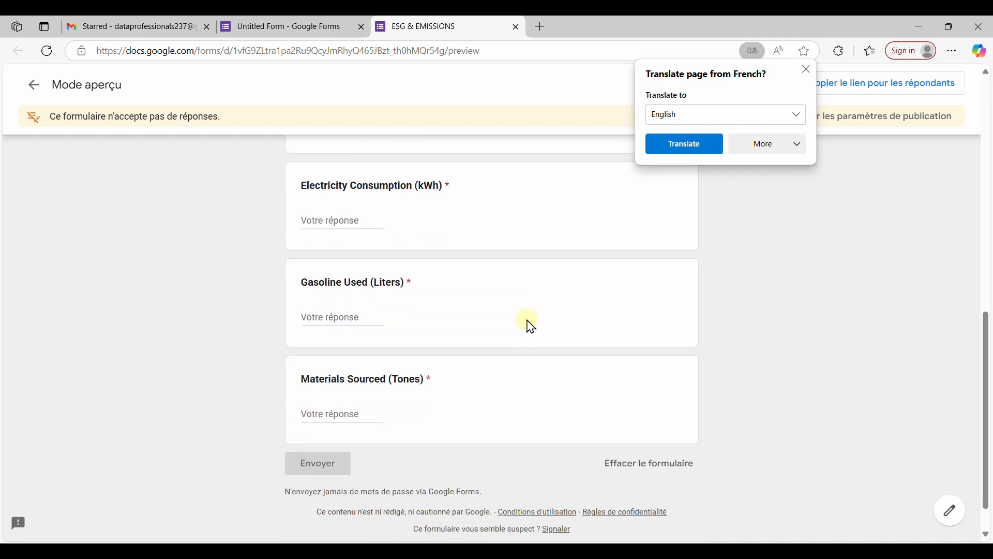
pyautogui.click(348, 413)
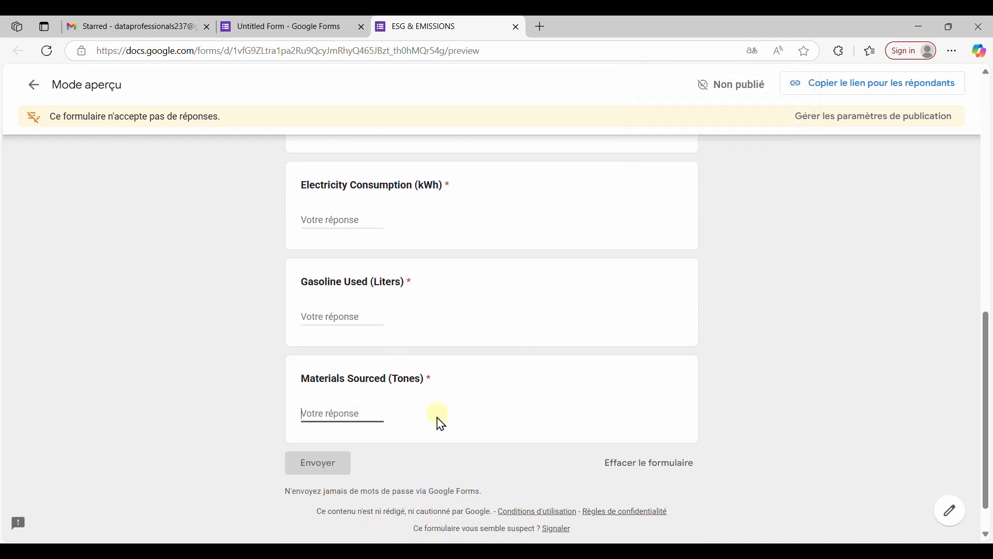
pyautogui.write('2')
pyautogui.click(337, 413)
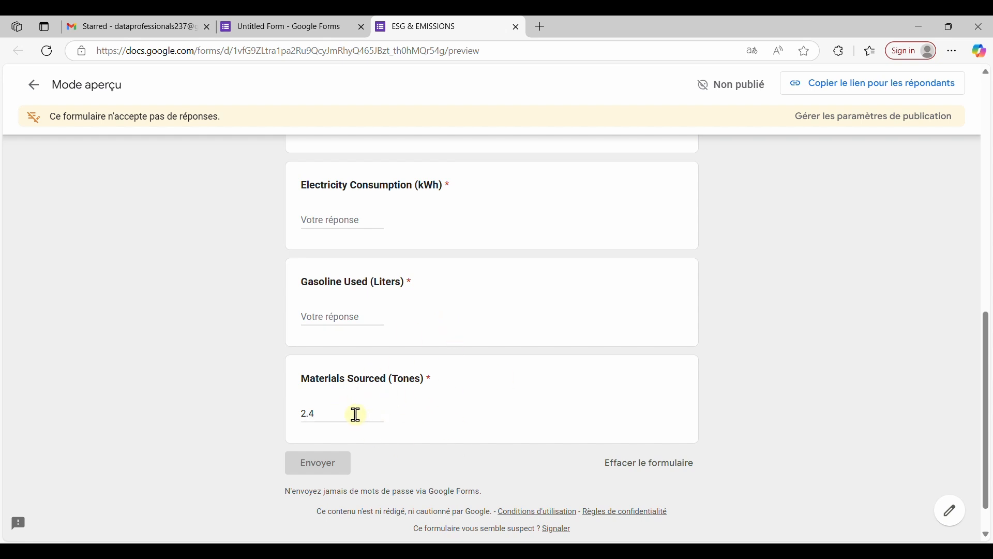
# Step: Replace the Materials Sourced test answer with the letters "fddd" to check the validation
pyautogui.press('BackSpace')
pyautogui.press('BackSpace')
pyautogui.press('BackSpace')
pyautogui.write('fddd')
pyautogui.click(498, 325)
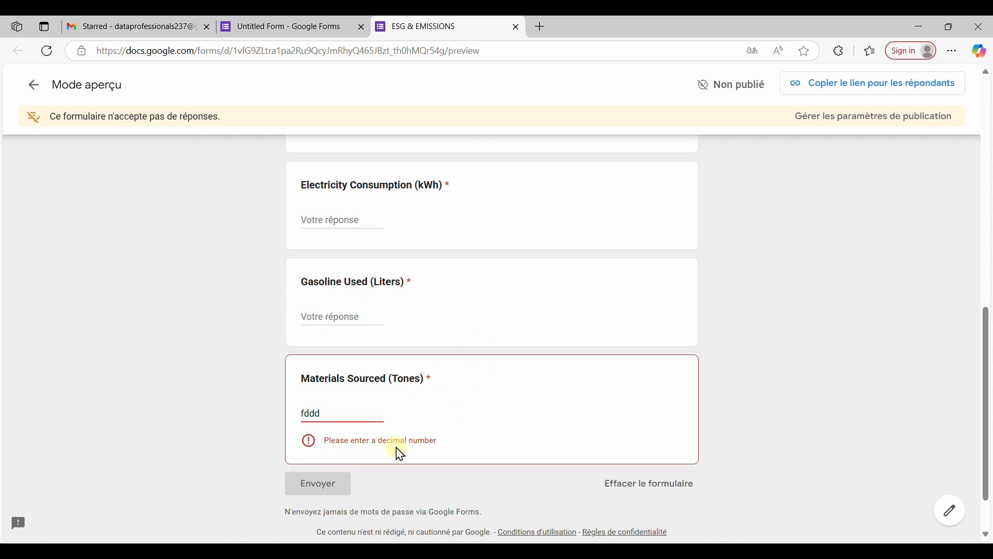
# Step: Clear the Materials Sourced test answer and test the Gasoline Used question with 3.5
pyautogui.click(334, 411)
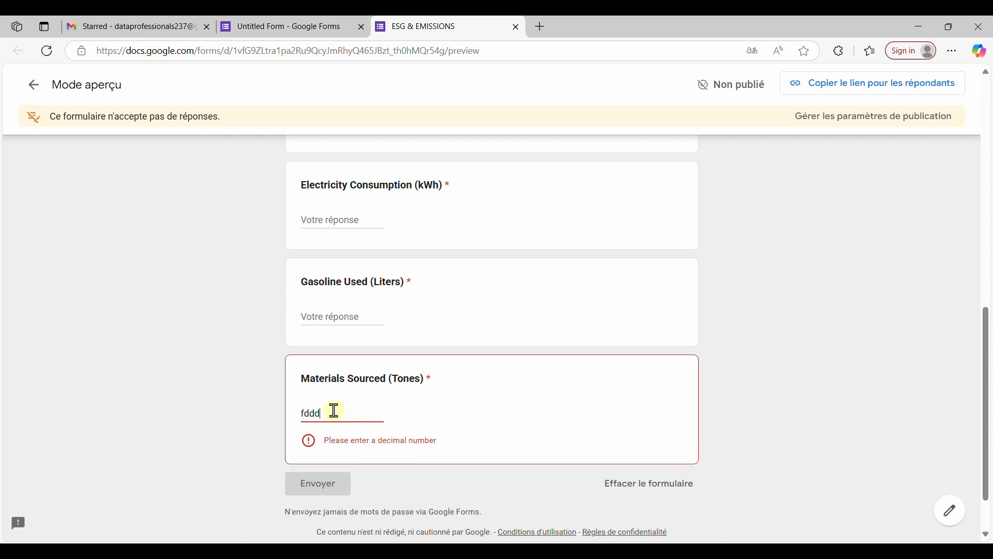
pyautogui.press('BackSpace')
pyautogui.press('BackSpace')
pyautogui.press('BackSpace')
pyautogui.click(479, 325)
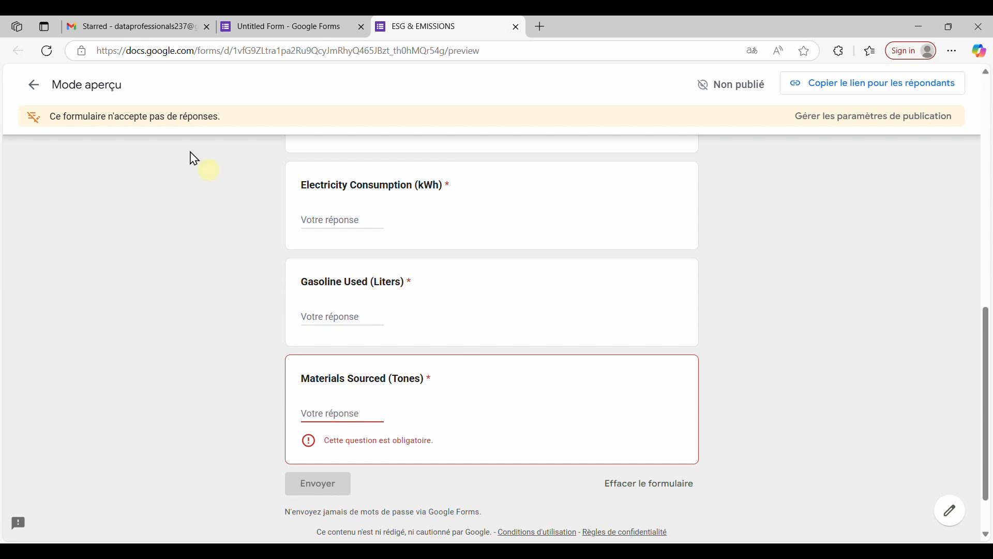
pyautogui.click(324, 315)
pyautogui.write('3.5')
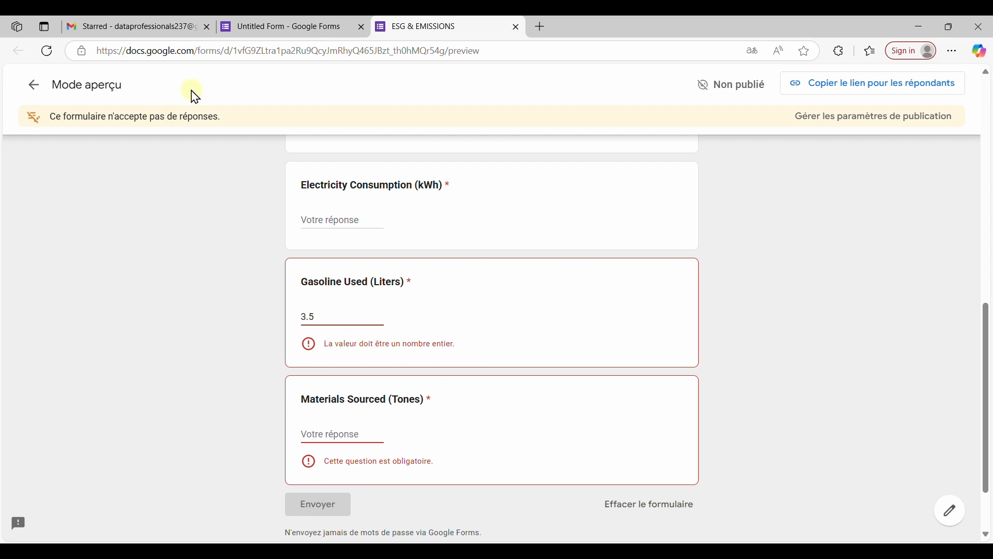
# Step: Return to the form editor and add a question below Materials Sourced titled "Transportation Mode", correcting the misspelled first word
pyautogui.click(270, 25)
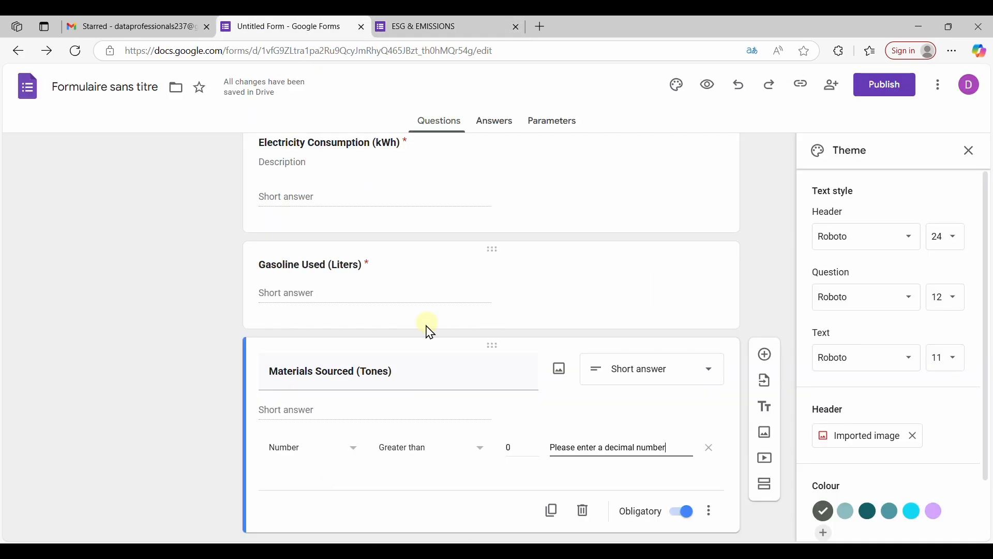
pyautogui.scroll(-1, 603, 441)
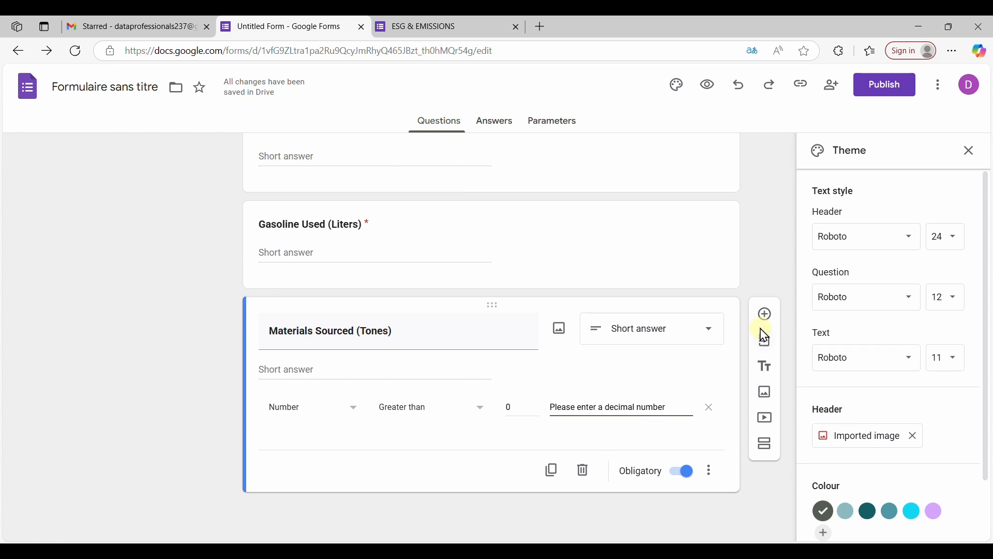
pyautogui.click(765, 316)
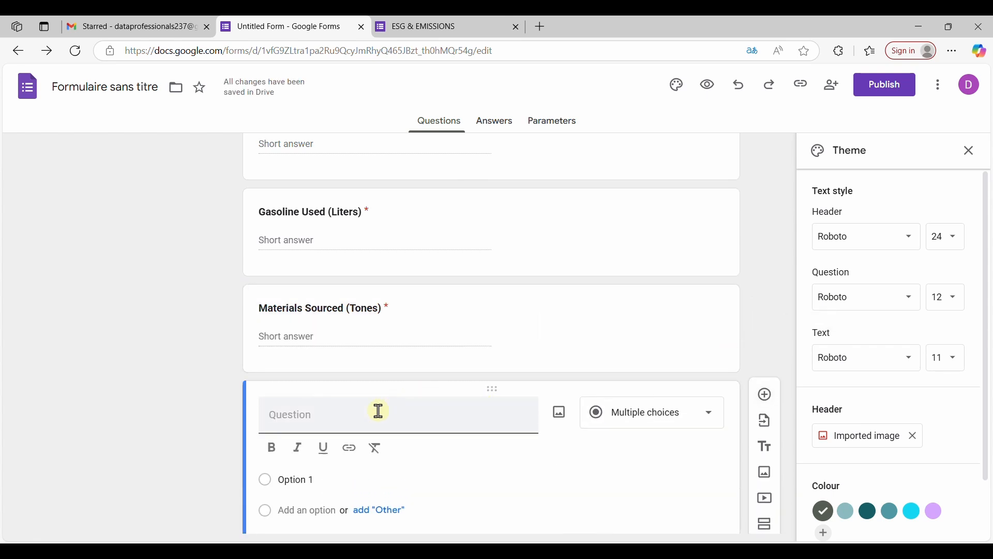
pyautogui.write('Transporta')
pyautogui.press('BackSpace')
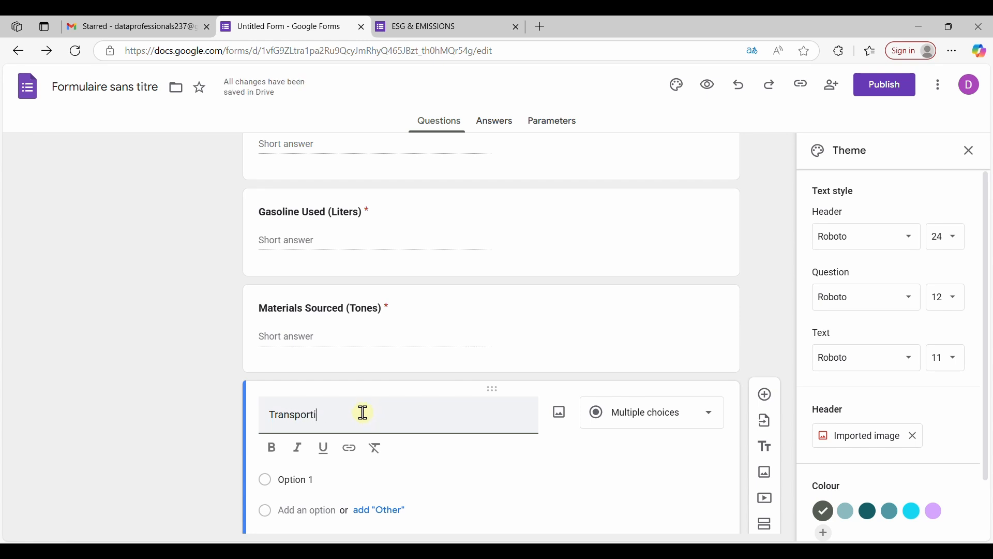
pyautogui.write('ion')
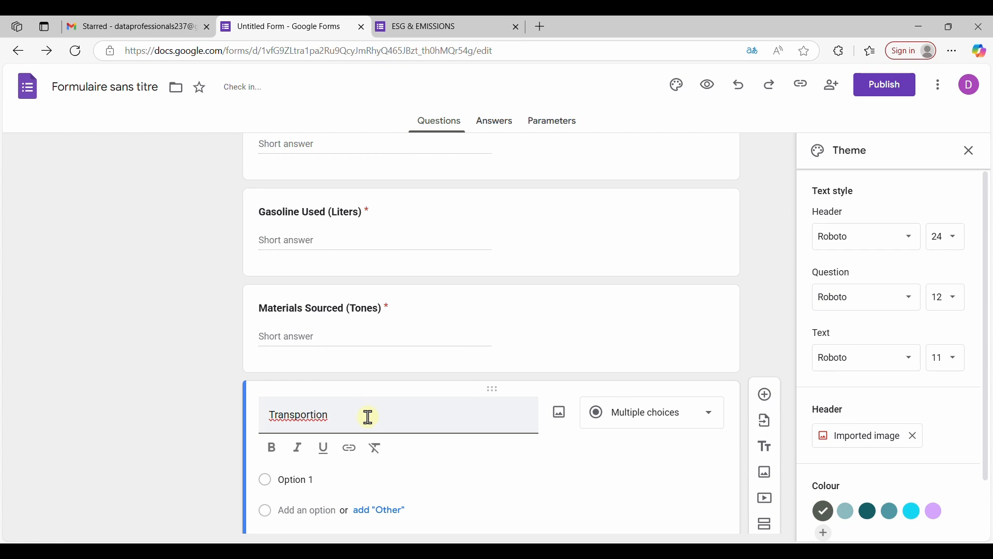
pyautogui.hotkey('ctrl', 'z')
pyautogui.press('BackSpace')
pyautogui.press('BackSpace')
pyautogui.press('BackSpace')
pyautogui.press('BackSpace')
pyautogui.press('BackSpace')
pyautogui.press('BackSpace')
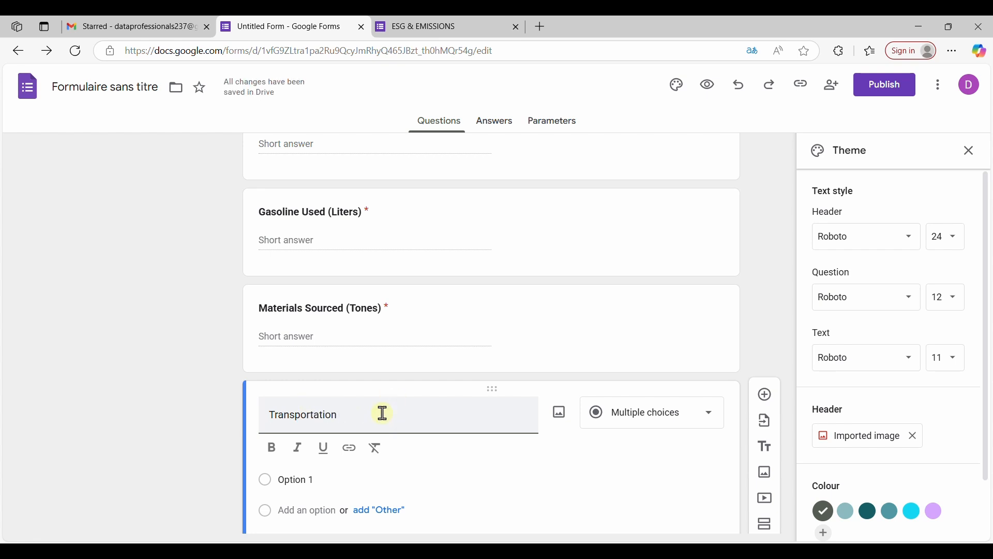
pyautogui.write('Mode')
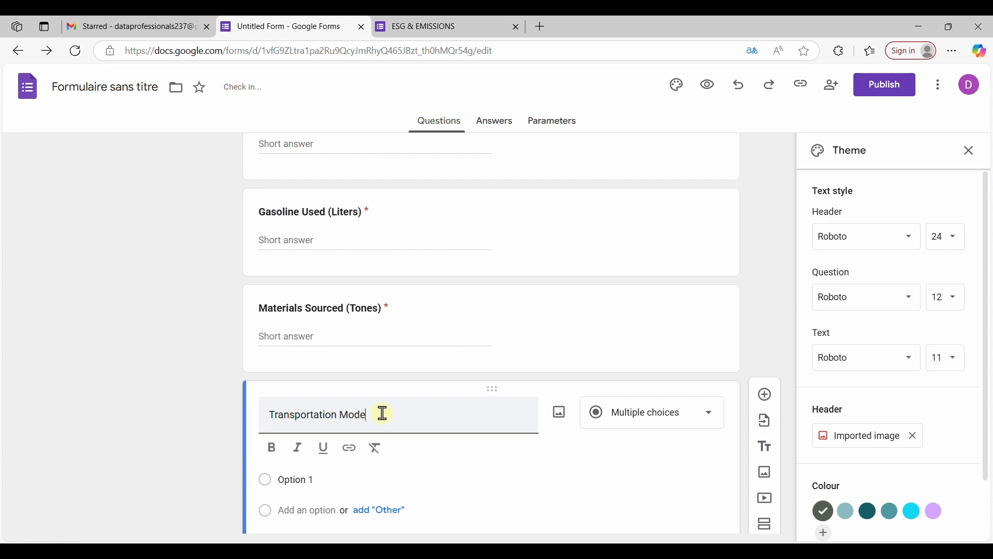
# Step: Select the whole "Transportation Mode" question title for formatting
pyautogui.moveTo(383, 413); pyautogui.dragTo(239, 414)
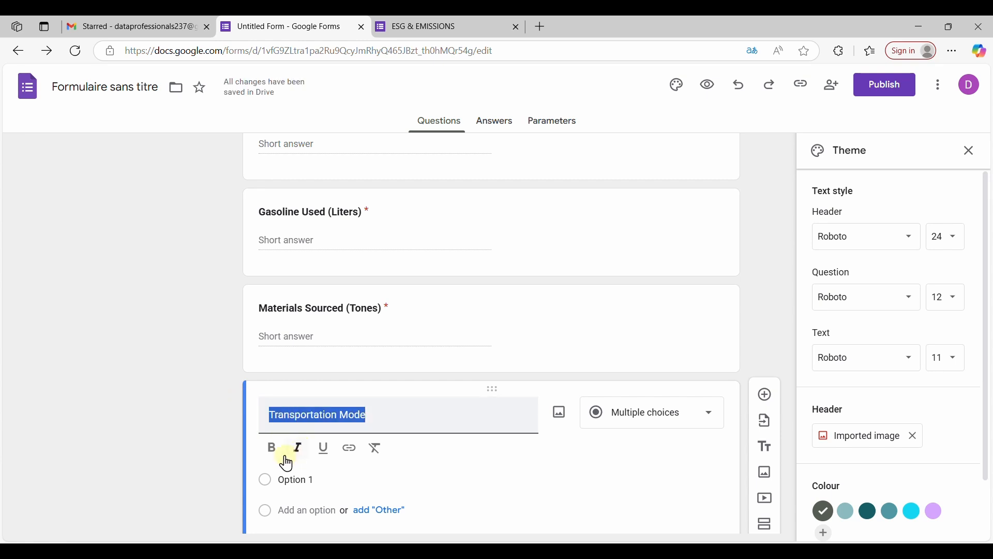
pyautogui.click(398, 414)
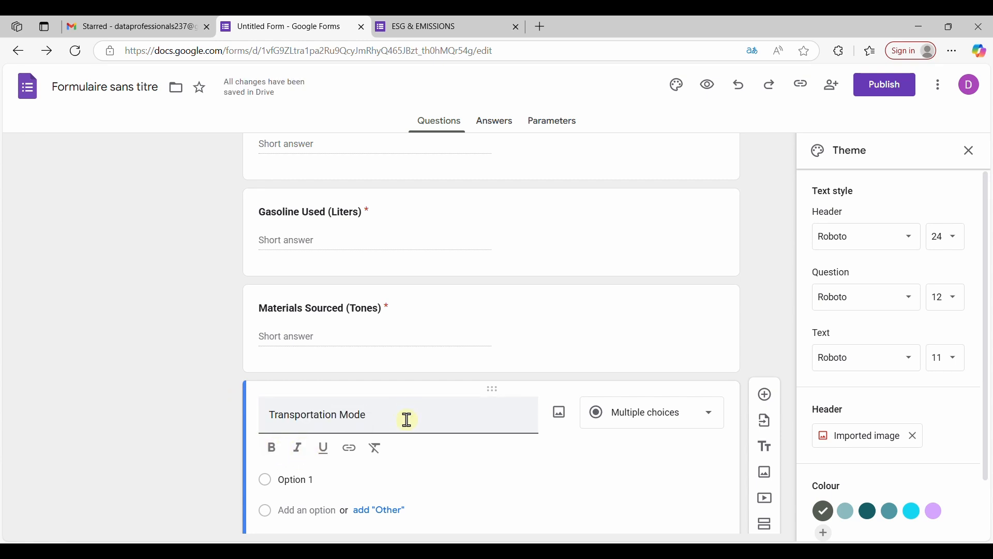
pyautogui.moveTo(392, 421); pyautogui.dragTo(259, 408)
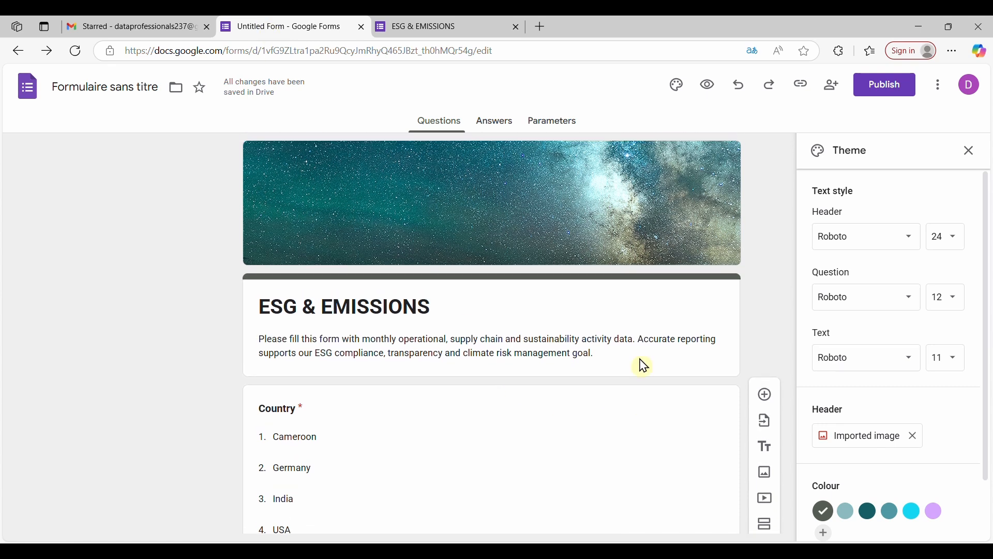
# Step: View the form's Parameters page and return to its questions
pyautogui.click(556, 130)
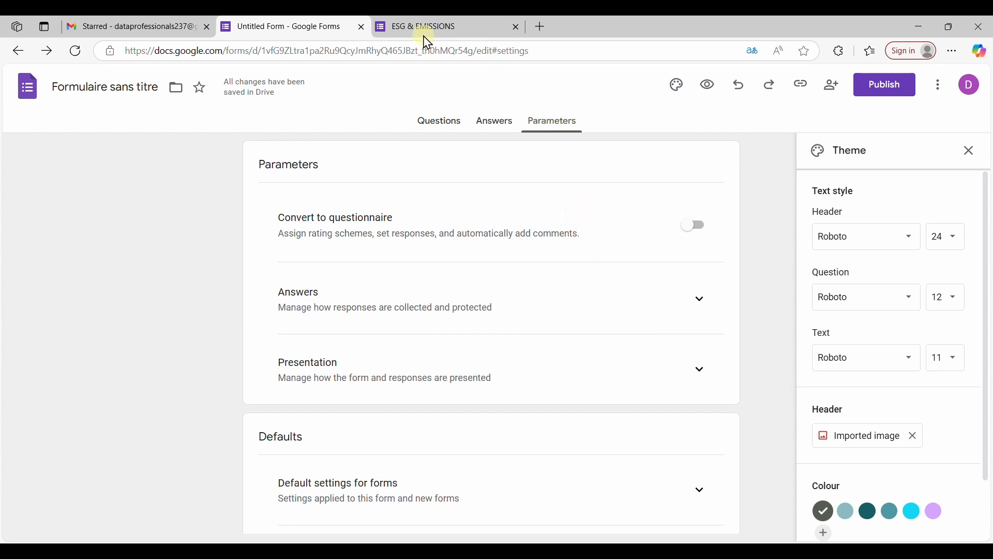
pyautogui.click(440, 121)
# Step: Switch to the Integrated_ESG_Data_2020_2025 workbook in Excel and select "tCO2e" in the Carbon_Offsets_Purchased_tCO2e column header
pyautogui.moveTo(668, 542)
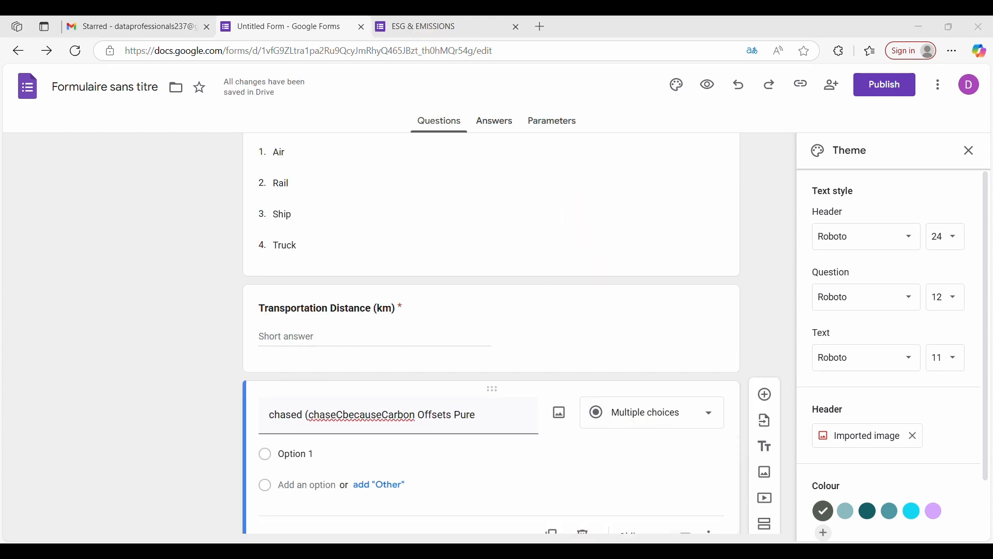
pyautogui.click(671, 471)
pyautogui.click(808, 195)
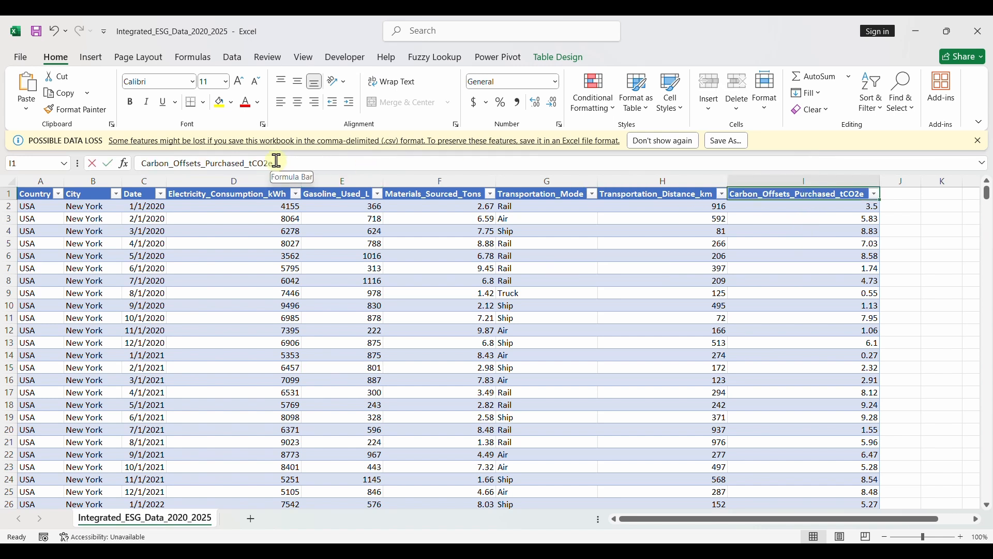
pyautogui.moveTo(276, 162); pyautogui.dragTo(255, 164)
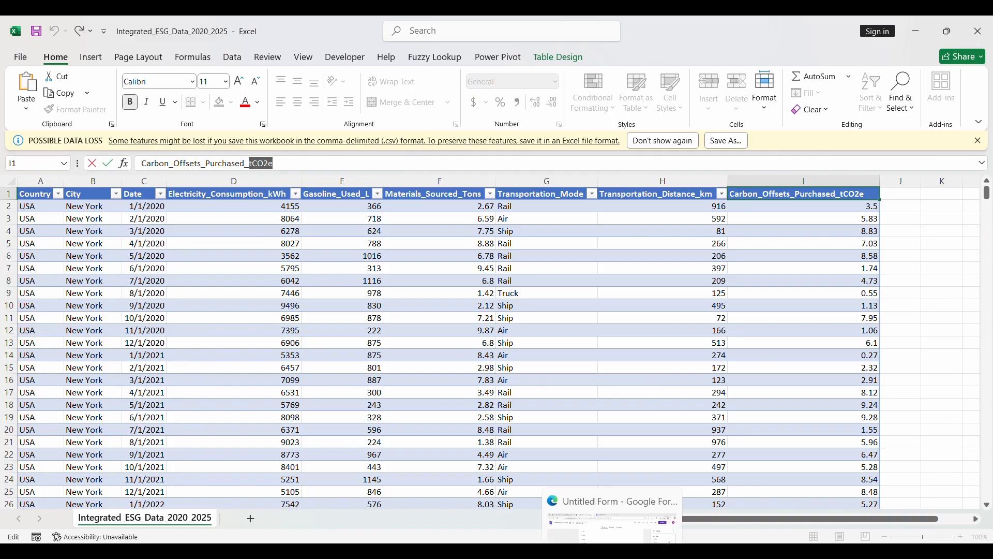
# Step: Switch back to Google Forms and insert "tCO2e)" after the opening parenthesis in the carbon offsets question title
pyautogui.click(656, 538)
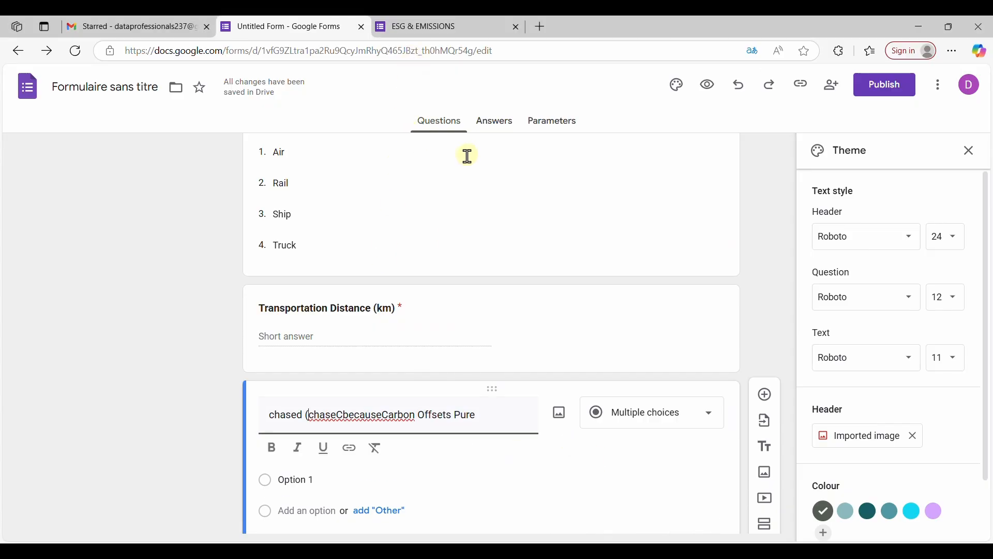
pyautogui.click(309, 416)
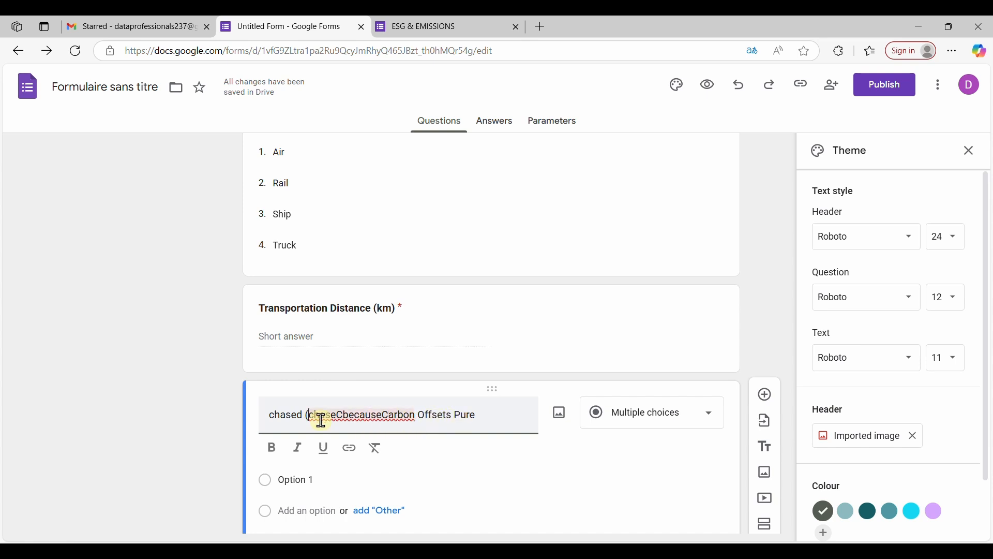
pyautogui.write('tCO2e)')
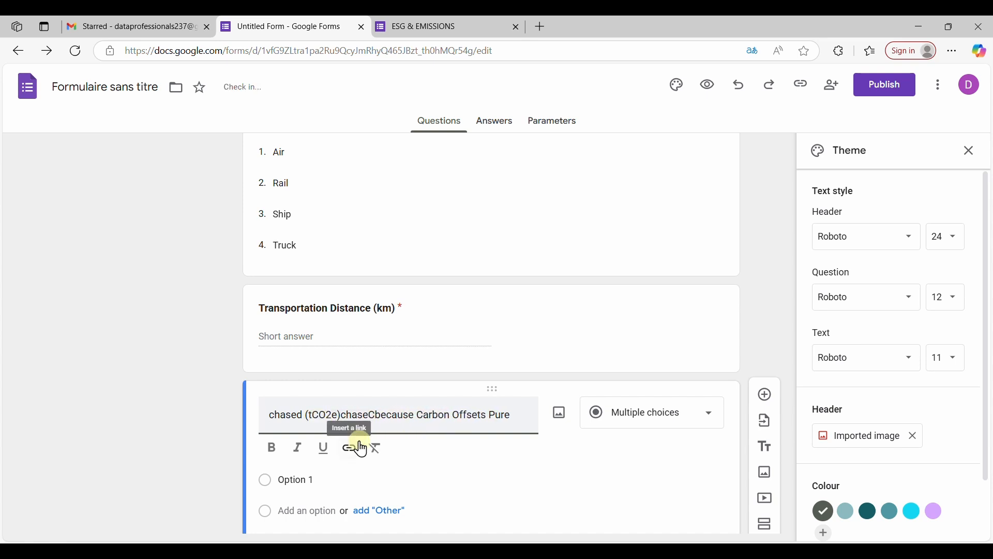
# Step: Delete the stray text "chaseCbecause" after "(tCO2e)" in the carbon offsets question title
pyautogui.click(348, 418)
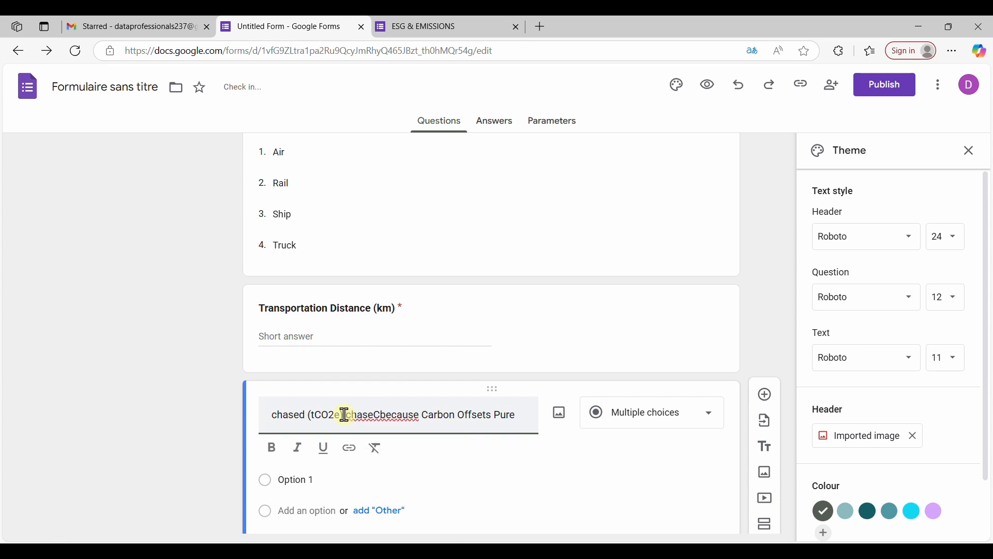
pyautogui.click(420, 417)
pyautogui.press('BackSpace')
pyautogui.press('BackSpace')
pyautogui.press('BackSpace')
pyautogui.press('BackSpace')
pyautogui.press('BackSpace')
pyautogui.press('BackSpace')
pyautogui.press('BackSpace')
pyautogui.press('BackSpace')
pyautogui.press('BackSpace')
pyautogui.press('BackSpace')
pyautogui.press('BackSpace')
pyautogui.press('BackSpace')
pyautogui.press('BackSpace')
pyautogui.press('BackSpace')
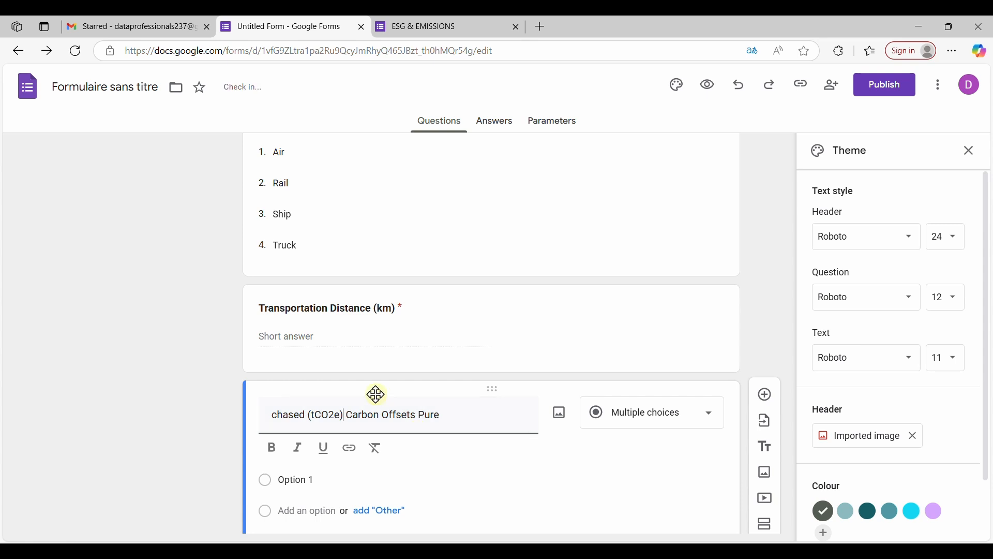
# Step: Remove "chased (tCO2e)" from the carbon offsets question title and rearrange the remaining words to read "Pure Carbon Offsets"
pyautogui.moveTo(345, 415); pyautogui.dragTo(271, 417)
pyautogui.press('BackSpace')
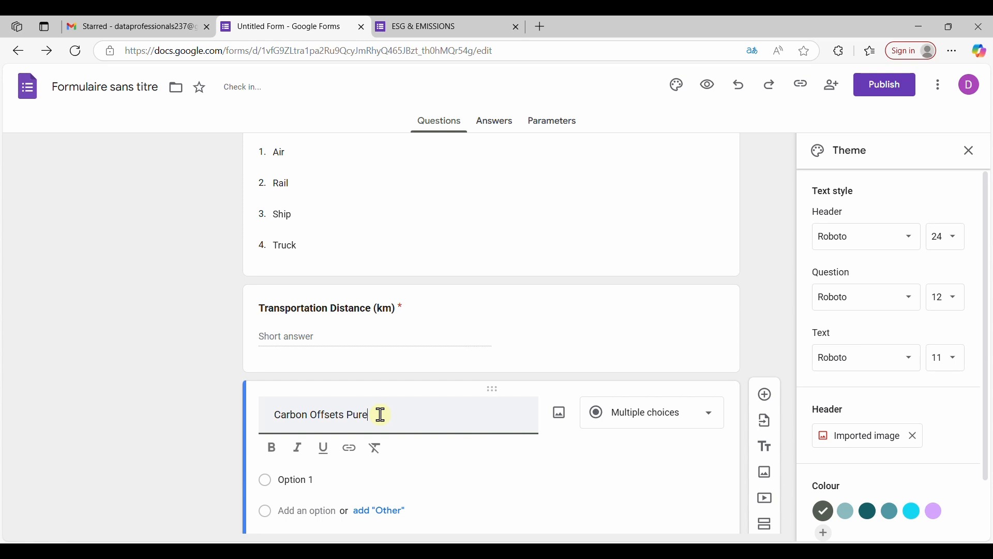
pyautogui.hotkey('ctrl', 'a')
pyautogui.write('Pure Carbon Offsets')
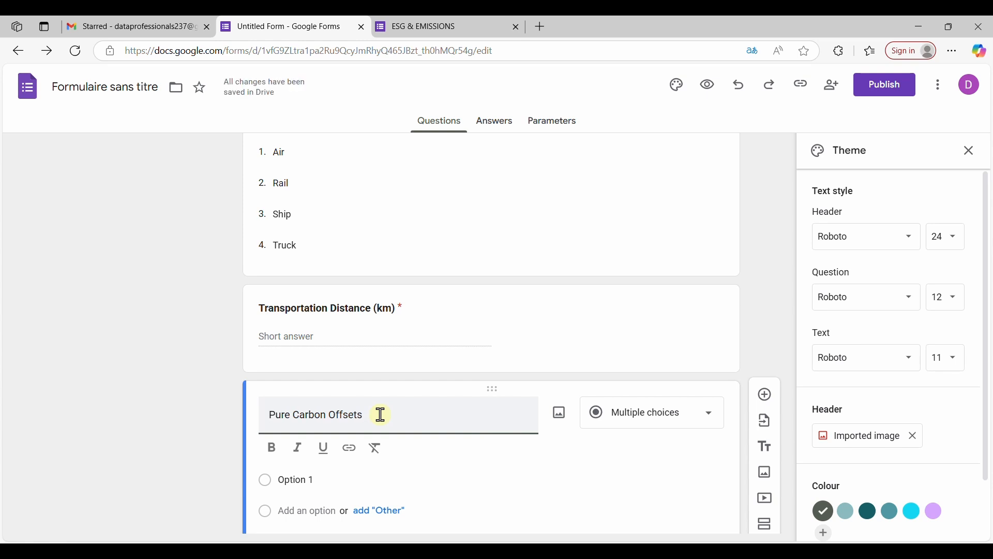
# Step: Insert "chased (tCO2e)" after "Pure" in the question title and close the gap to form "Purechased (tCO2e)"
pyautogui.click(290, 415)
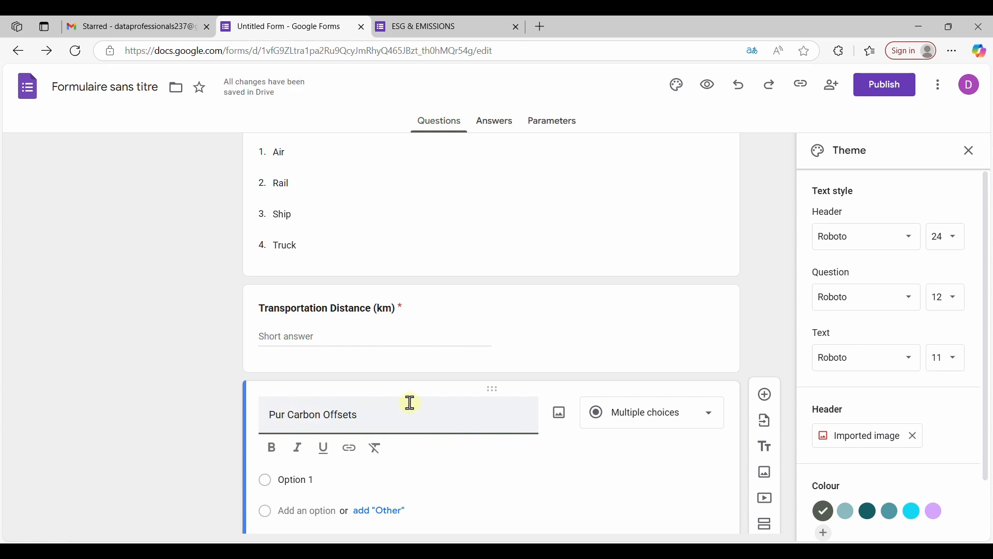
pyautogui.write('chased (tCO2e)')
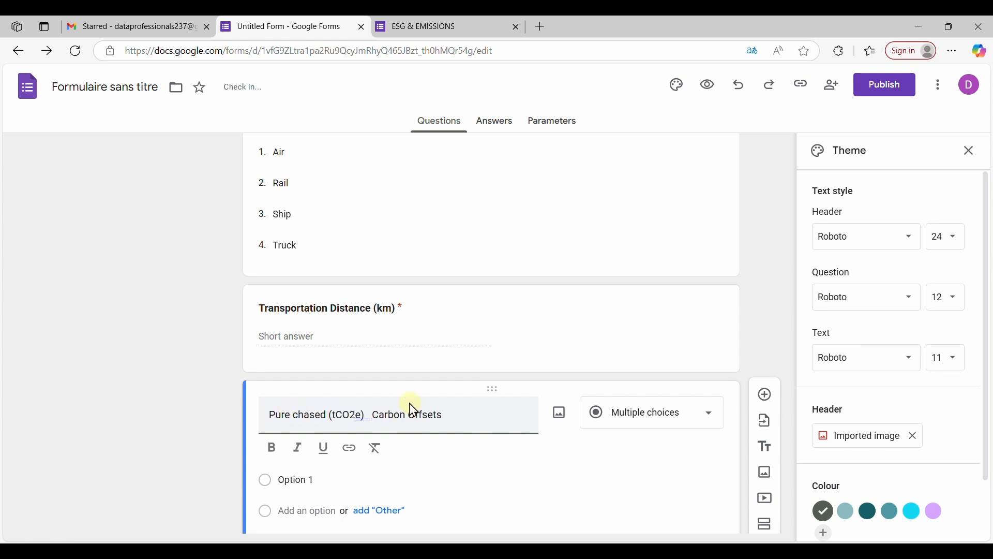
pyautogui.click(295, 417)
pyautogui.press('BackSpace')
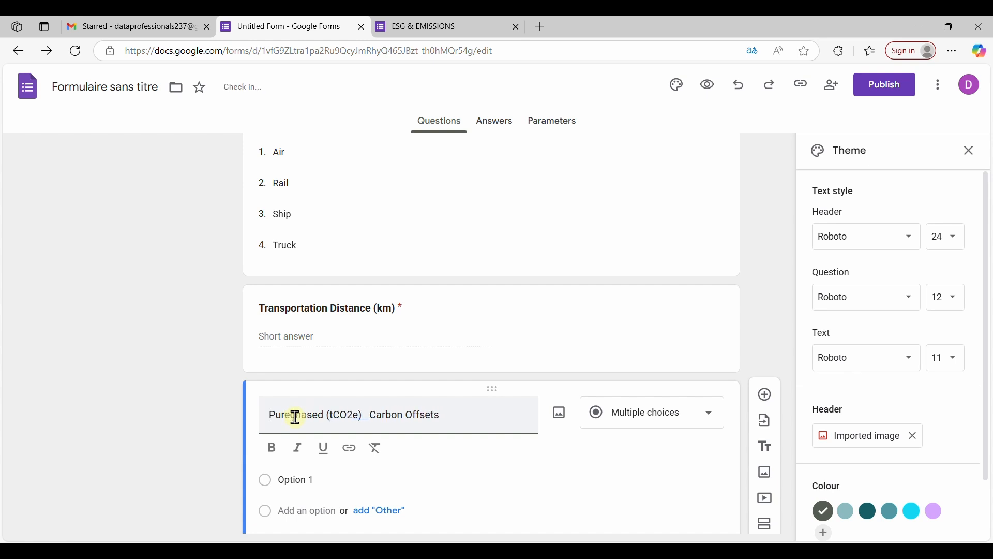
# Step: Move "Purechased (tCO2e)" behind "Carbon Offsets" in the question title
pyautogui.moveTo(330, 417); pyautogui.dragTo(273, 429)
pyautogui.press('BackSpace')
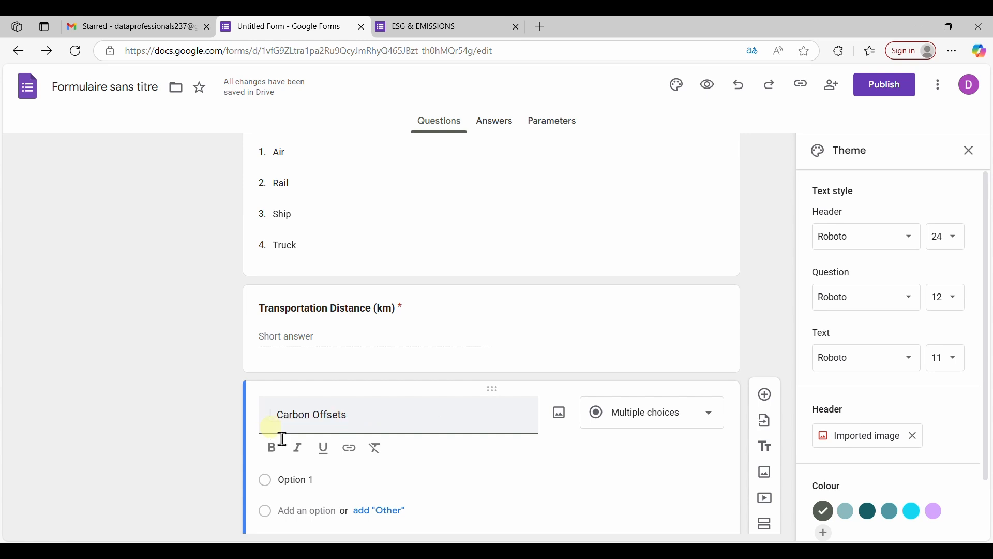
pyautogui.write('Purchased (tCO2e)')
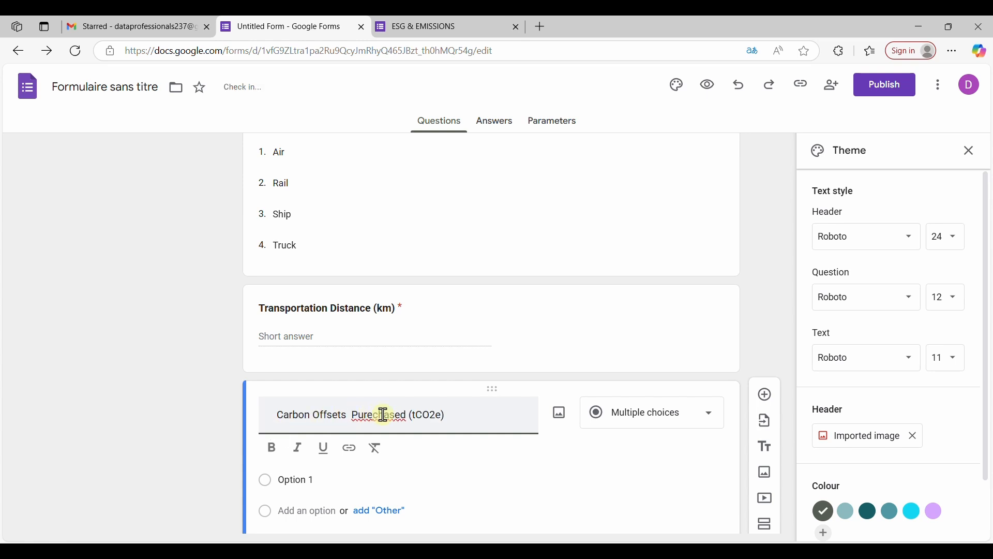
# Step: Try to correct the misspelled word "Purechased" in the carbon offsets question title
pyautogui.click(375, 414)
pyautogui.click(374, 414)
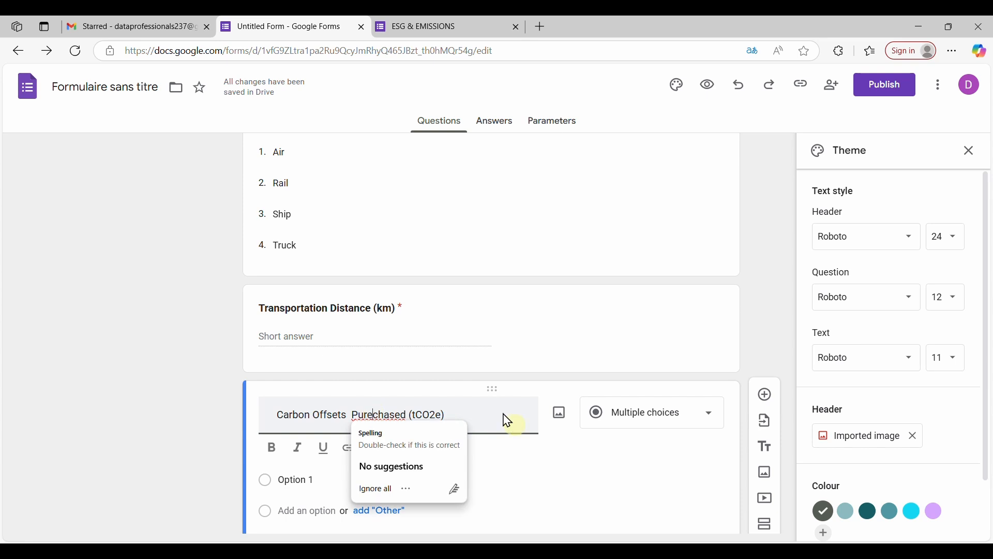
pyautogui.click(373, 417)
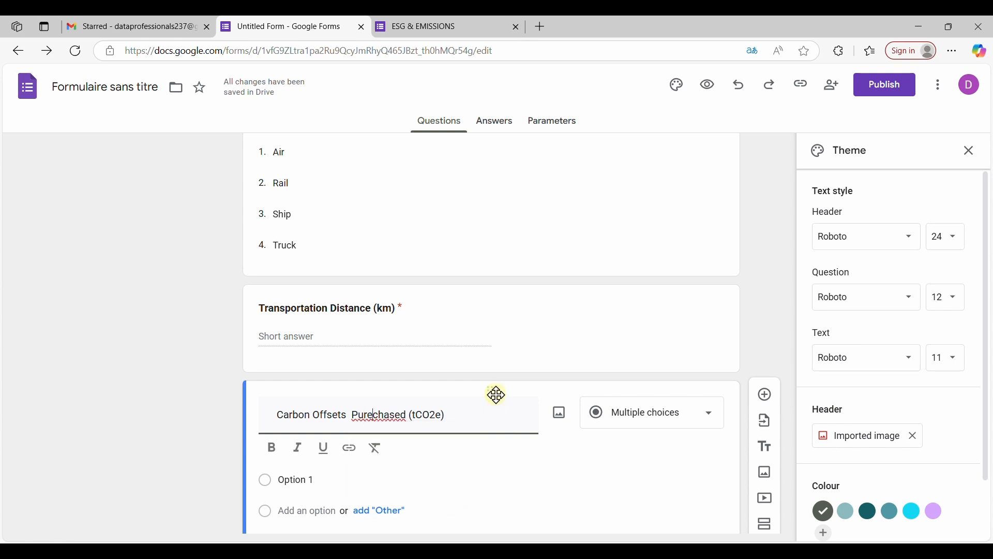
pyautogui.write('f')
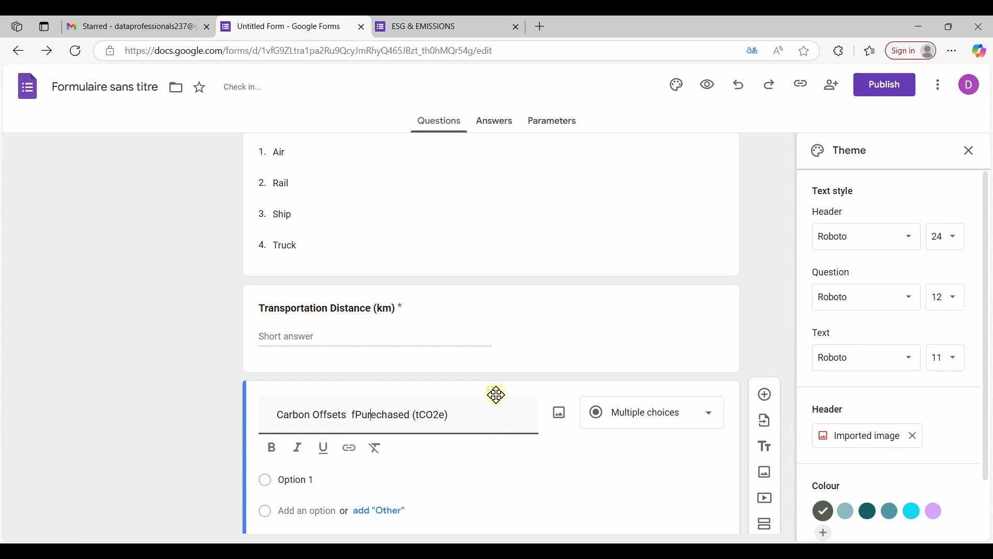
pyautogui.write('f')
pyautogui.press('BackSpace')
pyautogui.press('BackSpace')
pyautogui.write('Ff')
pyautogui.press('Delete')
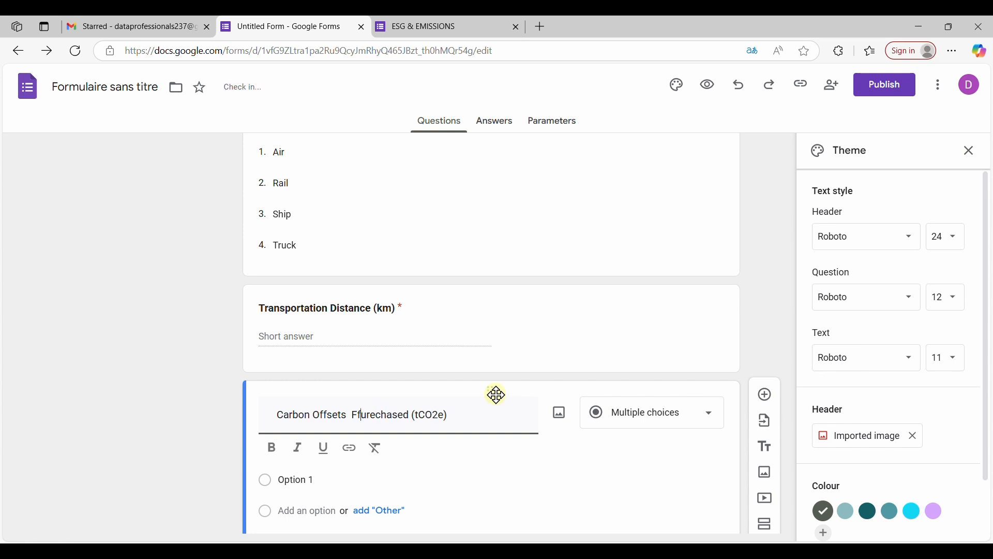
pyautogui.press('Delete')
pyautogui.write('U')
pyautogui.press('Left')
pyautogui.write('p')
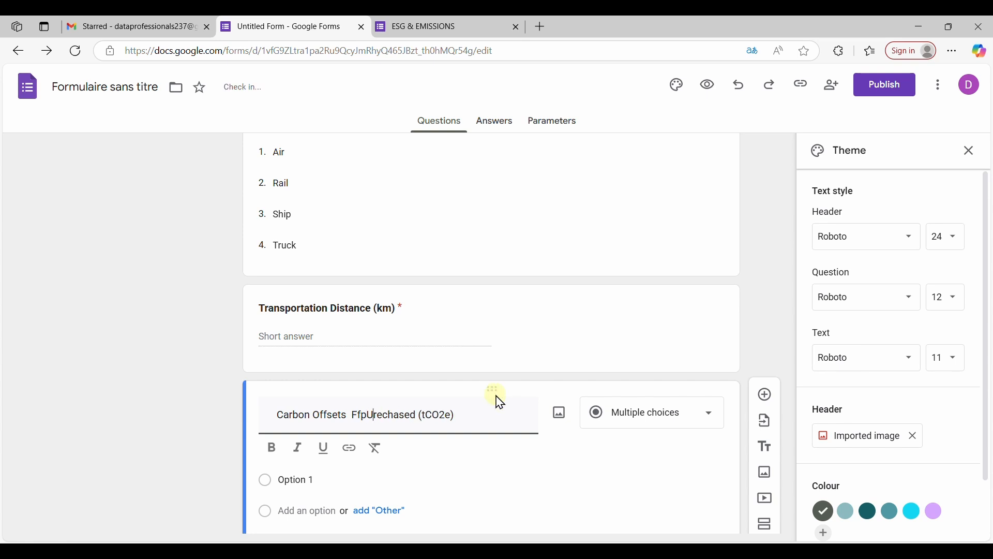
# Step: Switch to the ESG & EMISSIONS form preview and fill in 67.9 for Materials Sourced (Tons) and Air for Transportation Mode
pyautogui.hotkey('ctrl', 'Tab')
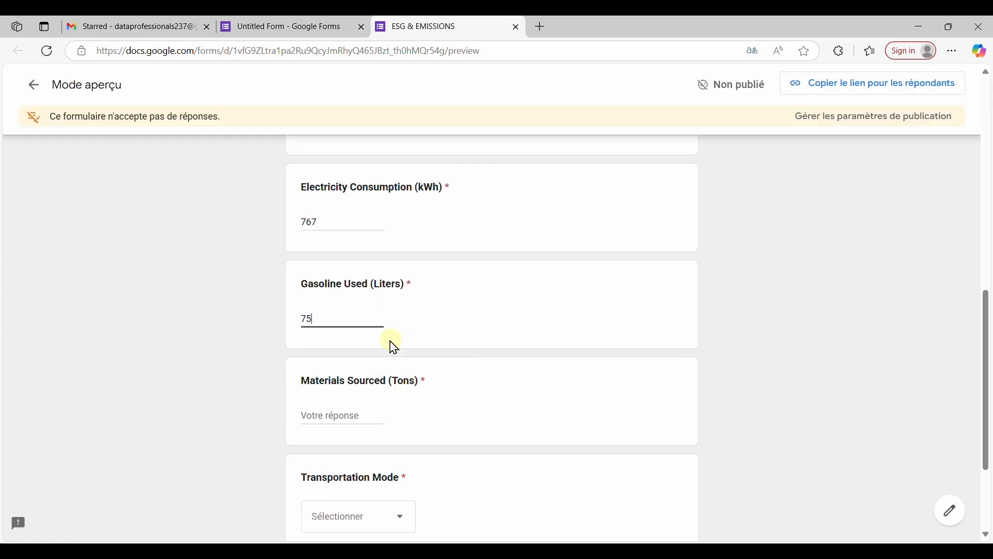
pyautogui.click(339, 422)
pyautogui.write('67.9')
pyautogui.scroll(-3, 366, 441)
pyautogui.click(397, 421)
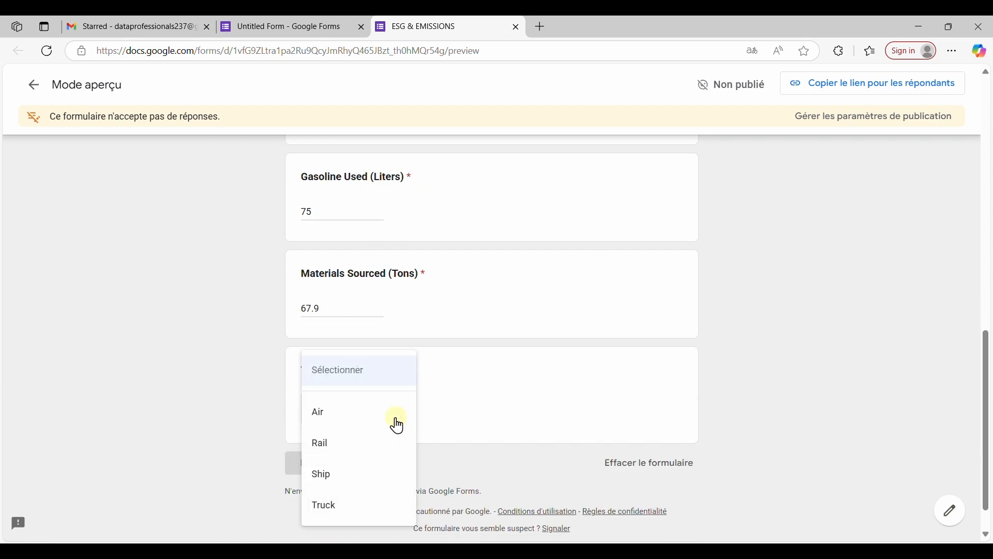
pyautogui.click(365, 441)
pyautogui.click(401, 412)
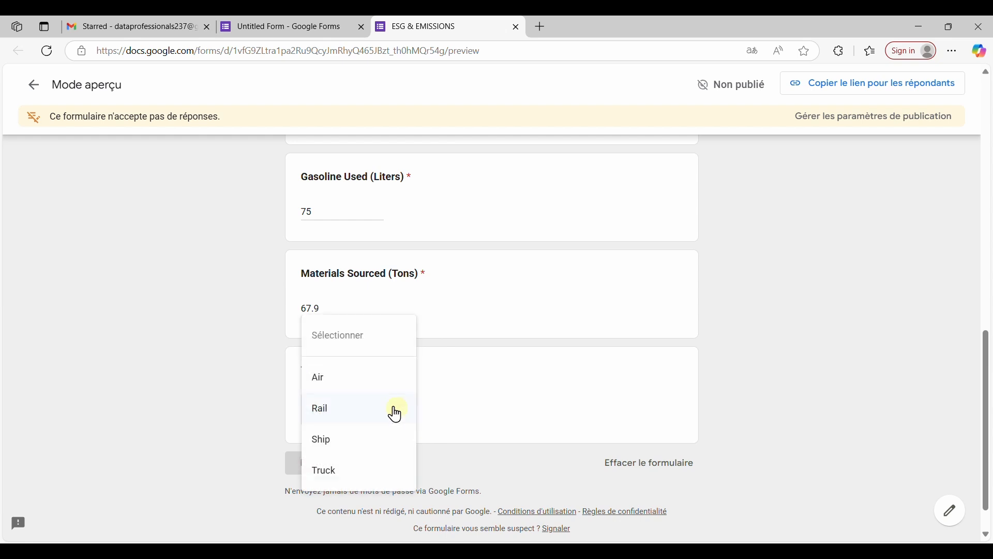
pyautogui.click(357, 383)
# Step: Review the preview up to its header, return to the form editor and open the form's Parameters page
pyautogui.scroll(1, 460, 413)
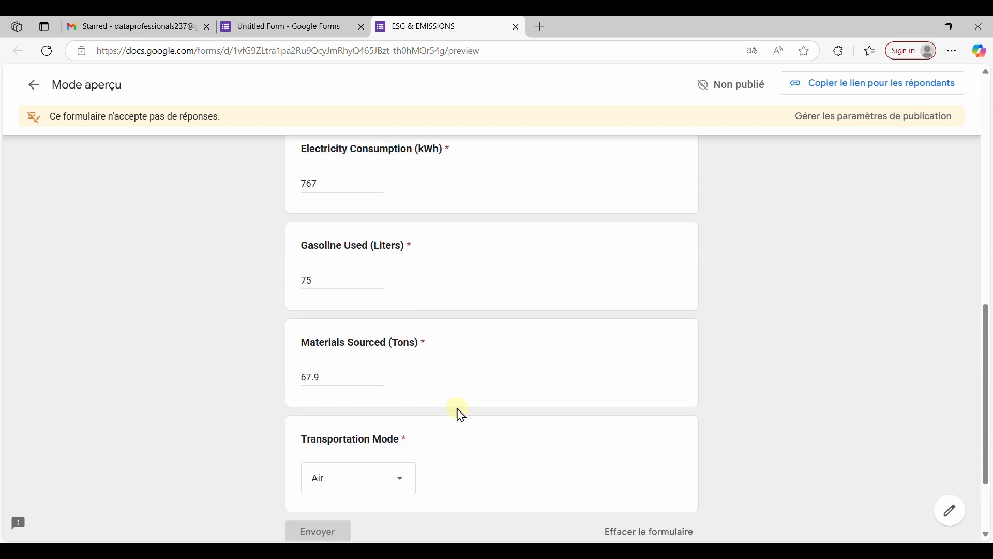
pyautogui.scroll(10, 458, 411)
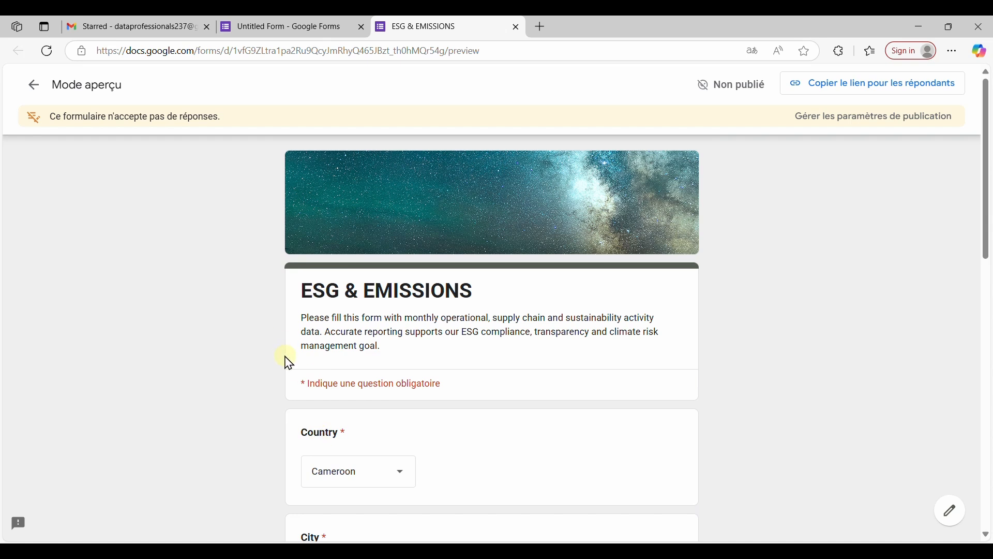
pyautogui.click(272, 27)
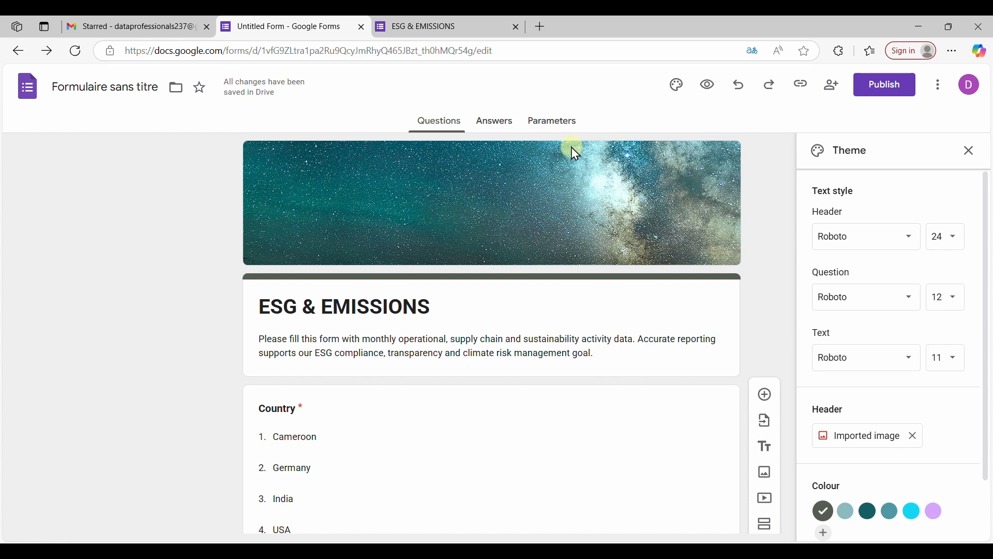
pyautogui.click(557, 131)
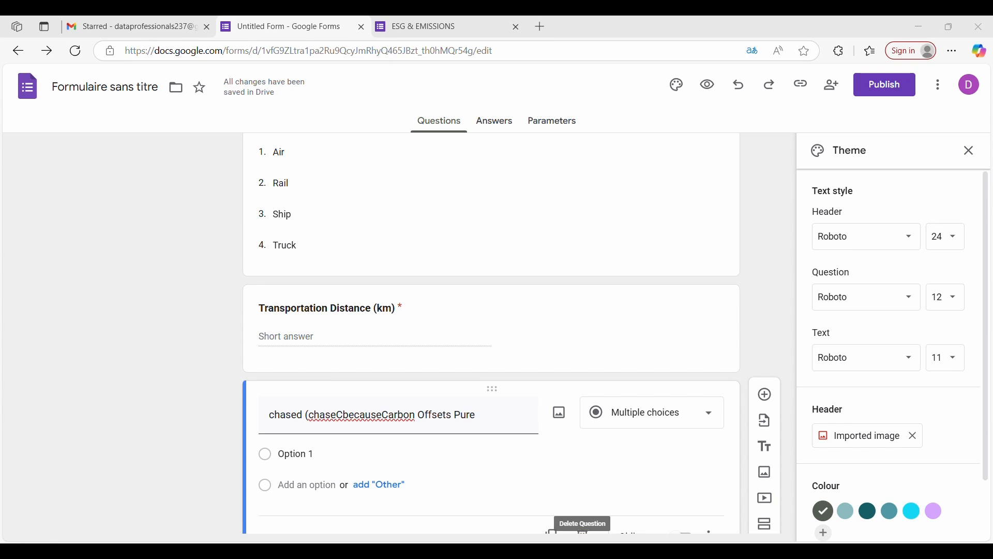
# Step: Copy "tCO2e" from the Carbon_Offsets_Purchased_tCO2e header in the Excel workbook and return to the carbon offsets question title in Google Forms
pyautogui.click(669, 548)
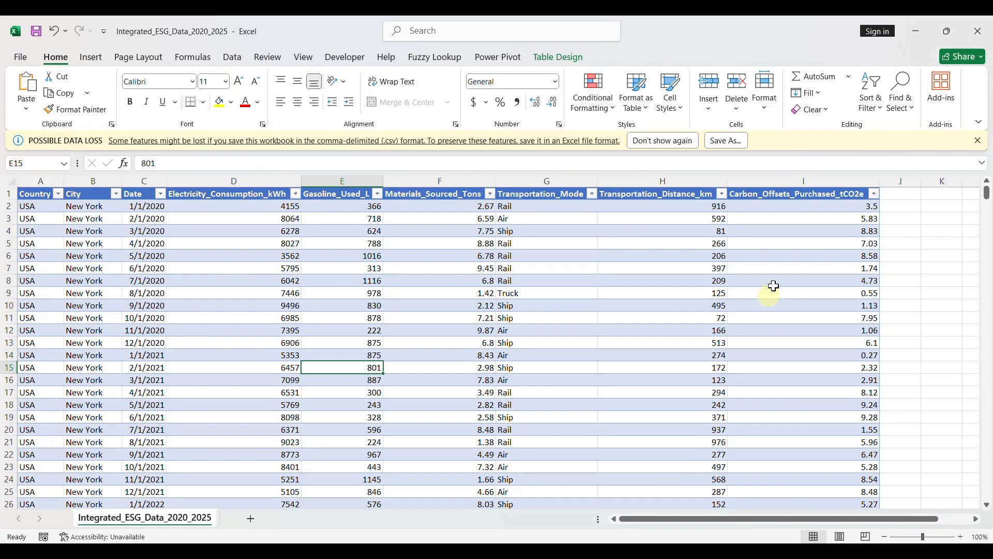
pyautogui.click(808, 194)
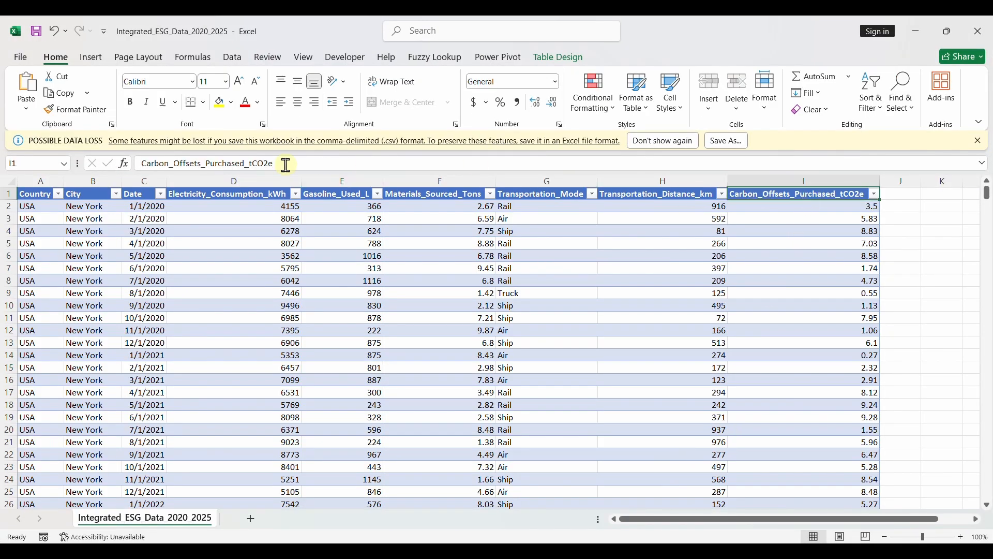
pyautogui.moveTo(276, 161); pyautogui.dragTo(249, 165)
pyautogui.hotkey('ctrl', 'c')
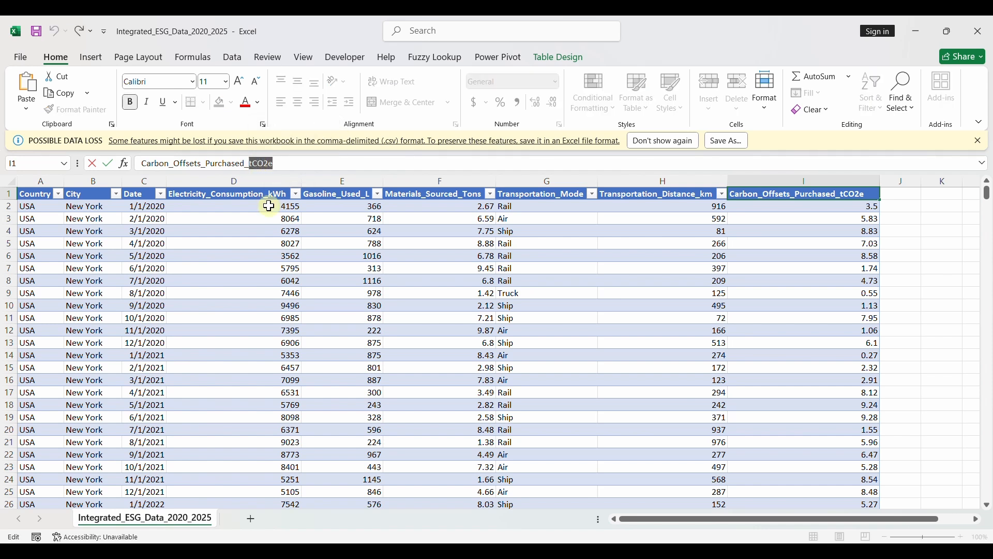
pyautogui.moveTo(570, 494)
pyautogui.click(599, 466)
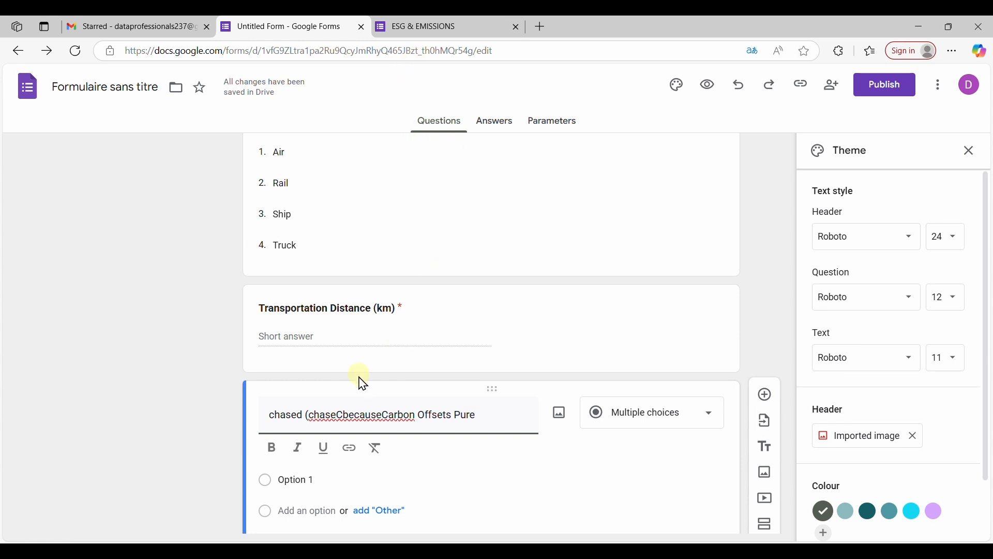
pyautogui.moveTo(305, 414); pyautogui.dragTo(410, 414)
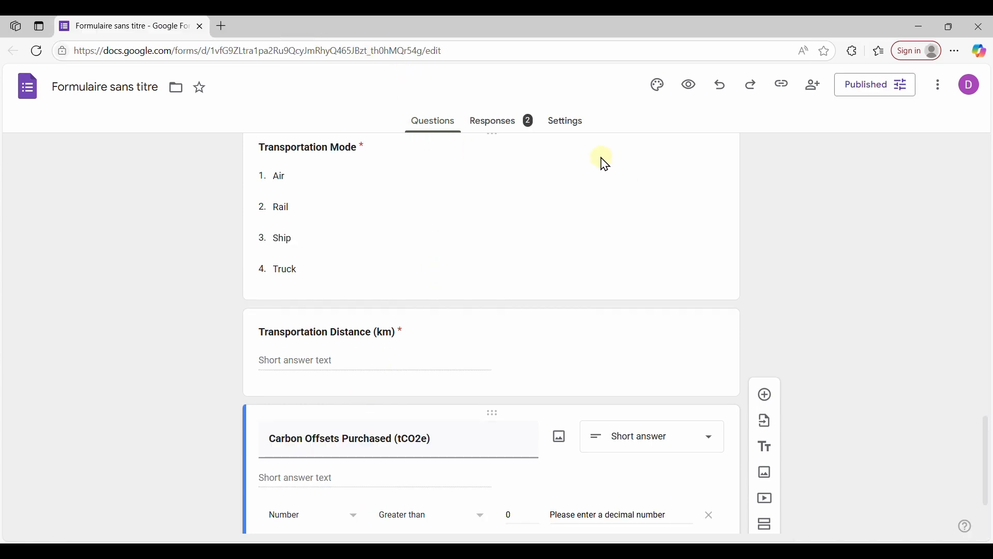
# Step: Show the form's response settings and set Collect email addresses to "Do not collect"
pyautogui.click(569, 130)
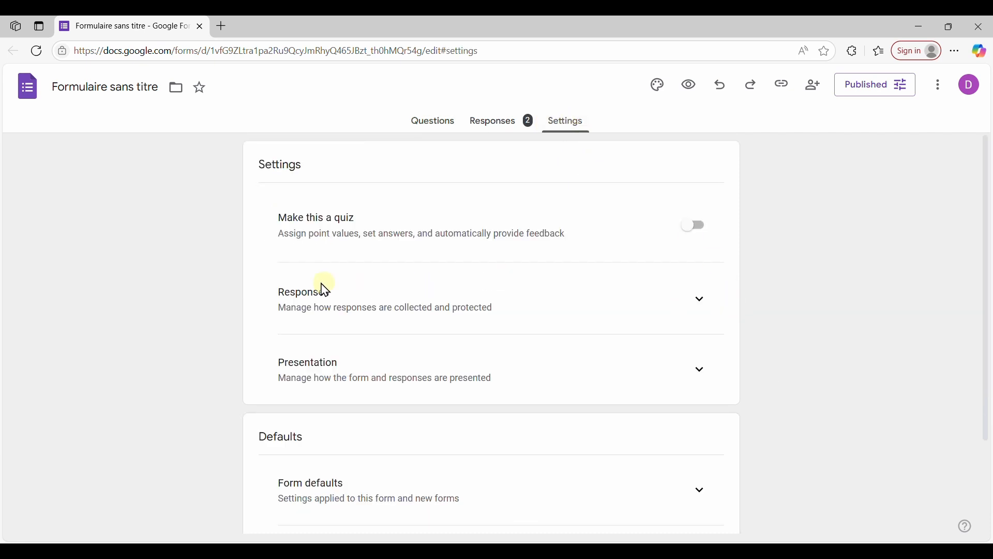
pyautogui.click(703, 305)
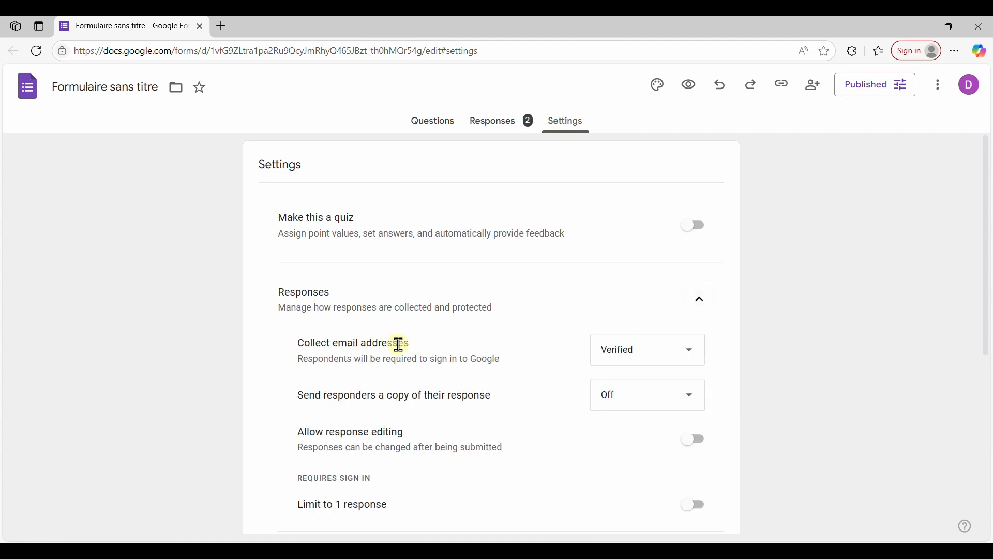
pyautogui.click(693, 357)
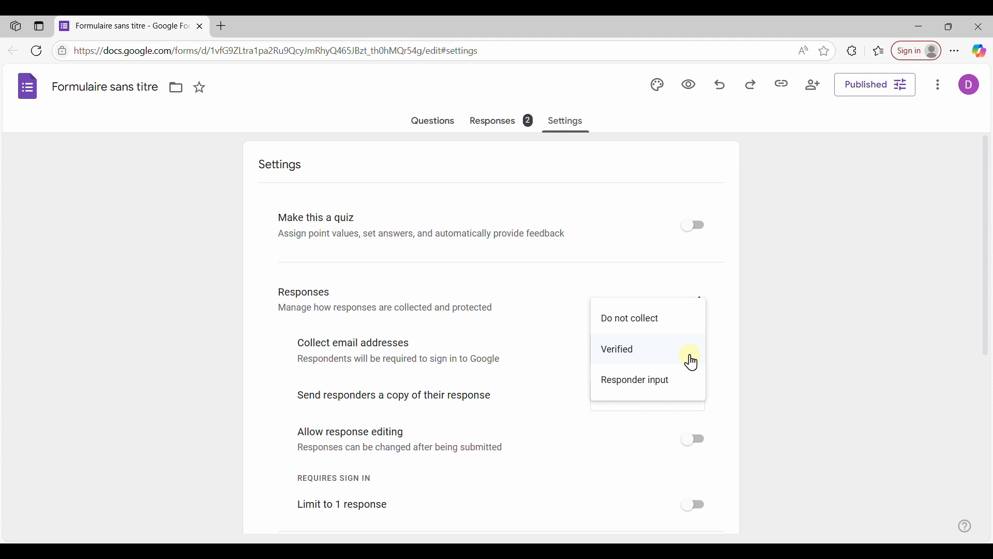
pyautogui.click(652, 321)
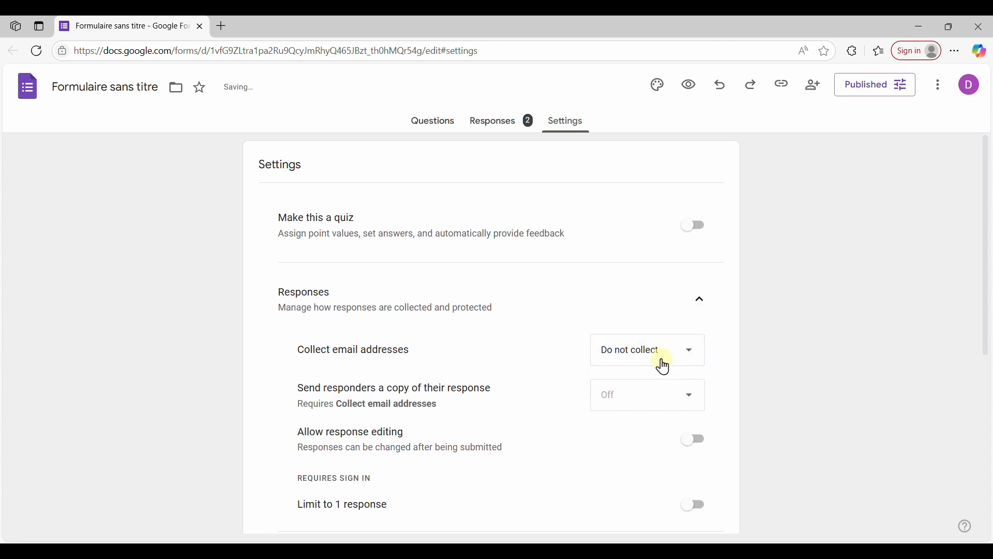
# Step: Try the Verified and Responder input options for Collect email addresses, and leave the setting on Verified
pyautogui.click(690, 357)
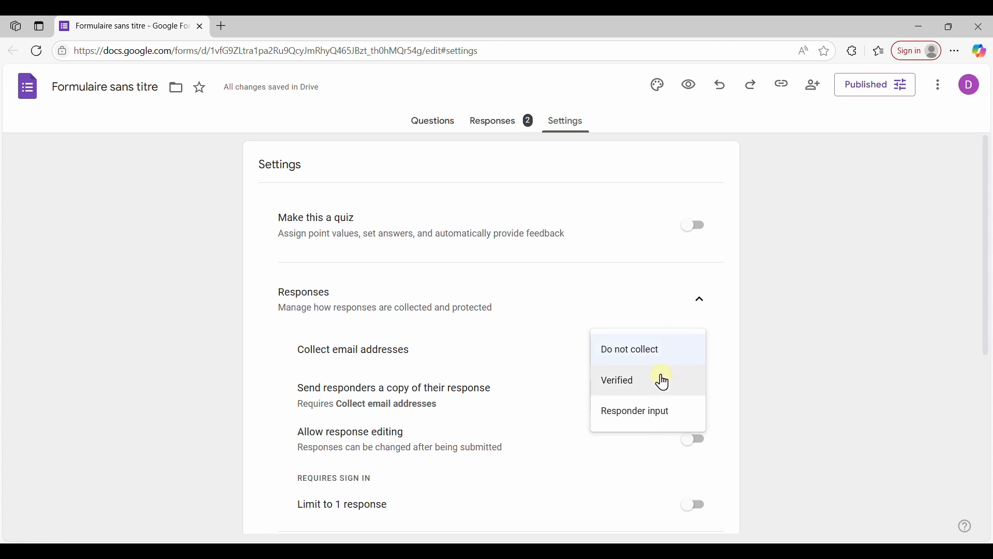
pyautogui.click(637, 393)
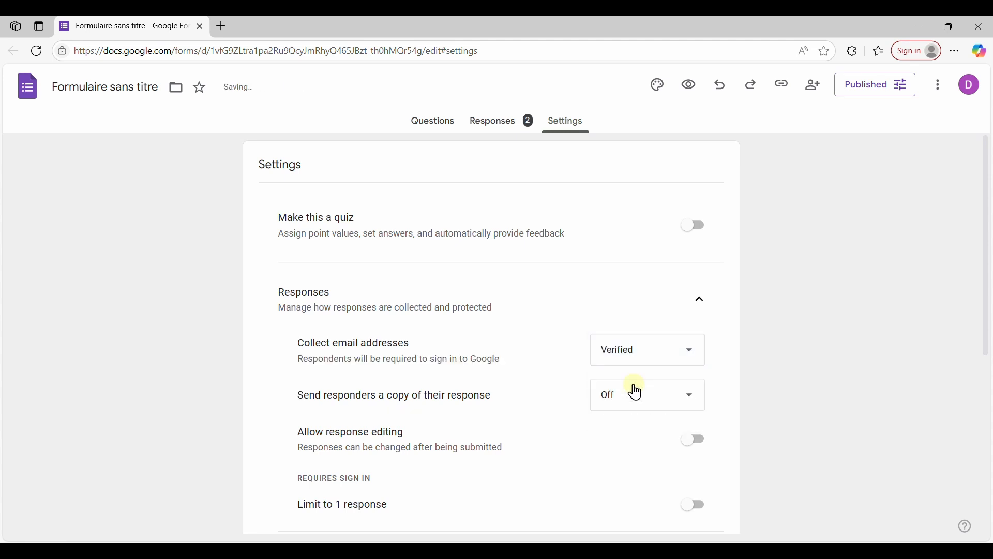
pyautogui.click(688, 364)
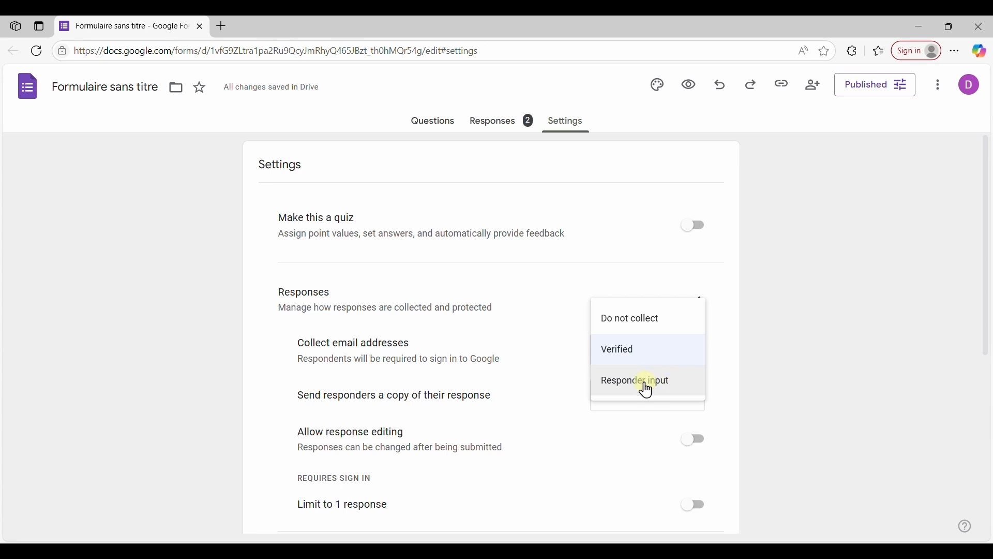
pyautogui.click(644, 388)
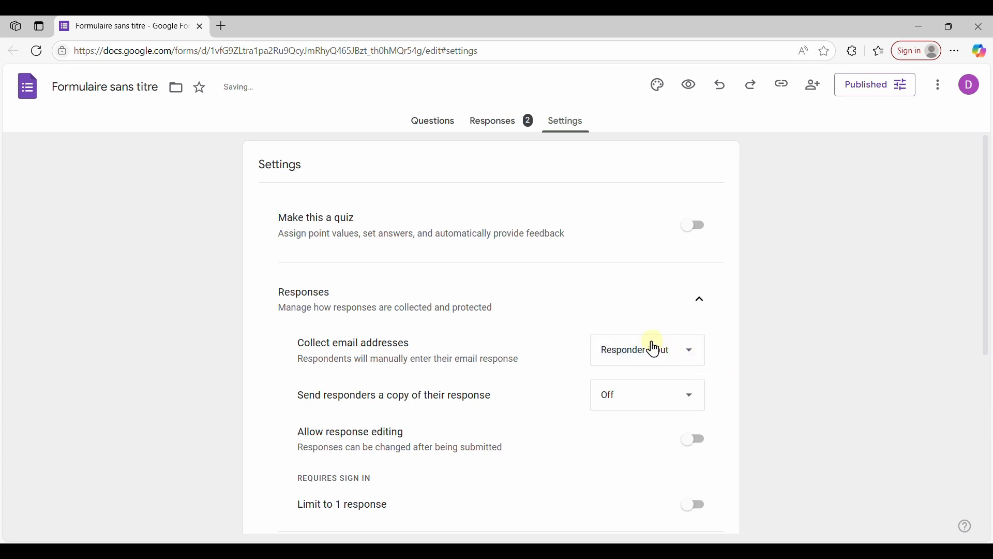
pyautogui.click(674, 357)
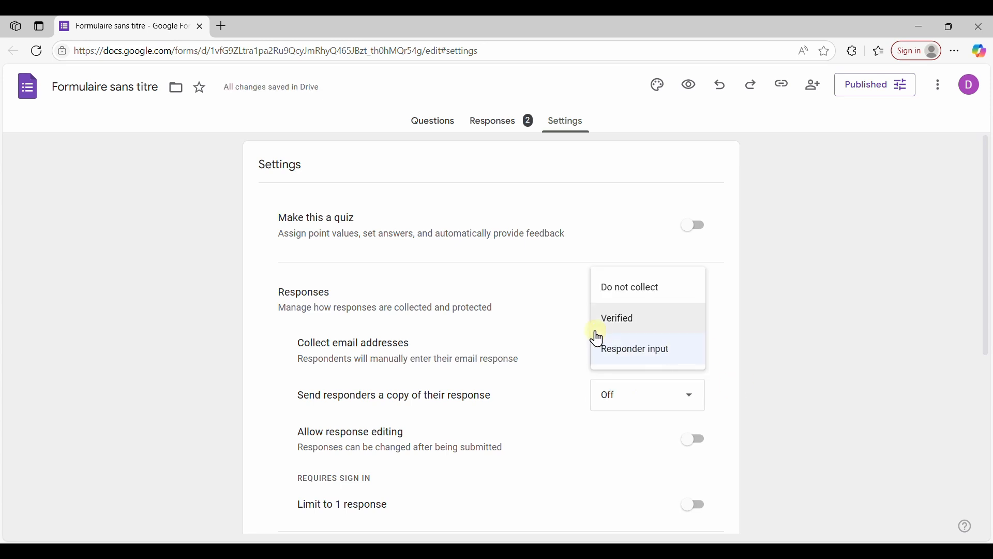
pyautogui.click(623, 326)
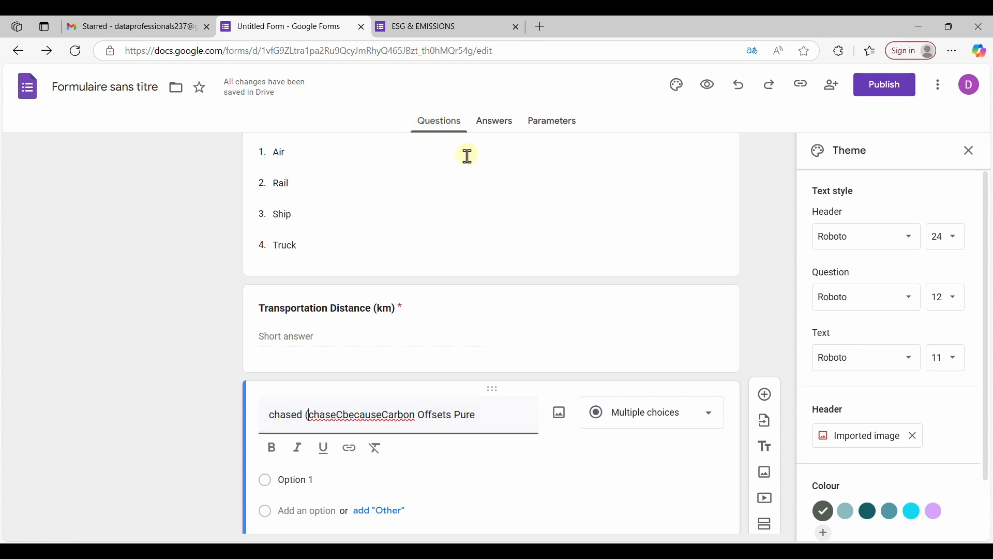
# Step: Paste the copied unit tCO2e after the opening parenthesis in the carbon offsets question title and close the parenthesis
pyautogui.click(310, 416)
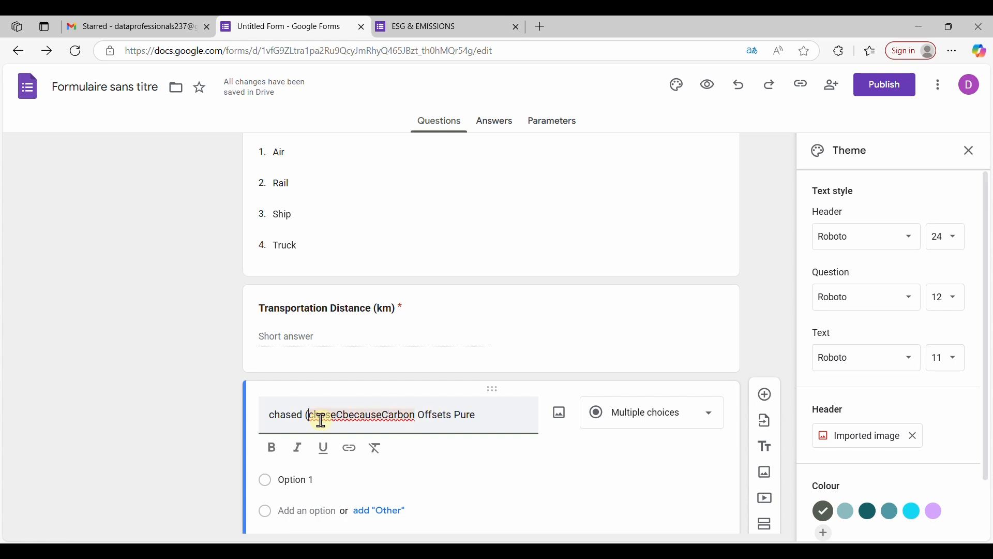
pyautogui.hotkey('ctrl', 'v')
pyautogui.write(')')
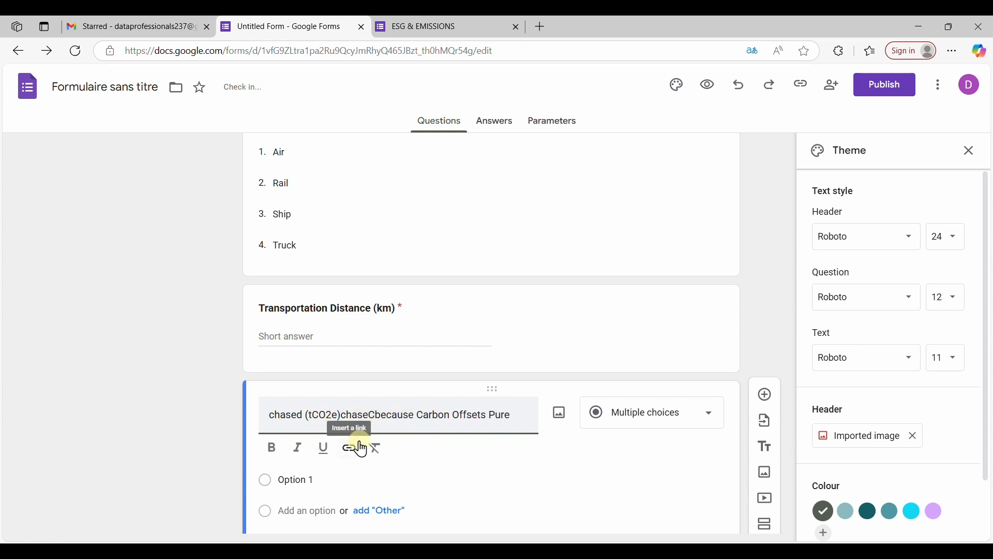
# Step: Clean up the question title's stray text and extra spaces so it reads "Carbon Offsets Purchased (tCO2e)"
pyautogui.click(344, 415)
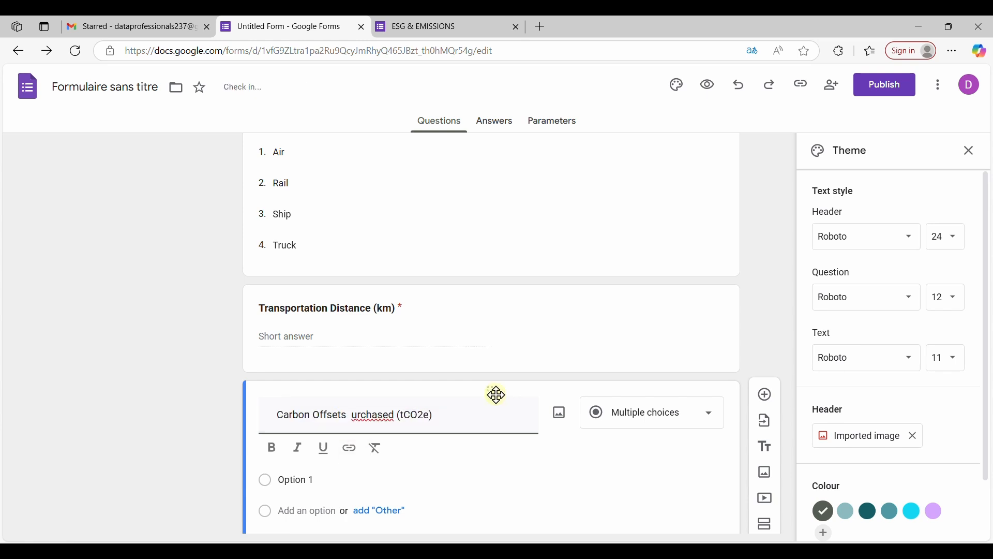
pyautogui.write('P')
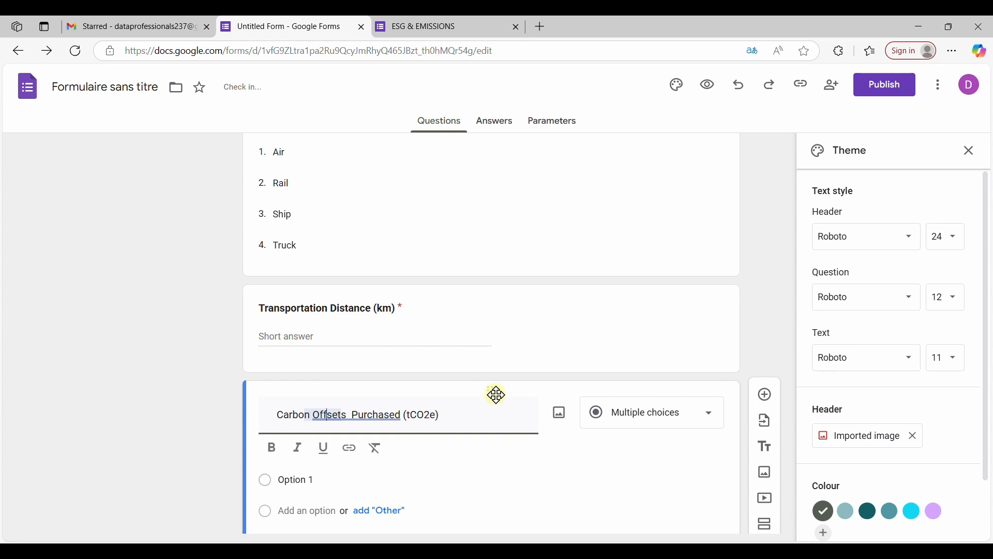
pyautogui.press('Right')
pyautogui.press('Right')
pyautogui.press('Right')
pyautogui.press('Right')
pyautogui.press('BackSpace')
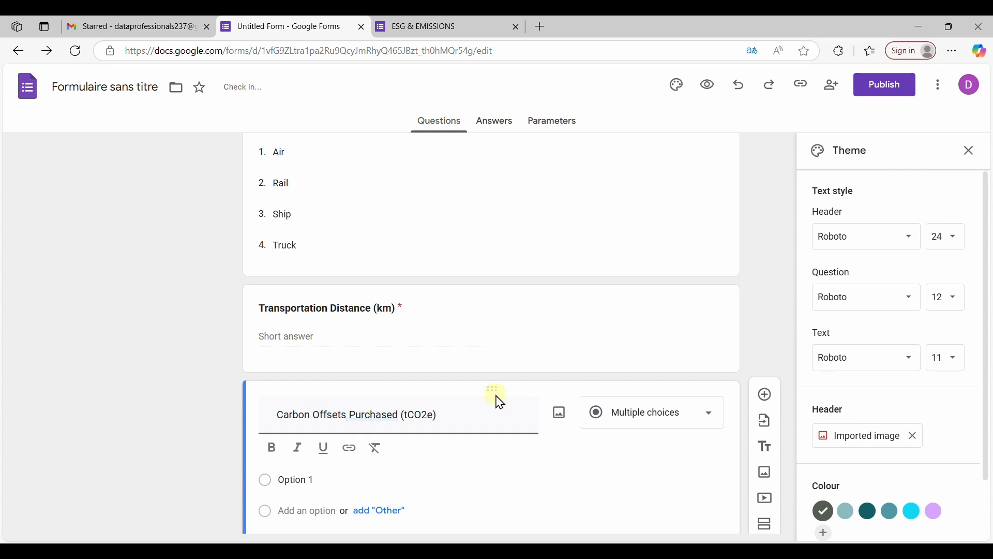
pyautogui.click(275, 428)
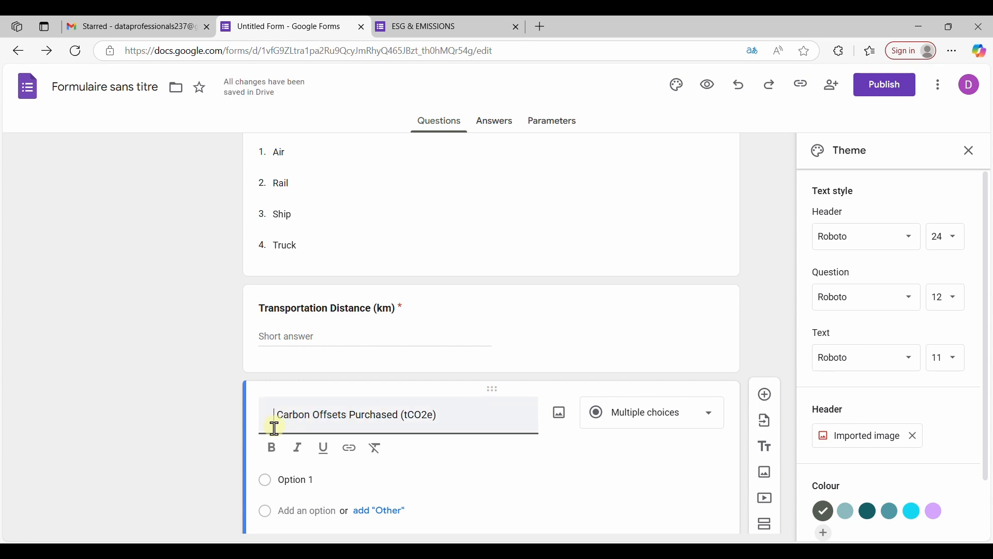
pyautogui.press('BackSpace')
pyautogui.press('BackSpace')
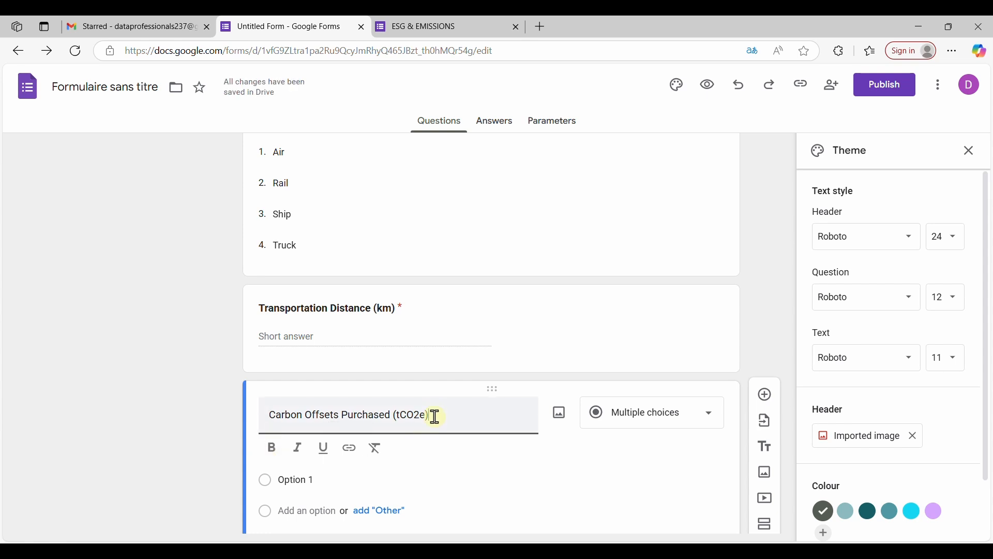
# Step: Make the whole "Carbon Offsets Purchased (tCO2e)" question title bold
pyautogui.moveTo(435, 414); pyautogui.dragTo(262, 421)
pyautogui.click(269, 450)
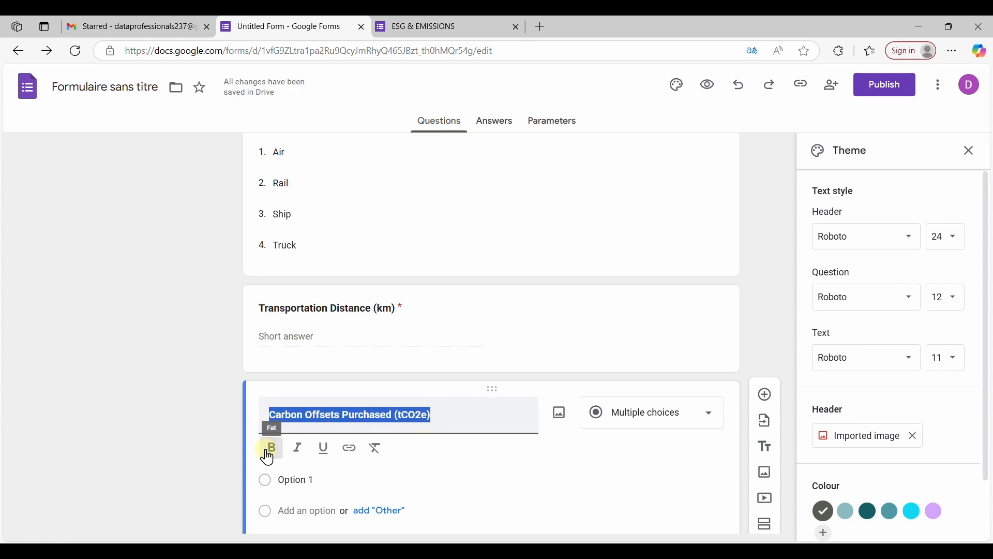
pyautogui.click(444, 410)
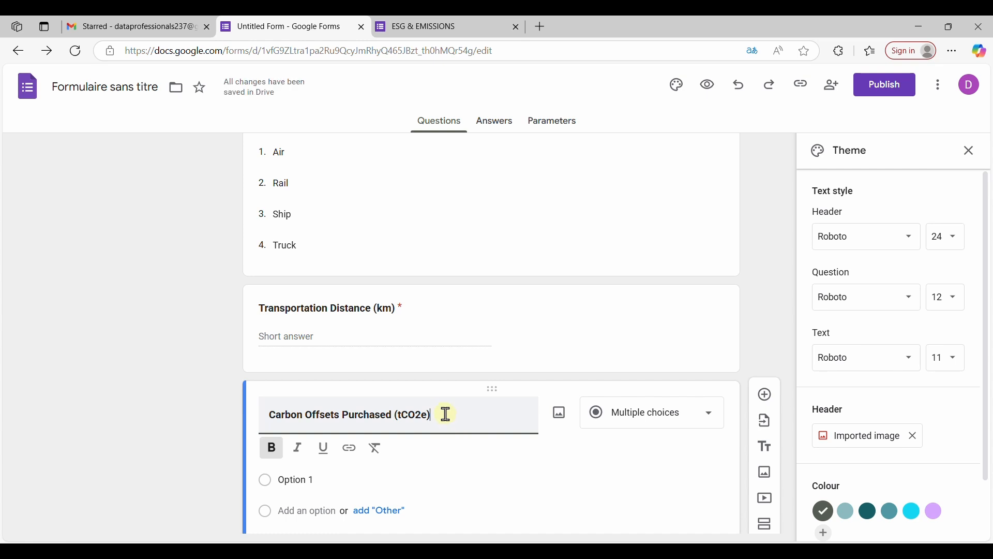
# Step: Mark the carbon offsets question as obligatory and change its type to Short answer
pyautogui.scroll(-2, 501, 445)
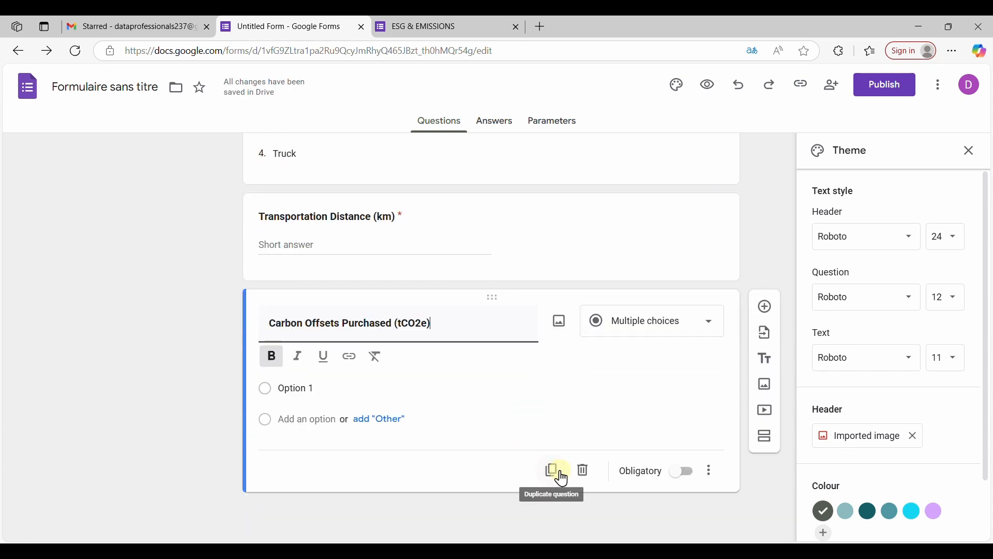
pyautogui.click(683, 472)
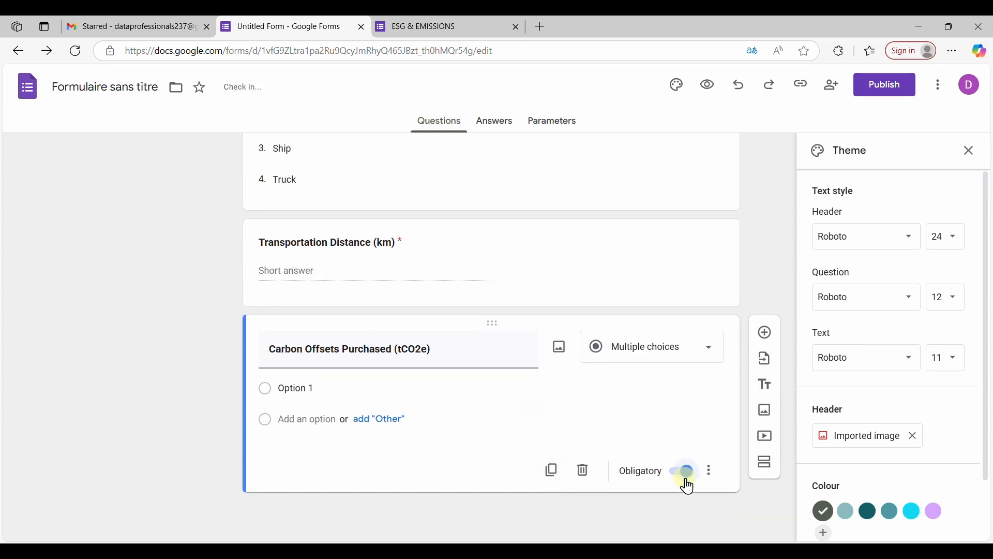
pyautogui.click(650, 352)
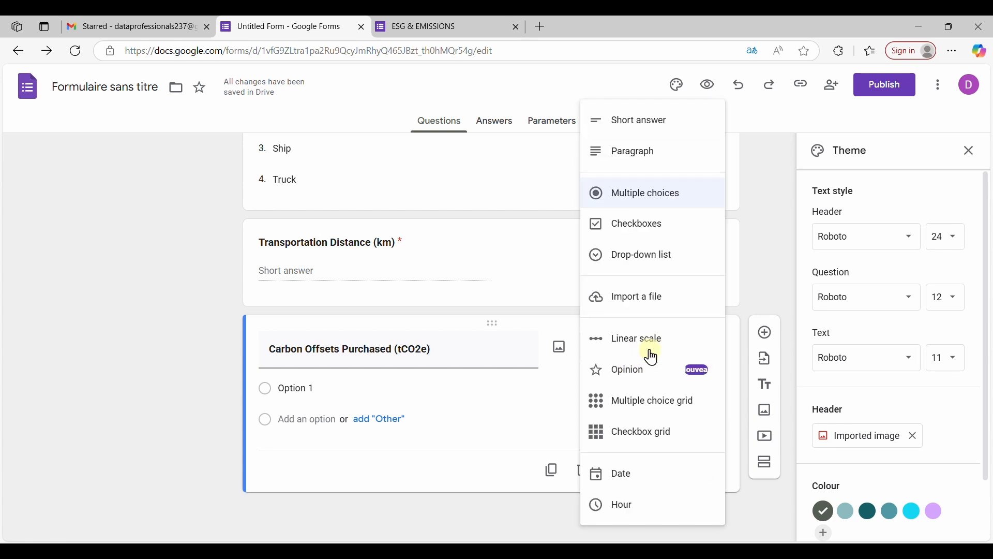
pyautogui.click(652, 129)
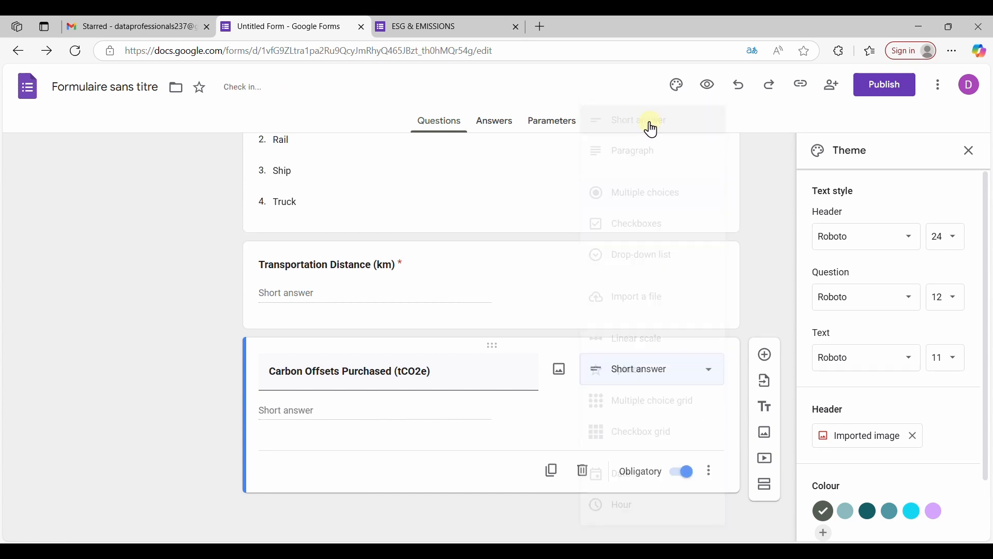
# Step: Add response validation to the carbon offsets question: Number, Greater than 0, with the error text "Please enter a decimal number"
pyautogui.click(716, 471)
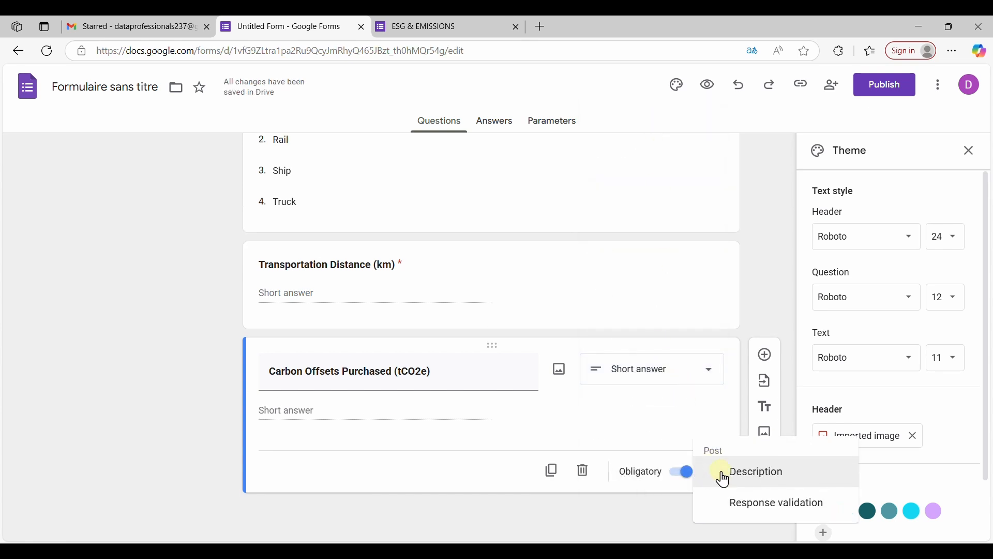
pyautogui.click(753, 507)
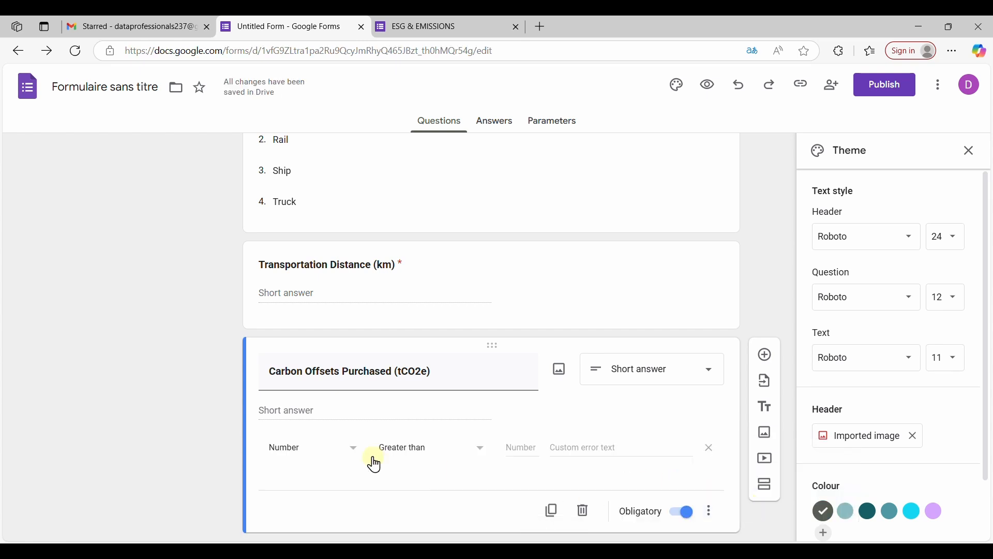
pyautogui.click(412, 448)
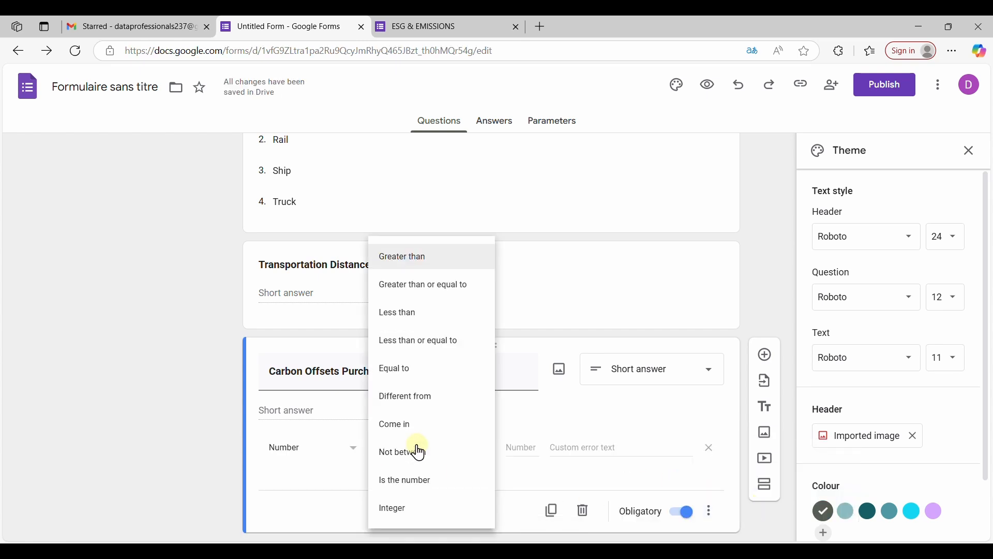
pyautogui.click(418, 261)
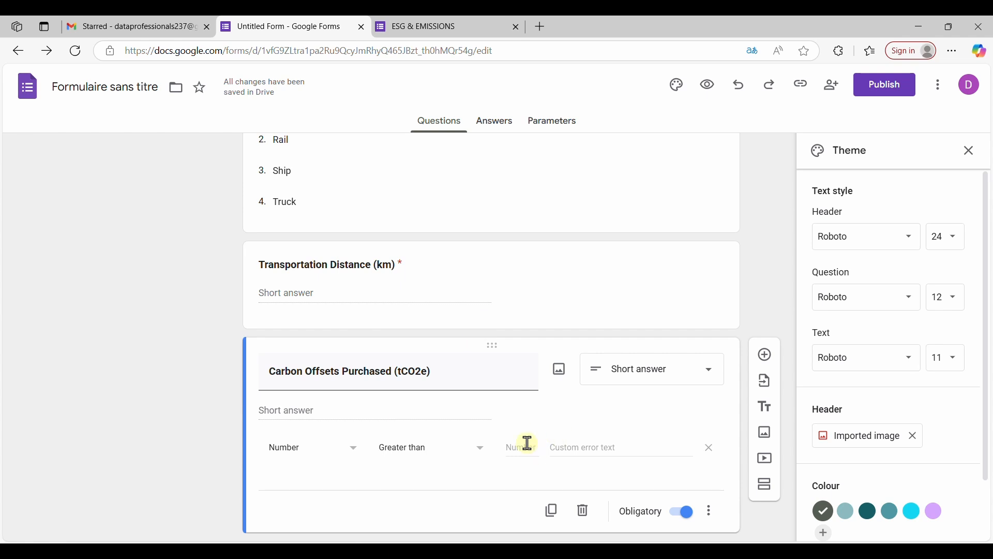
pyautogui.click(581, 449)
pyautogui.write('Please Enter a')
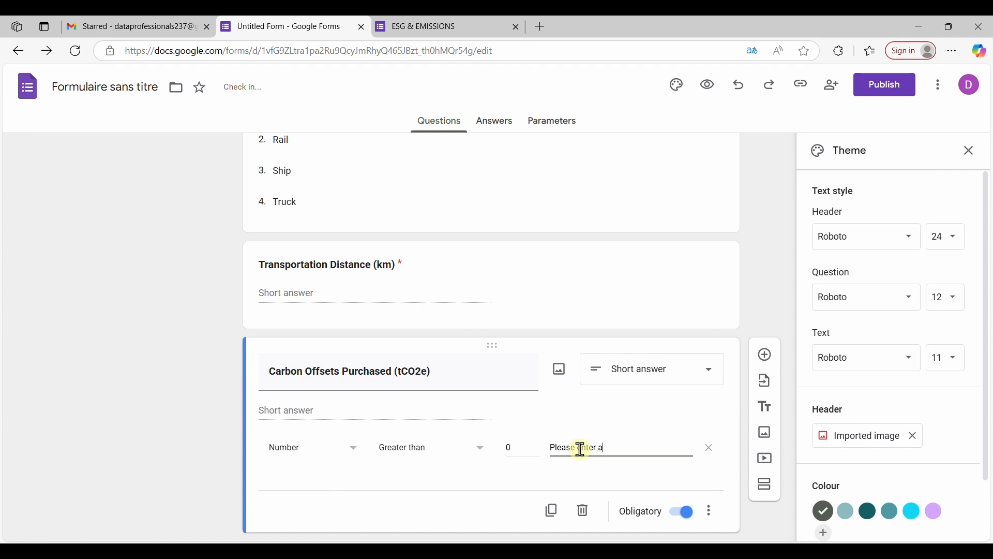
pyautogui.write(' decimal number')
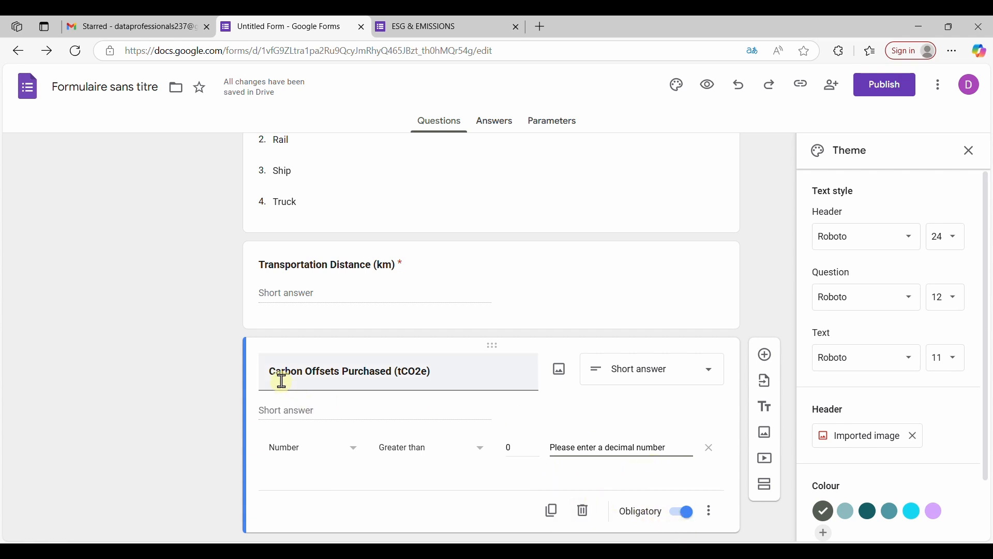
# Step: Switch to the ESG & EMISSIONS form preview and reload it to load the latest form changes
pyautogui.scroll(2, 417, 381)
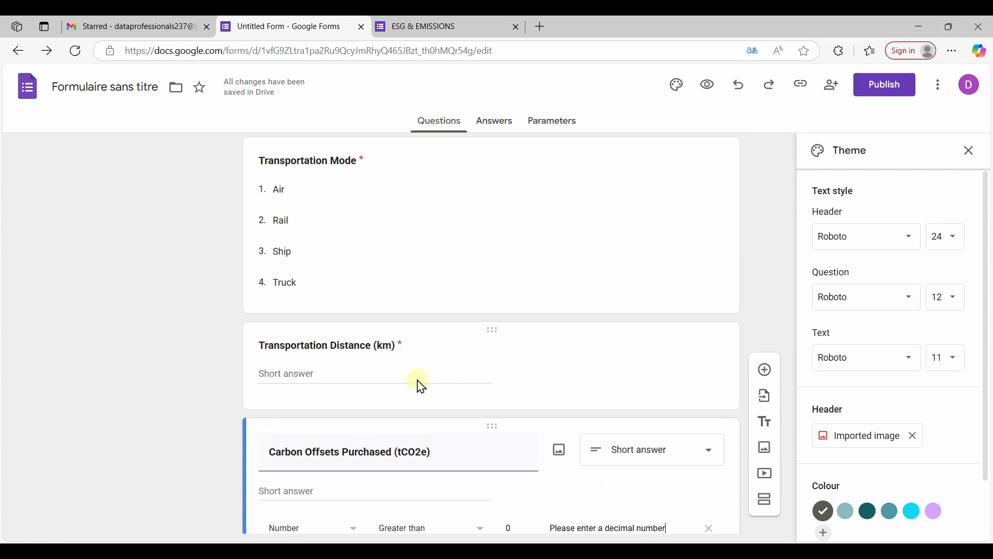
pyautogui.scroll(-2, 420, 386)
pyautogui.scroll(15, 553, 363)
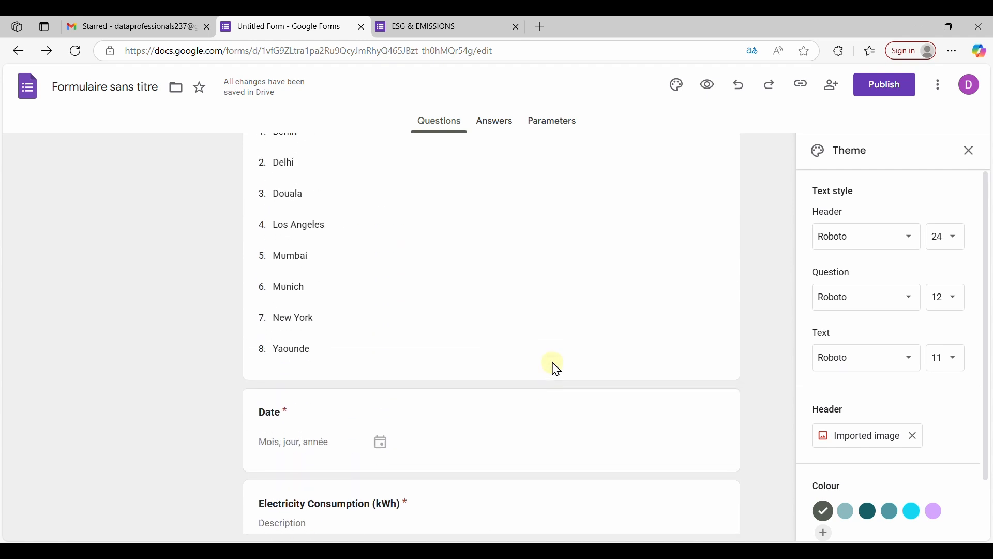
pyautogui.click(402, 28)
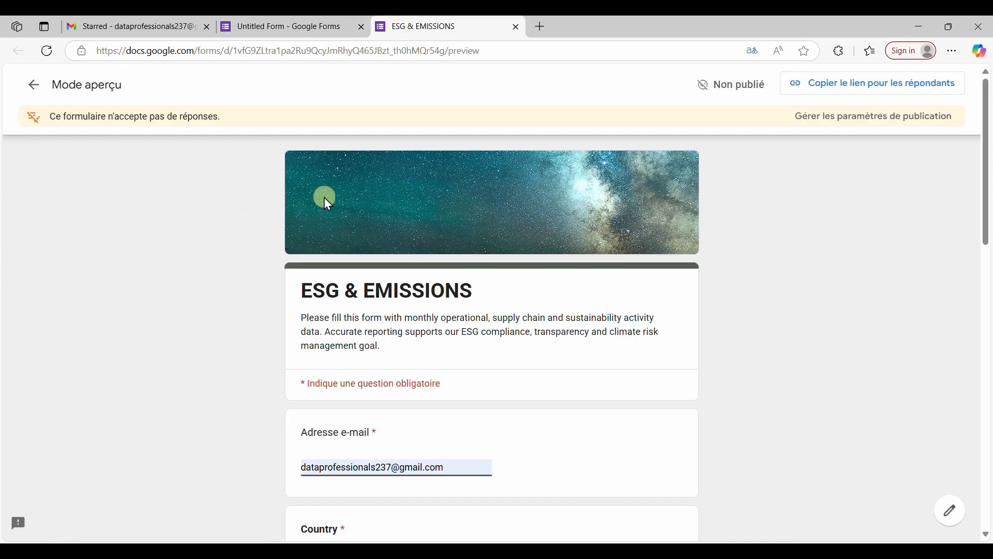
pyautogui.click(47, 51)
pyautogui.click(546, 150)
pyautogui.click(652, 293)
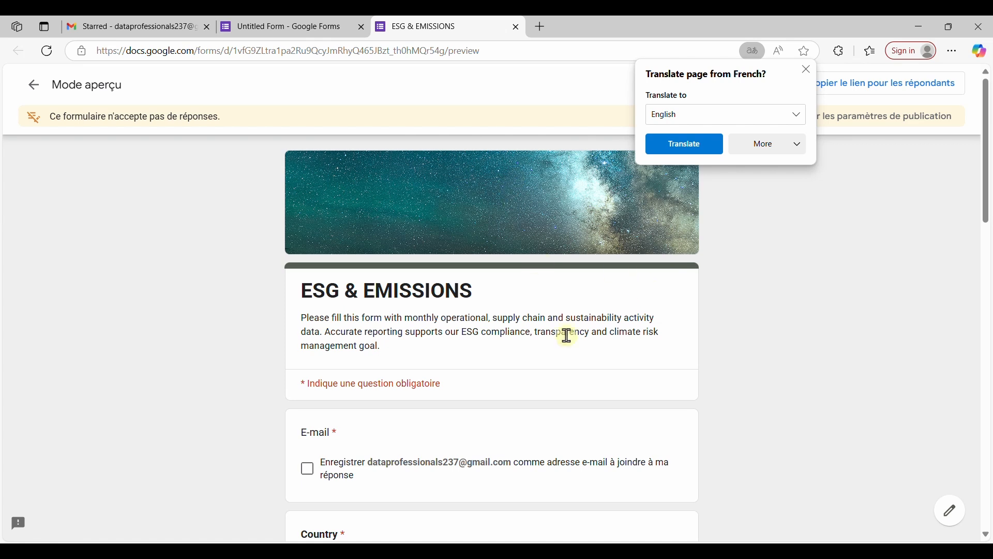
# Step: Review the preview from the email question through Carbon Offsets Purchased (tCO2e), and return to the last question in the form editor
pyautogui.scroll(-2, 567, 339)
pyautogui.scroll(-1, 569, 341)
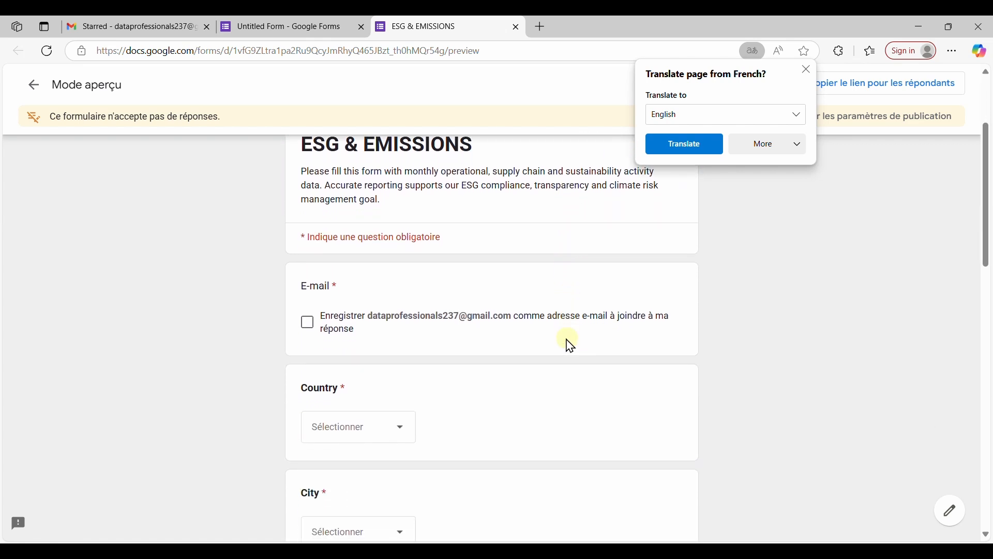
pyautogui.scroll(-5, 569, 341)
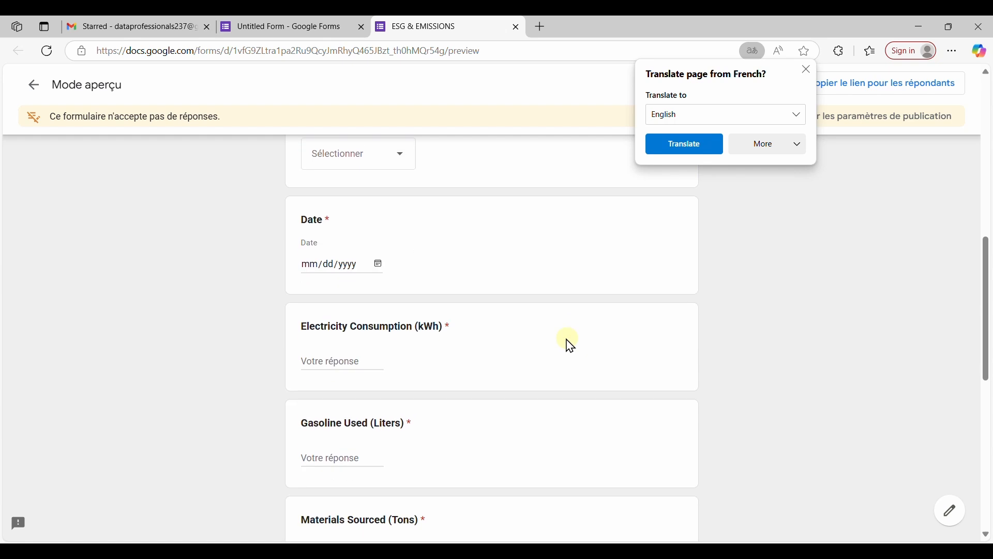
pyautogui.scroll(-5, 570, 345)
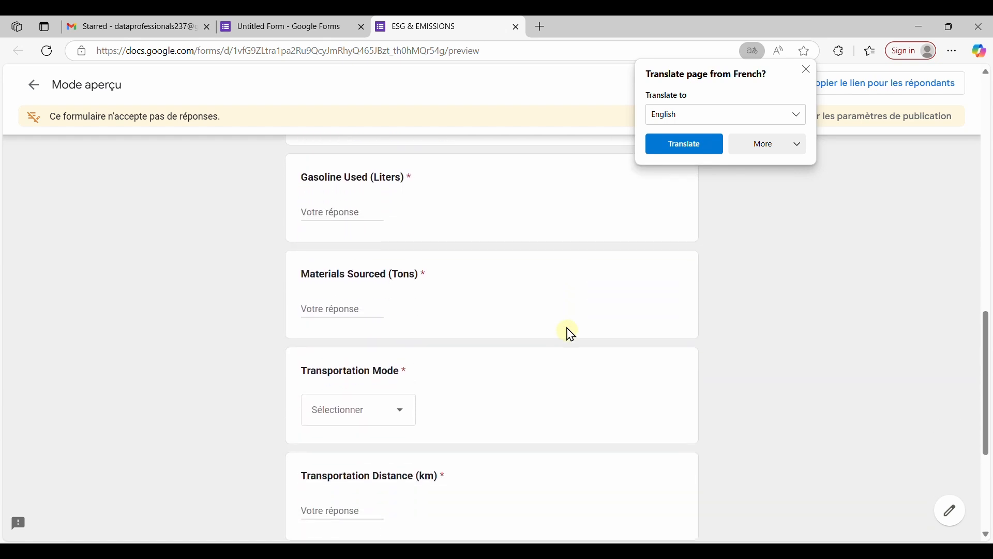
pyautogui.scroll(-5, 570, 334)
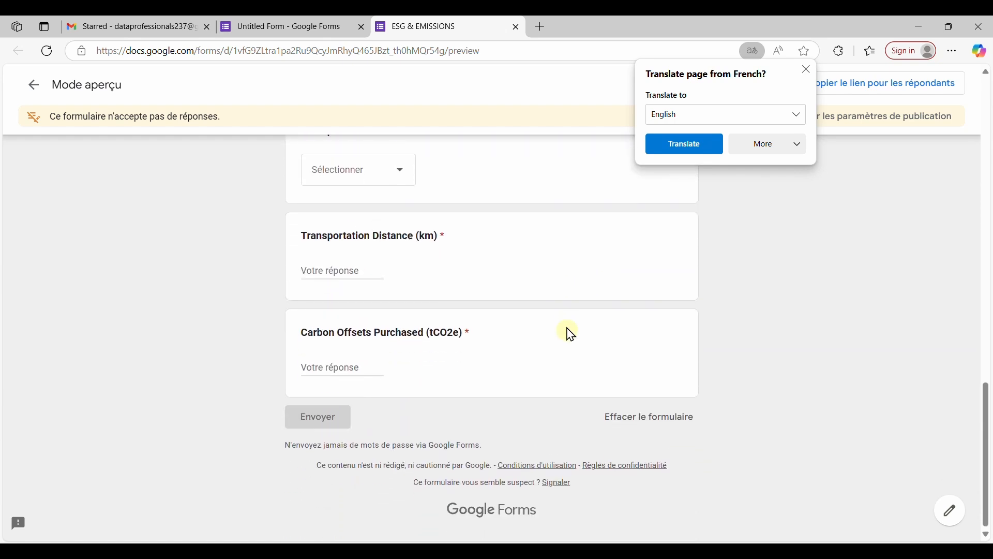
pyautogui.scroll(20, 517, 330)
pyautogui.scroll(-1, 579, 286)
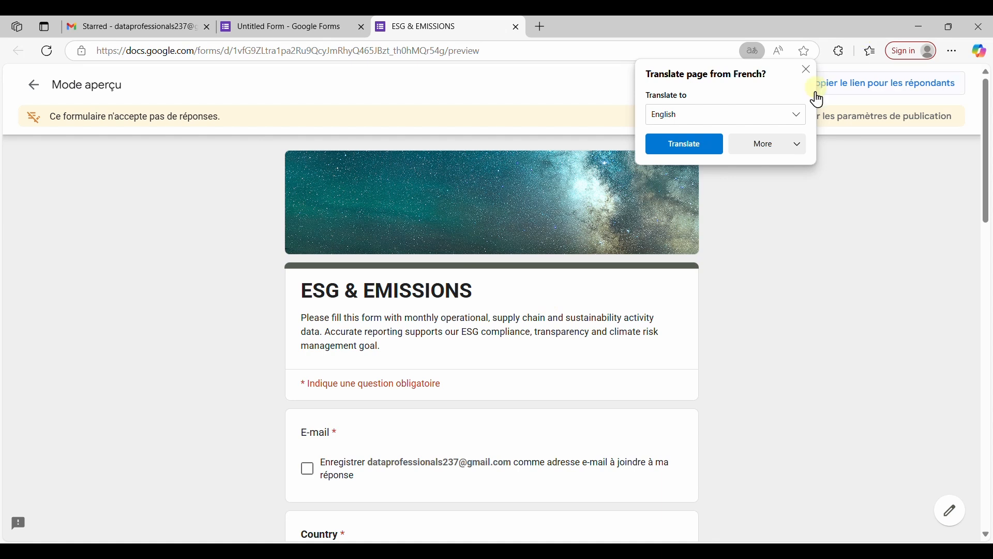
pyautogui.click(264, 26)
pyautogui.scroll(-10, 625, 383)
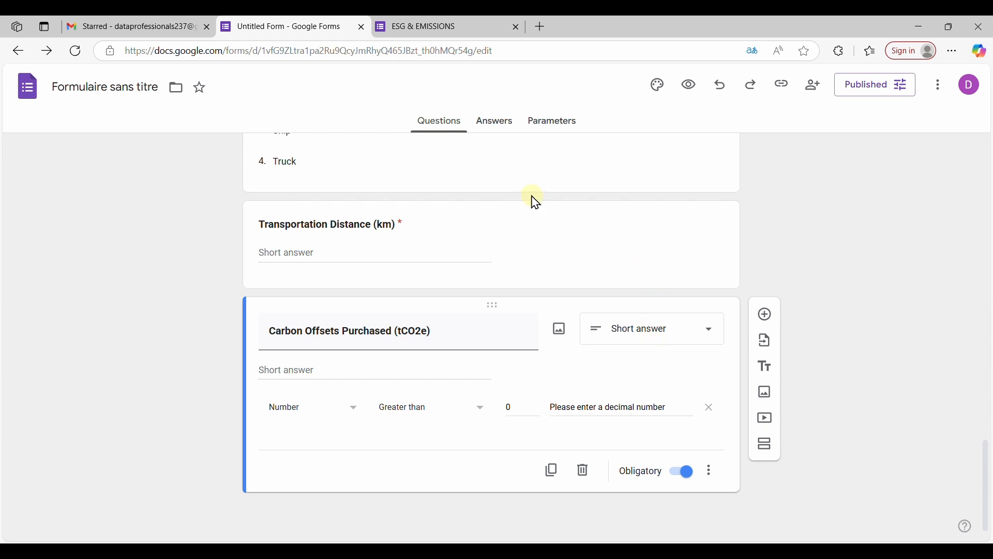
# Step: Link the form's answers to a new spreadsheet named "ESG & EMISSIONS"
pyautogui.click(507, 127)
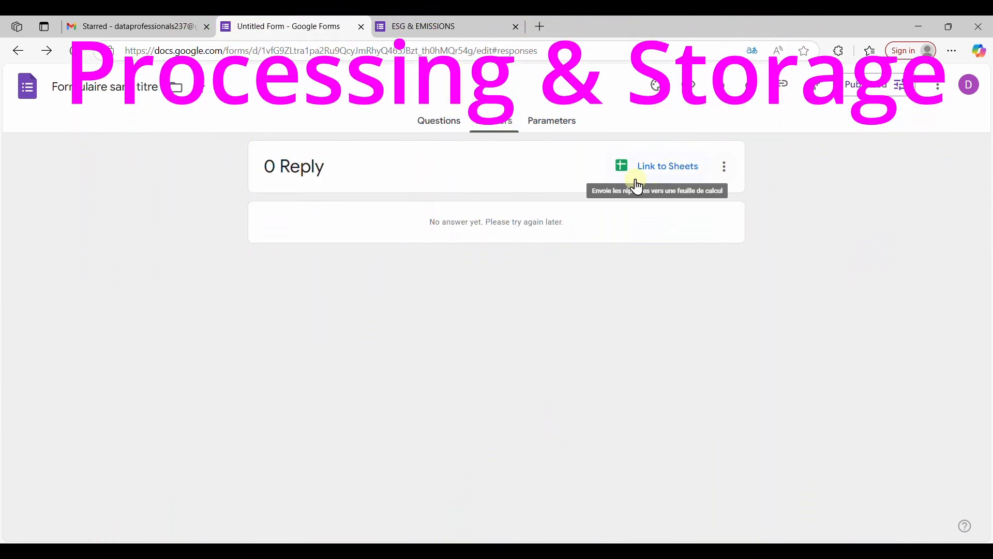
pyautogui.click(668, 170)
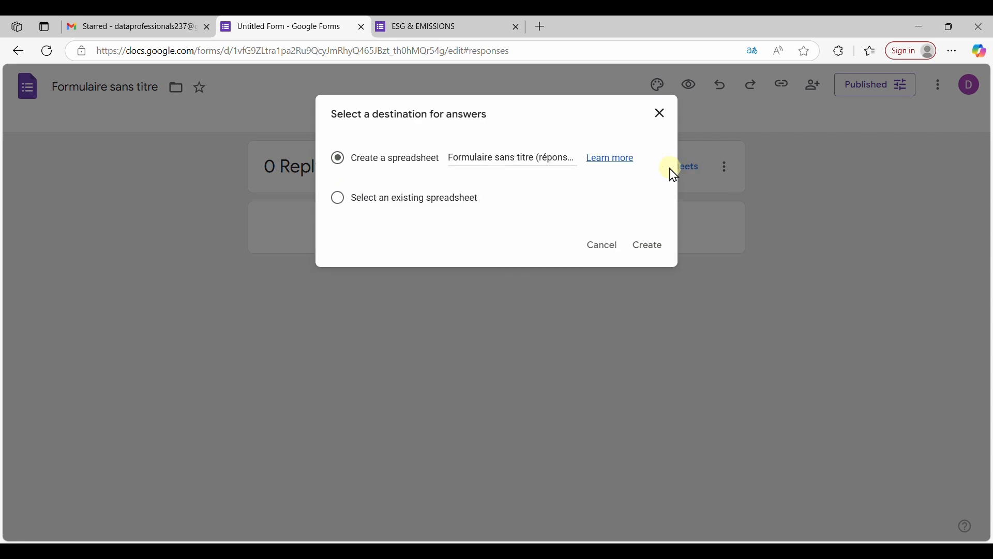
pyautogui.tripleClick(503, 161)
pyautogui.write('ESG & EMISSIONS')
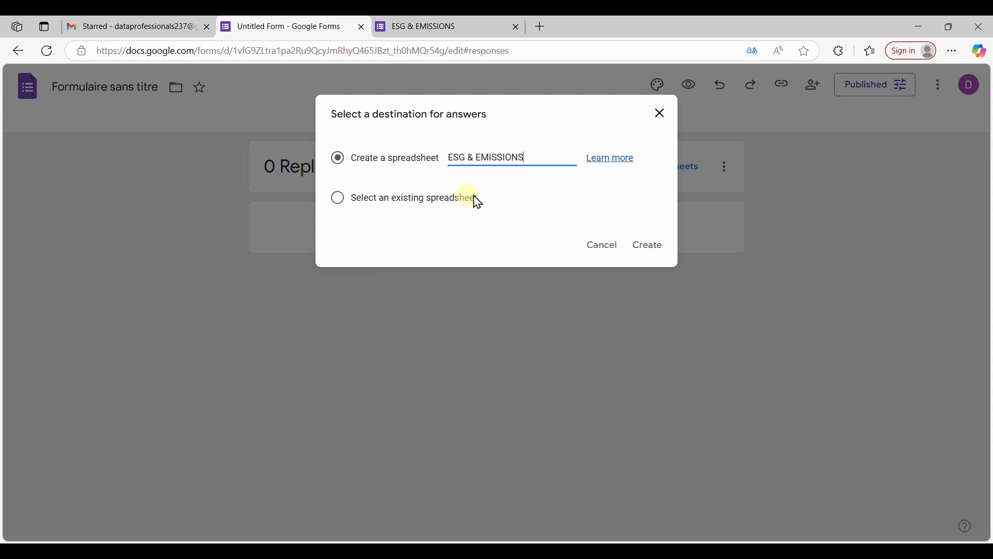
pyautogui.click(648, 251)
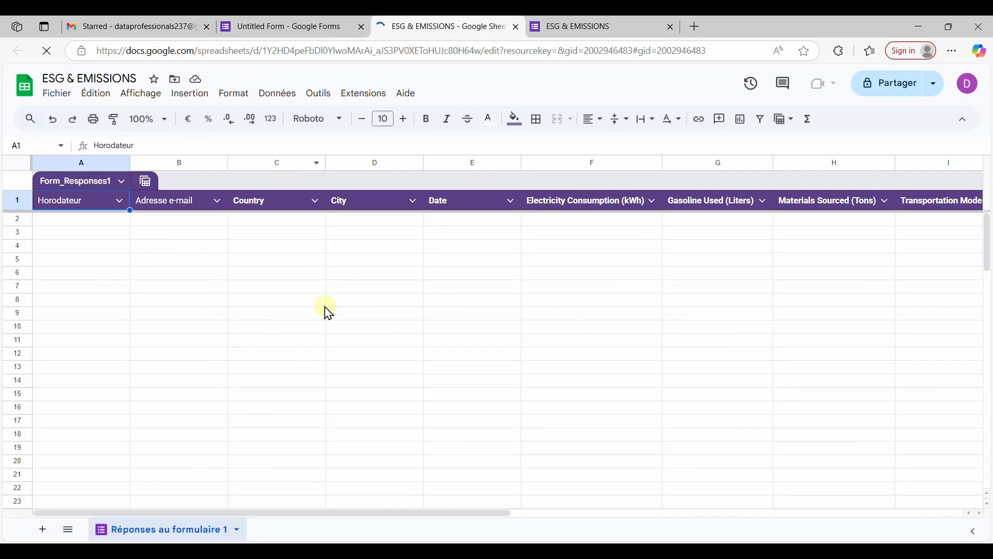
# Step: Examine the response sheet's column headers from Horodateur through Carbon Offsets Purchased (tCO2e)
pyautogui.hscroll(1, 264, 259)
pyautogui.hscroll(-1, 102, 224)
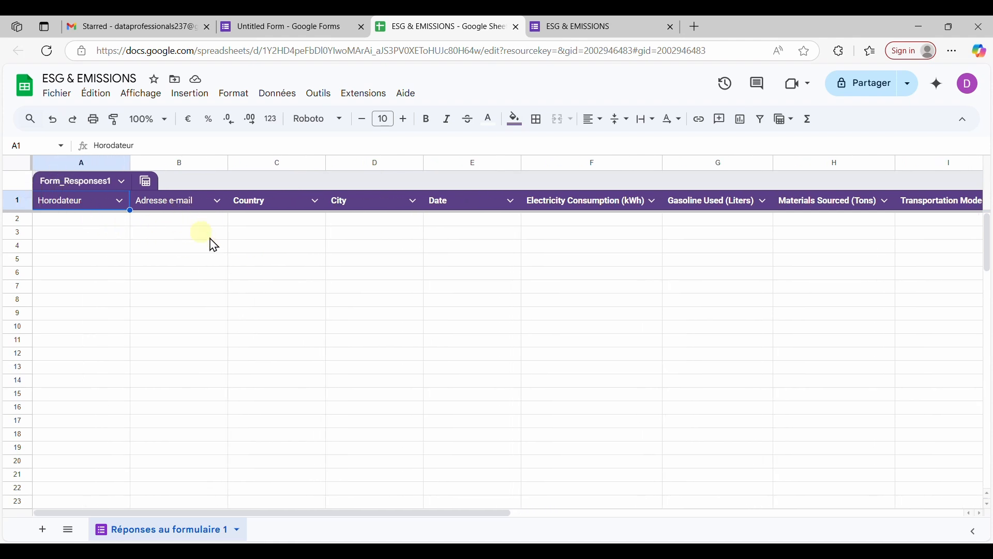
pyautogui.hscroll(5, 288, 262)
pyautogui.hscroll(3, 316, 261)
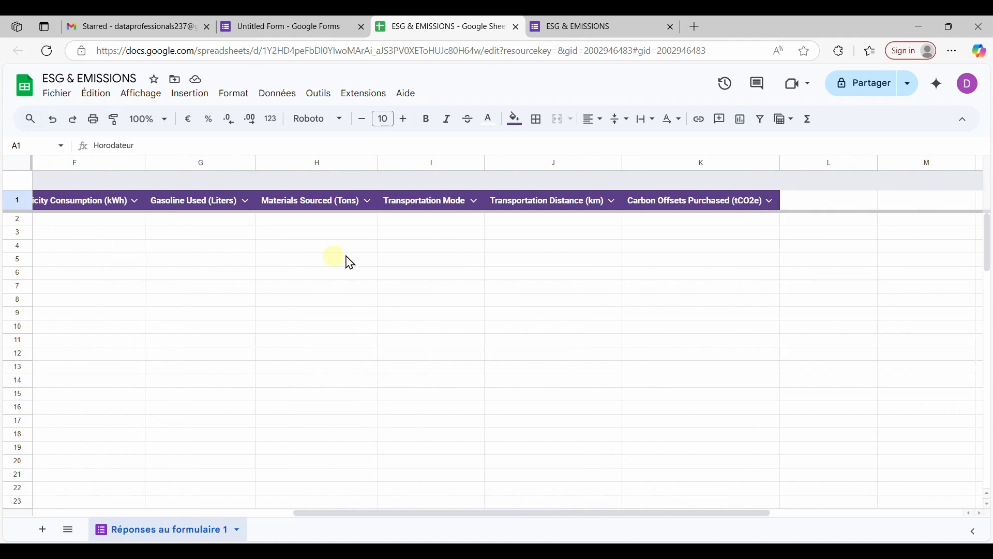
pyautogui.hscroll(-1, 386, 251)
pyautogui.hscroll(-5, 337, 243)
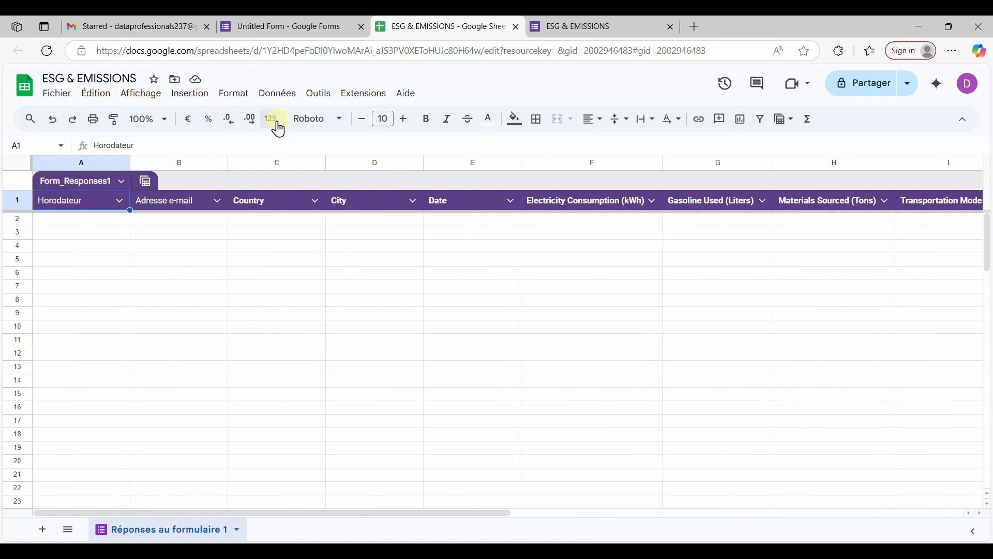
# Step: Change the regional setting (Paramètres régionaux) in the spreadsheet's settings to États-Unis
pyautogui.click(57, 94)
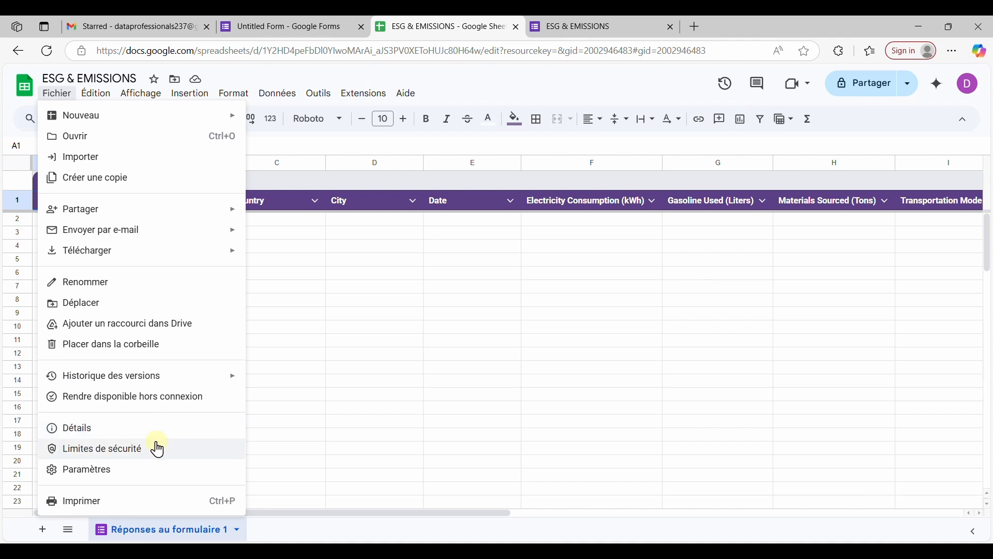
pyautogui.click(102, 472)
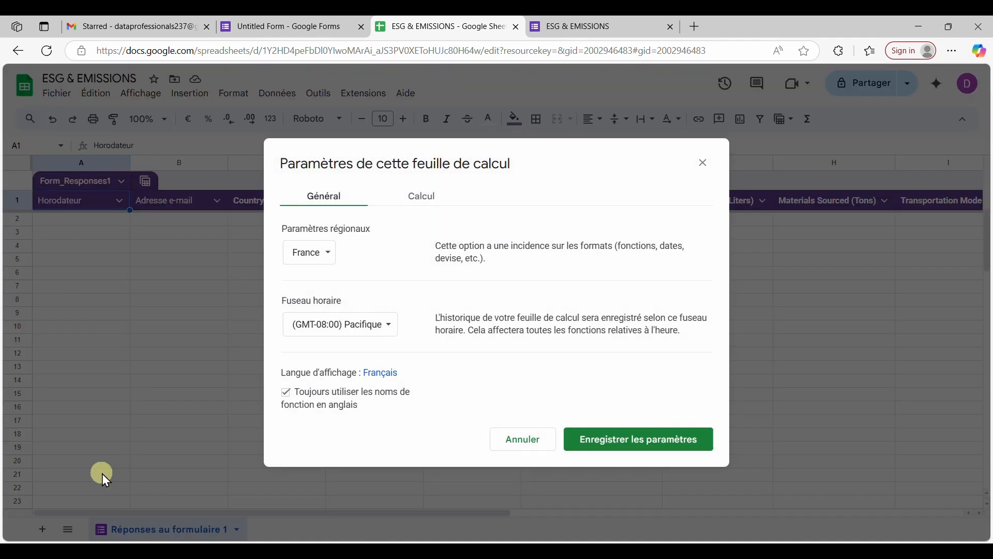
pyautogui.click(309, 253)
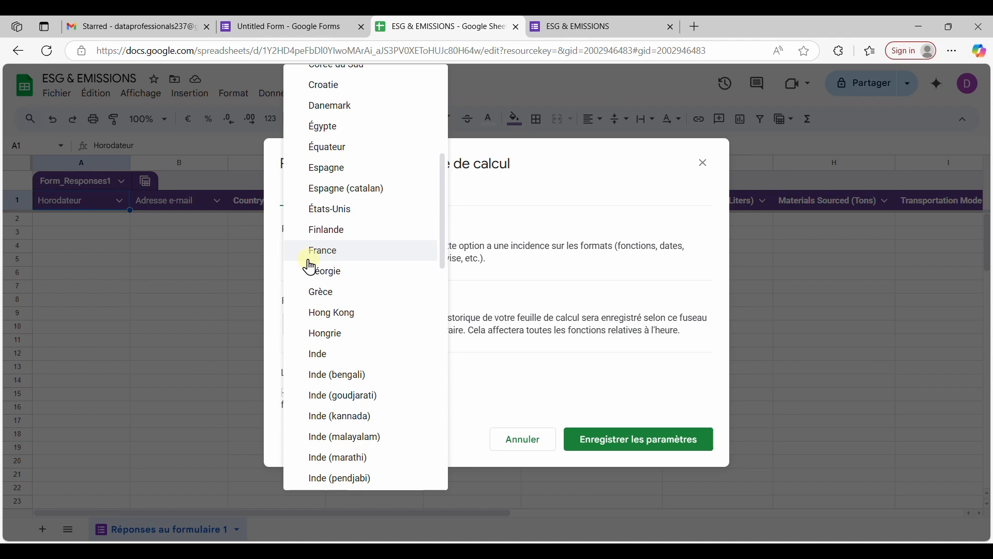
pyautogui.click(345, 210)
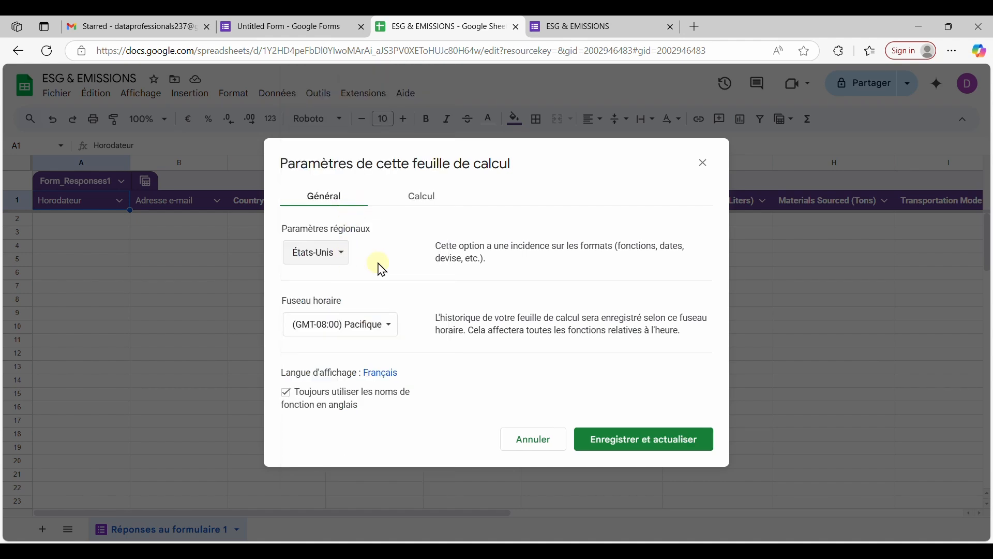
# Step: Open the display language settings from the spreadsheet settings and switch to the Google account used for the spreadsheet
pyautogui.click(378, 377)
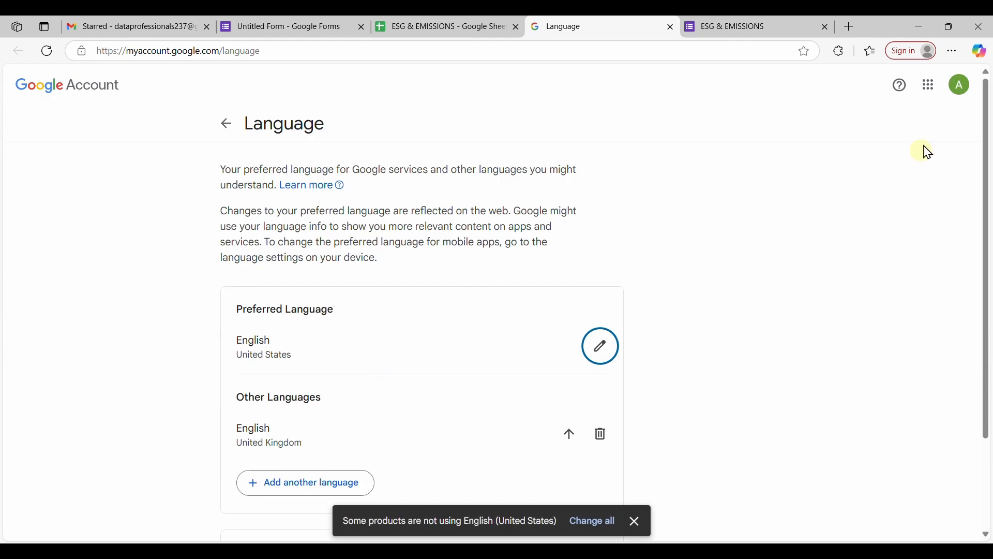
pyautogui.click(960, 87)
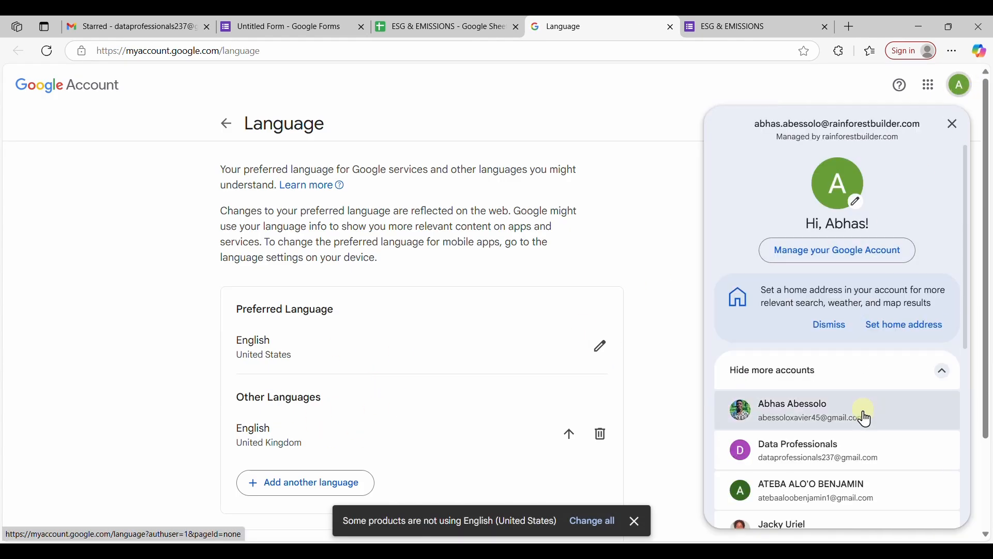
pyautogui.click(780, 461)
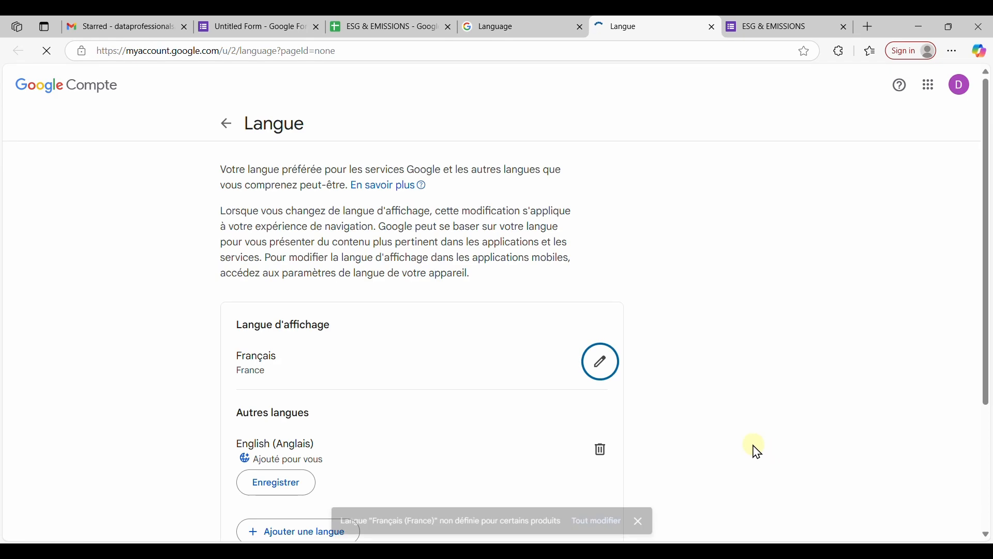
# Step: Set the Google account's preferred language to English (United States) and save it
pyautogui.click(603, 365)
pyautogui.click(492, 290)
pyautogui.write('EN')
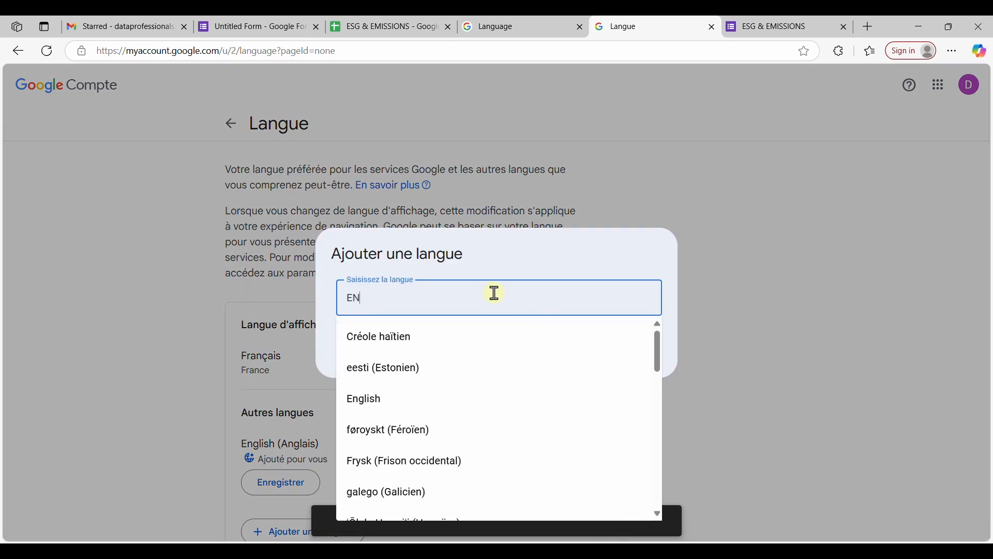
pyautogui.write('G')
pyautogui.click(440, 350)
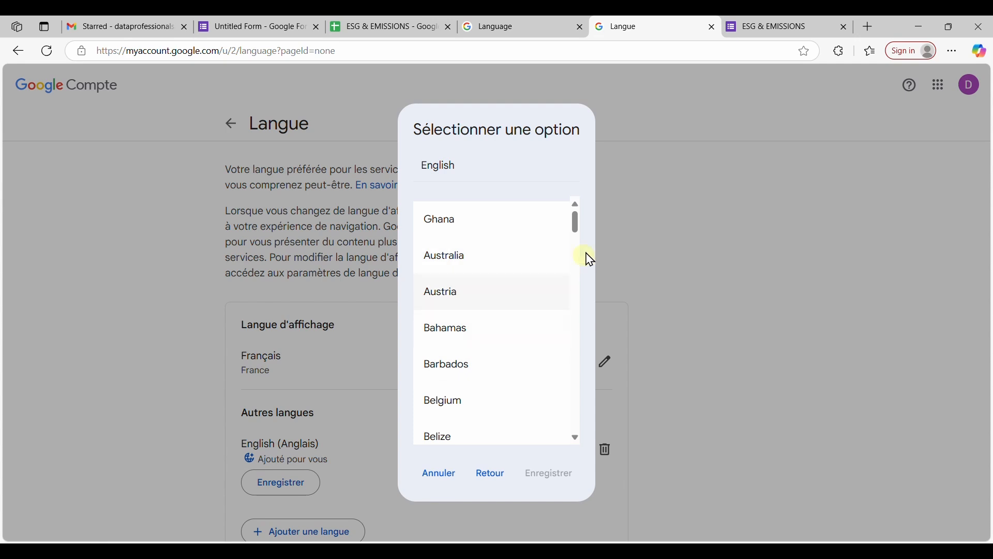
pyautogui.moveTo(577, 222); pyautogui.dragTo(578, 424)
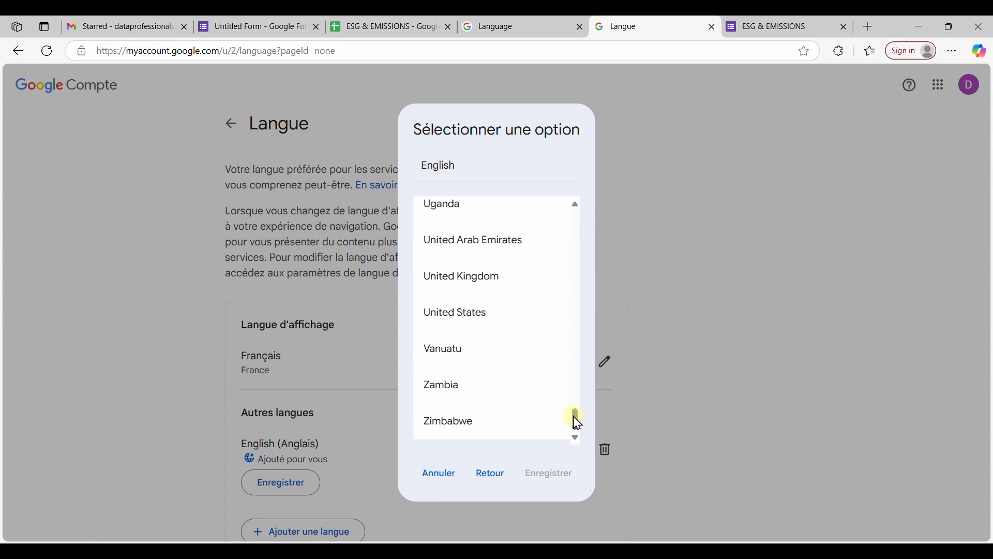
pyautogui.click(484, 317)
pyautogui.click(551, 481)
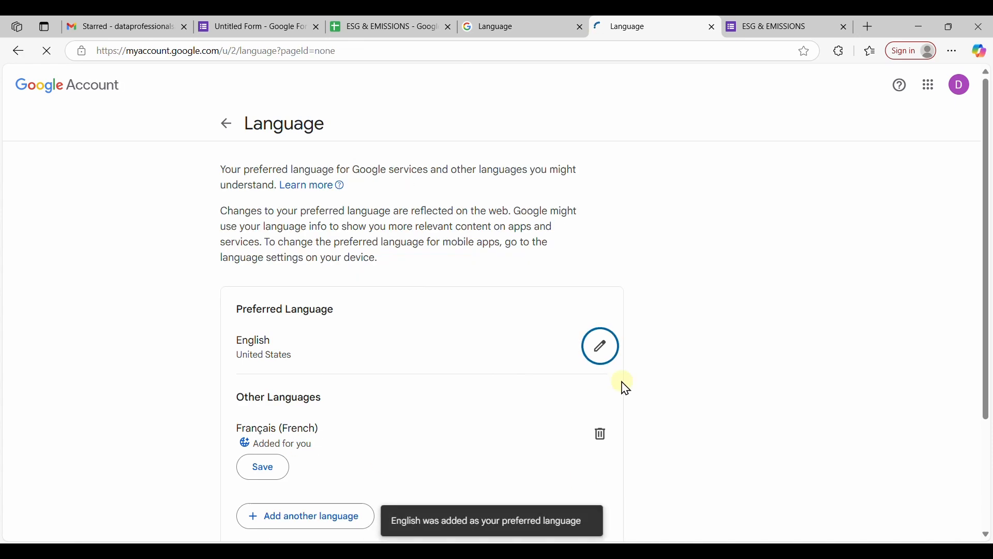
# Step: Return to the ESG & EMISSIONS spreadsheet and save its settings, refreshing the file
pyautogui.scroll(-3, 481, 383)
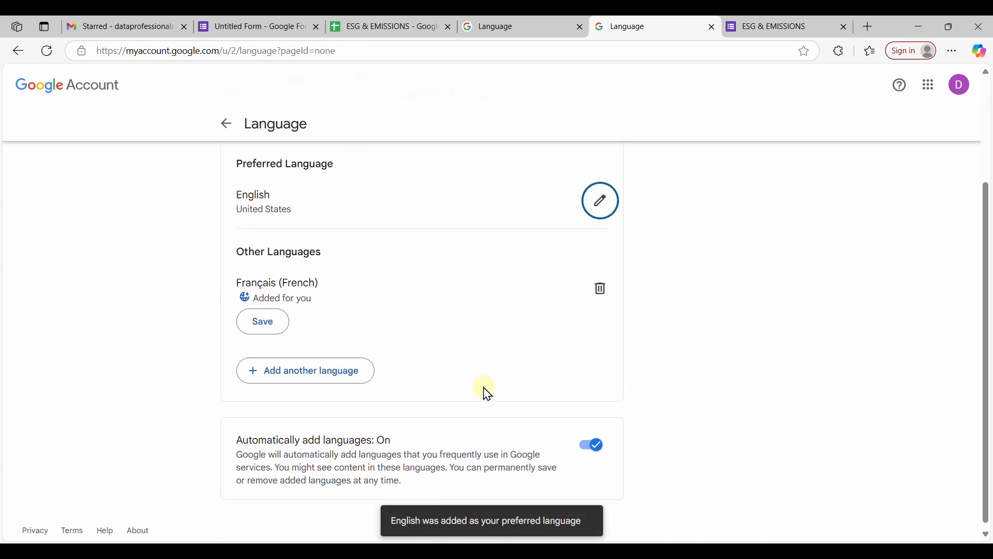
pyautogui.scroll(3, 486, 393)
pyautogui.click(349, 30)
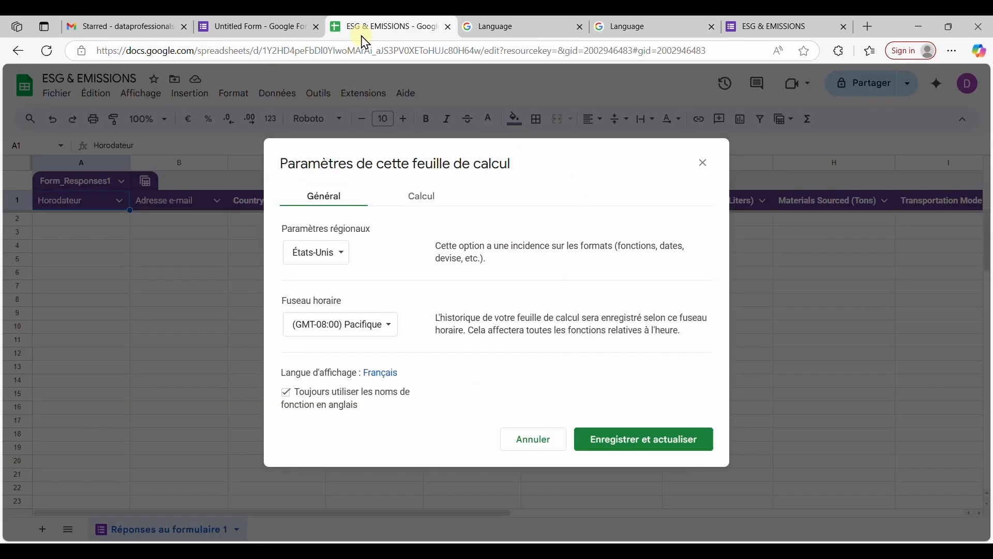
pyautogui.click(631, 441)
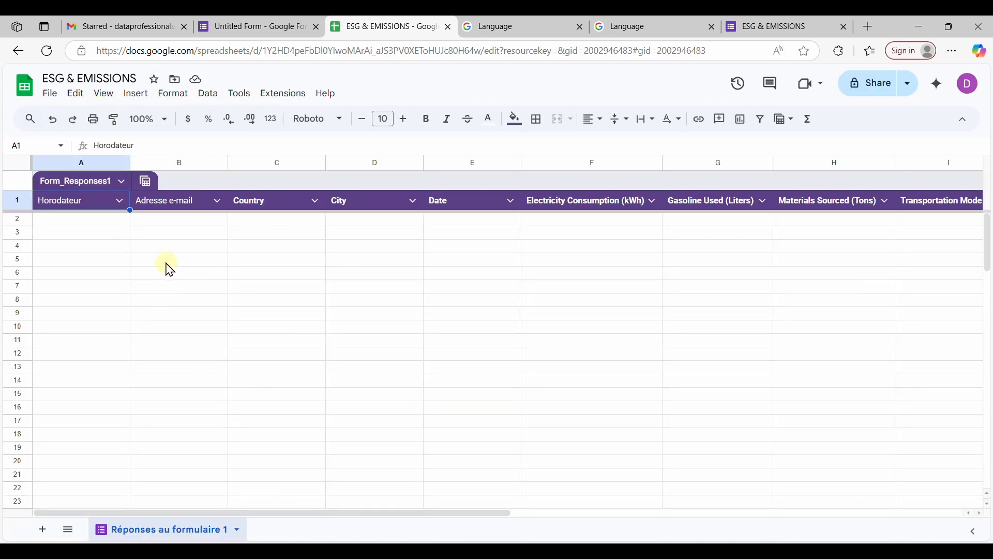
# Step: Switch back to the form editor and copy the respondents' link with Shorten URL enabled
pyautogui.click(250, 31)
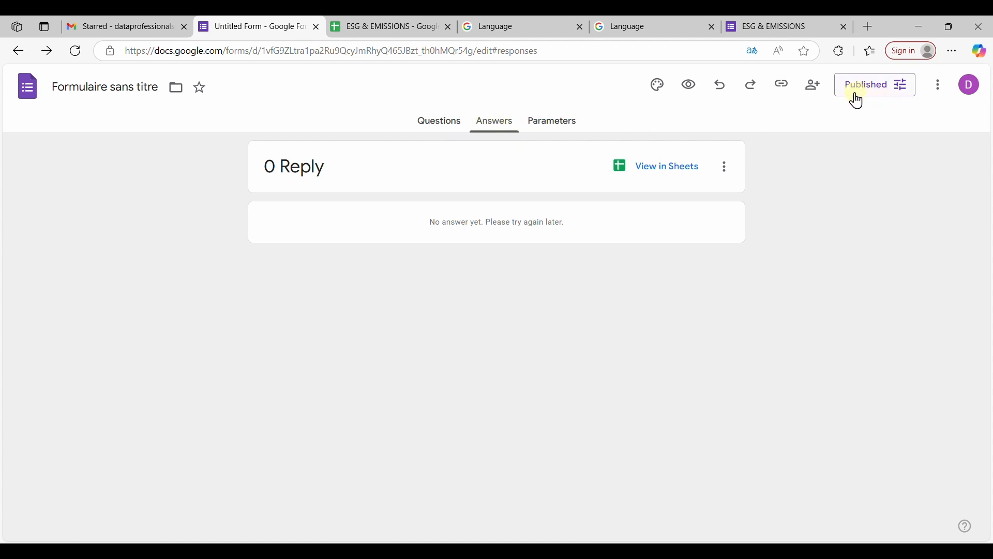
pyautogui.click(780, 98)
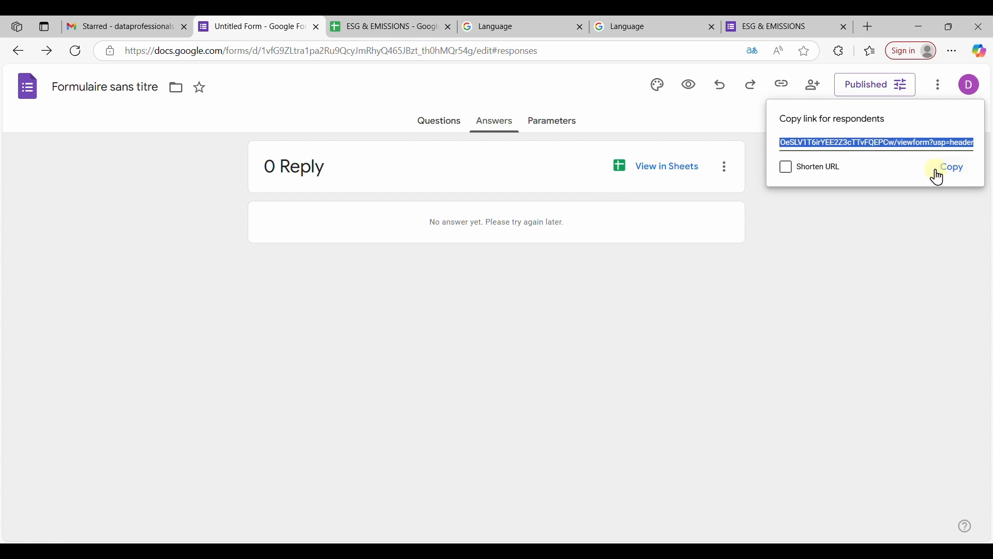
pyautogui.click(939, 177)
pyautogui.click(782, 84)
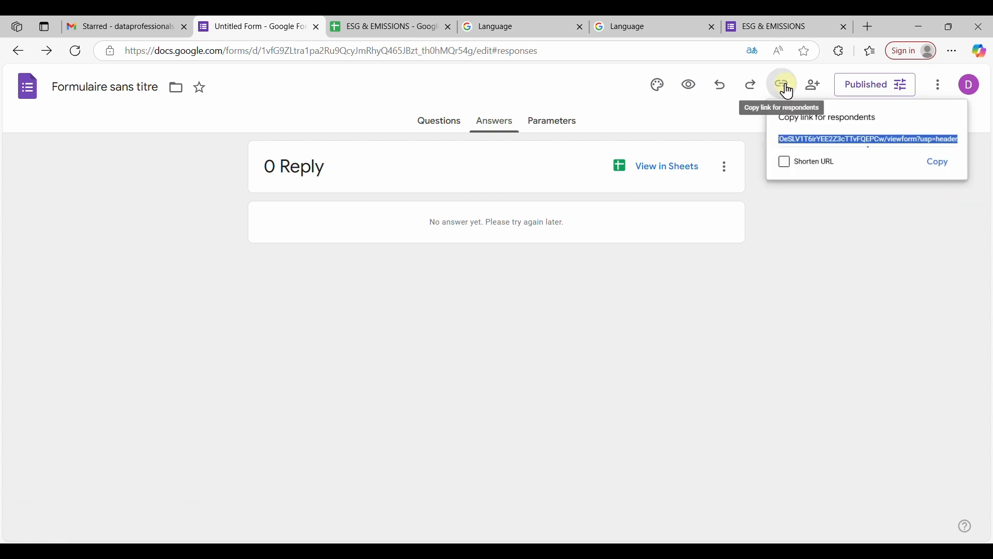
pyautogui.click(787, 168)
pyautogui.click(949, 168)
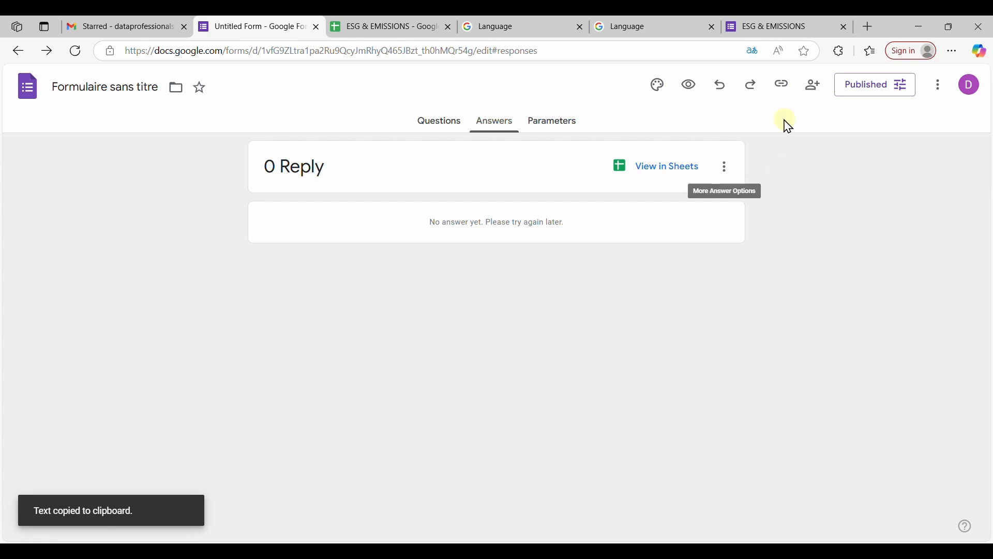
# Step: Open the copied ESG & EMISSIONS form link in a new browser tab and agree to record the account e-mail with the response
pyautogui.click(868, 27)
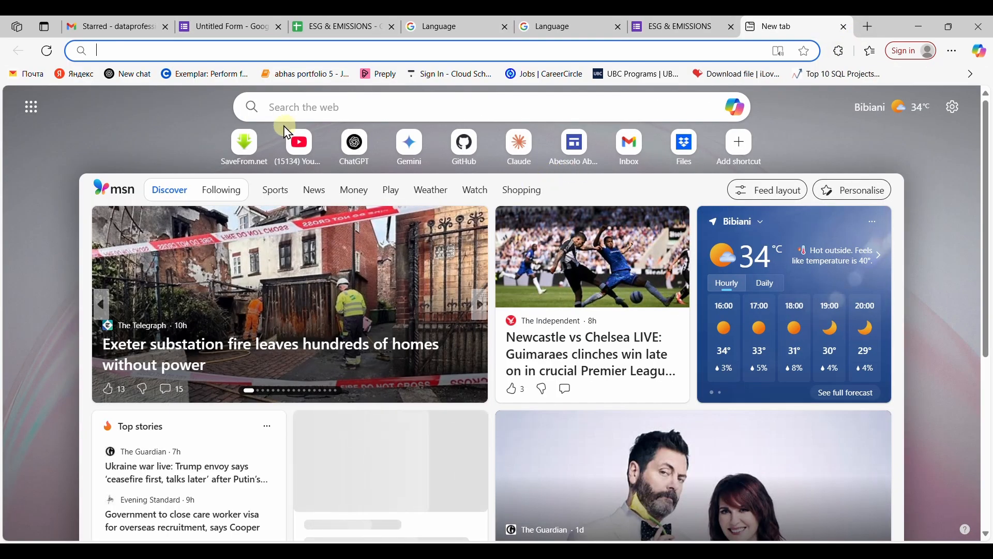
pyautogui.hotkey('ctrl', 'v')
pyautogui.press('Return')
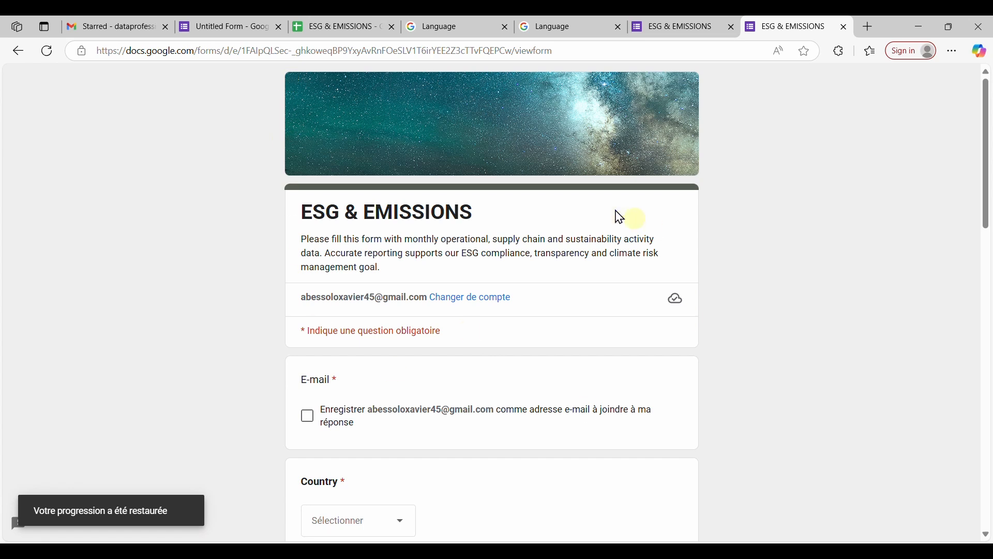
pyautogui.scroll(-2, 527, 325)
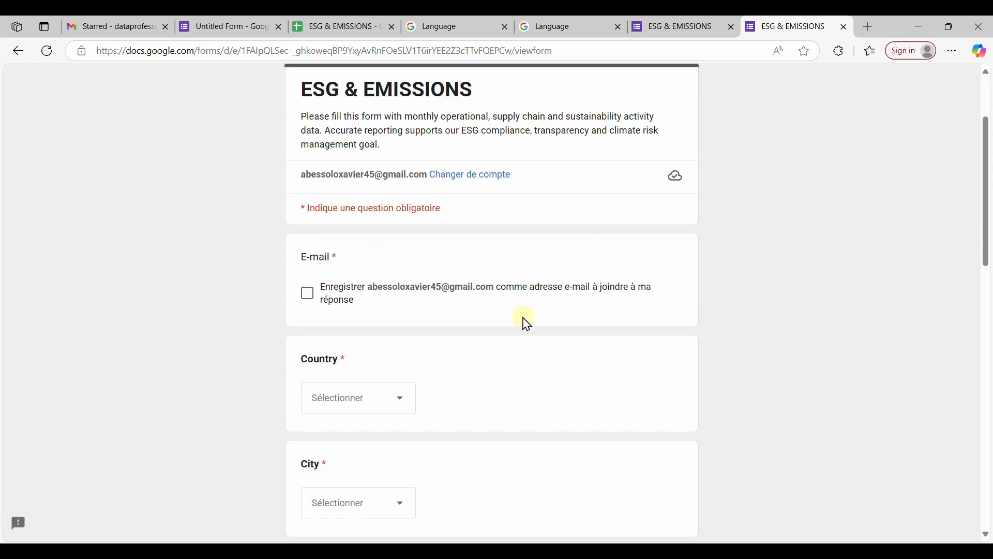
pyautogui.click(307, 293)
# Step: Answer the form's location questions with USA as the country and New York as the city
pyautogui.scroll(-2, 479, 328)
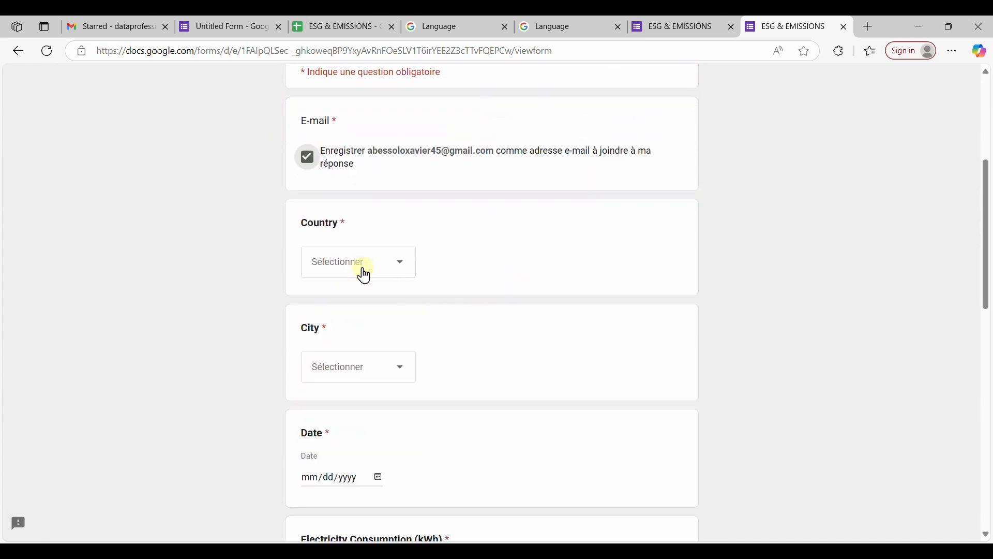
pyautogui.click(371, 287)
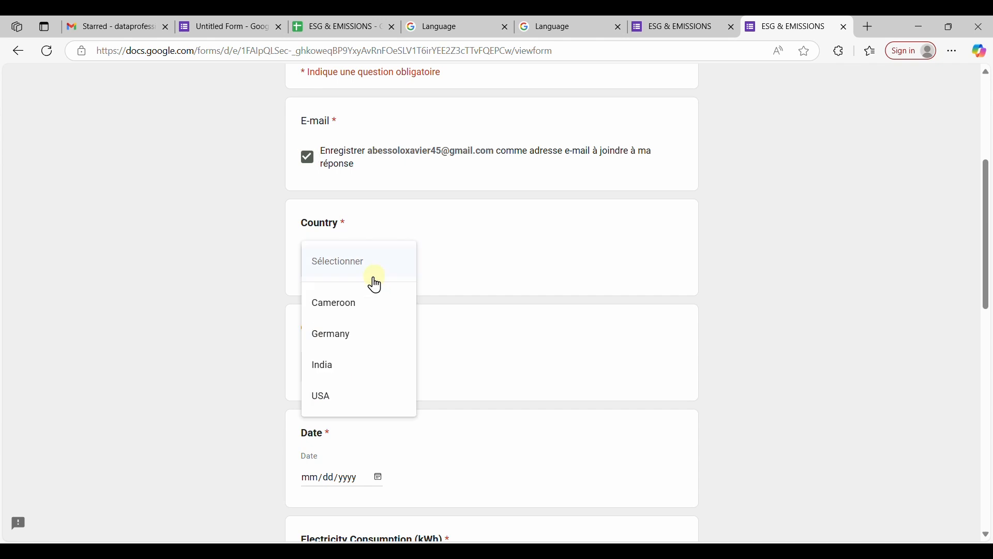
pyautogui.click(333, 398)
pyautogui.click(359, 372)
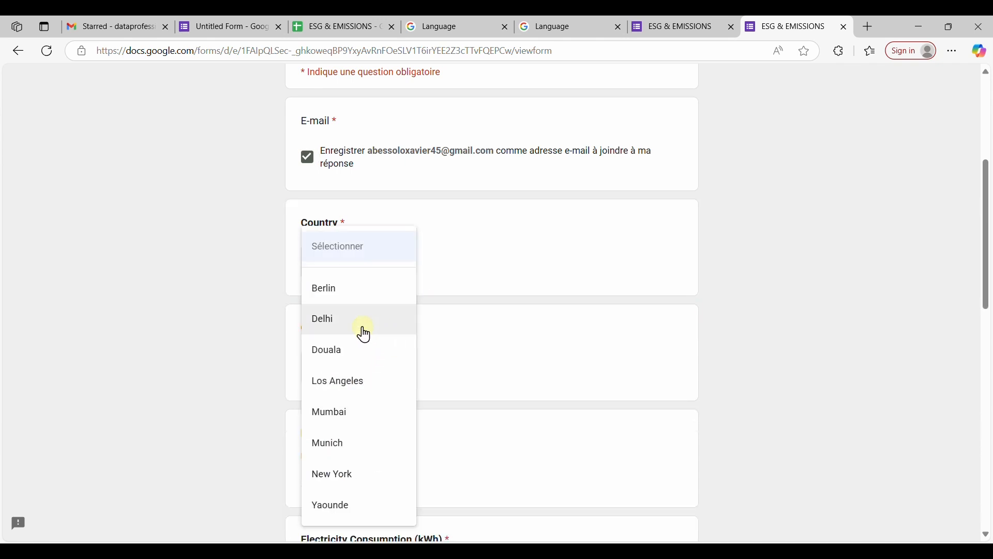
pyautogui.click(333, 472)
# Step: Set the form's Date answer to 01/01/2020 using the date picker
pyautogui.scroll(-3, 391, 417)
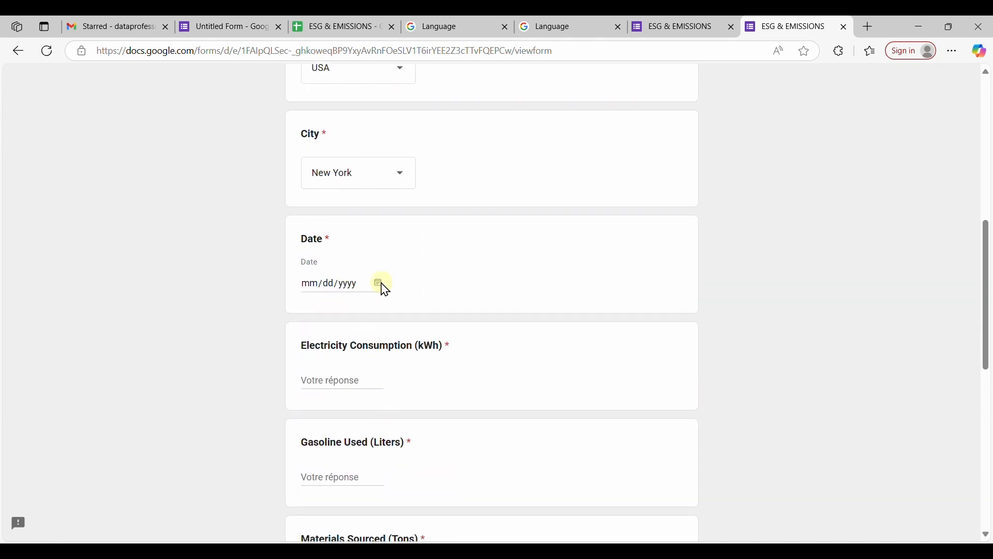
pyautogui.click(379, 284)
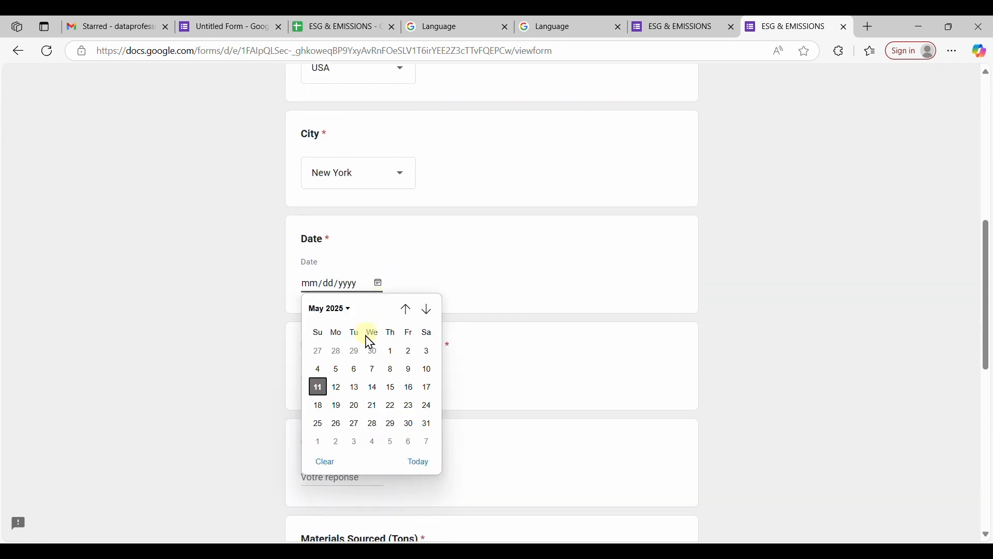
pyautogui.click(329, 311)
pyautogui.scroll(3, 372, 357)
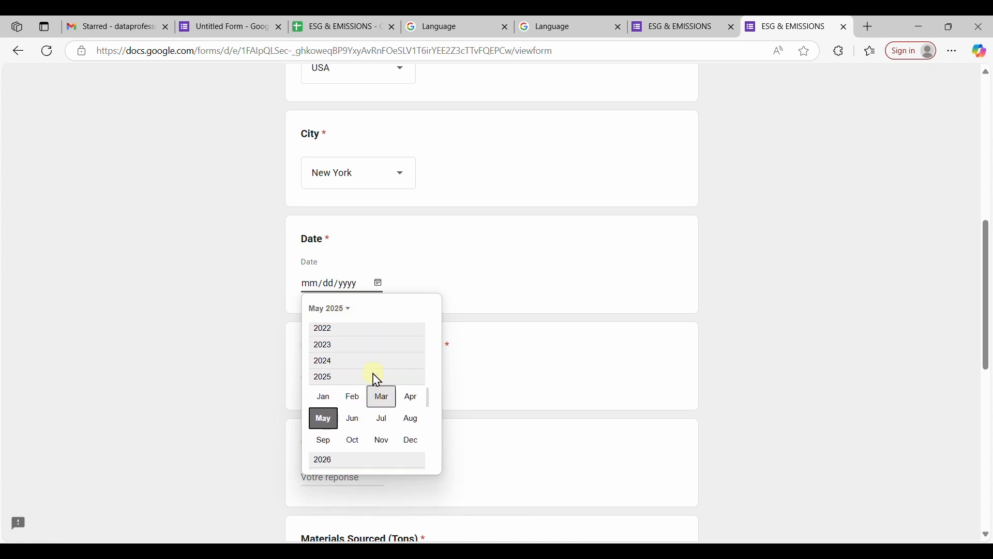
pyautogui.scroll(1, 374, 377)
pyautogui.click(355, 333)
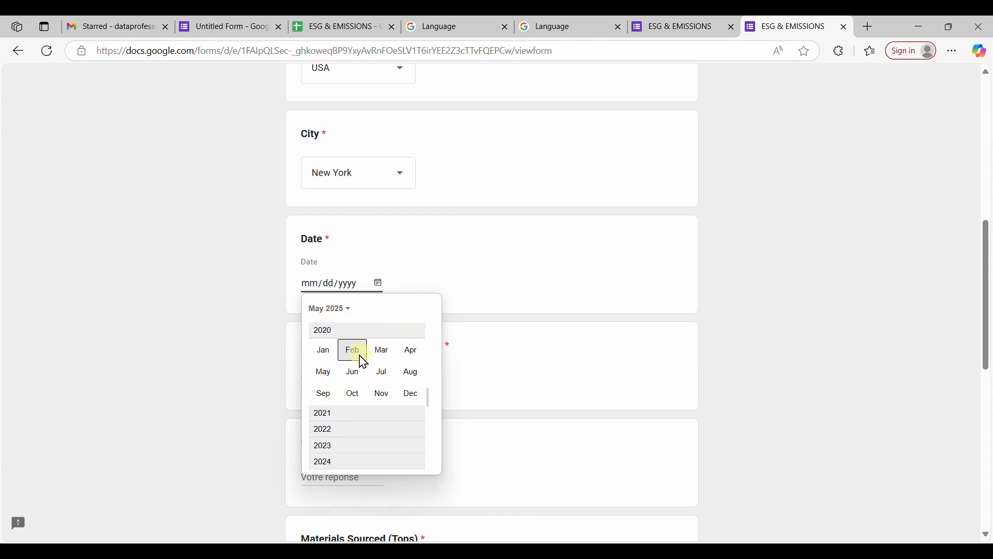
pyautogui.click(323, 355)
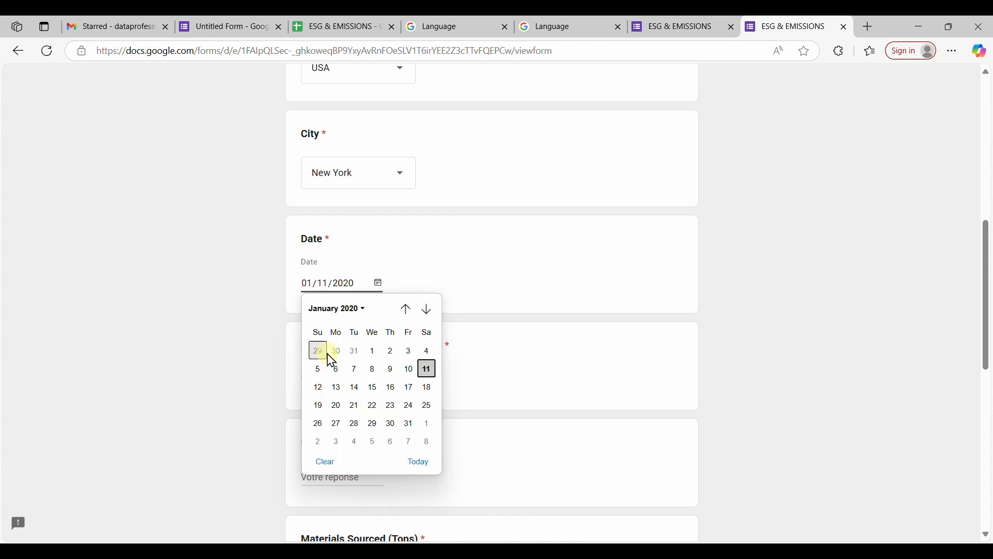
pyautogui.click(368, 348)
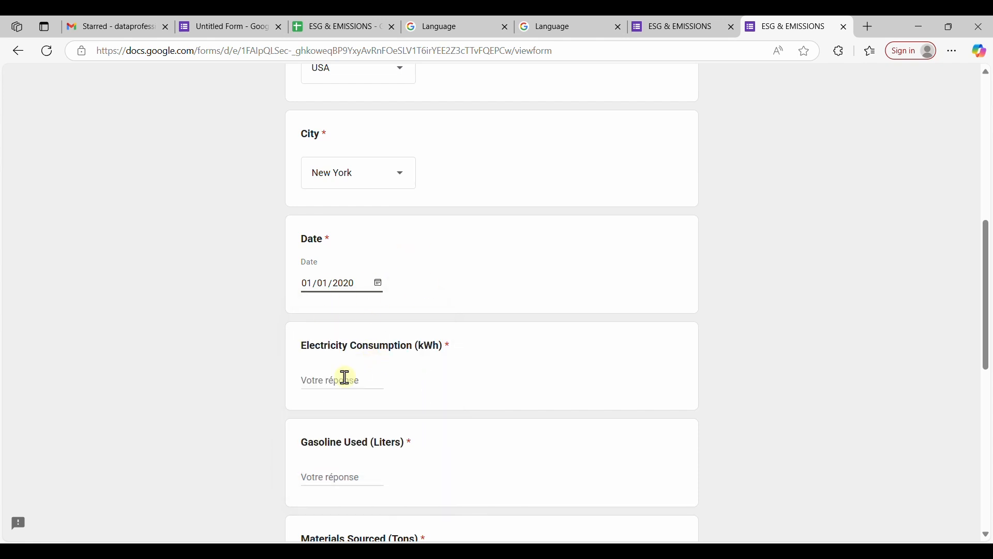
# Step: Enter 4155 as the Electricity Consumption (kWh) and make the Gasoline Used answer ready for entry
pyautogui.click(384, 379)
pyautogui.write('4155')
pyautogui.scroll(-4, 409, 418)
pyautogui.click(349, 282)
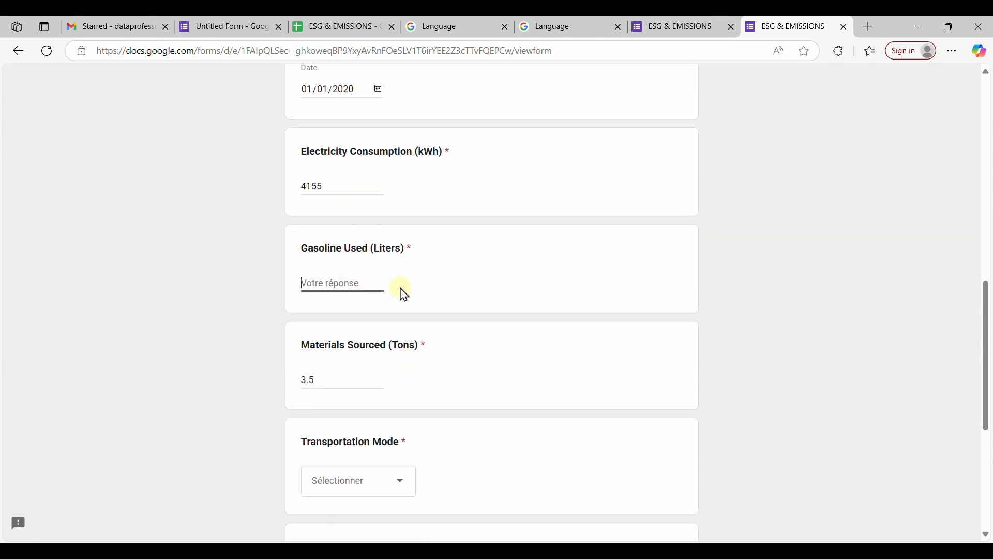
pyautogui.write('2.67')
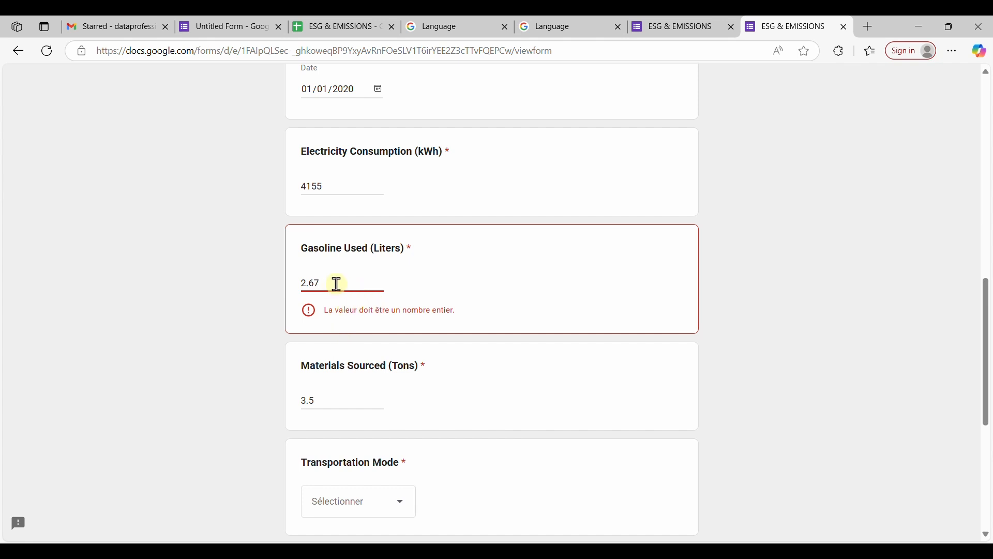
pyautogui.press('BackSpace')
pyautogui.press('BackSpace')
pyautogui.press('BackSpace')
pyautogui.press('BackSpace')
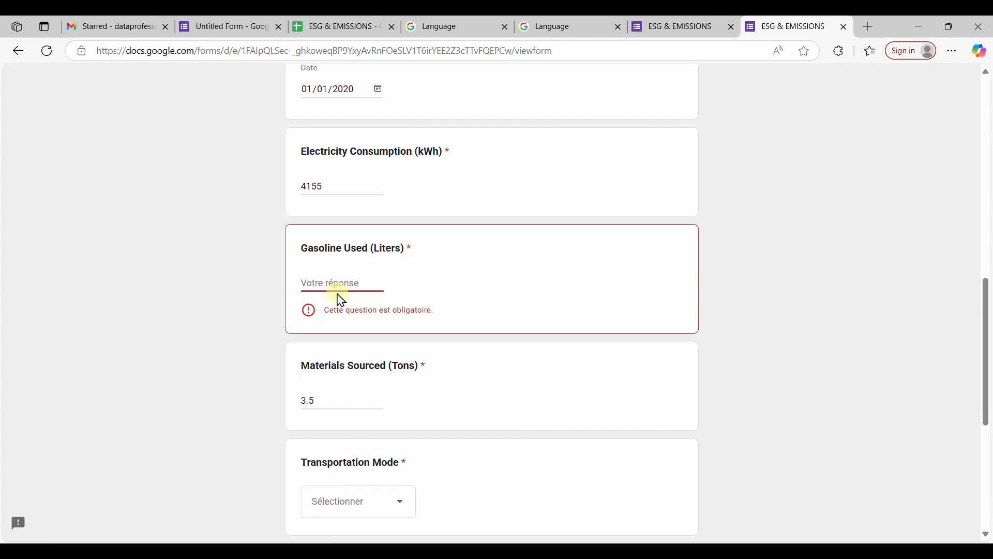
# Step: Enter 366 as the Gasoline Used (Liters) and replace the Materials Sourced (Tons) answer with 2.67
pyautogui.write('366')
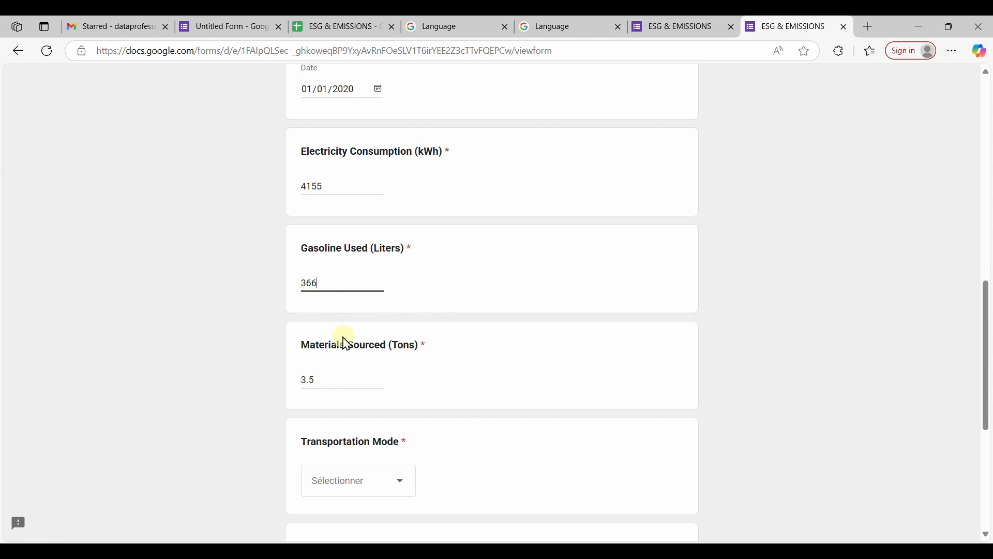
pyautogui.click(337, 376)
pyautogui.press('BackSpace')
pyautogui.press('BackSpace')
pyautogui.write('2.67')
# Step: Choose Rail as the Transportation Mode and enter 916 as the Transportation Distance (km)
pyautogui.scroll(-2, 373, 383)
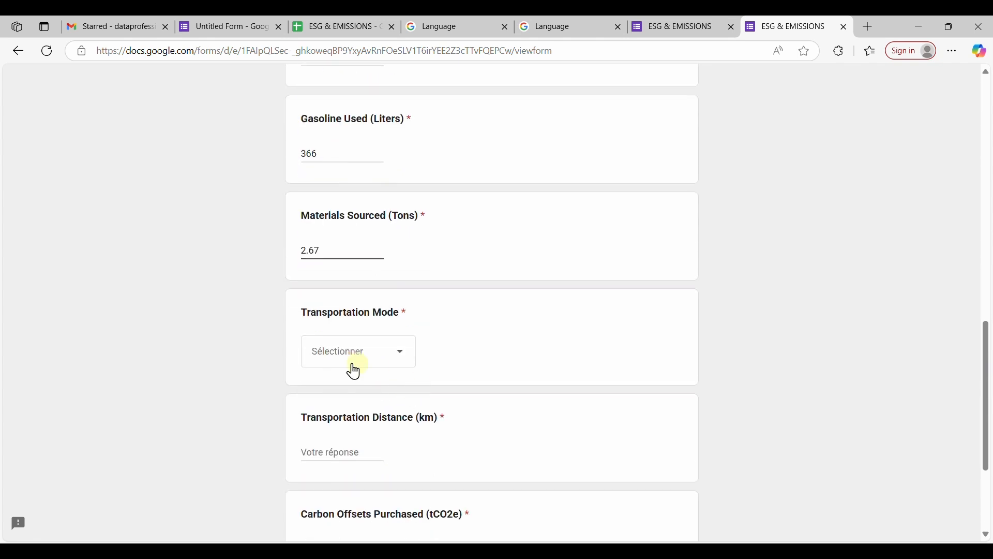
pyautogui.click(361, 357)
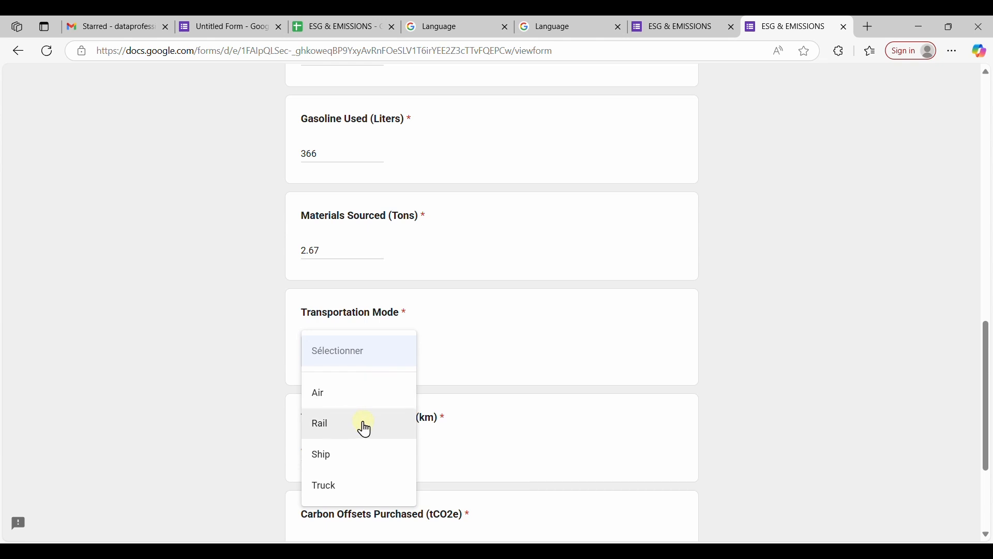
pyautogui.click(341, 425)
pyautogui.scroll(-2, 424, 359)
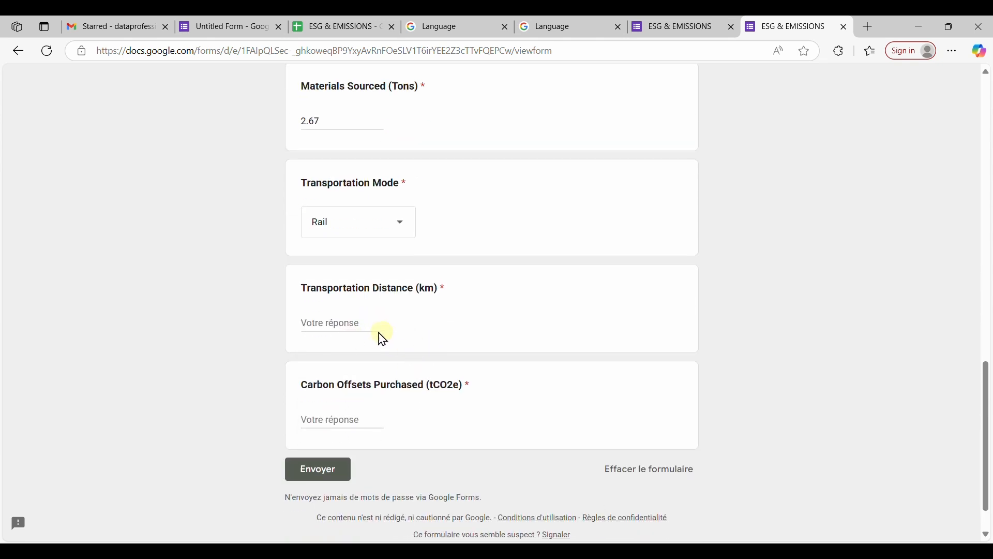
pyautogui.click(353, 322)
pyautogui.write('916')
# Step: Enter 3.5 for Carbon Offsets Purchased (tCO2e), review the answers and submit the form
pyautogui.click(318, 413)
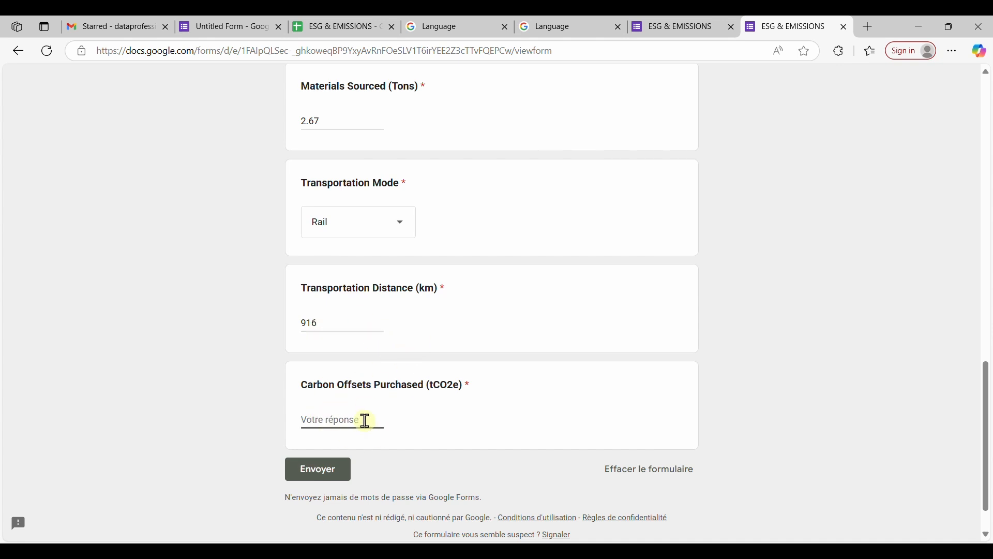
pyautogui.write('3.5')
pyautogui.scroll(15, 466, 421)
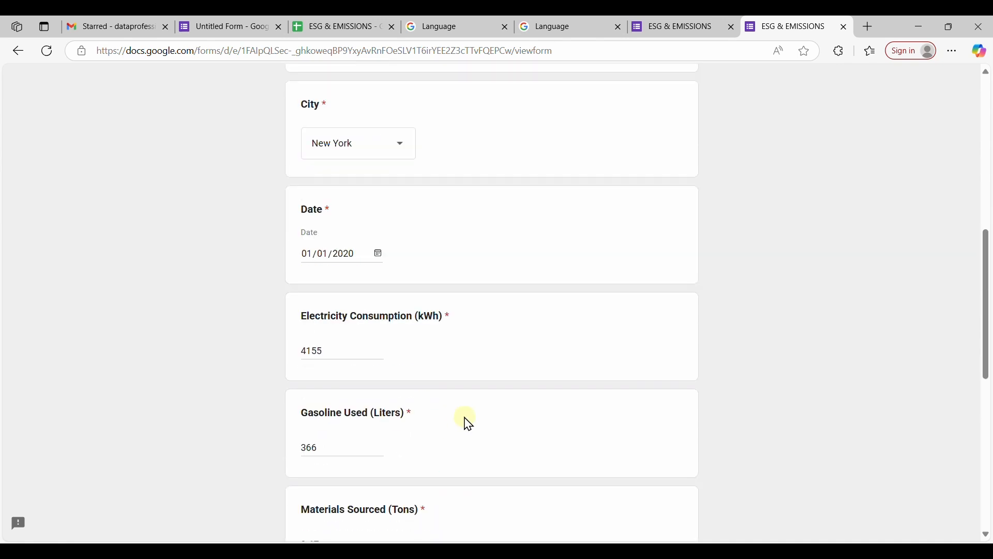
pyautogui.scroll(-15, 497, 414)
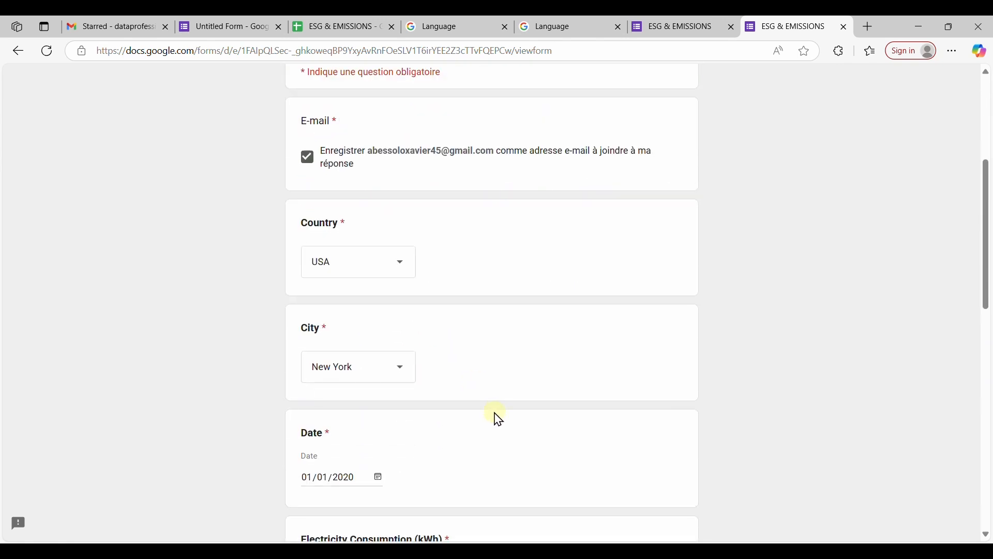
pyautogui.scroll(-1, 466, 427)
pyautogui.click(329, 430)
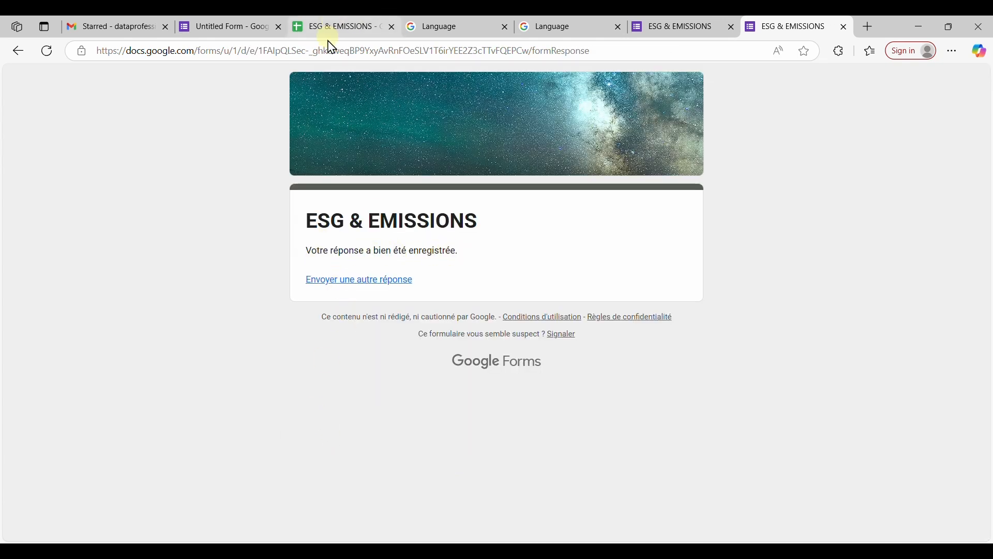
# Step: Switch to the linked ESG & EMISSIONS response spreadsheet in Google Sheets and auto-fit the width of all columns
pyautogui.click(352, 27)
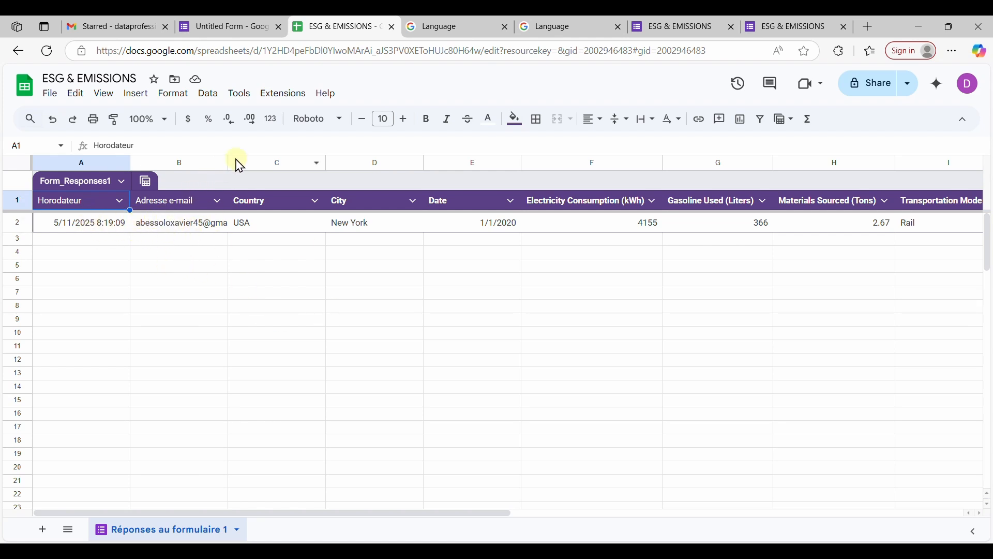
pyautogui.click(23, 164)
pyautogui.doubleClick(230, 161)
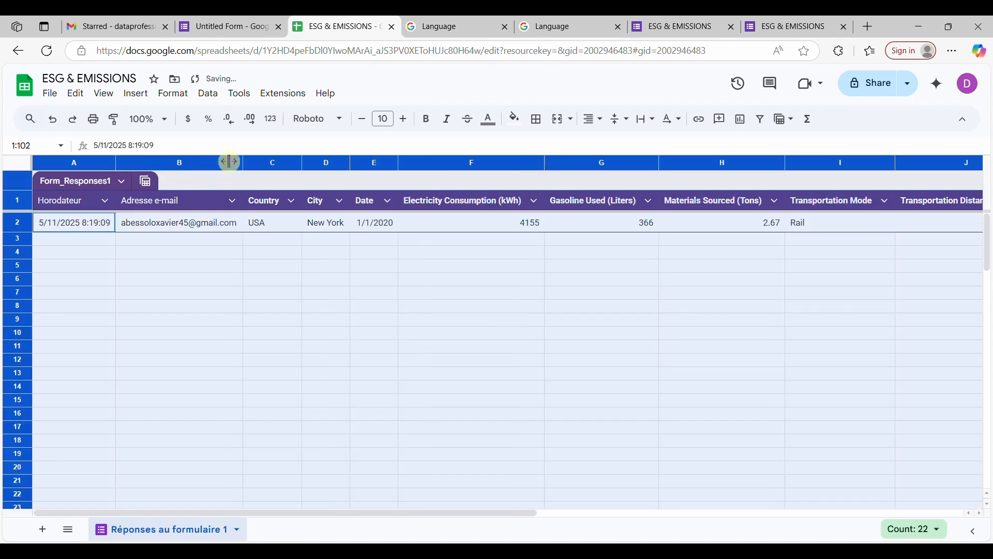
pyautogui.click(154, 228)
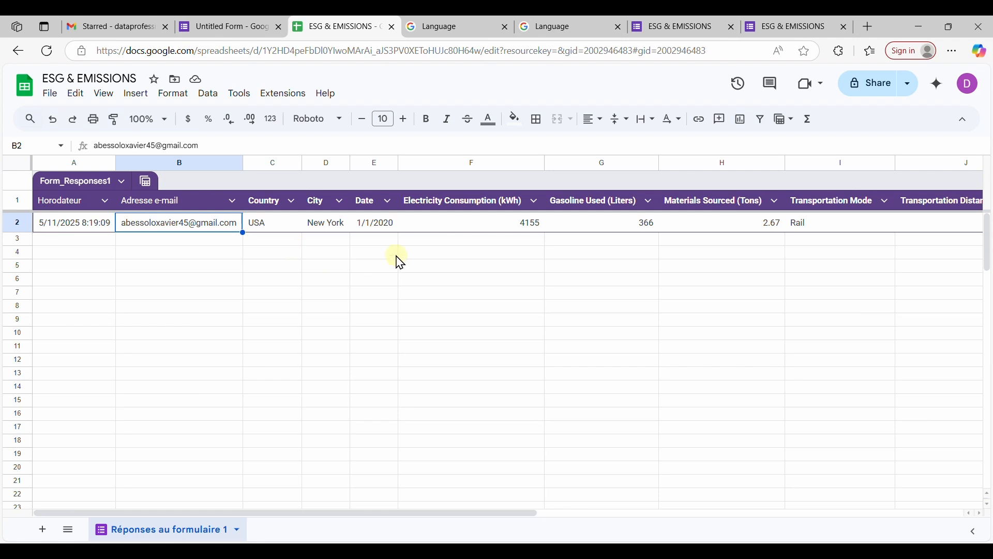
# Step: Add the header "Scope 1 Emissions" in cell L1, directly after the Carbon Offsets Purchased column
pyautogui.hscroll(6, 398, 262)
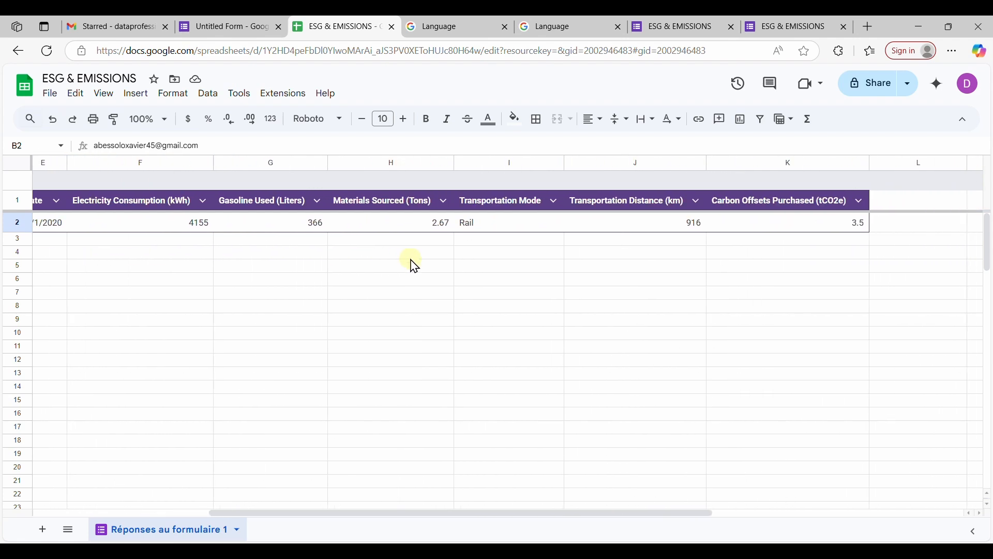
pyautogui.hscroll(2, 413, 264)
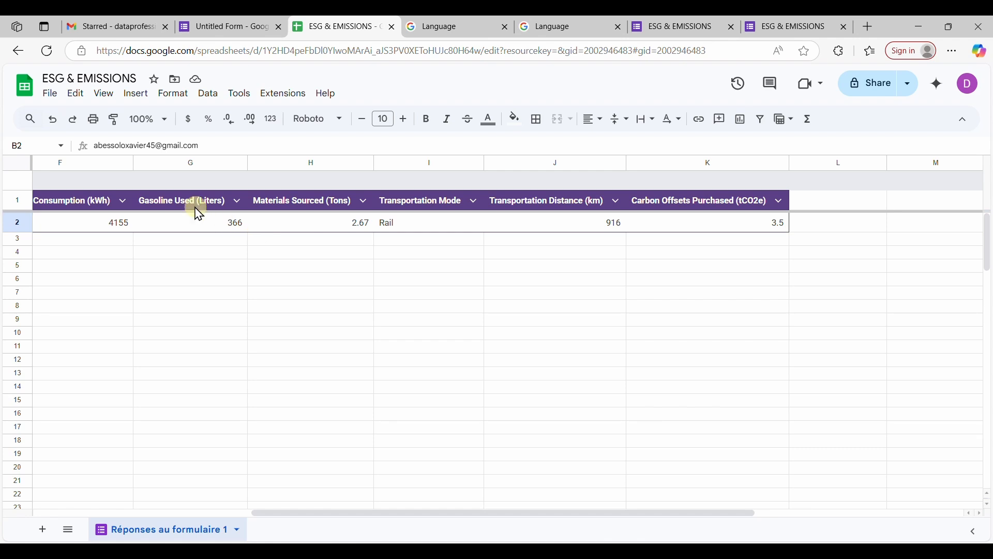
pyautogui.click(188, 163)
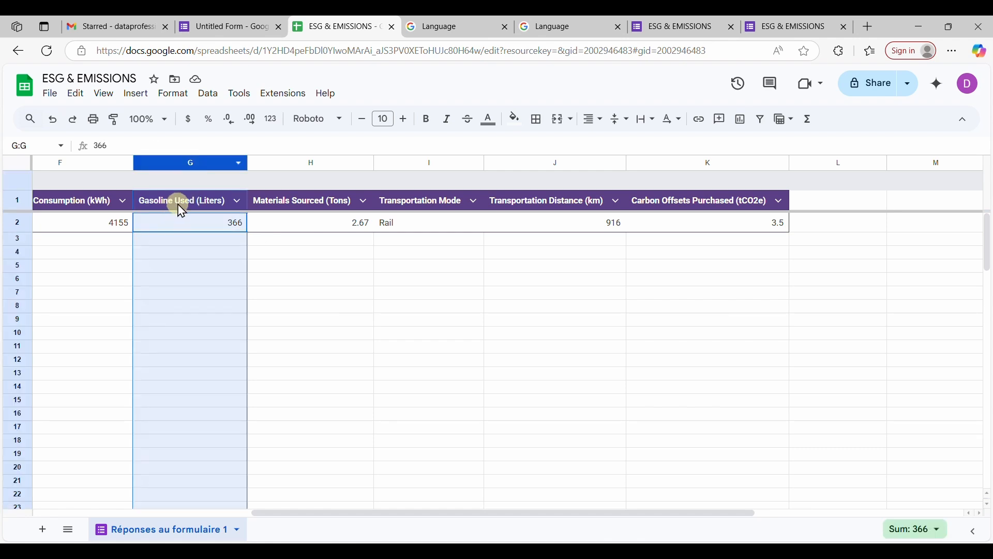
pyautogui.click(838, 207)
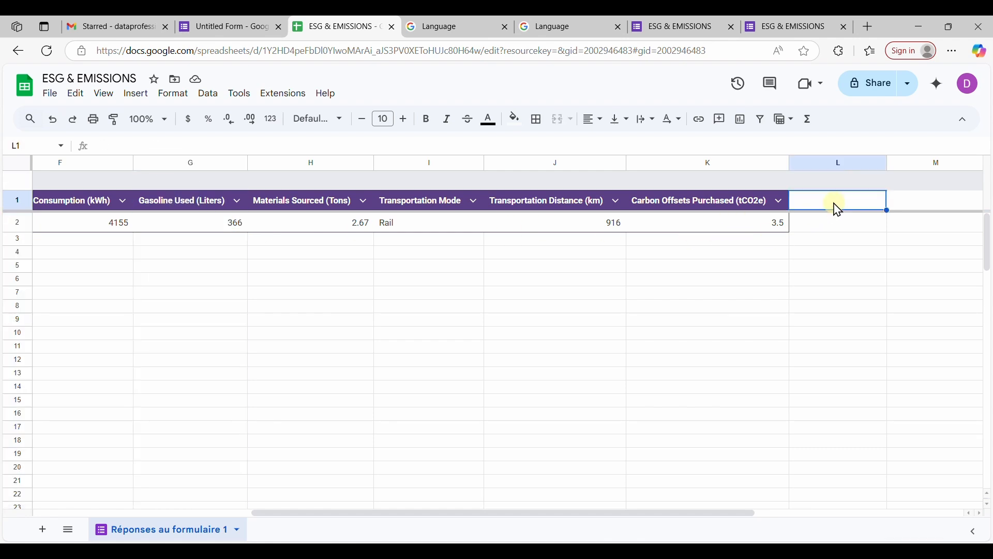
pyautogui.write('Scope 1 Emissions')
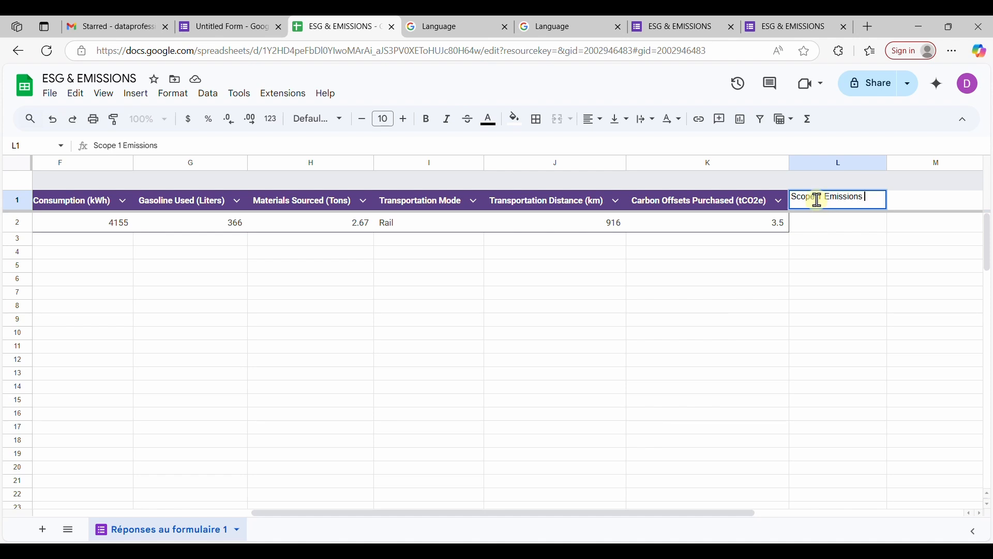
# Step: Copy the unit "(tCO2e)" from the Carbon Offsets Purchased header and append it to the Scope 1 Emissions header in L1
pyautogui.click(724, 206)
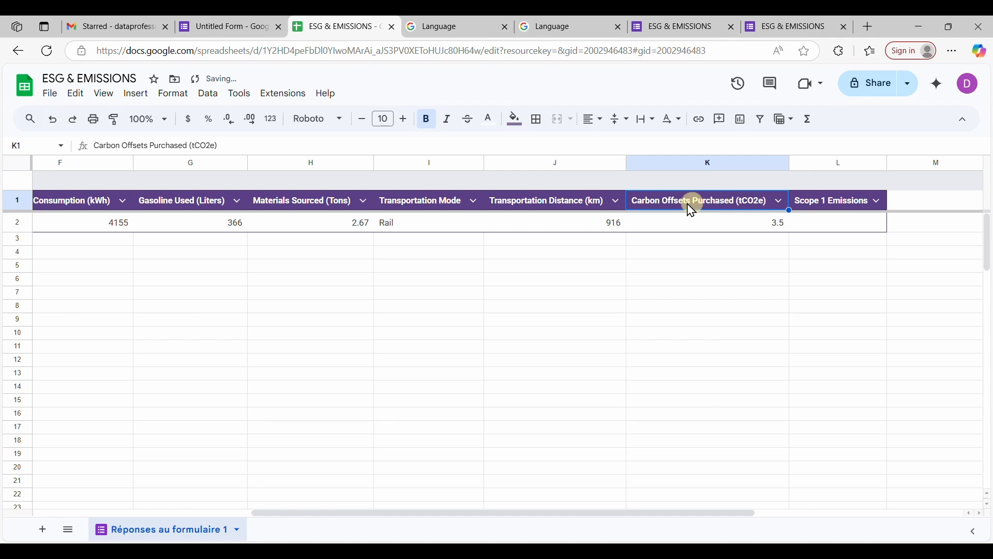
pyautogui.moveTo(191, 144); pyautogui.dragTo(219, 145)
pyautogui.hotkey('ctrl', 'c')
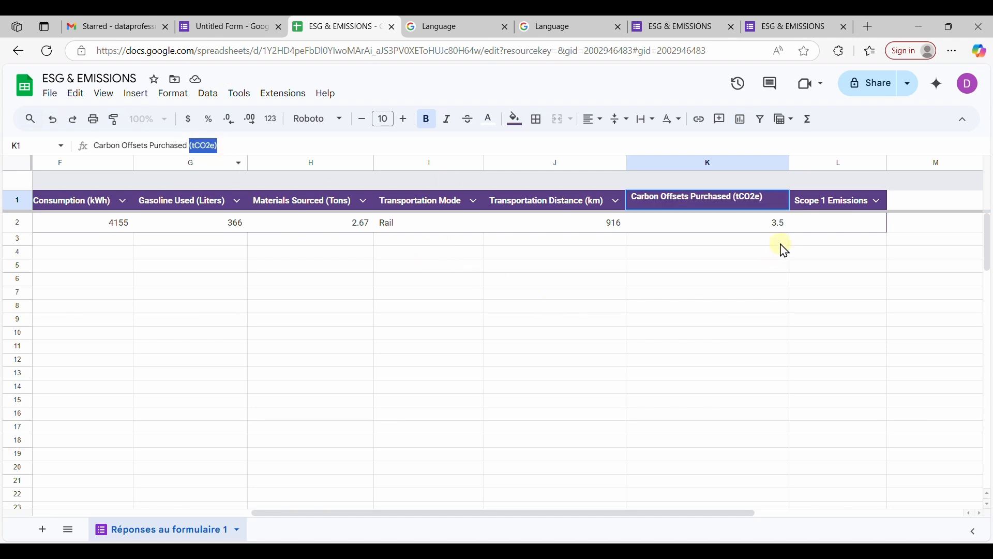
pyautogui.click(827, 204)
pyautogui.click(324, 146)
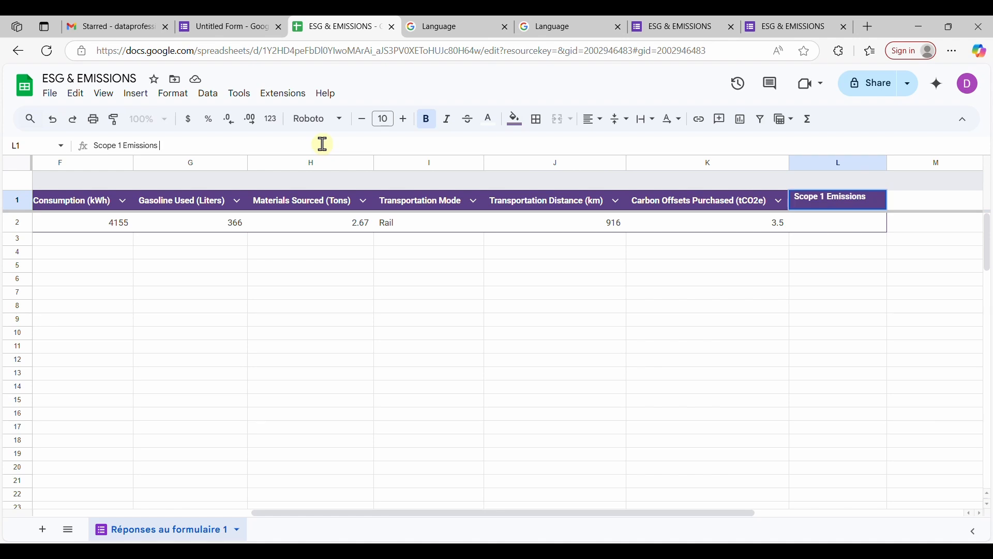
pyautogui.hotkey('ctrl', 'v')
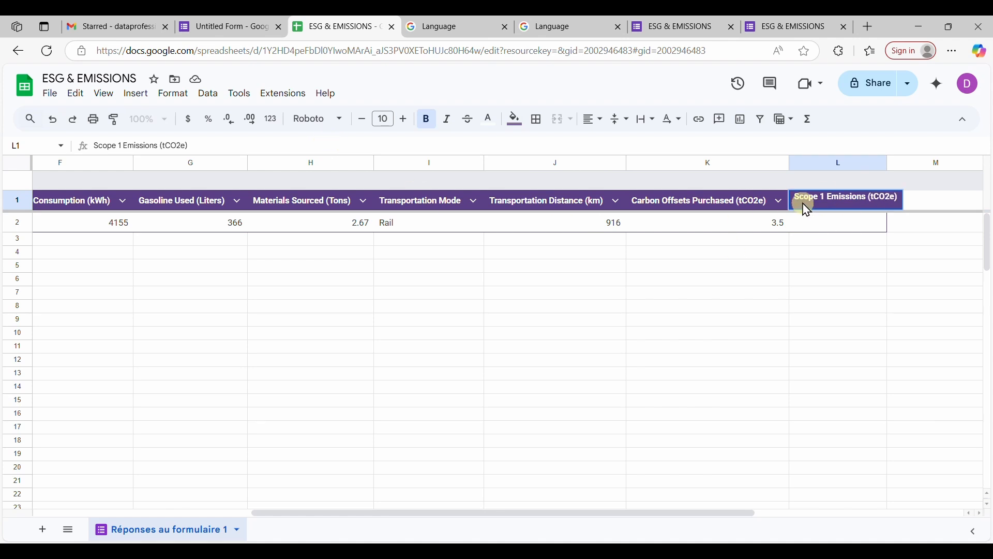
# Step: Auto-fit the Scope 1 Emissions column and enter the formula =G2*2.31/1000 in L2
pyautogui.press('Return')
pyautogui.doubleClick(888, 167)
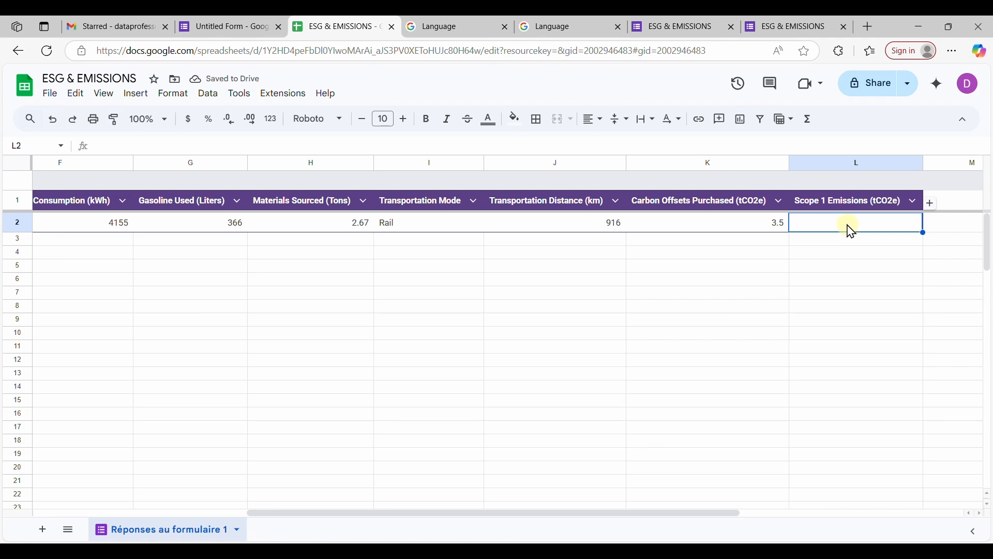
pyautogui.write('=')
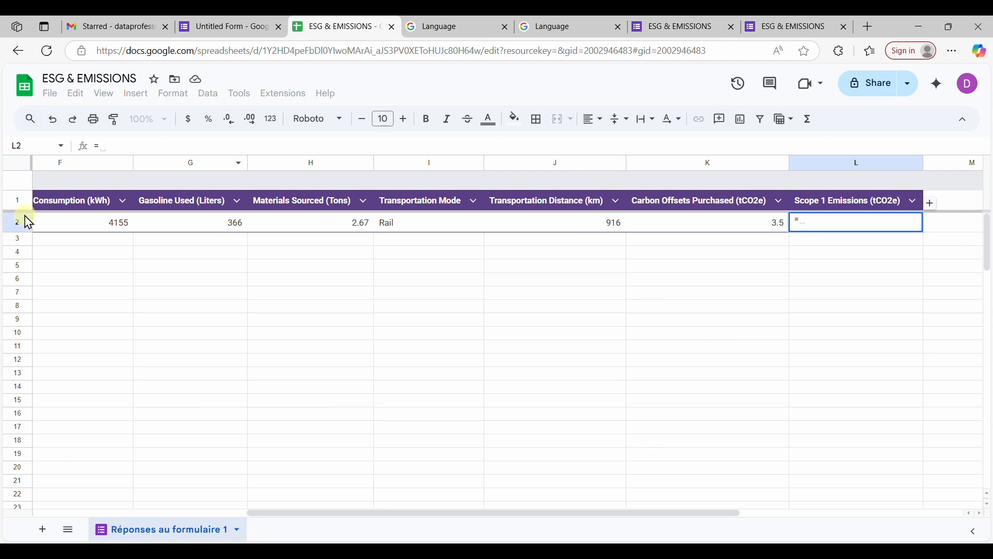
pyautogui.write('G2')
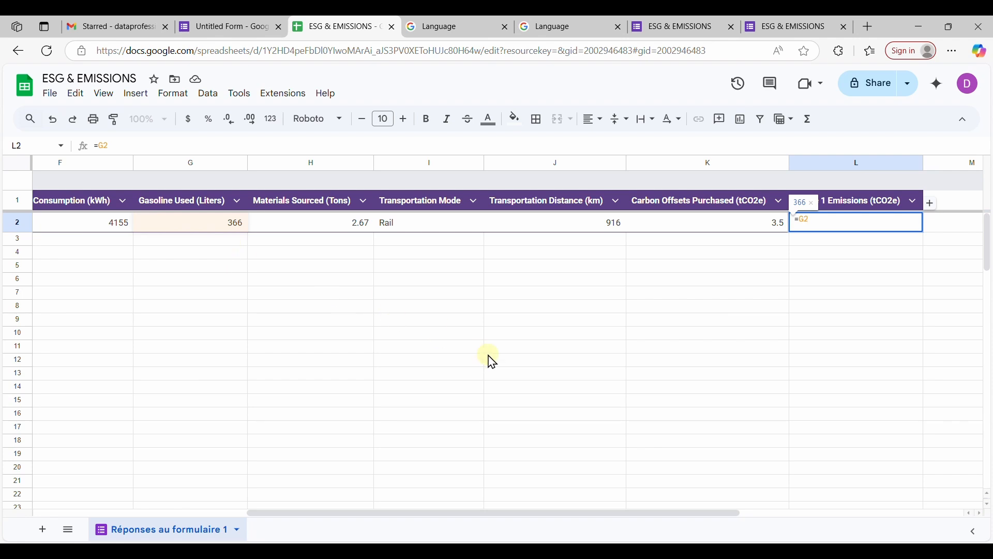
pyautogui.write('*')
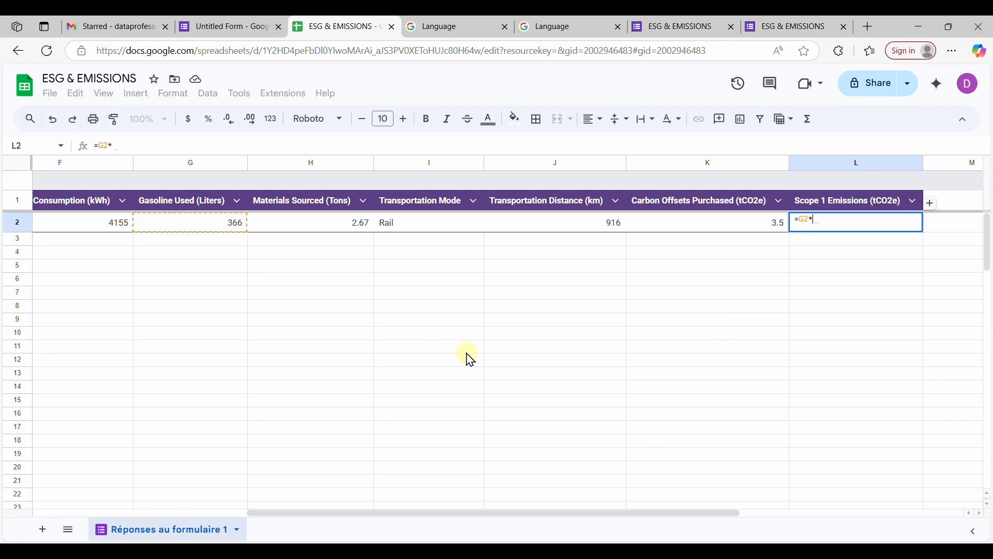
pyautogui.write('2.3')
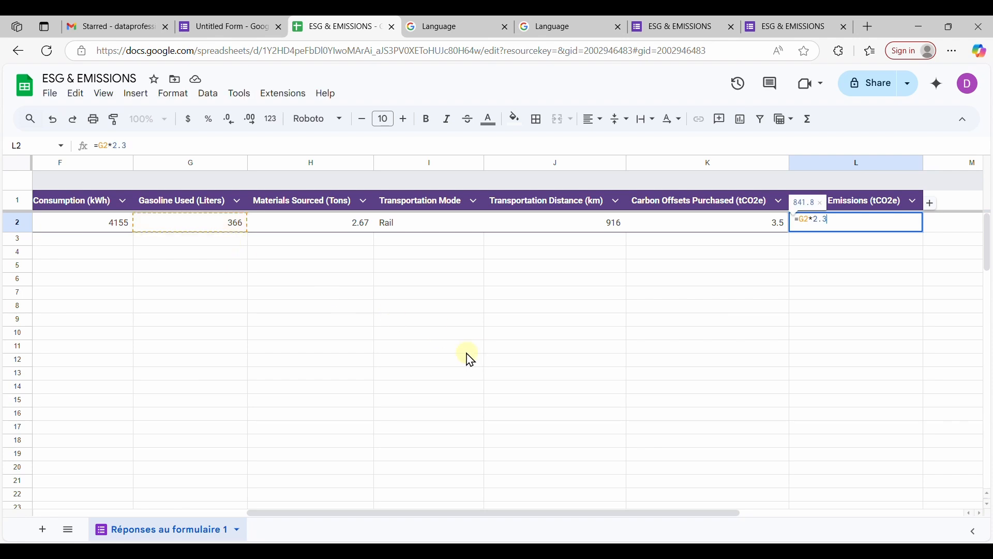
pyautogui.write('1/1000')
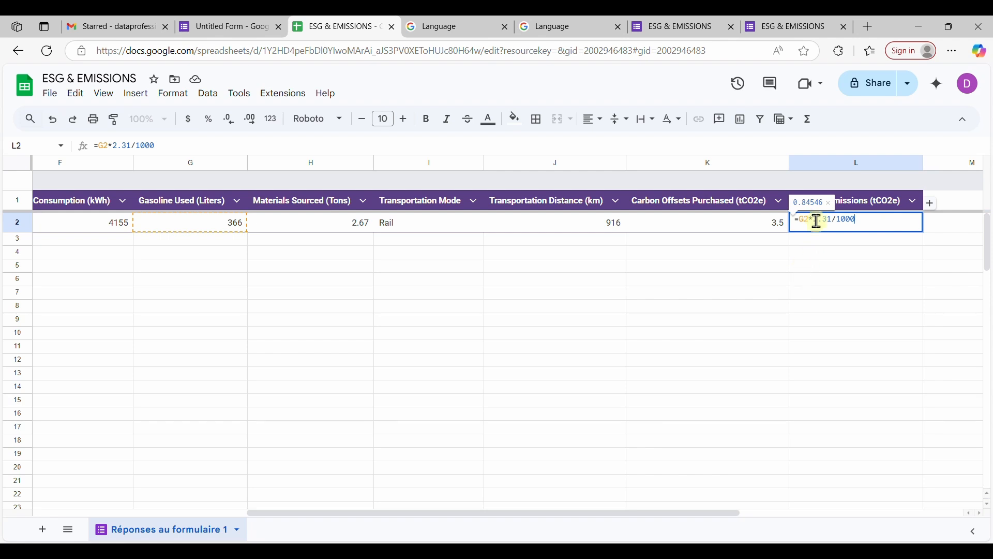
pyautogui.press('Return')
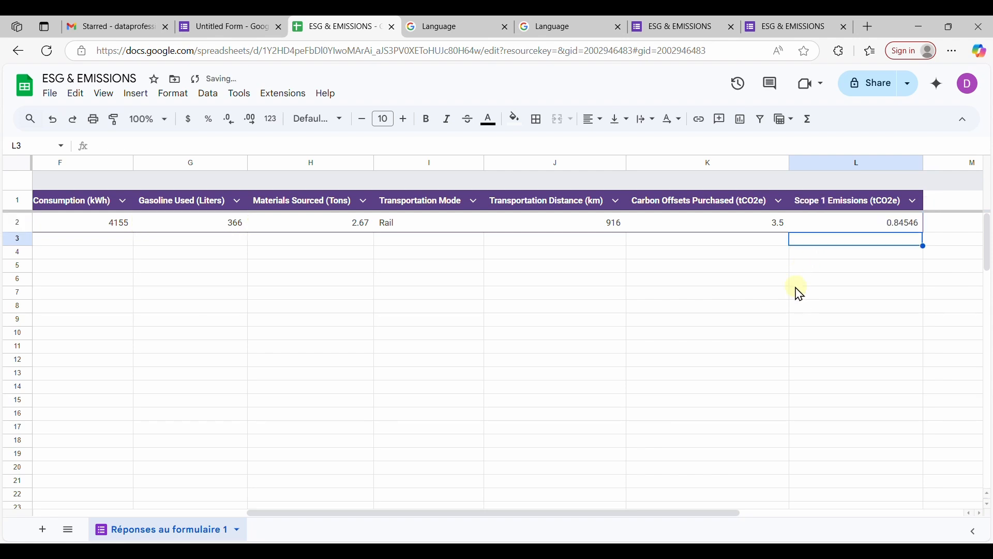
# Step: Format the Scope 1 Emissions value in L2 to two decimal places
pyautogui.click(870, 228)
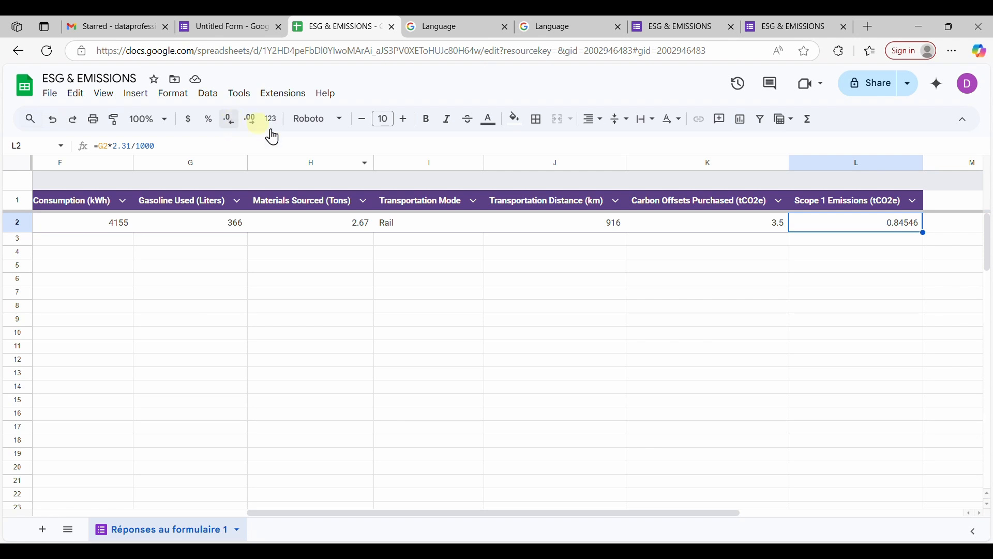
pyautogui.click(230, 123)
pyautogui.click(231, 128)
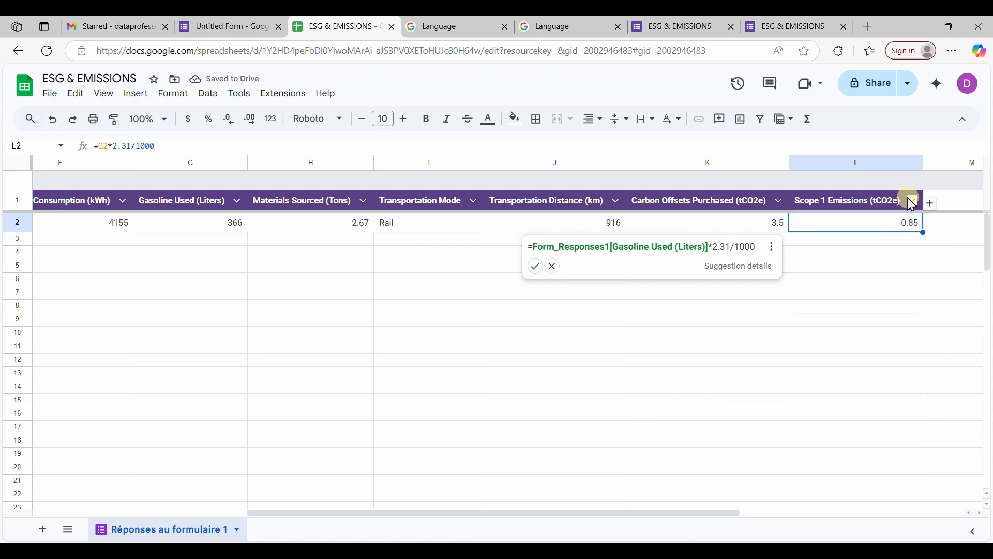
# Step: Copy the Scope 1 Emissions header text into M1 and change it to "Scope 2 Emissions (tCO2e)"
pyautogui.click(860, 201)
pyautogui.moveTo(238, 150); pyautogui.dragTo(60, 145)
pyautogui.hotkey('ctrl', 'c')
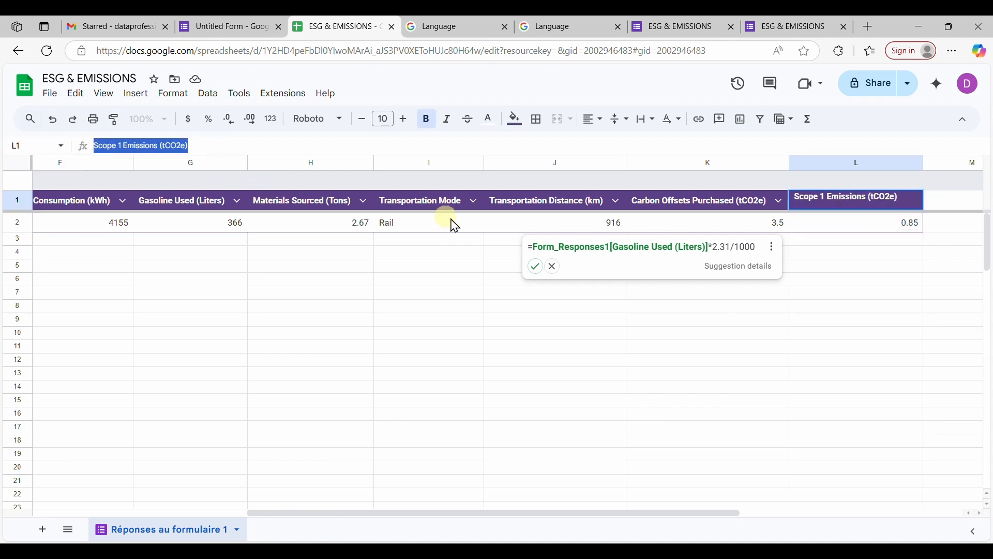
pyautogui.hscroll(5, 517, 233)
pyautogui.click(745, 203)
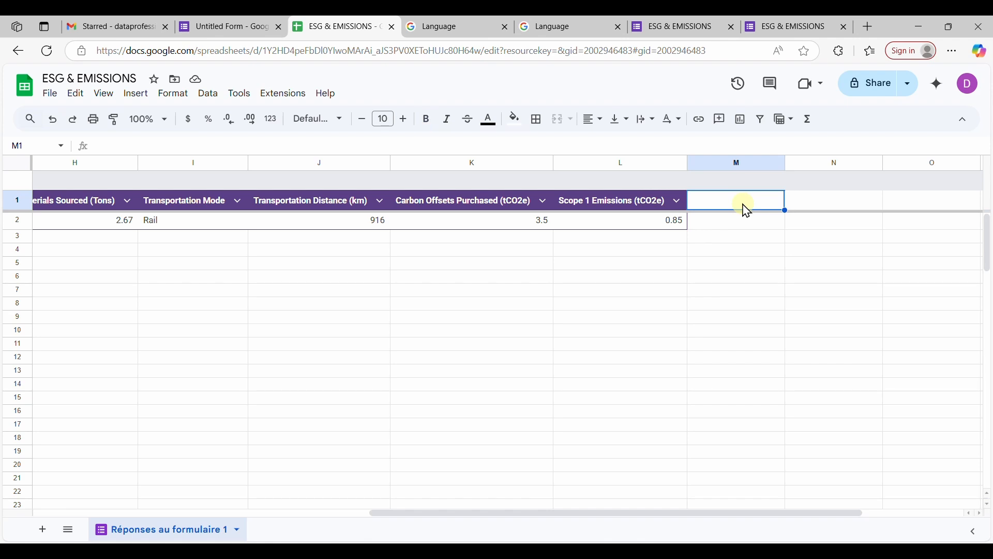
pyautogui.hotkey('ctrl', 'v')
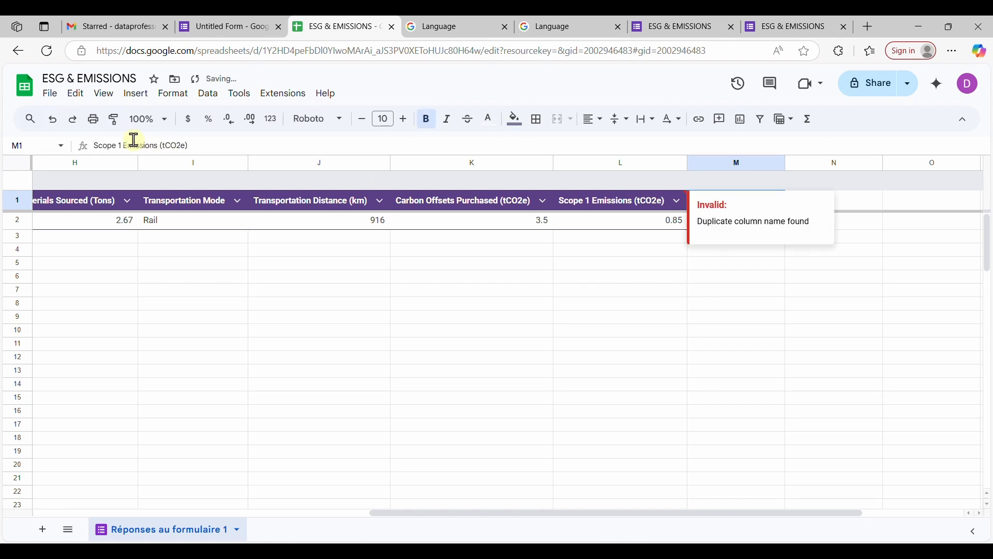
pyautogui.click(124, 146)
pyautogui.press('BackSpace')
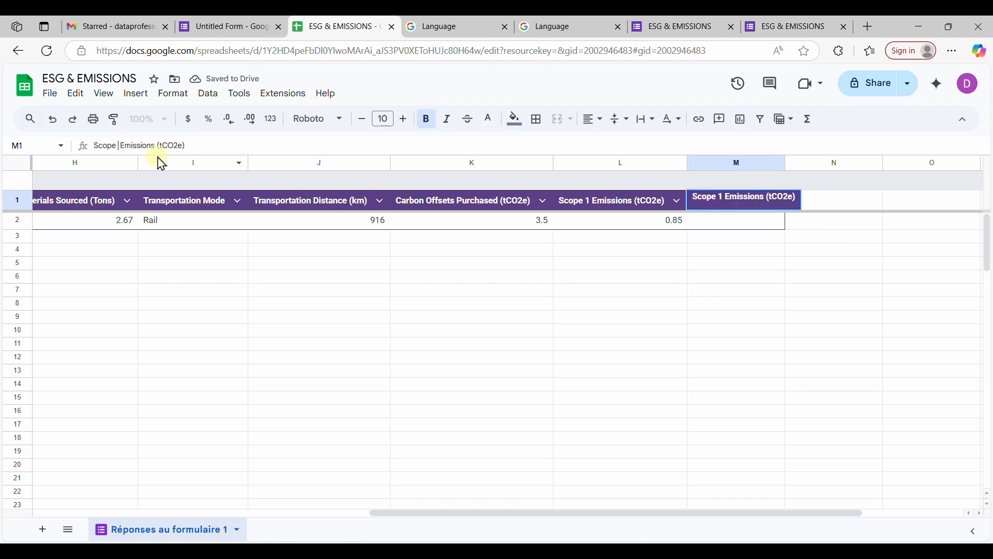
pyautogui.write('2')
pyautogui.press('Return')
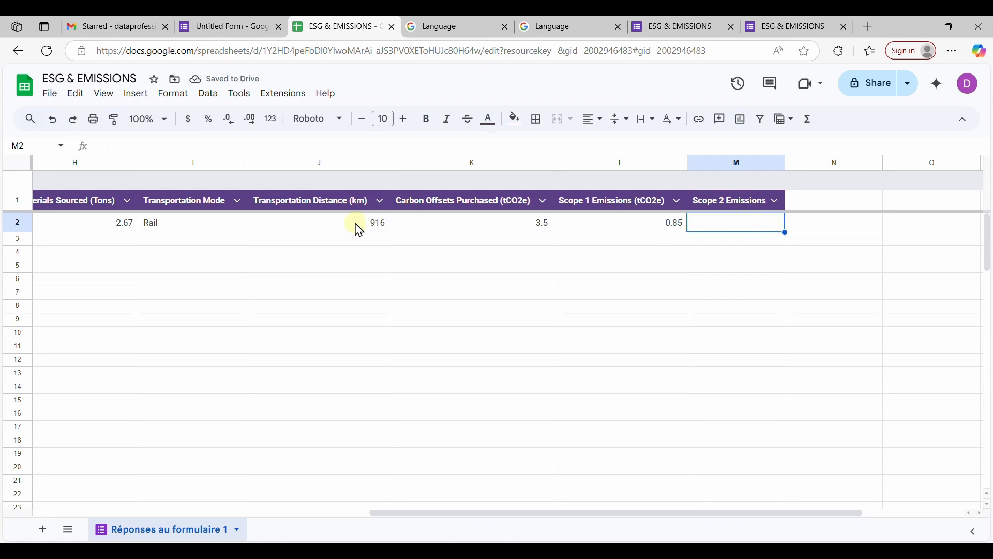
# Step: Calculate Scope 2 emissions from electricity consumption in M2 with the formula =F2*0.45/1000
pyautogui.hscroll(-4, 290, 224)
pyautogui.hscroll(-2, 212, 227)
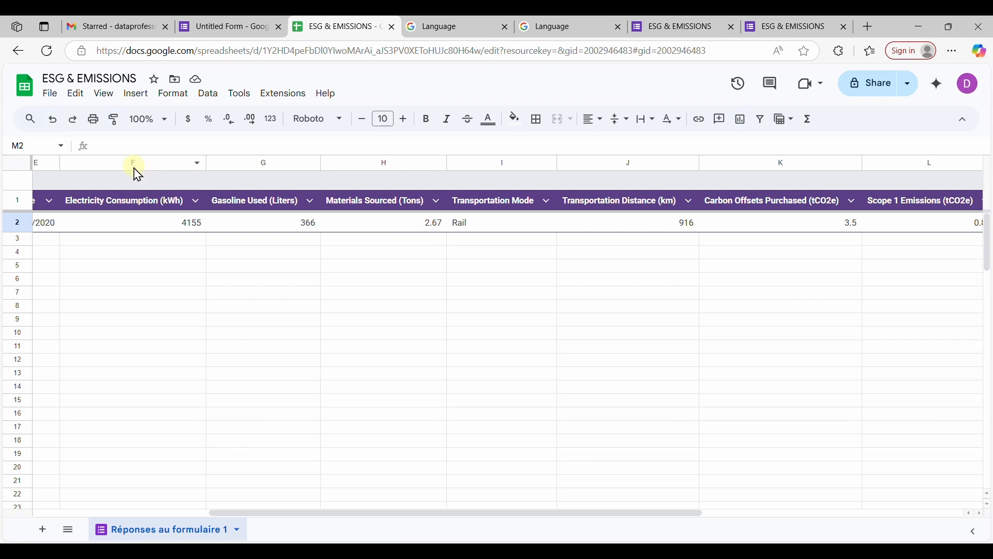
pyautogui.hscroll(3, 550, 330)
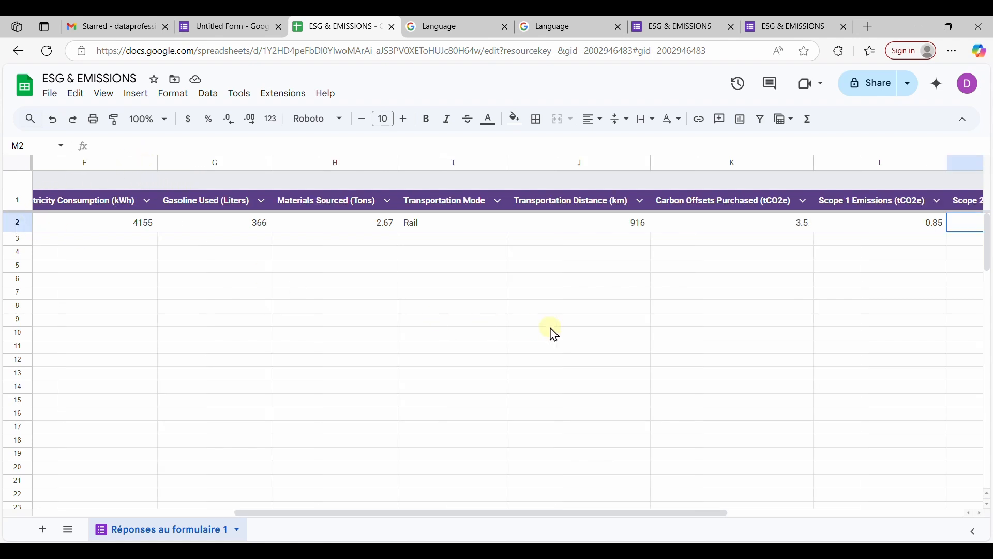
pyautogui.write('=')
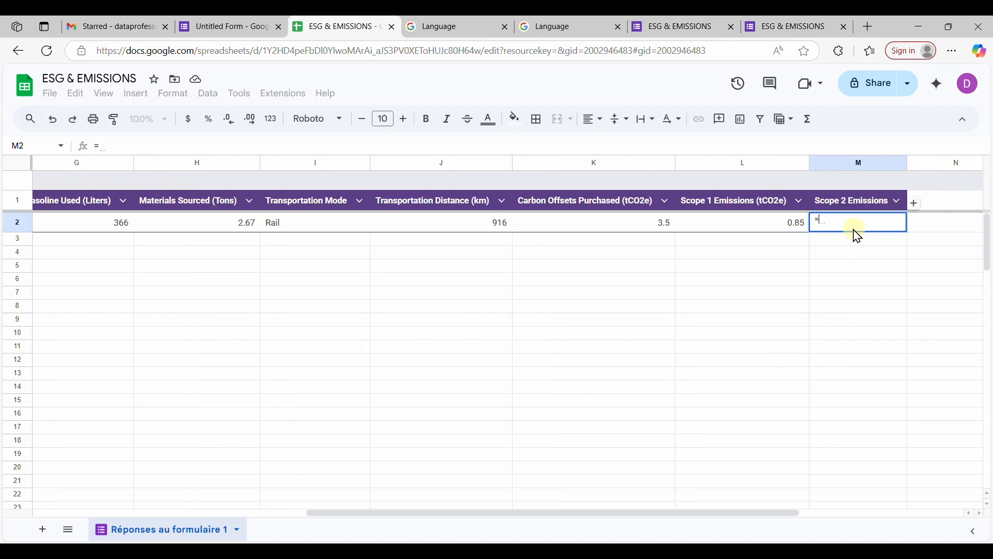
pyautogui.hscroll(-3, 191, 224)
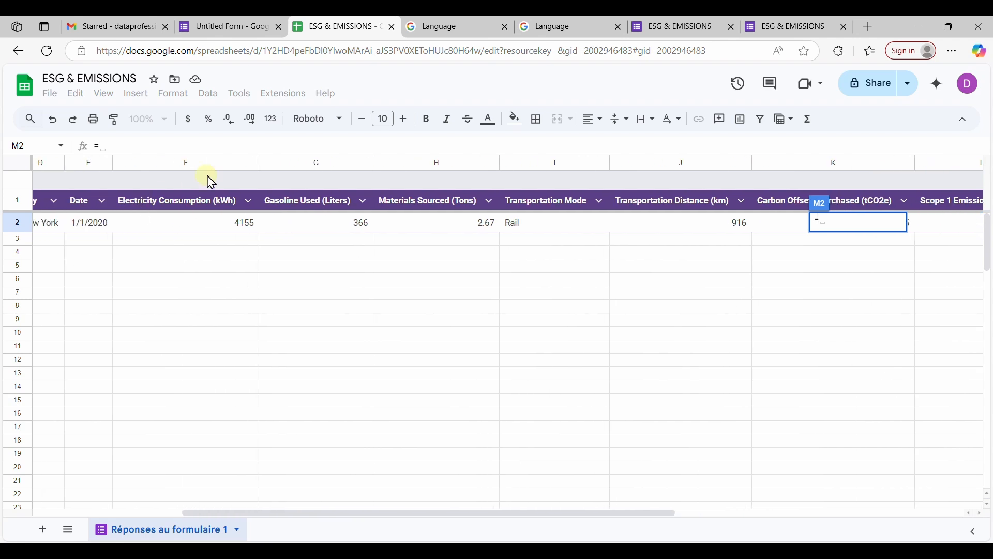
pyautogui.write('F')
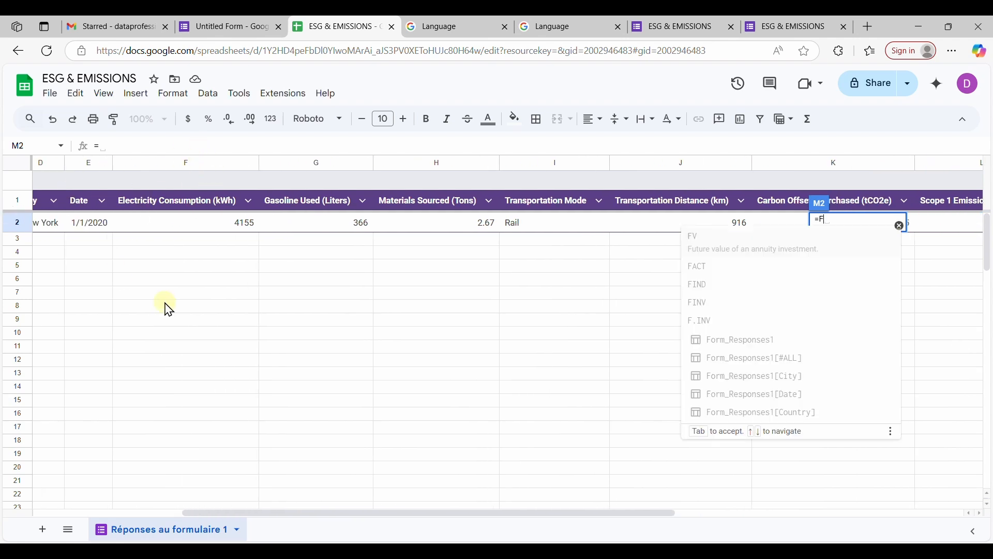
pyautogui.write('2* ')
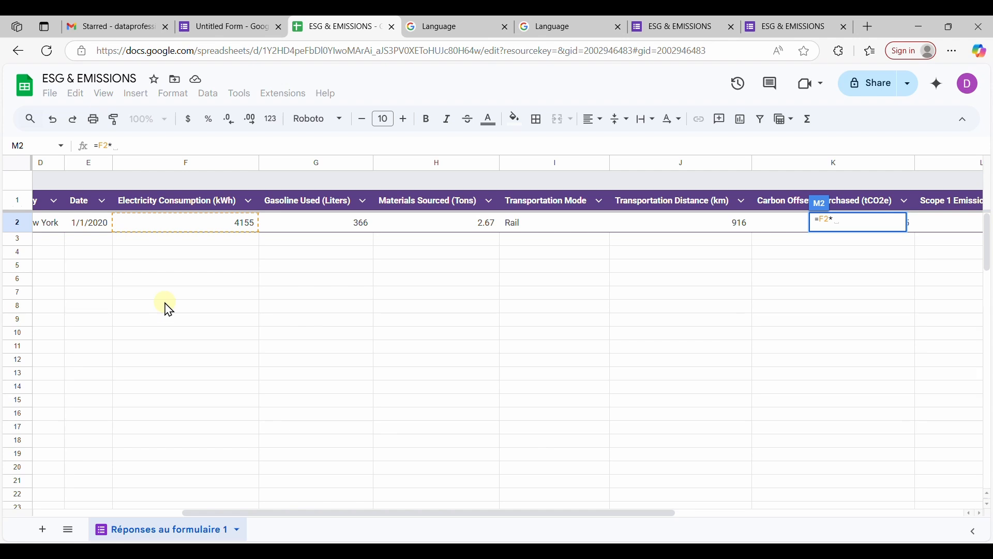
pyautogui.write('0.45')
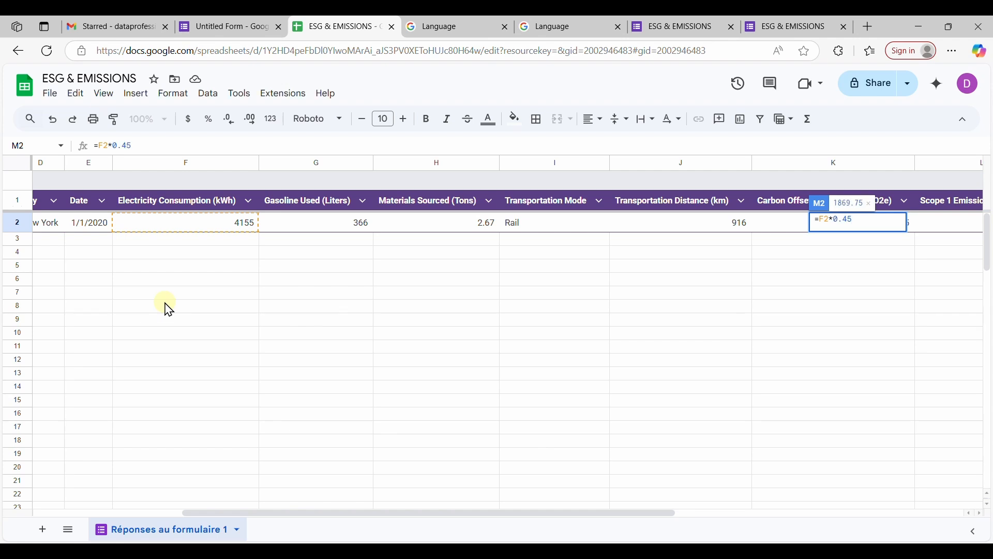
pyautogui.write('/1000')
pyautogui.press('Return')
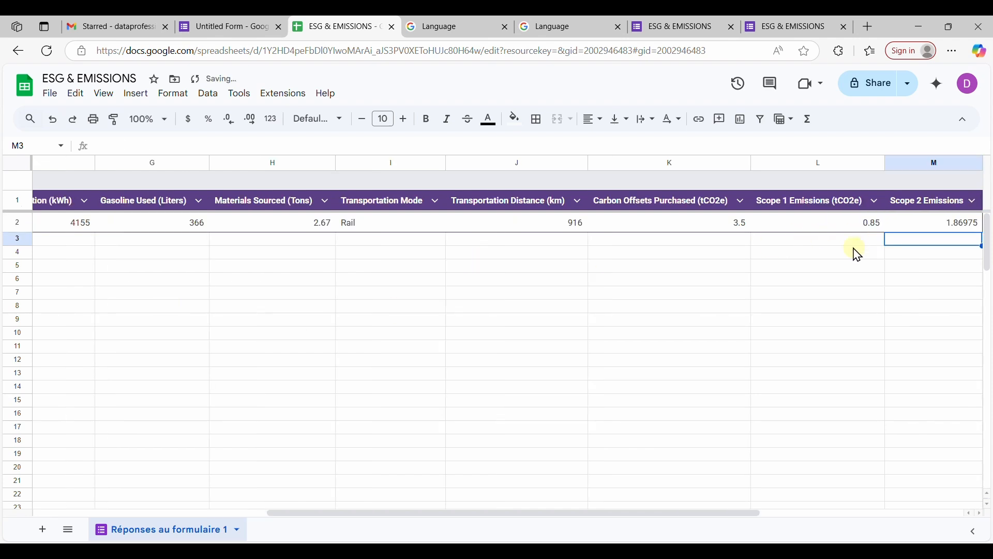
# Step: Format the Scope 2 Emissions value in M2 to two decimal places
pyautogui.click(933, 224)
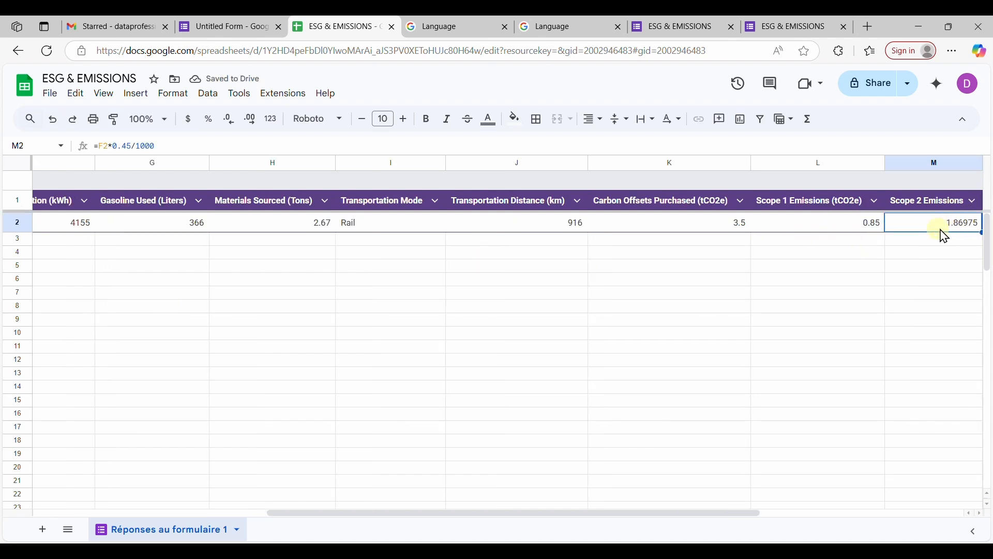
pyautogui.click(227, 120)
pyautogui.click(228, 122)
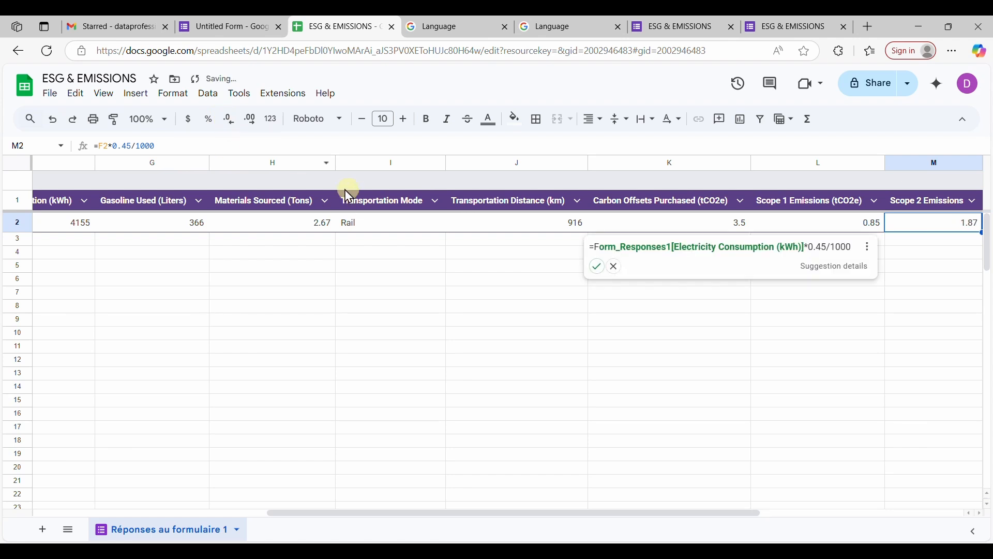
# Step: Auto-fit the width of the Scope 2 Emissions column so its full header fits
pyautogui.hscroll(3, 504, 320)
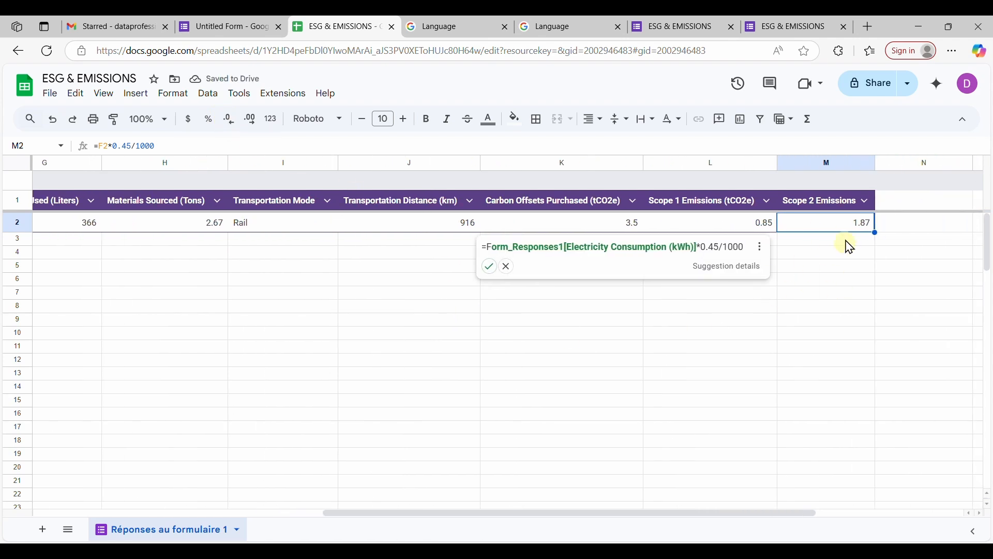
pyautogui.click(911, 204)
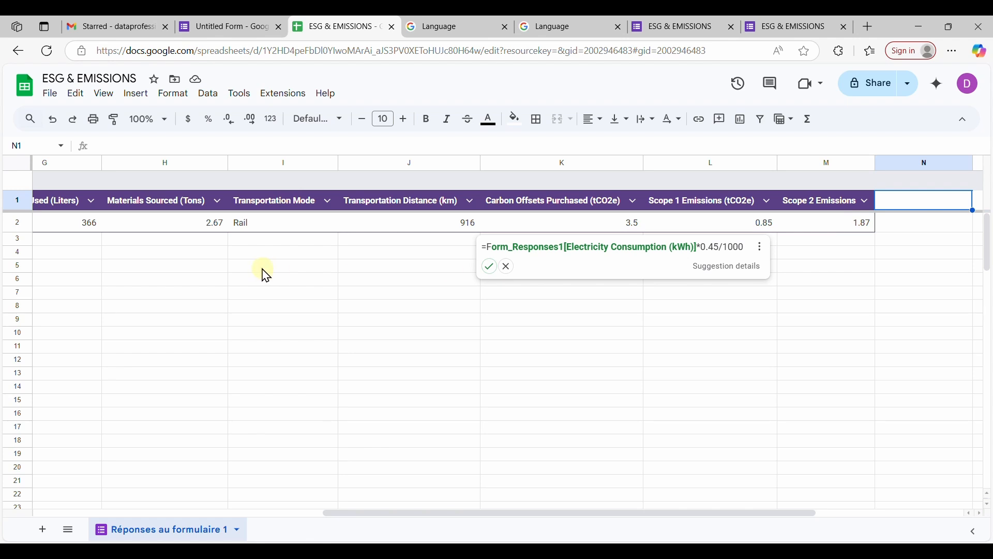
pyautogui.hscroll(-3, 261, 273)
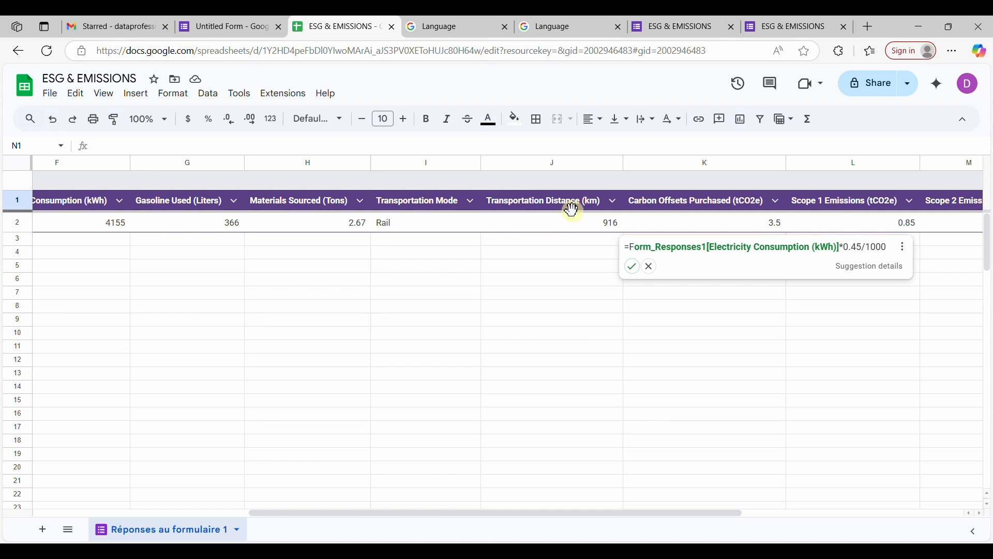
pyautogui.hscroll(4, 565, 223)
pyautogui.hscroll(1, 865, 251)
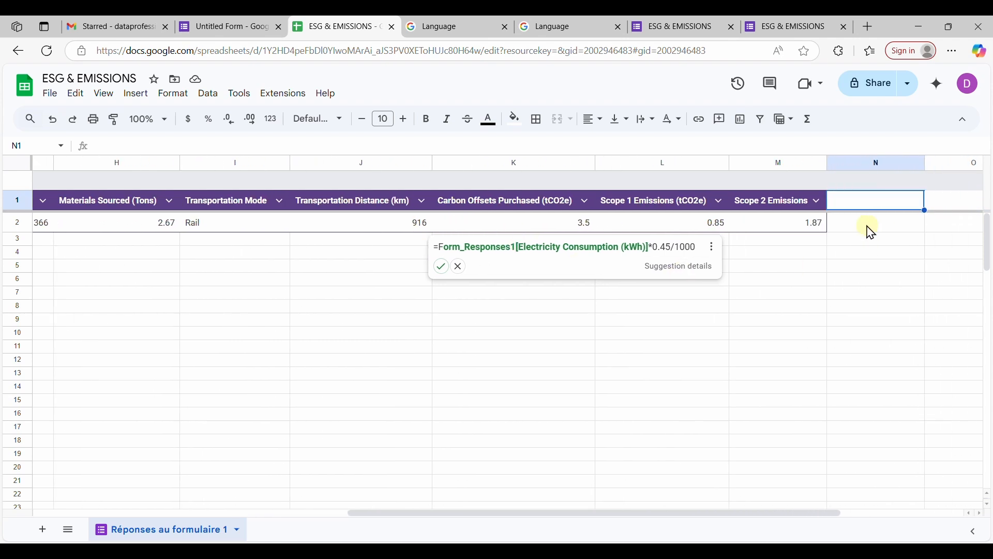
pyautogui.click(778, 204)
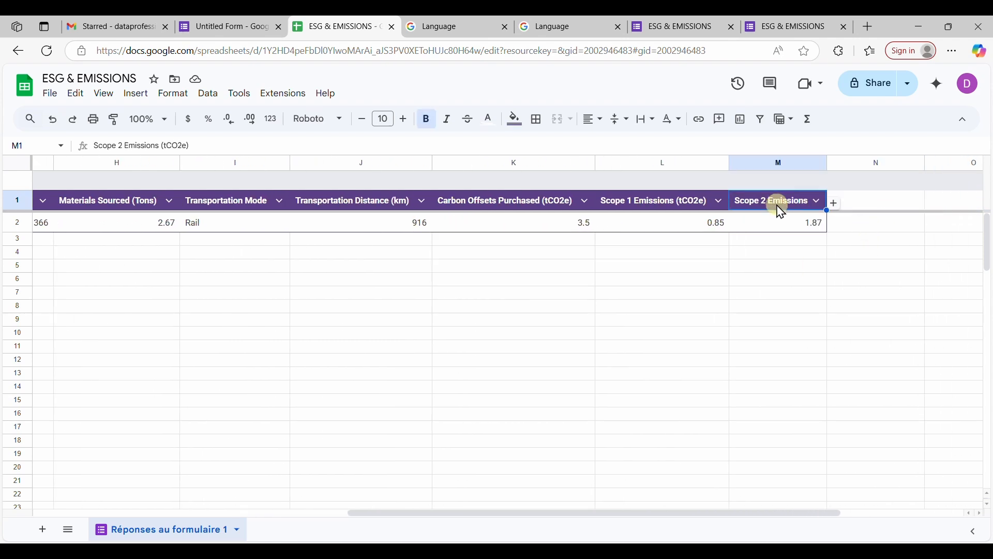
pyautogui.doubleClick(827, 167)
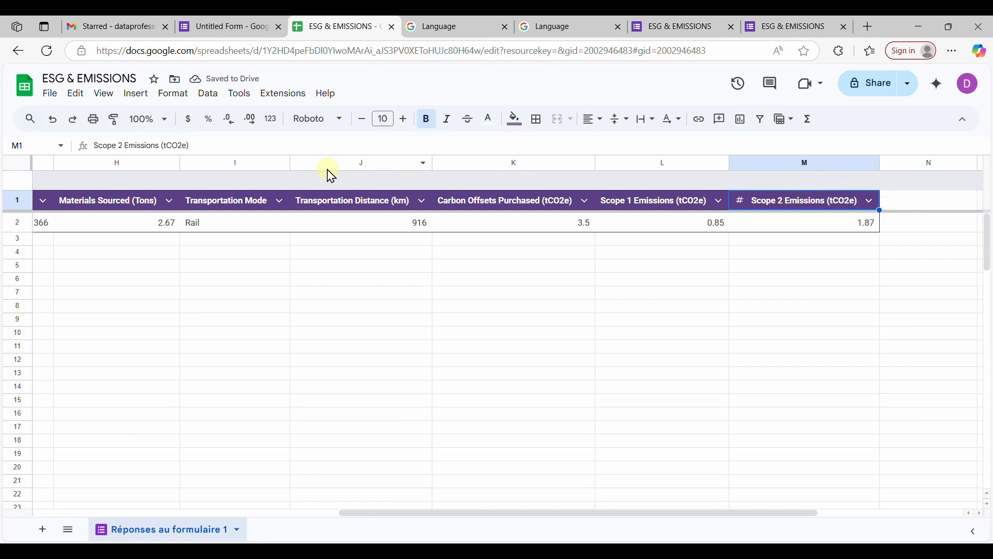
# Step: Copy the Scope 2 Emissions header text into N1, change it to "Scope 3 Emissions (tCO2e)" and auto-fit the column width
pyautogui.moveTo(217, 147); pyautogui.dragTo(96, 146)
pyautogui.hotkey('ctrl', 'c')
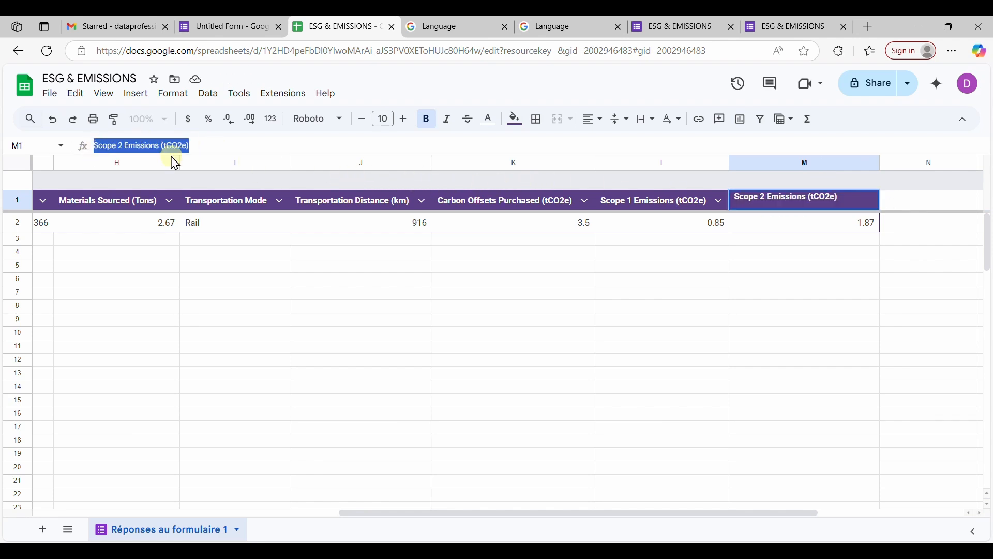
pyautogui.hscroll(3, 701, 238)
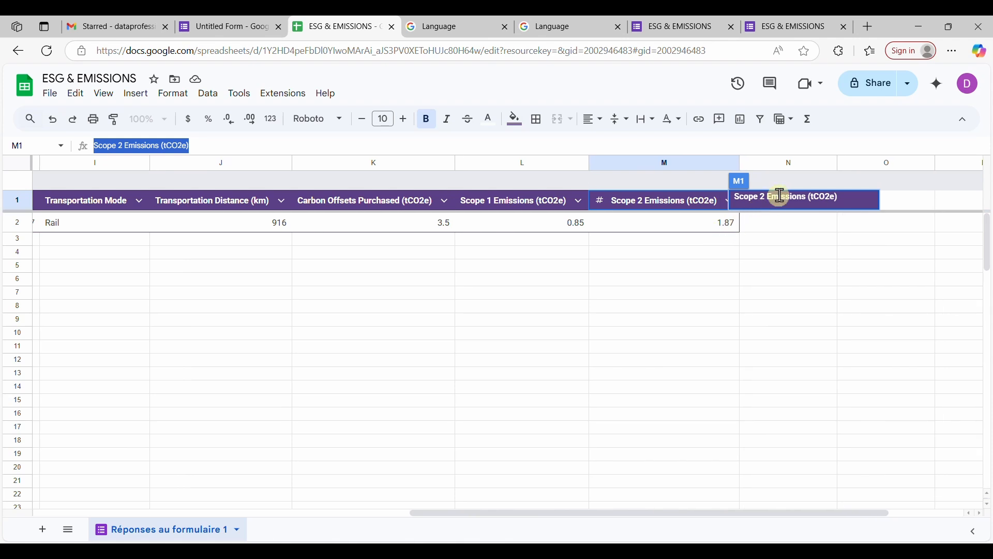
pyautogui.click(797, 243)
pyautogui.click(770, 203)
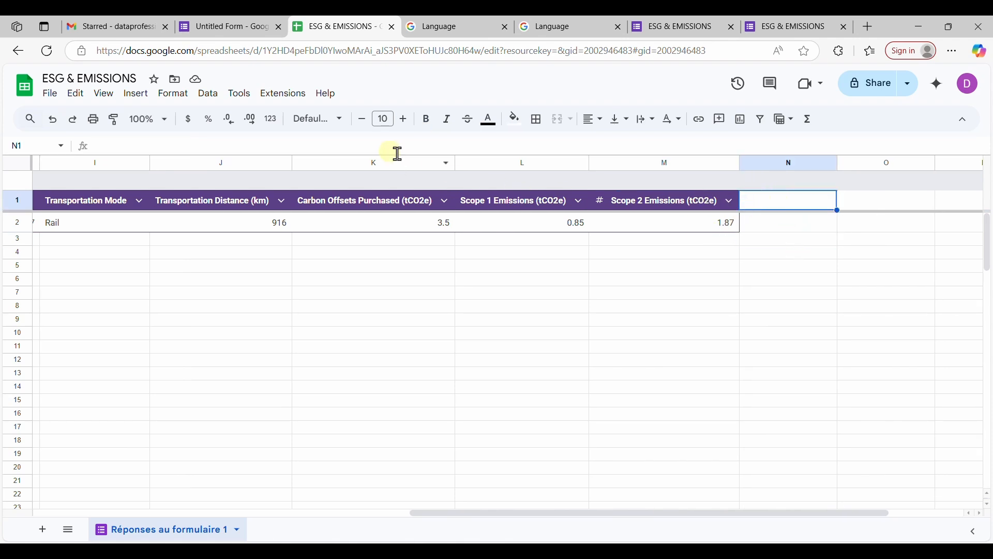
pyautogui.hotkey('ctrl', 'v')
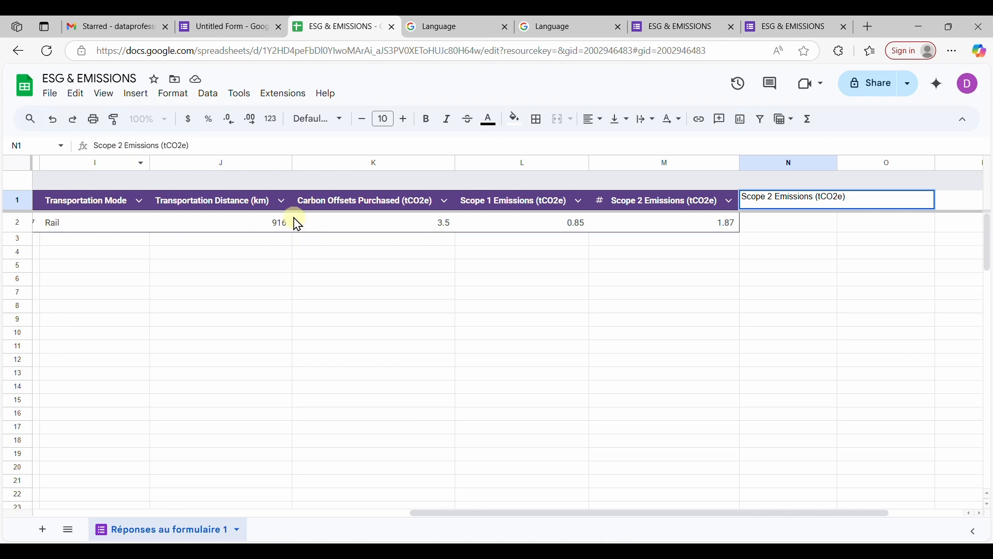
pyautogui.press('BackSpace')
pyautogui.write('3')
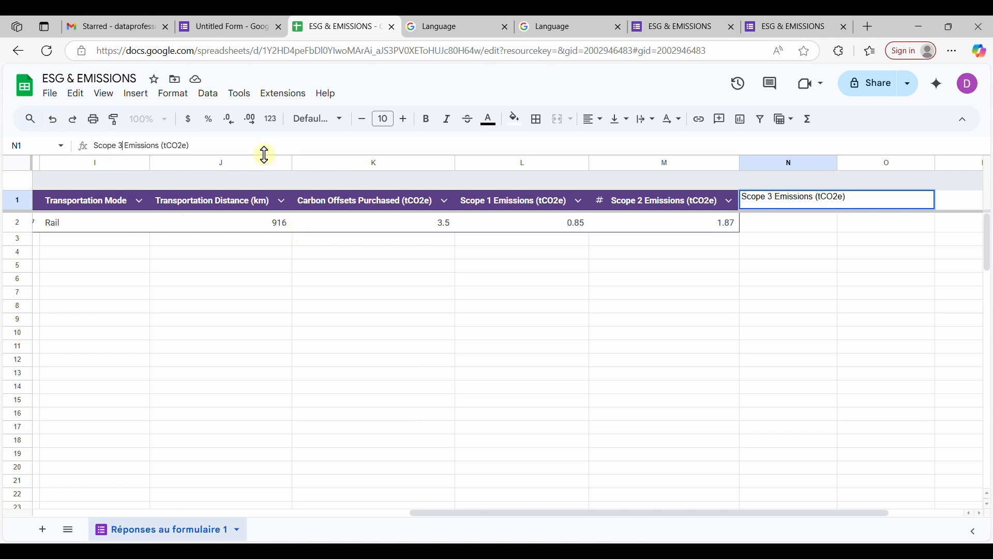
pyautogui.press('Return')
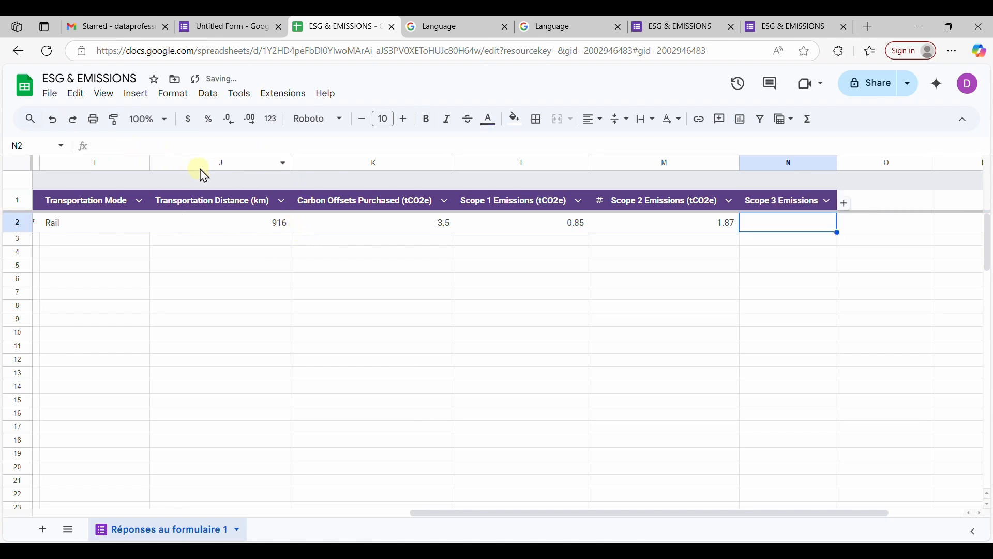
pyautogui.doubleClick(837, 161)
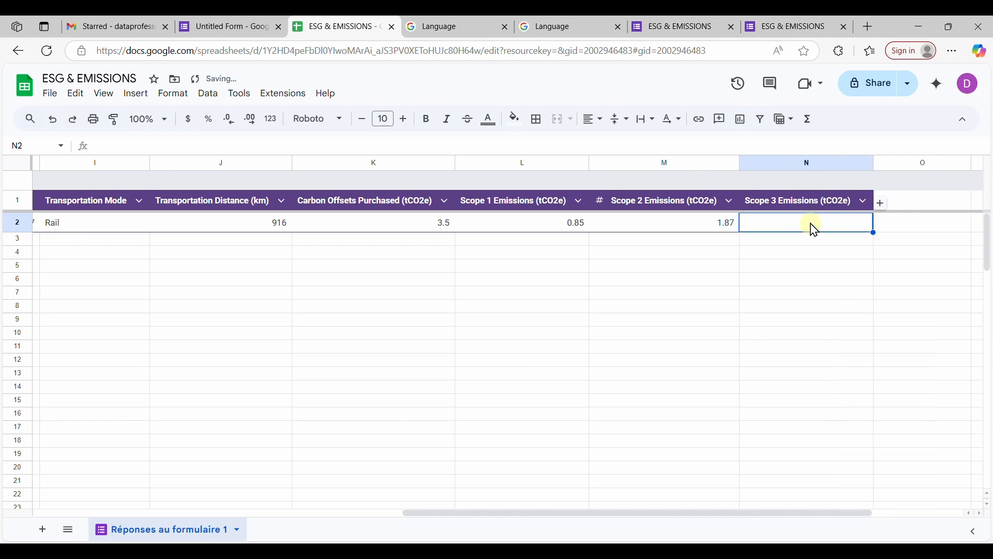
# Step: Enlarge the formula editing area and begin the Scope 3 formula in N2 with =IF(I2=, referencing the transportation mode
pyautogui.hscroll(-3, 209, 229)
pyautogui.hscroll(-1, 209, 230)
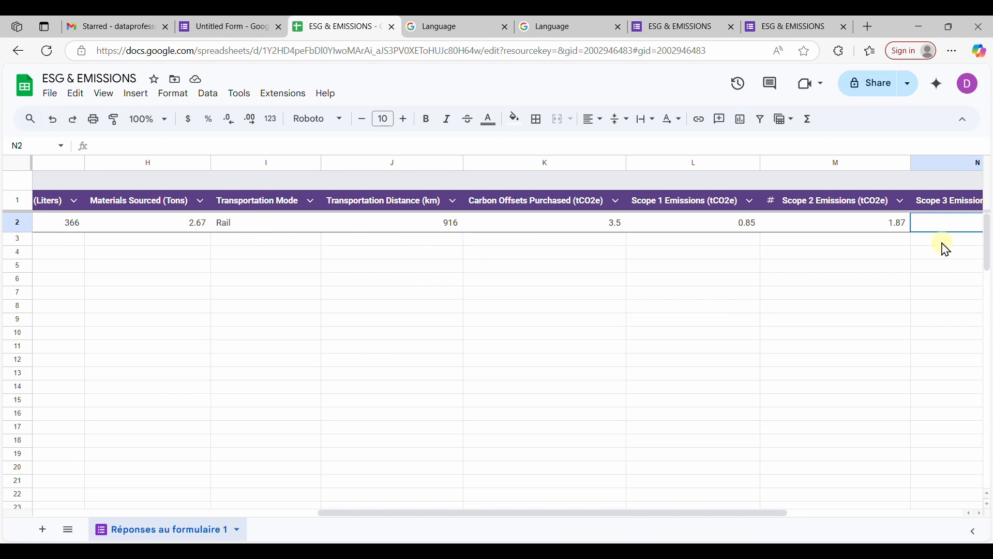
pyautogui.click(319, 149)
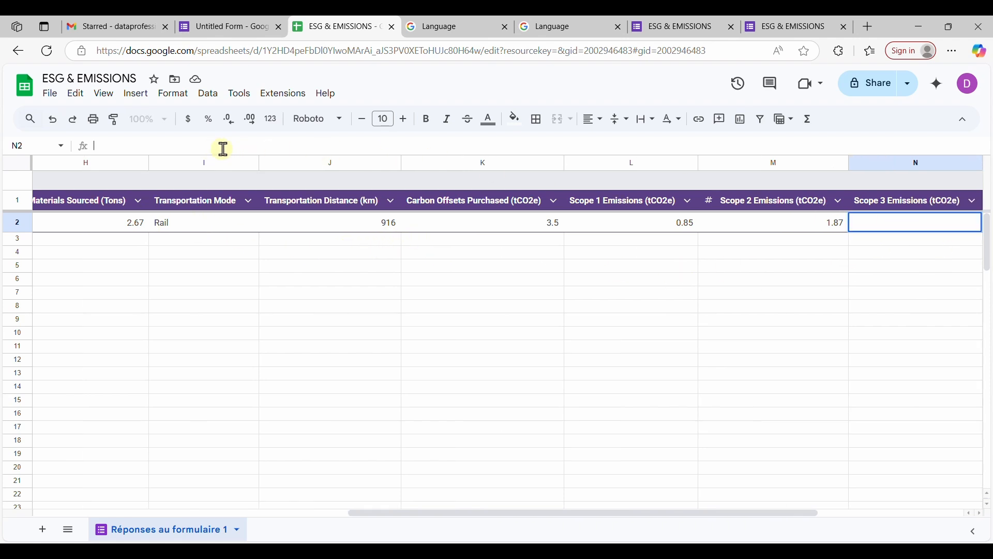
pyautogui.moveTo(221, 156); pyautogui.dragTo(213, 337)
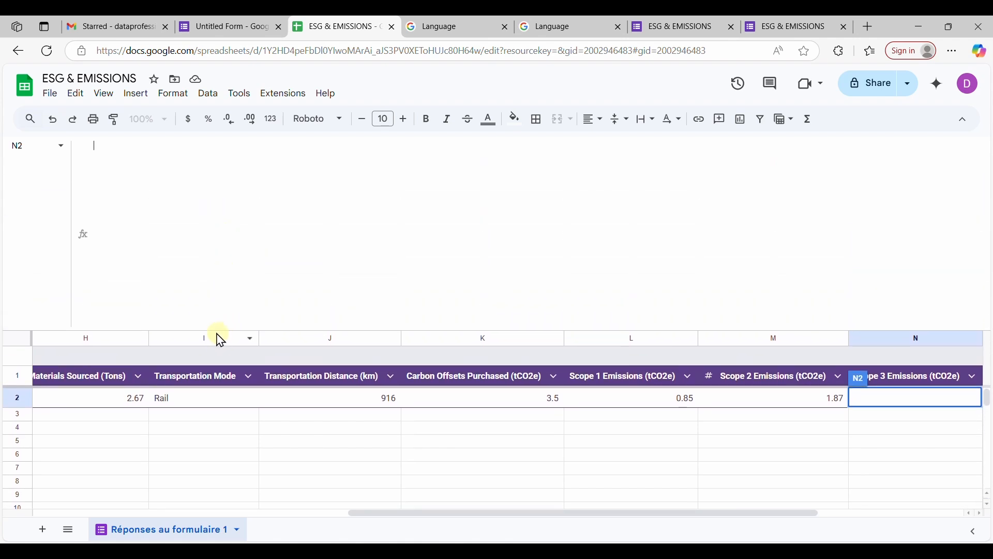
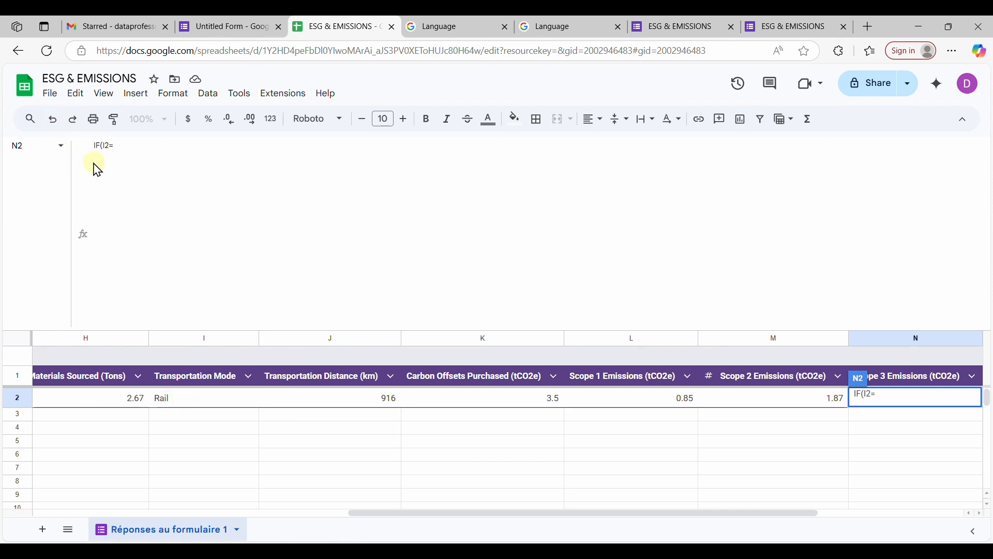
pyautogui.press('Home')
pyautogui.write('=')
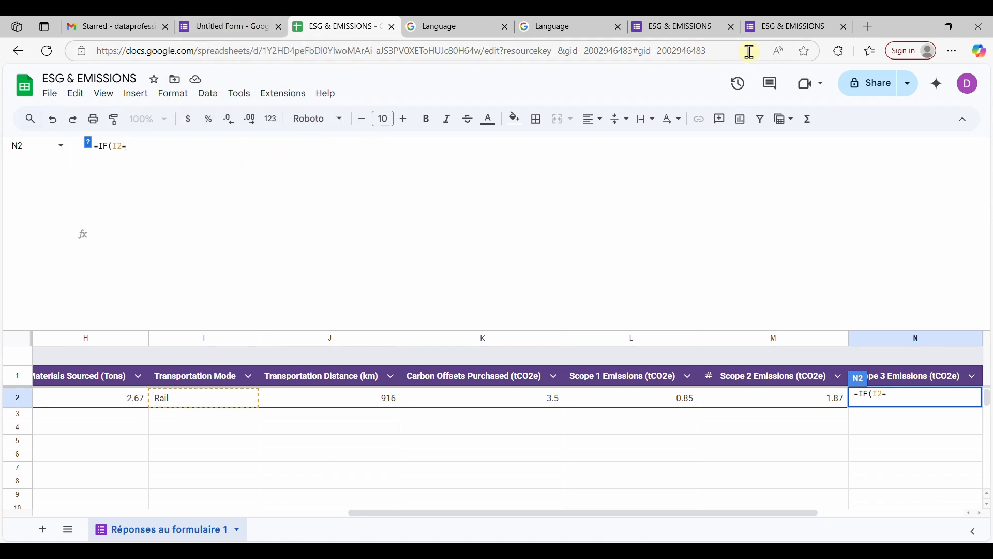
# Step: Switch to the ESG & EMISSIONS form, open a new response to check the Transportation Mode options, and return to the response sheet
pyautogui.click(771, 30)
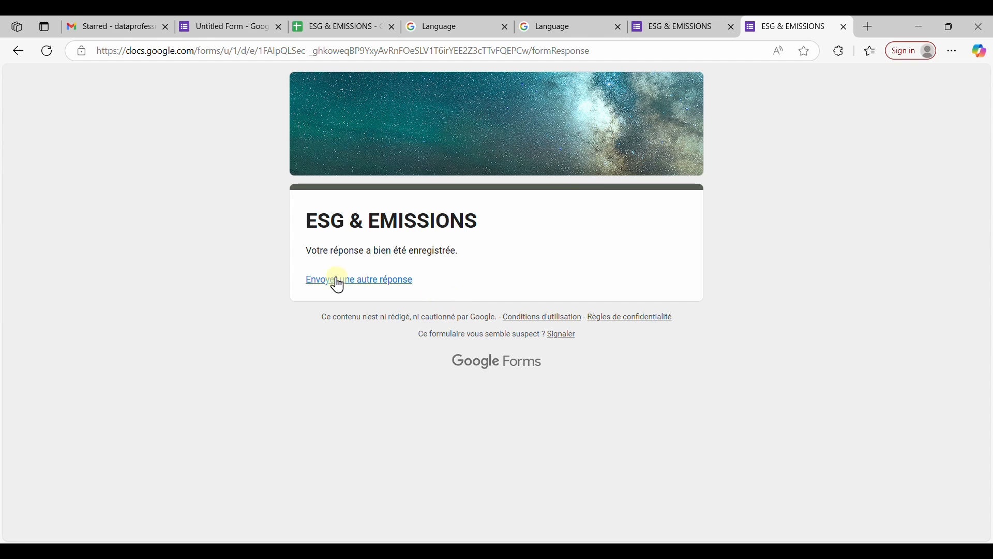
pyautogui.click(371, 286)
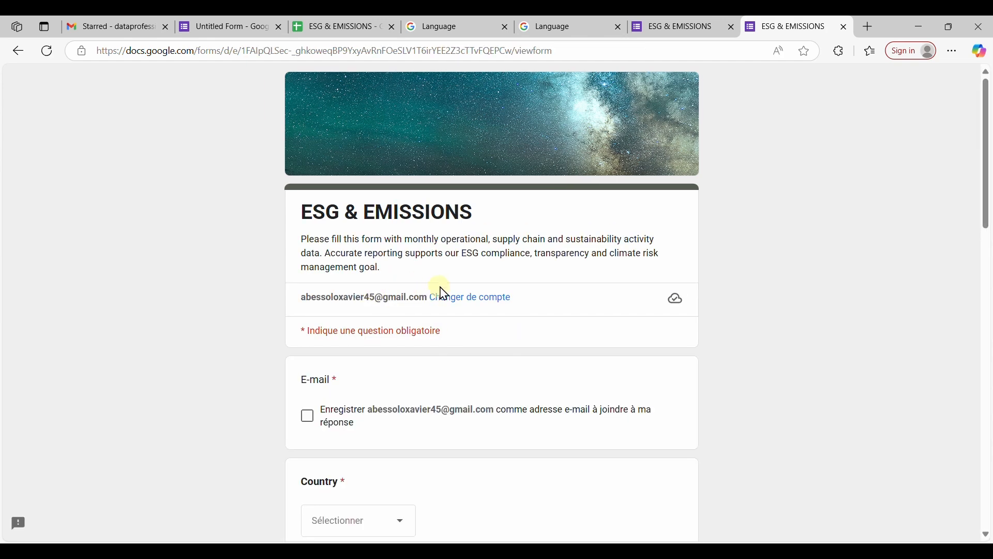
pyautogui.scroll(-5, 421, 382)
pyautogui.scroll(-10, 425, 383)
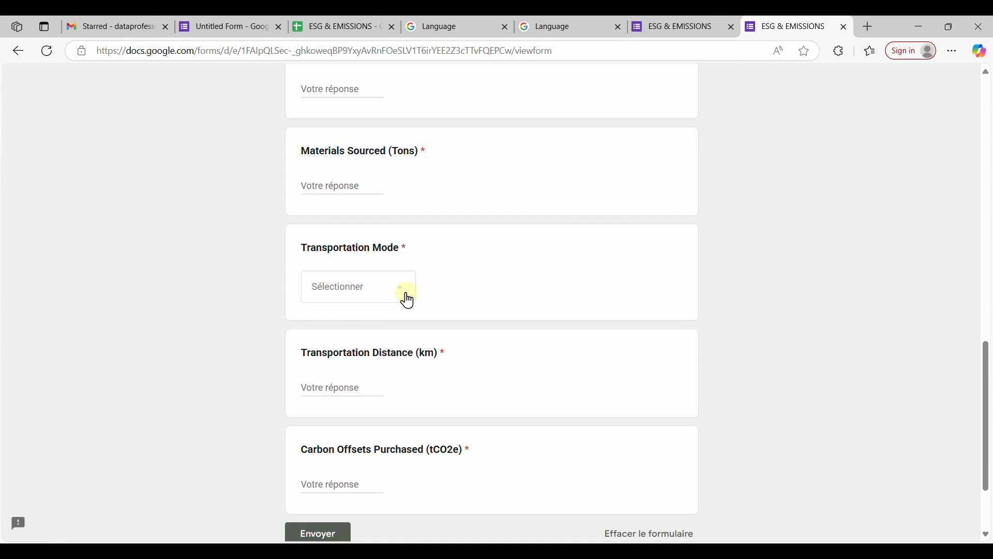
pyautogui.click(408, 300)
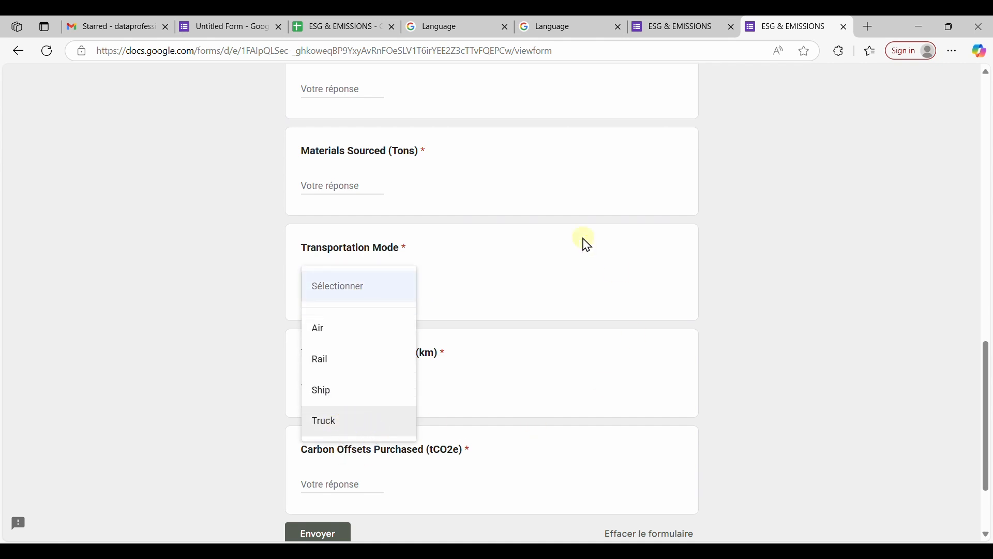
pyautogui.click(326, 28)
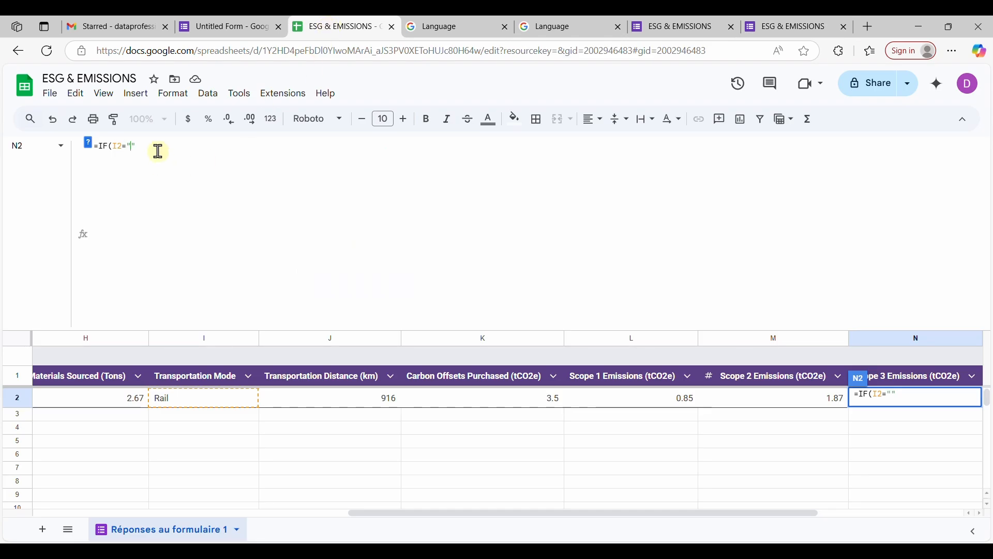
# Step: Enter the Truck case of the Scope 3 formula in N2 so it reads =IF(I2="Truck",0.15*J2*H2/1000,)
pyautogui.write('Truck')
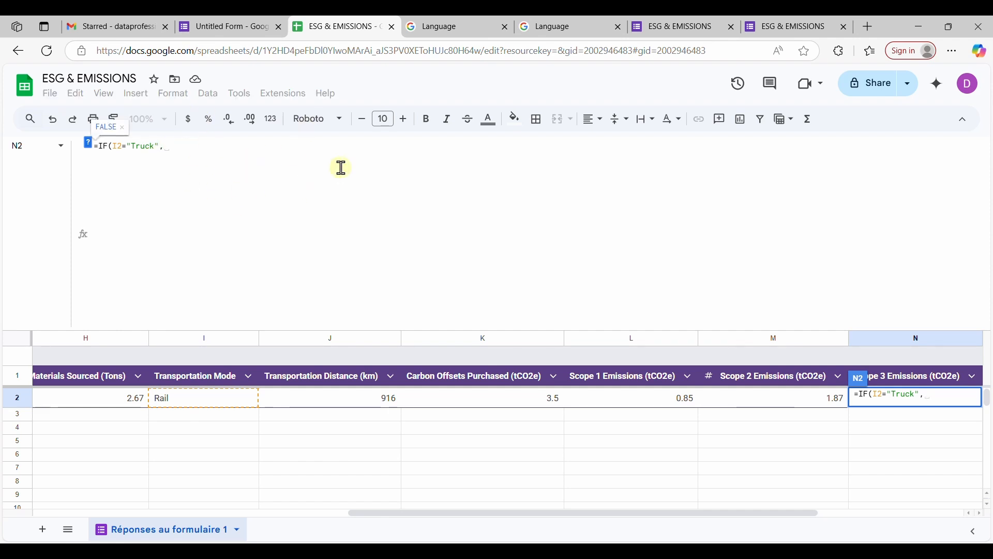
pyautogui.write('0.15')
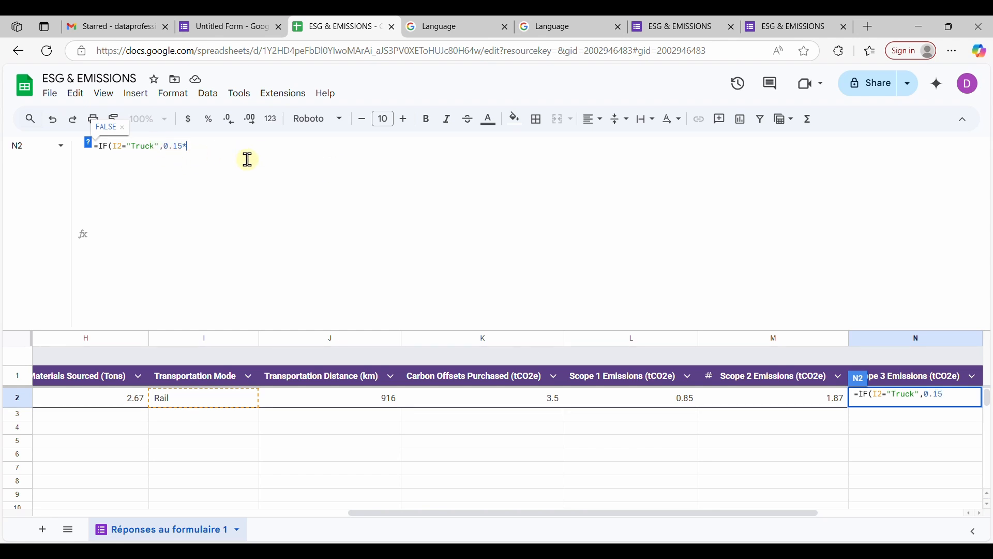
pyautogui.write('*')
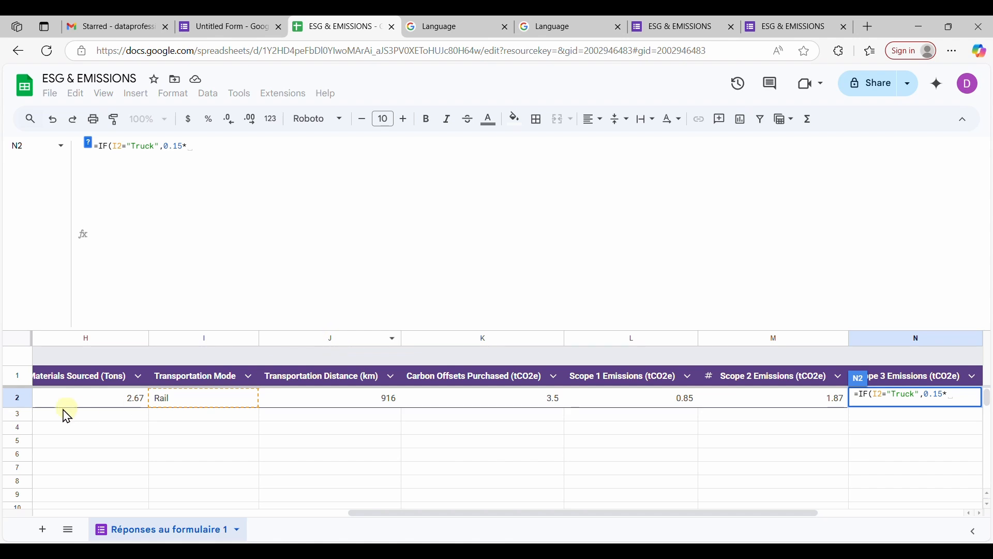
pyautogui.write('J2*')
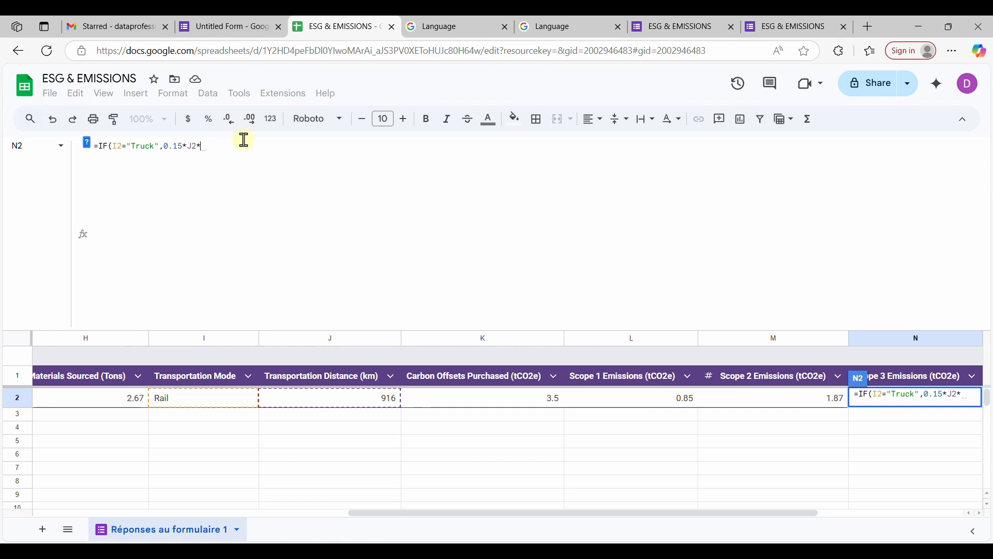
pyautogui.hscroll(-2, 73, 381)
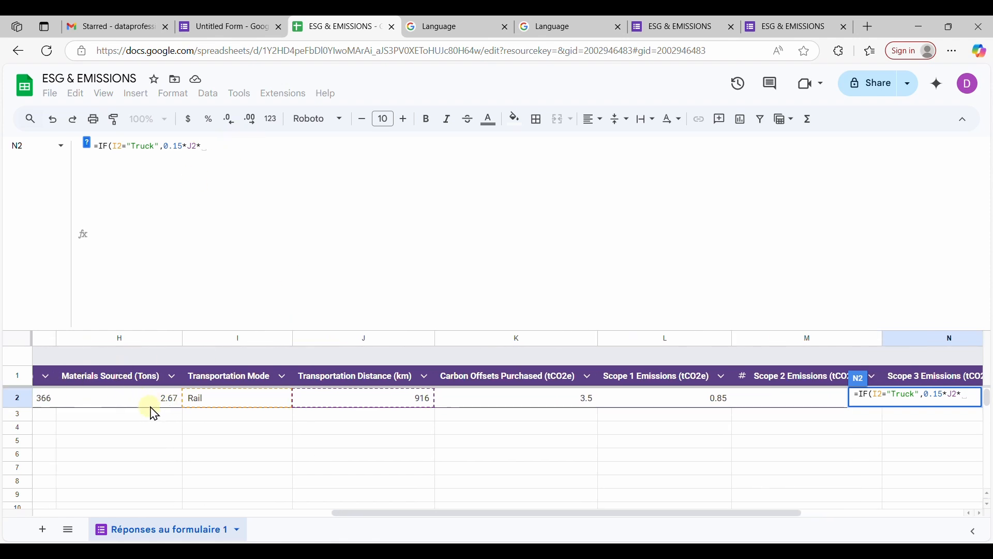
pyautogui.write('2')
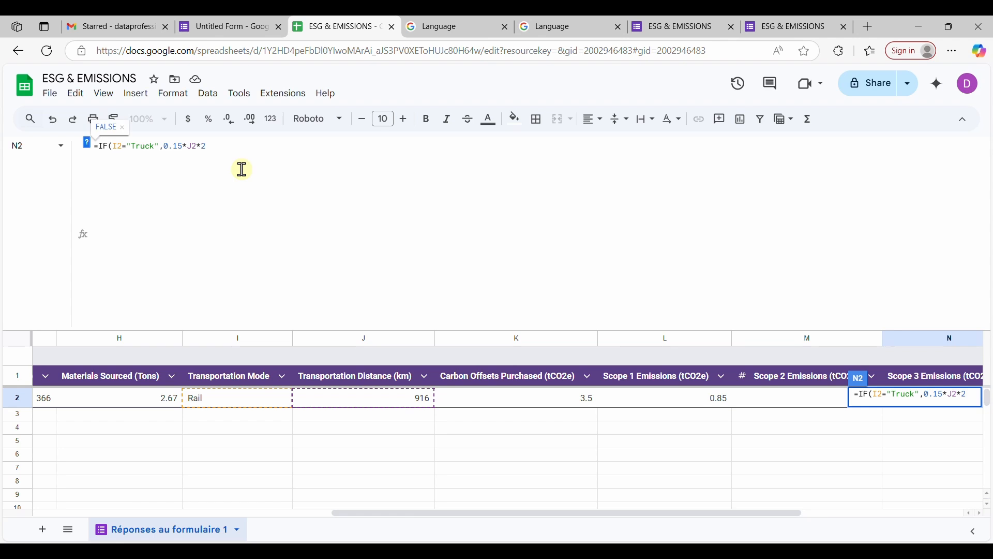
pyautogui.write('.7')
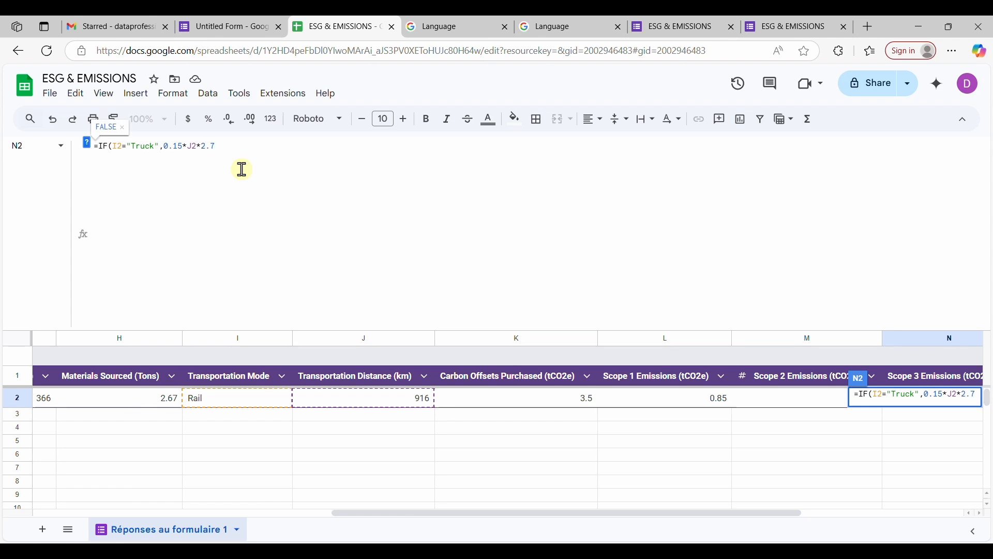
pyautogui.press('BackSpace')
pyautogui.press('BackSpace')
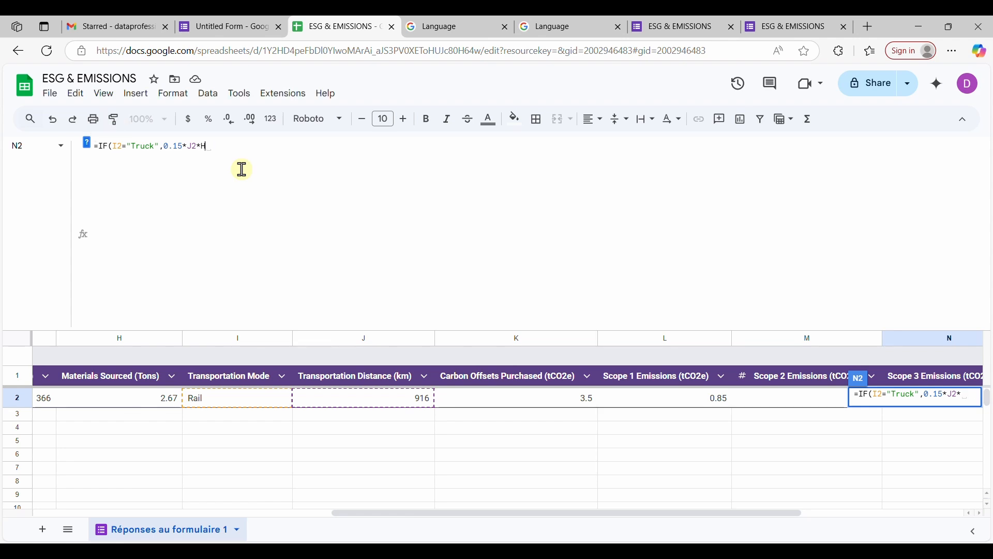
pyautogui.write('H2')
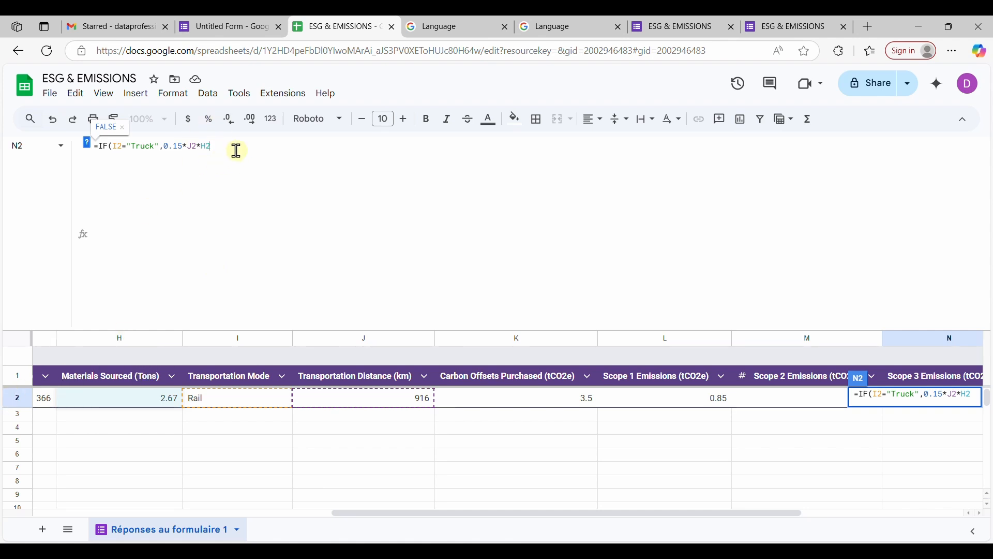
pyautogui.write('/1000')
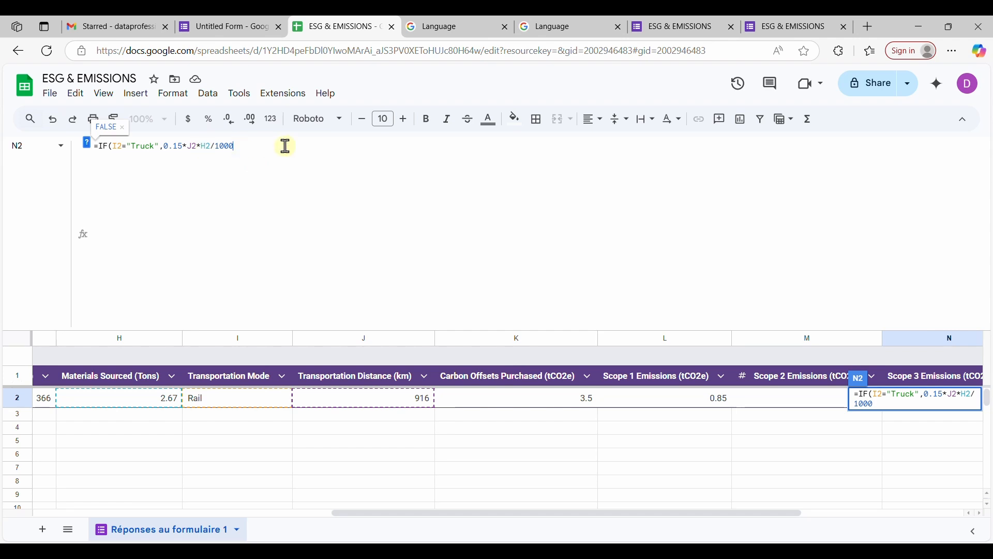
pyautogui.write(',')
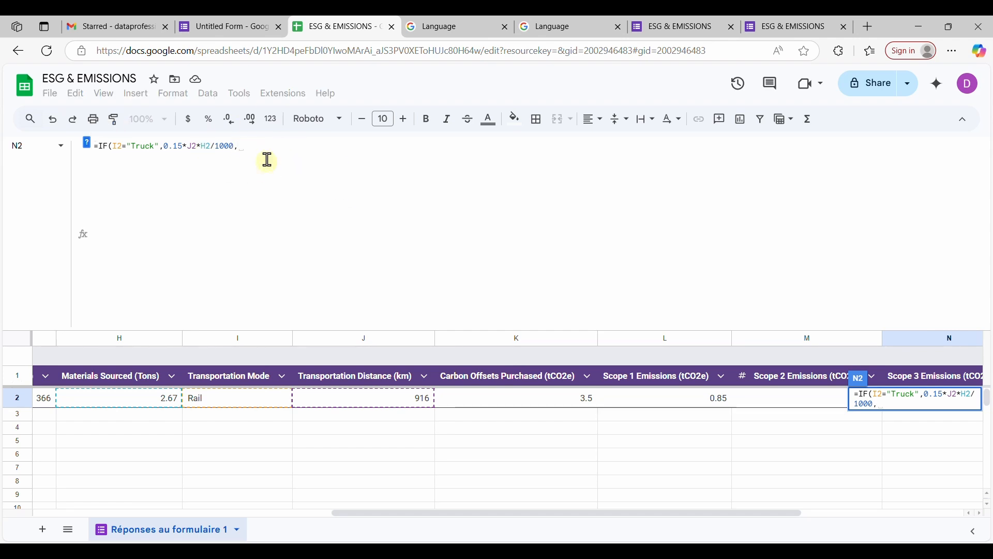
pyautogui.press('Return')
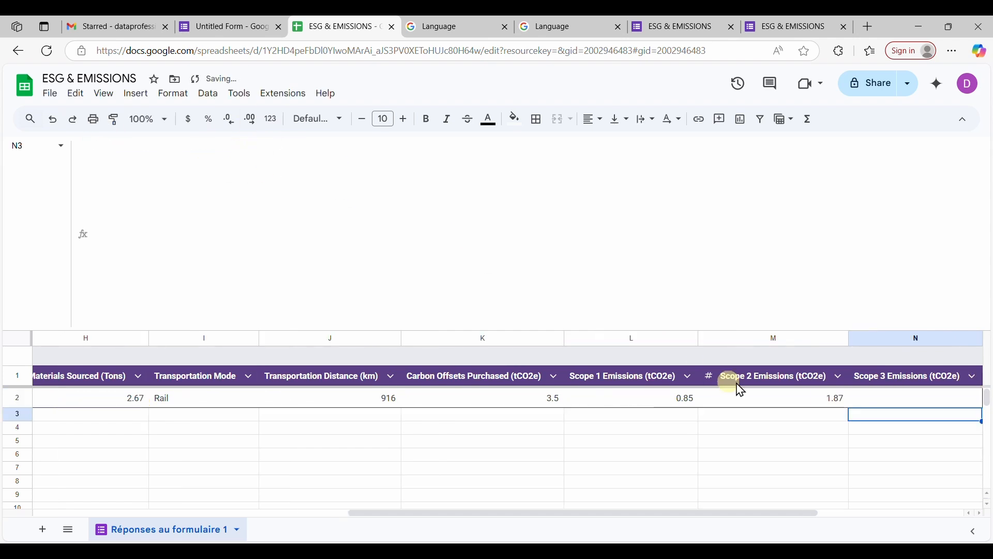
pyautogui.click(896, 398)
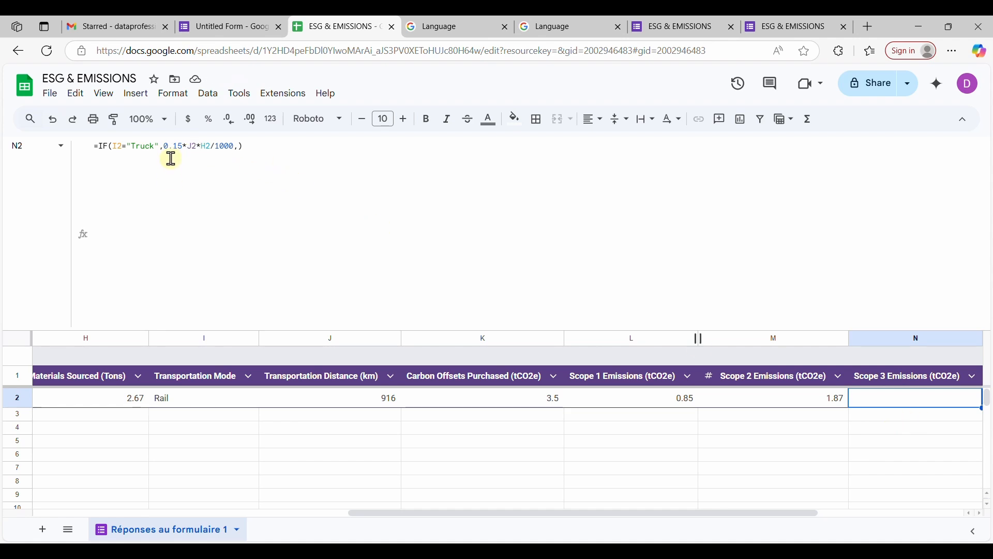
pyautogui.click(252, 150)
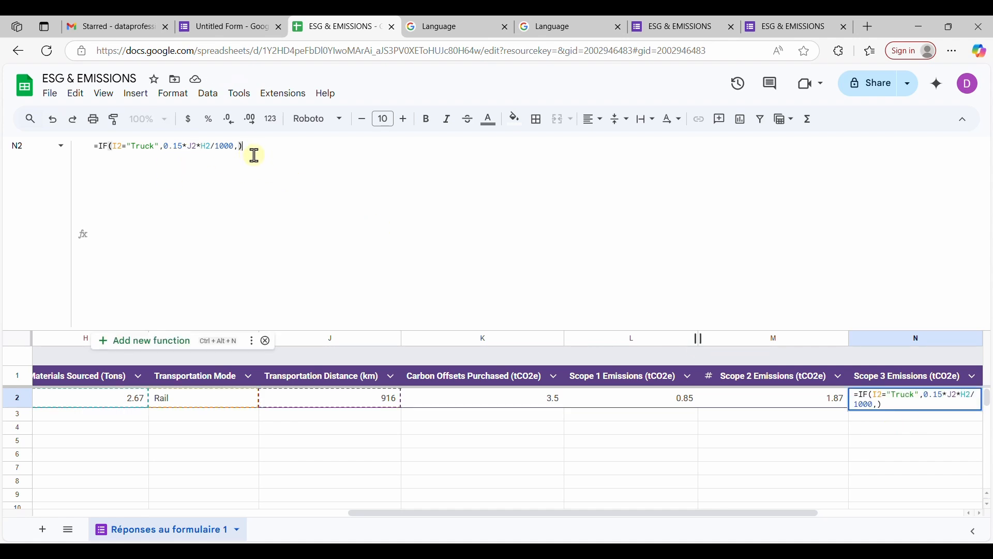
pyautogui.press('BackSpace')
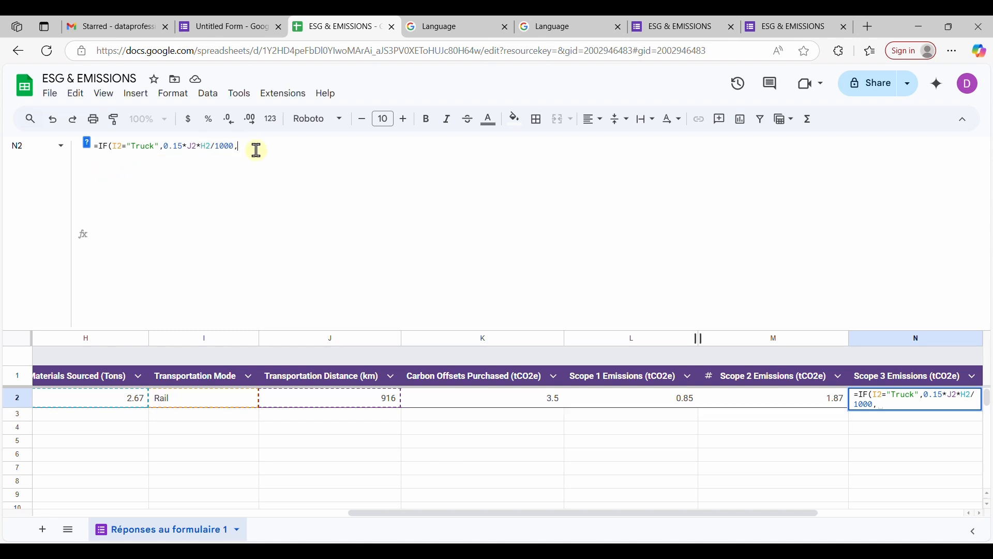
pyautogui.press('Escape')
pyautogui.press('Up')
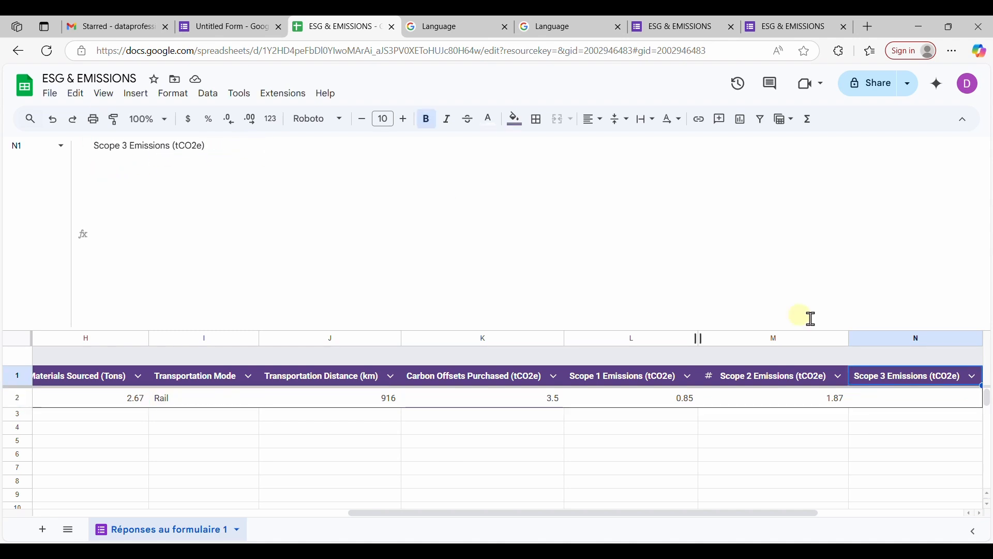
pyautogui.click(907, 403)
pyautogui.click(253, 146)
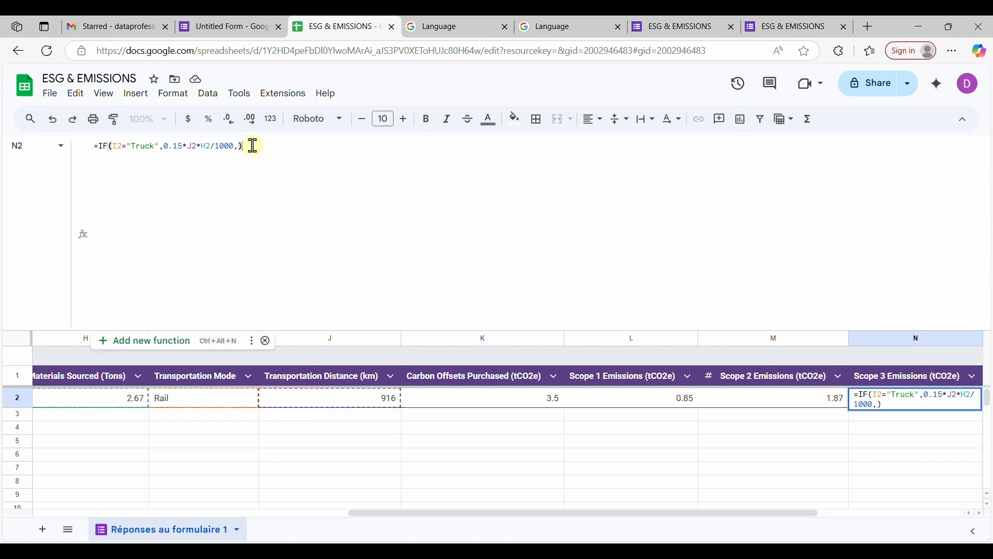
pyautogui.doubleClick(118, 166)
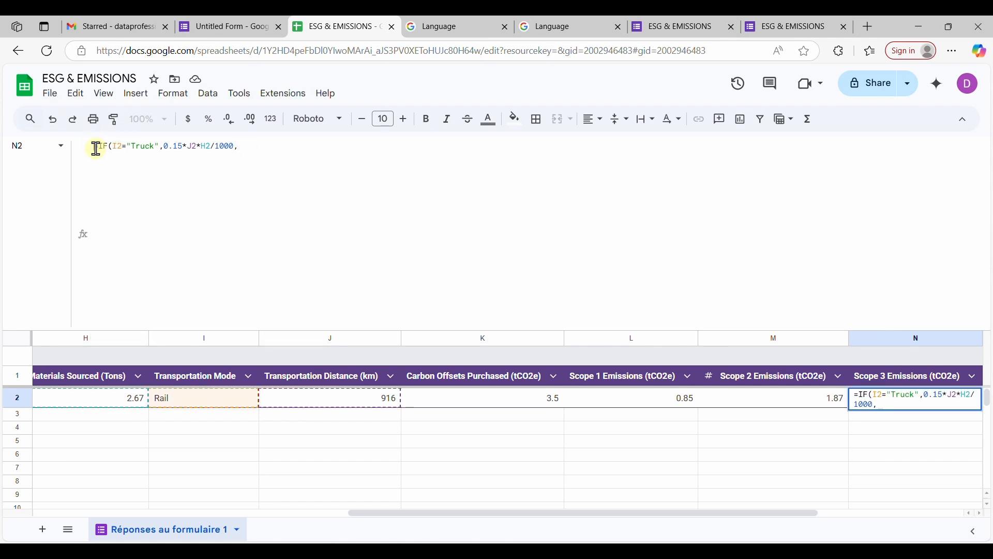
pyautogui.press('Return')
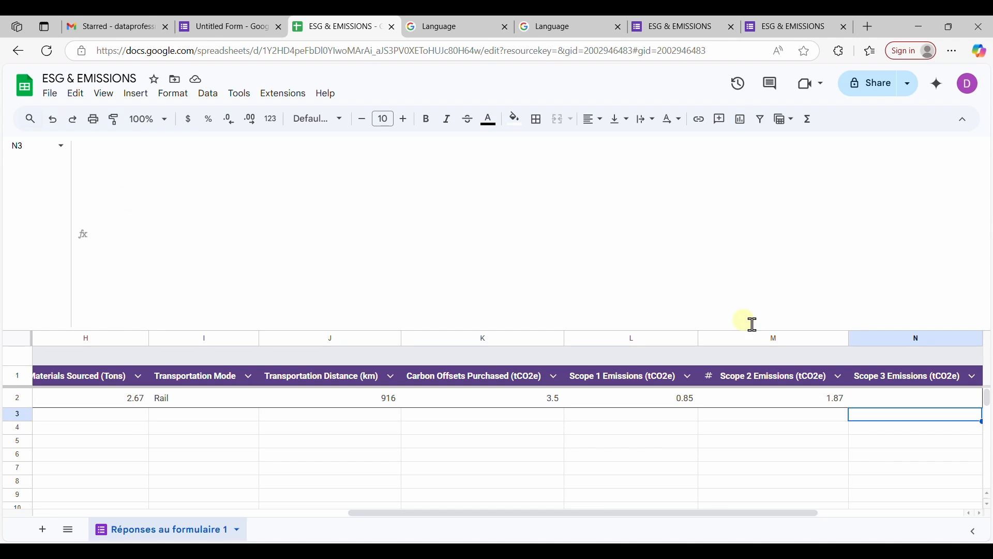
# Step: Reopen the Scope 3 formula in N2, remove its closing parenthesis and start a new line after the Truck case
pyautogui.click(884, 400)
pyautogui.click(100, 146)
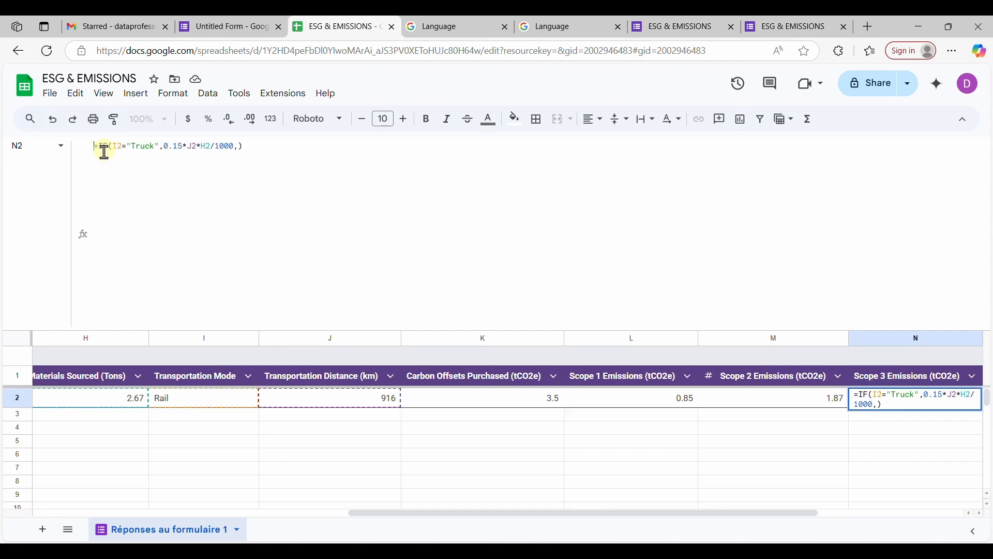
pyautogui.click(260, 147)
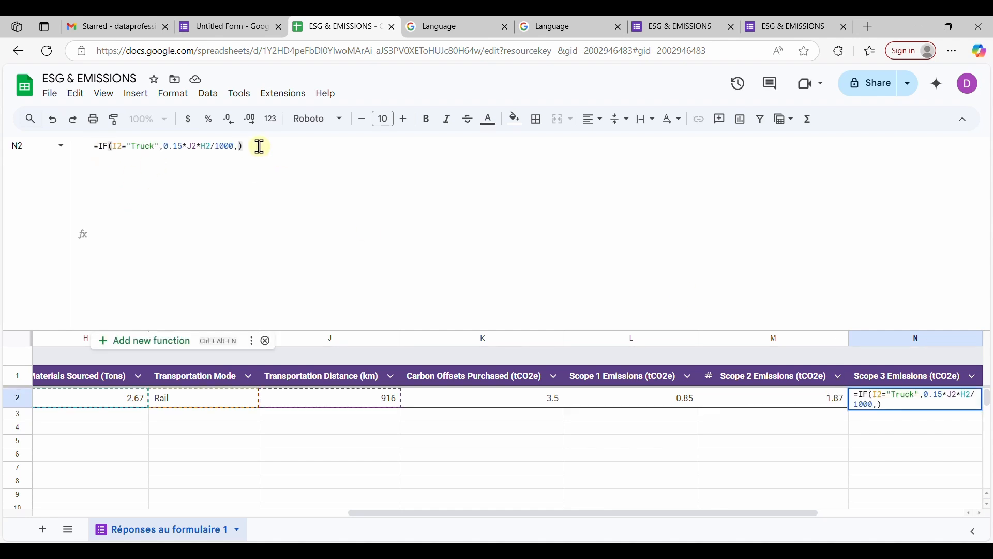
pyautogui.hotkey('ctrl', 'Return')
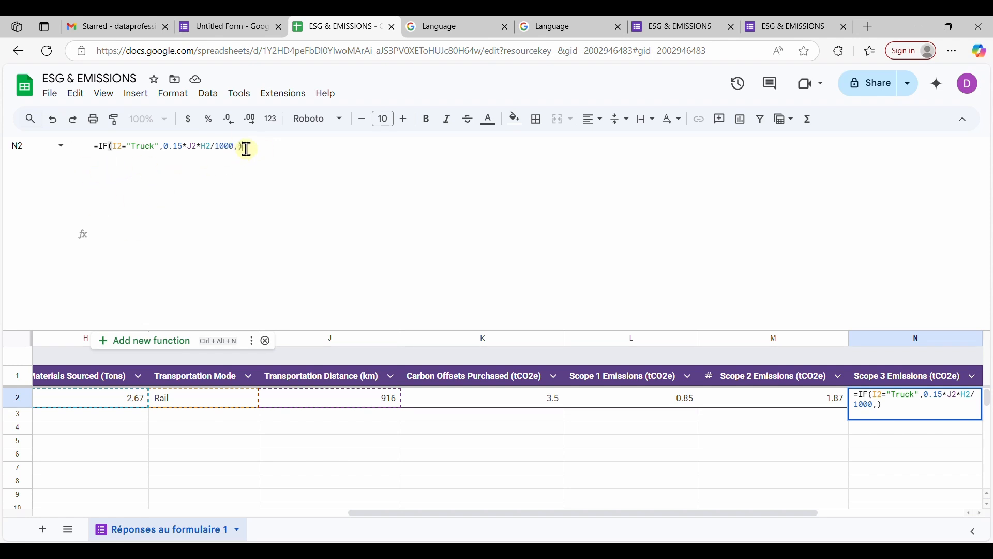
pyautogui.press('BackSpace')
pyautogui.hotkey('alt', 'Return')
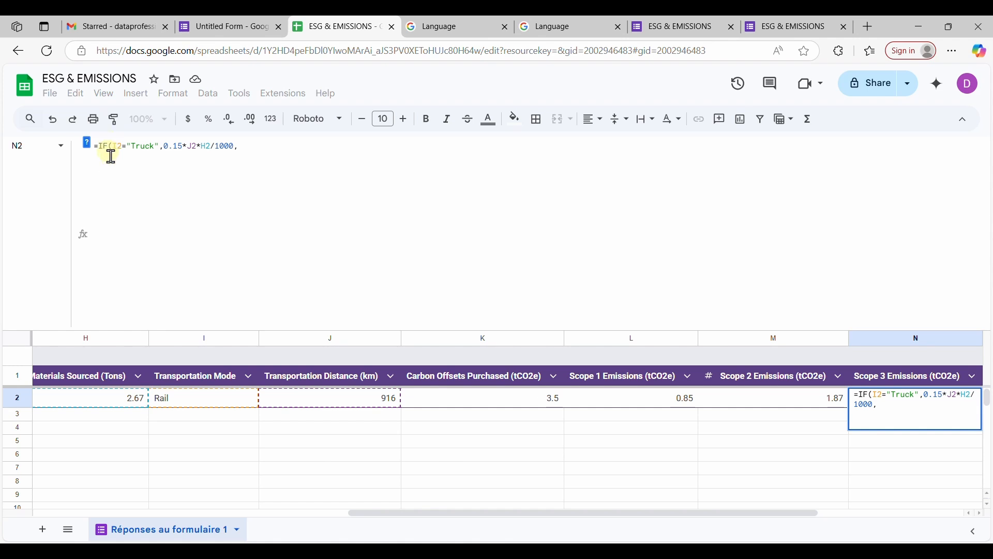
# Step: Begin a nested IF(I2=" on the formula's second line and check the form's Transportation Mode options for the next mode
pyautogui.write('IF')
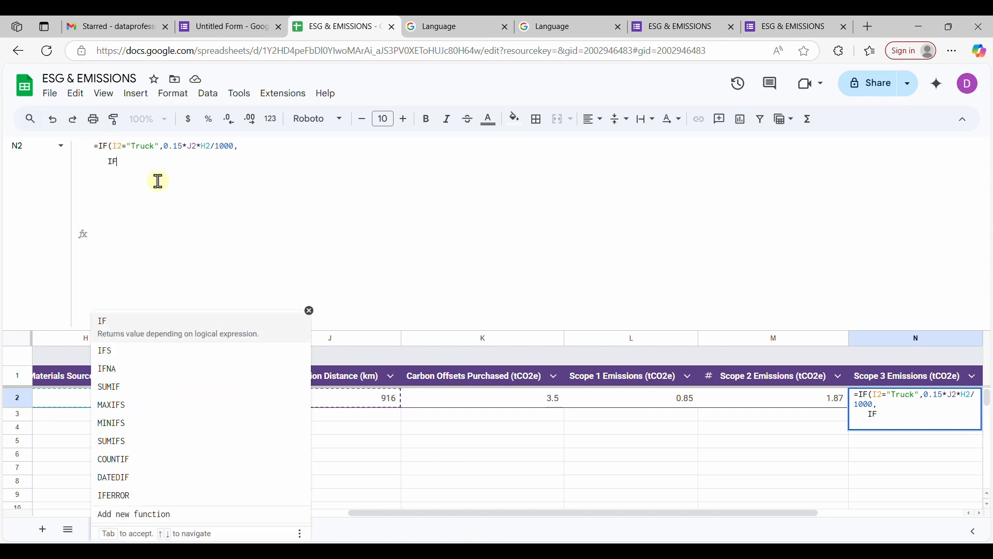
pyautogui.write('(')
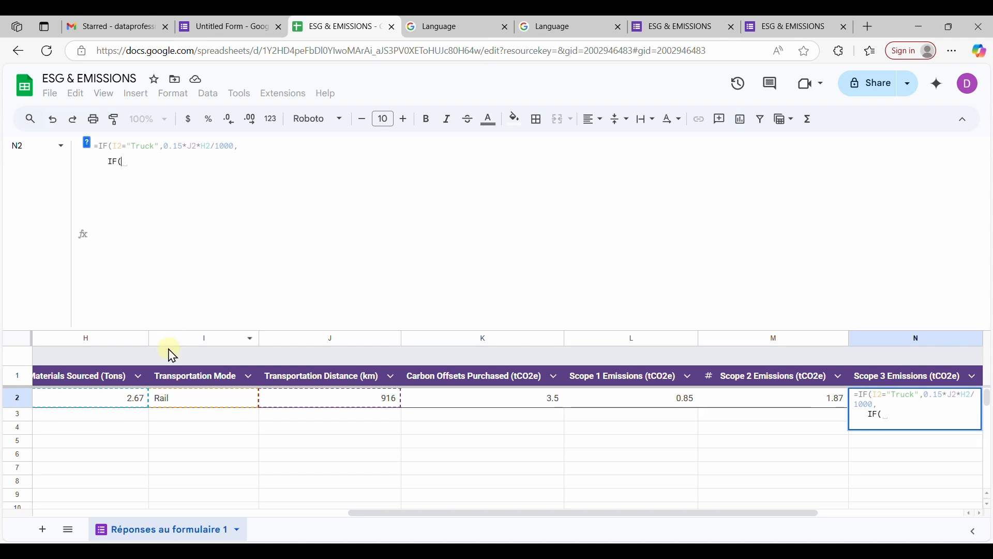
pyautogui.write('I')
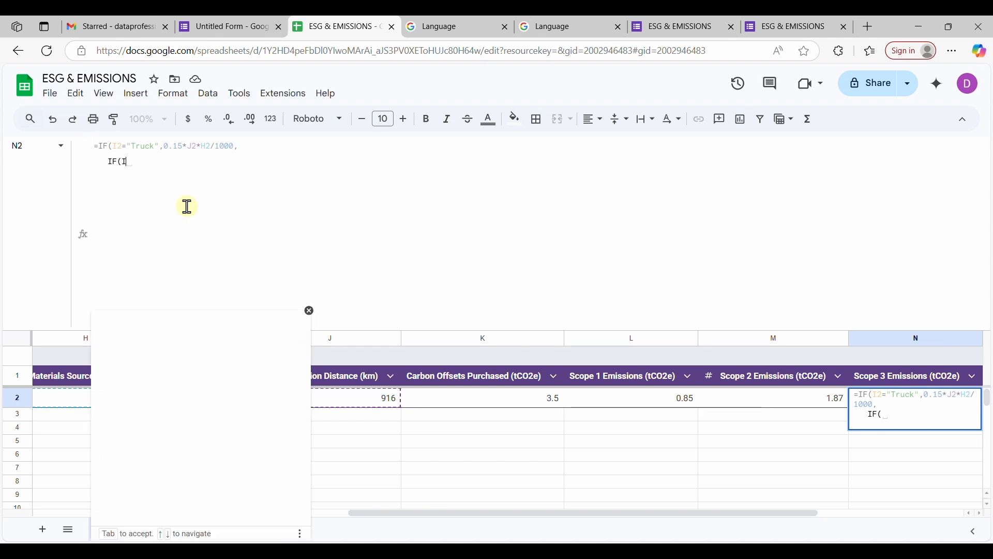
pyautogui.write('2=')
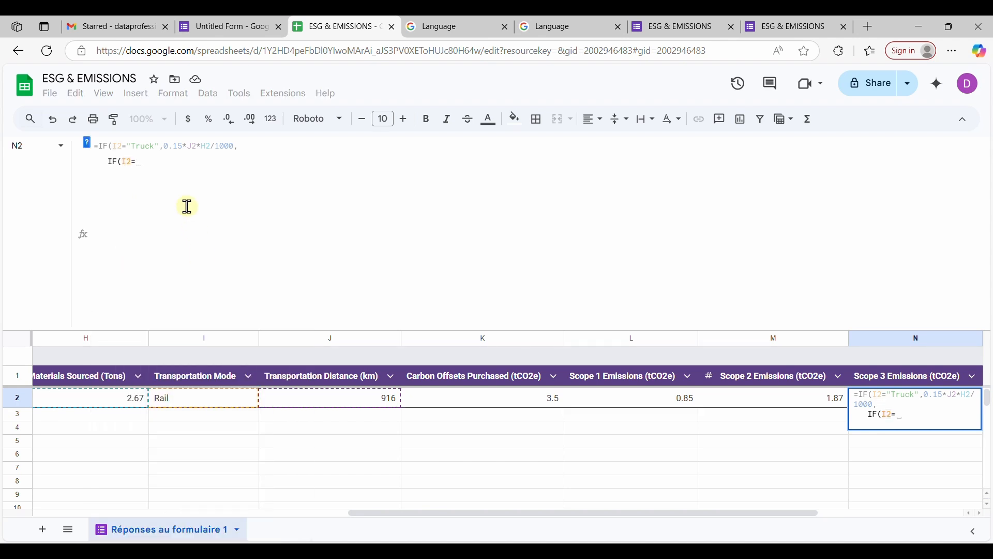
pyautogui.write('"')
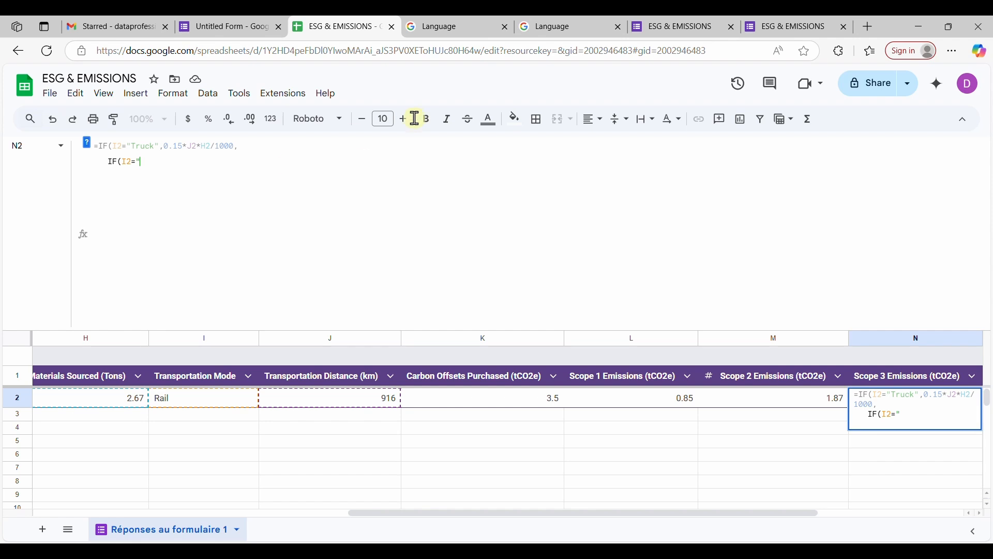
pyautogui.click(774, 30)
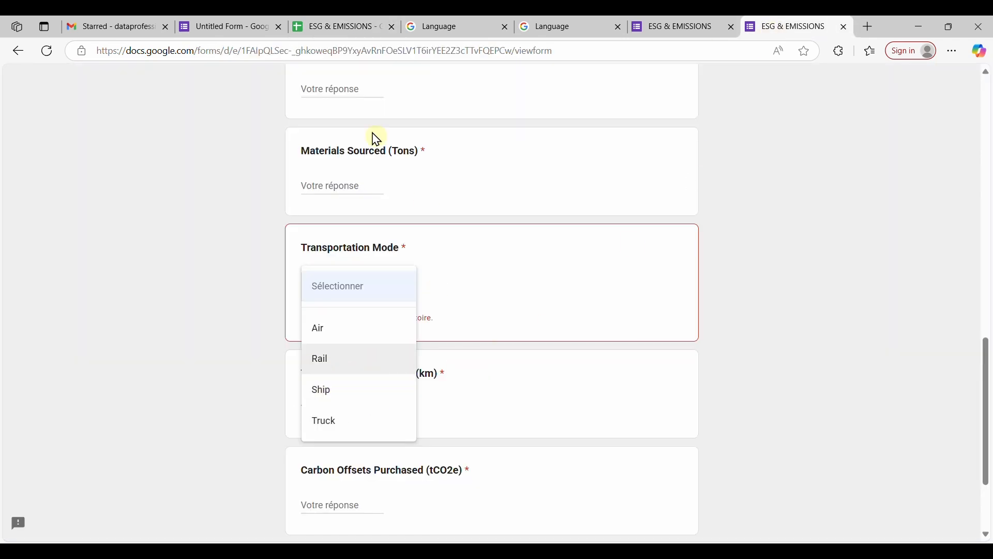
pyautogui.click(336, 27)
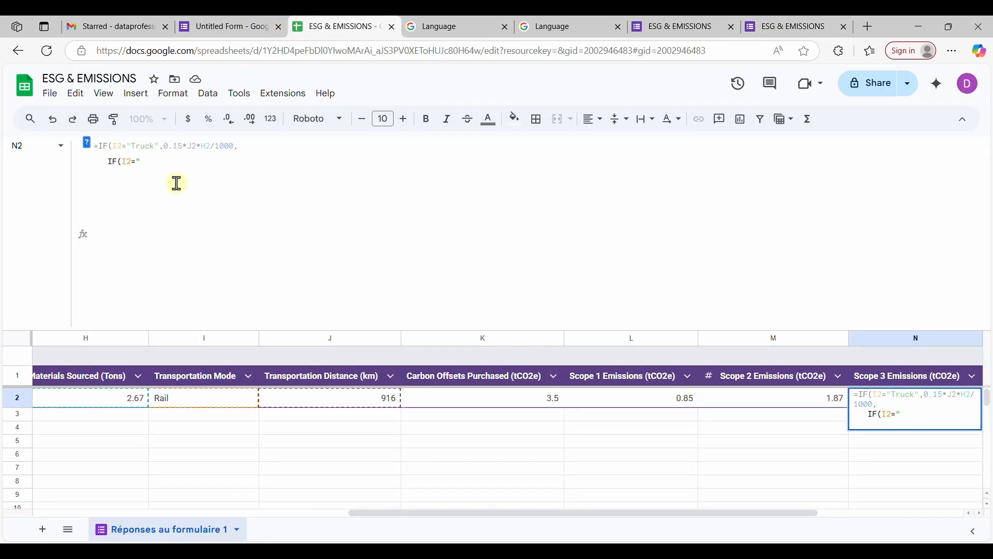
# Step: Complete the second case as IF(I2="Ship",0.02*J2*H2/1000, reusing the J2*H2/1000, part copied from the Truck case
pyautogui.write('Ship')
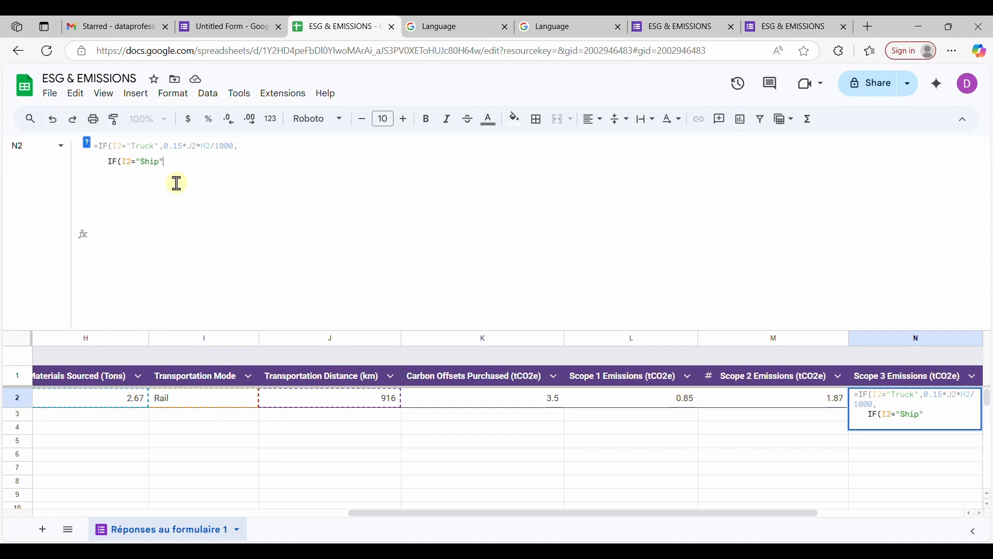
pyautogui.write('",')
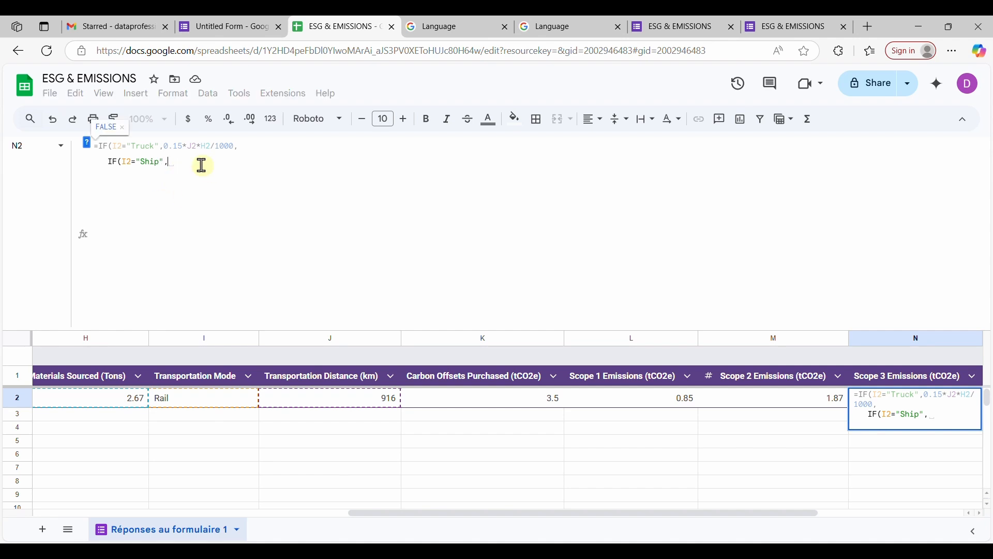
pyautogui.write('0')
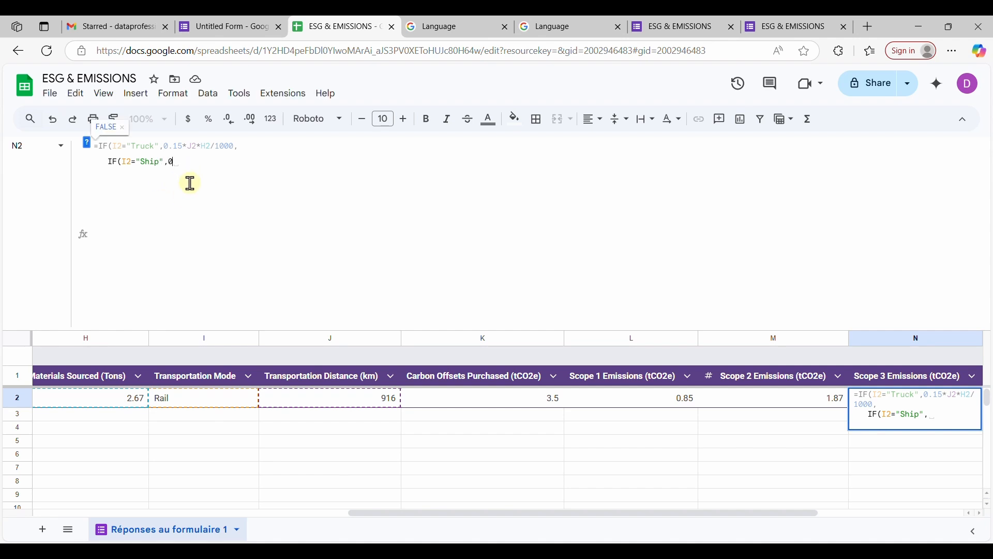
pyautogui.write('.02*')
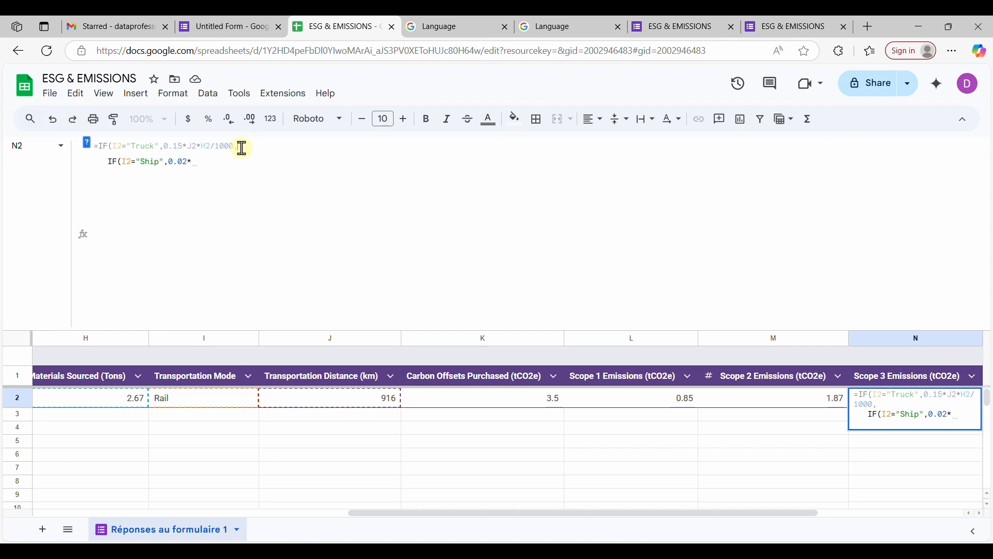
pyautogui.moveTo(239, 146); pyautogui.dragTo(194, 151)
pyautogui.hotkey('ctrl', 'c')
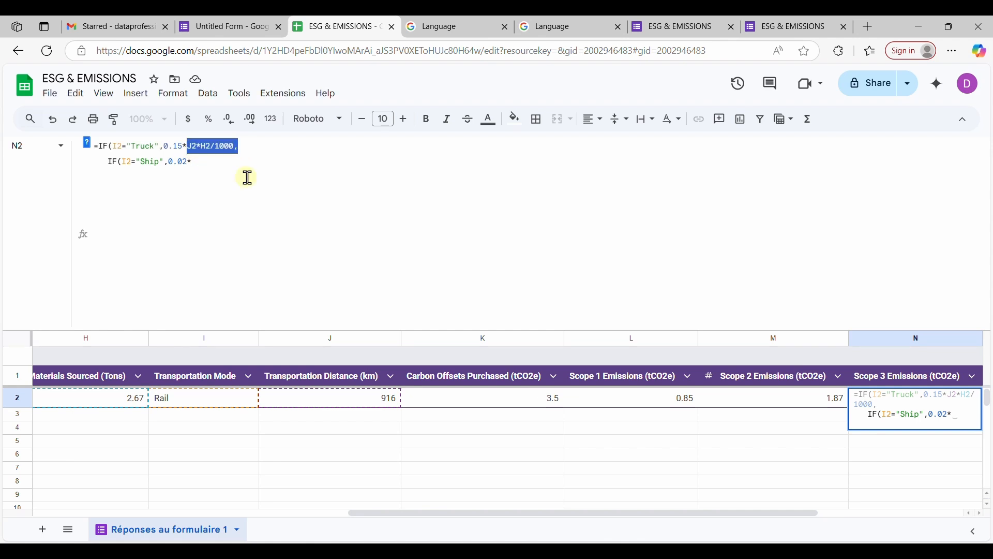
pyautogui.click(204, 158)
pyautogui.hotkey('ctrl', 'v')
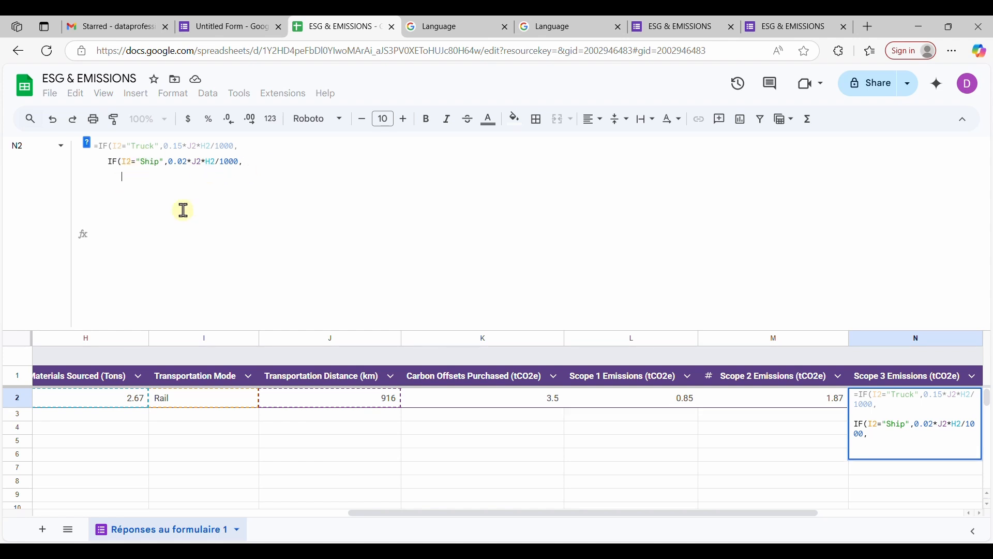
# Step: Copy the complete Ship case of the N2 formula onto a third line
pyautogui.moveTo(106, 162); pyautogui.dragTo(228, 162)
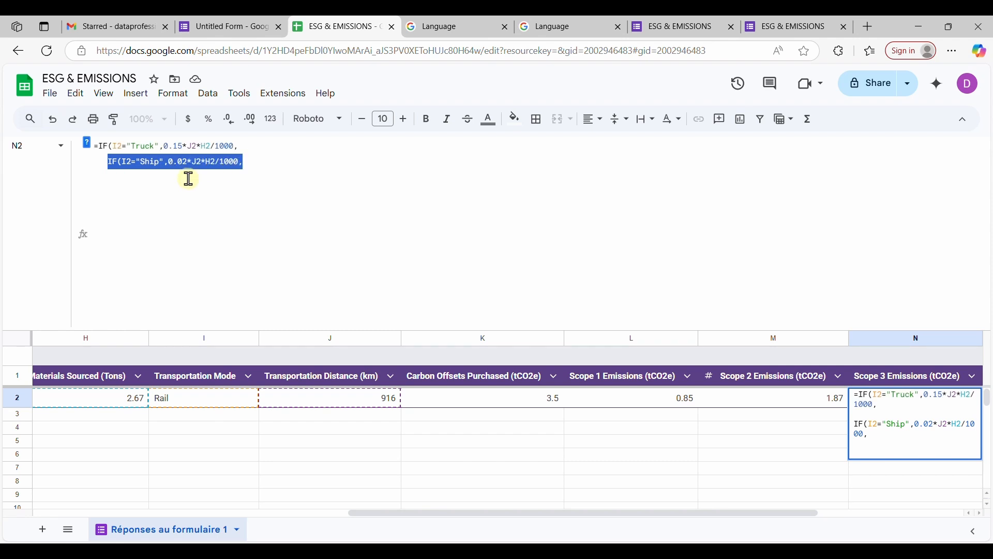
pyautogui.hotkey('ctrl', 'c')
pyautogui.click(188, 178)
pyautogui.hotkey('ctrl', 'Return')
pyautogui.hotkey('ctrl', 'v')
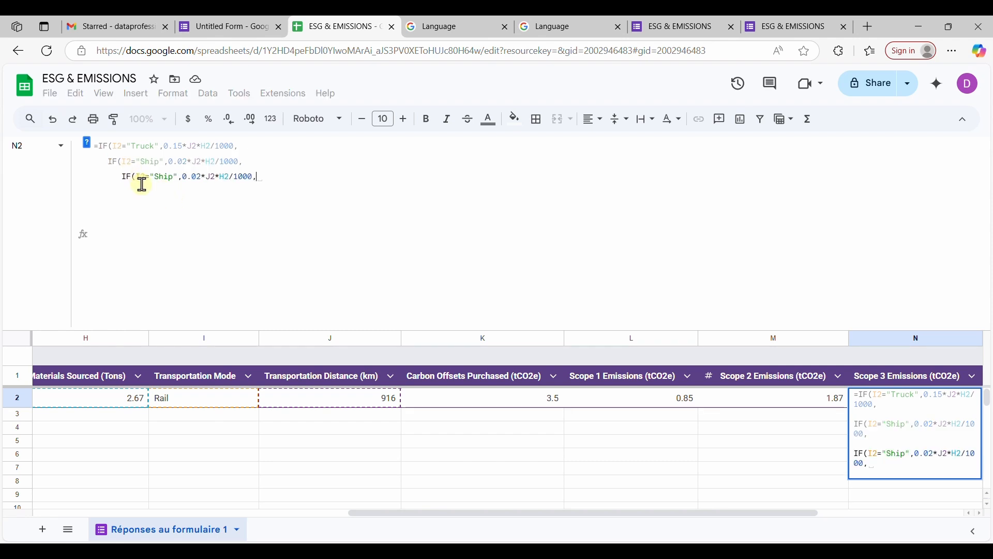
# Step: Check the form's transportation modes and change the third case of the N2 formula to "Rail" with a factor of 0.03
pyautogui.click(765, 27)
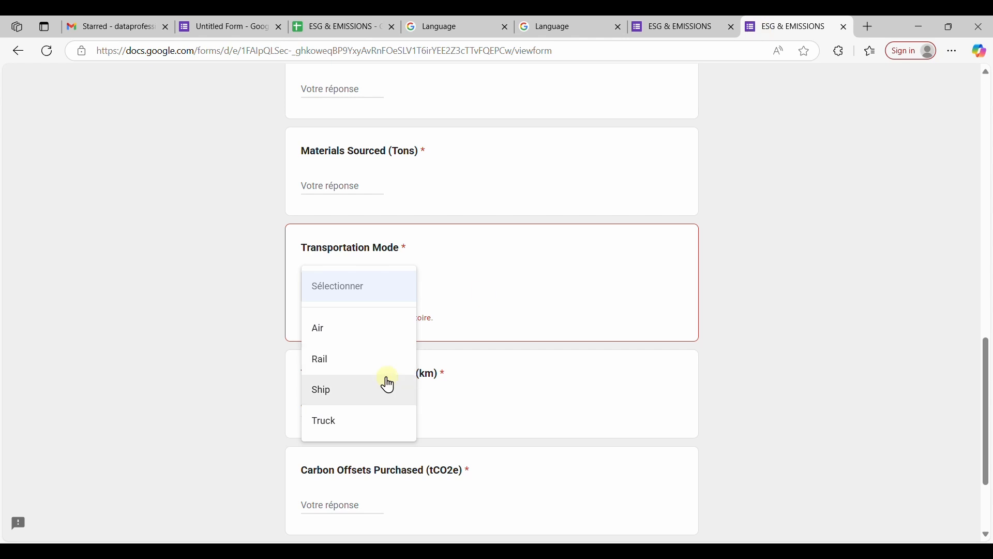
pyautogui.click(333, 26)
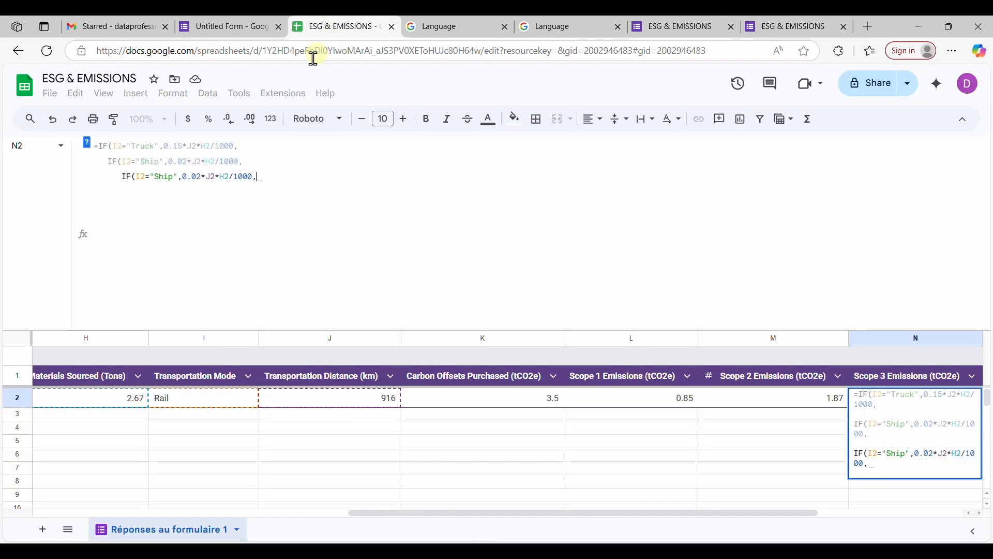
pyautogui.click(172, 179)
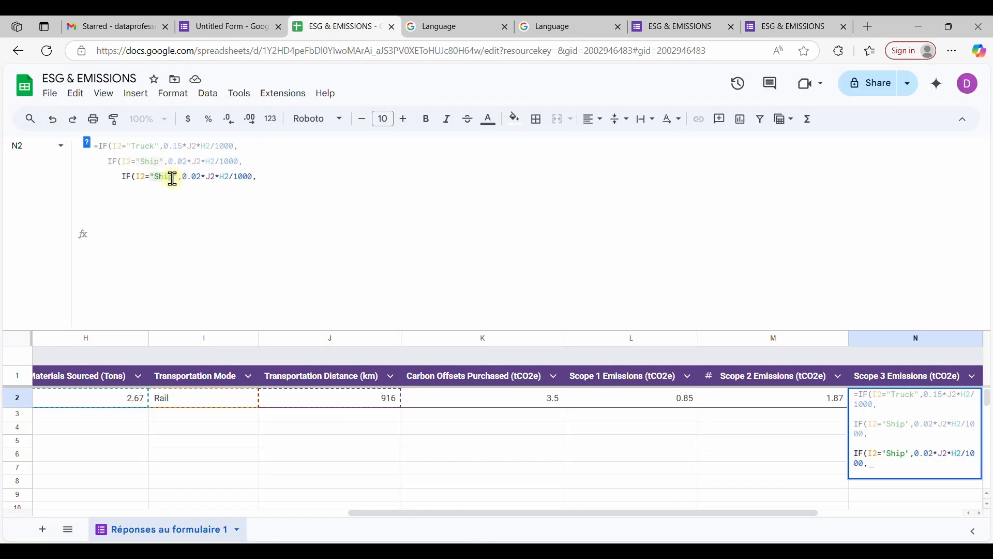
pyautogui.doubleClick(172, 178)
pyautogui.press('BackSpace')
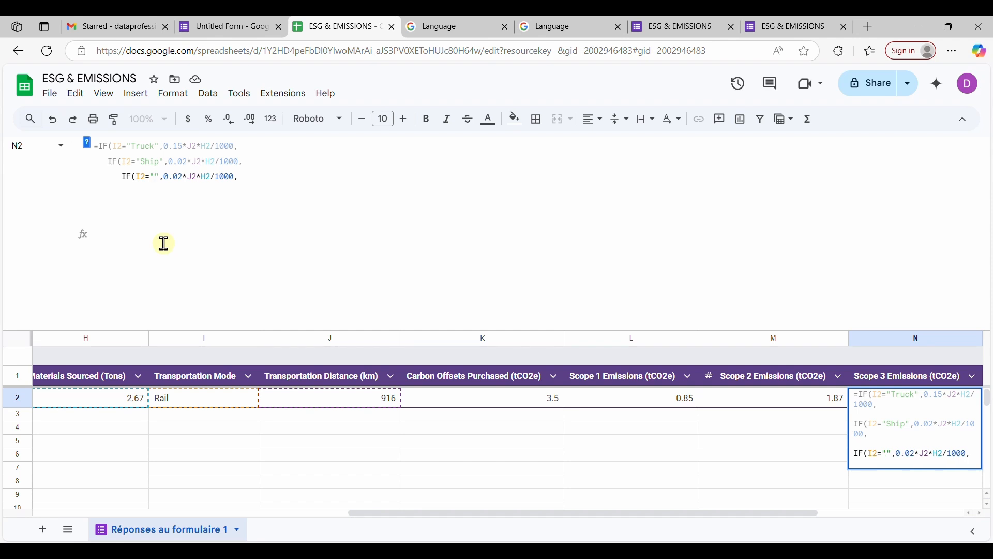
pyautogui.write('Rail')
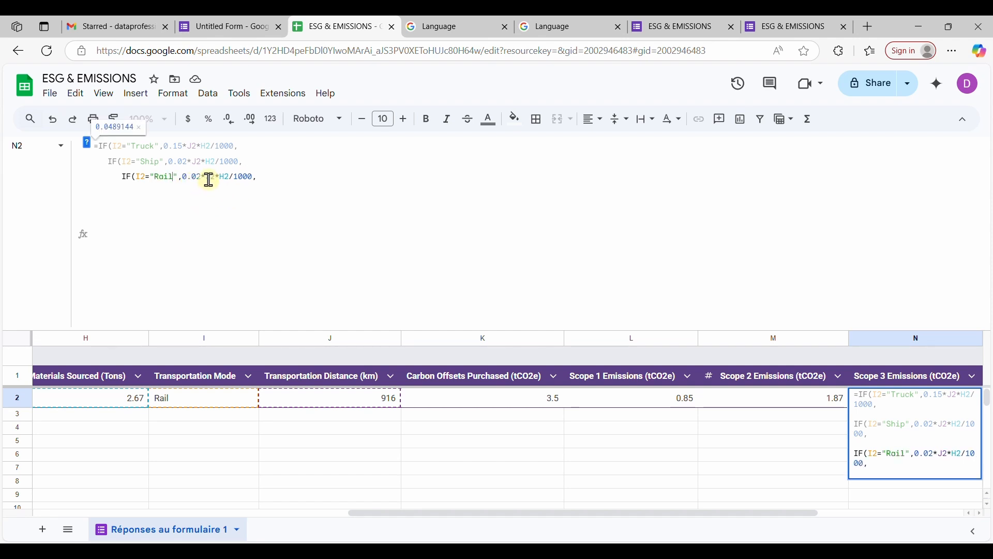
pyautogui.click(202, 178)
pyautogui.press('BackSpace')
pyautogui.write('3')
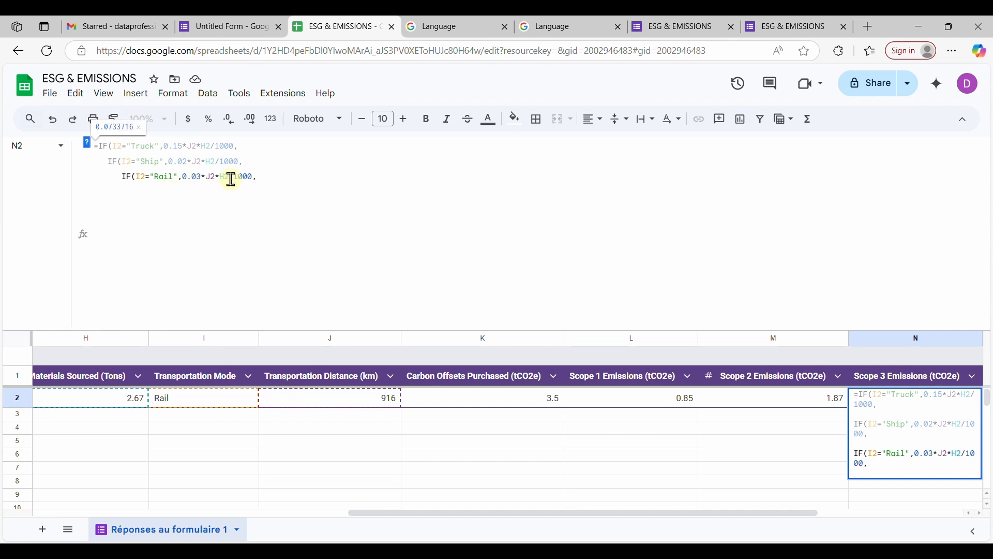
# Step: Paste another copy of the Ship case onto a fourth line below the Rail case
pyautogui.click(261, 178)
pyautogui.hotkey('ctrl', 'Return')
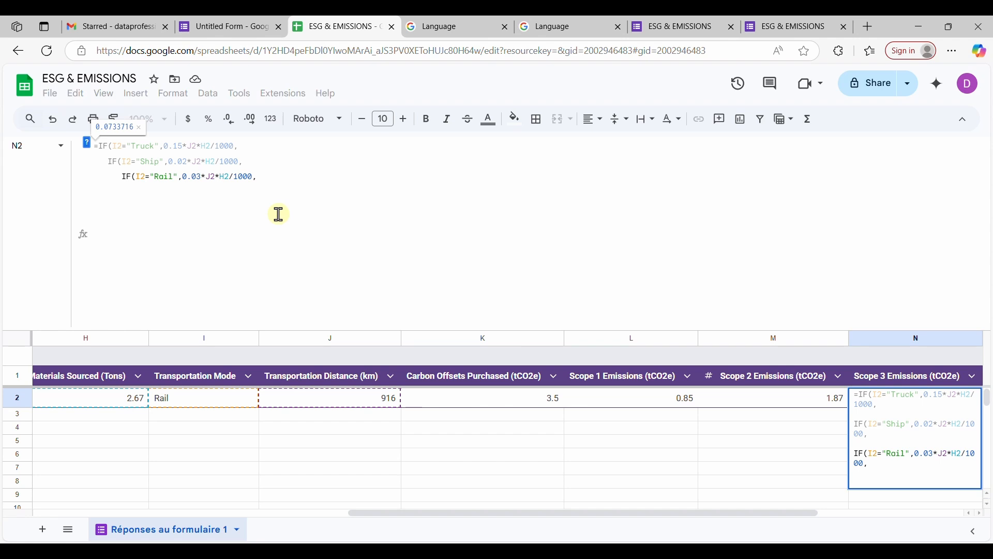
pyautogui.hotkey('ctrl', 'v')
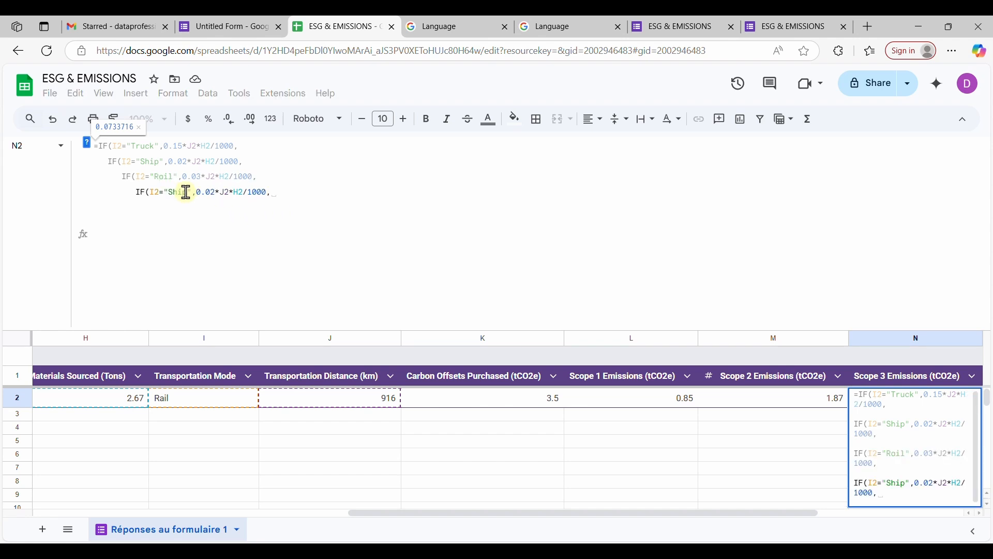
# Step: Check the form's transportation modes and change the fourth case of the N2 formula to "Air" with a factor of 0.6
pyautogui.click(760, 29)
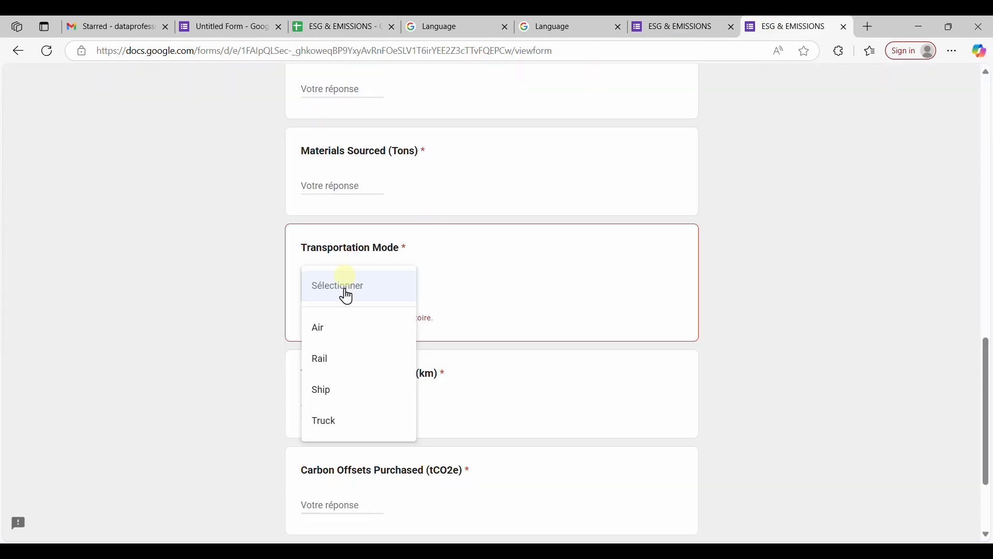
pyautogui.click(321, 39)
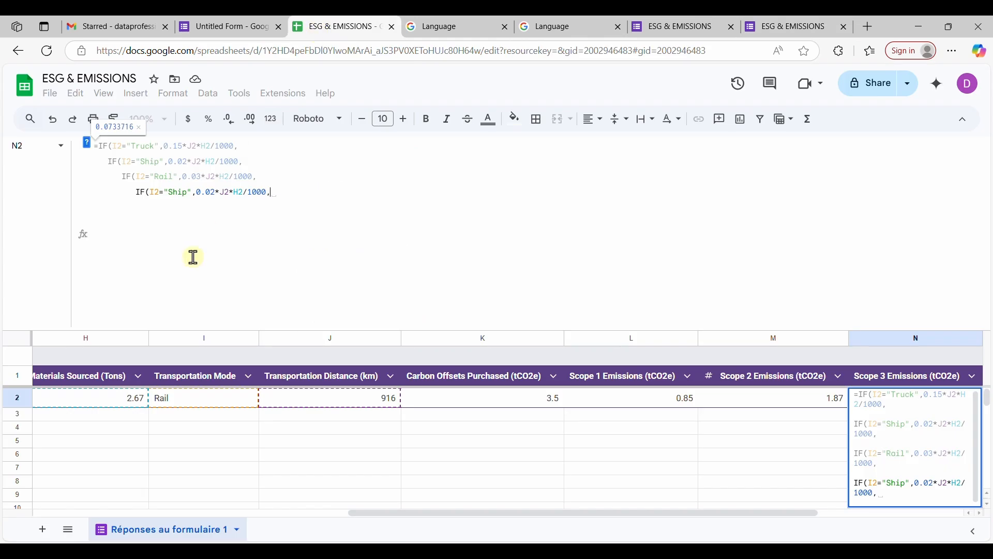
pyautogui.doubleClick(187, 192)
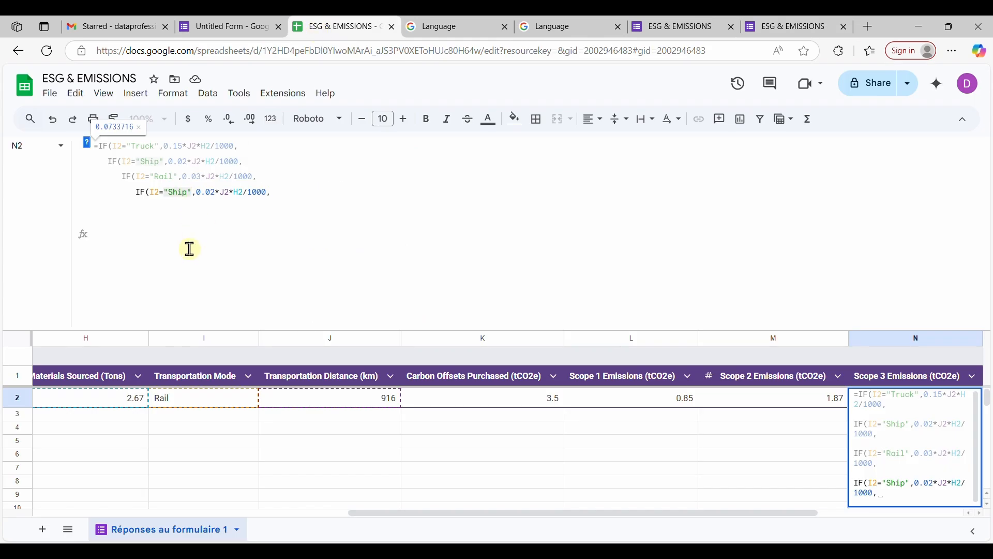
pyautogui.press('BackSpace')
pyautogui.press('BackSpace')
pyautogui.press('BackSpace')
pyautogui.press('BackSpace')
pyautogui.write('Air')
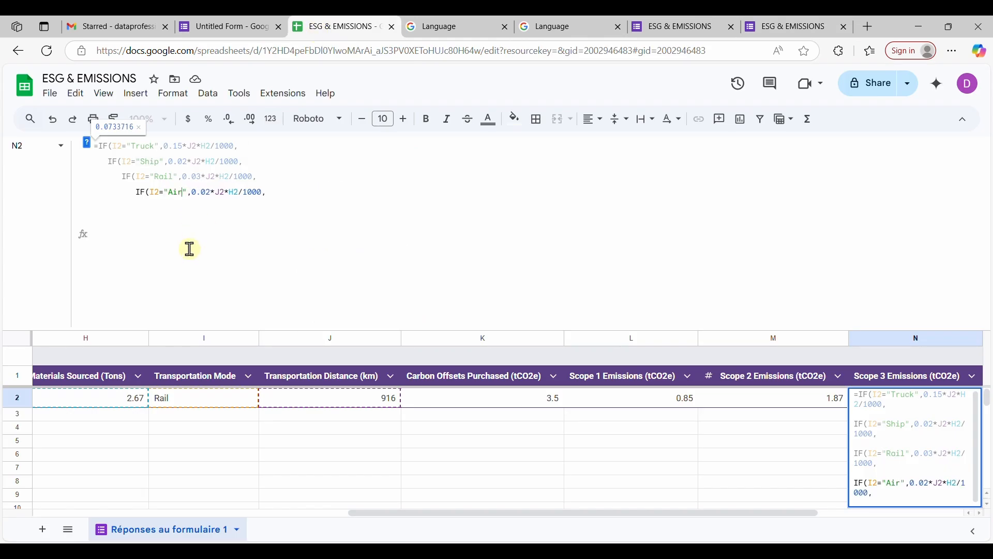
pyautogui.click(211, 192)
pyautogui.press('BackSpace')
pyautogui.press('BackSpace')
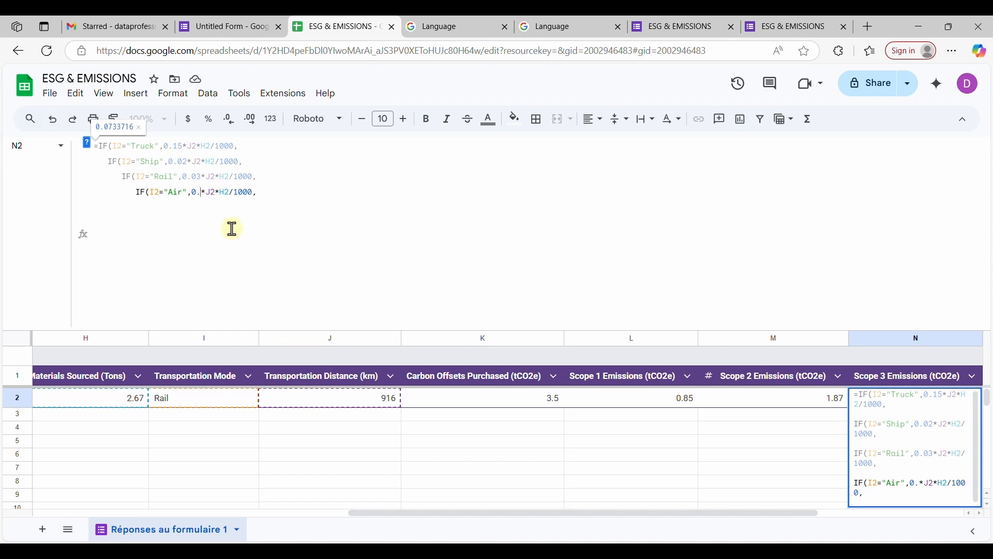
pyautogui.write('6')
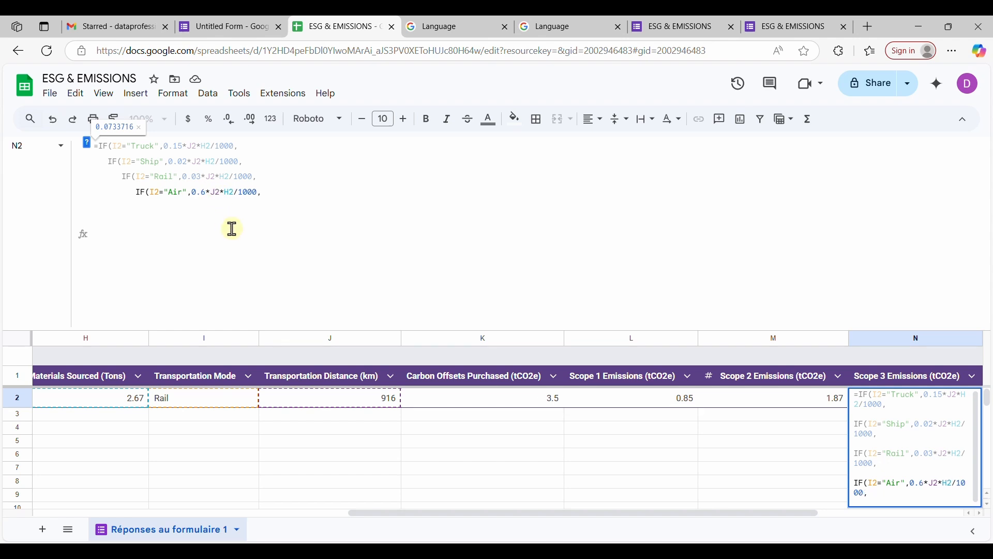
# Step: Complete the N2 formula with an empty-text fallback "" and four closing parentheses, and shrink the formula bar to one line
pyautogui.click(286, 207)
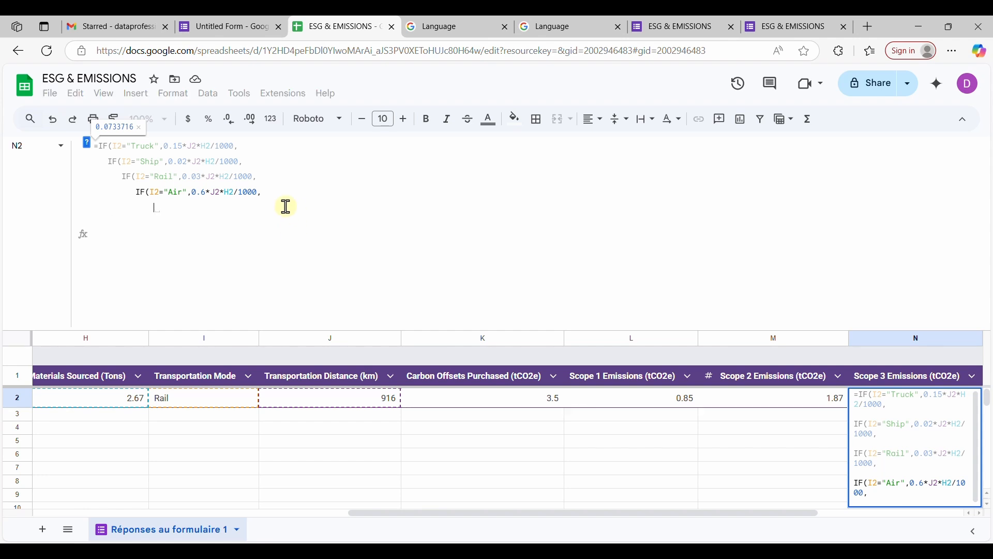
pyautogui.write('"')
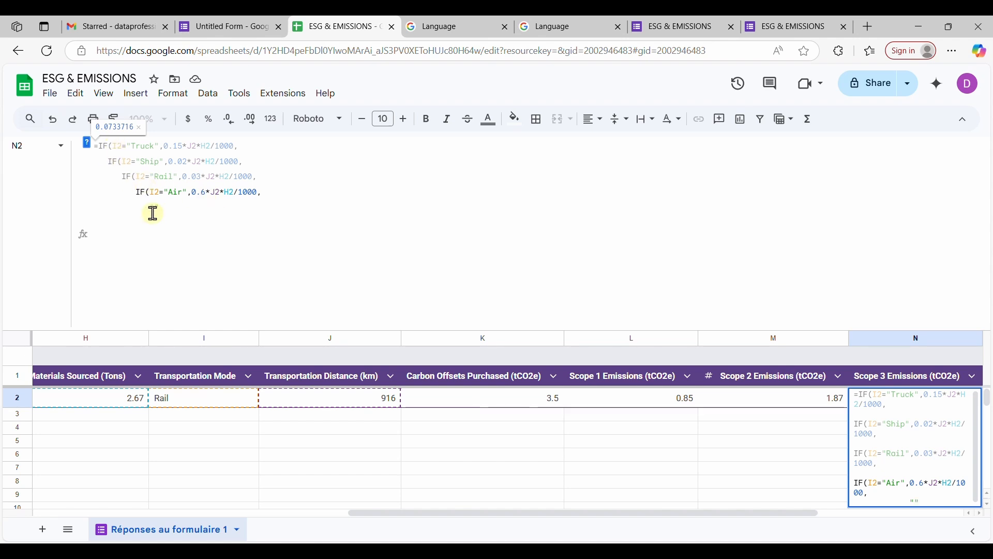
pyautogui.write('))))')
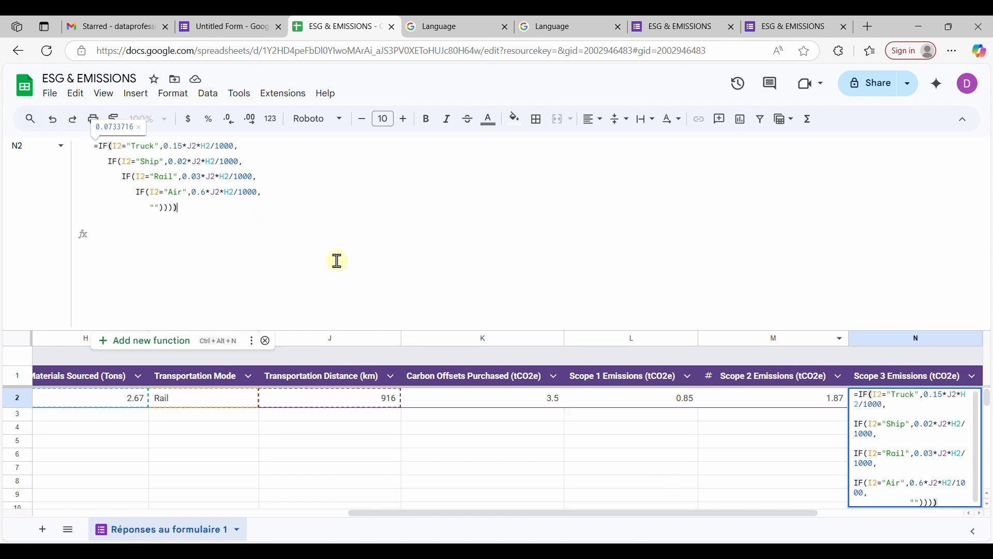
pyautogui.press('Return')
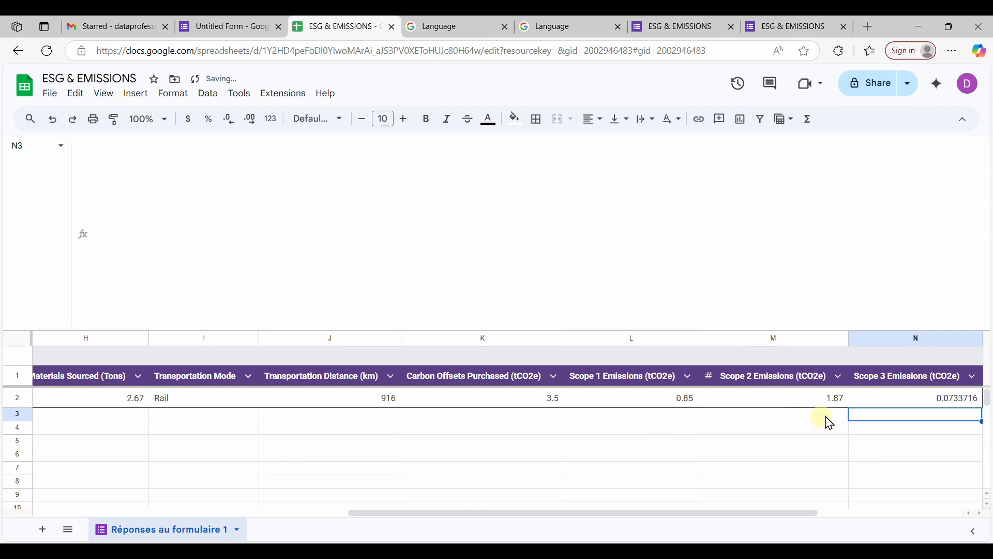
pyautogui.click(917, 398)
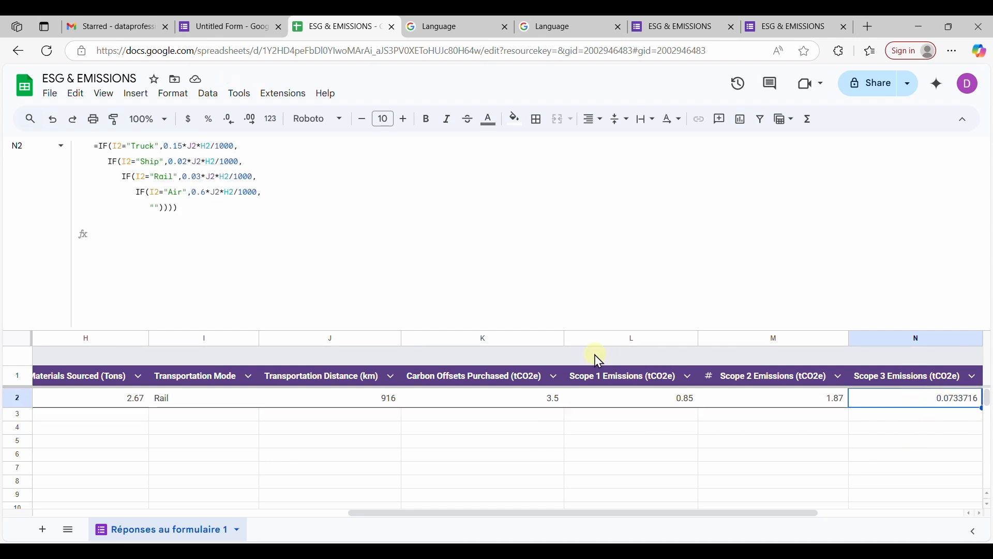
pyautogui.moveTo(461, 323); pyautogui.dragTo(484, 148)
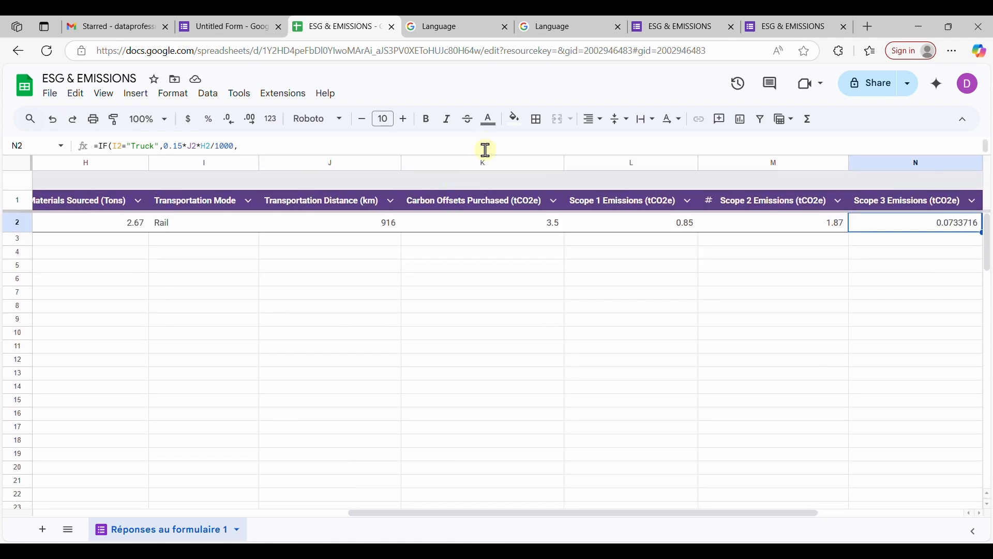
# Step: Reduce the Scope 3, Scope 2 and Scope 1 emissions values in row 2 to one decimal place
pyautogui.hscroll(3, 881, 241)
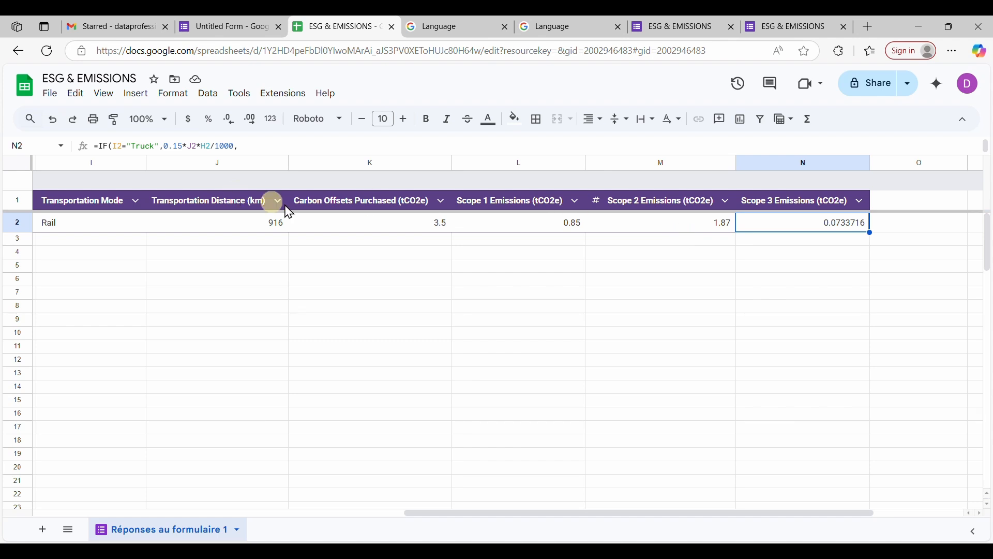
pyautogui.click(228, 120)
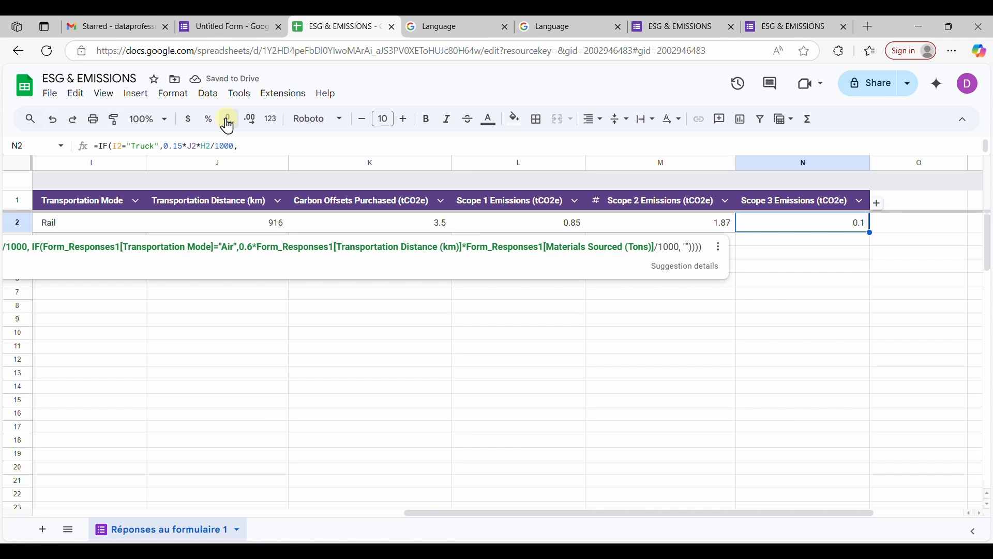
pyautogui.click(690, 227)
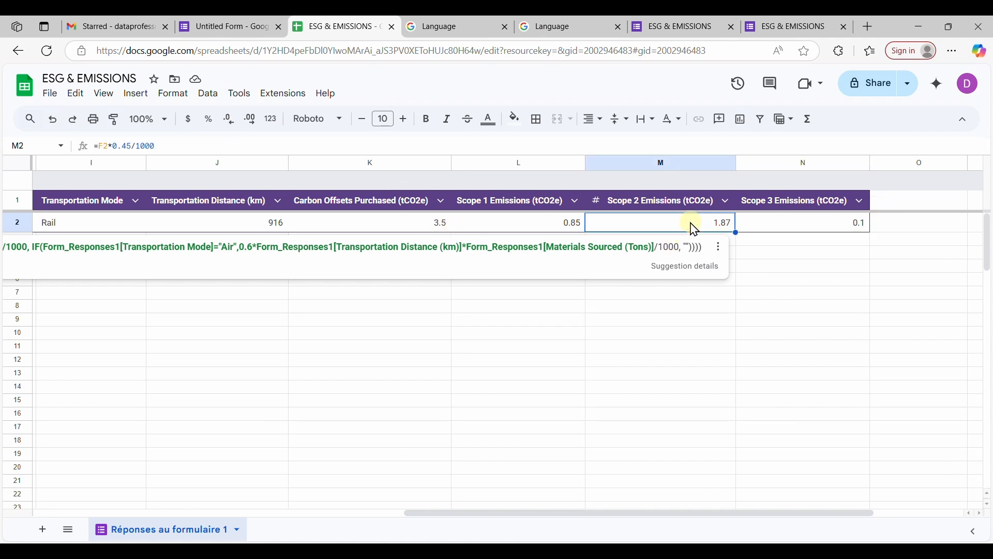
pyautogui.click(229, 121)
pyautogui.click(518, 226)
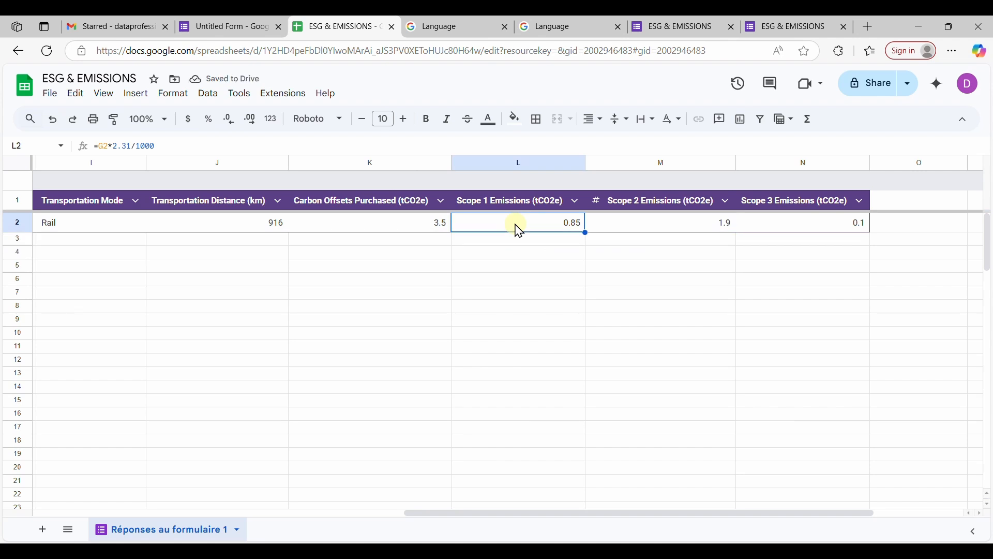
pyautogui.click(232, 123)
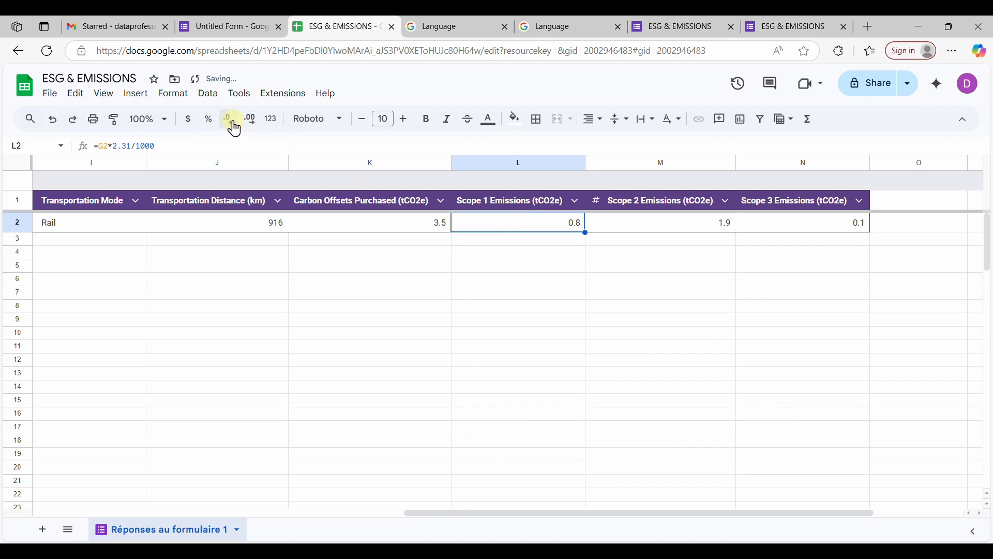
# Step: Add a "Total Emissions" column header in O1, beside Scope 3 Emissions
pyautogui.hscroll(-5, 396, 251)
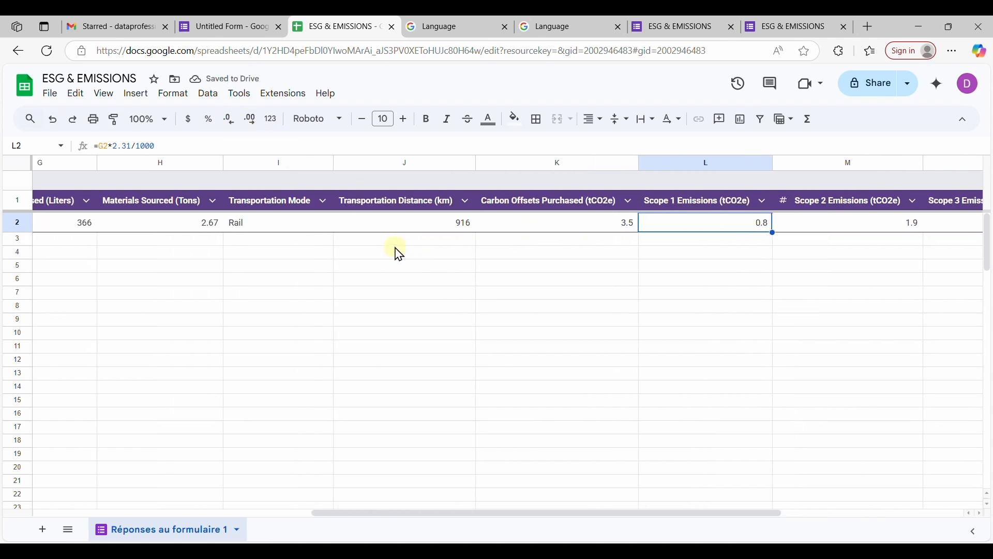
pyautogui.hscroll(-1, 399, 254)
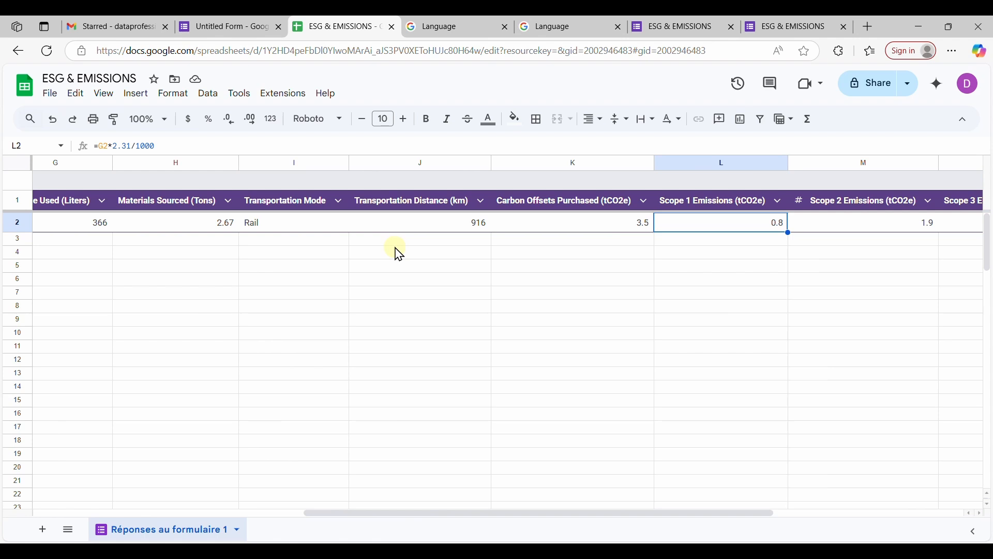
pyautogui.hscroll(5, 397, 252)
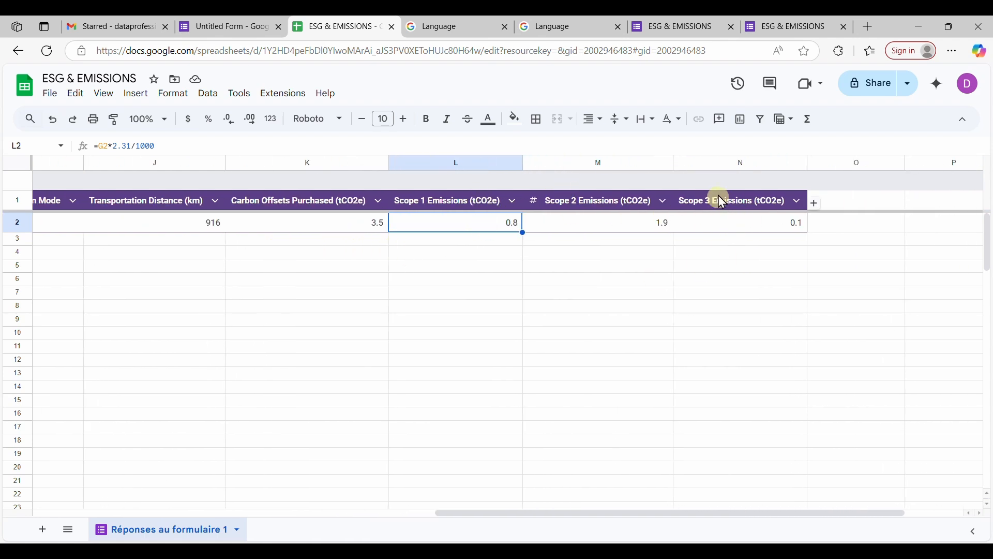
pyautogui.click(853, 204)
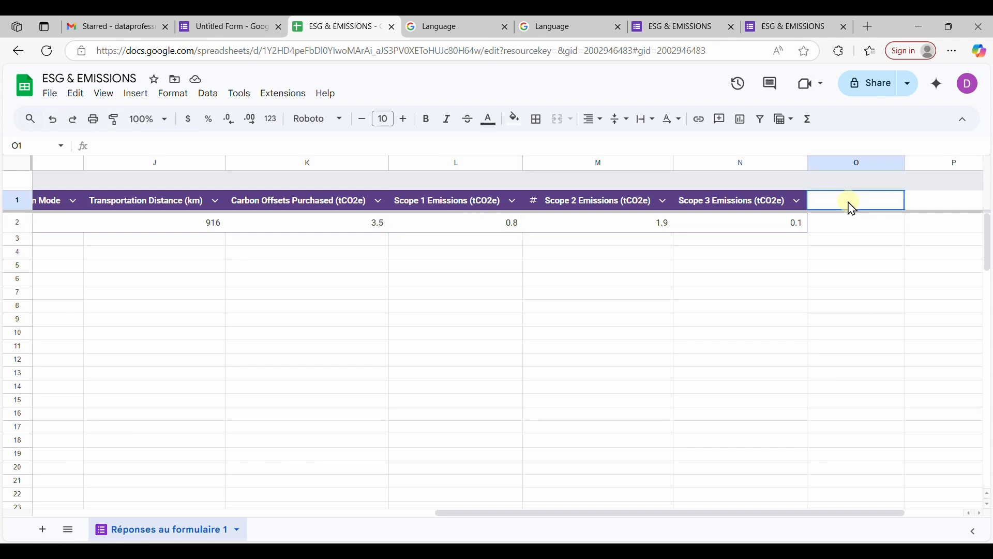
pyautogui.write('Total Emissions')
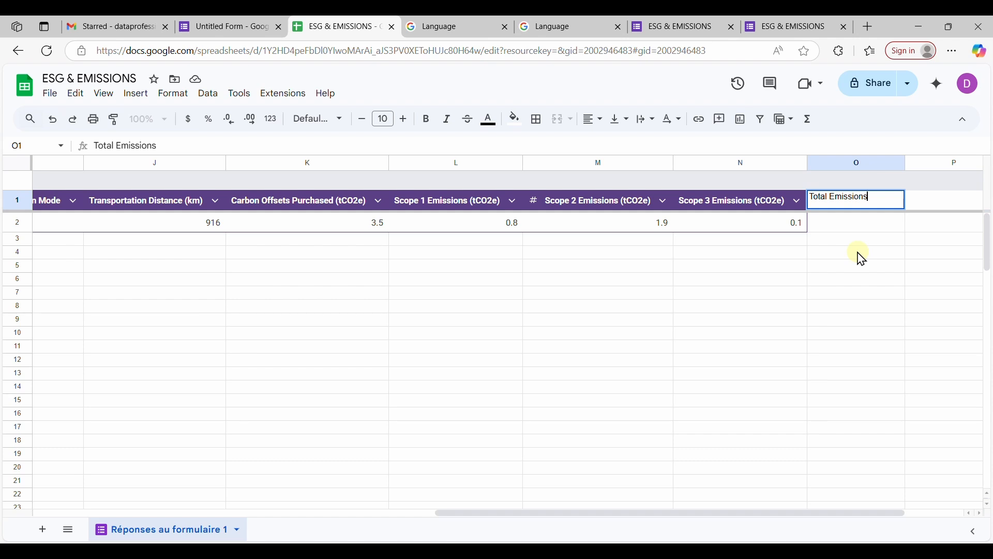
# Step: Append the unit (tCO2e), copied from the Scope 3 header, to the Total Emissions header and fit column O to its text
pyautogui.click(767, 205)
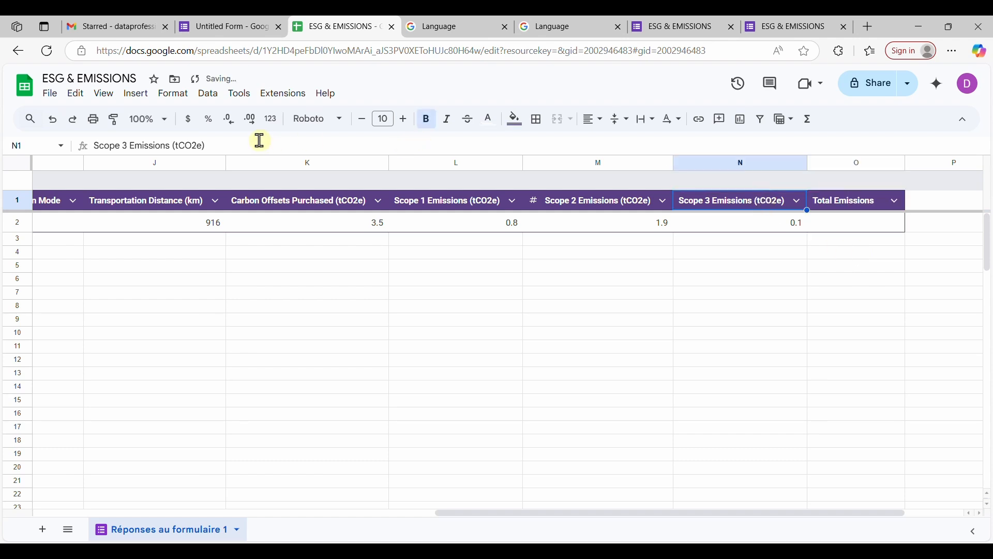
pyautogui.moveTo(206, 146); pyautogui.dragTo(178, 147)
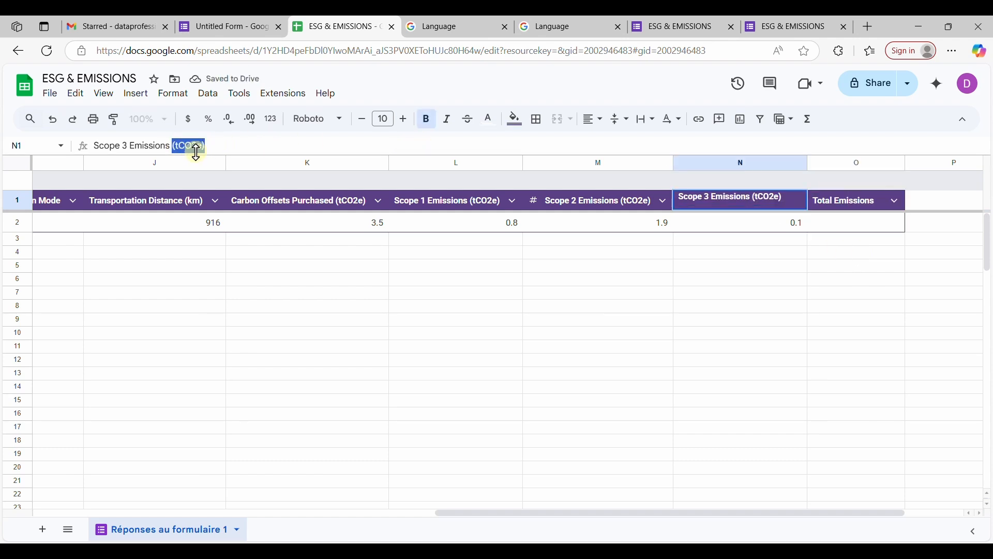
pyautogui.click(871, 205)
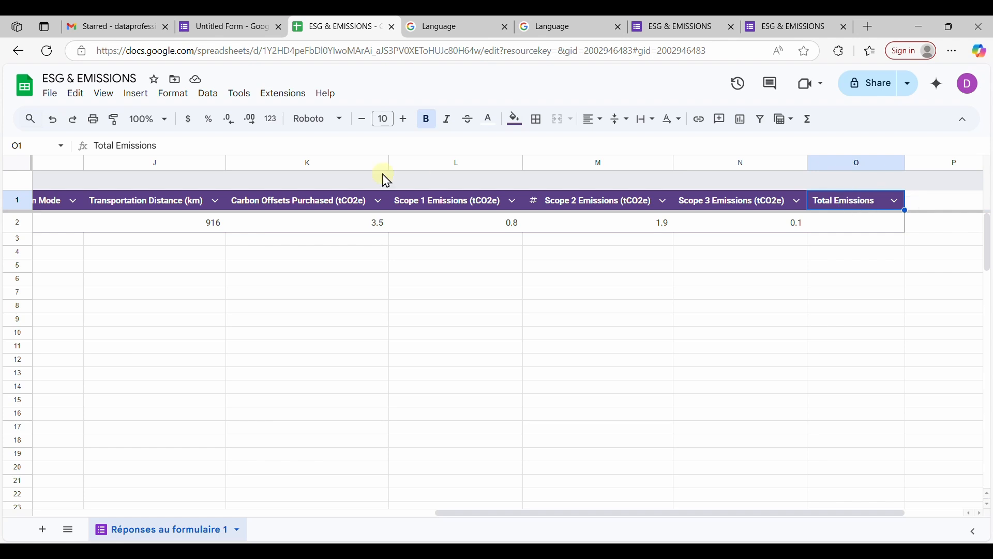
pyautogui.click(241, 150)
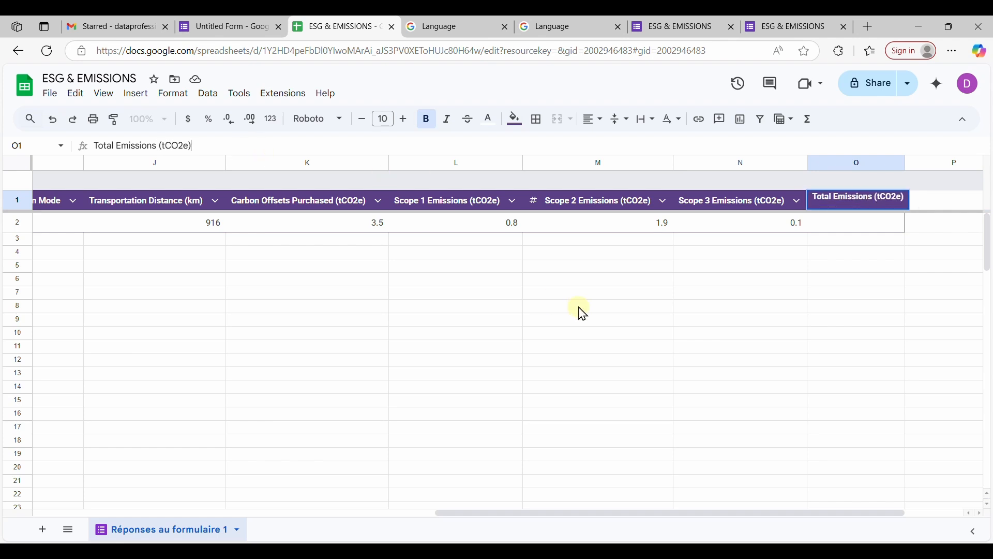
pyautogui.press('Return')
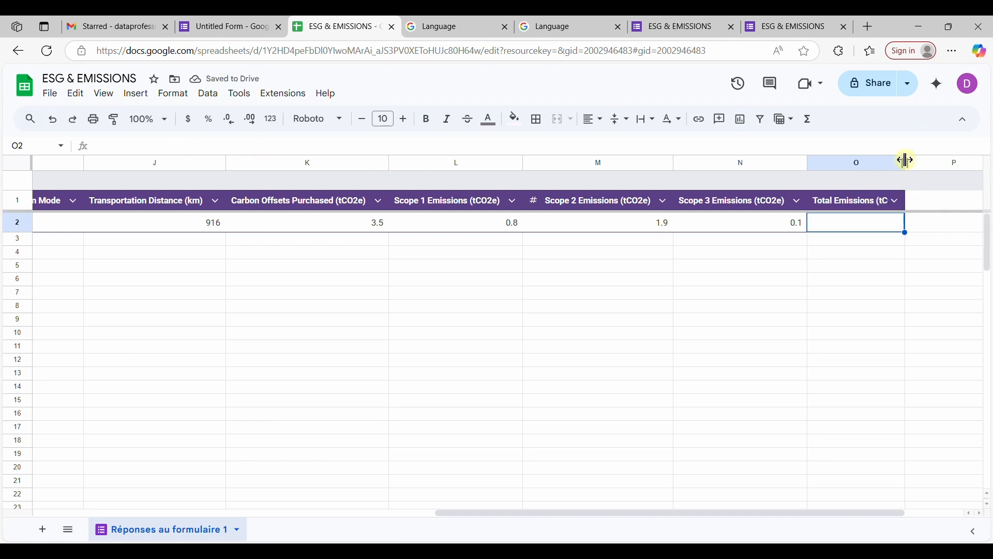
pyautogui.doubleClick(908, 157)
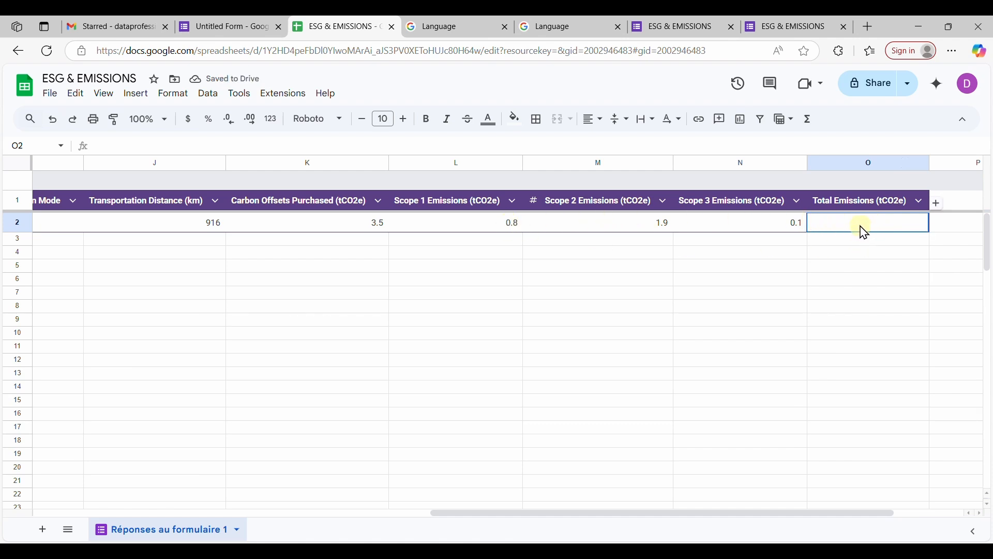
# Step: Enter a SUM formula in O2 that totals the Scope 1 through Scope 3 emissions columns
pyautogui.write('=')
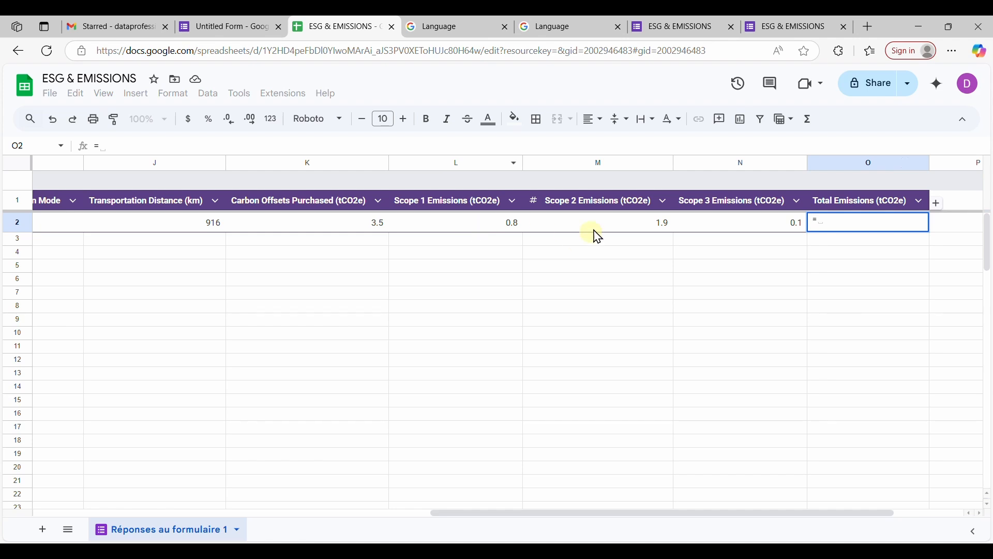
pyautogui.write('sum')
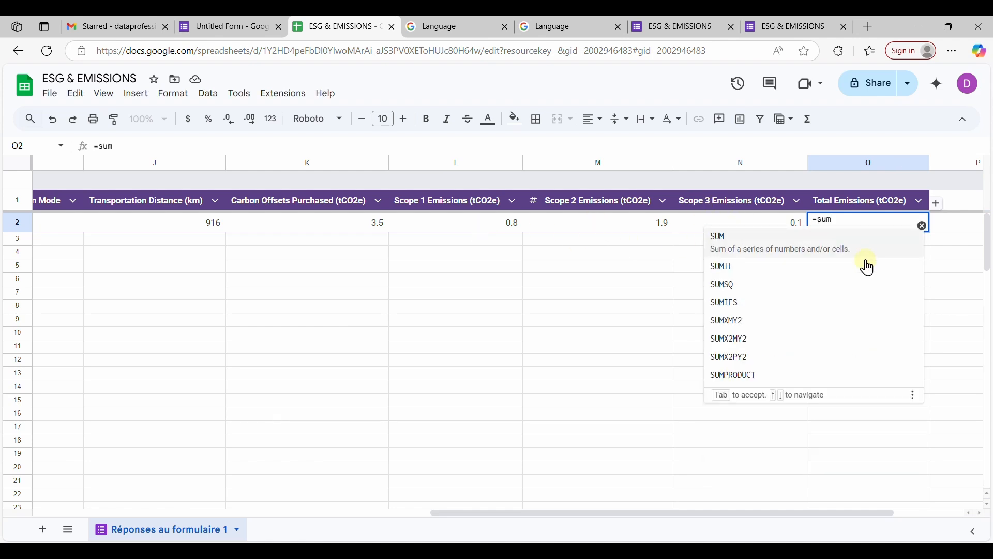
pyautogui.click(799, 237)
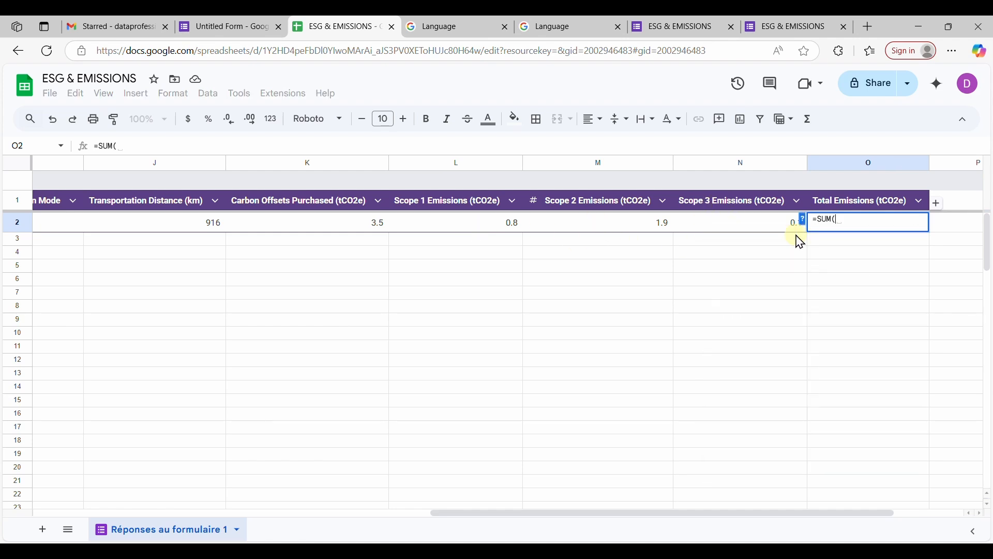
pyautogui.click(498, 226)
pyautogui.moveTo(499, 228); pyautogui.dragTo(706, 241)
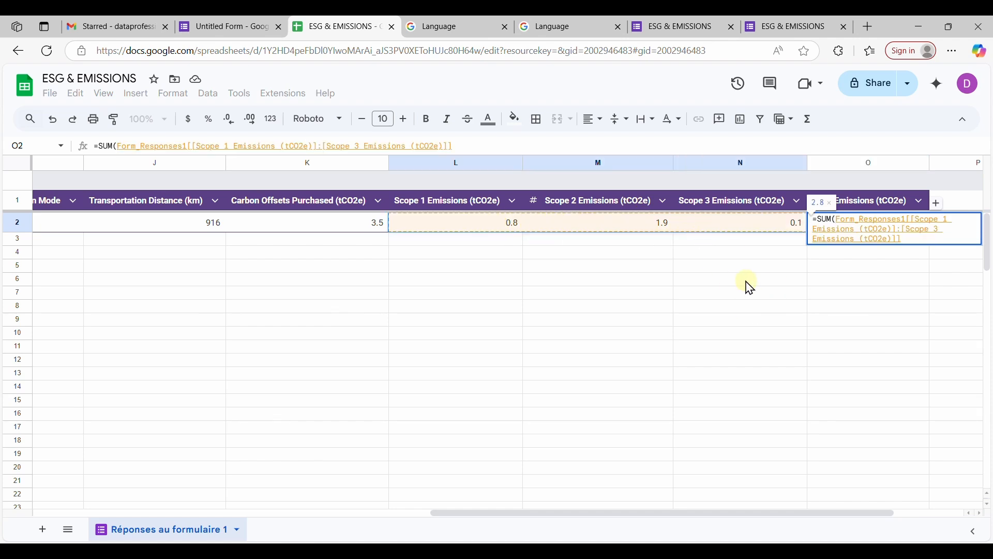
pyautogui.press('Return')
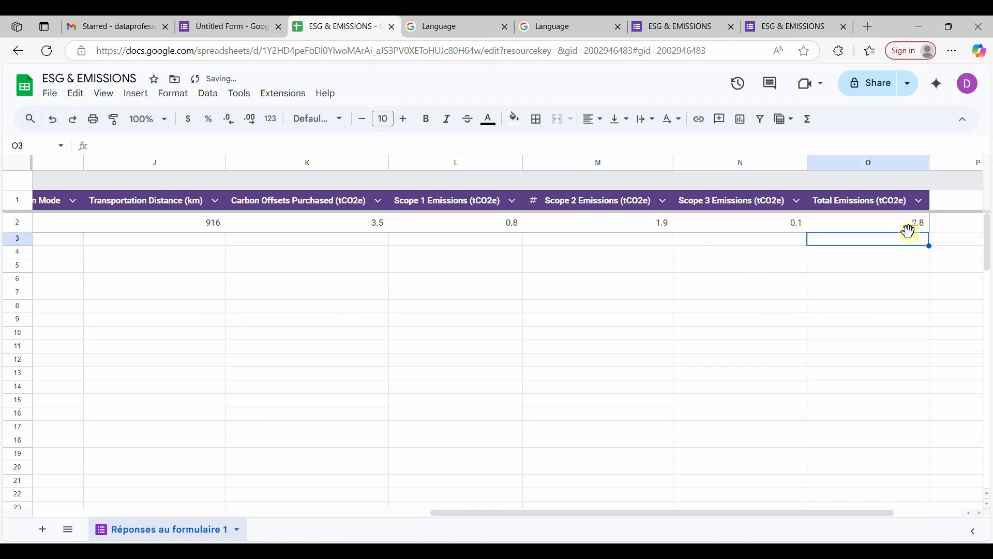
# Step: Replace the Total Emissions formula in O2 with =L2+M2+N2
pyautogui.click(903, 224)
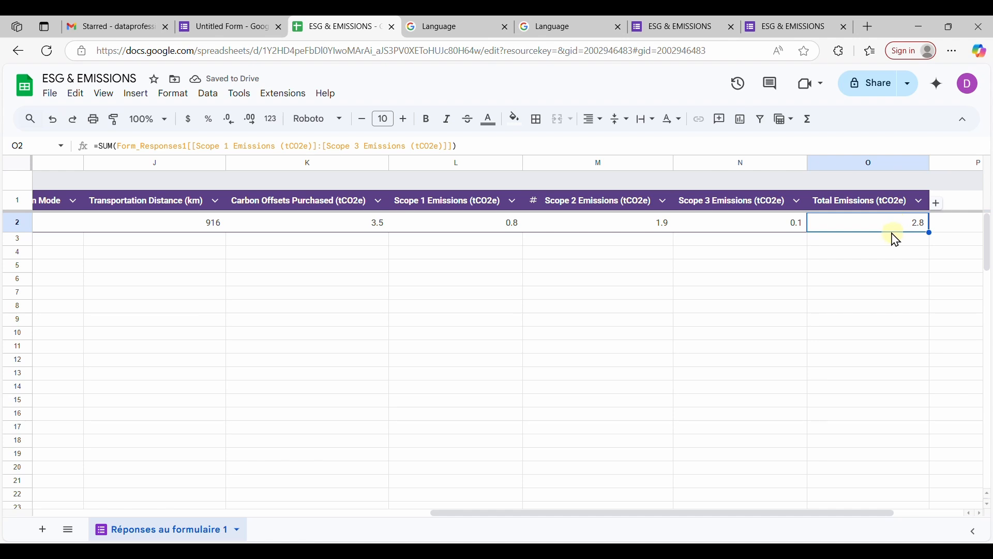
pyautogui.doubleClick(885, 233)
pyautogui.tripleClick(918, 239)
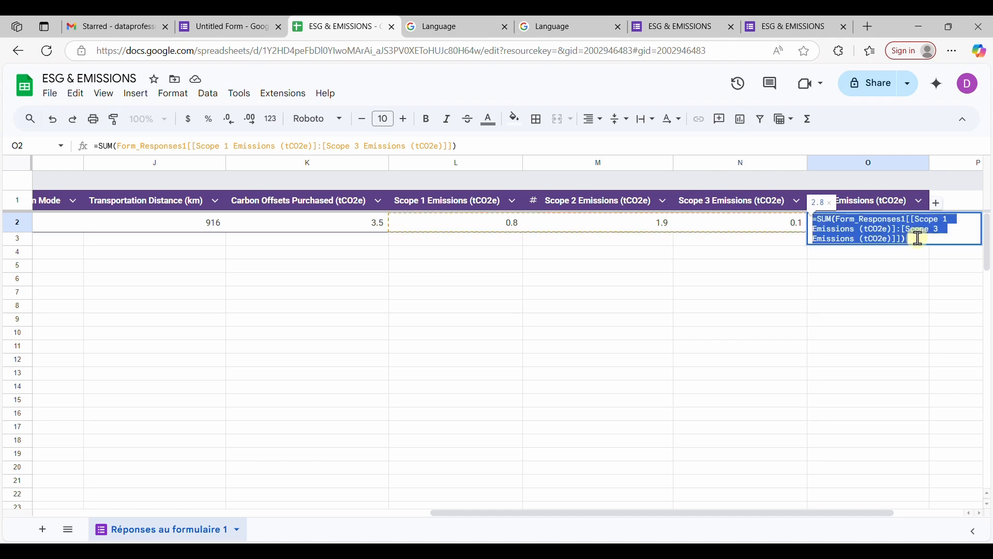
pyautogui.press('BackSpace')
pyautogui.write('=')
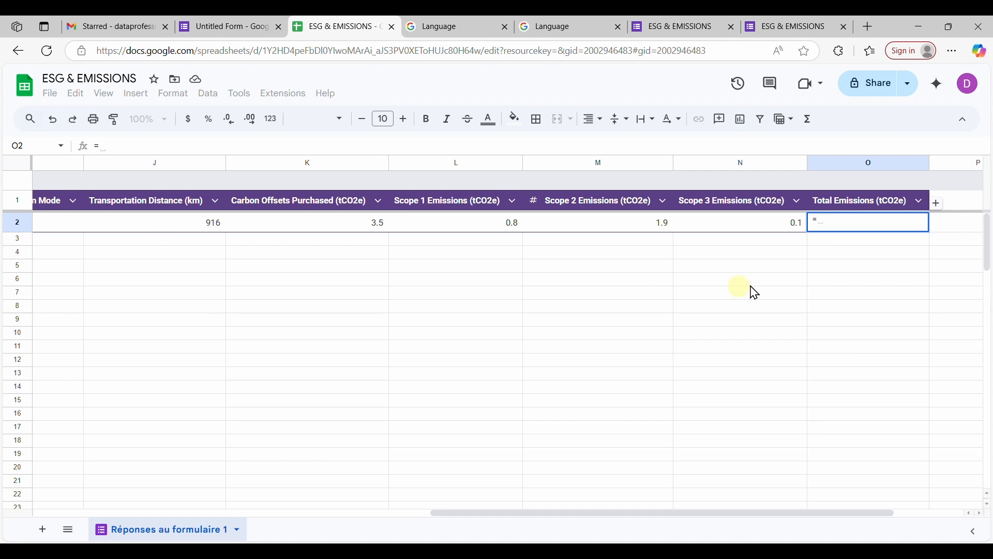
pyautogui.write('L2+')
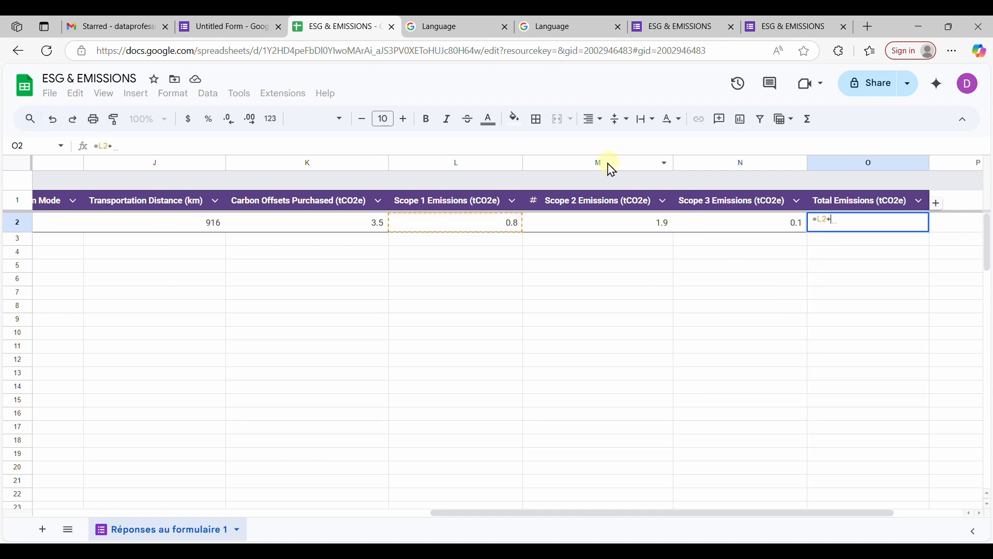
pyautogui.write('M2')
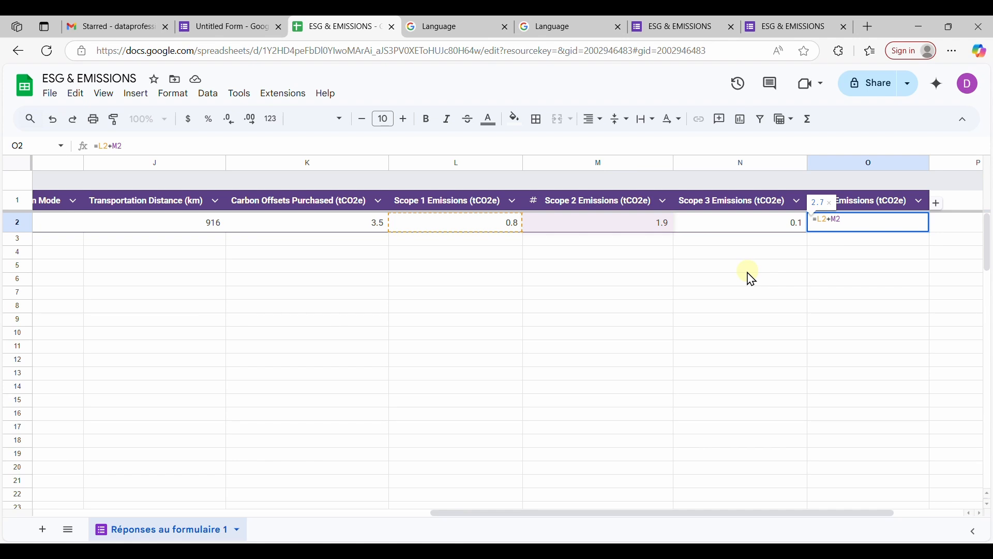
pyautogui.write('+')
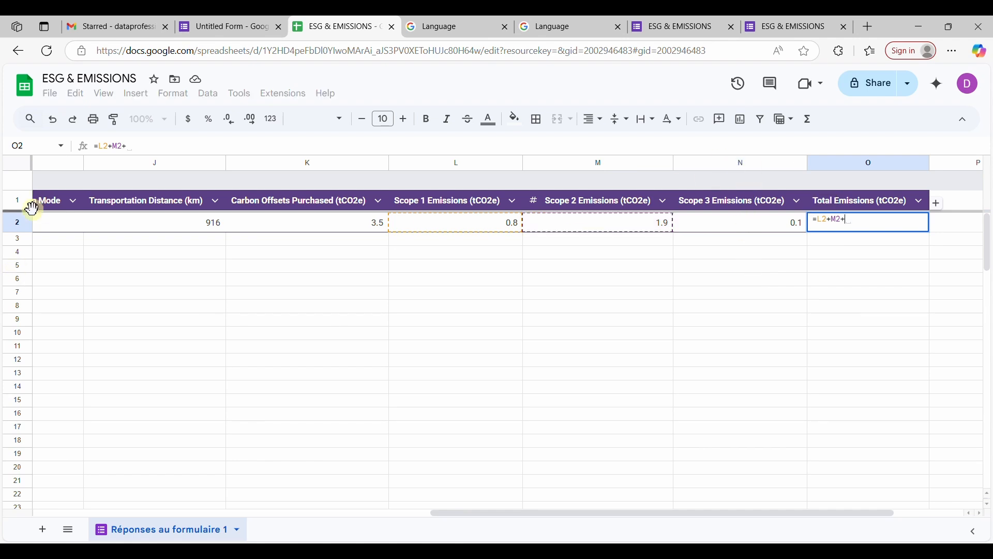
pyautogui.write('N2')
pyautogui.press('Return')
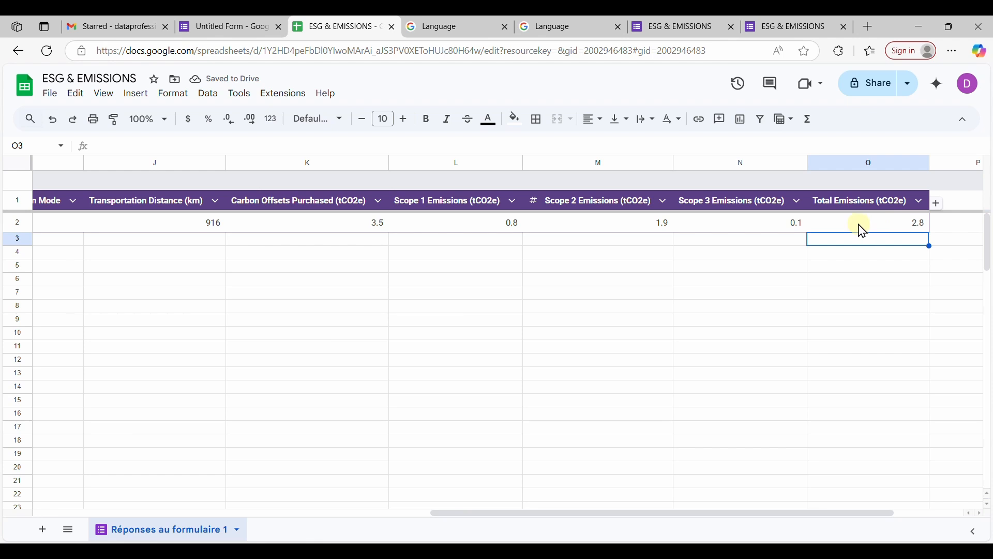
# Step: Add a "Net Emissions" column header in P1, beside Total Emissions
pyautogui.hscroll(3, 863, 231)
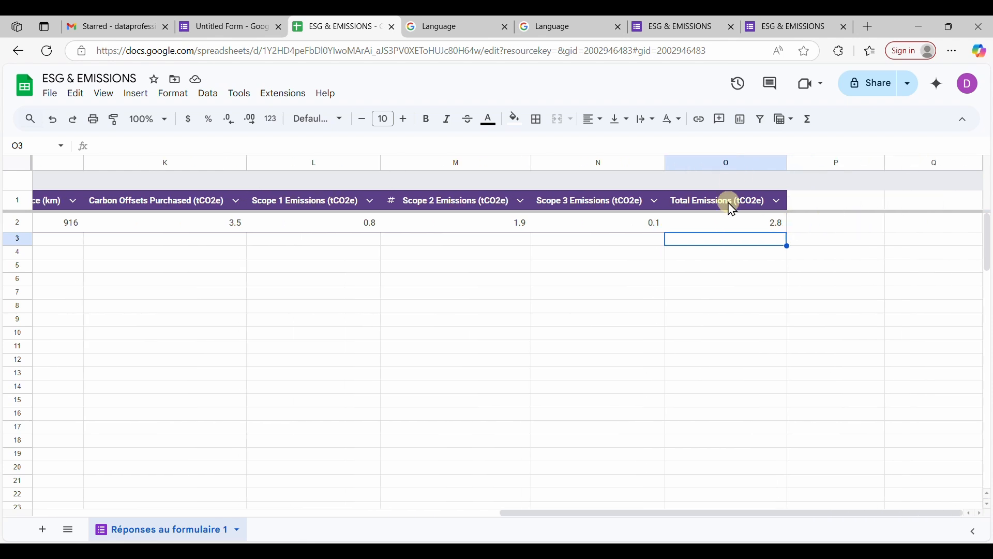
pyautogui.click(834, 205)
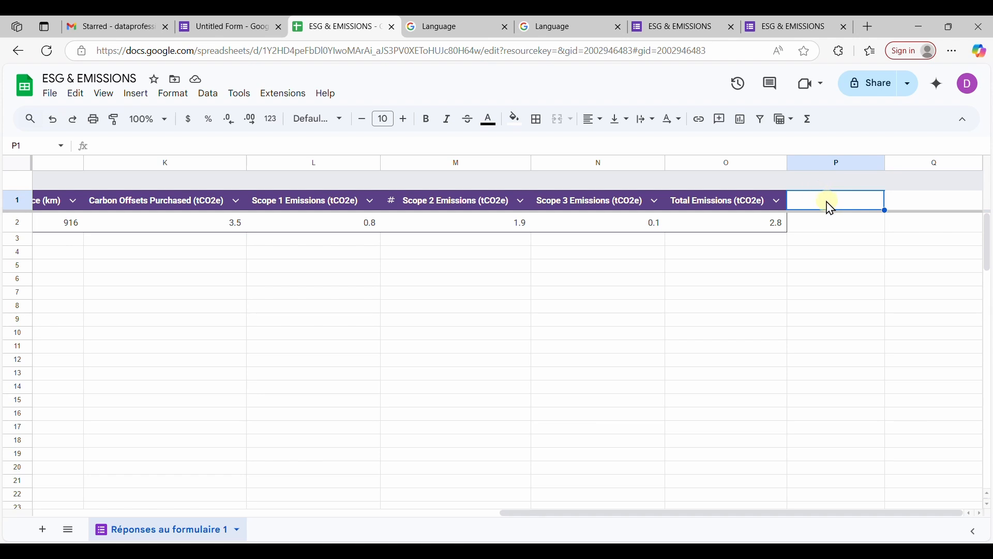
pyautogui.hscroll(-5, 583, 255)
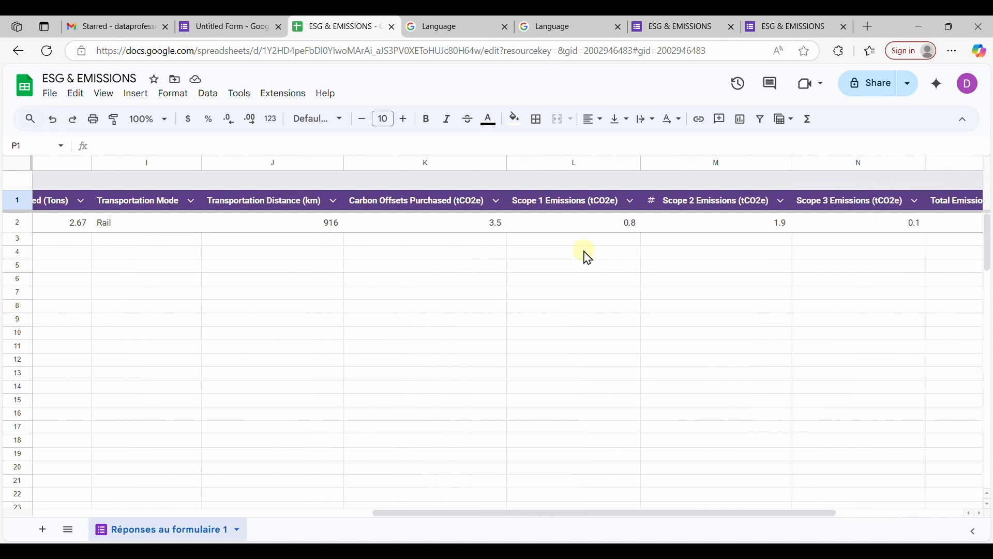
pyautogui.hscroll(-1, 583, 253)
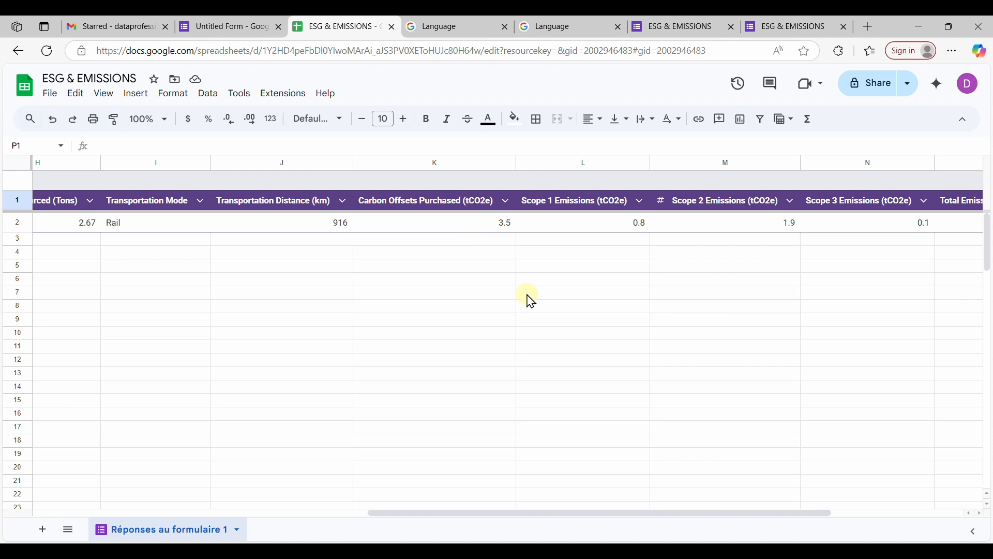
pyautogui.hscroll(4, 528, 297)
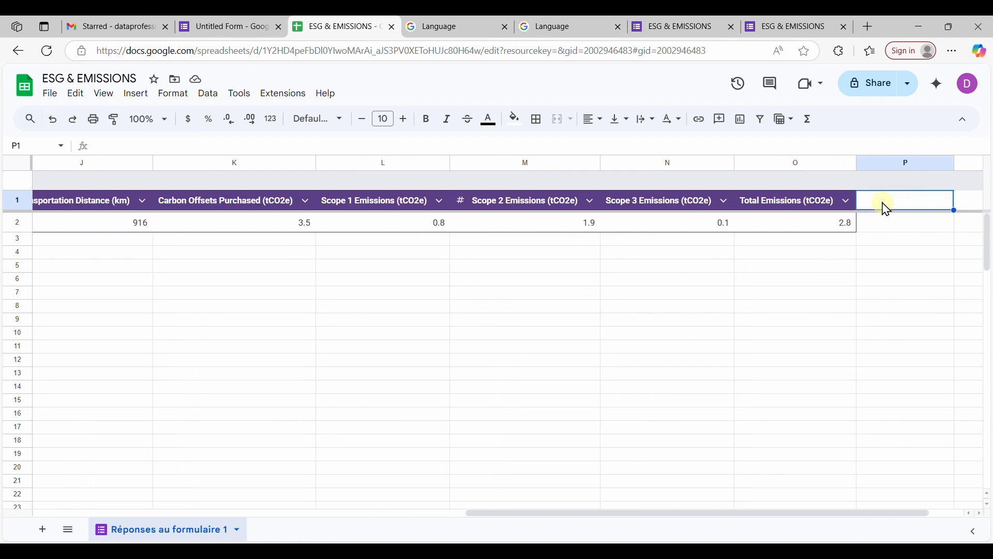
pyautogui.write('N')
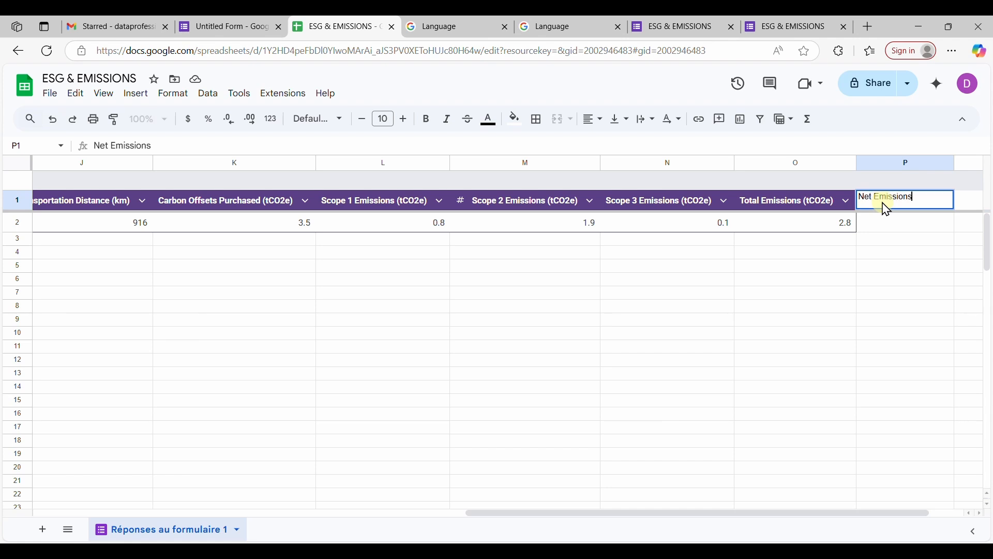
pyautogui.write('et Emissions')
# Step: Append the unit (tCO2e), copied from the Total Emissions header, to the Net Emissions header and fit column P to its text
pyautogui.click(822, 202)
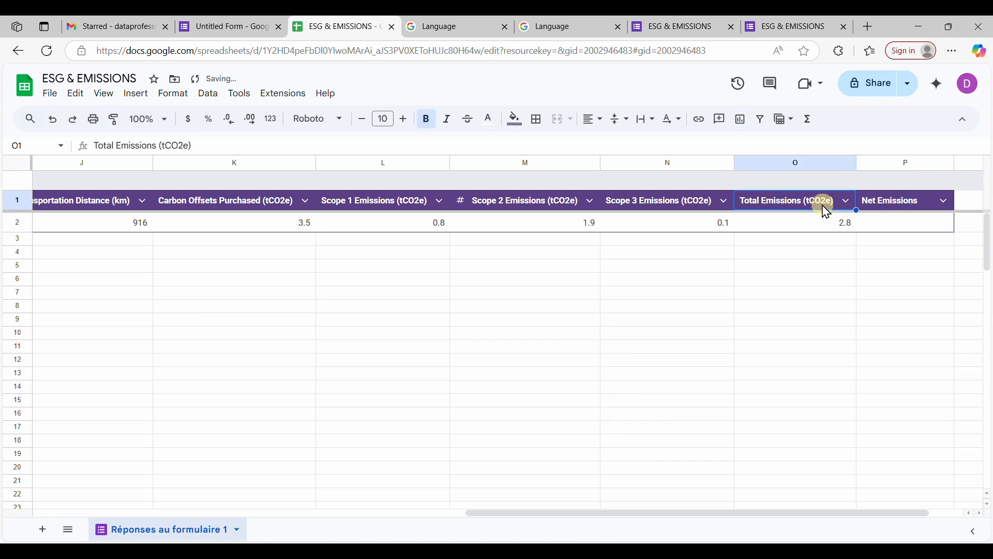
pyautogui.moveTo(194, 146); pyautogui.dragTo(159, 147)
pyautogui.hotkey('ctrl', 'c')
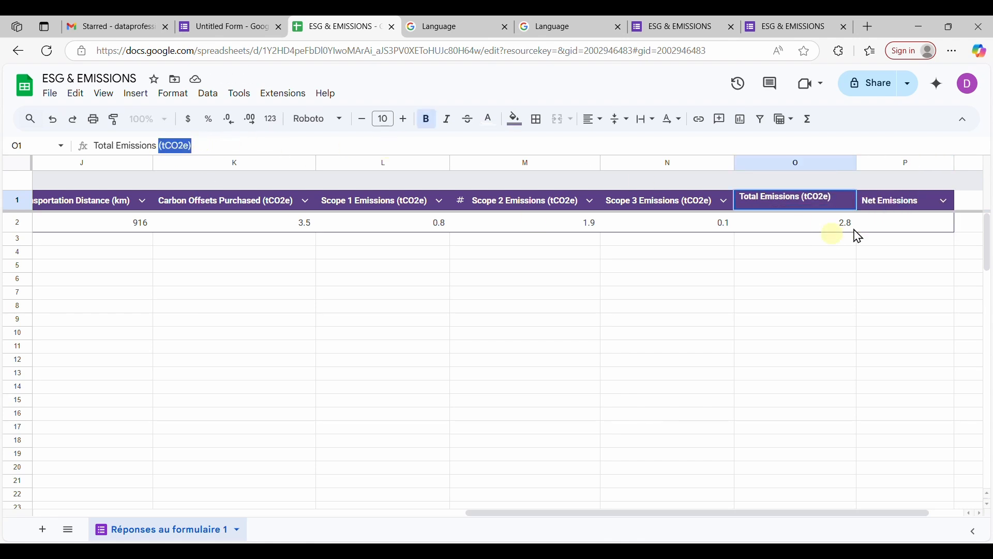
pyautogui.click(911, 202)
pyautogui.click(324, 149)
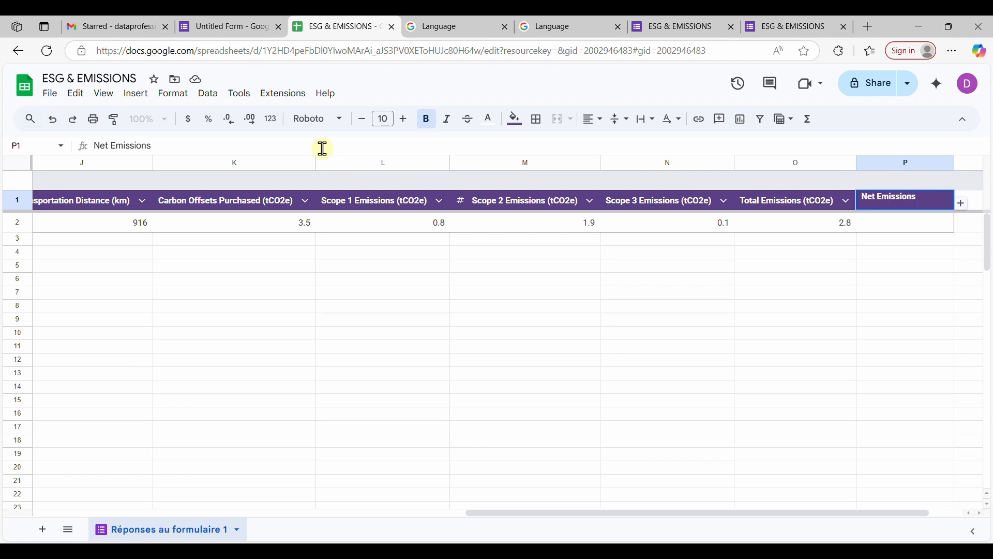
pyautogui.hotkey('ctrl', 'v')
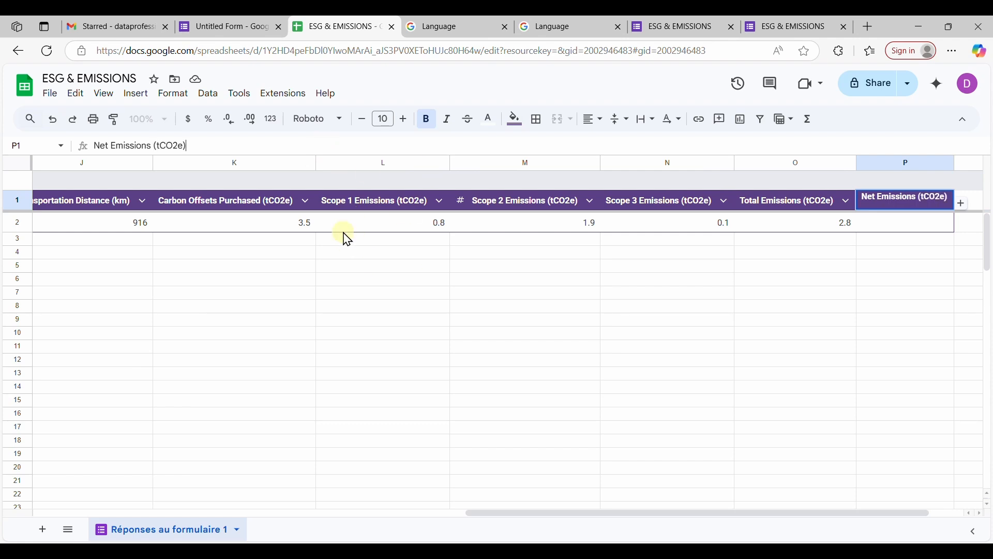
pyautogui.press('Return')
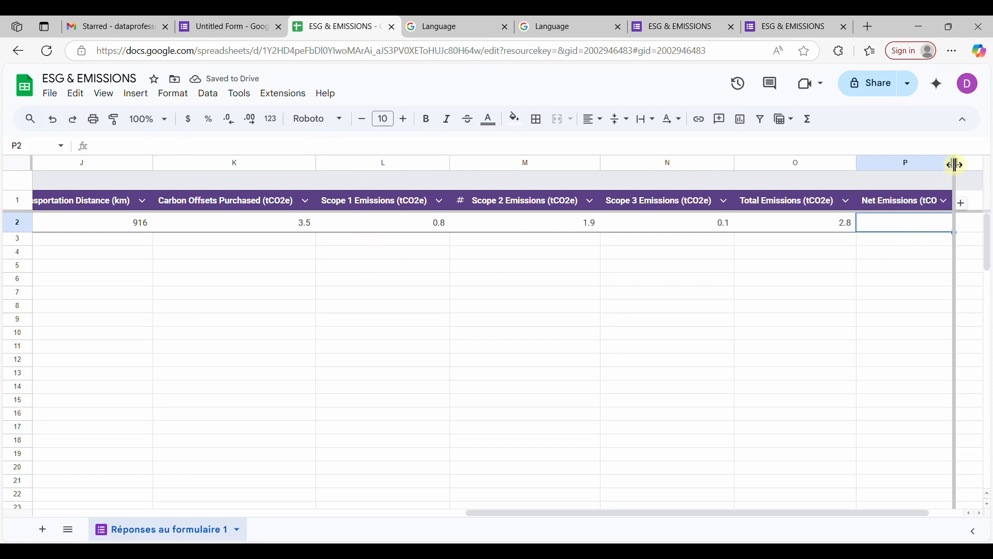
pyautogui.doubleClick(955, 163)
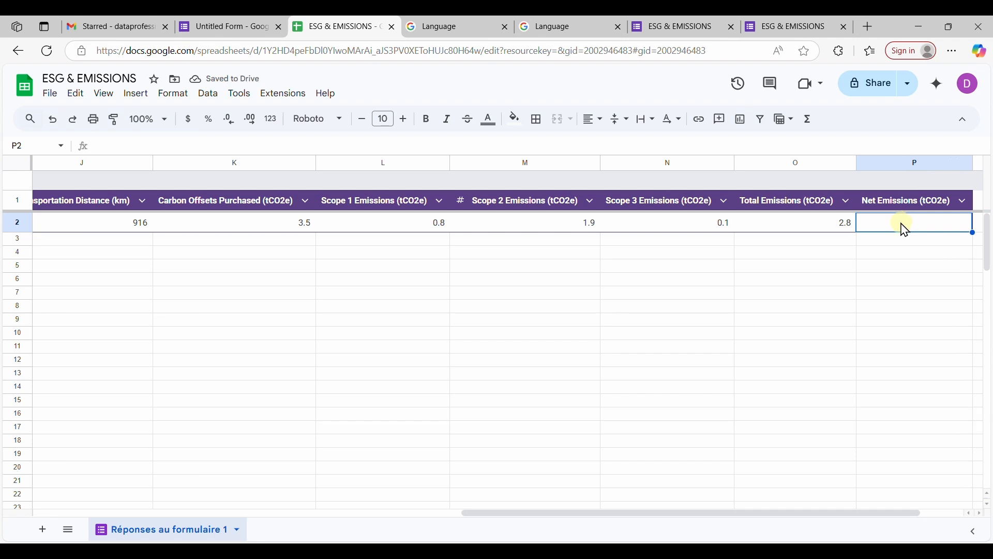
# Step: Enter the formula =O2-K2 in P2 to subtract the purchased carbon offsets from the total emissions
pyautogui.write('=')
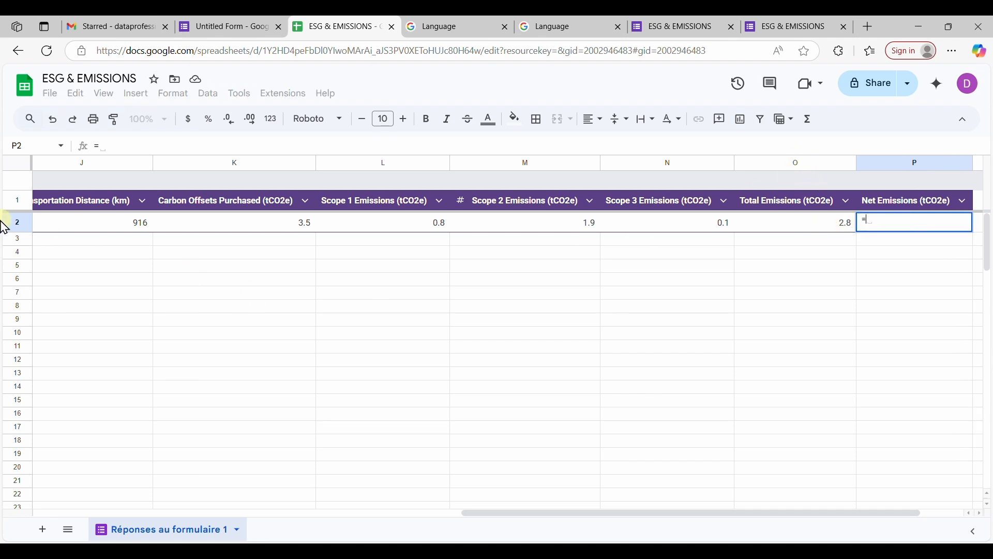
pyautogui.write('O')
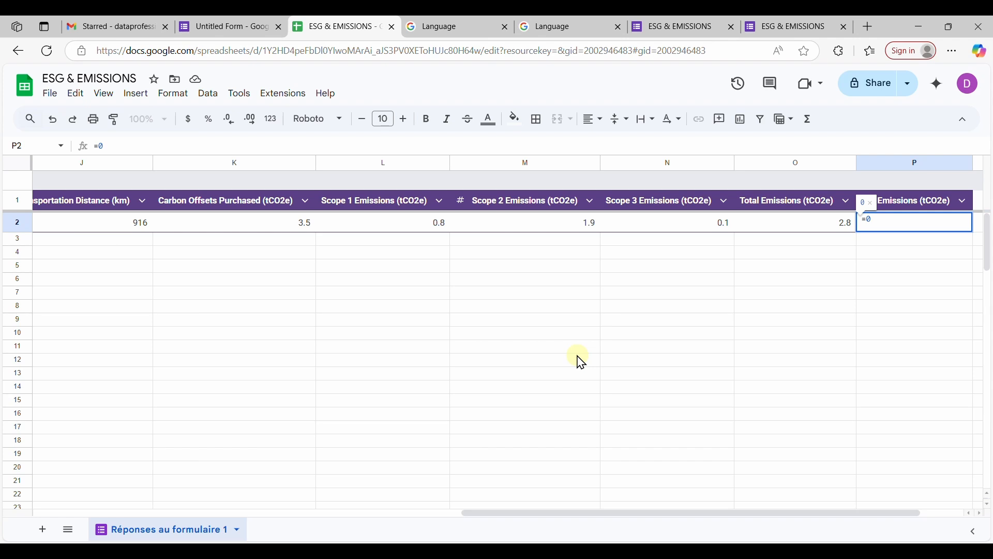
pyautogui.press('BackSpace')
pyautogui.write('o2')
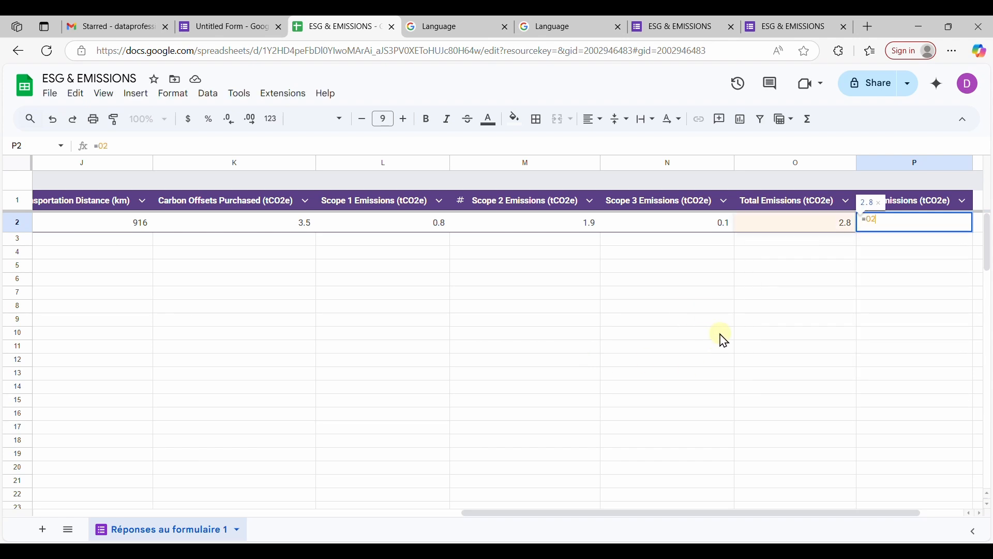
pyautogui.write('-')
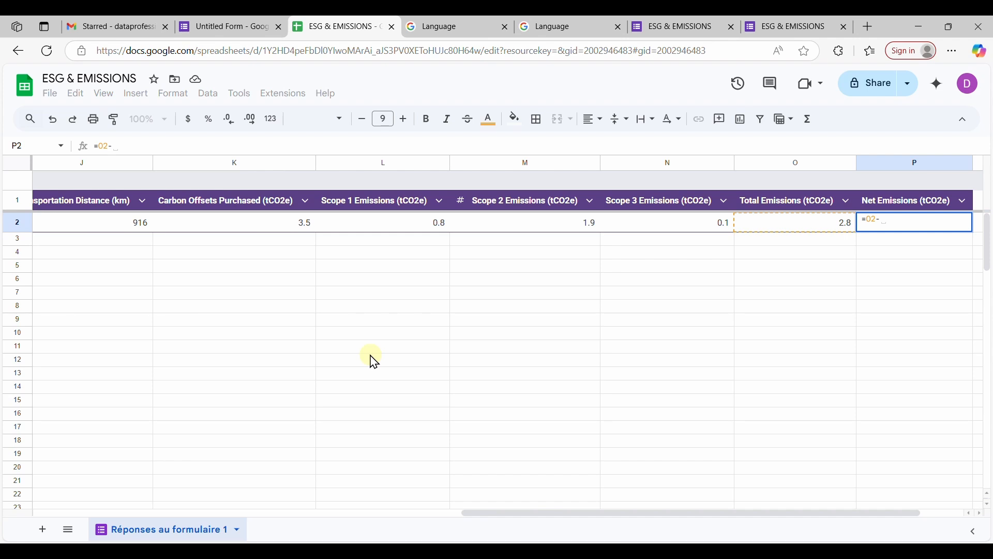
pyautogui.write('K2')
pyautogui.press('Return')
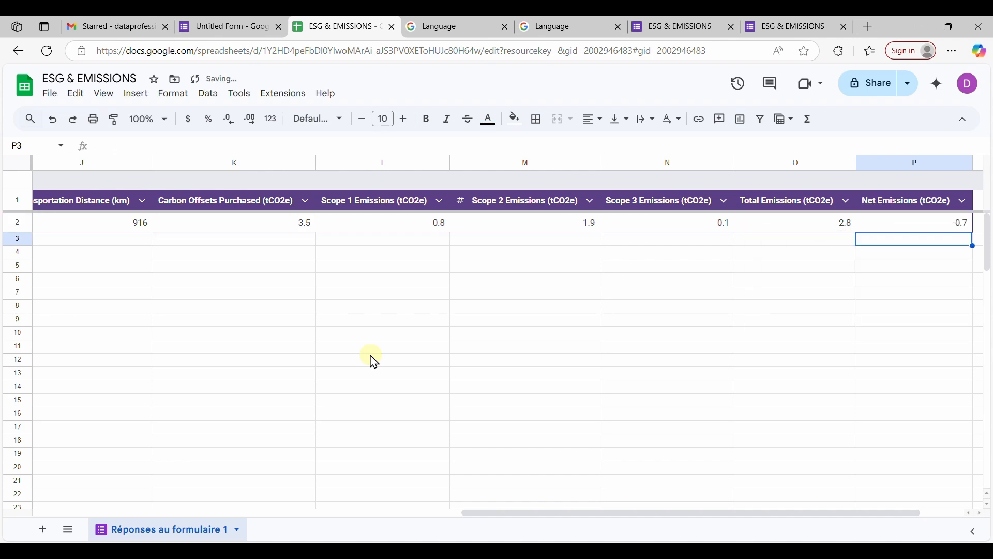
pyautogui.click(931, 224)
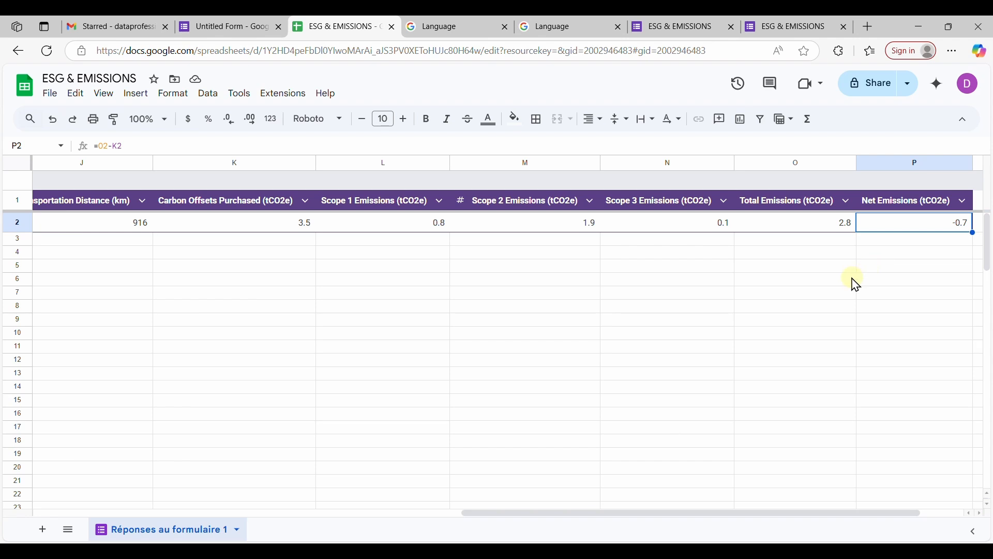
# Step: Switch to the ESG & EMISSIONS response form and enable recording the account's e-mail address with the response
pyautogui.hscroll(-10, 802, 298)
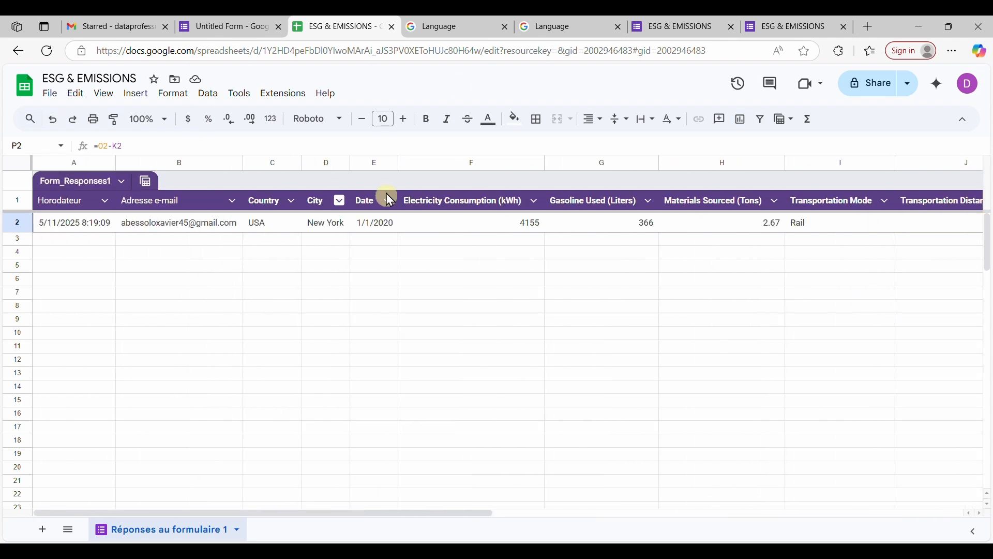
pyautogui.click(779, 30)
pyautogui.scroll(20, 595, 248)
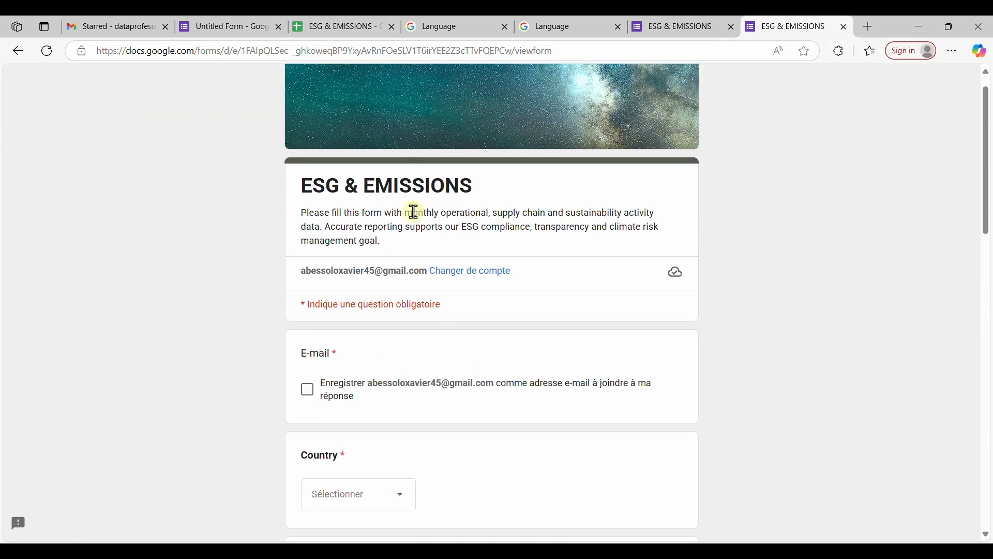
pyautogui.click(309, 394)
# Step: Set the form's Country to USA and City to New York
pyautogui.scroll(-3, 308, 398)
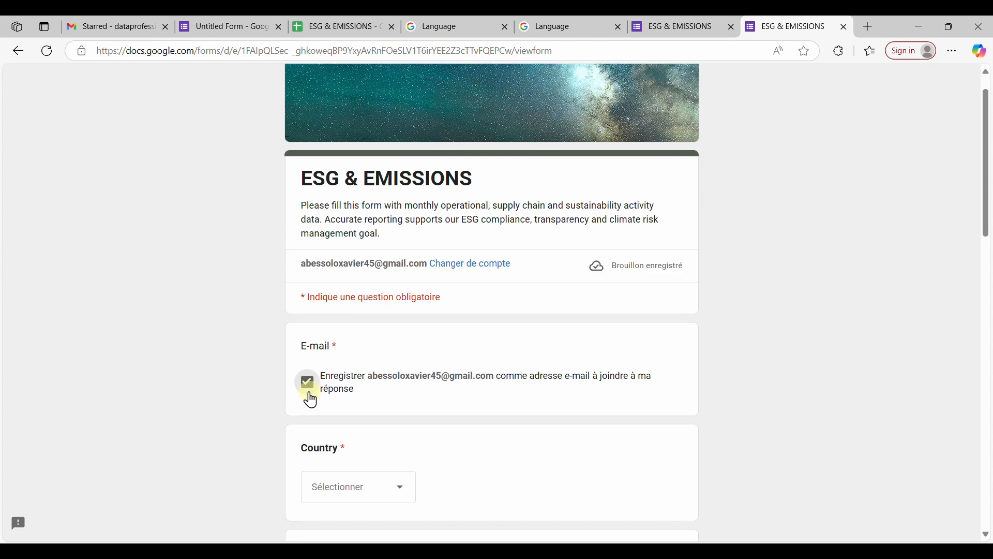
pyautogui.click(377, 371)
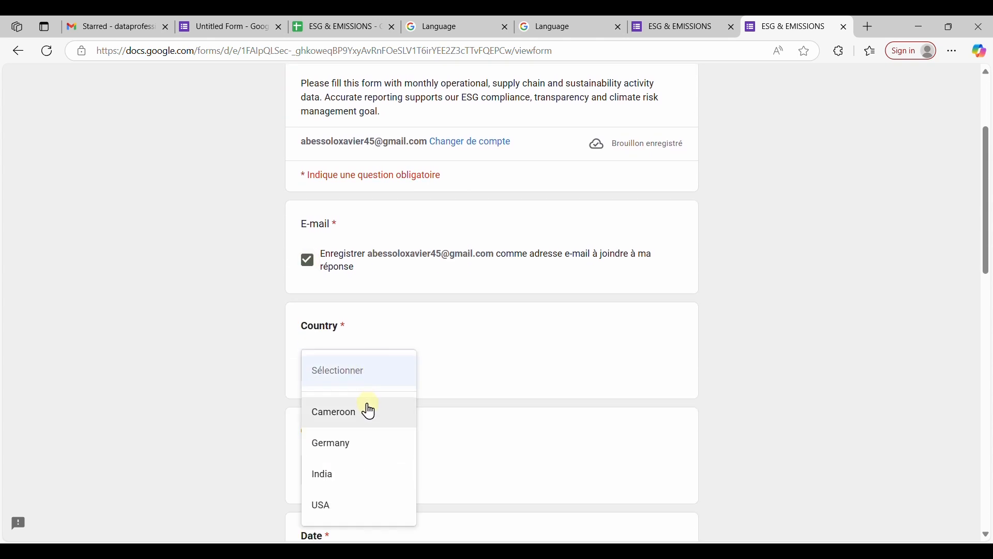
pyautogui.click(337, 507)
pyautogui.click(362, 470)
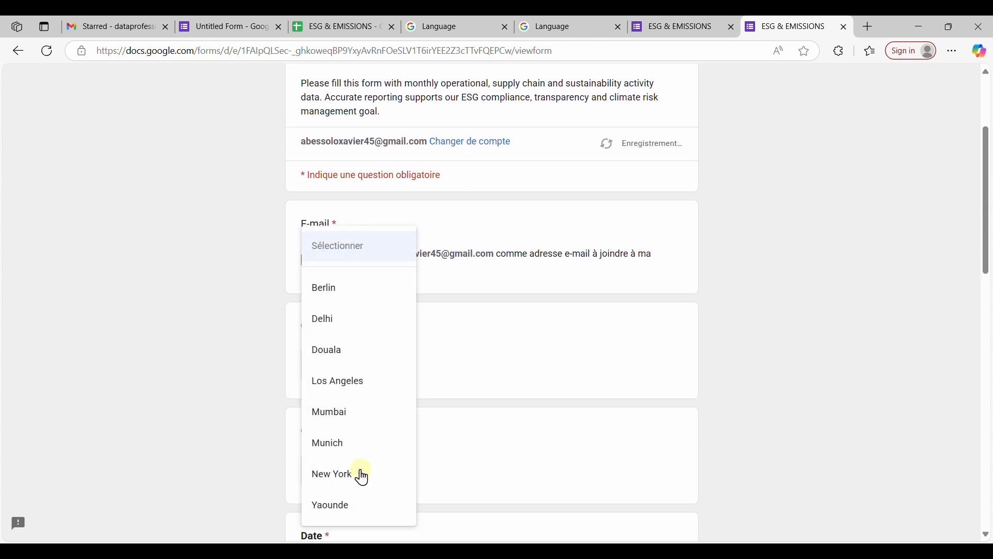
pyautogui.click(347, 480)
# Step: Set the form's Date answer to 02/01/2020
pyautogui.scroll(-3, 349, 481)
pyautogui.scroll(-3, 348, 481)
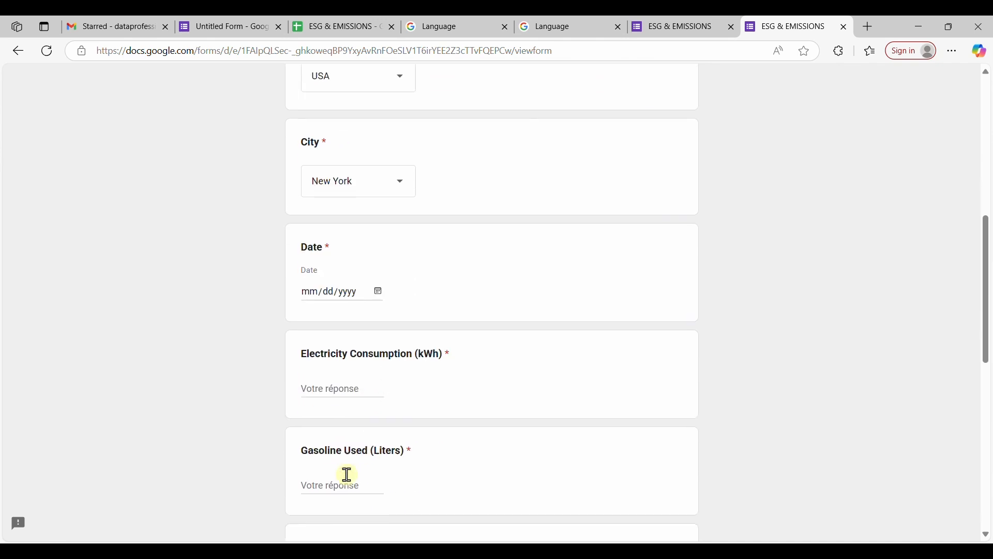
pyautogui.click(381, 289)
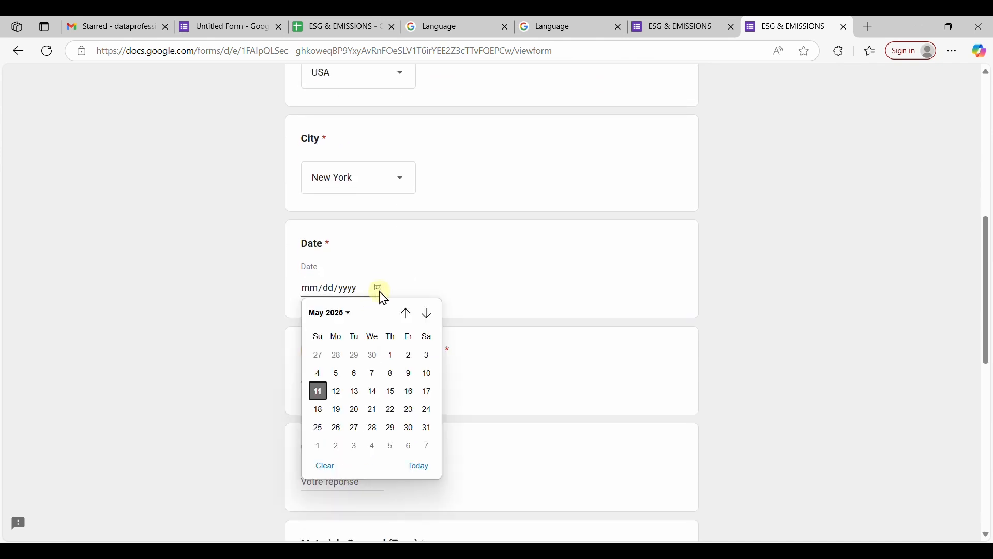
pyautogui.click(333, 313)
pyautogui.scroll(3, 377, 362)
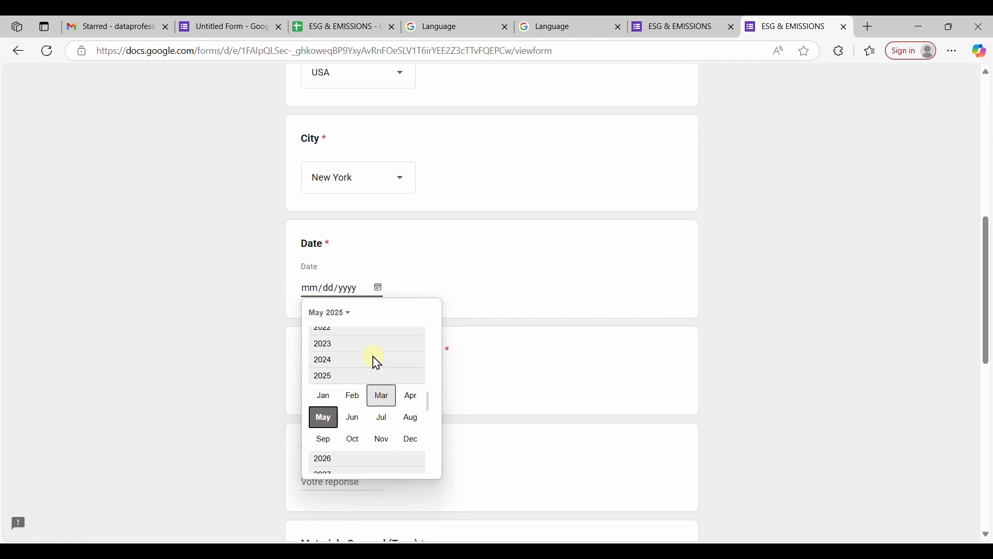
pyautogui.click(359, 341)
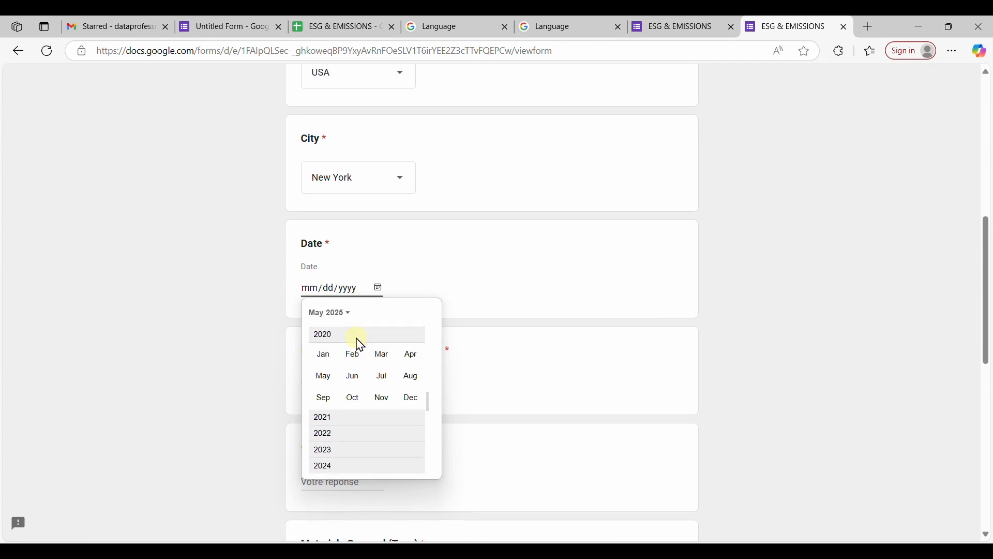
pyautogui.click(355, 364)
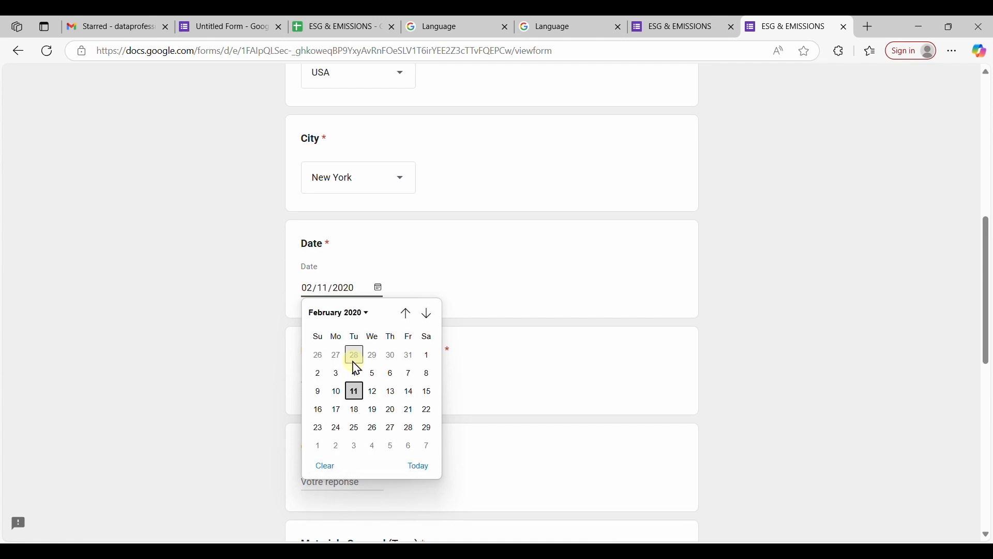
pyautogui.click(429, 357)
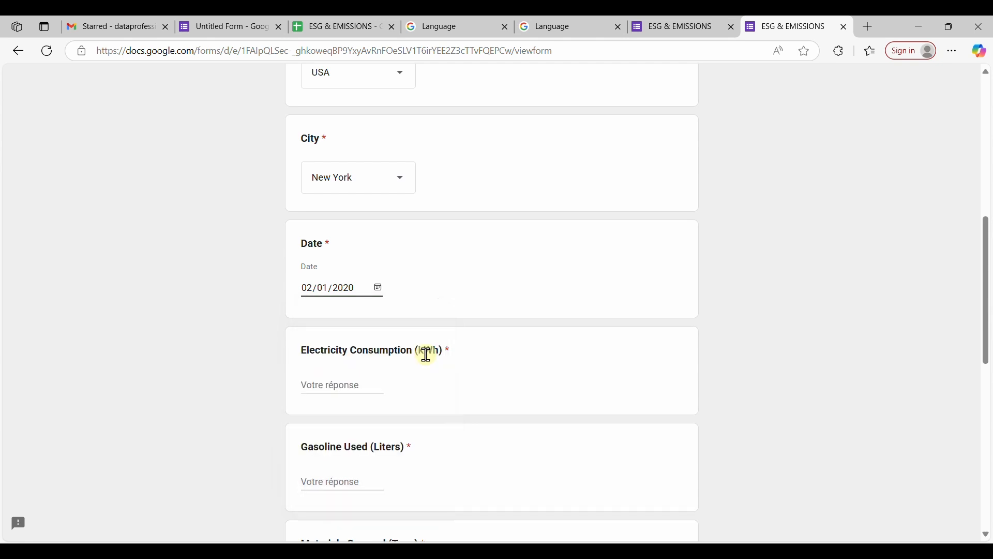
# Step: Enter 8064 kWh for Electricity Consumption and 718 liters for Gasoline Used
pyautogui.click(355, 384)
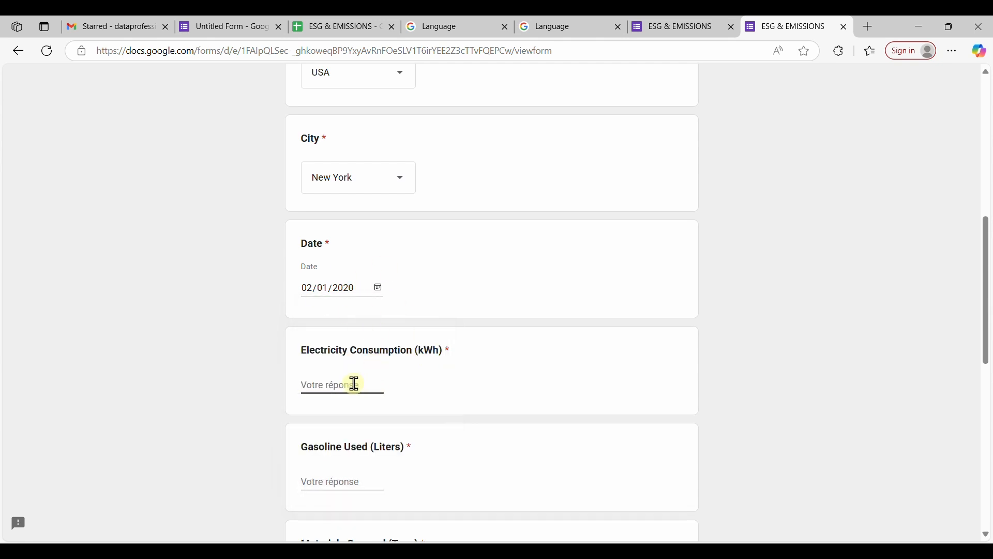
pyautogui.write('8064')
pyautogui.scroll(-1, 427, 398)
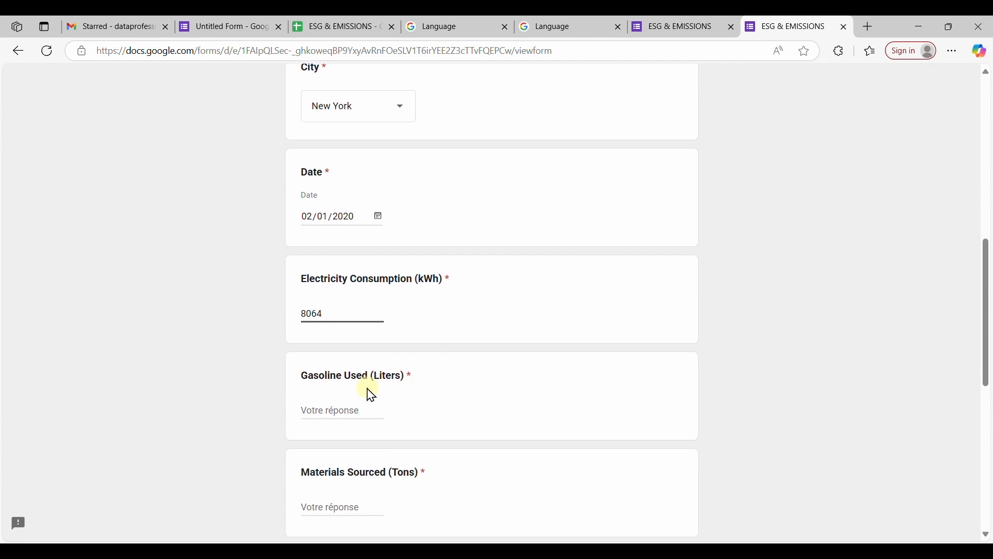
pyautogui.click(331, 410)
pyautogui.write('7')
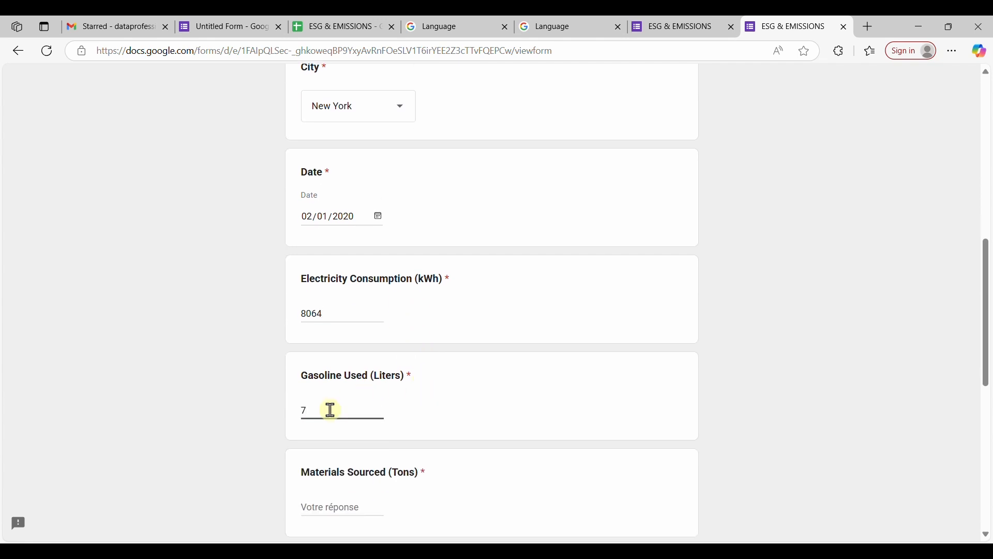
pyautogui.write('18')
# Step: Enter 6.59 tons for Materials Sourced and choose Air as the Transportation Mode
pyautogui.scroll(-2, 439, 442)
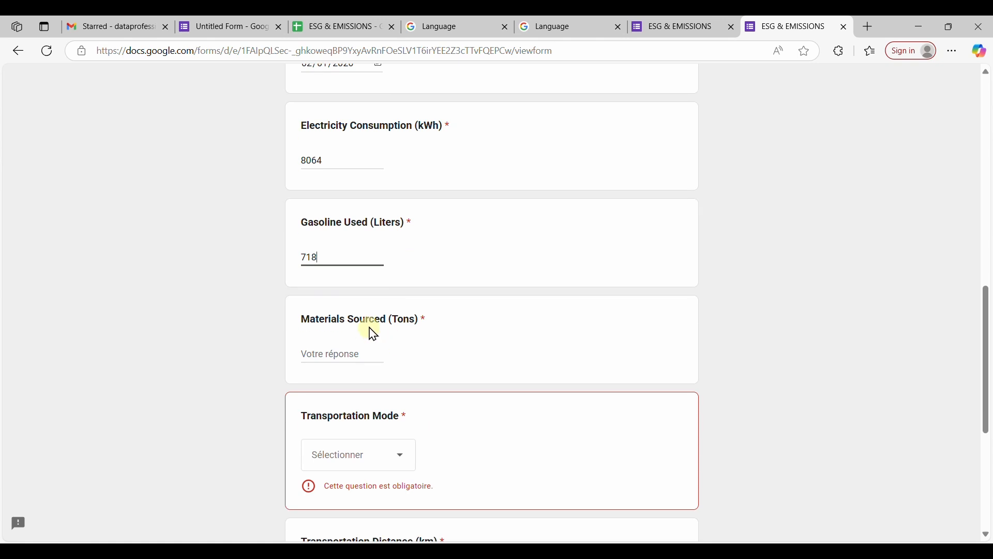
pyautogui.click(347, 357)
pyautogui.write('6.59')
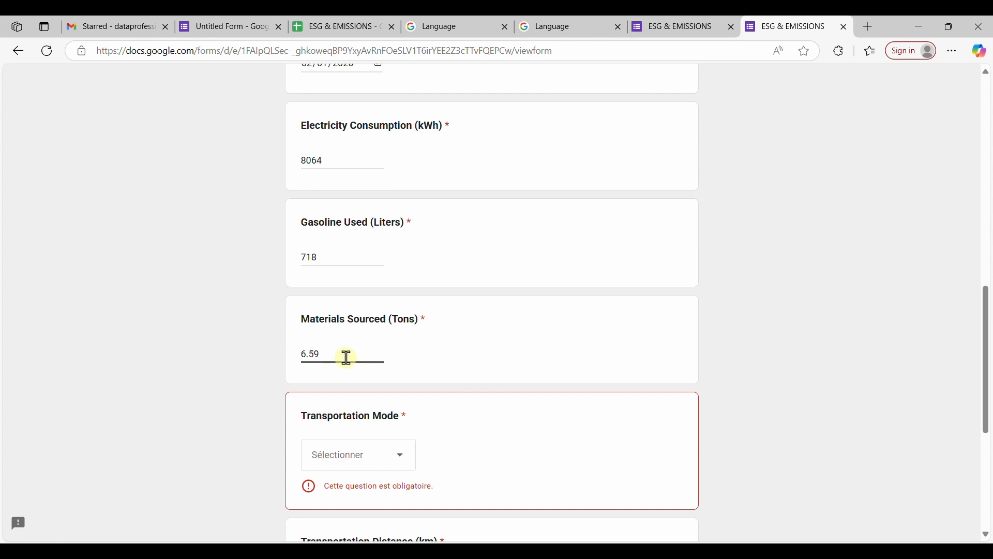
pyautogui.scroll(-2, 409, 394)
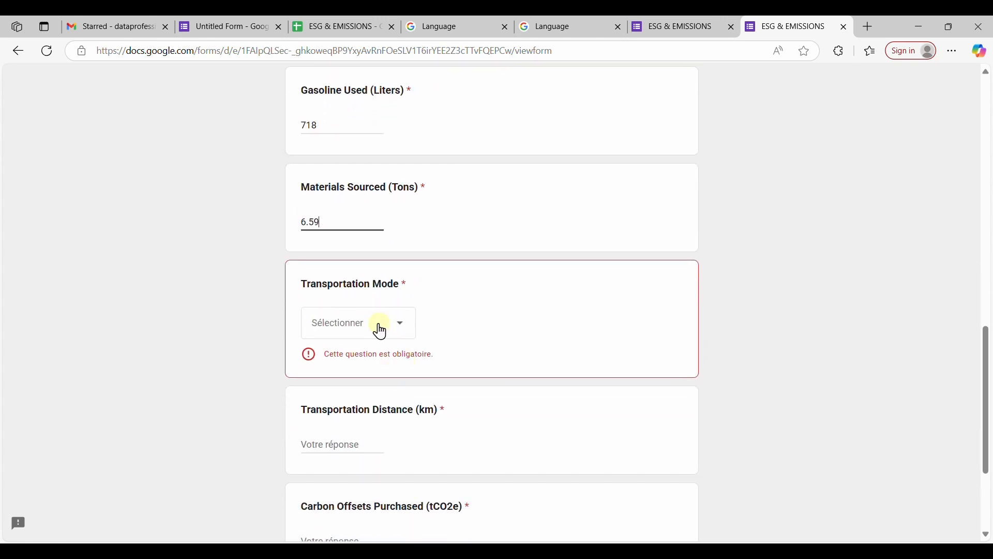
pyautogui.click(364, 333)
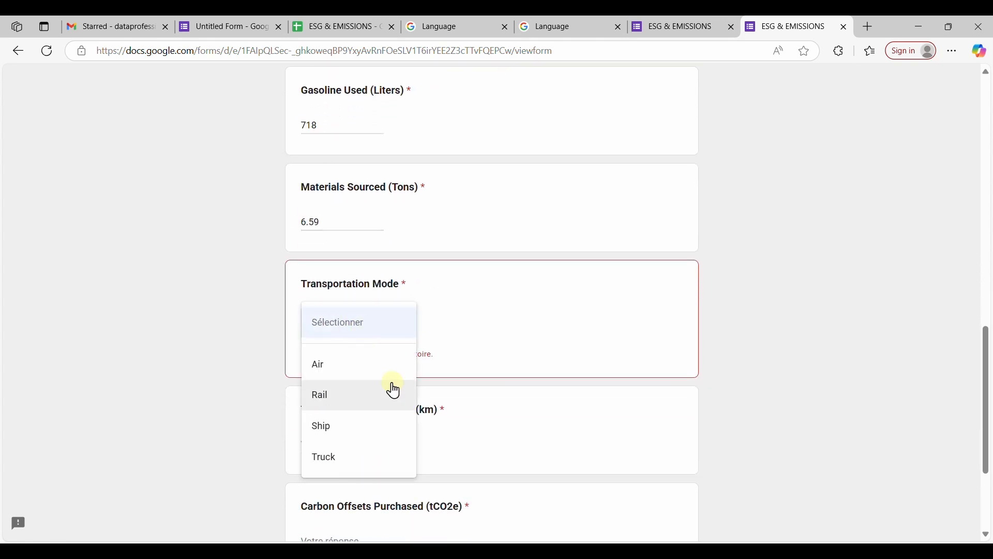
pyautogui.click(366, 369)
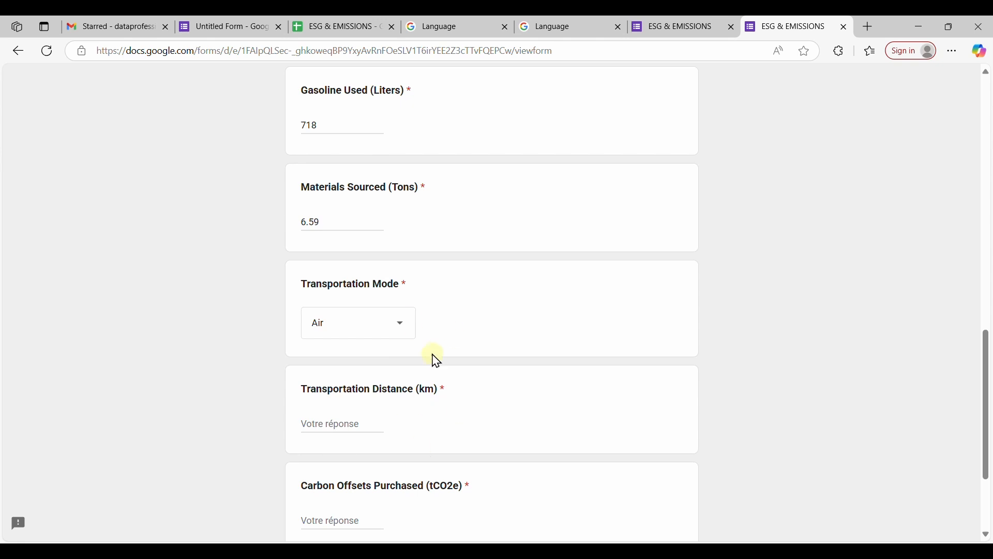
# Step: Enter 592 km for Transportation Distance and 2.83 tCO2e for Carbon Offsets Purchased
pyautogui.scroll(-2, 437, 401)
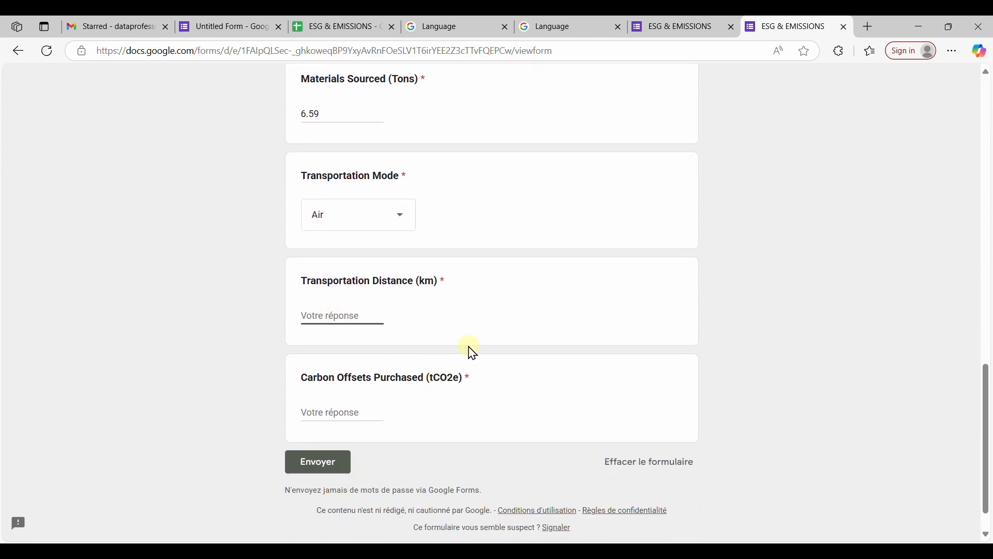
pyautogui.write('592')
pyautogui.scroll(-1, 471, 352)
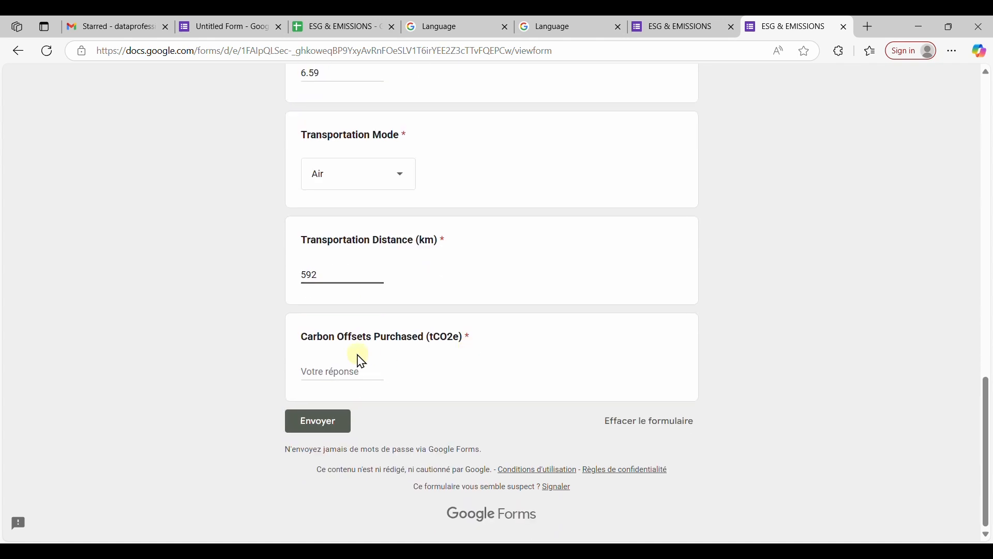
pyautogui.click(351, 376)
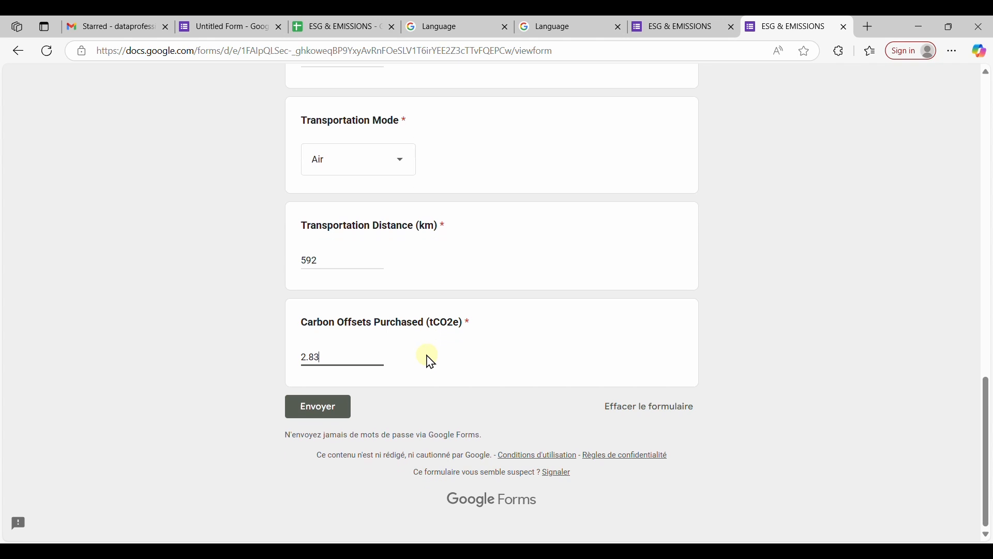
# Step: Review the form's answers from the e-mail question to the carbon offsets and submit the response
pyautogui.click(317, 419)
pyautogui.scroll(4, 460, 313)
pyautogui.scroll(12, 462, 312)
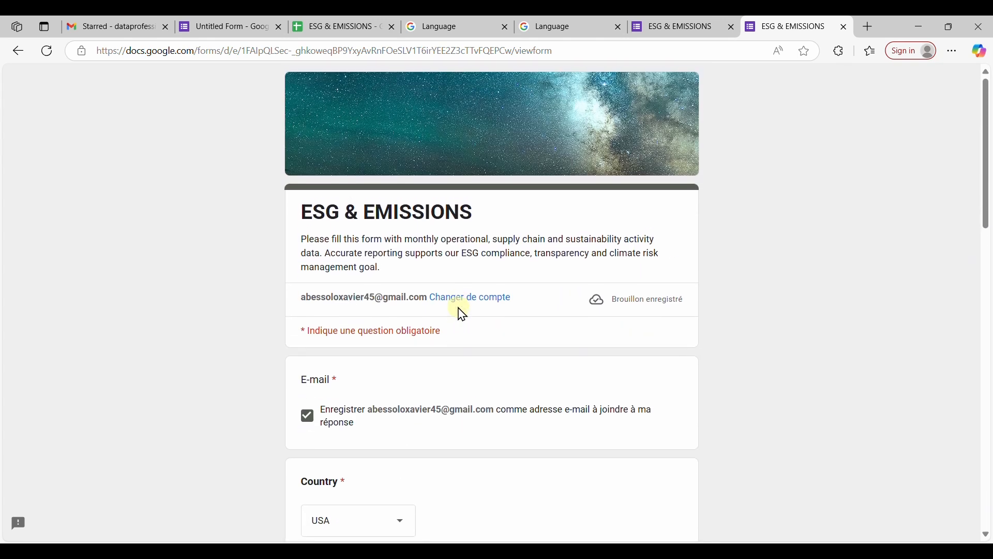
pyautogui.scroll(-12, 462, 312)
pyautogui.scroll(-6, 461, 312)
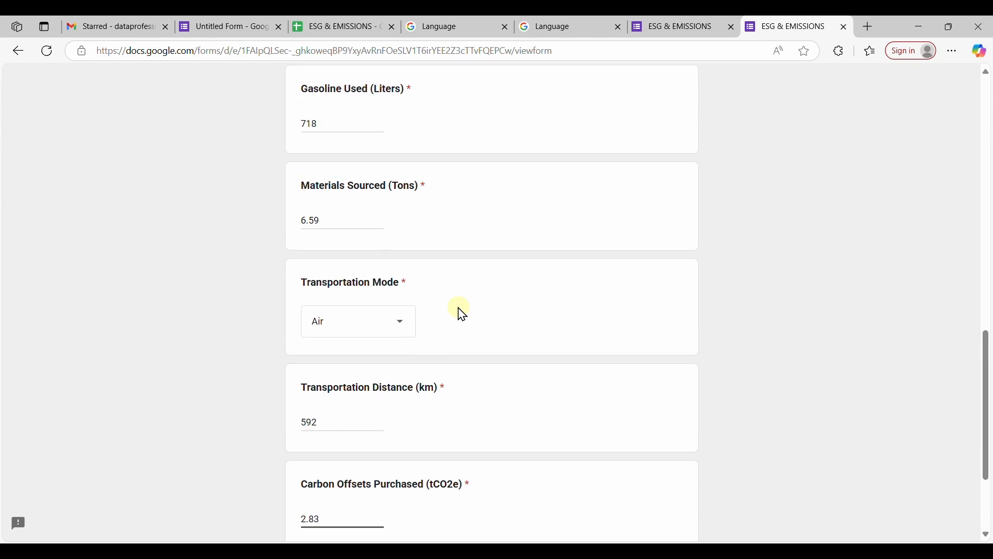
pyautogui.click(326, 430)
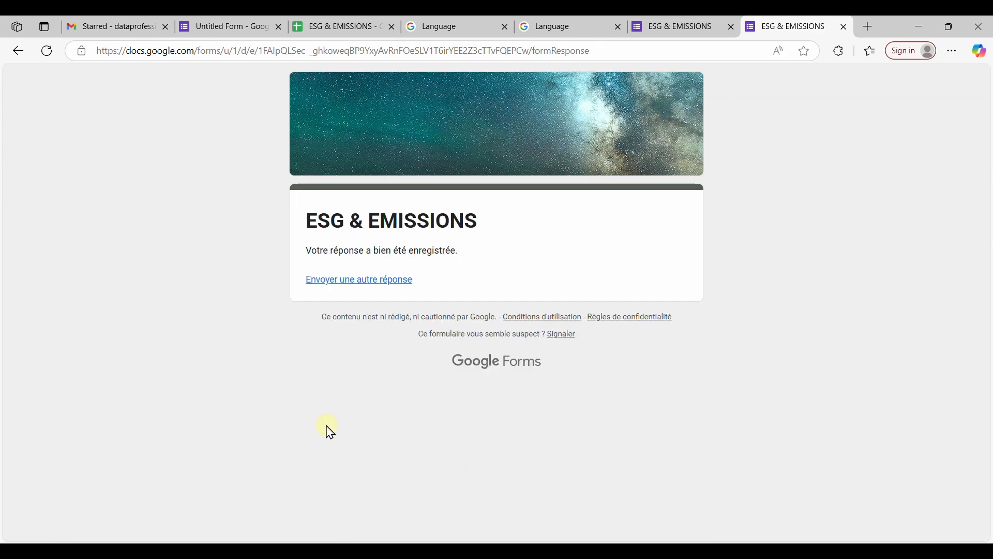
# Step: Switch to the ESG & EMISSIONS response spreadsheet and examine the newest response's row across to the Net Emissions column
pyautogui.click(340, 28)
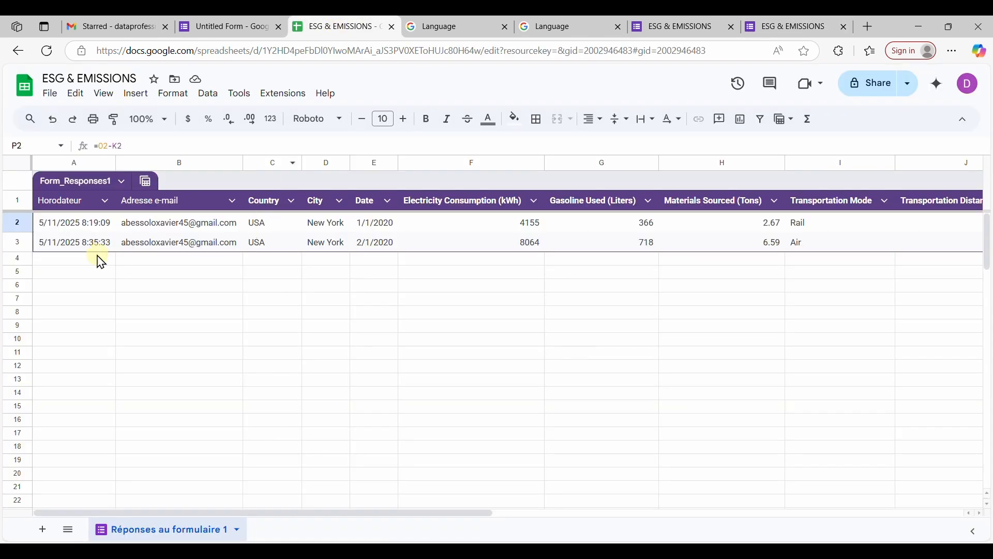
pyautogui.hscroll(8, 336, 258)
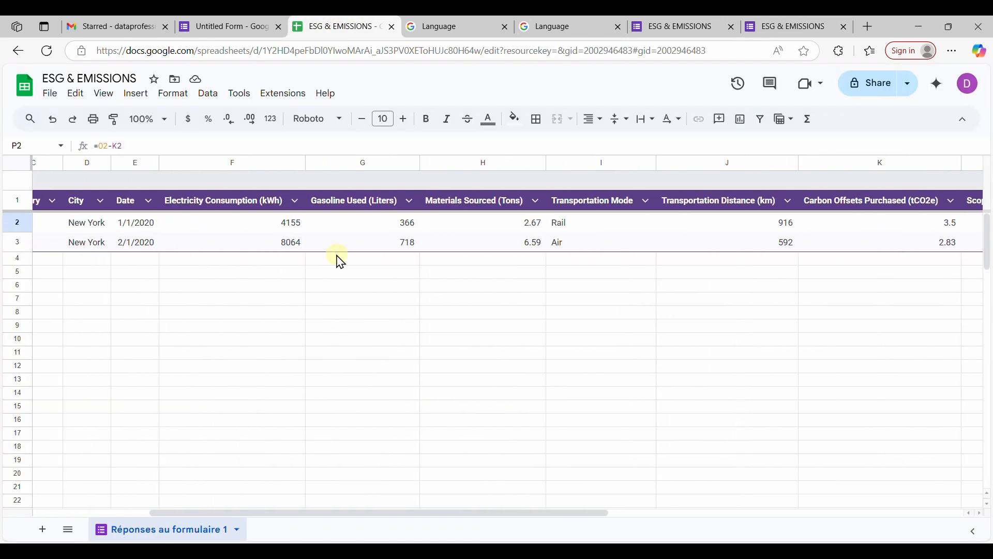
pyautogui.hscroll(4, 338, 260)
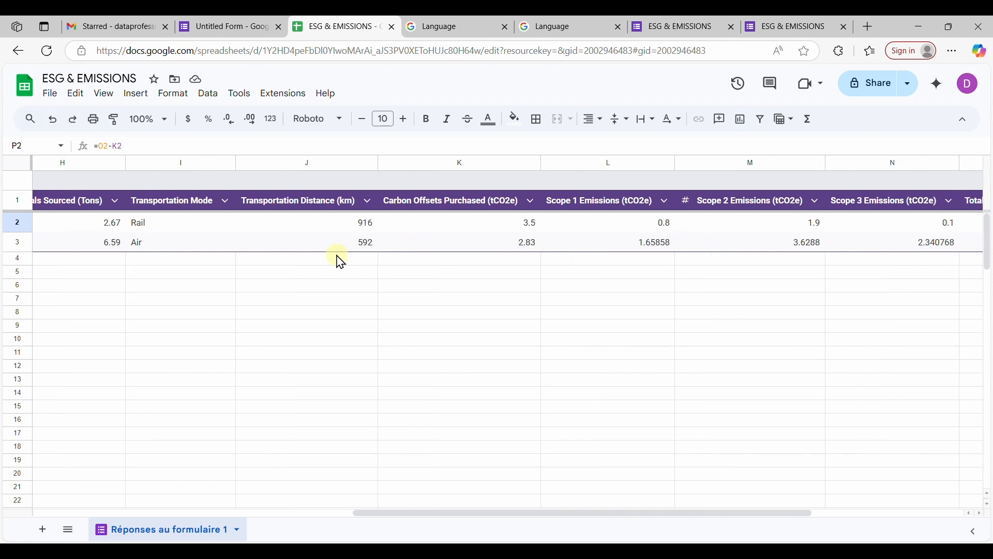
pyautogui.hscroll(2, 339, 260)
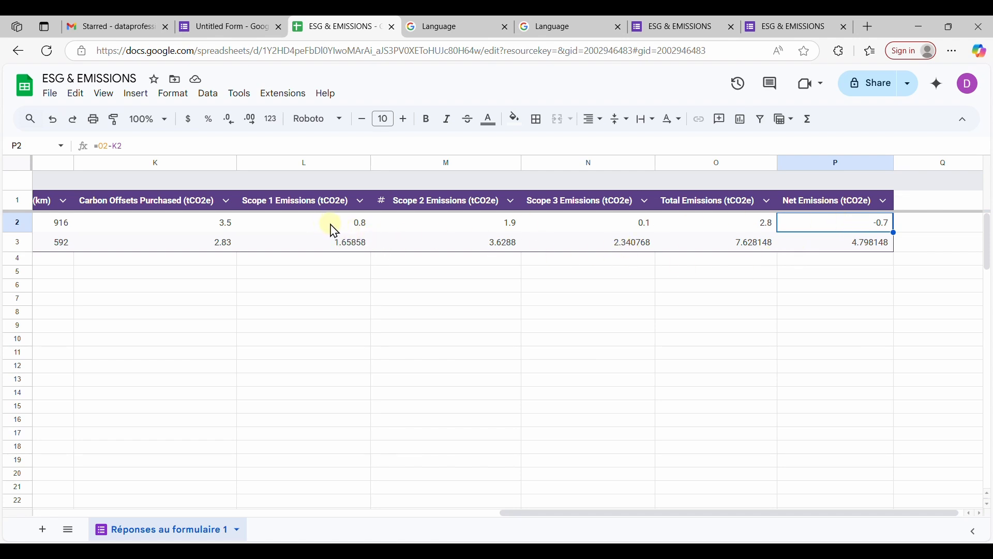
# Step: Format the Carbon Offsets Purchased (K2:K3) and Scope 1 Emissions (L2:L3) values to one decimal place
pyautogui.moveTo(314, 231); pyautogui.dragTo(324, 248)
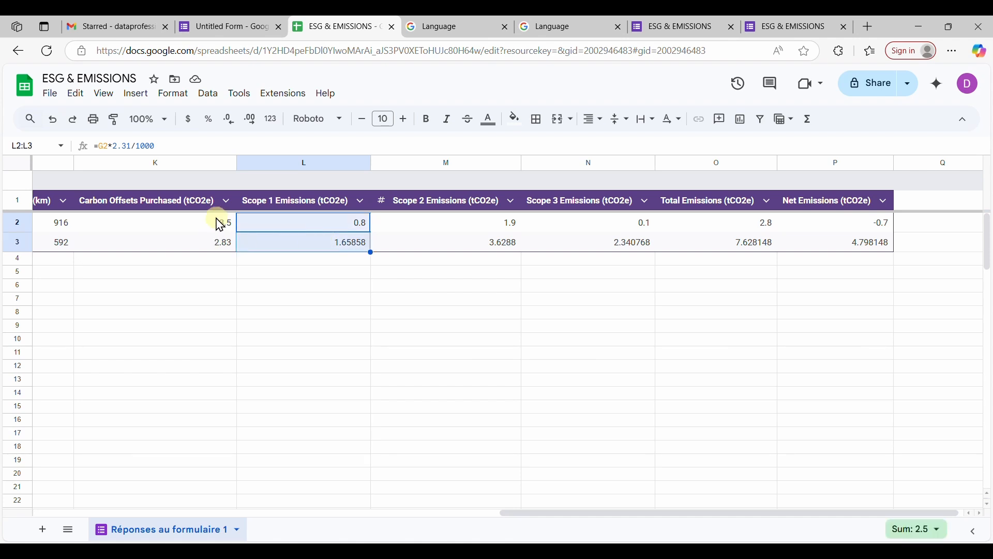
pyautogui.moveTo(220, 222); pyautogui.dragTo(223, 242)
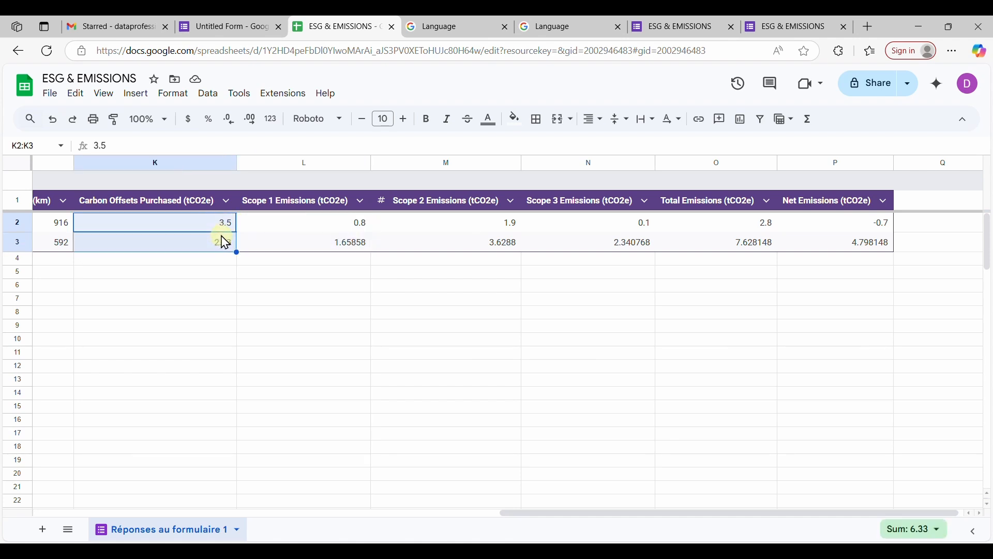
pyautogui.click(228, 123)
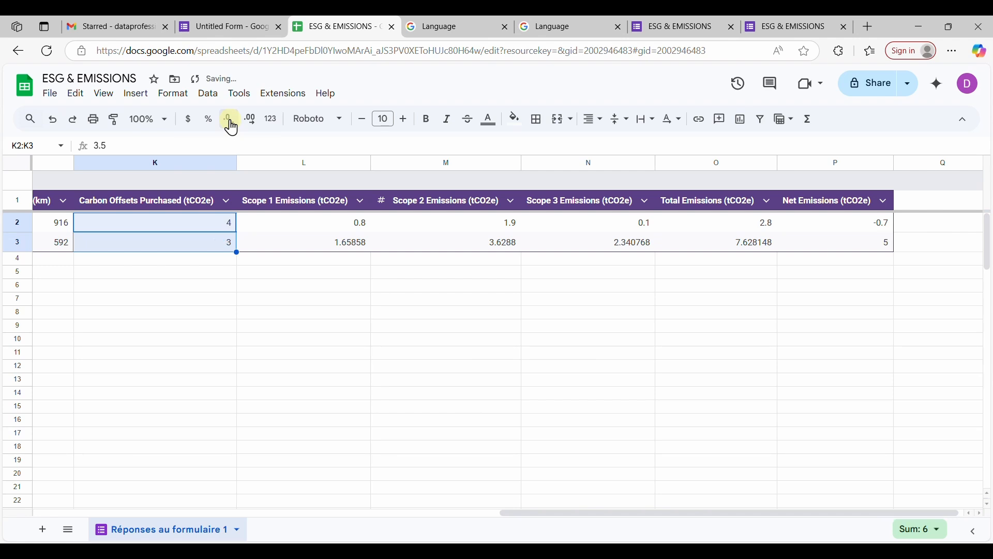
pyautogui.click(249, 126)
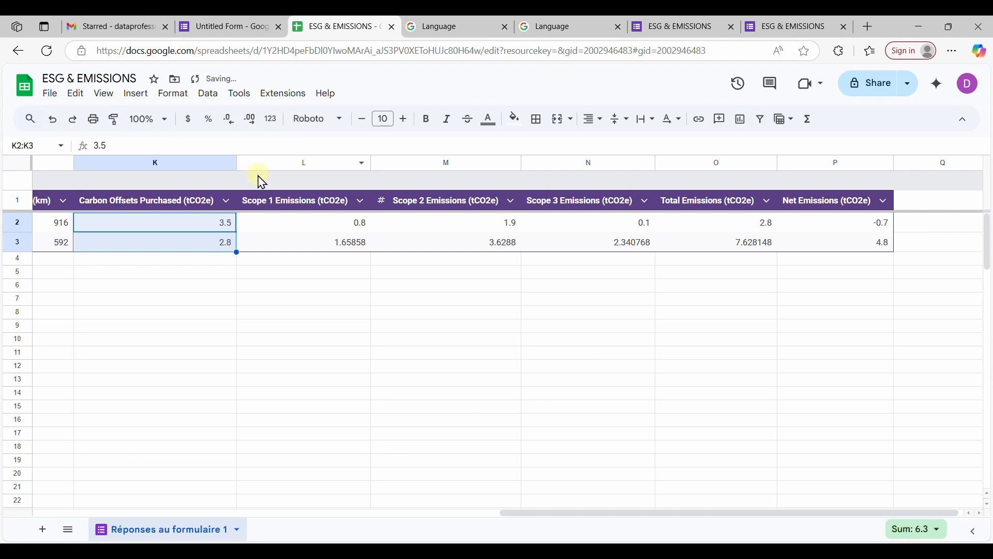
pyautogui.moveTo(318, 226); pyautogui.dragTo(321, 244)
pyautogui.click(228, 124)
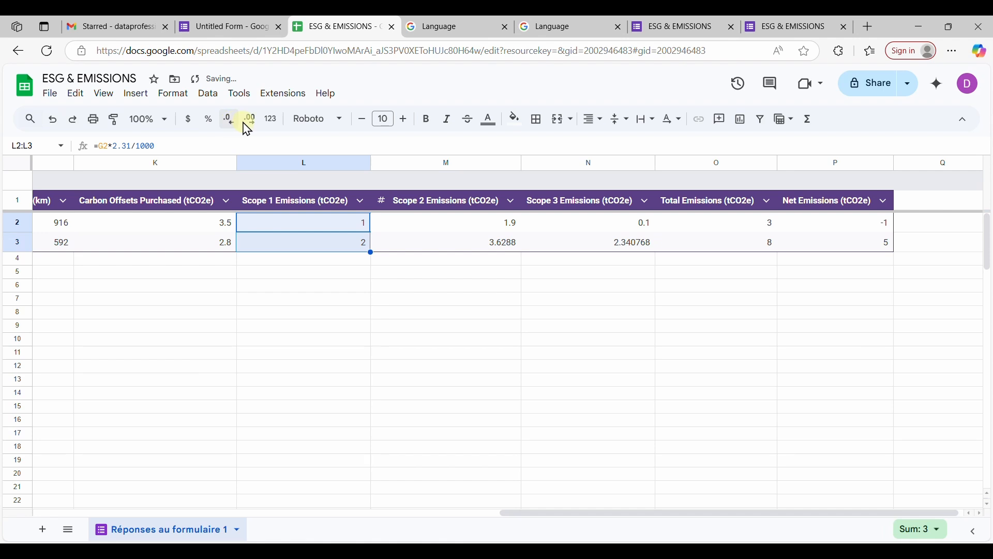
pyautogui.click(249, 126)
# Step: Format the Scope 2 Emissions (M2:M3) and Scope 3 Emissions (N2:N3) values to one decimal place
pyautogui.moveTo(495, 231); pyautogui.dragTo(487, 243)
pyautogui.click(227, 126)
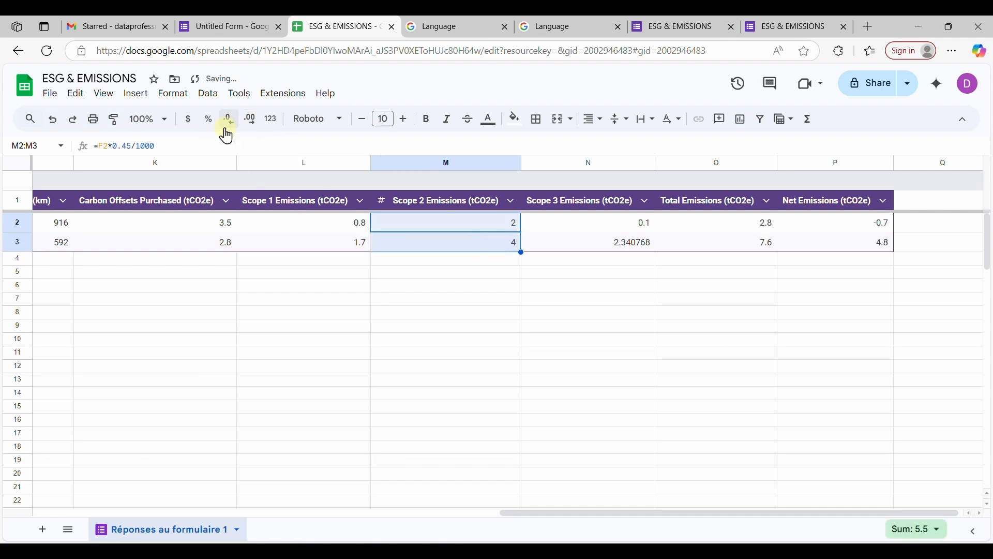
pyautogui.click(251, 125)
pyautogui.click(611, 226)
pyautogui.moveTo(612, 227); pyautogui.dragTo(612, 240)
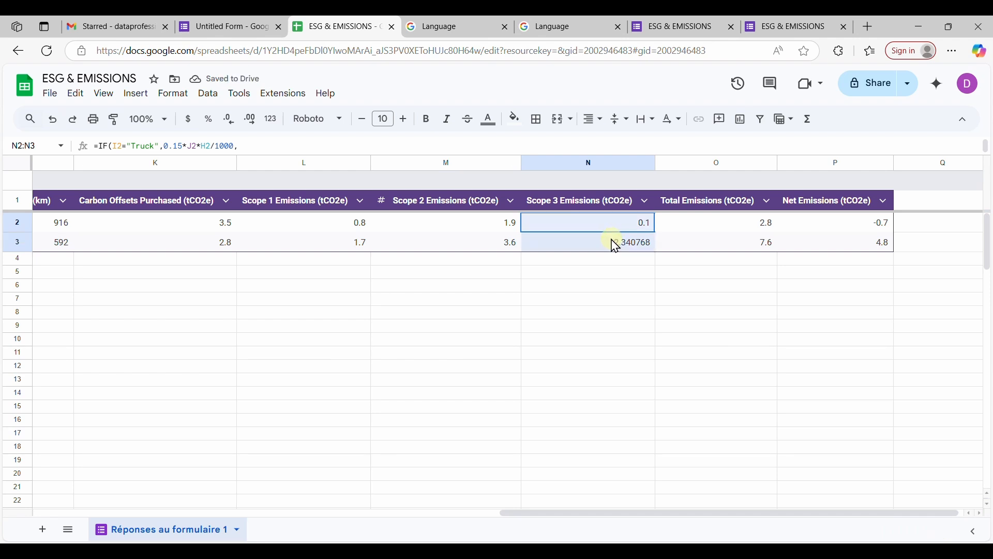
pyautogui.click(232, 125)
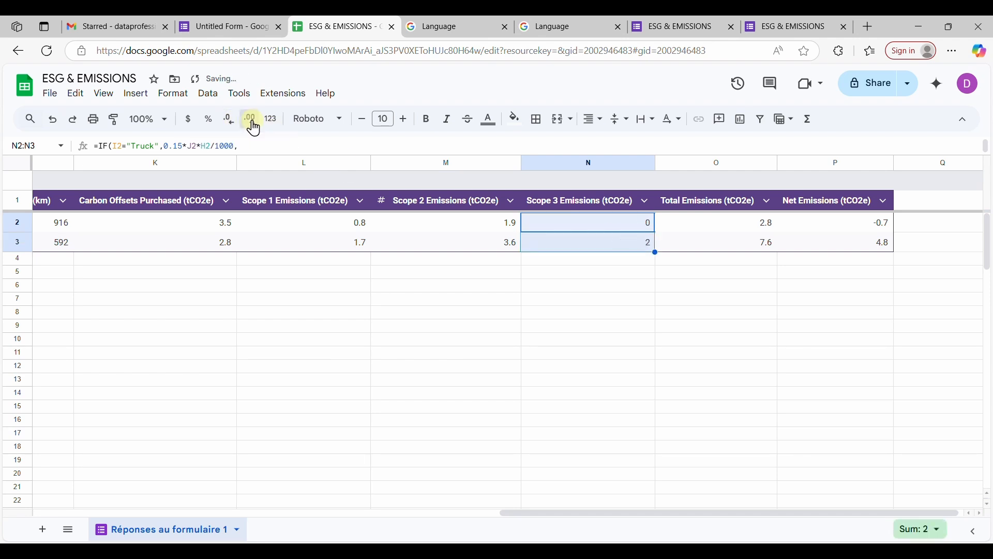
pyautogui.click(251, 122)
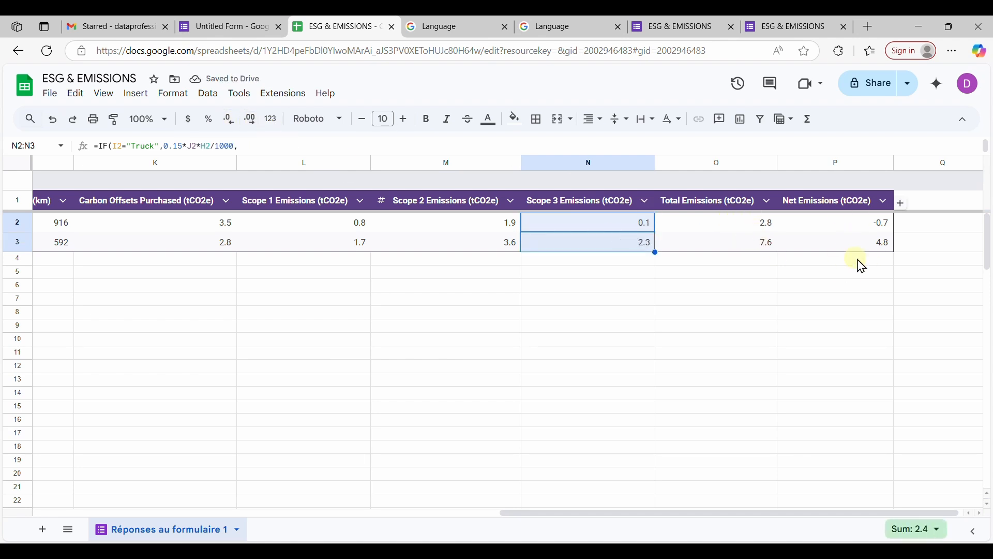
pyautogui.click(683, 330)
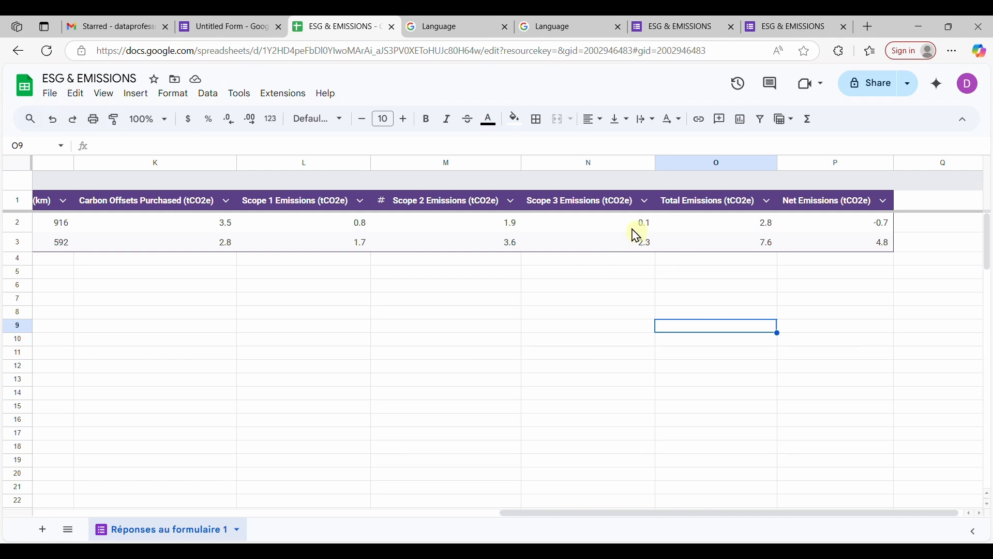
pyautogui.hscroll(-10, 463, 251)
pyautogui.hscroll(-3, 467, 254)
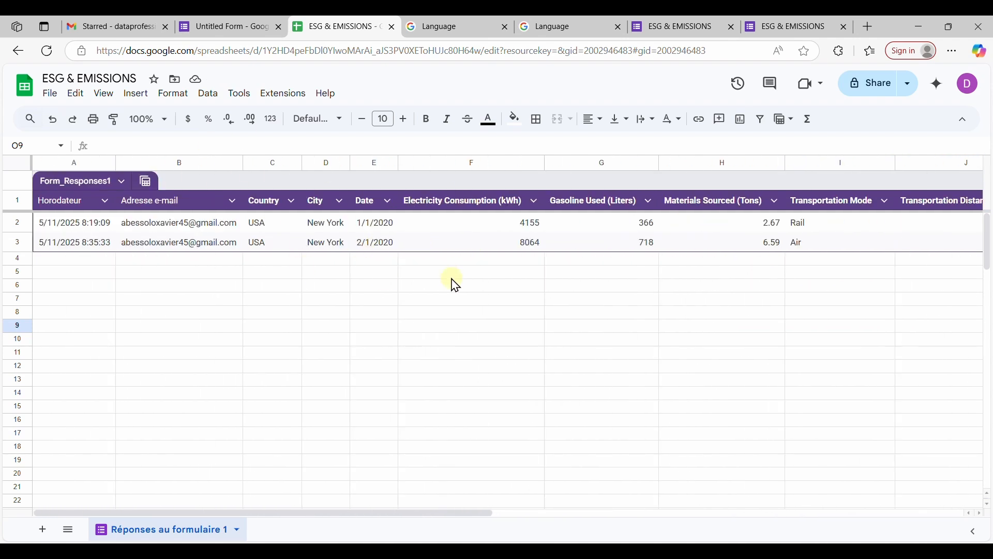
# Step: Rename the Form_Responses1 table as "ESG and Emissions"
pyautogui.hscroll(13, 456, 284)
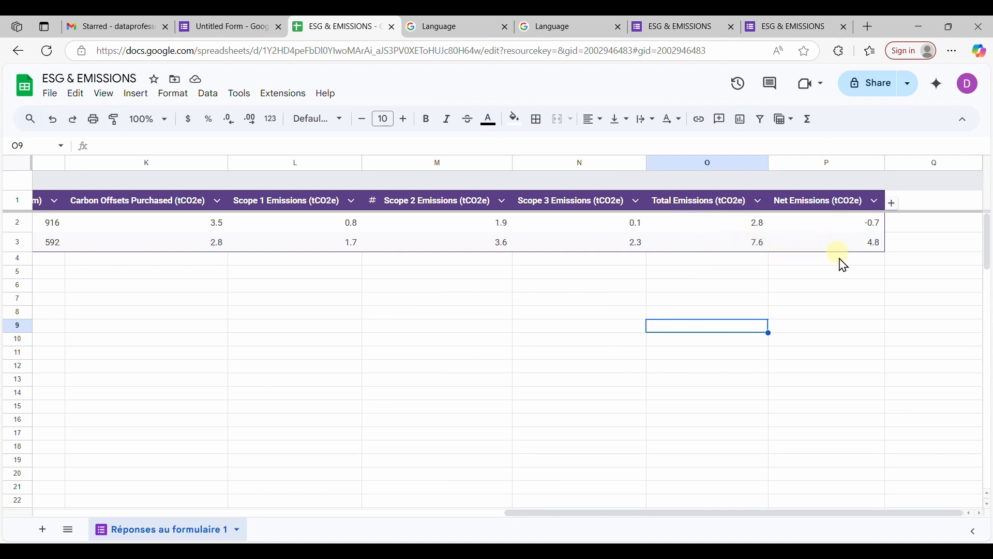
pyautogui.hscroll(-10, 322, 283)
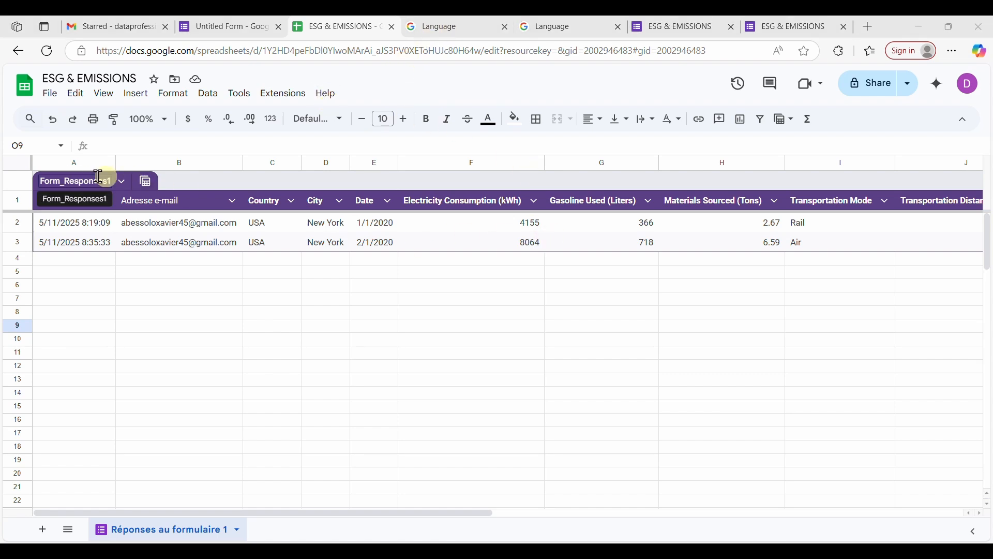
pyautogui.click(80, 181)
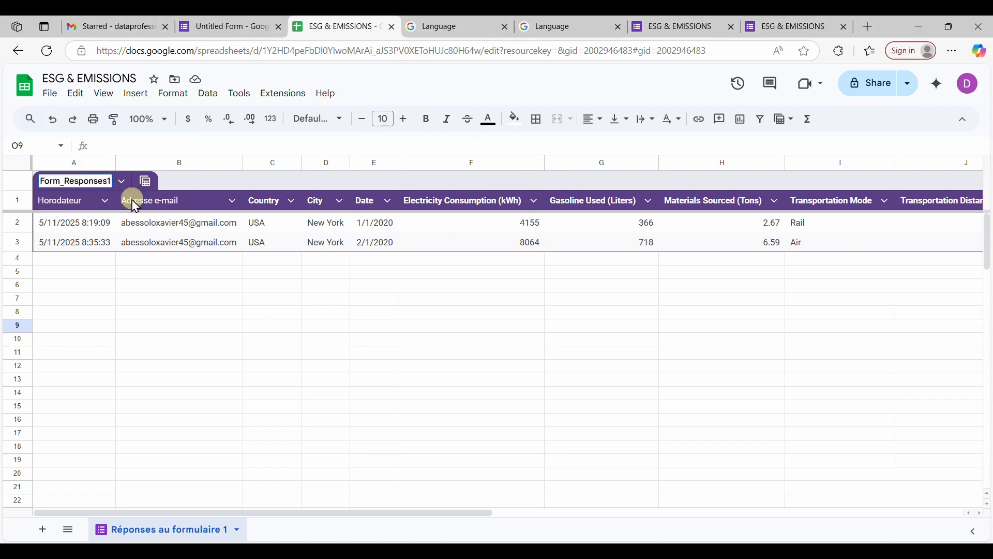
pyautogui.write('ESG')
pyautogui.hotkey('ctrl', 'a')
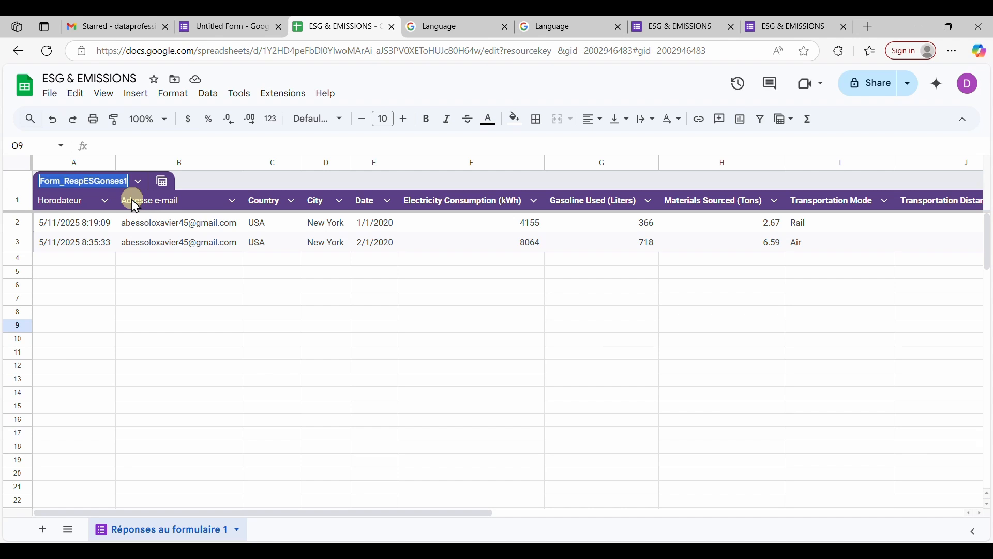
pyautogui.press('BackSpace')
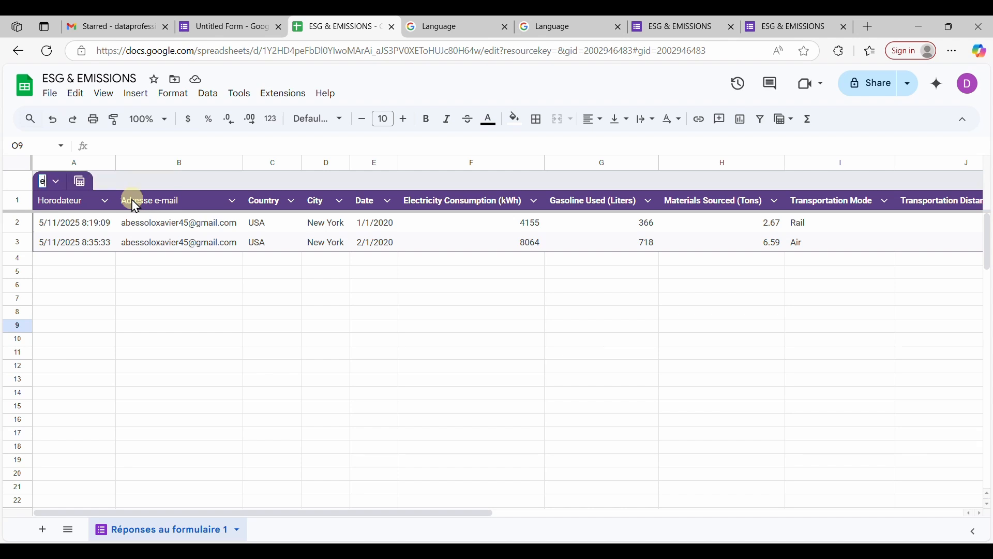
pyautogui.write('ESG and E')
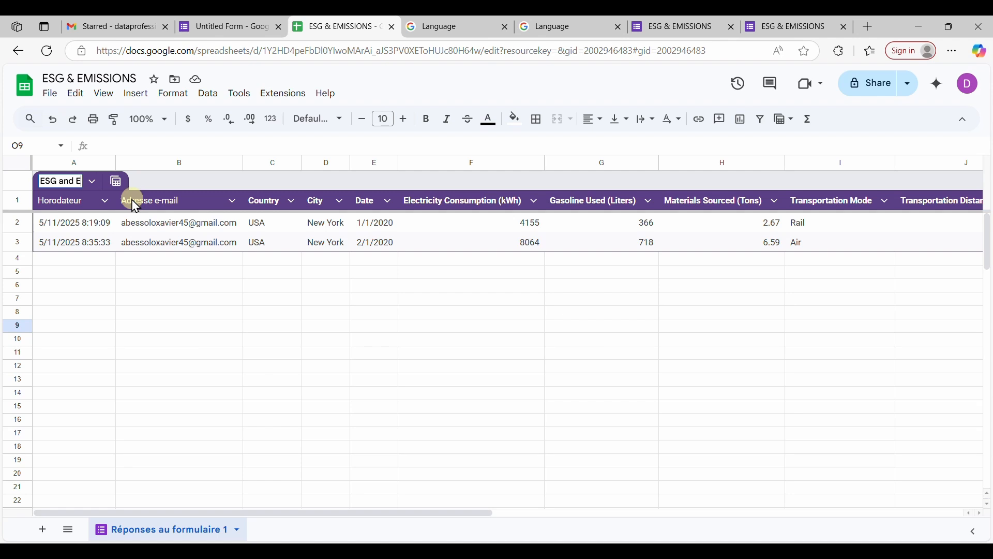
pyautogui.write('missions')
pyautogui.press('Return')
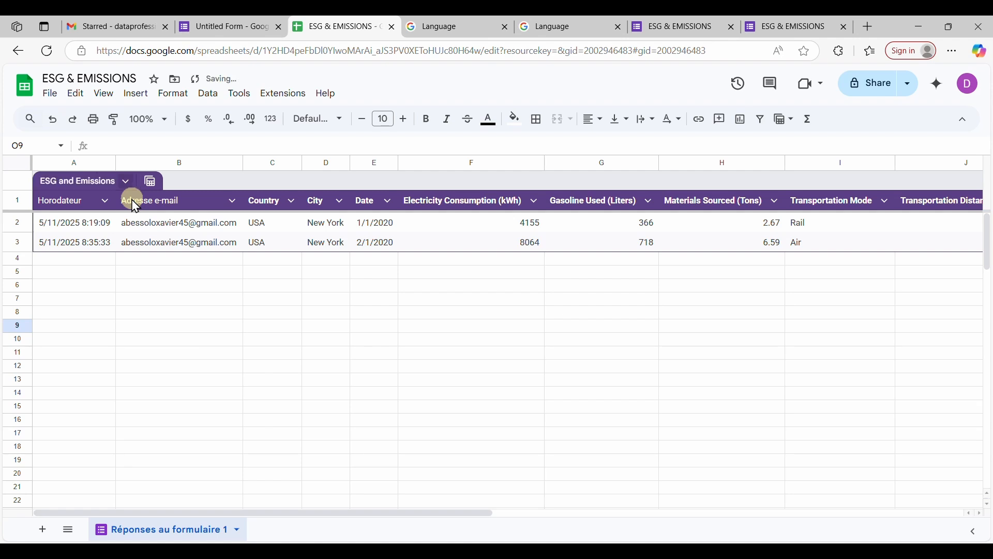
# Step: Rename the response sheet as "ESG & EMISSIONS"
pyautogui.doubleClick(162, 533)
pyautogui.write('ESG & EMISSIONS')
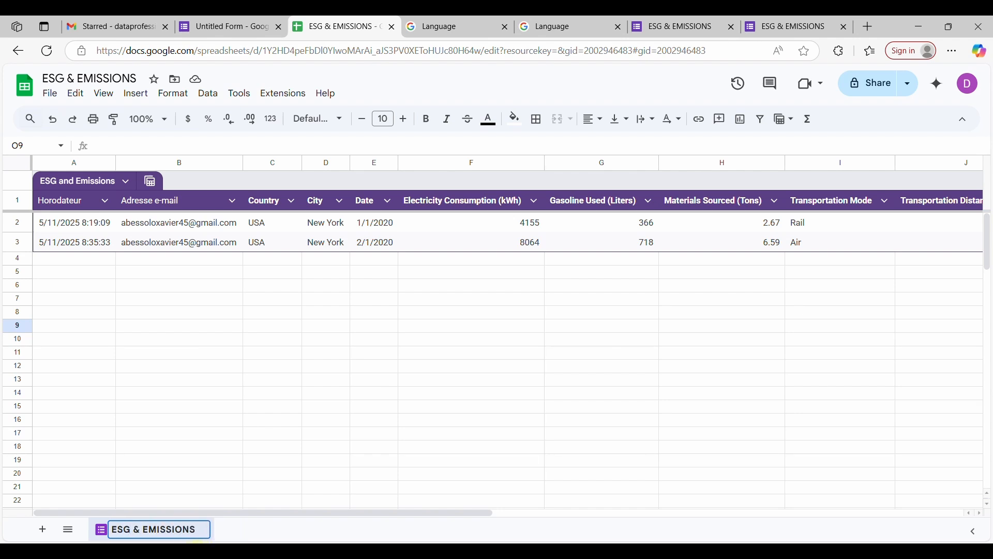
pyautogui.press('Return')
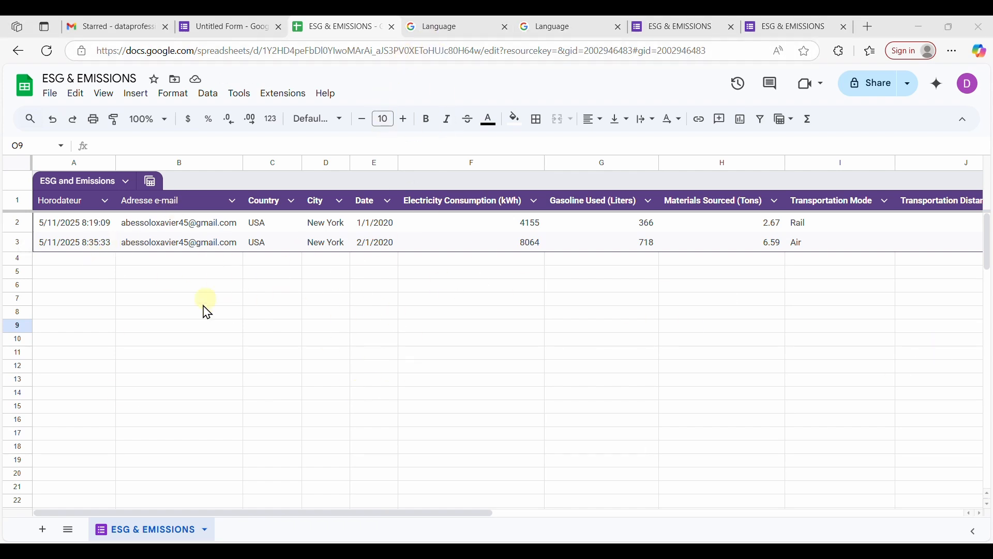
# Step: Switch to the Integrated_ESG_Data_2020_2025 Excel workbook and compare its first two records (A2:I3) with the rows in the response spreadsheet
pyautogui.moveTo(676, 528)
pyautogui.click(657, 460)
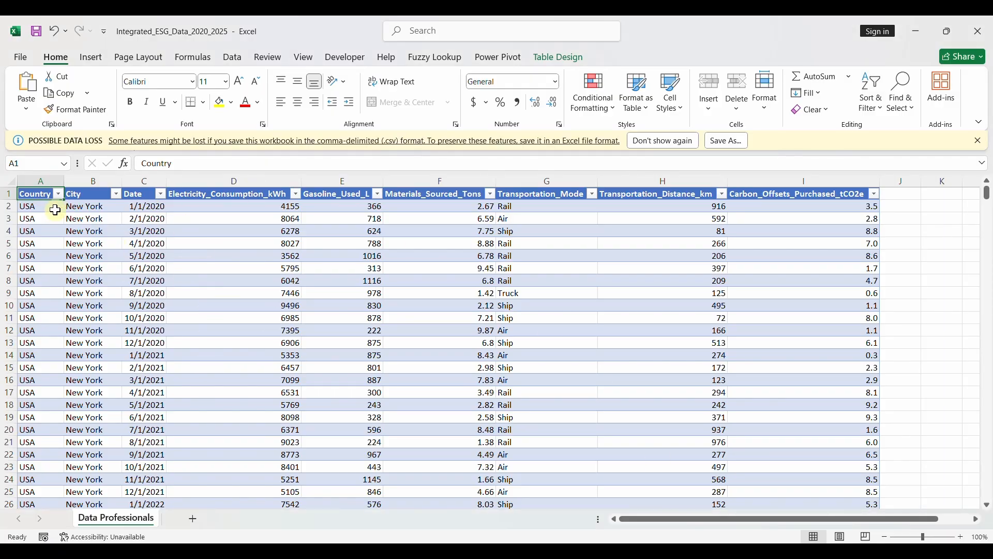
pyautogui.moveTo(39, 205); pyautogui.dragTo(874, 216)
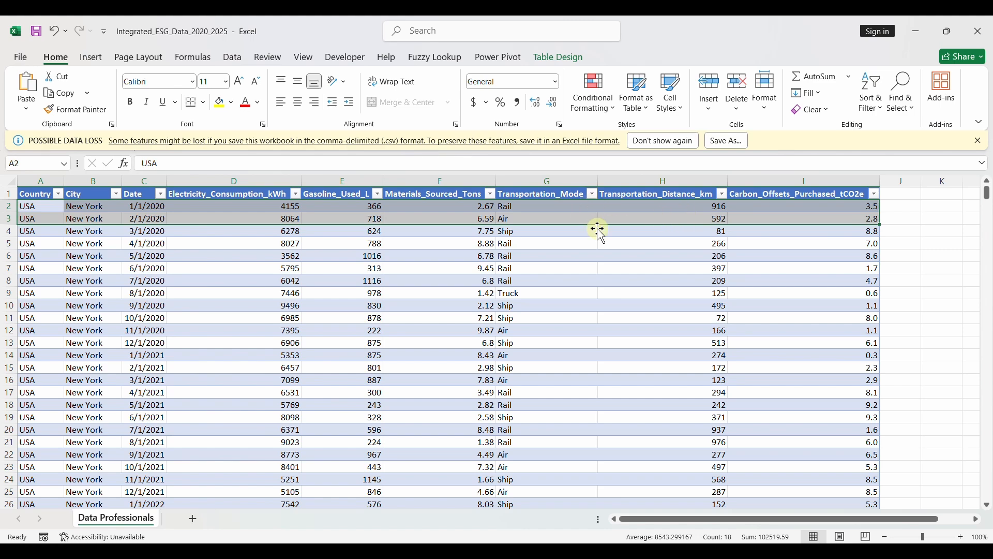
pyautogui.hotkey('alt', 'Tab')
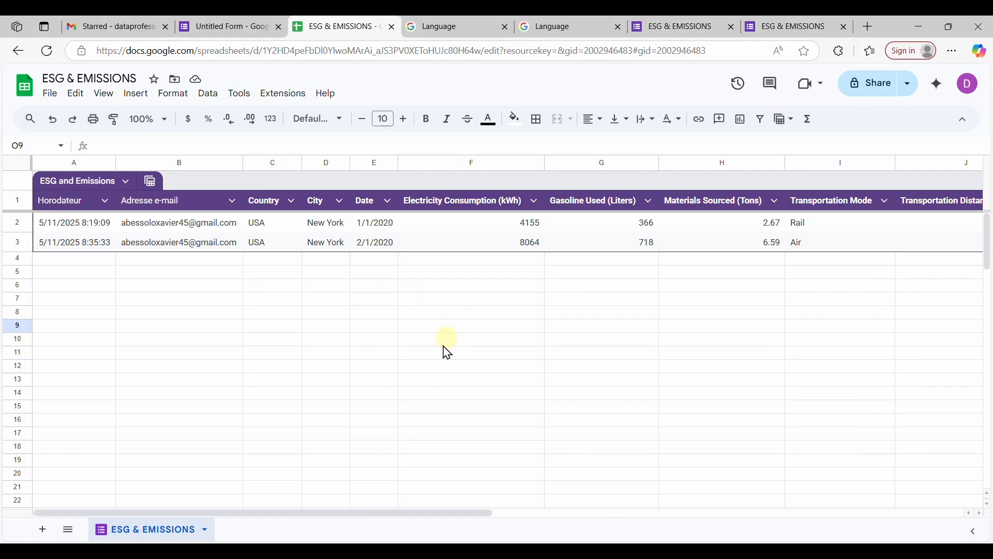
pyautogui.moveTo(360, 510); pyautogui.dragTo(277, 418)
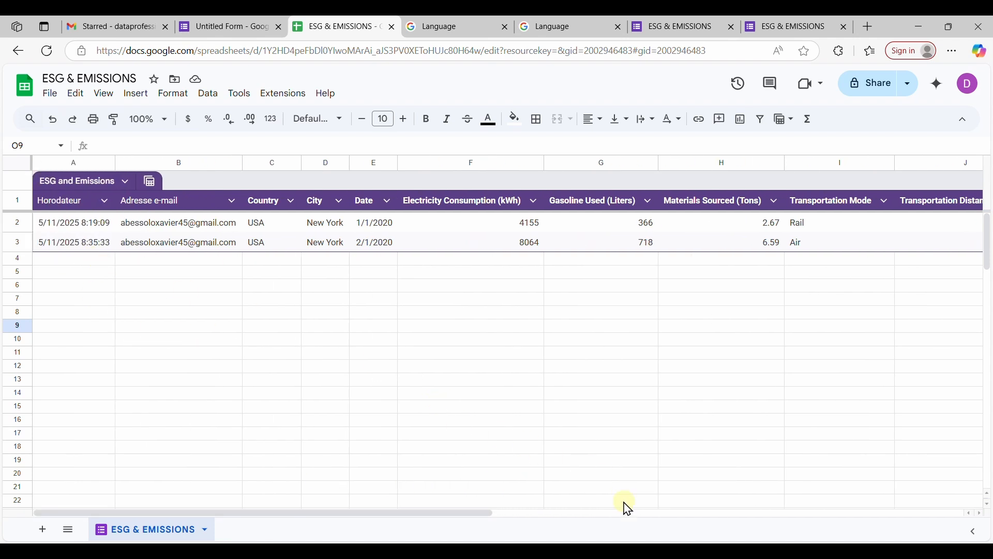
# Step: Switch to the Excel workbook and copy the remaining records from row 4 down to row 577, columns A to I
pyautogui.click(659, 551)
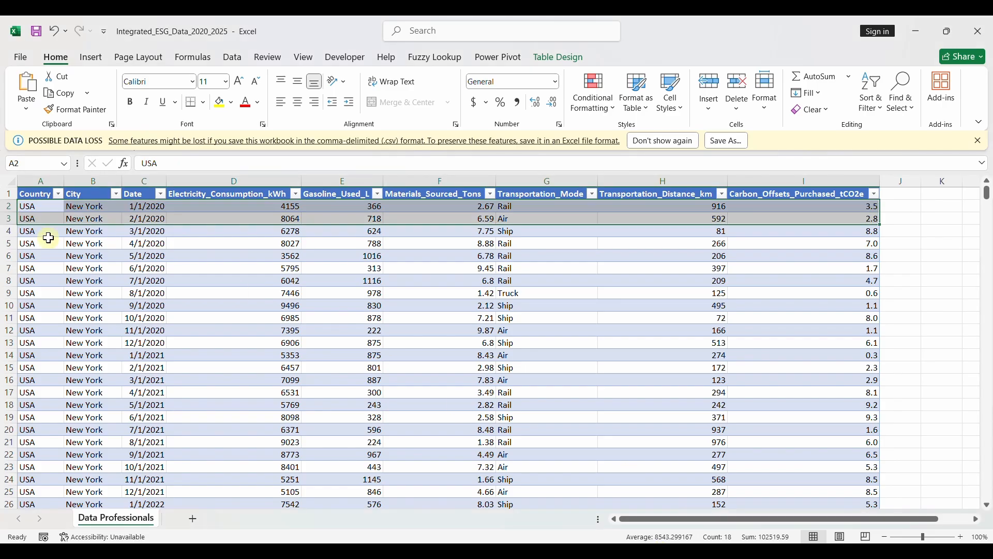
pyautogui.moveTo(32, 231); pyautogui.dragTo(765, 477)
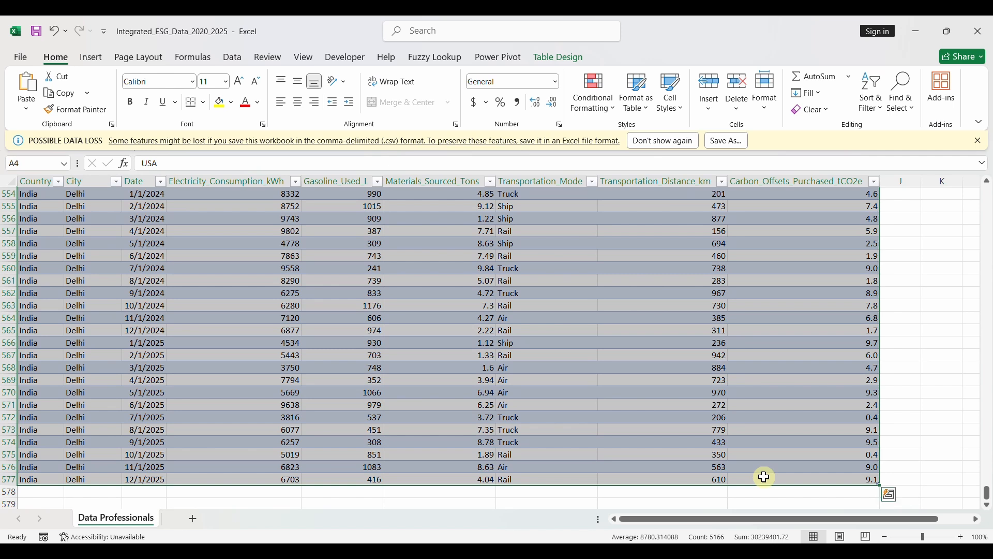
pyautogui.click(69, 99)
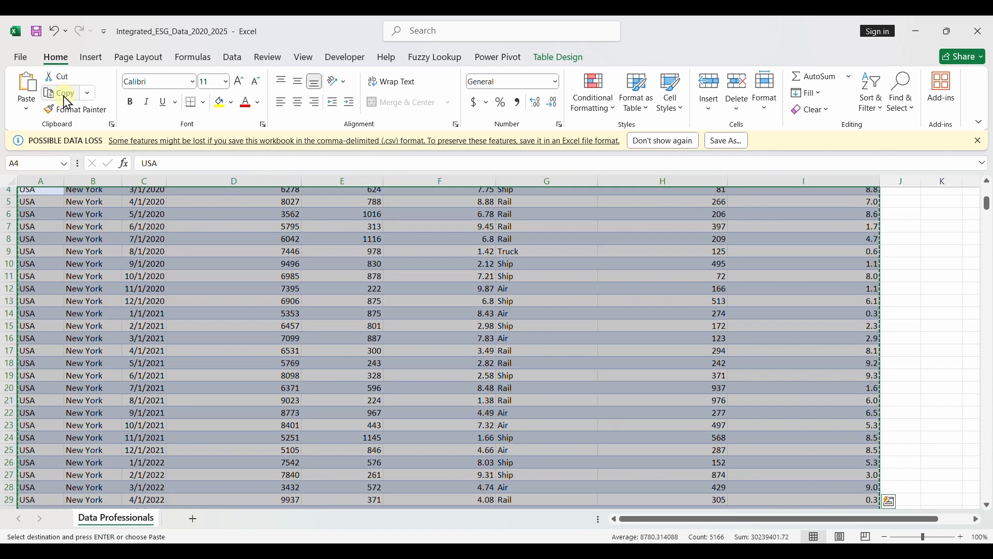
# Step: Switch to the response spreadsheet and paste the copied records as values only, starting at cell C4 in the Country column
pyautogui.click(611, 542)
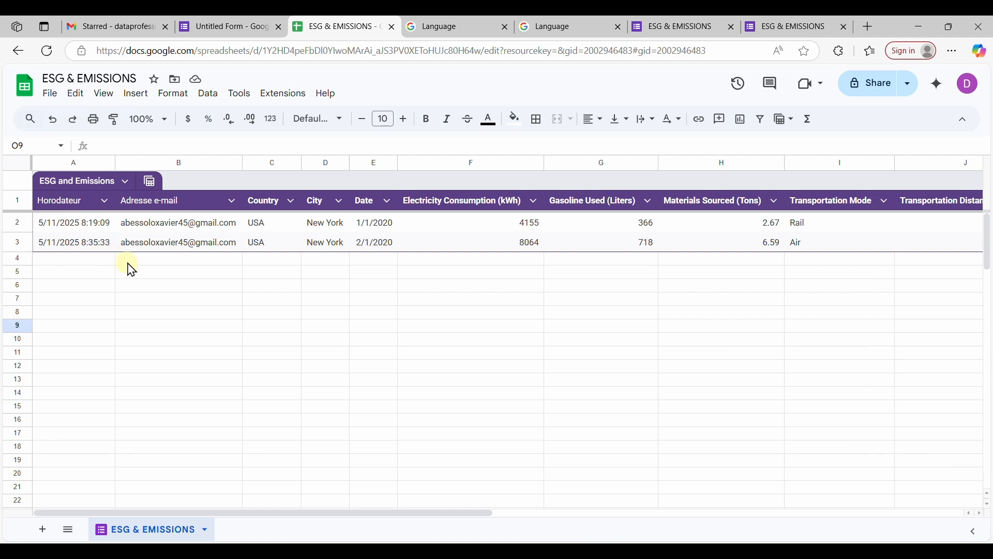
pyautogui.click(267, 261)
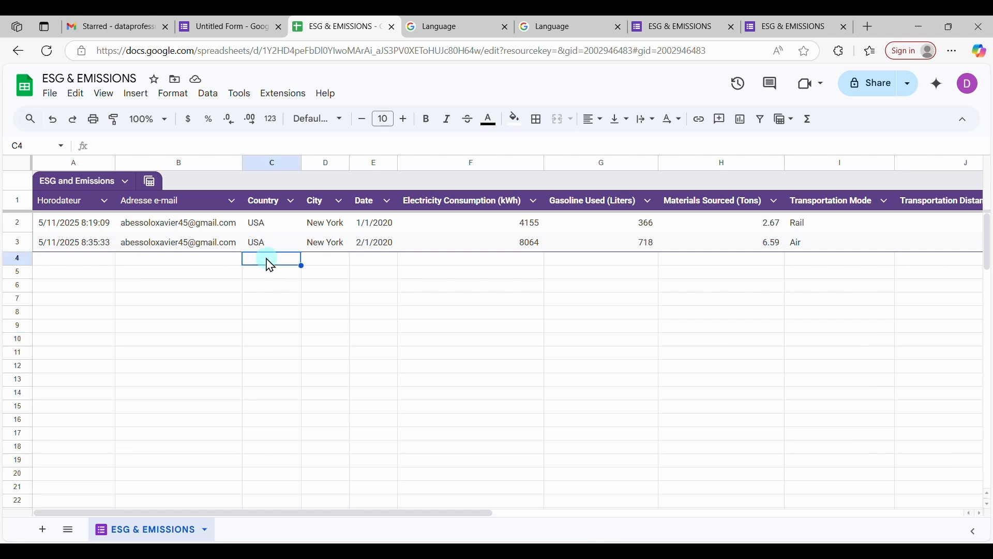
pyautogui.rightClick(269, 264)
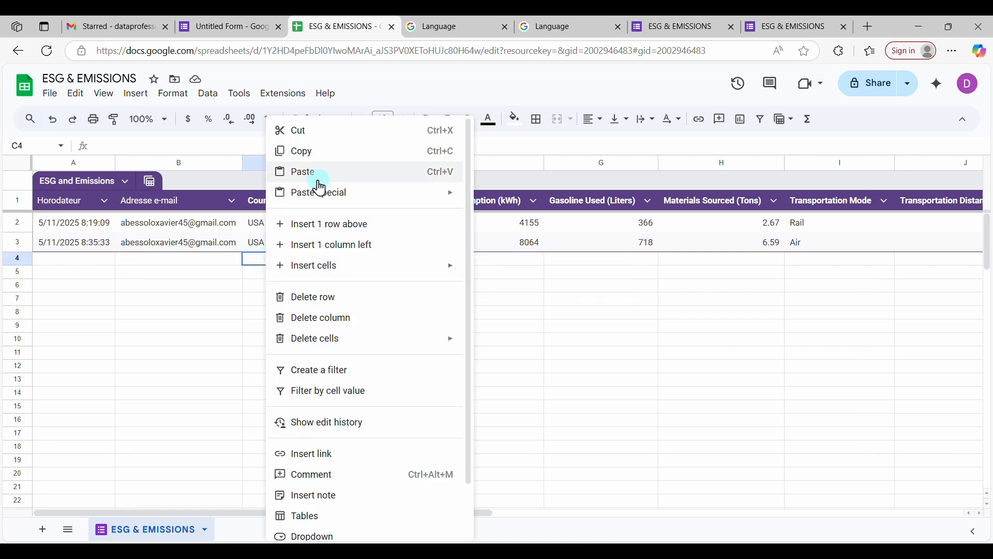
pyautogui.moveTo(328, 197)
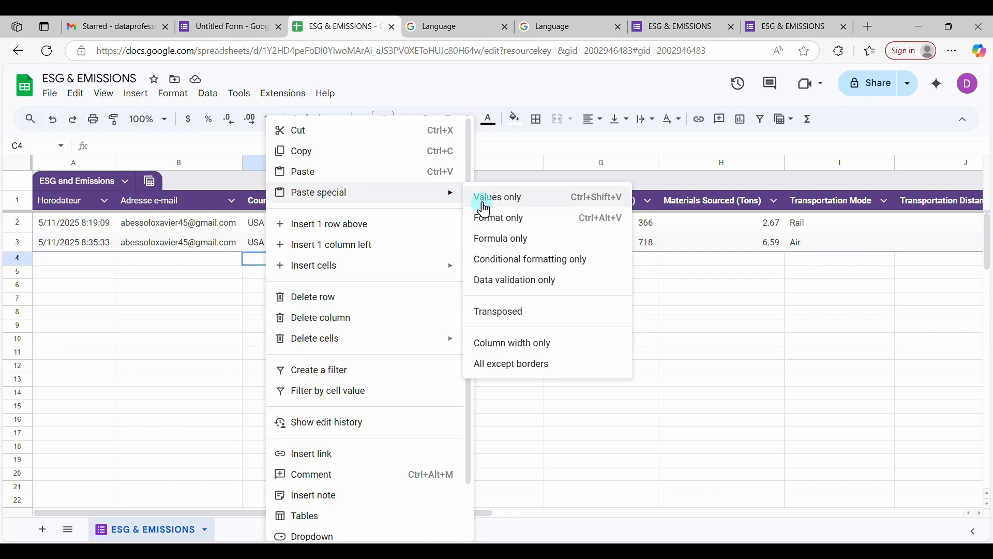
pyautogui.click(521, 198)
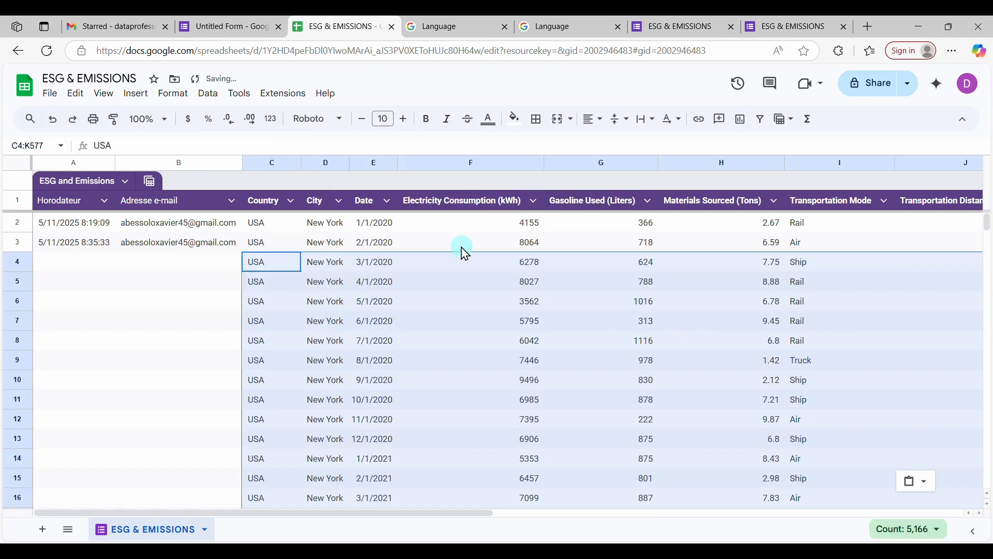
# Step: Compare the pasted records with the Excel source and examine the calculated emissions columns across to Net Emissions
pyautogui.scroll(-2, 441, 339)
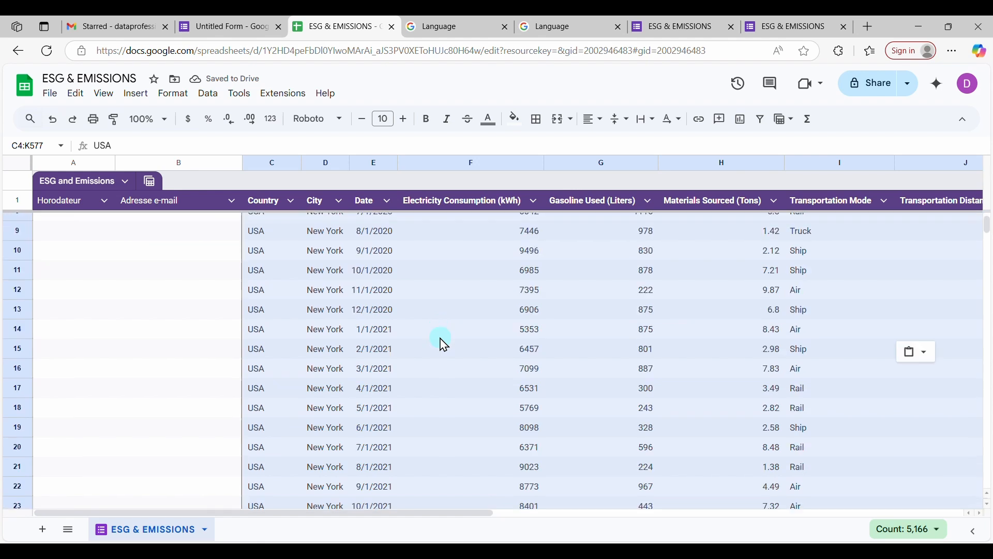
pyautogui.scroll(2, 440, 339)
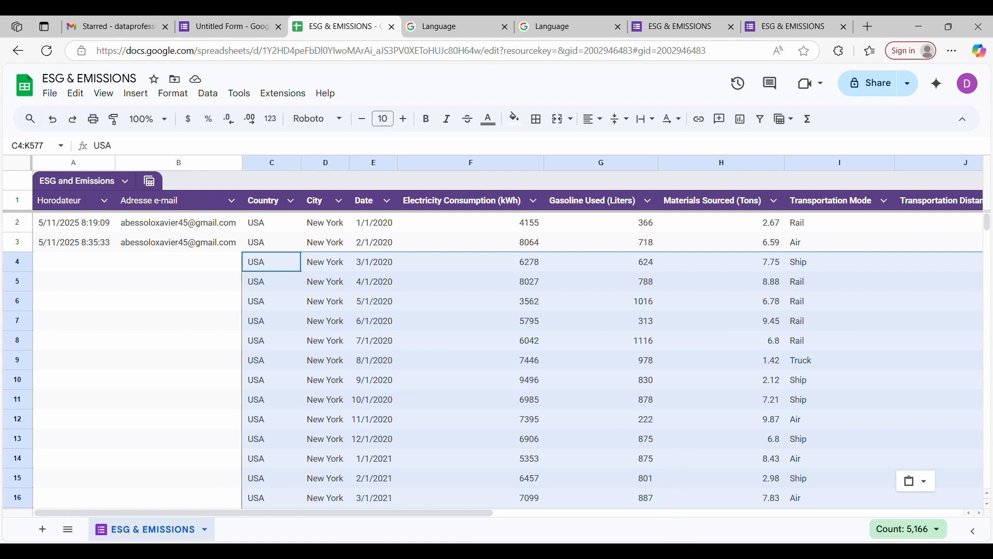
pyautogui.click(668, 551)
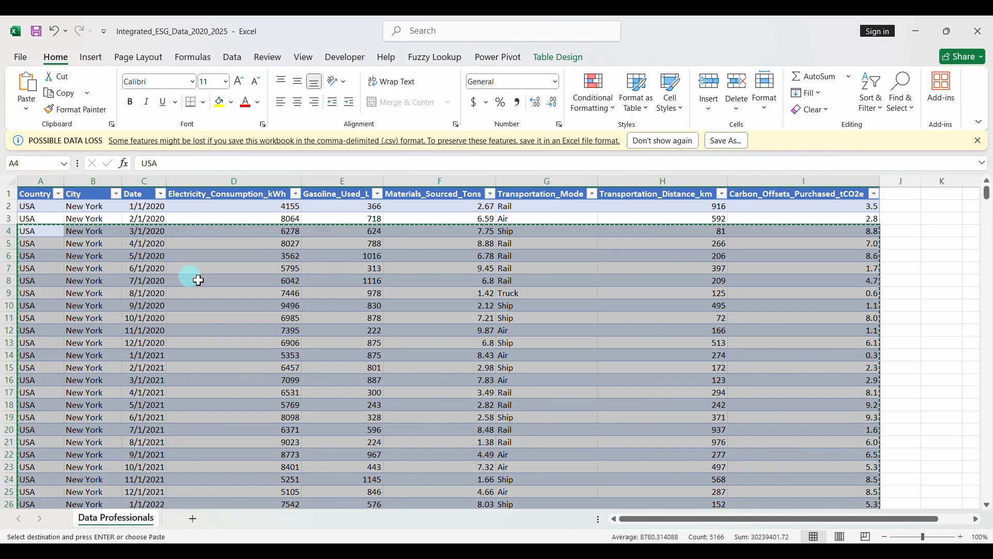
pyautogui.click(616, 541)
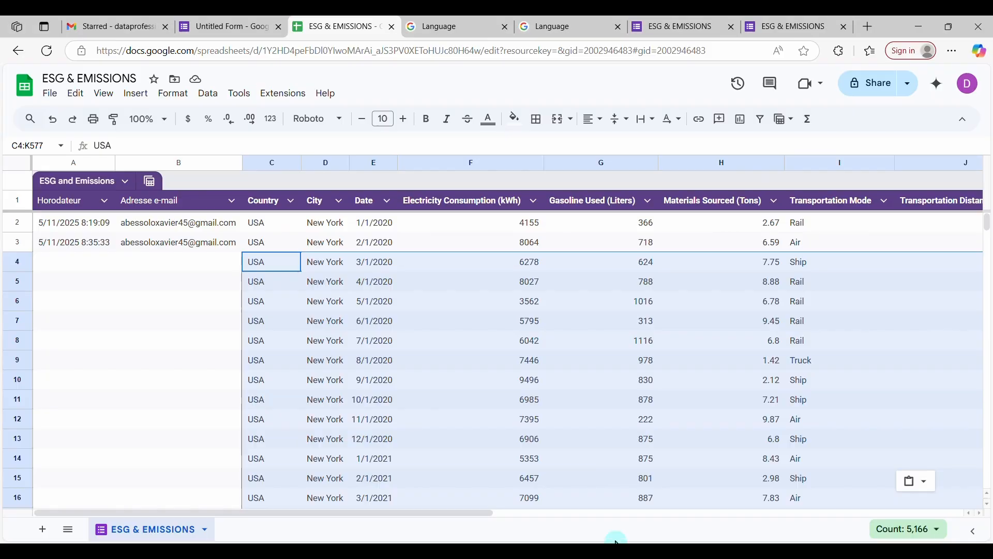
pyautogui.moveTo(471, 513); pyautogui.dragTo(926, 476)
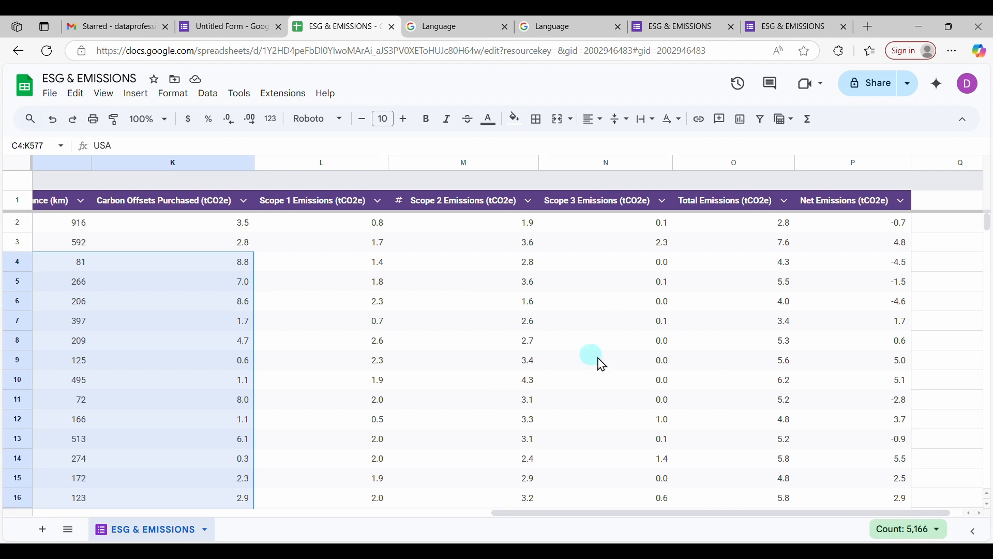
pyautogui.click(343, 324)
pyautogui.moveTo(572, 513); pyautogui.dragTo(73, 518)
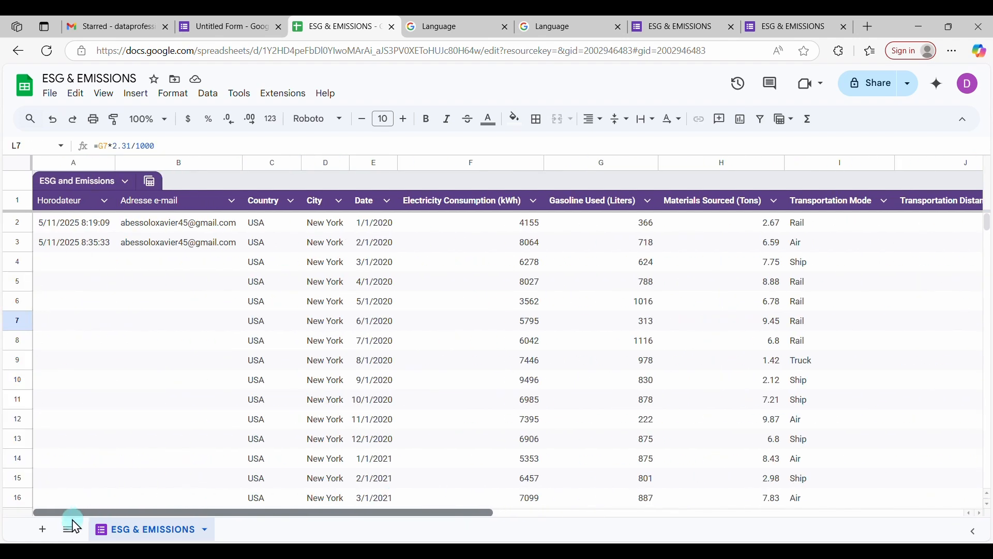
# Step: Fill the timestamp and e-mail address of row 3 (A3:B3) down through the pasted records
pyautogui.moveTo(60, 241); pyautogui.dragTo(244, 252)
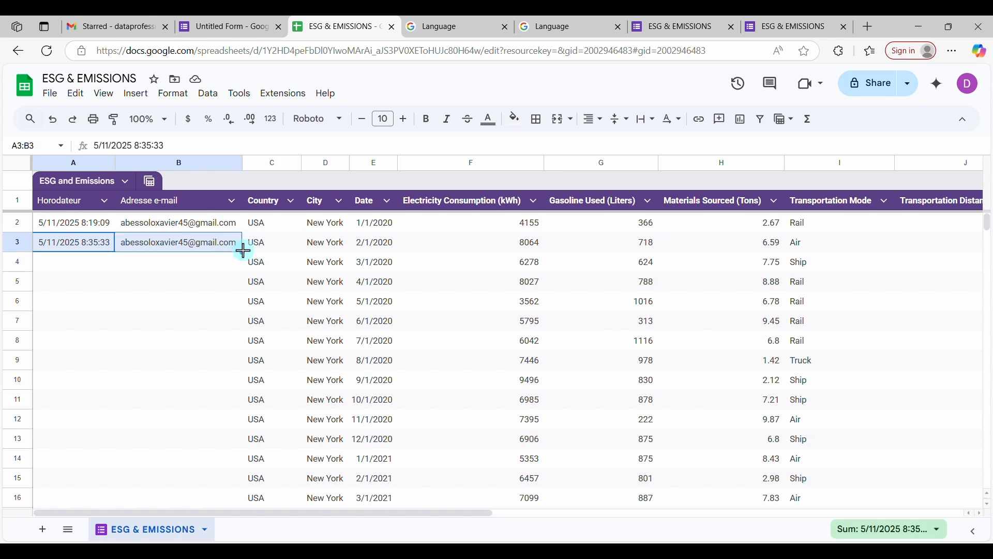
pyautogui.doubleClick(243, 251)
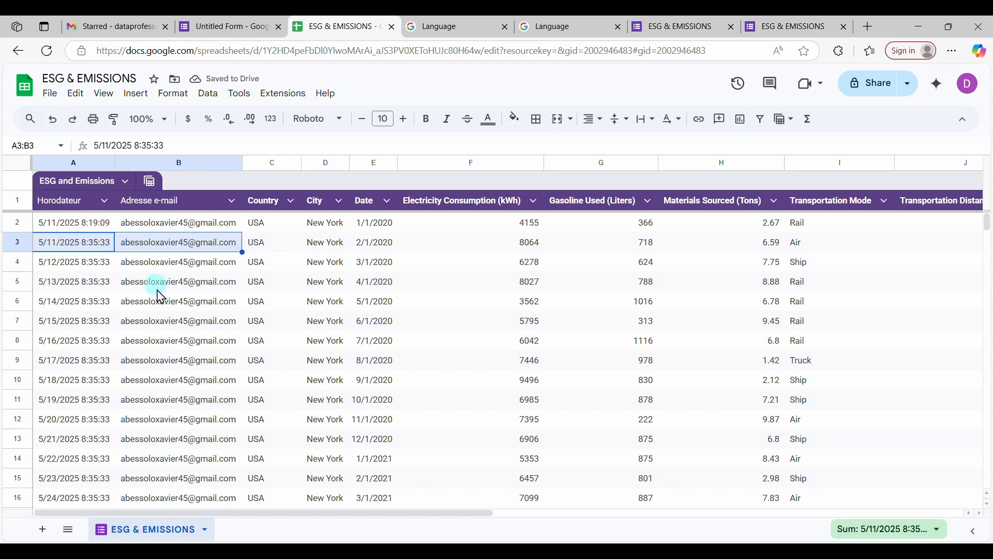
pyautogui.click(318, 266)
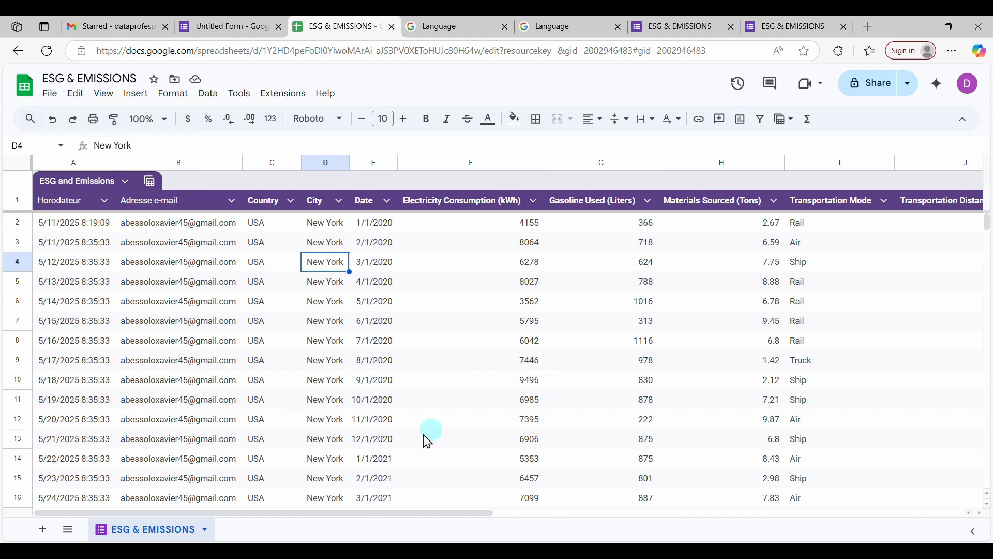
# Step: Review the city names in the City column's filter values and close the filter without applying it
pyautogui.moveTo(328, 512); pyautogui.dragTo(304, 484)
pyautogui.scroll(-1, 393, 352)
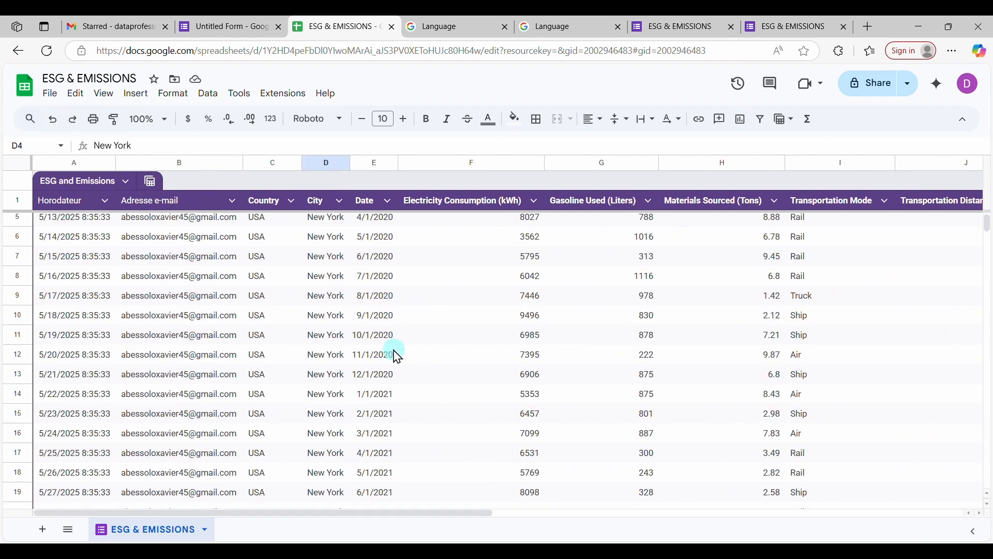
pyautogui.click(340, 202)
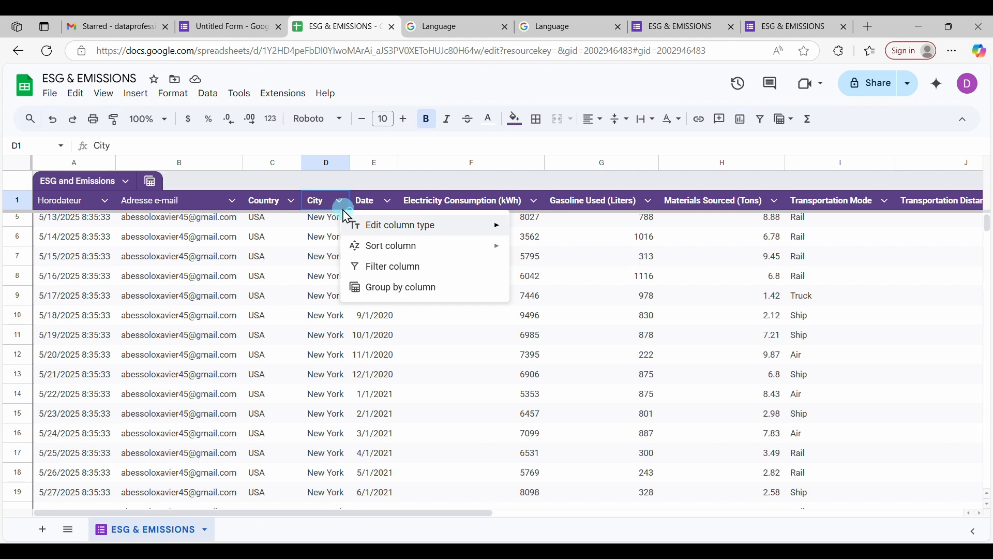
pyautogui.click(401, 277)
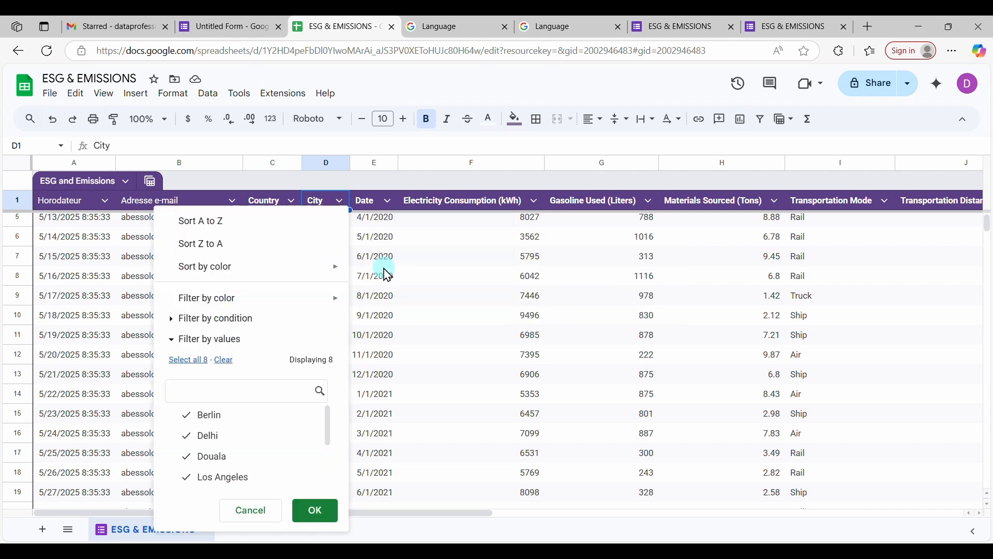
pyautogui.scroll(-3, 231, 435)
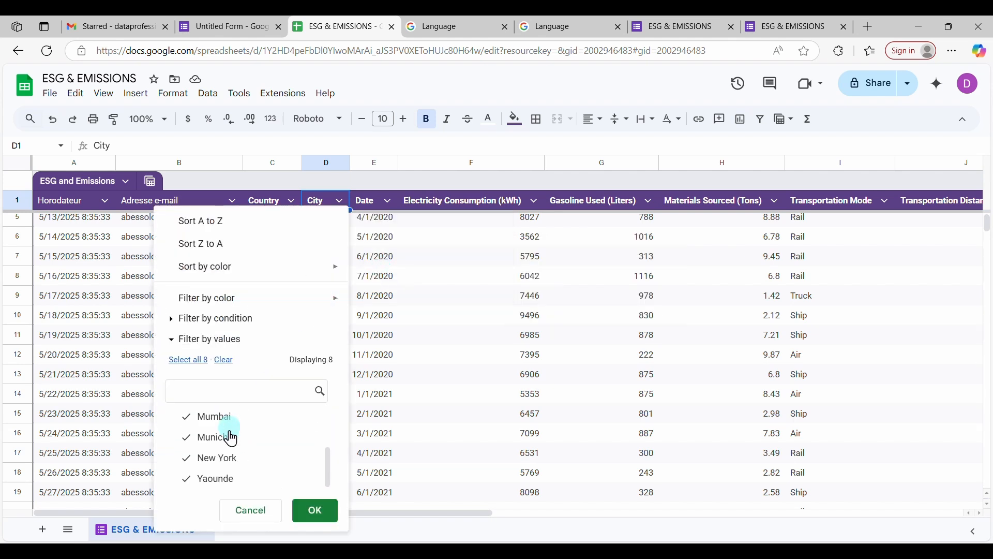
pyautogui.scroll(3, 228, 466)
pyautogui.click(468, 393)
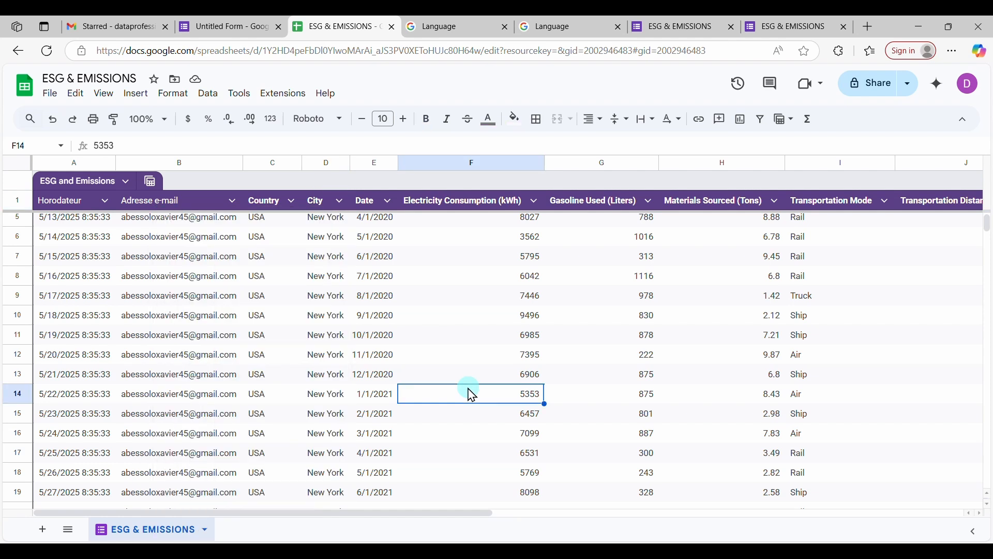
# Step: Review the country names in the Country column's filter values and close the filter without applying it
pyautogui.click(292, 200)
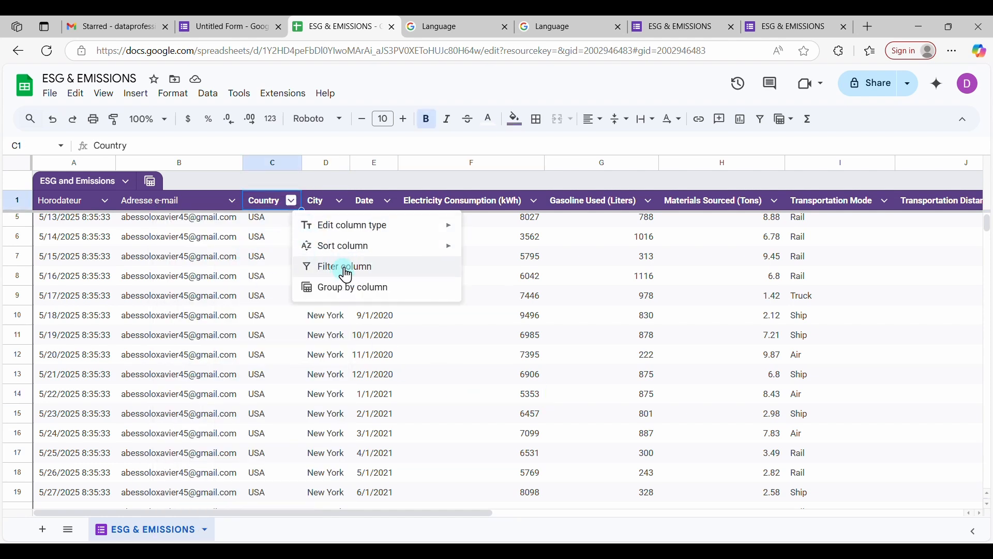
pyautogui.click(358, 280)
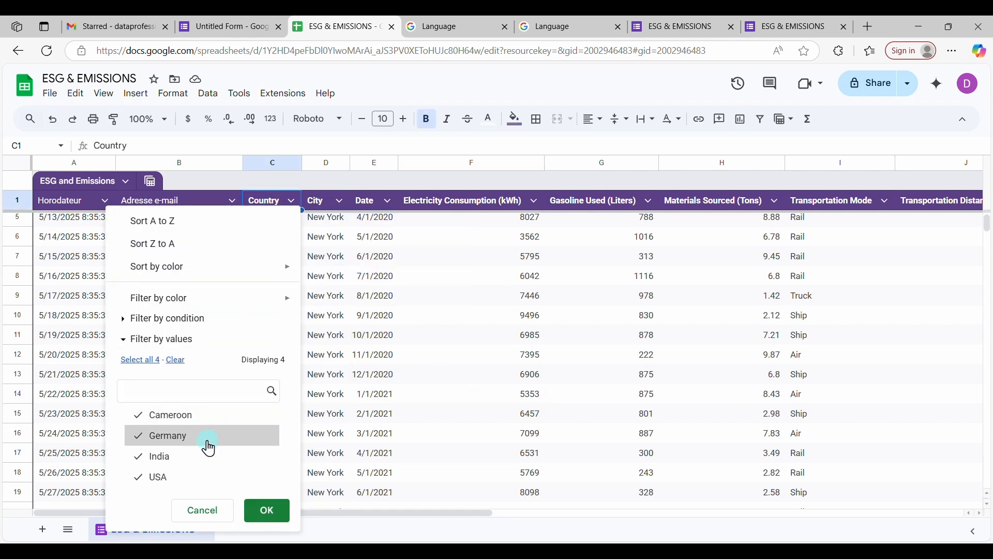
pyautogui.click(374, 393)
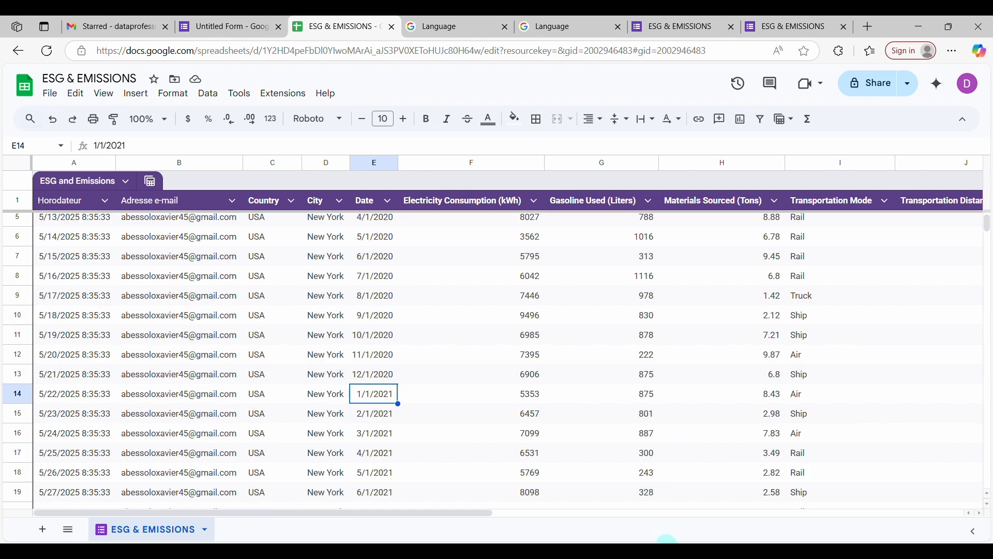
# Step: Switch to the Excel source, check its City and Country filter values for comparison, and return to the response spreadsheet
pyautogui.moveTo(668, 551)
pyautogui.click(669, 494)
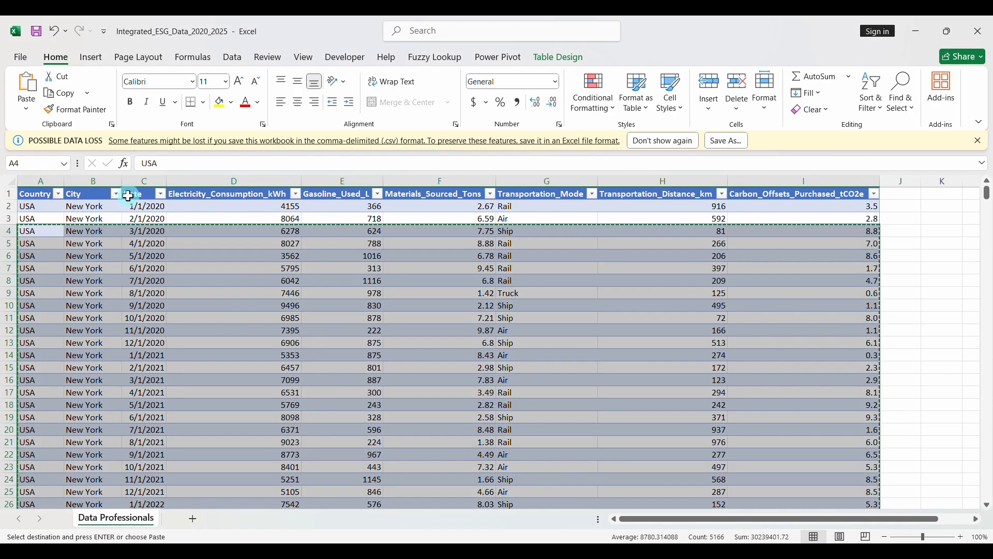
pyautogui.click(116, 195)
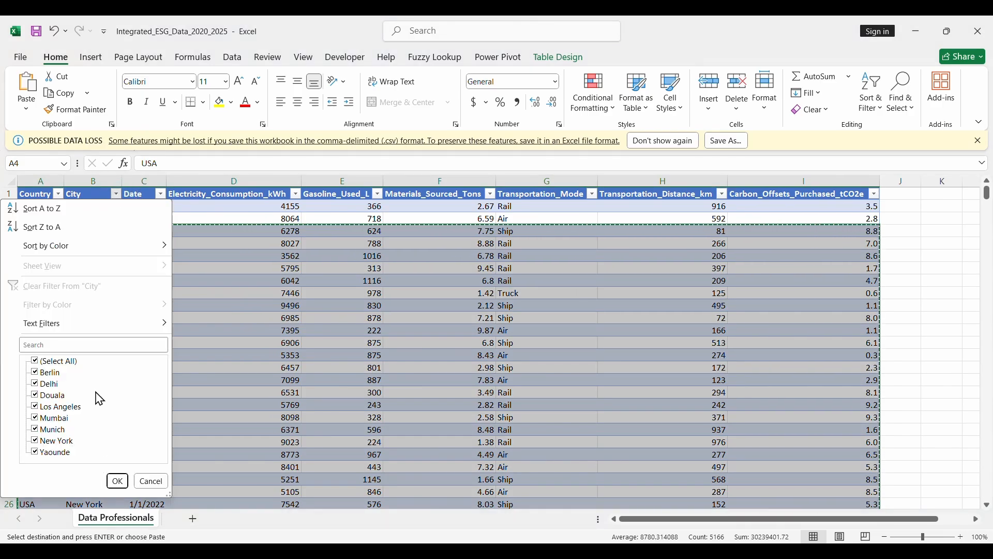
pyautogui.click(58, 194)
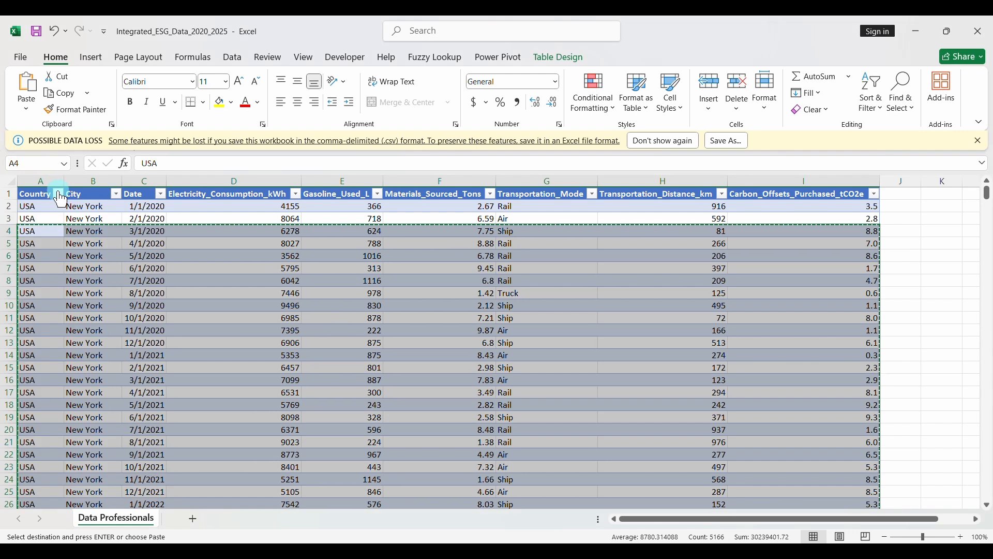
pyautogui.click(58, 194)
pyautogui.click(327, 323)
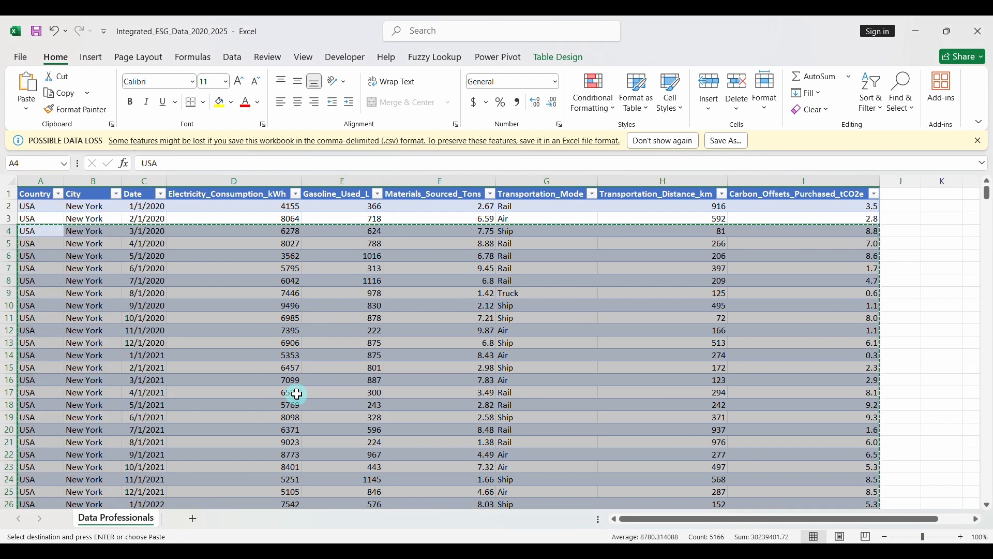
pyautogui.click(606, 545)
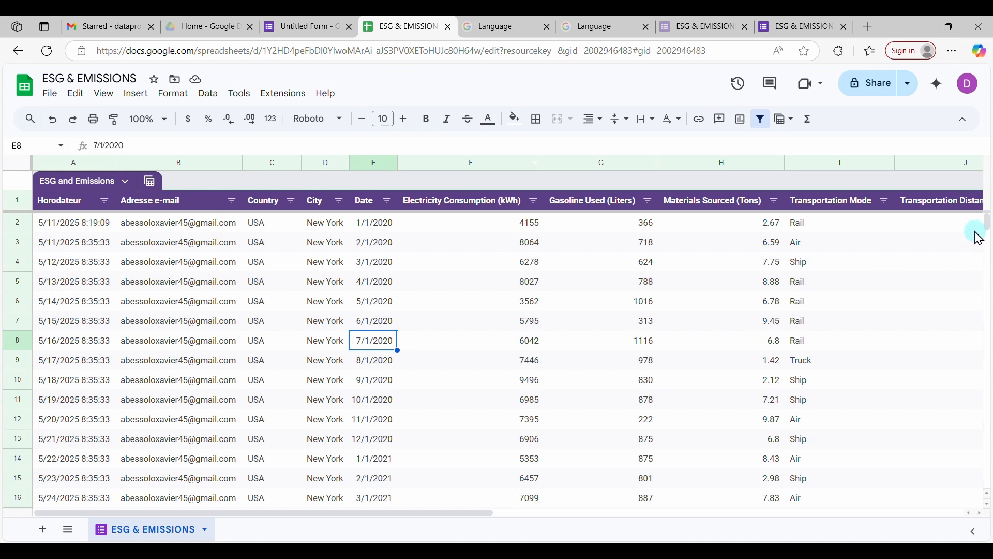
# Step: Try adding 1 blank row below the last record of the table, and undo the addition
pyautogui.moveTo(979, 233); pyautogui.dragTo(976, 494)
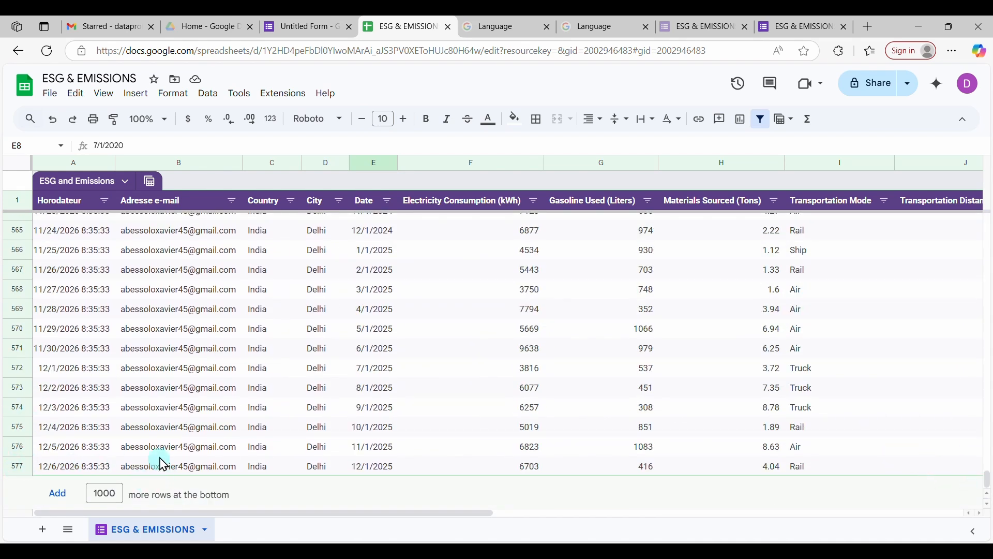
pyautogui.click(119, 489)
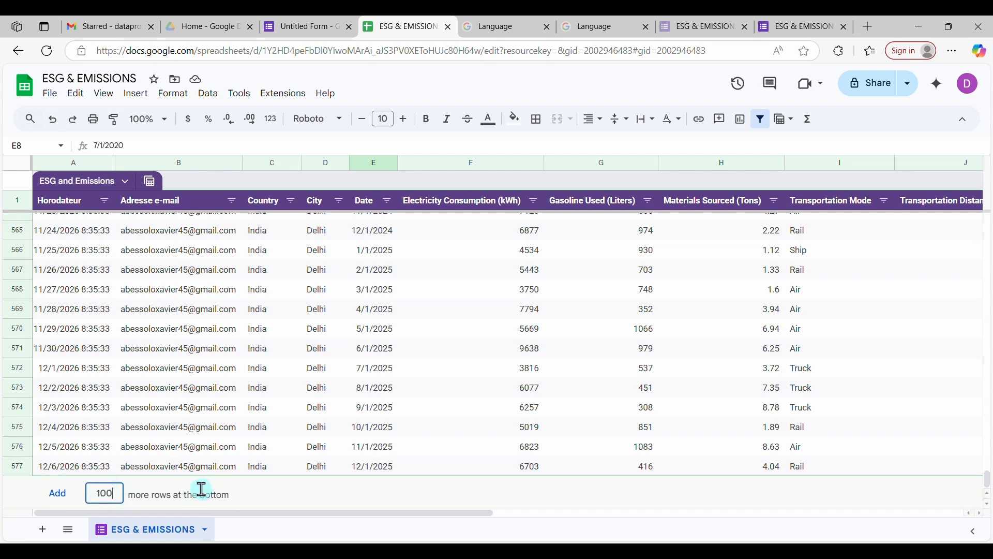
pyautogui.press('Return')
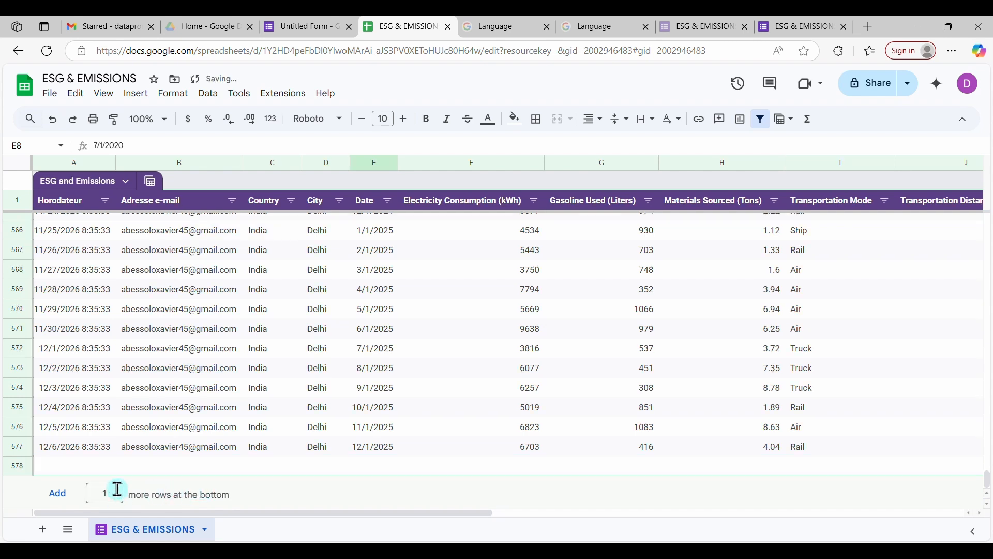
pyautogui.click(80, 467)
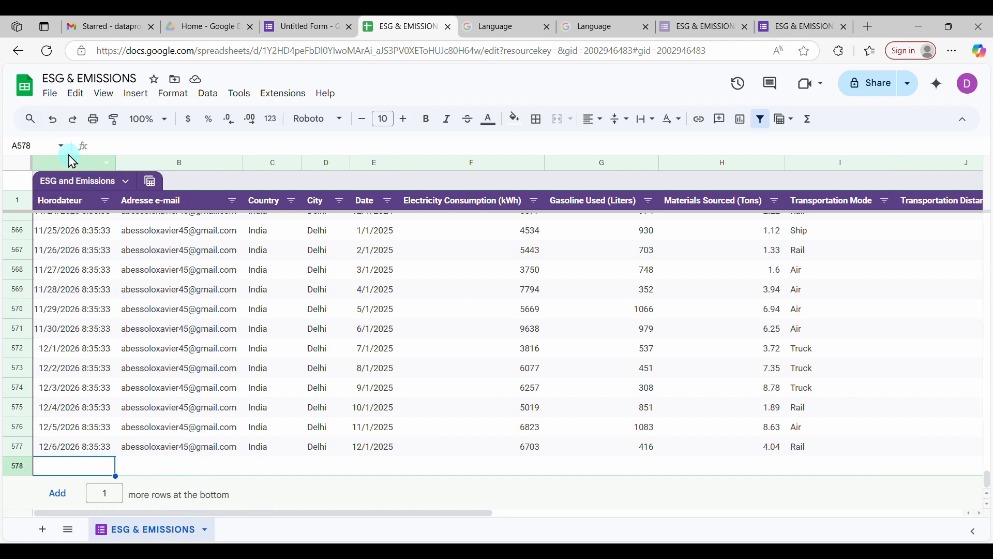
pyautogui.click(53, 125)
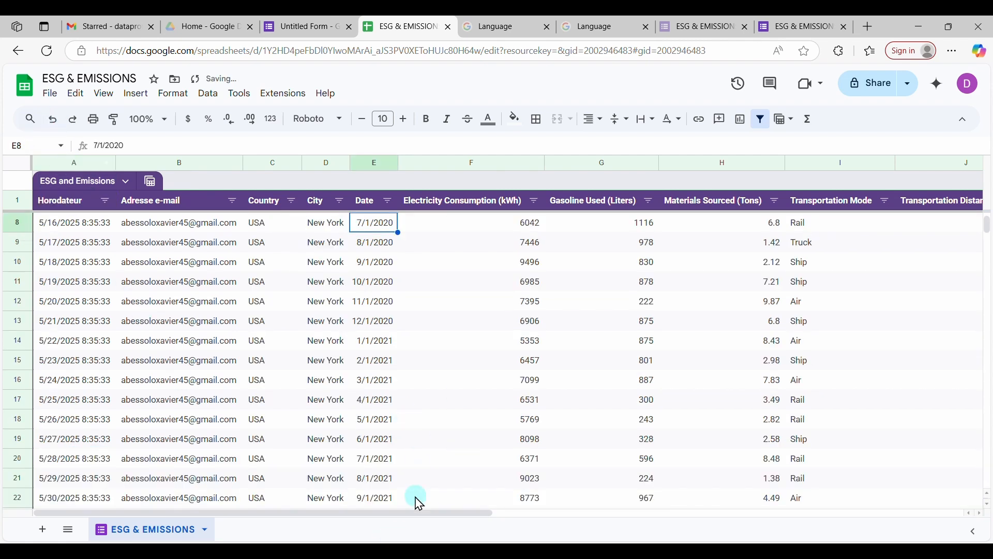
# Step: Review the calculated emissions columns from Scope 1 Emissions across to Net Emissions
pyautogui.moveTo(416, 512); pyautogui.dragTo(888, 513)
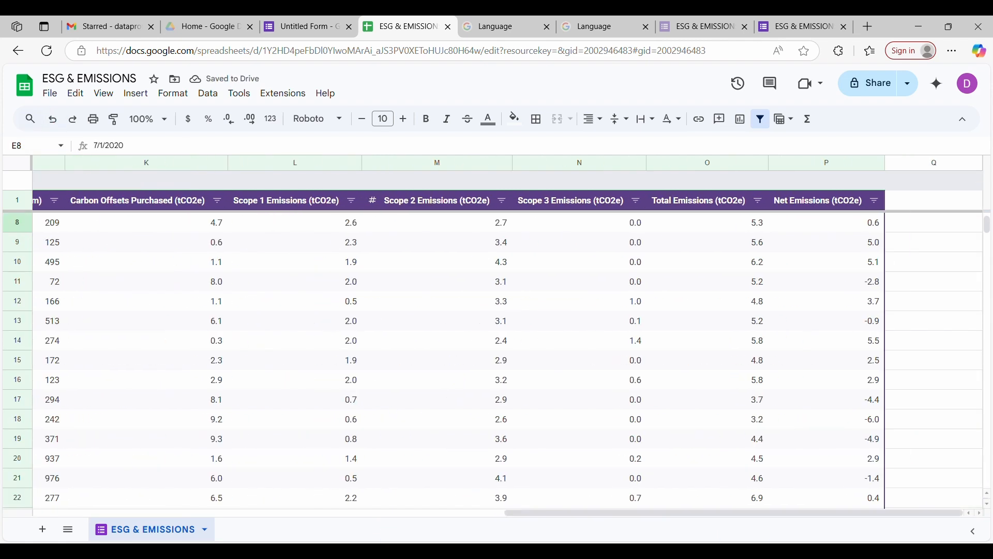
pyautogui.click(919, 201)
pyautogui.moveTo(798, 513); pyautogui.dragTo(327, 513)
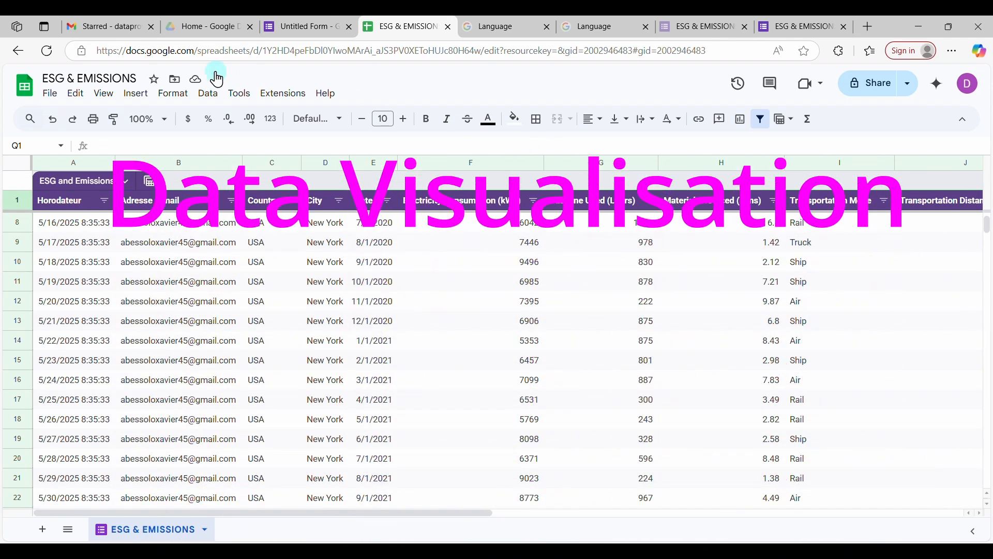
# Step: Open Looker Studio in a new browser tab at lookerstudio.google.com
pyautogui.click(278, 95)
pyautogui.moveTo(386, 216)
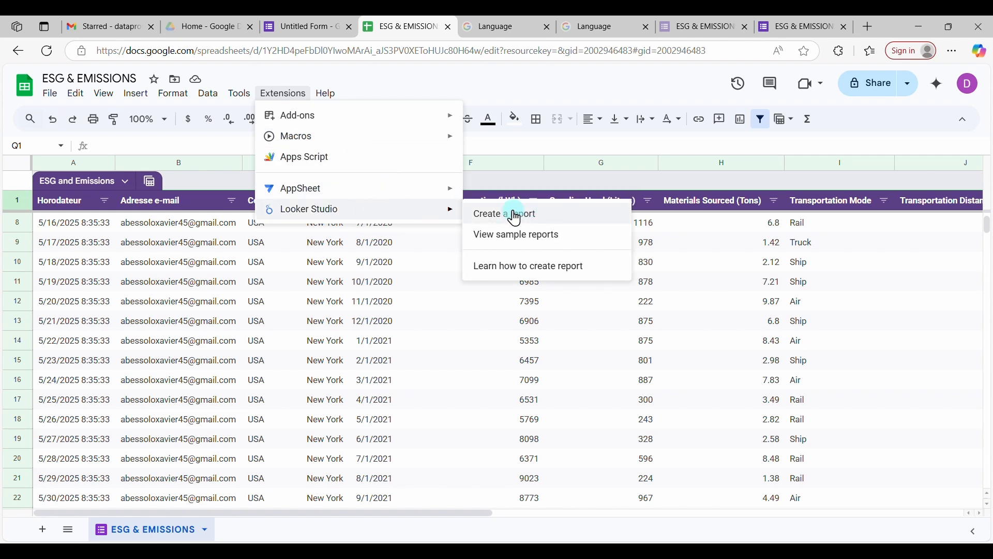
pyautogui.click(871, 28)
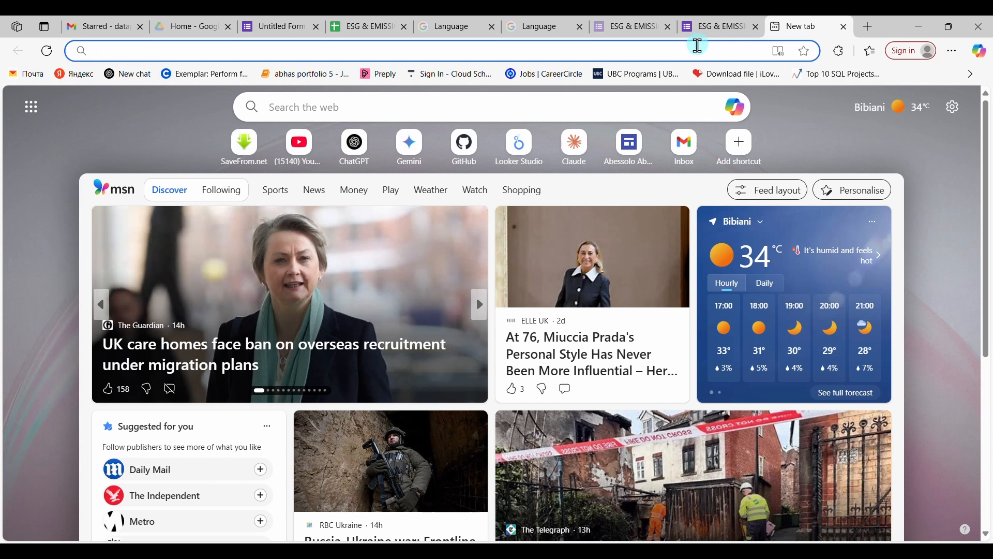
pyautogui.write('GO')
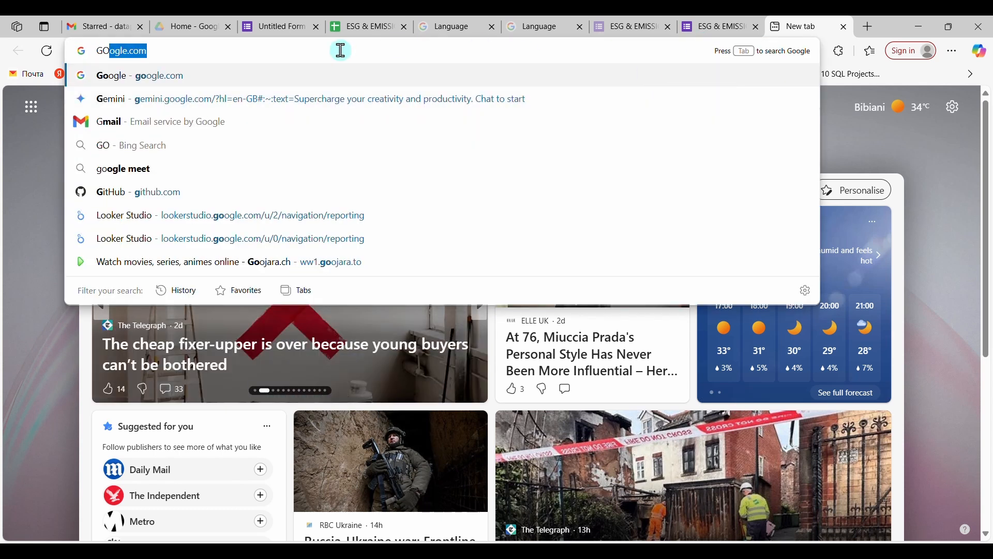
pyautogui.write('O')
pyautogui.press('BackSpace')
pyautogui.press('BackSpace')
pyautogui.press('BackSpace')
pyautogui.press('BackSpace')
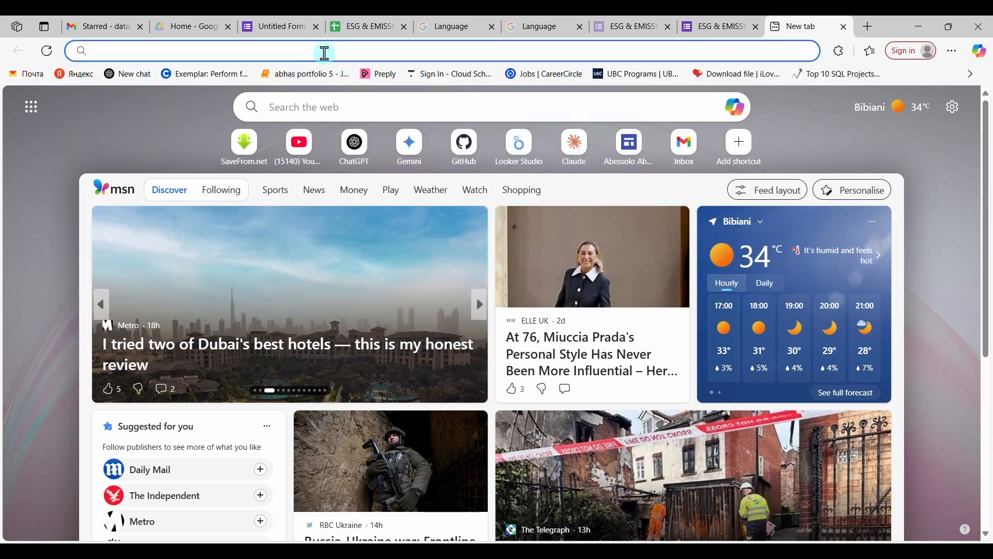
pyautogui.write('lookerstudio.google.com')
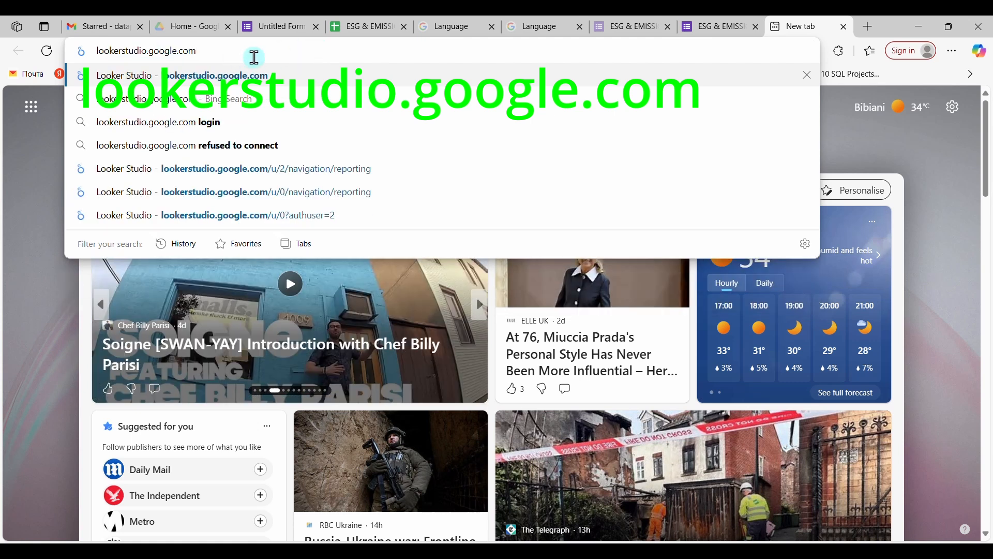
pyautogui.press('Return')
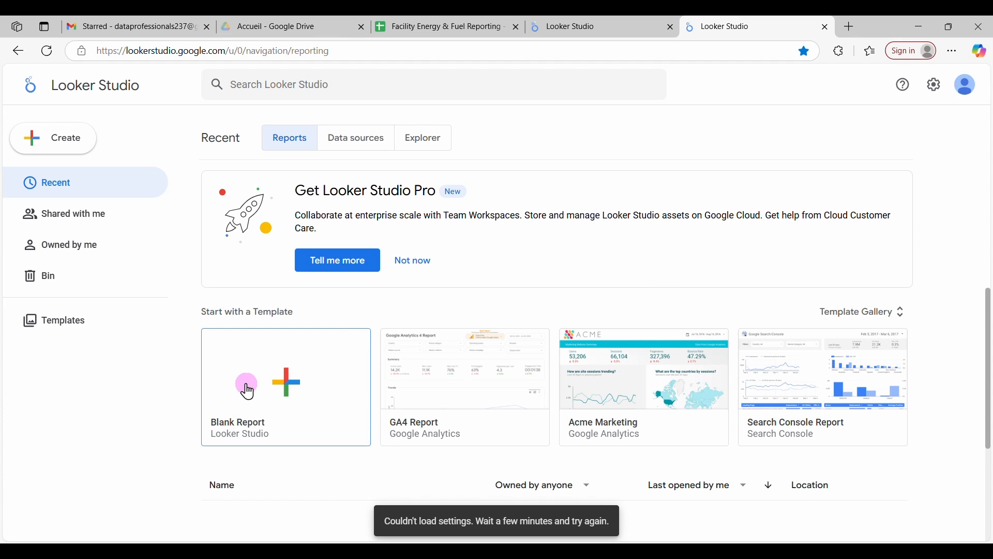
# Step: Start a blank report and complete the basic account info with country India, company Data Professionals, and acceptance of the terms of service
pyautogui.click(247, 387)
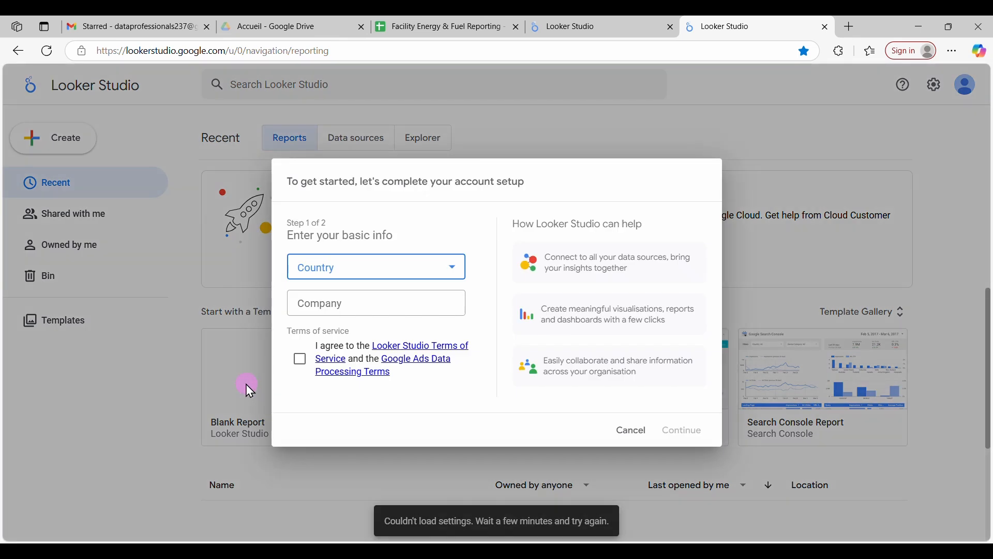
pyautogui.click(354, 269)
pyautogui.scroll(-6, 366, 370)
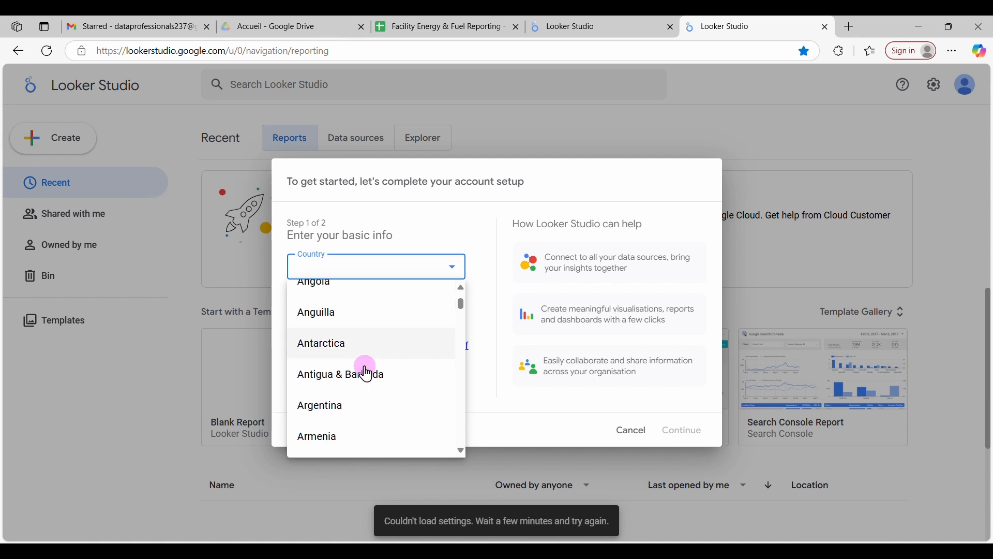
pyautogui.scroll(-20, 366, 374)
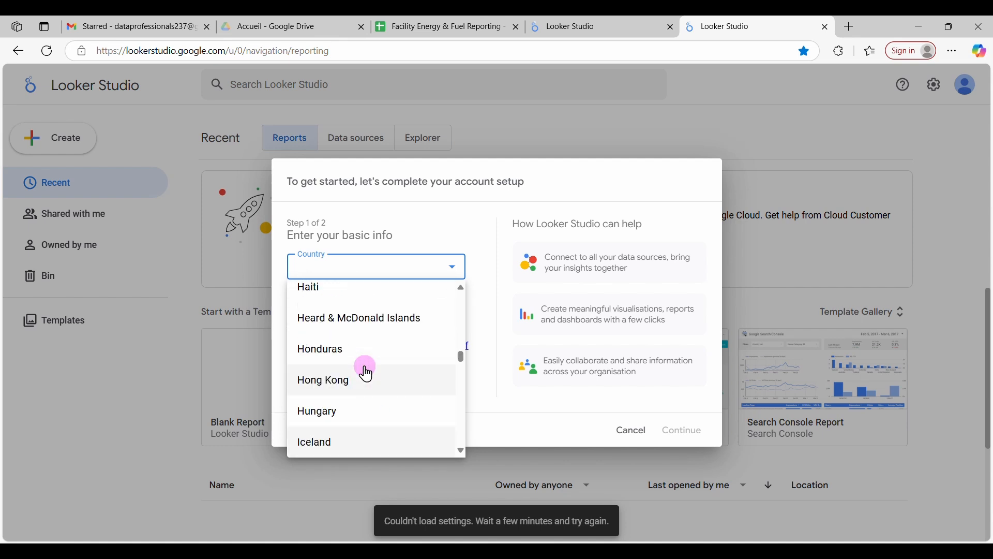
pyautogui.scroll(12, 359, 370)
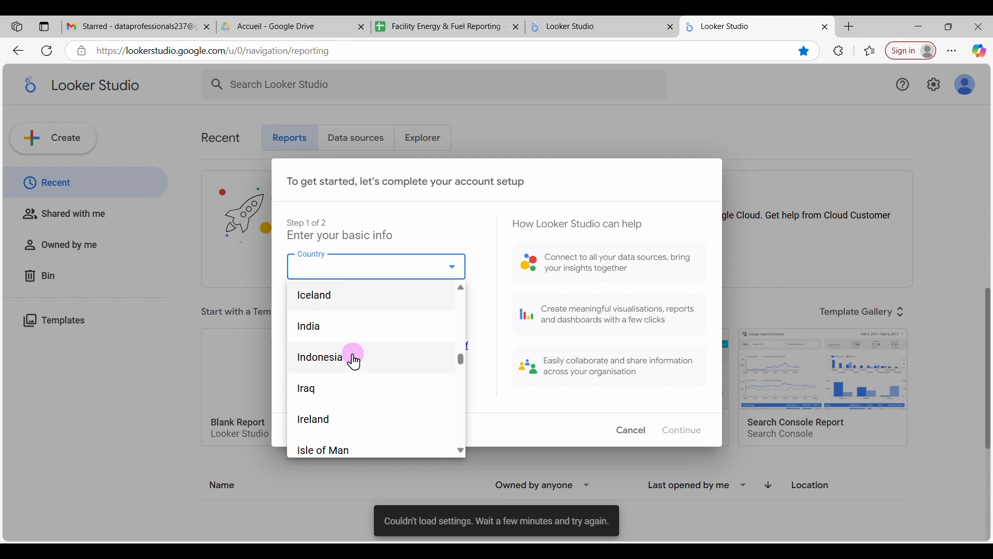
pyautogui.click(336, 327)
pyautogui.click(327, 308)
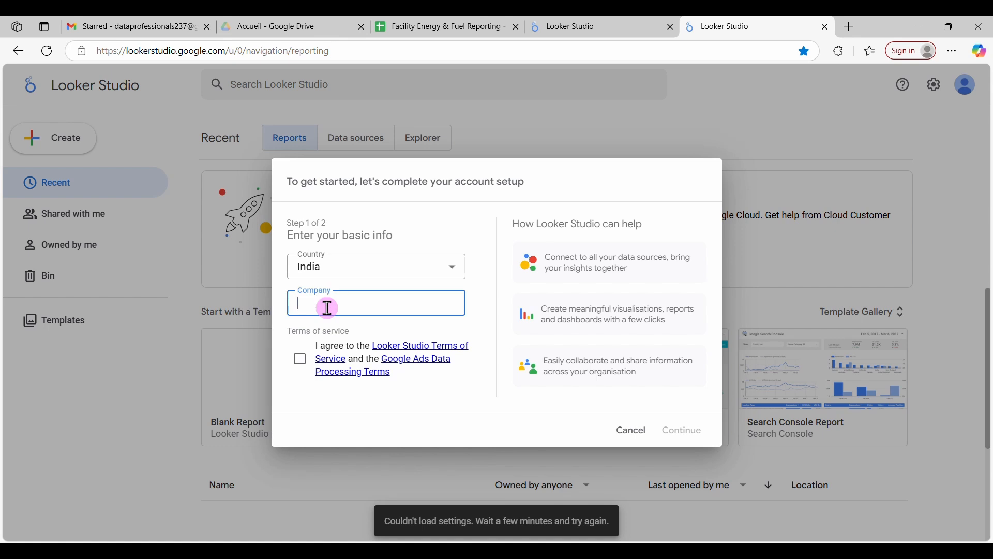
pyautogui.write('Data')
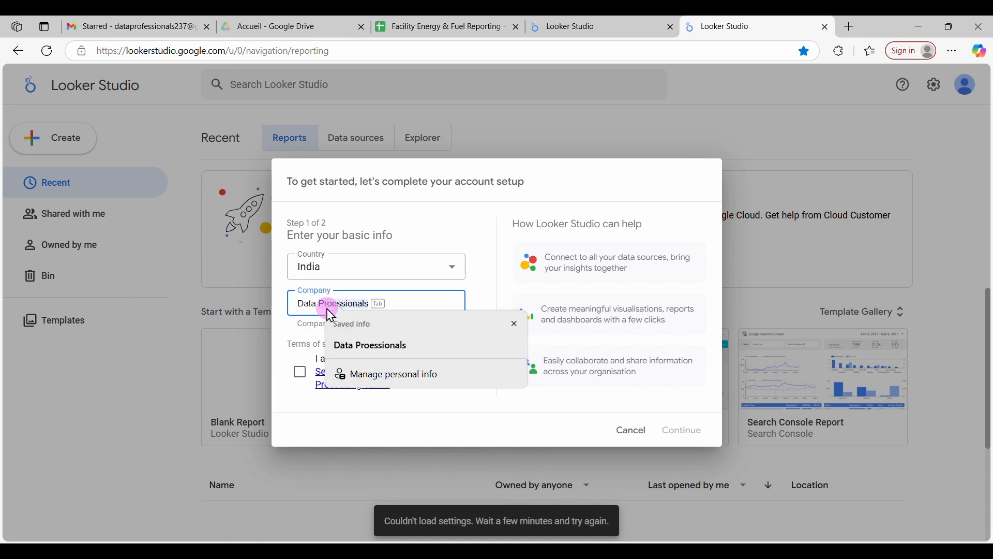
pyautogui.write(' Professionals')
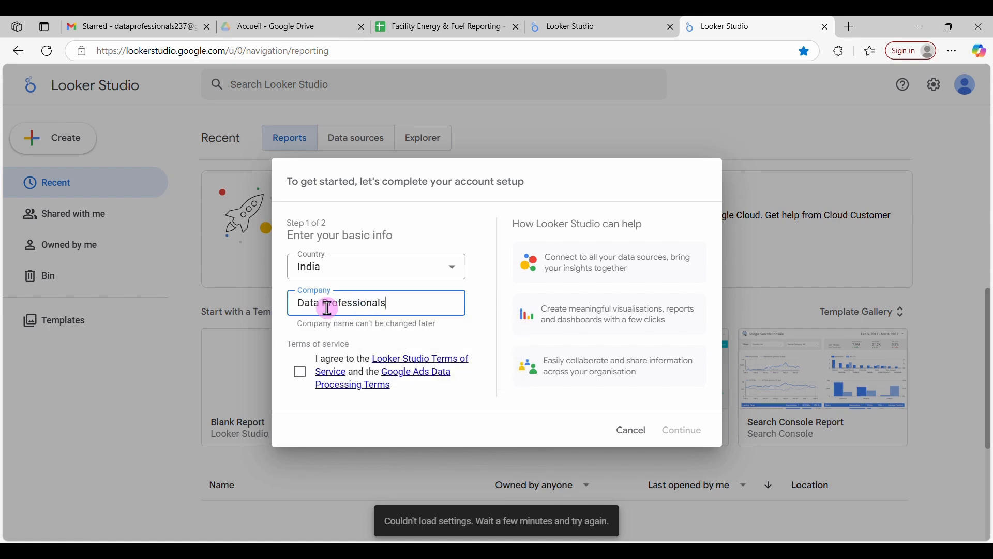
pyautogui.click(299, 371)
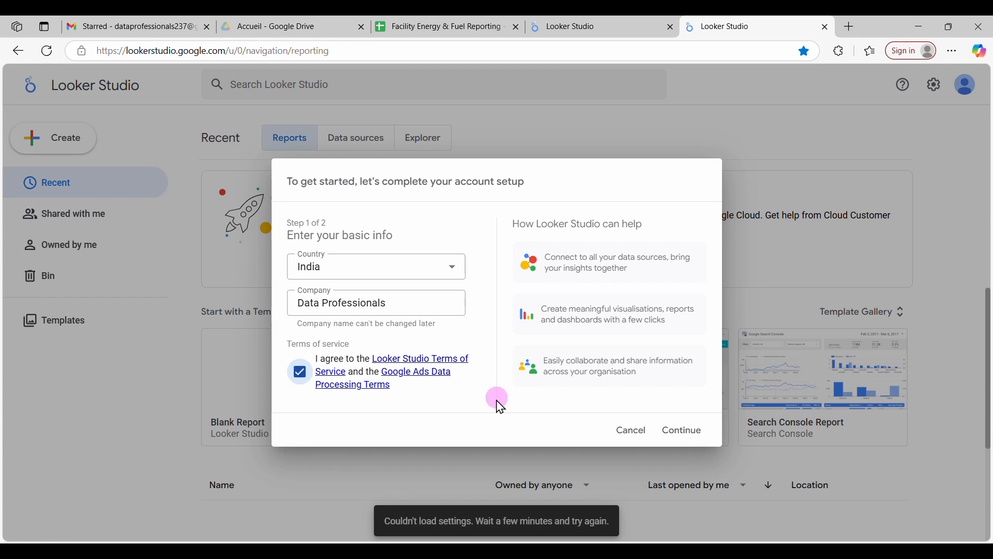
pyautogui.click(681, 432)
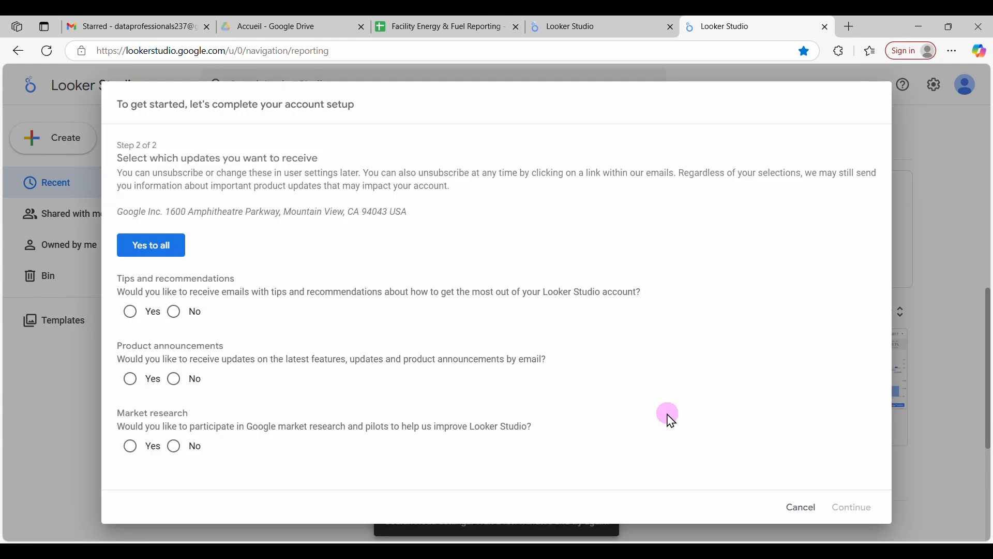
# Step: Decline tips and recommendations, product announcements and market research, and finish the account setup
pyautogui.click(176, 314)
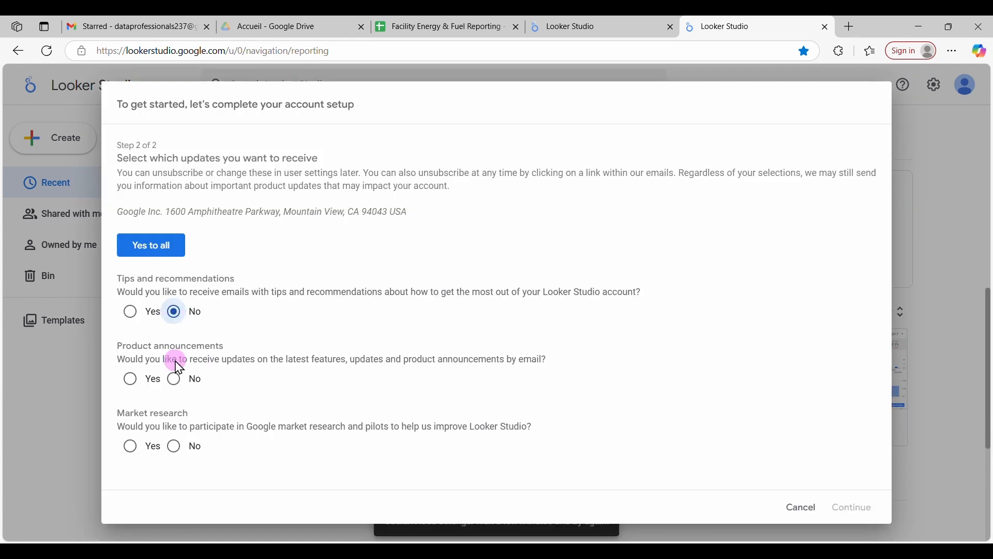
pyautogui.click(174, 382)
pyautogui.click(174, 448)
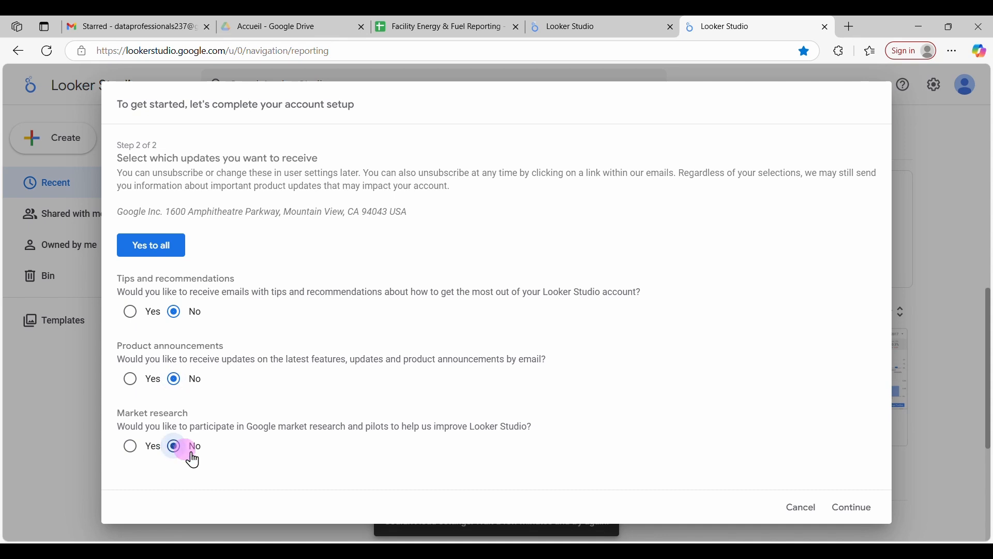
pyautogui.click(855, 513)
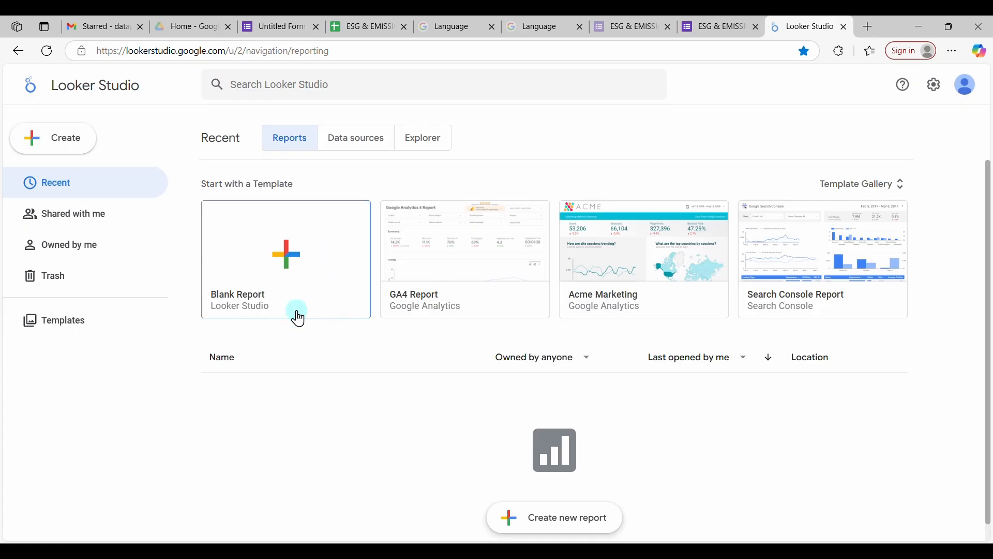
# Step: Create a blank report and add the ESG & EMISSIONS worksheet from Google Sheets as its data, using the first row as headers
pyautogui.click(307, 287)
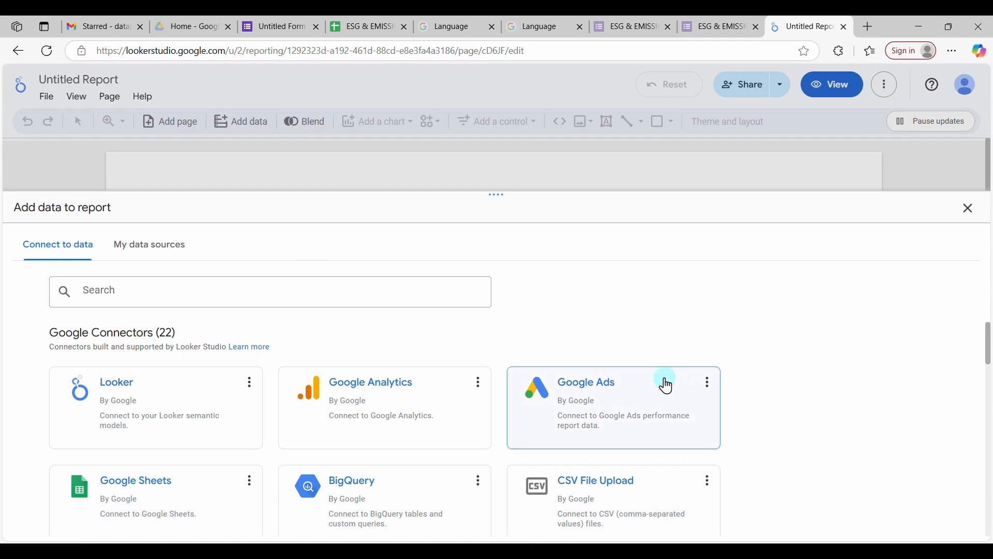
pyautogui.click(204, 508)
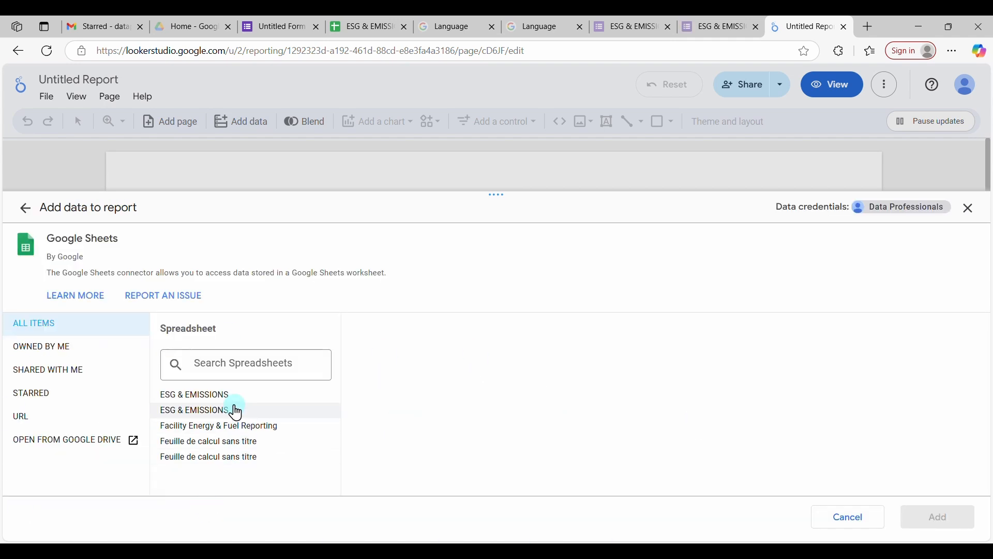
pyautogui.click(204, 396)
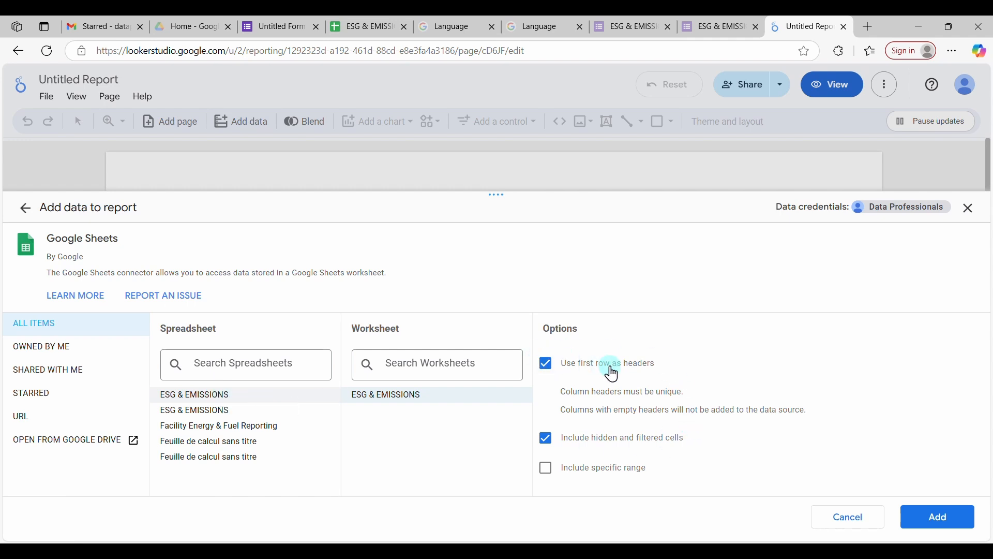
pyautogui.click(364, 26)
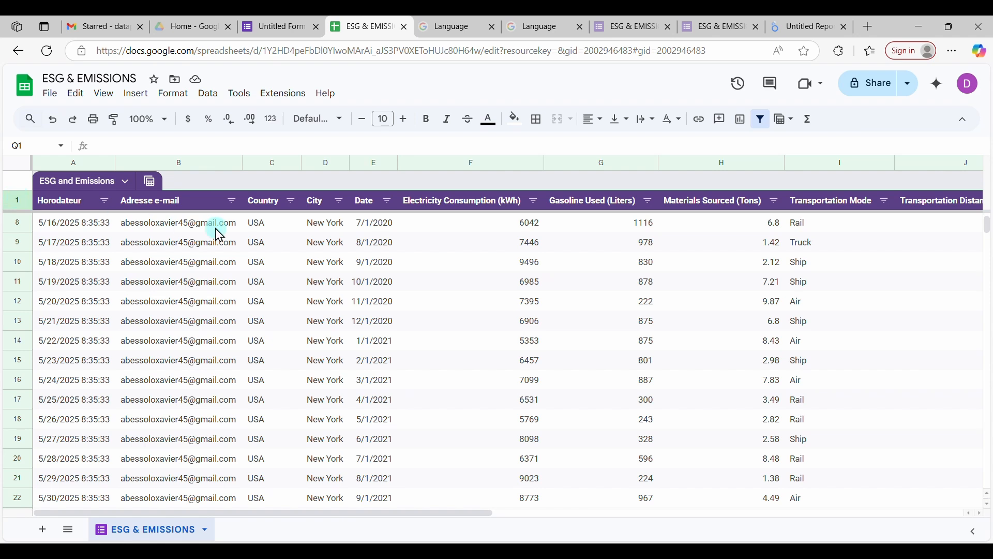
pyautogui.click(812, 27)
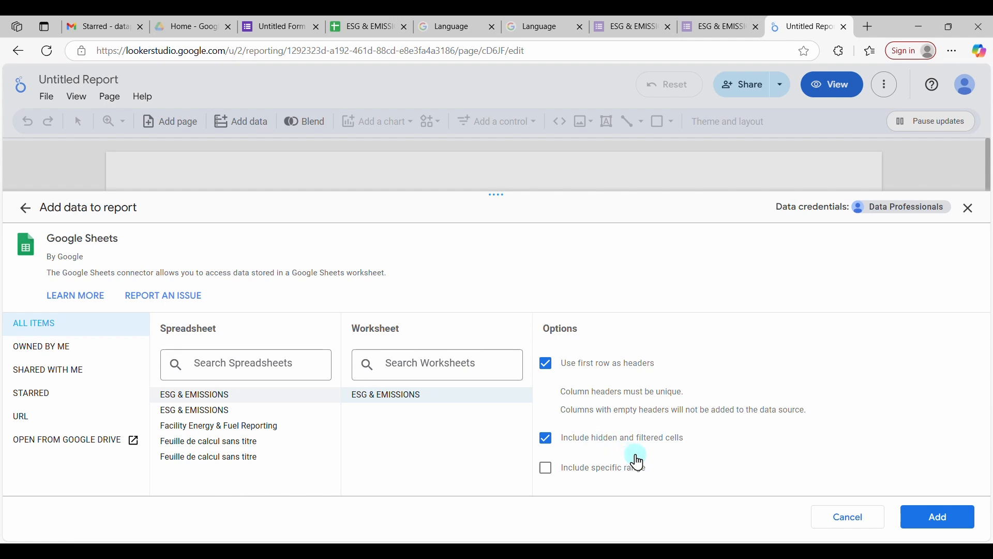
pyautogui.click(940, 523)
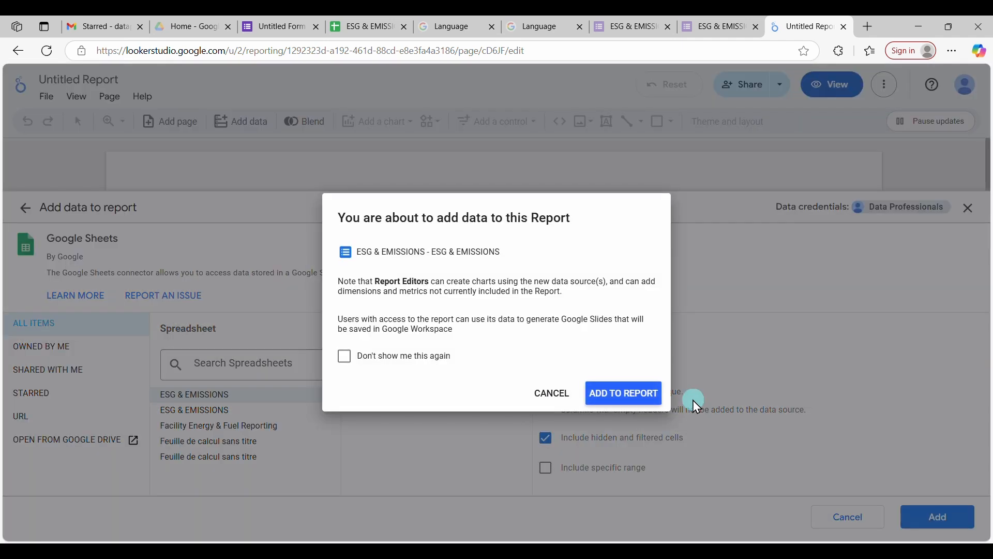
pyautogui.click(619, 400)
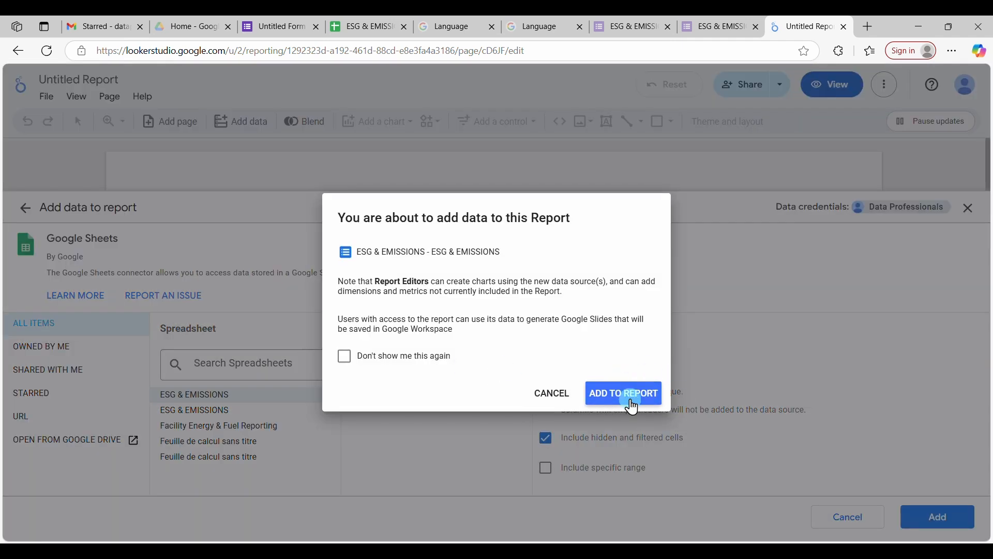
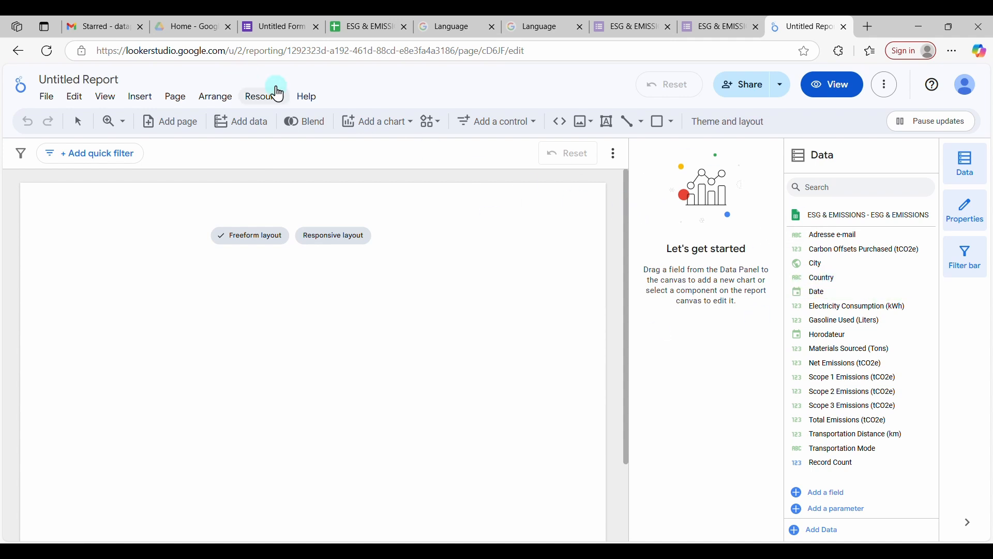
# Step: Edit the ESG & EMISSIONS data source so the Country field uses the geographic type Country, and return to the report
pyautogui.click(277, 106)
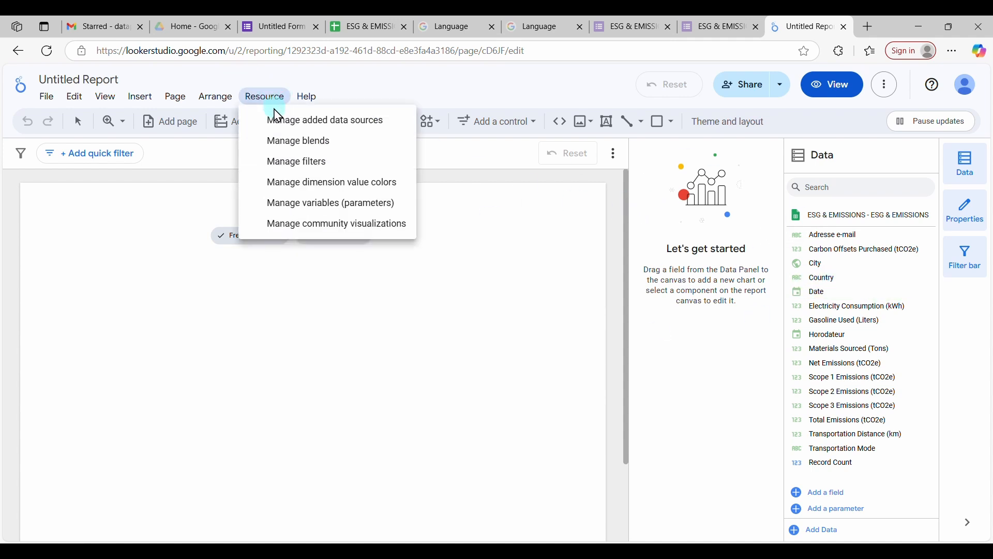
pyautogui.click(343, 125)
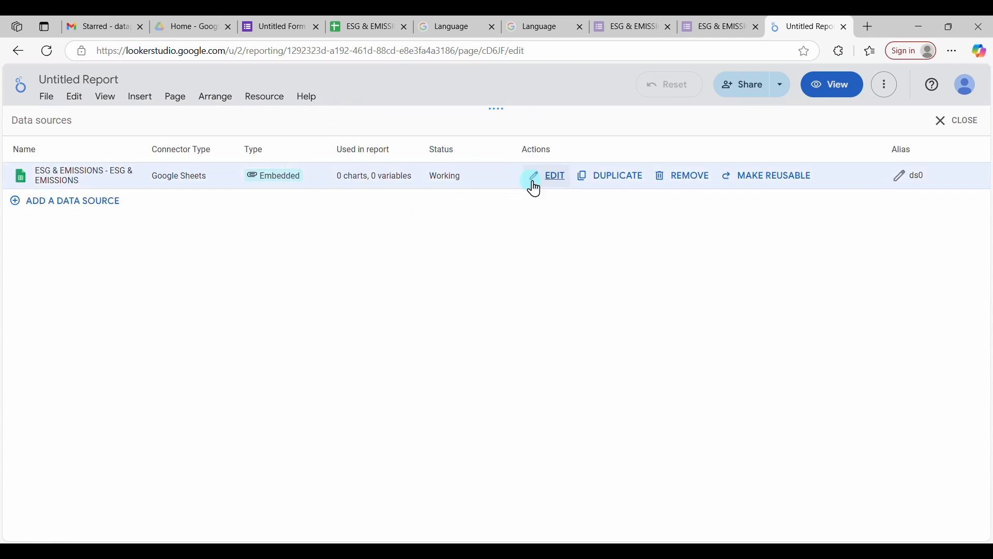
pyautogui.click(559, 177)
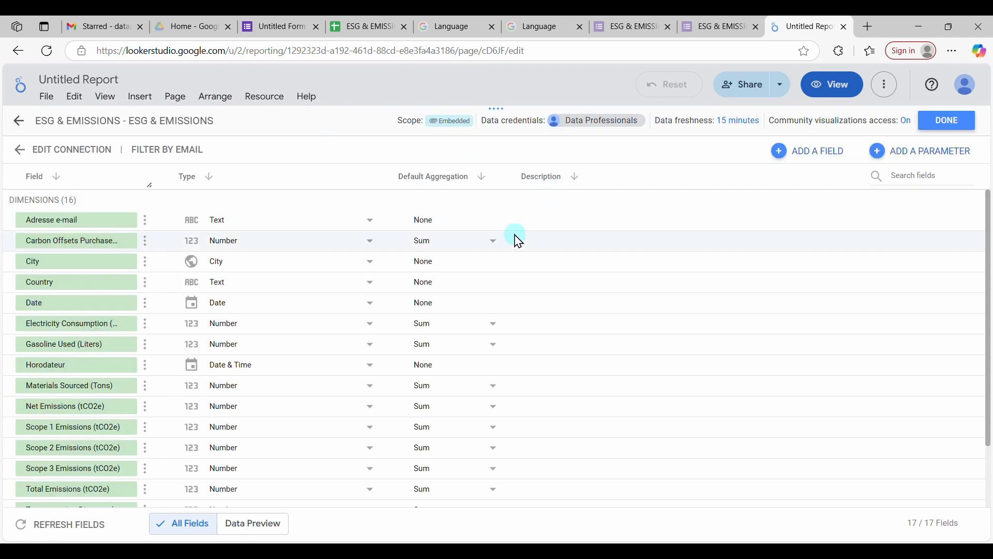
pyautogui.click(256, 271)
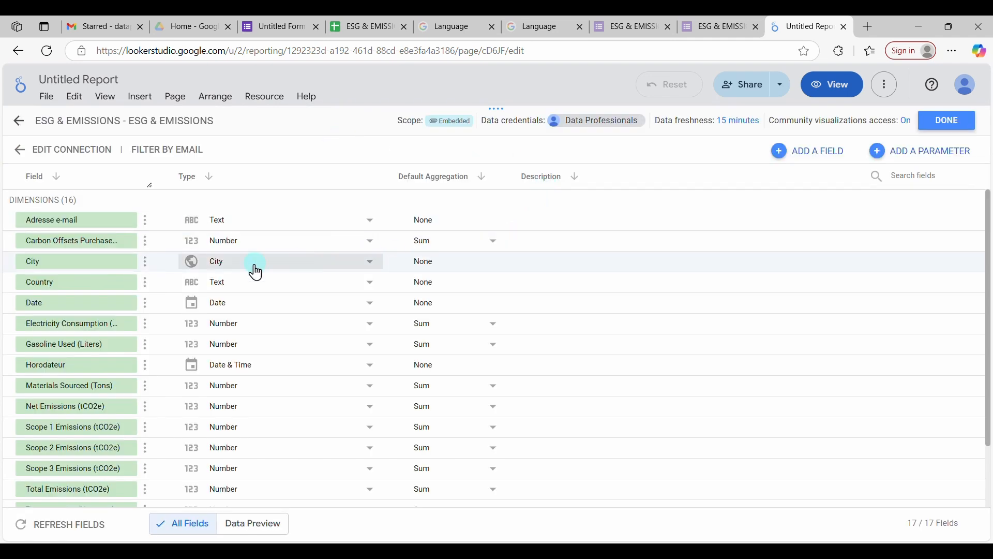
pyautogui.click(195, 290)
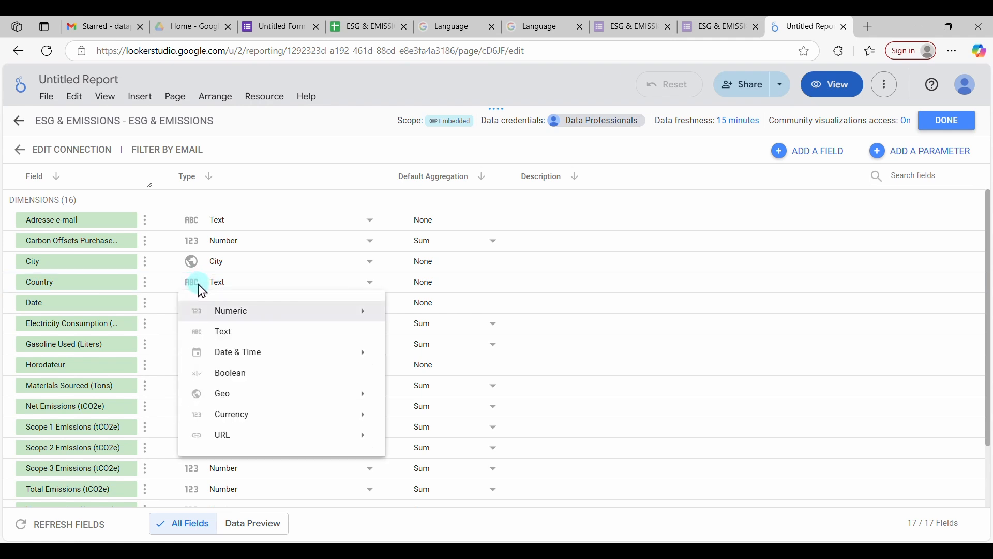
pyautogui.moveTo(227, 402)
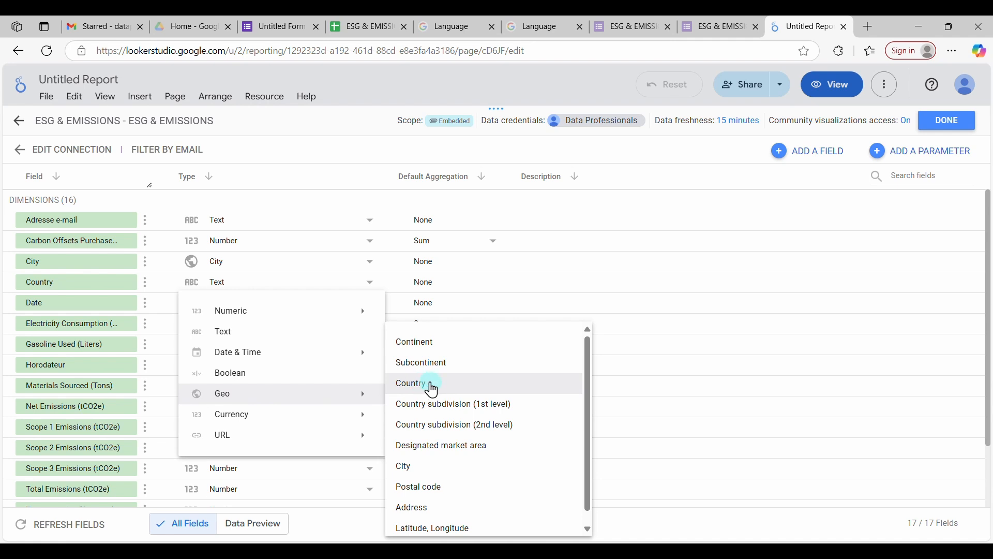
pyautogui.click(425, 389)
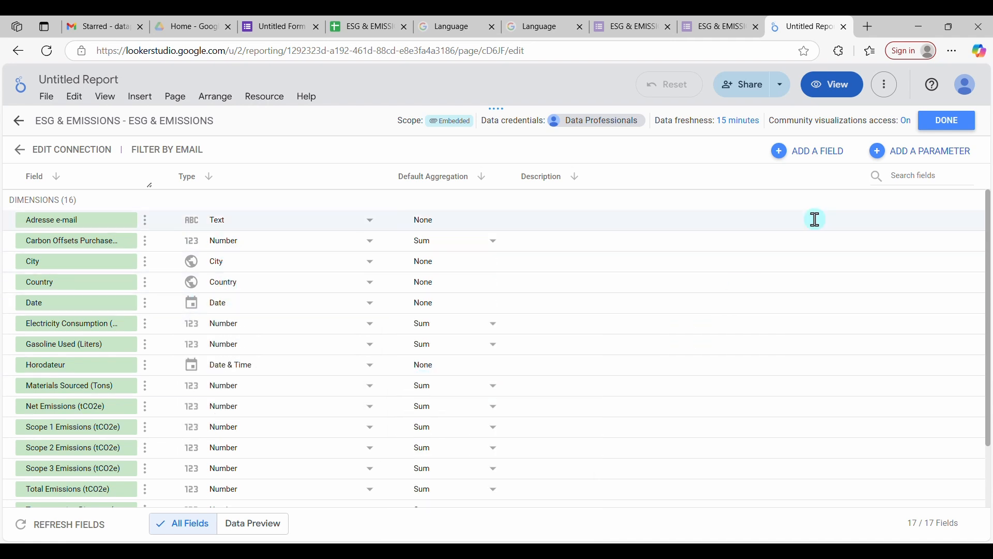
pyautogui.click(927, 127)
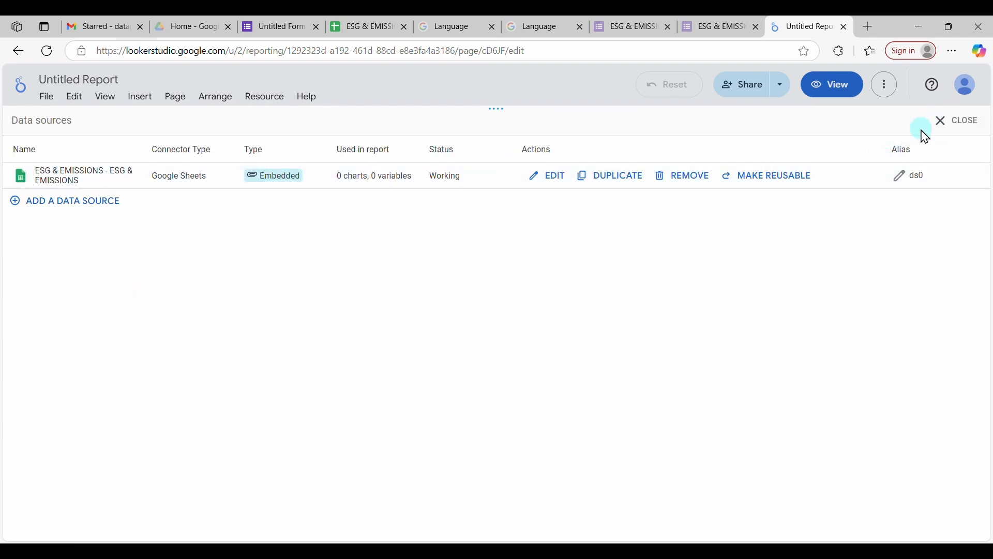
pyautogui.click(959, 124)
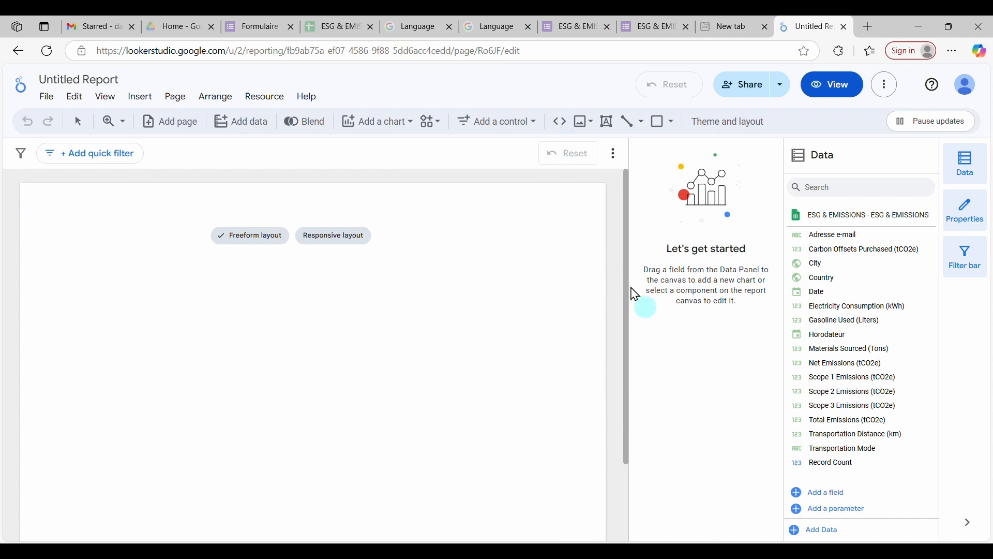
# Step: Browse the available report themes and customize the Default theme with a light grey primary background
pyautogui.click(721, 127)
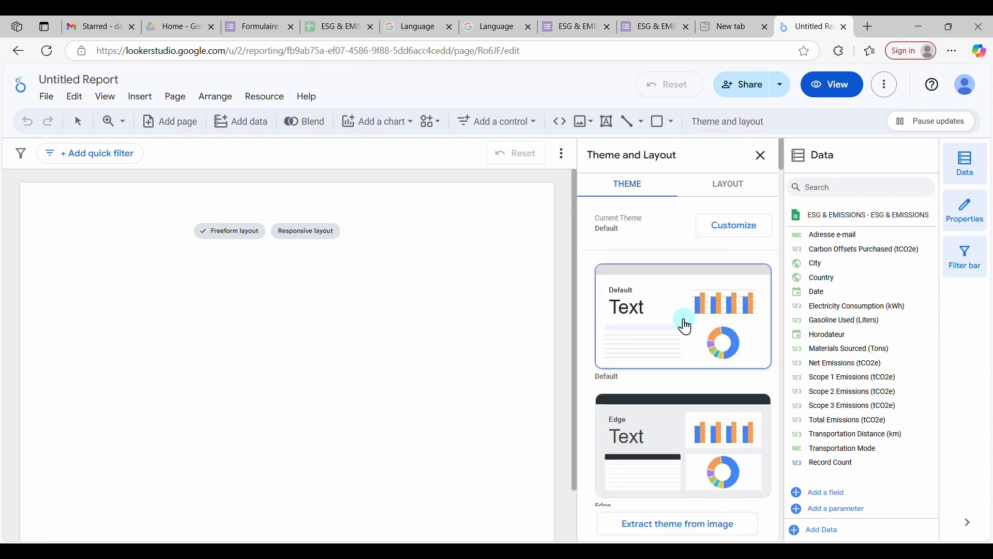
pyautogui.scroll(-3, 683, 324)
pyautogui.scroll(-3, 688, 329)
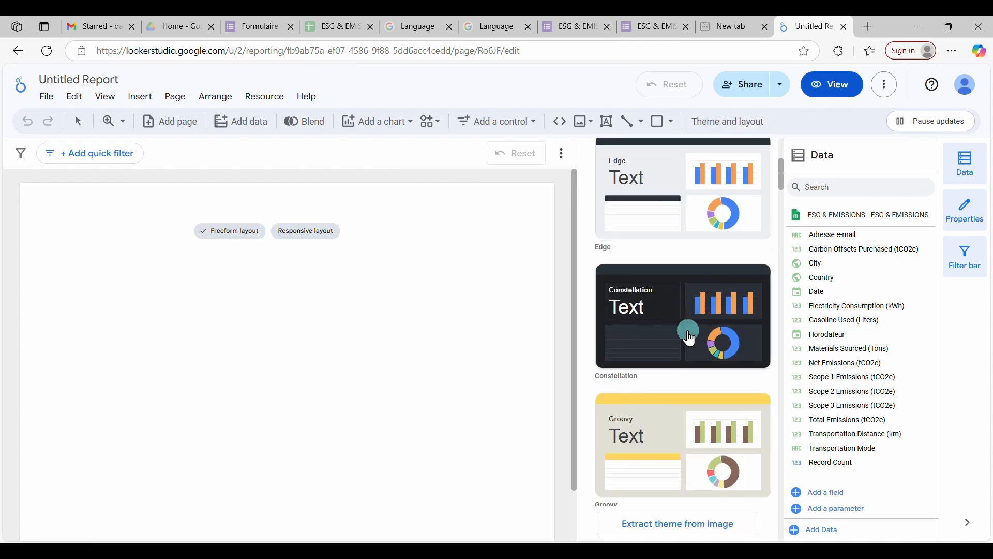
pyautogui.scroll(-1, 687, 441)
pyautogui.scroll(-10, 688, 440)
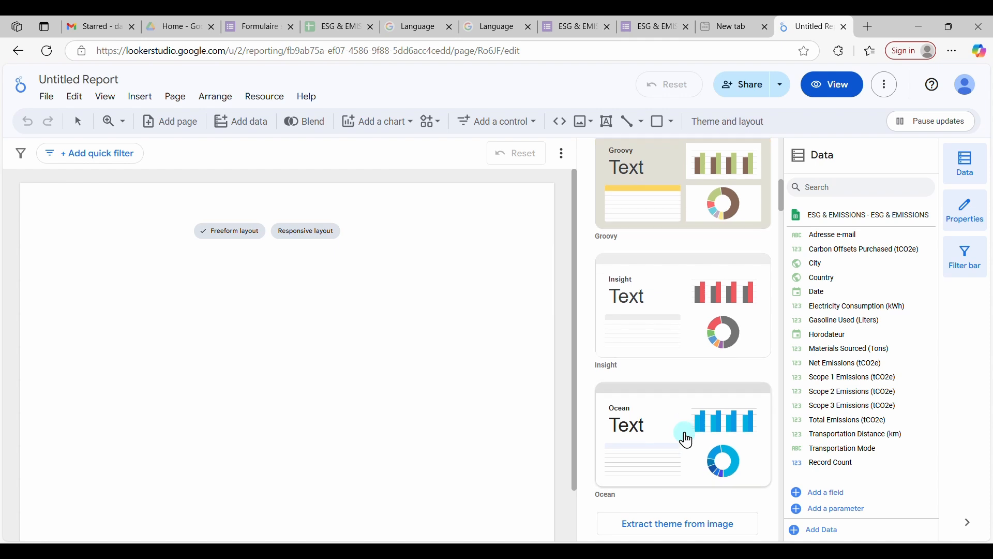
pyautogui.scroll(-1, 687, 437)
pyautogui.scroll(15, 685, 437)
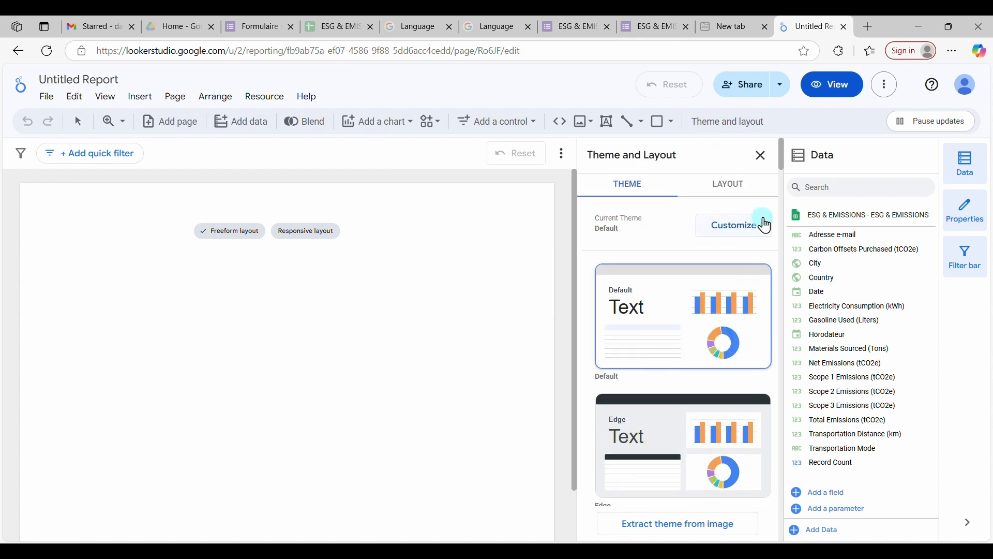
pyautogui.click(712, 228)
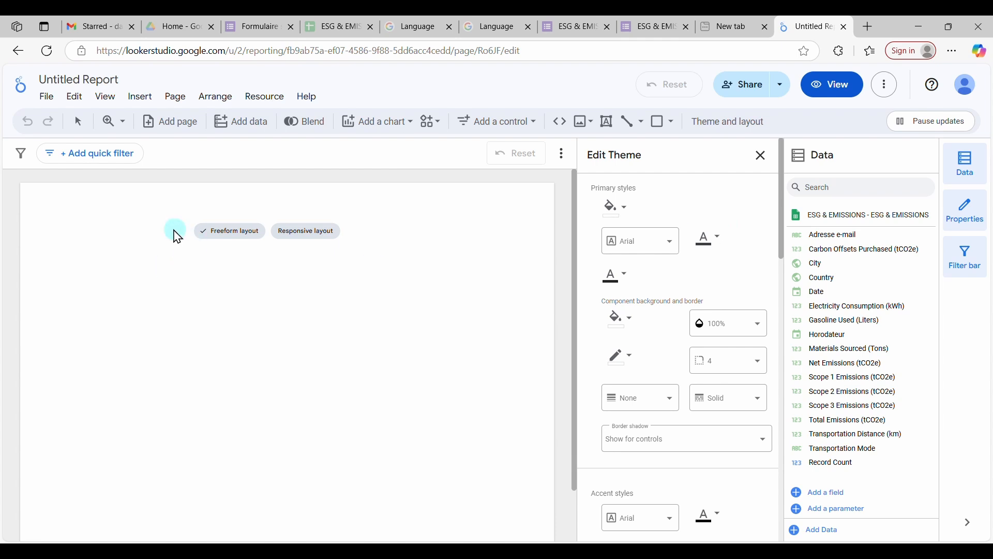
pyautogui.click(626, 210)
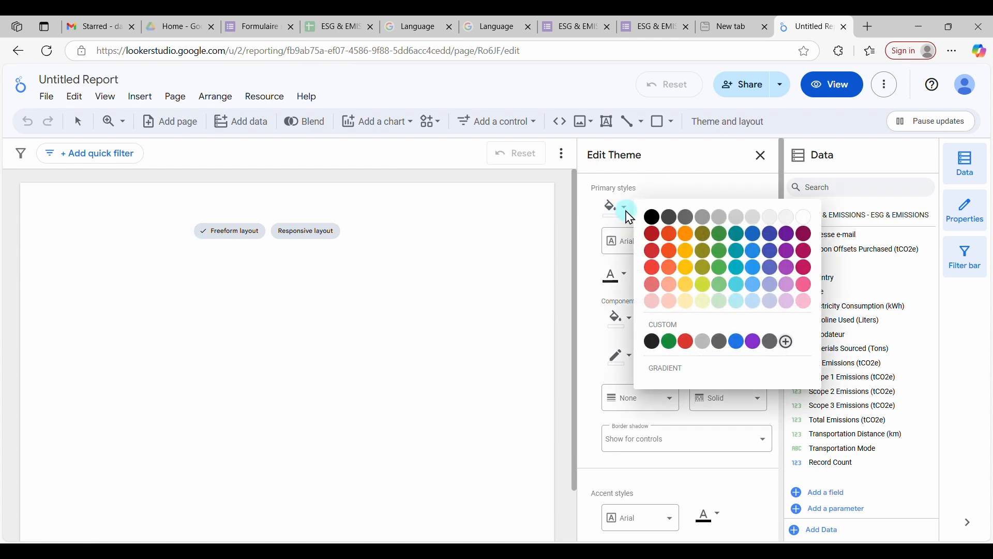
pyautogui.click(772, 218)
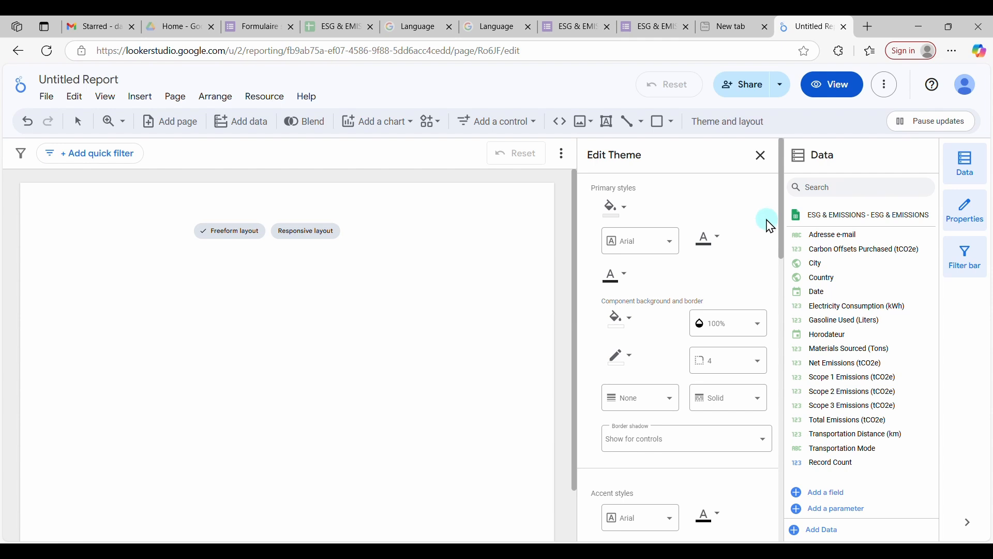
# Step: Set the theme's primary font to Boogaloo
pyautogui.click(603, 278)
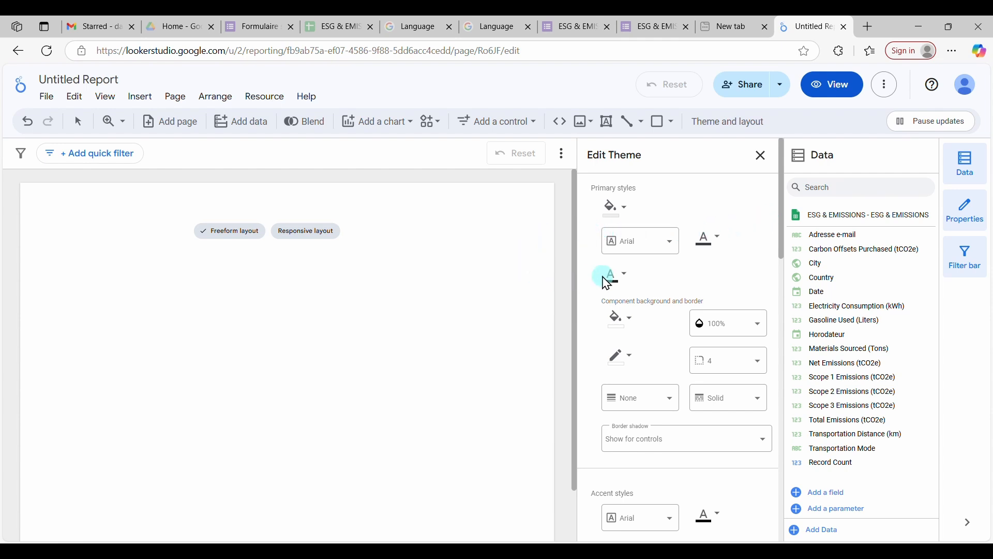
pyautogui.click(677, 252)
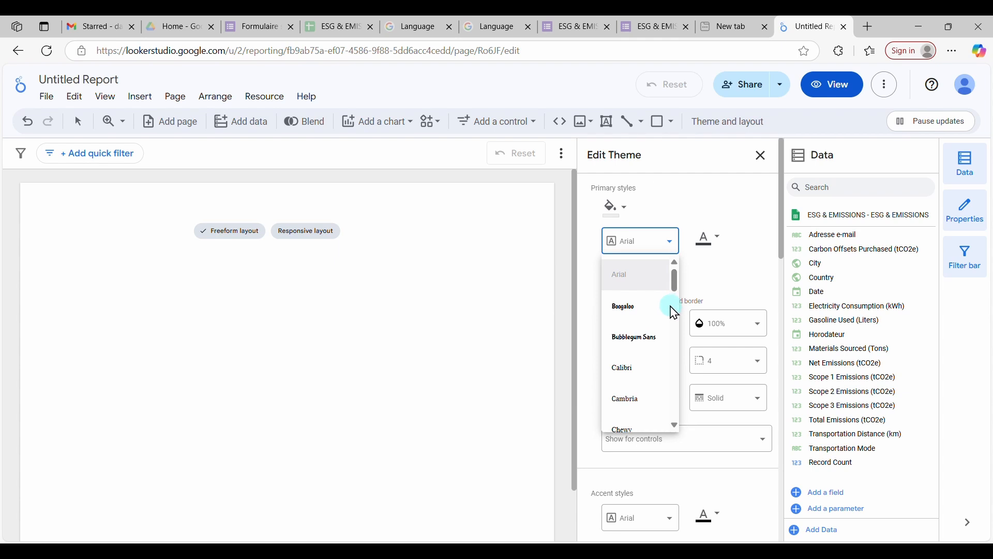
pyautogui.scroll(-5, 662, 372)
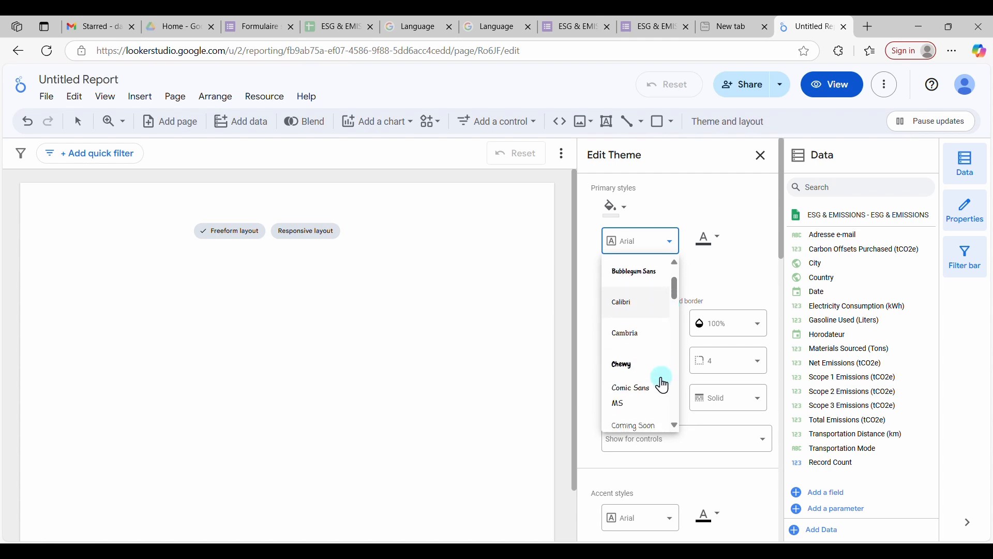
pyautogui.scroll(-6, 665, 373)
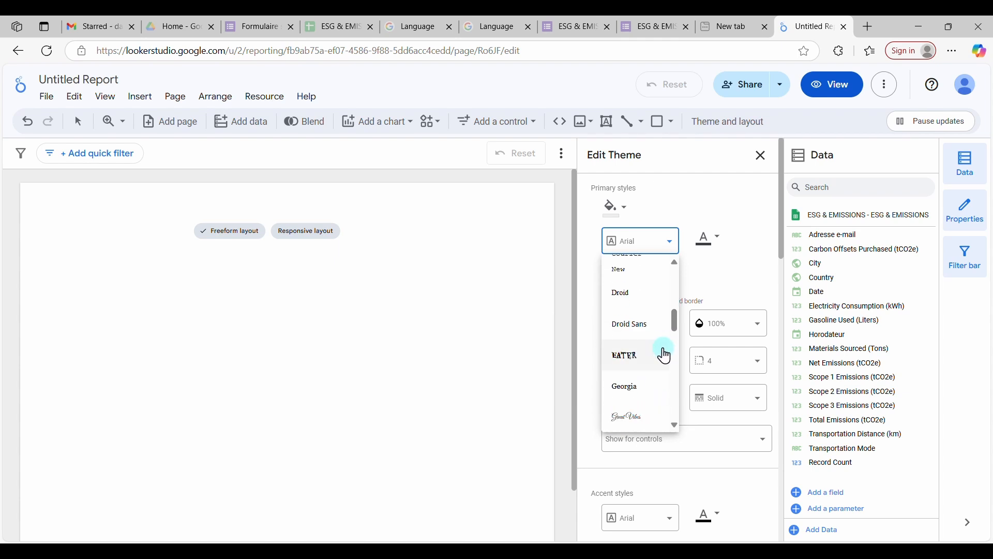
pyautogui.scroll(-5, 662, 384)
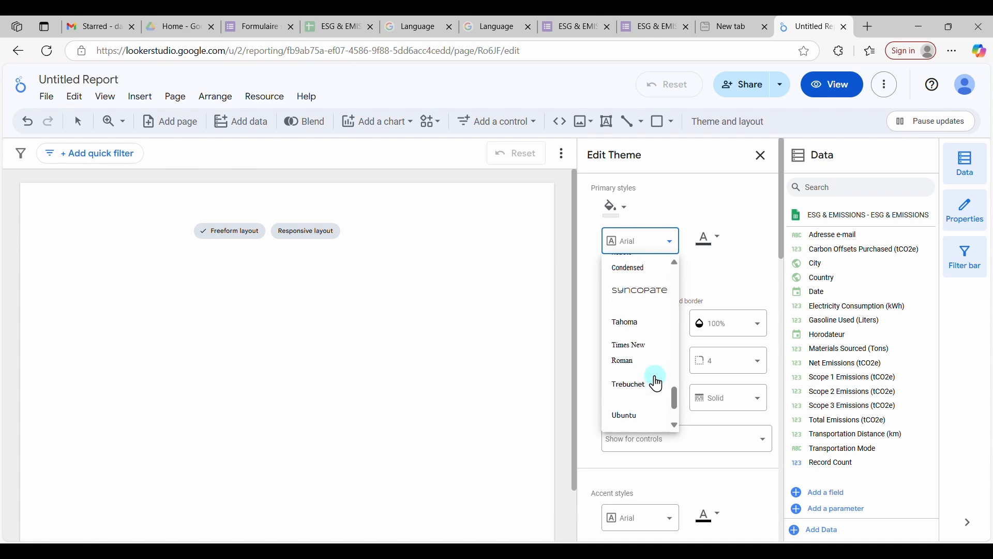
pyautogui.scroll(4, 658, 384)
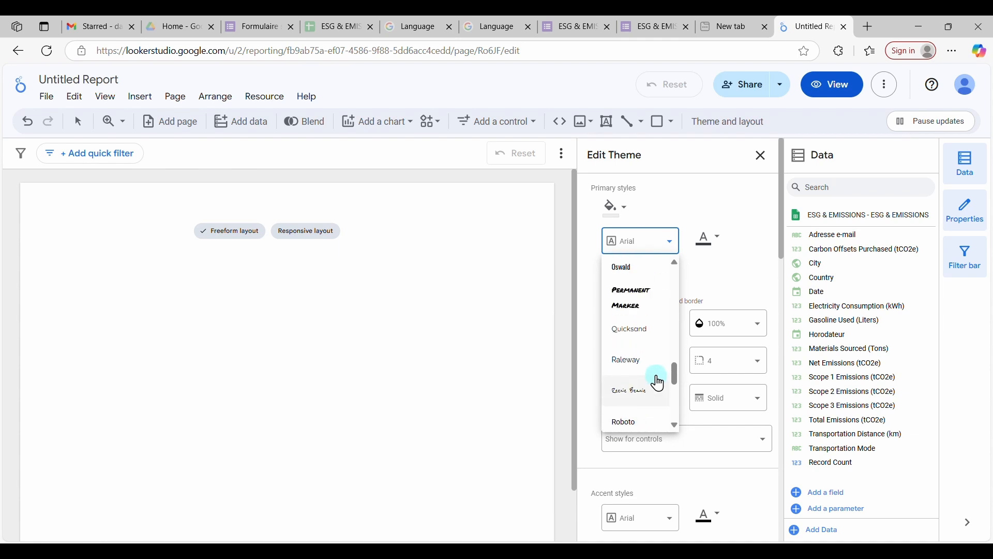
pyautogui.scroll(6, 659, 383)
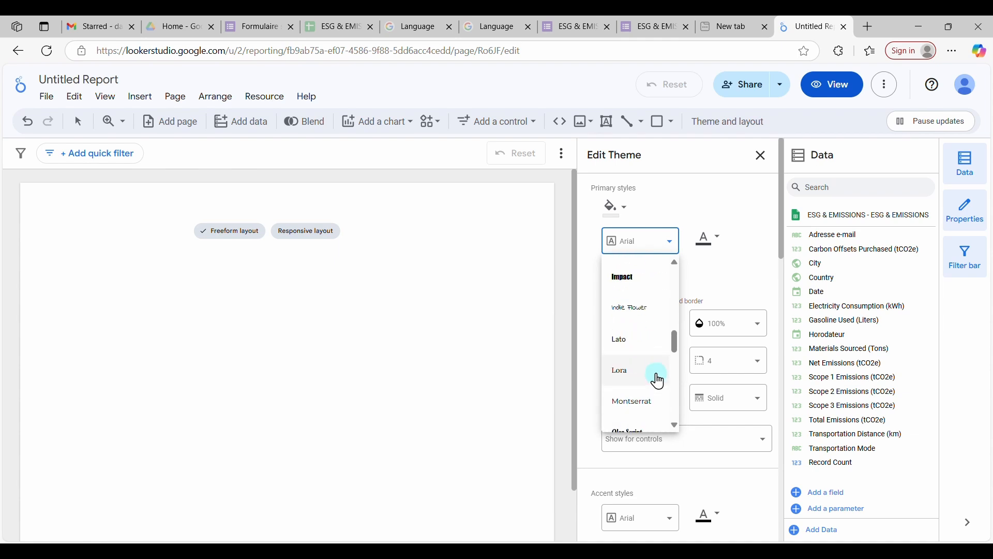
pyautogui.scroll(3, 660, 381)
pyautogui.scroll(6, 656, 378)
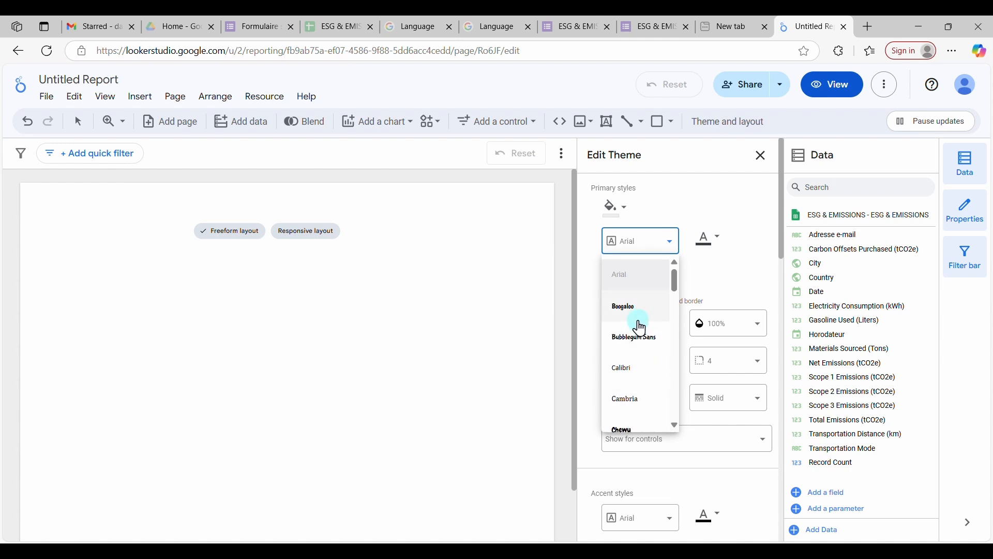
pyautogui.click(643, 322)
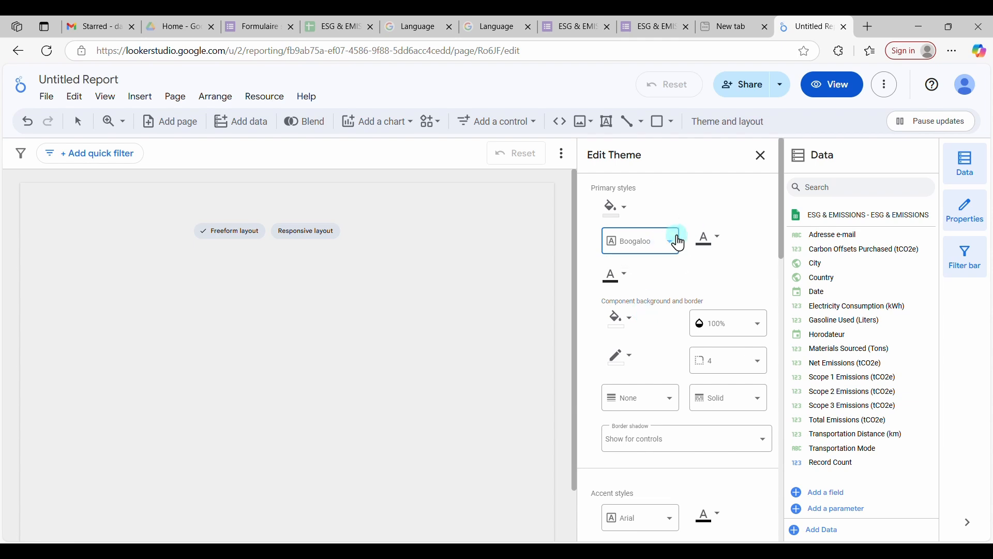
# Step: Set the font colour beside the theme's primary font to black
pyautogui.click(722, 248)
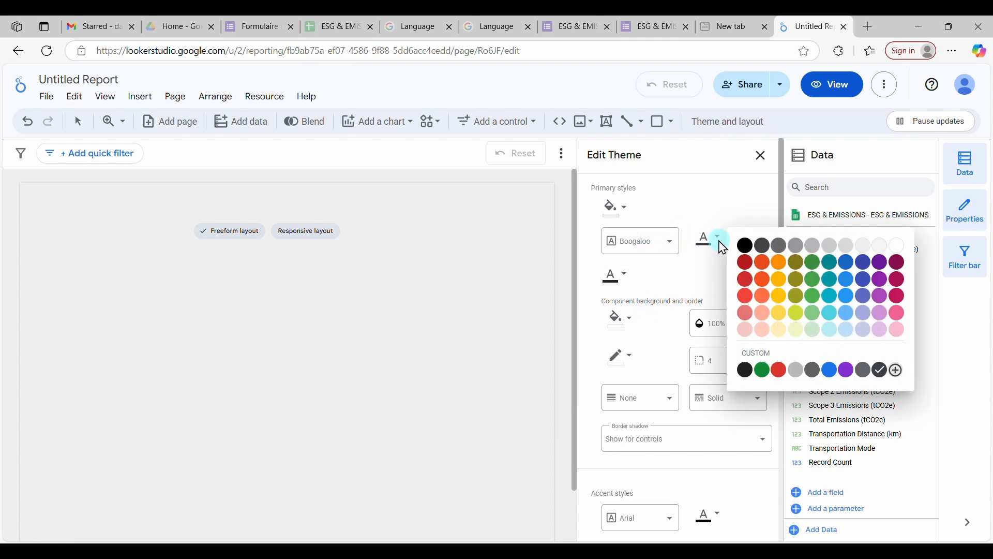
pyautogui.click(746, 247)
pyautogui.click(582, 350)
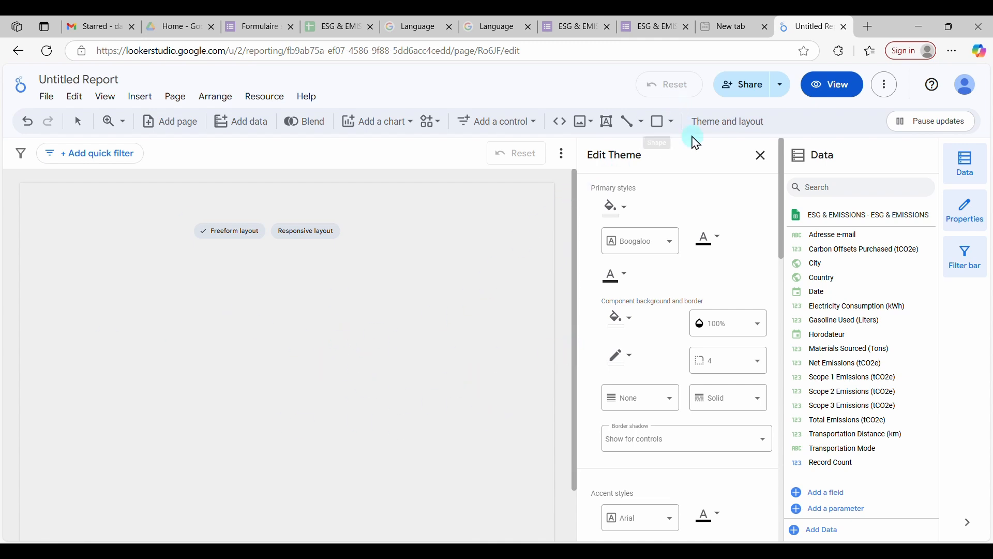
# Step: Draw a thin banner rectangle along the top edge of the report page, spanning its full width
pyautogui.click(671, 124)
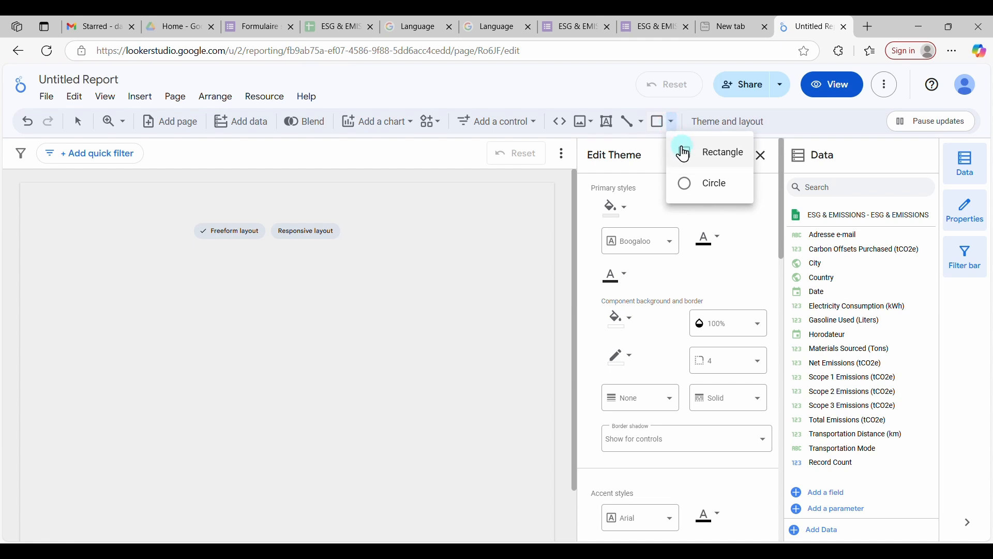
pyautogui.click(725, 162)
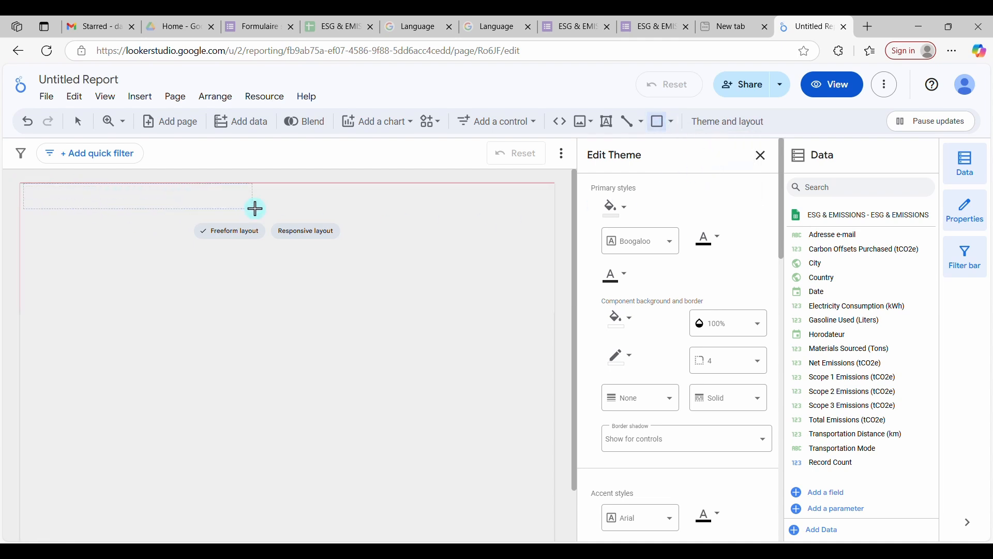
pyautogui.moveTo(372, 202); pyautogui.dragTo(477, 201)
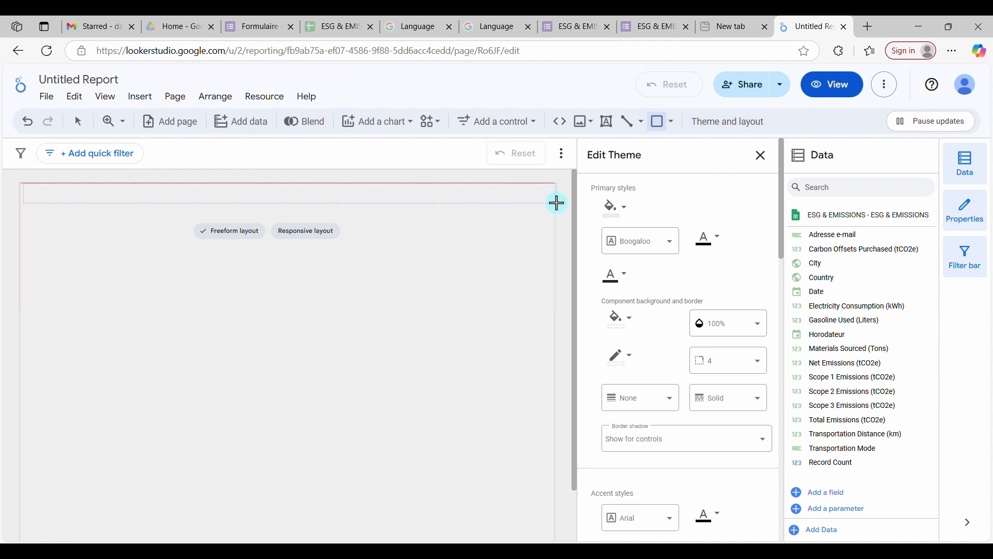
pyautogui.moveTo(557, 202); pyautogui.dragTo(557, 201)
pyautogui.moveTo(374, 205)
pyautogui.mouseDown()
pyautogui.moveTo(368, 215)
pyautogui.moveTo(374, 207)
pyautogui.mouseUp()
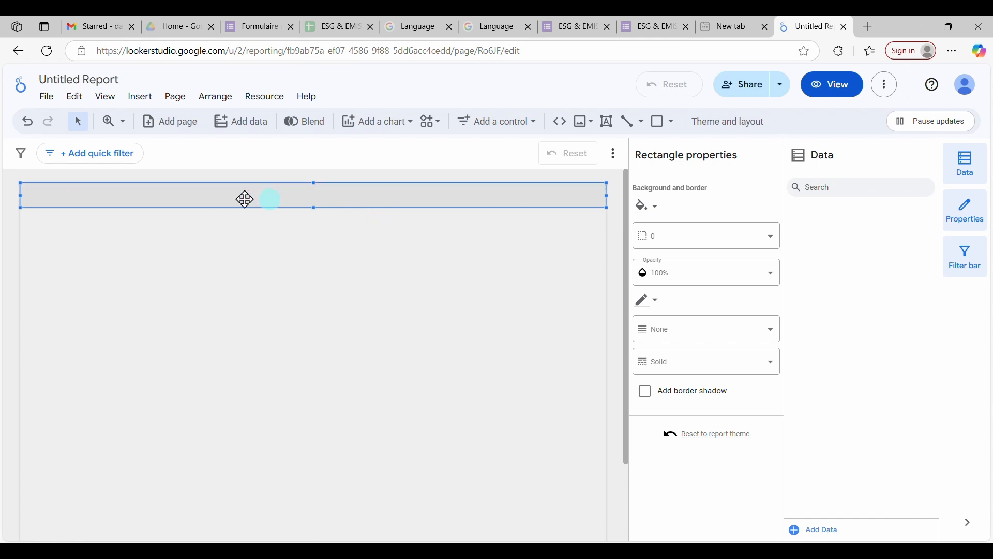
# Step: Fill the banner rectangle with the palest yellow from the colour palette
pyautogui.click(657, 210)
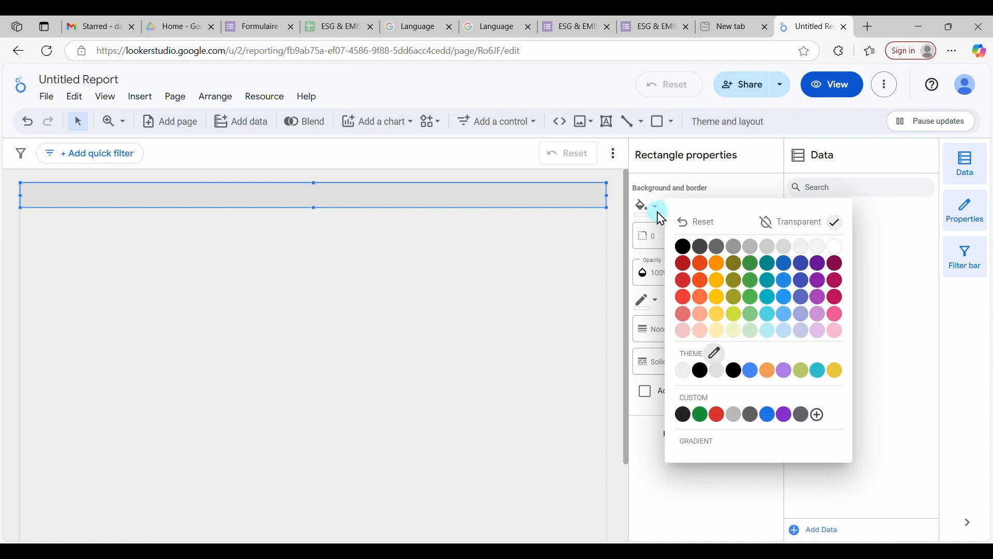
pyautogui.click(718, 316)
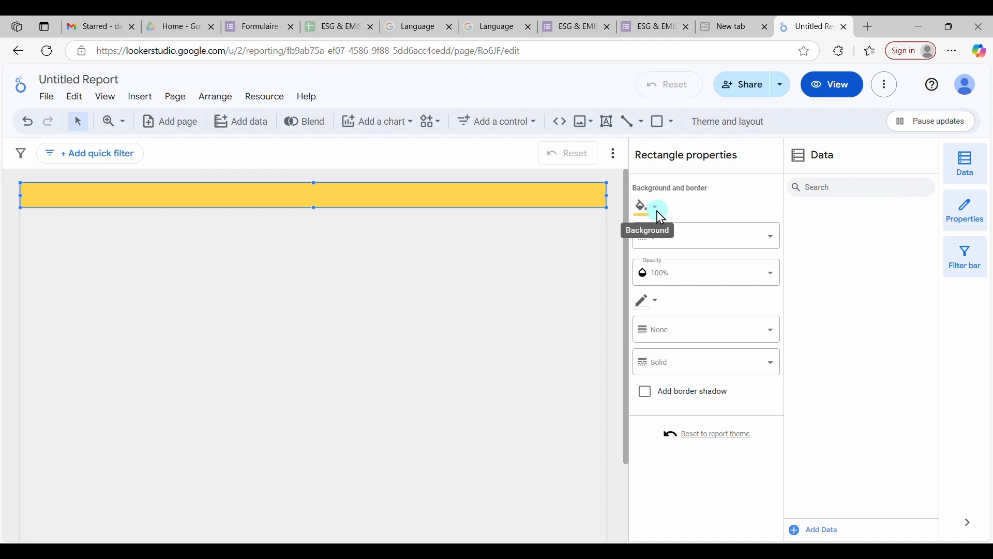
pyautogui.click(657, 209)
pyautogui.click(715, 343)
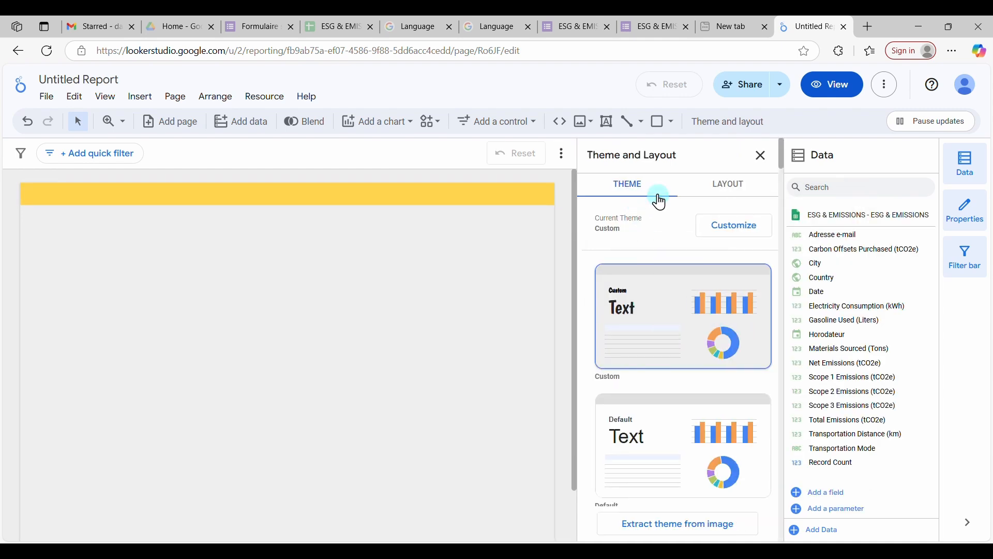
pyautogui.click(373, 189)
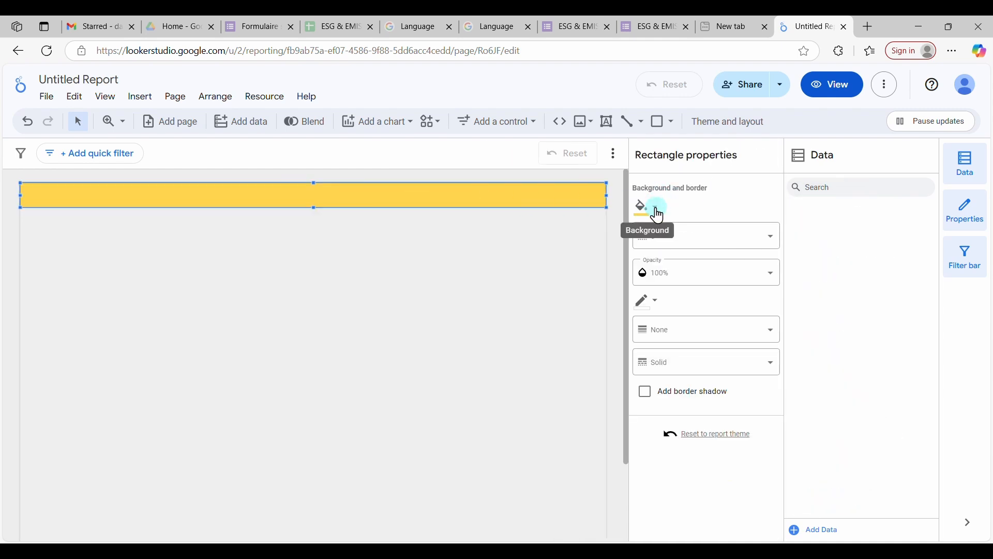
pyautogui.click(659, 213)
pyautogui.click(717, 331)
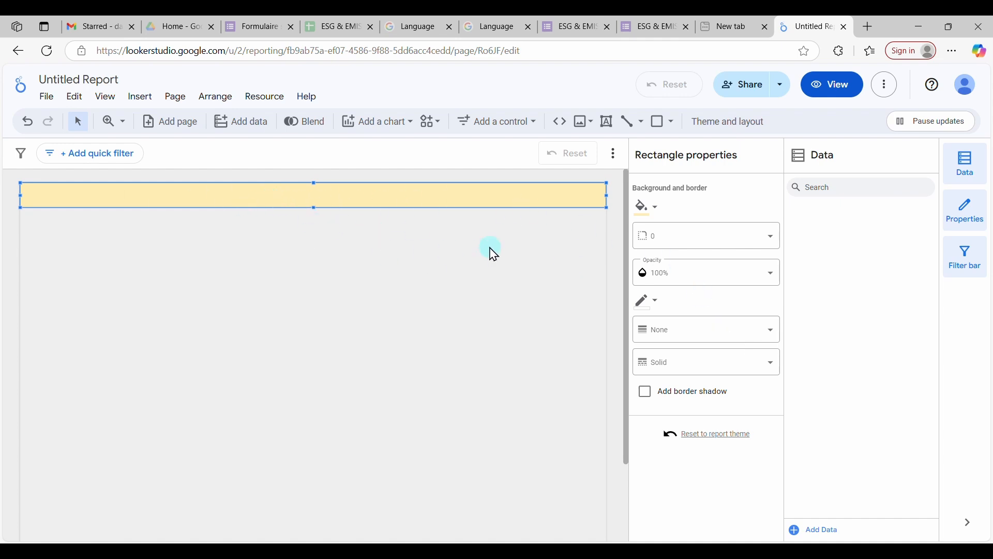
# Step: Insert the image OIP (15) from the Downloads folder and shrink it to fit the left end of the banner
pyautogui.click(589, 133)
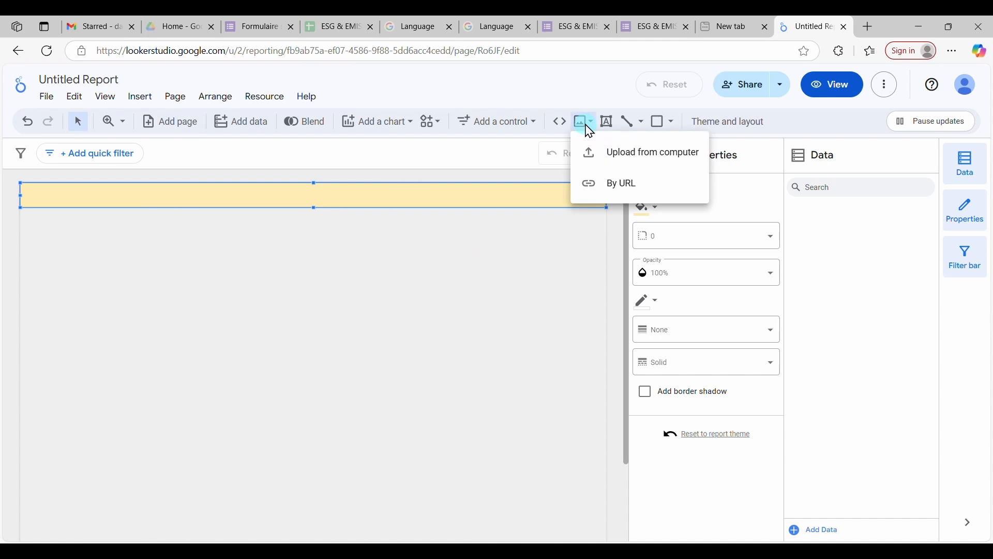
pyautogui.click(640, 153)
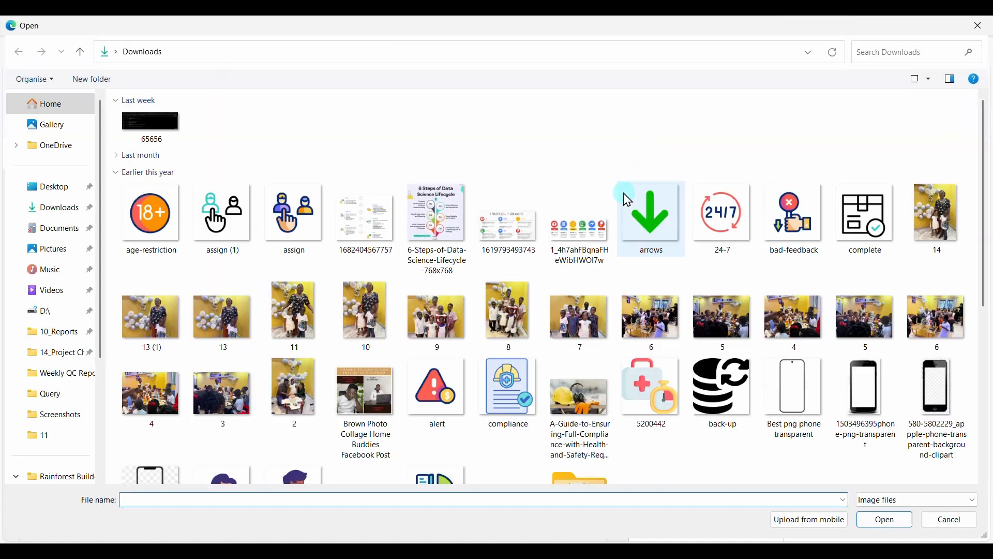
pyautogui.click(168, 180)
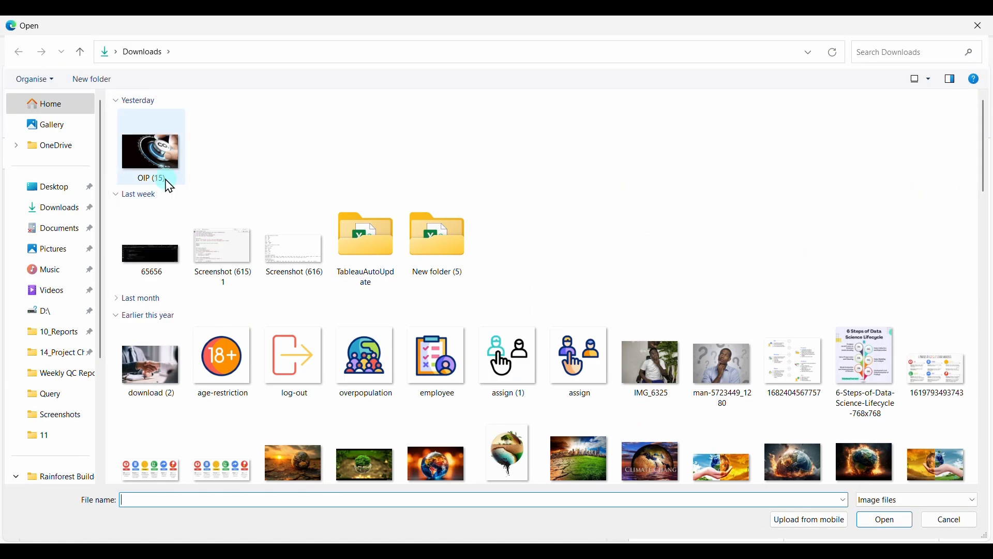
pyautogui.click(165, 160)
pyautogui.doubleClick(165, 159)
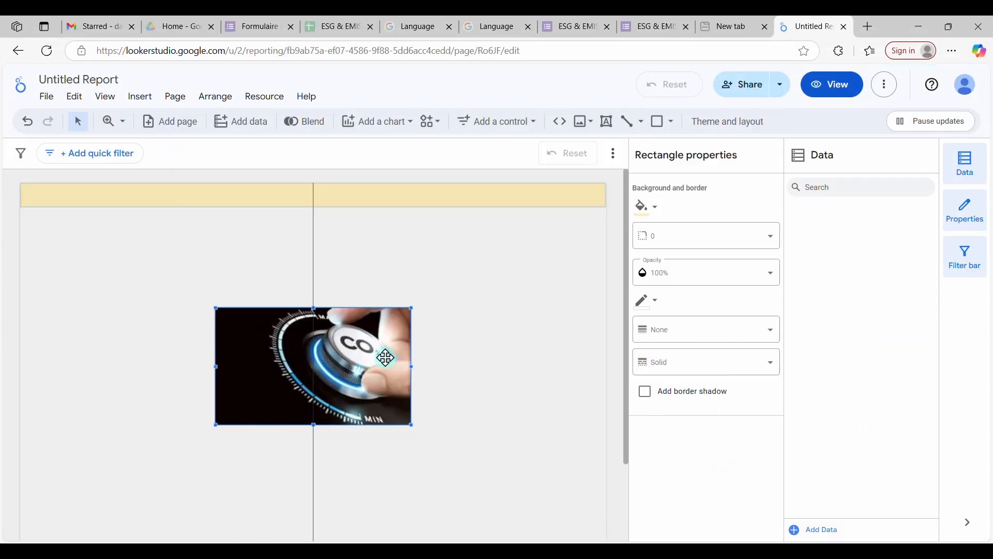
pyautogui.moveTo(412, 425); pyautogui.dragTo(38, 208)
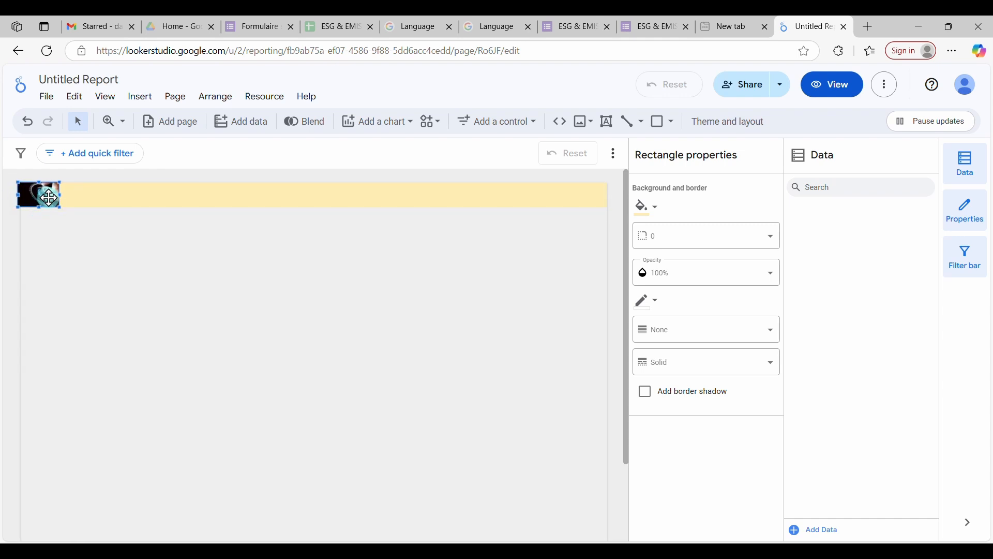
pyautogui.click(207, 294)
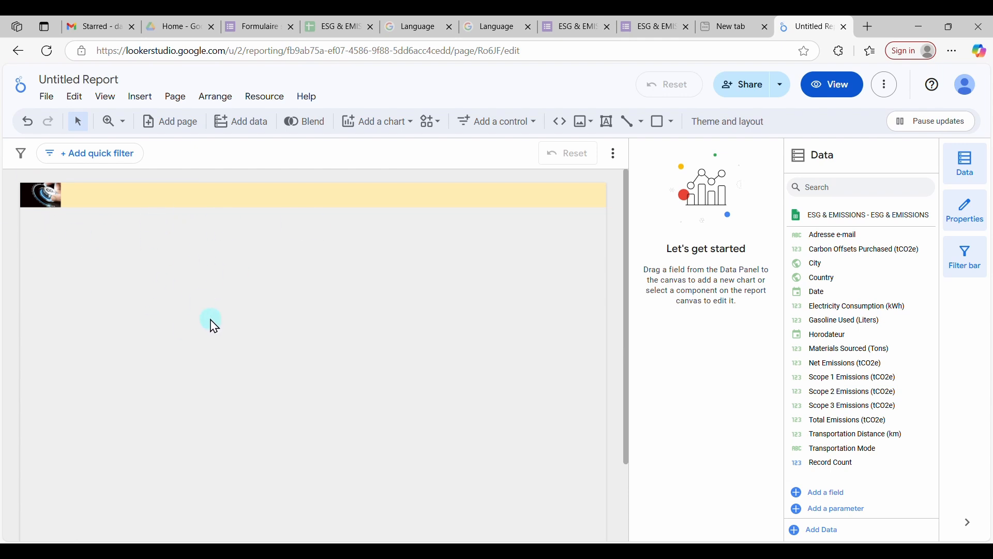
# Step: Add a text box reading "ESG & EMISSIONS ANALYTICS DASHBOARD" on the banner, directly beside the image
pyautogui.click(605, 127)
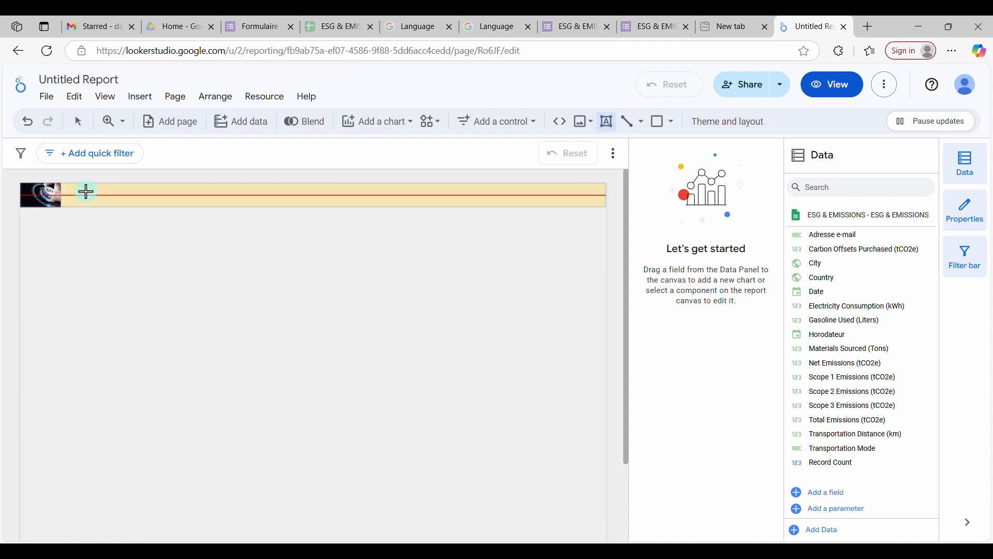
pyautogui.moveTo(153, 195); pyautogui.dragTo(396, 210)
pyautogui.click(149, 187)
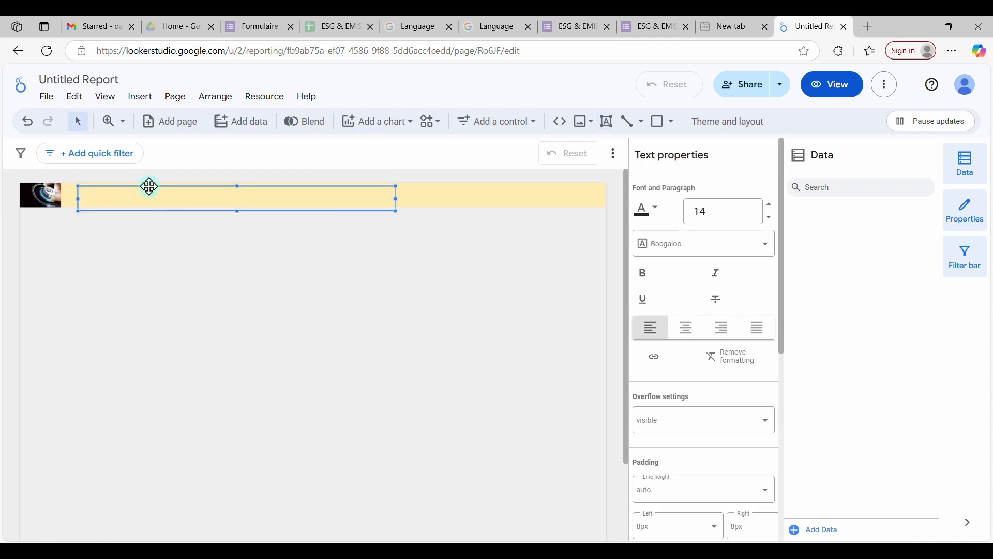
pyautogui.moveTo(149, 187); pyautogui.dragTo(135, 185)
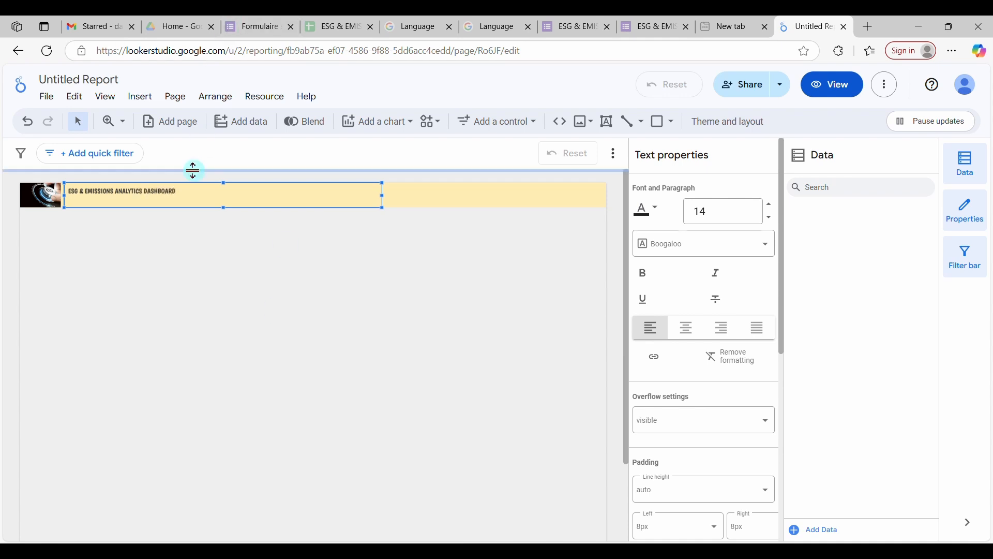
# Step: Set the dashboard title's font size to 34, try centring it, and align it left
pyautogui.moveTo(181, 192); pyautogui.dragTo(59, 200)
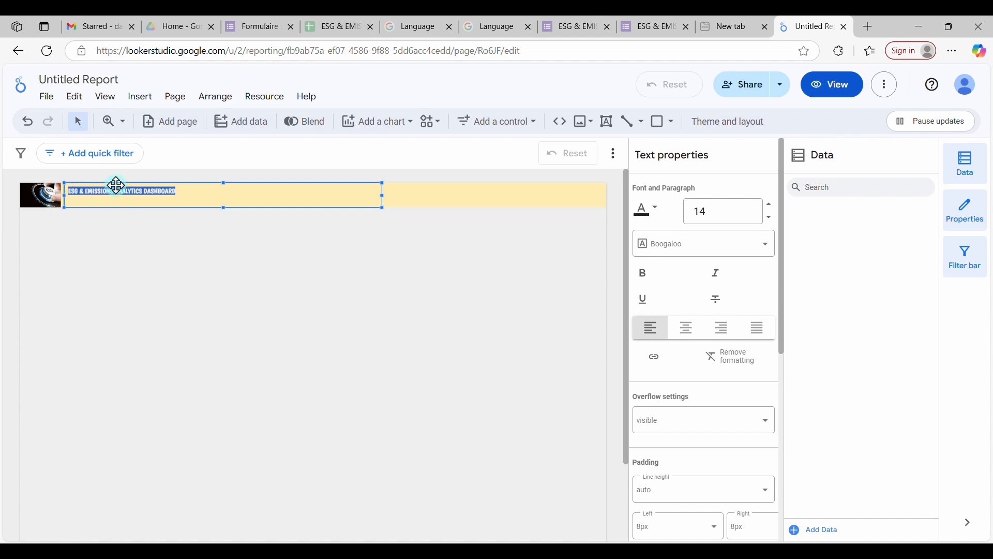
pyautogui.click(771, 204)
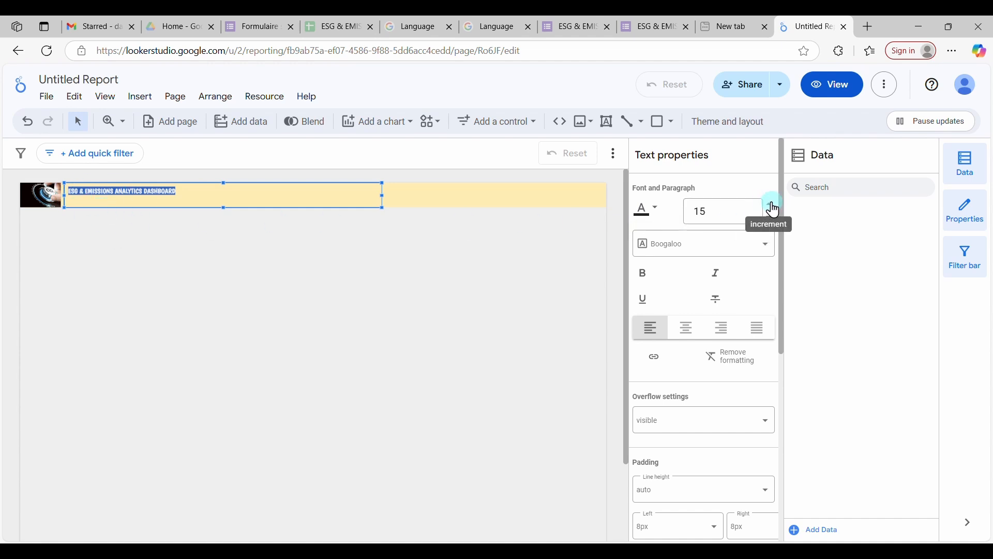
pyautogui.click(771, 204)
pyautogui.click(772, 208)
pyautogui.click(772, 208)
pyautogui.click(772, 208)
pyautogui.click(772, 208)
pyautogui.click(772, 208)
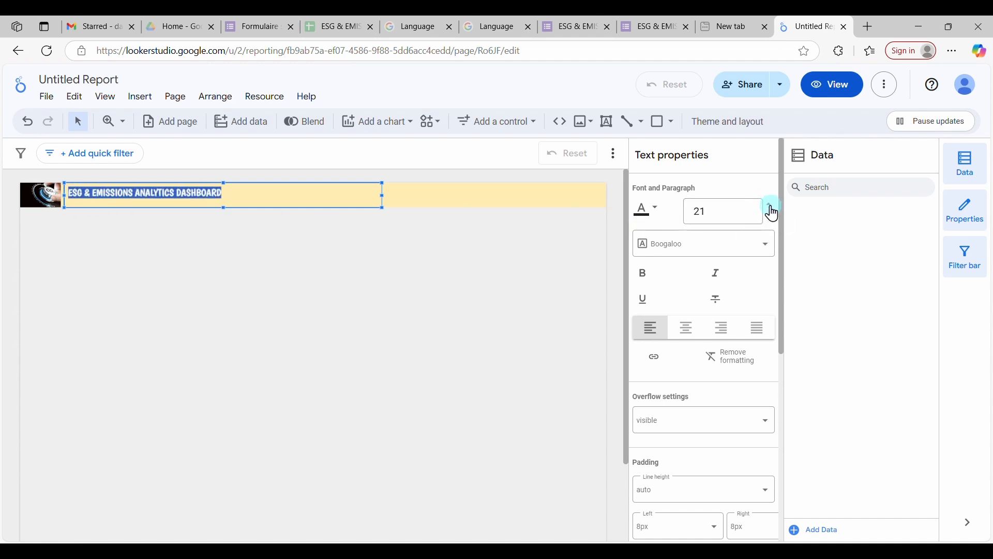
pyautogui.click(772, 207)
pyautogui.click(772, 208)
pyautogui.click(772, 208)
pyautogui.click(772, 208)
pyautogui.click(772, 208)
pyautogui.click(772, 208)
pyautogui.click(772, 208)
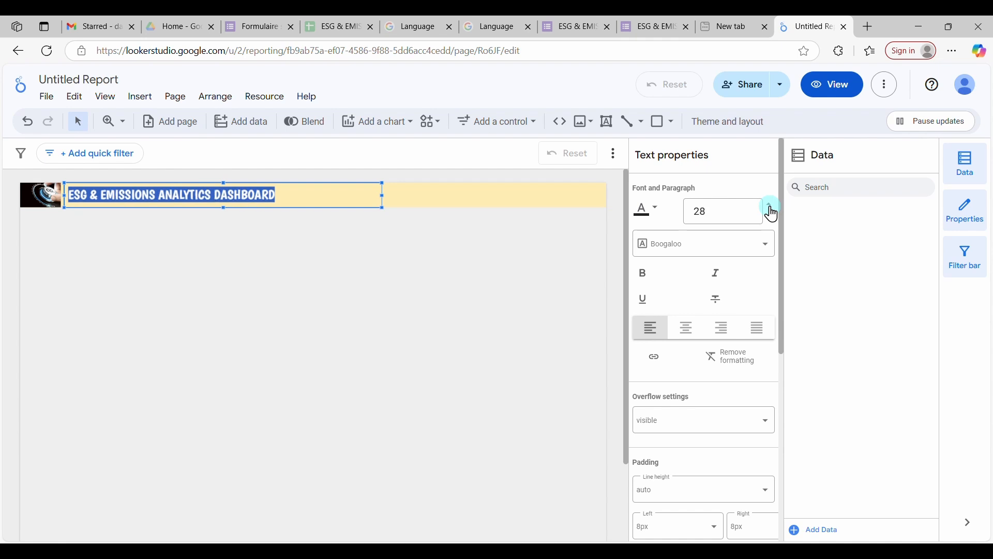
pyautogui.click(772, 208)
pyautogui.click(772, 208)
pyautogui.click(772, 208)
pyautogui.click(772, 208)
pyautogui.click(772, 208)
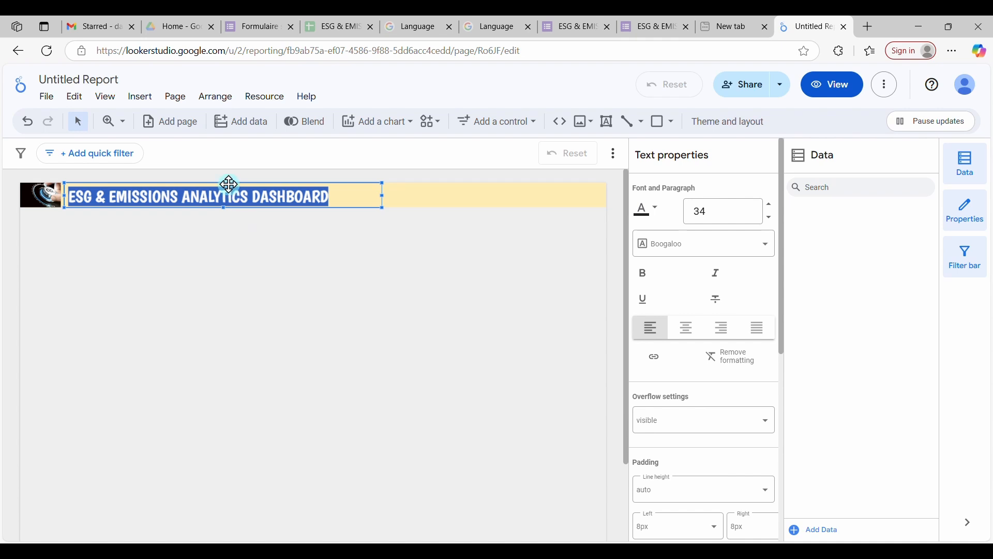
pyautogui.click(686, 327)
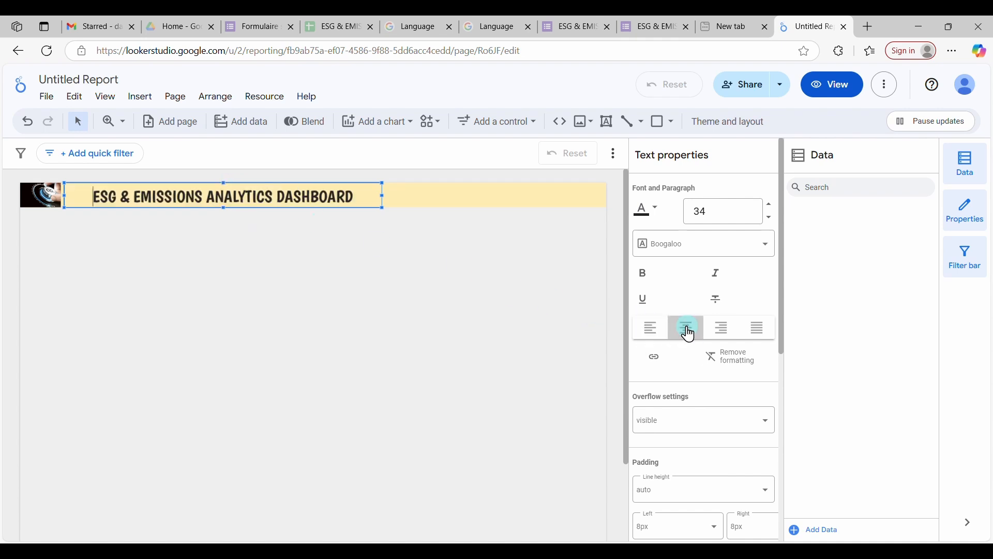
pyautogui.click(651, 337)
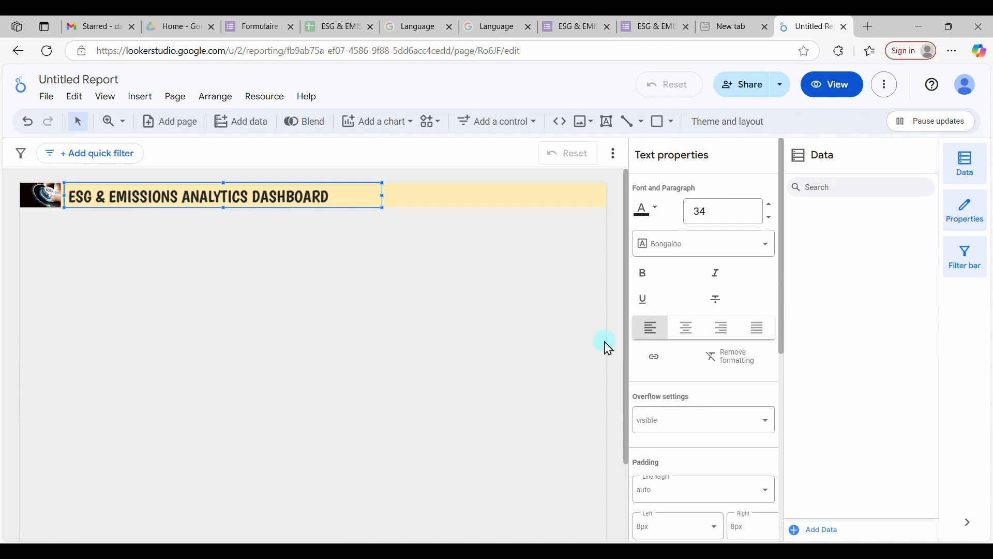
# Step: Make the dashboard title text "ESG & EMISSIONS ANALYTICS DASHBOARD" bold
pyautogui.moveTo(332, 196); pyautogui.dragTo(36, 202)
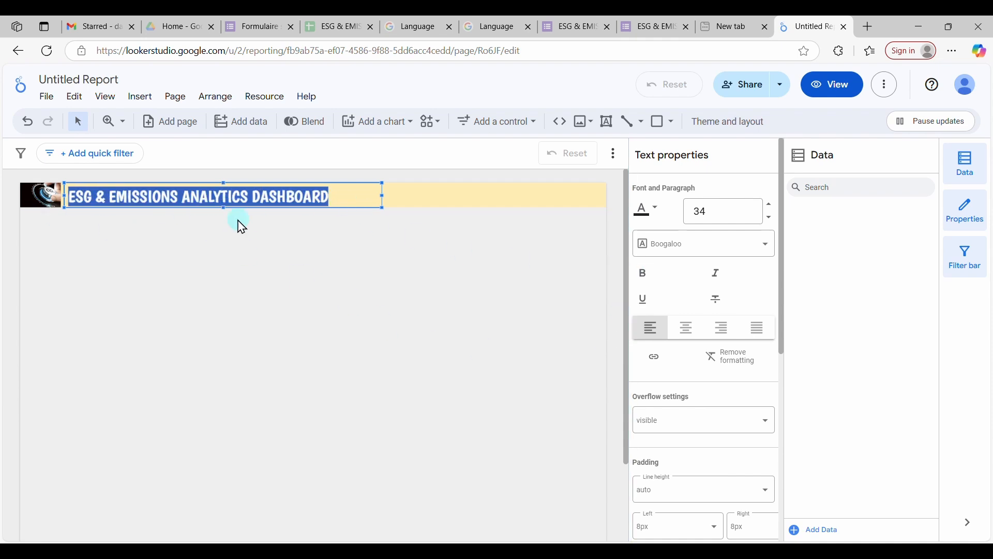
pyautogui.click(648, 279)
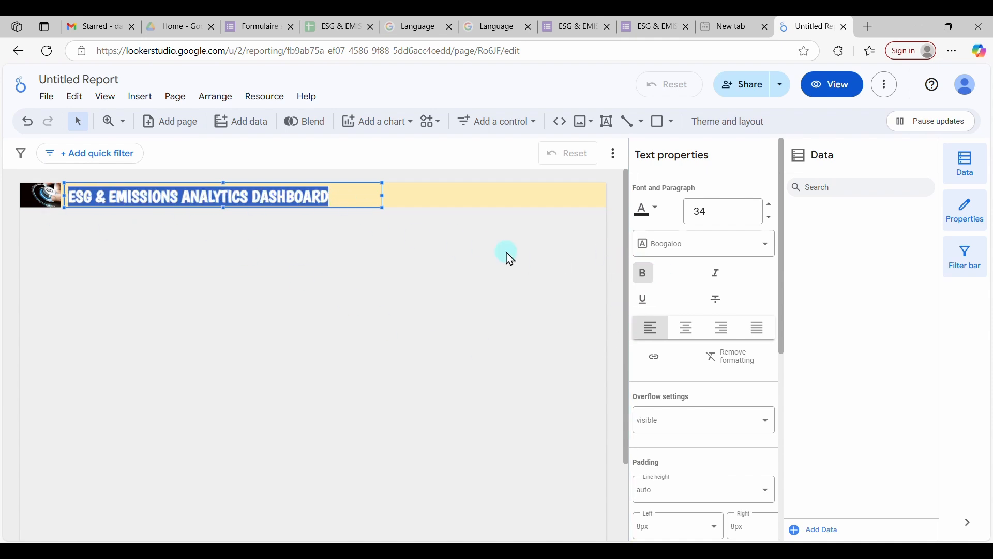
# Step: Examine the title text box's overflow, padding, line height, background and border settings
pyautogui.scroll(-2, 758, 367)
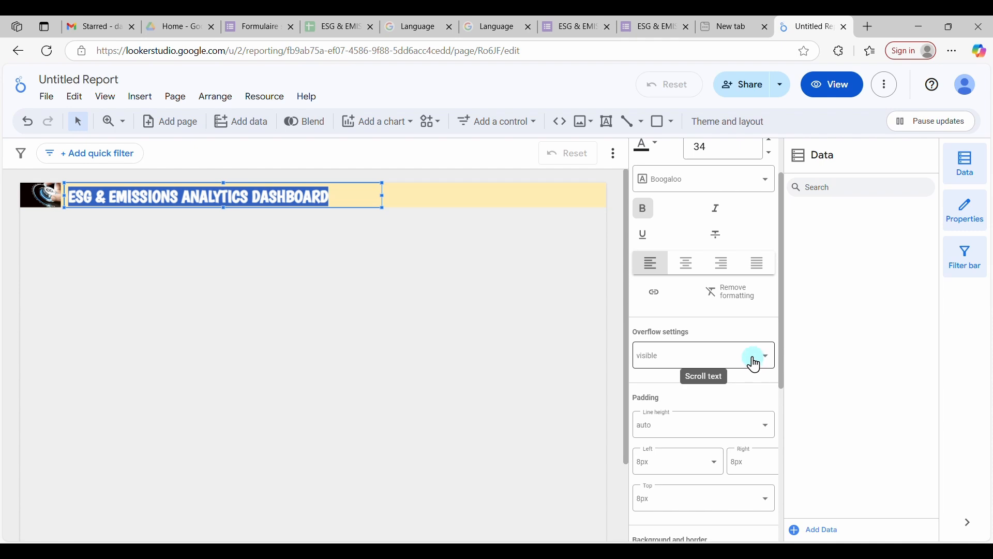
pyautogui.scroll(-2, 740, 352)
pyautogui.click(694, 299)
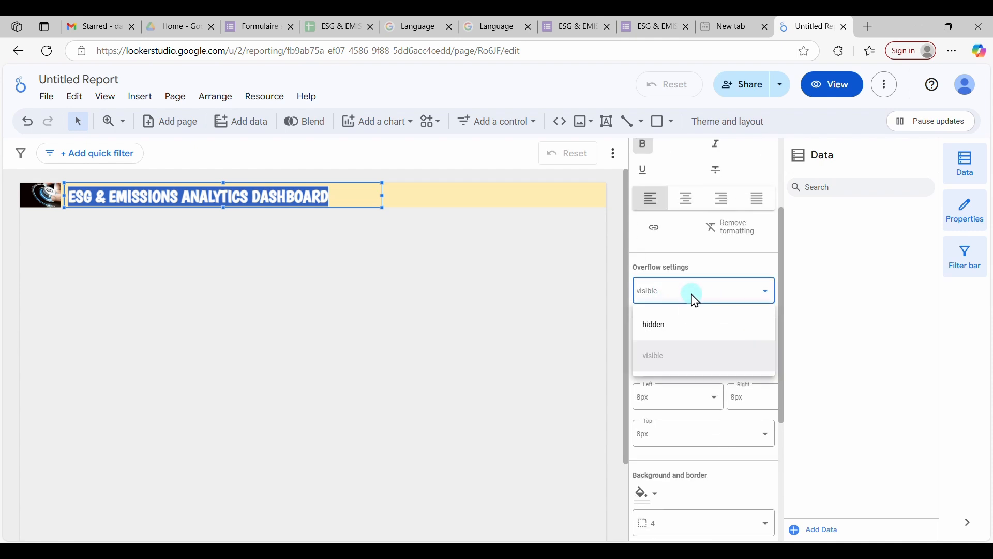
pyautogui.click(694, 298)
pyautogui.scroll(-3, 743, 348)
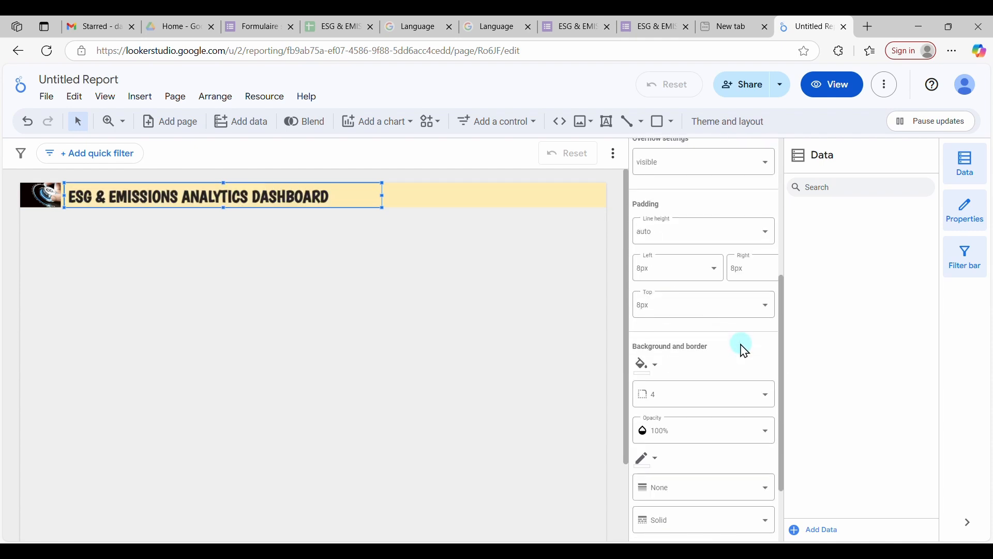
pyautogui.scroll(-2, 745, 353)
pyautogui.scroll(-1, 743, 352)
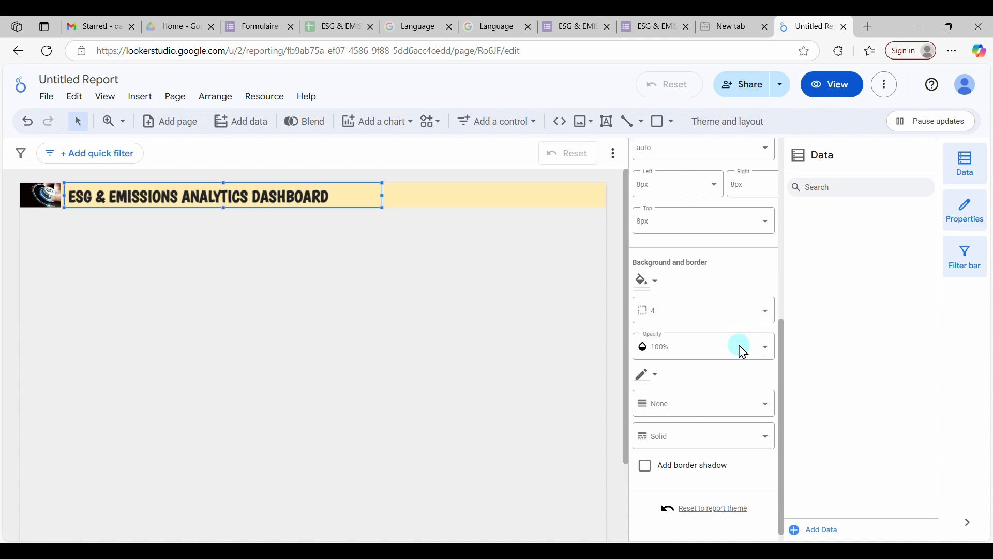
pyautogui.click(161, 306)
pyautogui.click(132, 198)
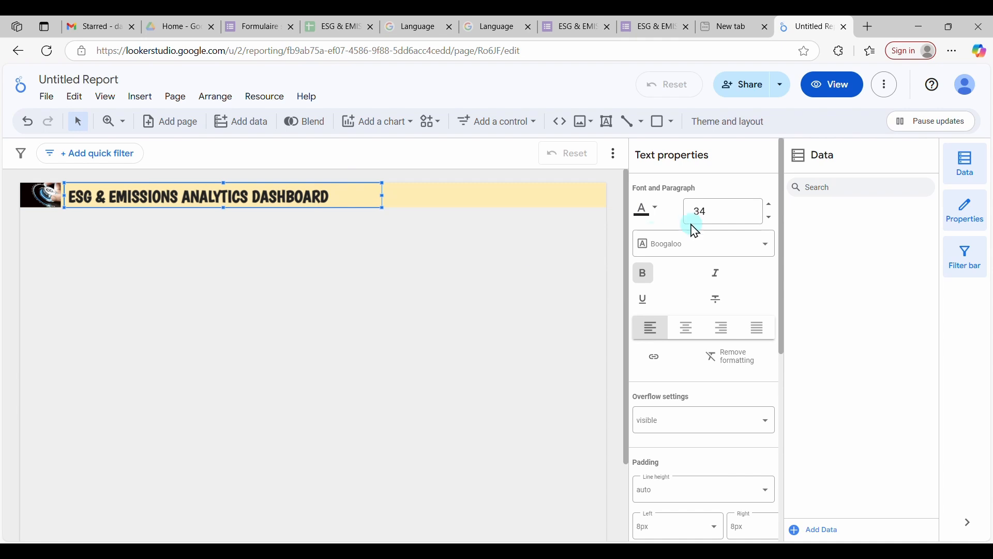
pyautogui.scroll(-3, 734, 352)
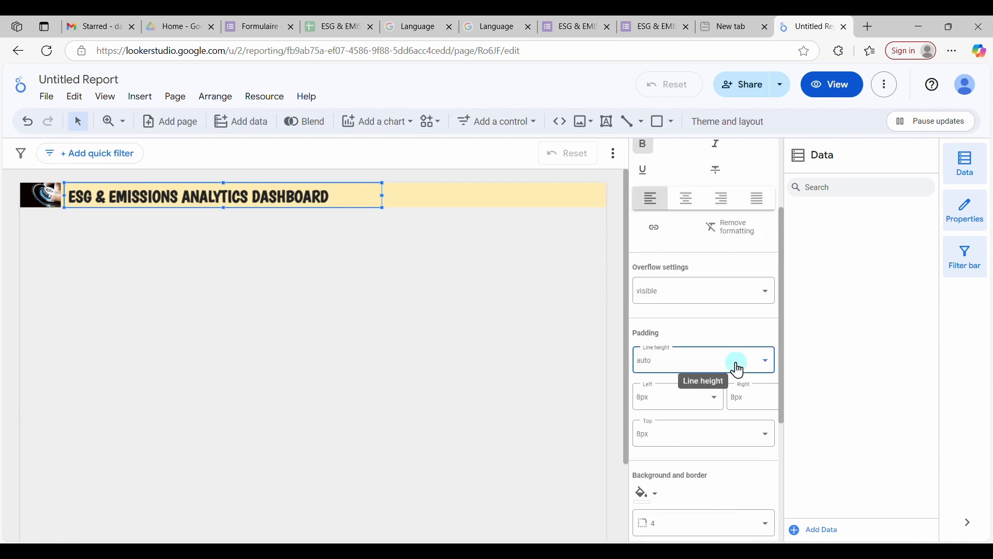
pyautogui.click(736, 366)
pyautogui.click(751, 362)
pyautogui.scroll(-1, 766, 378)
pyautogui.scroll(-5, 773, 392)
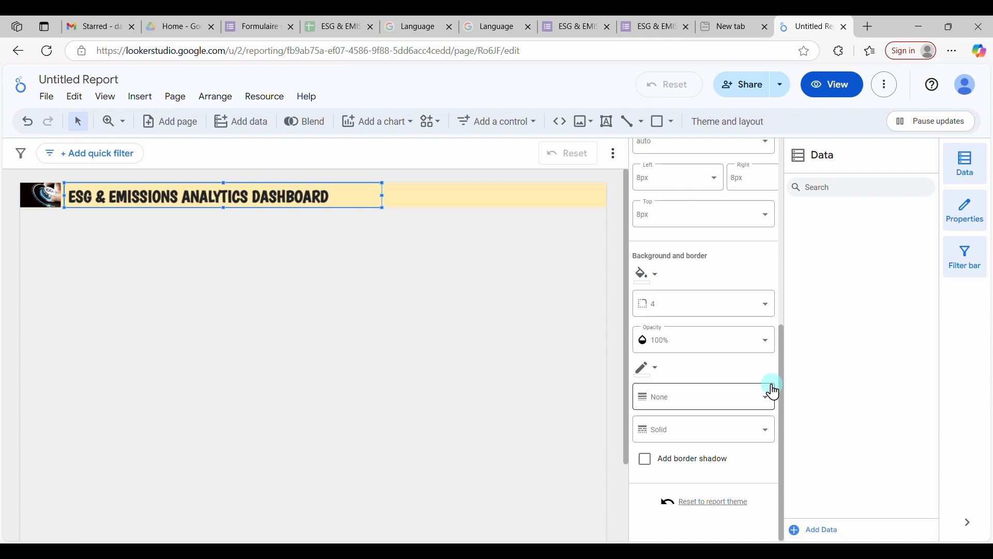
pyautogui.click(211, 287)
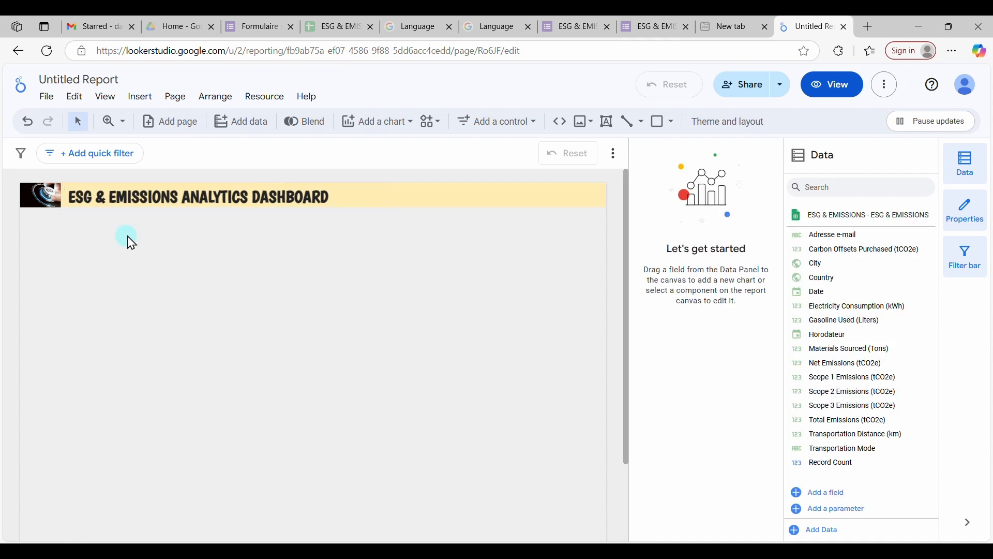
# Step: Add a border shadow to the yellow header rectangle behind the dashboard title
pyautogui.click(449, 195)
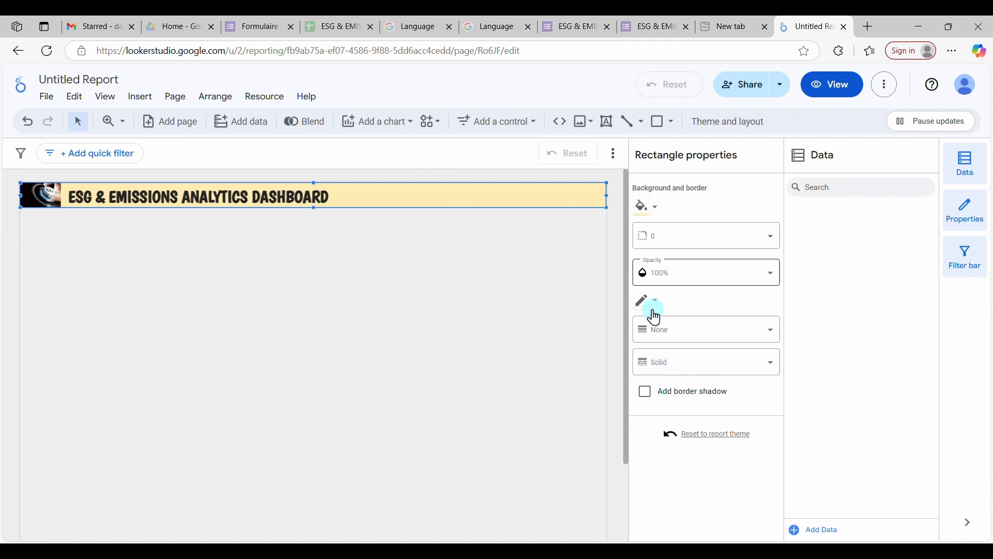
pyautogui.click(647, 396)
pyautogui.click(450, 288)
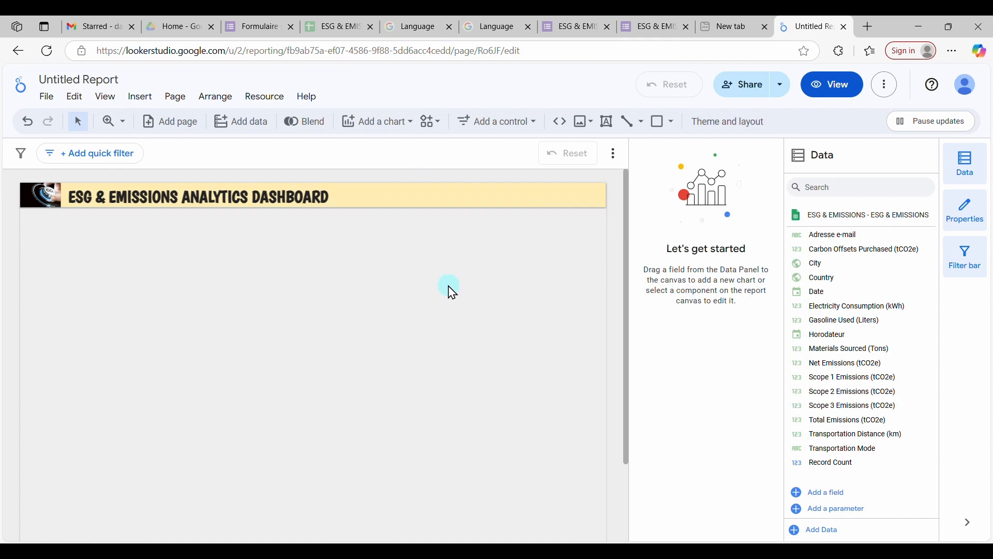
# Step: Nudge the title text box slightly up and left within the yellow header band
pyautogui.click(248, 197)
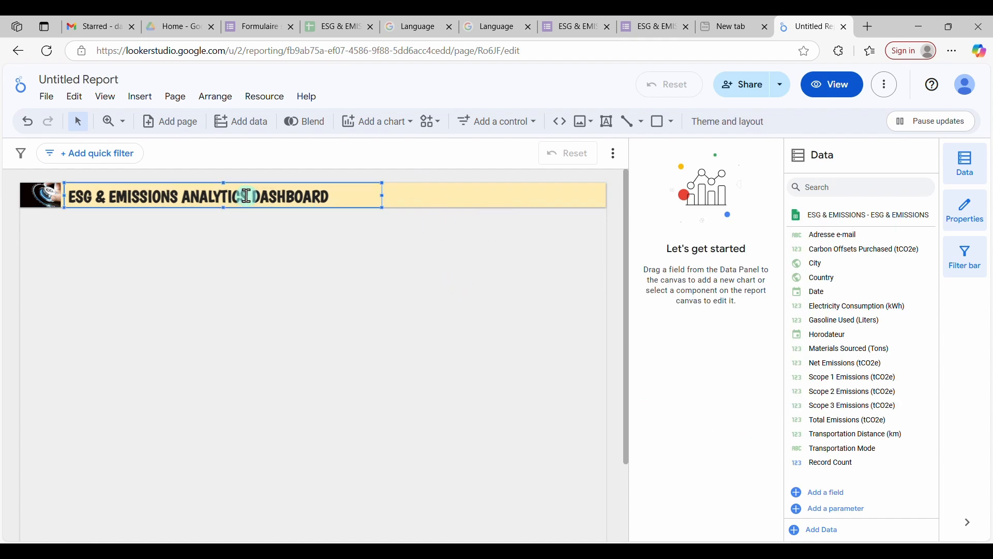
pyautogui.moveTo(247, 196); pyautogui.dragTo(248, 194)
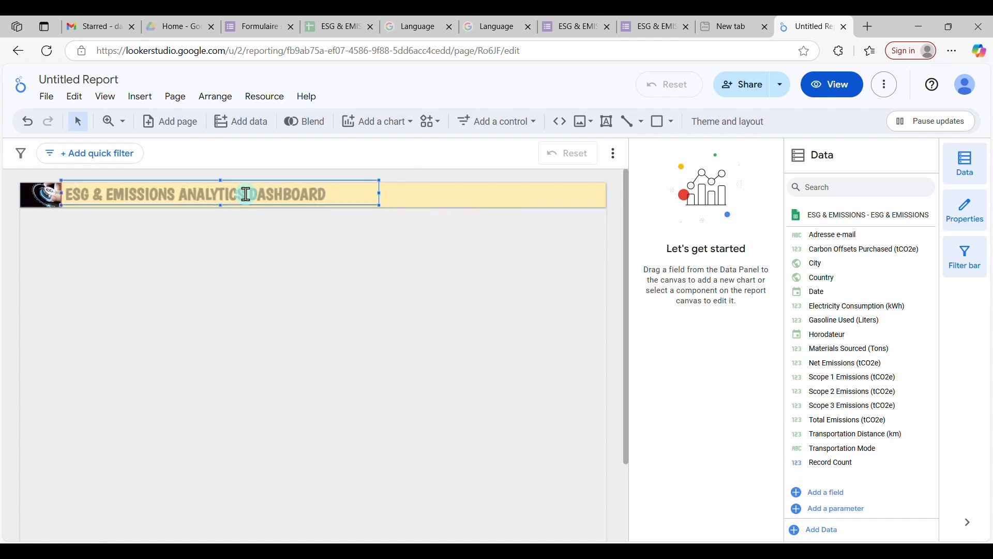
pyautogui.click(203, 303)
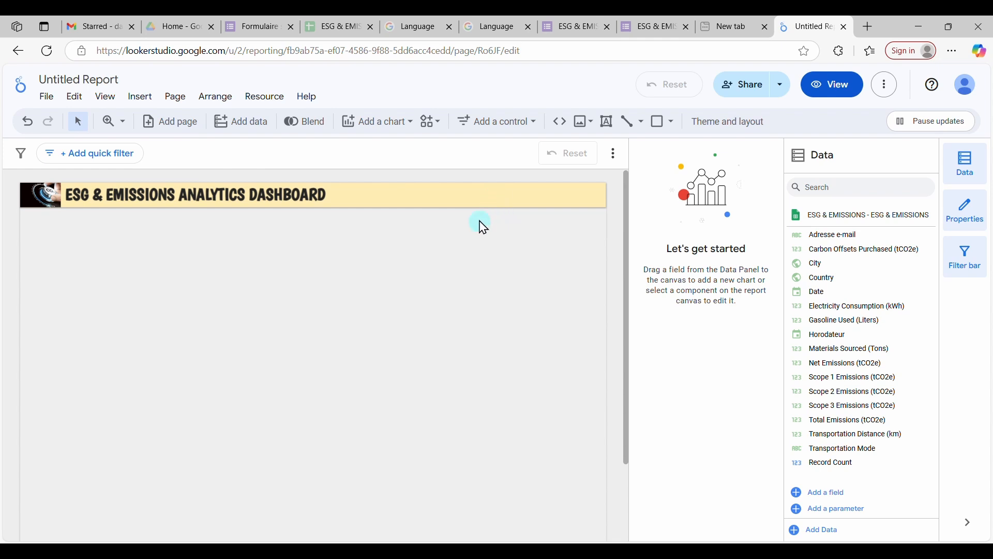
# Step: Add a scorecard chart and place it just below the header, near the page's left edge
pyautogui.click(379, 129)
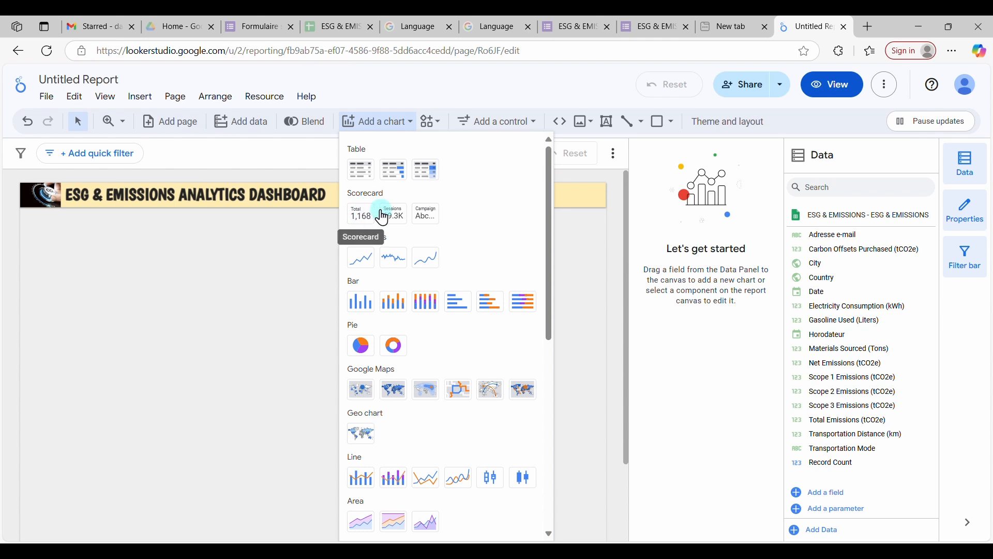
pyautogui.click(364, 213)
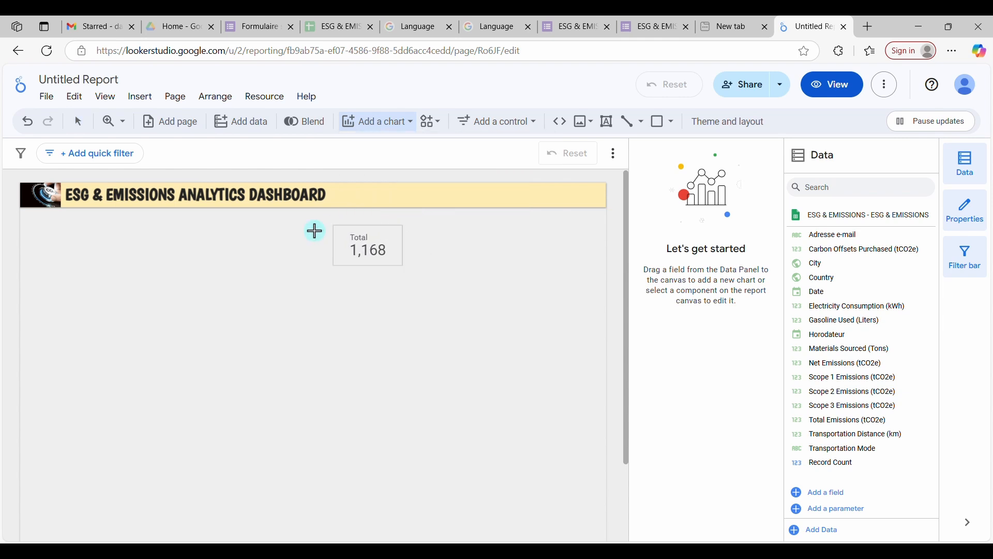
pyautogui.click(25, 226)
pyautogui.moveTo(70, 262); pyautogui.dragTo(72, 271)
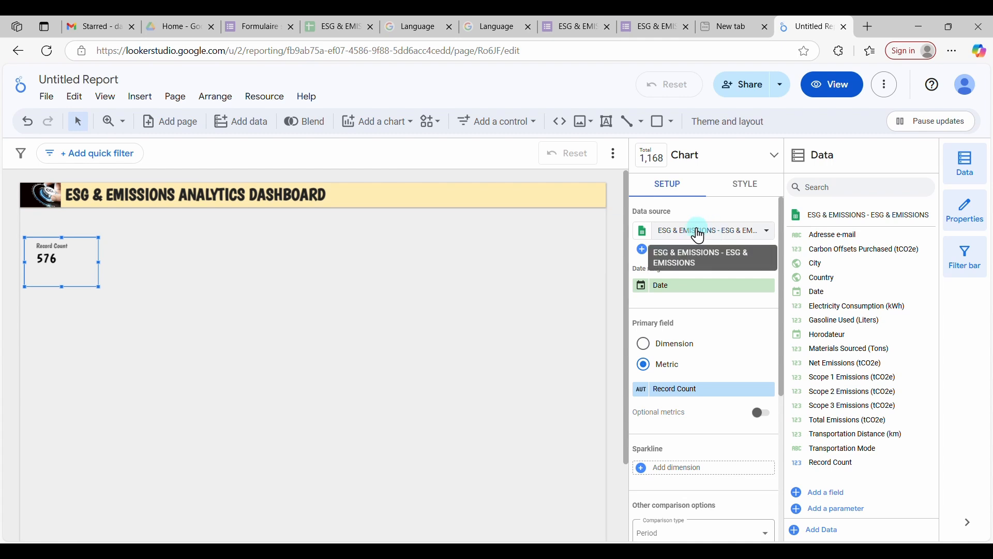
# Step: Try Dimension as the scorecard's primary field, and return the field to Metric
pyautogui.click(699, 230)
pyautogui.click(673, 285)
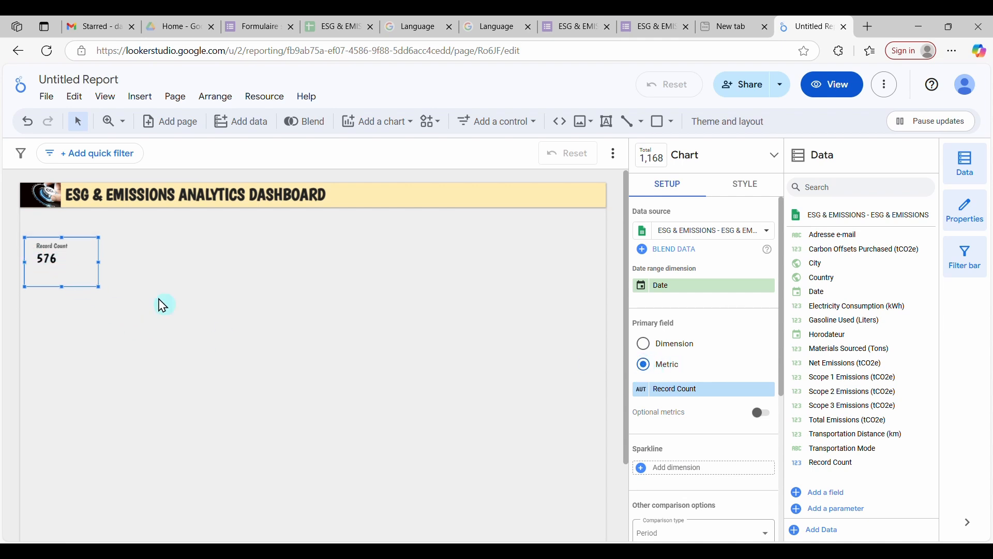
pyautogui.click(644, 343)
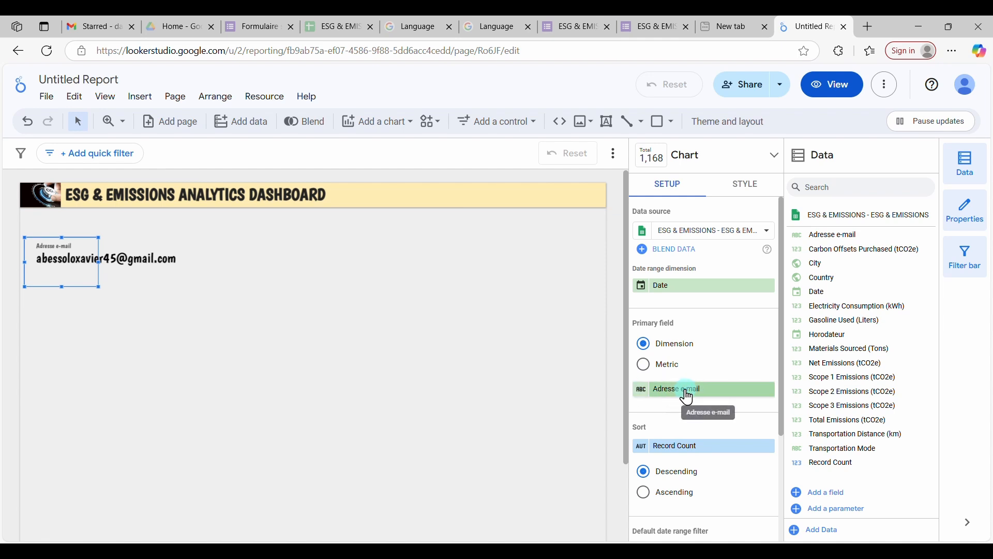
pyautogui.click(641, 371)
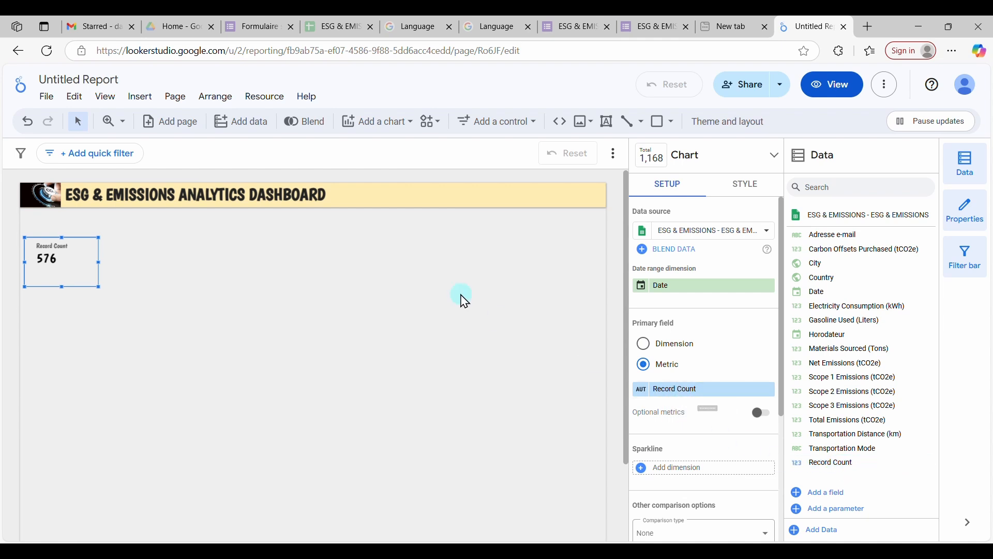
# Step: Check the last data rows of the ESG & EMISSIONS spreadsheet in Google Sheets, and return to the Looker Studio report
pyautogui.click(336, 28)
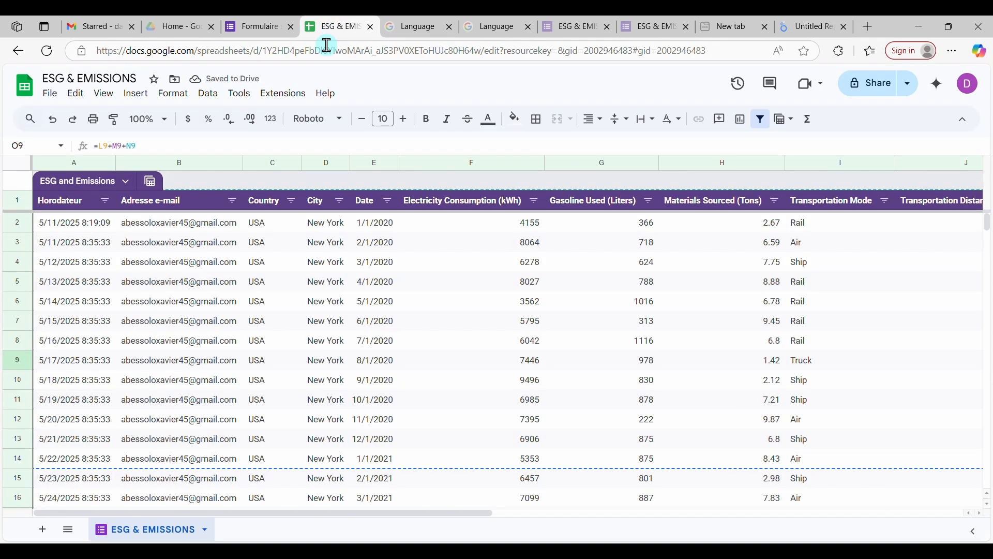
pyautogui.moveTo(989, 228); pyautogui.dragTo(989, 483)
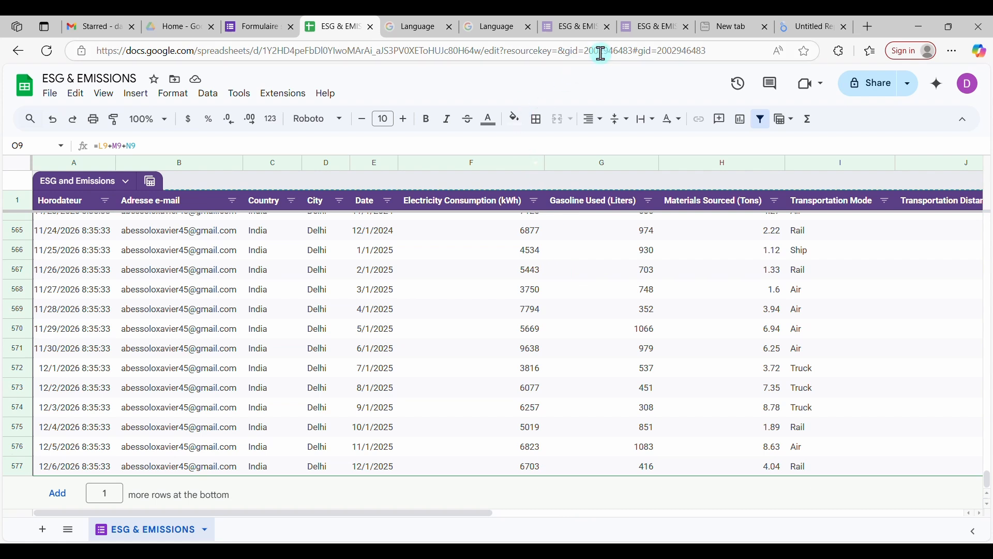
pyautogui.click(804, 29)
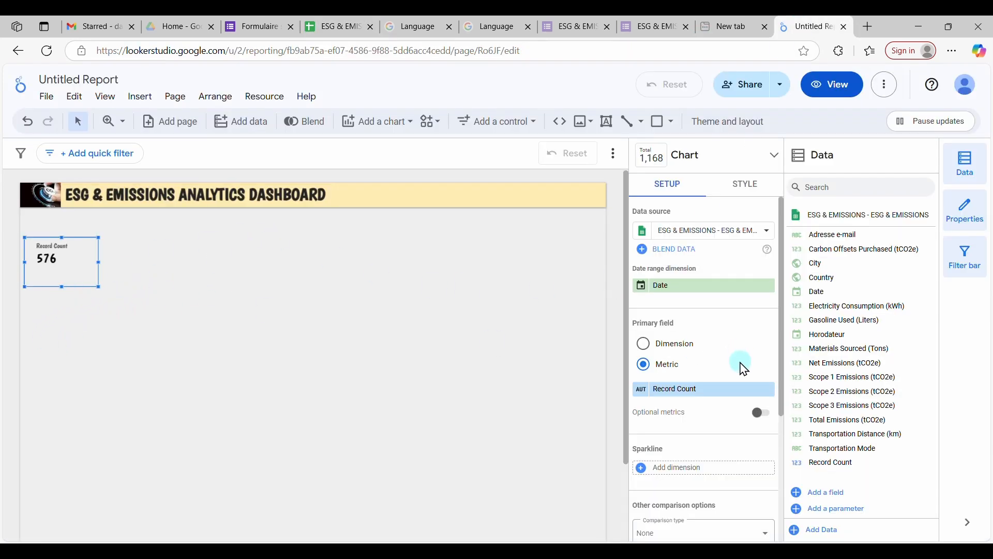
# Step: Change the scorecard's metric to Net Emissions (tCO2e), and enlarge the scorecard in width and height against the page's left edge
pyautogui.click(716, 391)
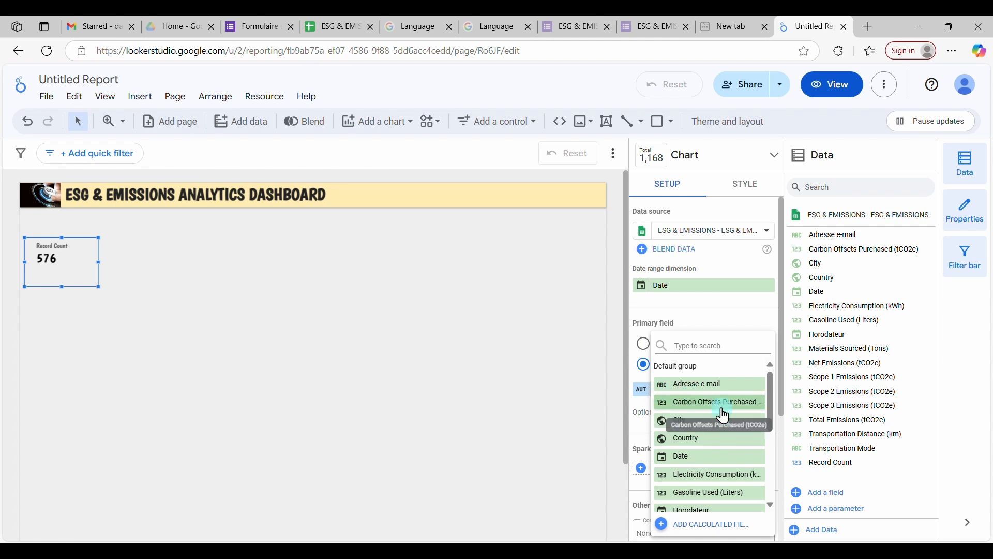
pyautogui.scroll(-2, 739, 465)
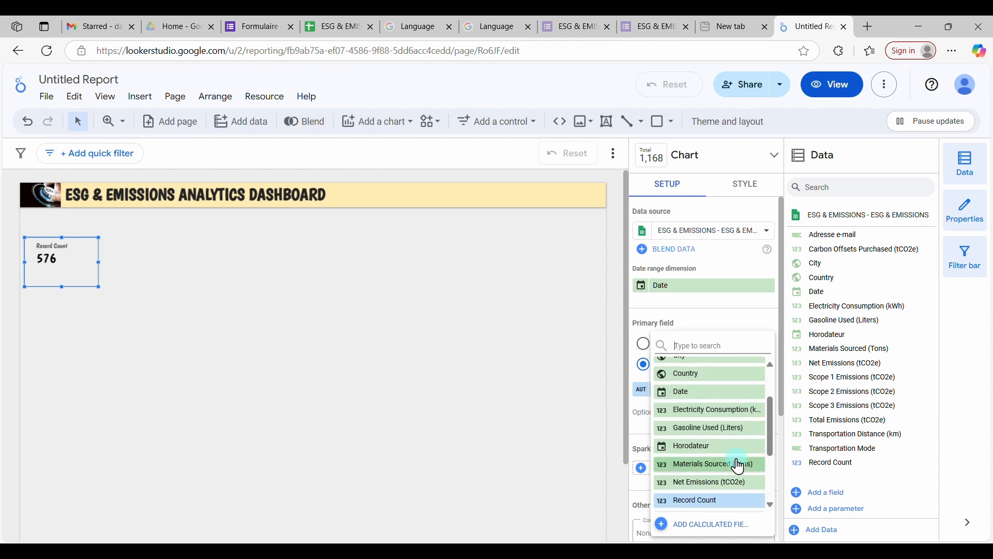
pyautogui.scroll(-3, 739, 465)
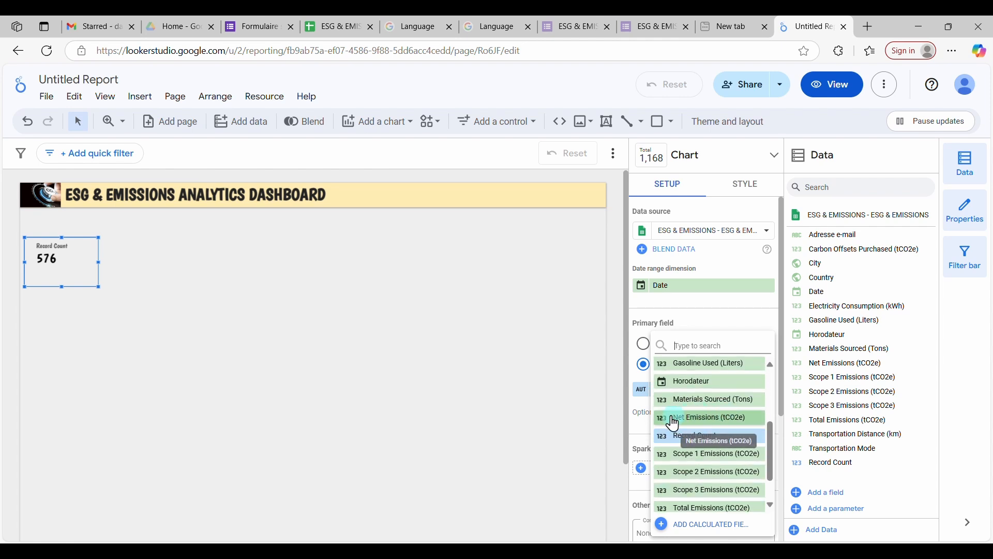
pyautogui.click(674, 418)
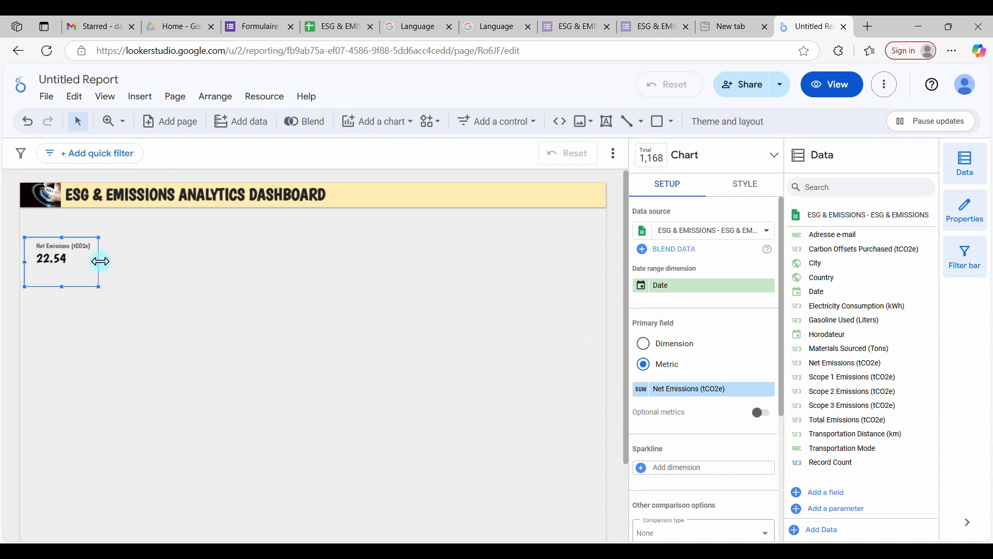
pyautogui.moveTo(100, 261); pyautogui.dragTo(235, 262)
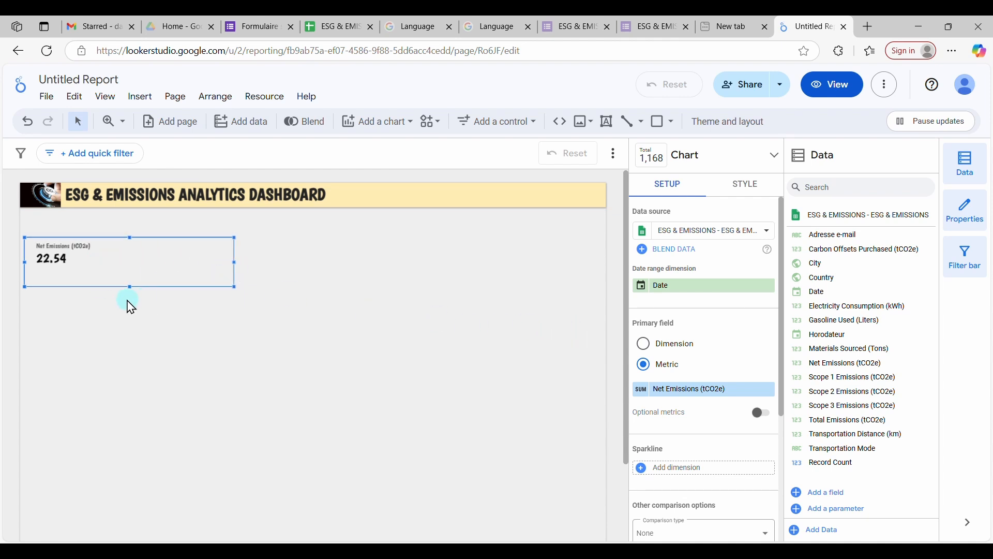
pyautogui.moveTo(131, 288); pyautogui.dragTo(98, 309)
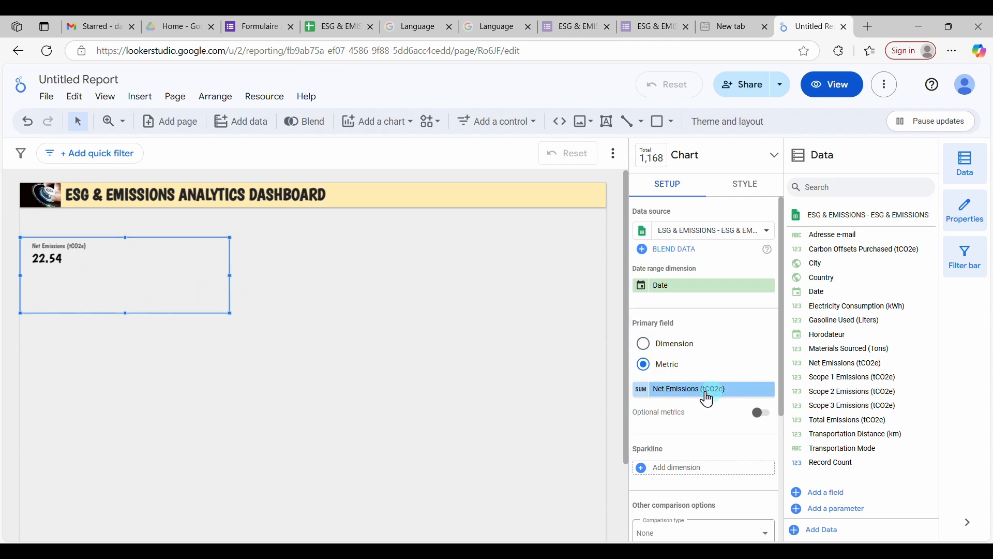
# Step: Examine the available sparkline dimensions and comparison types for the Net Emissions scorecard
pyautogui.scroll(-3, 699, 403)
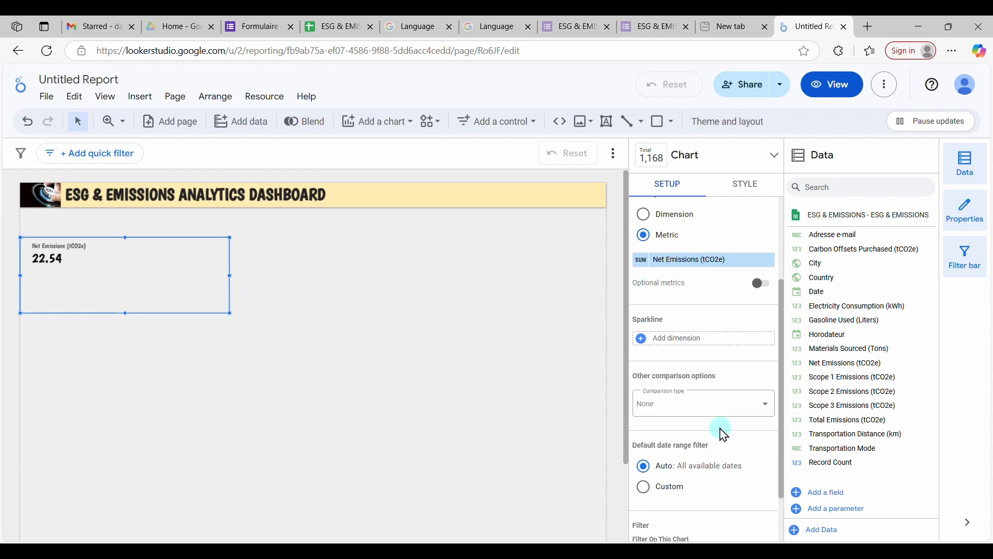
pyautogui.click(679, 337)
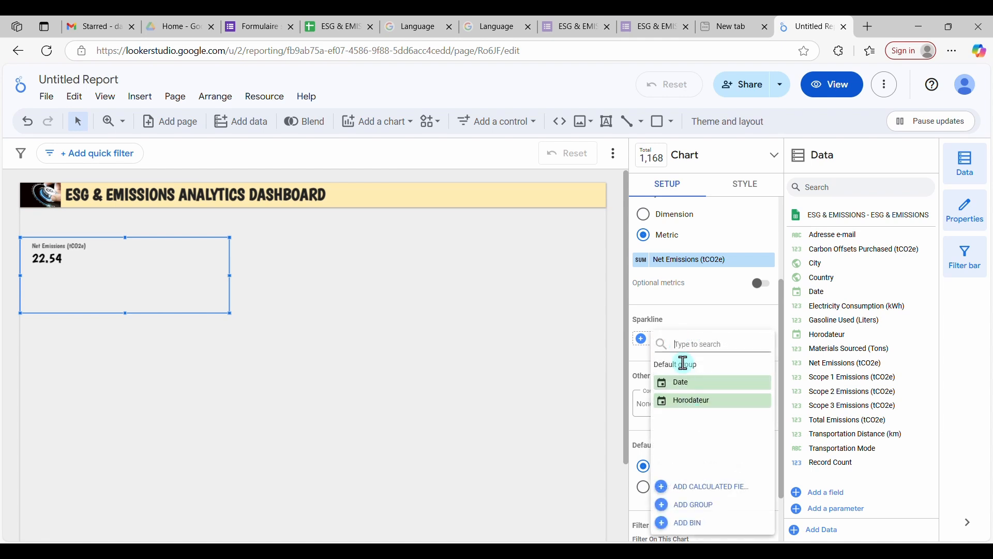
pyautogui.click(686, 329)
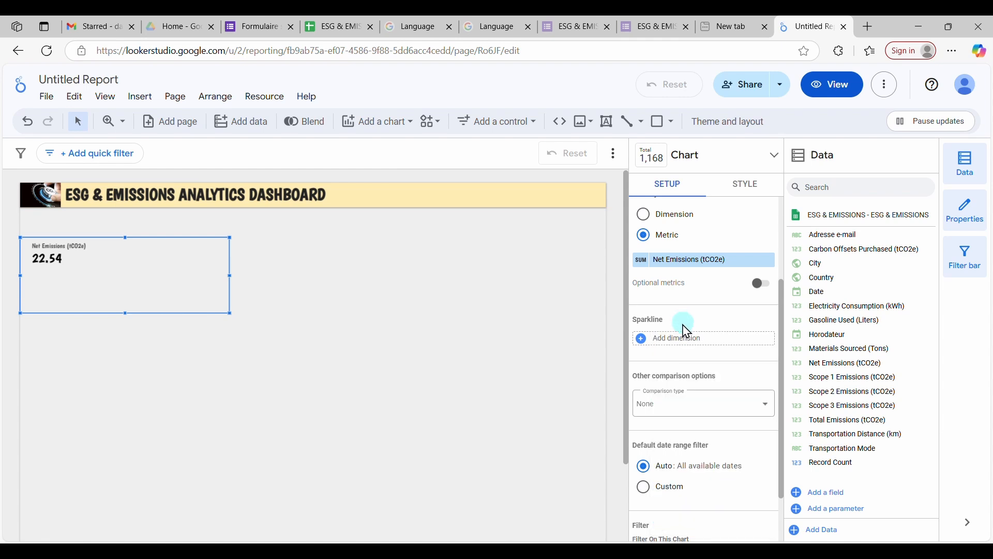
pyautogui.click(695, 408)
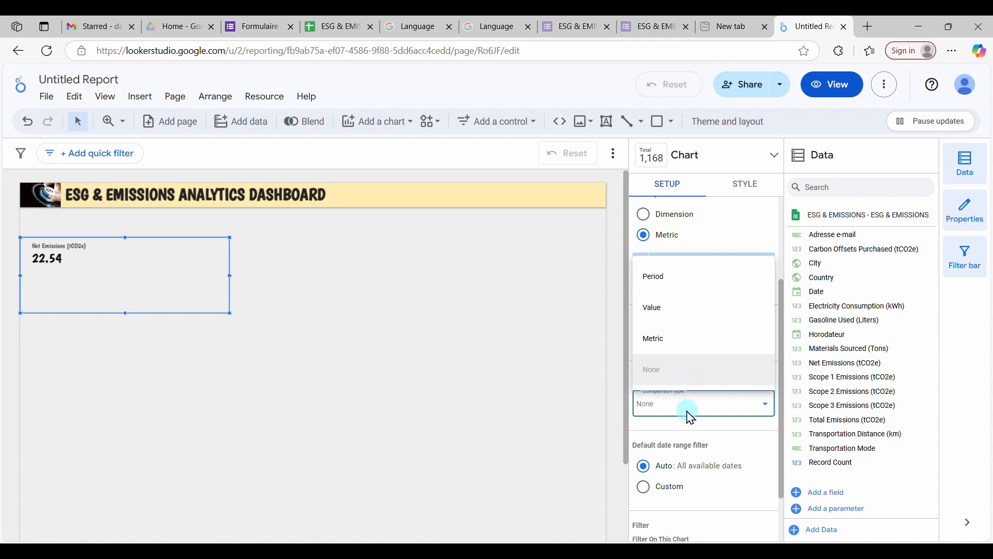
pyautogui.click(691, 416)
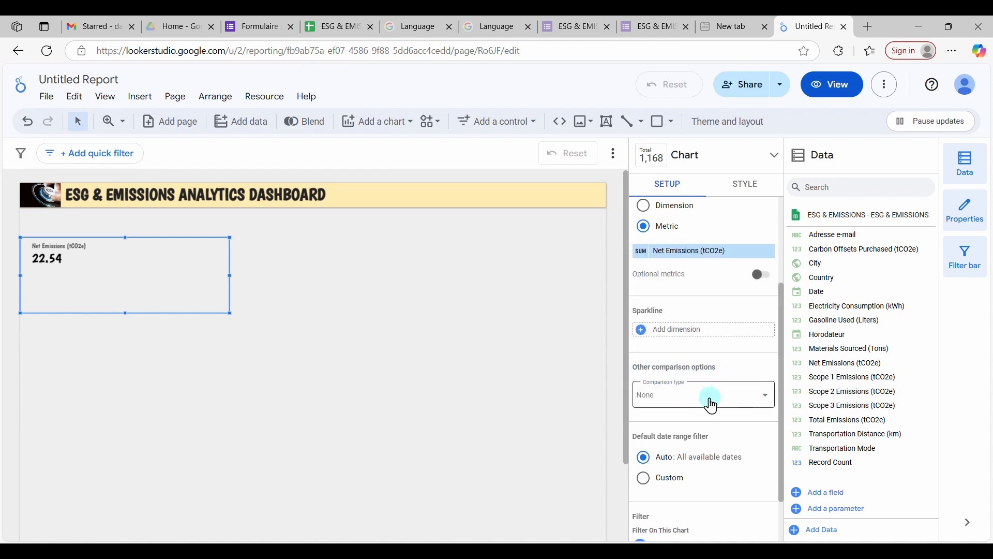
# Step: Set the Net Emissions scorecard's comparison type to Period and show the comparison as progress
pyautogui.click(709, 345)
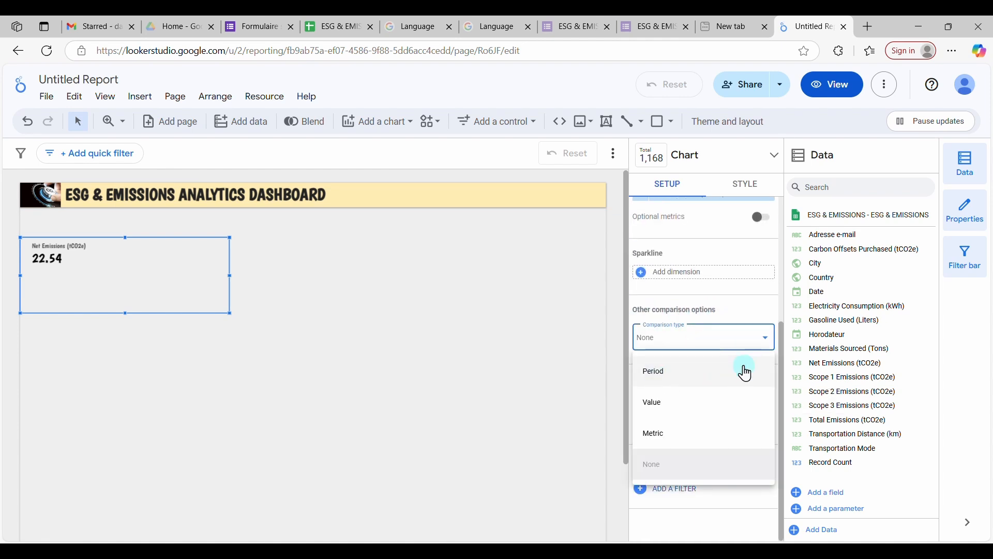
pyautogui.click(704, 373)
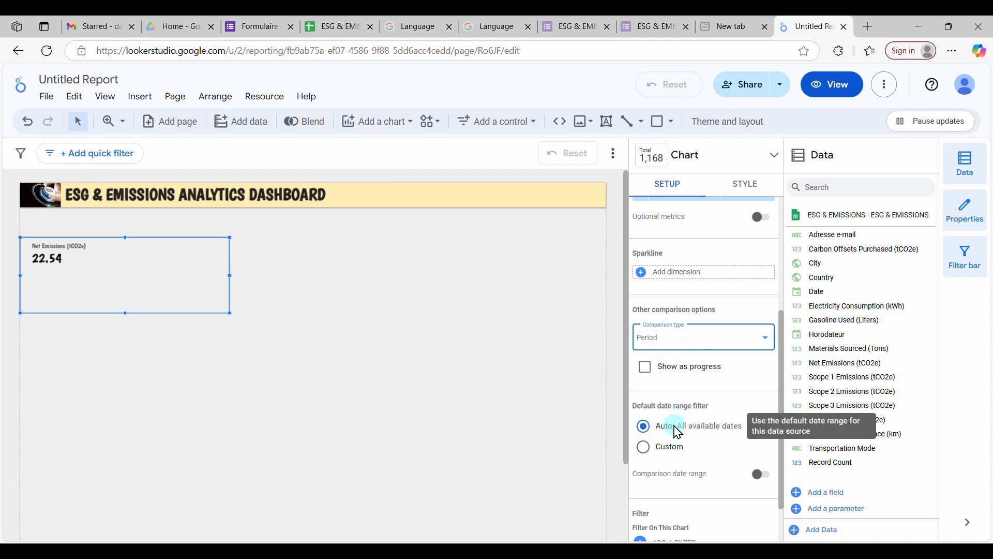
pyautogui.scroll(-1, 718, 414)
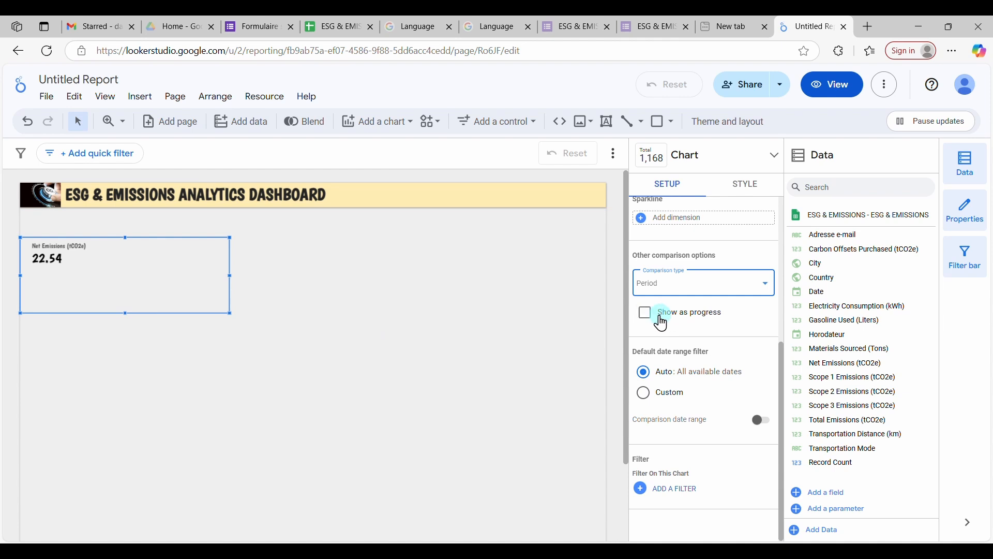
pyautogui.click(644, 316)
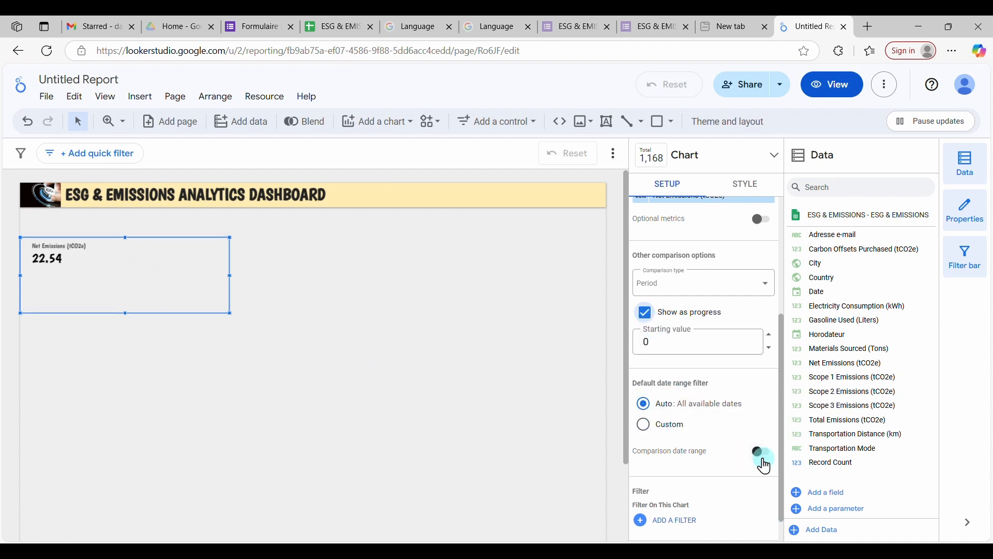
# Step: Enable the comparison date range for the Net Emissions scorecard and set it to Previous year
pyautogui.click(756, 454)
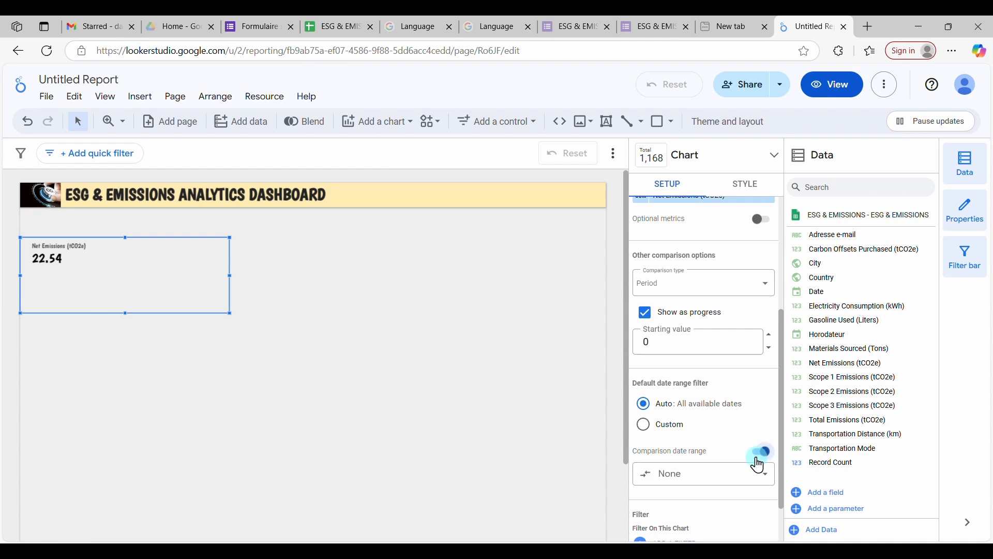
pyautogui.click(707, 475)
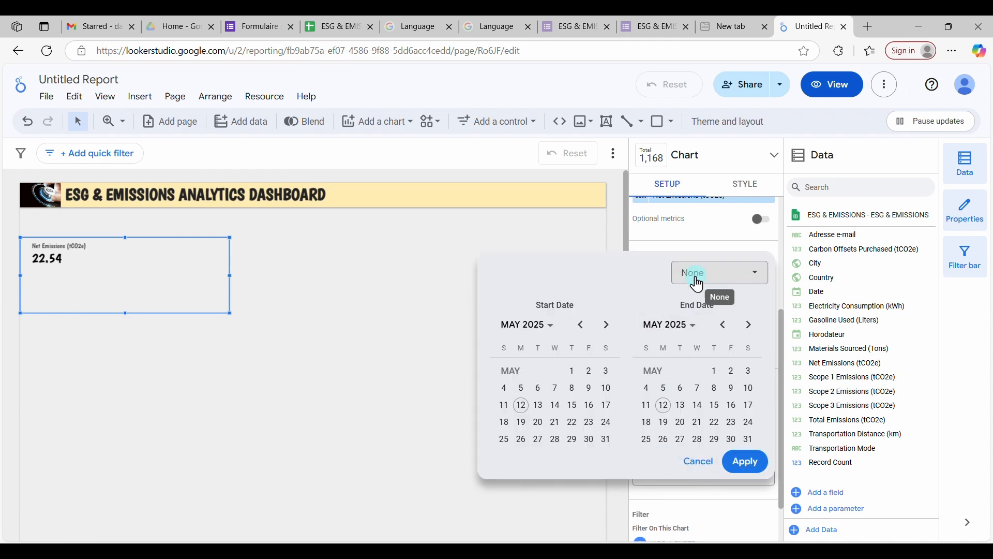
pyautogui.click(720, 280)
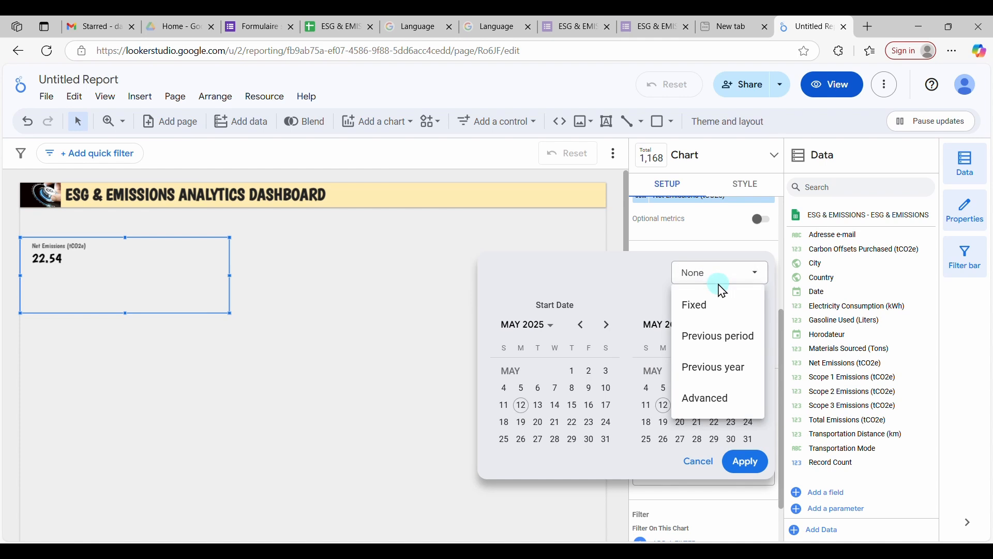
pyautogui.click(717, 369)
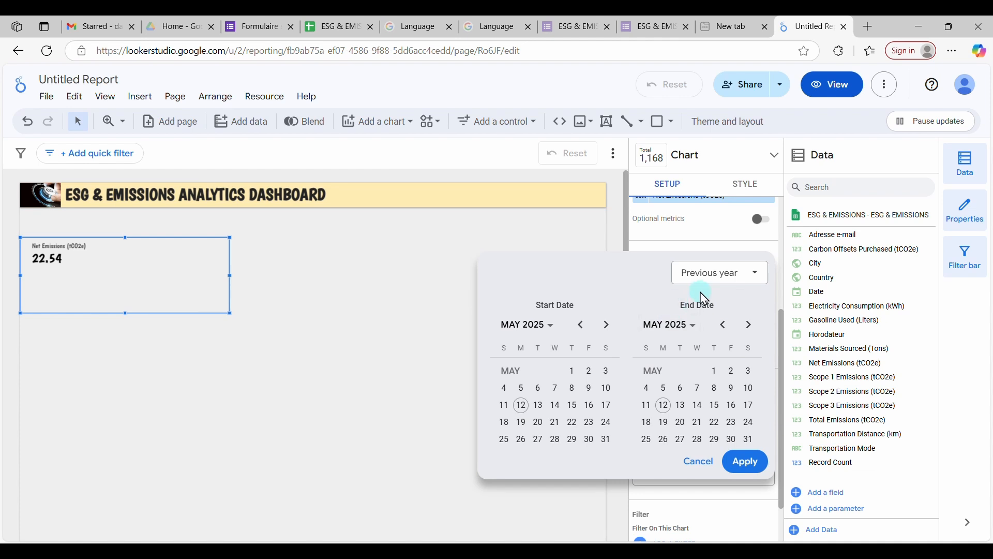
pyautogui.click(748, 462)
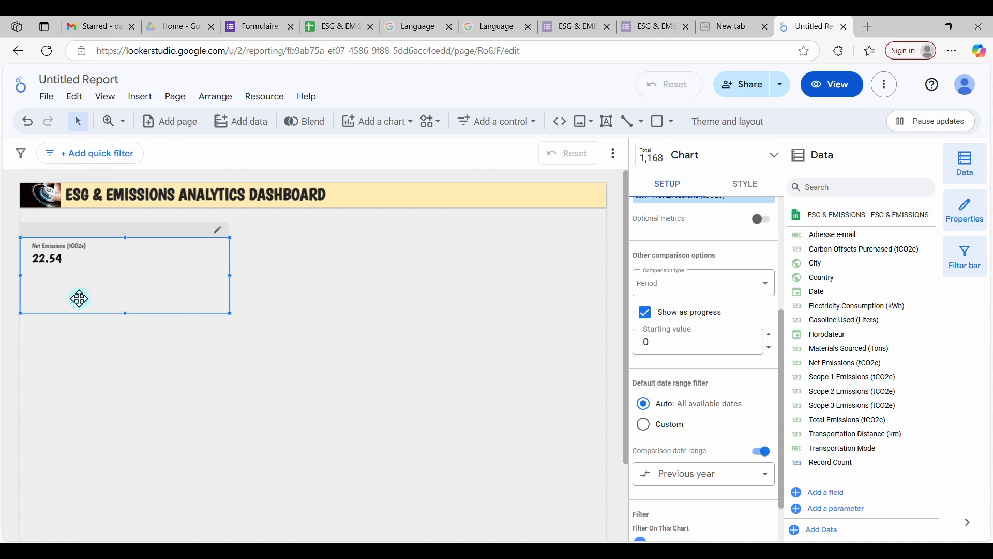
# Step: Add a date range control inside the yellow header banner, to the right of the dashboard title
pyautogui.click(505, 136)
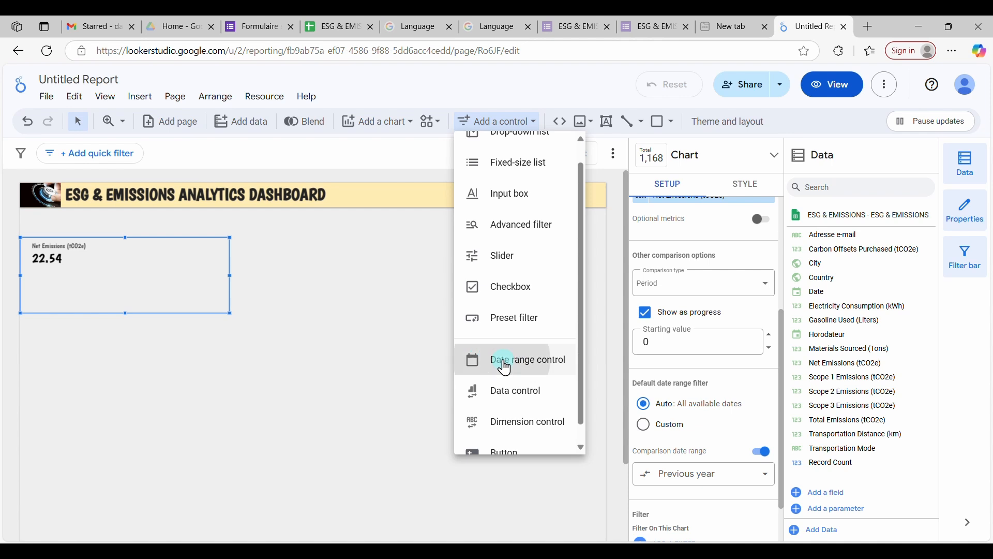
pyautogui.click(474, 362)
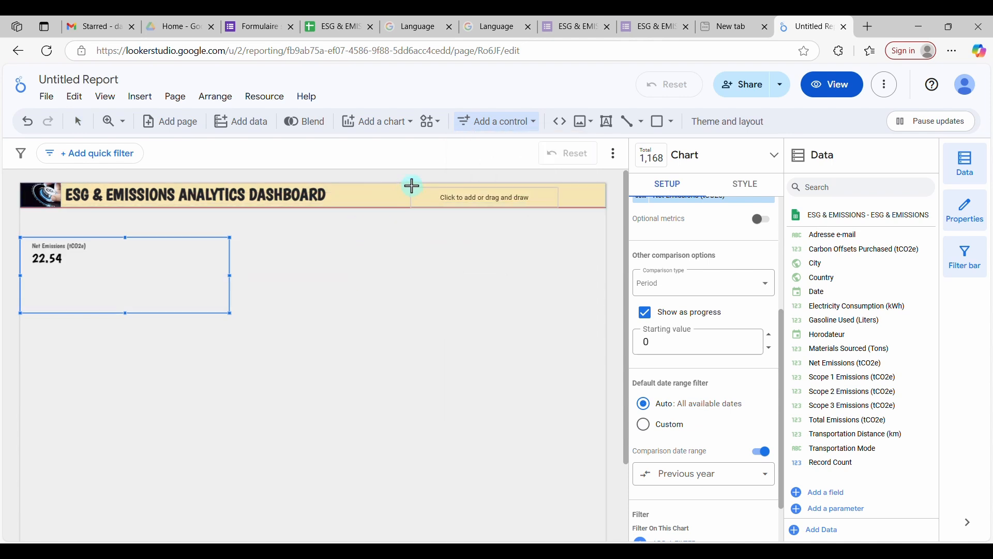
pyautogui.click(442, 185)
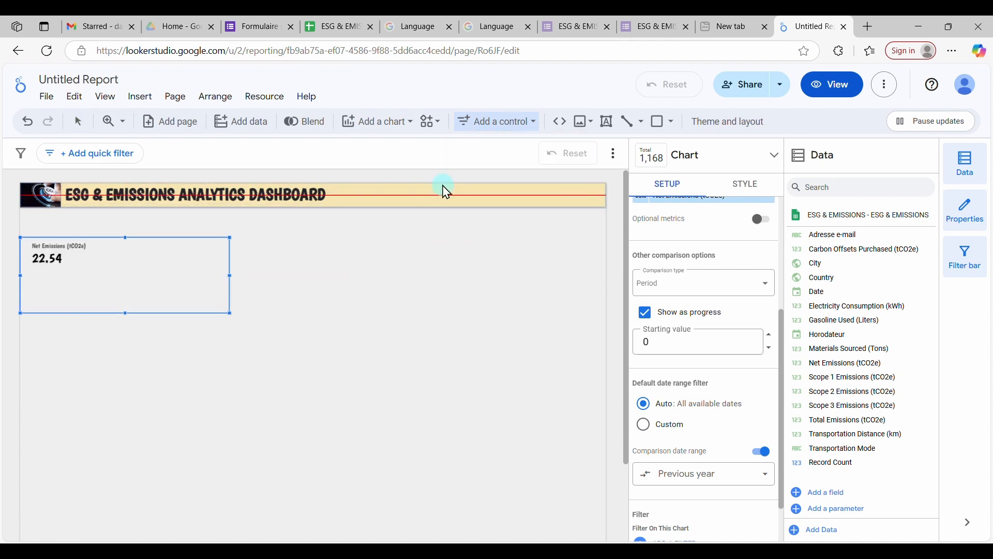
pyautogui.moveTo(444, 195); pyautogui.dragTo(425, 199)
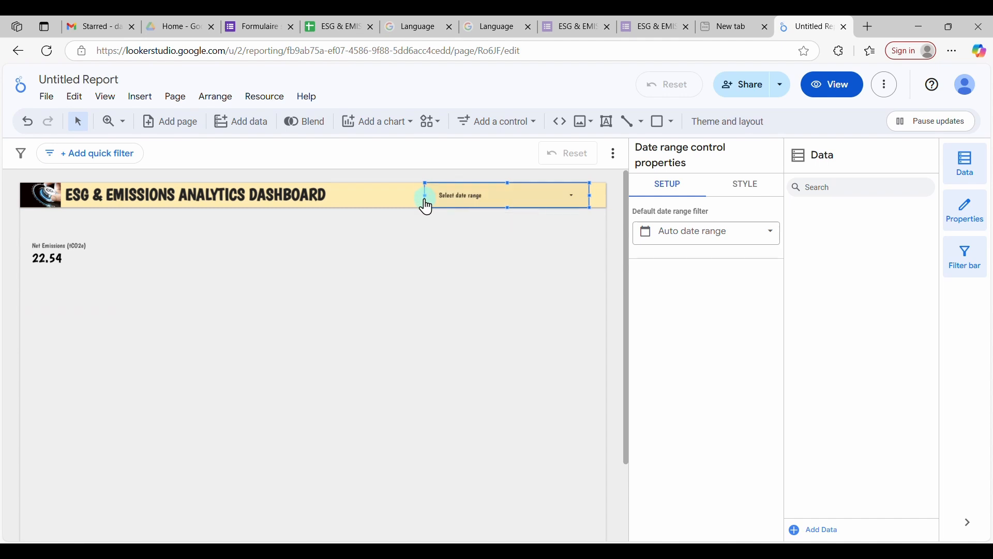
# Step: Set the date range control's start date to Jan 1, 2025
pyautogui.click(572, 200)
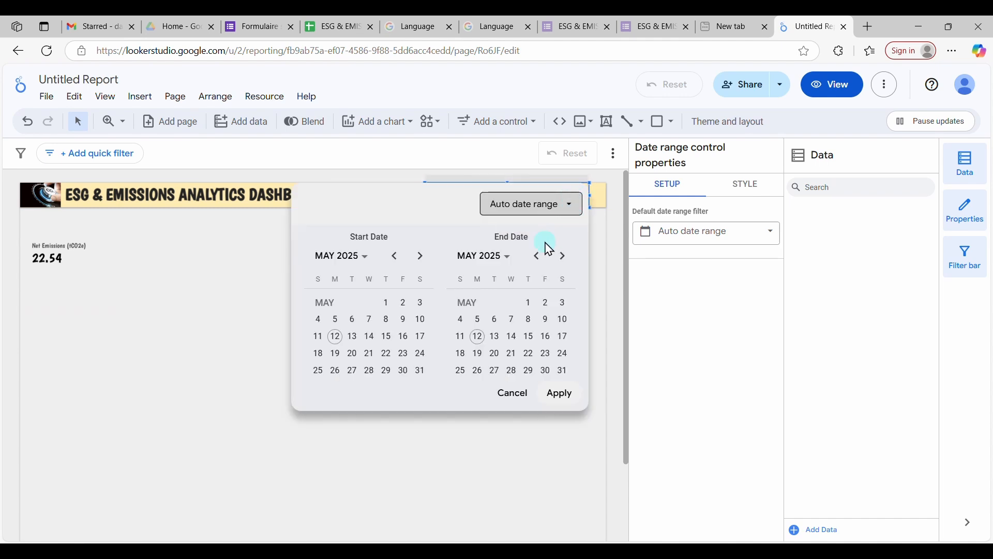
pyautogui.click(341, 257)
pyautogui.click(354, 331)
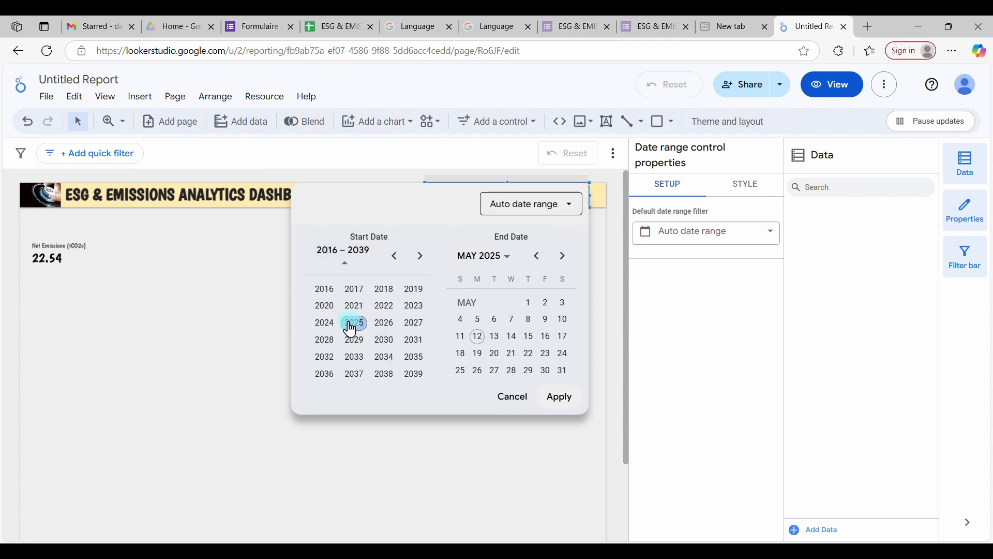
pyautogui.click(351, 327)
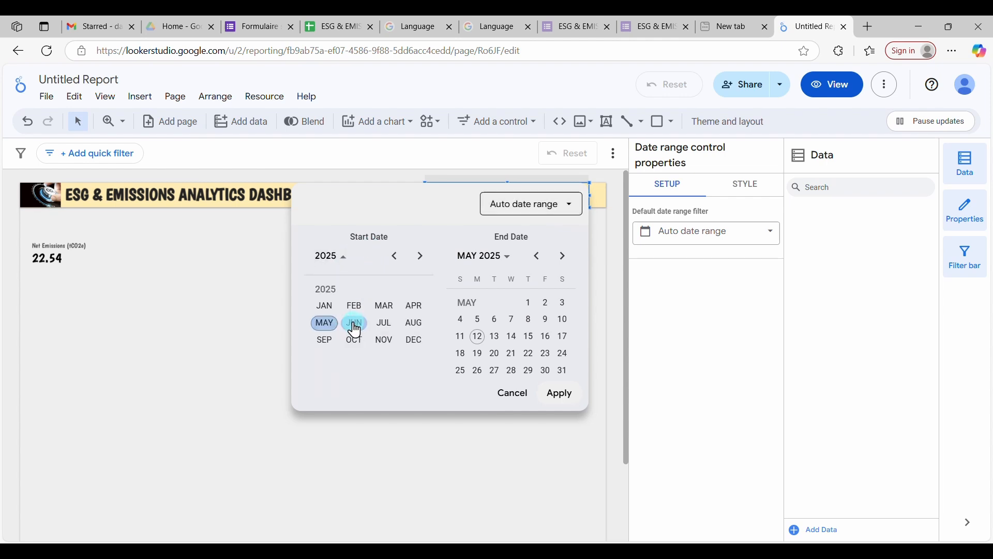
pyautogui.click(326, 307)
pyautogui.click(368, 307)
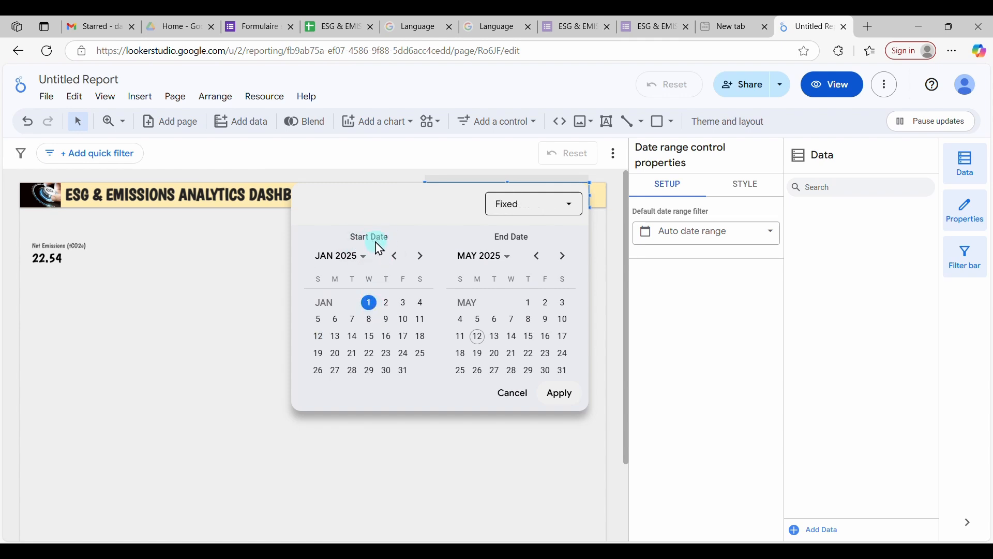
# Step: Set the date range control's end date to Dec 1, 2025, apply the range, and select the Net Emissions scorecard
pyautogui.click(497, 256)
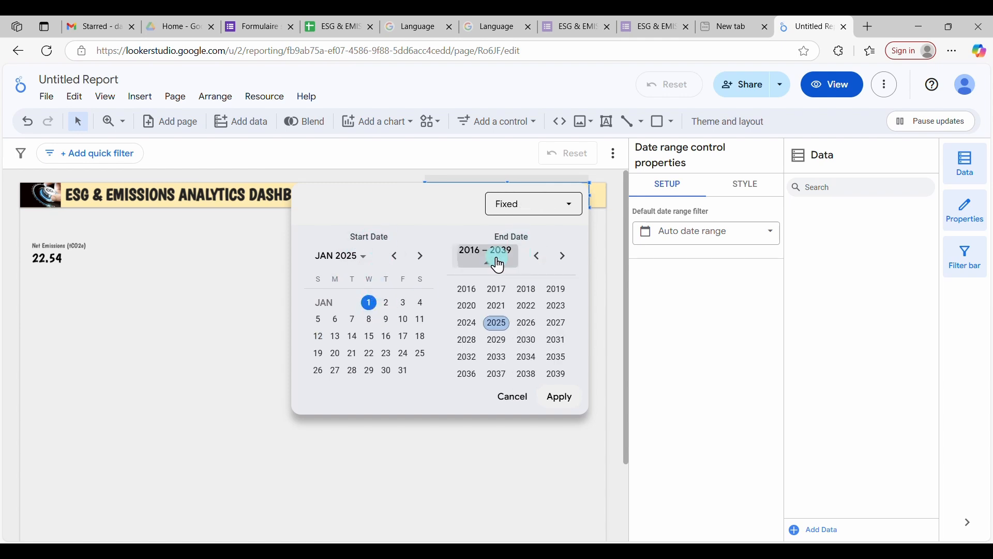
pyautogui.click(500, 319)
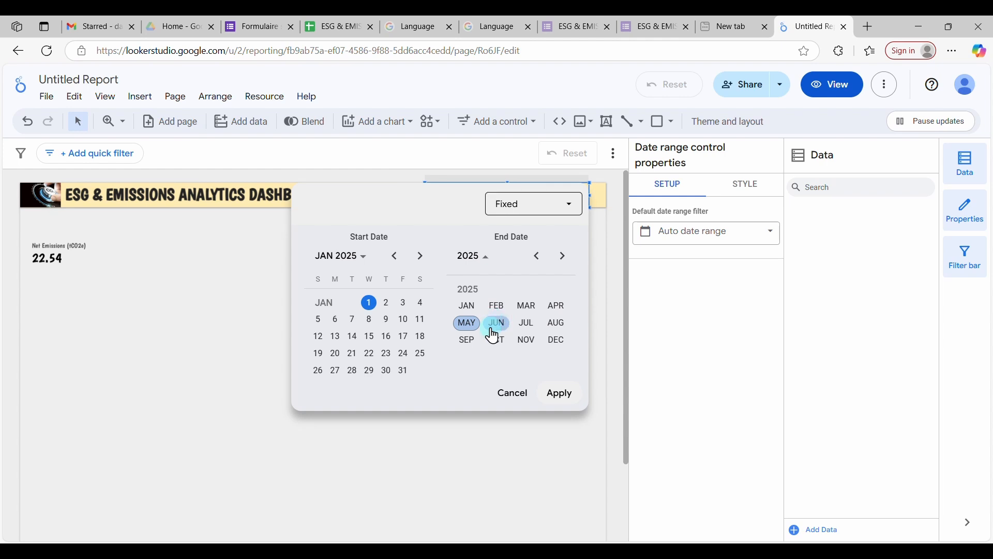
pyautogui.click(558, 340)
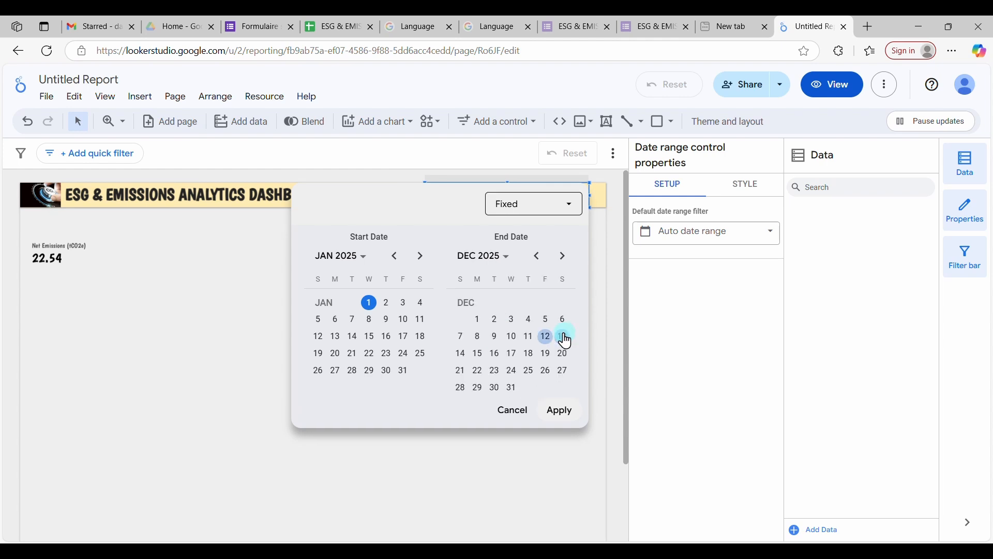
pyautogui.click(511, 388)
pyautogui.click(477, 321)
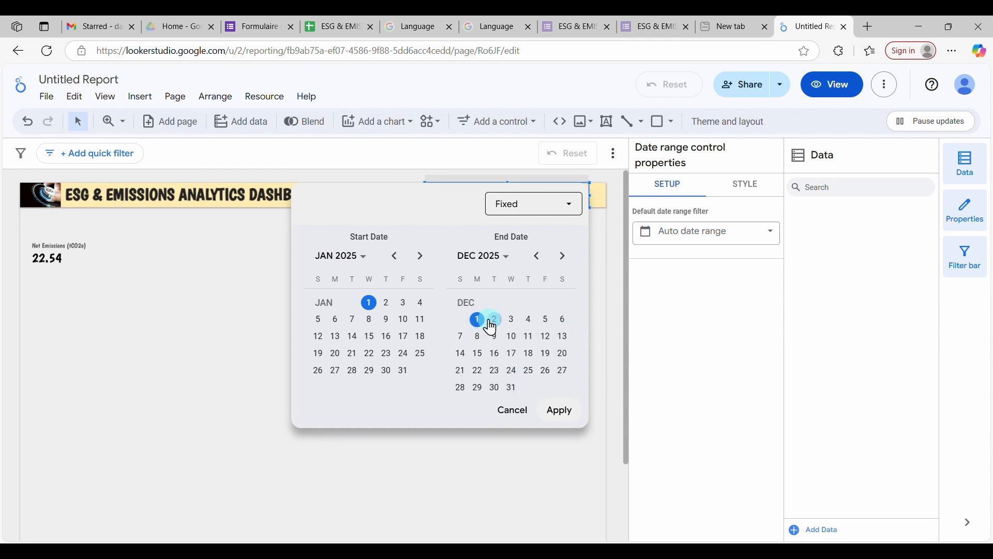
pyautogui.click(564, 413)
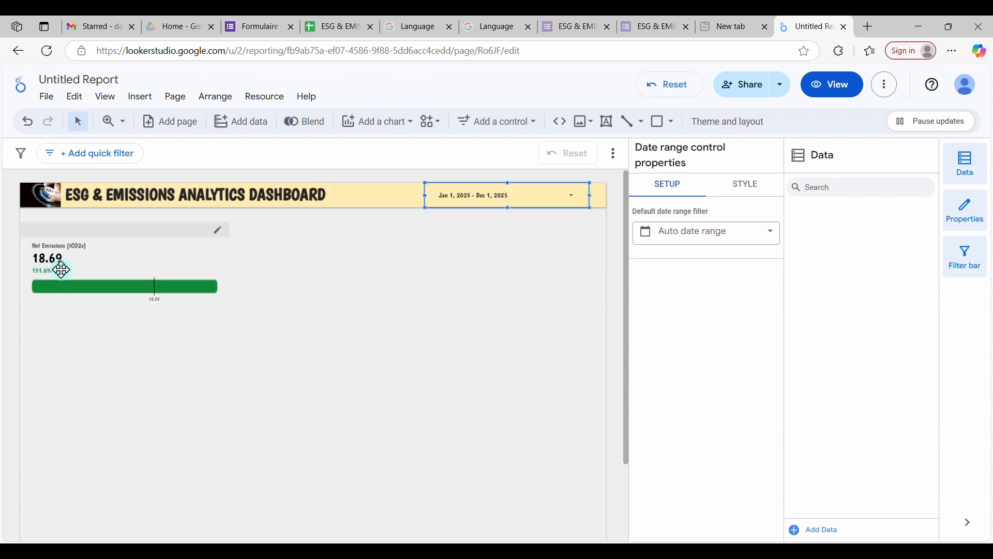
pyautogui.click(165, 261)
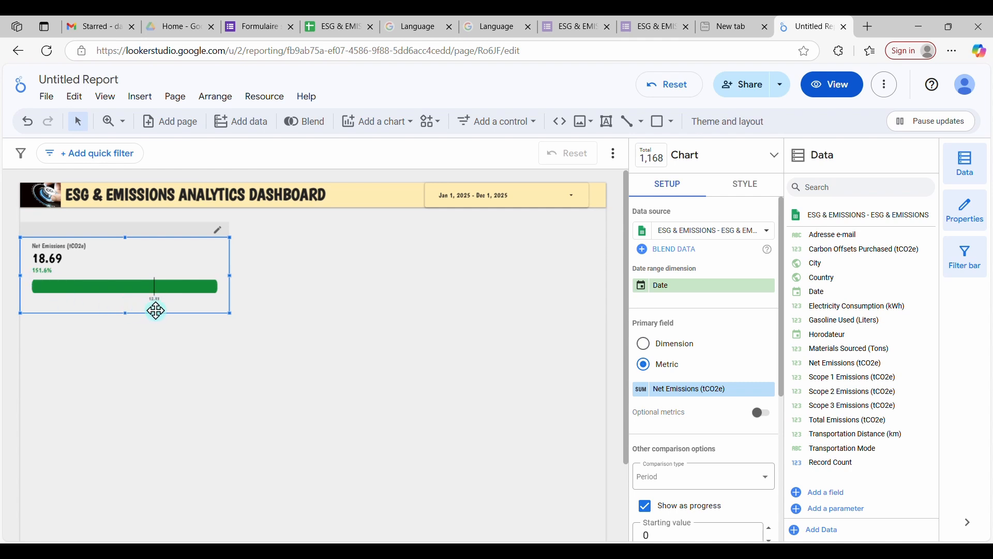
# Step: Change the start date of the header's date range control to Jan 1, 2024
pyautogui.click(570, 197)
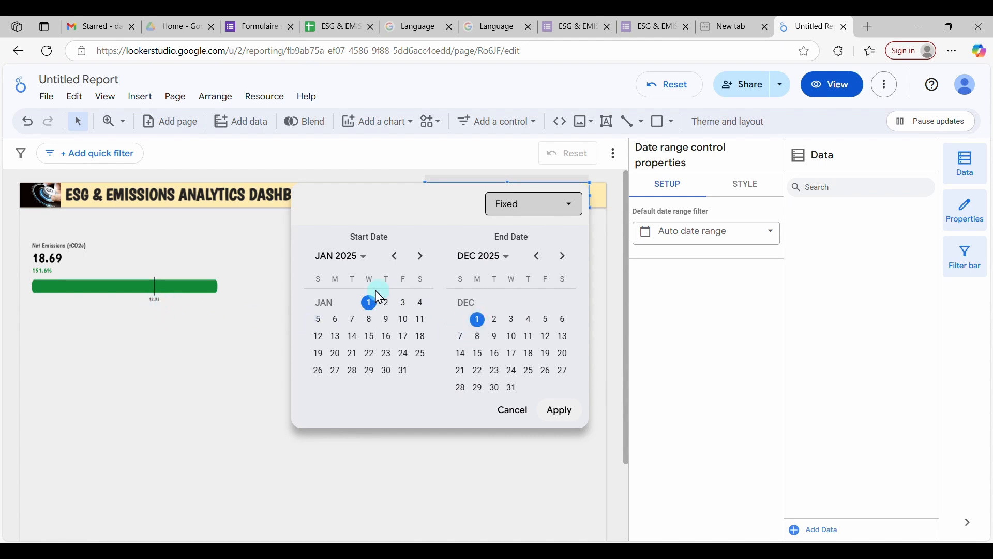
pyautogui.click(344, 257)
pyautogui.click(324, 327)
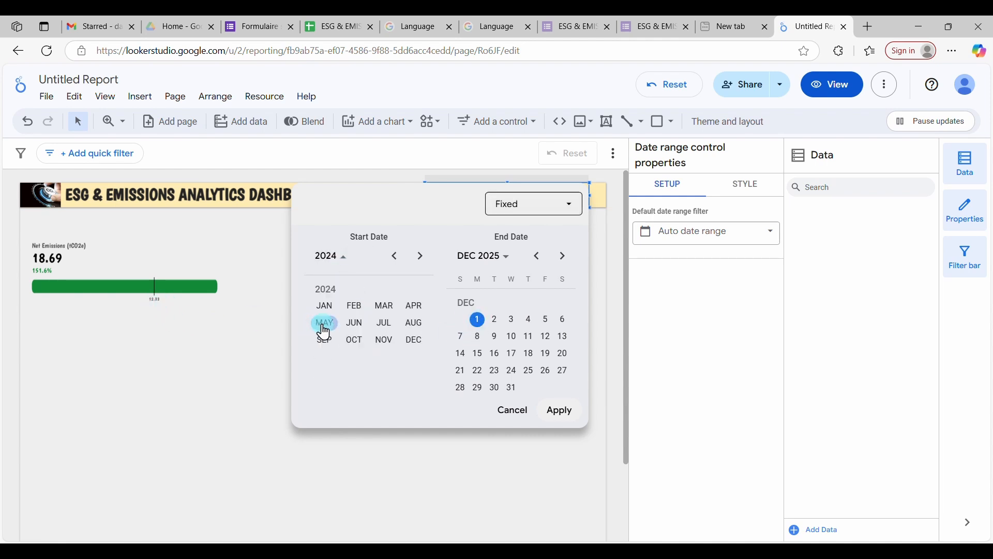
pyautogui.click(324, 308)
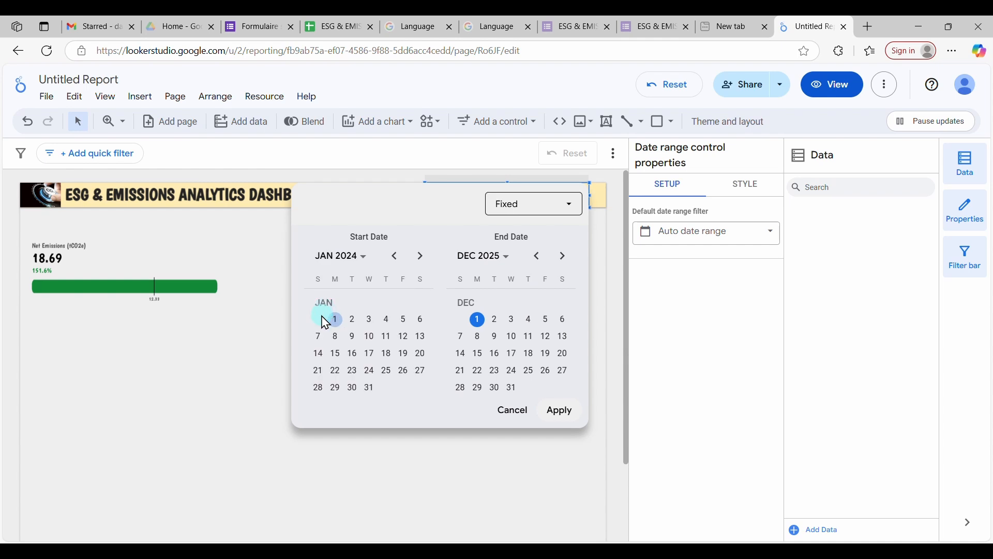
# Step: Change the date range control's end date to Dec 1, 2024, and apply the range
pyautogui.click(489, 257)
pyautogui.click(468, 323)
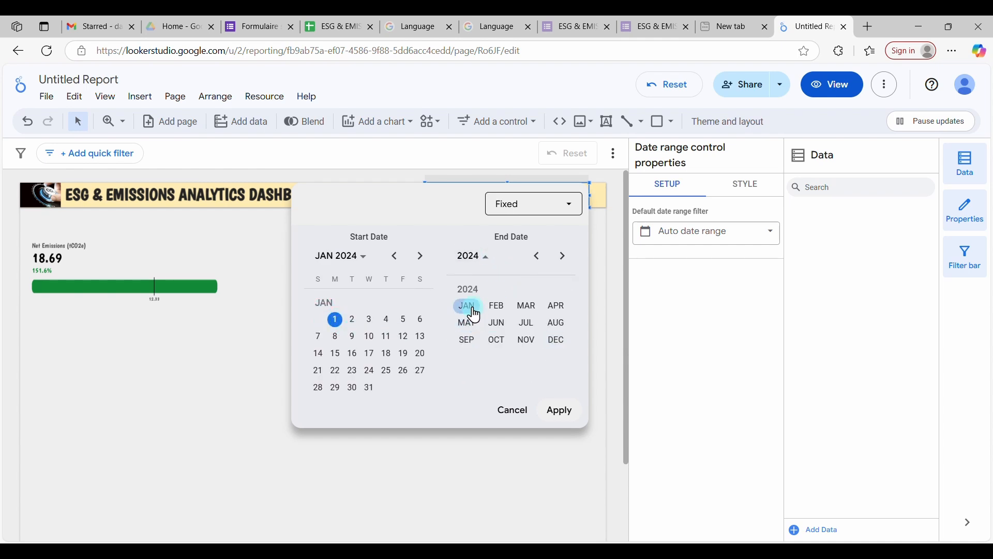
pyautogui.click(467, 306)
pyautogui.click(484, 257)
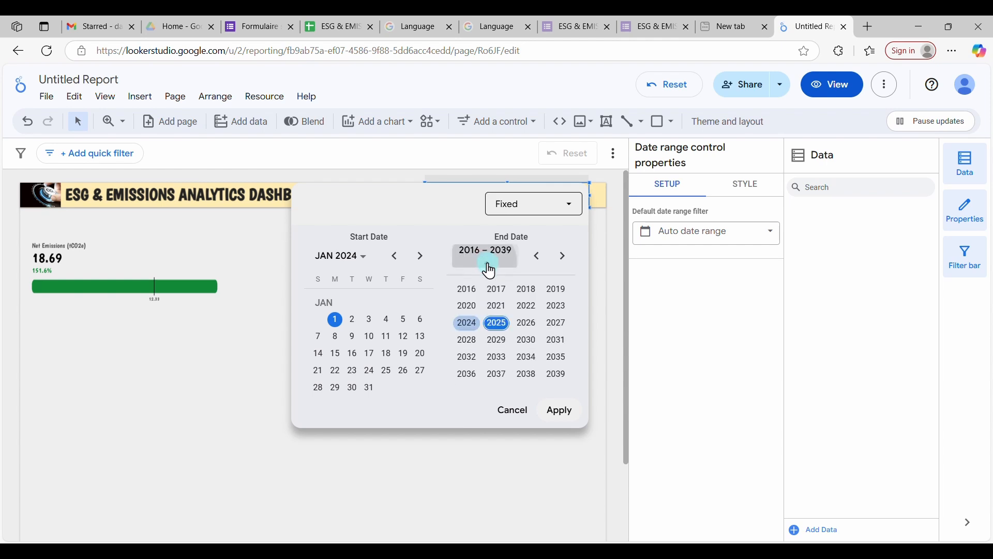
pyautogui.click(467, 324)
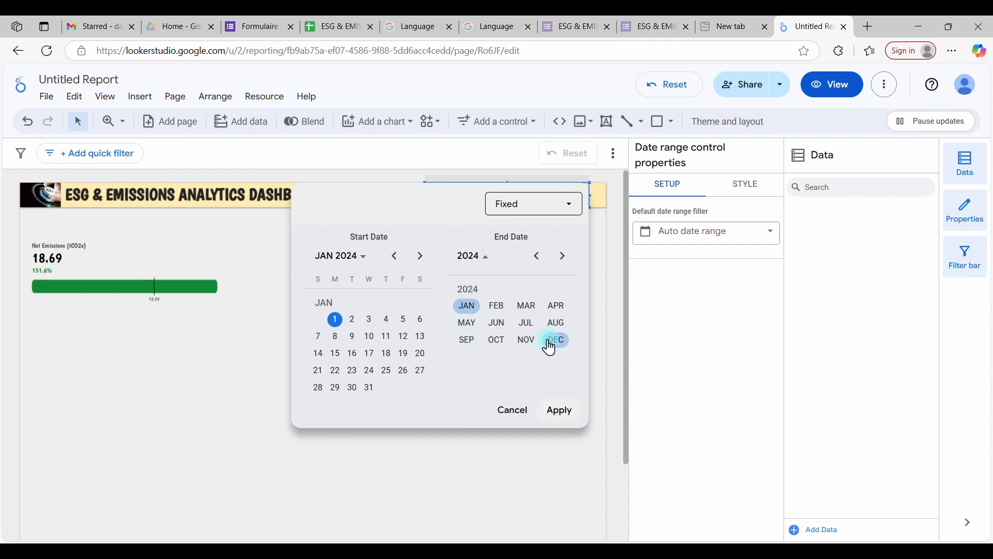
pyautogui.click(564, 346)
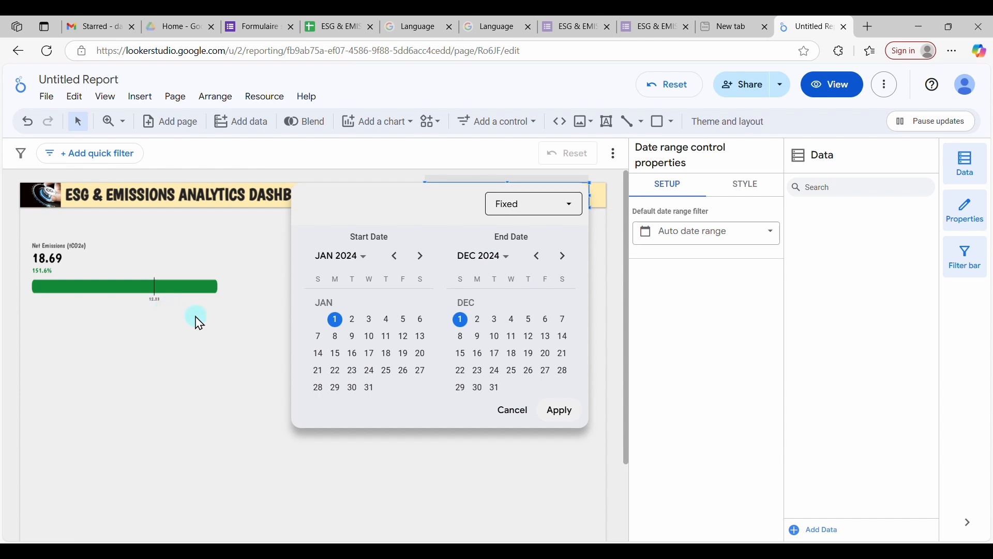
pyautogui.click(559, 411)
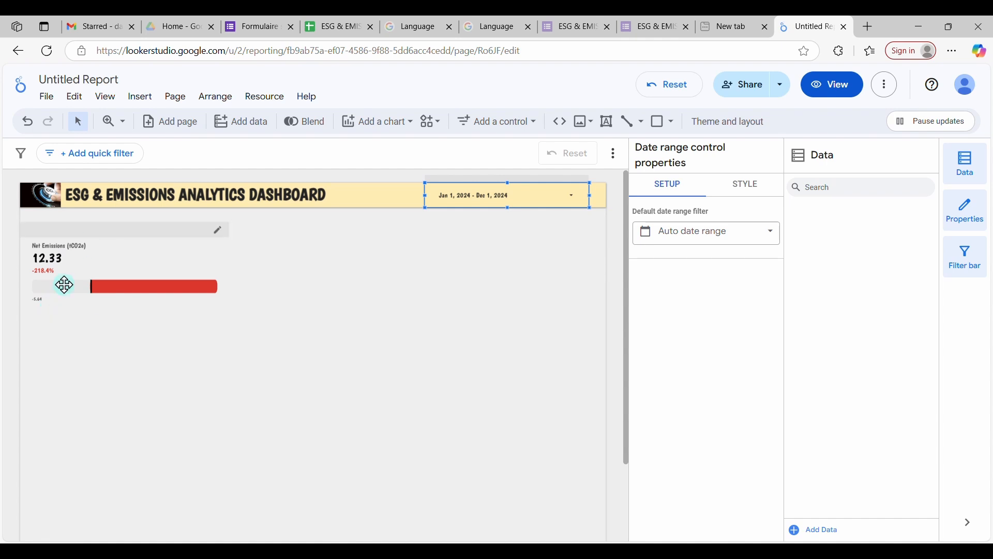
# Step: Set the Net Emissions scorecard's positive change colour in the comparison fields to red
pyautogui.click(129, 264)
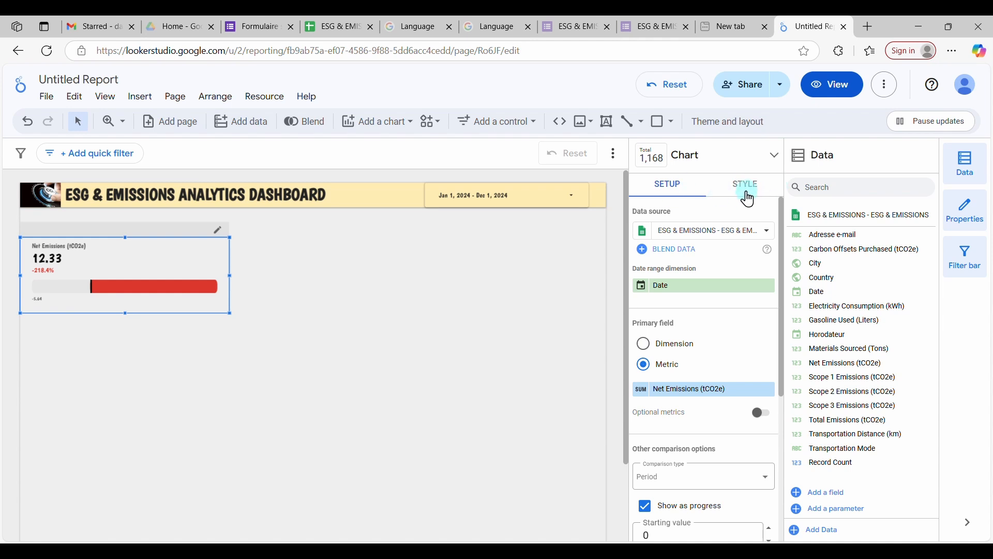
pyautogui.click(749, 199)
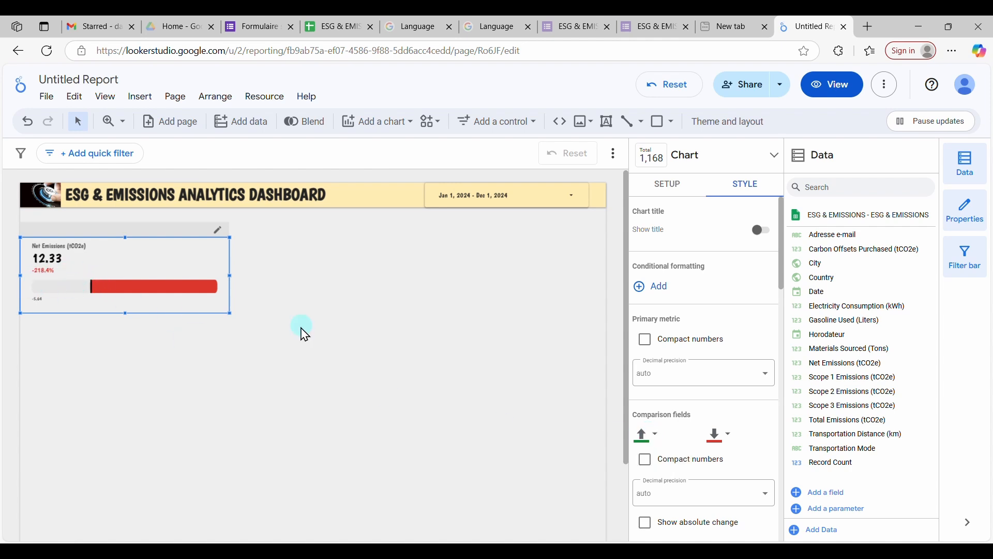
pyautogui.click(656, 436)
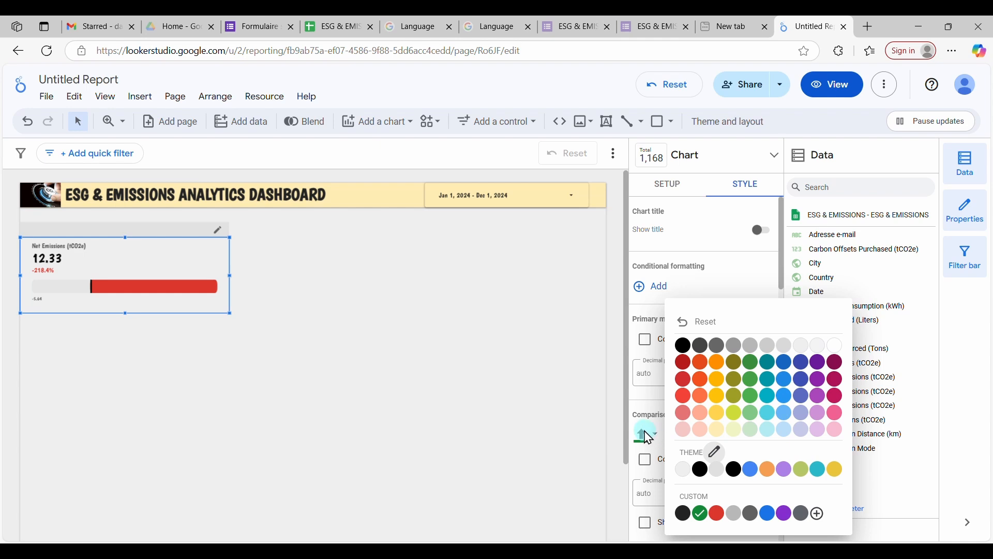
pyautogui.click(717, 515)
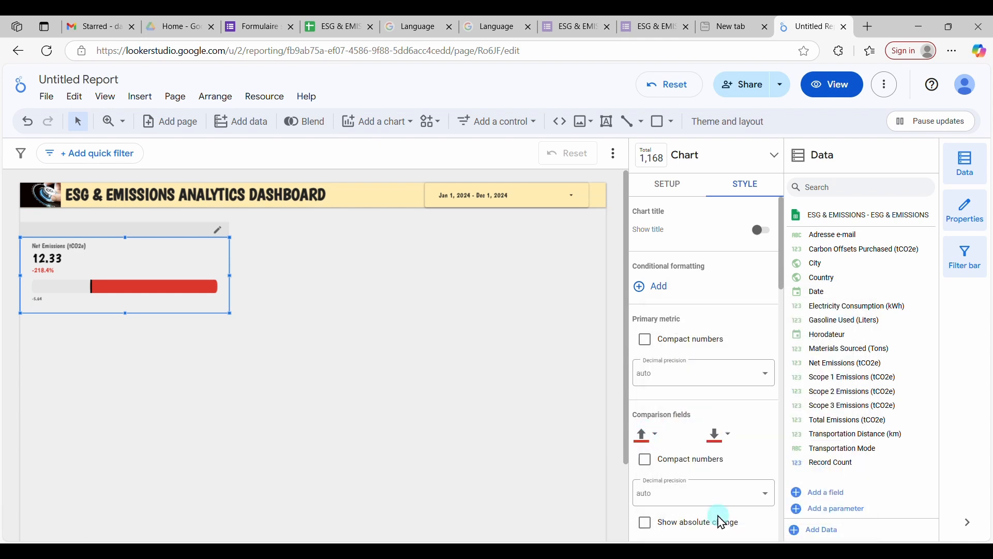
# Step: Set the Net Emissions scorecard's negative change colour in the comparison fields to green
pyautogui.click(718, 436)
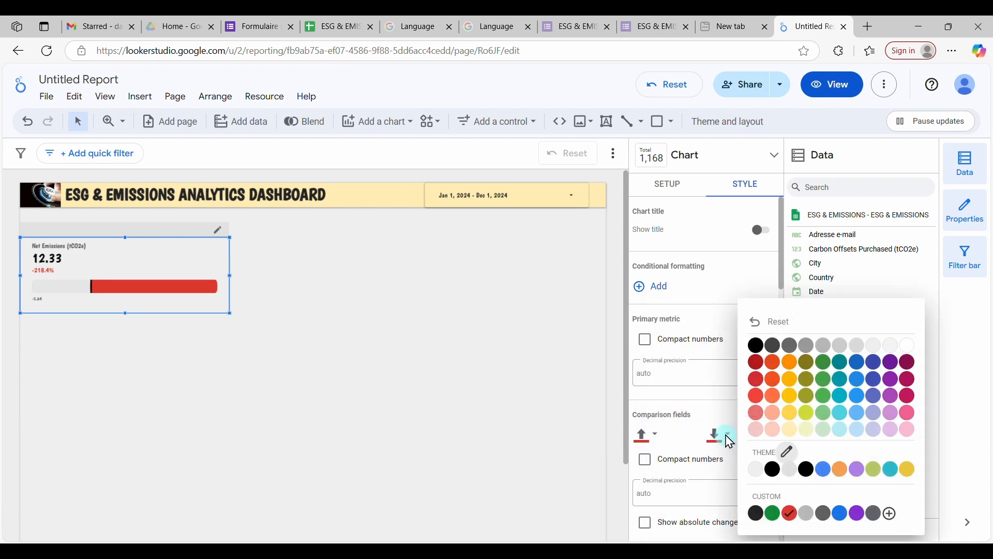
pyautogui.click(778, 512)
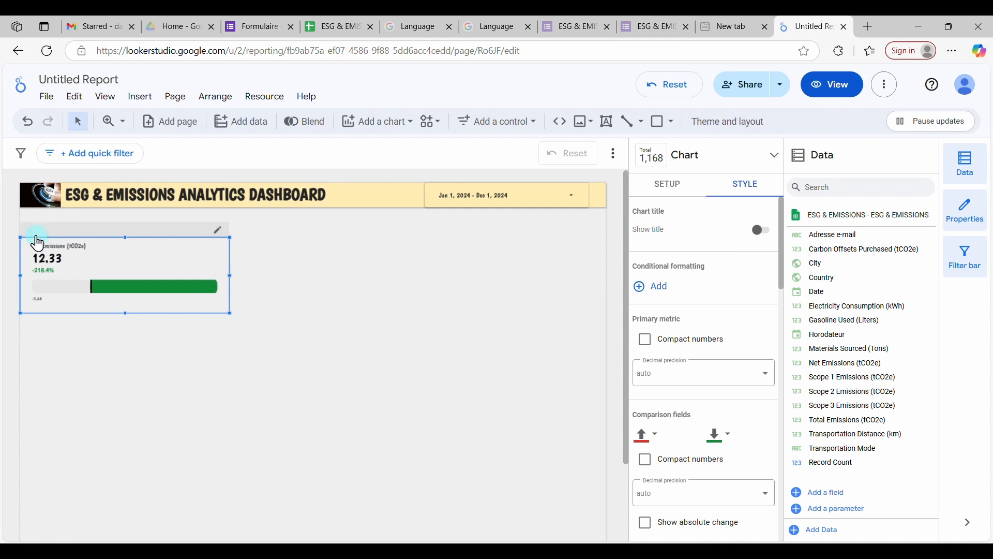
# Step: Try showing the scorecard's chart title and using compact numbers for its primary metric, turning each option off again
pyautogui.click(760, 230)
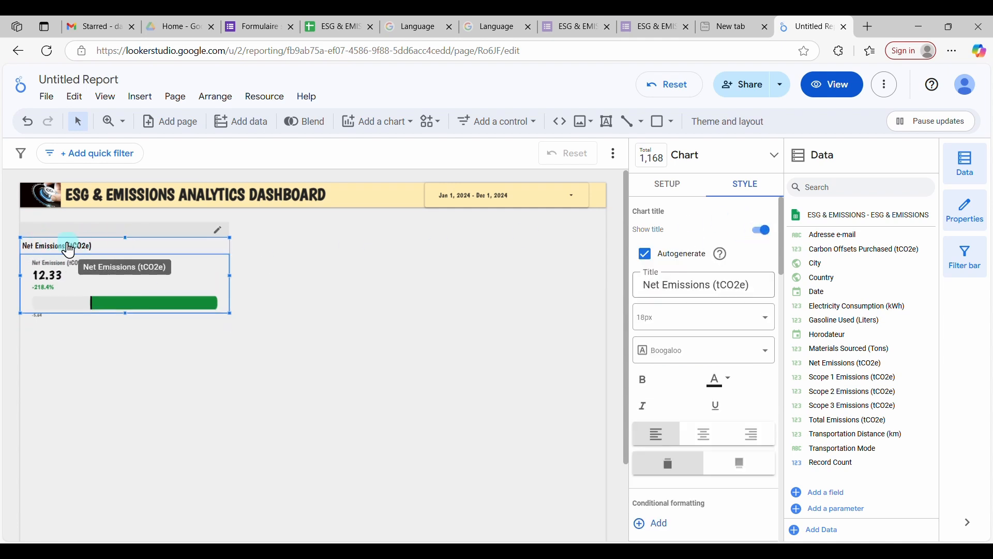
pyautogui.click(761, 230)
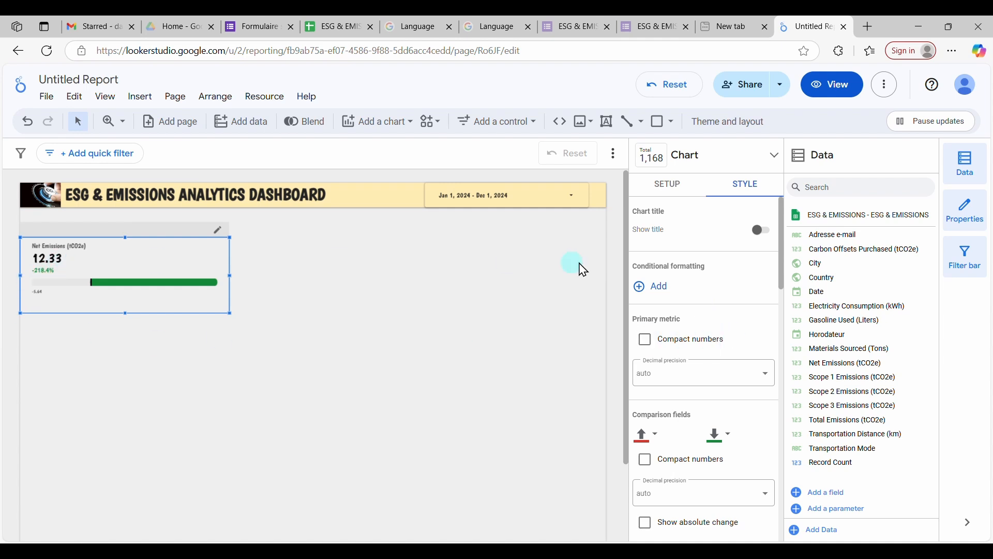
pyautogui.click(645, 340)
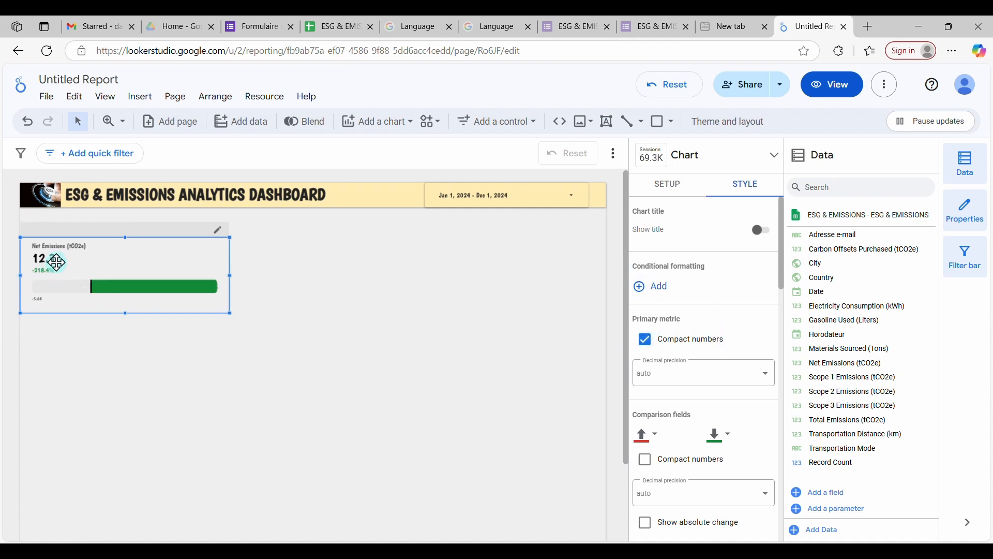
pyautogui.click(646, 343)
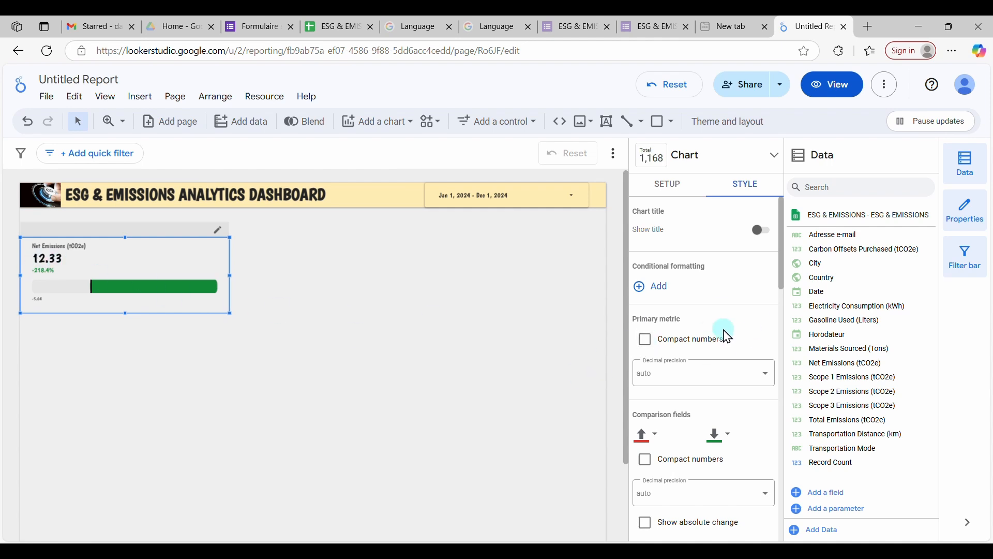
# Step: Try a decimal precision of 1 for the scorecard's primary metric and return it to auto
pyautogui.click(746, 387)
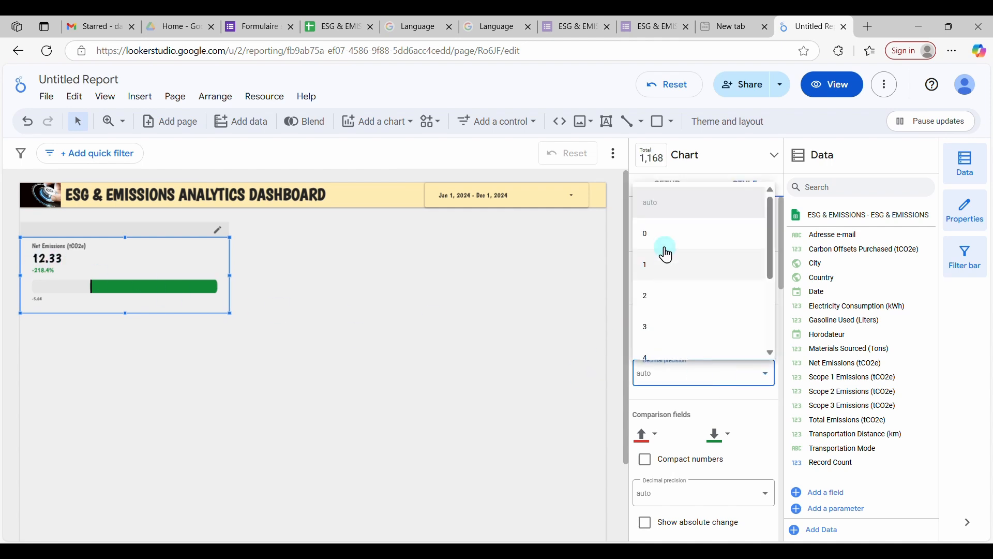
pyautogui.click(659, 279)
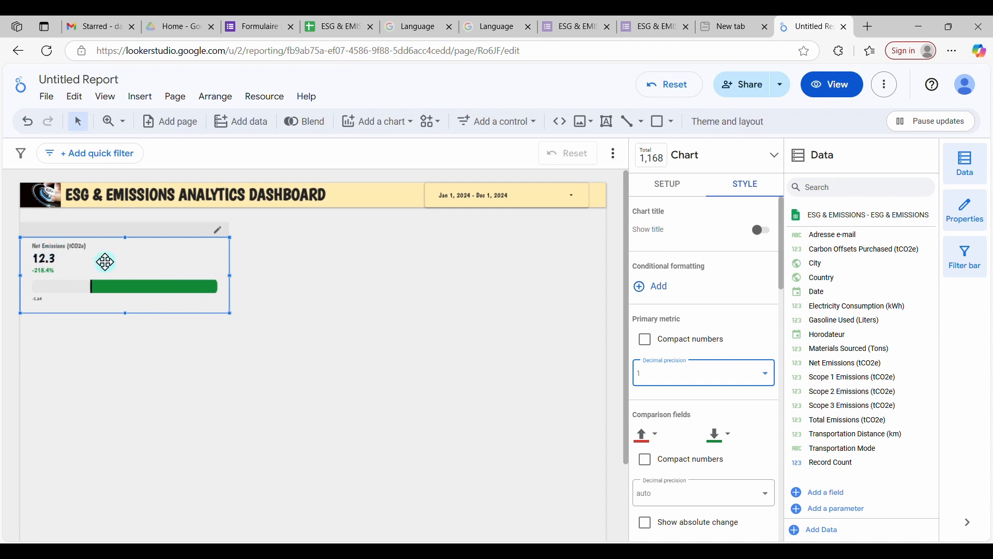
pyautogui.click(693, 376)
pyautogui.click(659, 207)
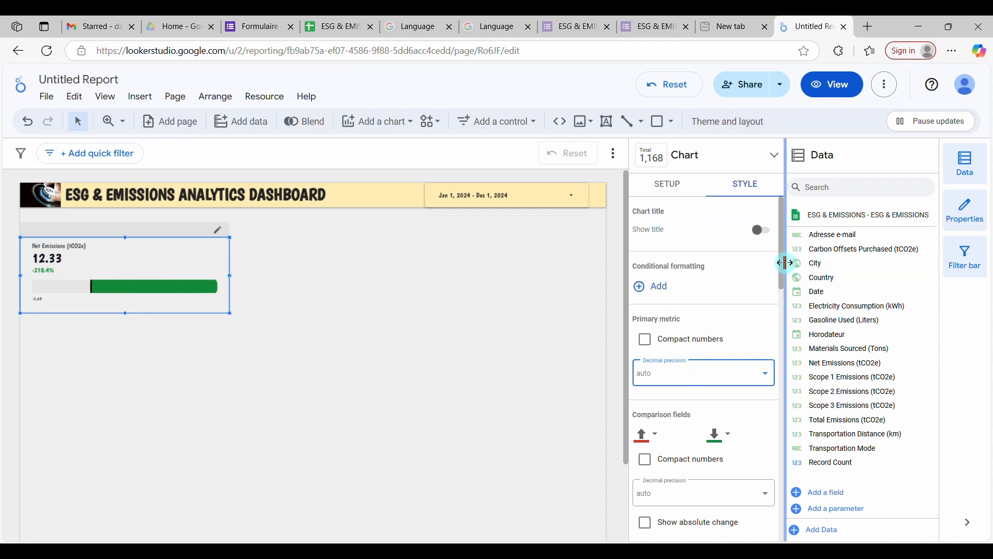
# Step: Unhide the scorecard's comparison label and set its text to "vs previous year"
pyautogui.moveTo(782, 274); pyautogui.dragTo(781, 349)
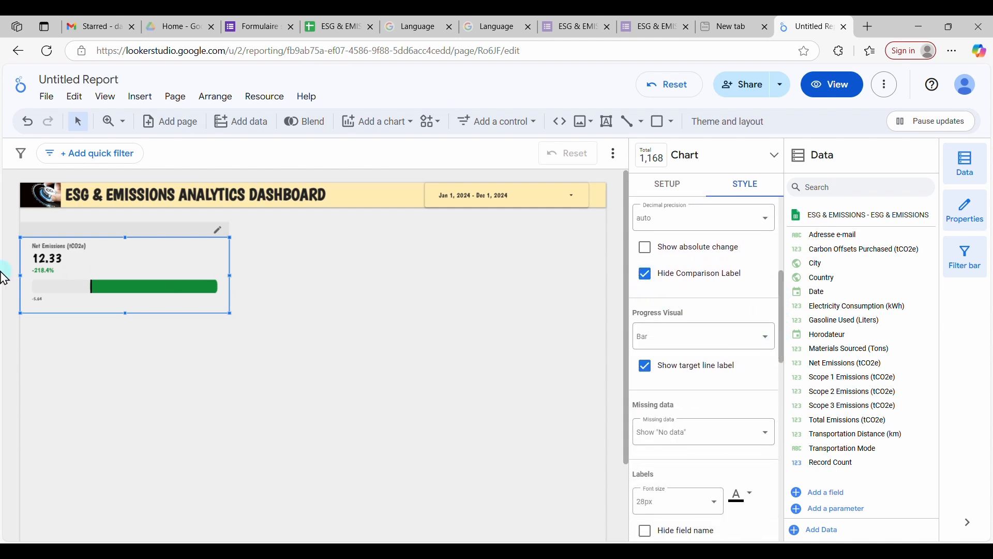
pyautogui.click(648, 280)
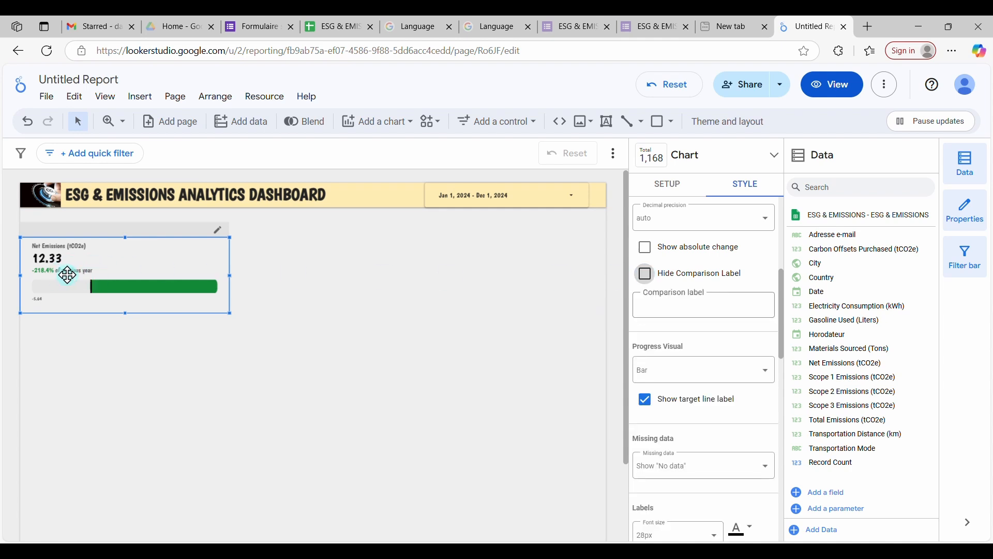
pyautogui.click(672, 308)
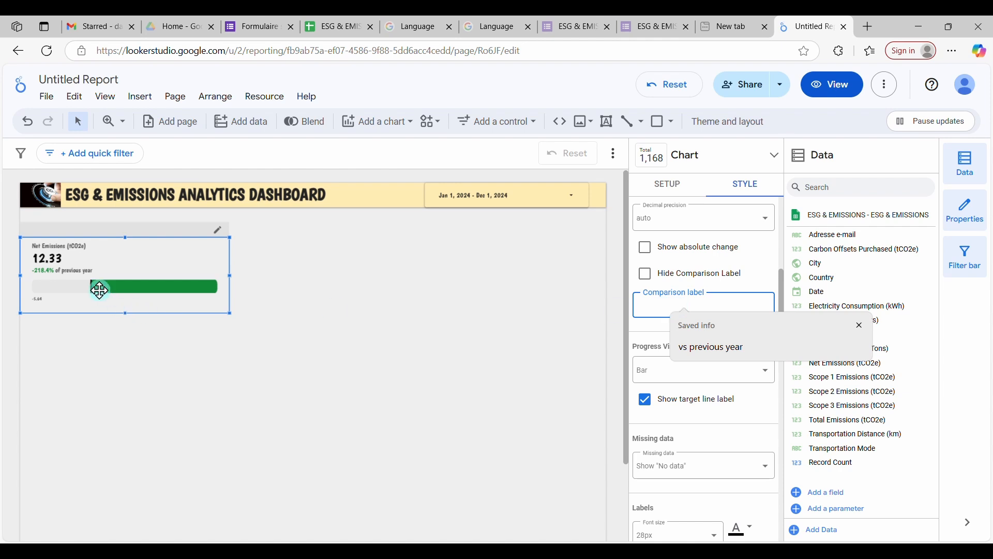
pyautogui.click(714, 346)
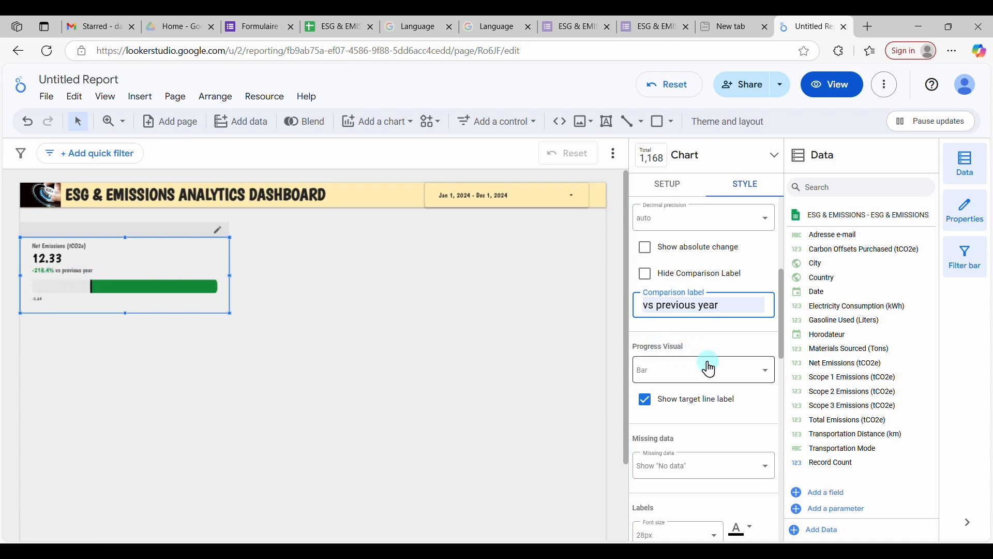
# Step: Try the absolute change option in the scorecard's comparison fields and leave it off
pyautogui.scroll(1, 710, 369)
pyautogui.scroll(2, 710, 371)
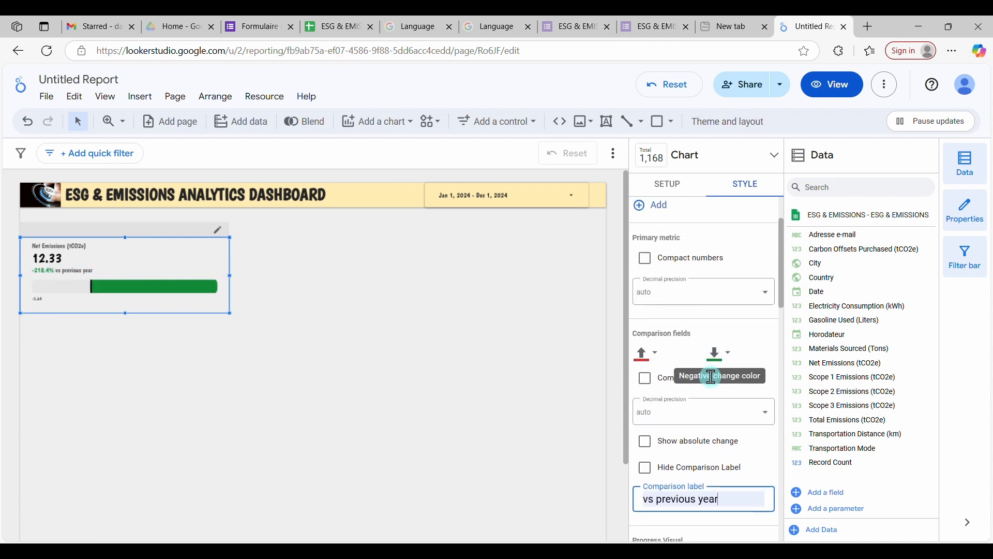
pyautogui.scroll(-2, 735, 437)
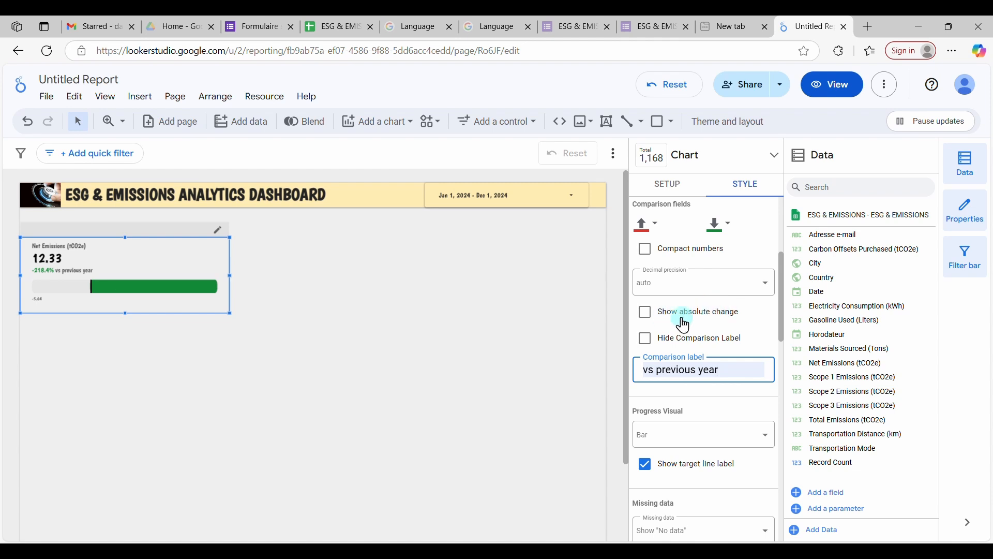
pyautogui.click(647, 317)
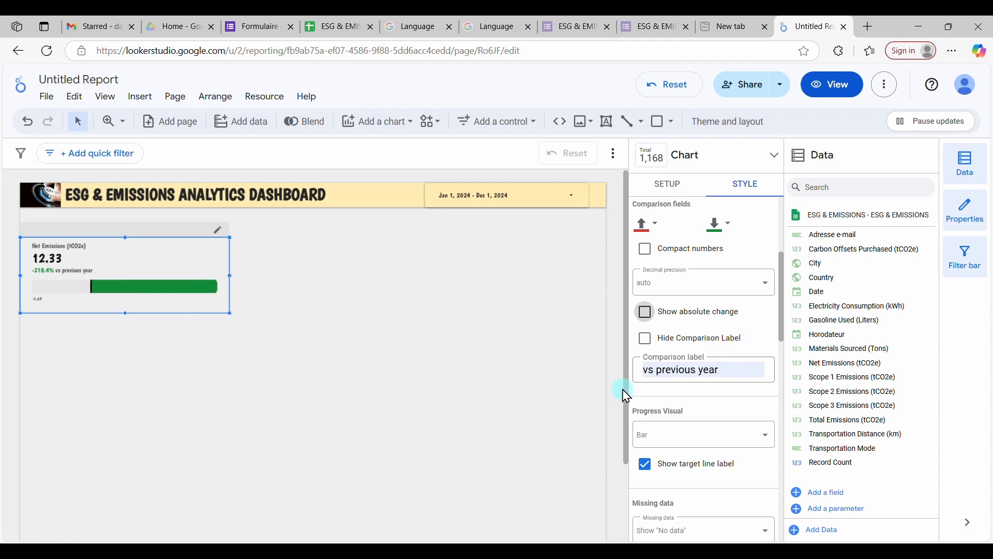
# Step: Try the Circle and None progress visuals on the Net Emissions scorecard and return to Bar
pyautogui.click(701, 436)
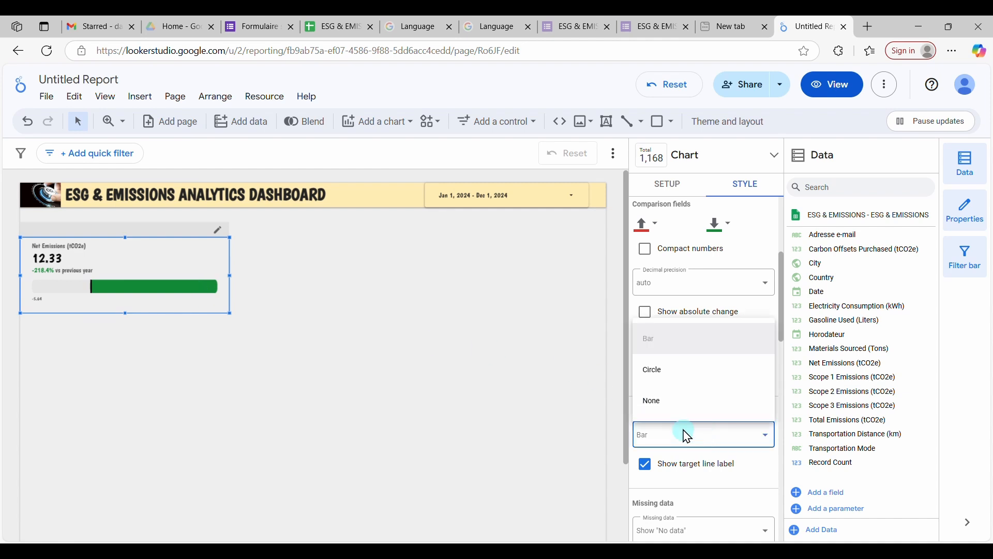
pyautogui.click(665, 378)
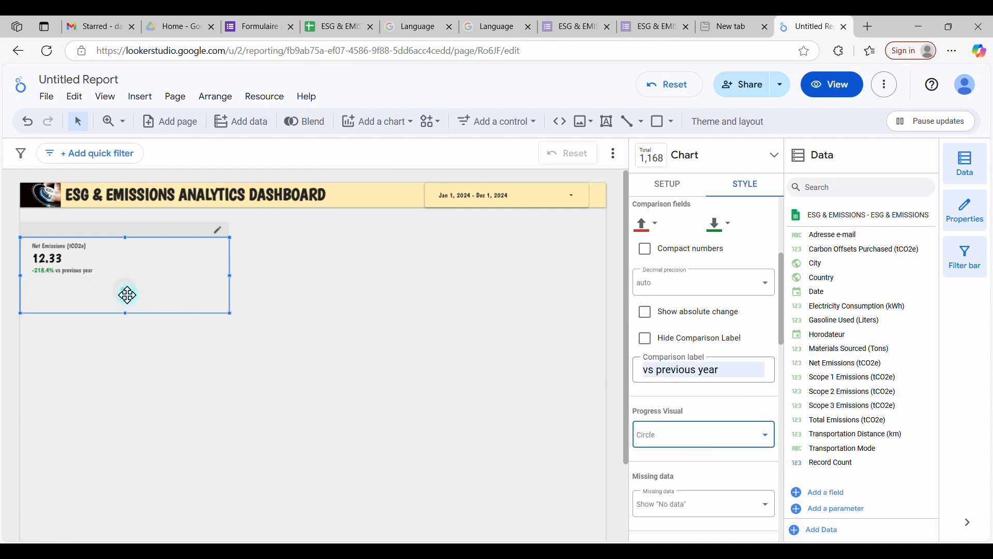
pyautogui.click(644, 435)
pyautogui.click(681, 405)
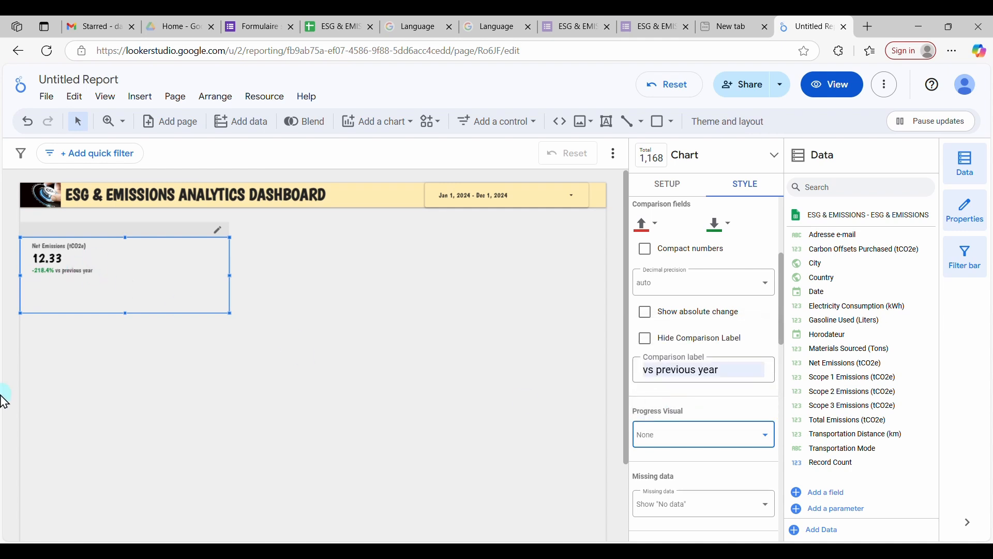
pyautogui.click(750, 434)
pyautogui.click(681, 339)
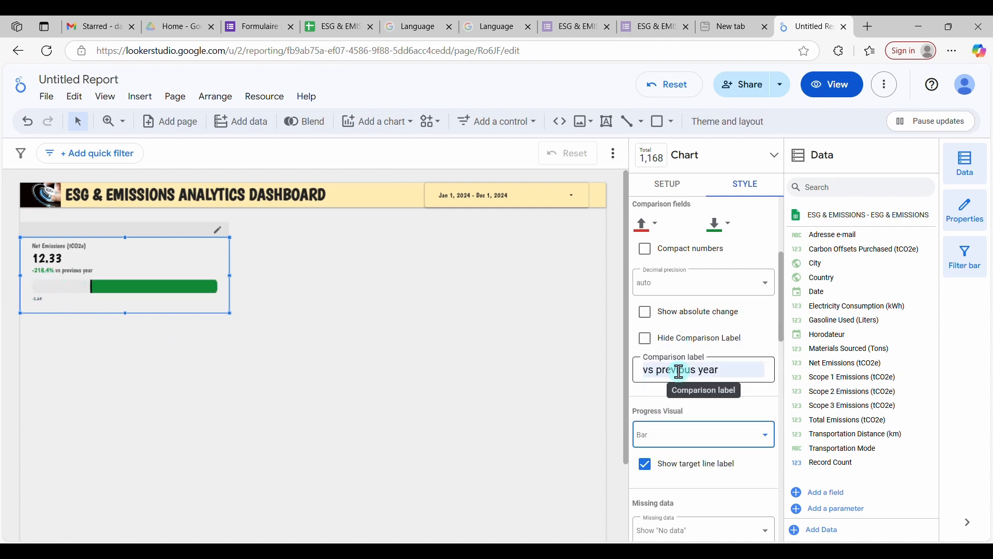
# Step: Set the scorecard's progress visual to None and view the missing data options, keeping Show "No data"
pyautogui.click(693, 440)
pyautogui.click(680, 417)
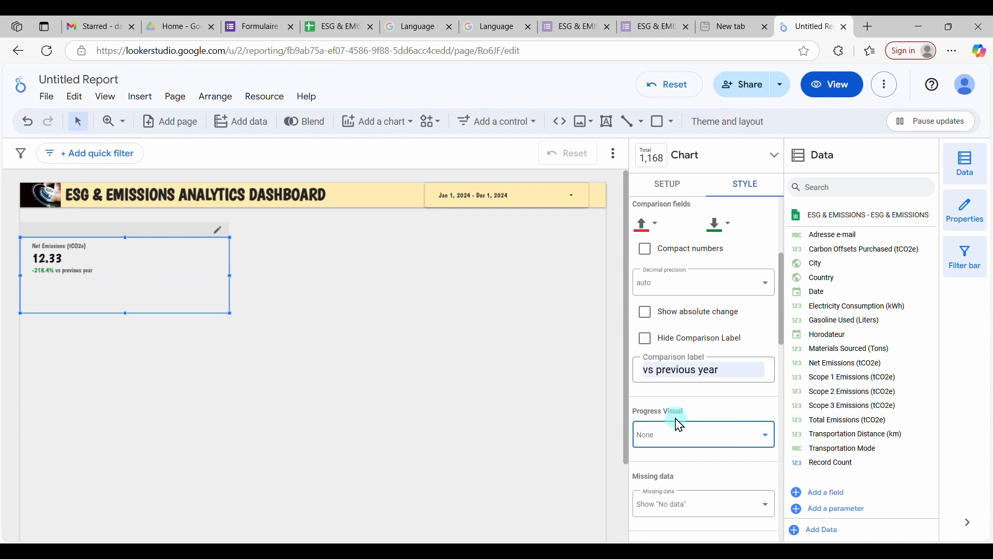
pyautogui.scroll(-3, 727, 440)
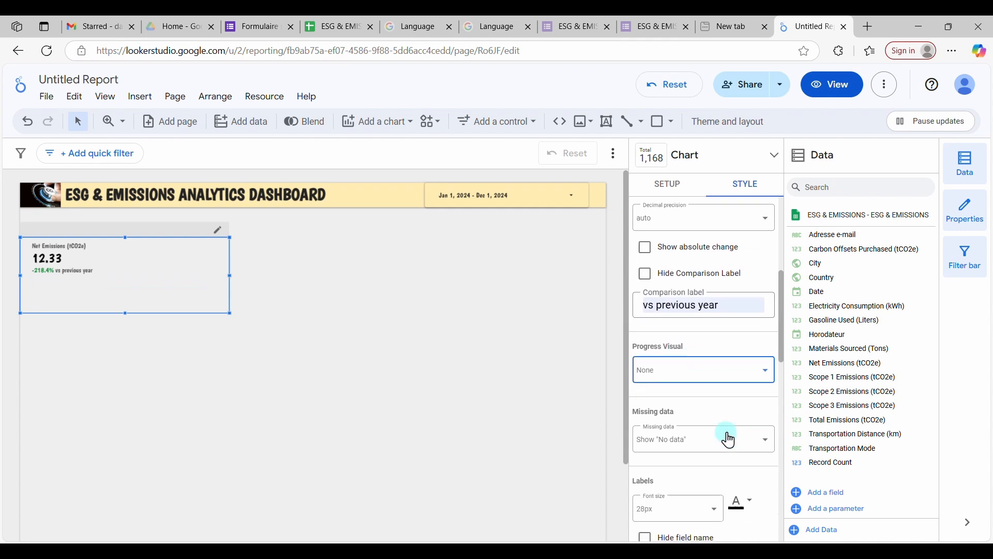
pyautogui.click(733, 385)
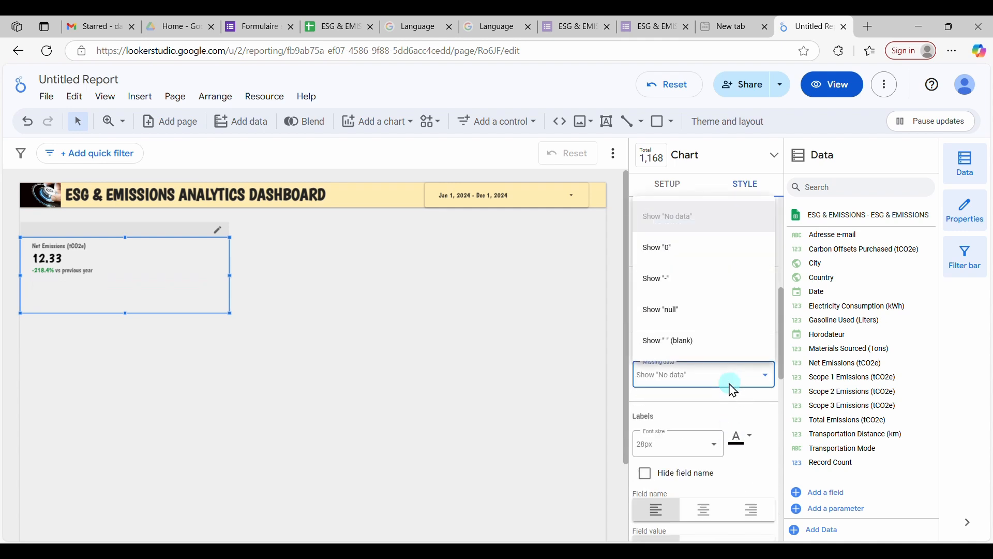
pyautogui.click(694, 390)
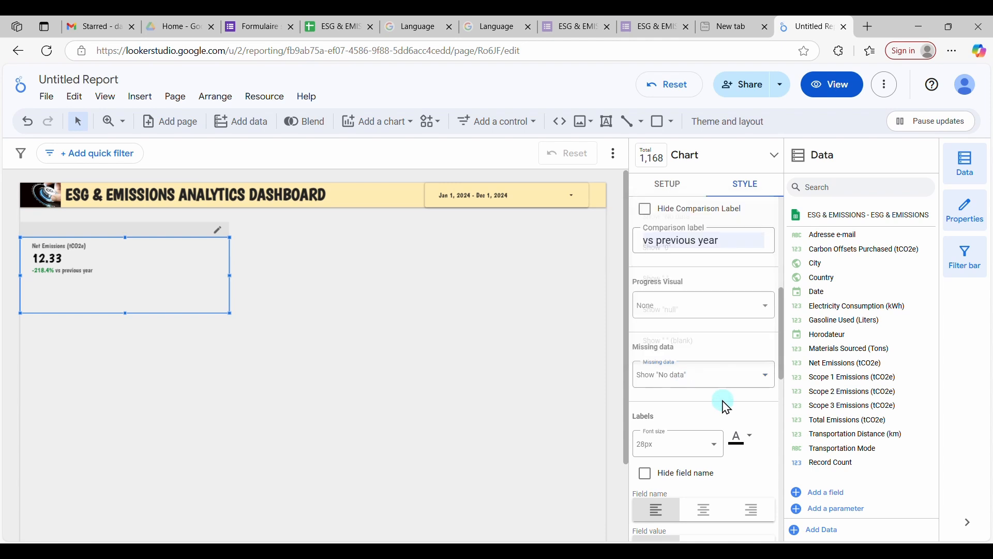
# Step: Enlarge the scorecard's label font size, trying 30px and 36px before settling on 48px
pyautogui.scroll(-1, 732, 421)
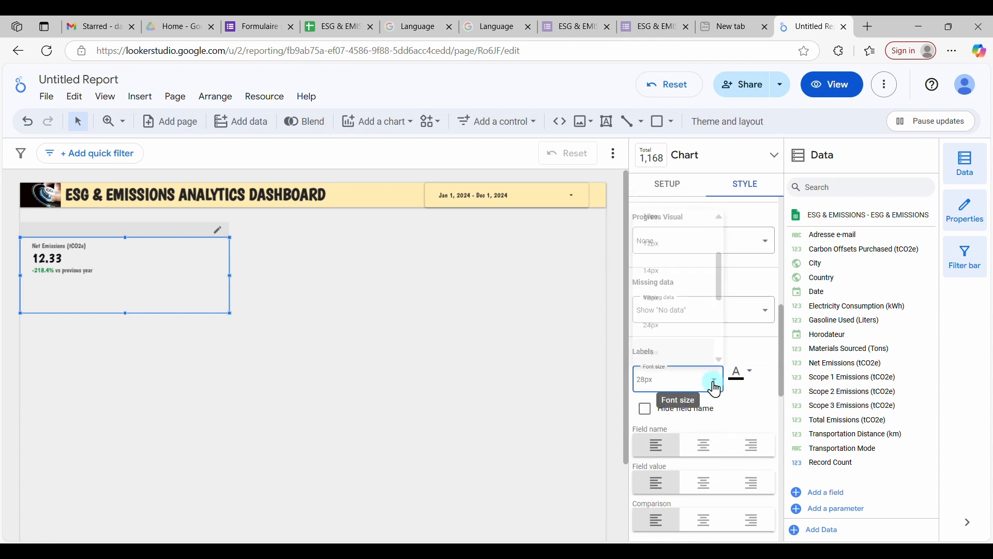
pyautogui.click(714, 383)
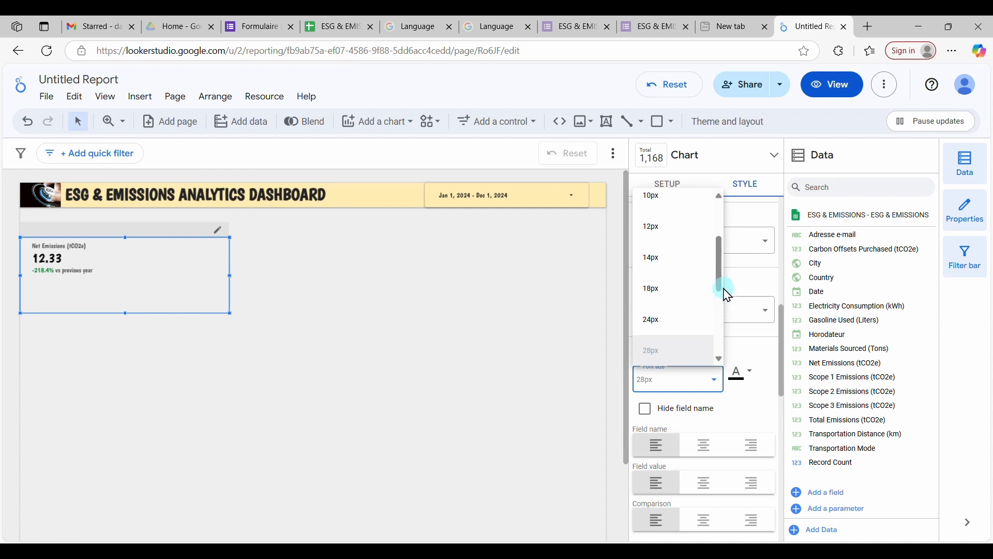
pyautogui.moveTo(720, 280); pyautogui.dragTo(732, 322)
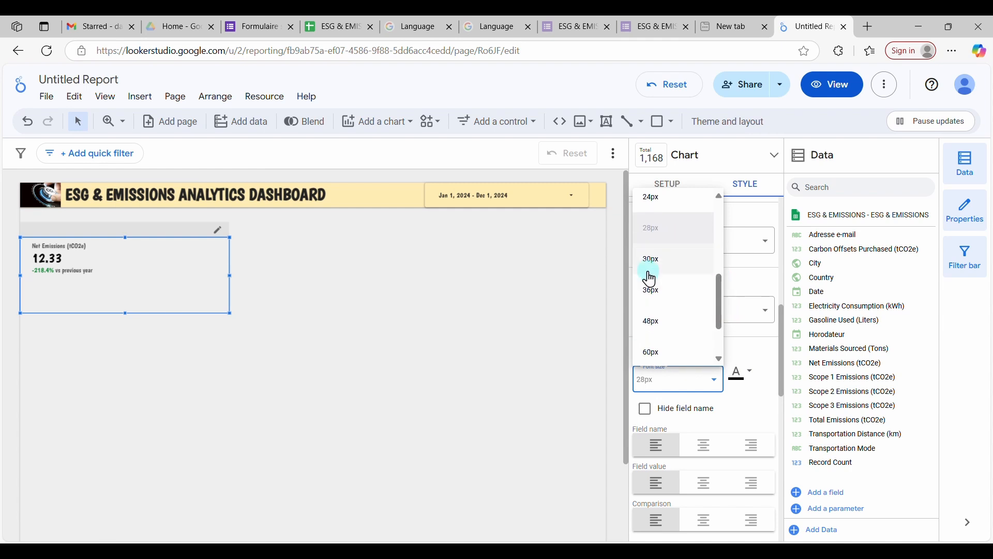
pyautogui.click(673, 260)
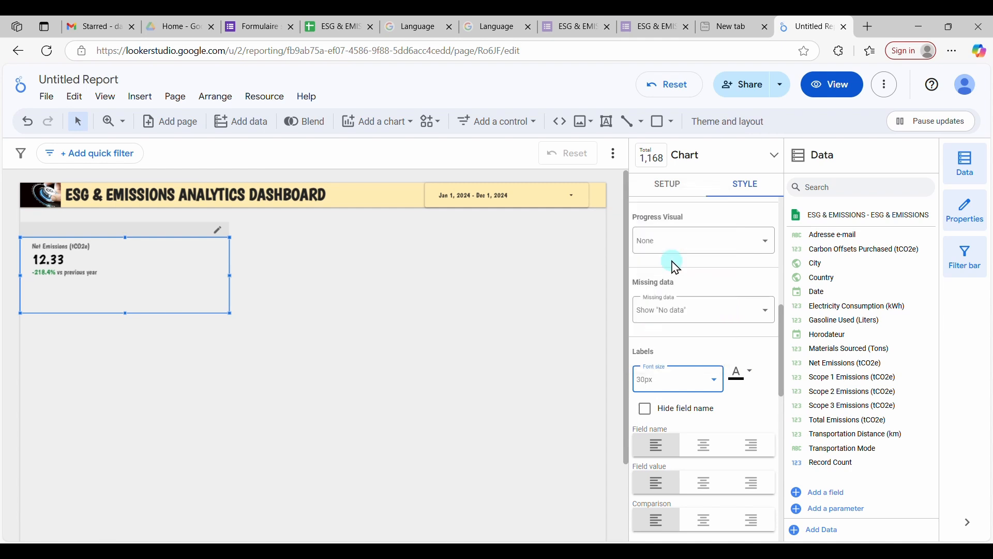
pyautogui.click(674, 381)
pyautogui.scroll(-2, 719, 357)
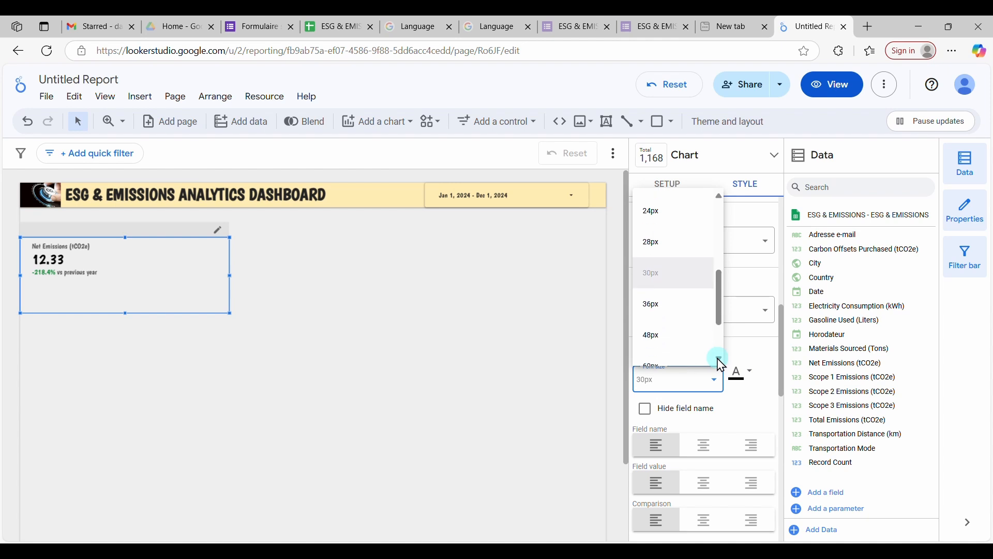
pyautogui.click(672, 293)
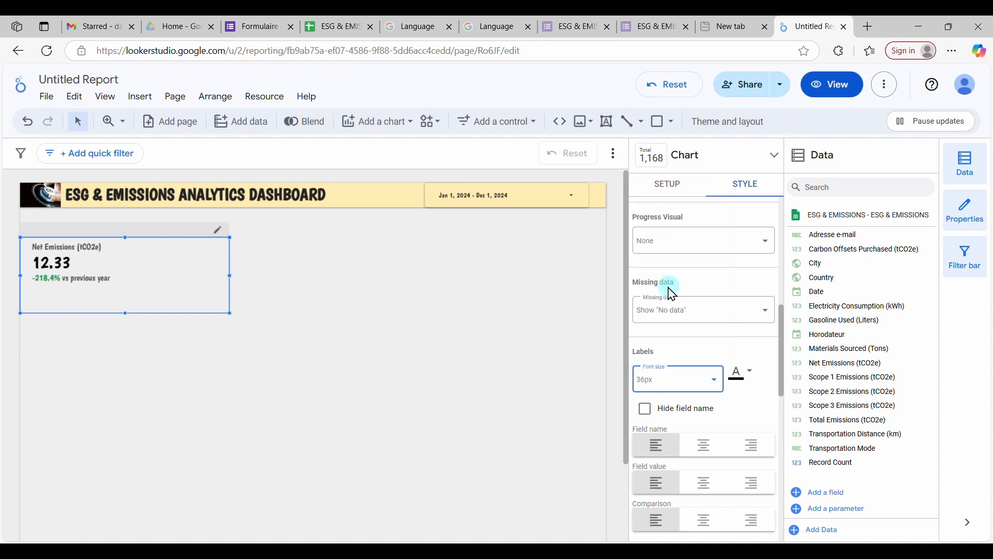
pyautogui.click(714, 379)
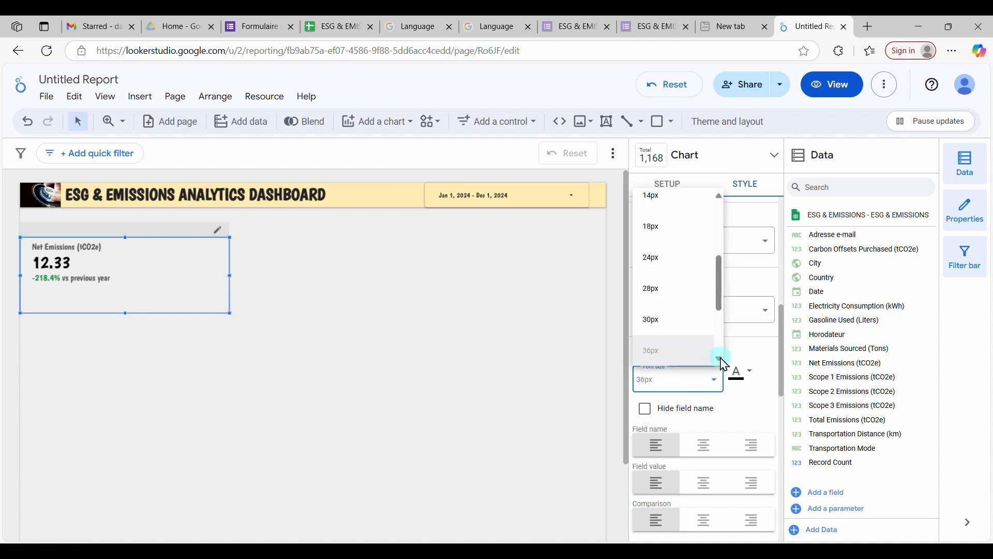
pyautogui.scroll(-2, 720, 360)
pyautogui.click(661, 359)
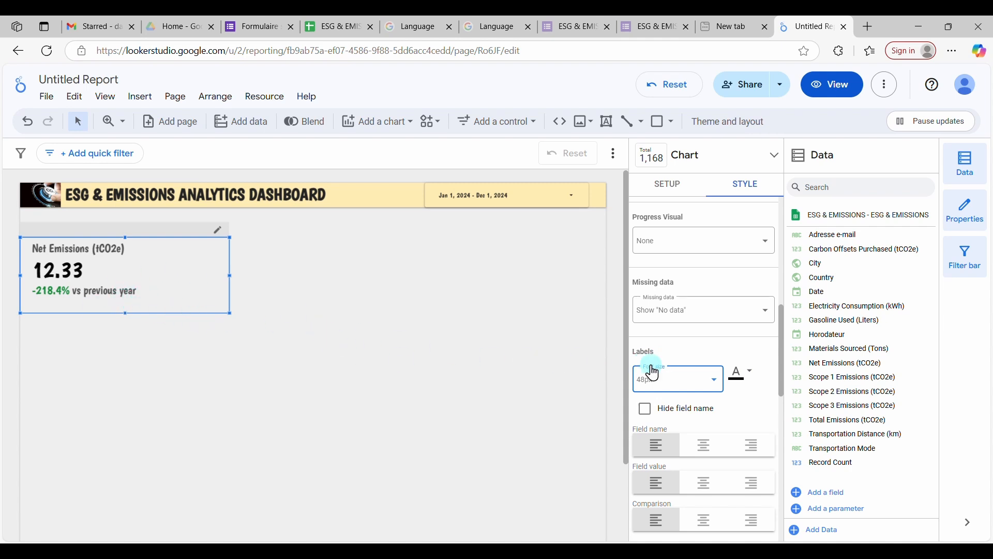
# Step: Try orange as the scorecard's label font colour and return it to black
pyautogui.click(744, 374)
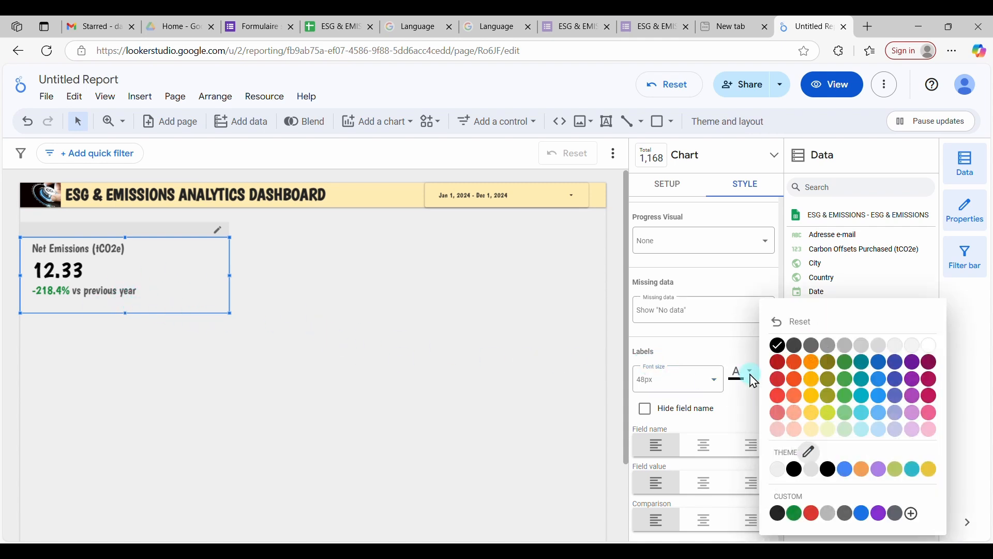
pyautogui.click(822, 366)
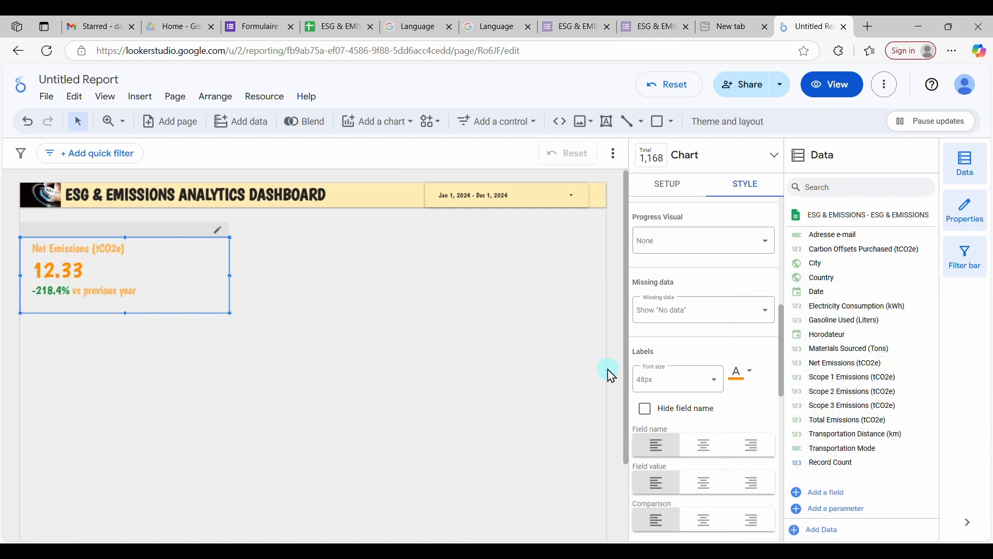
pyautogui.click(745, 375)
pyautogui.click(778, 347)
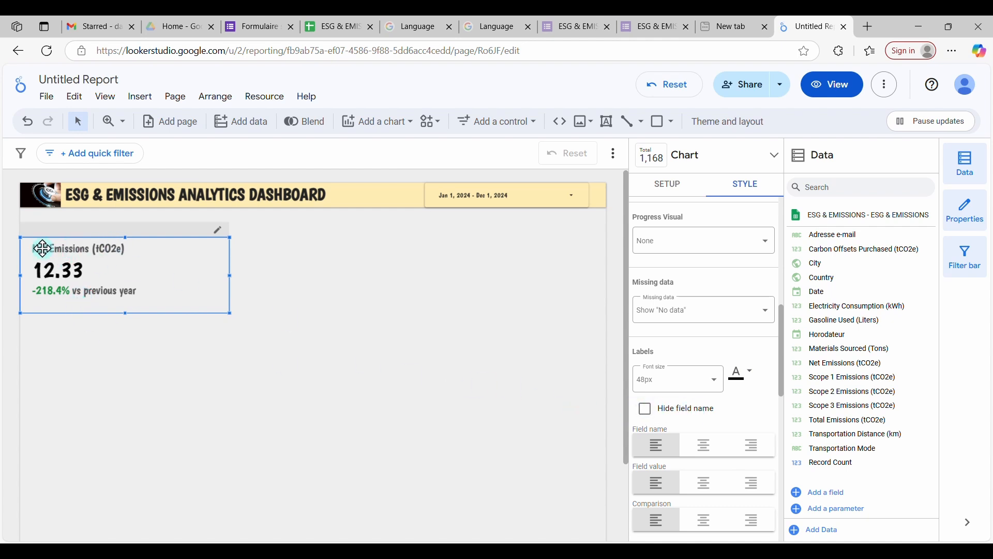
# Step: Center-align the scorecard's field name, field value and comparison, keeping the field name shown
pyautogui.click(646, 409)
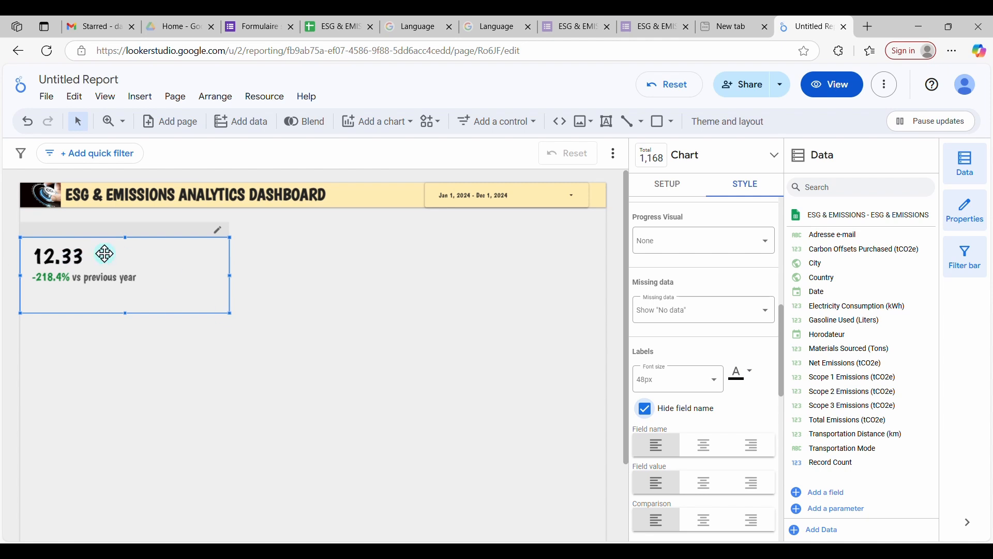
pyautogui.click(637, 414)
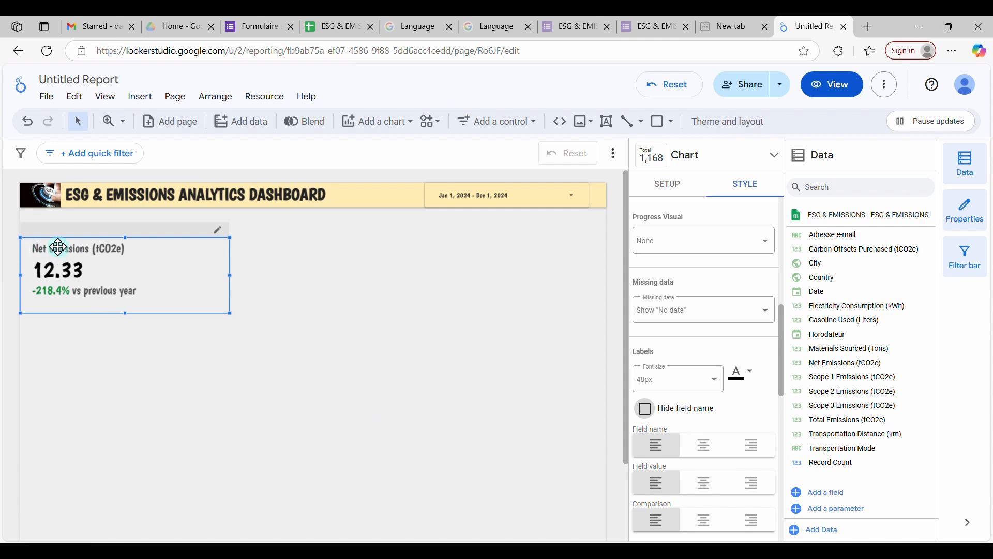
pyautogui.click(701, 446)
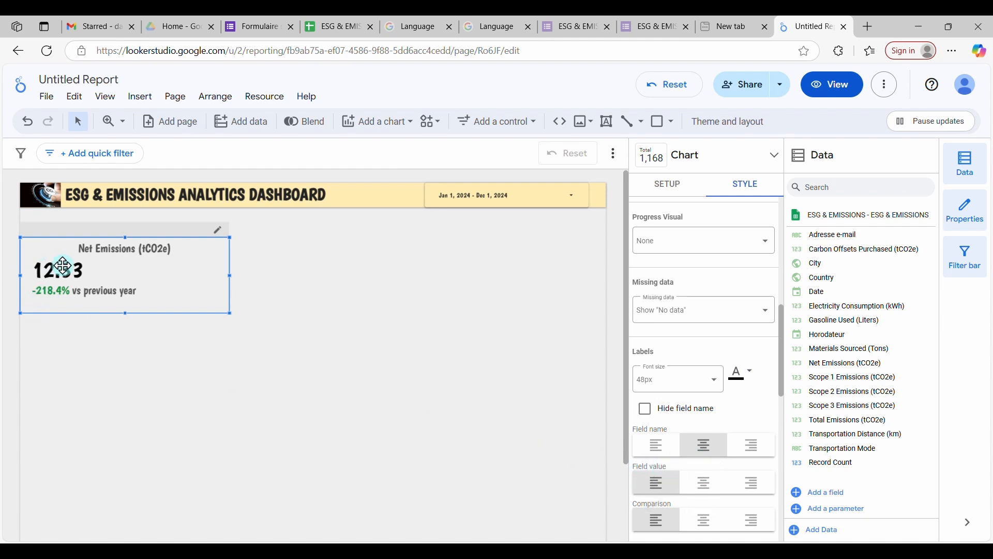
pyautogui.click(704, 482)
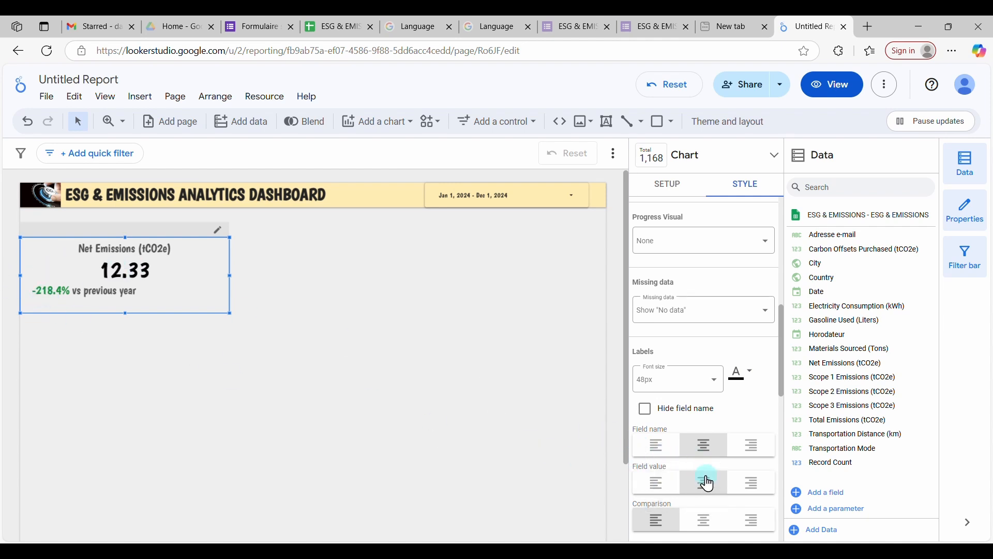
pyautogui.click(704, 520)
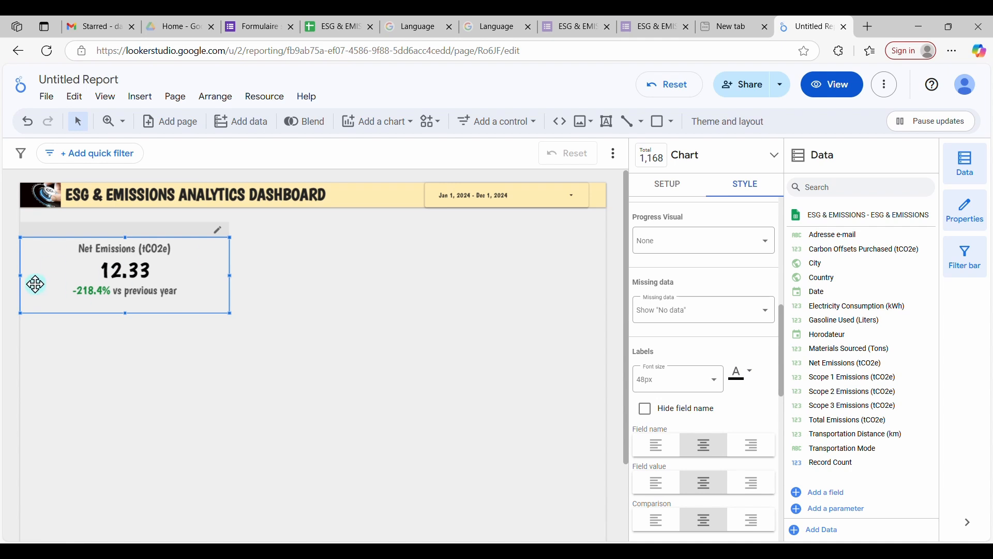
# Step: Resize the Net Emissions scorecard so it spans about half the page width
pyautogui.moveTo(229, 312); pyautogui.dragTo(146, 304)
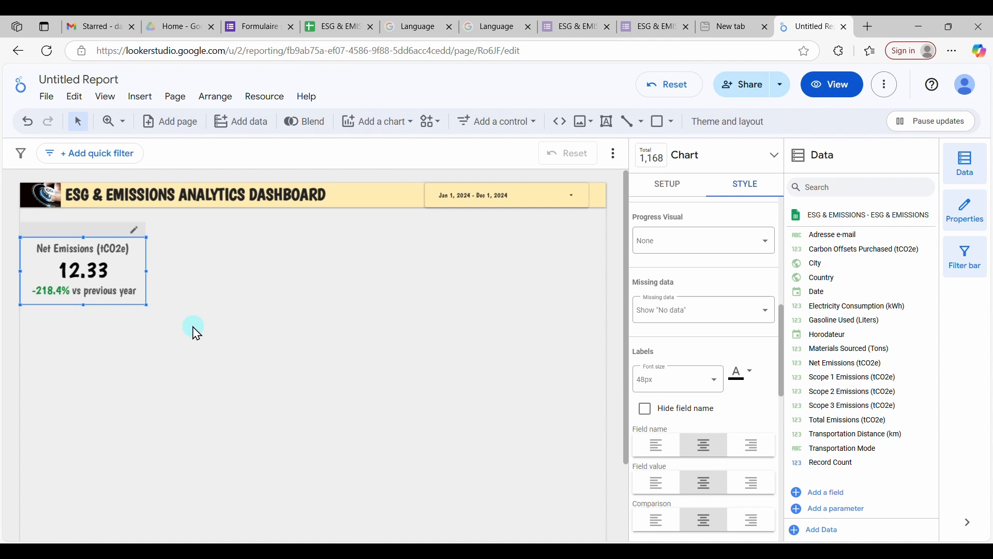
pyautogui.moveTo(147, 271); pyautogui.dragTo(221, 271)
pyautogui.moveTo(122, 305); pyautogui.dragTo(123, 321)
pyautogui.moveTo(220, 279); pyautogui.dragTo(316, 285)
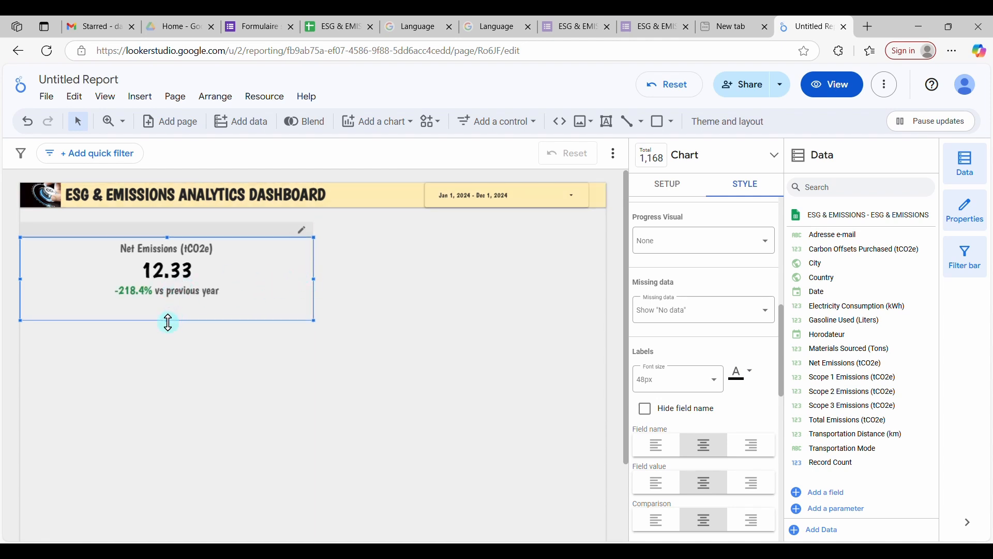
pyautogui.moveTo(168, 322); pyautogui.dragTo(169, 316)
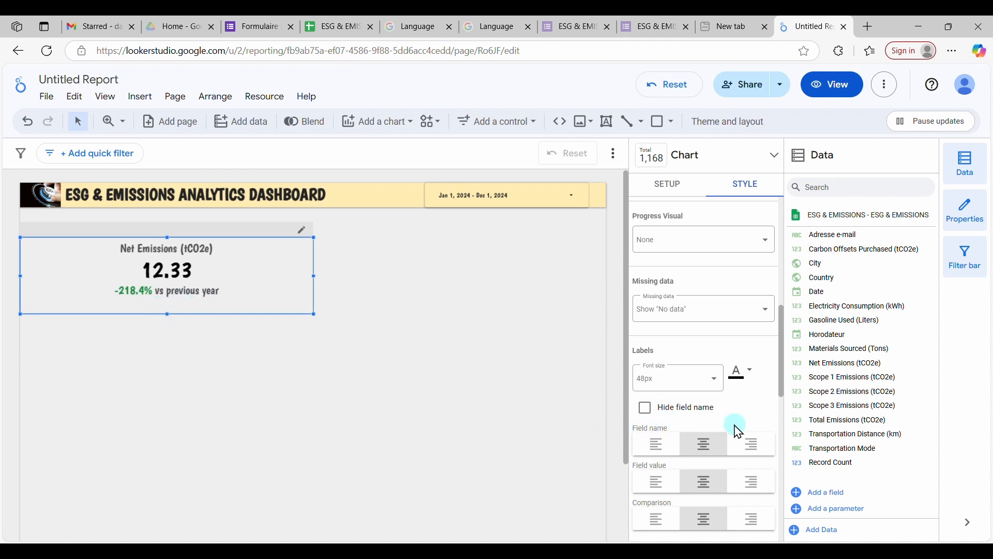
# Step: Set the scorecard's top padding to 0px and shorten its height to fit just below the comparison text
pyautogui.scroll(-5, 738, 427)
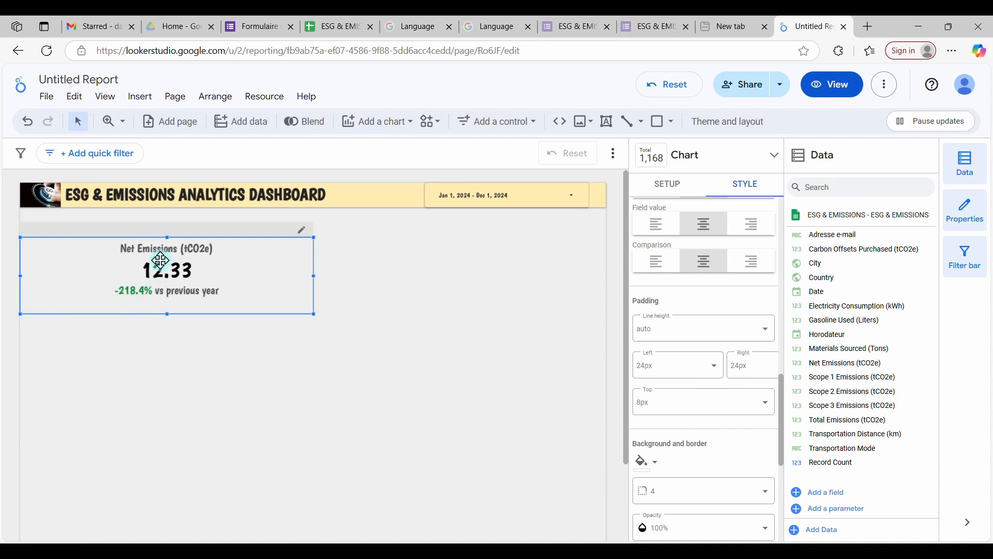
pyautogui.click(672, 402)
pyautogui.click(648, 236)
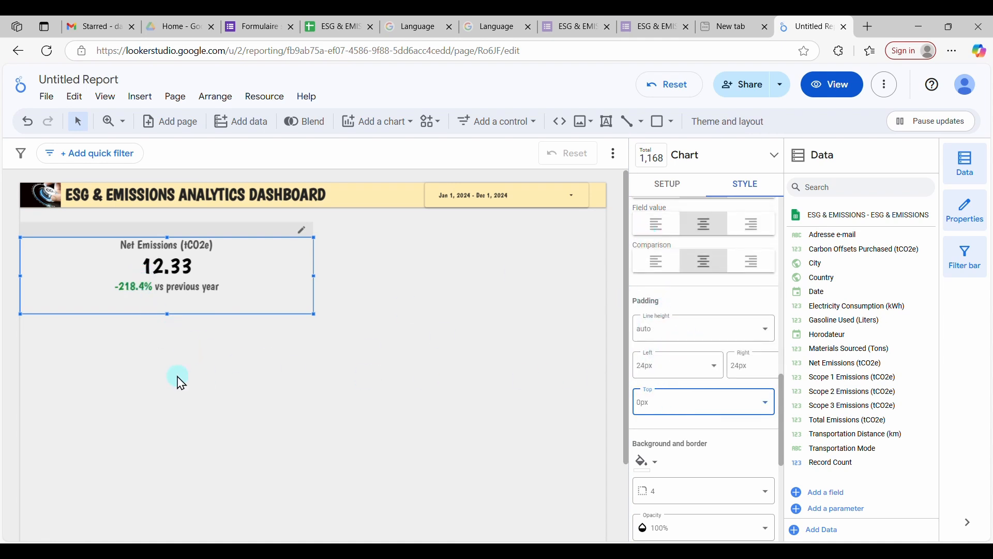
pyautogui.click(166, 315)
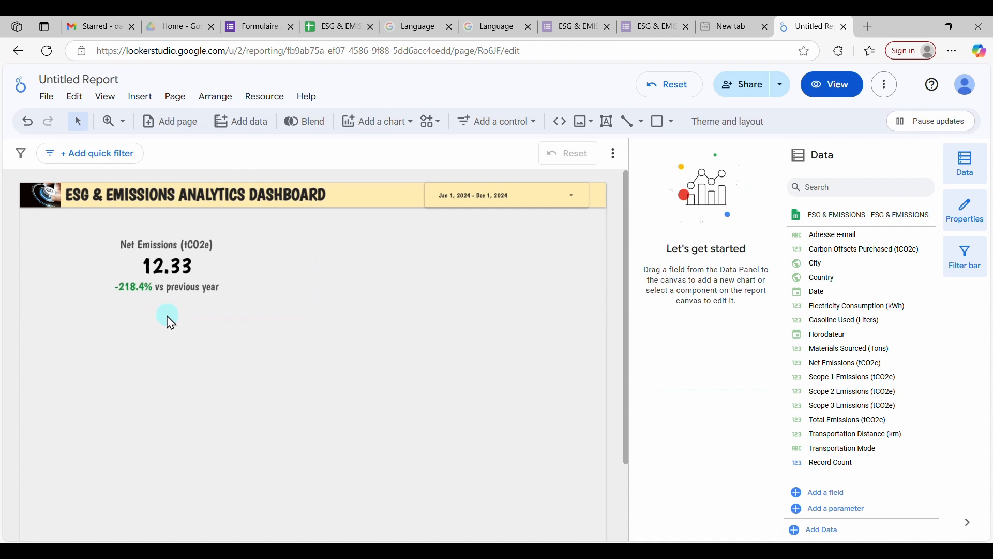
pyautogui.click(171, 311)
pyautogui.moveTo(165, 314); pyautogui.dragTo(167, 298)
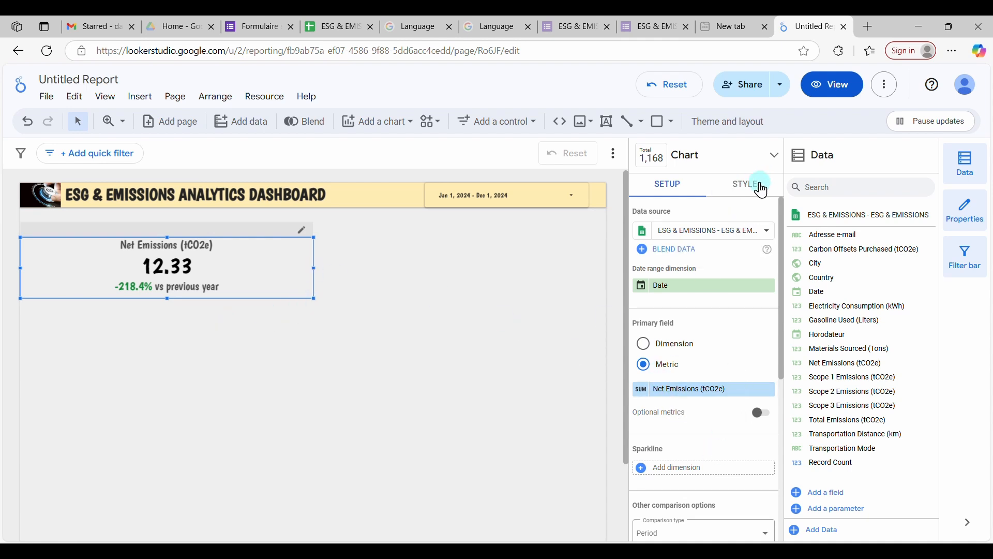
# Step: Try an orange background on the Net Emissions scorecard and reset it to the default
pyautogui.click(751, 193)
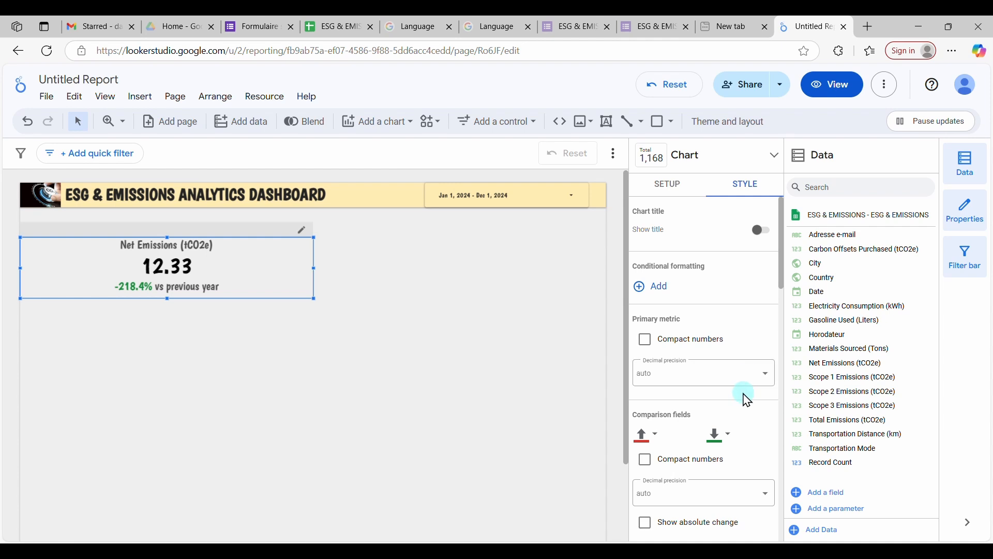
pyautogui.scroll(-5, 745, 396)
pyautogui.scroll(-7, 747, 403)
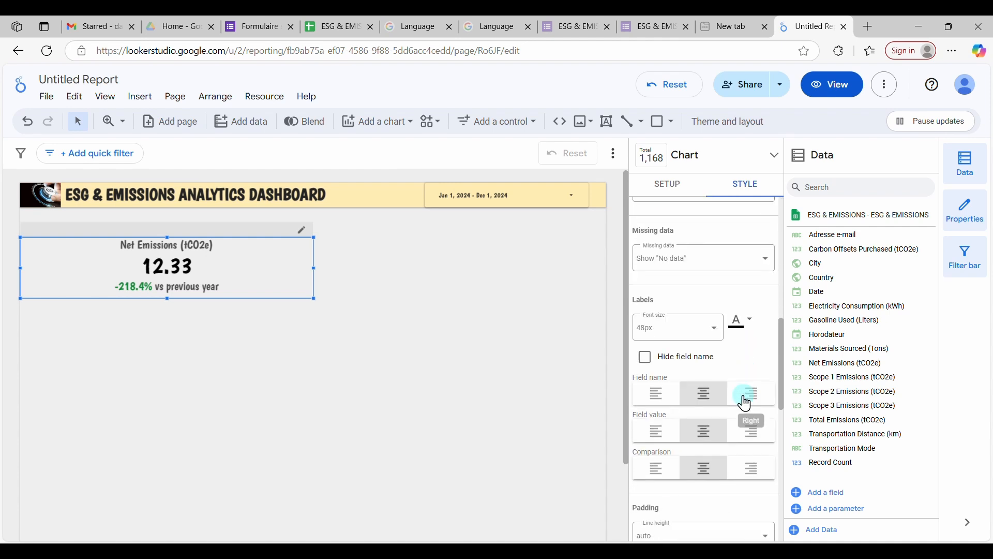
pyautogui.scroll(-1, 738, 417)
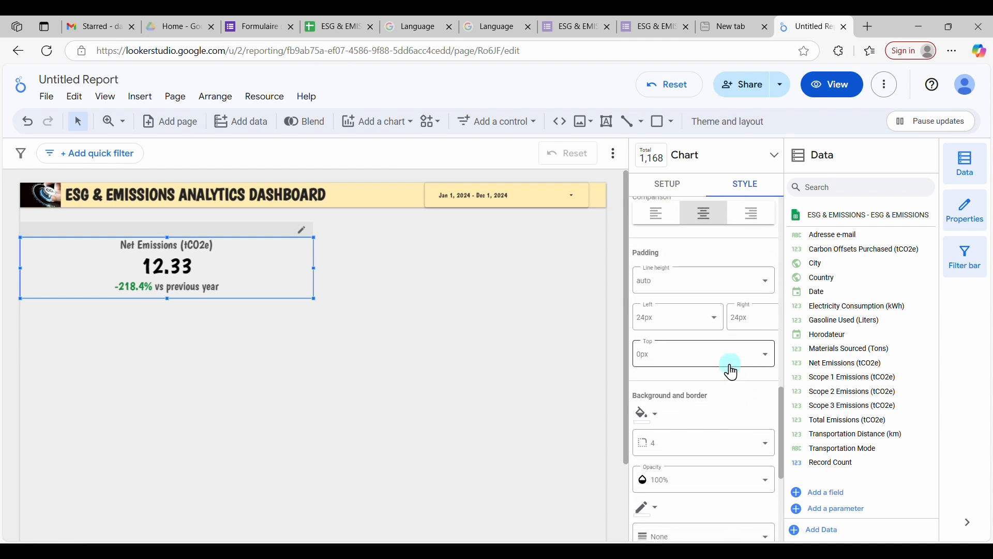
pyautogui.scroll(-1, 752, 424)
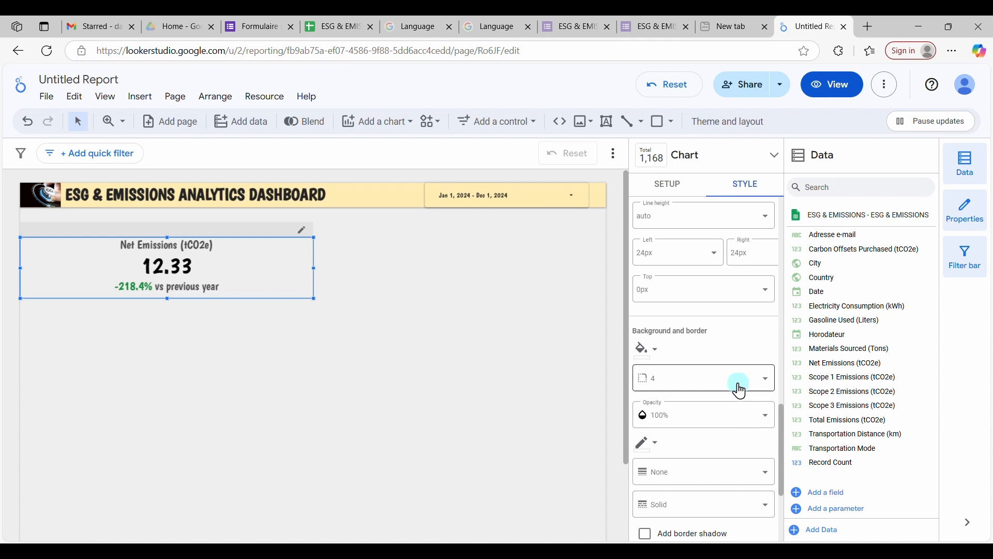
pyautogui.click(656, 355)
pyautogui.click(717, 335)
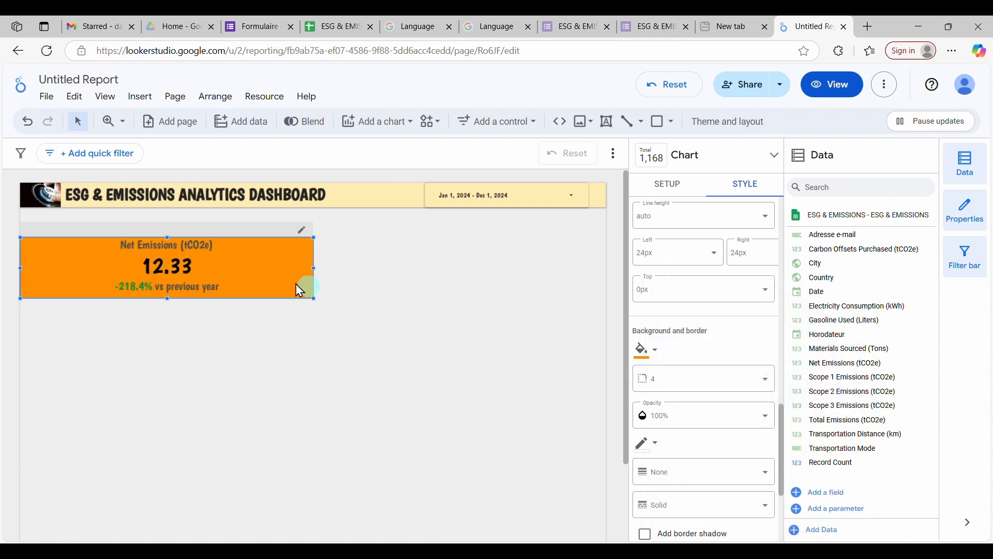
pyautogui.click(656, 353)
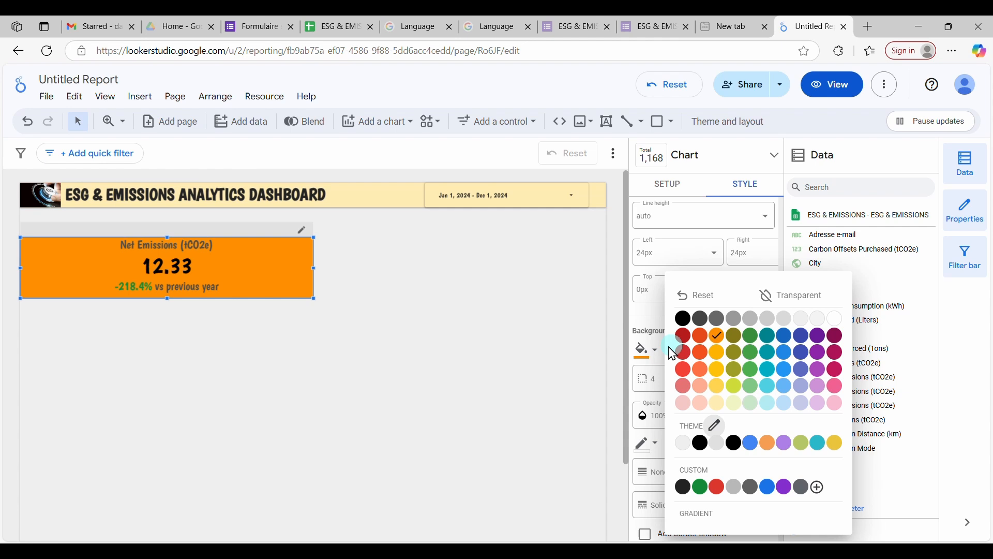
pyautogui.click(708, 305)
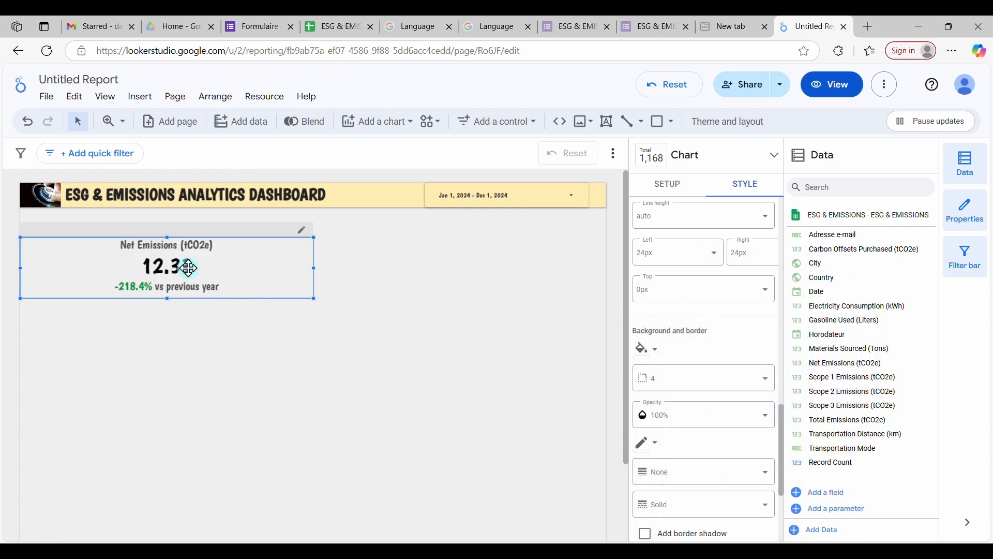
# Step: Add a border shadow to the Net Emissions scorecard
pyautogui.scroll(-3, 703, 422)
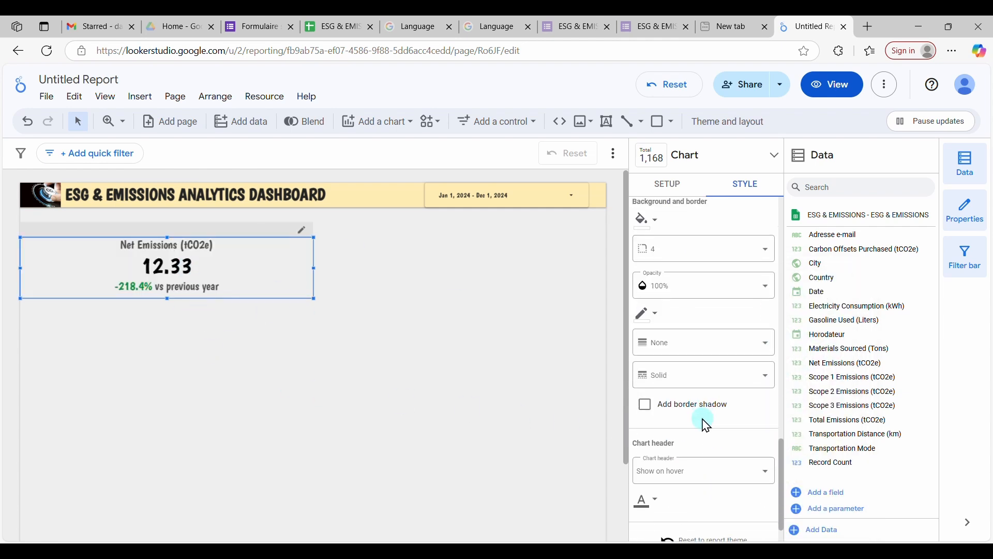
pyautogui.scroll(-1, 706, 425)
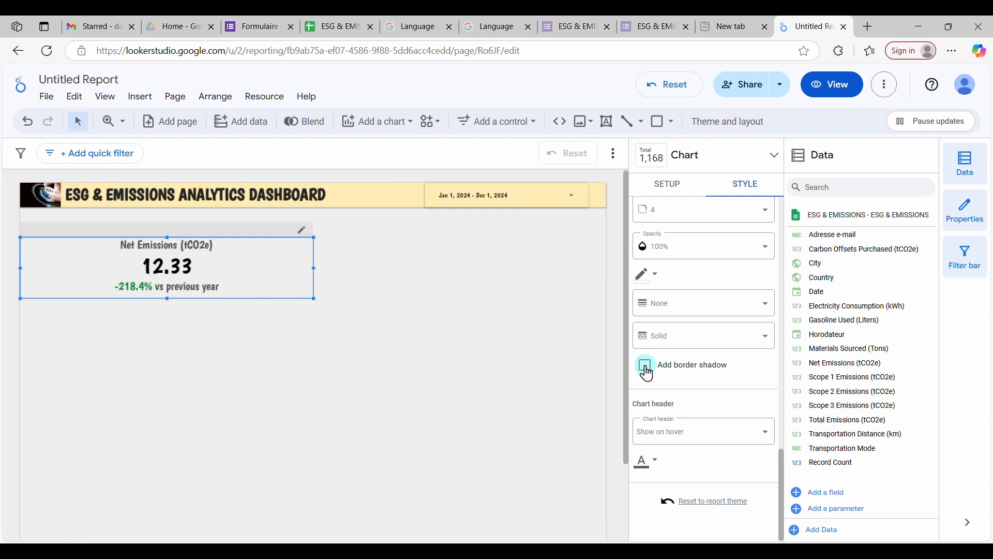
pyautogui.click(453, 371)
pyautogui.click(248, 284)
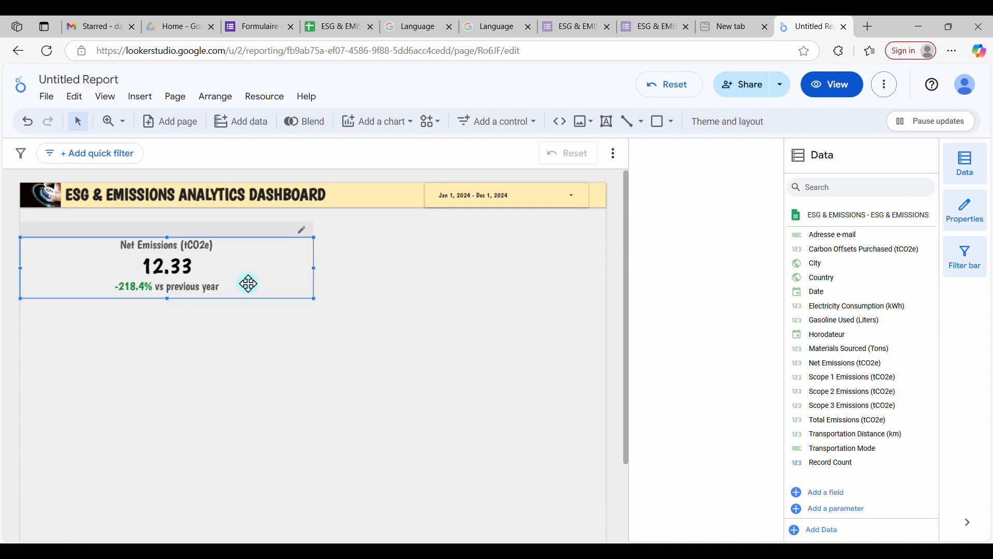
pyautogui.click(746, 186)
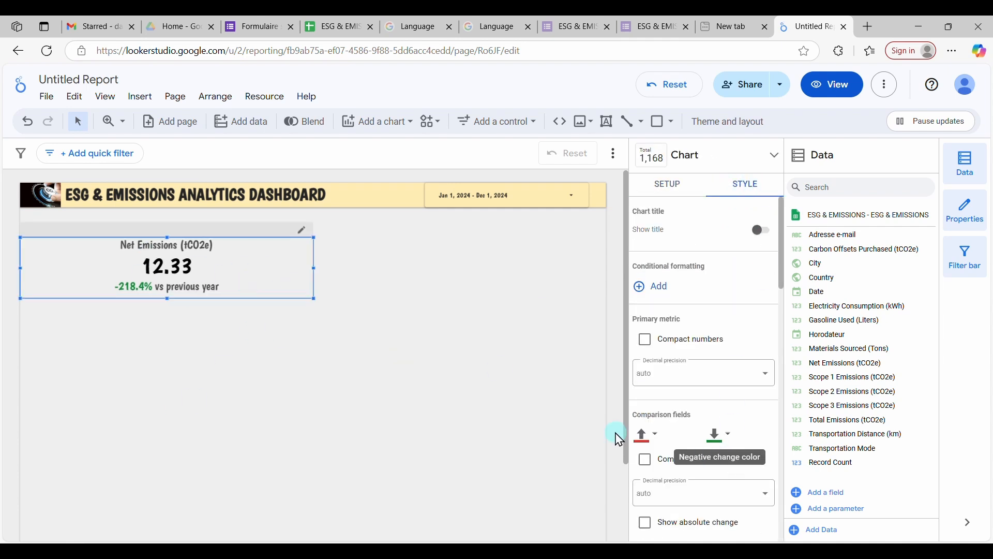
pyautogui.scroll(-3, 665, 437)
pyautogui.scroll(-5, 754, 359)
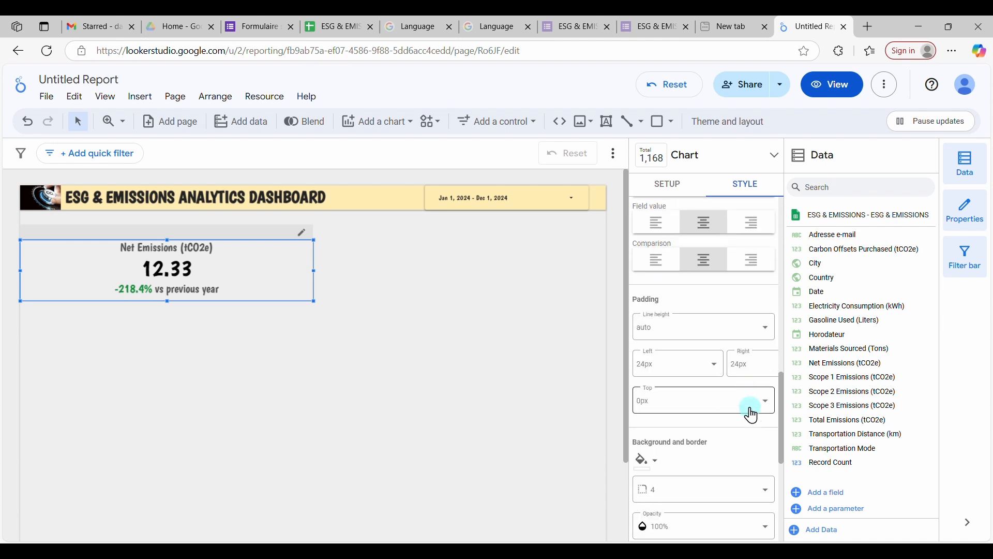
pyautogui.scroll(-5, 752, 414)
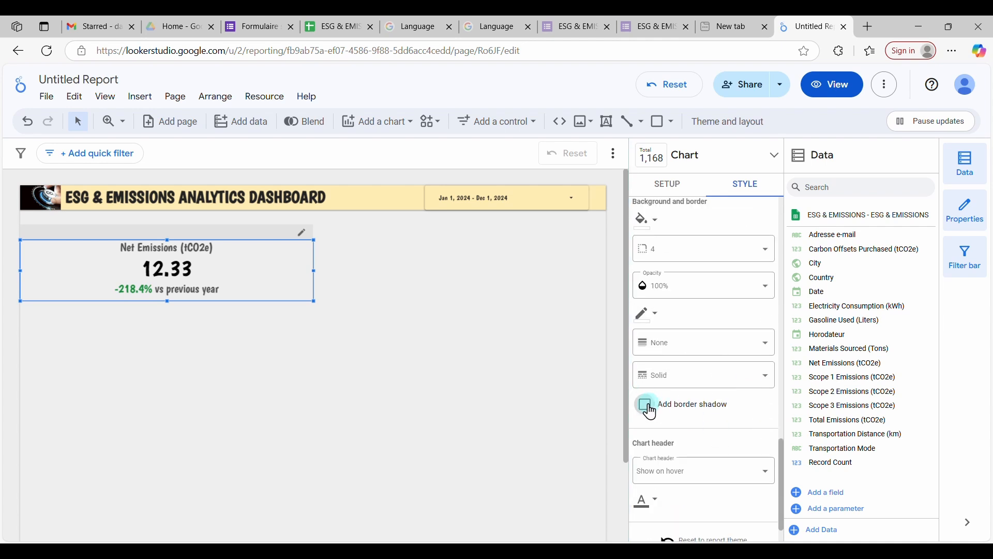
pyautogui.click(647, 406)
pyautogui.click(203, 366)
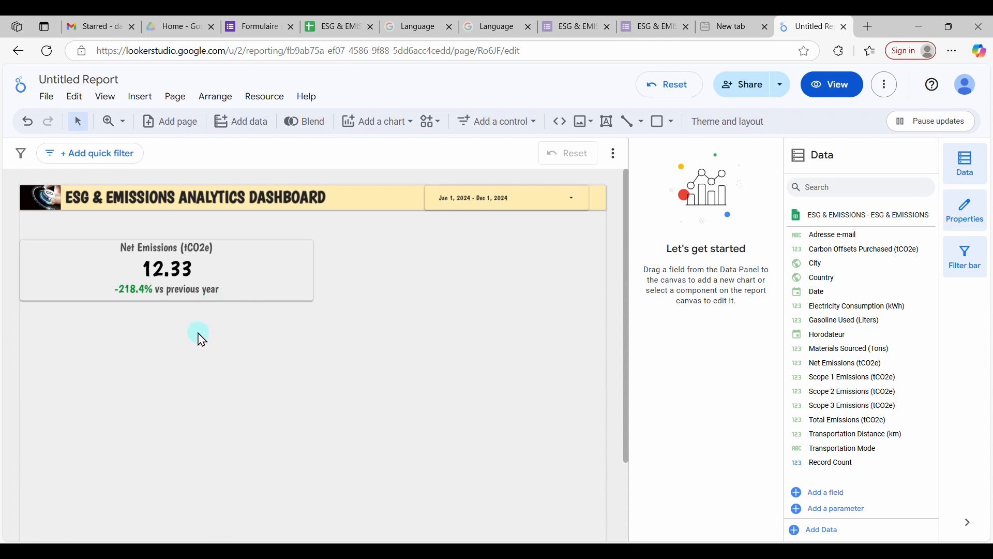
pyautogui.click(253, 281)
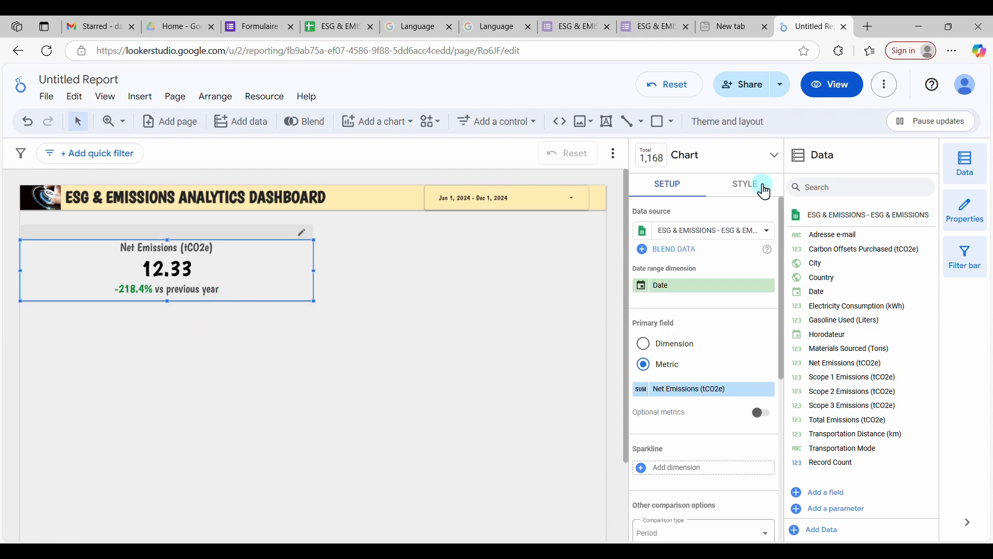
pyautogui.click(745, 187)
pyautogui.scroll(-15, 740, 472)
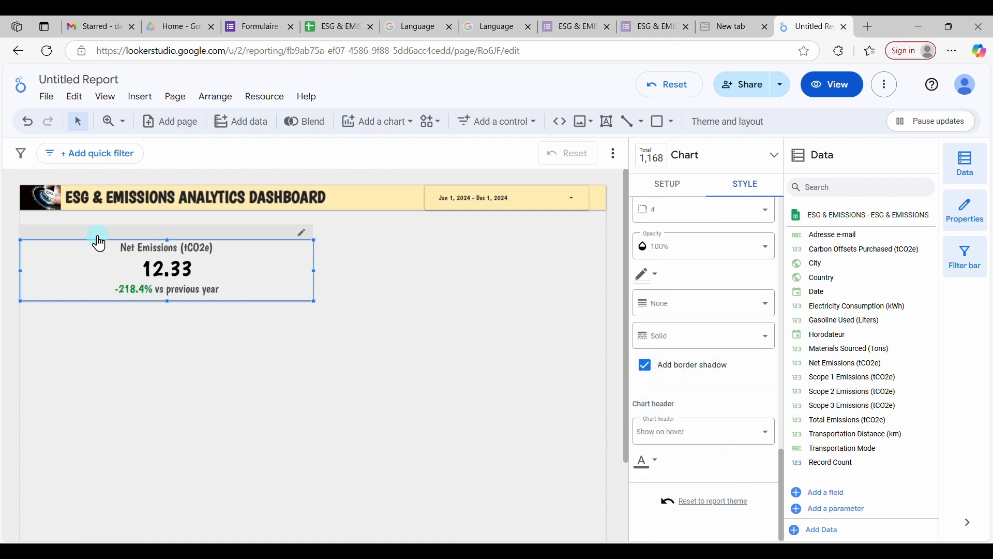
pyautogui.click(114, 363)
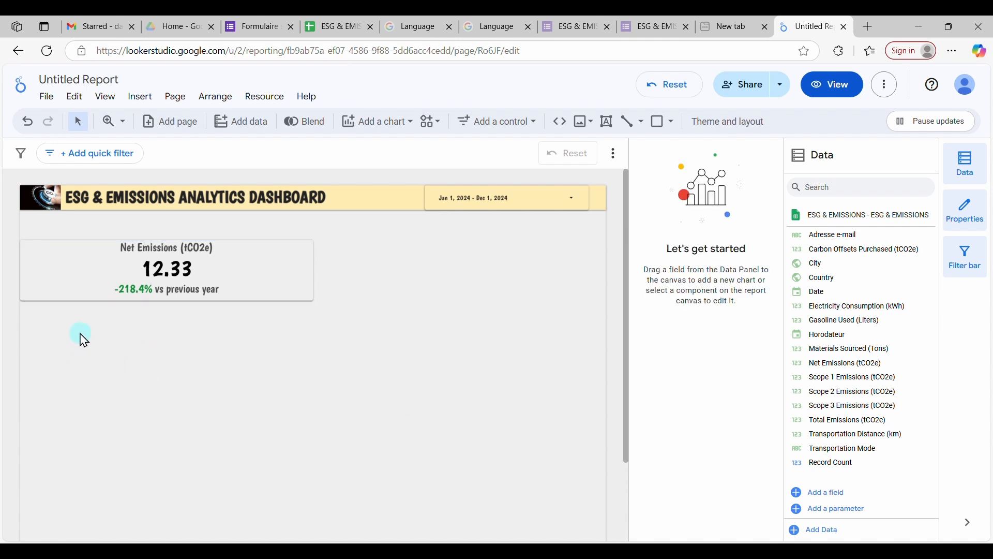
# Step: Copy the Net Emissions scorecard and paste a duplicate onto the page
pyautogui.click(80, 289)
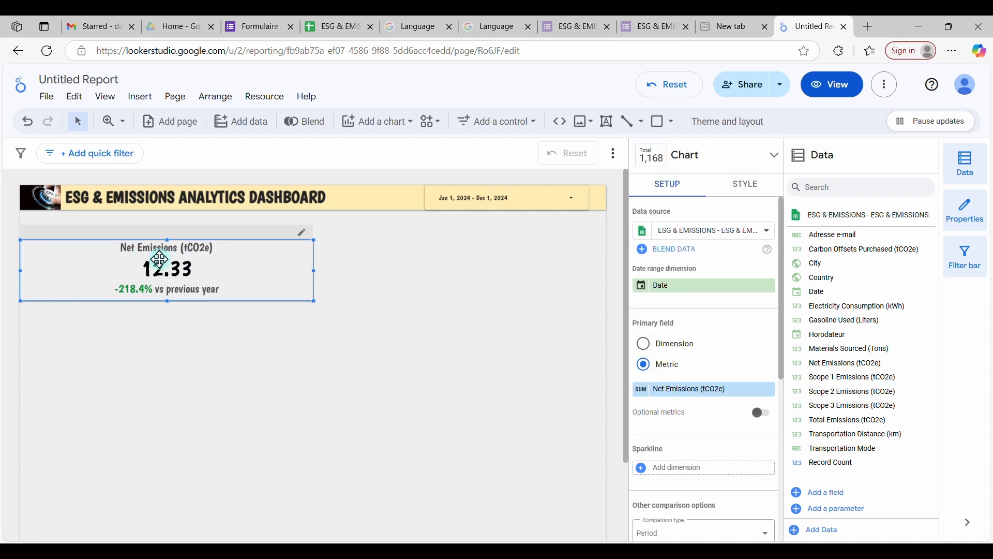
pyautogui.rightClick(130, 268)
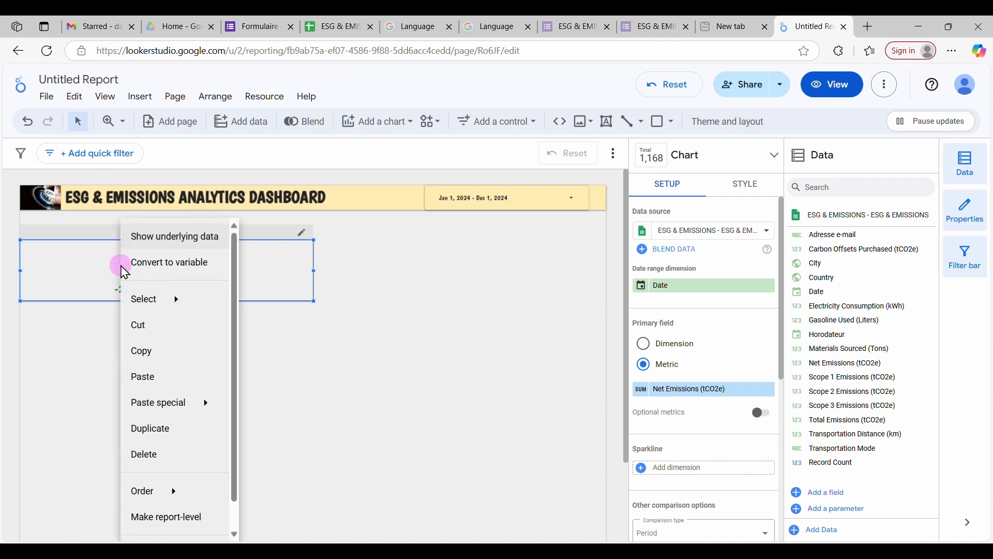
pyautogui.click(170, 357)
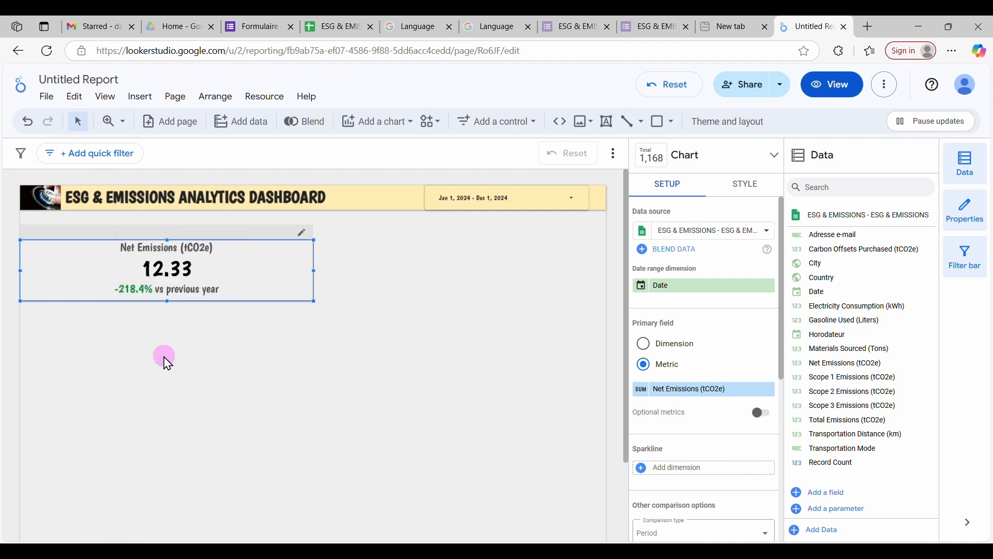
pyautogui.click(109, 344)
pyautogui.rightClick(123, 339)
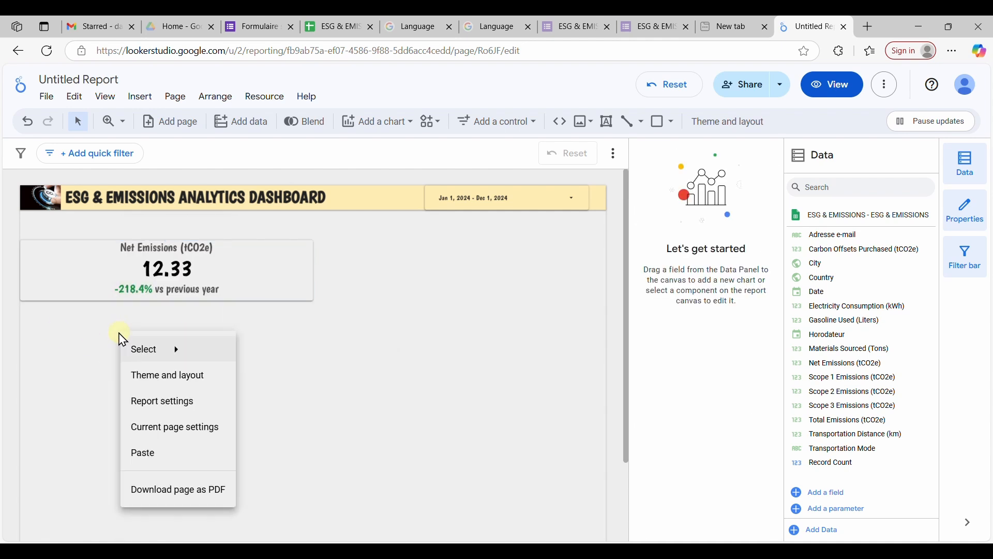
pyautogui.click(176, 455)
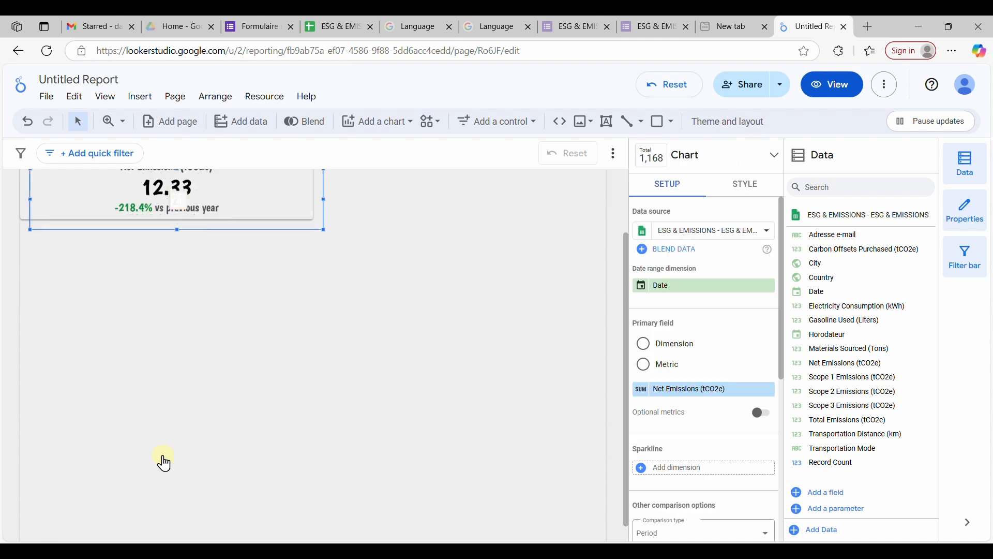
# Step: Move the pasted scorecard directly below the original, aligned to its left edge, and narrow it to half the original's width
pyautogui.scroll(3, 268, 346)
pyautogui.moveTo(261, 274); pyautogui.dragTo(250, 326)
pyautogui.moveTo(314, 331); pyautogui.dragTo(167, 330)
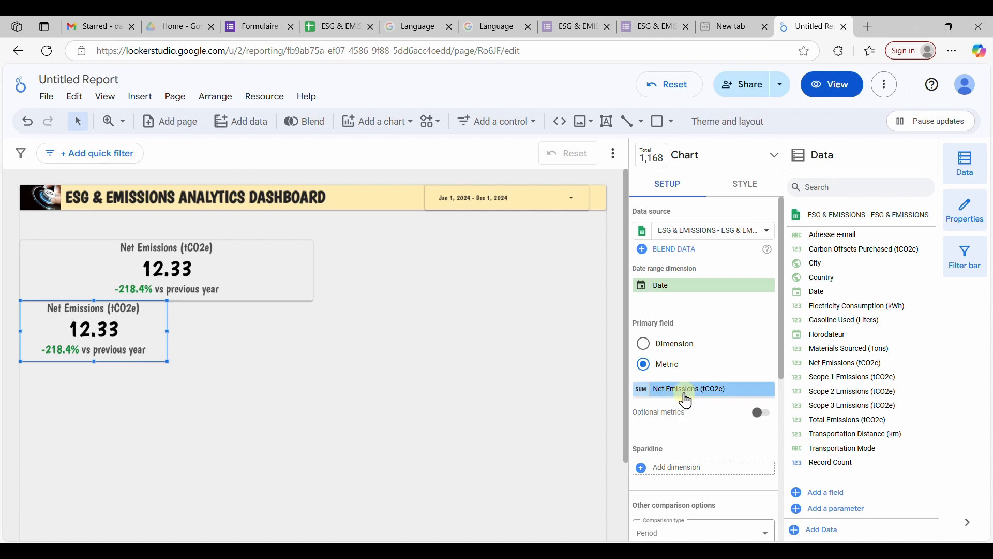
# Step: Change the metric of the half-width scorecard to Total Emissions (tCO2e)
pyautogui.click(684, 399)
pyautogui.scroll(-3, 708, 419)
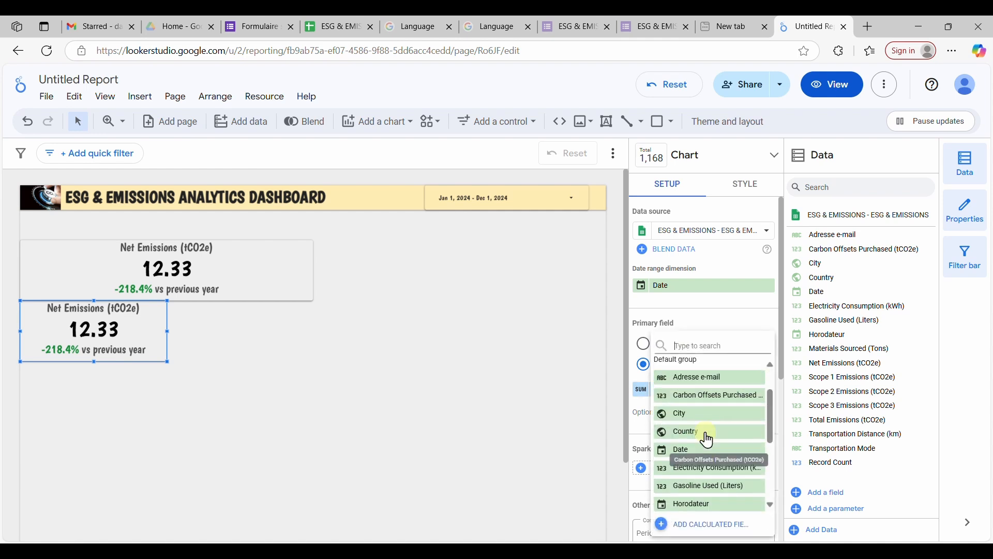
pyautogui.scroll(-2, 732, 459)
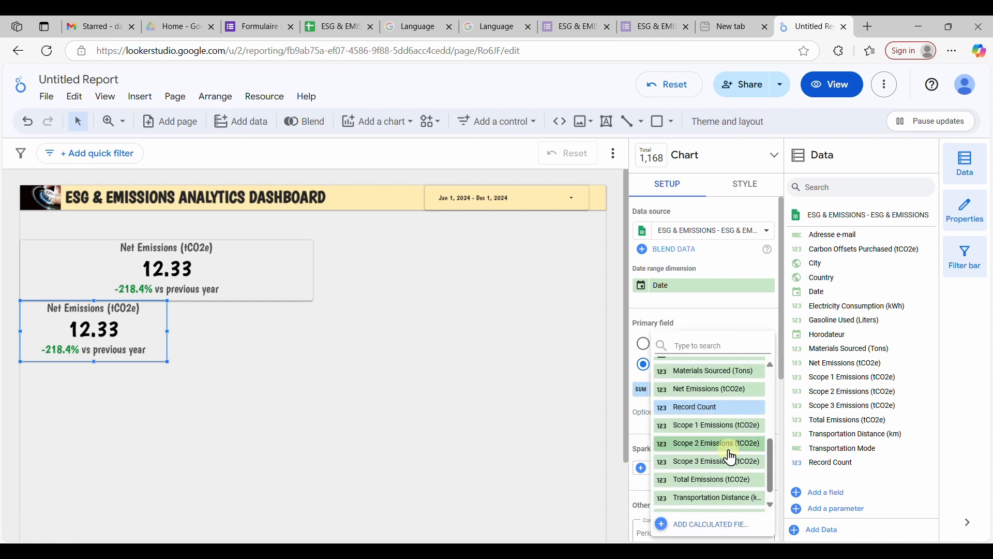
pyautogui.click(707, 480)
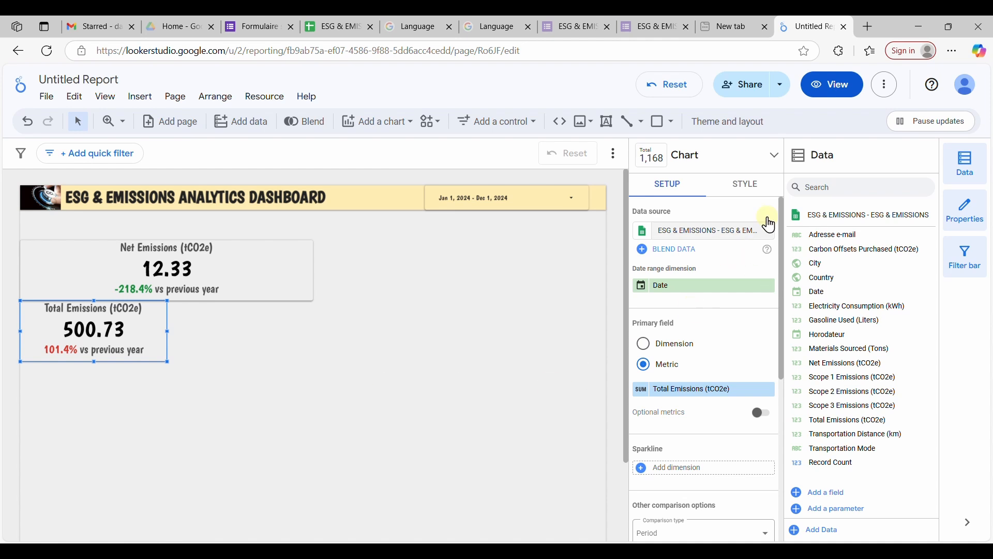
pyautogui.click(738, 190)
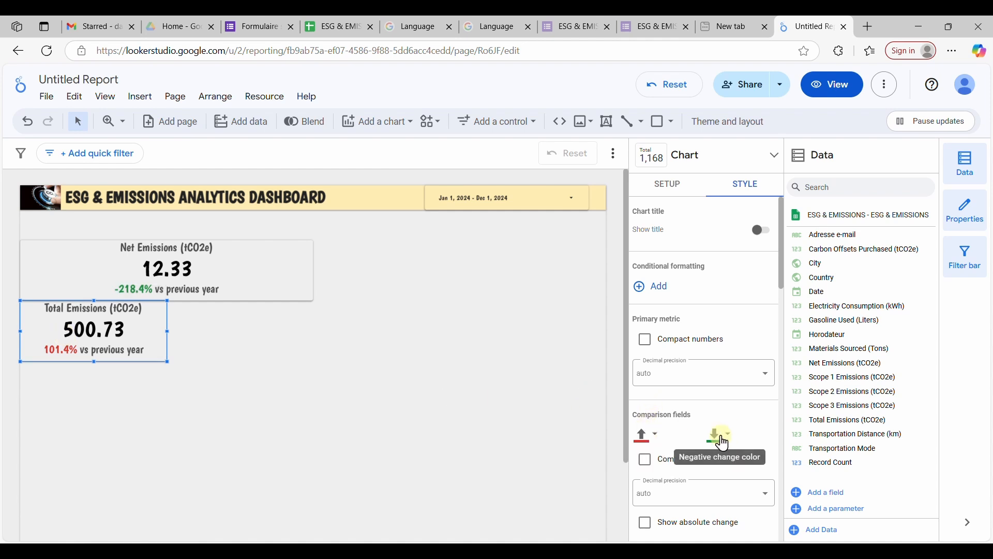
pyautogui.scroll(-6, 723, 437)
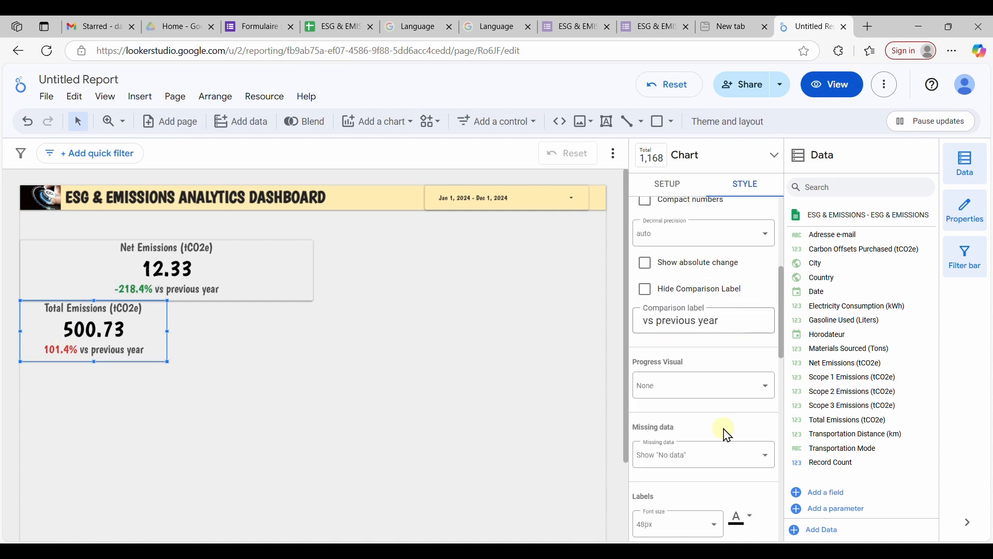
pyautogui.scroll(-8, 727, 434)
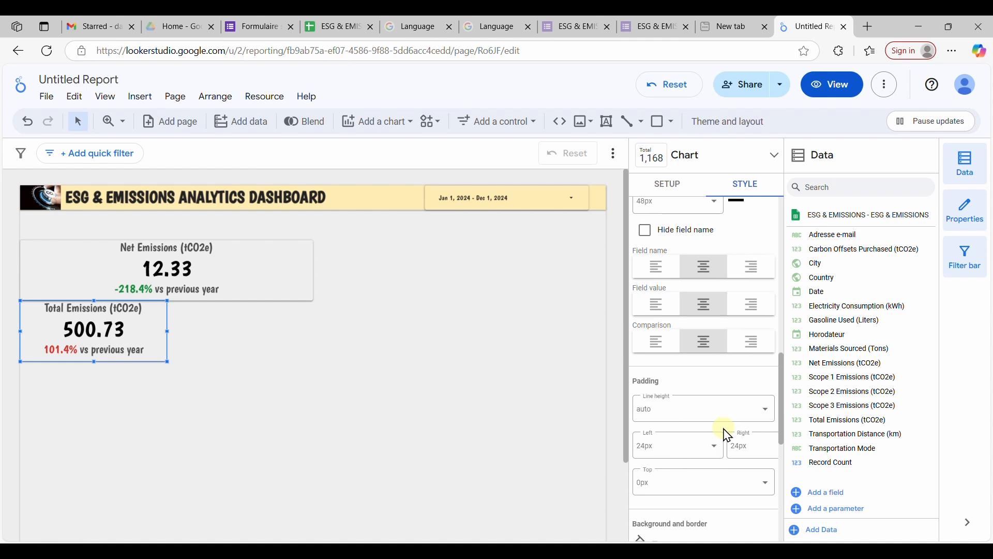
pyautogui.scroll(-4, 727, 435)
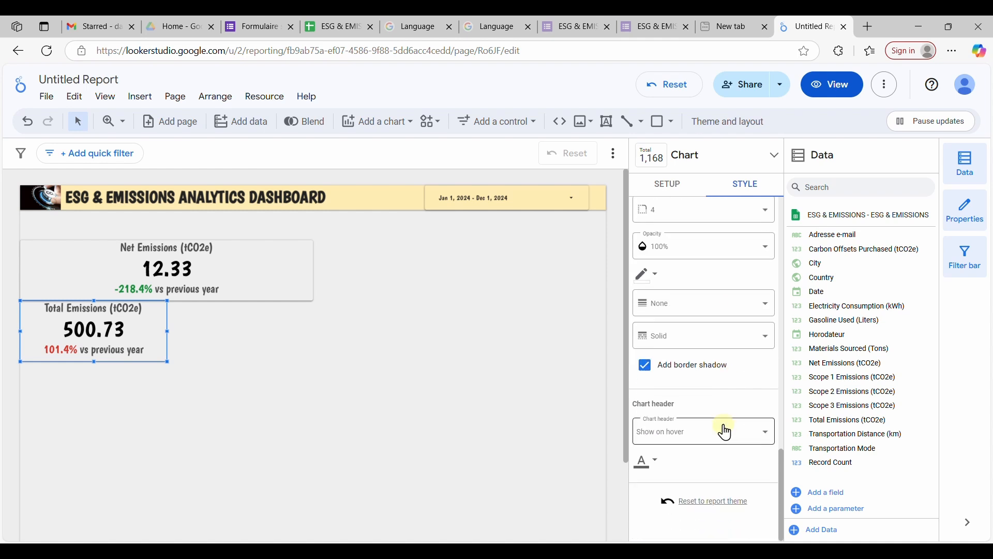
# Step: Duplicate the Total Emissions scorecard and place the copy directly beside the original, under the other half of the Net Emissions scorecard
pyautogui.rightClick(143, 326)
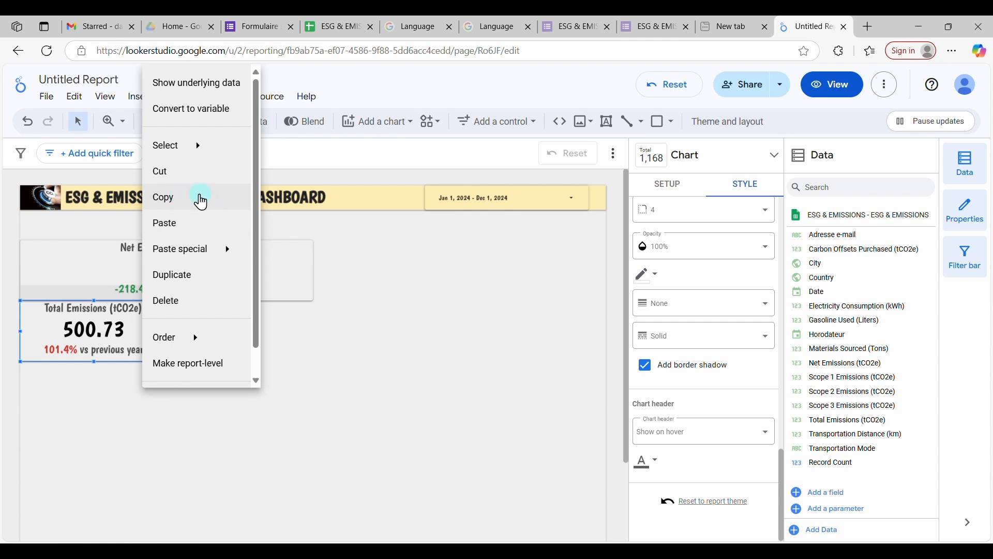
pyautogui.click(184, 201)
pyautogui.rightClick(206, 317)
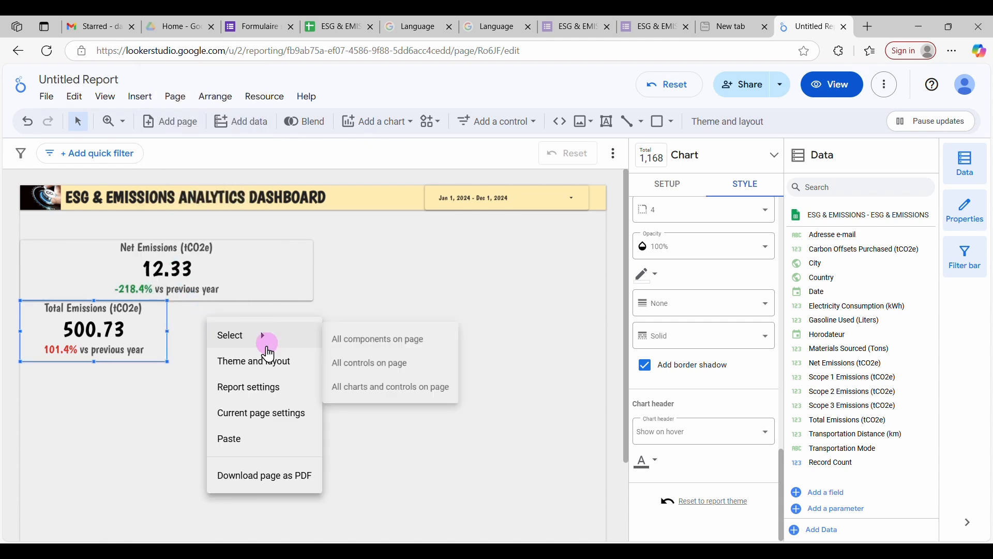
pyautogui.click(287, 440)
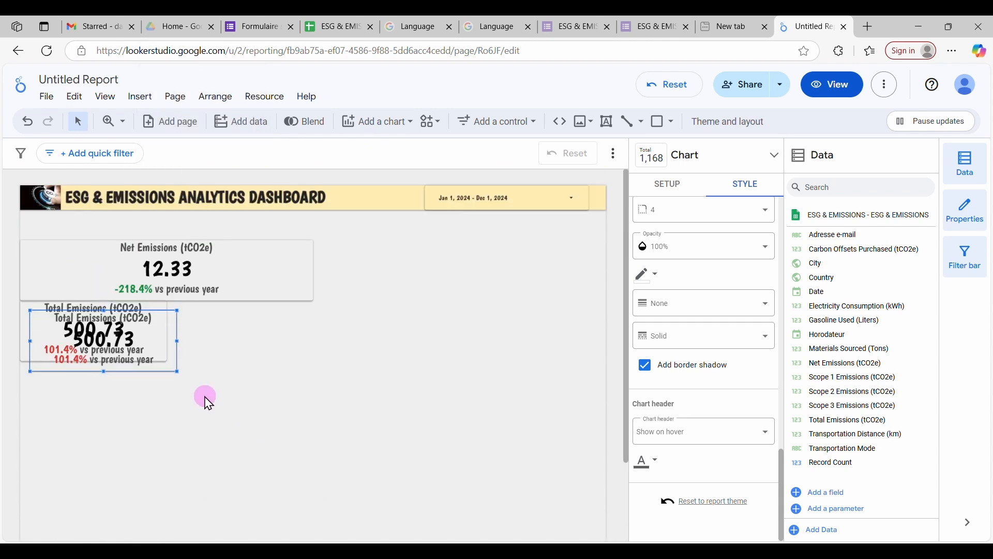
pyautogui.moveTo(167, 345); pyautogui.dragTo(303, 330)
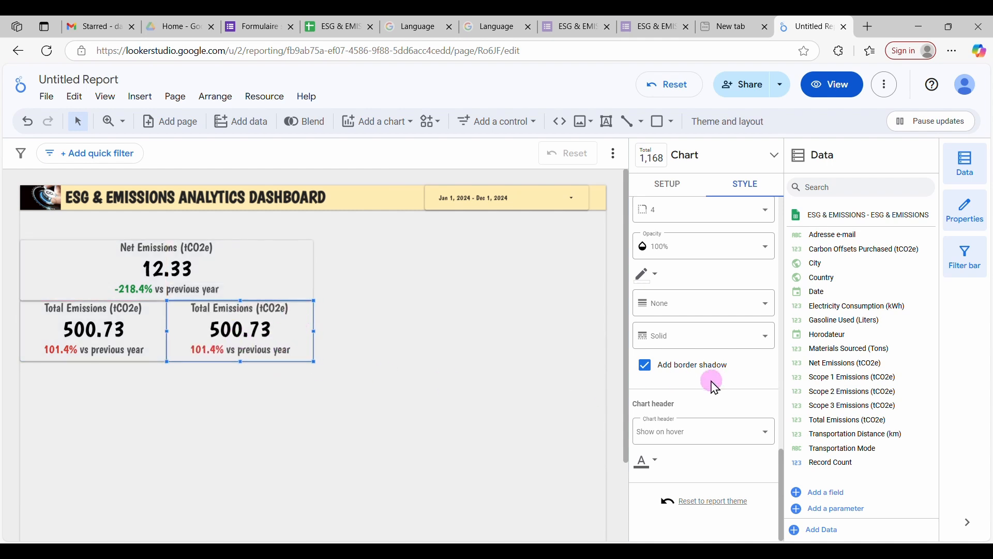
# Step: Change the metric of the duplicated scorecard to Carbon Offsets Purchased (tCO2e)
pyautogui.scroll(4, 696, 310)
pyautogui.click(653, 189)
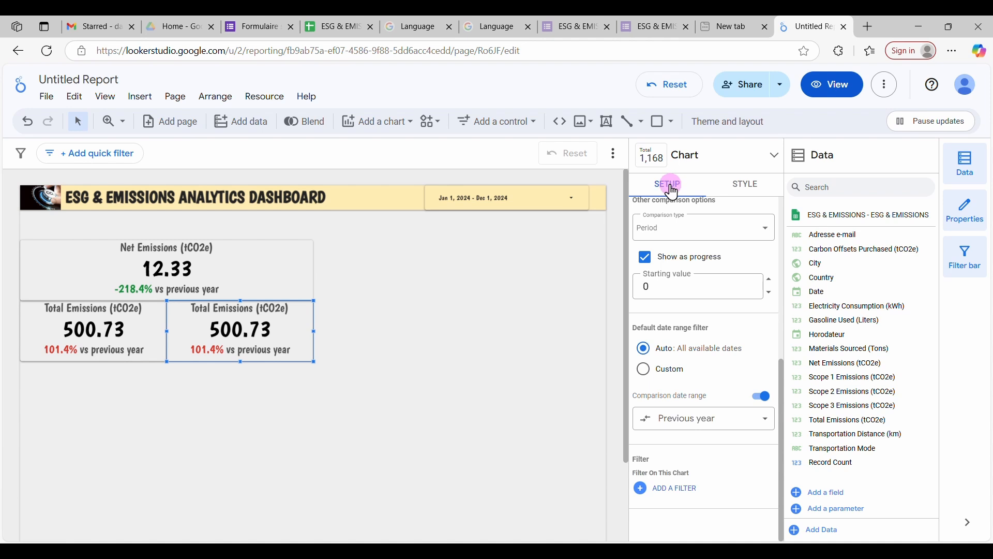
pyautogui.scroll(5, 701, 416)
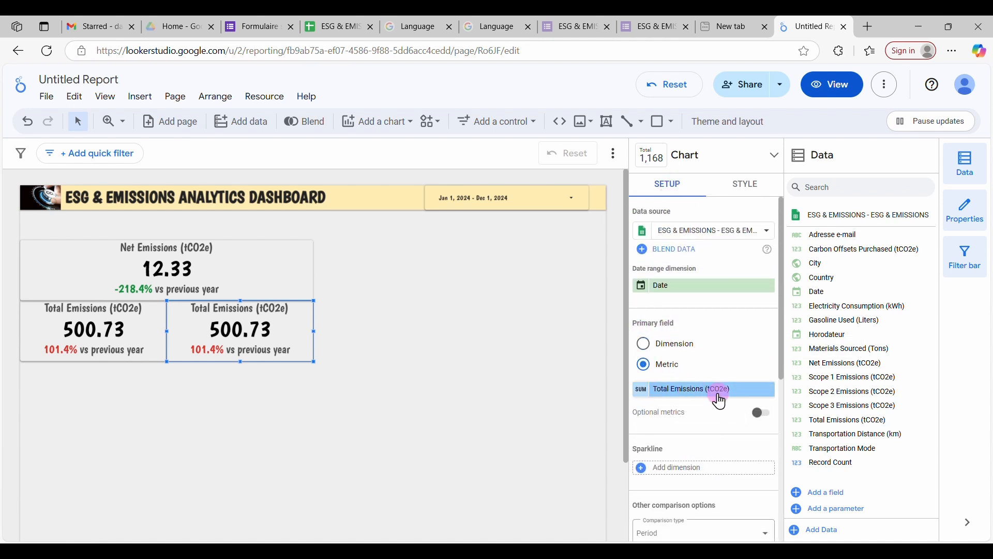
pyautogui.click(683, 401)
pyautogui.scroll(-2, 678, 445)
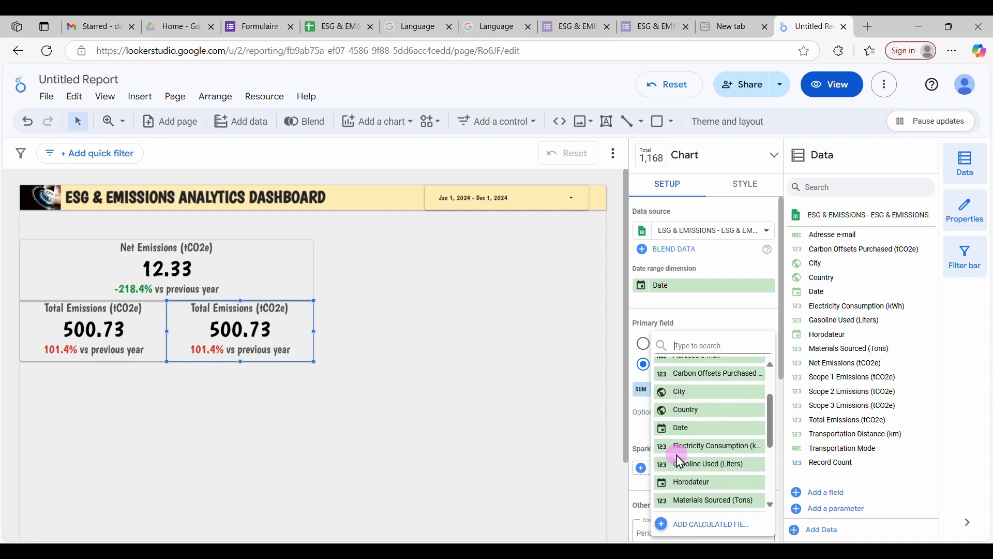
pyautogui.click(695, 375)
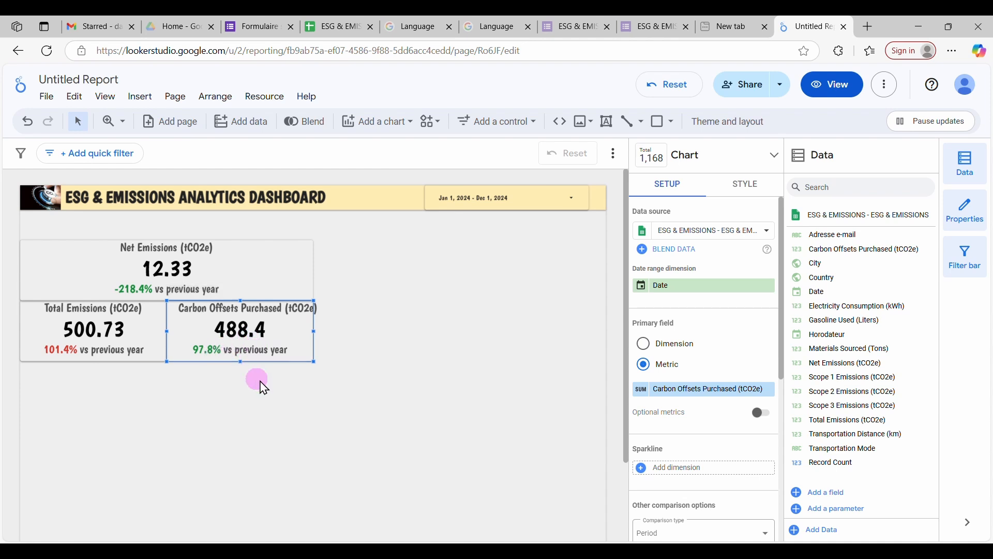
pyautogui.click(258, 403)
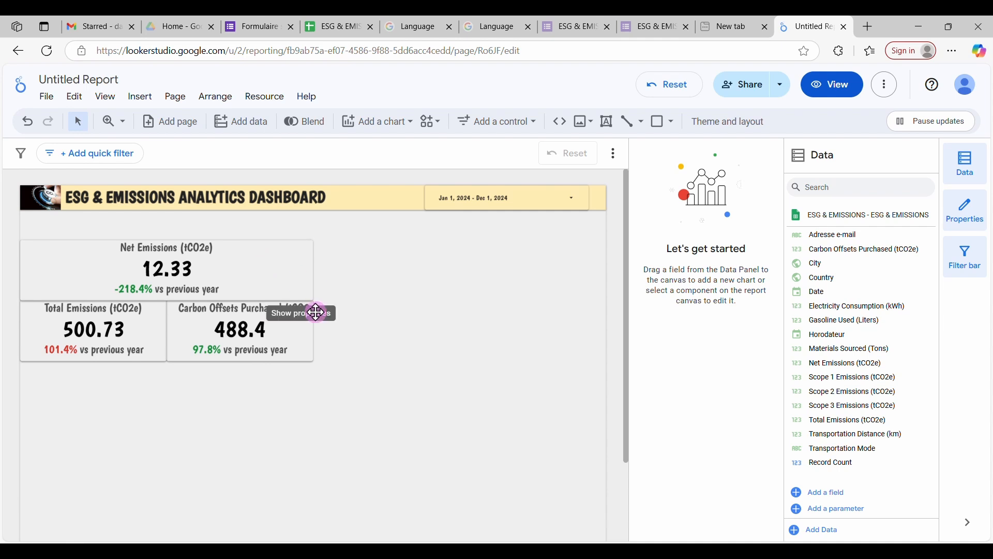
# Step: Widen the Carbon Offsets Purchased scorecard slightly and stretch the Net Emissions scorecard to the same right edge
pyautogui.click(301, 329)
pyautogui.moveTo(316, 330); pyautogui.dragTo(317, 326)
pyautogui.click(311, 268)
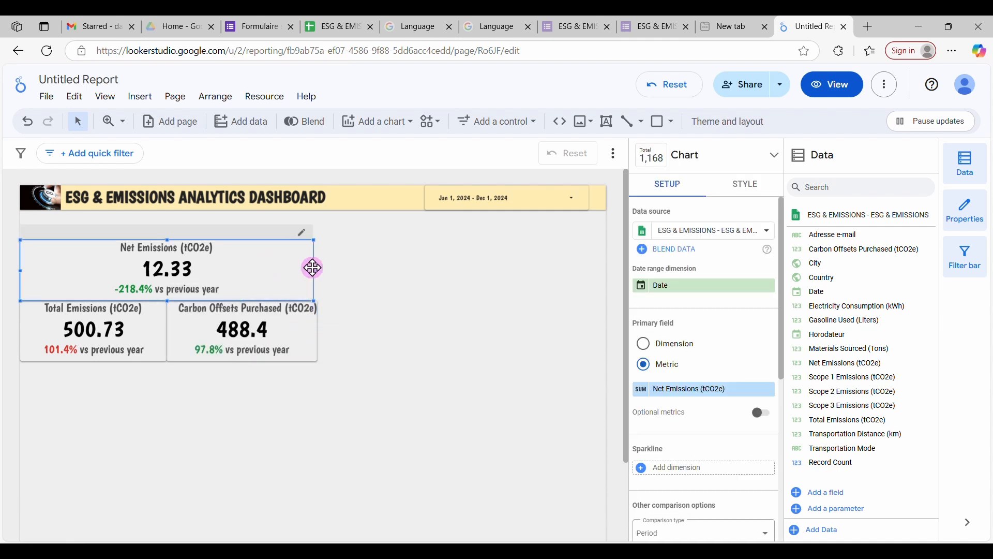
pyautogui.moveTo(313, 271); pyautogui.dragTo(315, 271)
pyautogui.click(235, 408)
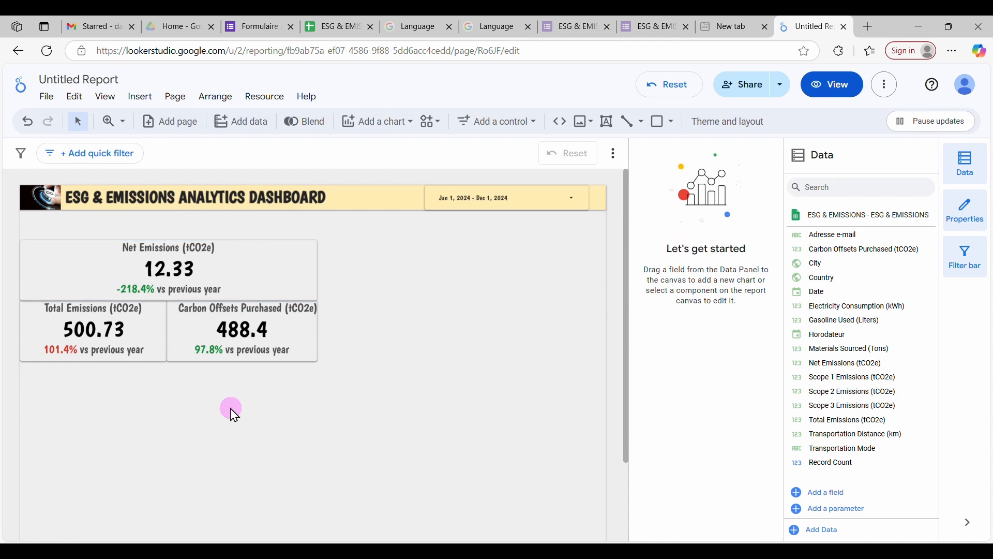
# Step: Try left alignment for the Carbon Offsets Purchased scorecard's field name, value and comparison, and restore all three to centre
pyautogui.click(222, 327)
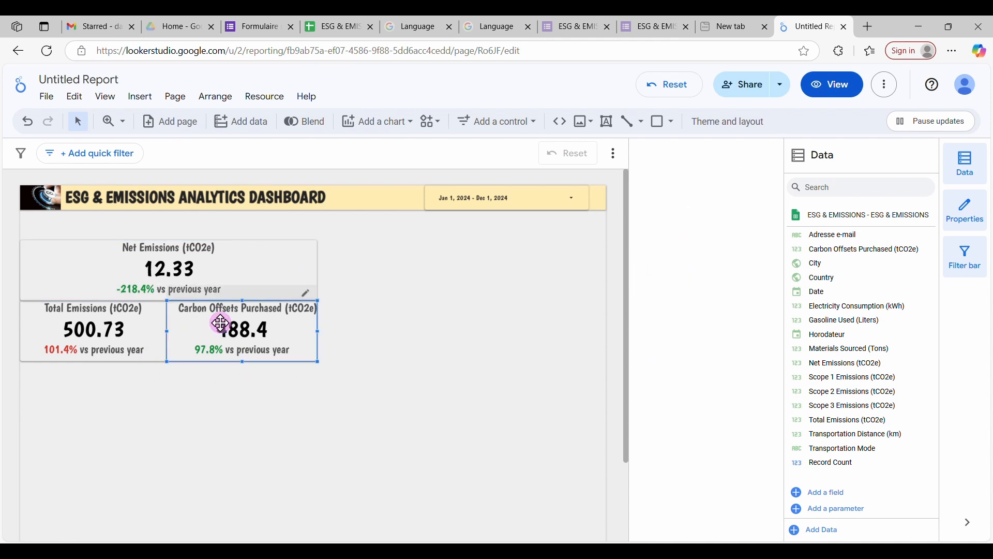
pyautogui.click(746, 185)
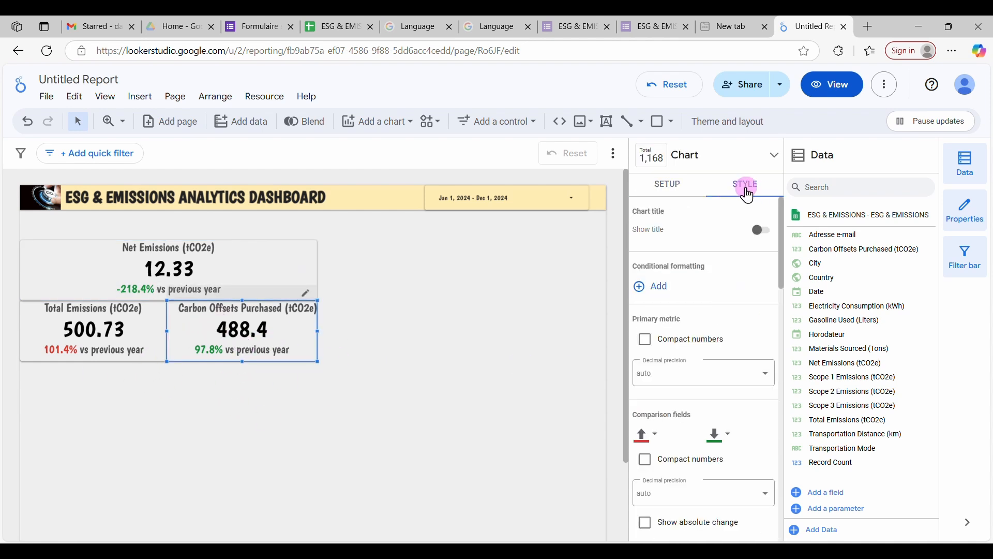
pyautogui.scroll(-5, 706, 388)
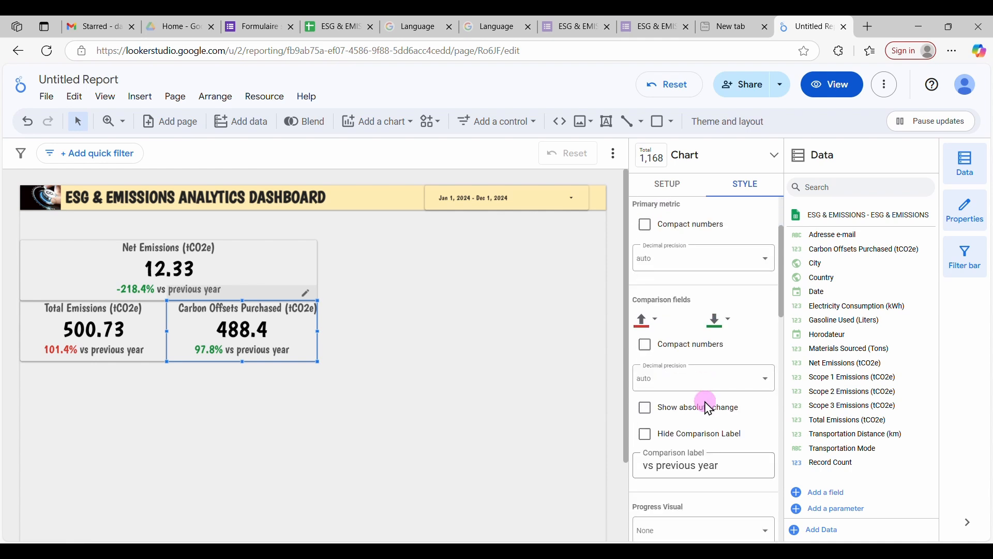
pyautogui.scroll(-4, 710, 424)
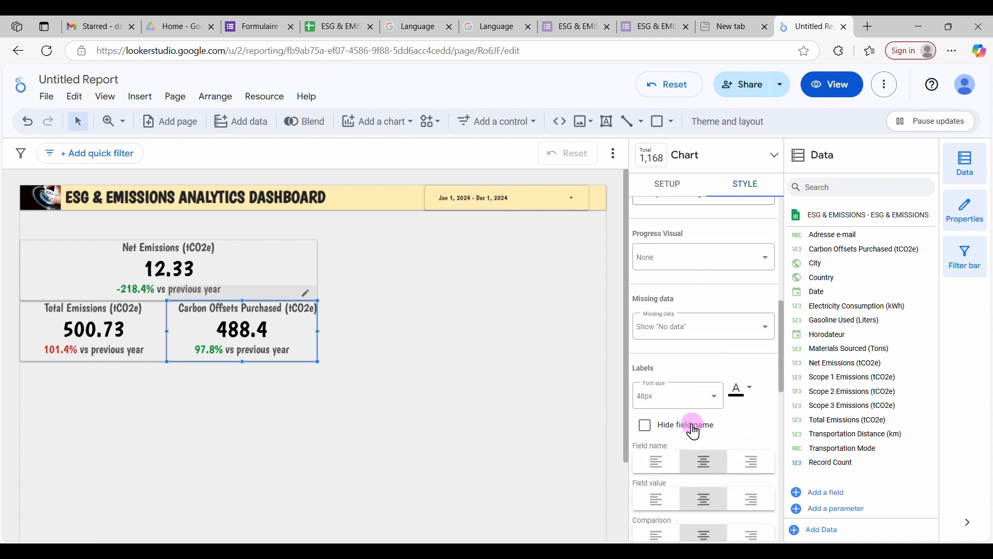
pyautogui.scroll(-1, 682, 454)
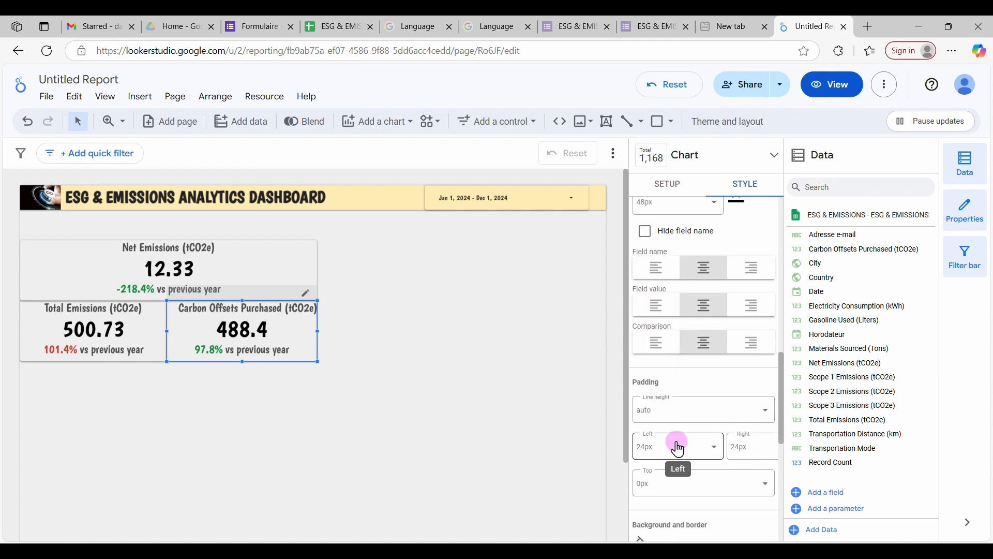
pyautogui.scroll(-1, 677, 442)
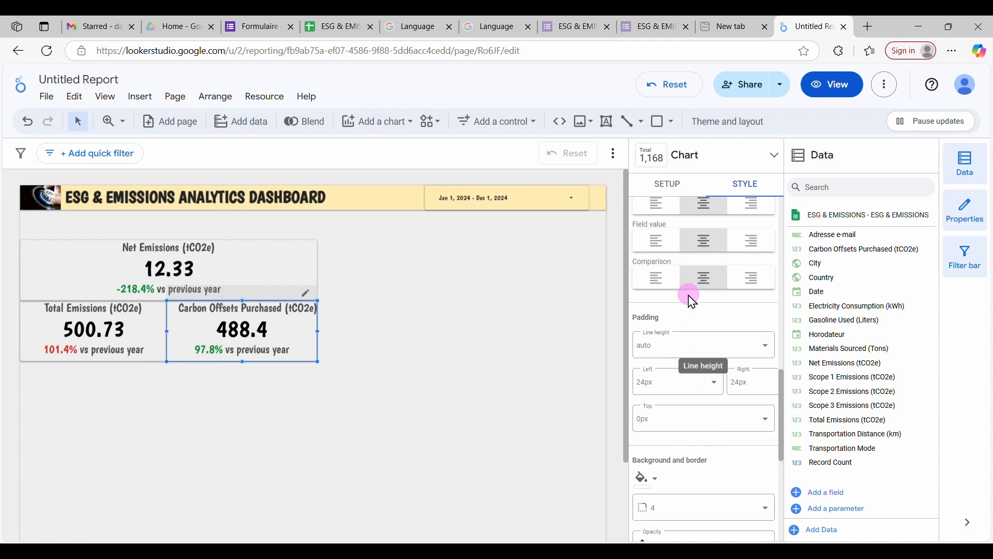
pyautogui.scroll(1, 657, 269)
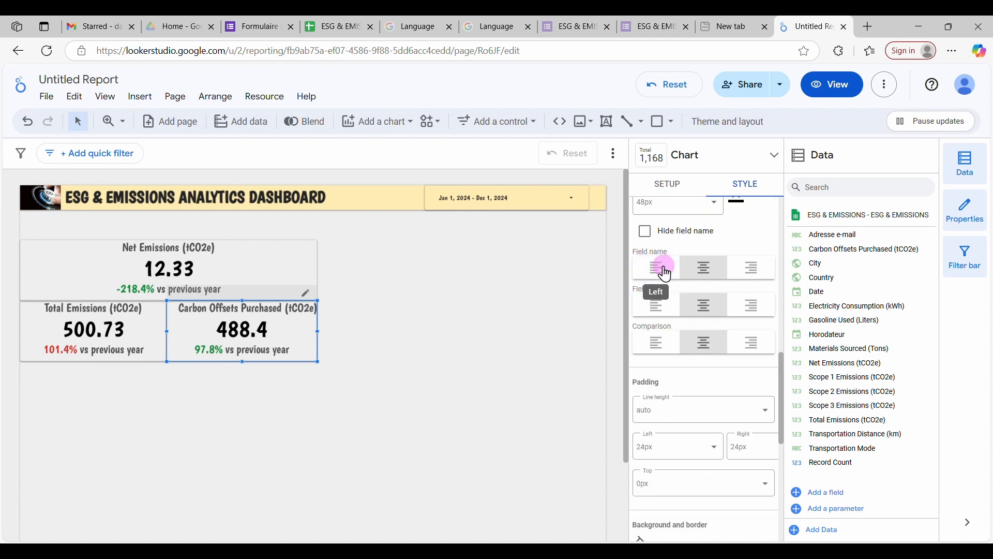
pyautogui.click(653, 272)
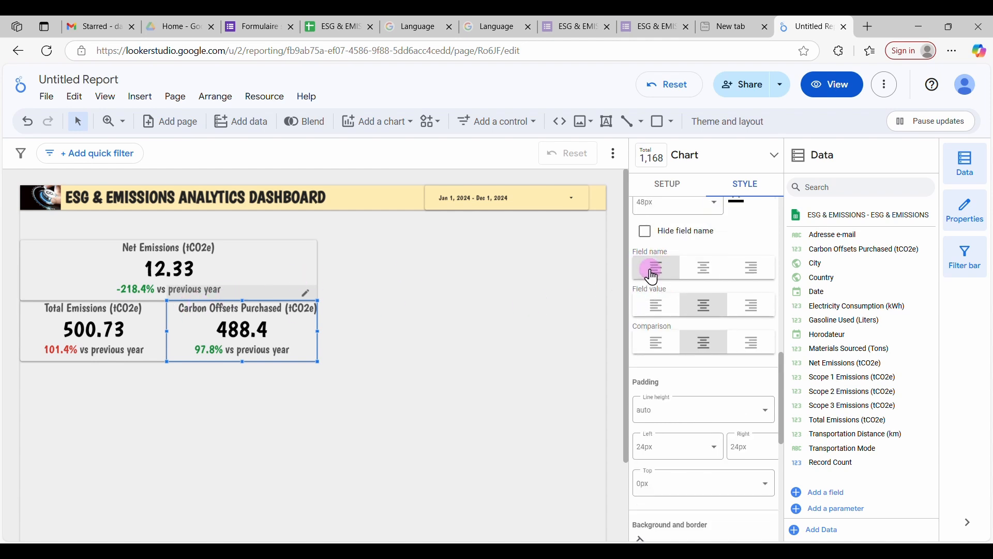
pyautogui.click(653, 305)
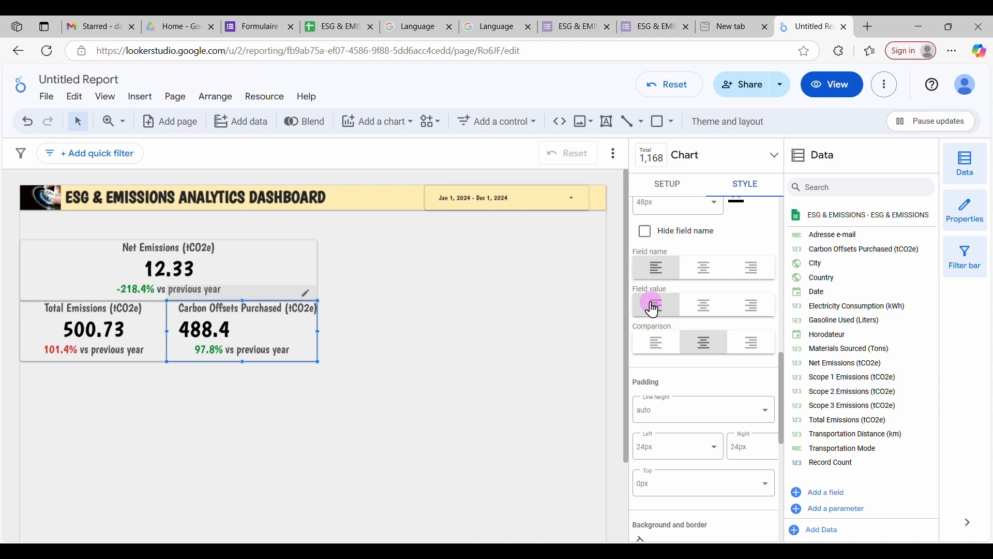
pyautogui.click(704, 305)
pyautogui.click(672, 342)
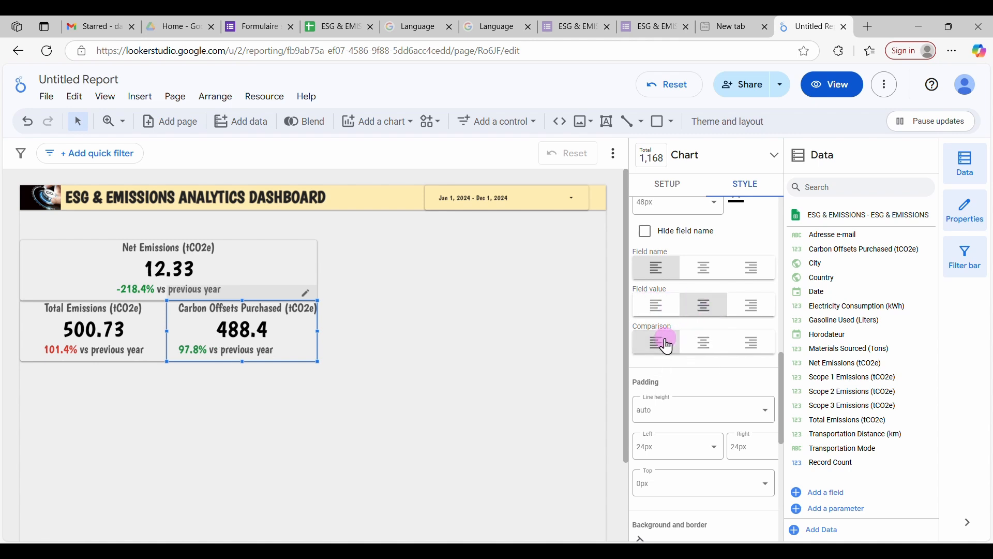
pyautogui.click(703, 341)
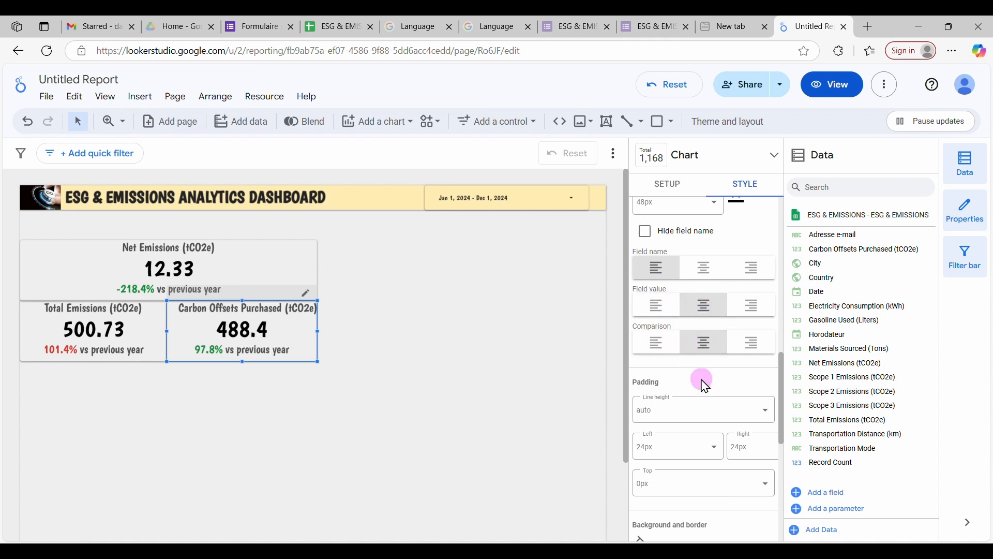
pyautogui.click(703, 268)
# Step: Set the left padding of the Carbon Offsets Purchased scorecard to 10px
pyautogui.scroll(-1, 720, 386)
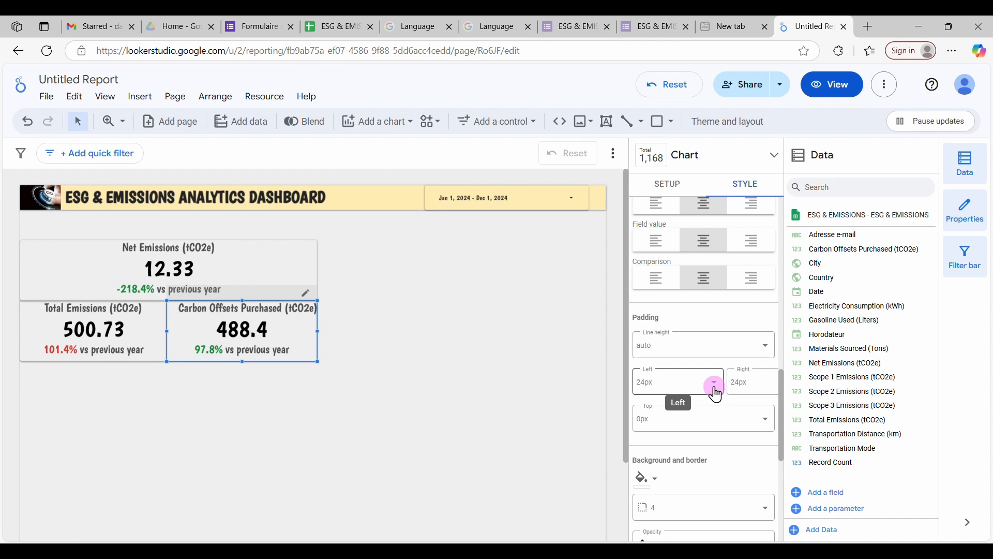
pyautogui.click(671, 387)
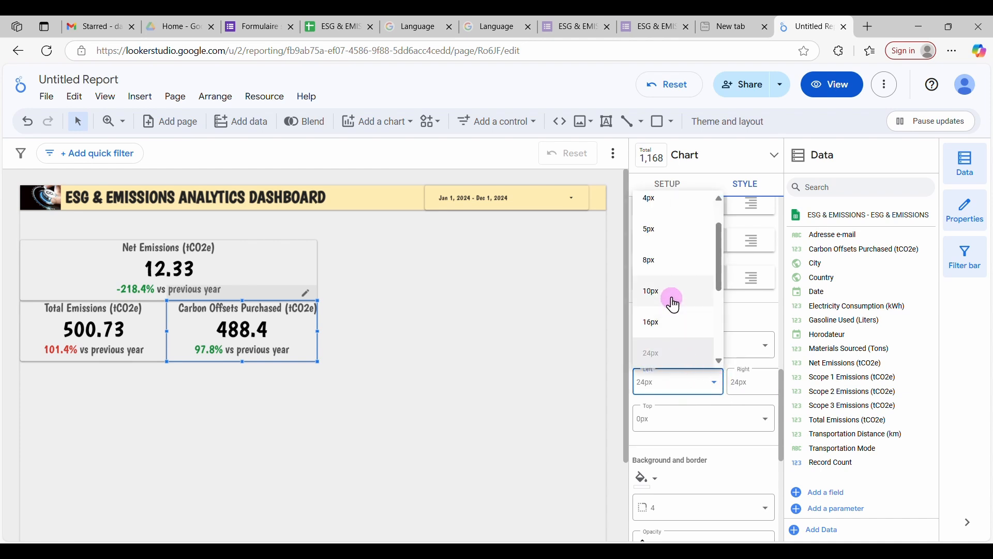
pyautogui.click(657, 292)
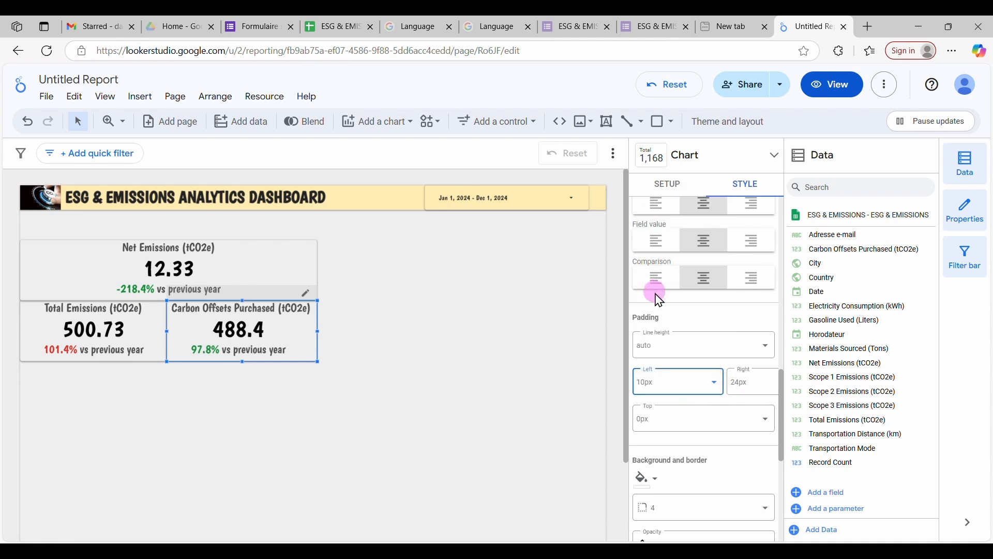
# Step: Narrow the Carbon Offsets Purchased and Net Emissions scorecards slightly so that their right edges line up
pyautogui.moveTo(324, 331)
pyautogui.mouseDown()
pyautogui.moveTo(293, 329)
pyautogui.moveTo(365, 328)
pyautogui.moveTo(310, 324)
pyautogui.mouseUp()
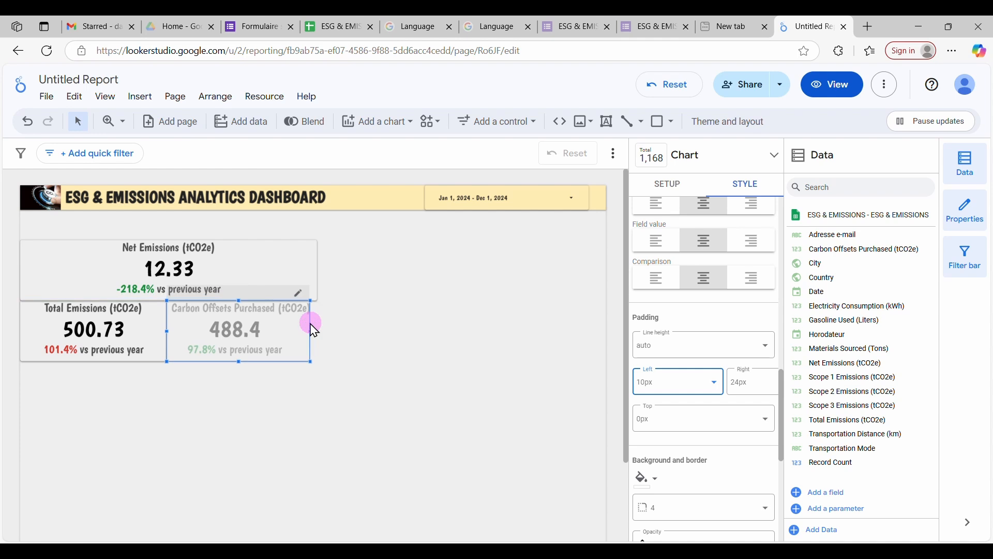
pyautogui.click(288, 255)
pyautogui.moveTo(316, 270); pyautogui.dragTo(313, 271)
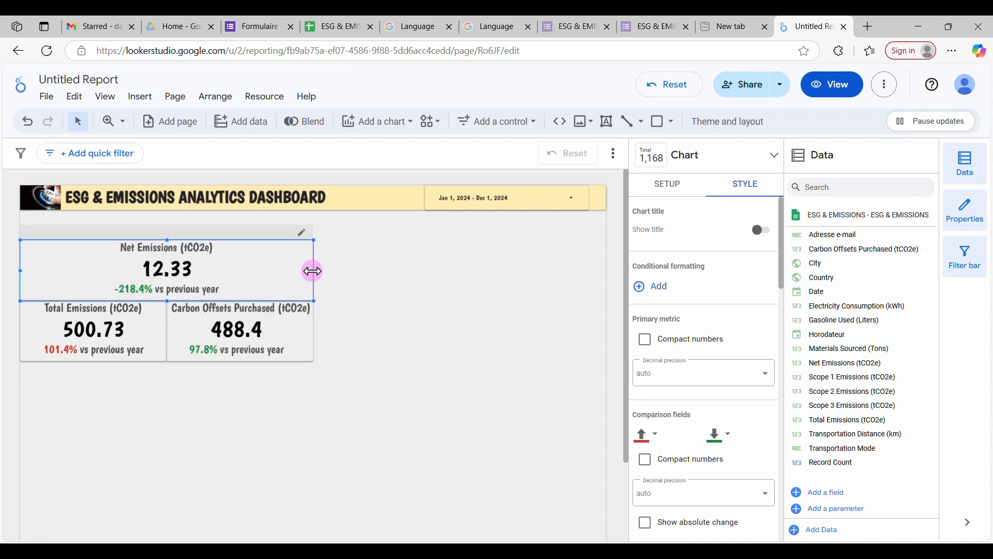
pyautogui.click(115, 411)
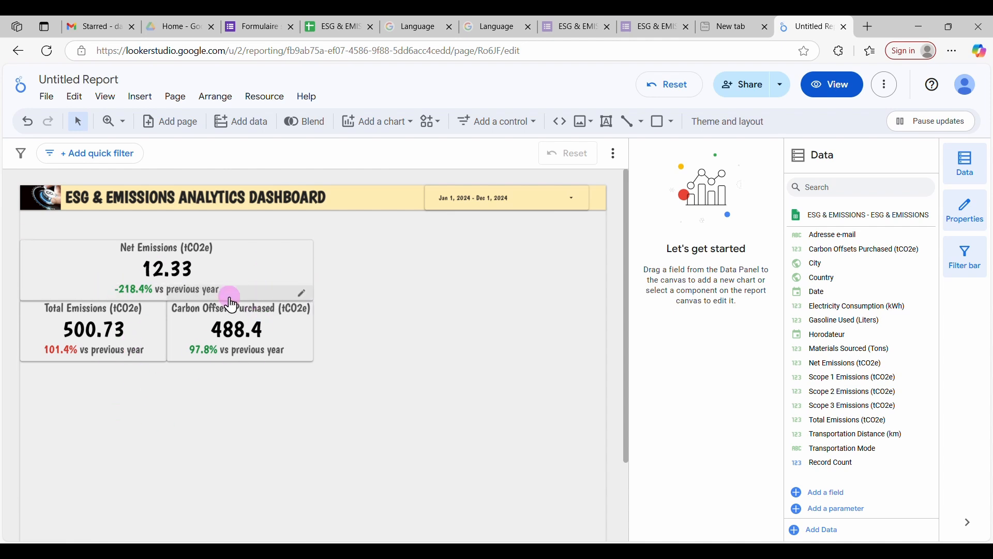
# Step: Set the date range control's picker text size to 24px
pyautogui.click(548, 209)
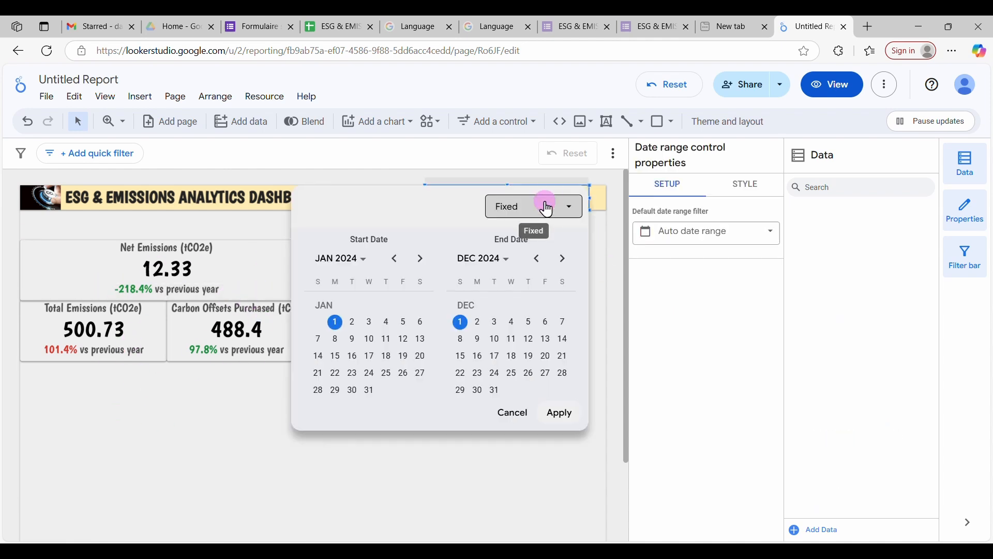
pyautogui.click(590, 191)
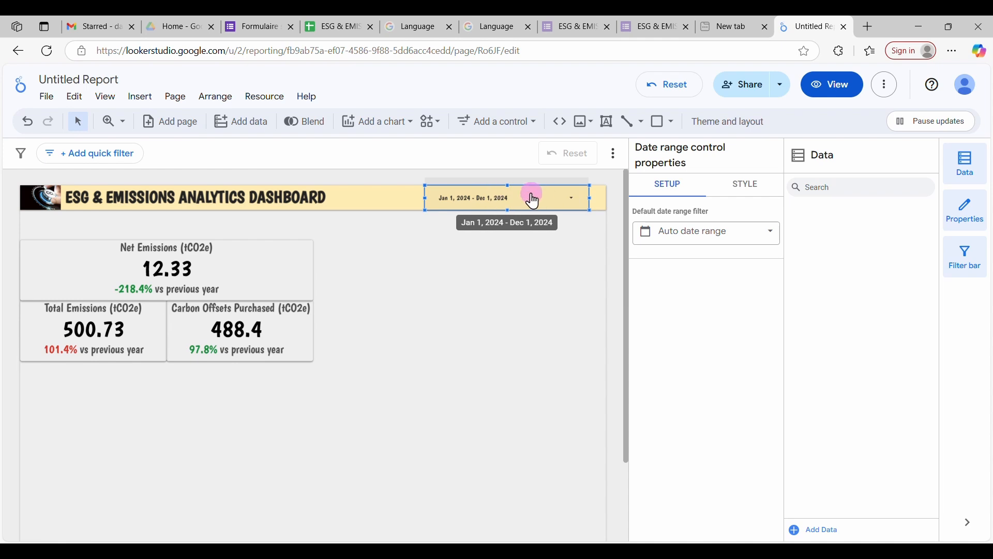
pyautogui.click(747, 186)
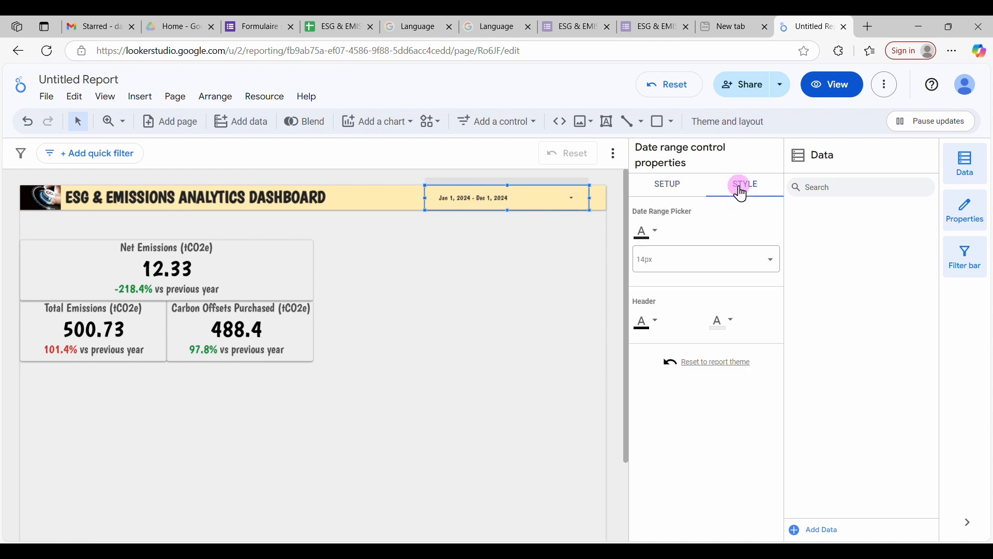
pyautogui.click(770, 268)
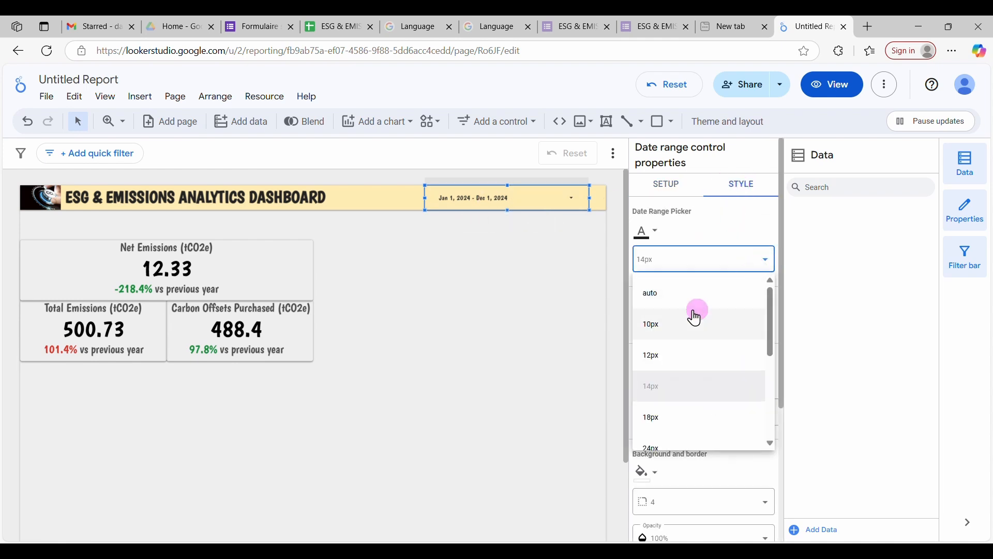
pyautogui.click(691, 420)
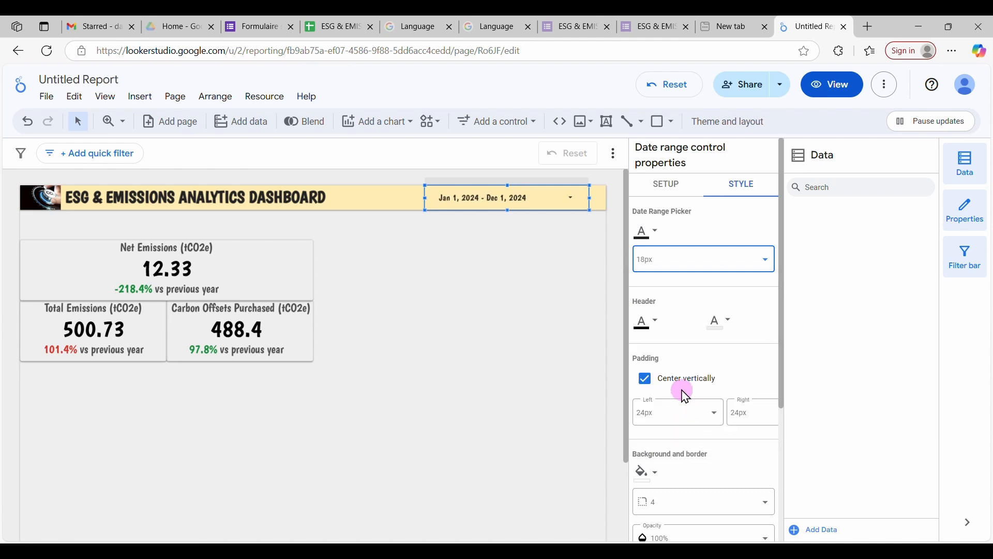
pyautogui.click(704, 259)
pyautogui.scroll(-2, 714, 357)
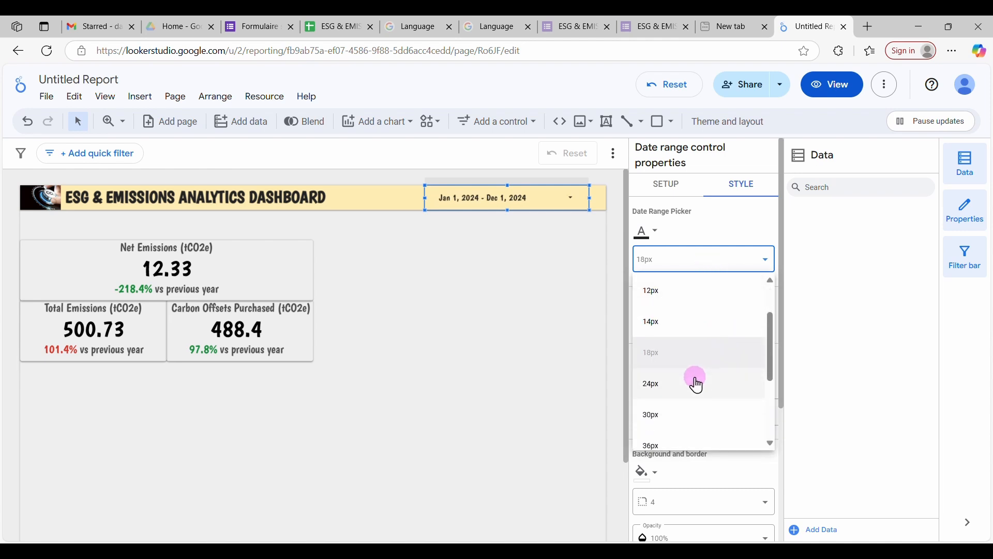
pyautogui.click(677, 391)
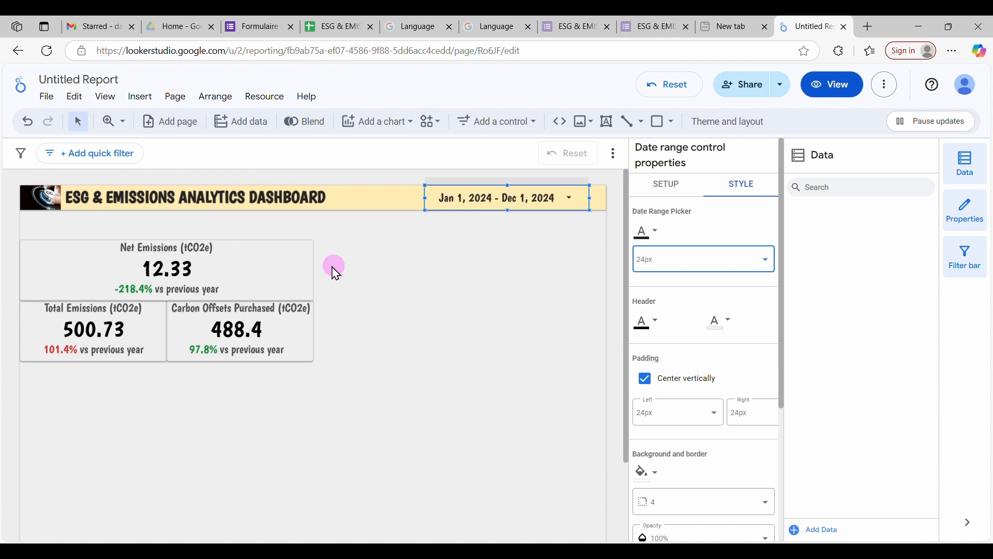
# Step: Set the date range control to a fixed range from Jan 1, 2023 to Dec 1, 2023
pyautogui.click(565, 217)
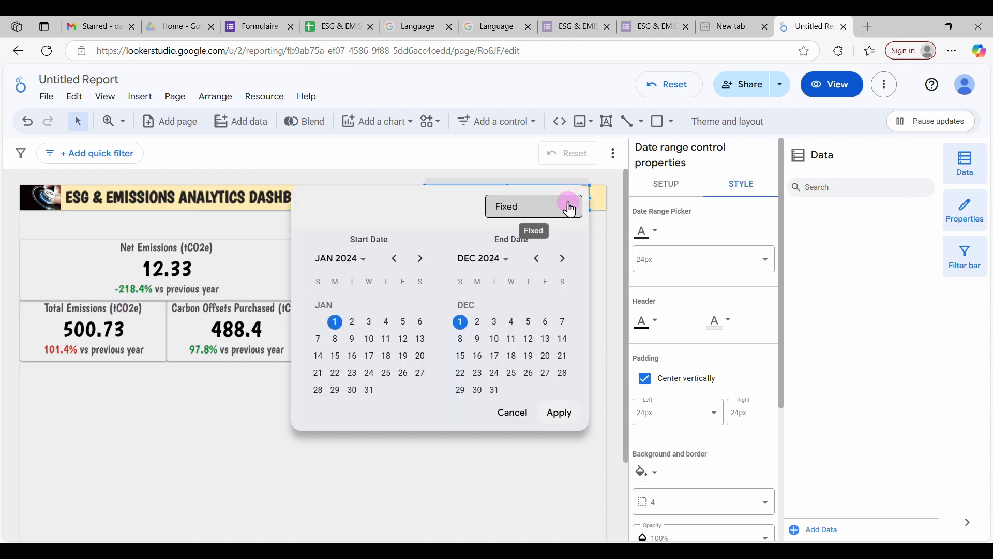
pyautogui.click(361, 264)
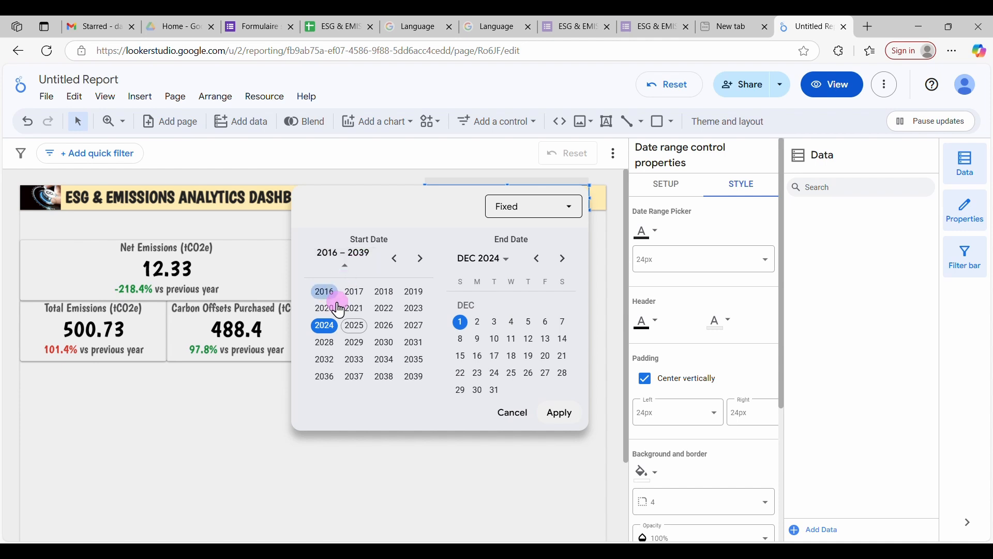
pyautogui.click(414, 308)
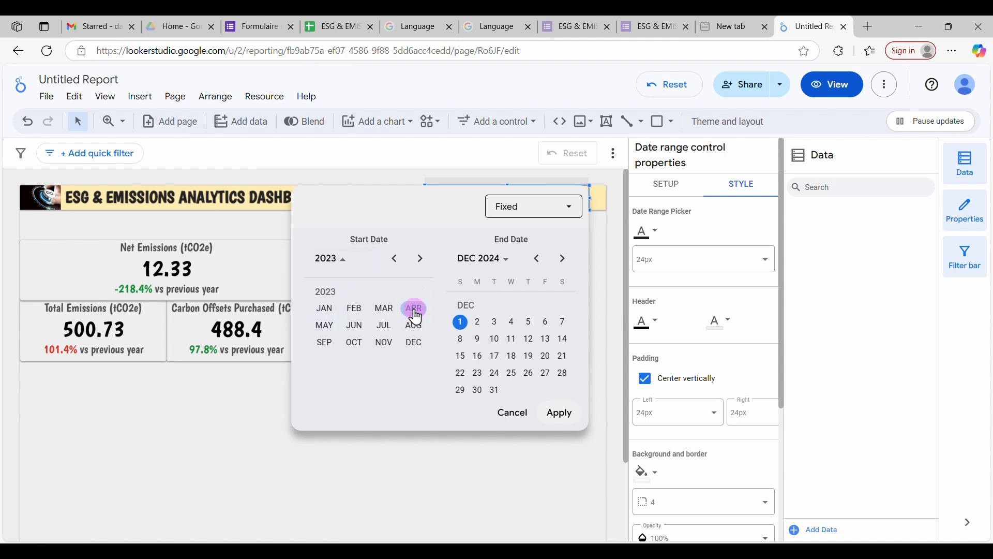
pyautogui.click(326, 309)
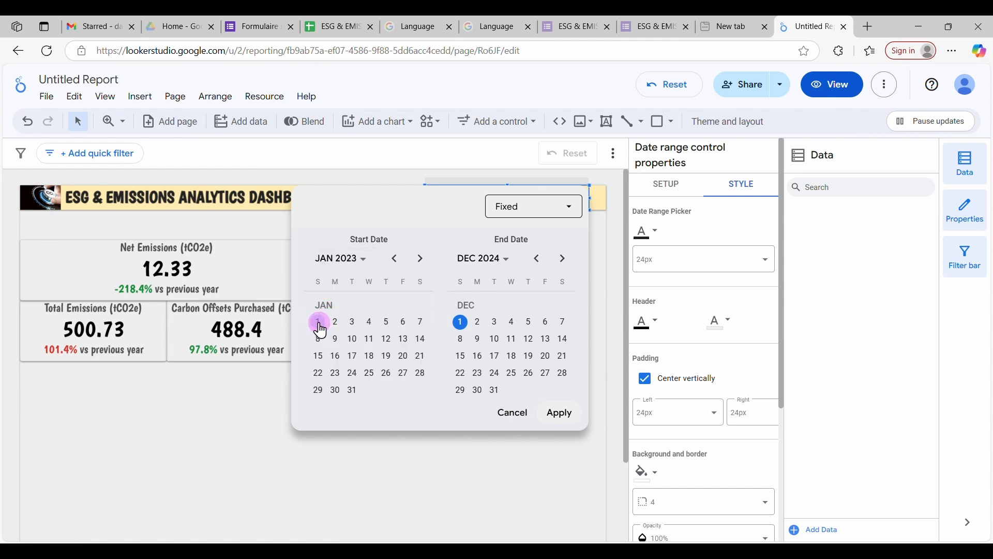
pyautogui.click(320, 330)
pyautogui.click(505, 271)
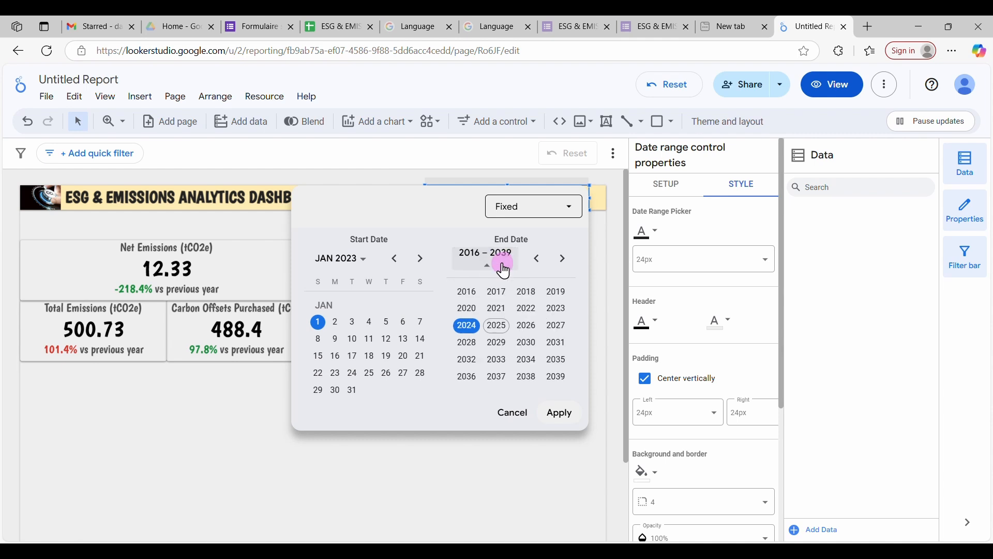
pyautogui.click(556, 309)
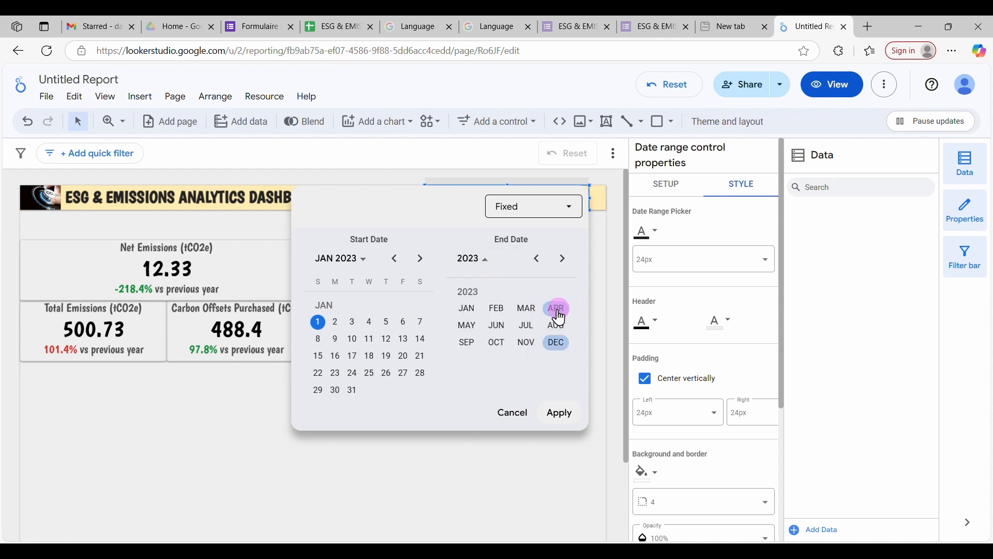
pyautogui.click(556, 342)
pyautogui.click(546, 306)
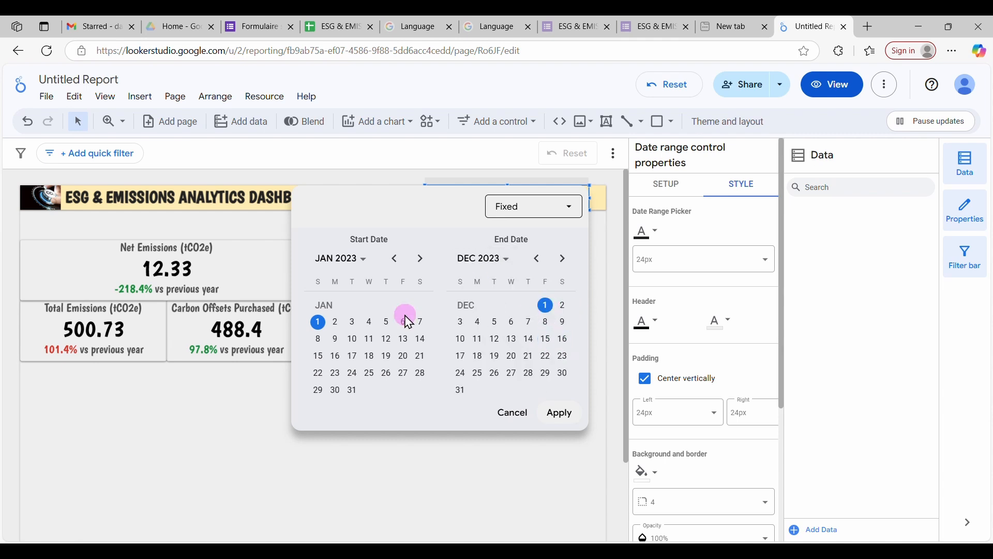
pyautogui.click(556, 413)
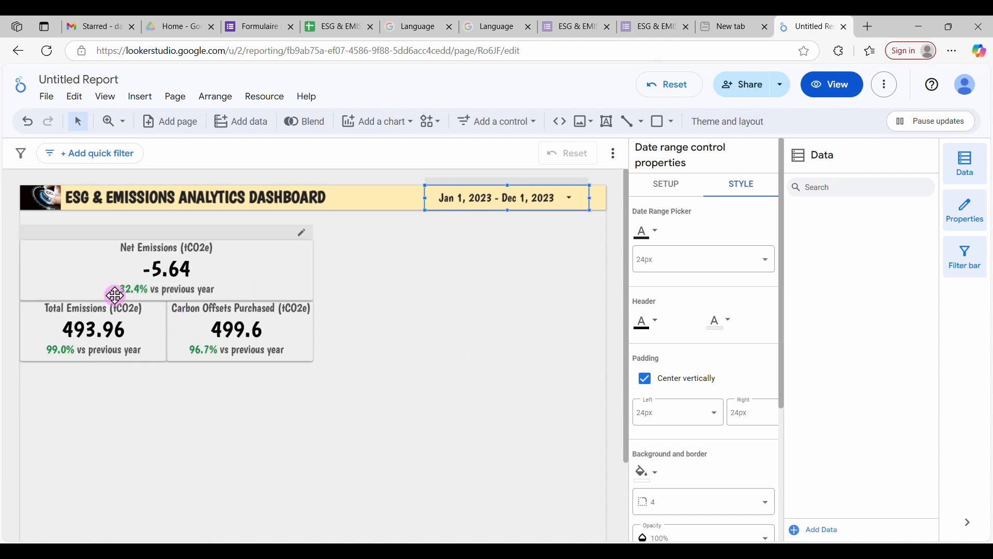
# Step: Set the Carbon Offsets Purchased scorecard's comparison colours to green for increases and red for decreases
pyautogui.click(260, 332)
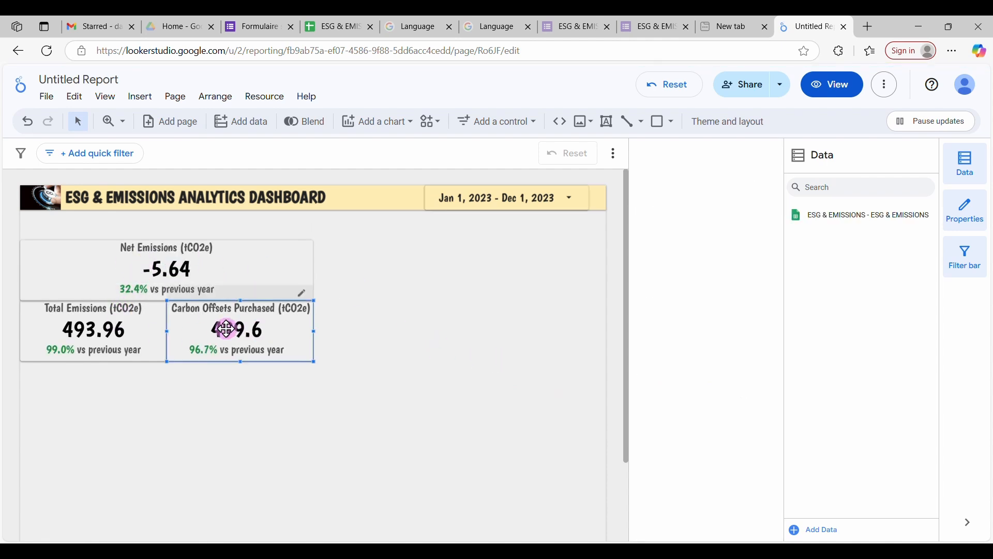
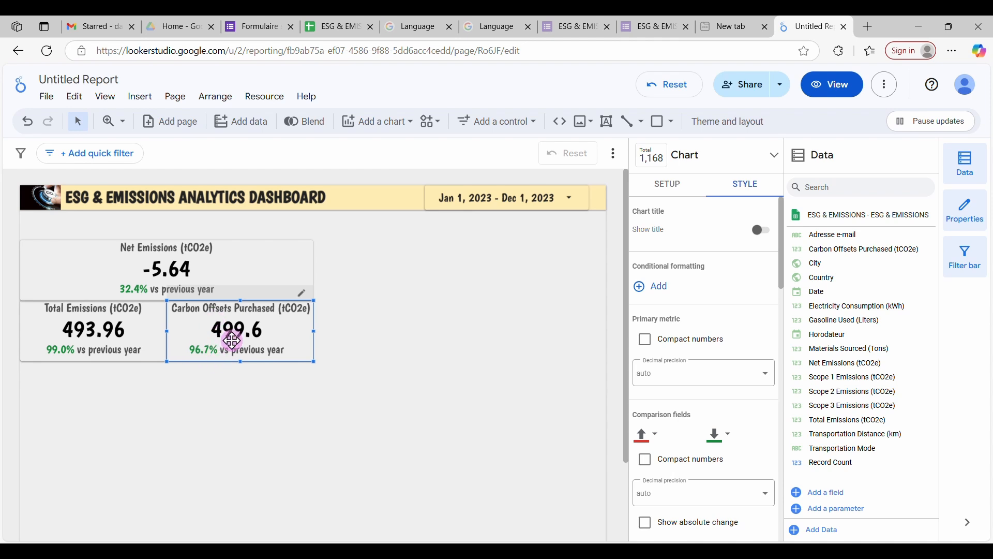
pyautogui.click(654, 441)
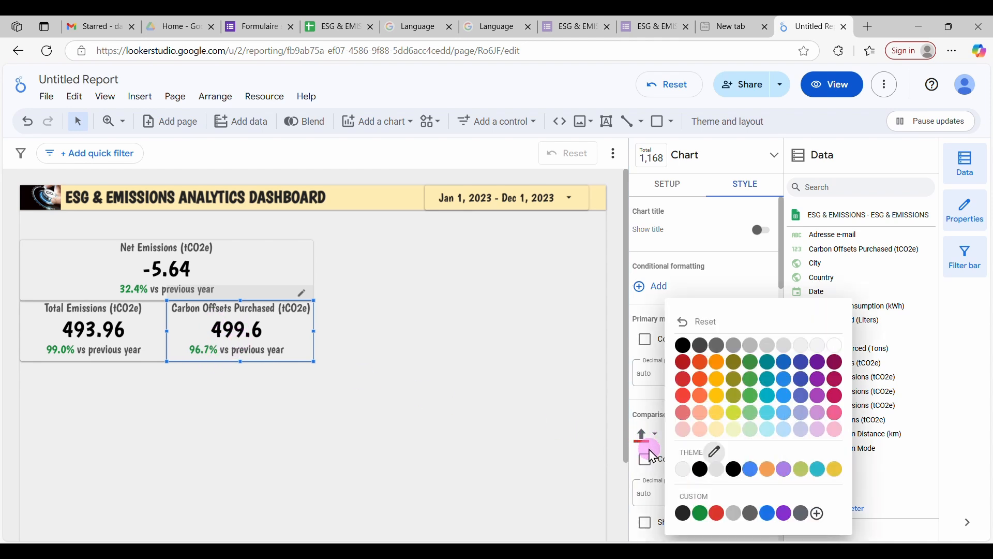
pyautogui.click(703, 514)
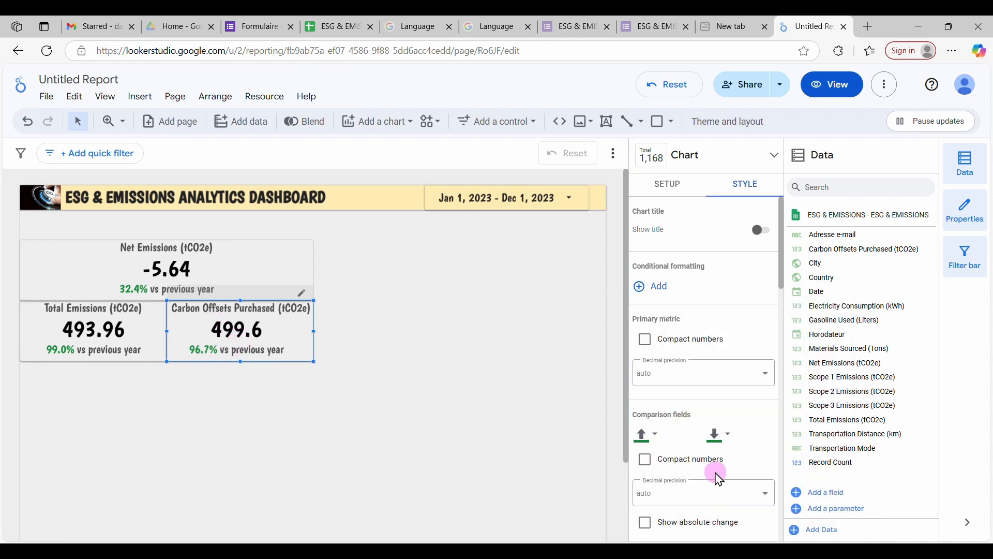
pyautogui.click(720, 436)
pyautogui.click(790, 514)
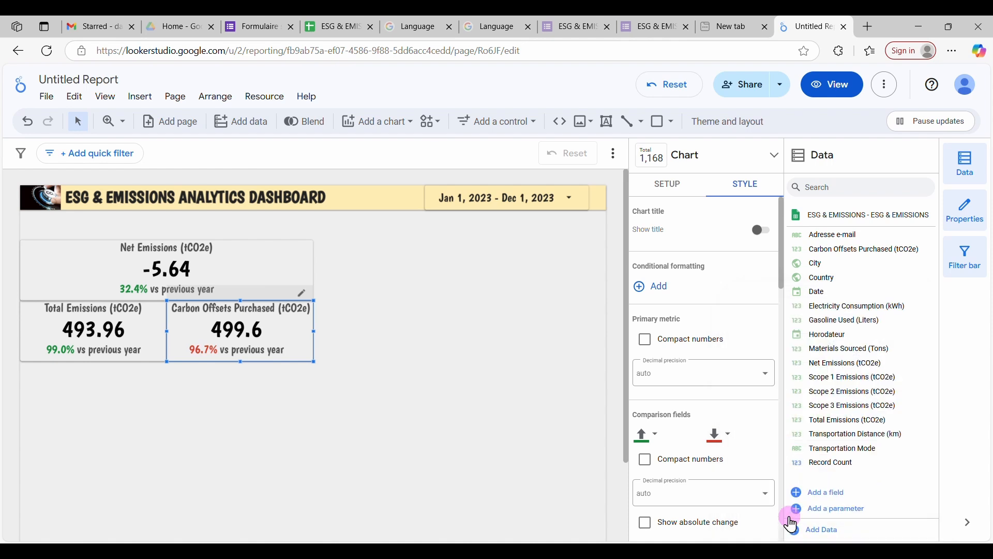
pyautogui.click(429, 402)
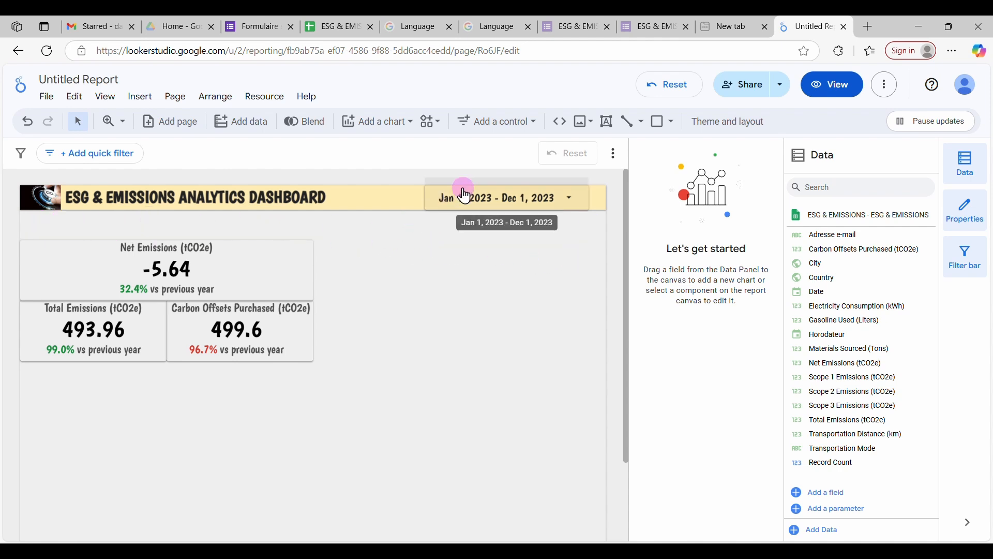
# Step: Add a drop-down list control above the Net Emissions scorecard, make it wider and slightly shorter, and use Country as its control field
pyautogui.click(501, 123)
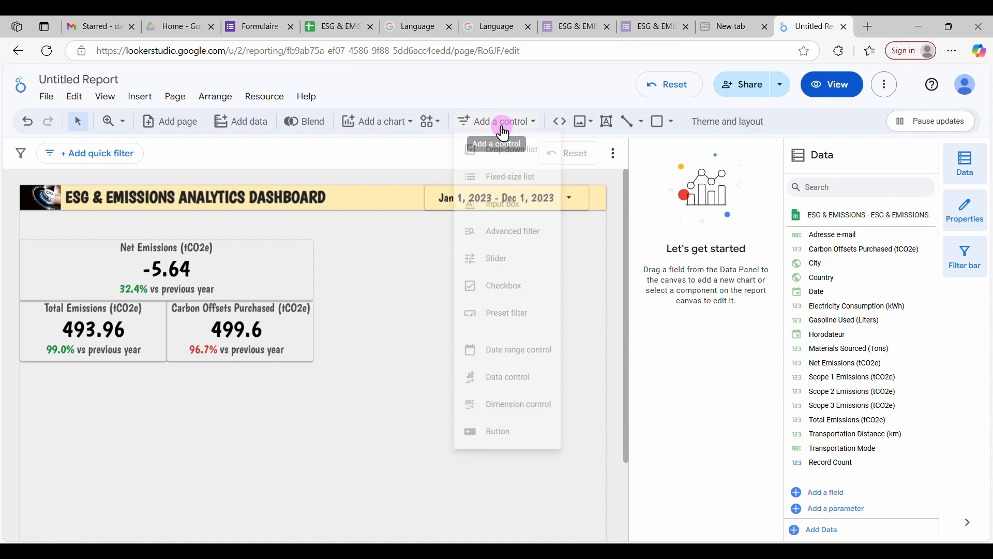
pyautogui.click(528, 155)
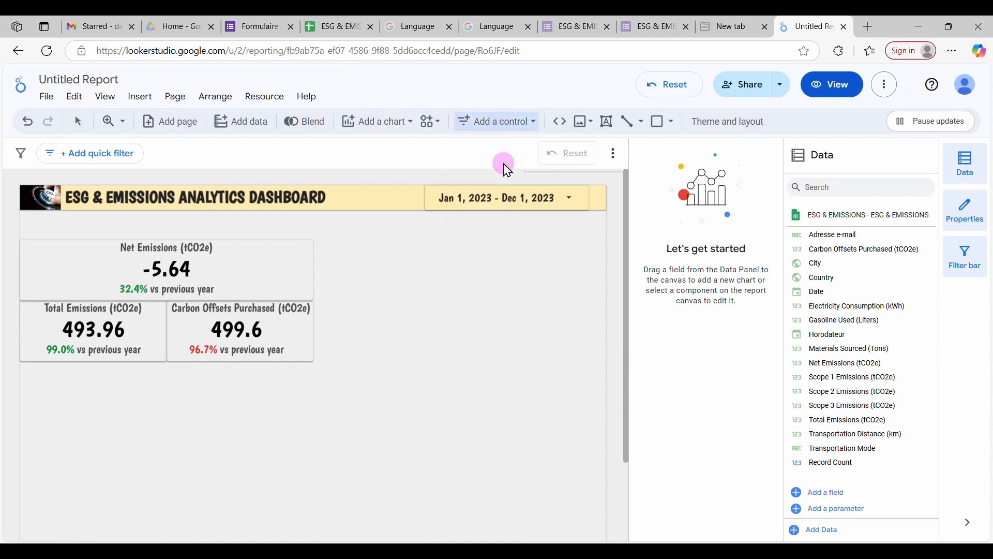
pyautogui.click(21, 213)
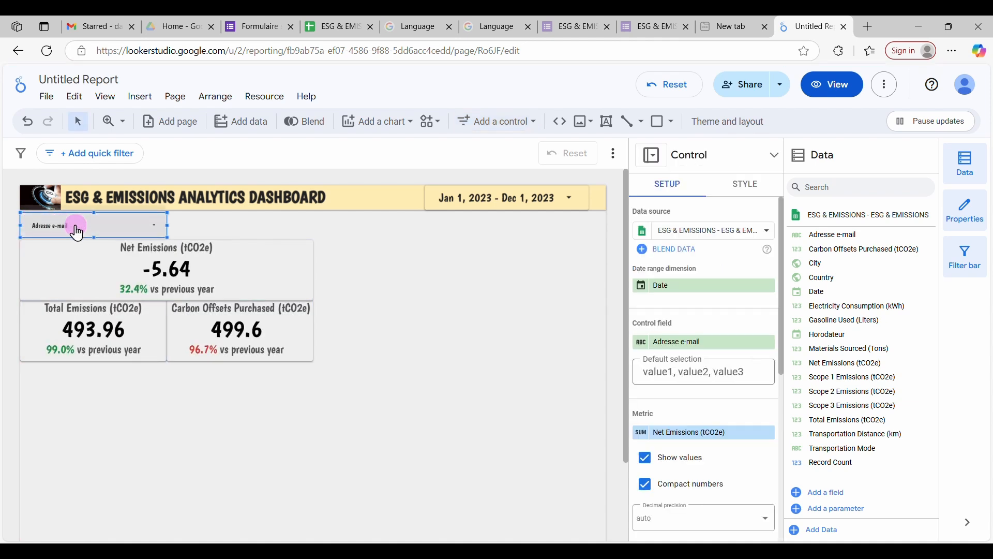
pyautogui.moveTo(171, 225); pyautogui.dragTo(222, 228)
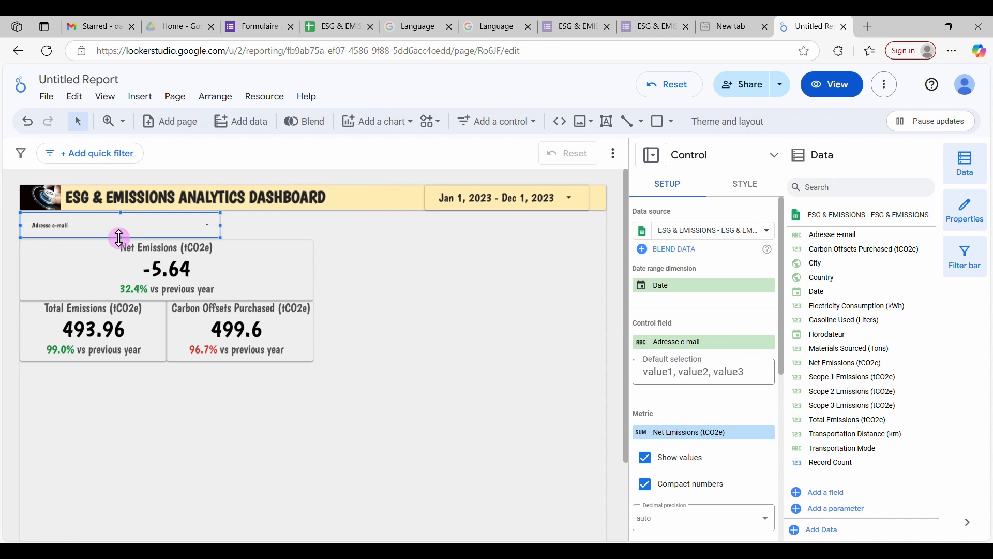
pyautogui.moveTo(119, 237); pyautogui.dragTo(121, 235)
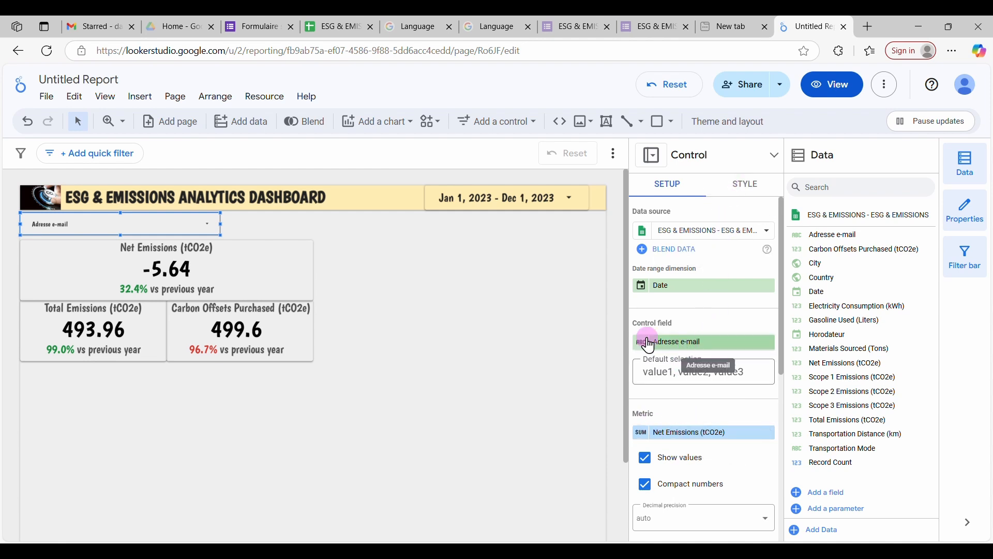
pyautogui.click(699, 352)
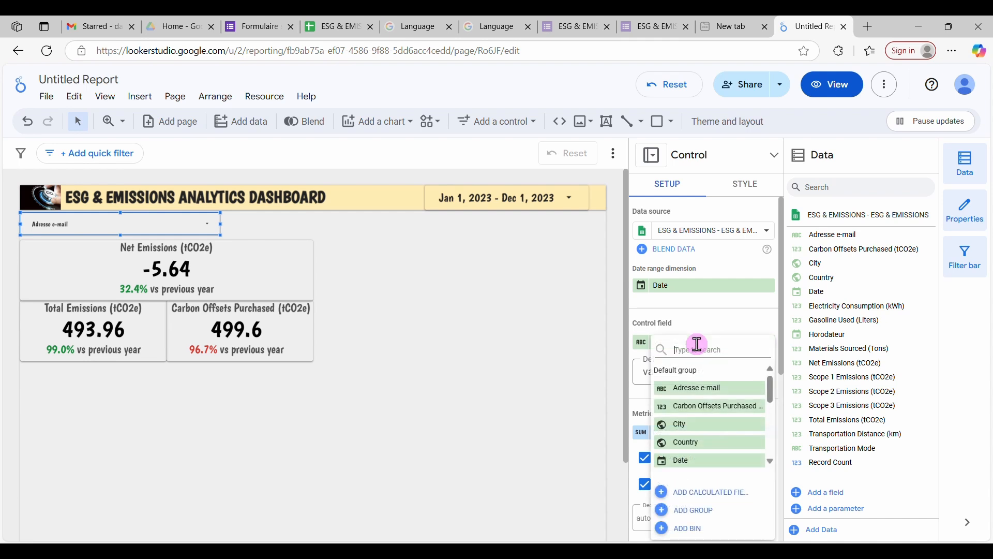
pyautogui.click(689, 443)
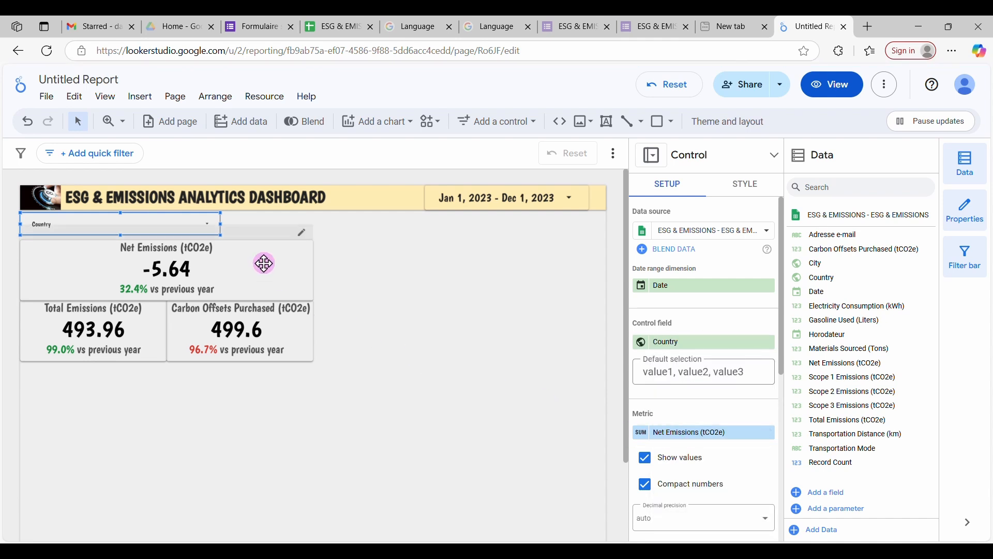
# Step: Filter the report to Germany only with the Country control, and reselect all countries
pyautogui.click(210, 228)
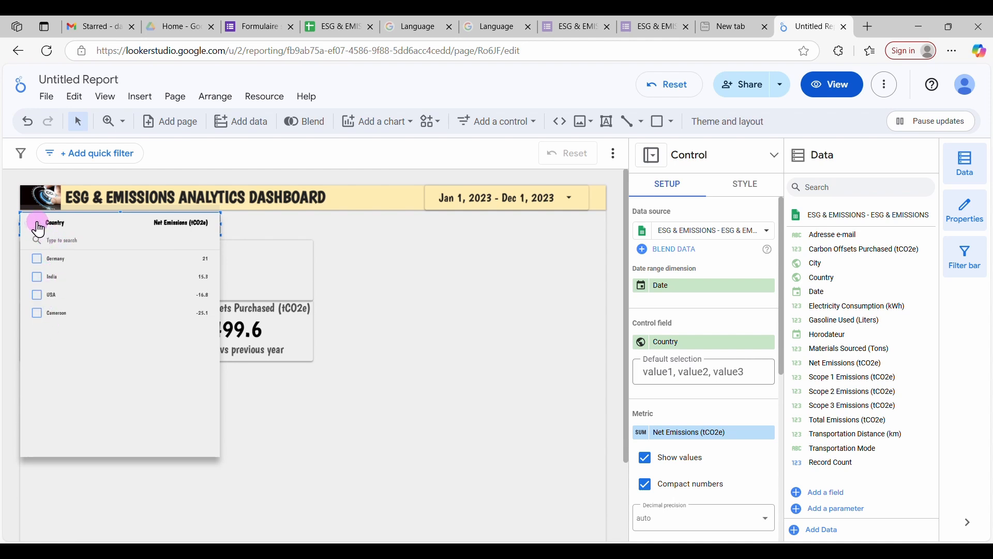
pyautogui.click(44, 259)
pyautogui.click(480, 382)
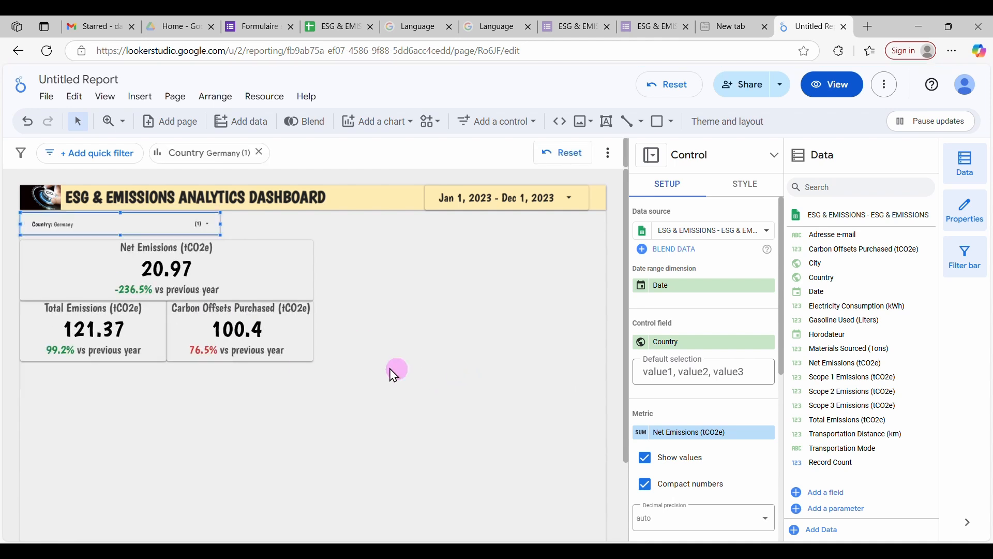
pyautogui.click(208, 231)
pyautogui.click(210, 228)
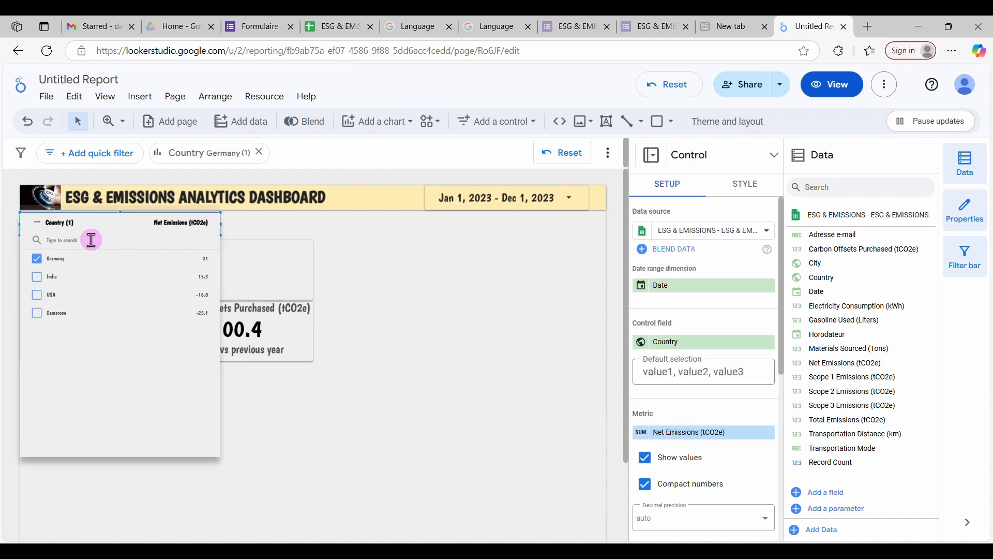
pyautogui.click(37, 223)
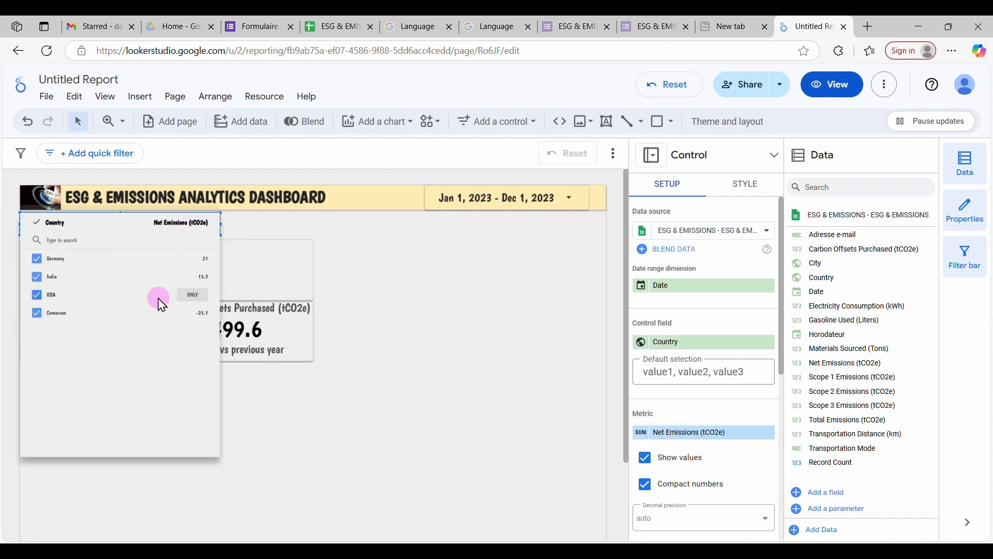
pyautogui.click(404, 343)
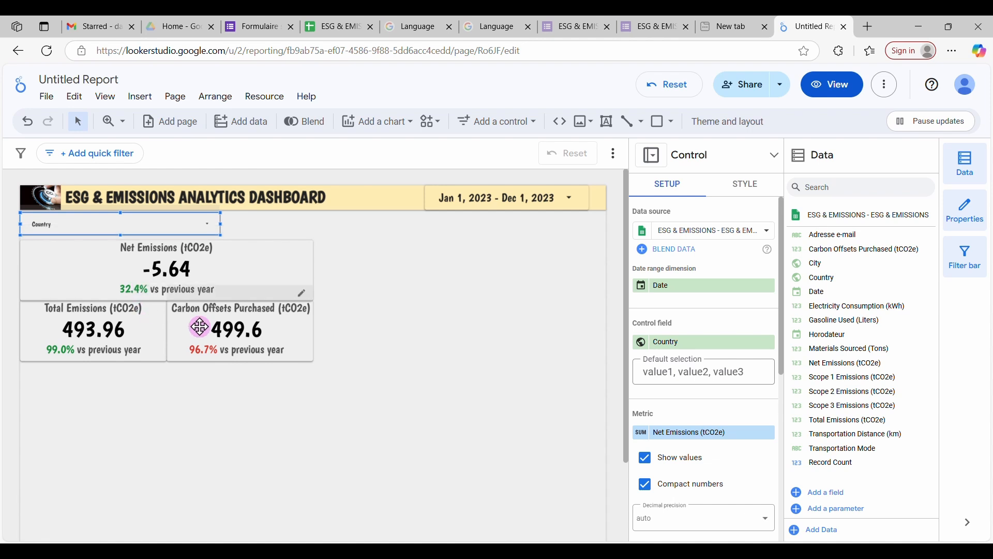
# Step: Set the Country control's button text size to 18px
pyautogui.click(758, 196)
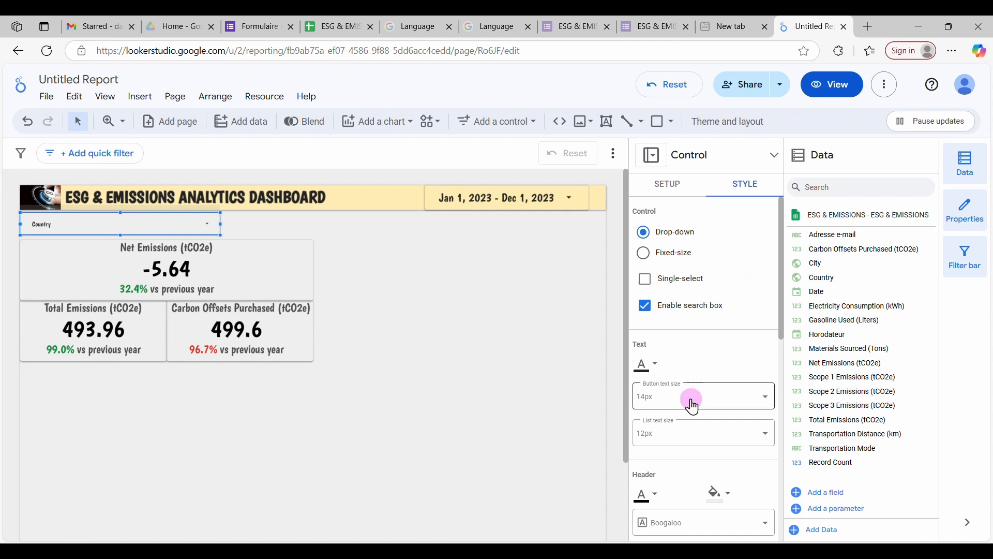
pyautogui.click(764, 404)
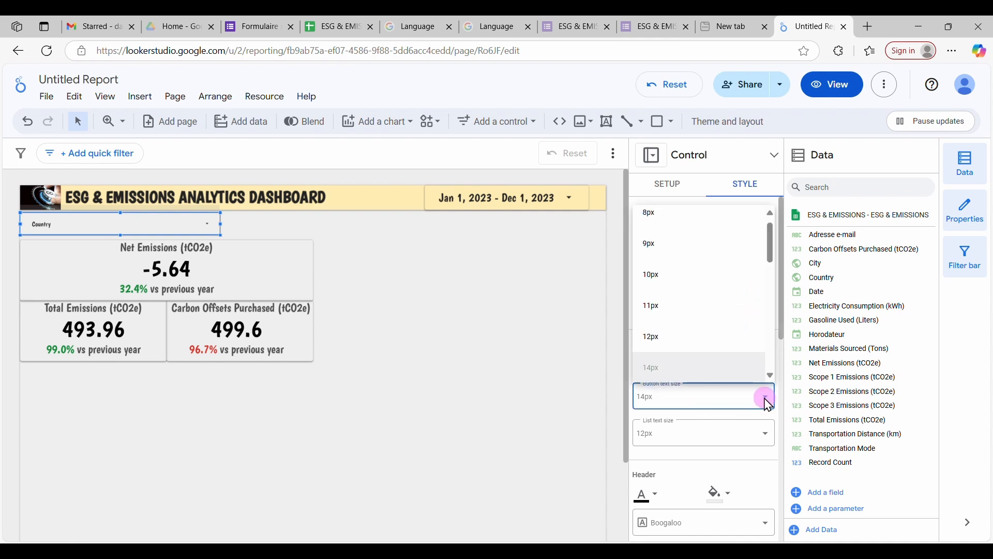
pyautogui.scroll(-1, 724, 368)
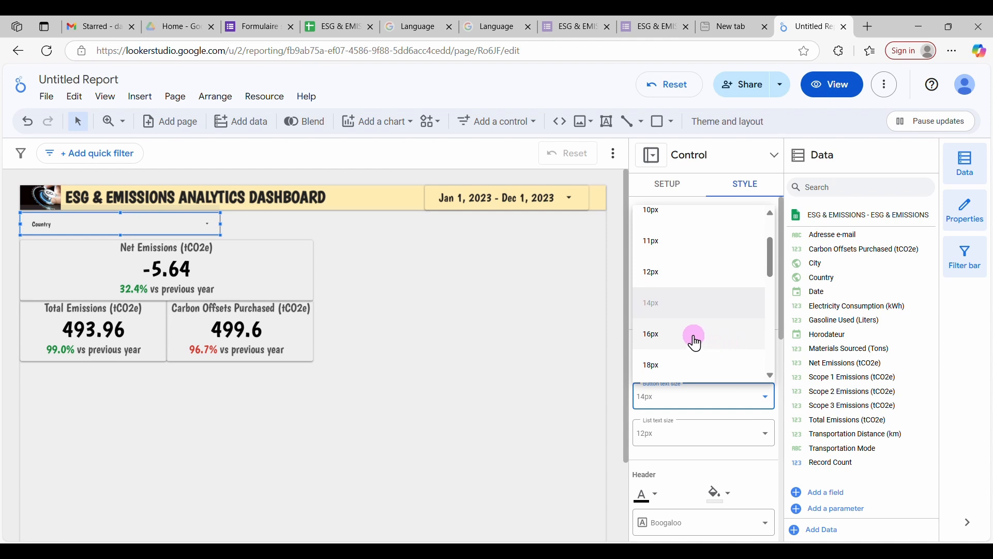
pyautogui.click(676, 342)
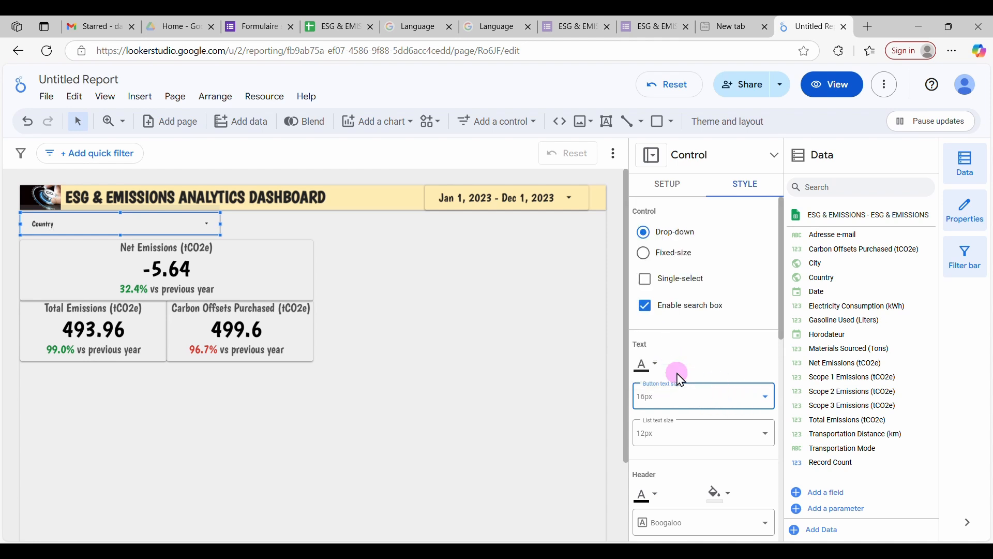
pyautogui.click(768, 401)
pyautogui.scroll(-1, 716, 361)
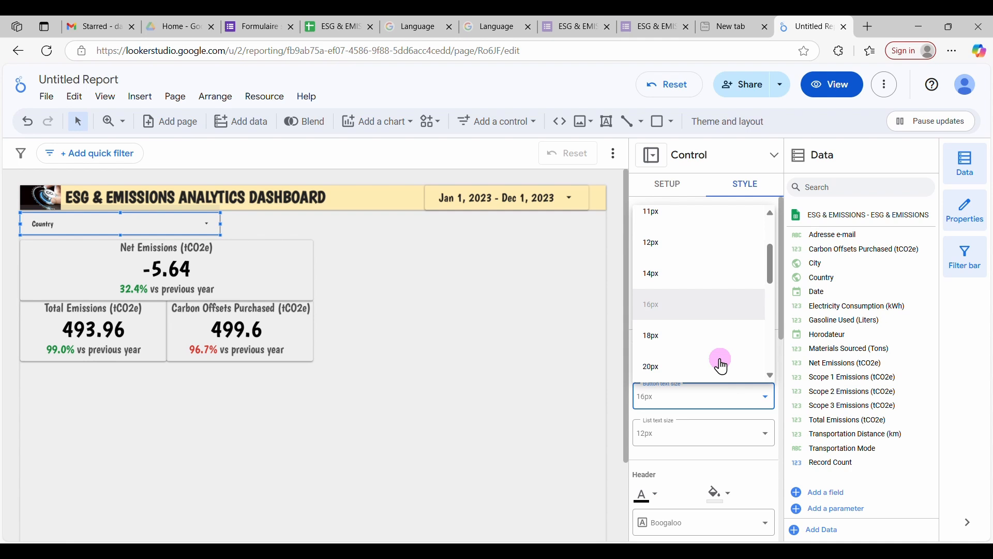
pyautogui.click(670, 337)
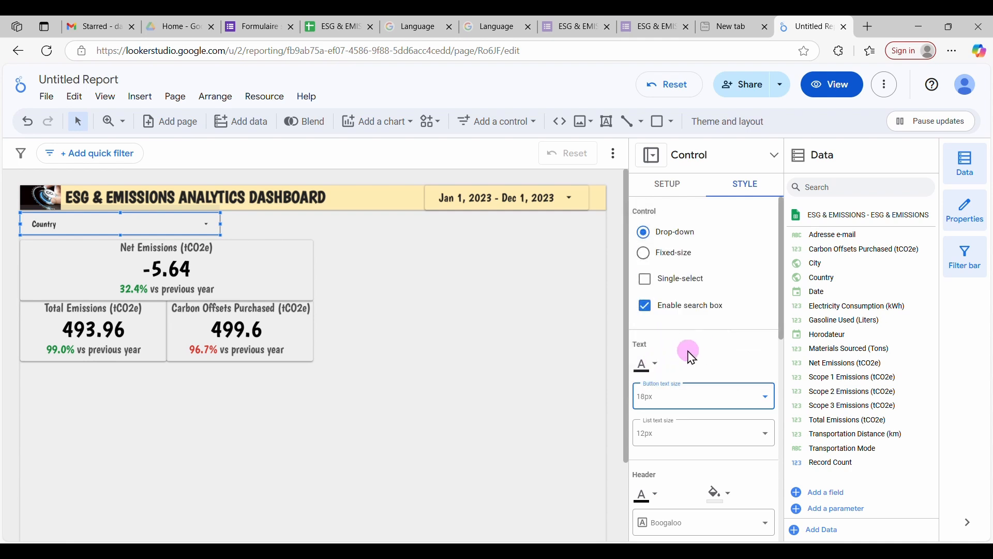
# Step: Set the Country control's list text size to 18px, checking the text in the opened country list
pyautogui.scroll(-1, 692, 357)
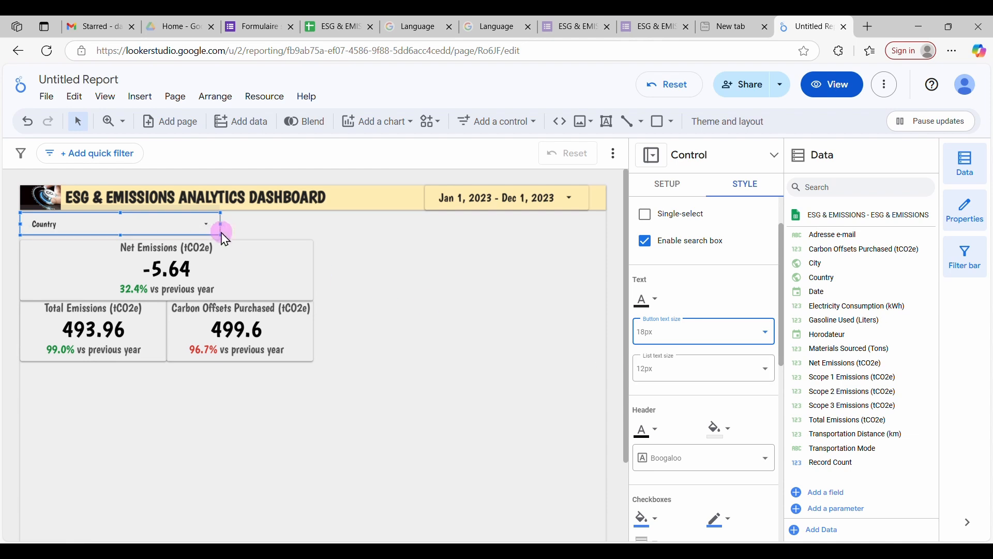
pyautogui.click(206, 224)
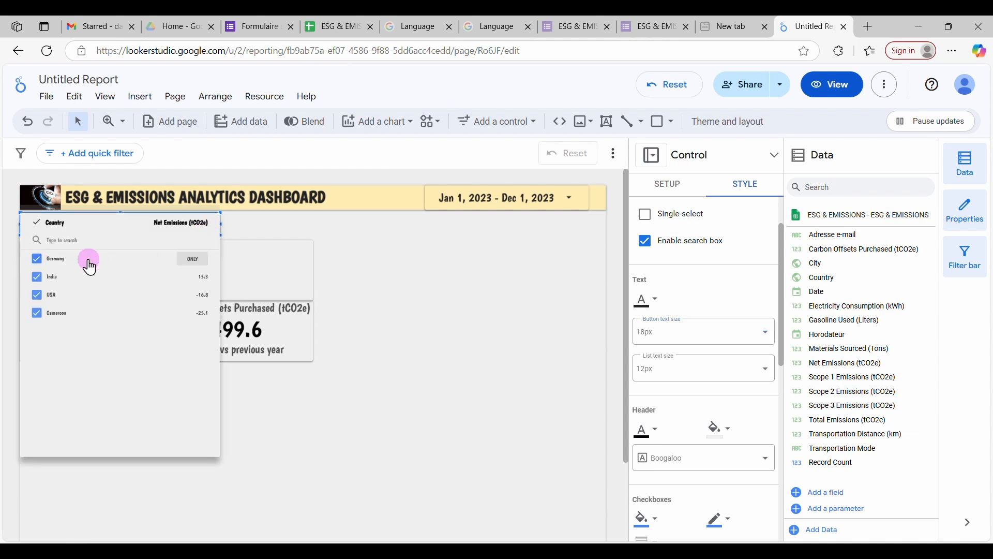
pyautogui.click(676, 382)
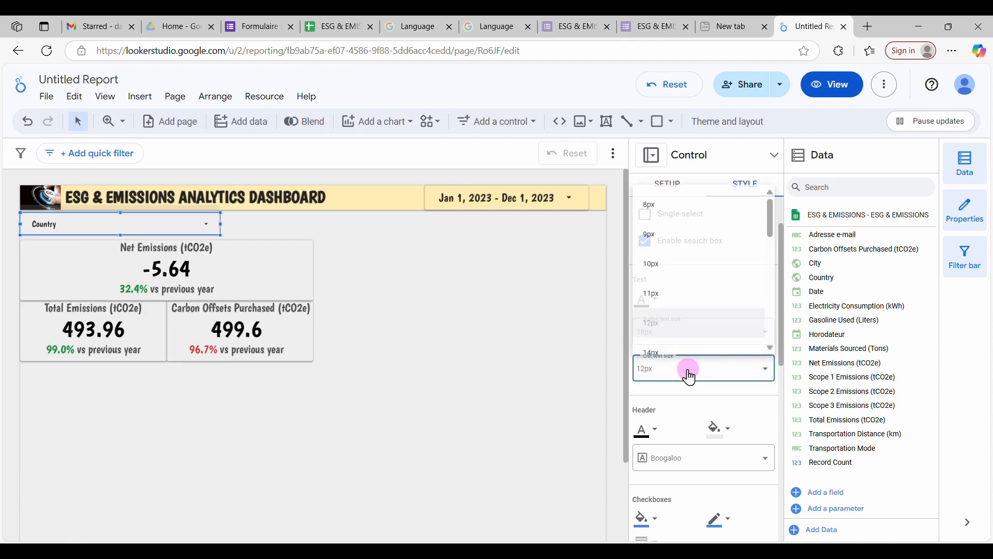
pyautogui.scroll(-1, 704, 339)
pyautogui.click(705, 329)
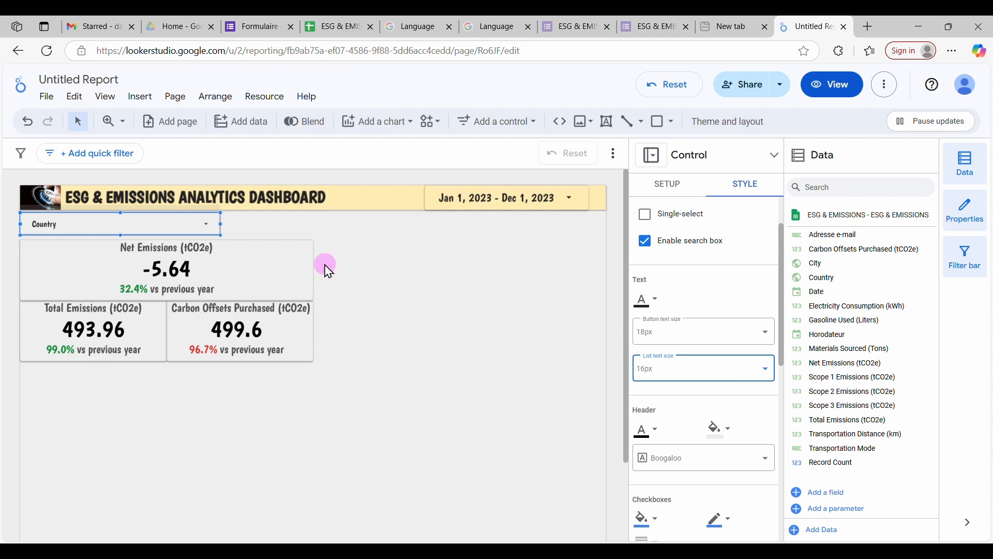
pyautogui.click(201, 223)
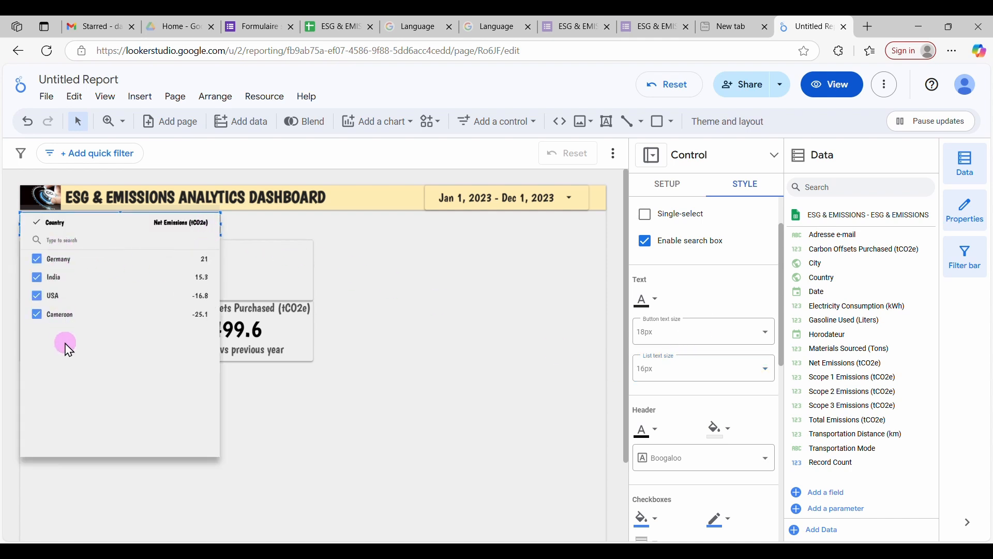
pyautogui.click(737, 386)
pyautogui.scroll(-1, 697, 348)
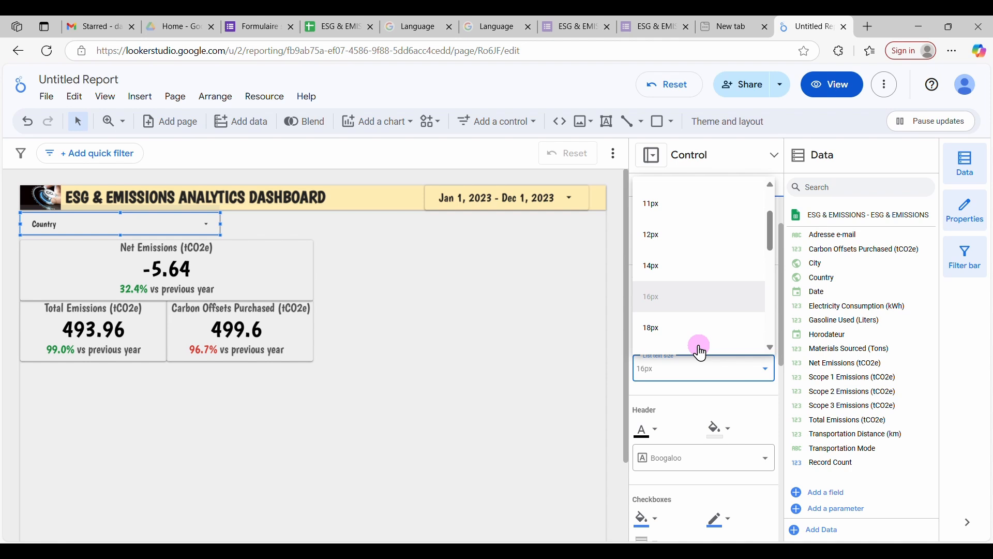
pyautogui.click(681, 320)
pyautogui.click(211, 224)
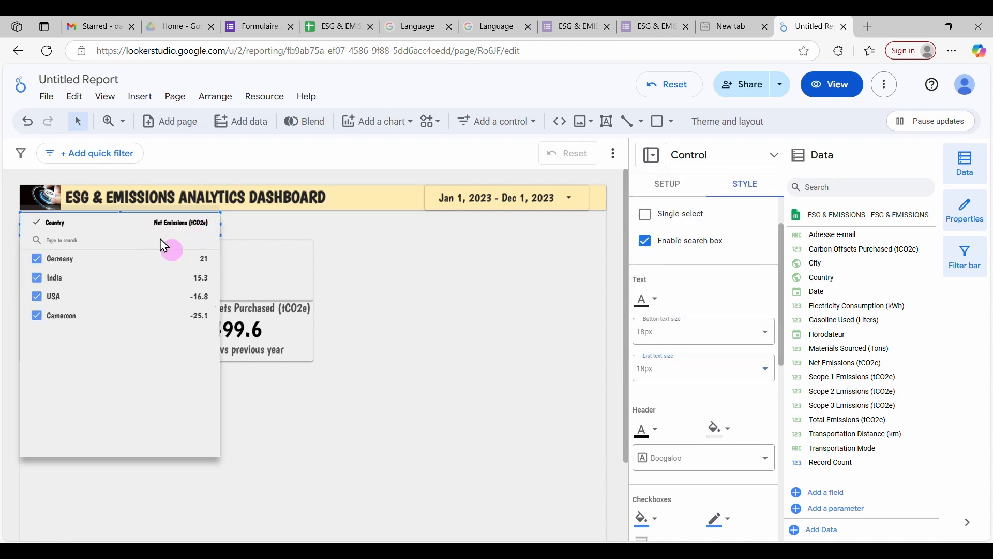
pyautogui.click(750, 401)
# Step: Change the Country control's header font to Lato
pyautogui.scroll(-1, 749, 399)
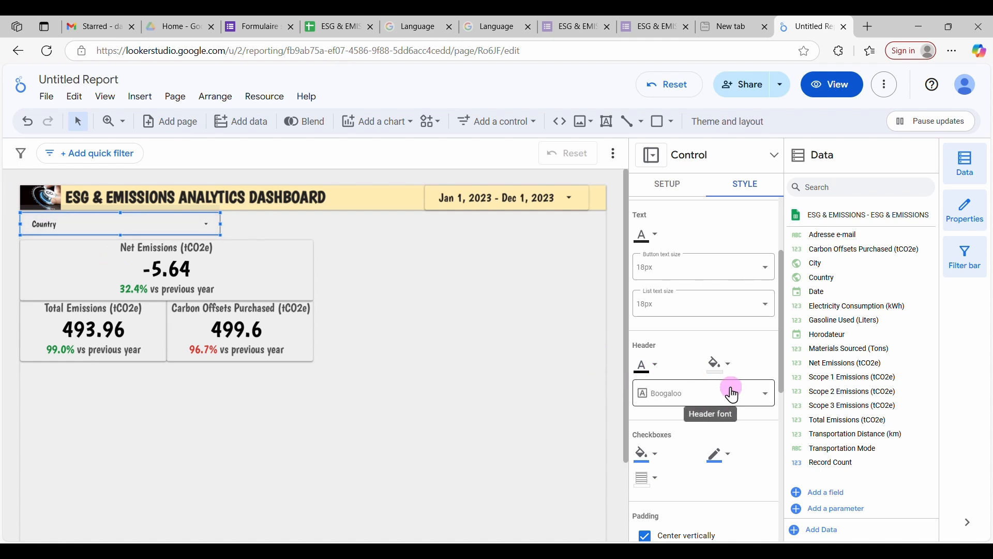
pyautogui.scroll(-1, 740, 403)
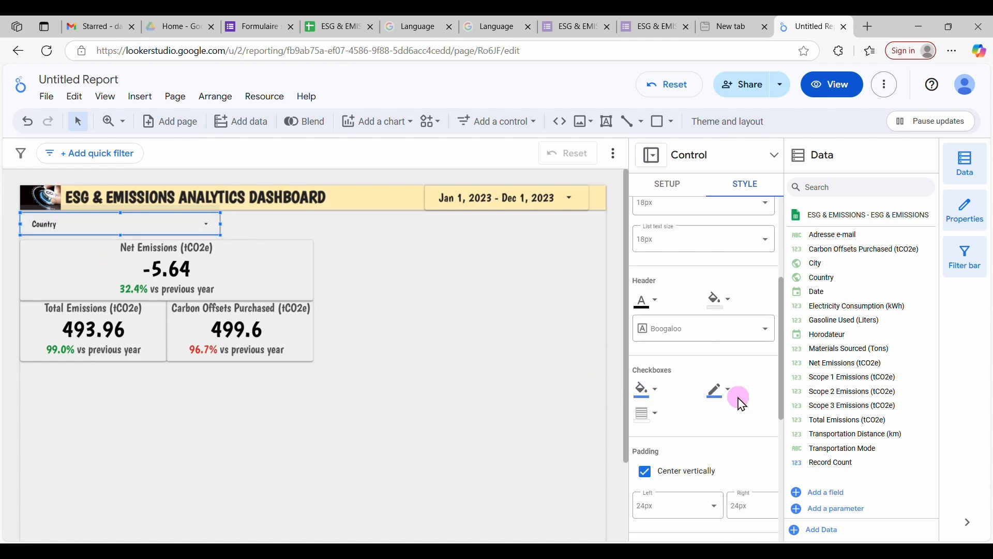
pyautogui.click(766, 328)
pyautogui.scroll(-4, 730, 430)
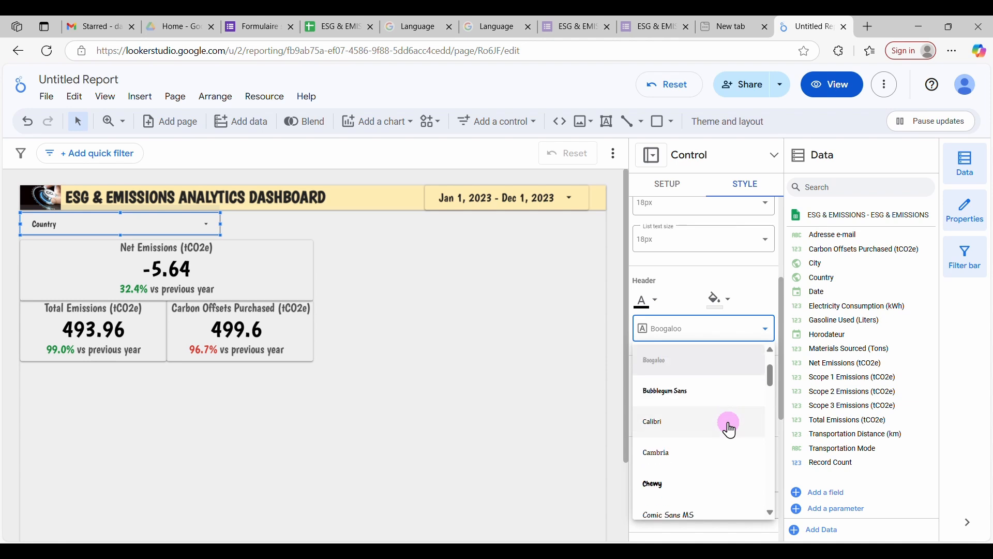
pyautogui.scroll(-8, 730, 430)
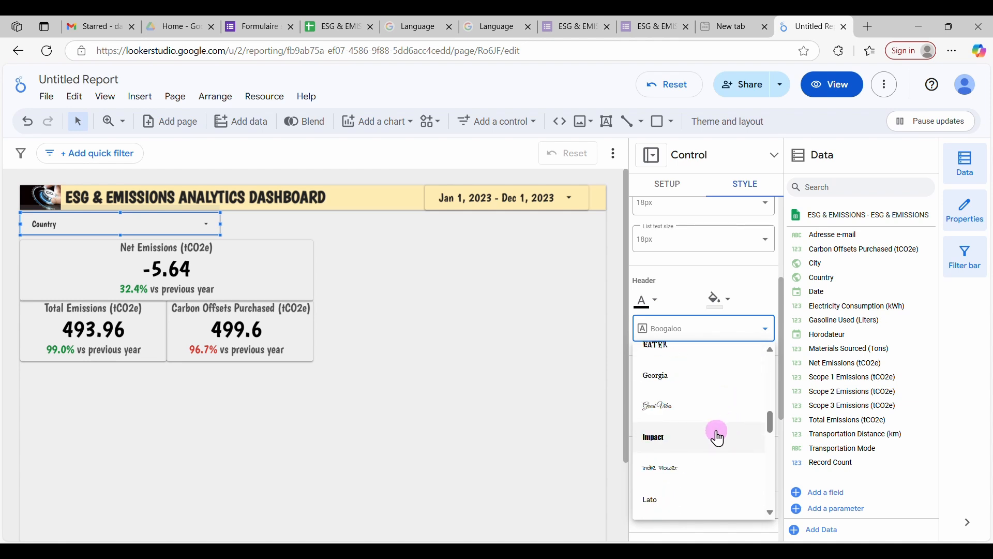
pyautogui.click(672, 500)
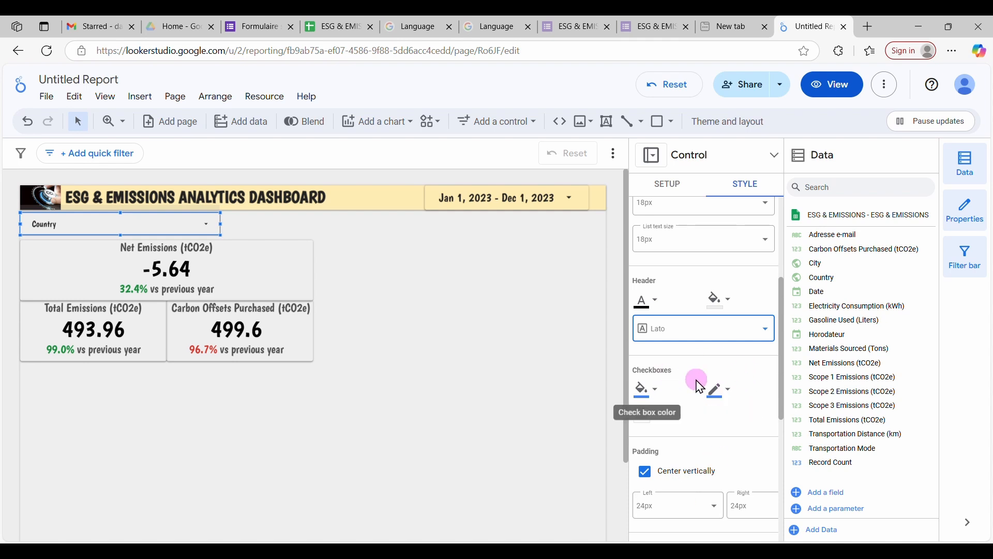
# Step: Set the Country control's checkbox border colour to orange and check the country list
pyautogui.click(720, 391)
pyautogui.click(800, 363)
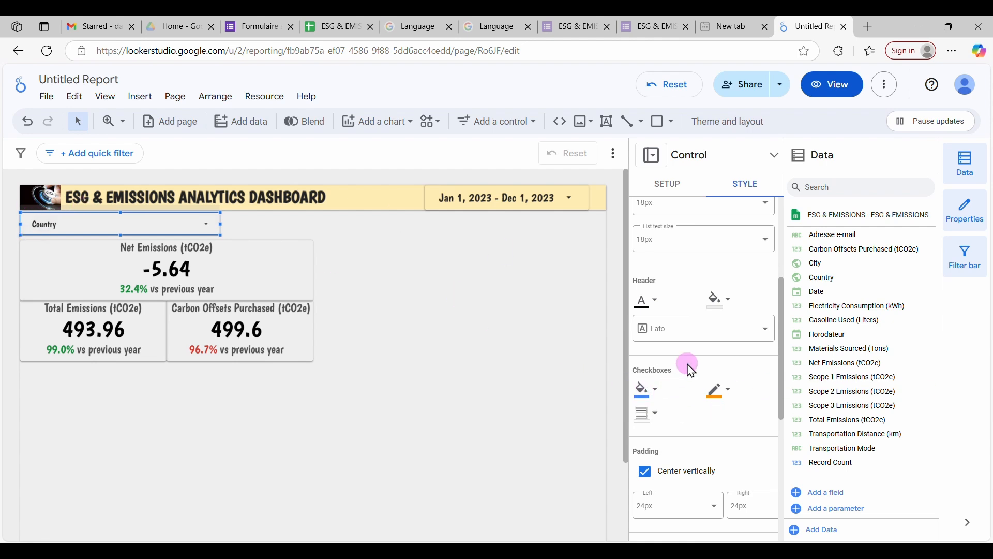
pyautogui.click(208, 223)
pyautogui.click(731, 397)
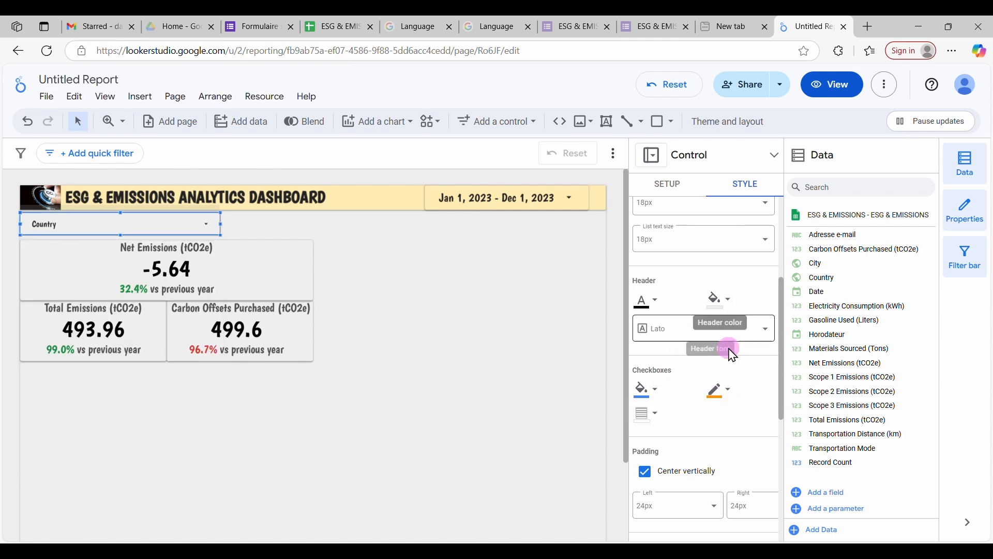
# Step: Set the Country control's left padding to 5px, trying 0px and 4px first
pyautogui.scroll(-1, 714, 439)
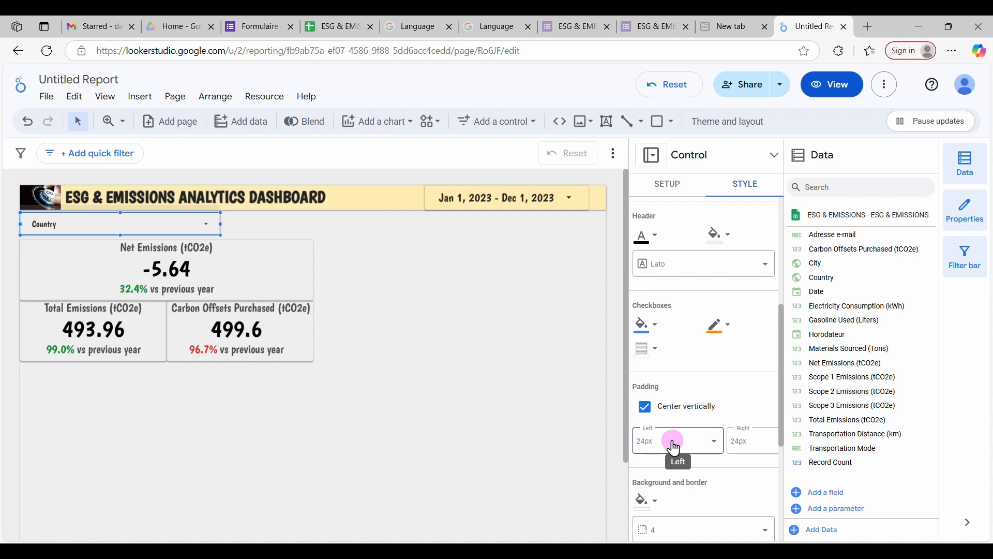
pyautogui.click(714, 444)
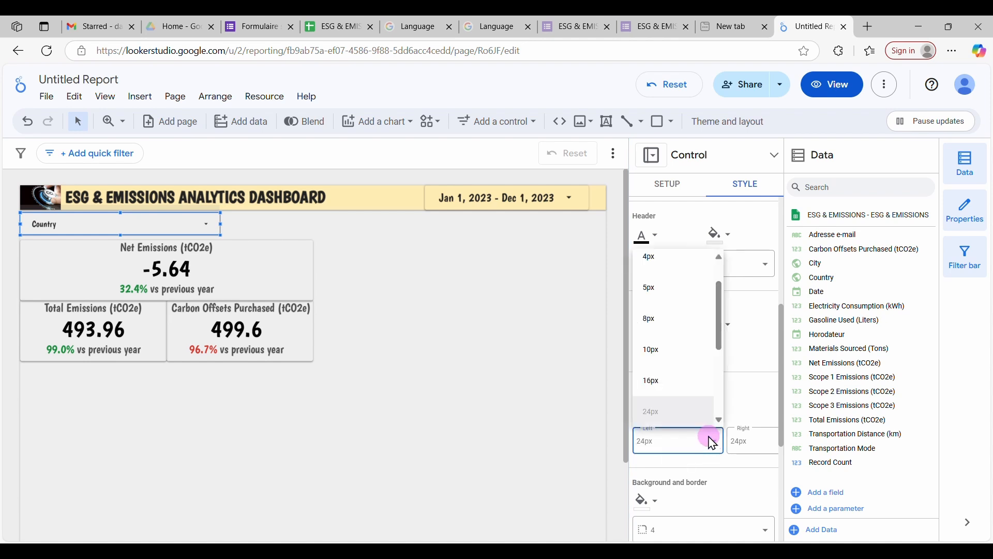
pyautogui.scroll(3, 668, 321)
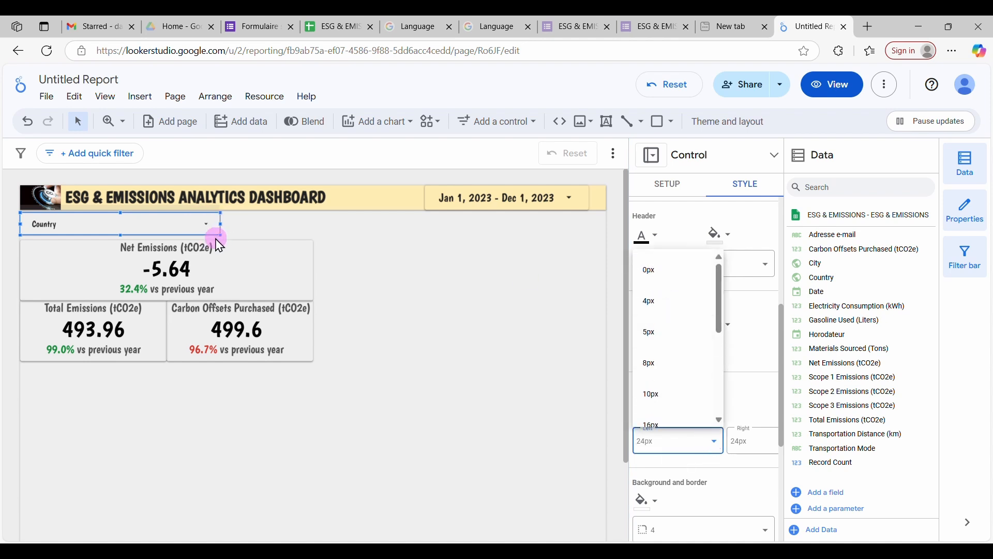
pyautogui.click(653, 271)
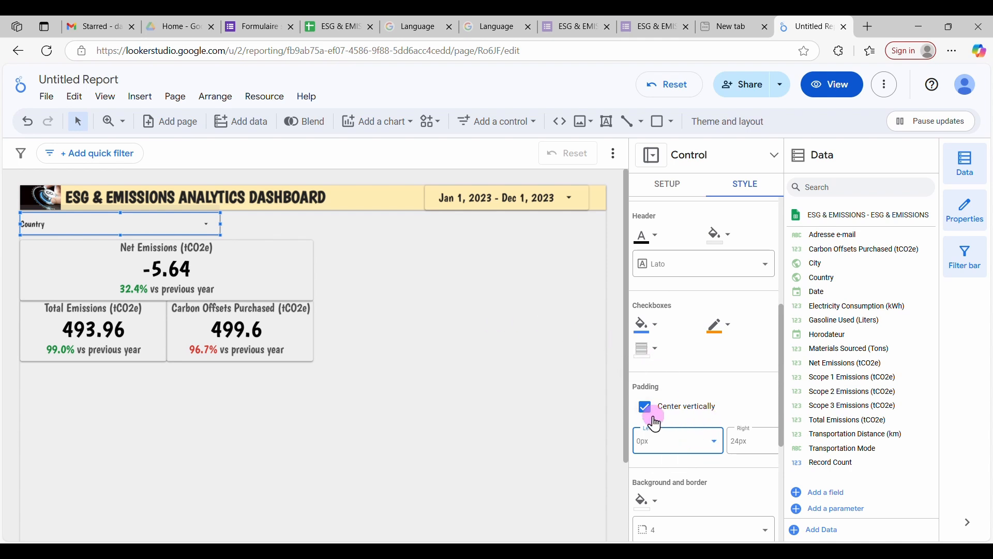
pyautogui.click(713, 442)
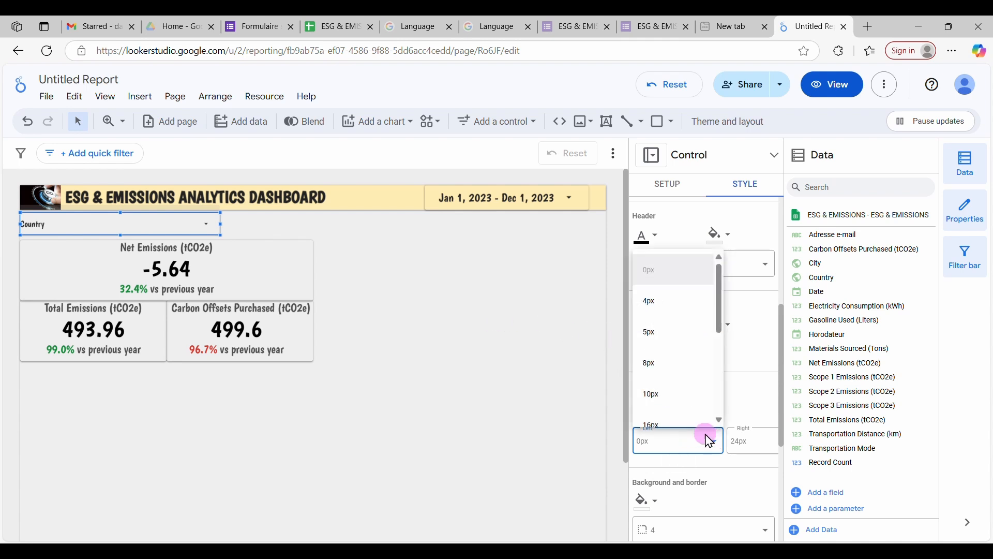
pyautogui.click(666, 304)
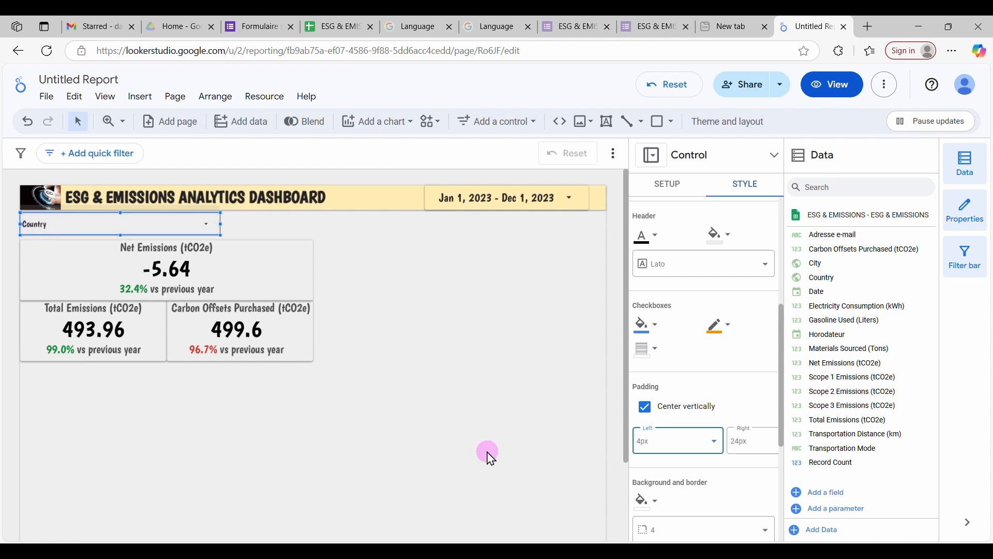
pyautogui.click(717, 444)
pyautogui.click(664, 341)
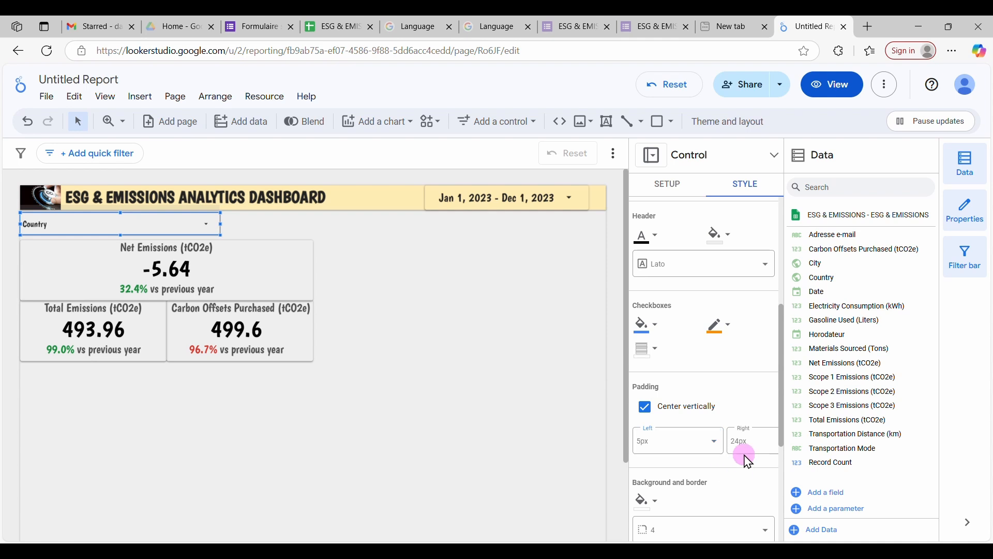
# Step: Set the Country control's border radius to 0 and deselect the control
pyautogui.scroll(-3, 717, 476)
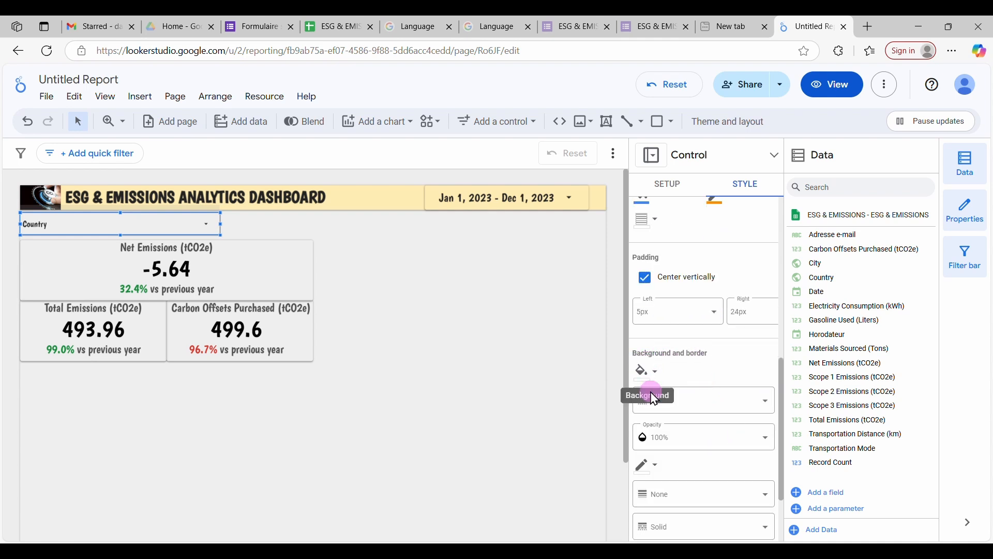
pyautogui.scroll(-1, 747, 432)
pyautogui.scroll(-2, 747, 432)
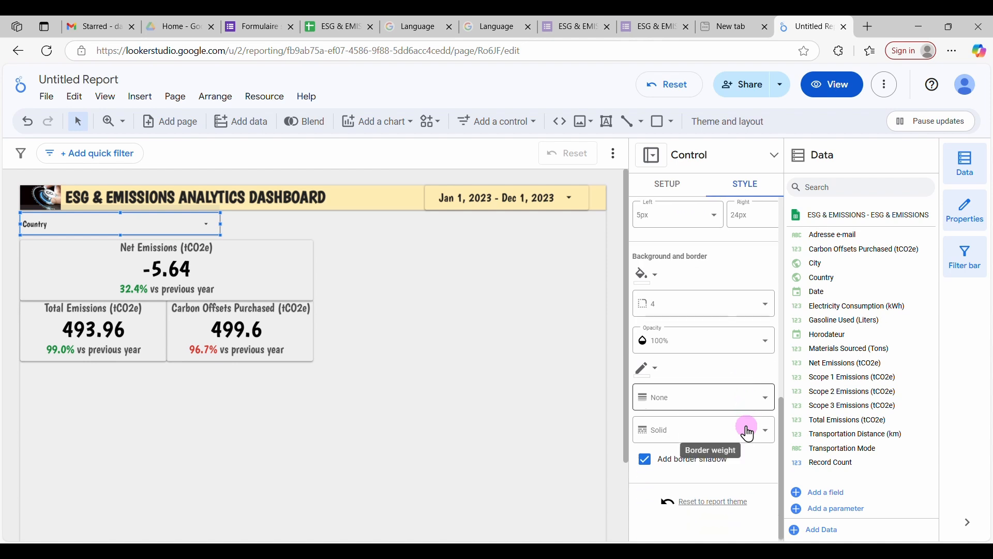
pyautogui.click(765, 303)
pyautogui.click(688, 343)
pyautogui.click(514, 334)
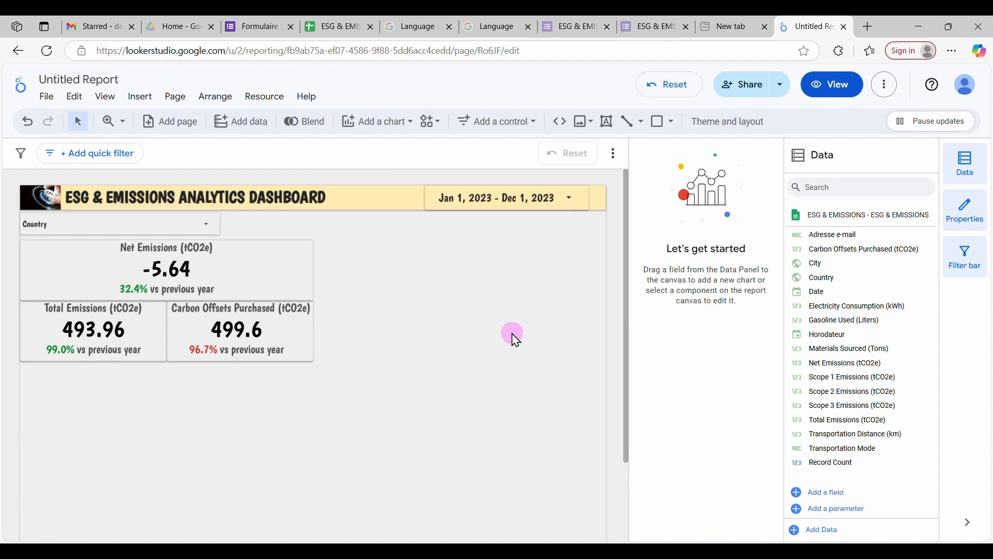
# Step: Examine the Country control's list and its style settings, from text size to border shadow
pyautogui.click(147, 222)
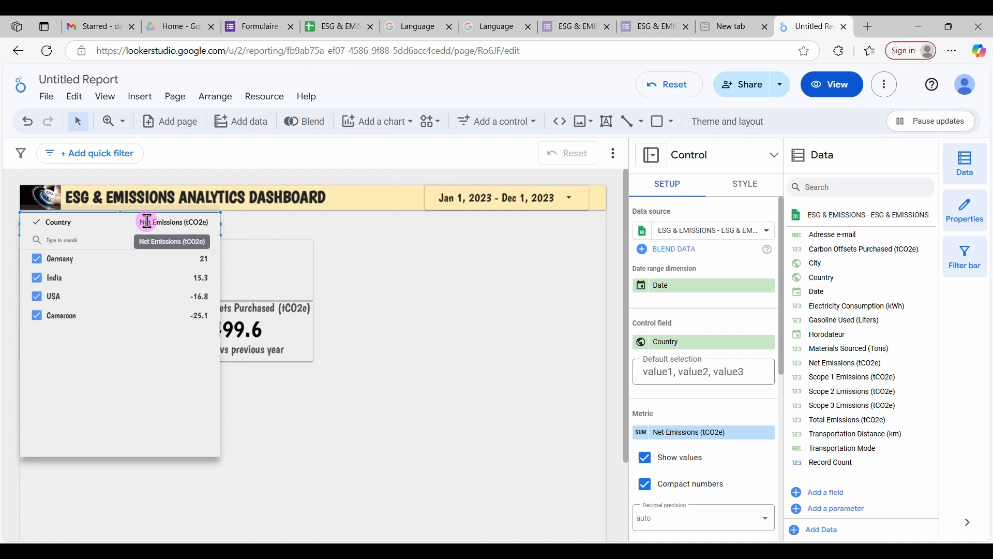
pyautogui.click(223, 218)
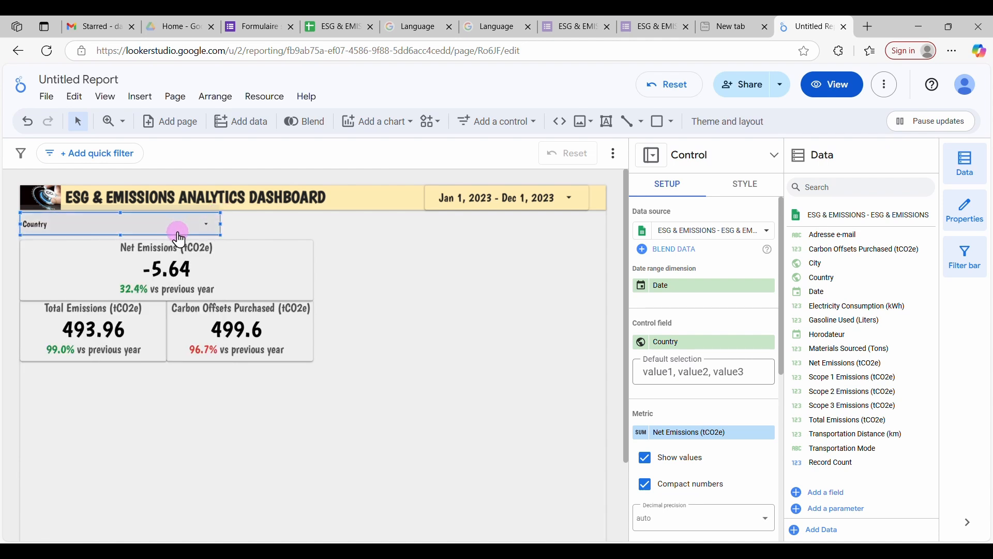
pyautogui.scroll(-3, 676, 406)
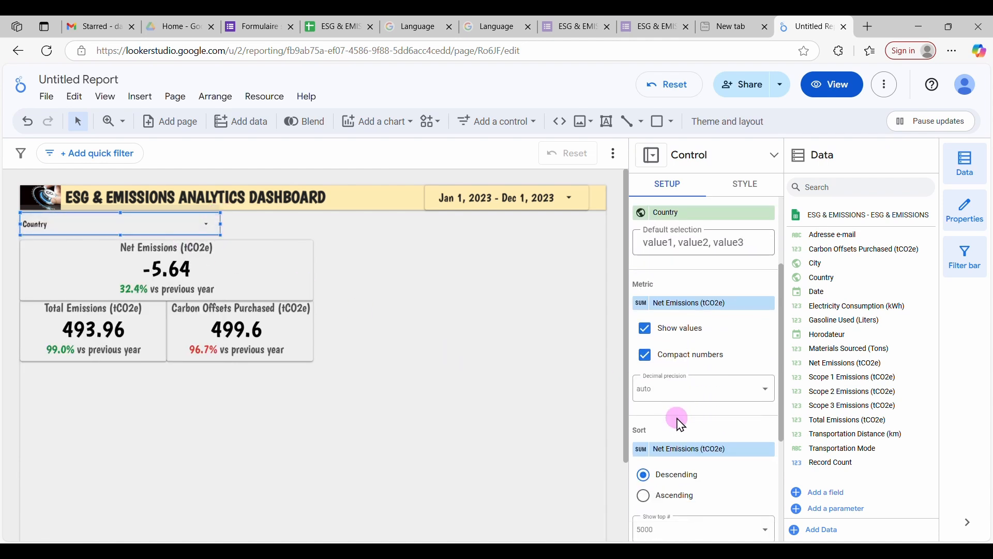
pyautogui.scroll(-2, 681, 424)
pyautogui.click(770, 195)
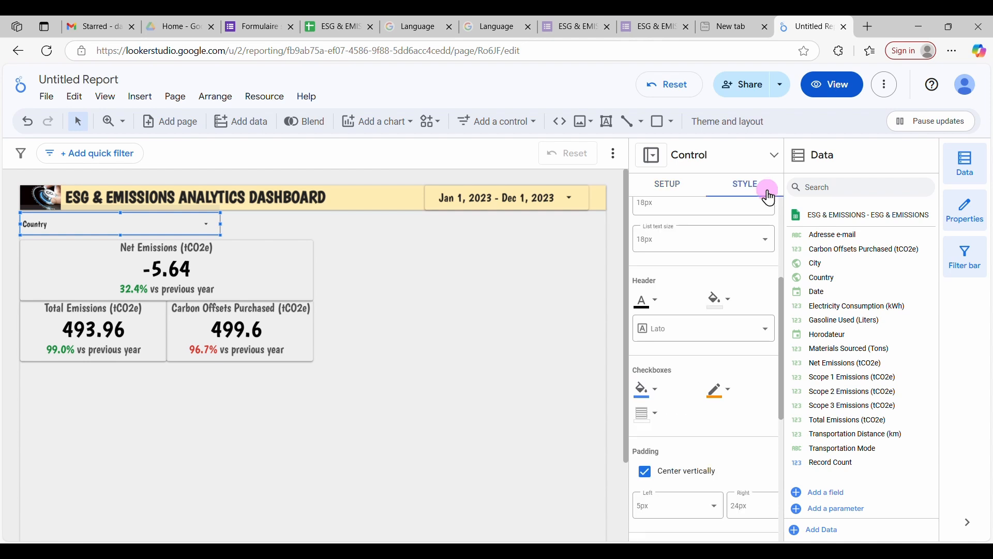
pyautogui.scroll(-2, 696, 455)
pyautogui.scroll(-3, 698, 458)
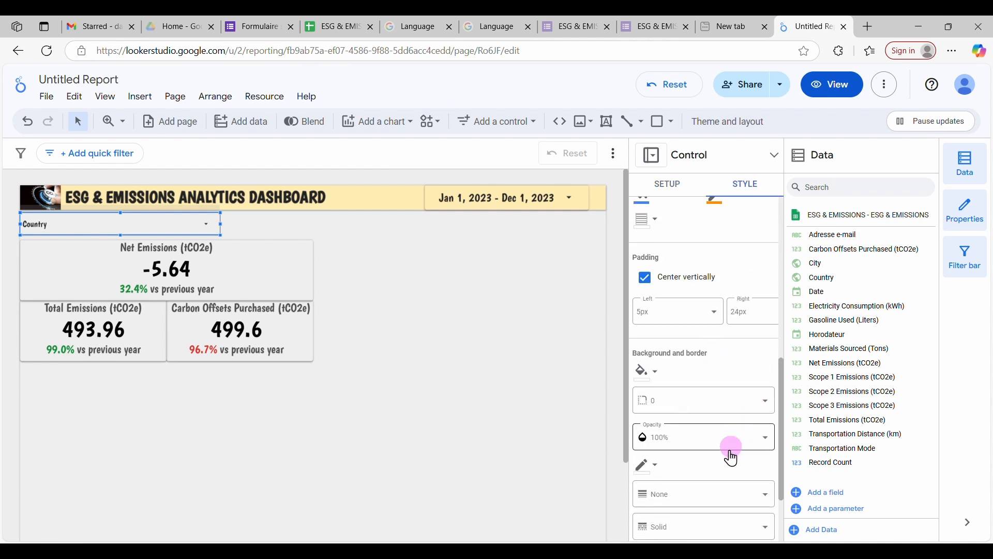
pyautogui.scroll(-2, 730, 456)
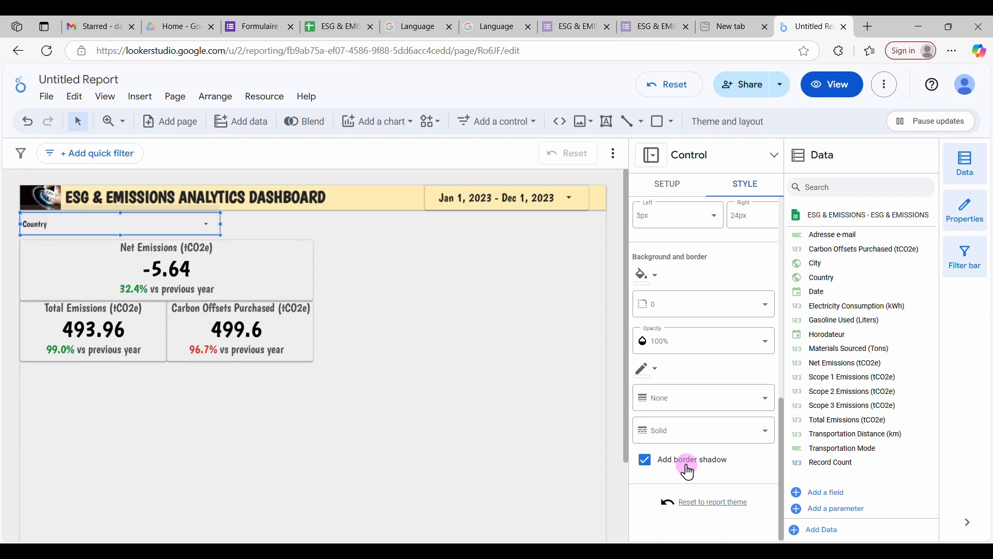
pyautogui.scroll(1, 693, 476)
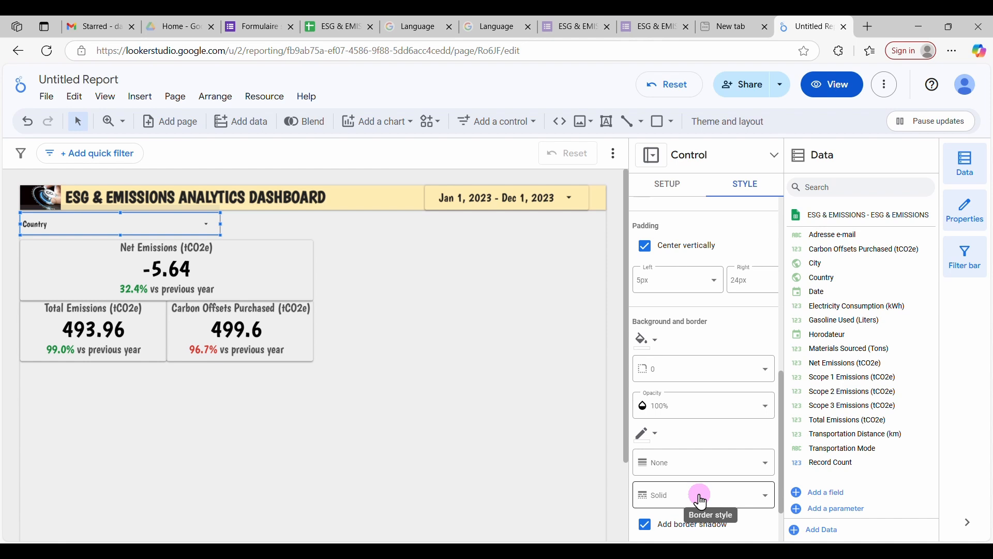
pyautogui.scroll(1, 703, 502)
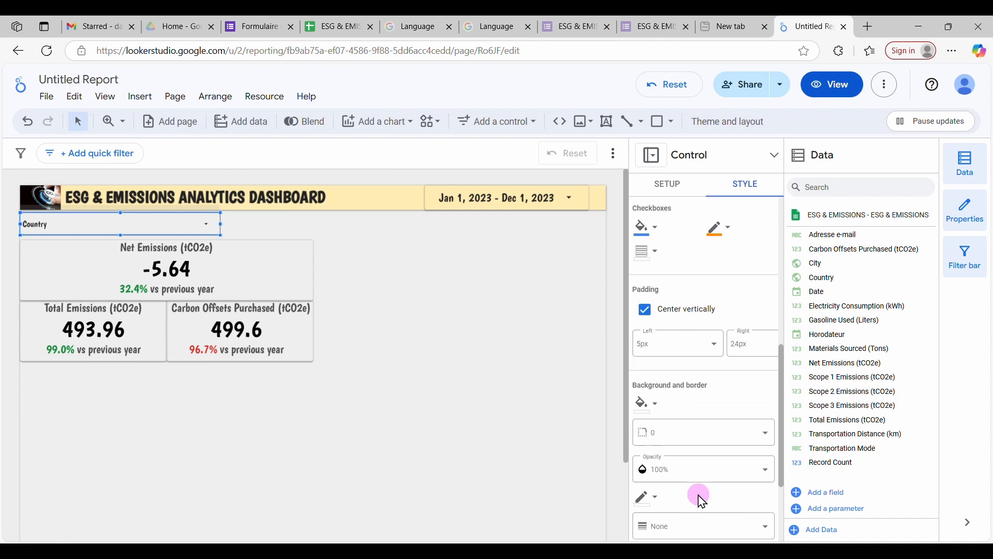
# Step: Try making the Country control fully transparent through its opacity setting, and undo the change
pyautogui.click(709, 473)
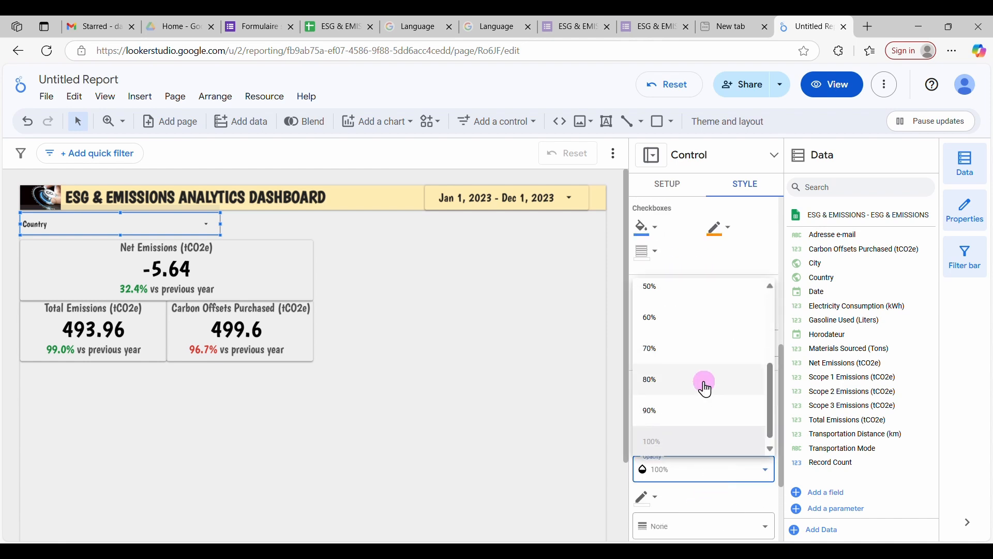
pyautogui.scroll(3, 705, 387)
pyautogui.click(656, 299)
pyautogui.click(391, 305)
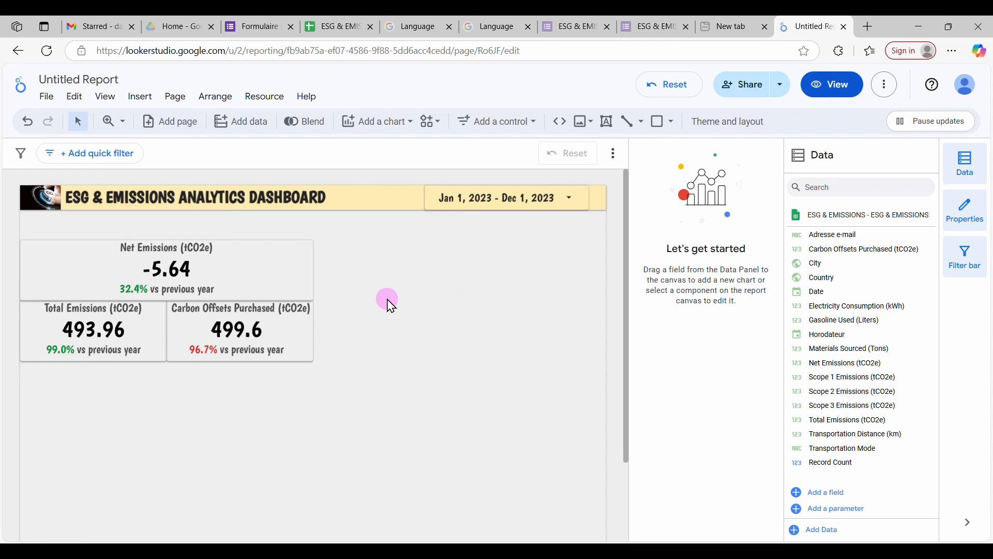
pyautogui.click(29, 123)
# Step: Review the restored Country control's dropdown list and all its style options
pyautogui.click(134, 227)
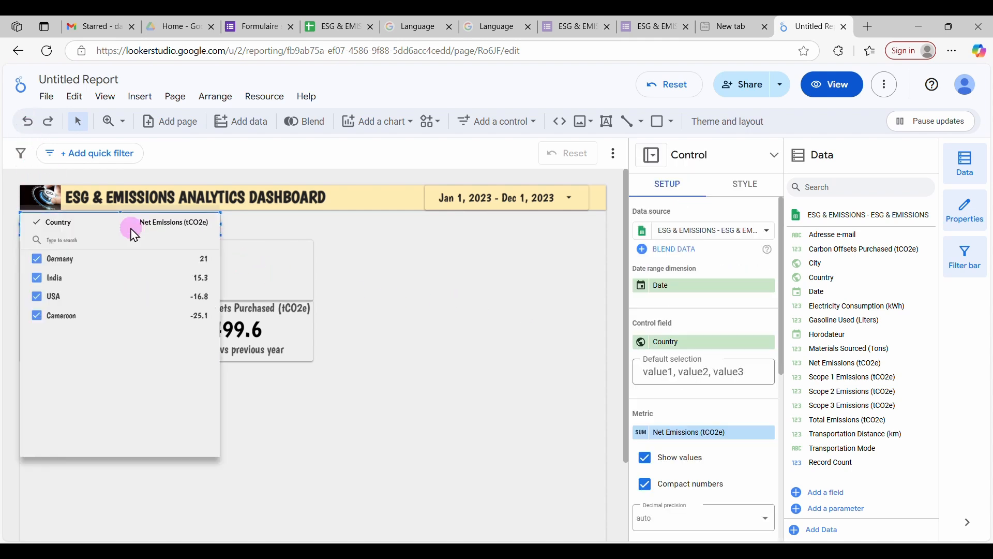
pyautogui.click(222, 214)
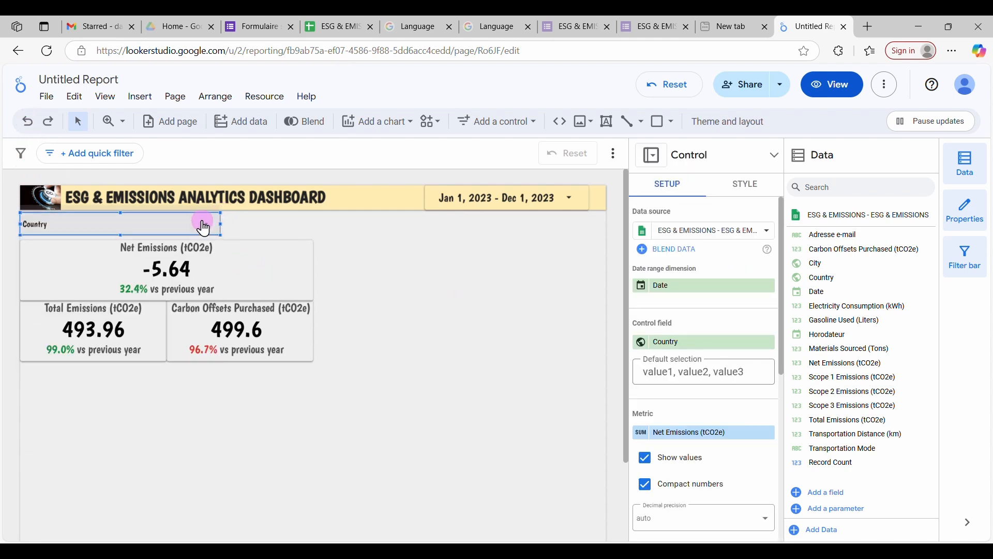
pyautogui.click(753, 189)
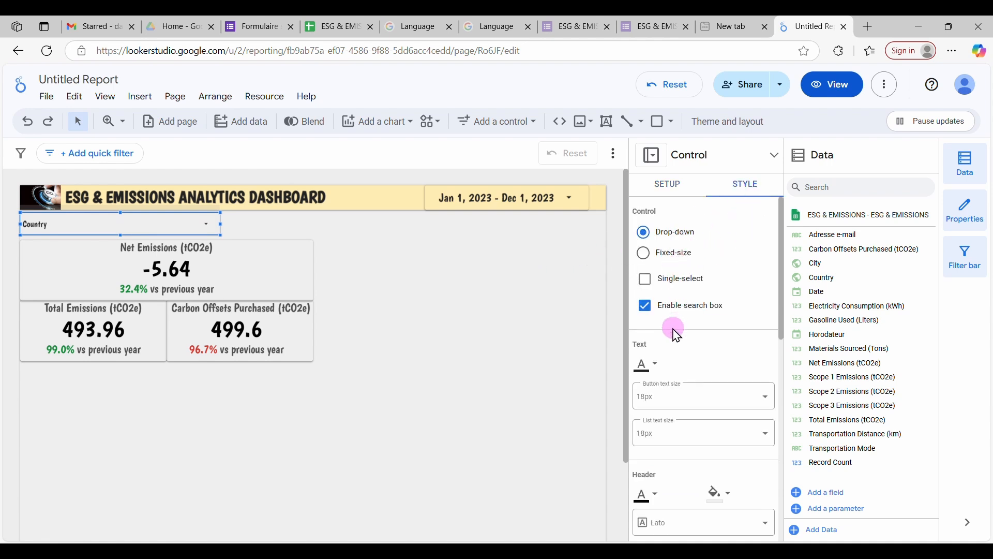
pyautogui.scroll(-5, 677, 336)
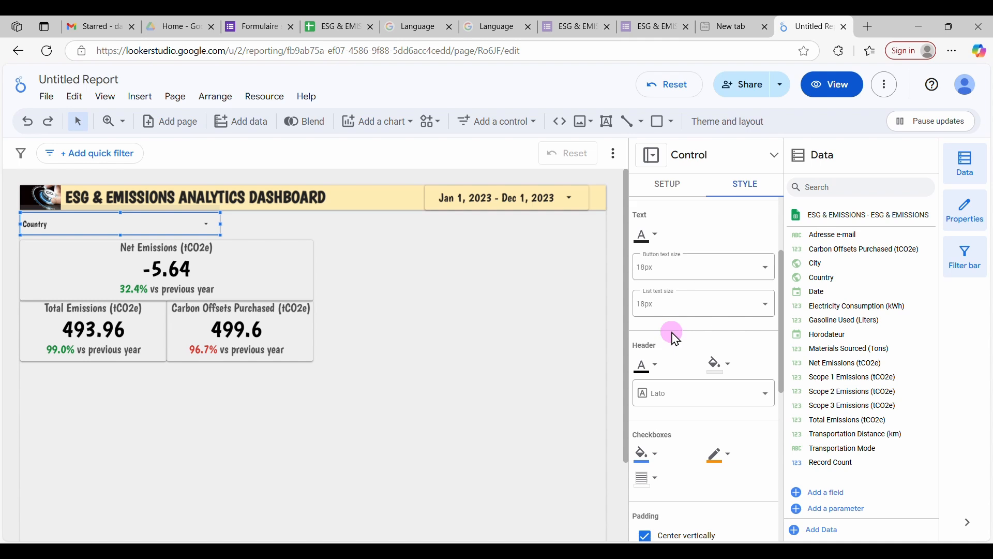
pyautogui.scroll(-4, 676, 339)
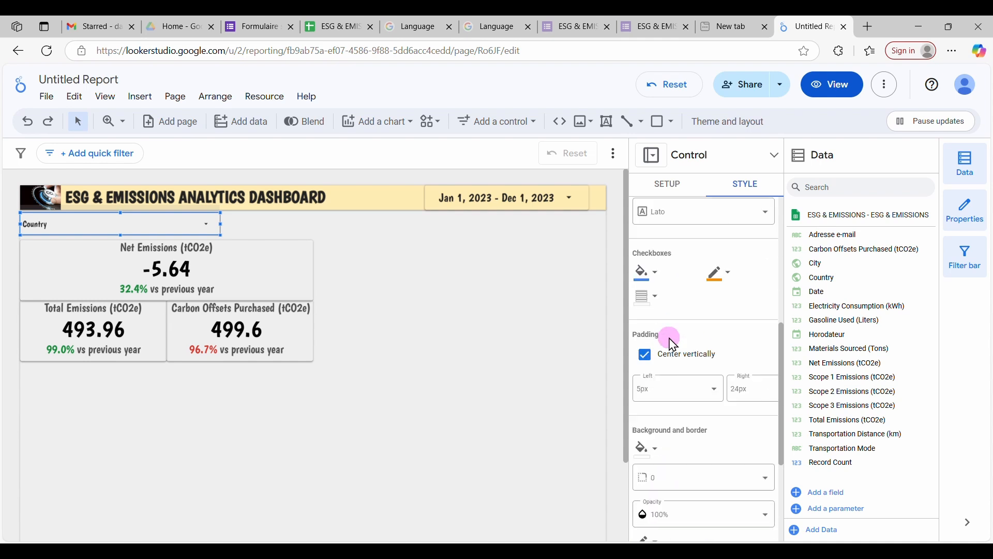
pyautogui.scroll(-3, 673, 343)
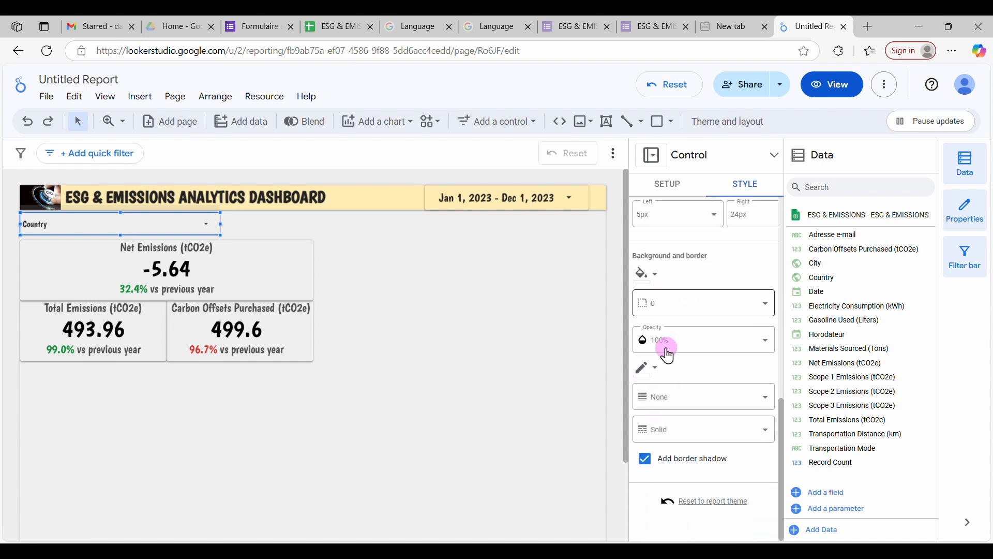
pyautogui.scroll(10, 720, 206)
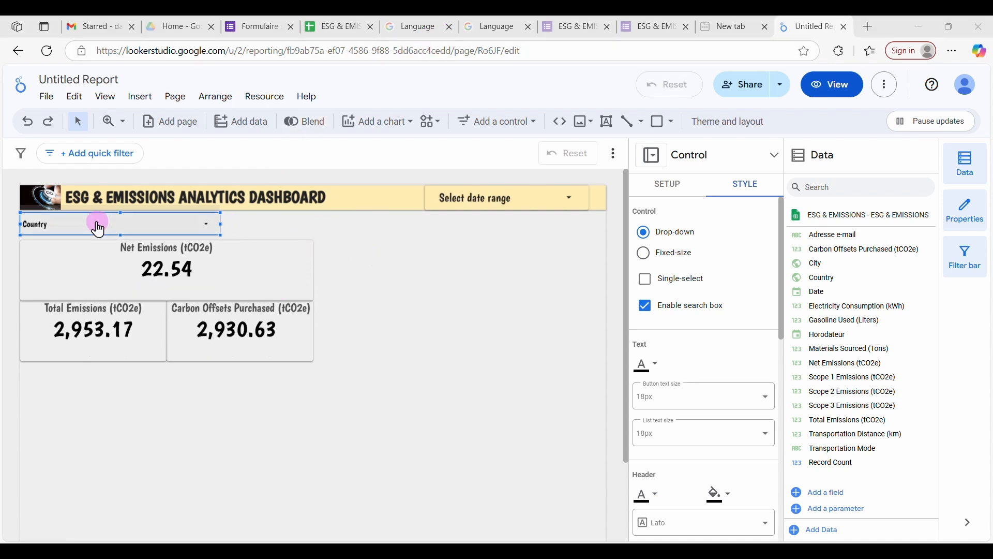
pyautogui.click(264, 229)
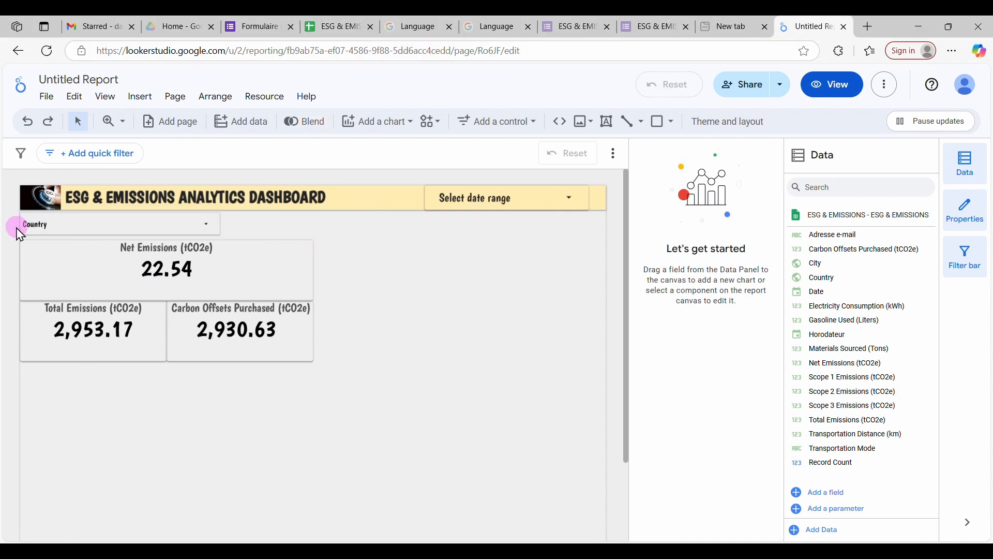
pyautogui.click(207, 224)
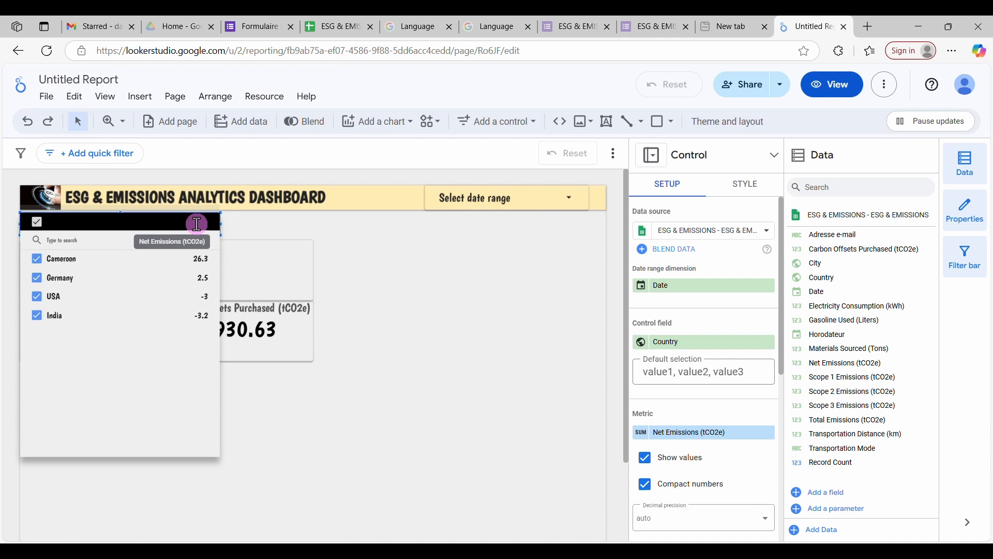
pyautogui.click(224, 220)
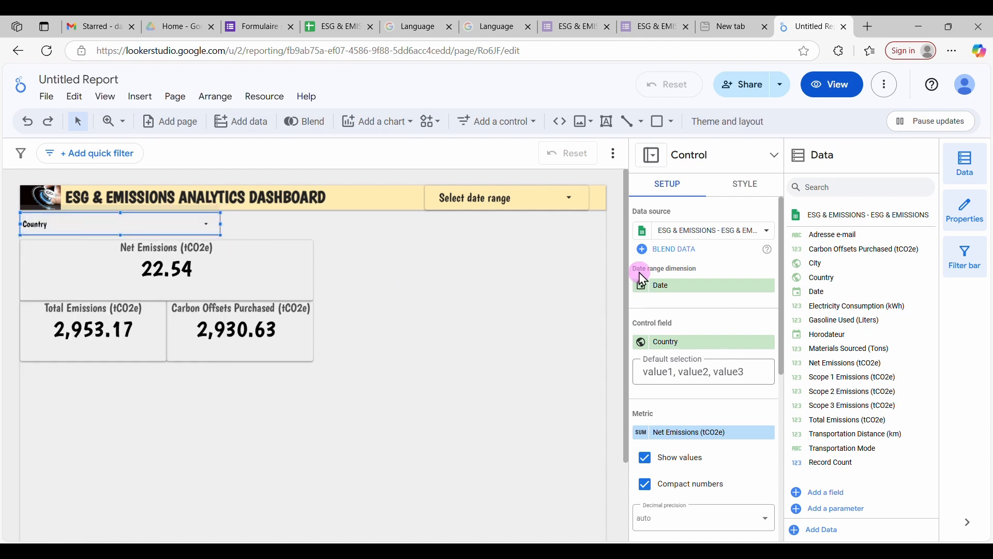
# Step: Set the Country control's border radius to 100 and deselect the control
pyautogui.scroll(-1, 675, 269)
pyautogui.click(746, 186)
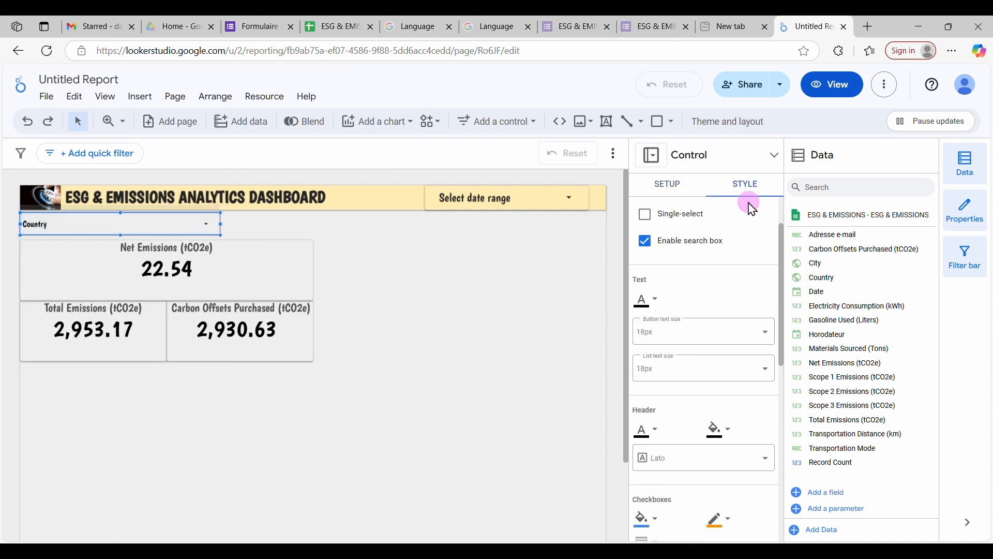
pyautogui.scroll(-5, 724, 324)
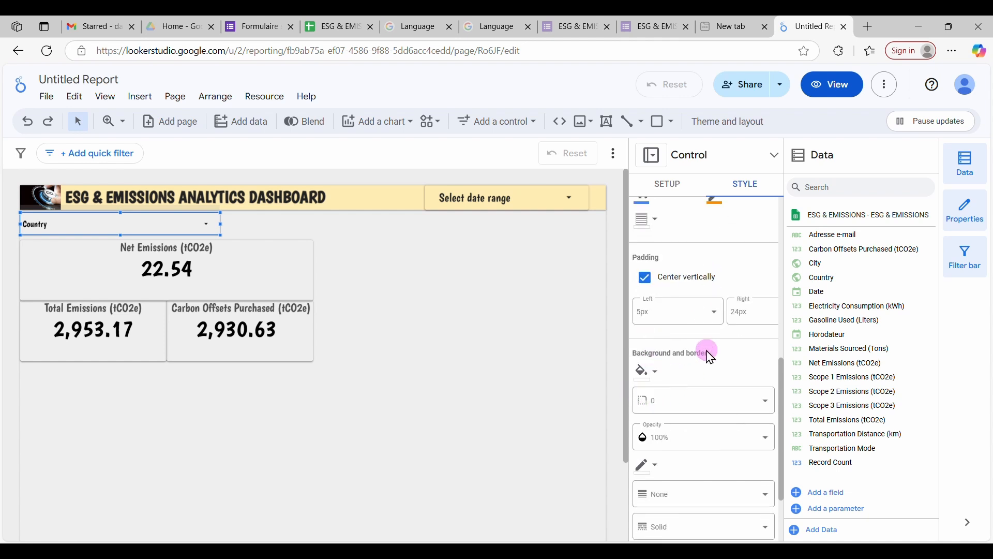
pyautogui.click(654, 409)
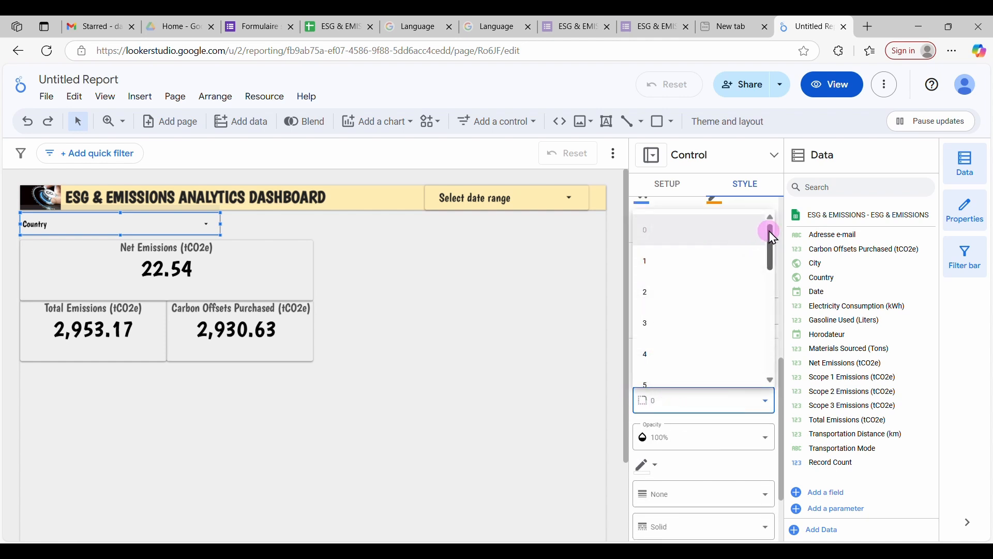
pyautogui.moveTo(770, 227); pyautogui.dragTo(775, 352)
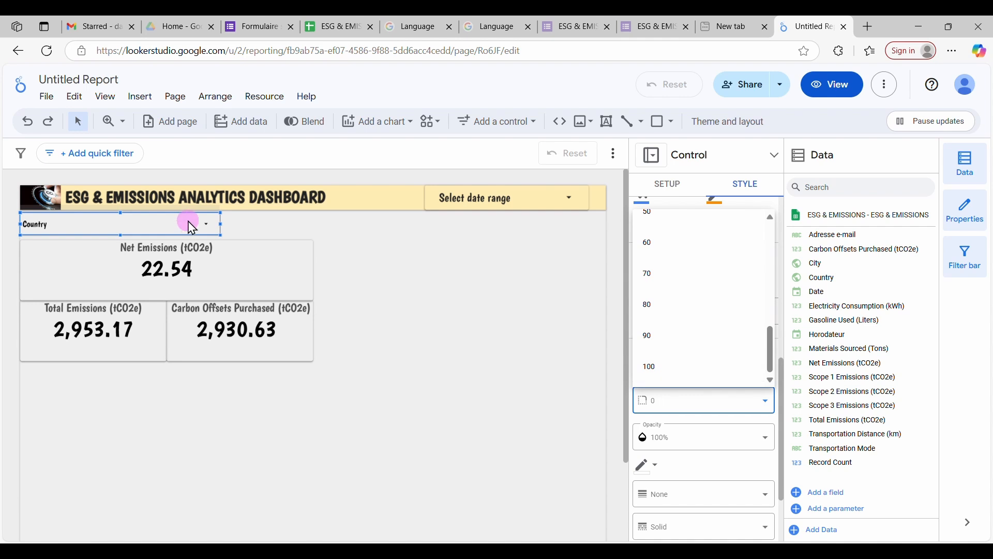
pyautogui.click(651, 365)
pyautogui.click(383, 278)
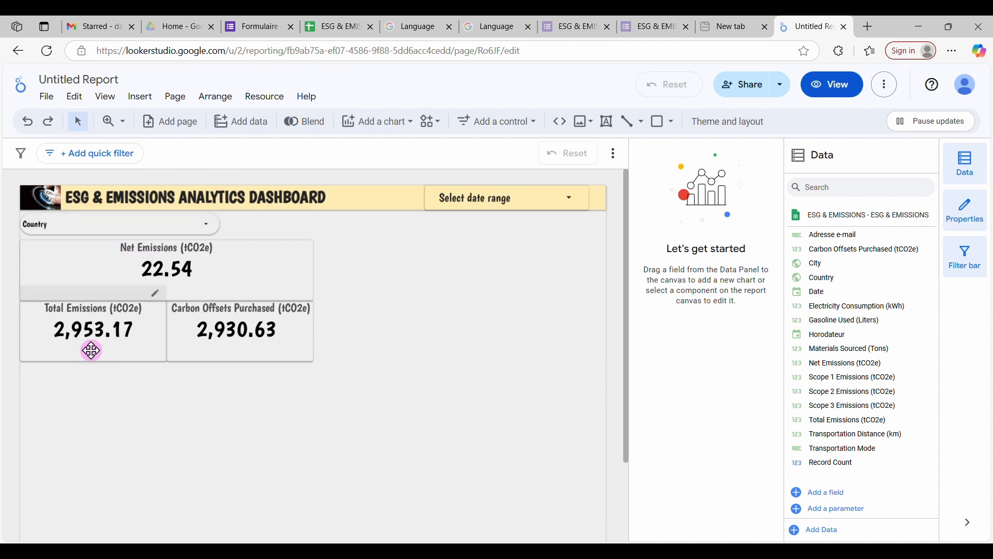
# Step: Set the report's date range to Jan 1, 2025 - Dec 1, 2025 and apply it
pyautogui.click(570, 206)
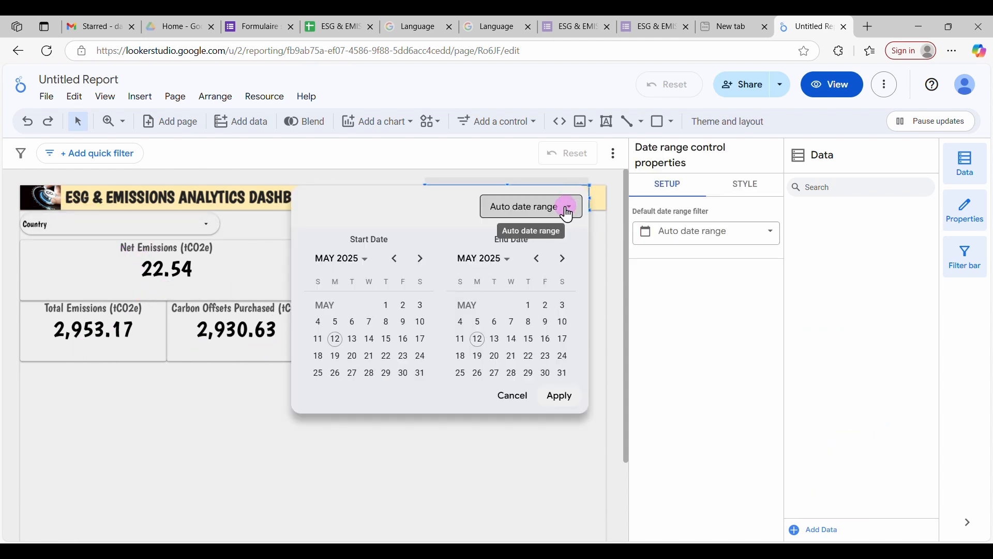
pyautogui.click(362, 259)
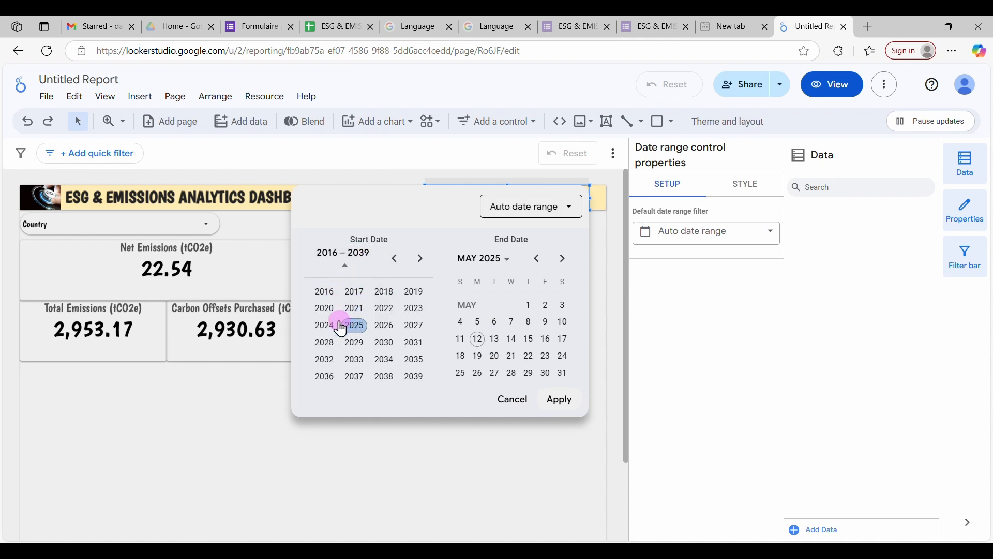
pyautogui.click(357, 327)
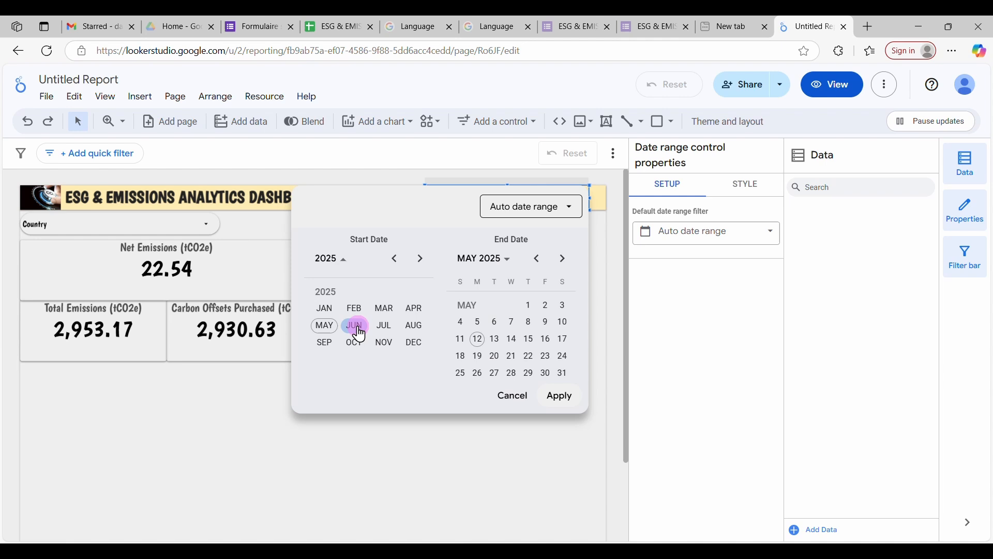
pyautogui.click(324, 308)
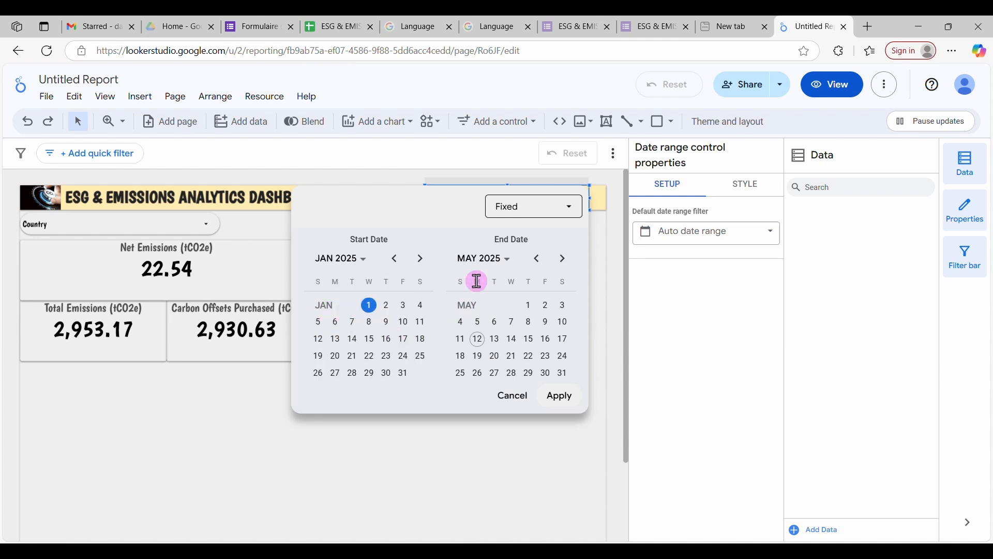
pyautogui.click(479, 260)
pyautogui.click(496, 324)
pyautogui.click(515, 342)
pyautogui.click(557, 343)
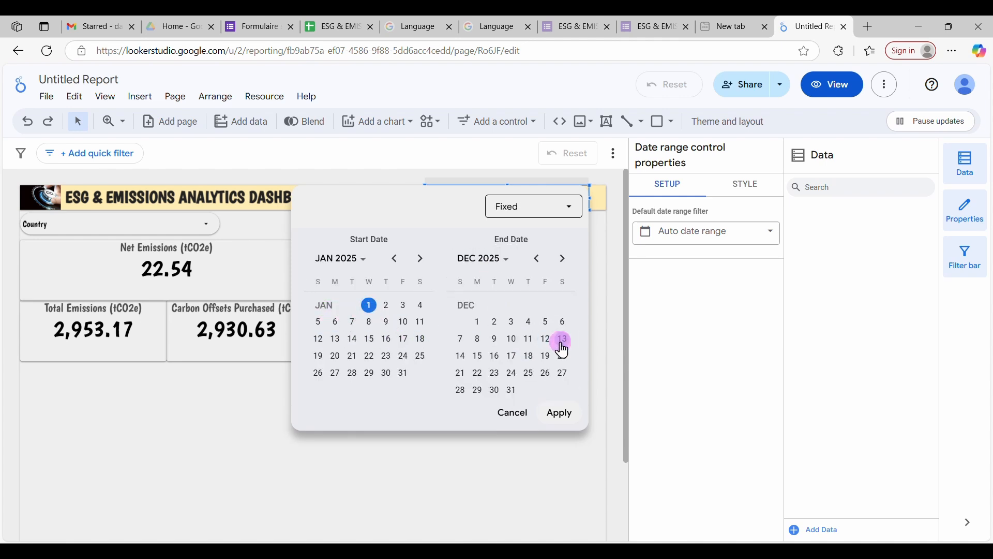
pyautogui.click(561, 412)
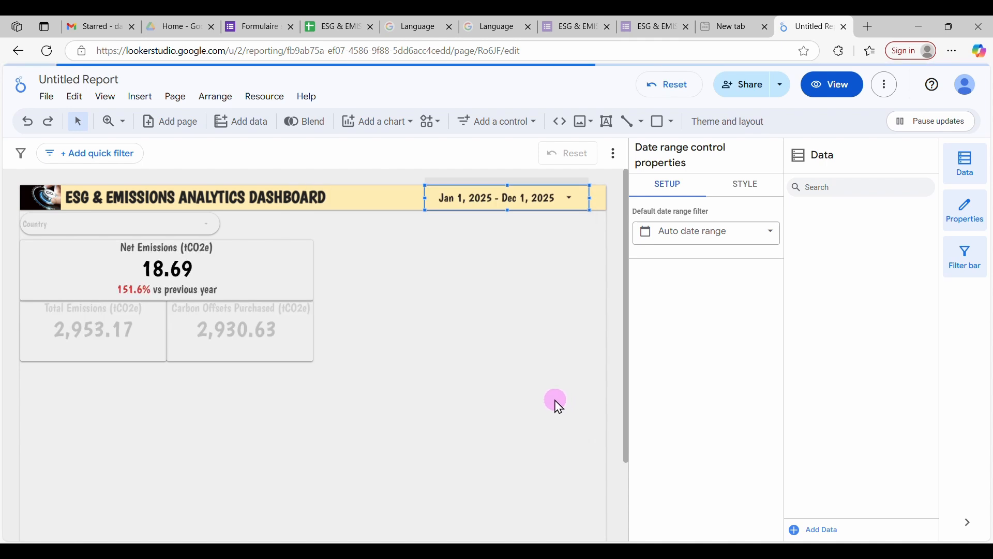
pyautogui.click(461, 347)
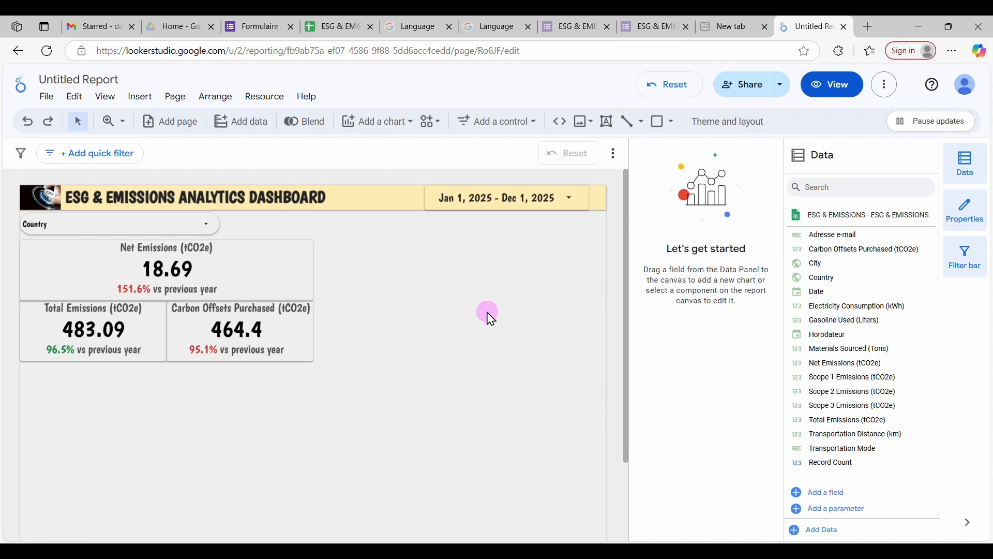
pyautogui.click(429, 199)
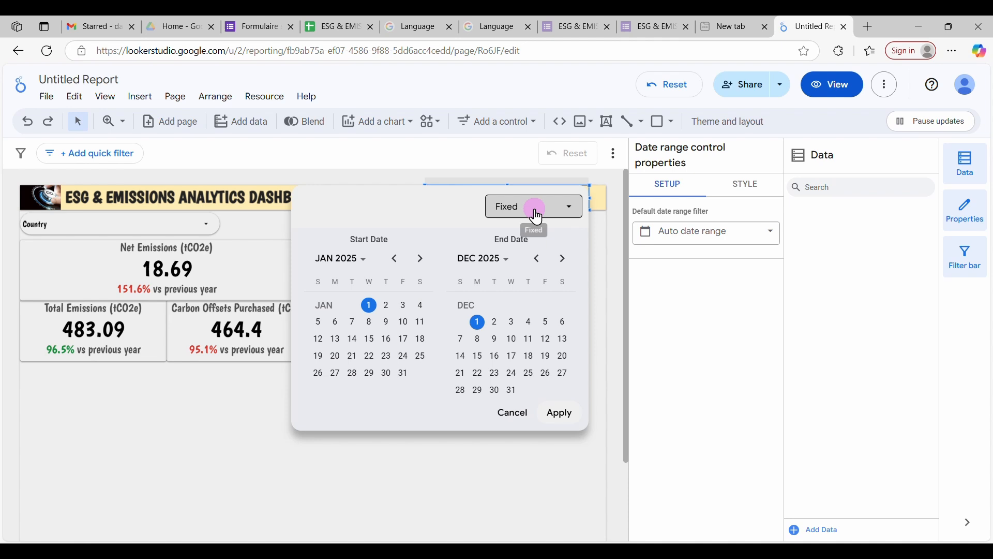
pyautogui.click(591, 191)
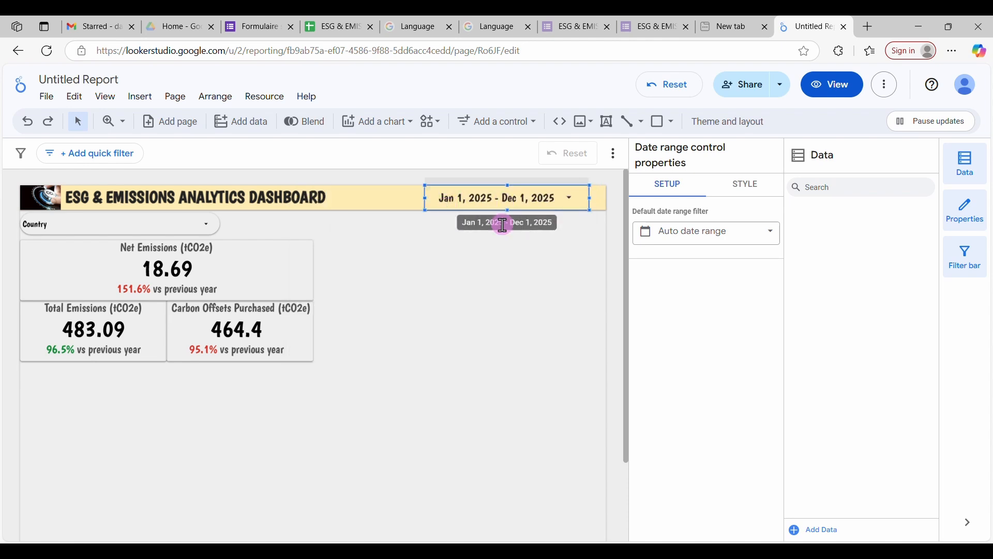
pyautogui.click(747, 193)
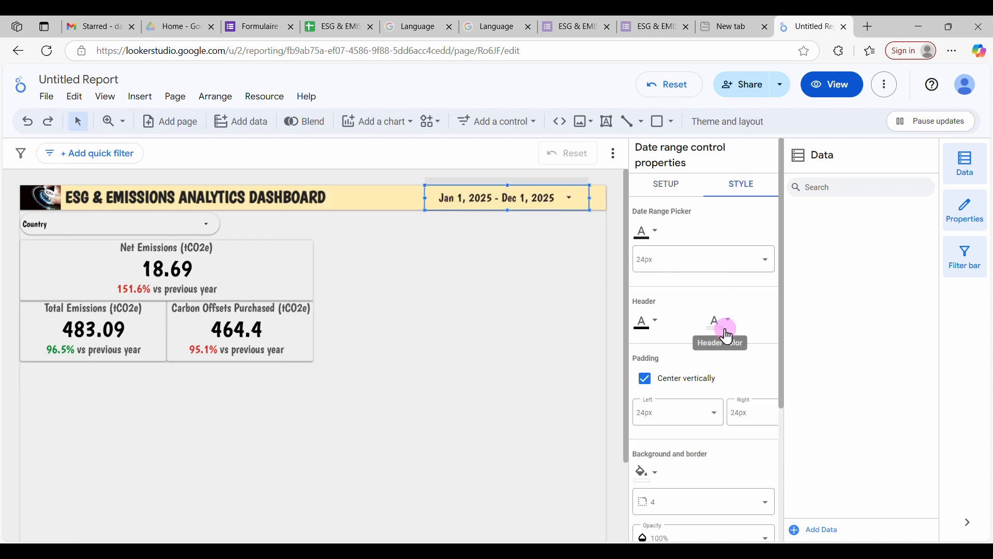
pyautogui.scroll(-4, 732, 399)
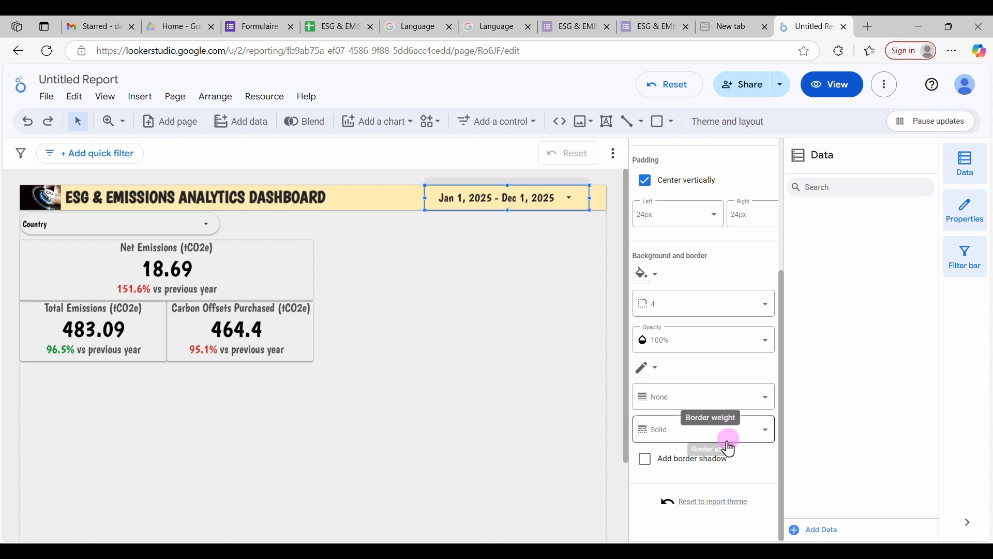
pyautogui.click(542, 355)
# Step: Set the date range control's border radius to 0 and deselect the control
pyautogui.click(435, 201)
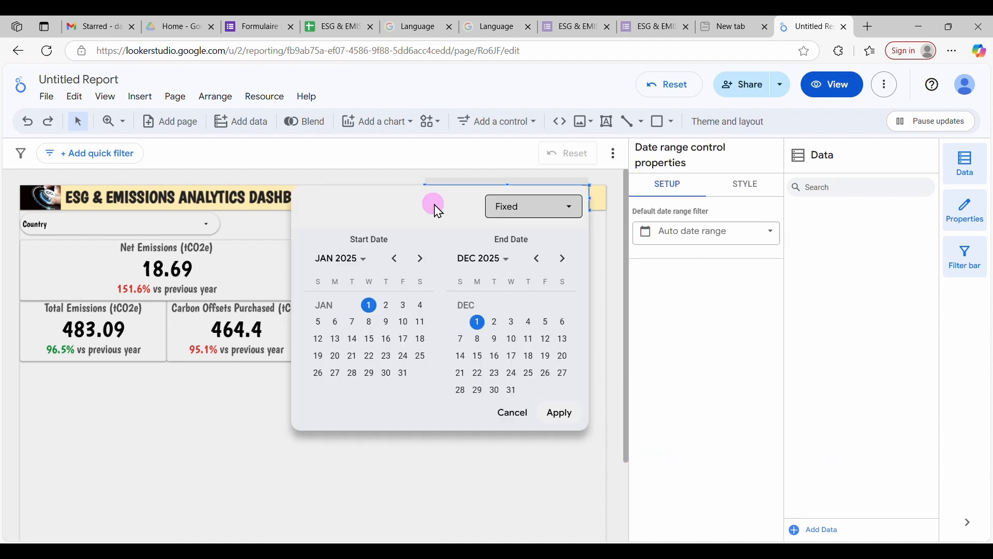
pyautogui.click(588, 186)
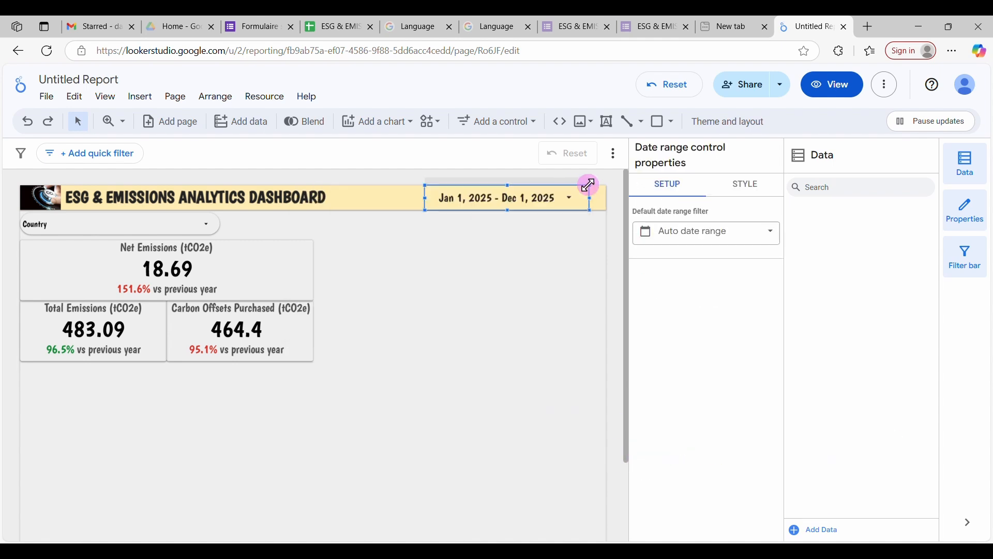
pyautogui.click(751, 194)
pyautogui.scroll(-4, 724, 450)
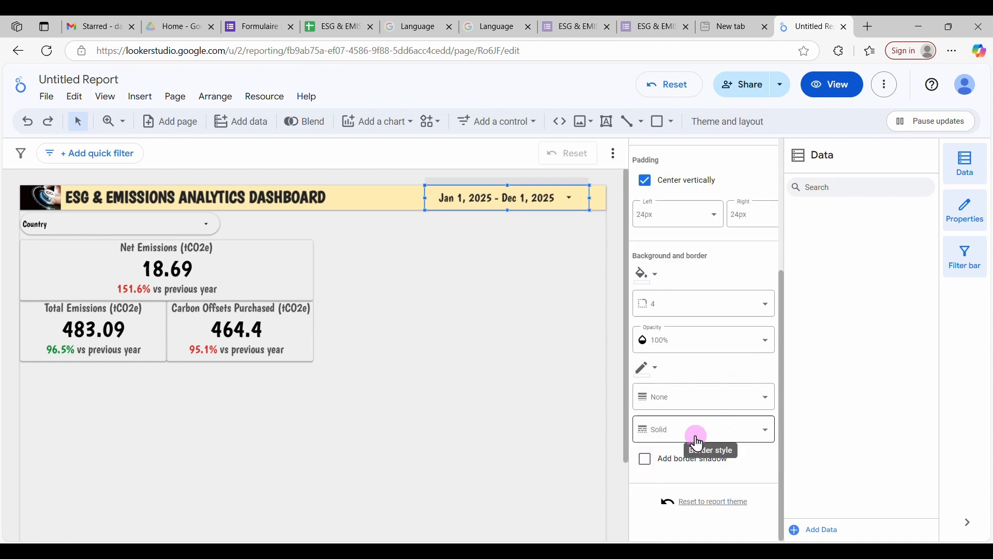
pyautogui.click(767, 307)
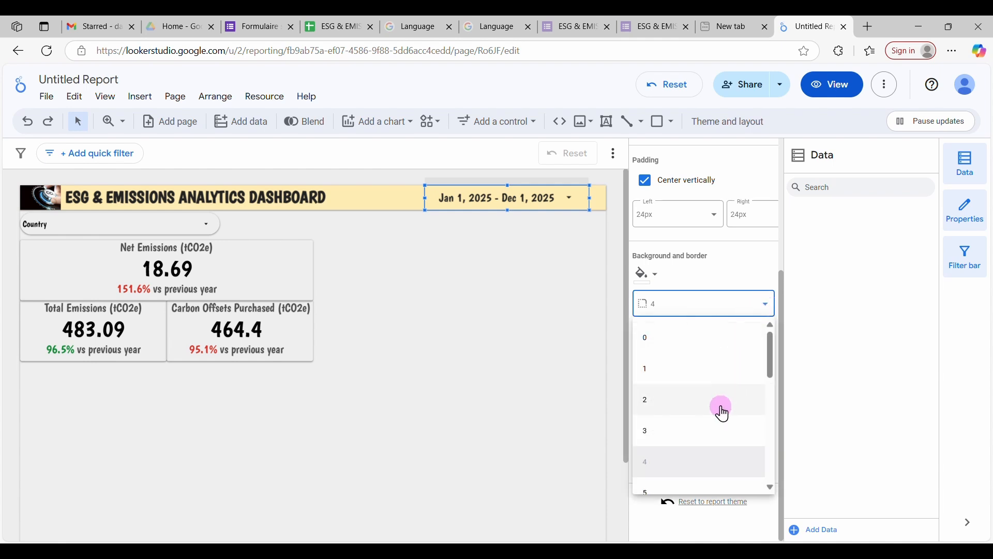
pyautogui.click(669, 339)
pyautogui.click(521, 306)
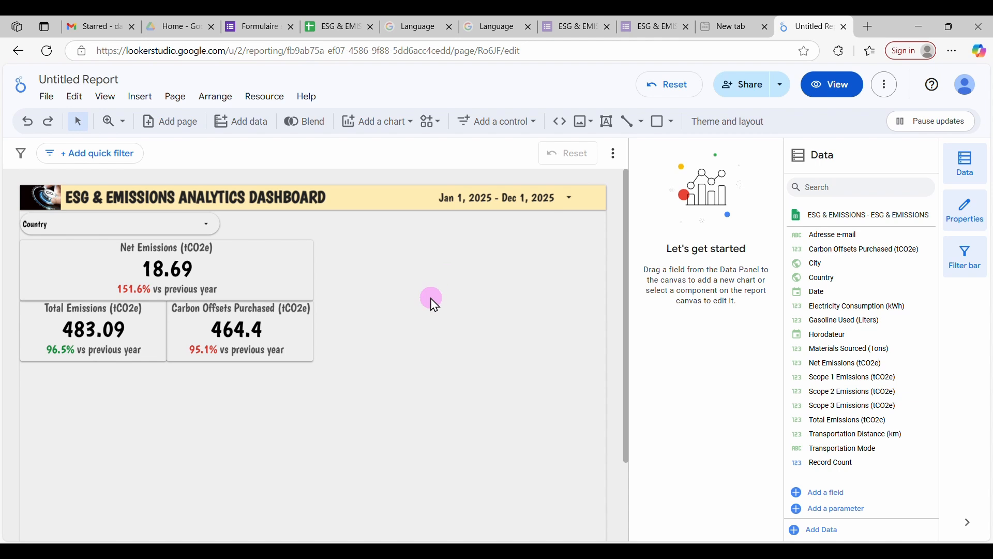
# Step: Filter the report to USA only and inspect the Net Emissions, Carbon Offsets Purchased and Total Emissions scorecards
pyautogui.click(209, 224)
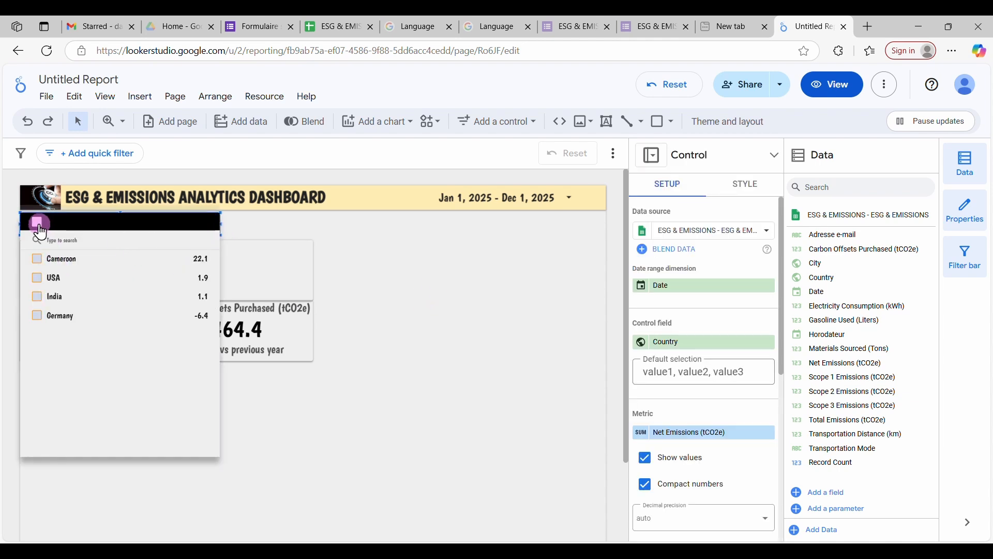
pyautogui.click(37, 278)
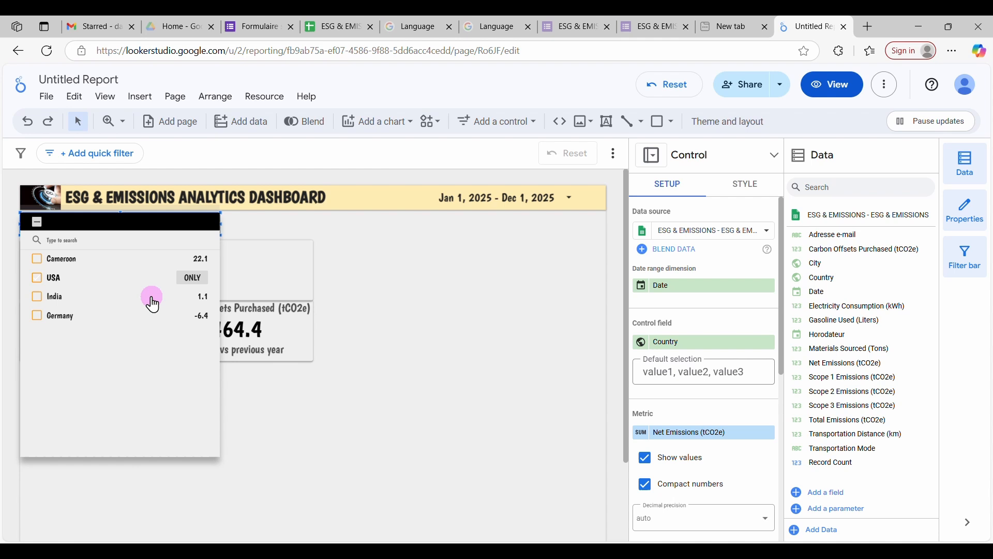
pyautogui.click(492, 361)
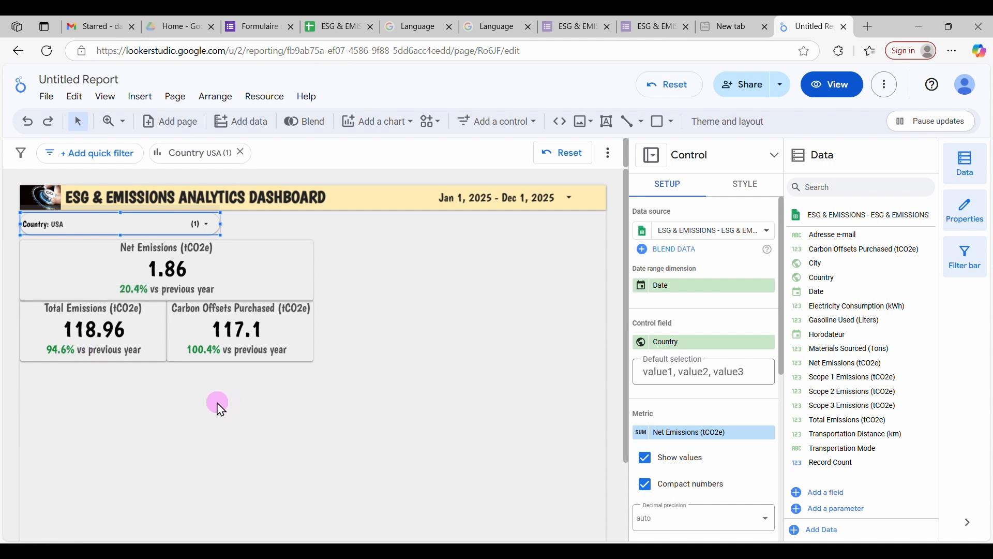
pyautogui.click(238, 282)
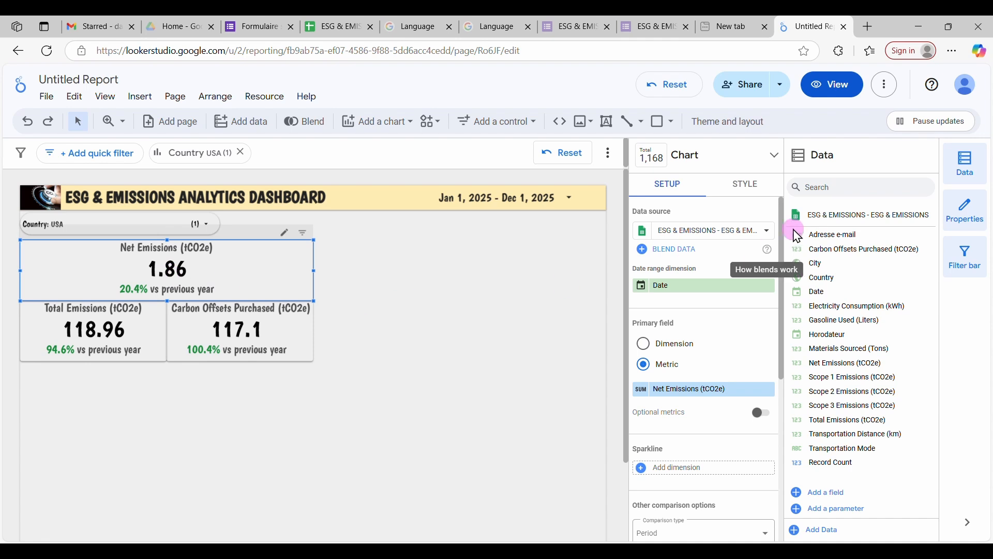
pyautogui.click(748, 188)
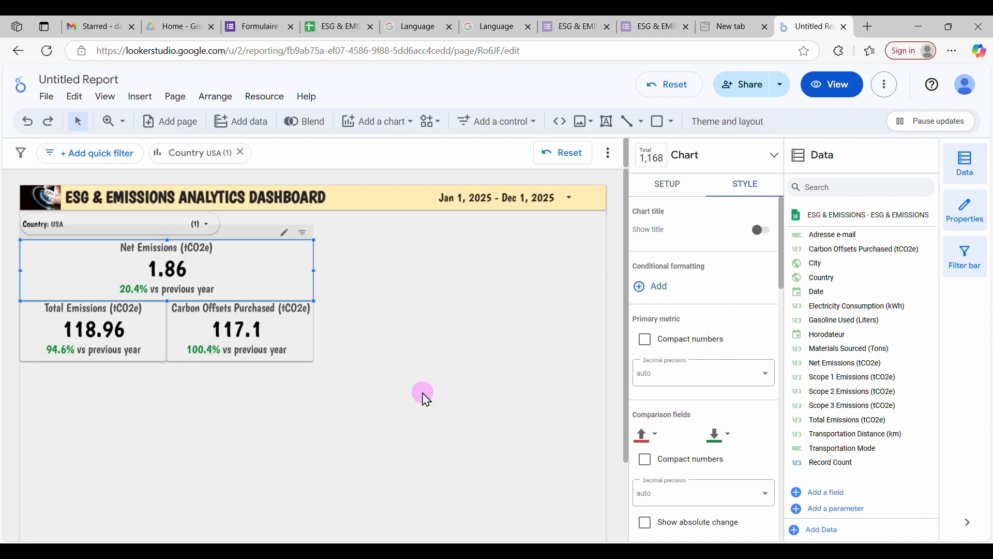
pyautogui.click(288, 339)
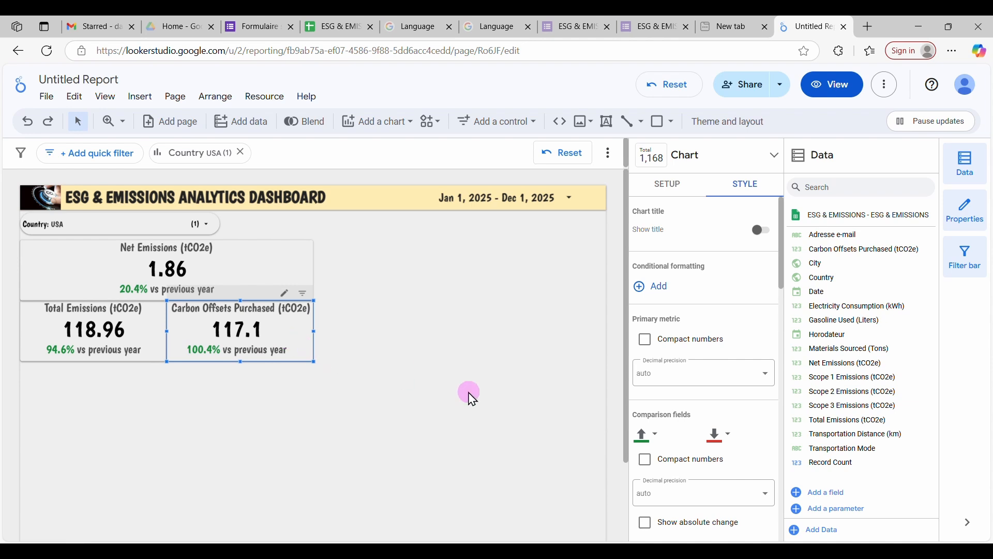
pyautogui.click(147, 334)
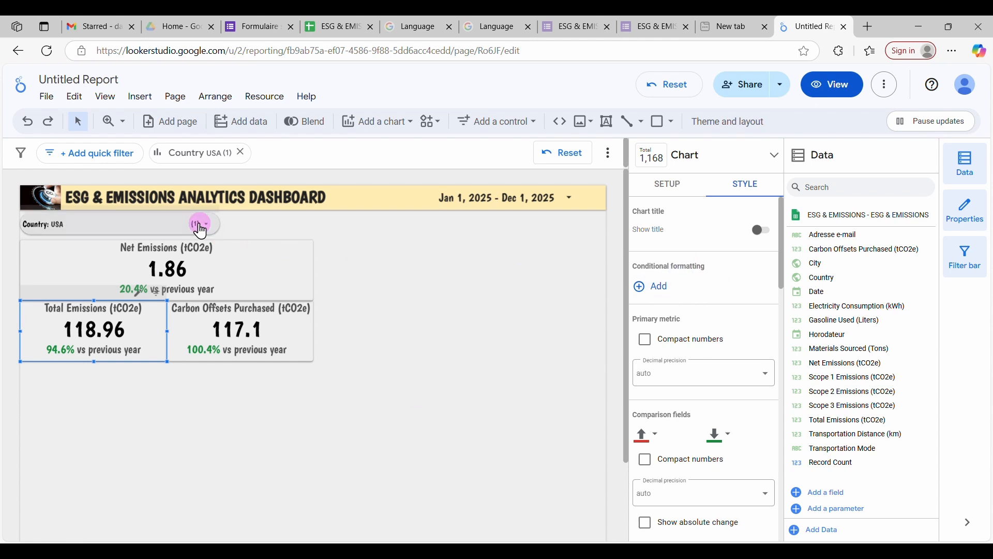
# Step: Switch the Country filter to India only and view the scorecards
pyautogui.click(210, 224)
pyautogui.click(47, 278)
pyautogui.click(37, 279)
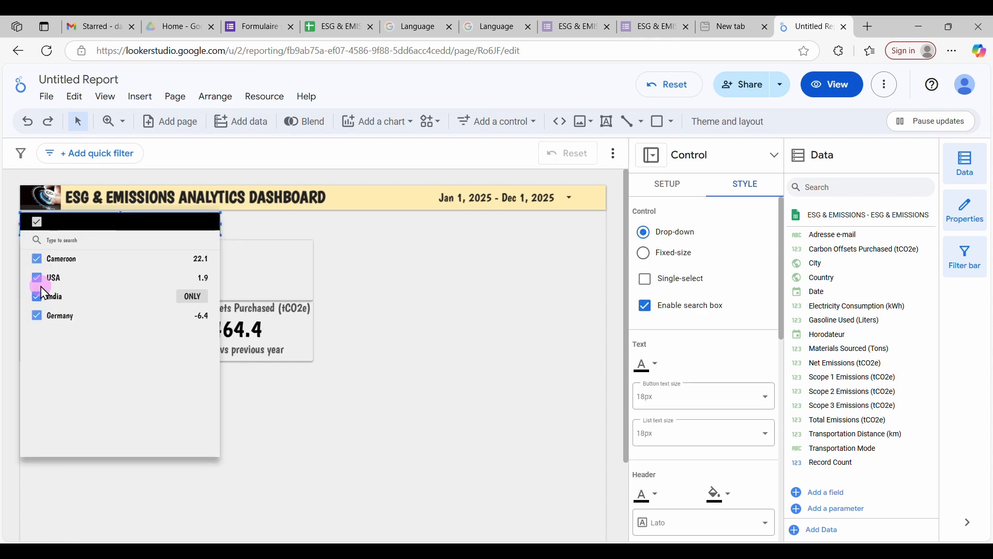
pyautogui.click(37, 298)
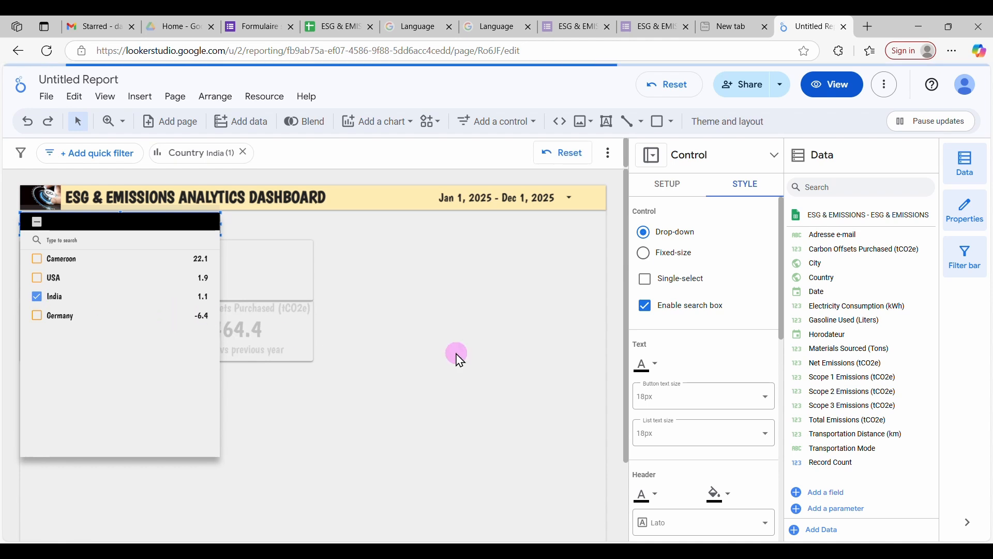
pyautogui.click(456, 352)
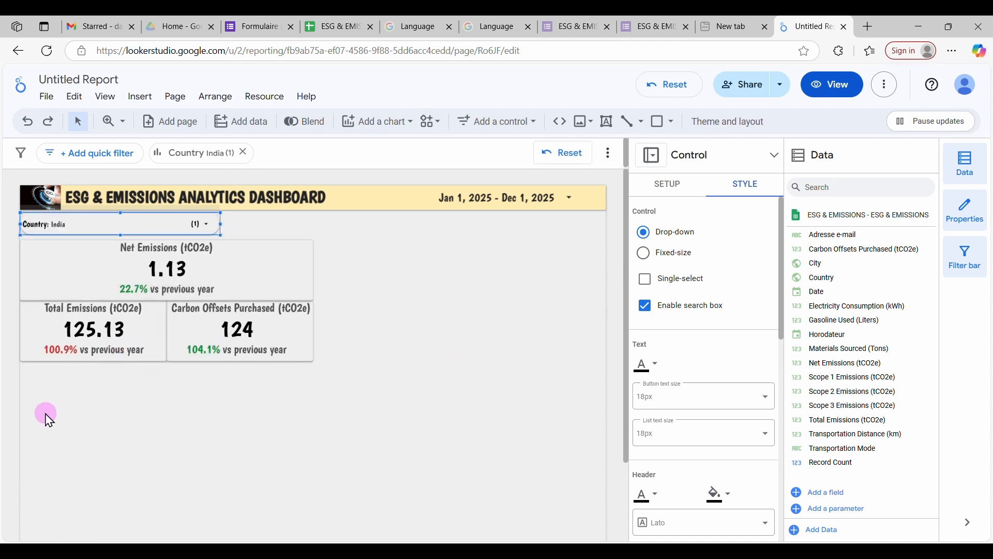
# Step: Switch the Country filter to Germany only and view the scorecards
pyautogui.click(206, 229)
pyautogui.click(37, 296)
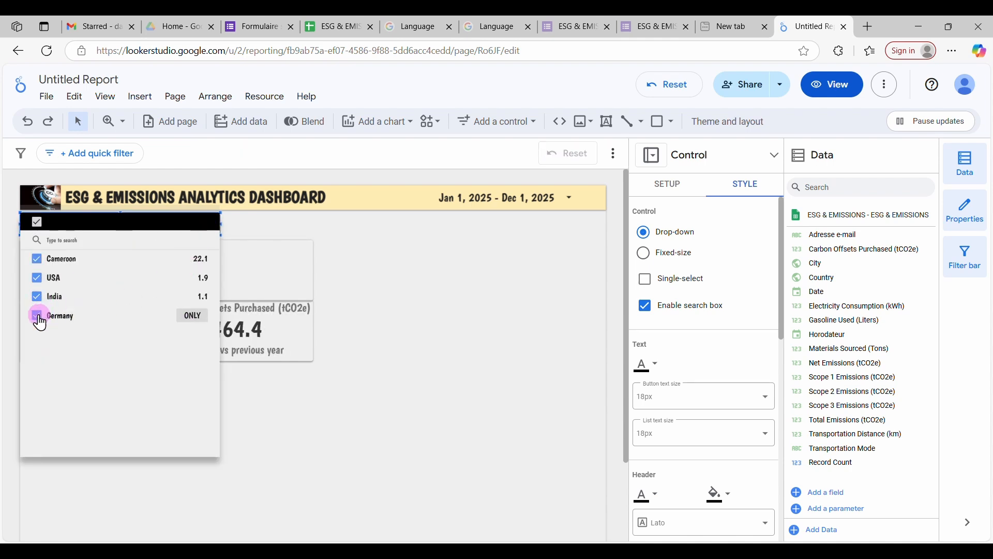
pyautogui.click(39, 232)
pyautogui.click(35, 315)
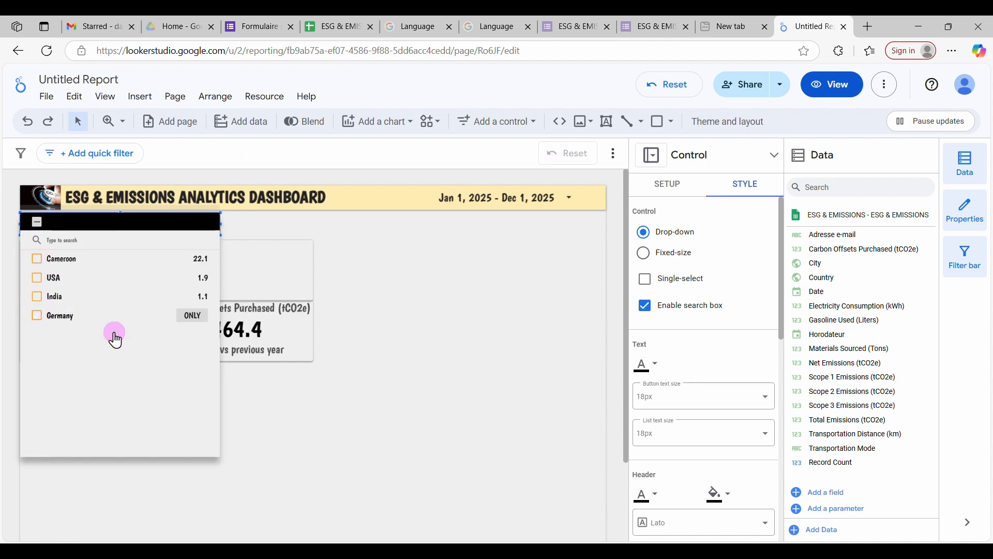
pyautogui.click(382, 378)
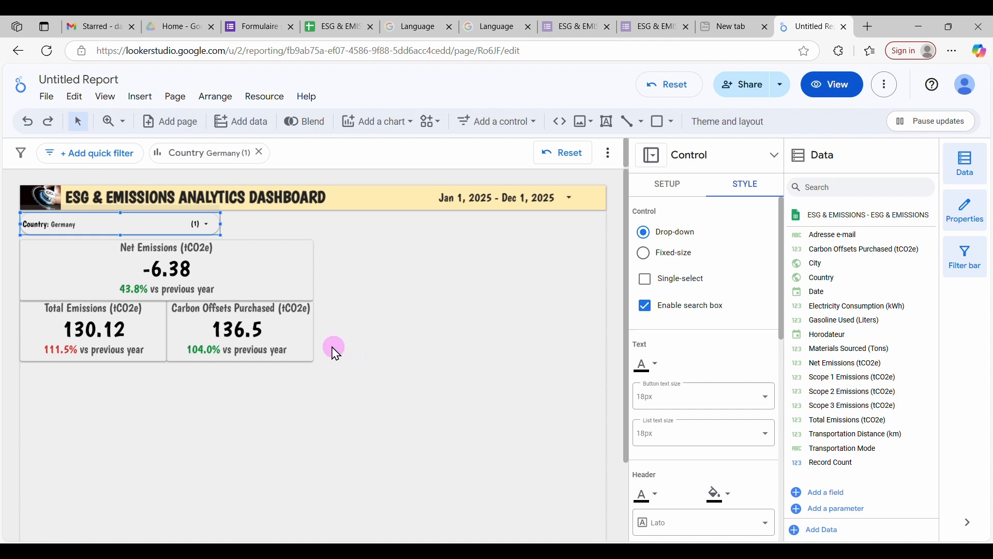
# Step: Switch the Country filter to Cameroon only and view the scorecards
pyautogui.click(206, 237)
pyautogui.click(39, 258)
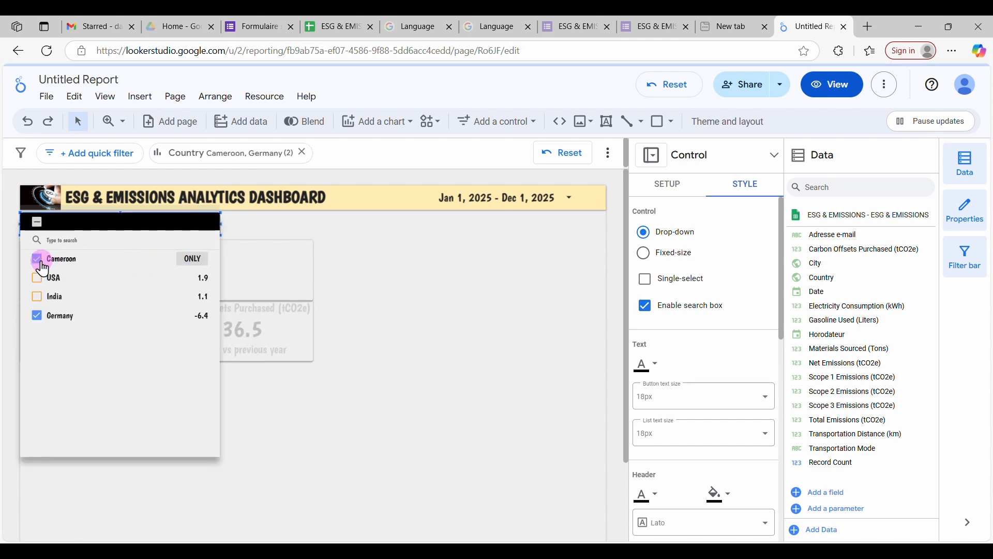
pyautogui.click(36, 316)
pyautogui.click(352, 398)
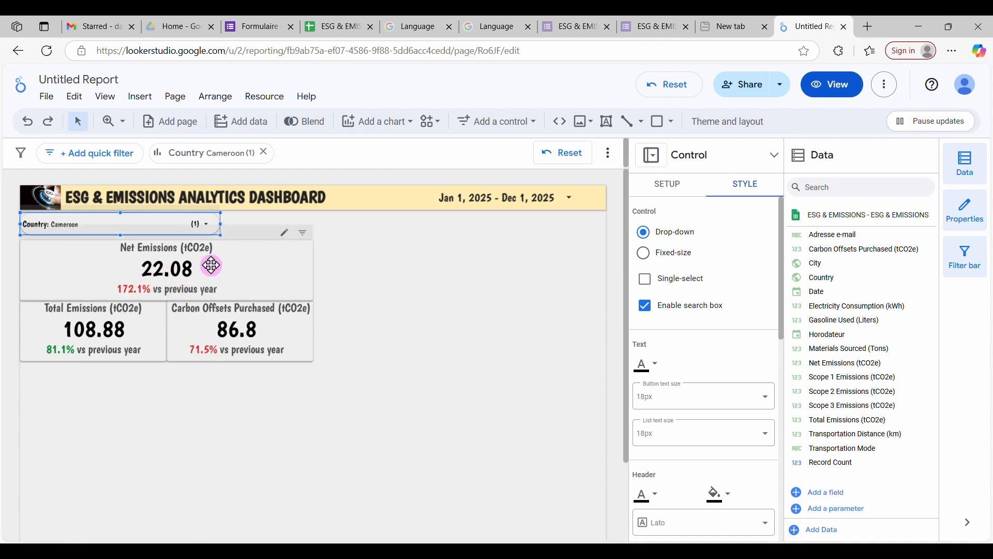
# Step: Select all countries again in the Country filter and deselect the control
pyautogui.click(207, 227)
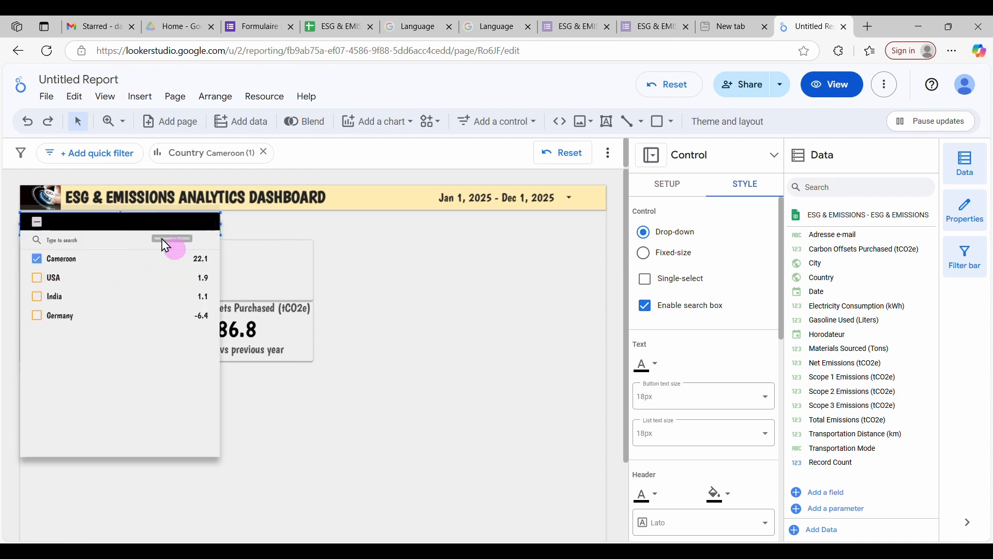
pyautogui.click(41, 223)
pyautogui.click(457, 369)
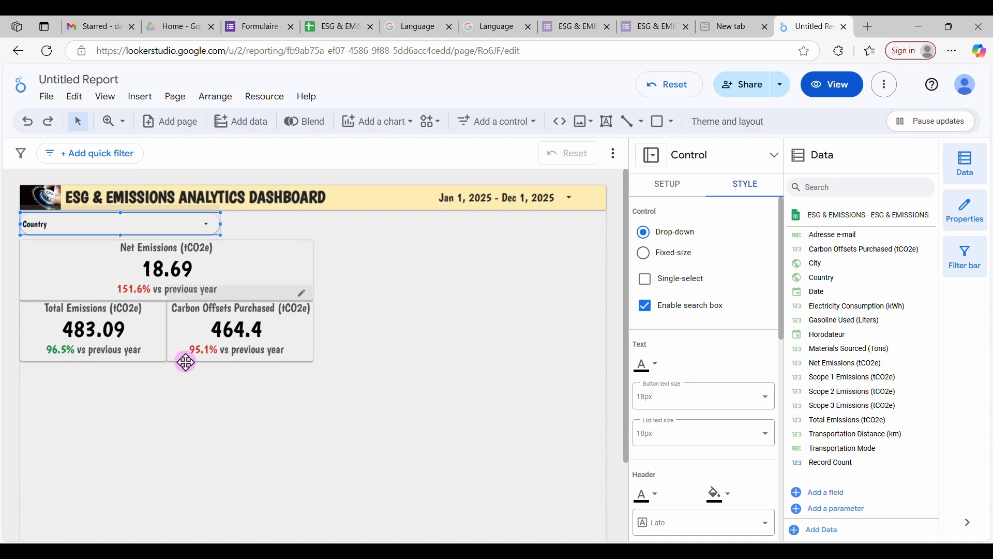
pyautogui.click(483, 383)
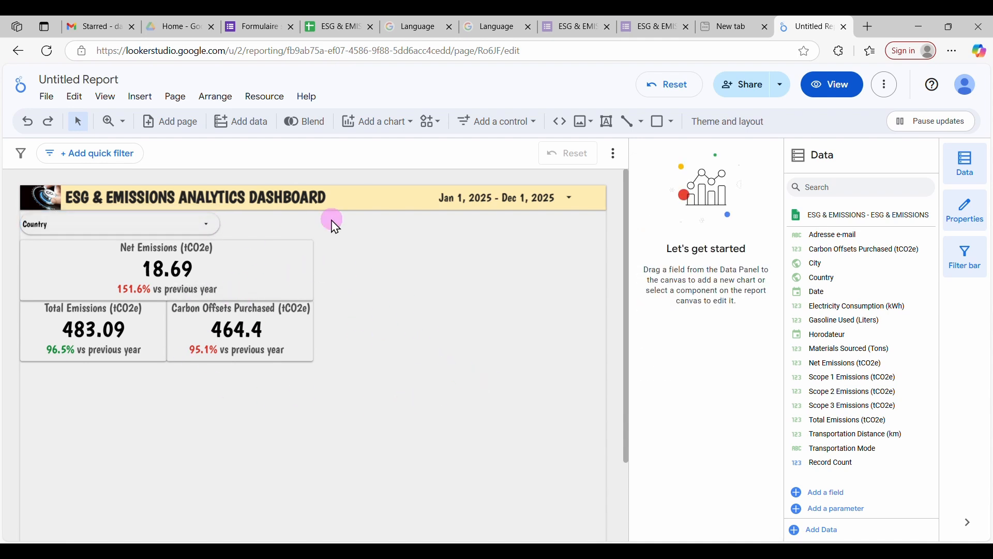
# Step: Copy the Country control and paste a duplicate of it onto the page
pyautogui.click(156, 223)
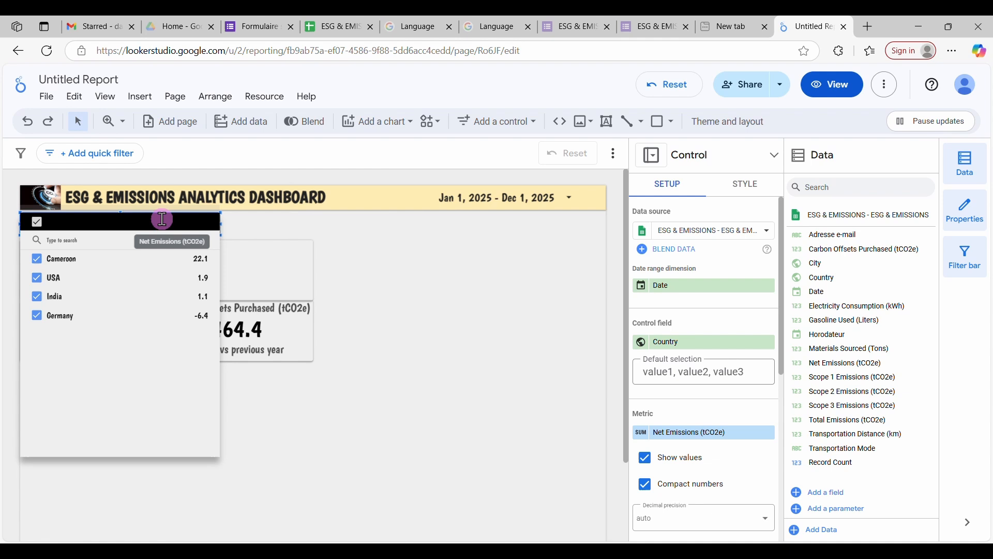
pyautogui.rightClick(224, 220)
pyautogui.click(557, 324)
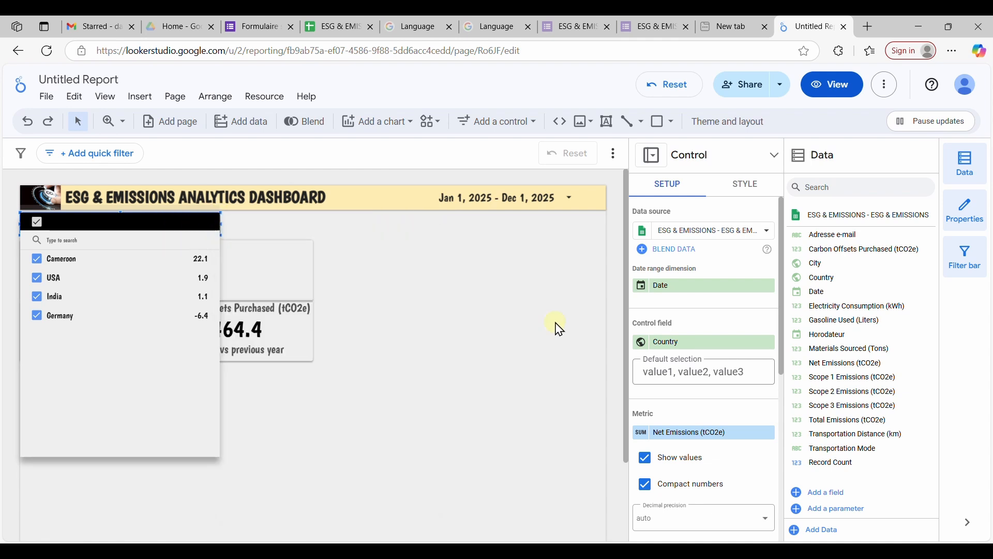
pyautogui.rightClick(167, 224)
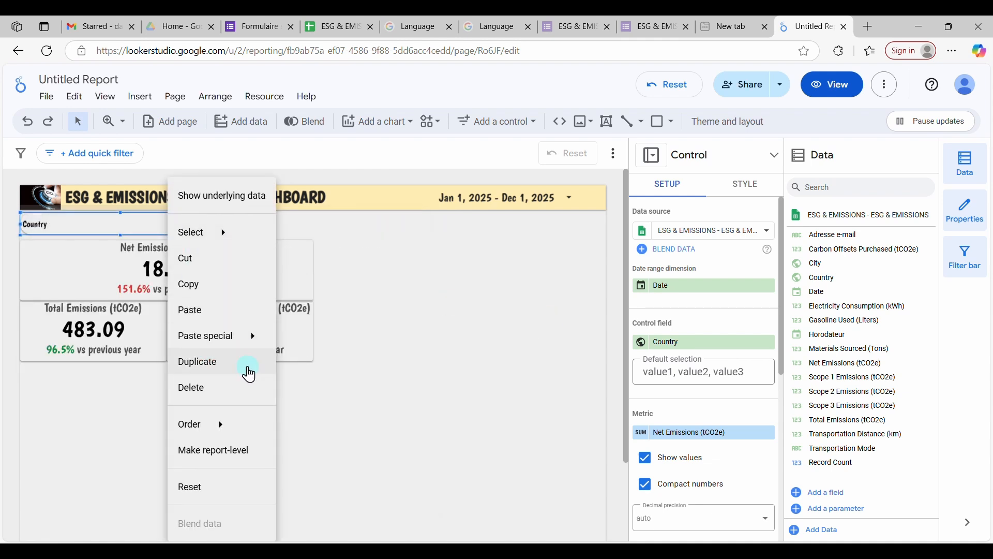
pyautogui.click(223, 285)
pyautogui.rightClick(349, 232)
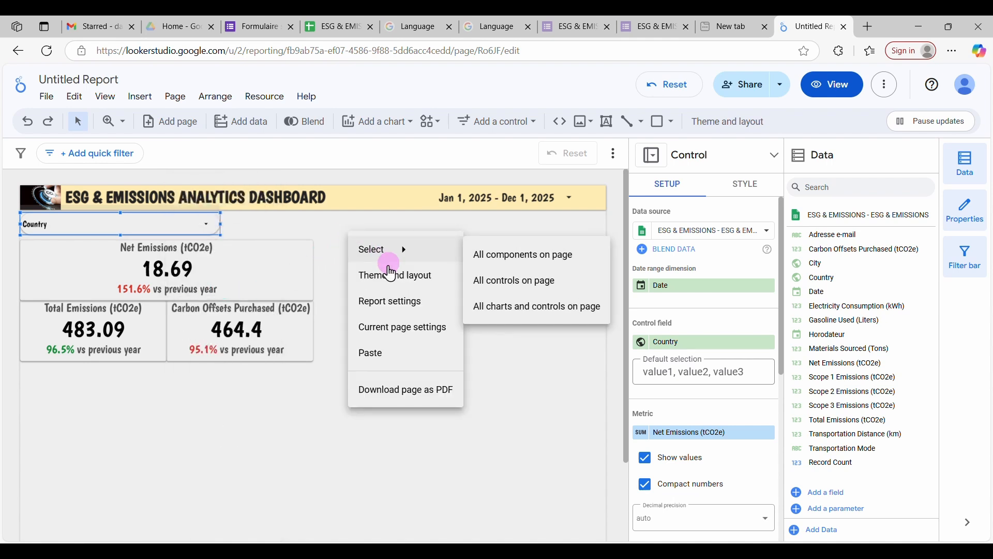
pyautogui.click(406, 357)
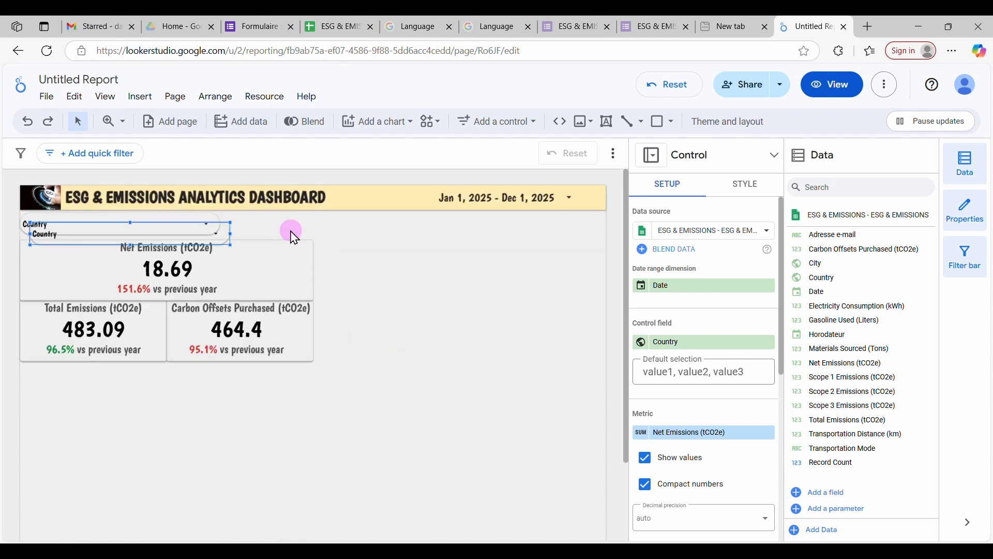
# Step: Place the duplicated Country control directly beside the original, under the dashboard title banner
pyautogui.moveTo(171, 243); pyautogui.dragTo(362, 228)
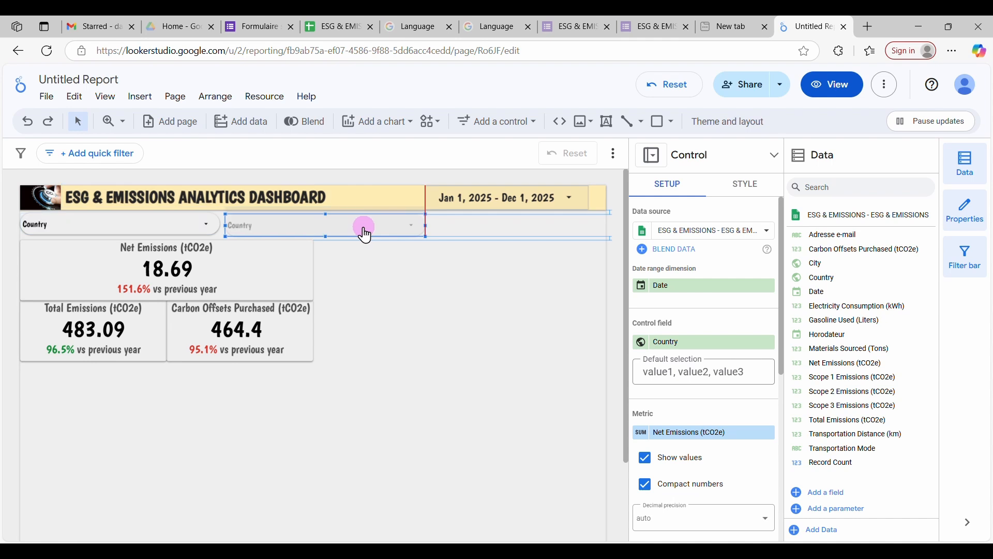
pyautogui.click(362, 228)
pyautogui.click(487, 312)
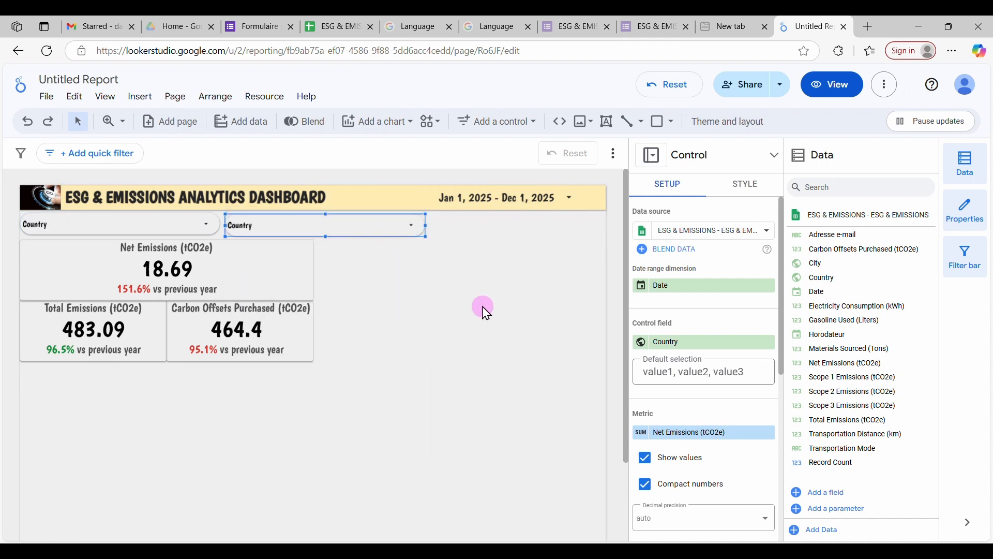
pyautogui.rightClick(494, 228)
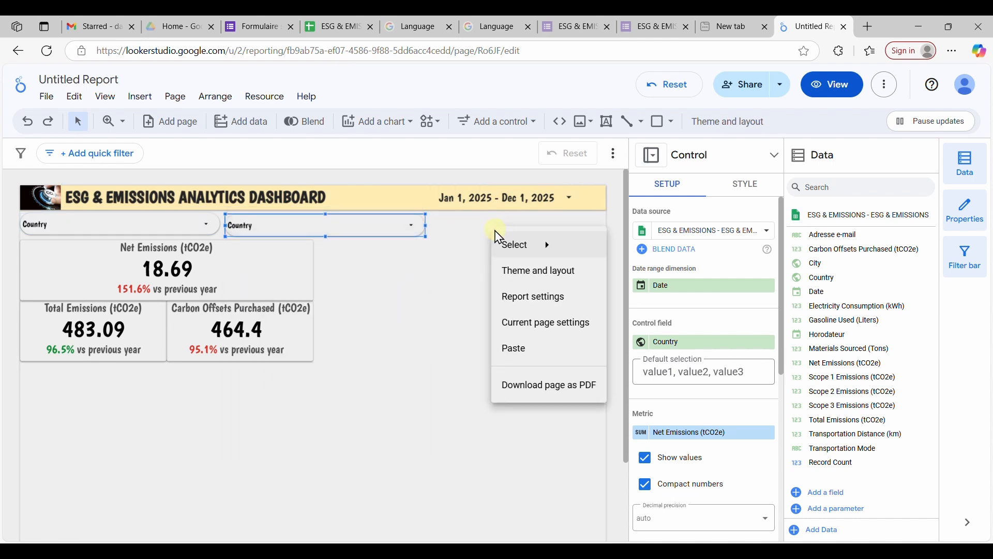
pyautogui.click(509, 348)
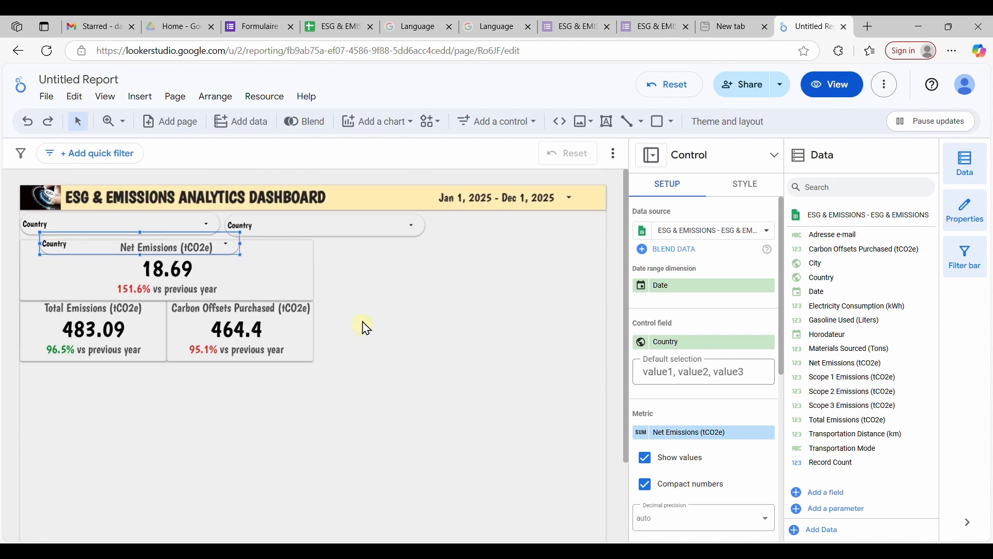
pyautogui.moveTo(79, 255); pyautogui.dragTo(453, 285)
pyautogui.click(326, 311)
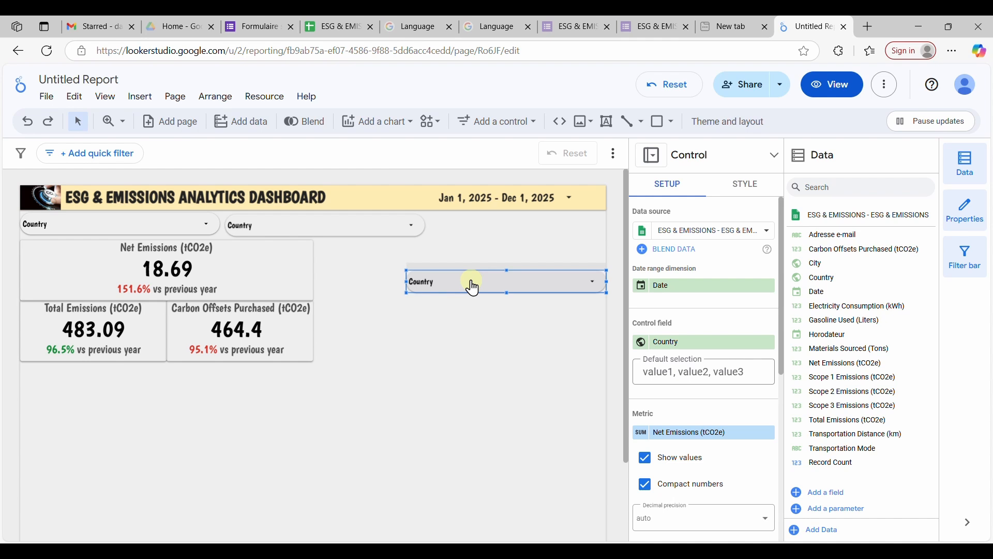
pyautogui.press('Delete')
# Step: Delete the duplicated Country control beside the original one
pyautogui.click(355, 227)
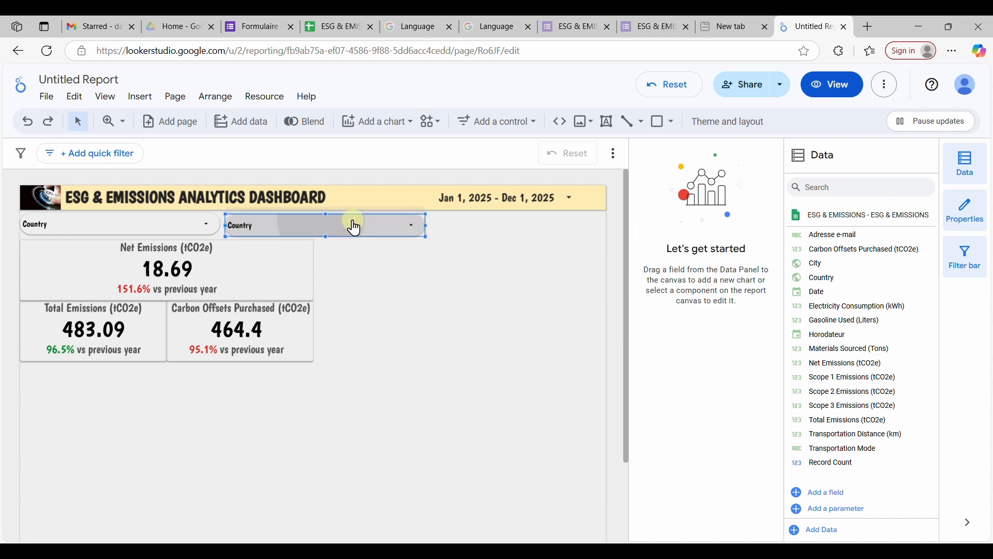
pyautogui.click(355, 227)
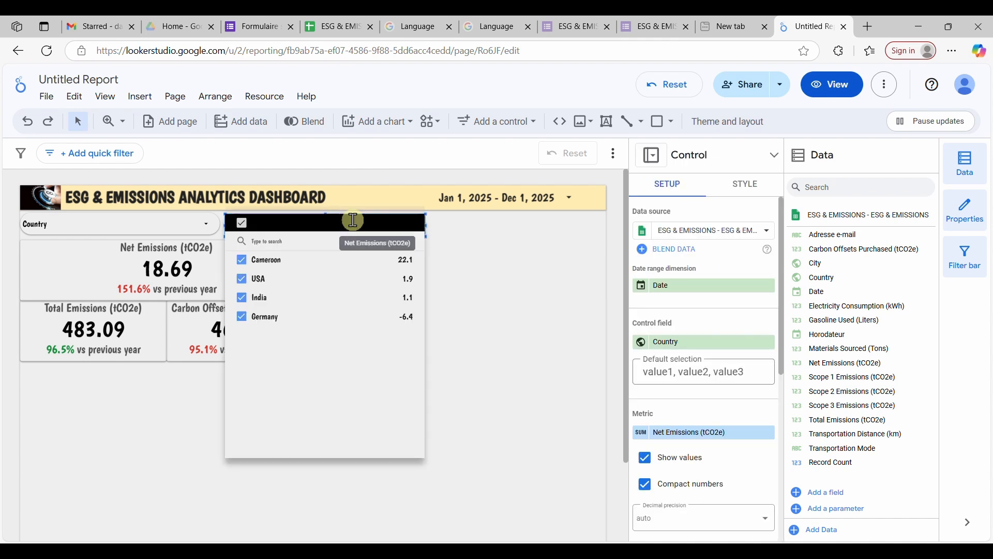
pyautogui.click(426, 227)
pyautogui.press('Delete')
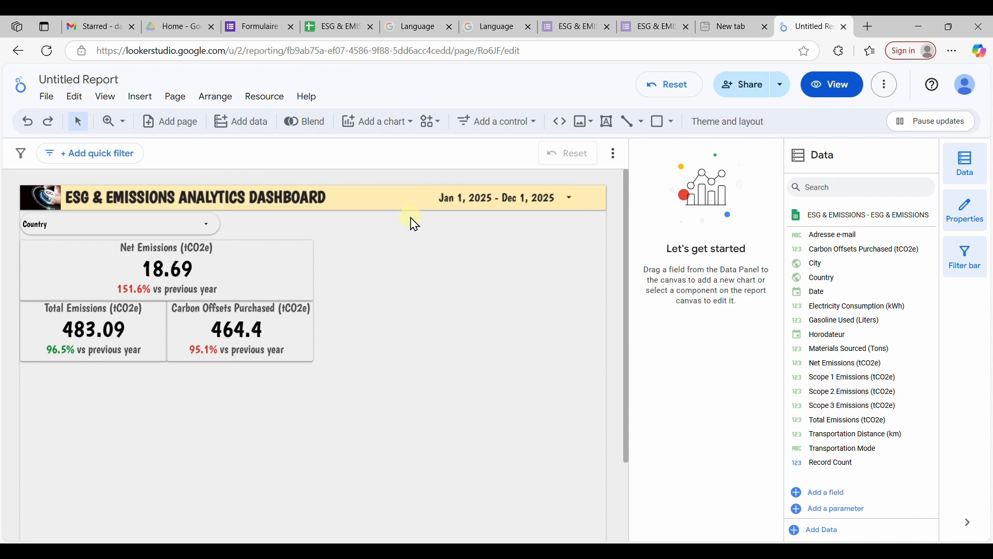
# Step: Narrow the original Country control slightly, then copy it and paste a duplicate onto the page
pyautogui.click(119, 217)
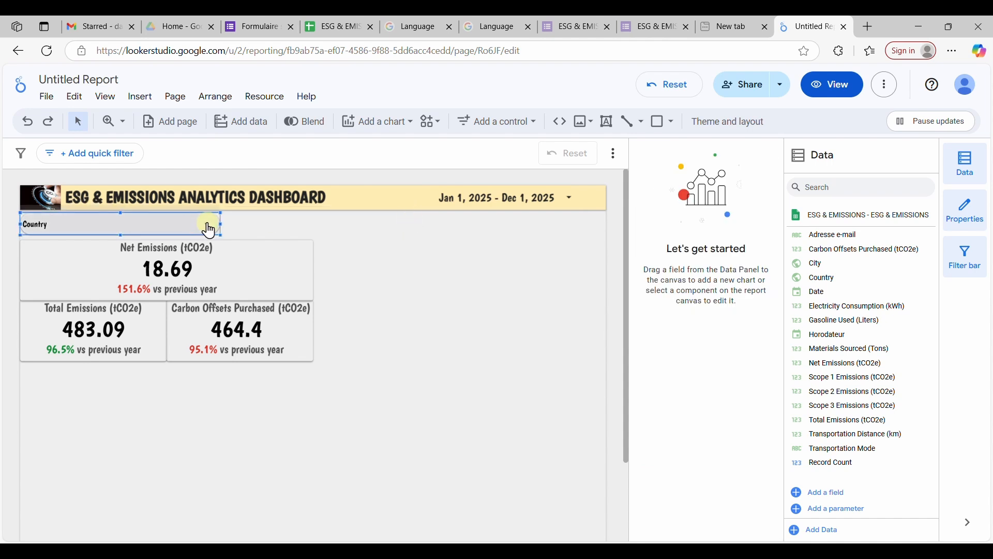
pyautogui.moveTo(220, 223); pyautogui.dragTo(198, 226)
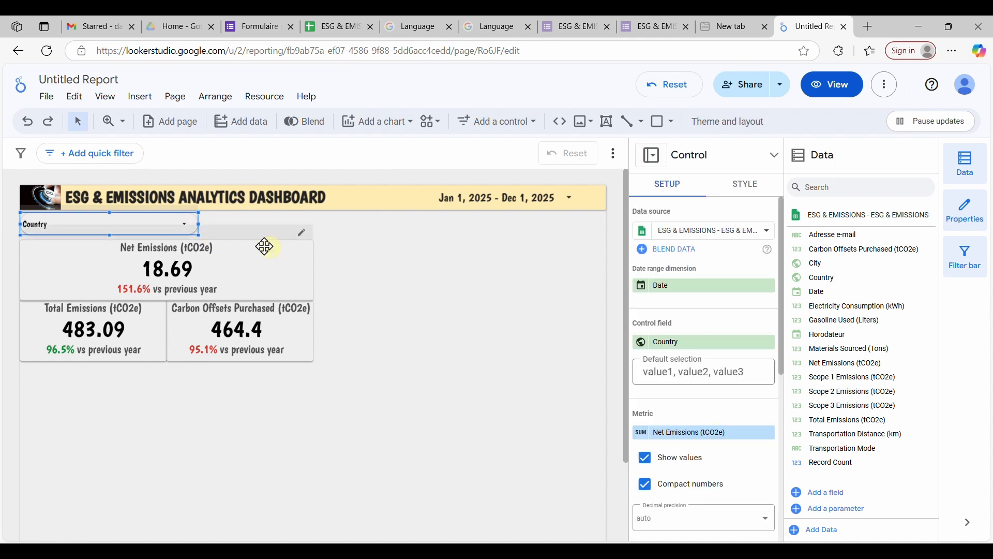
pyautogui.rightClick(188, 223)
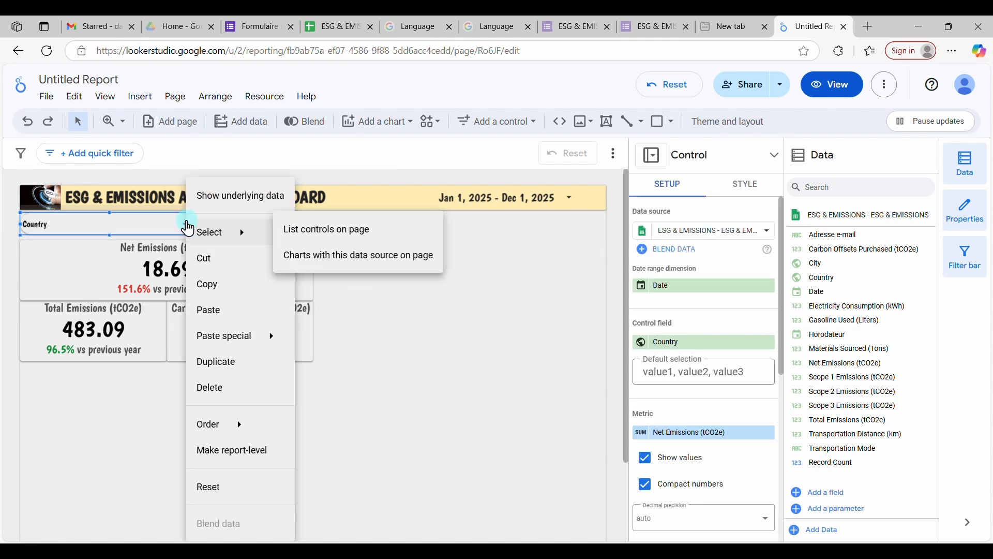
pyautogui.click(236, 285)
pyautogui.rightClick(343, 237)
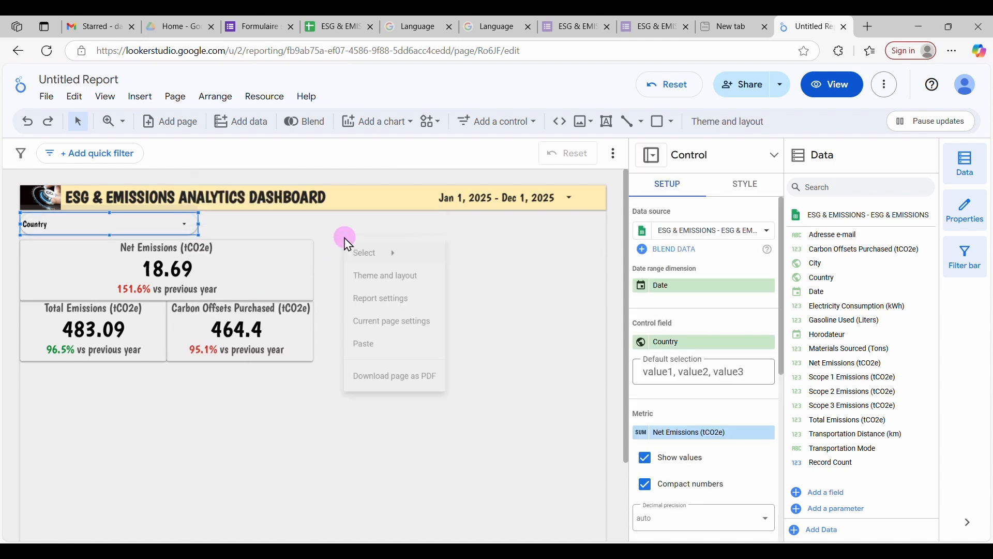
pyautogui.click(377, 359)
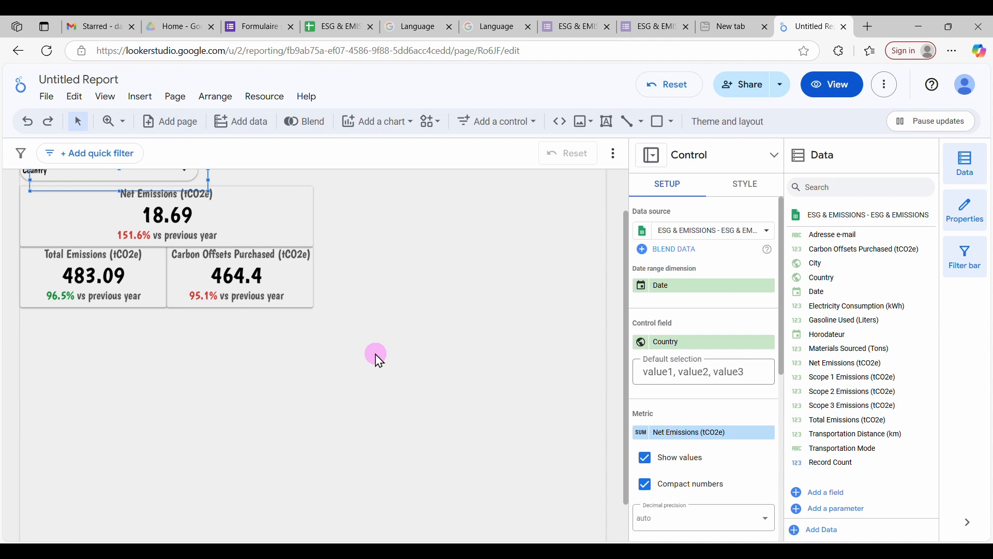
pyautogui.scroll(1, 262, 266)
pyautogui.click(254, 264)
pyautogui.moveTo(153, 237); pyautogui.dragTo(259, 237)
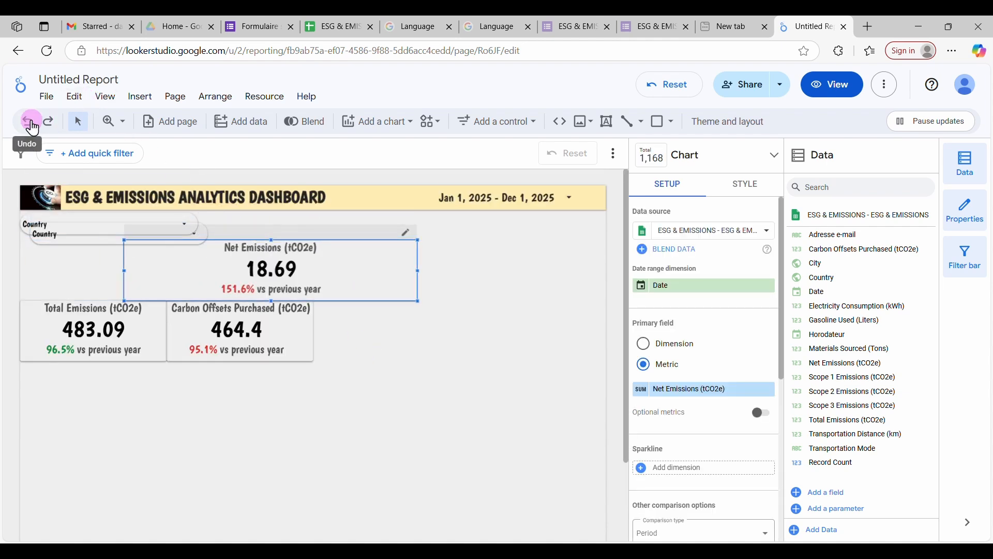
pyautogui.click(27, 121)
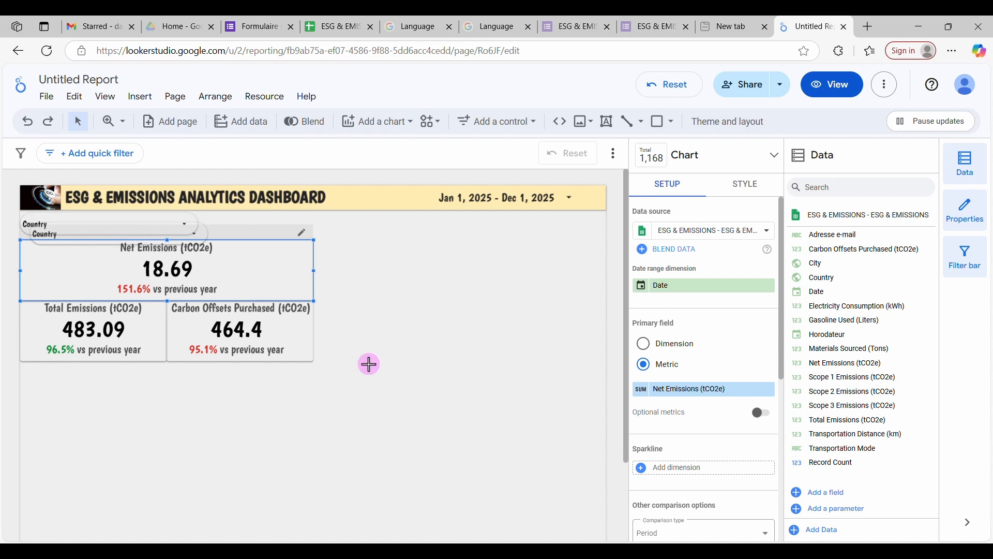
pyautogui.click(365, 362)
# Step: Place the pasted Country control beside the original, aligned in the same row under the title banner, and deselect it
pyautogui.click(118, 238)
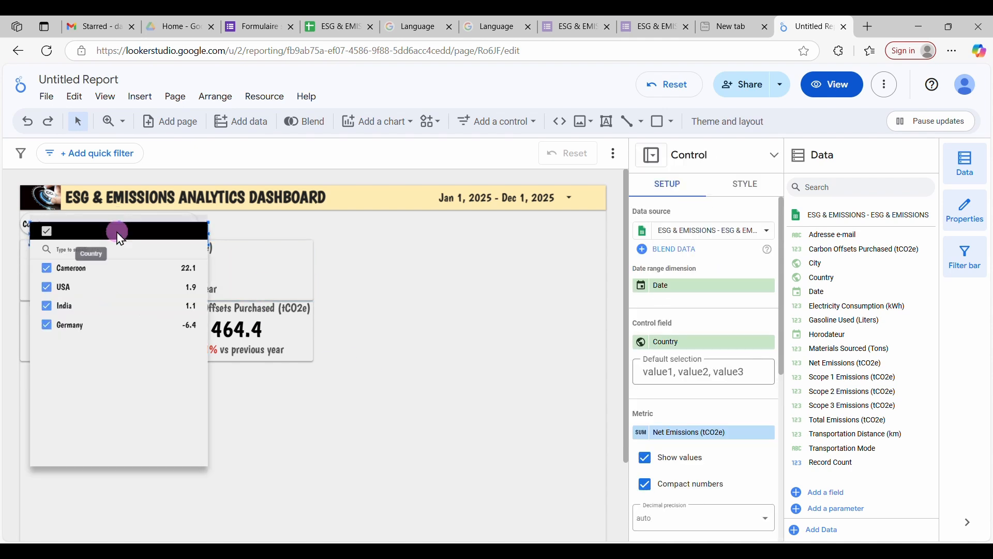
pyautogui.click(209, 221)
pyautogui.moveTo(187, 226); pyautogui.dragTo(367, 223)
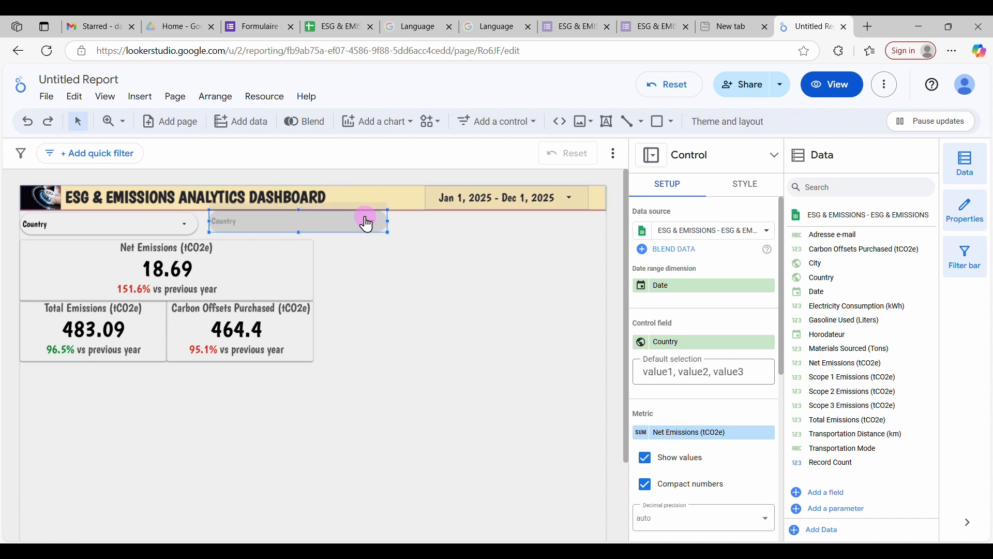
pyautogui.click(366, 222)
pyautogui.click(443, 259)
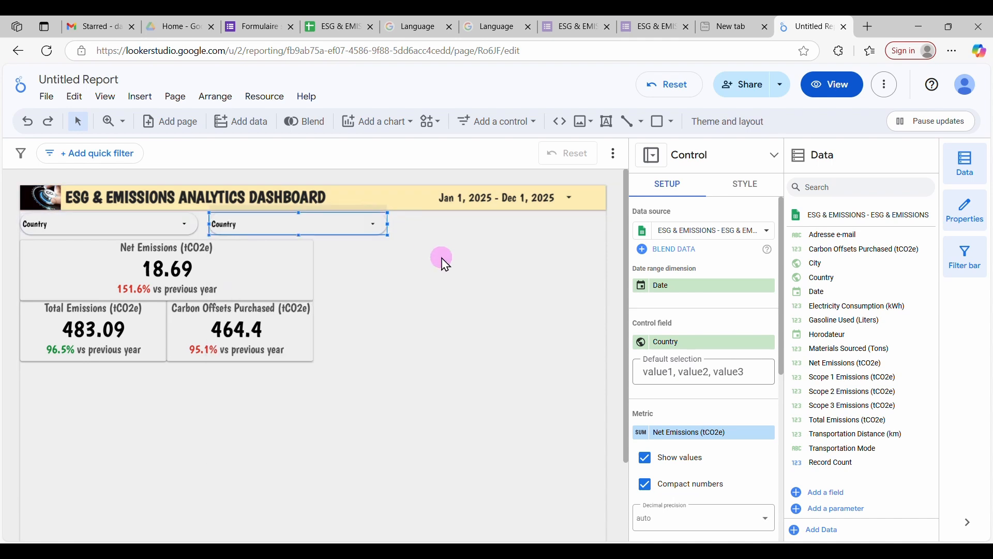
pyautogui.click(458, 234)
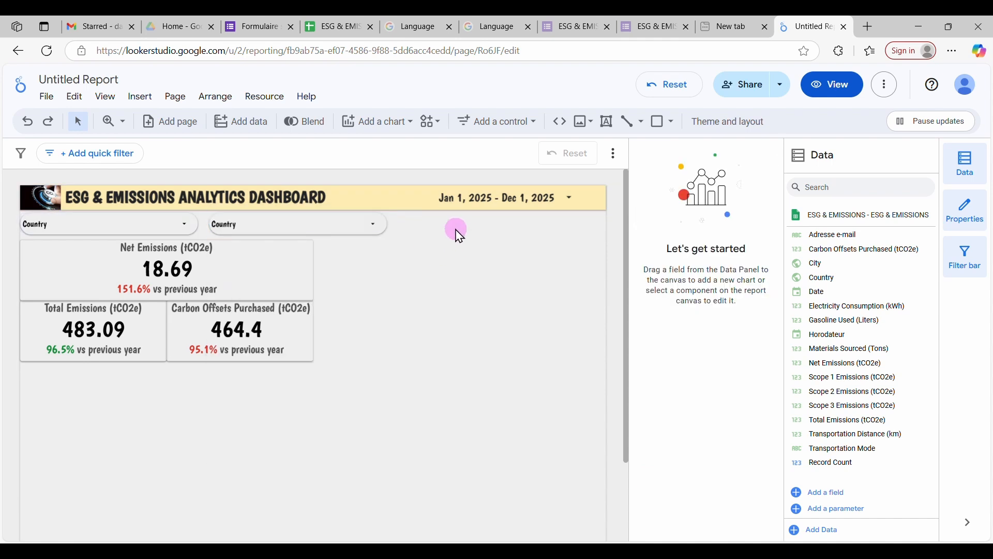
# Step: Paste another copy of the Country control onto the page to get a third dropdown
pyautogui.rightClick(457, 230)
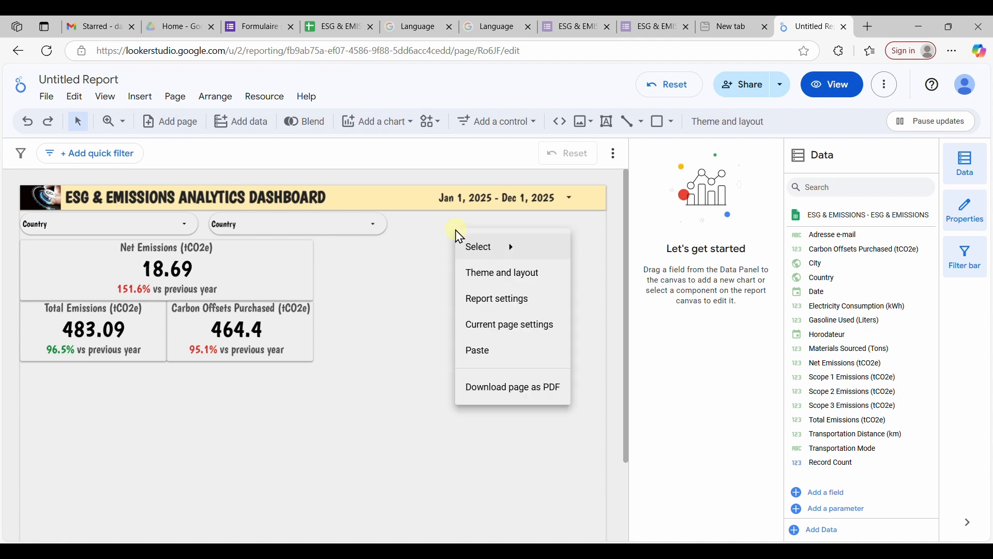
pyautogui.click(516, 357)
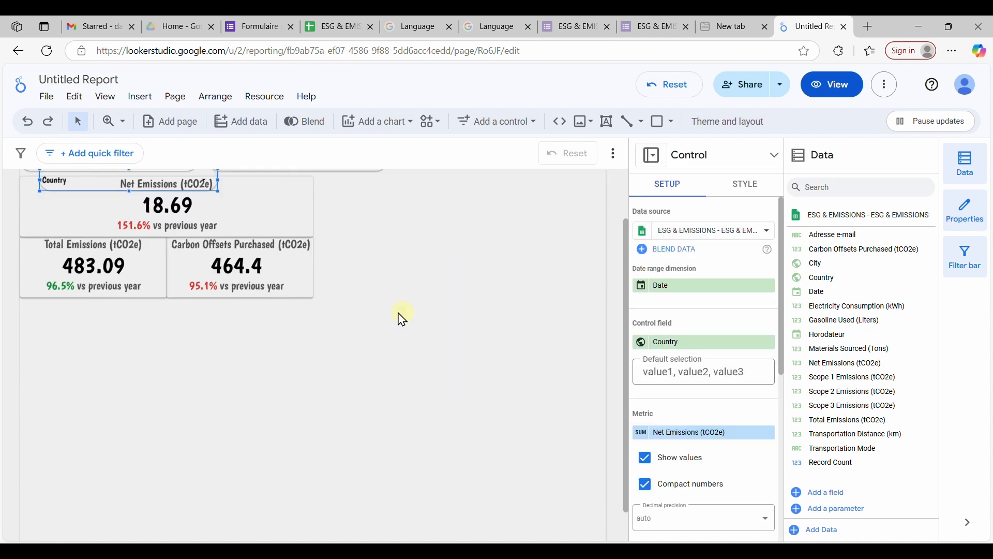
pyautogui.scroll(2, 398, 313)
pyautogui.moveTo(205, 241); pyautogui.dragTo(253, 273)
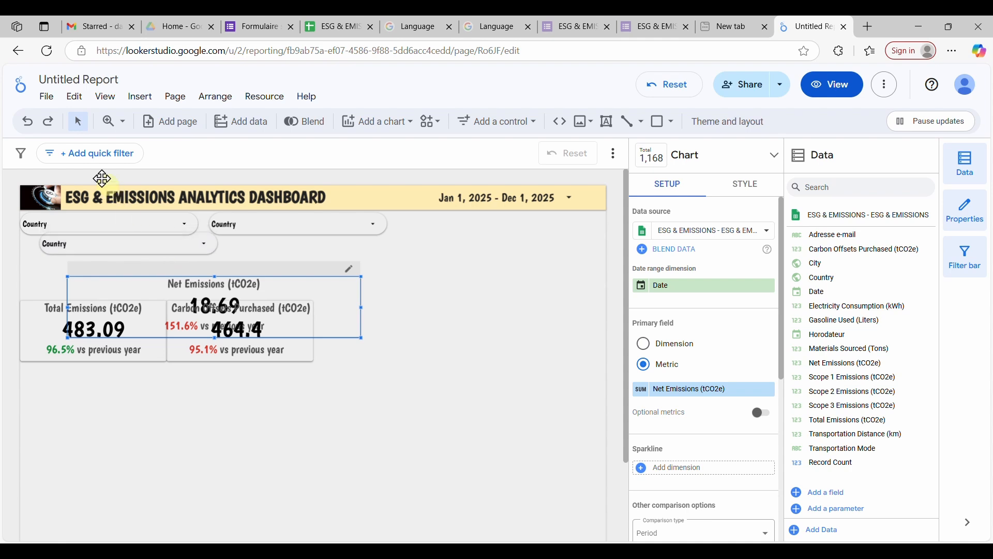
pyautogui.click(28, 122)
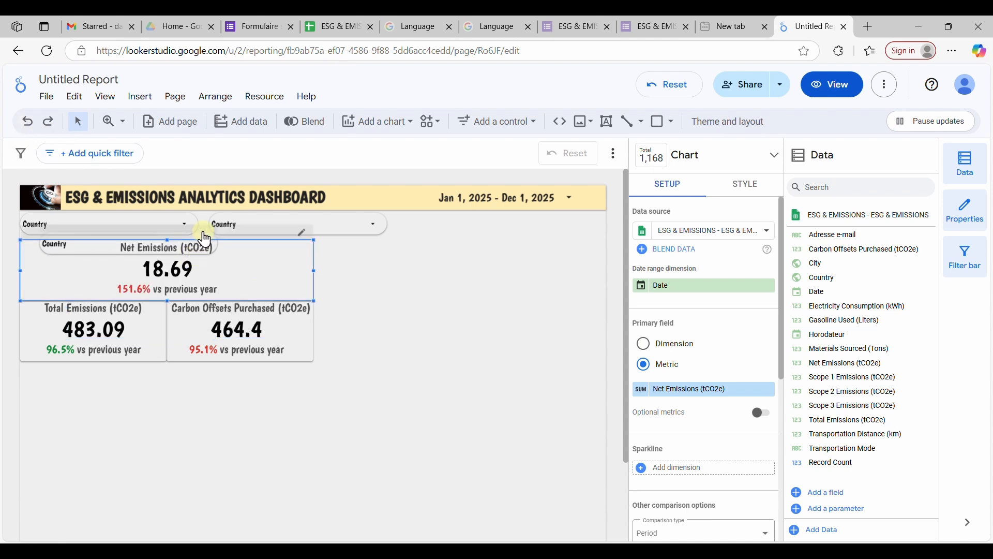
pyautogui.click(381, 307)
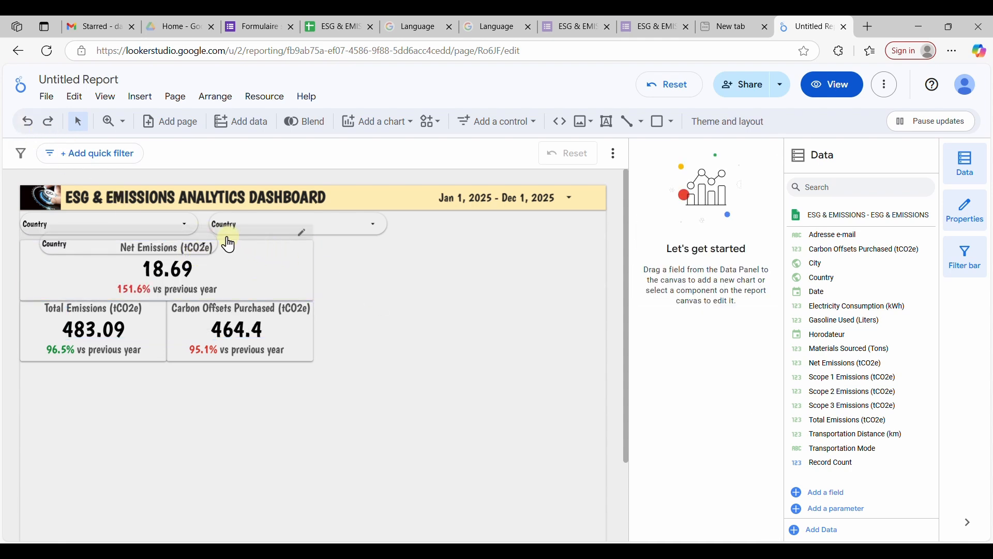
pyautogui.click(206, 237)
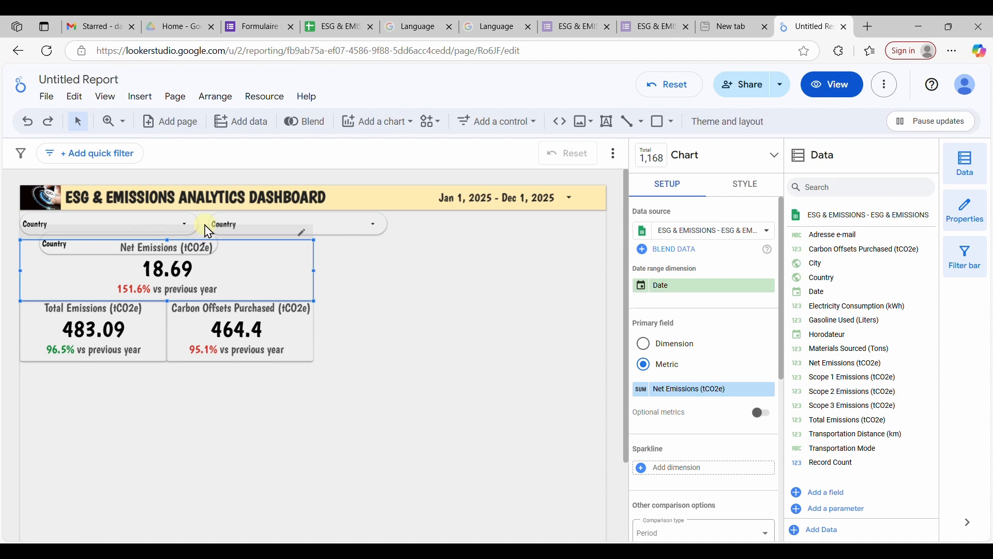
pyautogui.click(209, 231)
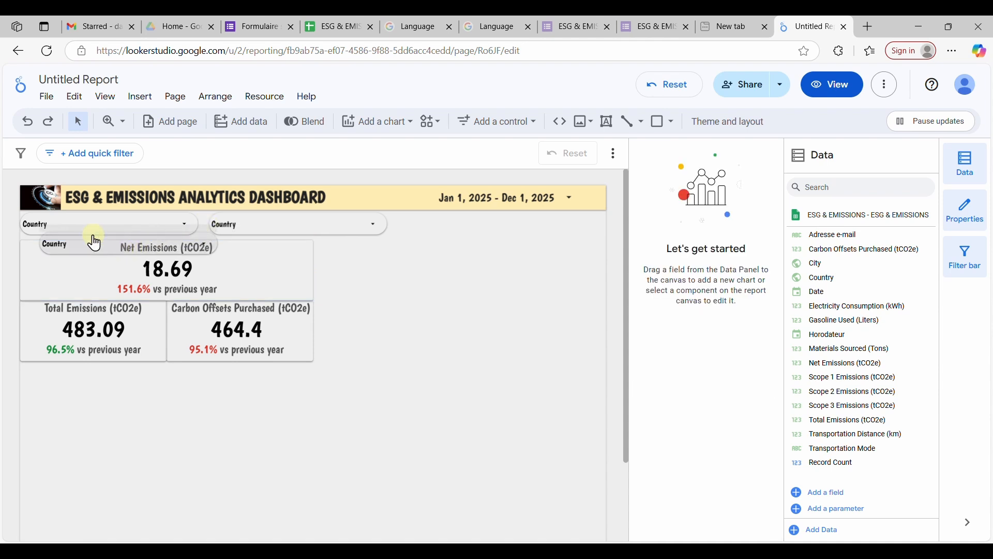
# Step: Place the third Country control at the far end of the filter row, under the date range, and widen it slightly
pyautogui.click(129, 242)
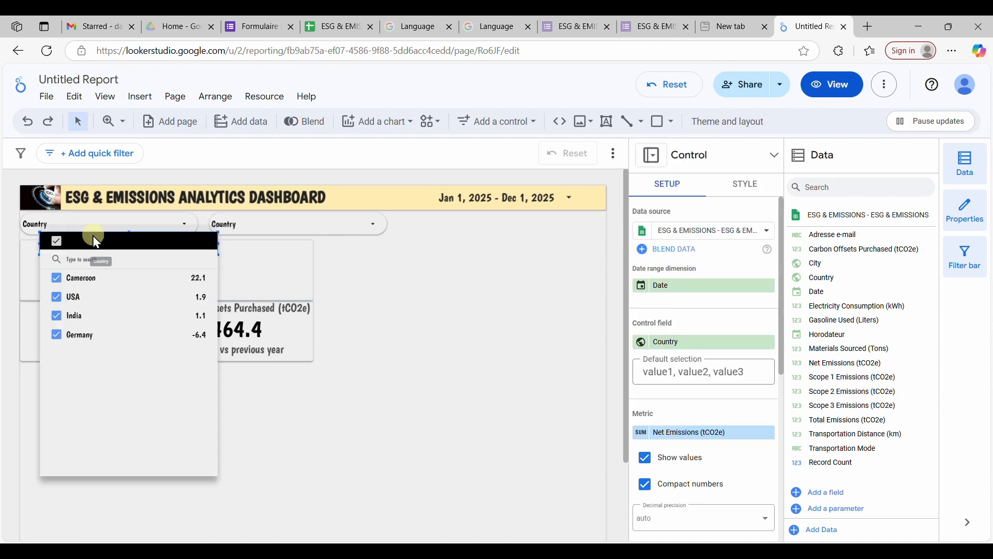
pyautogui.click(220, 237)
pyautogui.moveTo(196, 243); pyautogui.dragTo(579, 221)
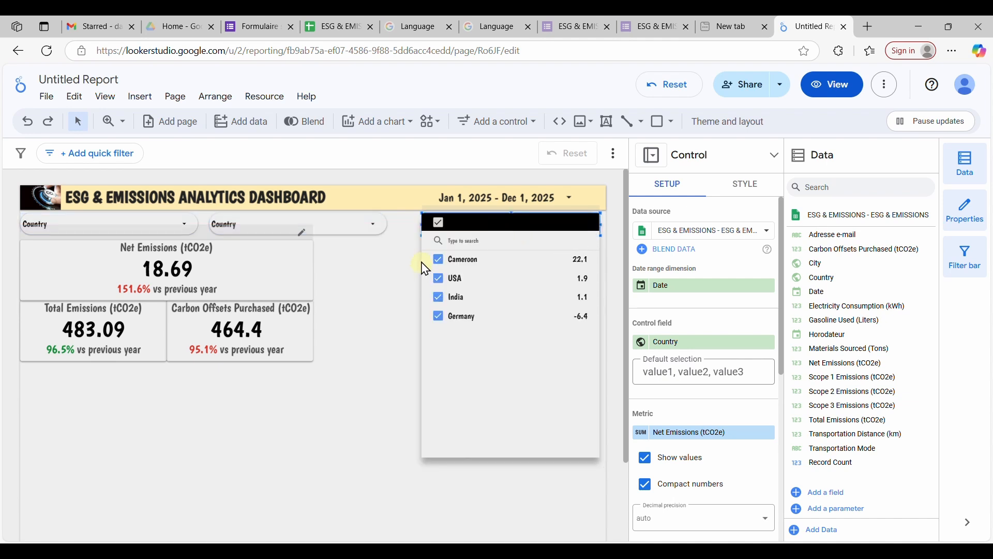
pyautogui.click(420, 224)
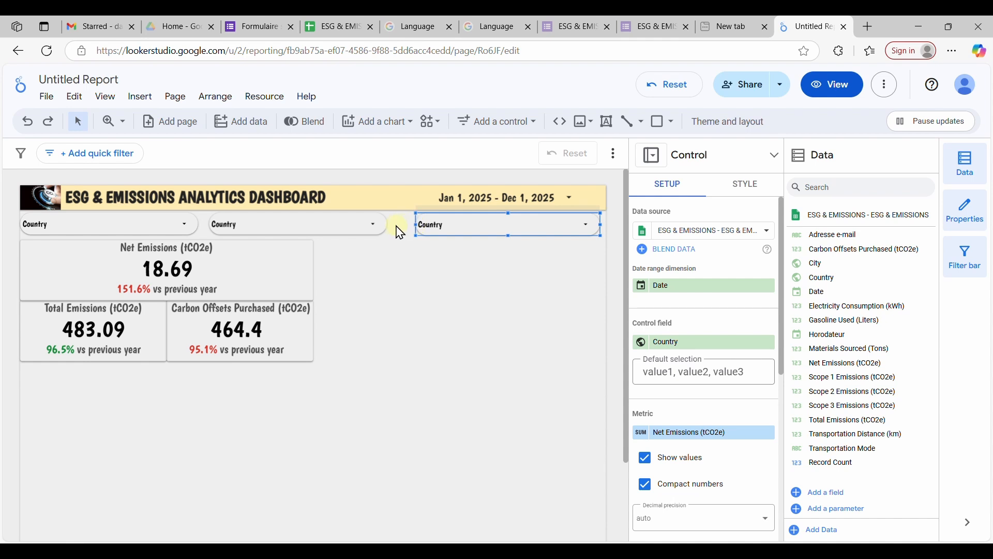
# Step: Widen the middle Country control slightly and shift it towards the third one to even out the row
pyautogui.click(362, 222)
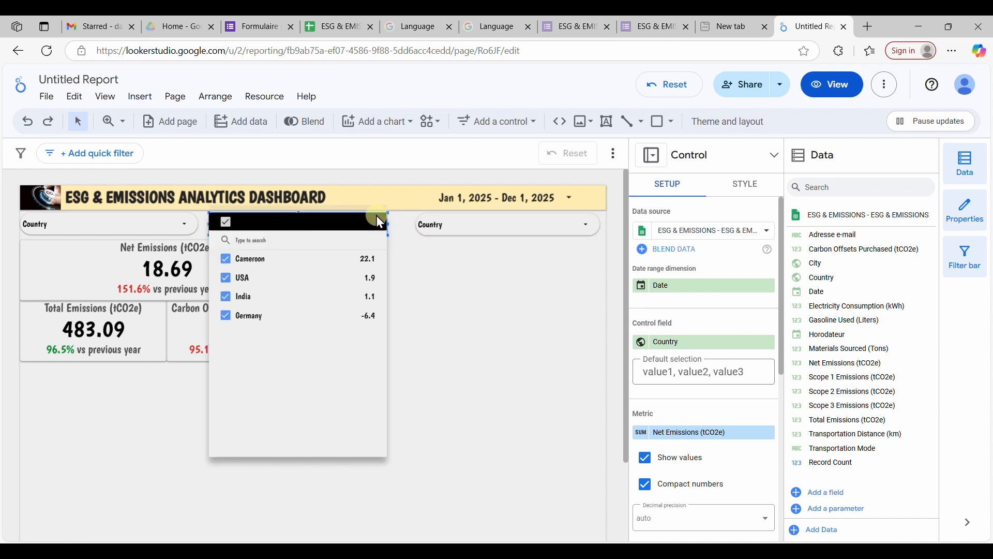
pyautogui.click(391, 219)
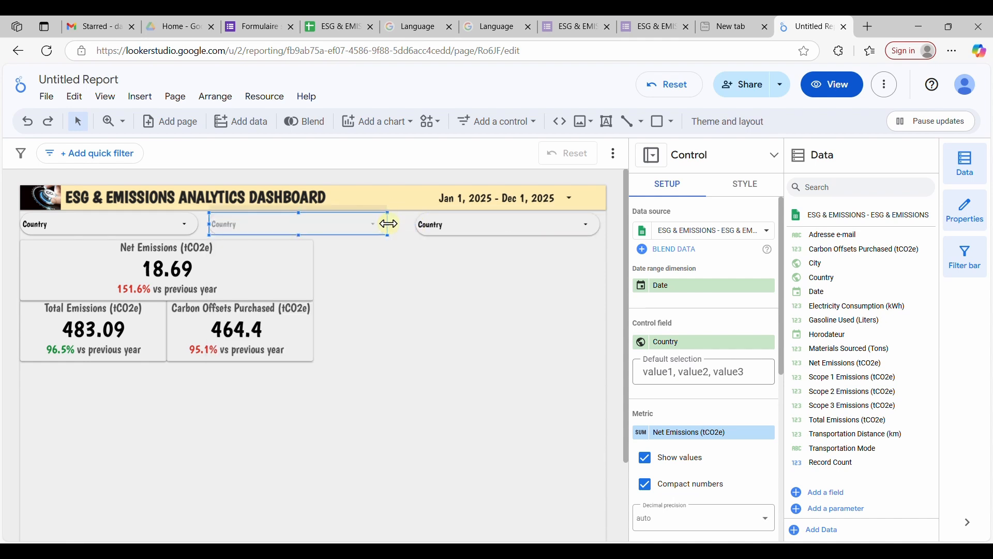
pyautogui.moveTo(388, 224)
pyautogui.mouseDown()
pyautogui.moveTo(368, 230)
pyautogui.moveTo(374, 223)
pyautogui.mouseUp()
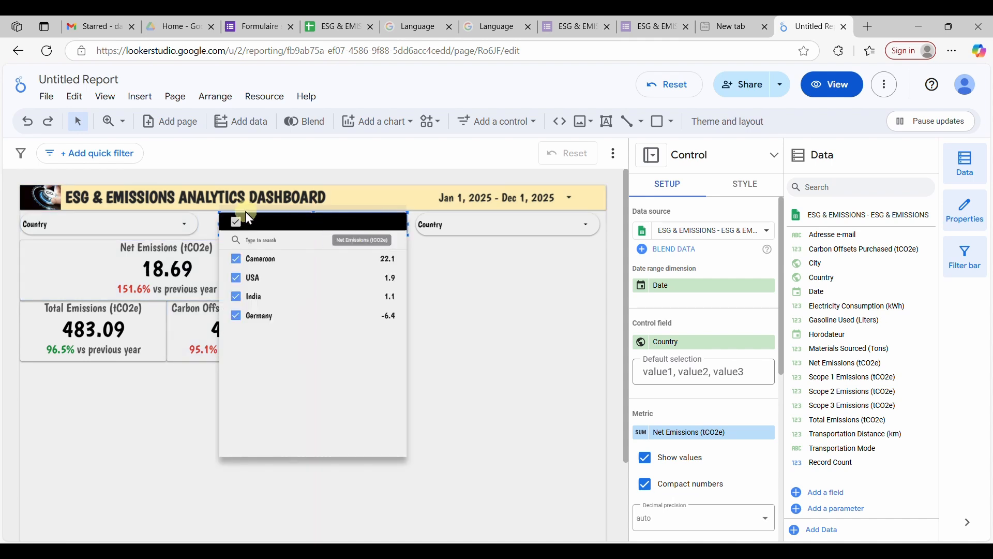
# Step: Widen the first Country control slightly and nudge it towards the middle one to balance the spacing of the filter row
pyautogui.click(143, 221)
pyautogui.click(161, 227)
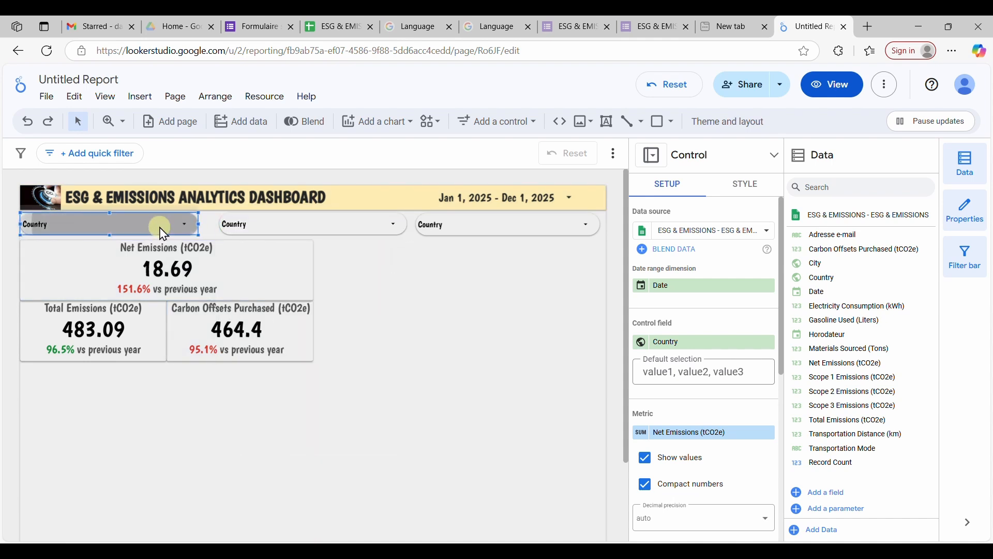
pyautogui.click(160, 227)
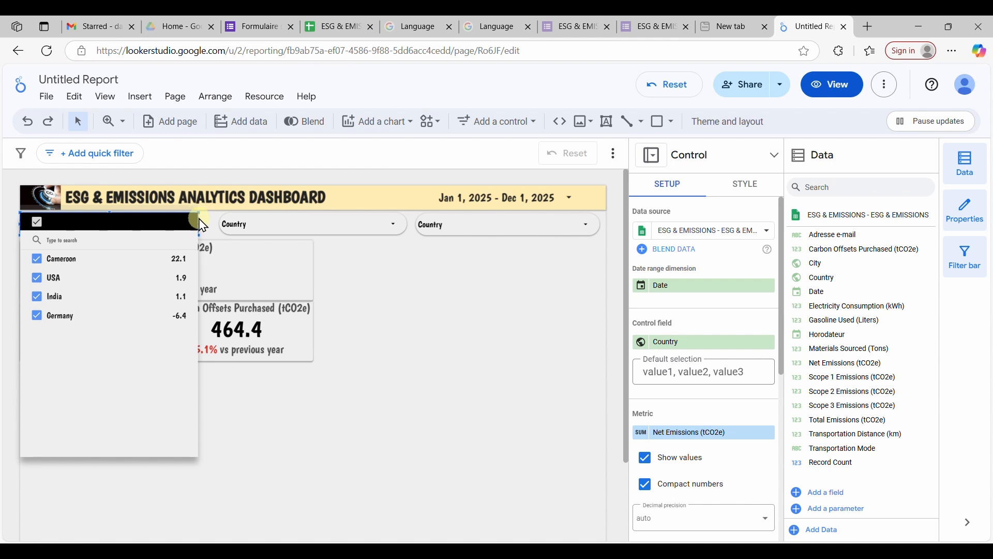
pyautogui.click(199, 211)
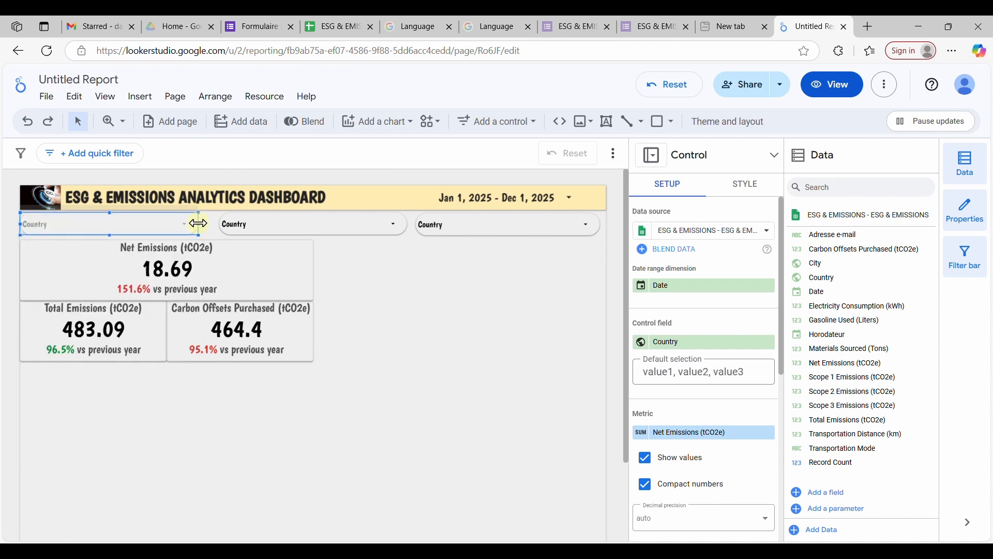
pyautogui.moveTo(201, 224); pyautogui.dragTo(173, 229)
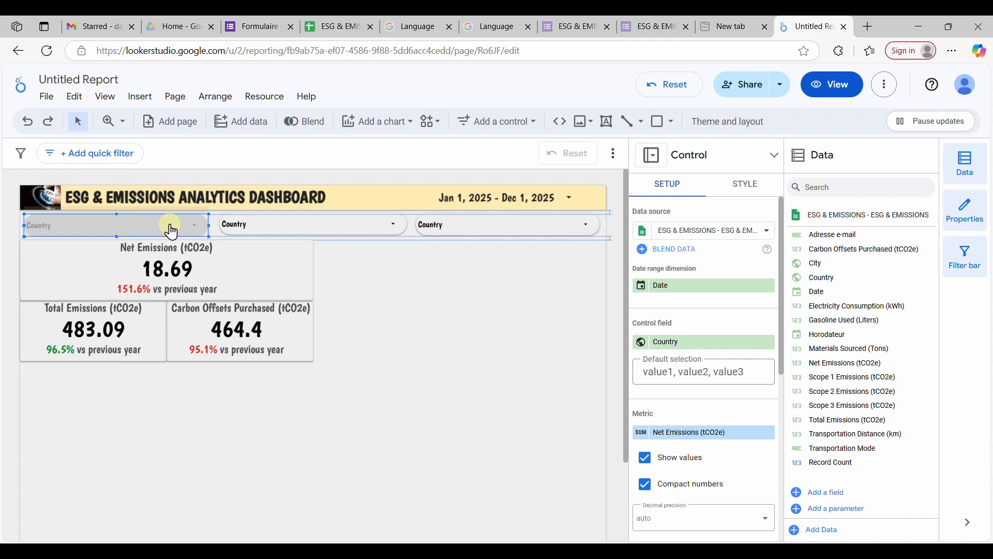
pyautogui.moveTo(169, 226); pyautogui.dragTo(172, 225)
pyautogui.click(360, 297)
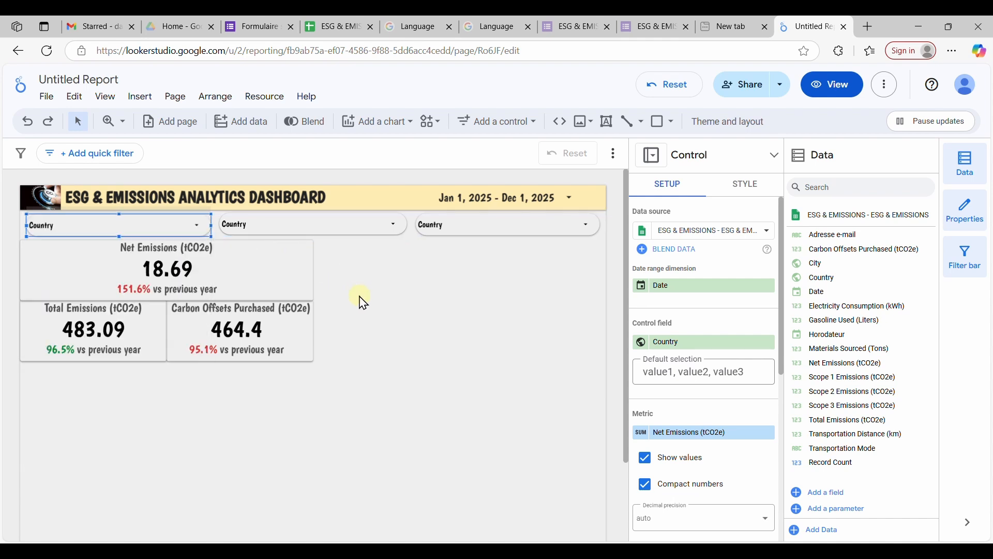
# Step: Change the control field of the middle Country dropdown in the filter row to City
pyautogui.click(363, 301)
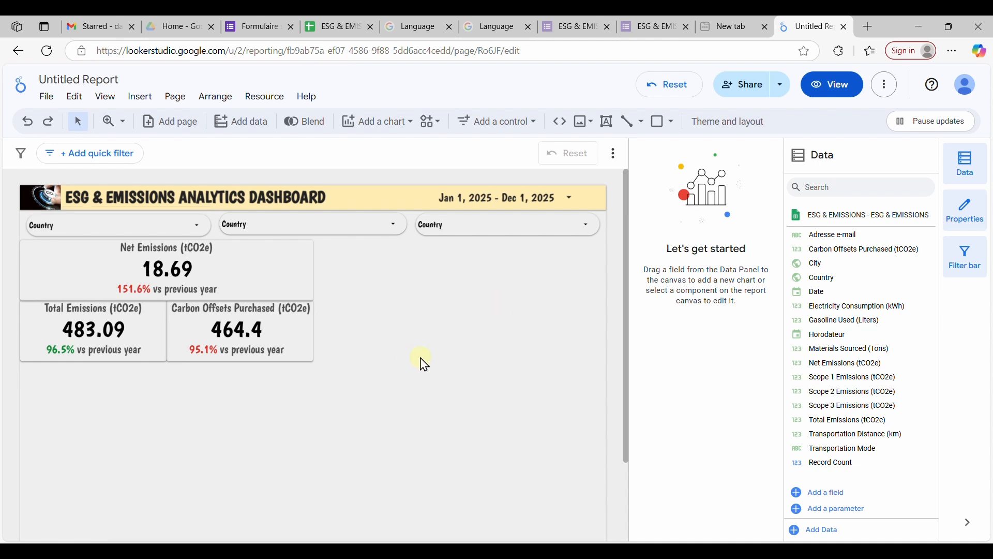
pyautogui.click(337, 231)
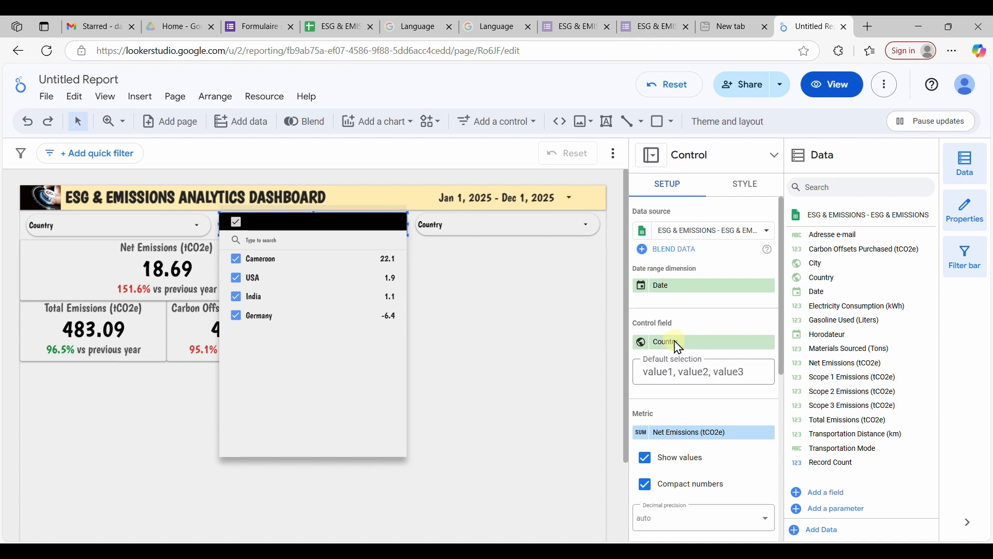
pyautogui.click(679, 348)
pyautogui.click(682, 351)
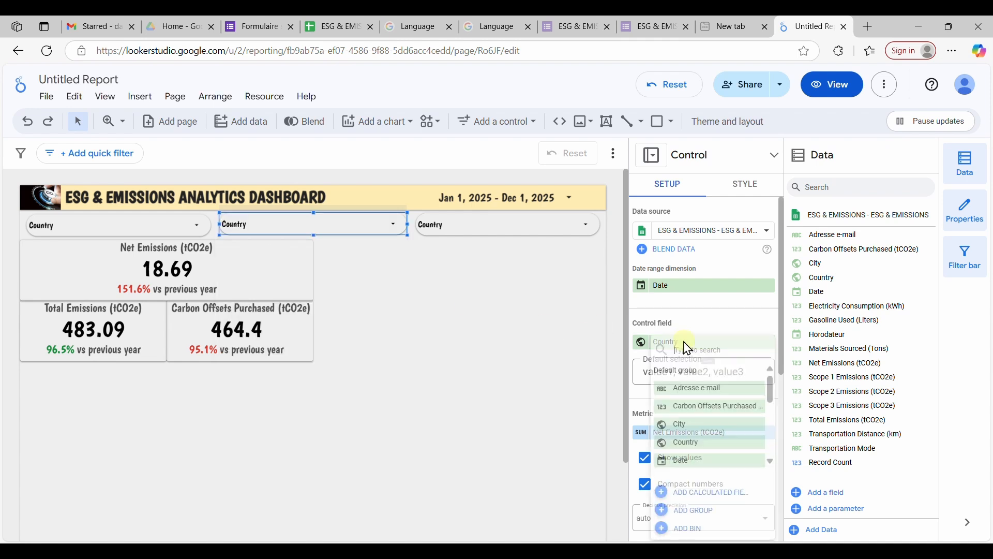
pyautogui.click(701, 424)
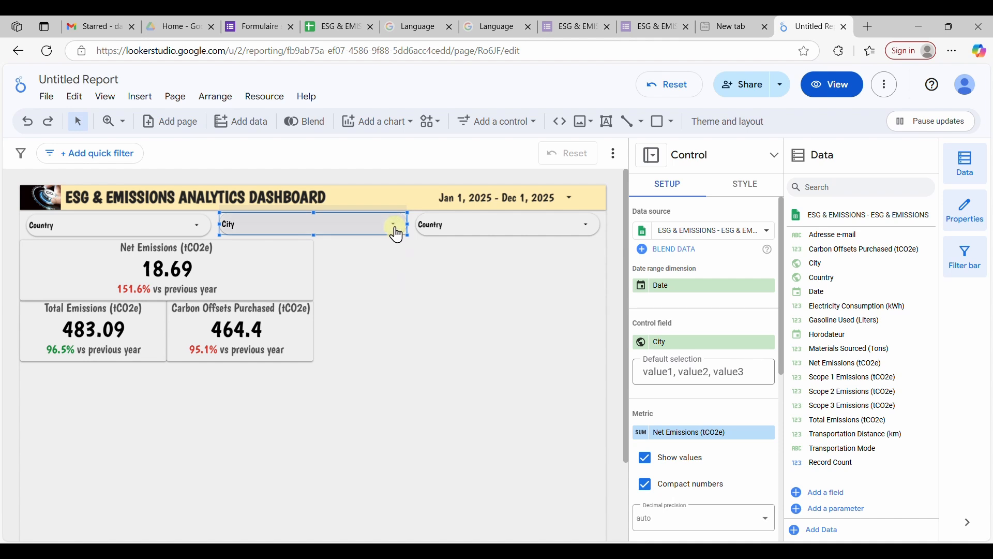
# Step: Test the City filter by clearing all cities and selecting only Delhi
pyautogui.click(395, 225)
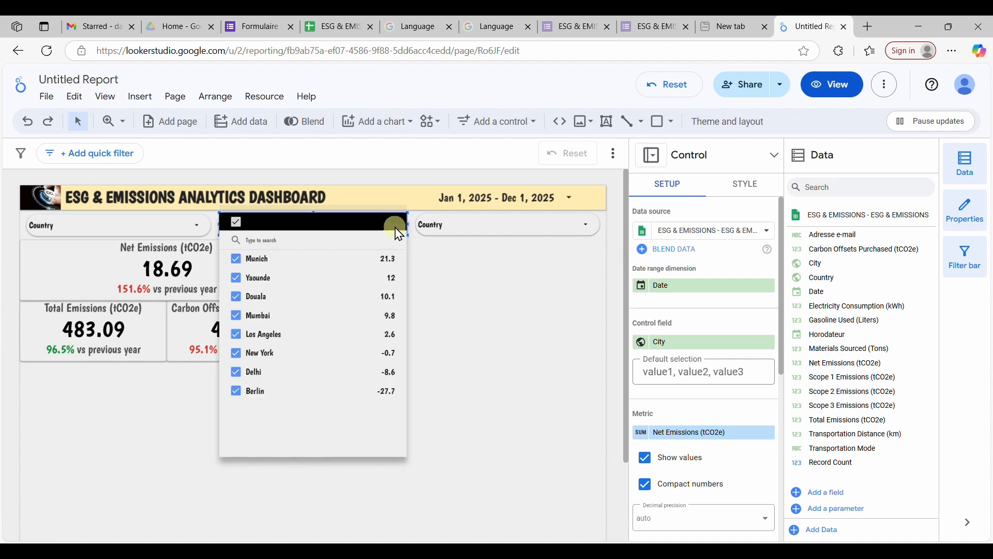
pyautogui.click(236, 221)
pyautogui.click(238, 372)
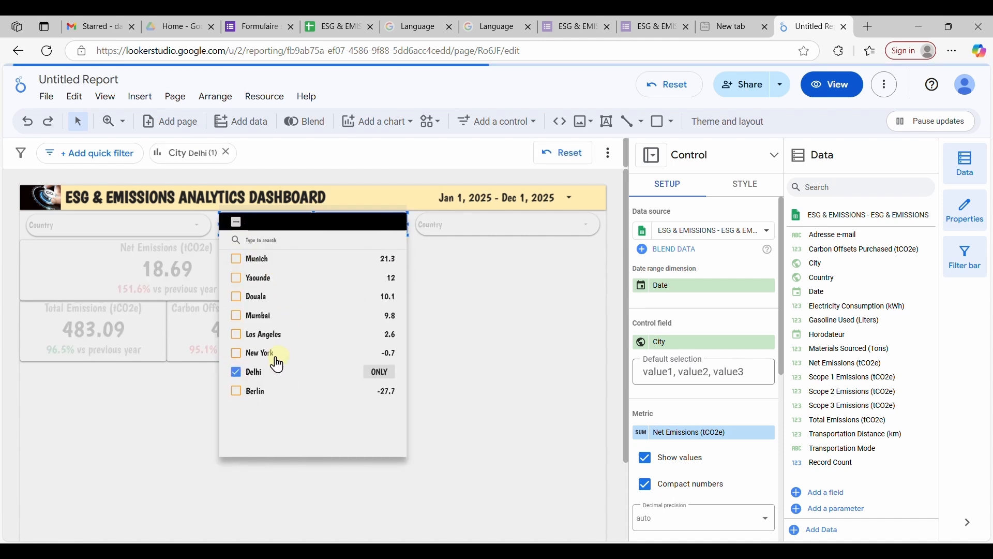
pyautogui.click(533, 383)
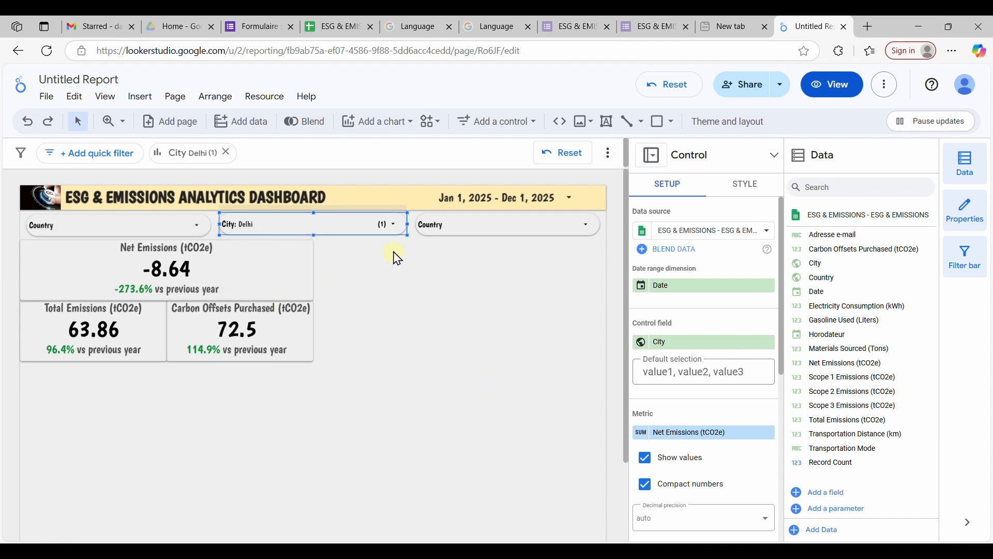
# Step: Switch the City filter selection from Delhi to New York only
pyautogui.click(394, 225)
pyautogui.click(237, 354)
pyautogui.click(238, 373)
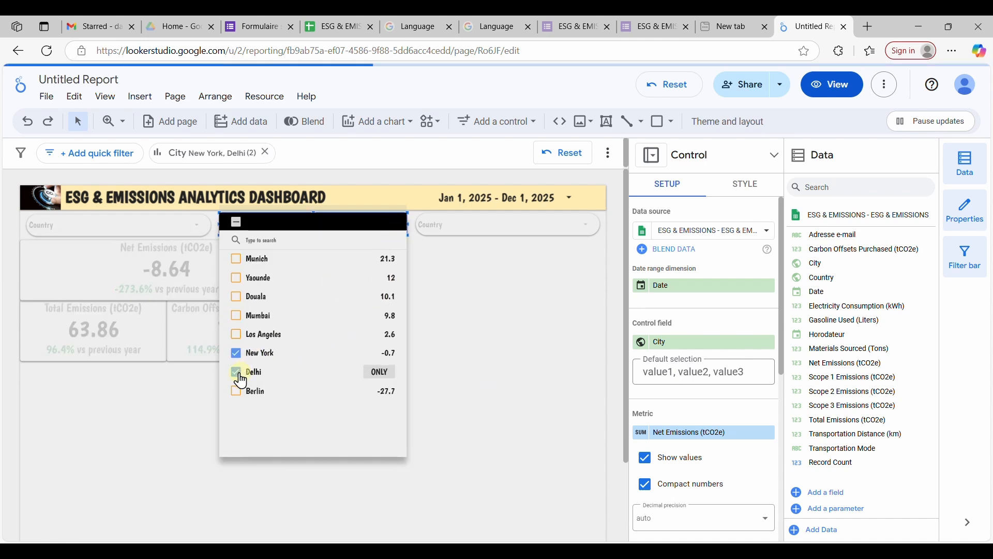
pyautogui.click(488, 339)
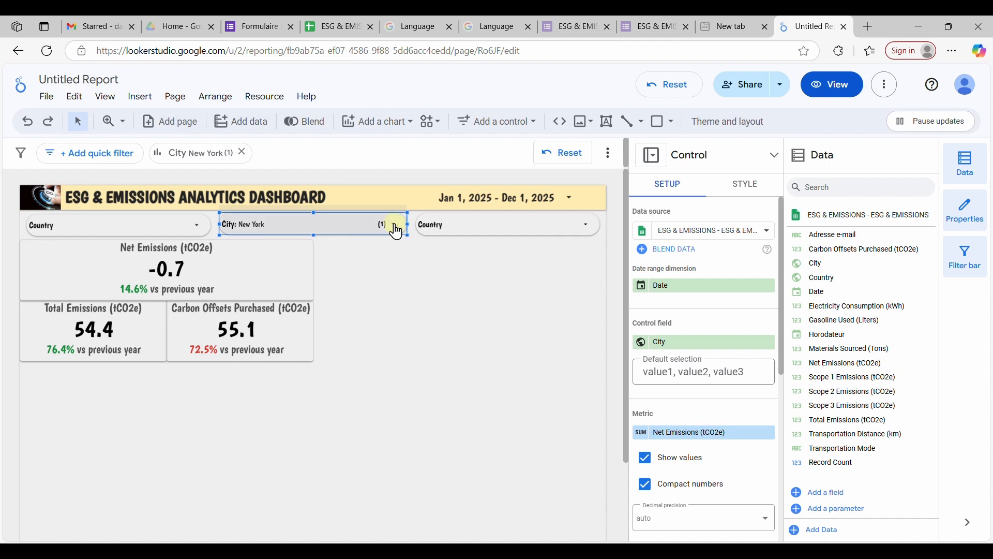
# Step: Reselect all cities in the City filter and close its list
pyautogui.click(395, 225)
pyautogui.click(237, 223)
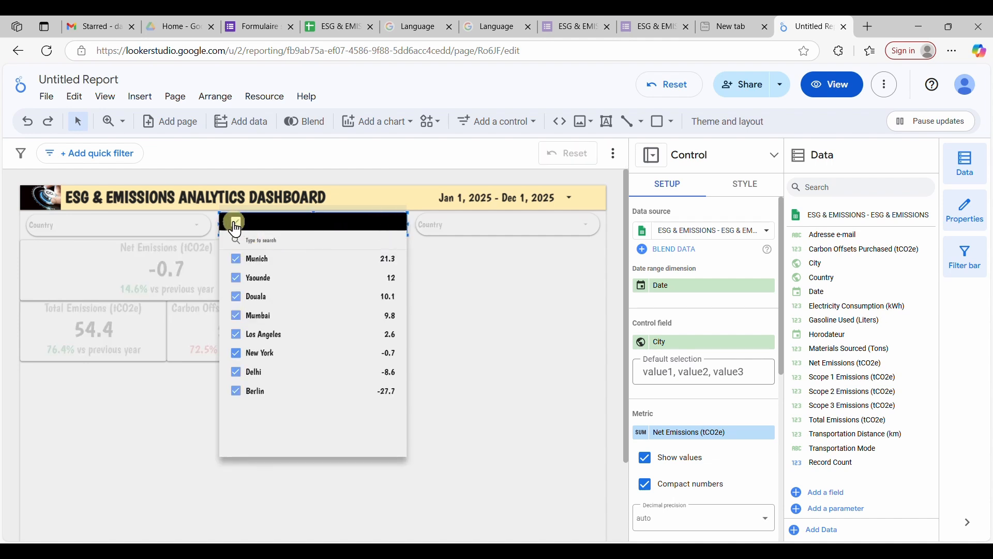
pyautogui.click(409, 282)
# Step: Open the control field choices of the third dropdown in the filter row and browse to the transportation fields
pyautogui.click(560, 229)
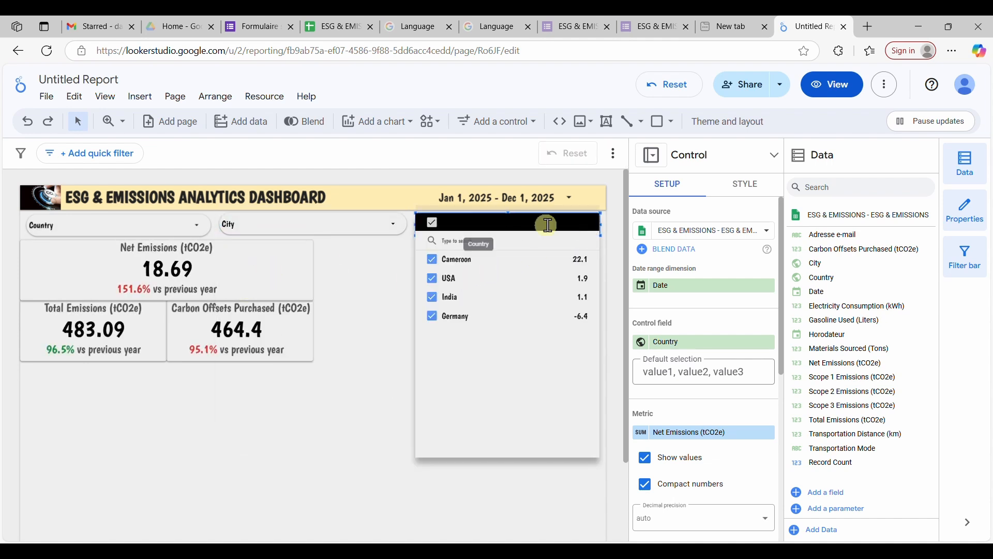
pyautogui.click(656, 343)
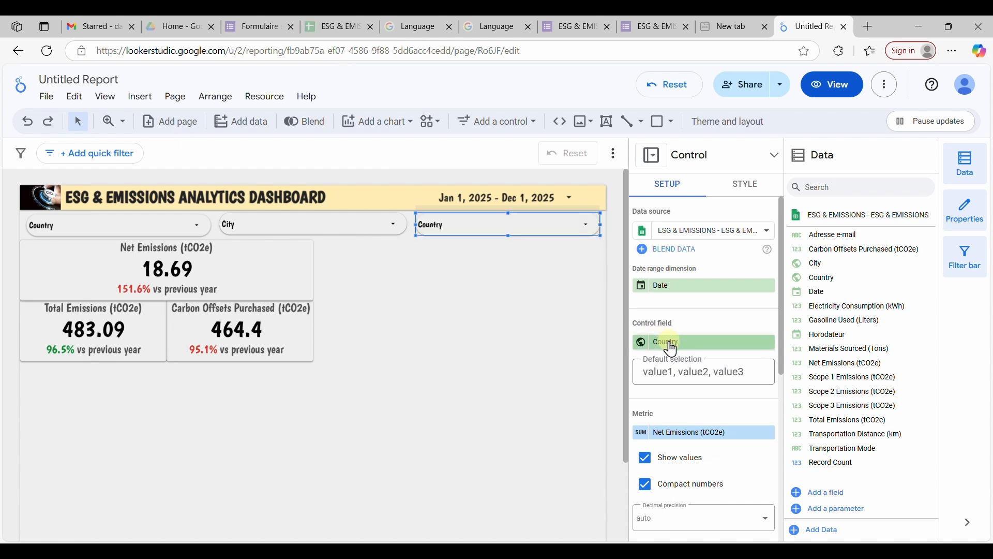
pyautogui.click(671, 344)
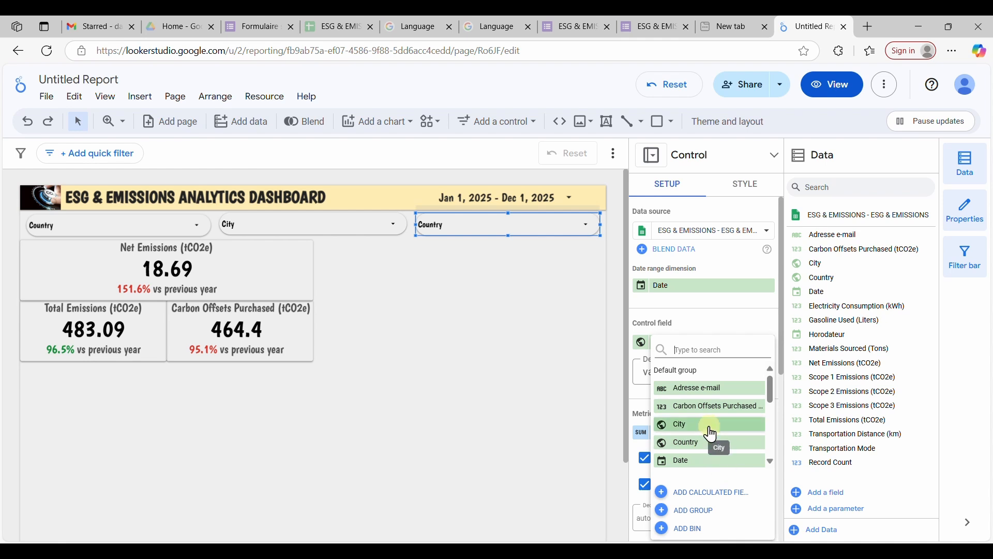
pyautogui.scroll(-2, 713, 432)
pyautogui.scroll(-5, 713, 432)
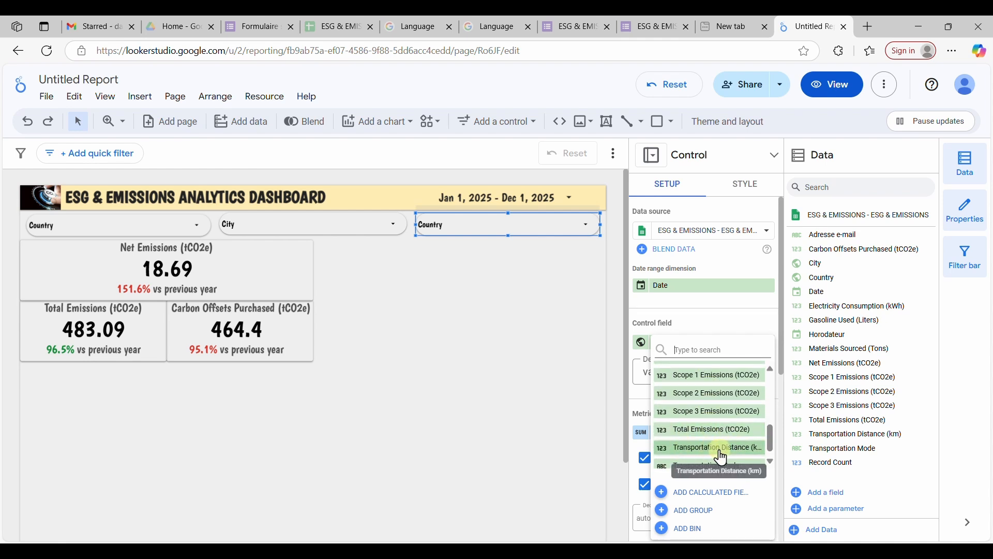
# Step: Set the control field of the third drop-down filter to Transportation Mode
pyautogui.scroll(-1, 724, 445)
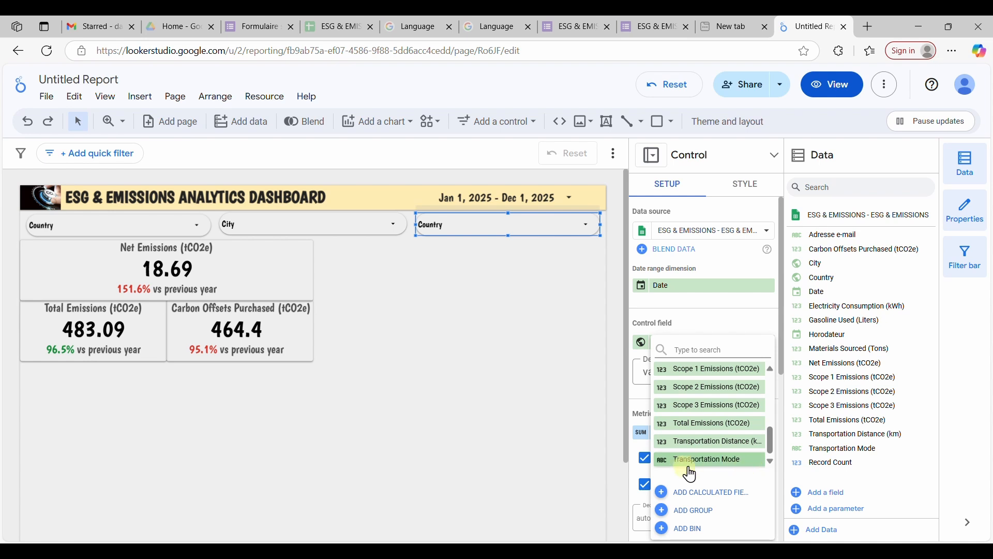
pyautogui.click(707, 460)
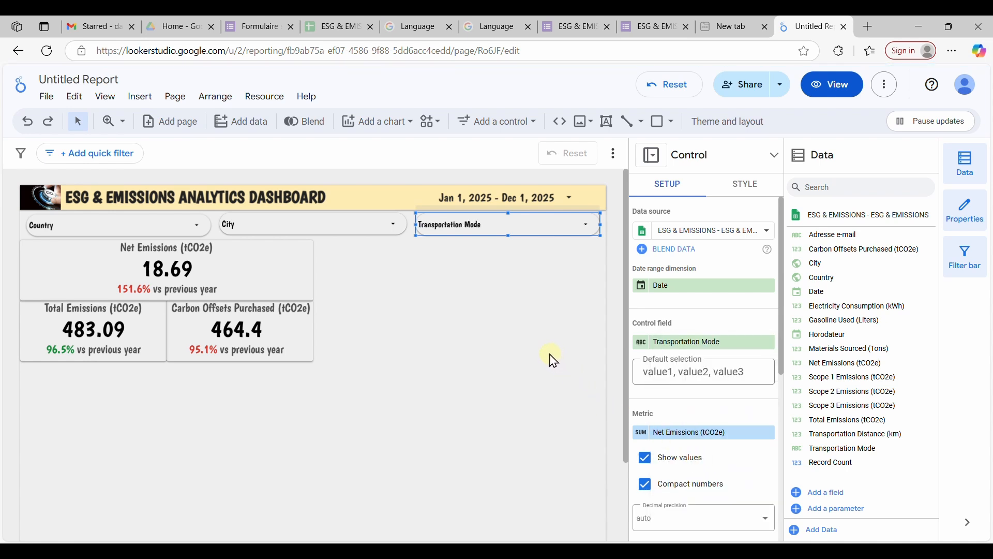
# Step: Test the Transportation Mode filter by selecting Air, Truck, Rail and Ship, and restore the full selection
pyautogui.click(586, 233)
pyautogui.click(432, 223)
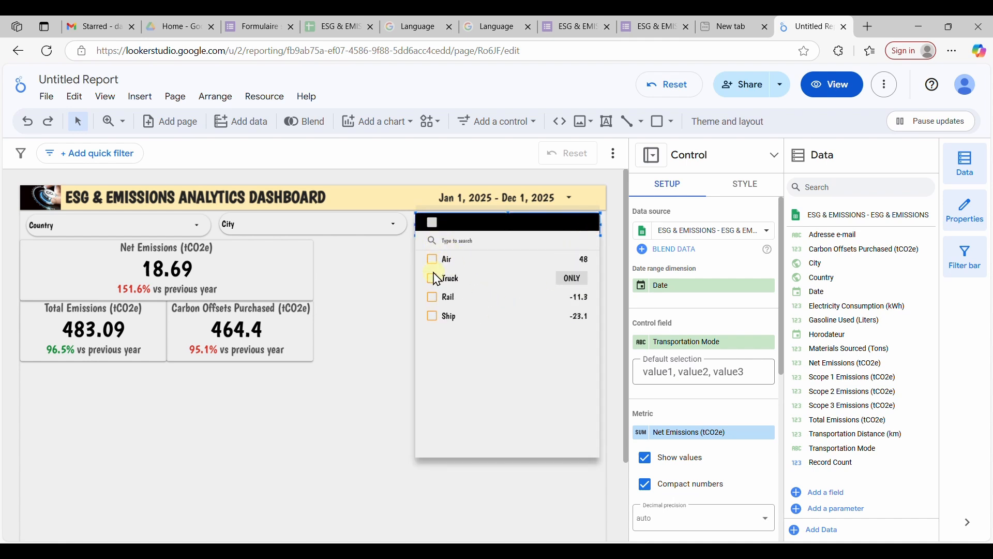
pyautogui.click(433, 259)
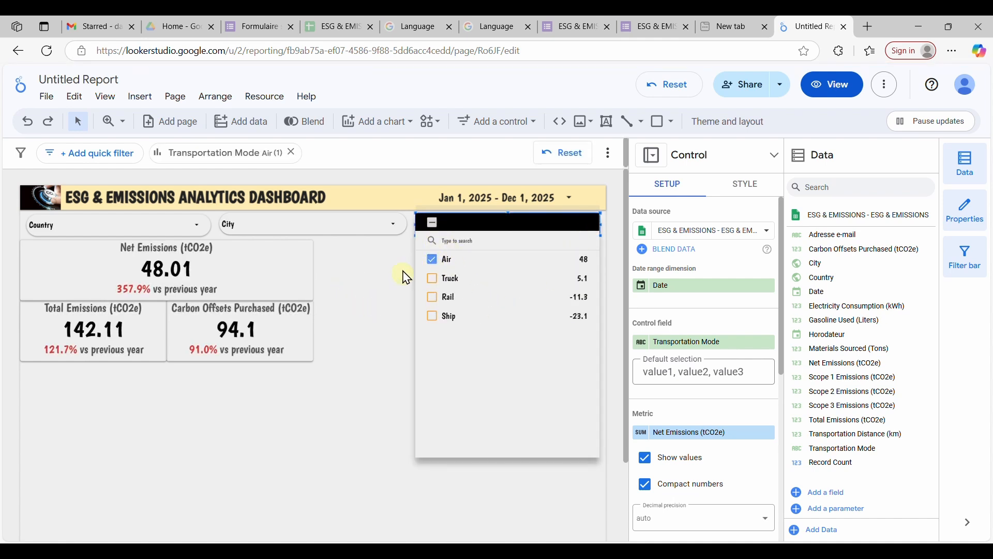
pyautogui.click(433, 282)
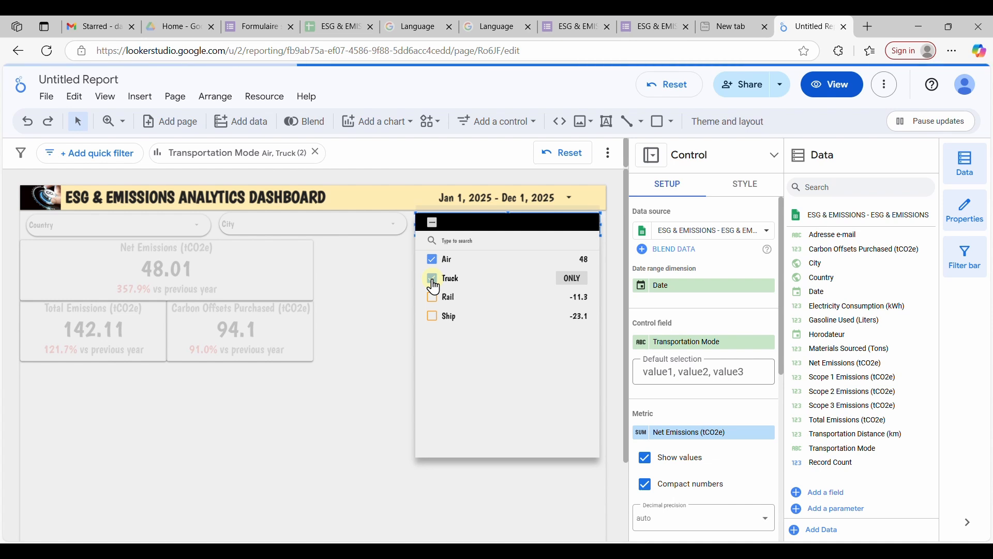
pyautogui.click(446, 279)
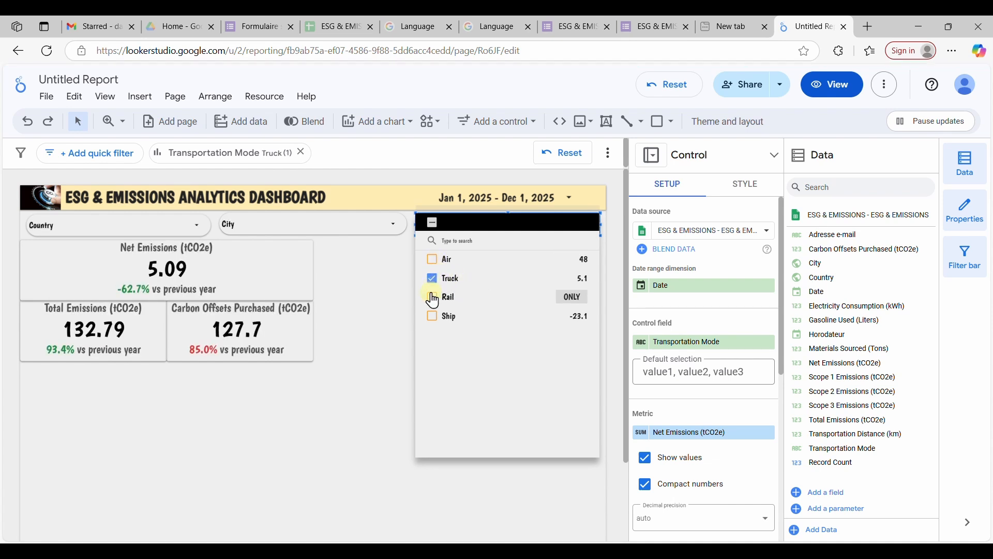
pyautogui.click(440, 295)
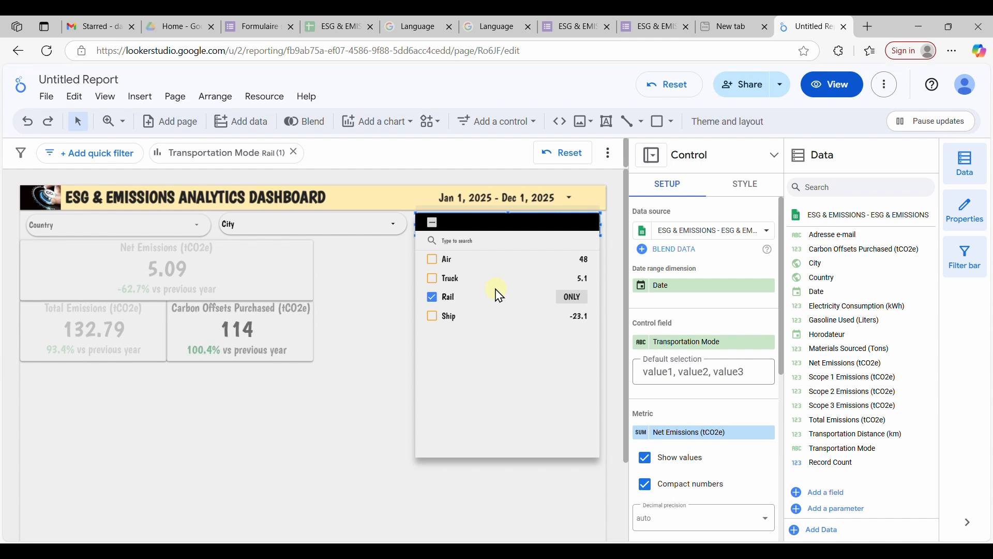
pyautogui.click(439, 316)
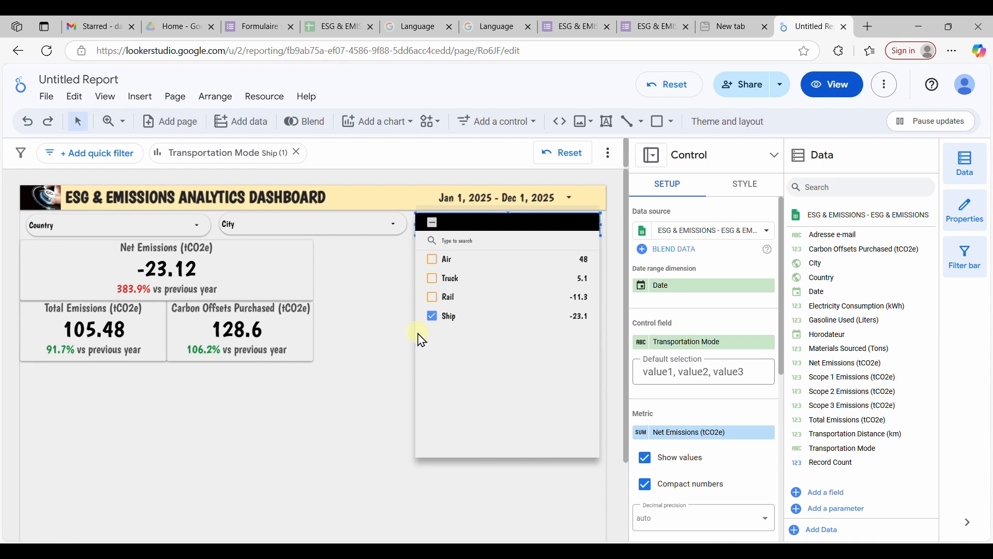
pyautogui.click(430, 224)
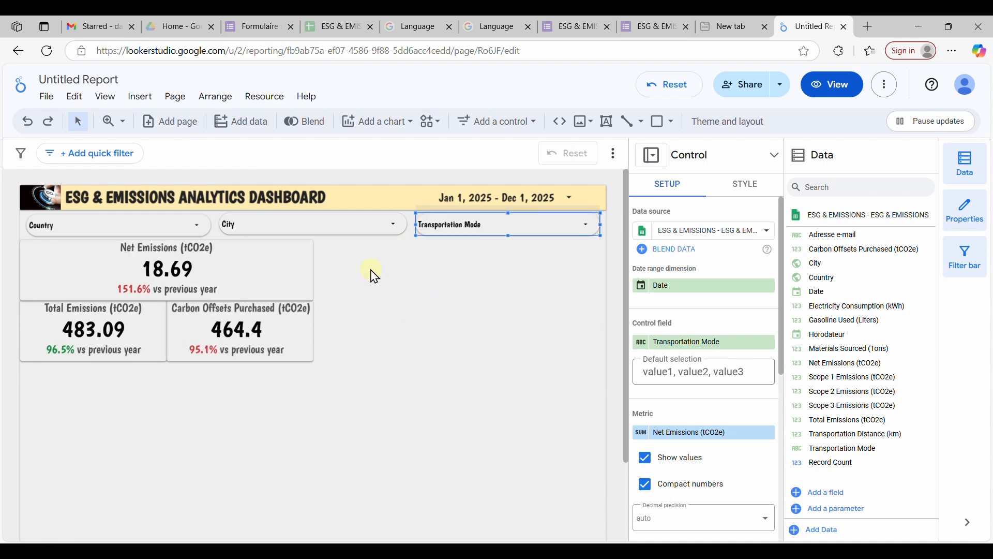
pyautogui.click(385, 300)
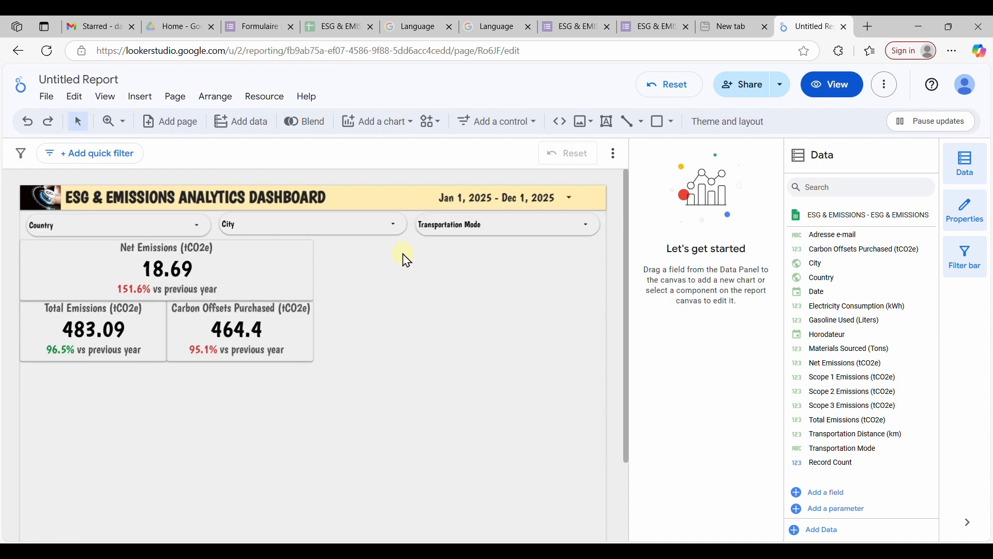
# Step: Preview the report in view mode and check the option lists of the Country, City and Transportation Mode filters
pyautogui.click(834, 98)
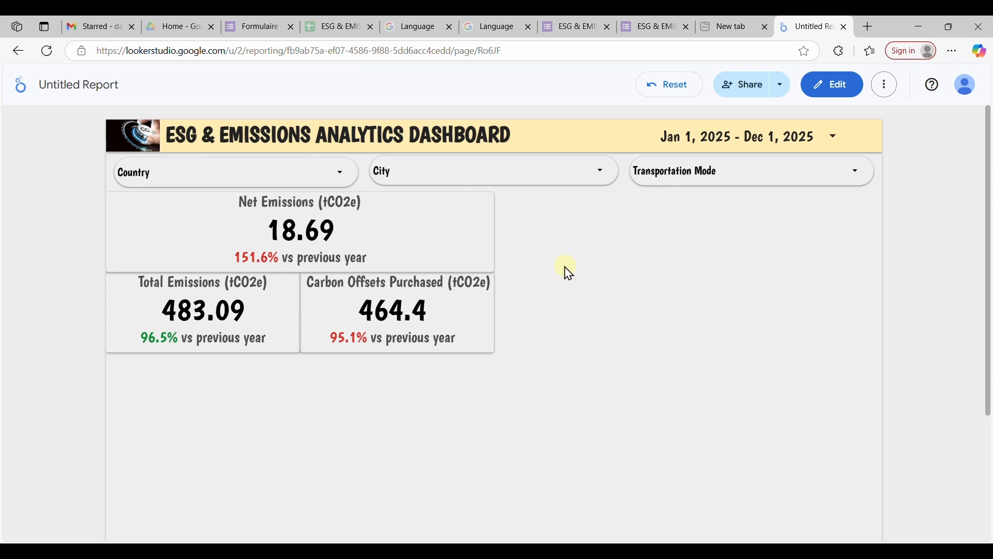
pyautogui.click(334, 175)
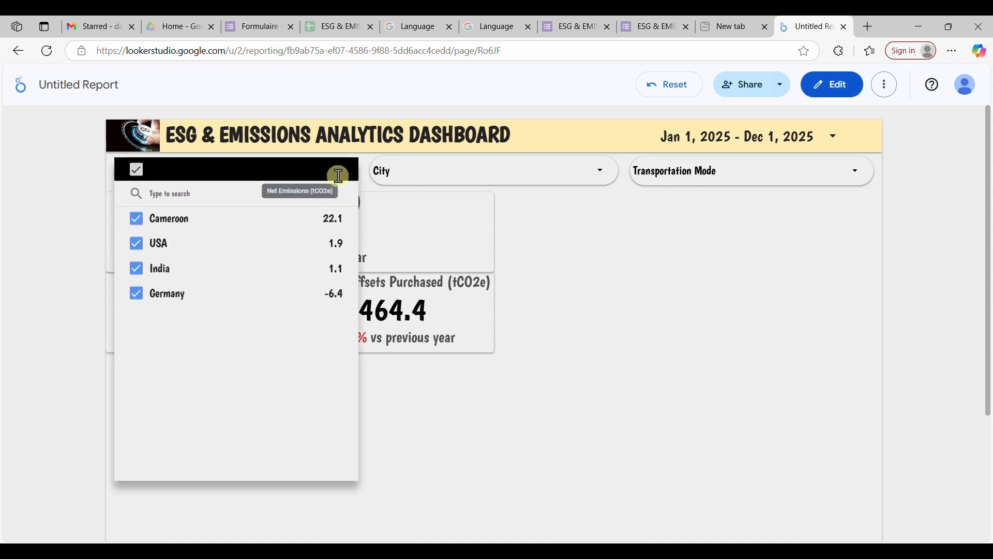
pyautogui.click(601, 178)
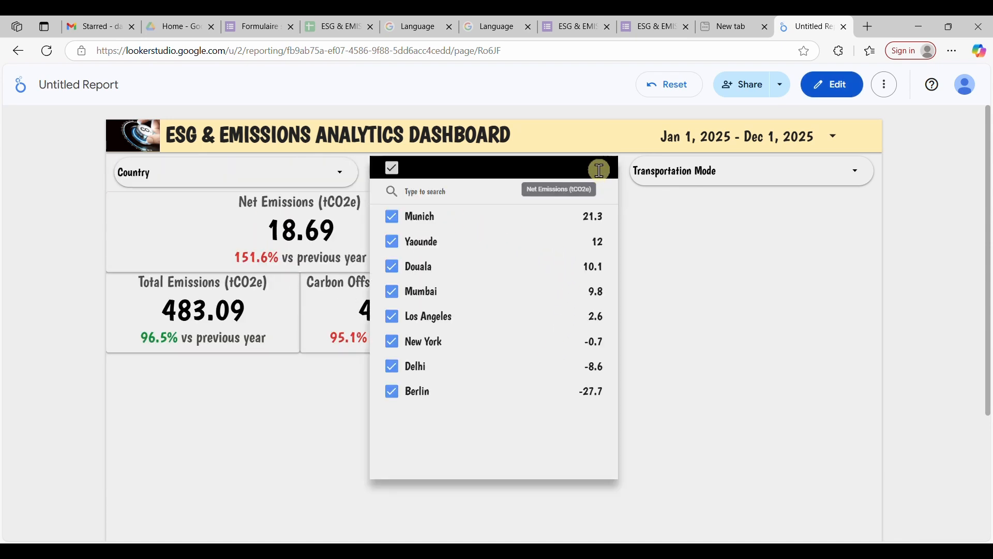
pyautogui.click(838, 171)
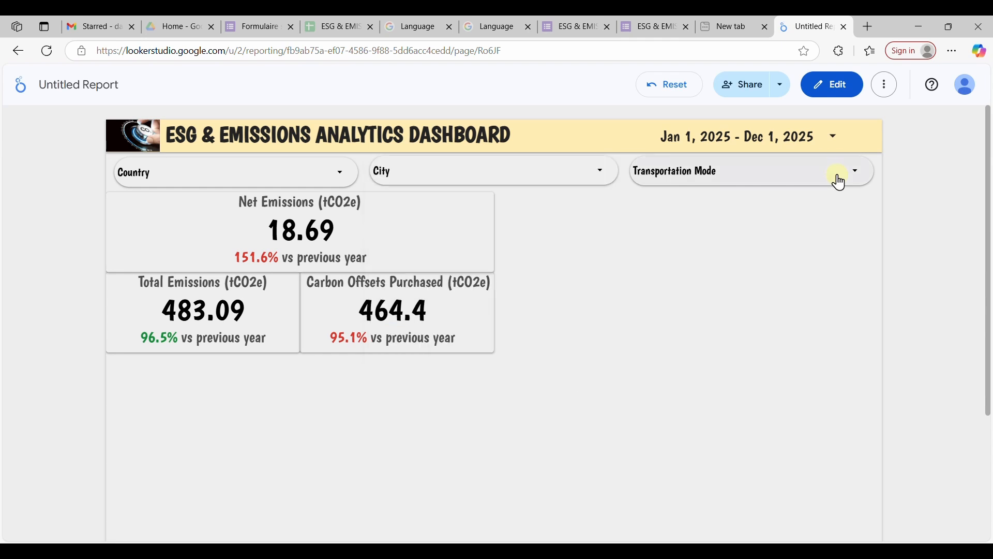
pyautogui.click(859, 179)
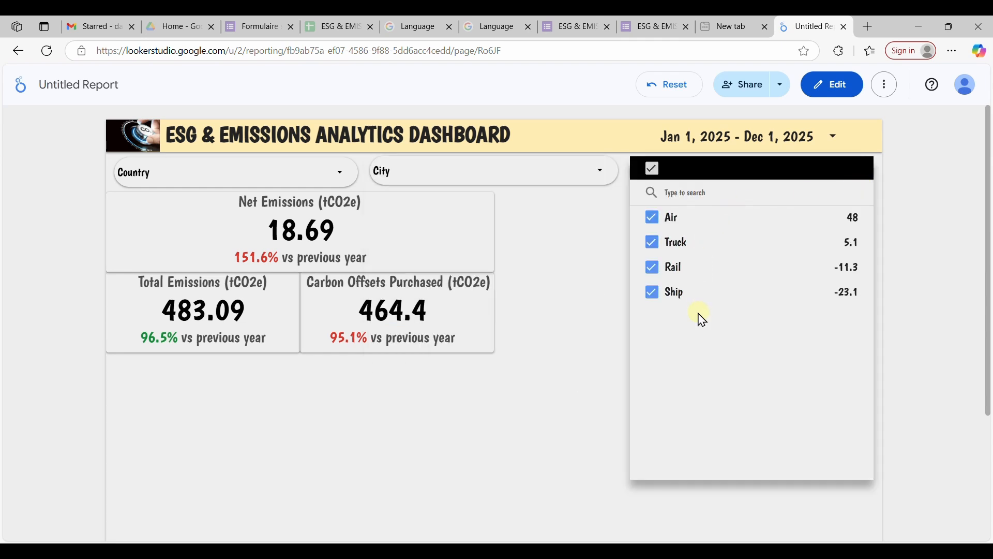
pyautogui.click(581, 318)
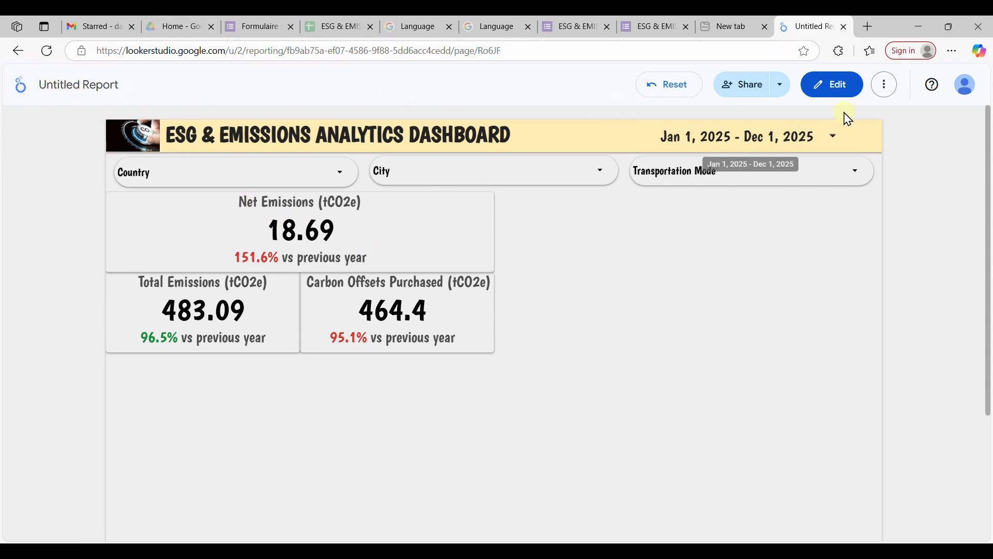
# Step: Return to editing the report and set the layout's header visibility to Initially hidden
pyautogui.click(831, 91)
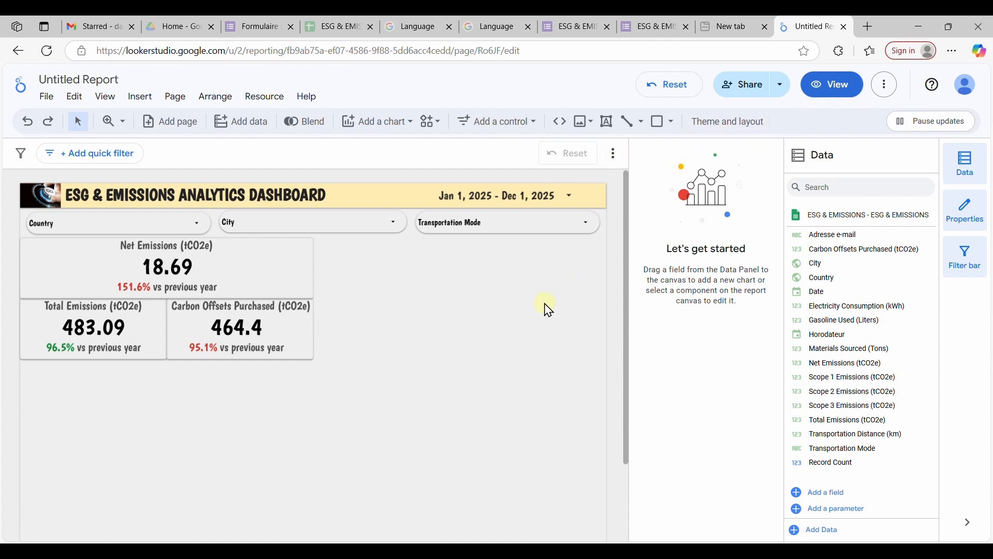
pyautogui.click(734, 124)
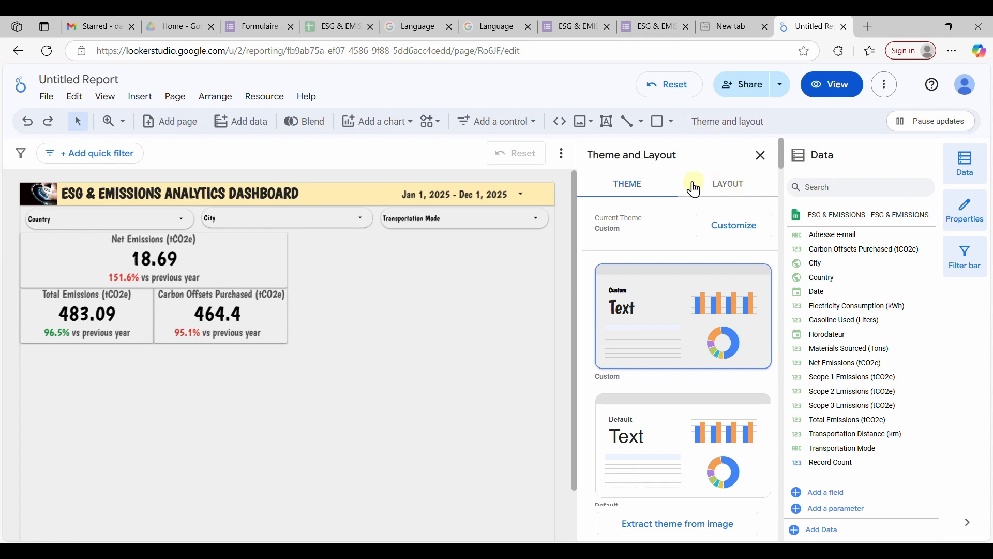
pyautogui.click(751, 192)
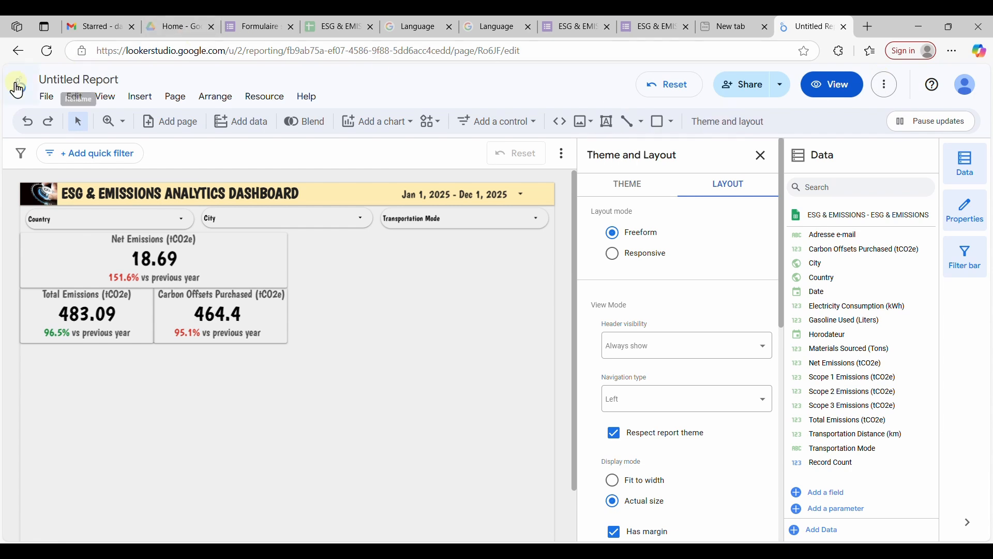
pyautogui.click(660, 349)
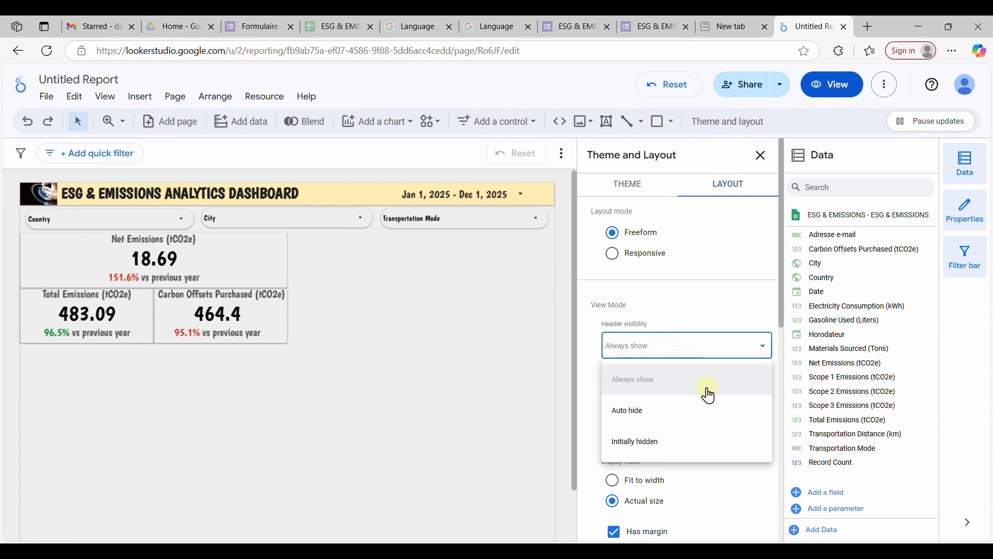
pyautogui.click(660, 446)
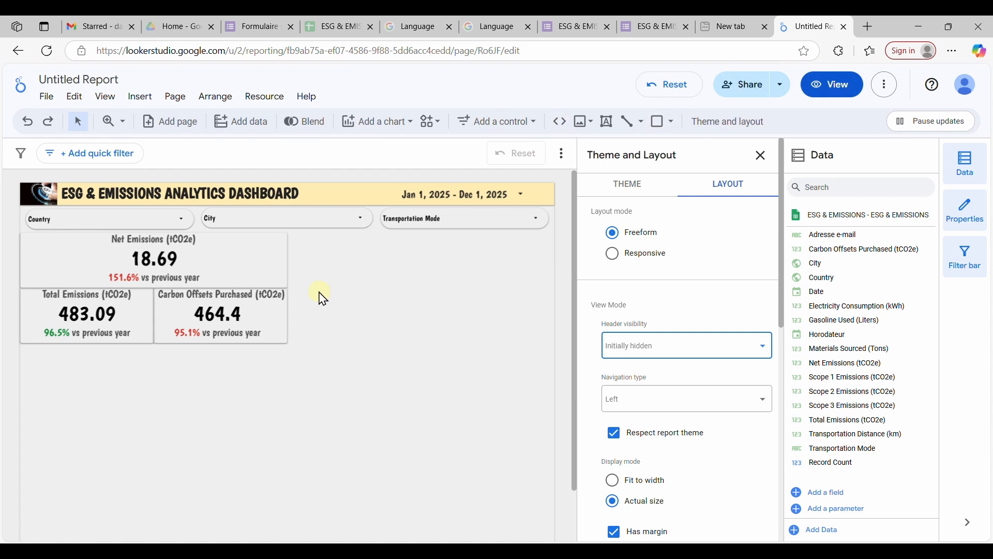
# Step: Set the Country filter control's background to light grey
pyautogui.click(160, 226)
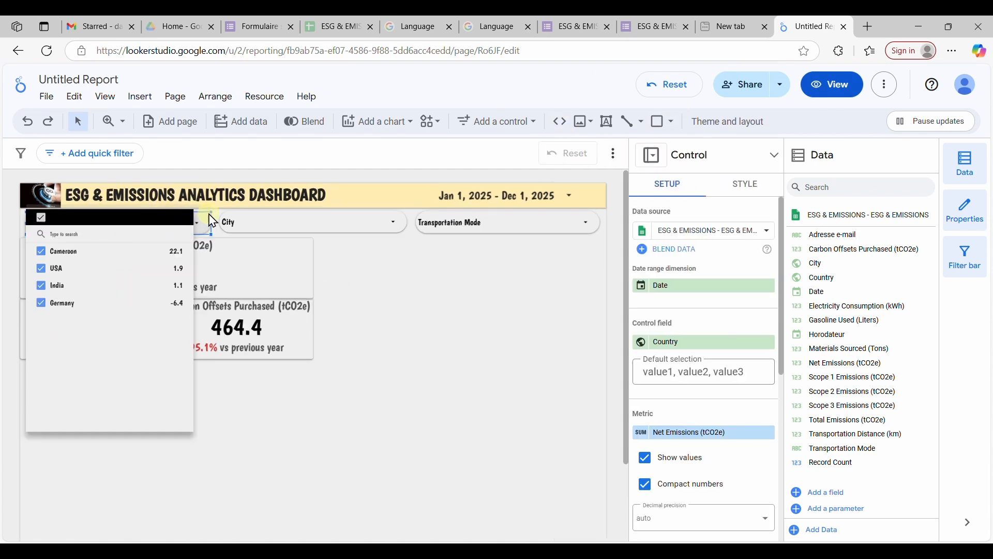
pyautogui.click(207, 213)
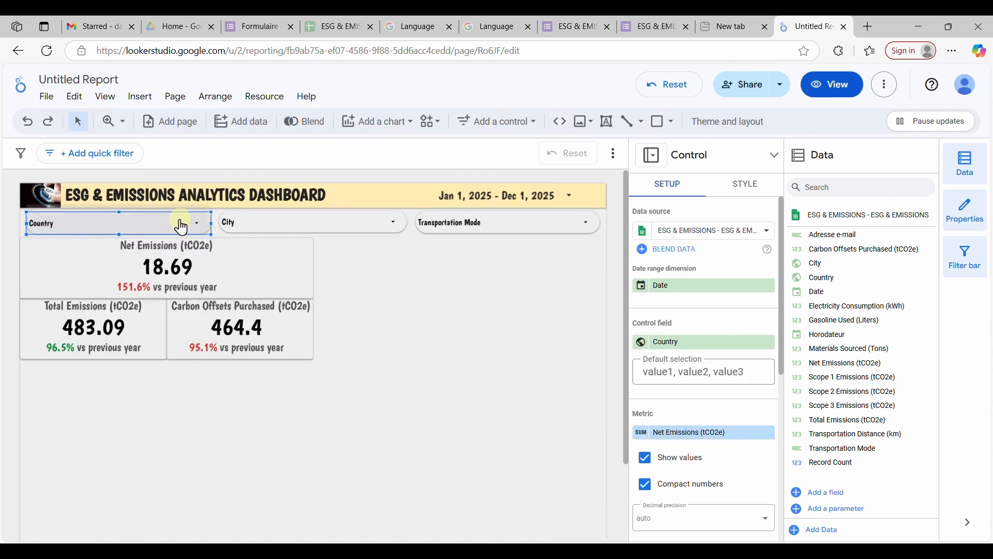
pyautogui.click(744, 190)
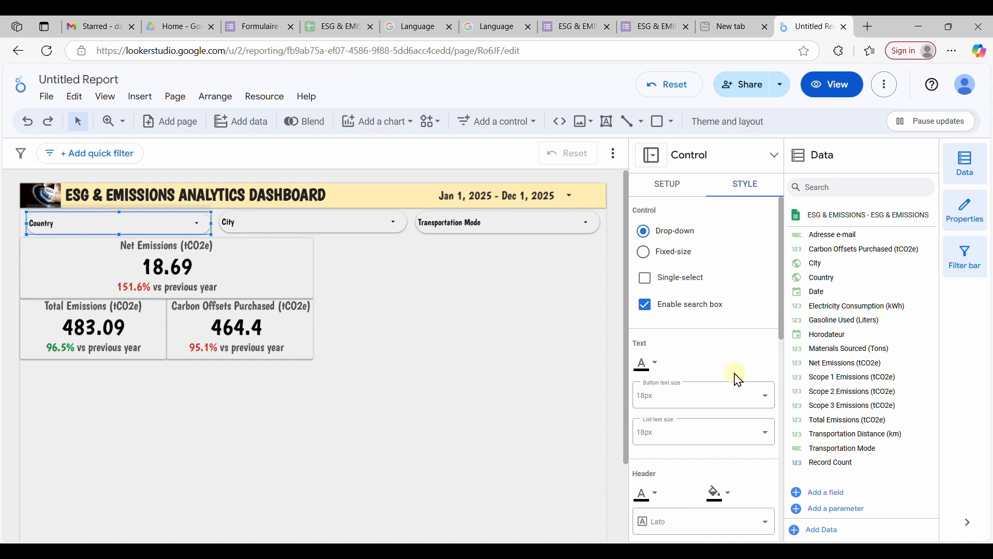
pyautogui.scroll(-1, 736, 376)
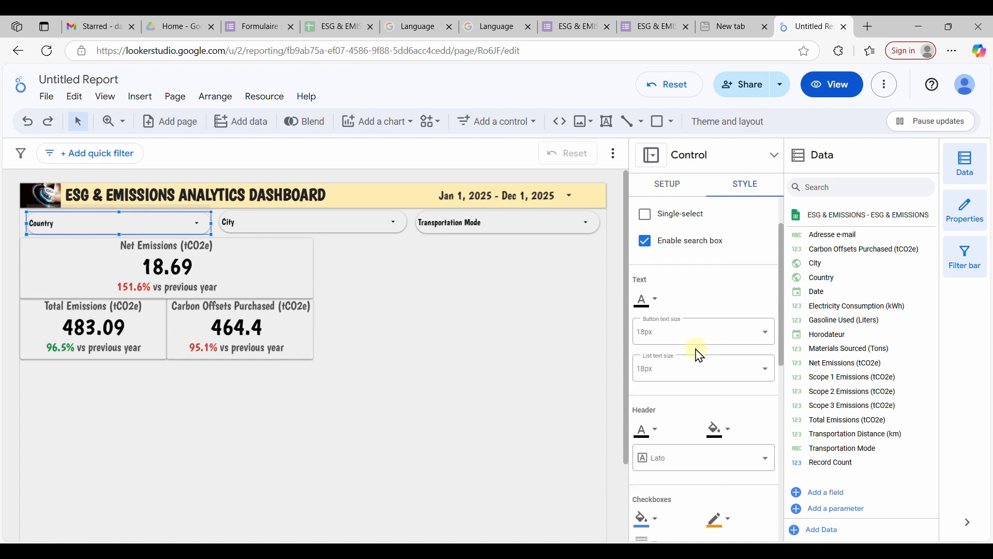
pyautogui.scroll(-1, 699, 350)
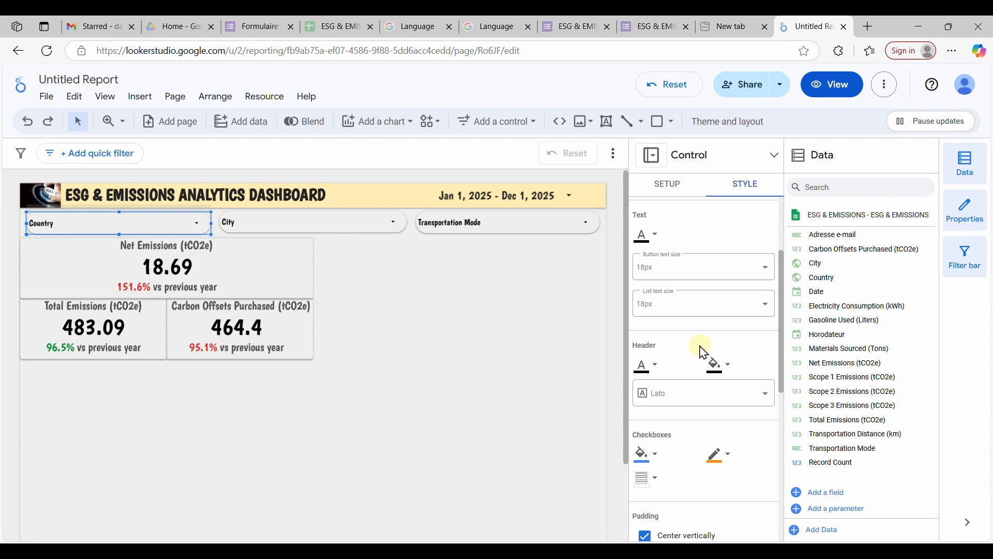
pyautogui.scroll(-1, 679, 366)
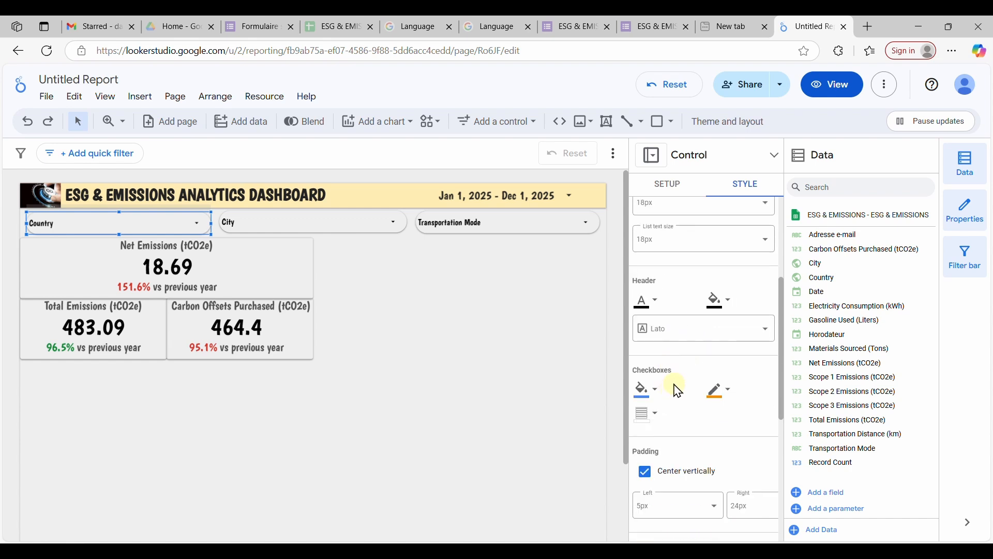
pyautogui.scroll(-2, 676, 388)
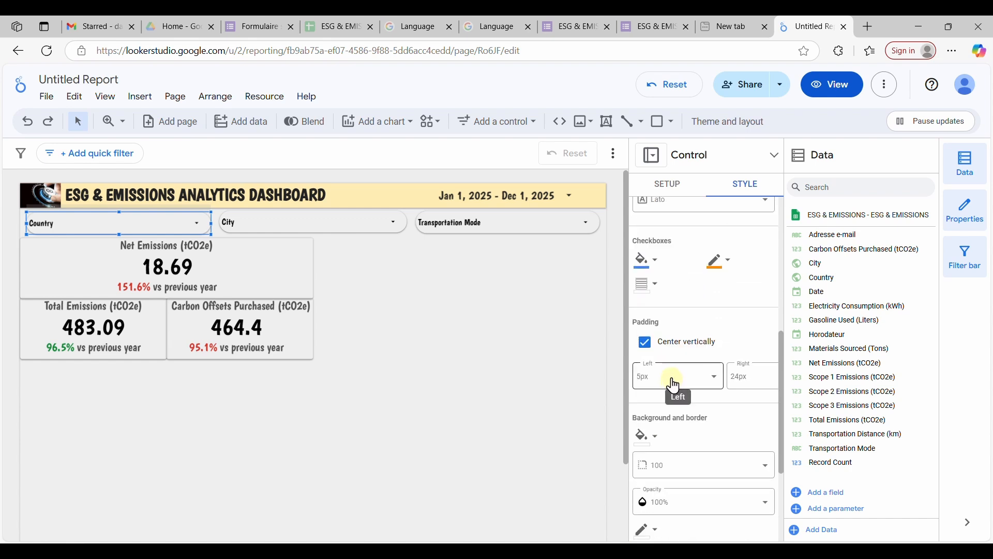
pyautogui.scroll(-1, 674, 385)
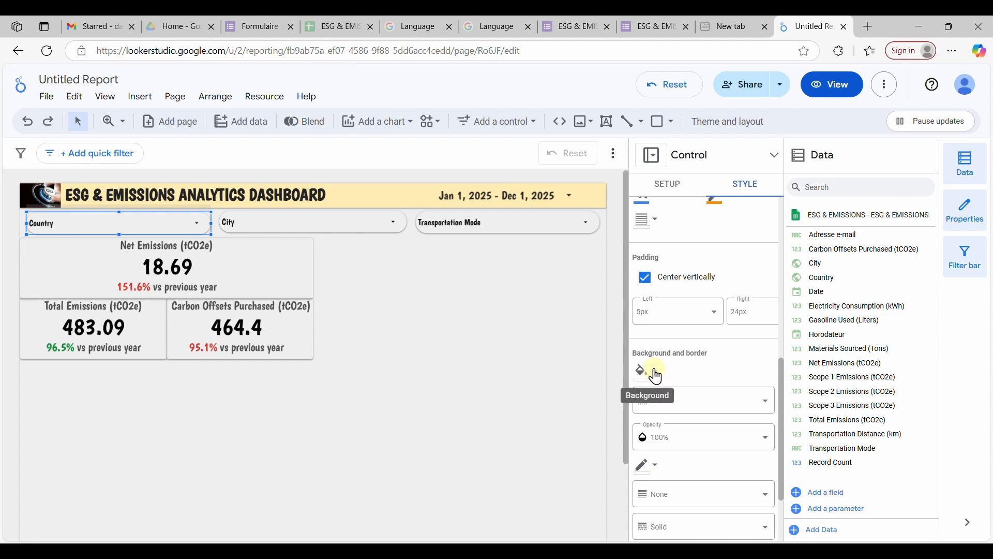
pyautogui.click(656, 375)
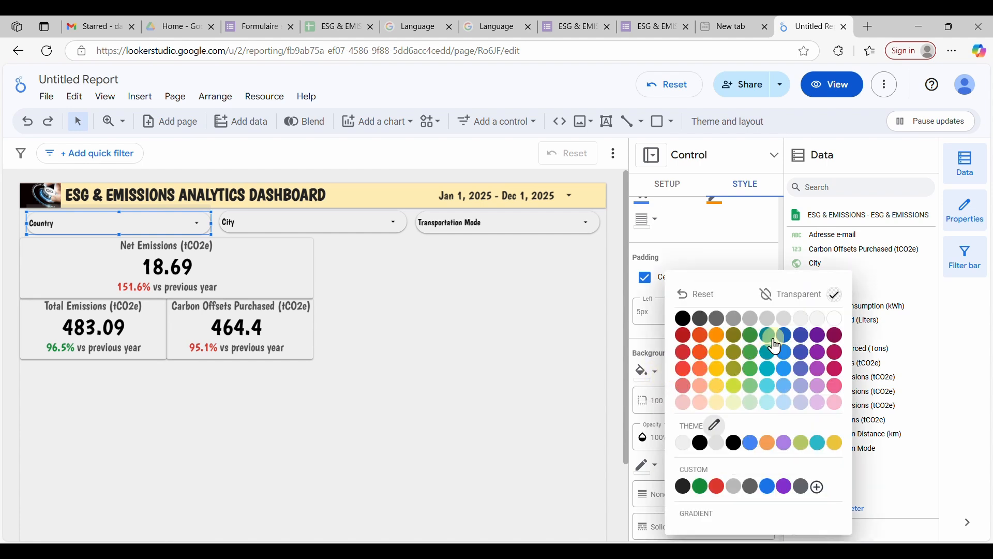
pyautogui.click(783, 320)
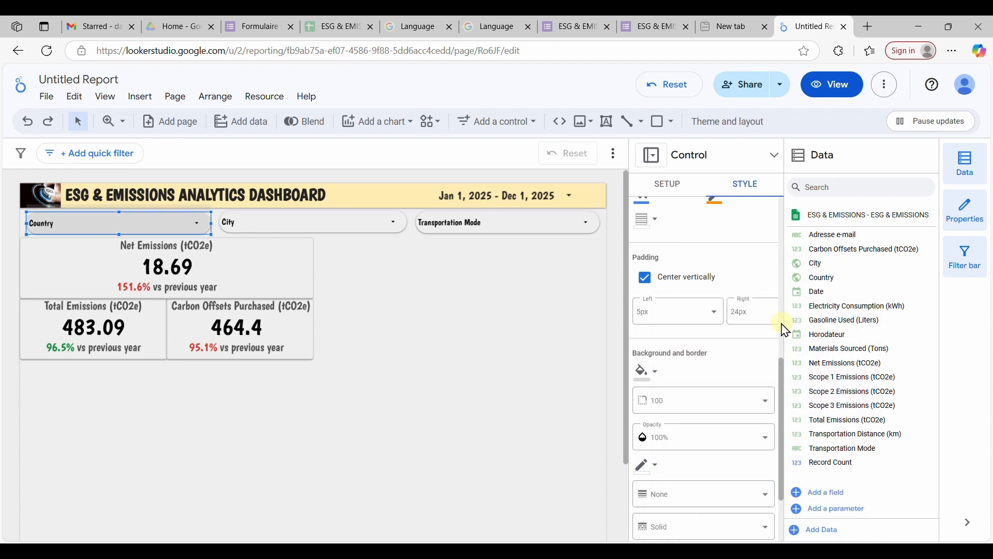
# Step: Copy the Country filter control and paste only its style onto the City filter control
pyautogui.rightClick(171, 230)
pyautogui.moveTo(170, 230)
pyautogui.click(189, 283)
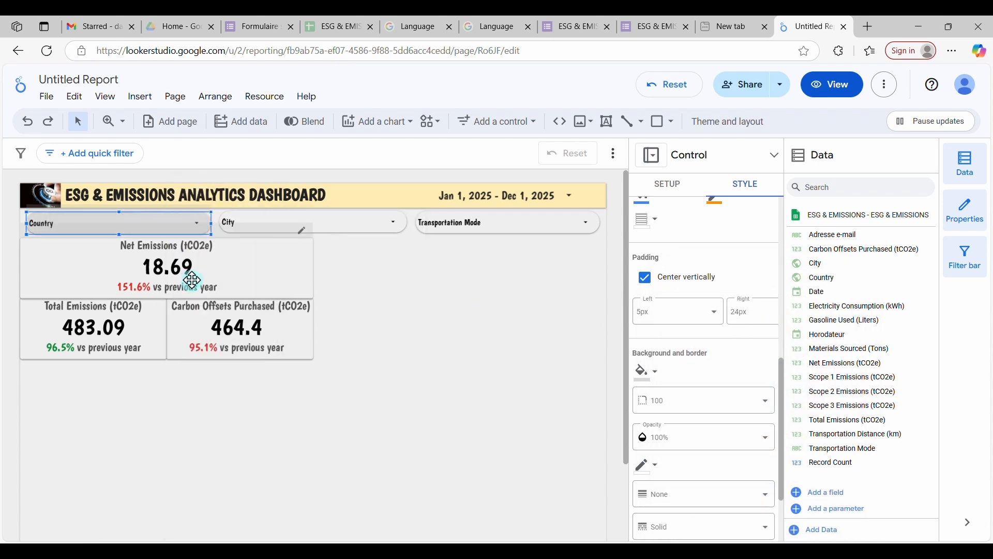
pyautogui.rightClick(365, 228)
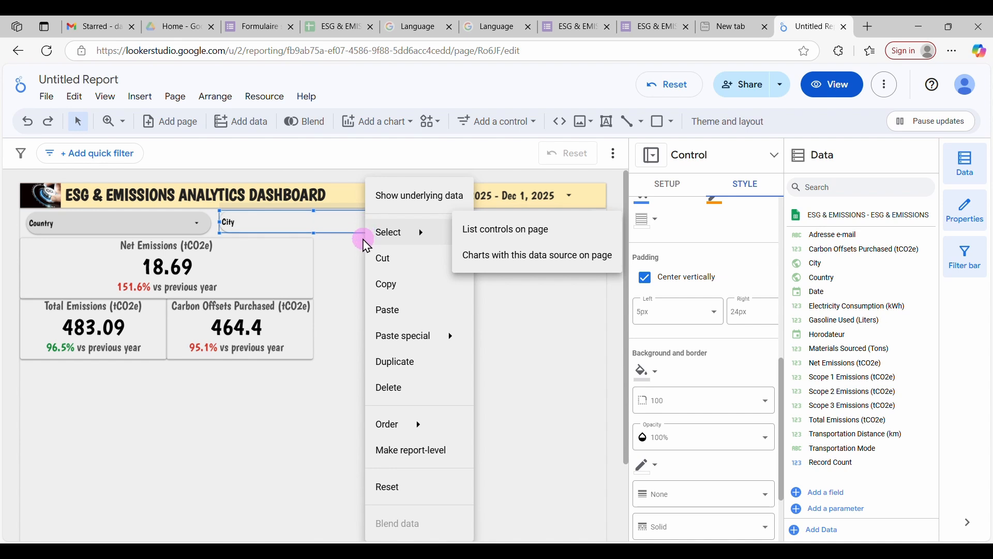
pyautogui.moveTo(406, 337)
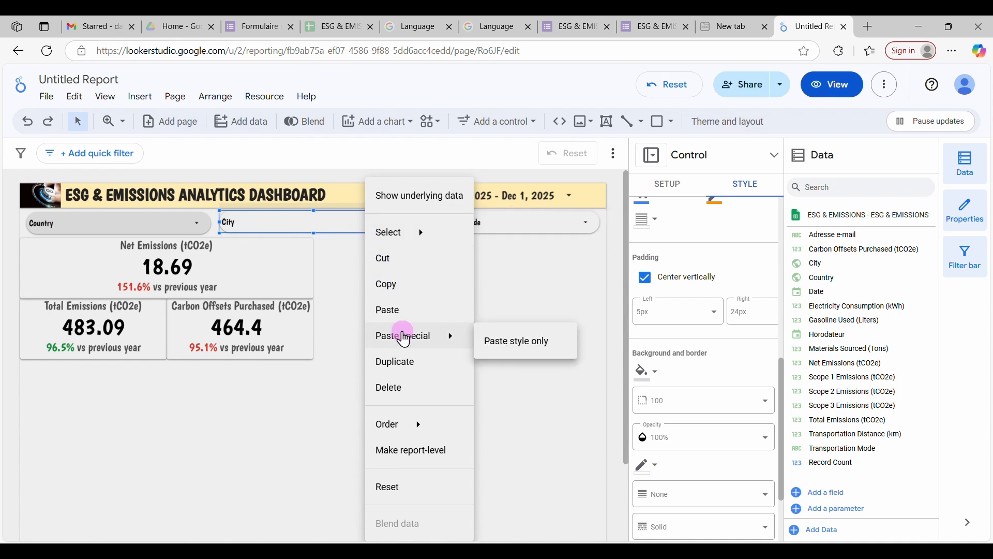
pyautogui.click(528, 350)
# Step: Paste only the copied Country filter style onto the Transportation Mode filter control
pyautogui.rightClick(528, 226)
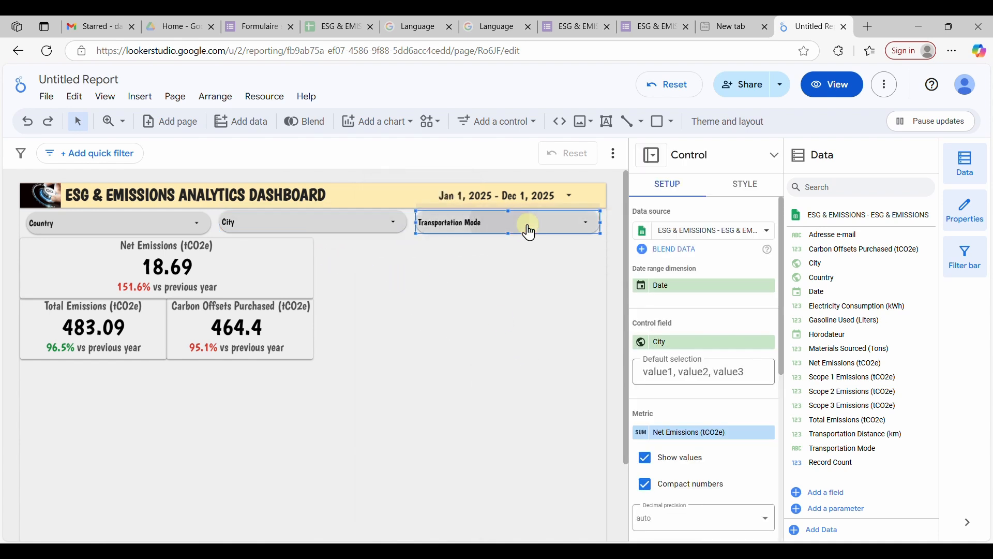
pyautogui.moveTo(531, 233)
pyautogui.moveTo(563, 336)
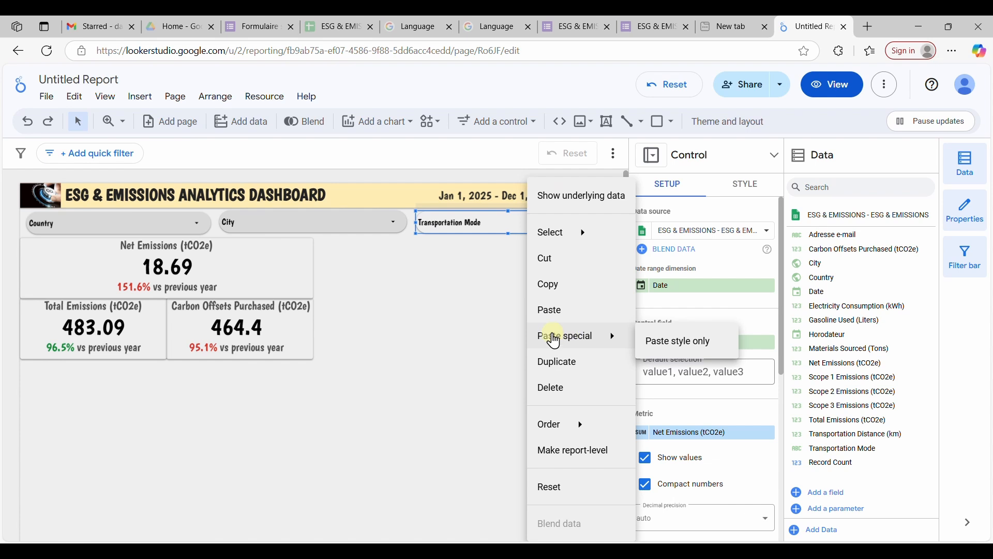
pyautogui.click(668, 344)
pyautogui.click(443, 302)
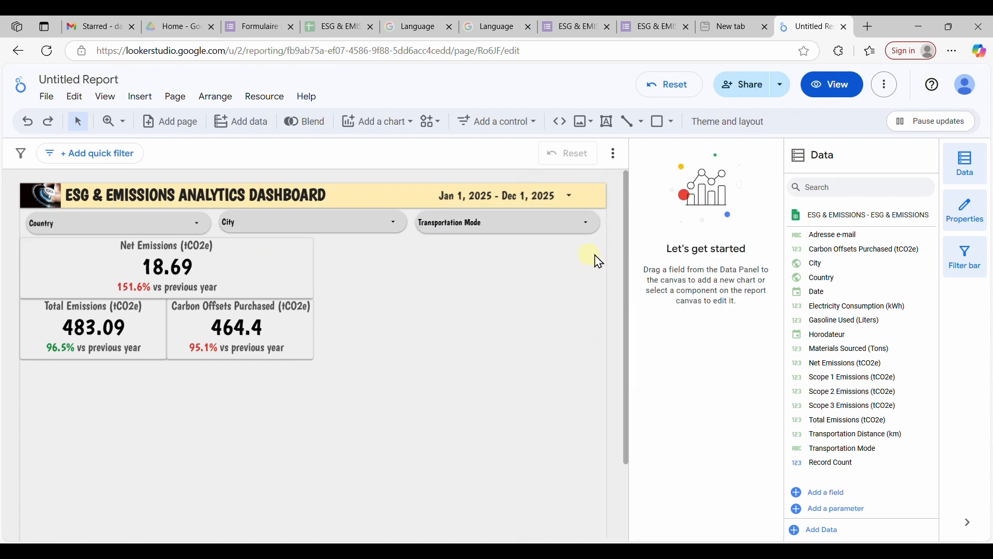
# Step: Preview the report in view mode, test the City filter with Yaounde alone and with Munich added, and restore all cities
pyautogui.click(836, 98)
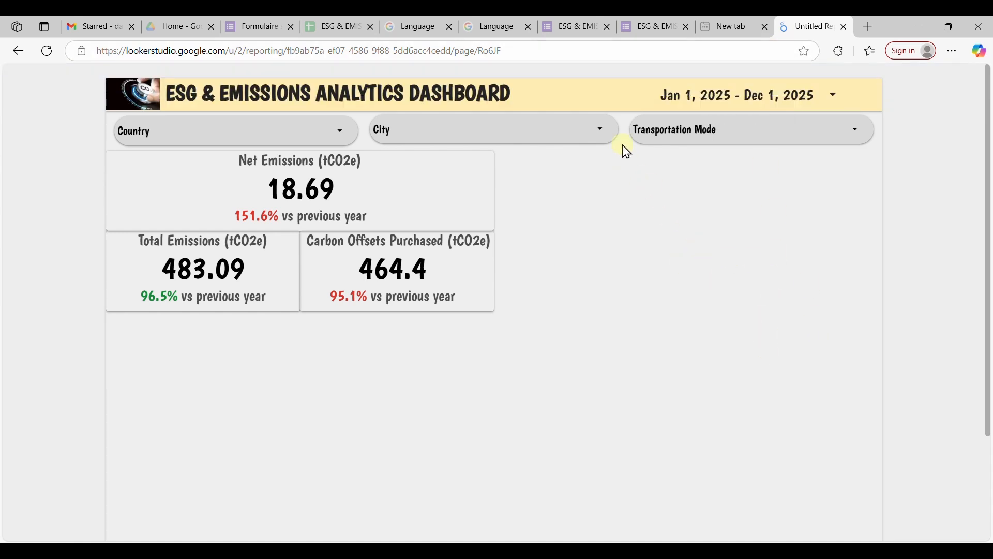
pyautogui.click(602, 130)
pyautogui.click(393, 126)
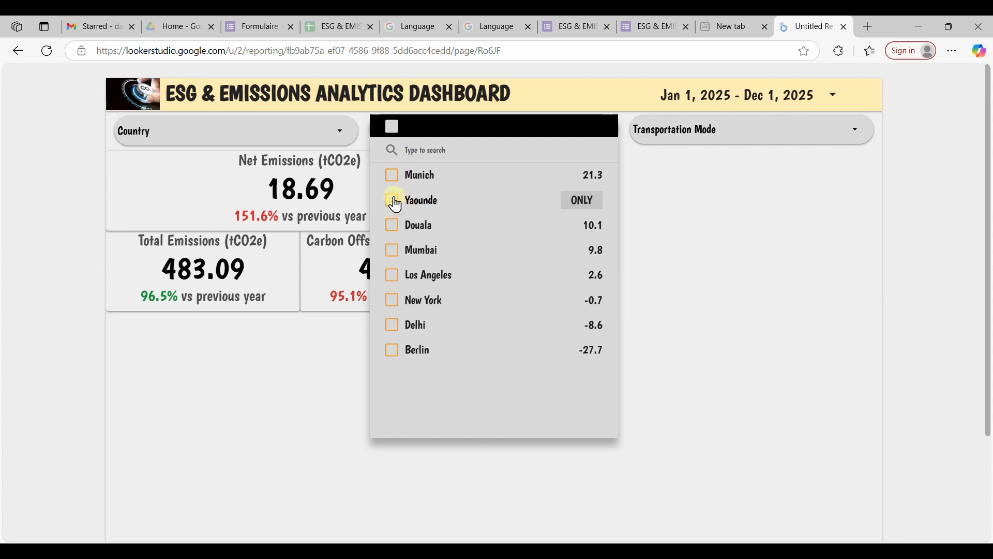
pyautogui.click(394, 202)
pyautogui.click(641, 253)
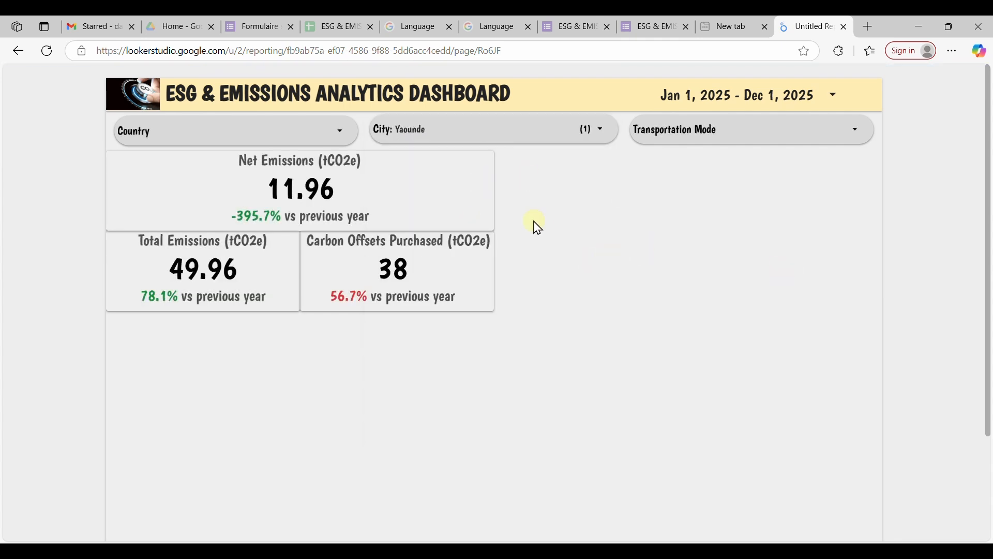
pyautogui.click(598, 132)
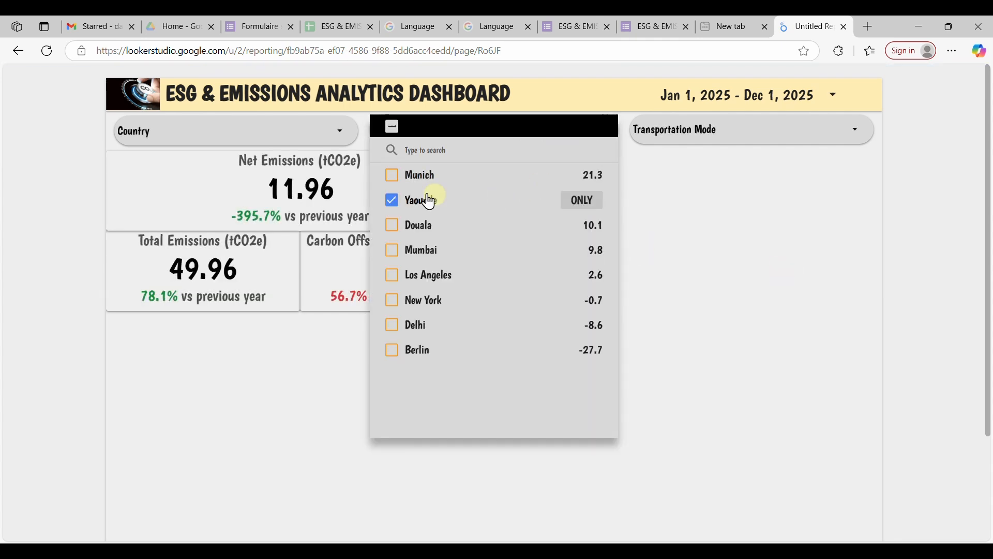
pyautogui.click(393, 176)
pyautogui.click(756, 305)
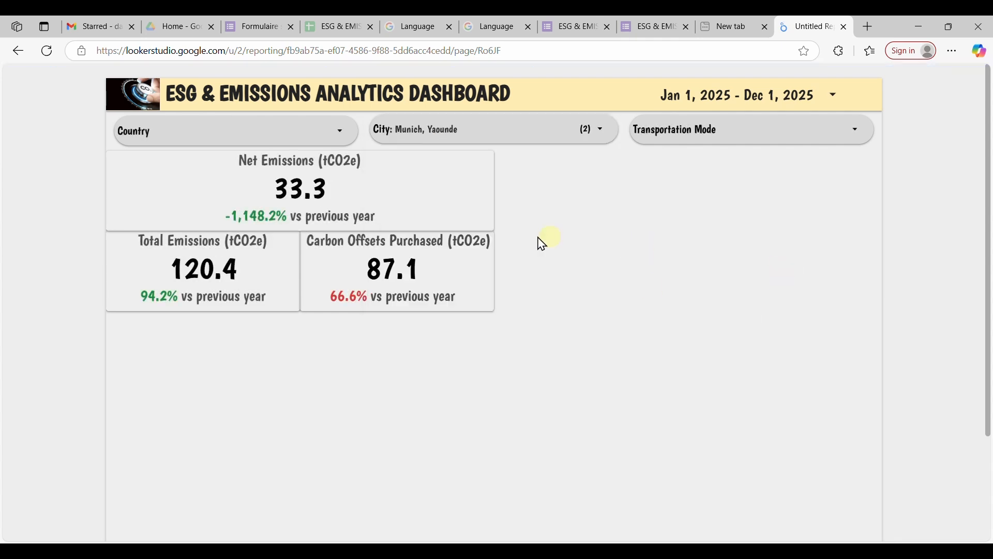
pyautogui.click(599, 130)
pyautogui.click(392, 126)
pyautogui.click(710, 253)
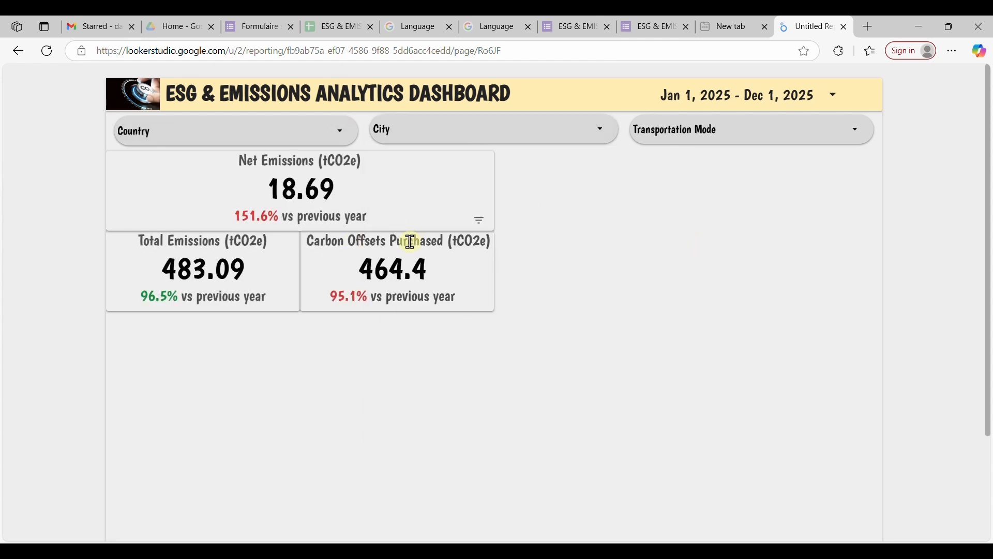
# Step: Return to editing the report and place a Google Maps bubble map directly below the Total Emissions scorecard
pyautogui.click(833, 85)
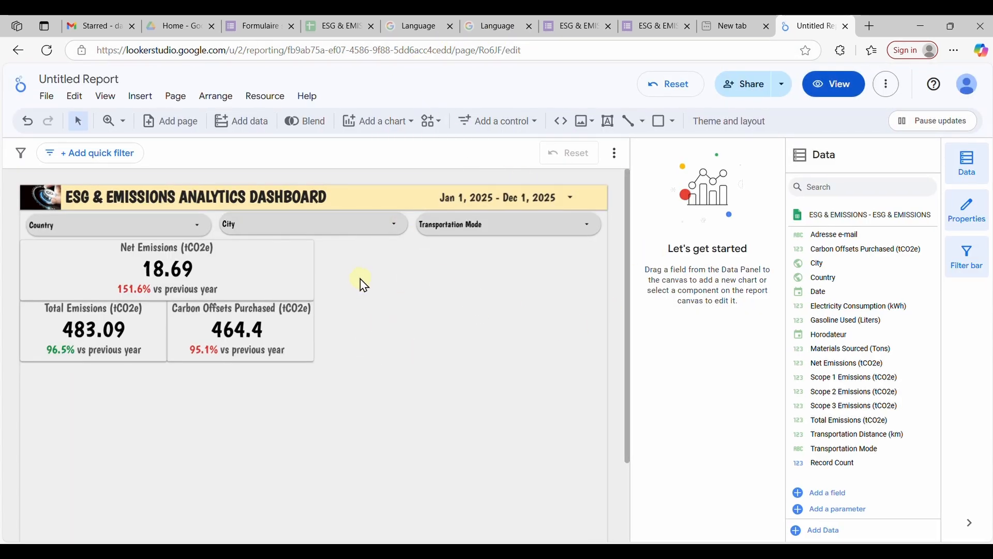
pyautogui.click(372, 122)
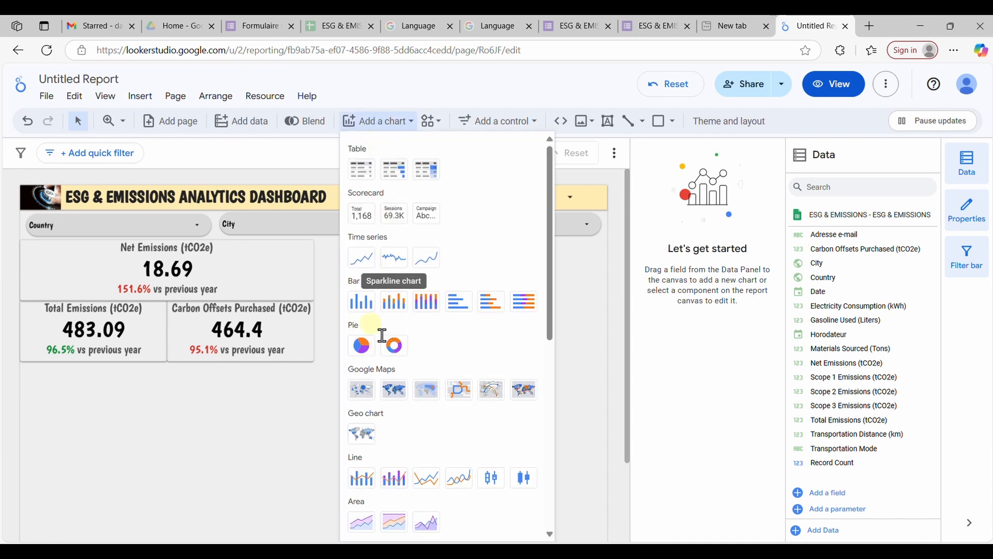
pyautogui.click(361, 396)
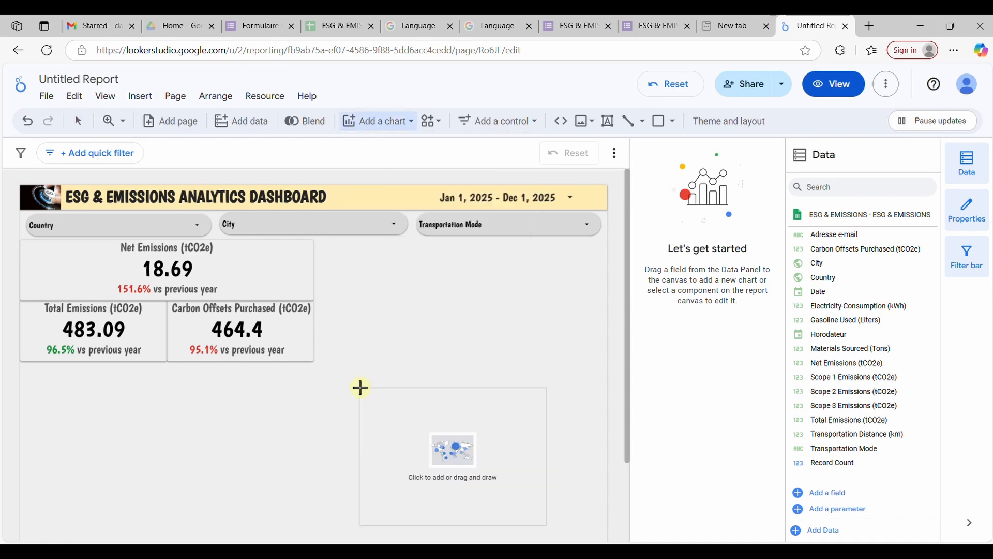
pyautogui.click(21, 364)
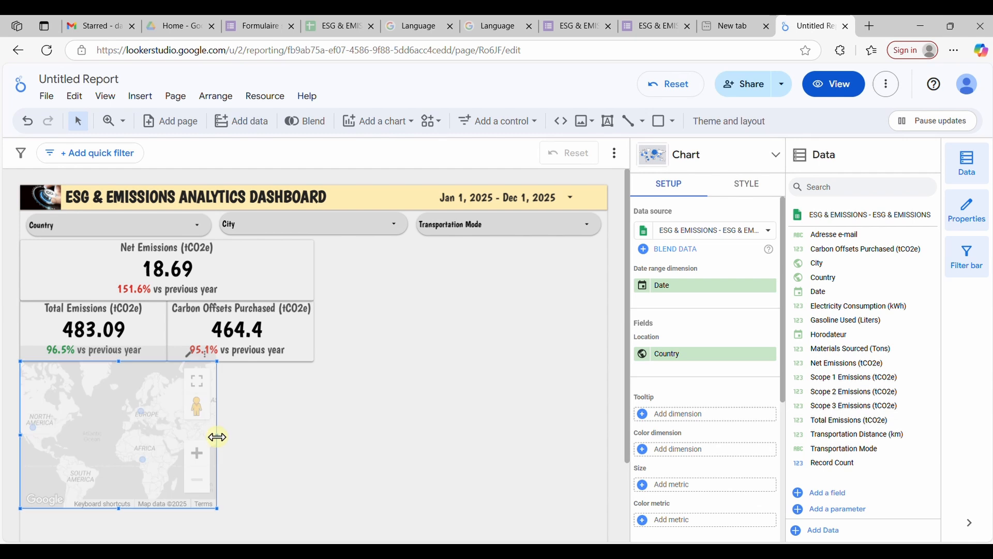
# Step: Widen the bubble map to match the Net Emissions scorecard, nudge it just below the scorecards, and extend it to the page's lower edge
pyautogui.moveTo(216, 436); pyautogui.dragTo(313, 448)
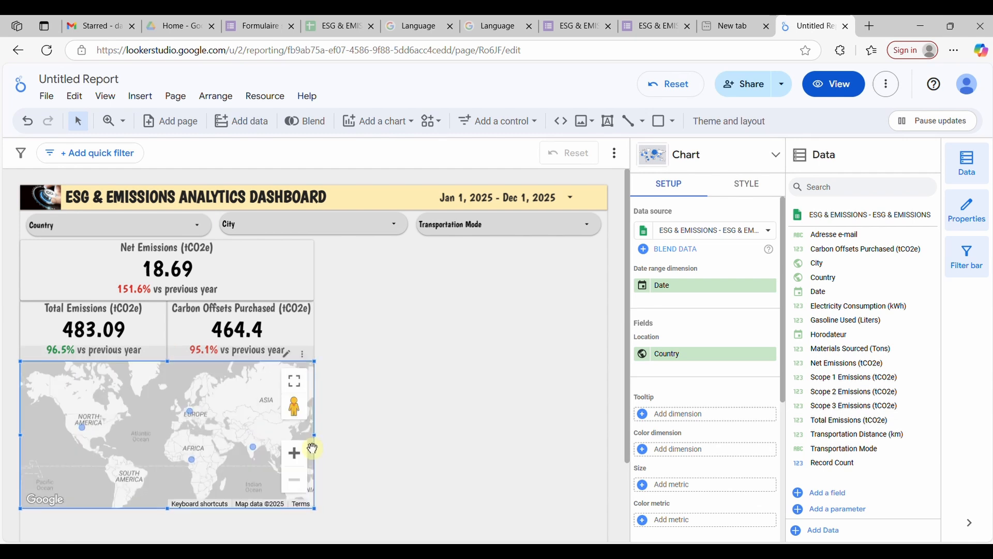
pyautogui.moveTo(241, 364); pyautogui.dragTo(244, 368)
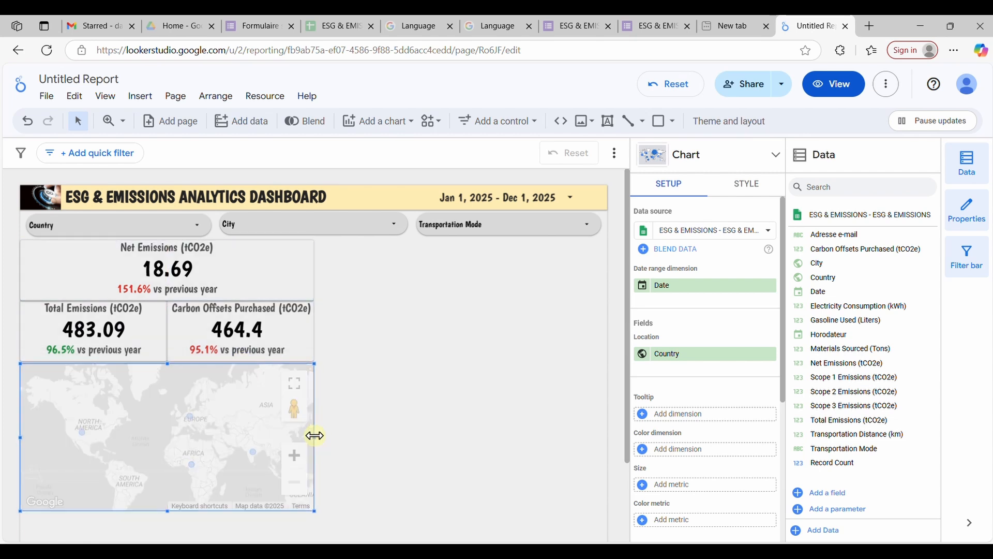
pyautogui.scroll(-2, 383, 406)
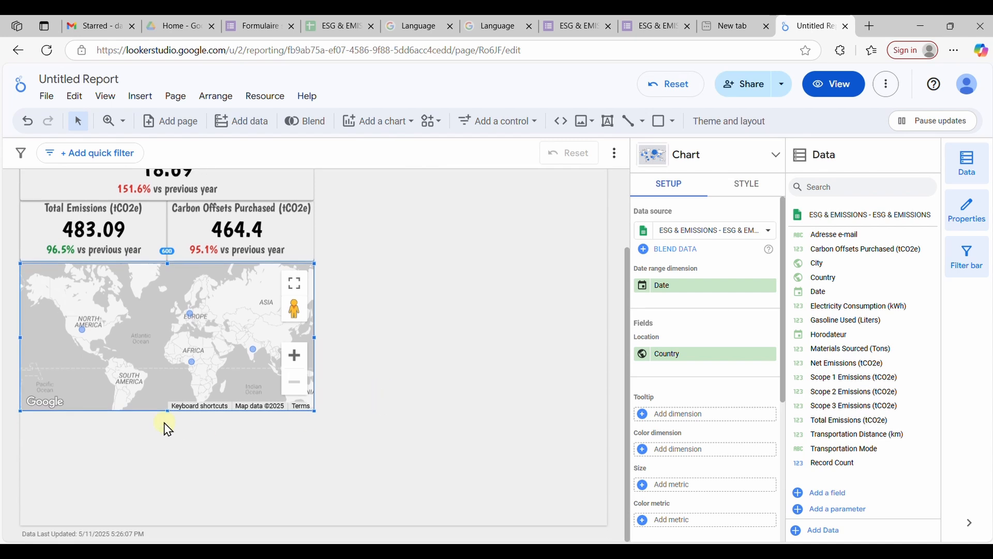
pyautogui.moveTo(166, 412); pyautogui.dragTo(163, 523)
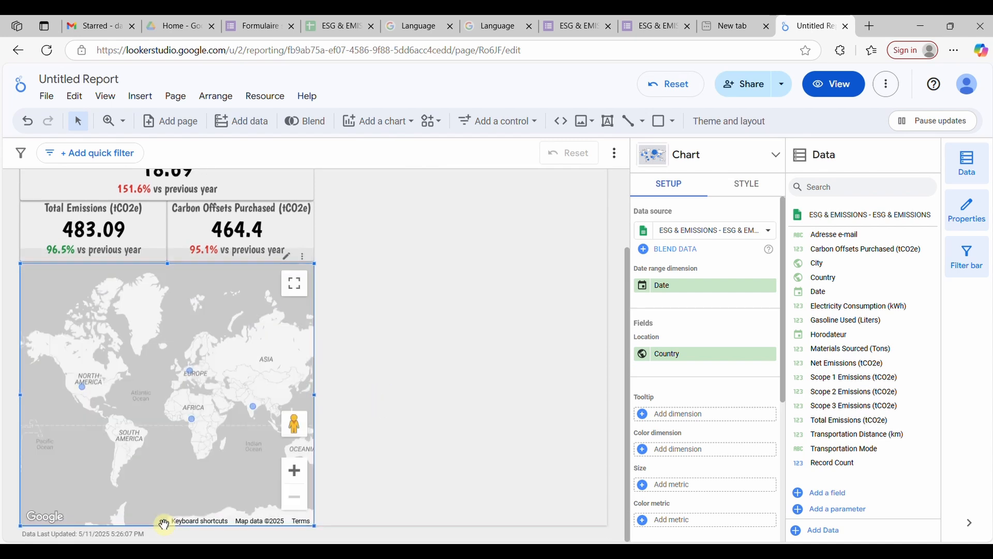
# Step: Set the bubble map's location field to City and check the plotted points
pyautogui.scroll(1, 301, 360)
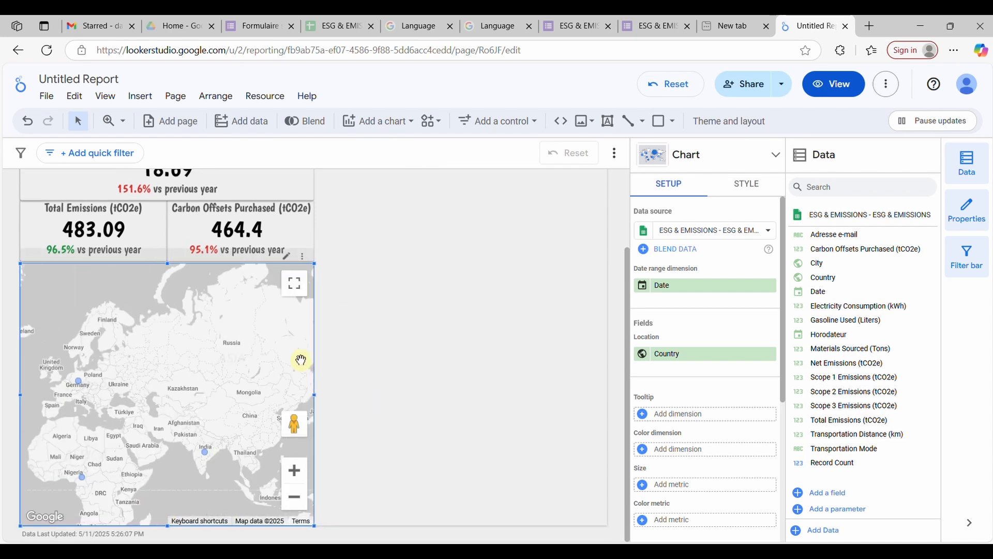
pyautogui.scroll(-2, 301, 361)
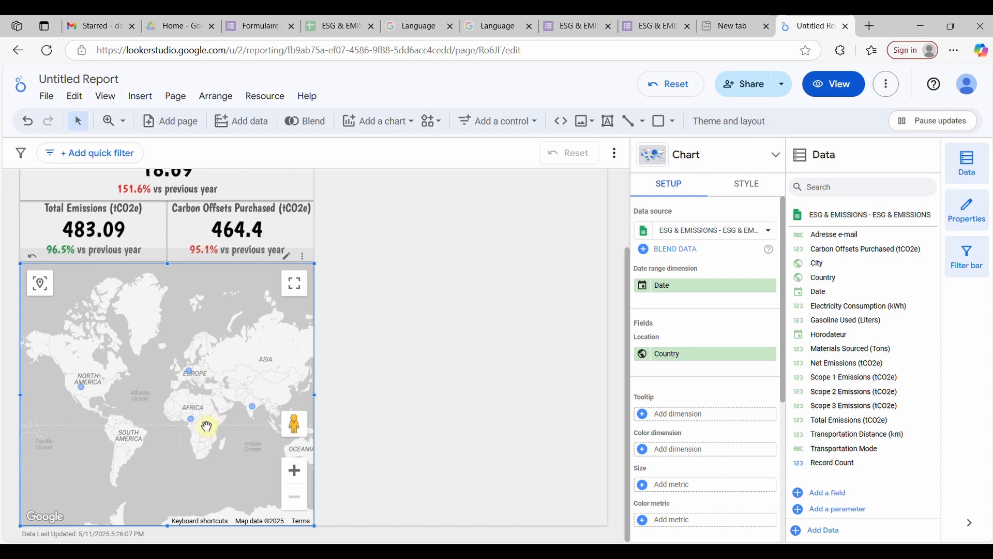
pyautogui.moveTo(194, 421)
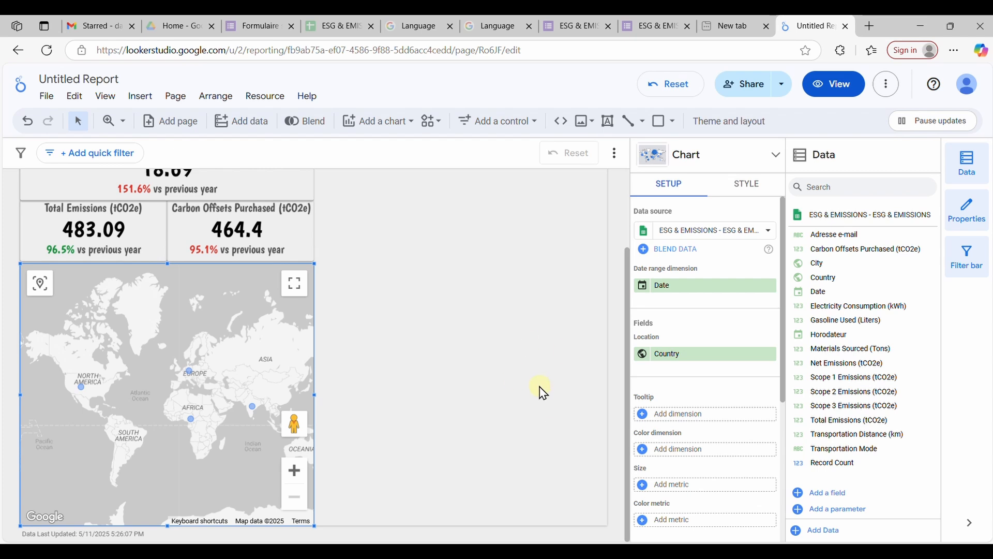
pyautogui.click(682, 356)
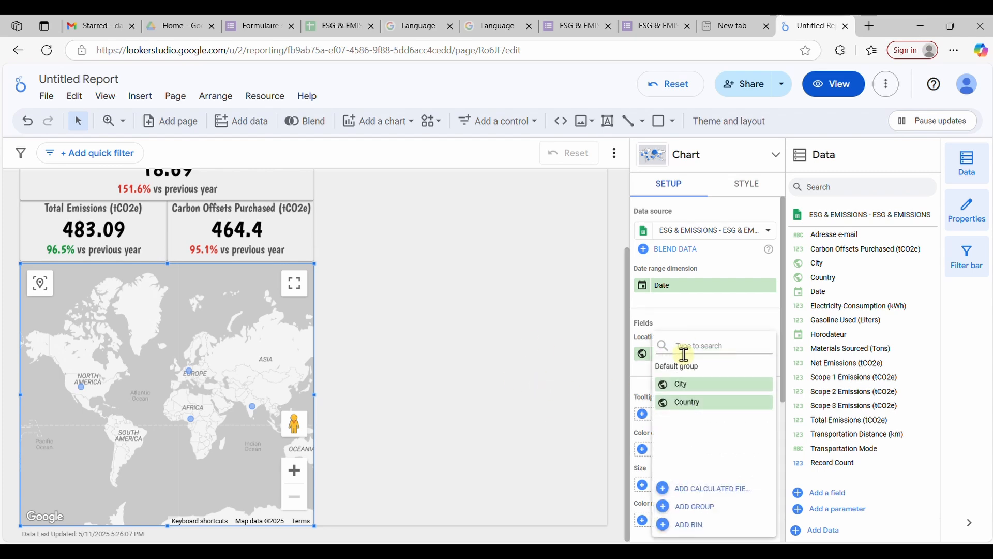
pyautogui.click(699, 387)
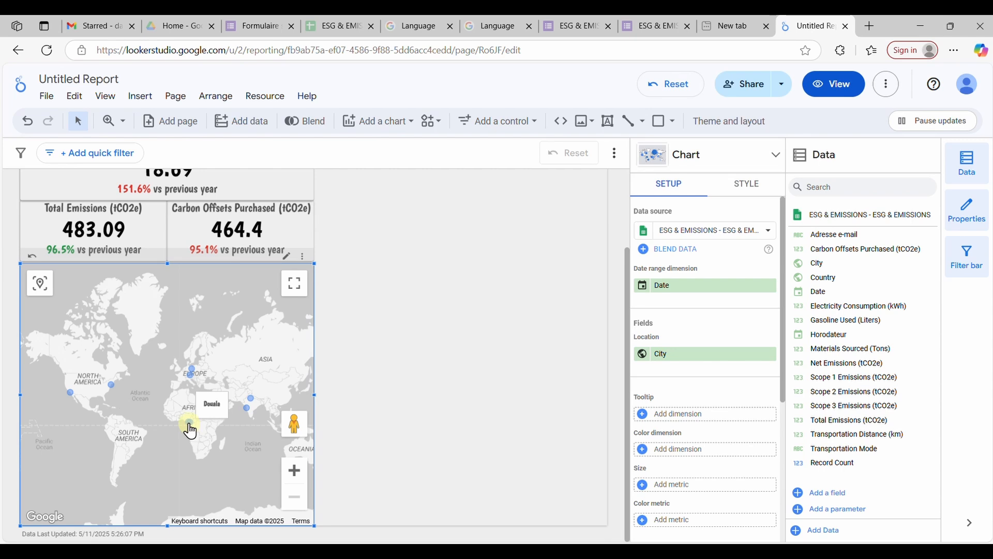
pyautogui.moveTo(190, 381)
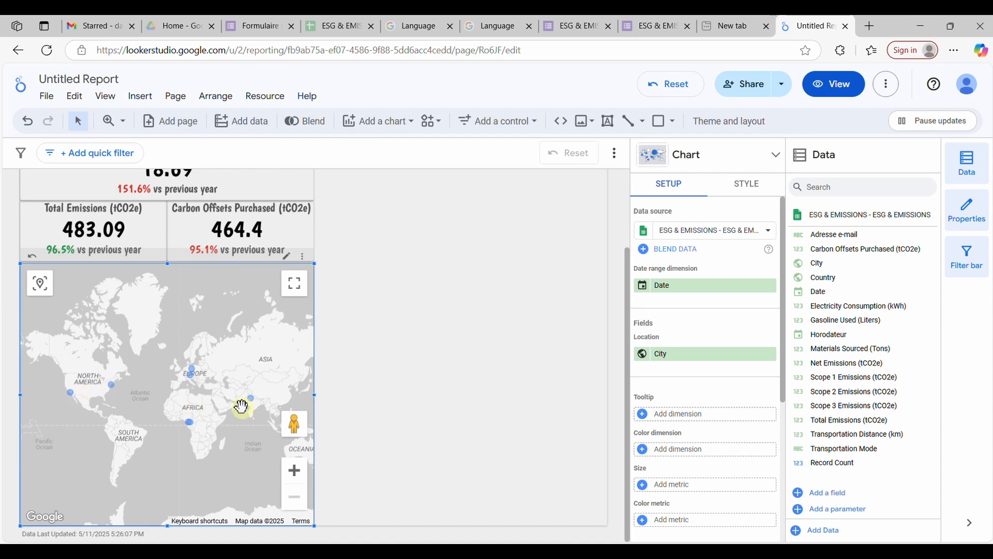
pyautogui.moveTo(247, 398)
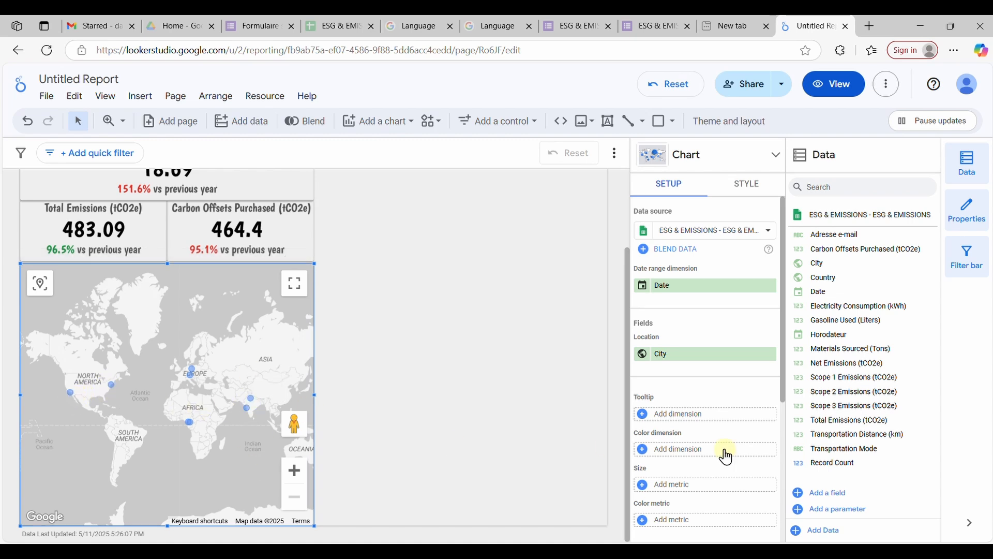
# Step: Set Net Emissions (tCO2e) as the bubble map's size metric
pyautogui.scroll(-1, 745, 434)
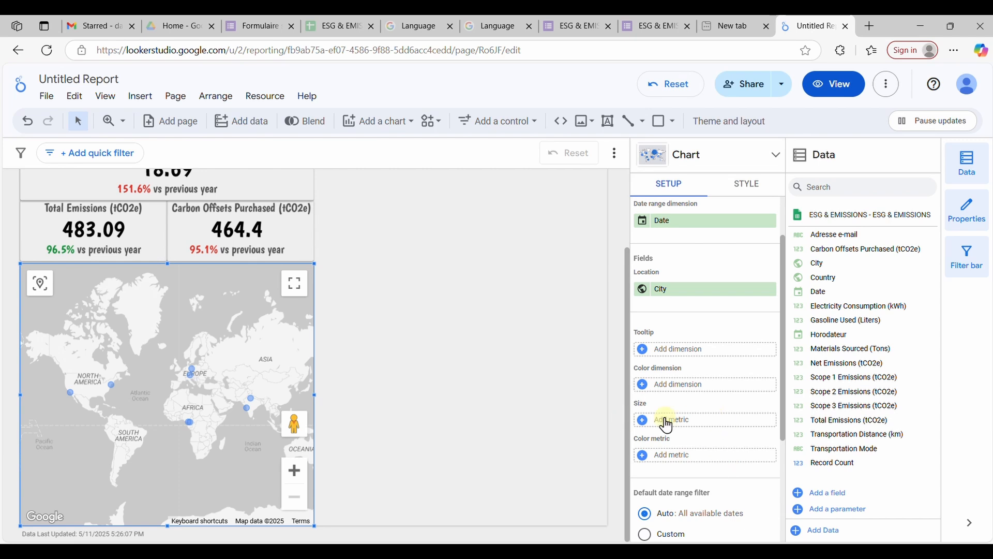
pyautogui.click(682, 430)
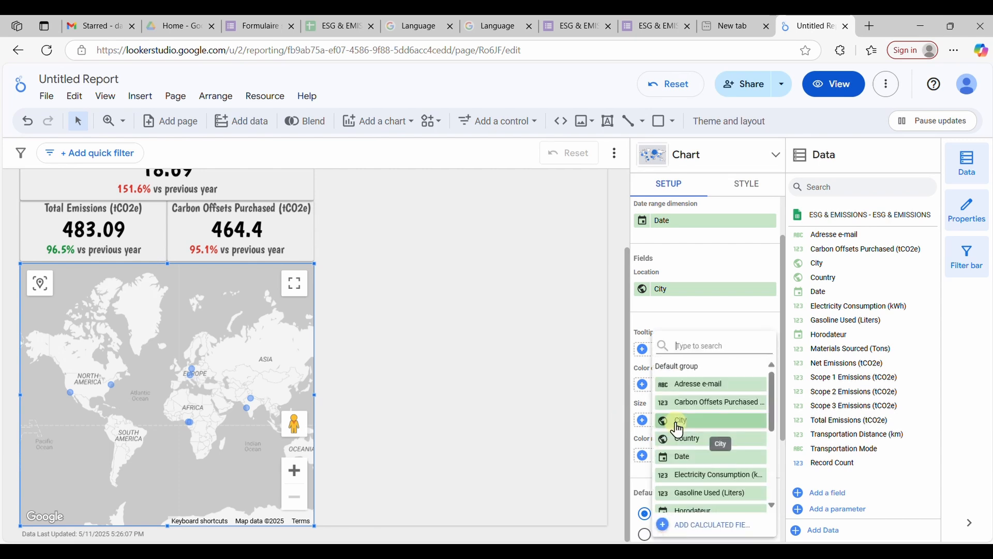
pyautogui.scroll(-3, 724, 435)
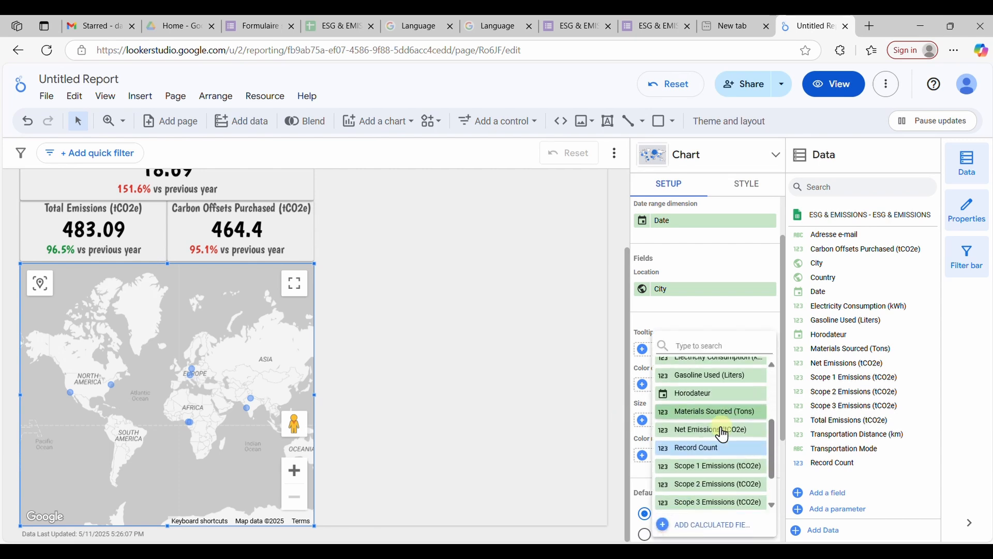
pyautogui.click(727, 418)
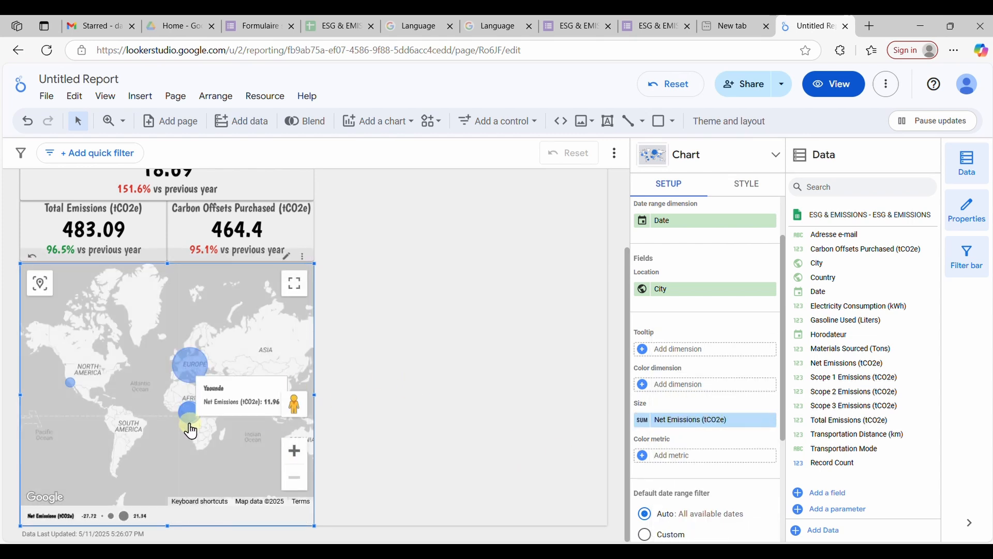
# Step: Try Country as the bubble map's color metric and remove it again
pyautogui.click(682, 460)
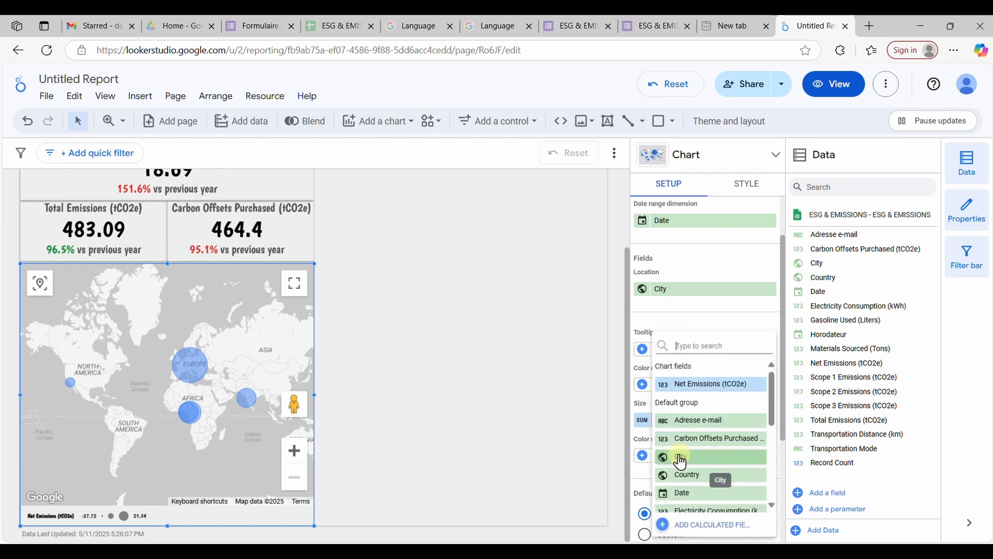
pyautogui.click(710, 478)
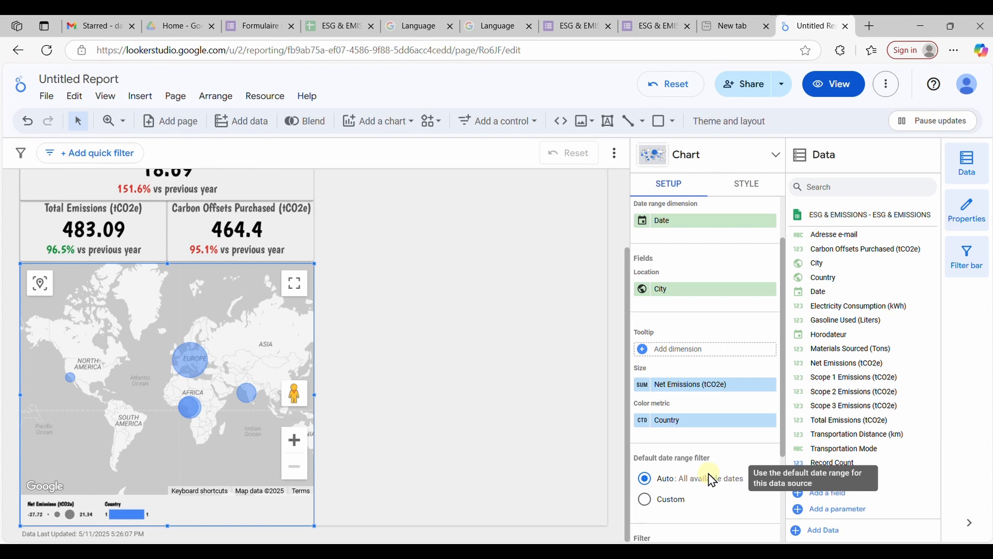
pyautogui.click(687, 428)
pyautogui.click(693, 500)
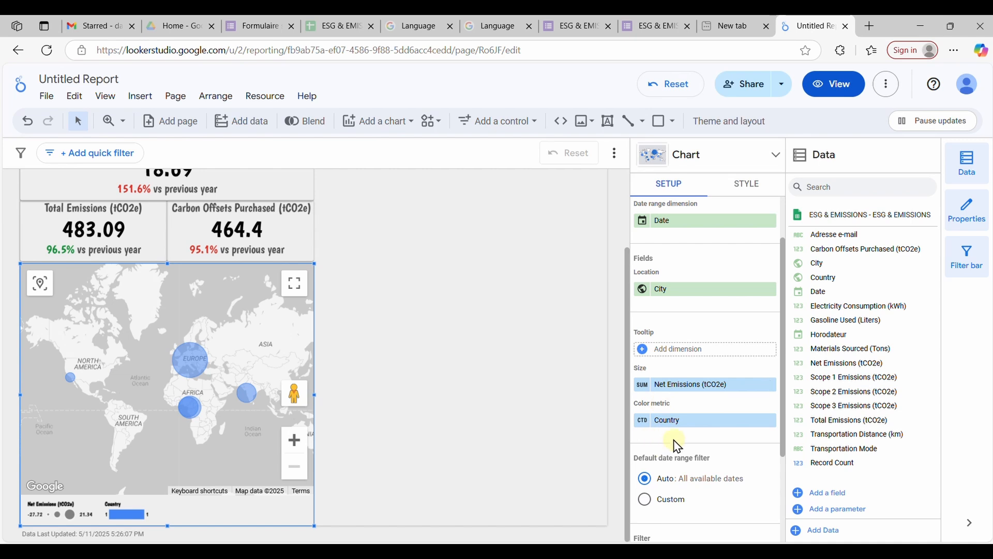
pyautogui.click(771, 420)
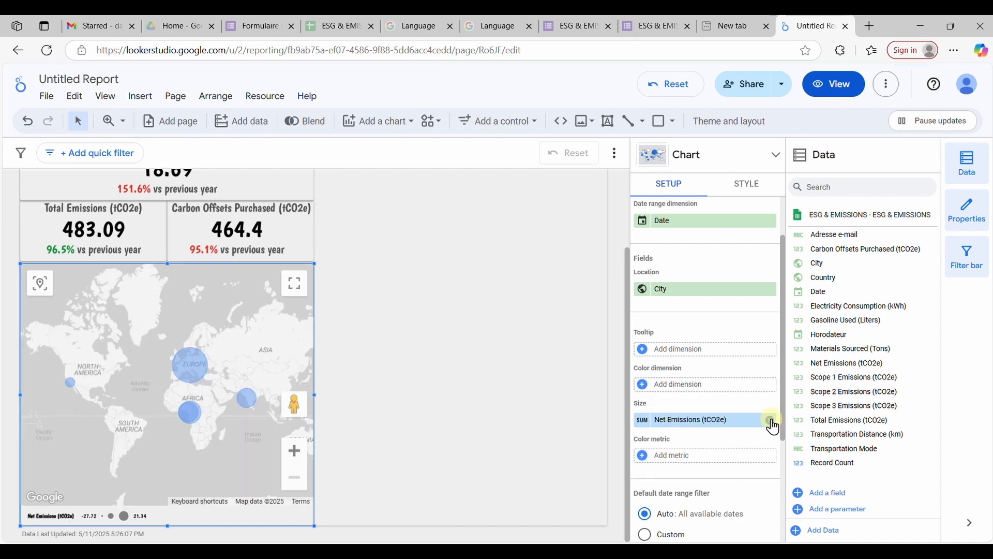
# Step: Set the bubble map's background style to Standard
pyautogui.scroll(-3, 672, 433)
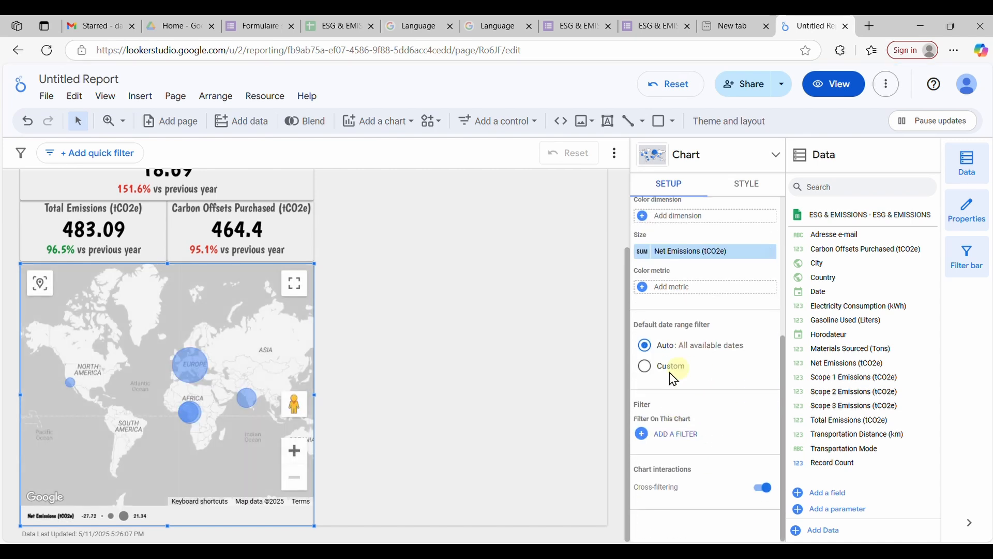
pyautogui.click(748, 185)
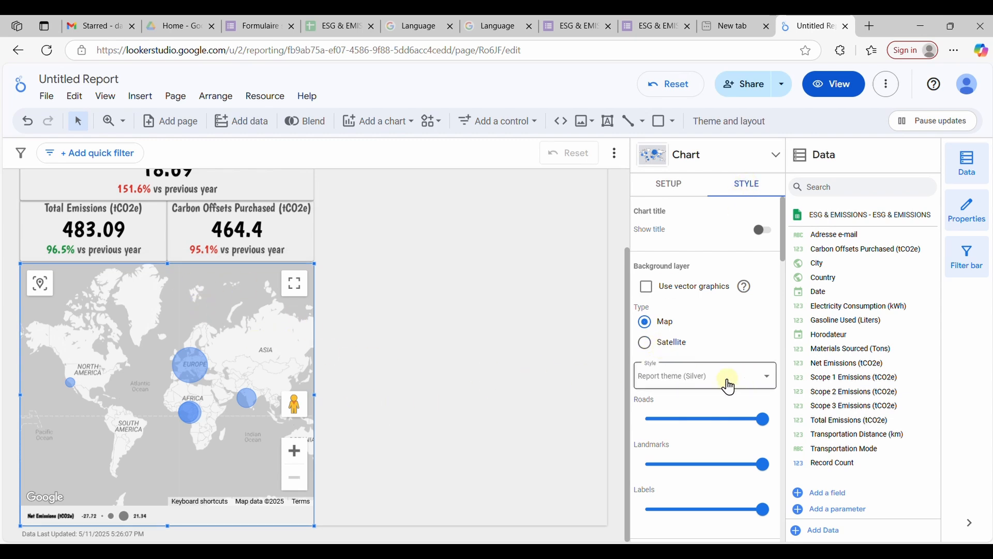
pyautogui.click(726, 386)
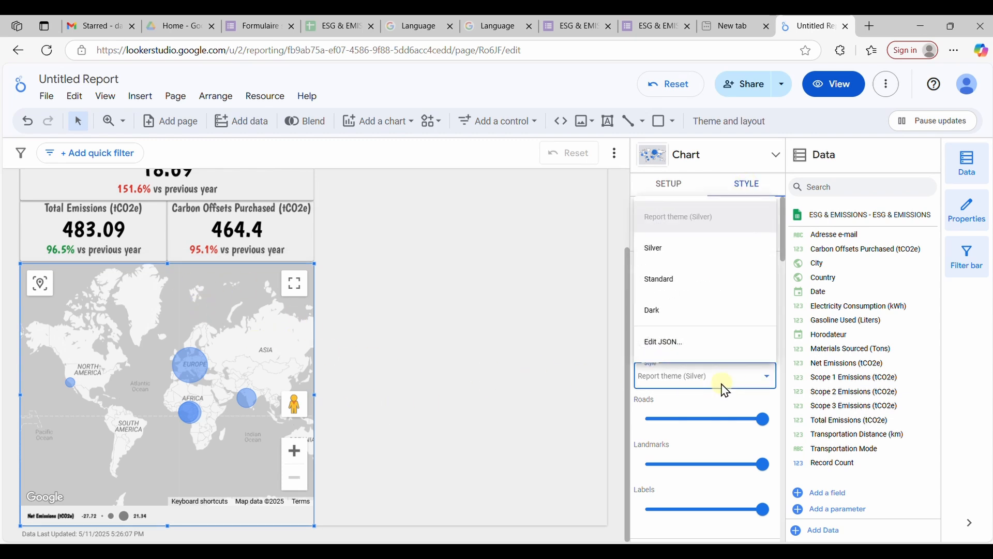
pyautogui.click(694, 287)
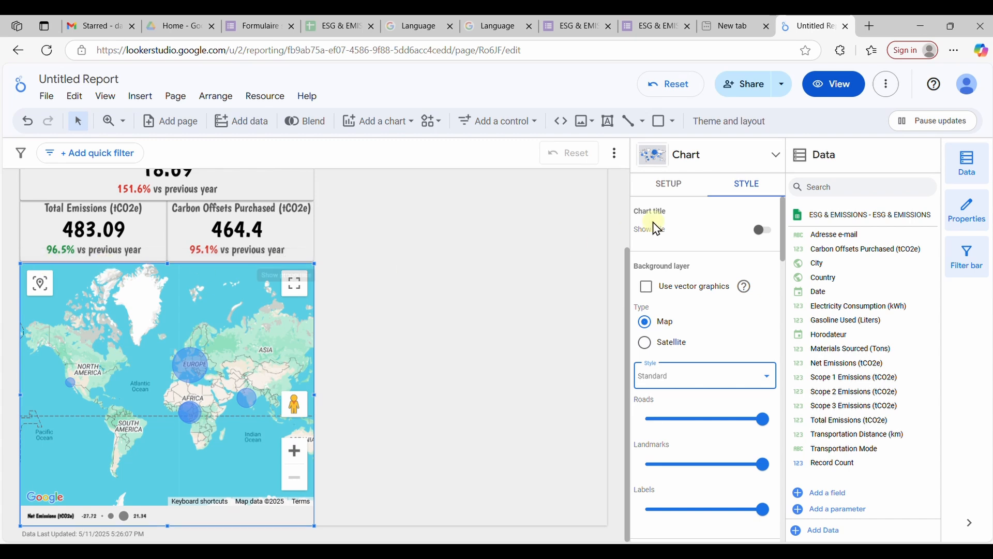
# Step: Show the bubble map's chart title and reword it as "Net Emissions (tCO2e) by City"
pyautogui.click(766, 237)
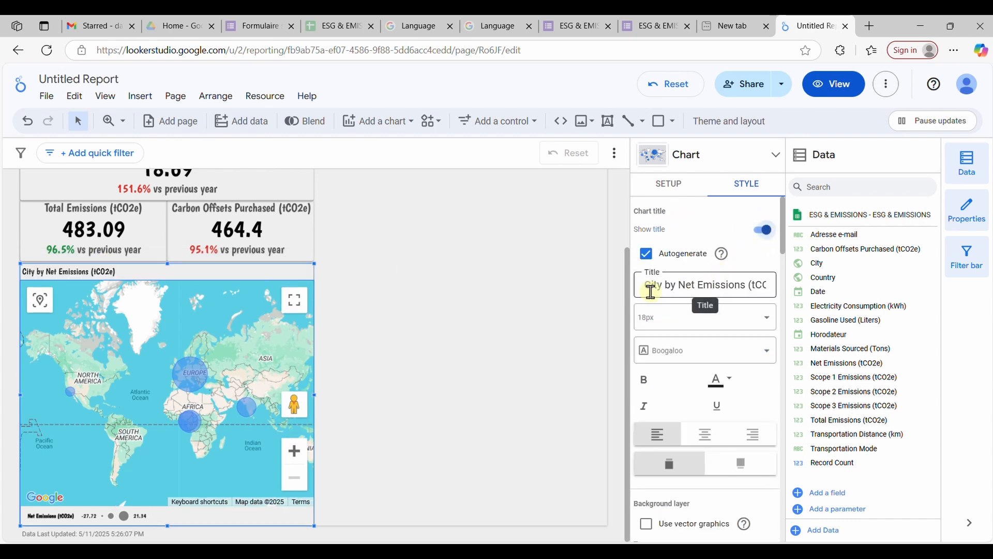
pyautogui.click(678, 286)
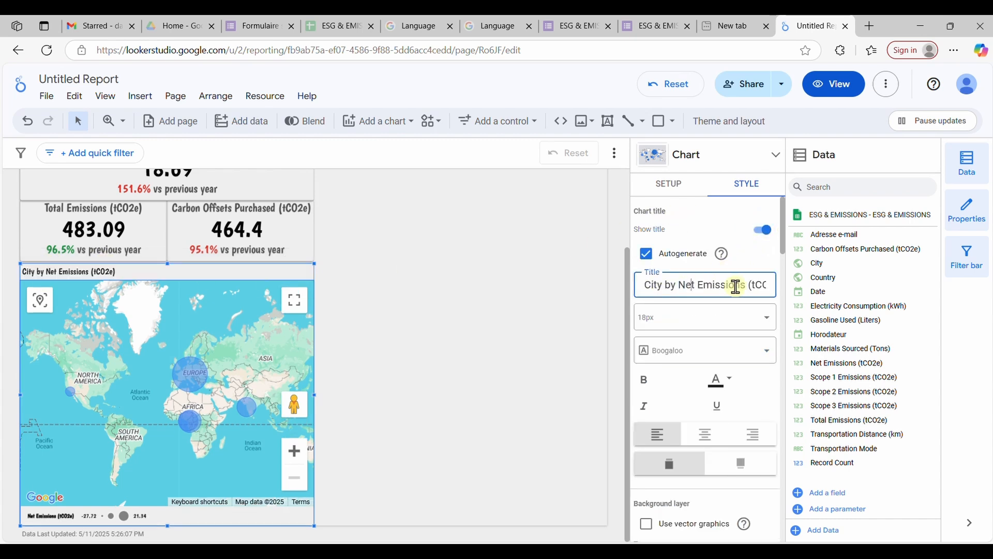
pyautogui.press('End')
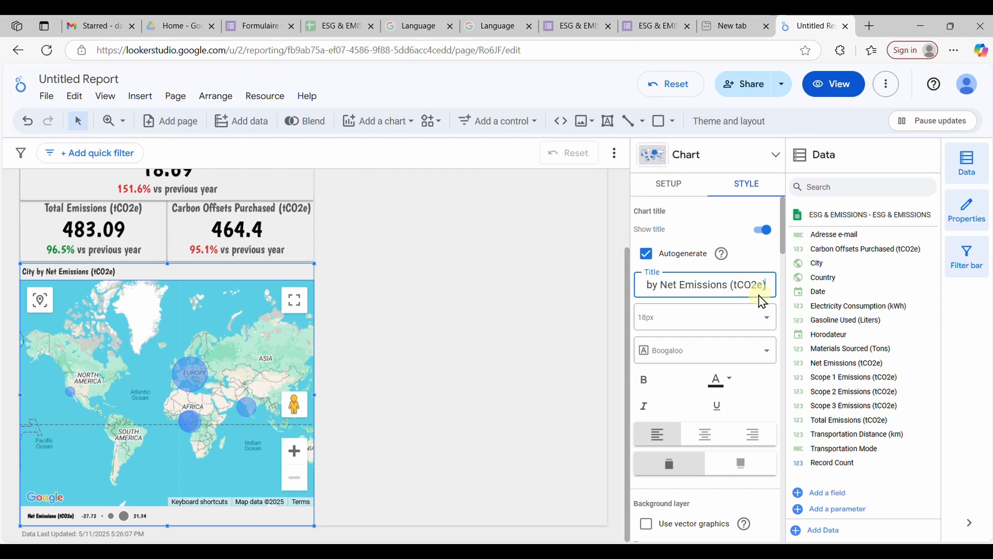
pyautogui.moveTo(663, 285); pyautogui.dragTo(645, 284)
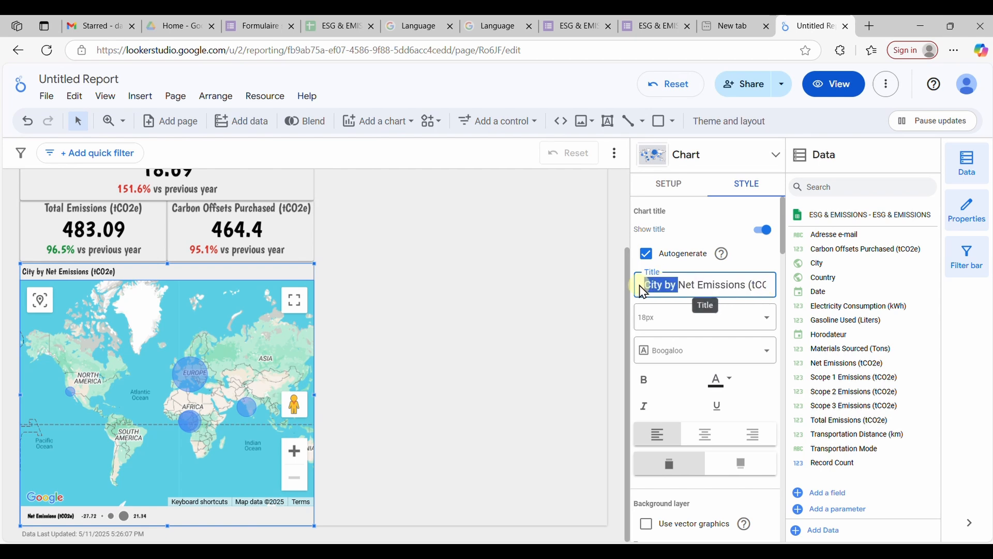
pyautogui.press('BackSpace')
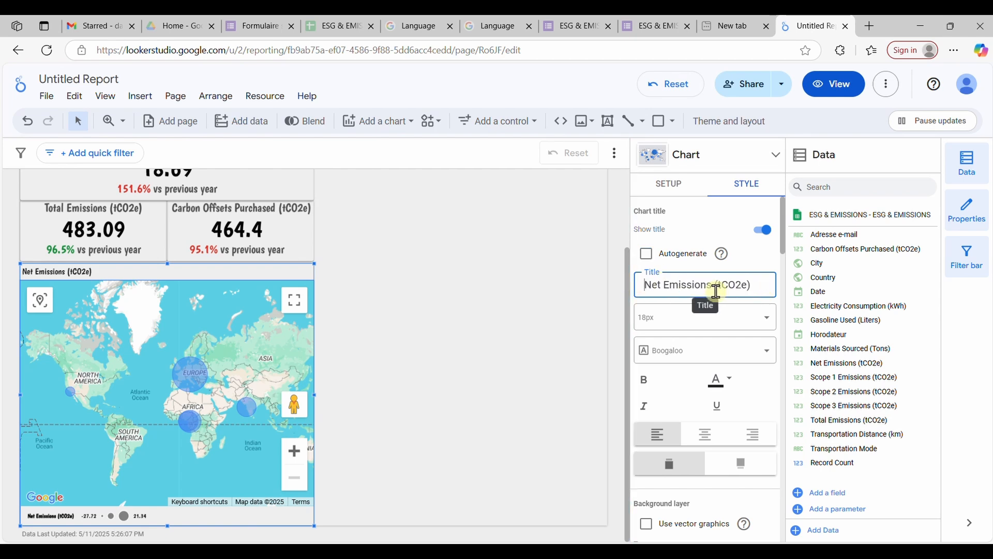
pyautogui.click(762, 285)
pyautogui.write('by')
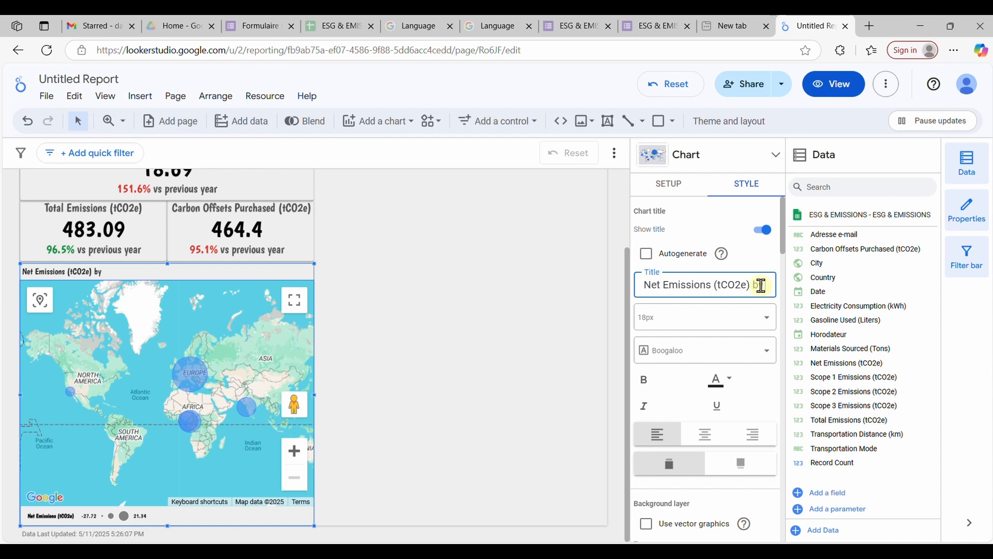
pyautogui.write(' Ci')
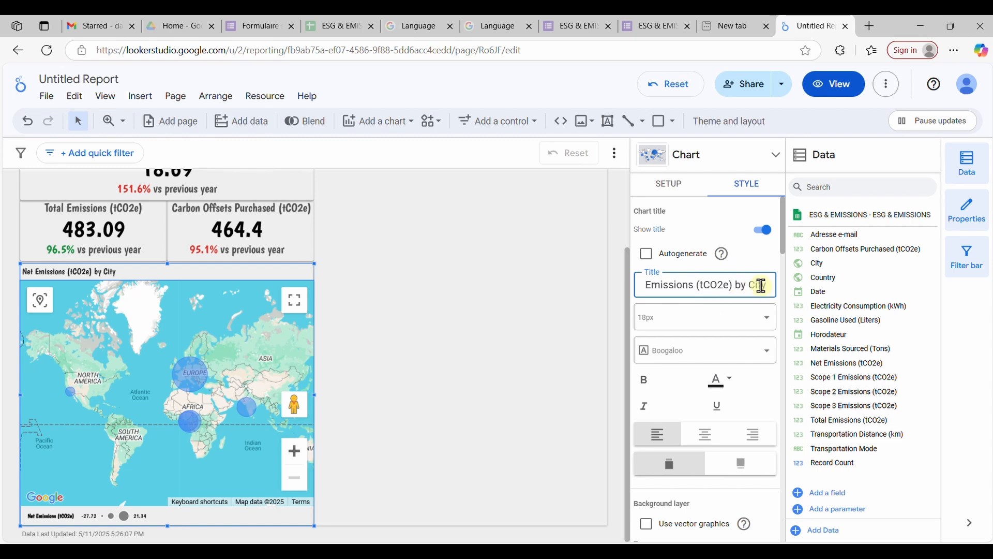
pyautogui.write('ty')
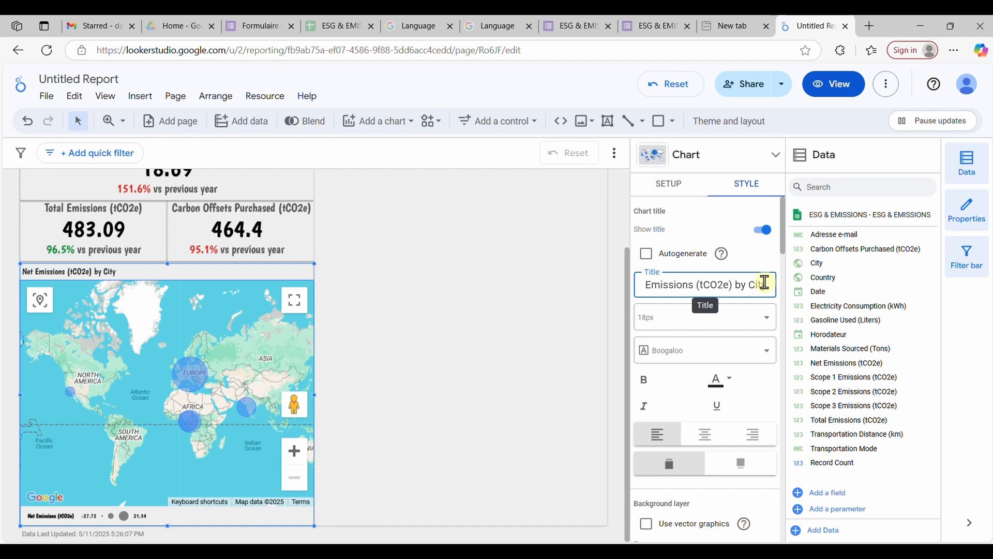
# Step: Set the bubble map title's font size to 20px
pyautogui.click(775, 289)
pyautogui.click(665, 283)
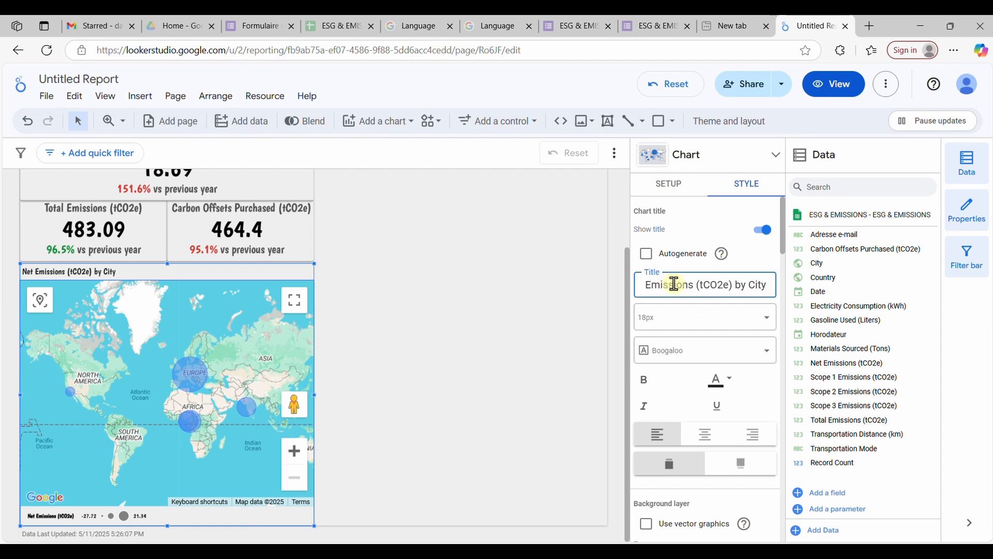
pyautogui.hotkey('ctrl', 'a')
pyautogui.click(702, 320)
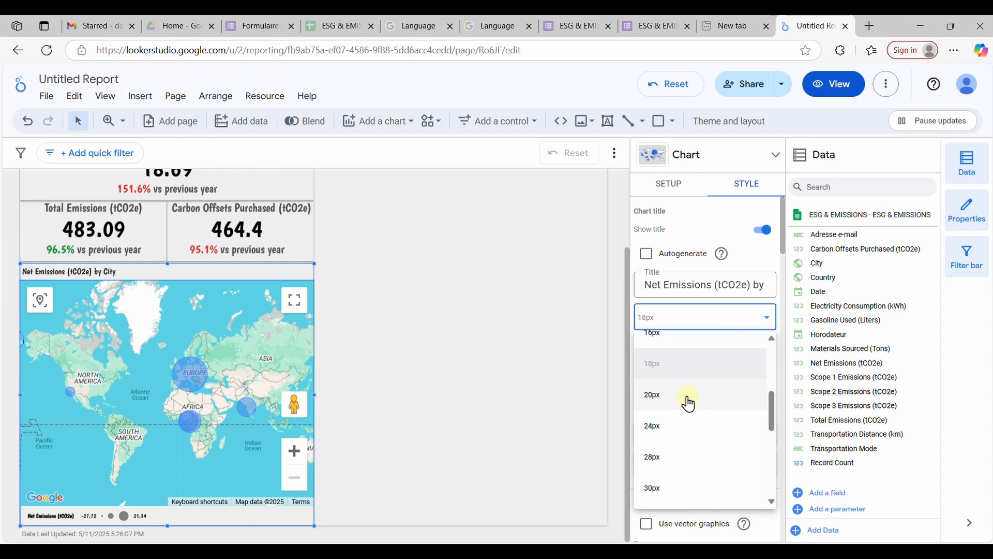
pyautogui.click(689, 403)
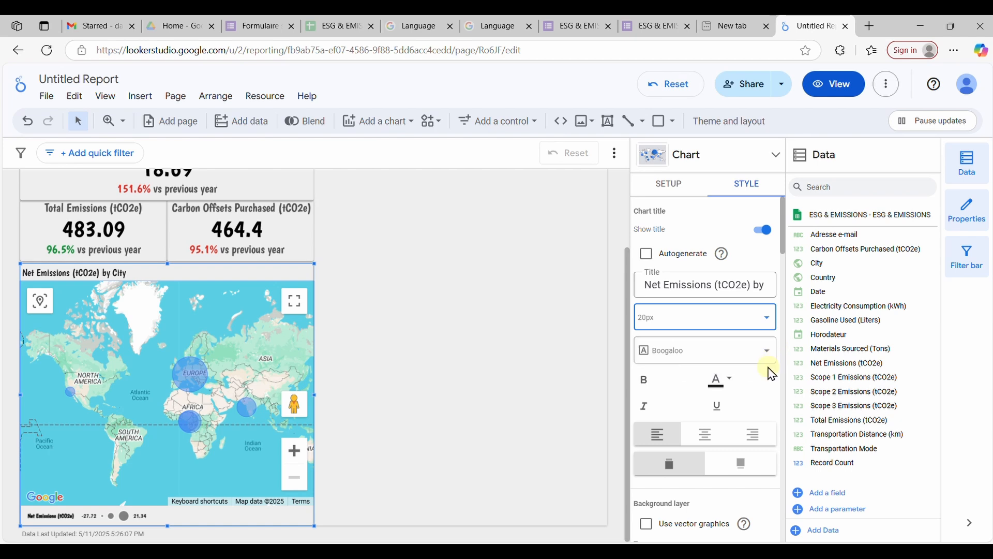
# Step: Slightly increase the bubble size in the map's bubble layer
pyautogui.scroll(-1, 768, 379)
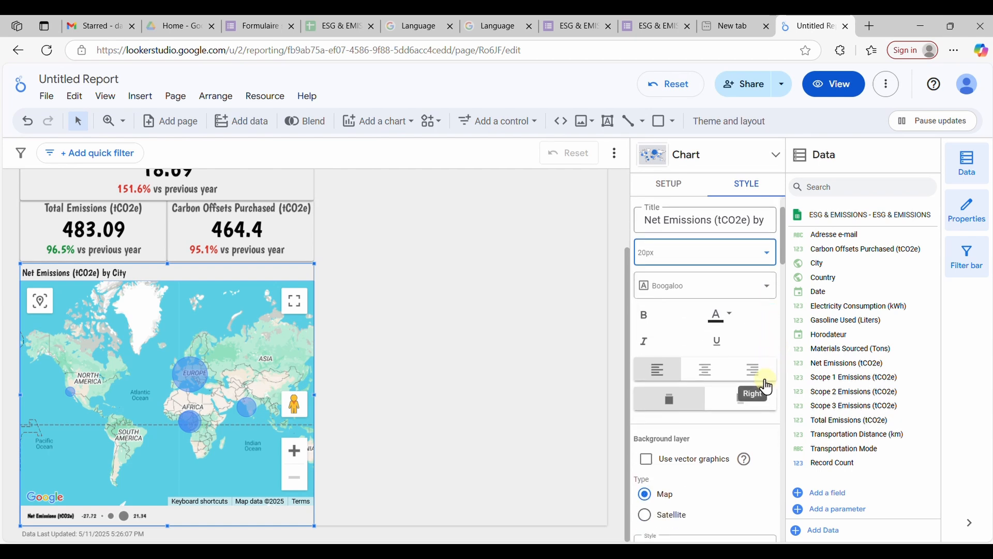
pyautogui.scroll(-5, 743, 431)
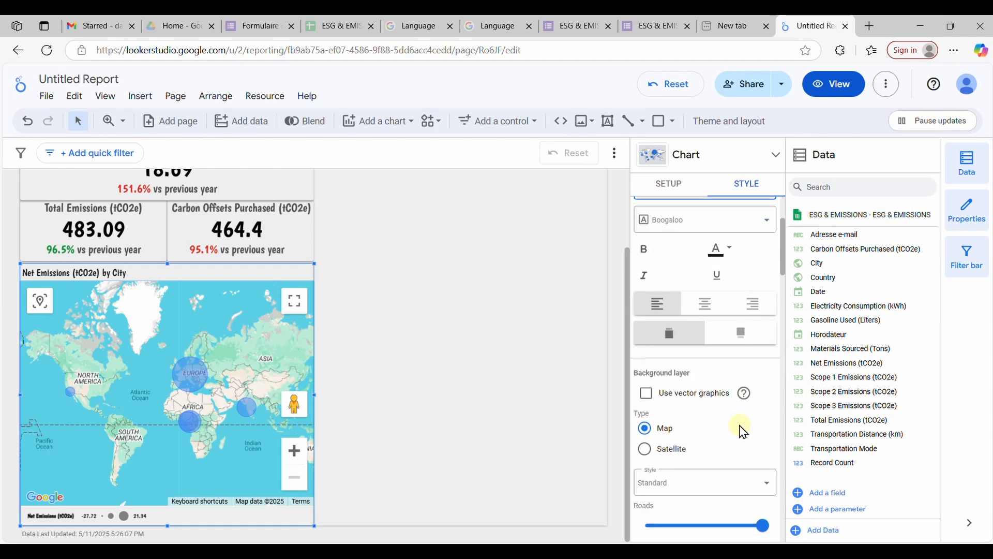
pyautogui.scroll(-1, 743, 432)
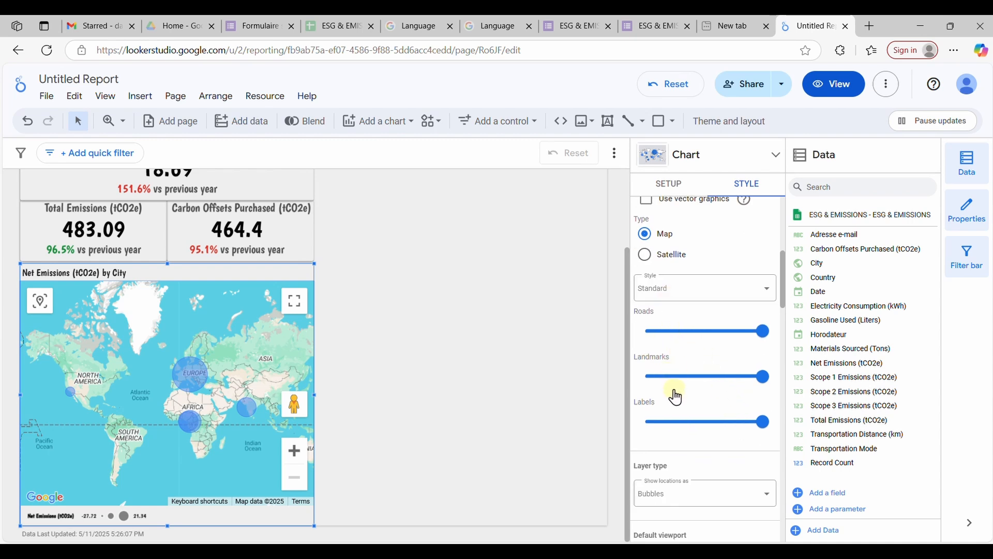
pyautogui.scroll(-4, 678, 399)
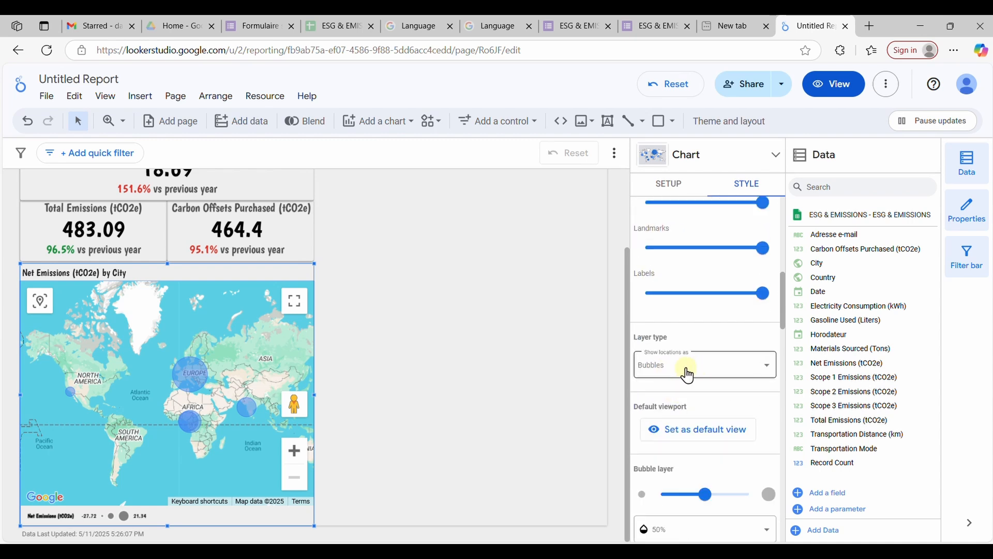
pyautogui.scroll(-2, 733, 411)
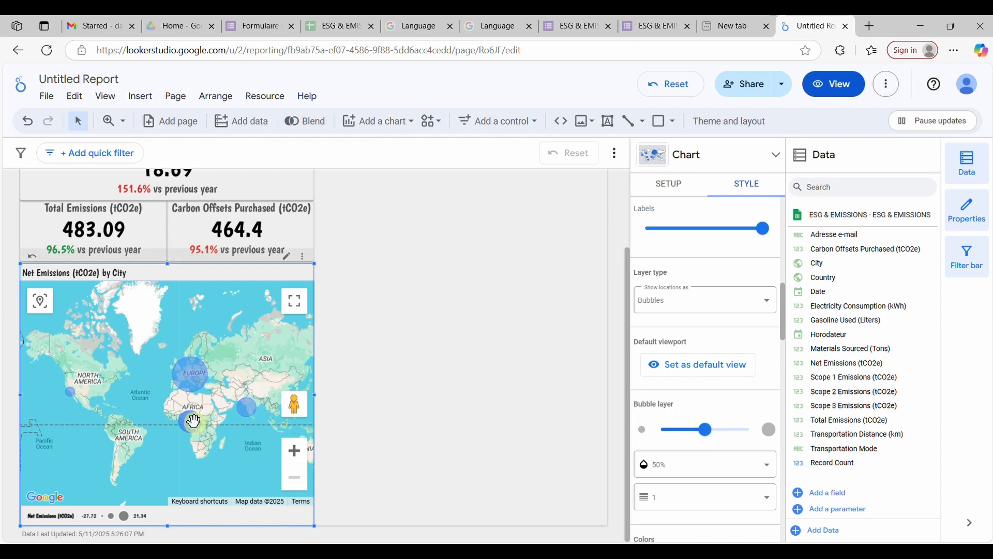
pyautogui.moveTo(706, 431)
pyautogui.mouseDown()
pyautogui.moveTo(738, 436)
pyautogui.moveTo(703, 441)
pyautogui.moveTo(710, 446)
pyautogui.mouseUp()
# Step: Try 100% opacity for the map bubbles and return it to 50%
pyautogui.scroll(-2, 724, 440)
pyautogui.click(759, 409)
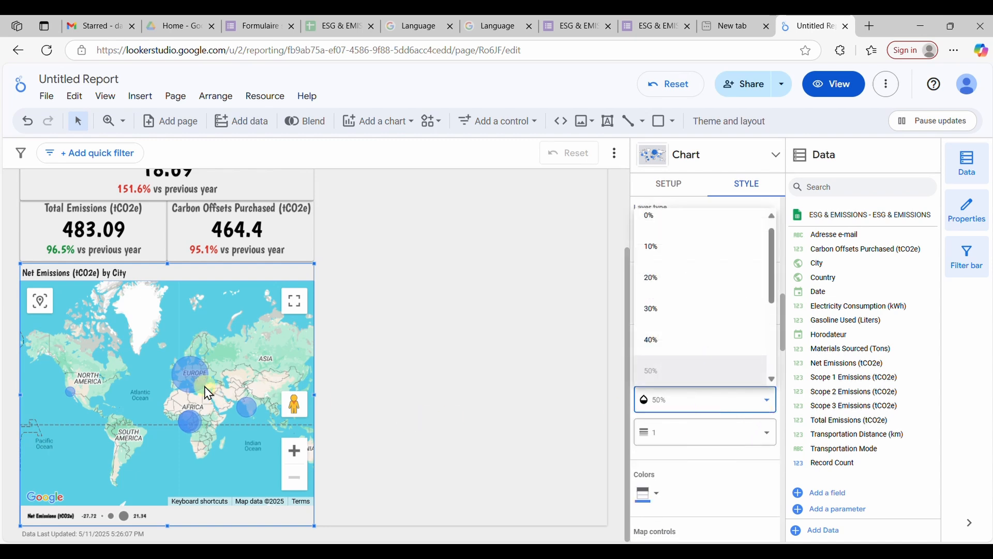
pyautogui.scroll(-5, 684, 361)
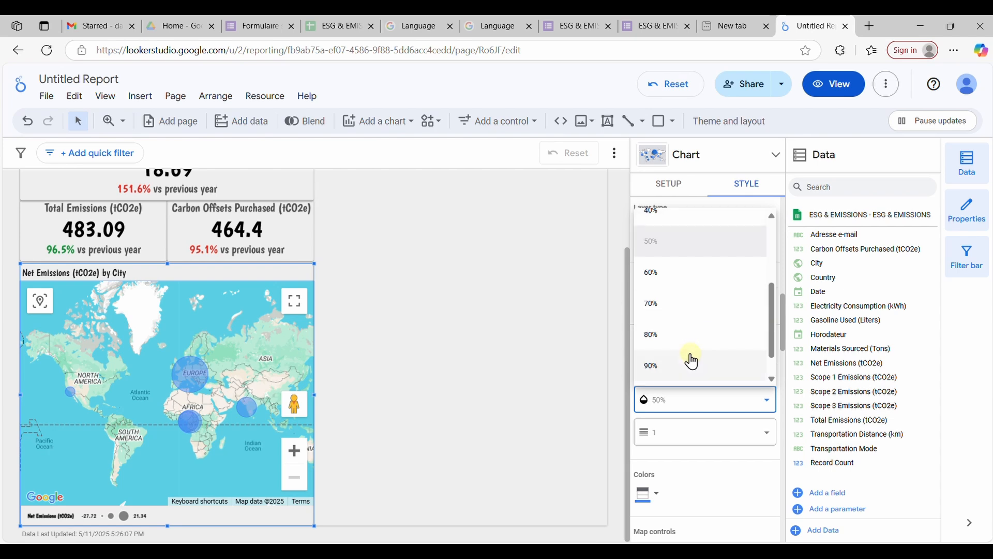
pyautogui.click(667, 371)
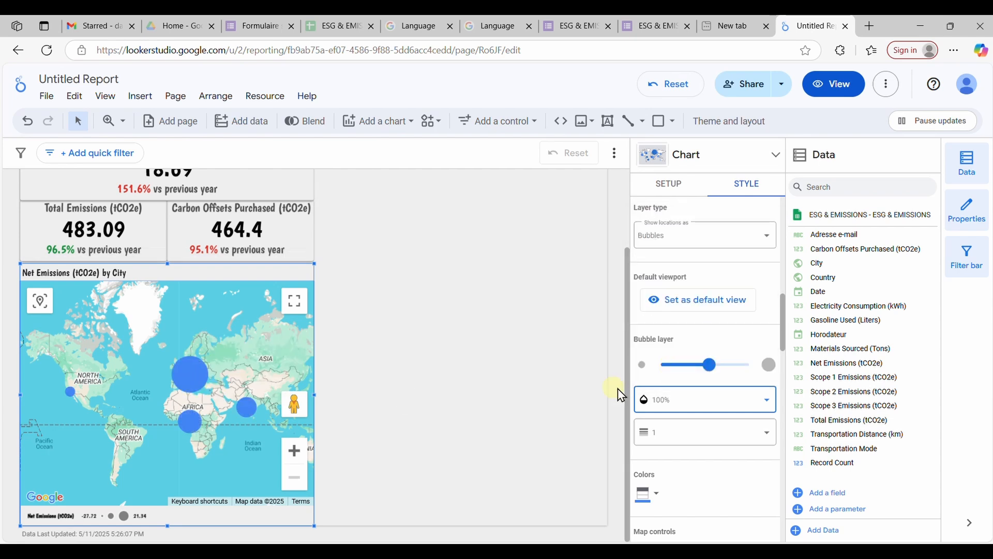
pyautogui.click(688, 399)
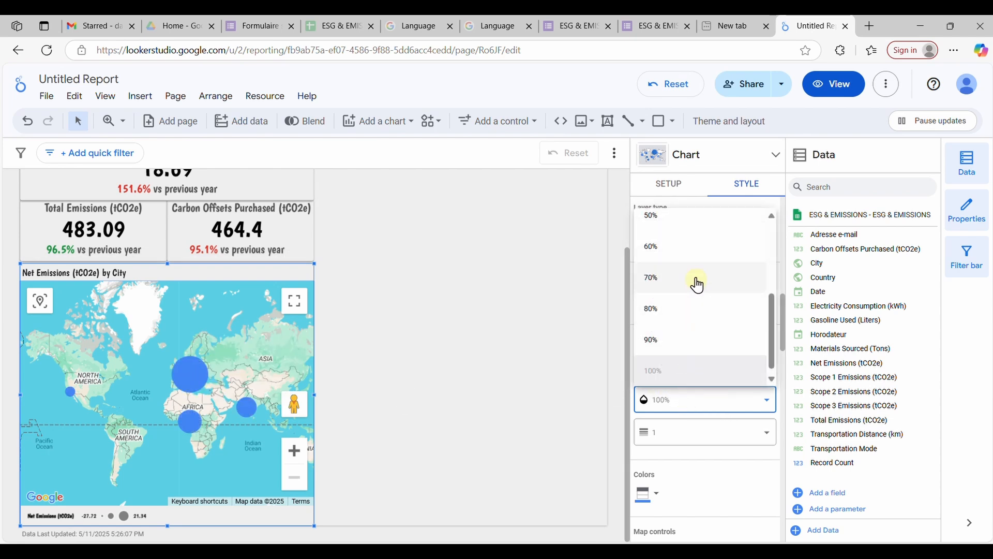
pyautogui.click(692, 222)
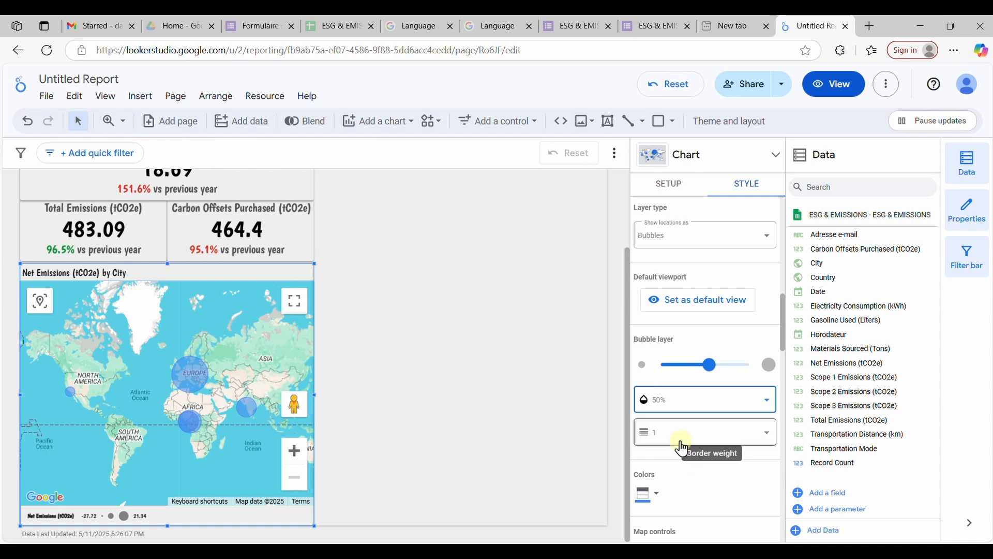
# Step: Try a border weight of 5 on the map bubbles and return it to 1
pyautogui.moveTo(190, 399)
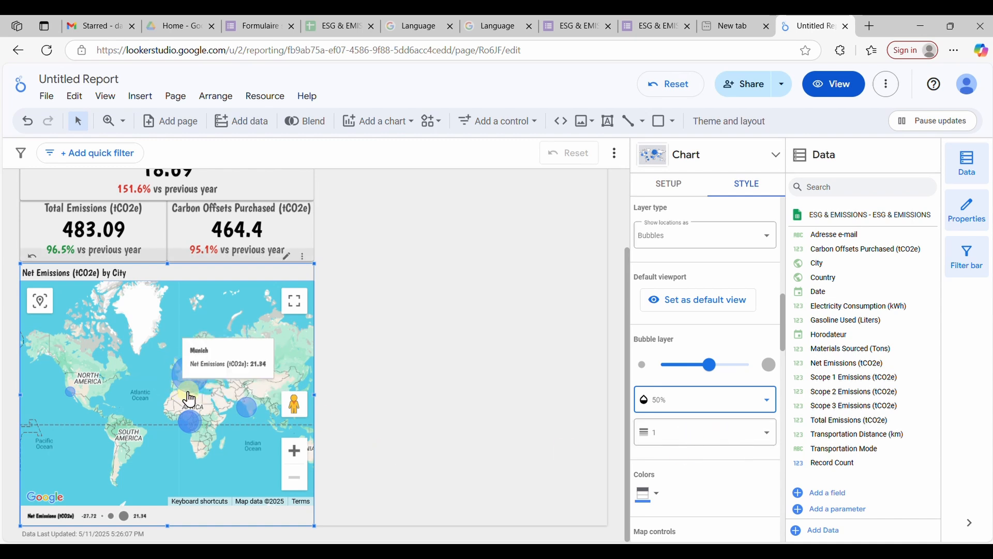
pyautogui.click(673, 433)
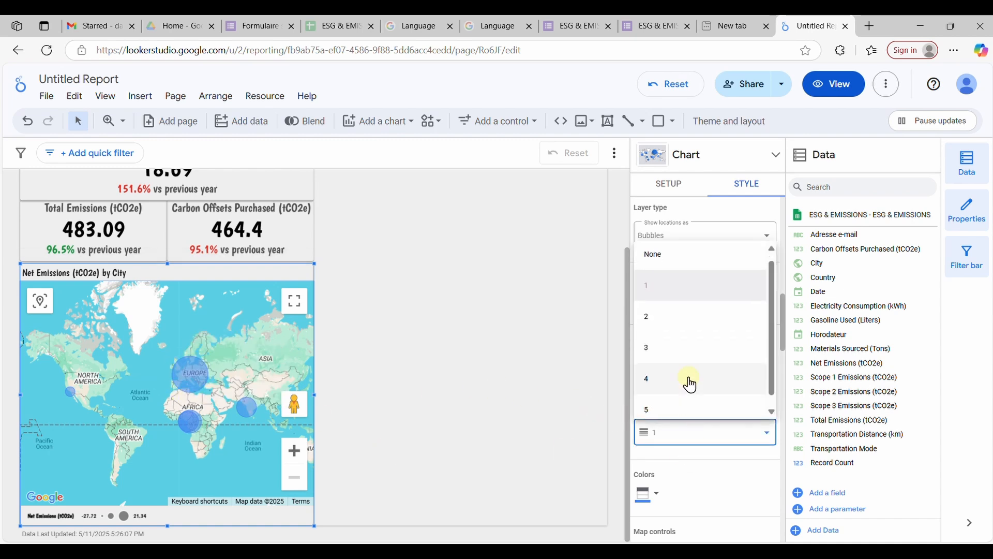
pyautogui.click(676, 403)
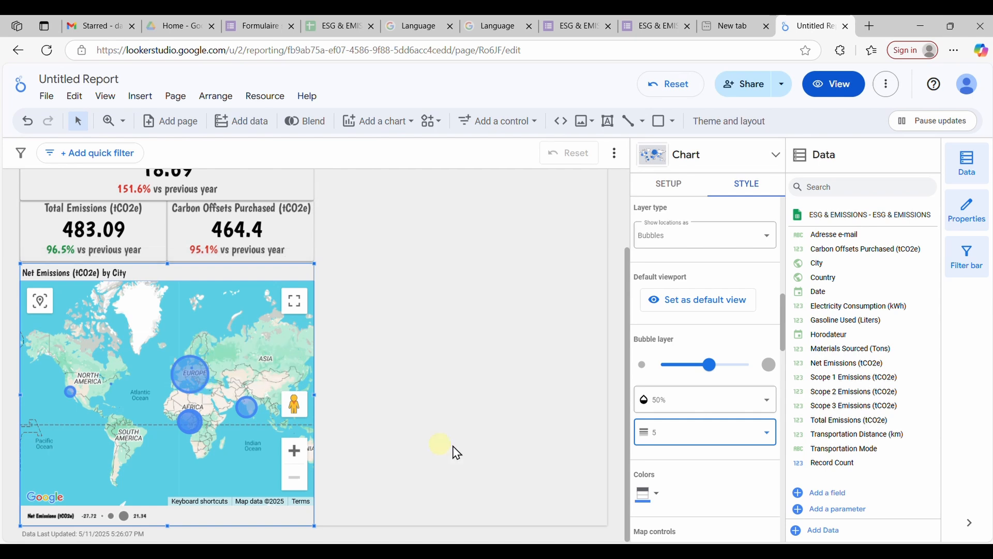
pyautogui.click(683, 433)
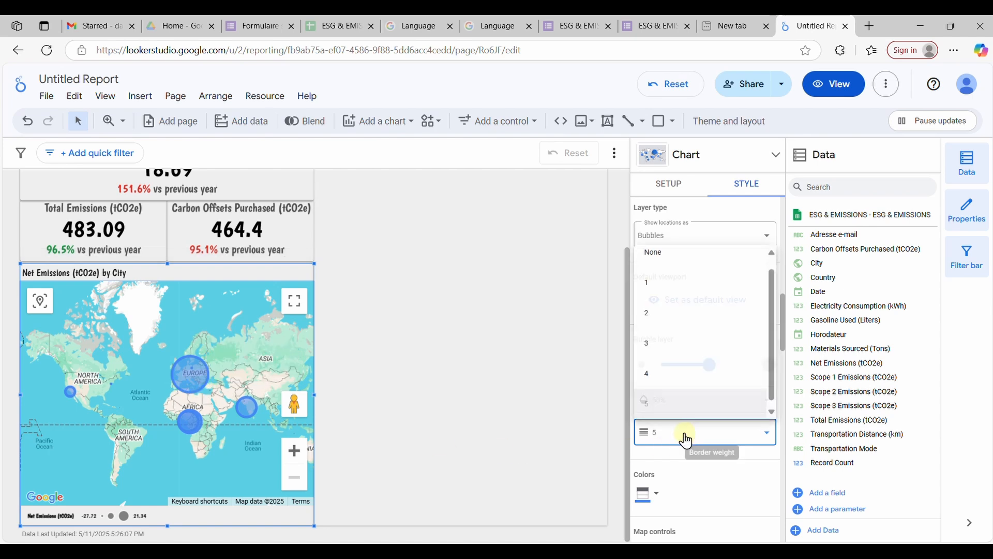
pyautogui.click(673, 287)
# Step: Reset the map bubbles' max color to its default
pyautogui.scroll(-1, 688, 437)
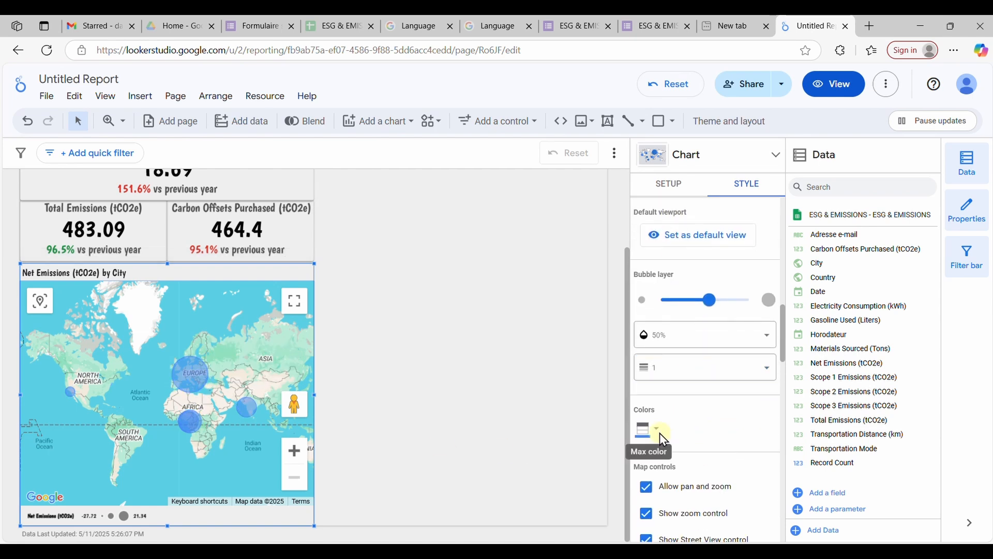
pyautogui.click(662, 438)
pyautogui.click(651, 441)
pyautogui.click(660, 437)
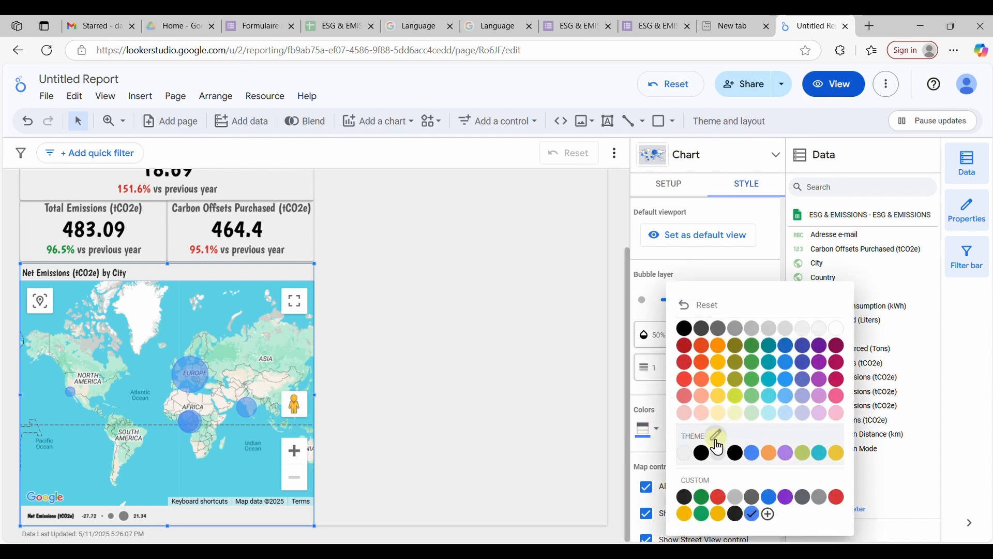
pyautogui.click(711, 305)
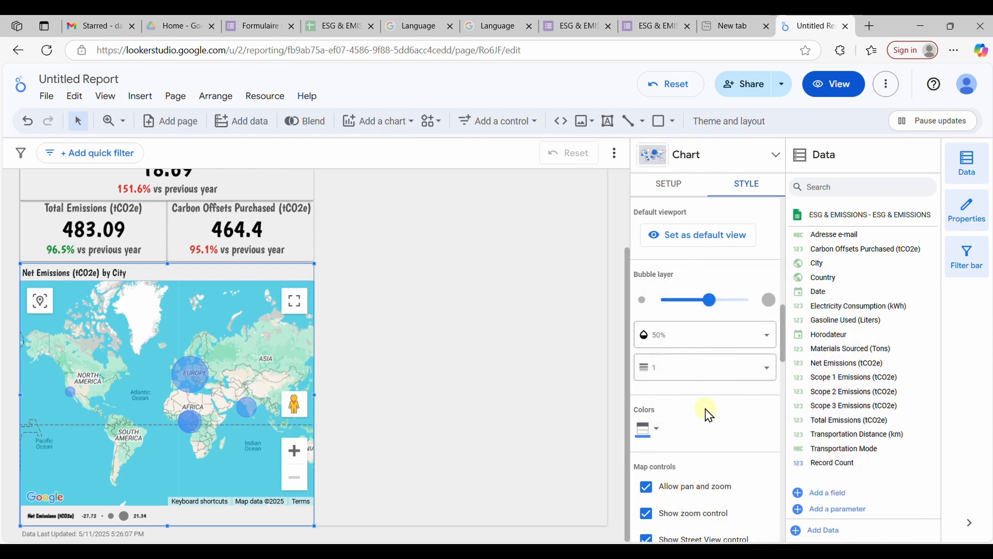
# Step: Hide the zoom control and the Street View control on the bubble map
pyautogui.scroll(-3, 700, 438)
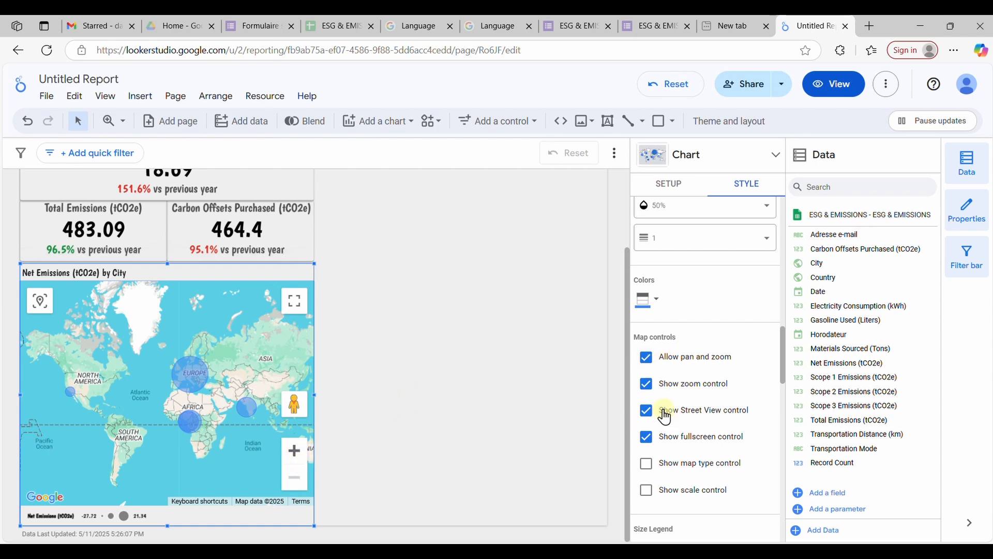
pyautogui.click(646, 383)
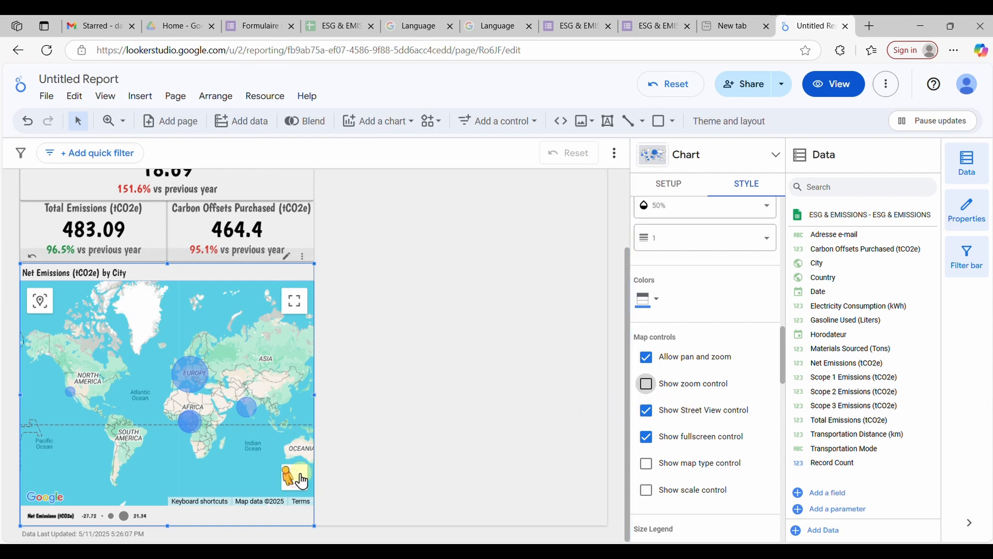
pyautogui.click(649, 417)
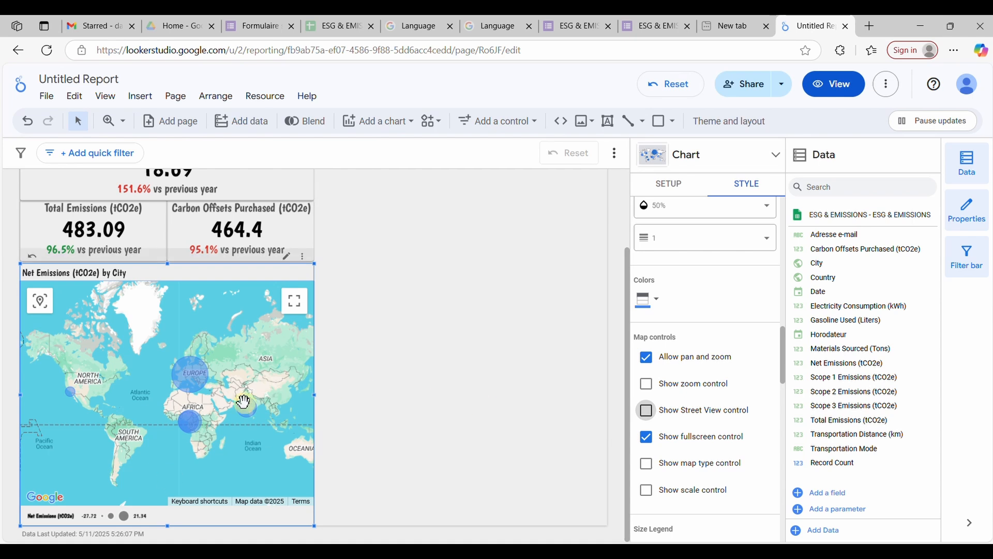
# Step: Try showing the map type control and the scale control on the bubble map, hiding each again
pyautogui.click(647, 463)
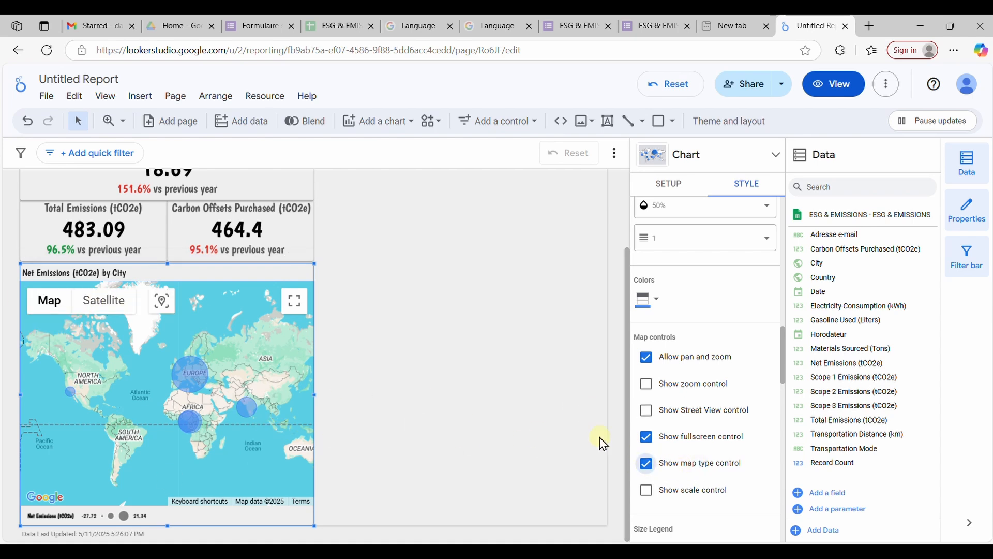
pyautogui.click(650, 470)
pyautogui.click(647, 494)
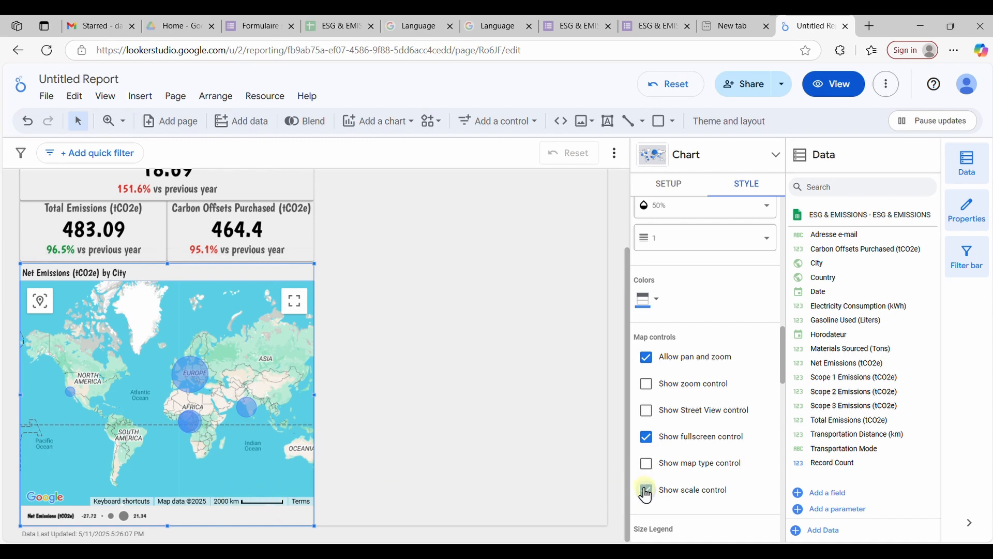
pyautogui.click(646, 490)
# Step: Try the Top, Left and Right positions for the map's size legend and return it to Bottom
pyautogui.scroll(-5, 706, 440)
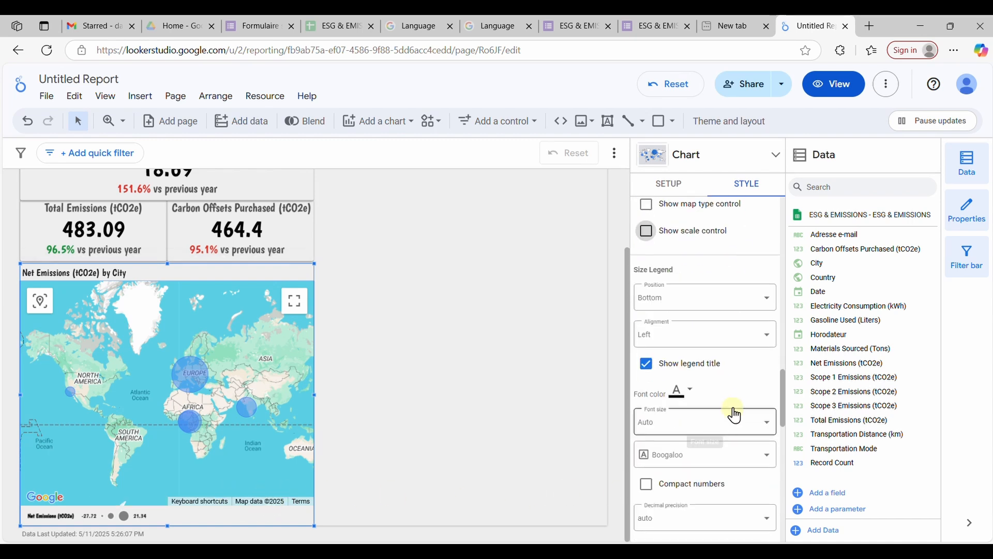
pyautogui.click(721, 309)
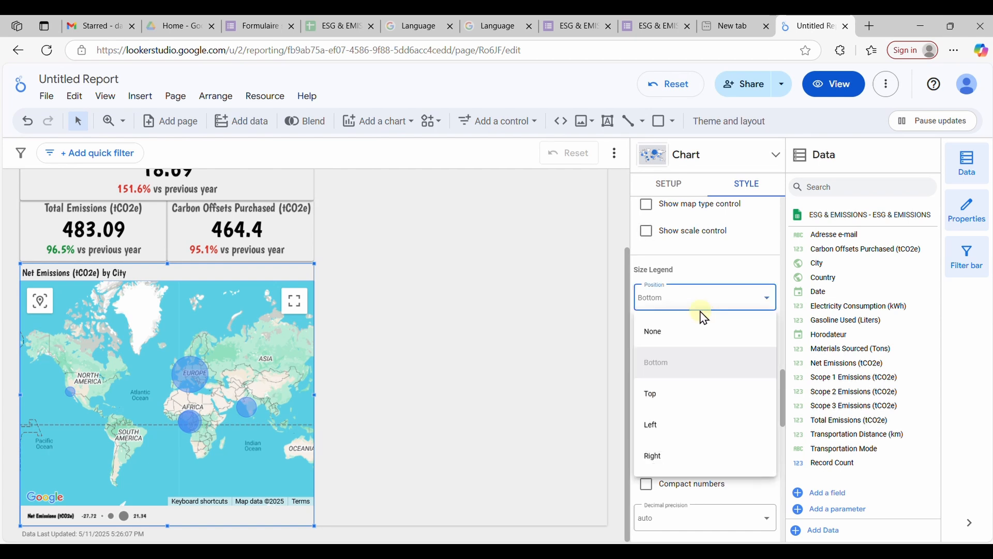
pyautogui.click(660, 400)
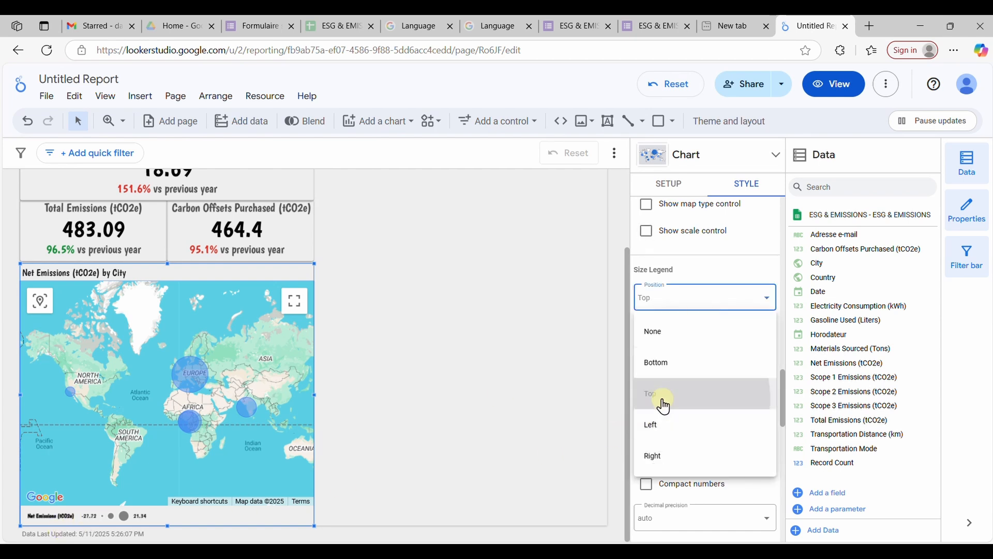
pyautogui.click(687, 341)
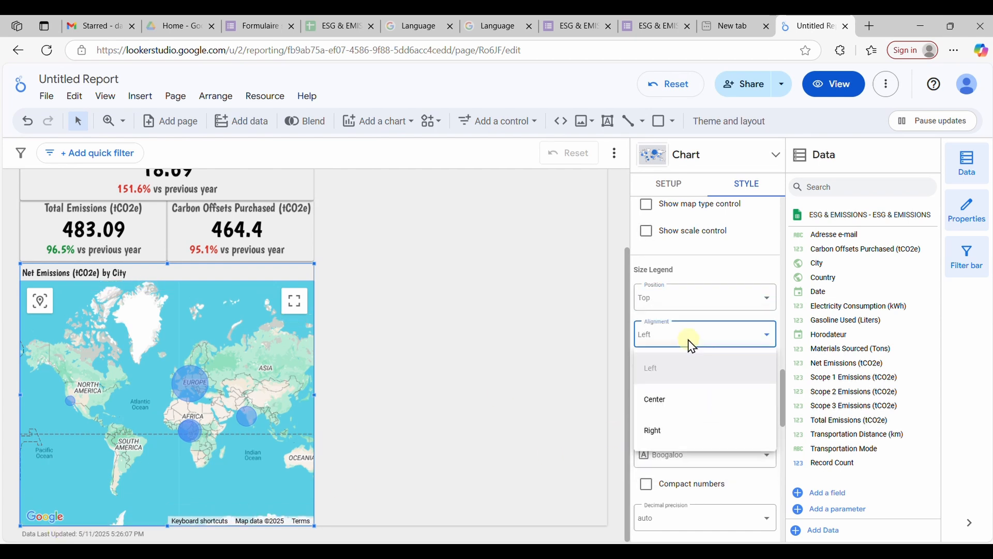
pyautogui.click(704, 300)
pyautogui.click(703, 305)
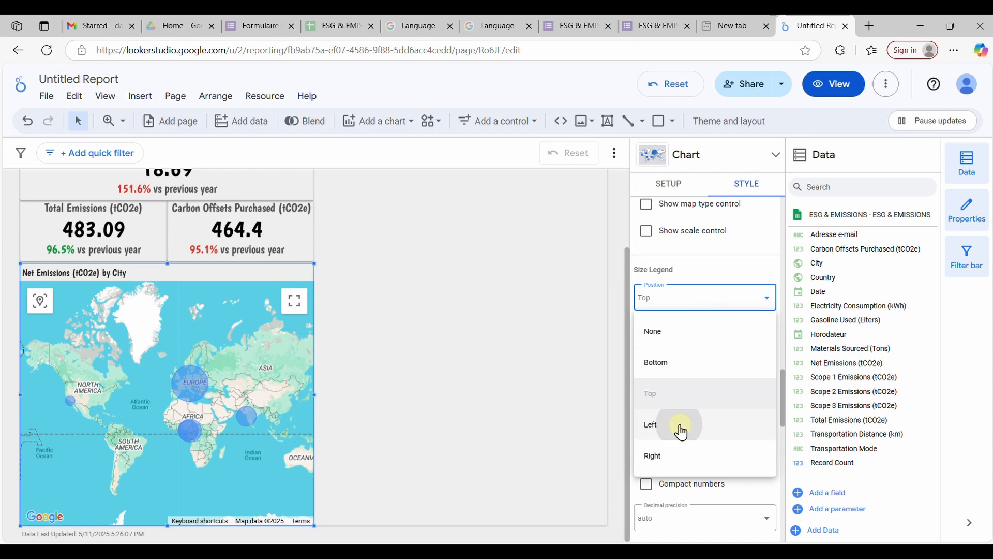
pyautogui.click(681, 425)
pyautogui.click(685, 302)
pyautogui.click(690, 454)
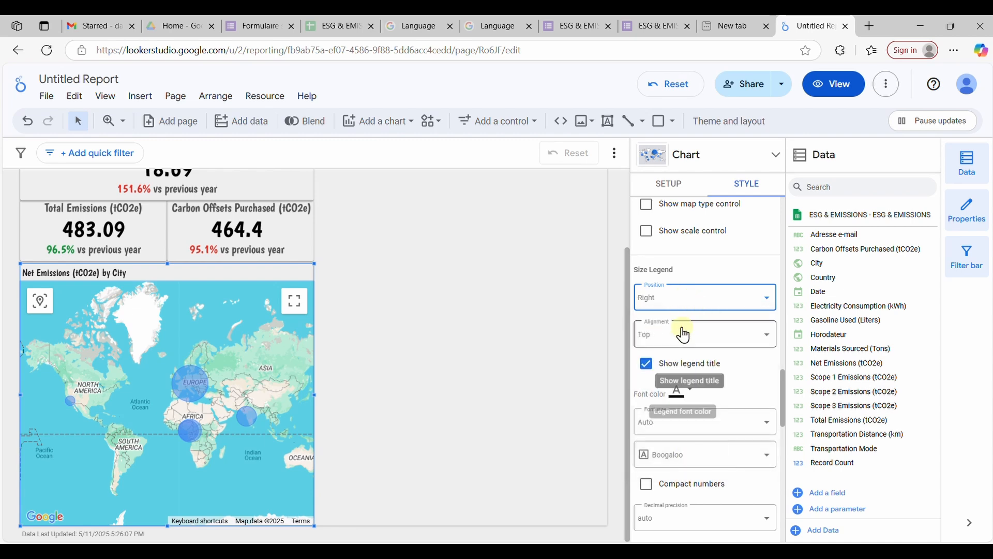
pyautogui.click(683, 305)
pyautogui.click(673, 360)
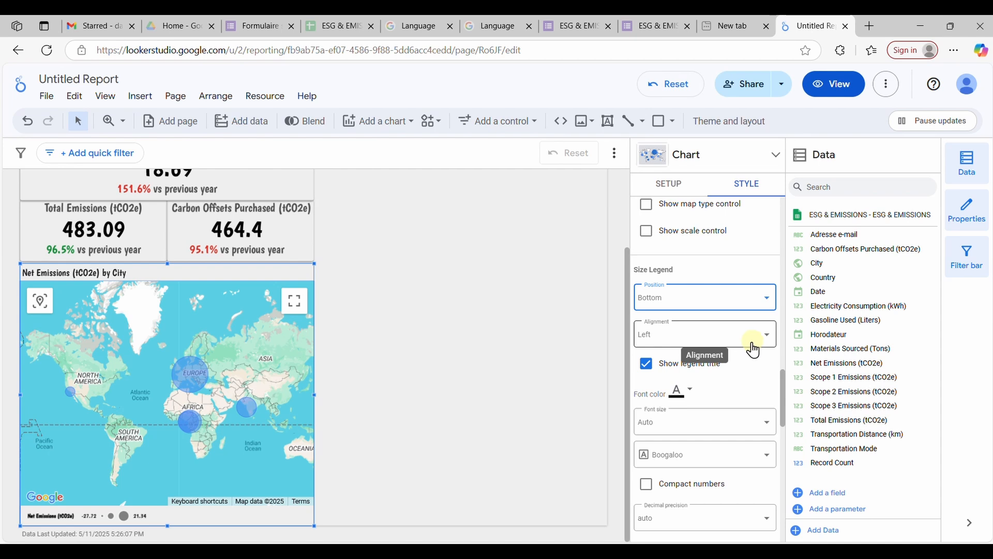
# Step: Try a 20px font size for the map's size legend and check its font color options
pyautogui.click(733, 431)
pyautogui.scroll(5, 697, 387)
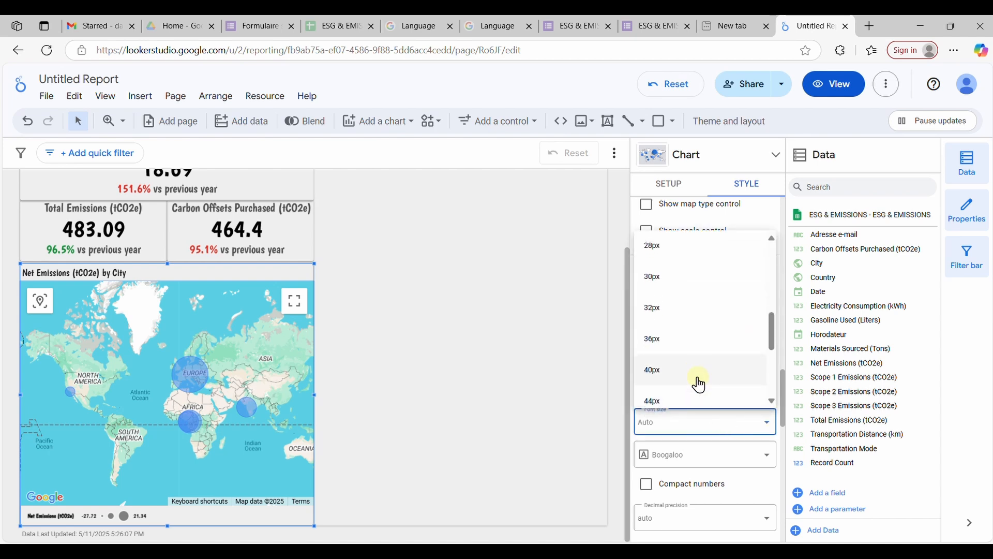
pyautogui.click(677, 264)
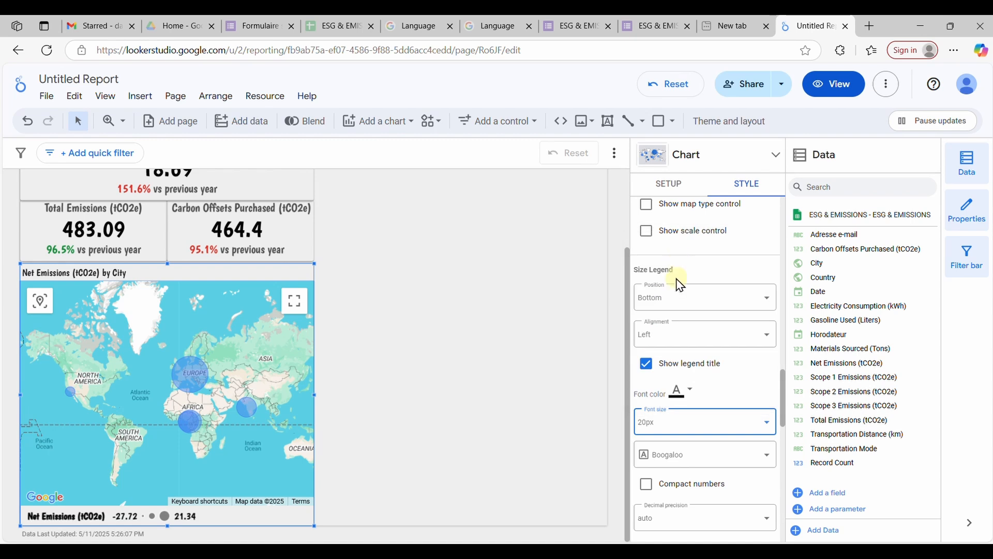
pyautogui.click(694, 393)
pyautogui.click(678, 352)
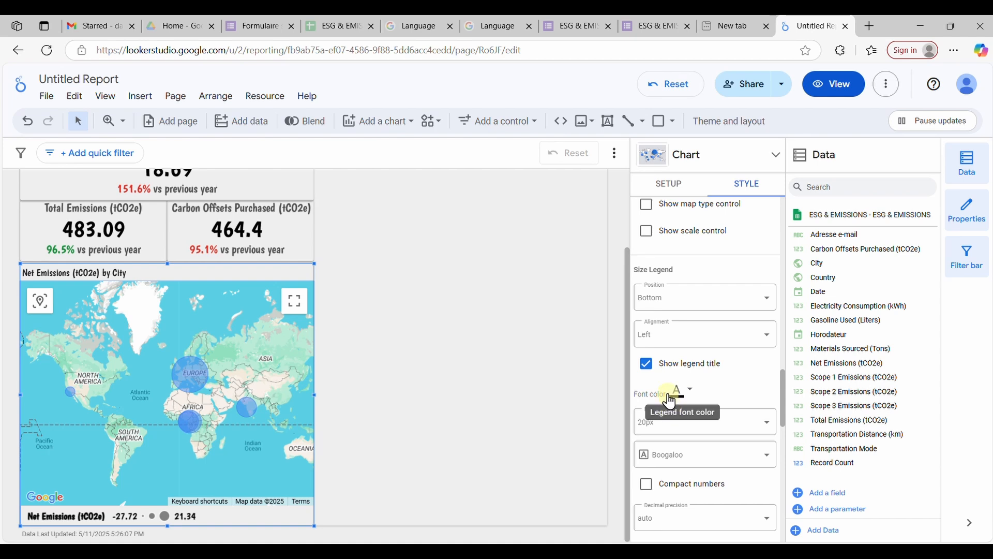
# Step: Set the size legend's font to Arial and, after trying 18px, its font size to 16px
pyautogui.click(737, 454)
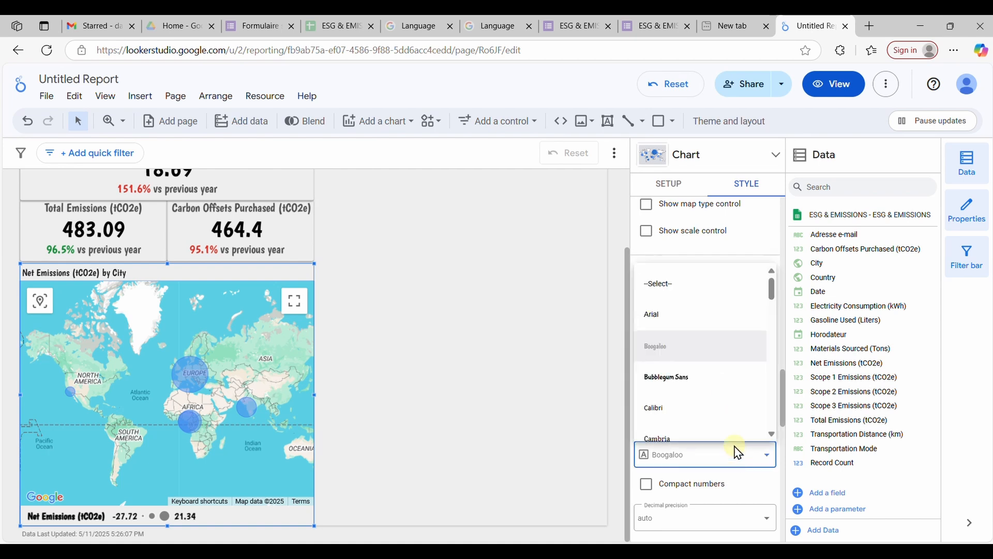
pyautogui.click(687, 325)
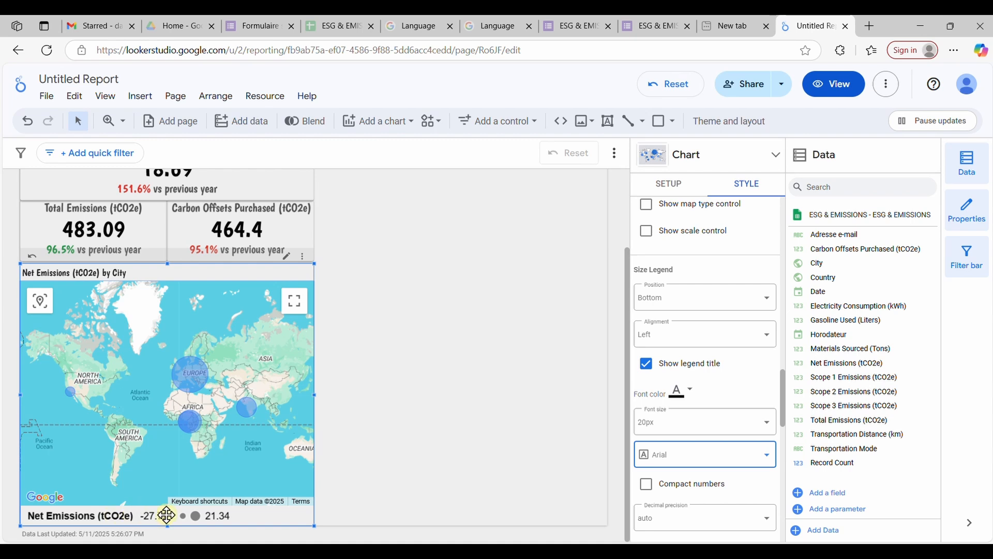
pyautogui.click(701, 427)
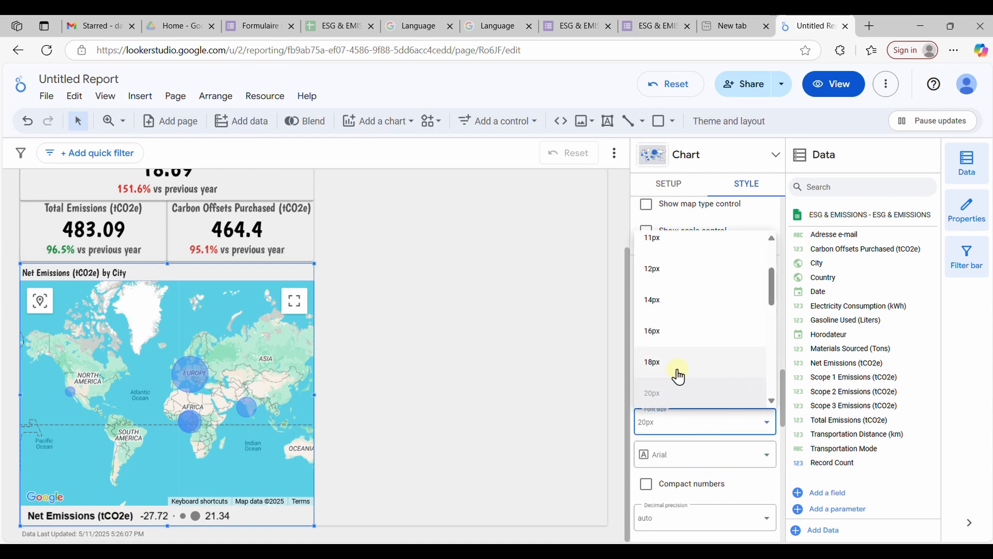
pyautogui.click(679, 375)
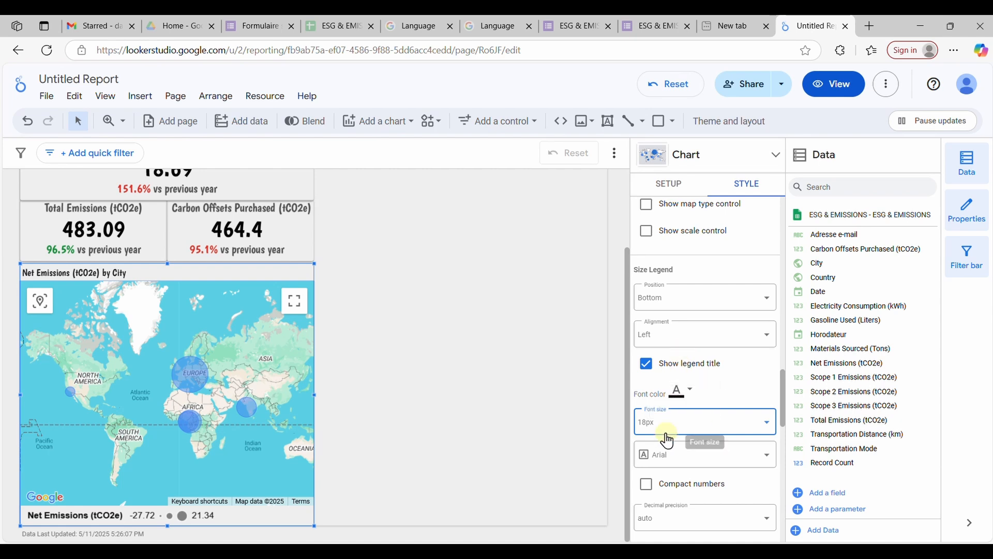
pyautogui.click(667, 437)
pyautogui.click(674, 367)
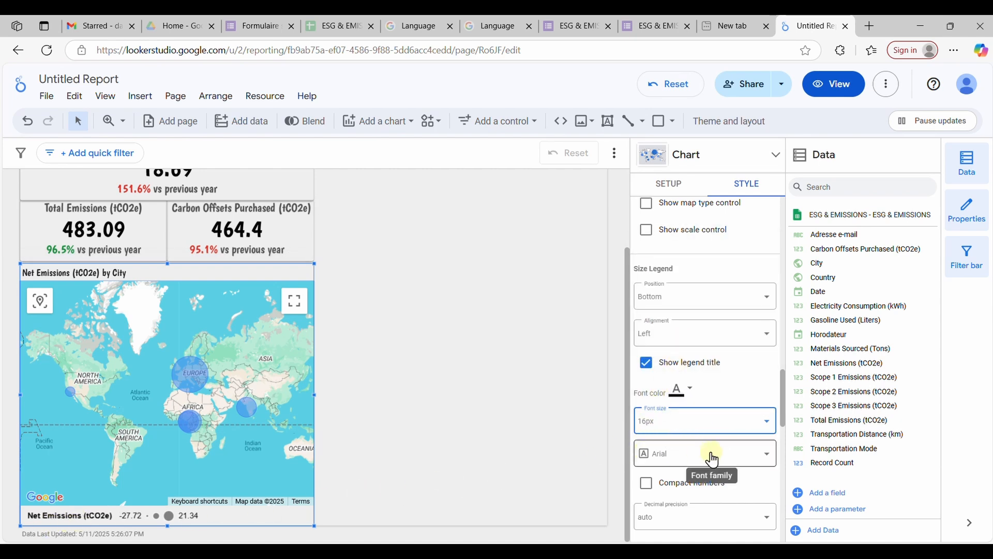
# Step: Try compact numbers in the map's size legend and turn them off again
pyautogui.scroll(-4, 710, 455)
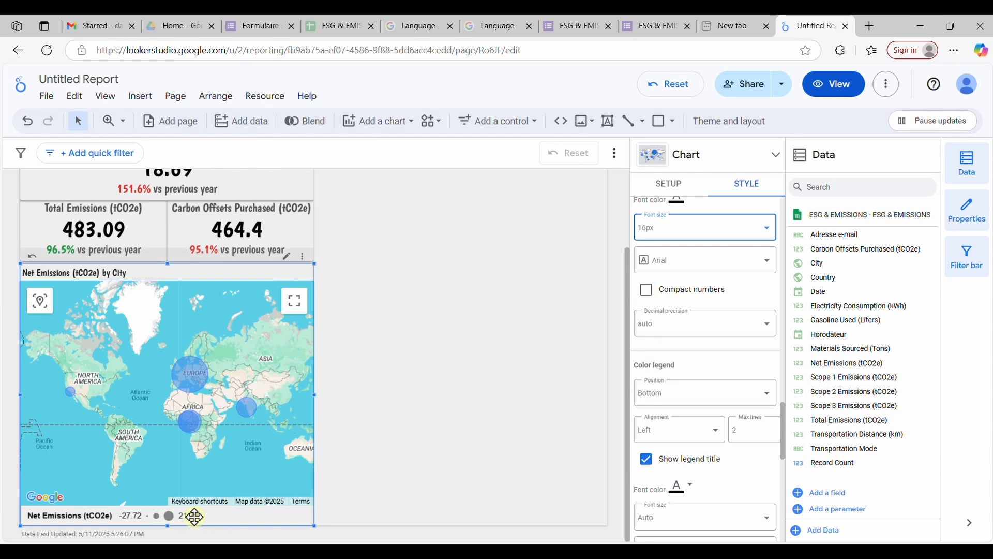
pyautogui.click(645, 291)
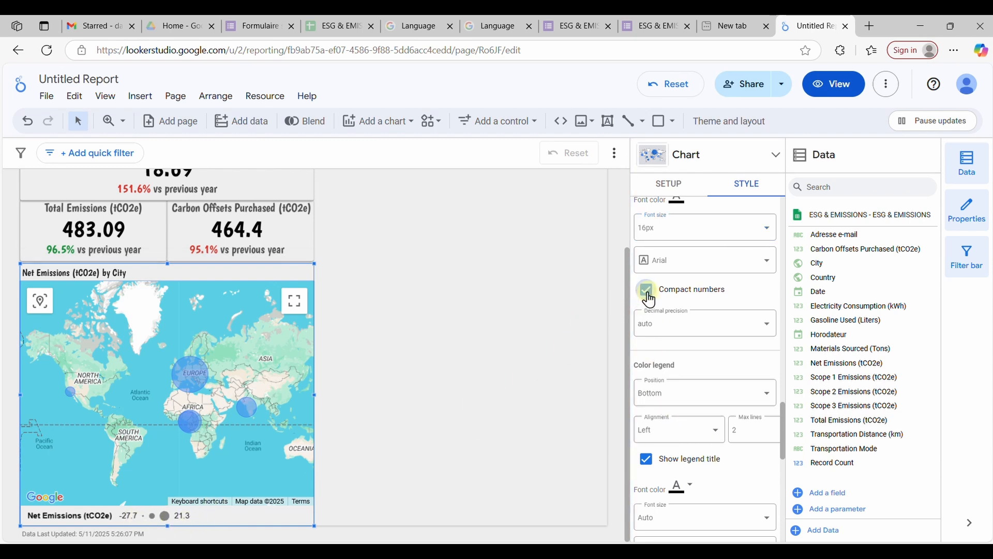
pyautogui.click(647, 289)
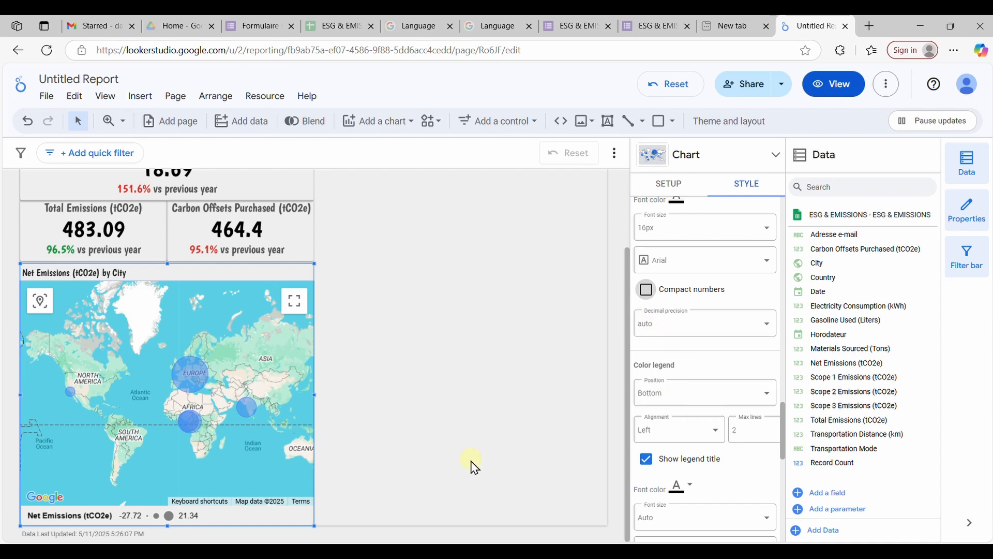
# Step: Try the Top, Right and Left positions for the map's color legend and return it to Bottom
pyautogui.click(741, 402)
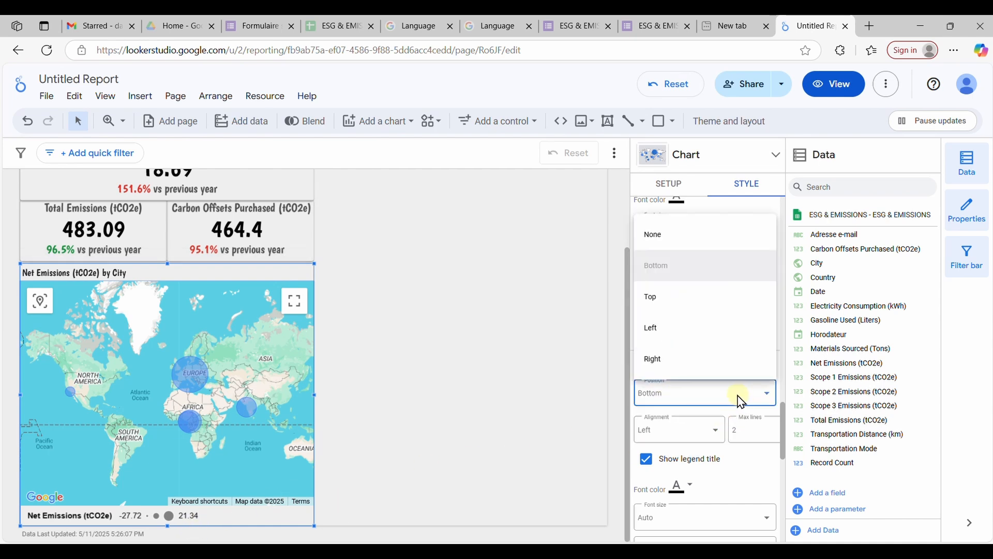
pyautogui.click(674, 306)
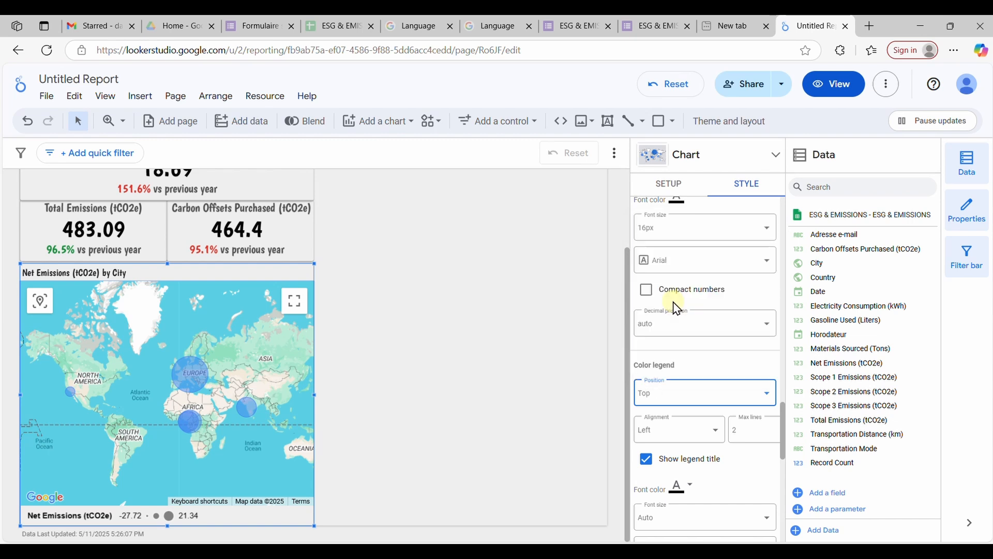
pyautogui.click(681, 395)
pyautogui.click(679, 365)
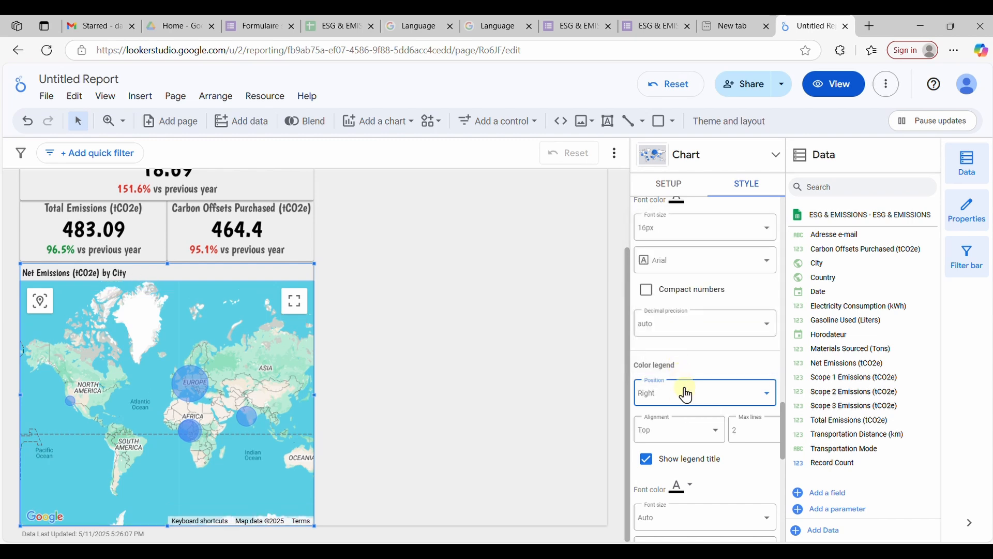
pyautogui.click(689, 393)
pyautogui.click(689, 329)
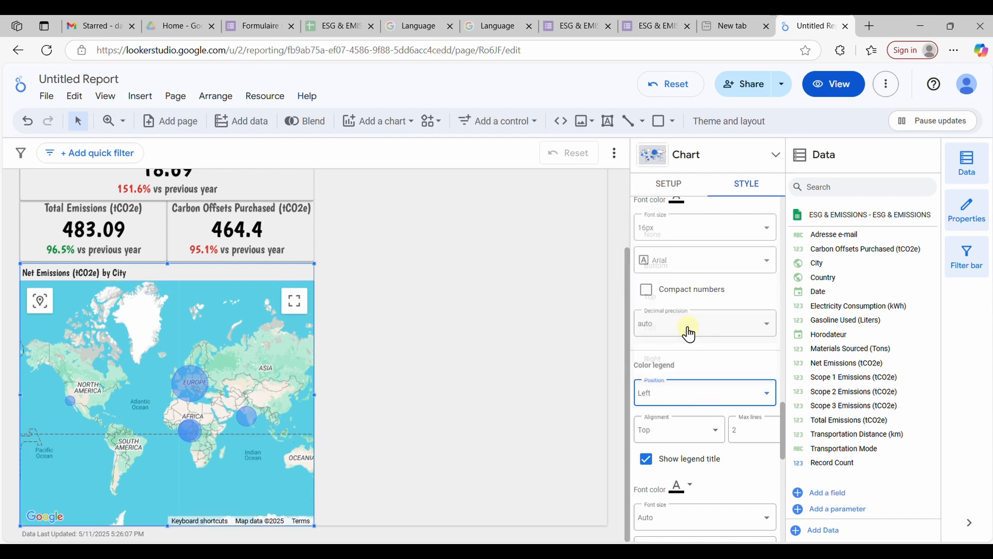
pyautogui.click(678, 392)
pyautogui.click(700, 274)
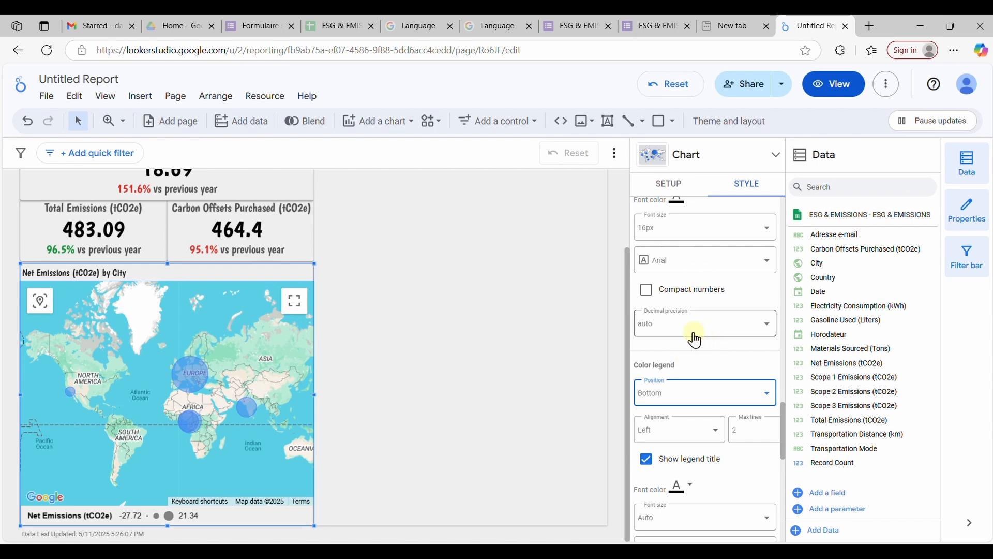
# Step: Add Country as the bubble map's color dimension
pyautogui.scroll(-1, 707, 461)
pyautogui.scroll(-1, 708, 462)
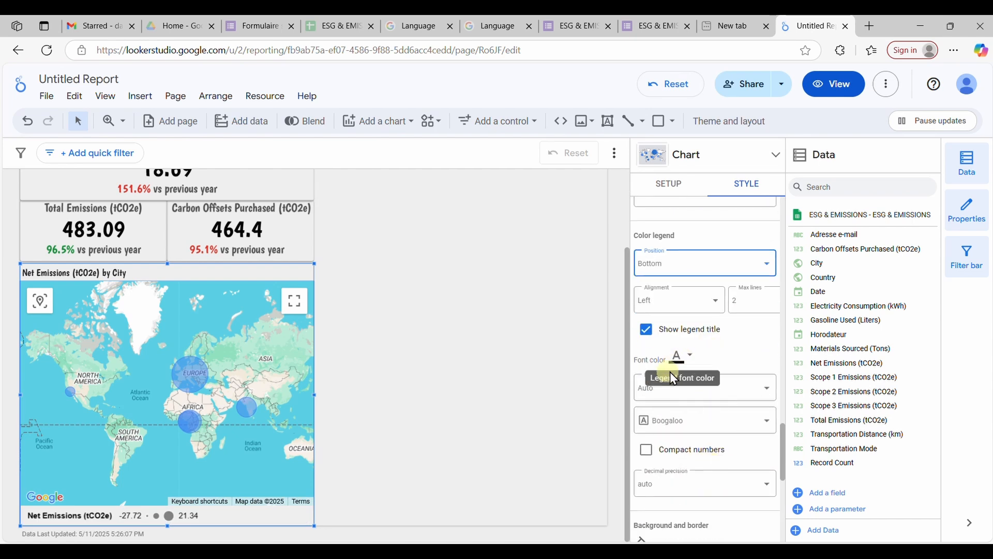
pyautogui.click(673, 185)
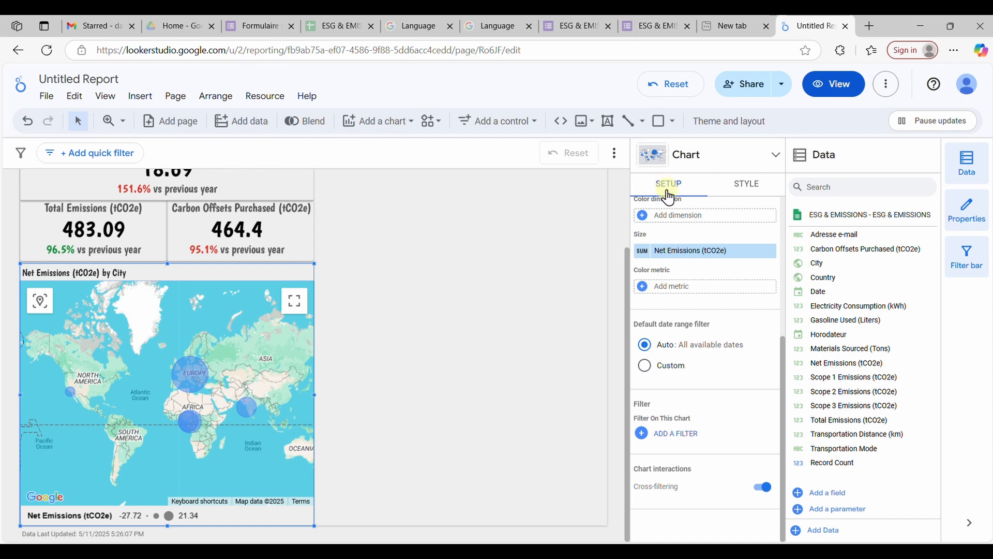
pyautogui.scroll(2, 708, 433)
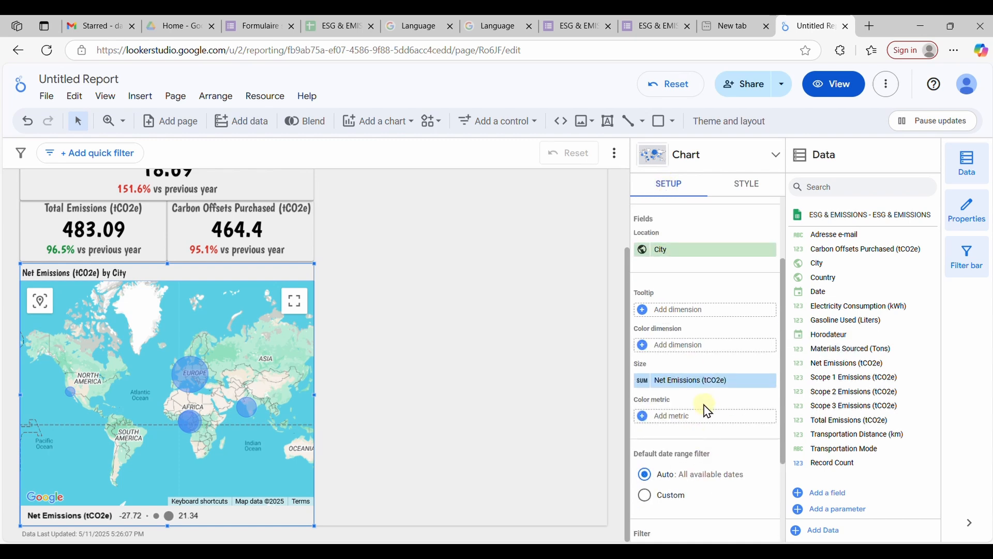
pyautogui.click(674, 350)
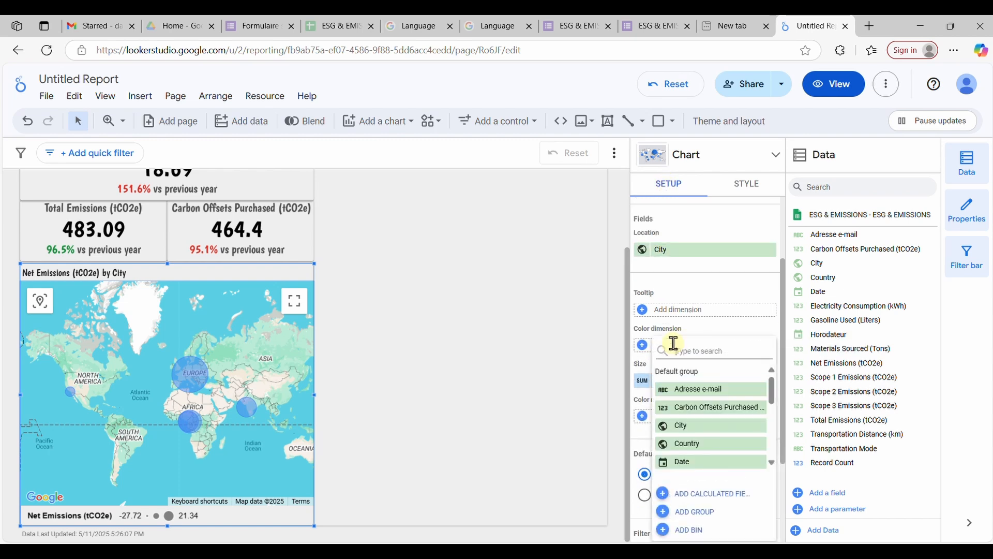
pyautogui.click(685, 447)
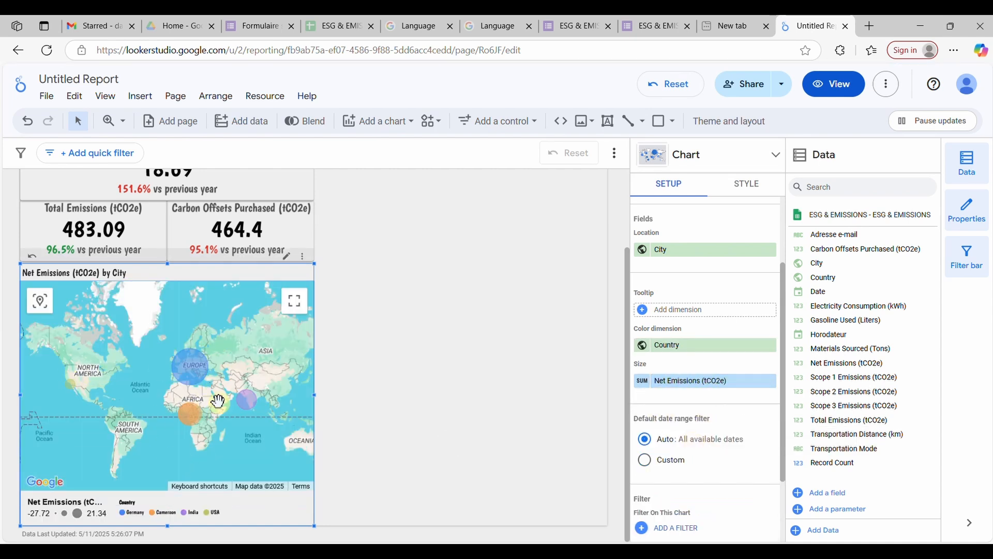
# Step: Set the map's color legend font to Arial with a font size of 14px
pyautogui.click(743, 184)
pyautogui.scroll(-15, 747, 399)
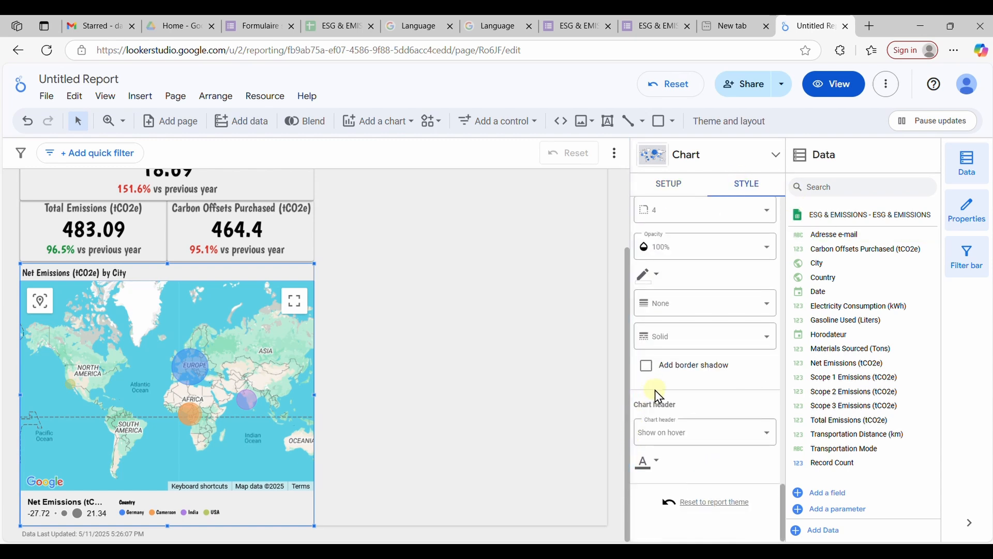
pyautogui.scroll(5, 680, 406)
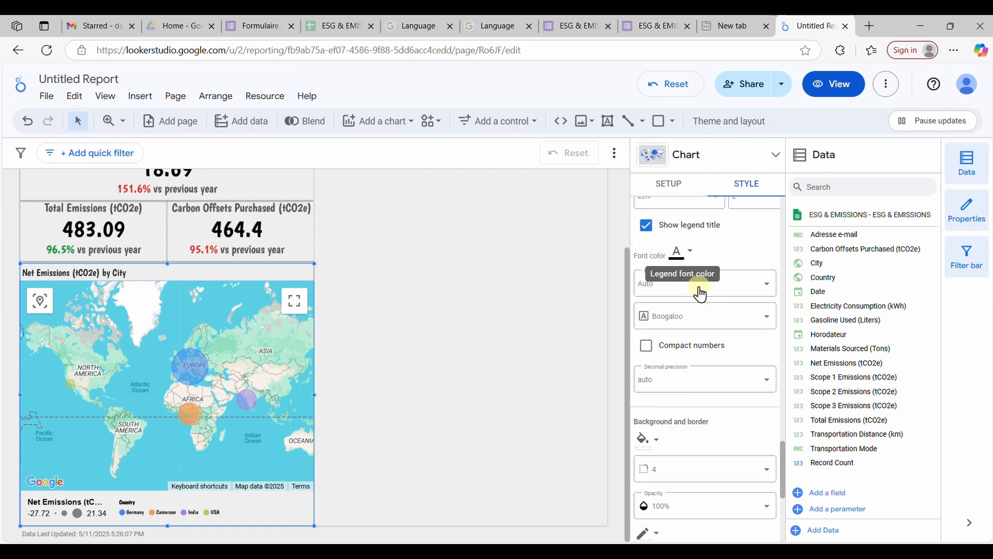
pyautogui.click(699, 316)
pyautogui.click(663, 386)
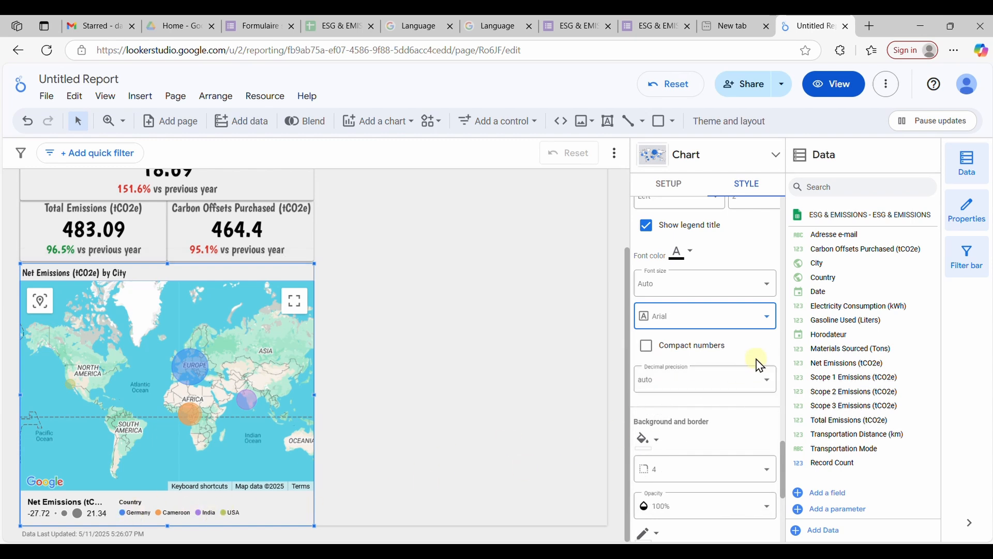
pyautogui.click(754, 284)
pyautogui.scroll(5, 687, 406)
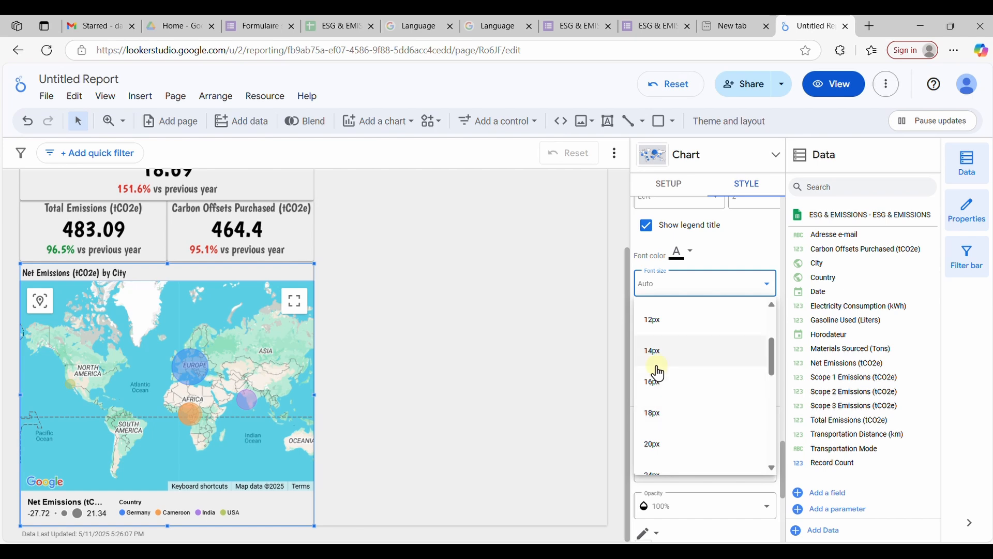
pyautogui.click(665, 358)
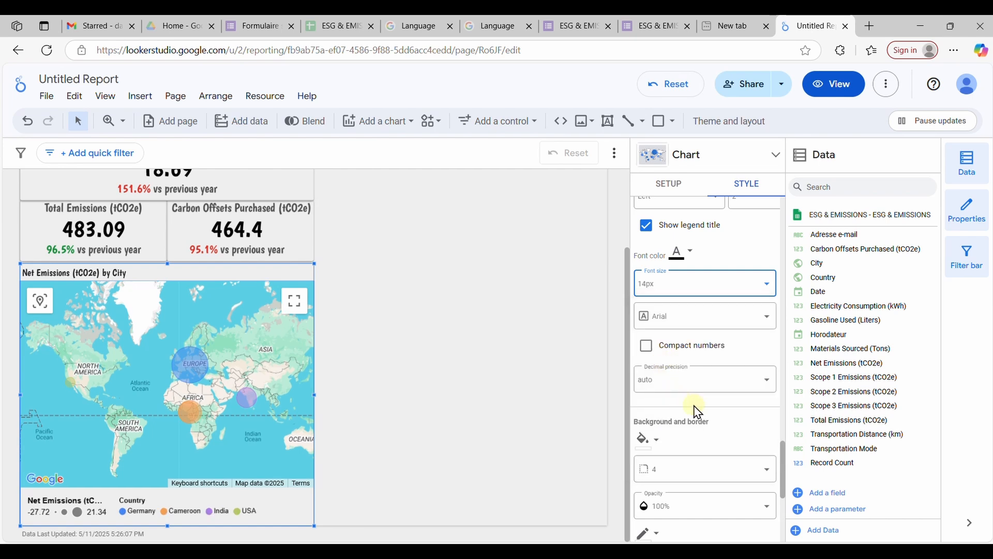
# Step: Add a border shadow to the Net Emissions (tCO2e) by City bubble map
pyautogui.scroll(-1, 695, 420)
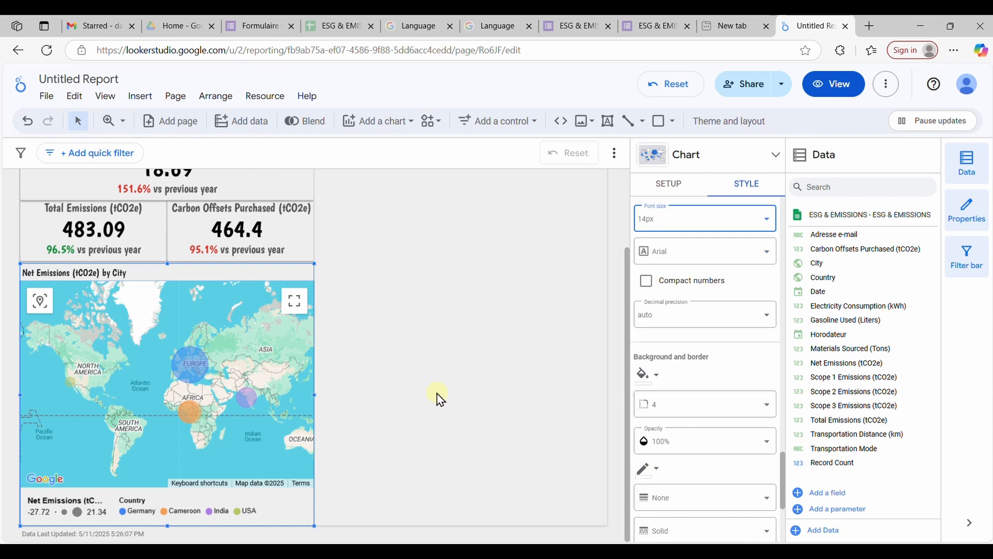
pyautogui.click(433, 424)
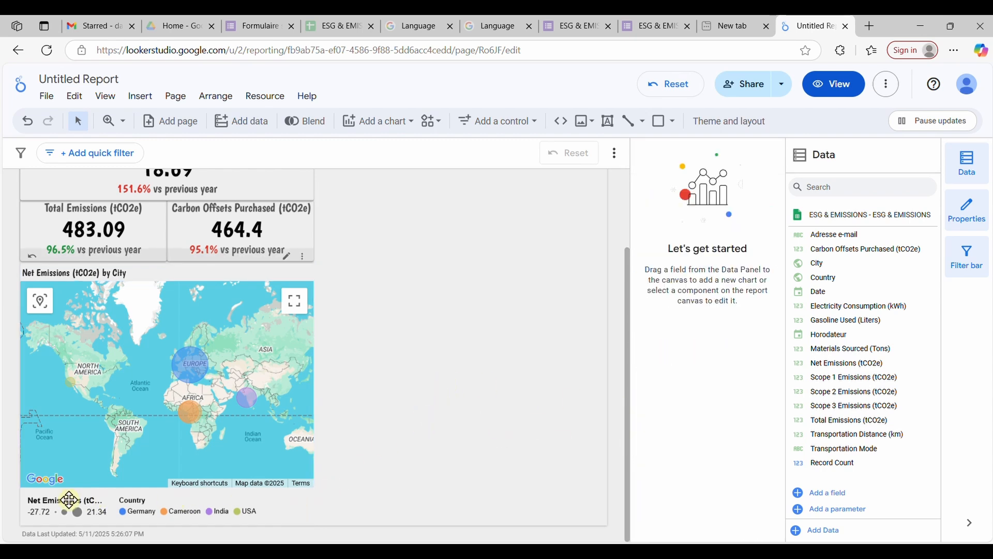
pyautogui.click(274, 510)
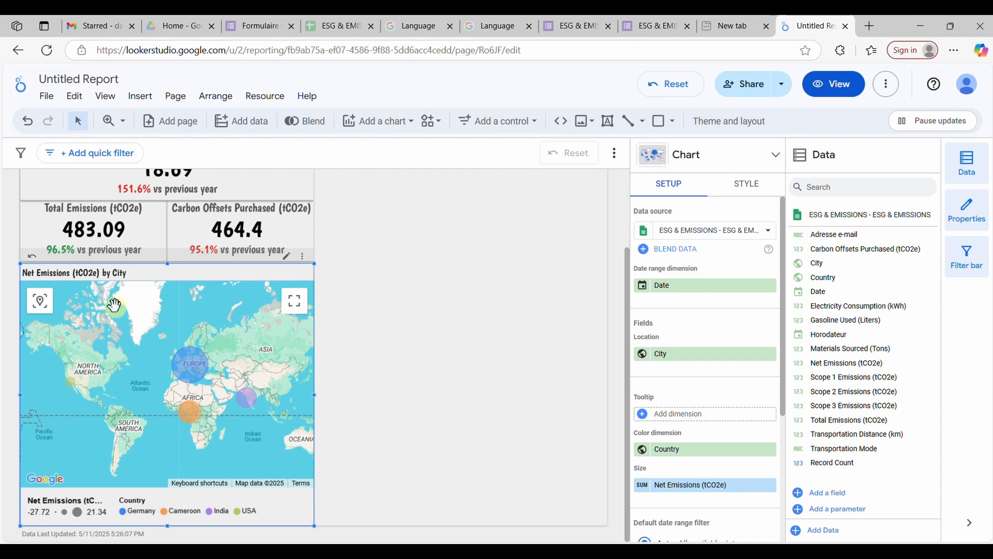
pyautogui.click(740, 185)
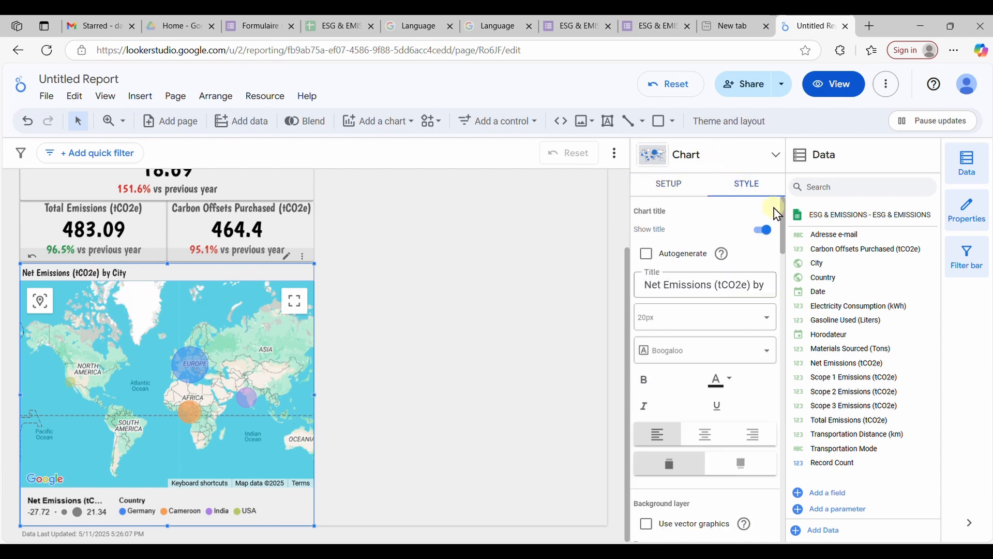
pyautogui.moveTo(780, 211); pyautogui.dragTo(781, 500)
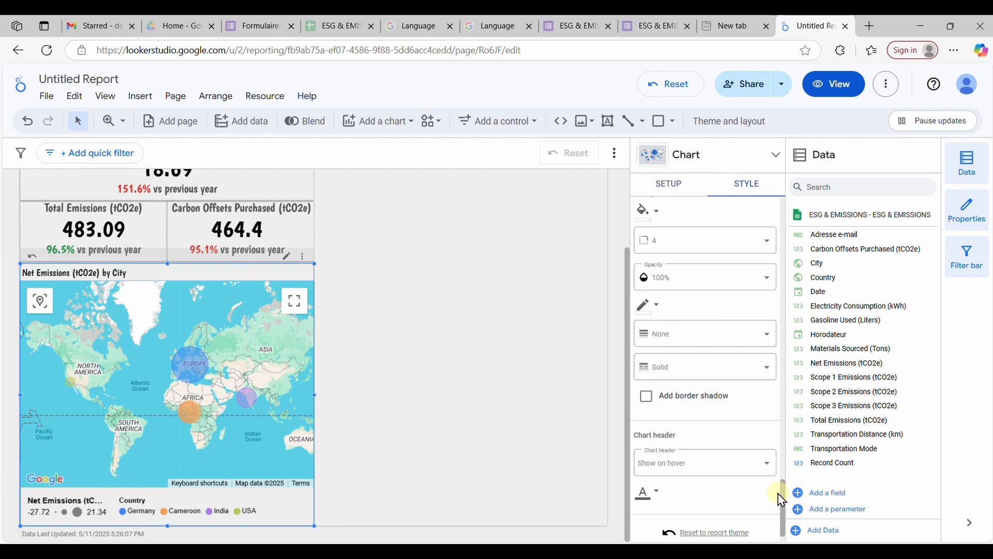
pyautogui.click(647, 397)
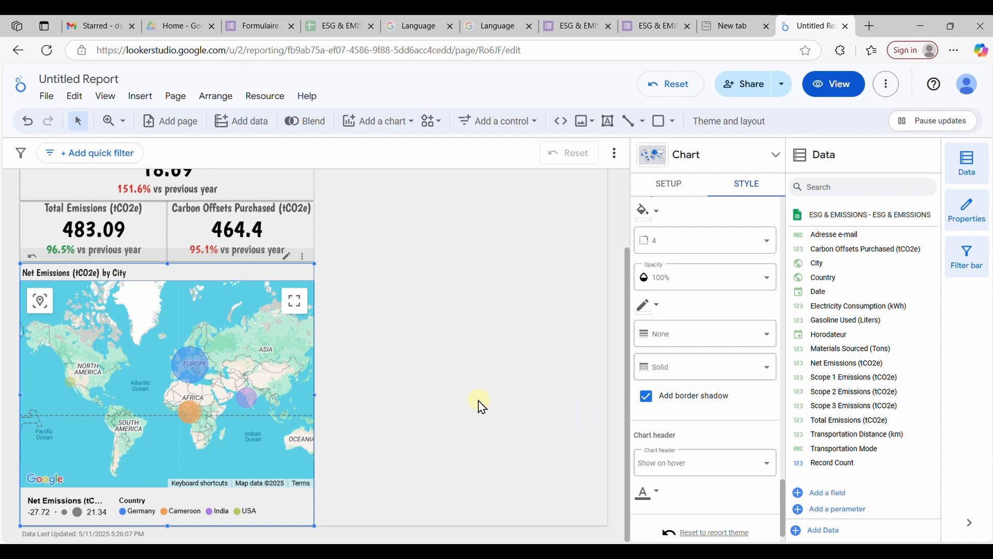
pyautogui.click(375, 384)
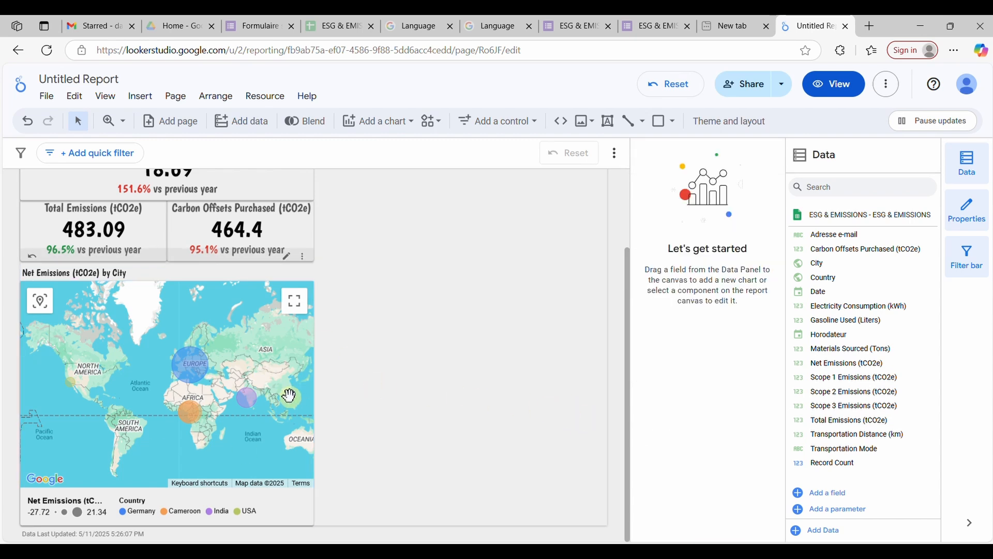
# Step: Switch the report to view mode and cross-filter it by the Mumbai and Munich bubbles on the map
pyautogui.scroll(2, 450, 401)
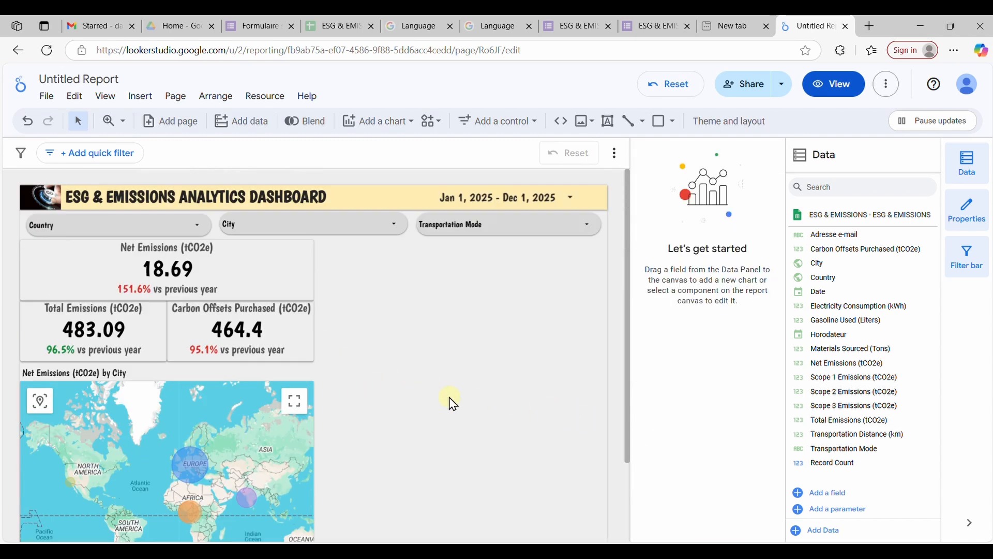
pyautogui.click(847, 97)
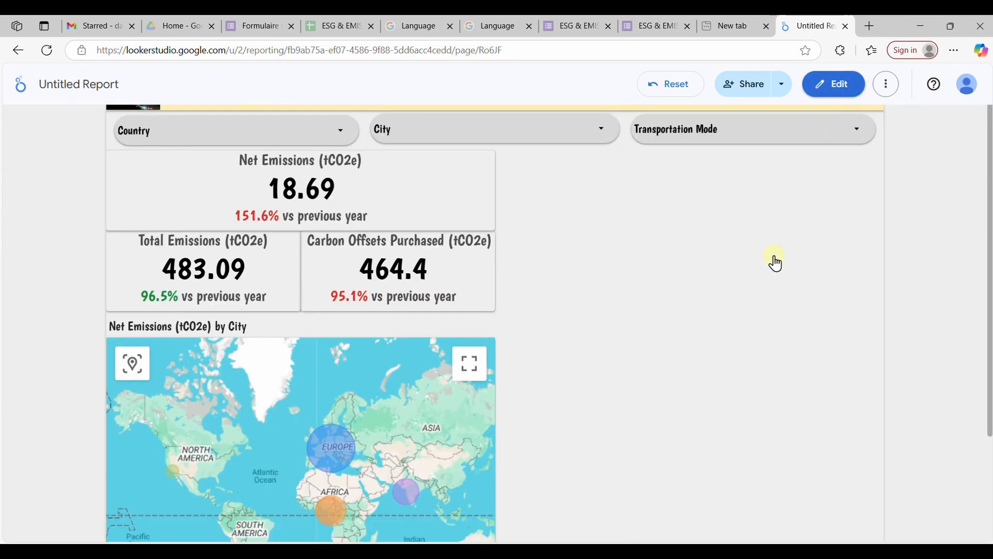
pyautogui.scroll(-3, 775, 264)
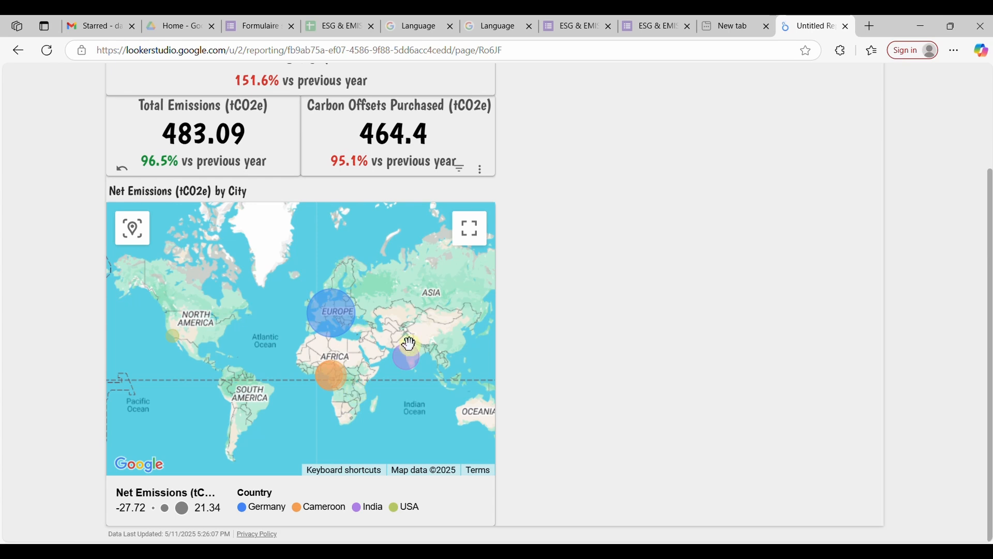
pyautogui.click(332, 308)
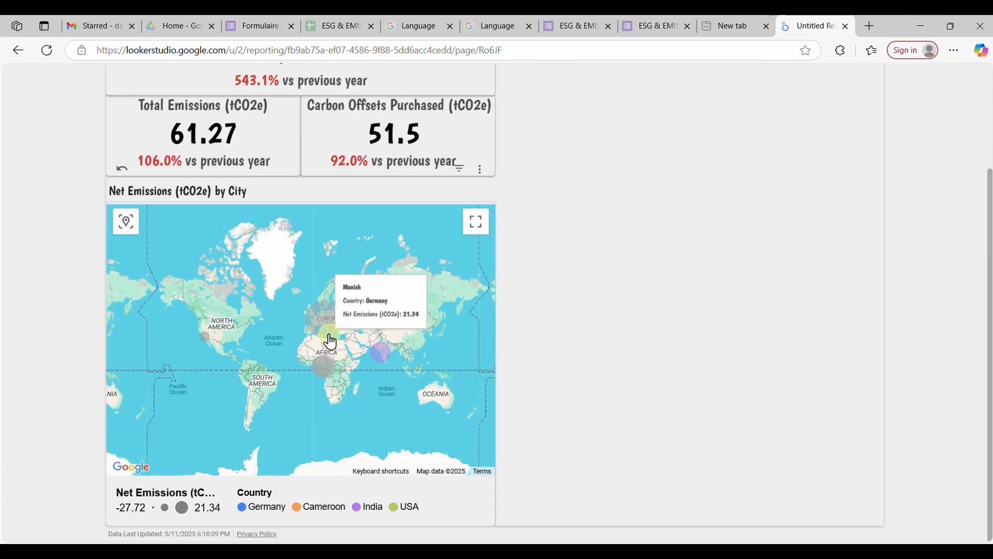
pyautogui.click(331, 343)
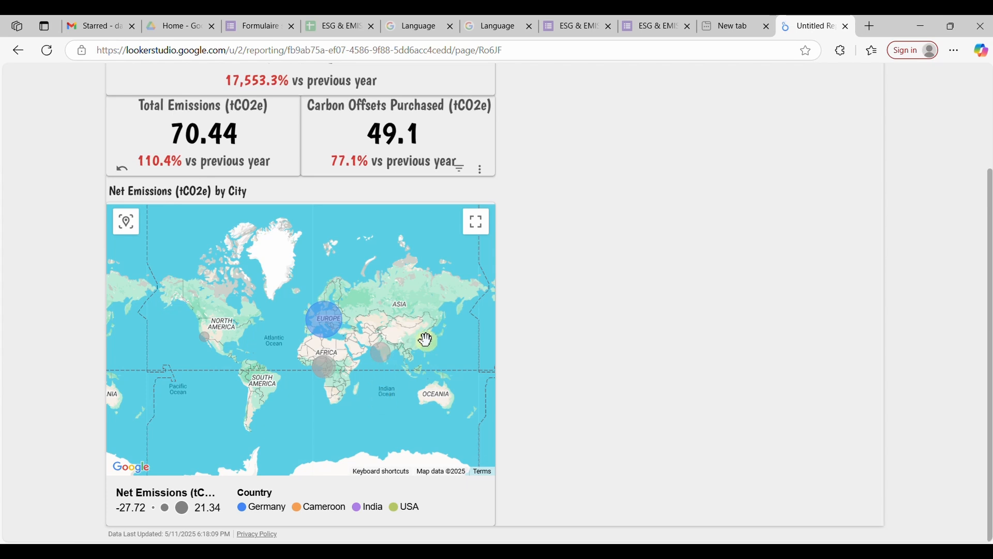
# Step: Cross-filter the report by the Mumbai bubble and by each of the Cameroon city bubbles on the map
pyautogui.scroll(1, 424, 339)
pyautogui.click(336, 369)
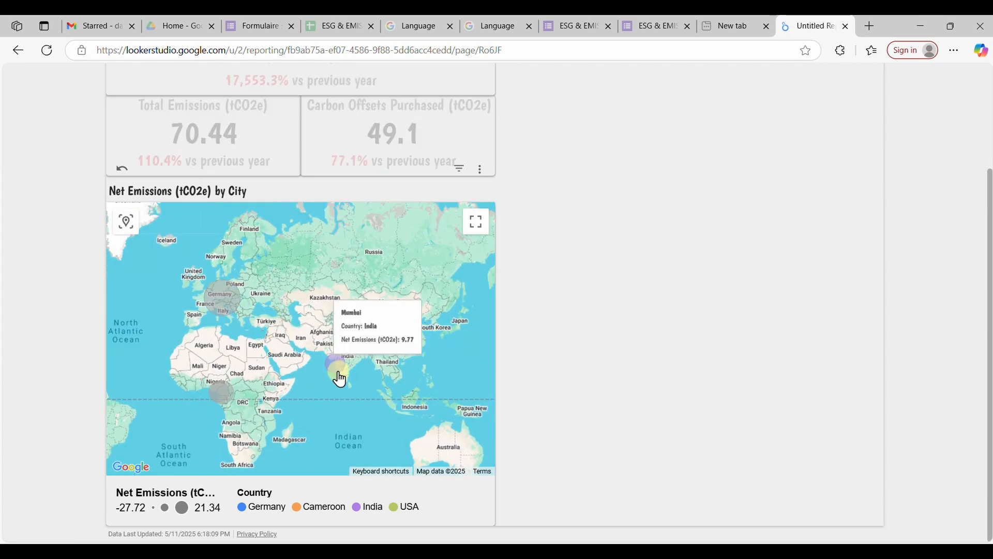
pyautogui.click(235, 399)
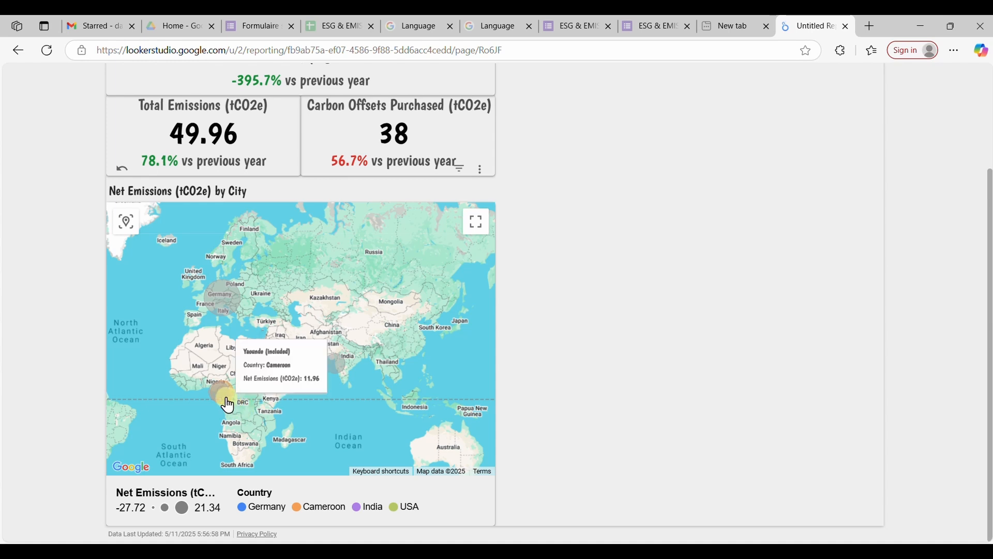
pyautogui.click(223, 401)
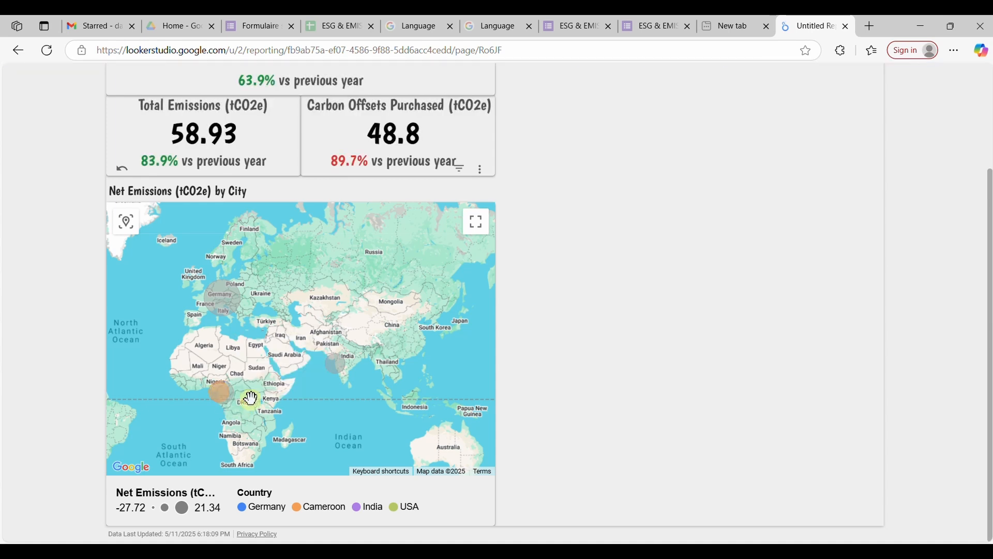
# Step: Cross-filter the report by the Los Angeles bubble on the map and clear the map selection
pyautogui.moveTo(267, 391); pyautogui.dragTo(488, 424)
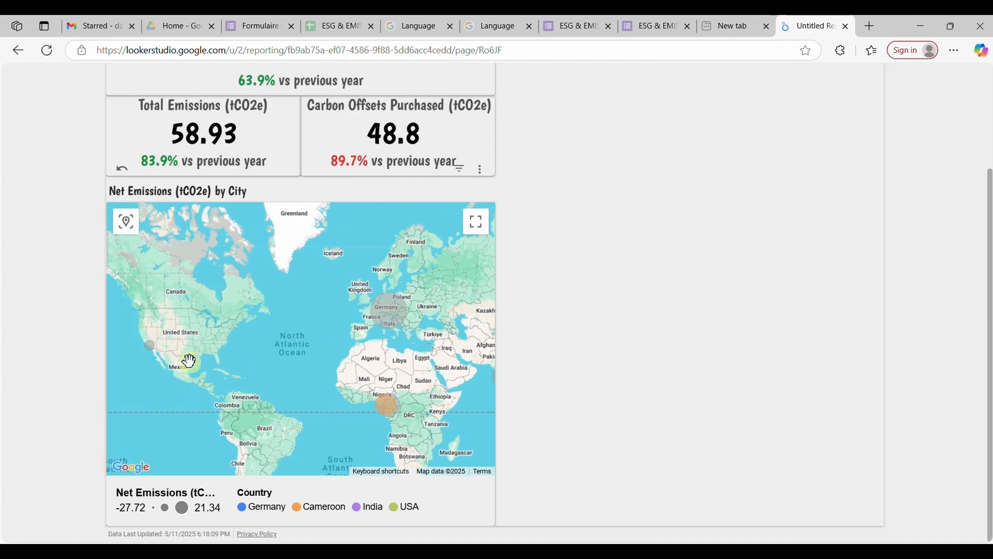
pyautogui.moveTo(152, 355)
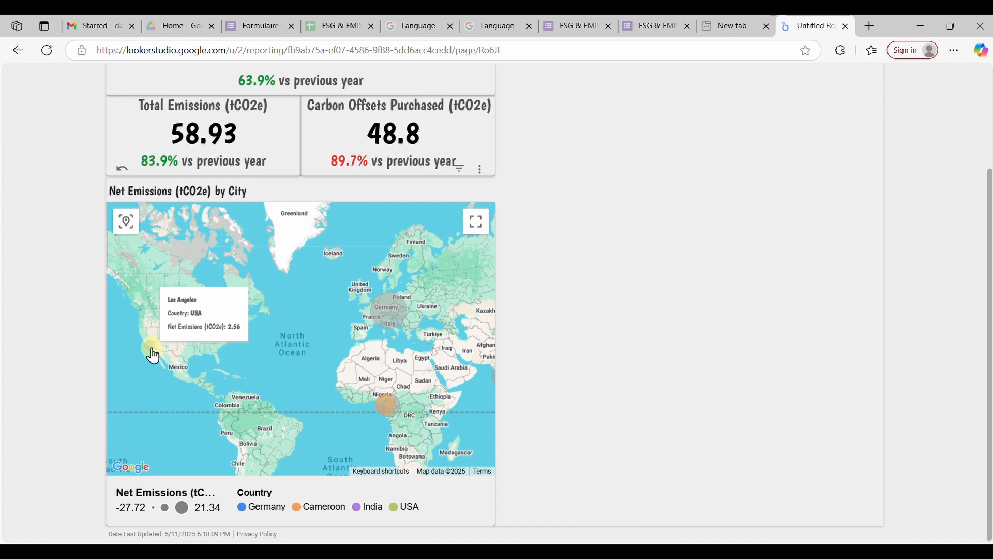
pyautogui.click(152, 355)
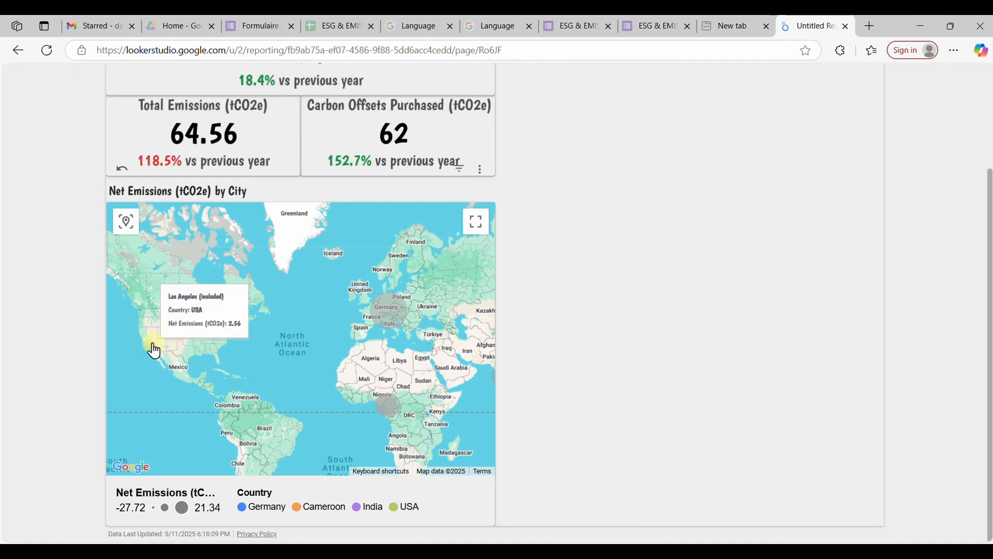
pyautogui.moveTo(249, 367); pyautogui.dragTo(188, 336)
pyautogui.scroll(-2, 293, 350)
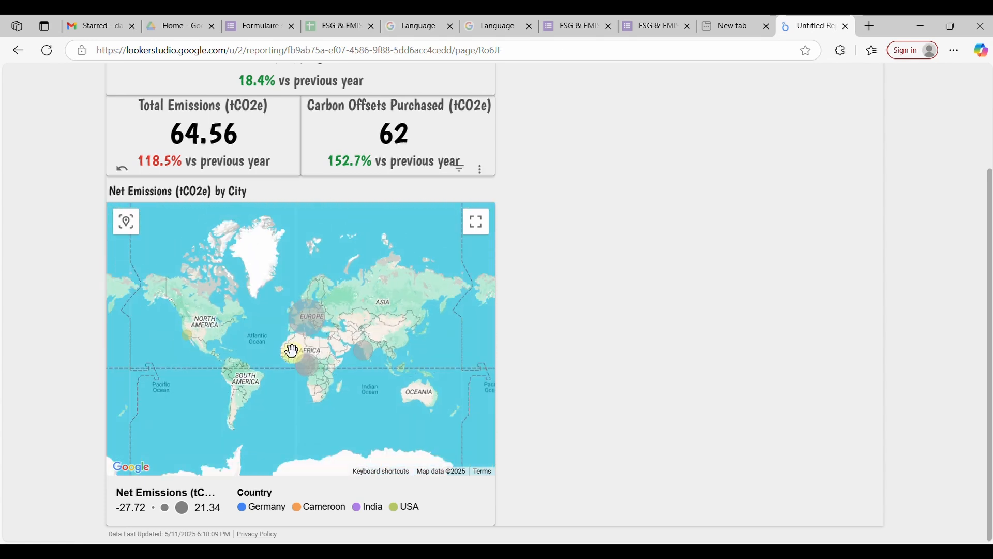
pyautogui.moveTo(192, 344)
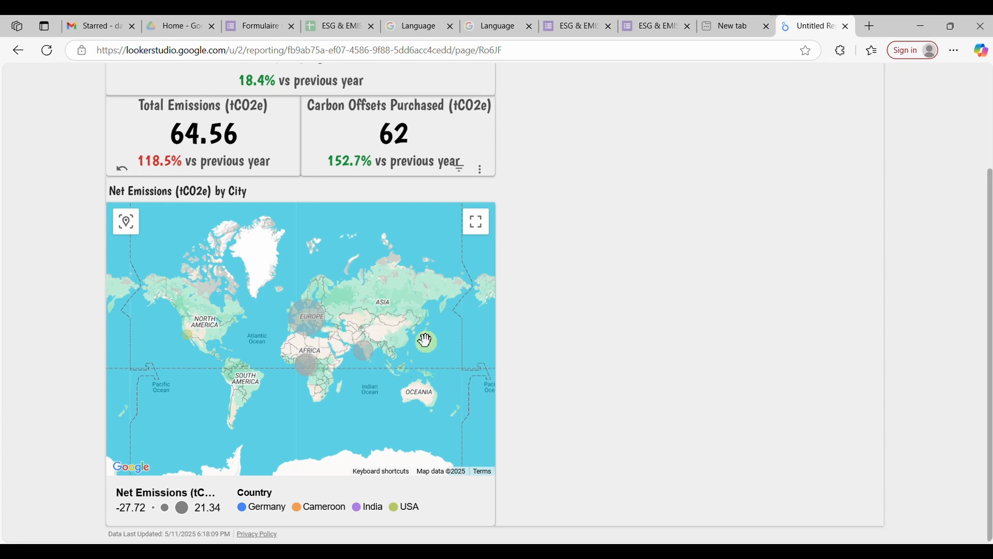
pyautogui.scroll(3, 641, 408)
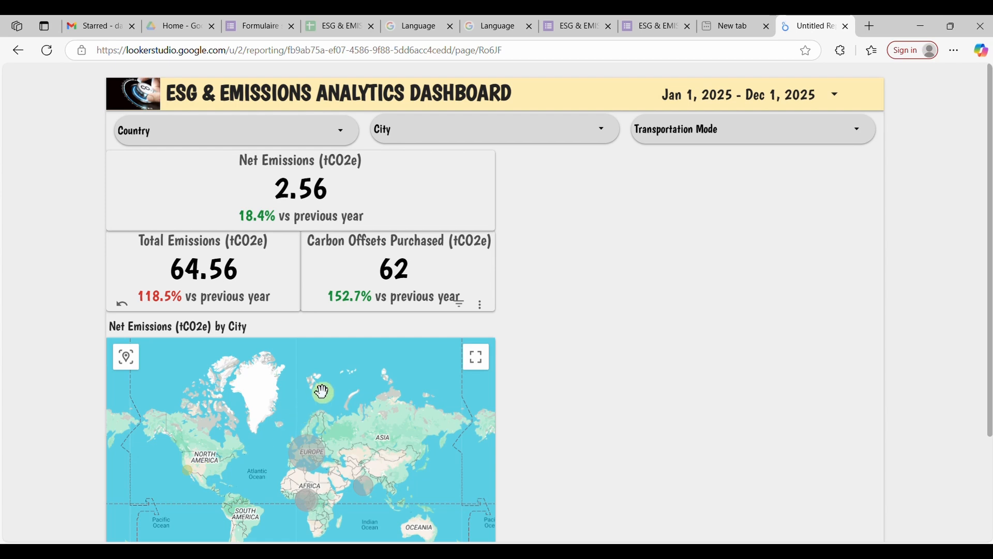
pyautogui.click(309, 462)
pyautogui.click(309, 462)
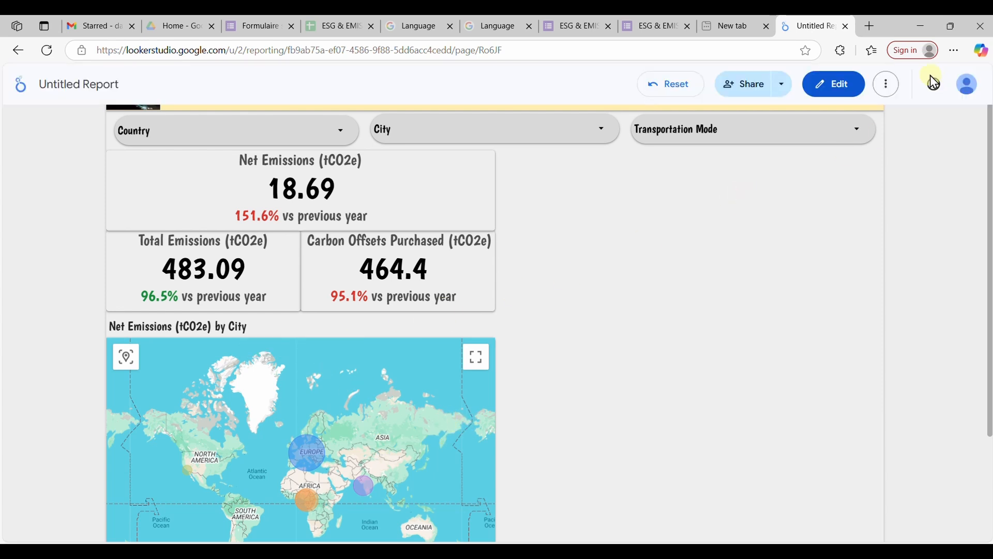
# Step: Filter the report to Munich, Yaounde and Mumbai in turn with the City filter and restore all cities
pyautogui.click(602, 129)
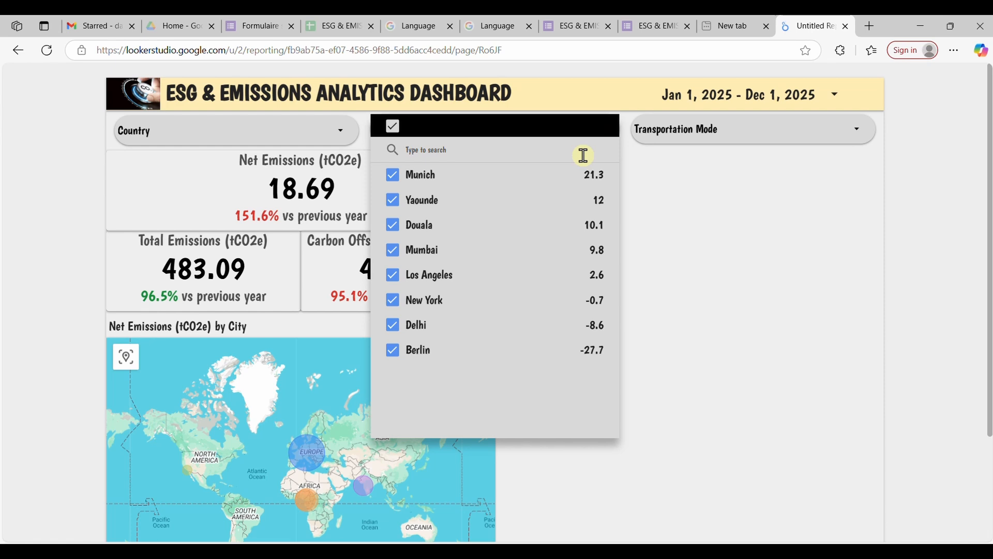
pyautogui.click(394, 130)
pyautogui.click(393, 176)
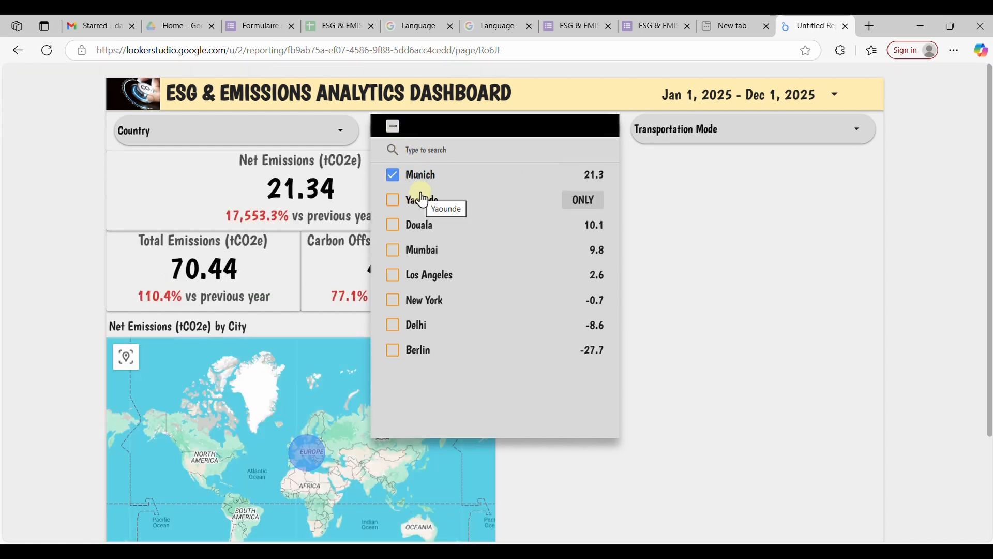
pyautogui.click(393, 199)
pyautogui.click(393, 175)
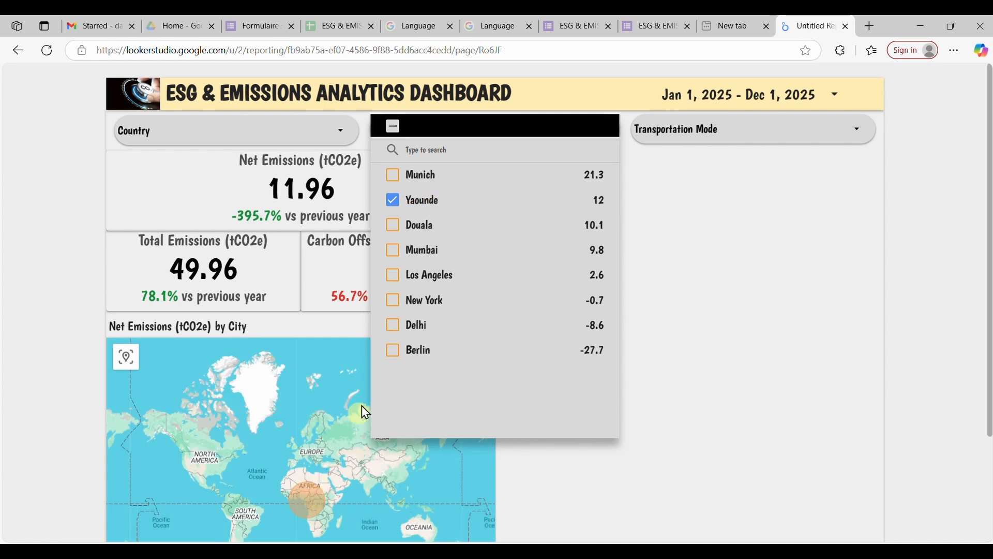
pyautogui.click(393, 249)
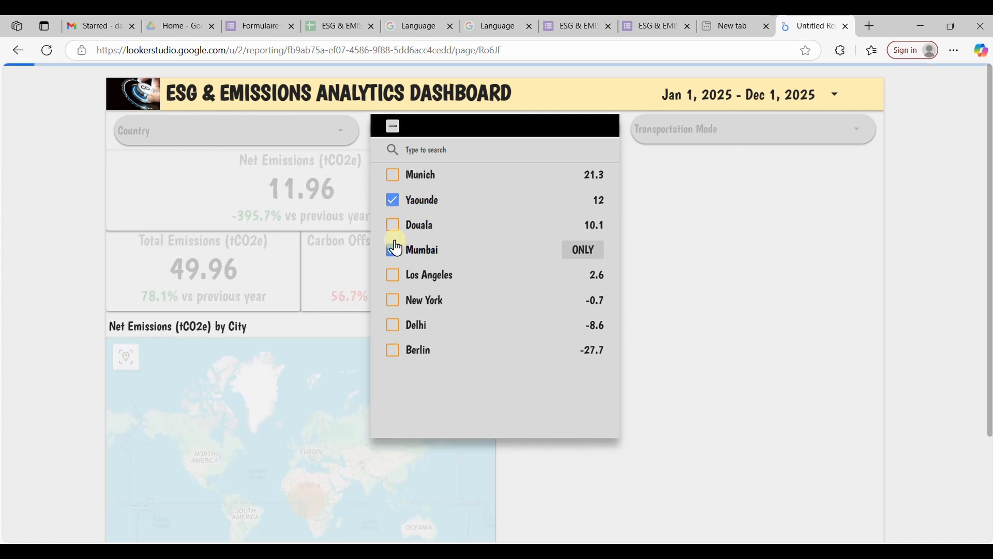
pyautogui.click(393, 200)
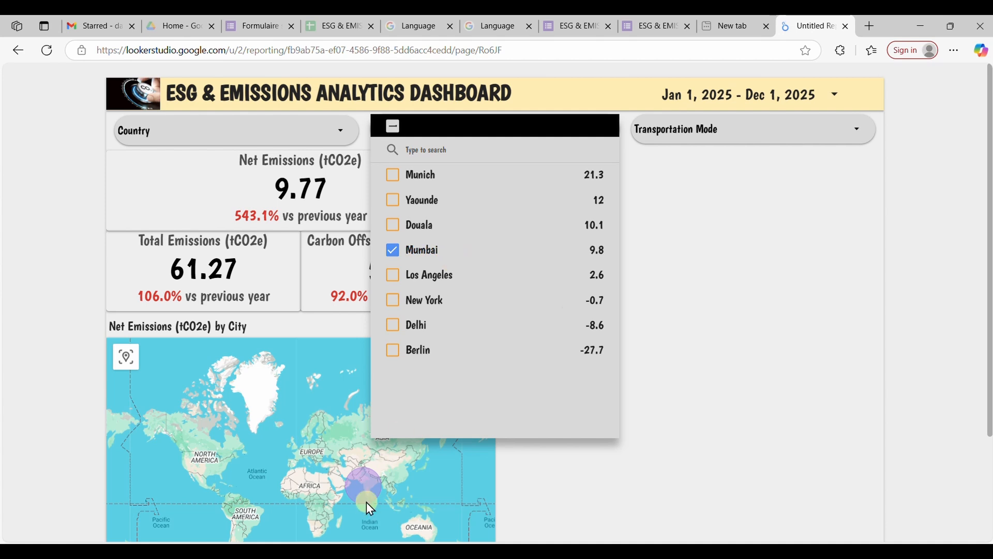
pyautogui.click(393, 126)
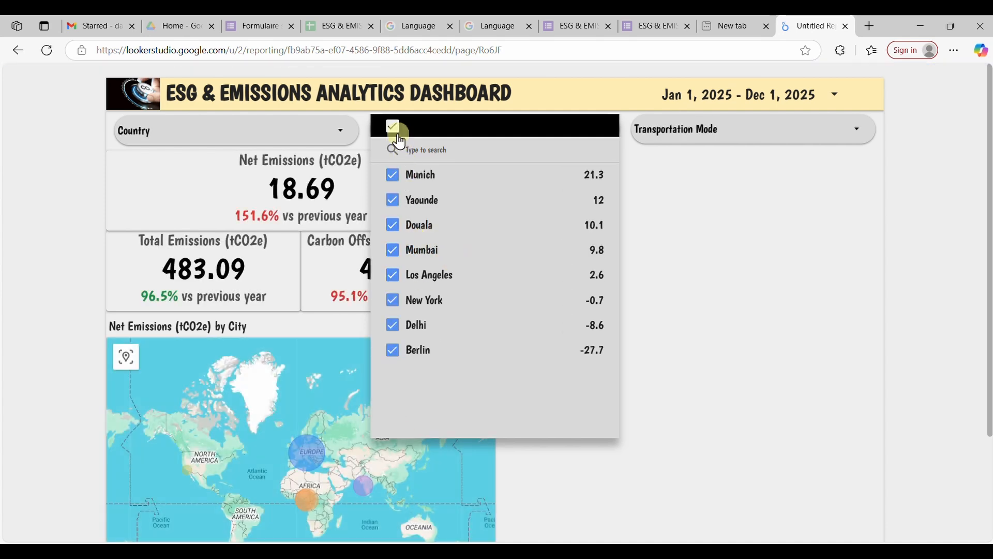
pyautogui.click(395, 130)
pyautogui.click(669, 238)
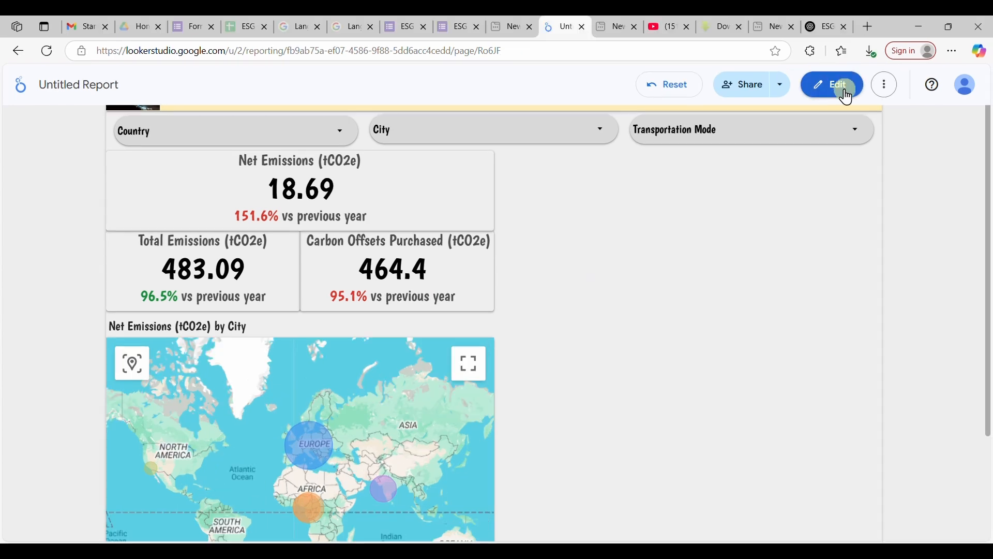
# Step: Return to edit mode and add a conditional formatting rule to the Net Emissions scorecard giving values greater than 0 red text
pyautogui.click(843, 92)
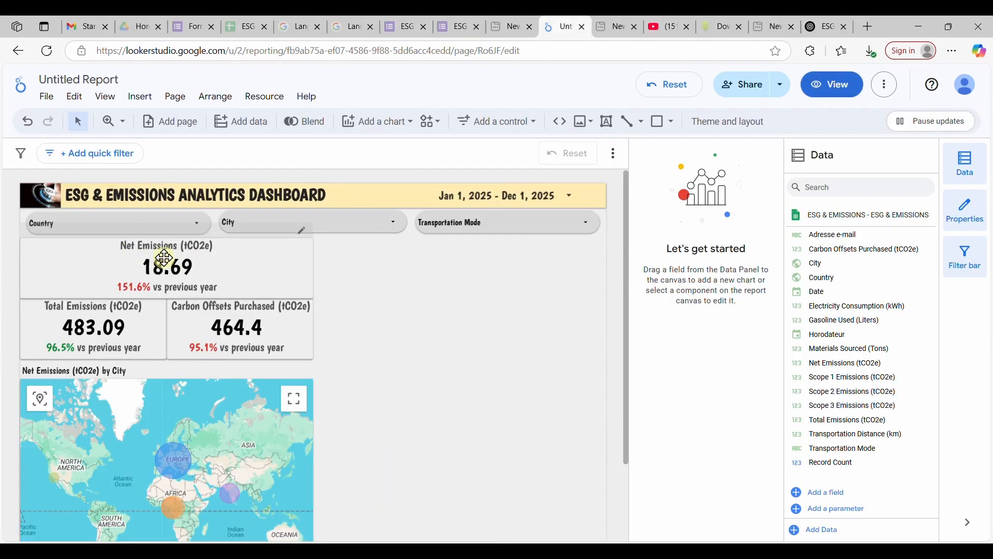
pyautogui.click(243, 255)
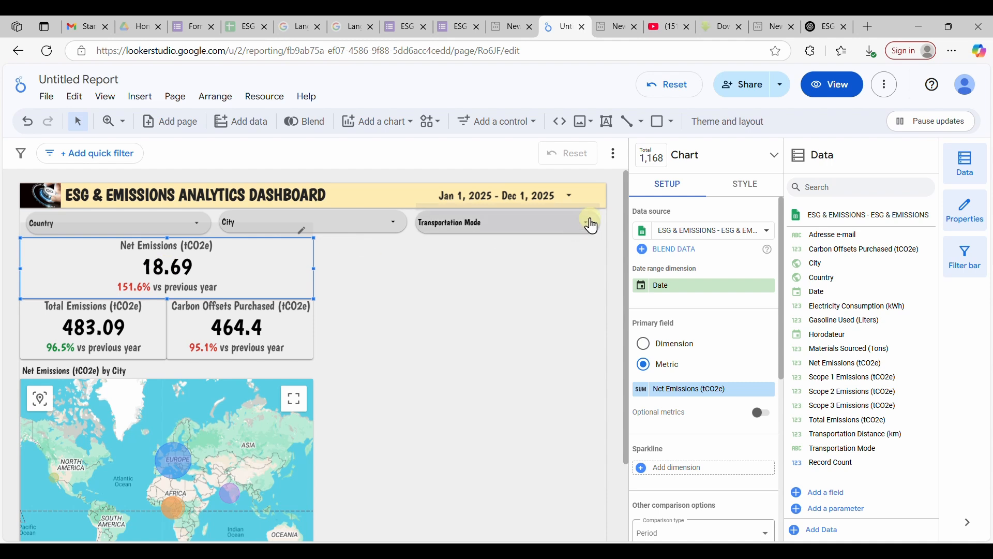
pyautogui.click(756, 191)
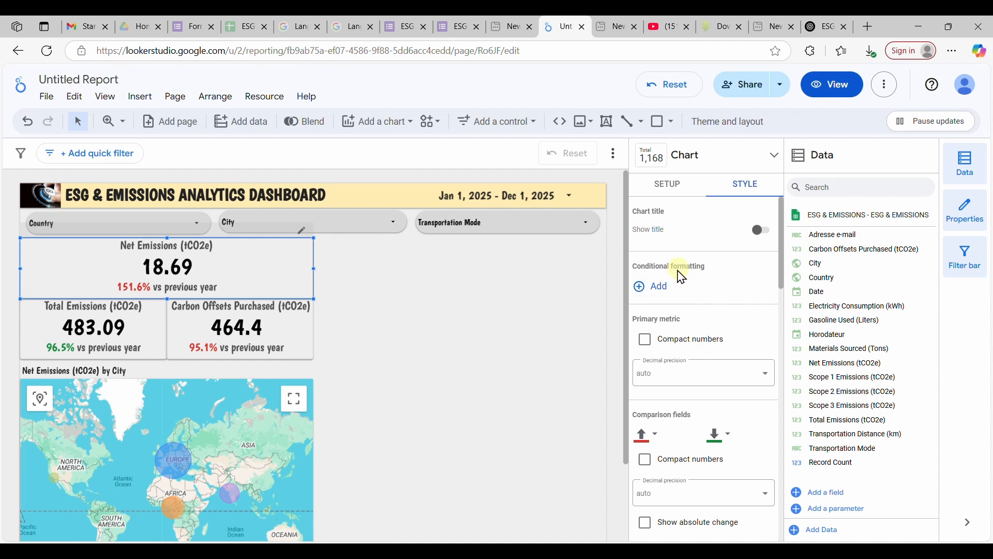
pyautogui.click(659, 286)
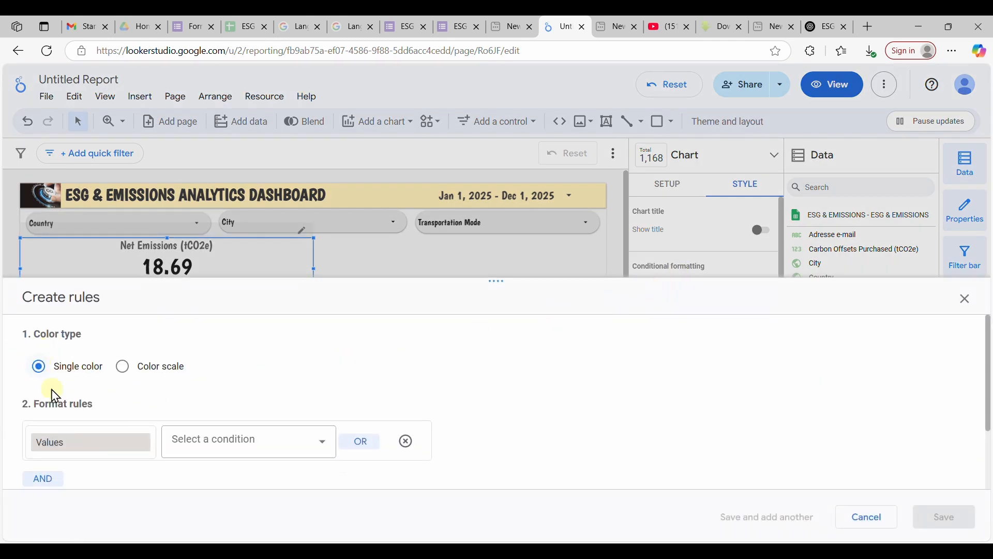
pyautogui.click(208, 454)
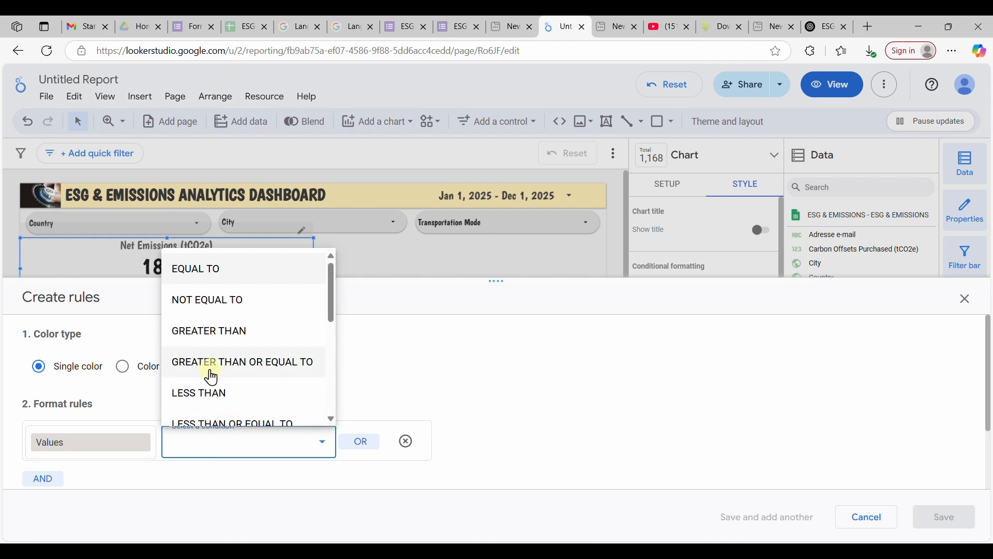
pyautogui.click(241, 334)
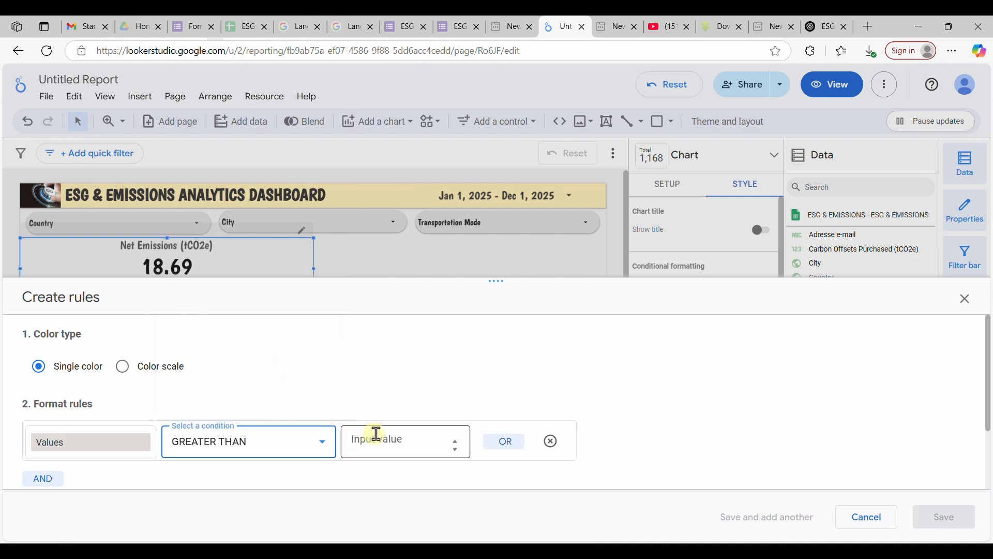
pyautogui.click(385, 436)
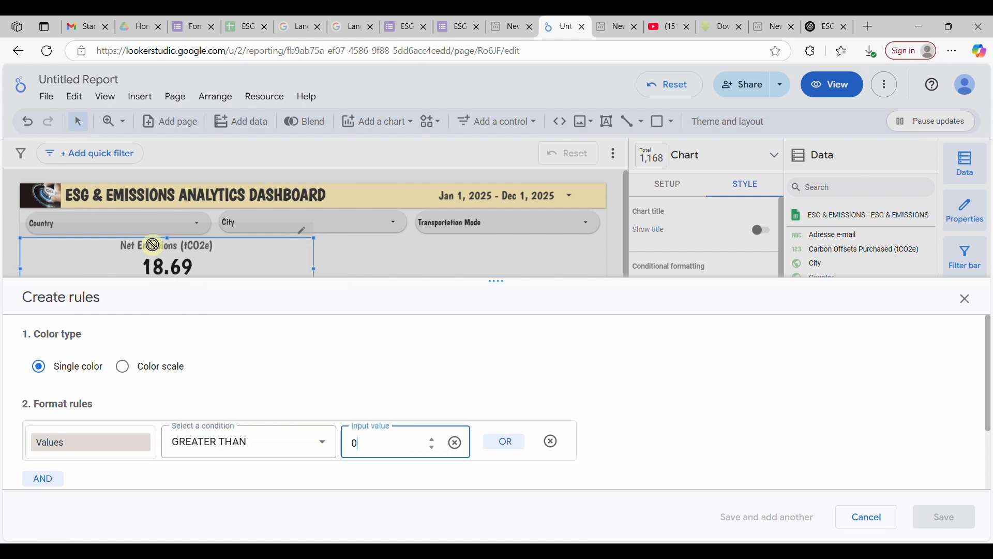
pyautogui.scroll(-2, 454, 448)
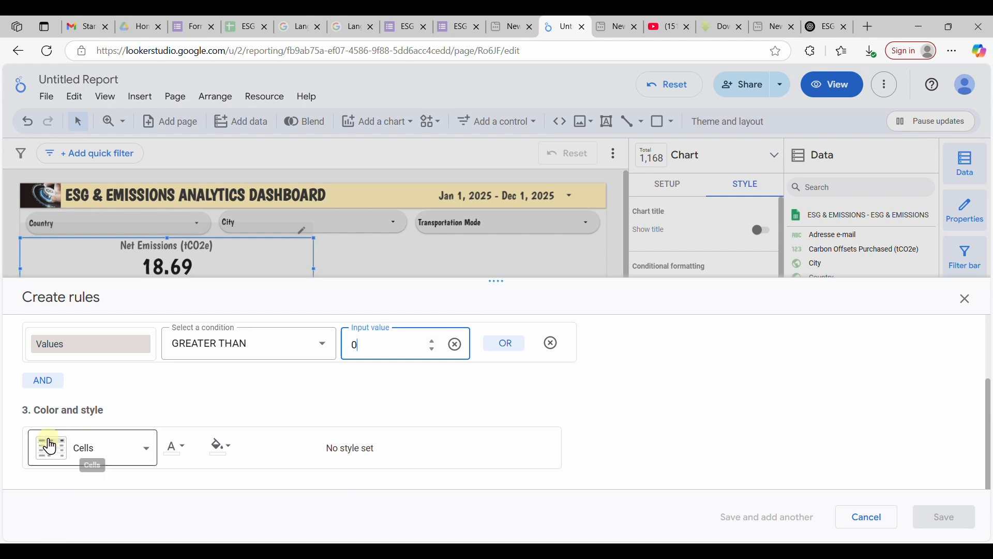
pyautogui.click(185, 454)
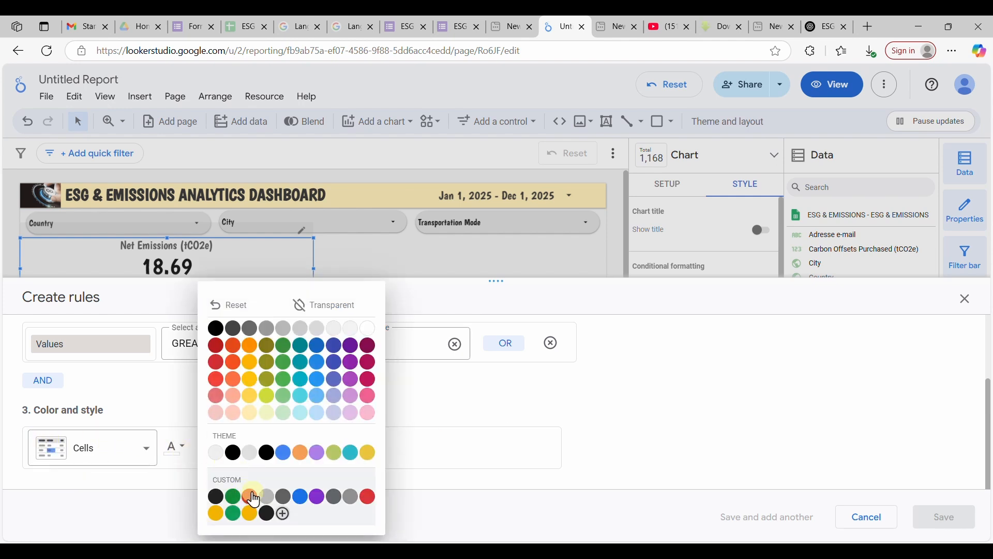
pyautogui.click(251, 497)
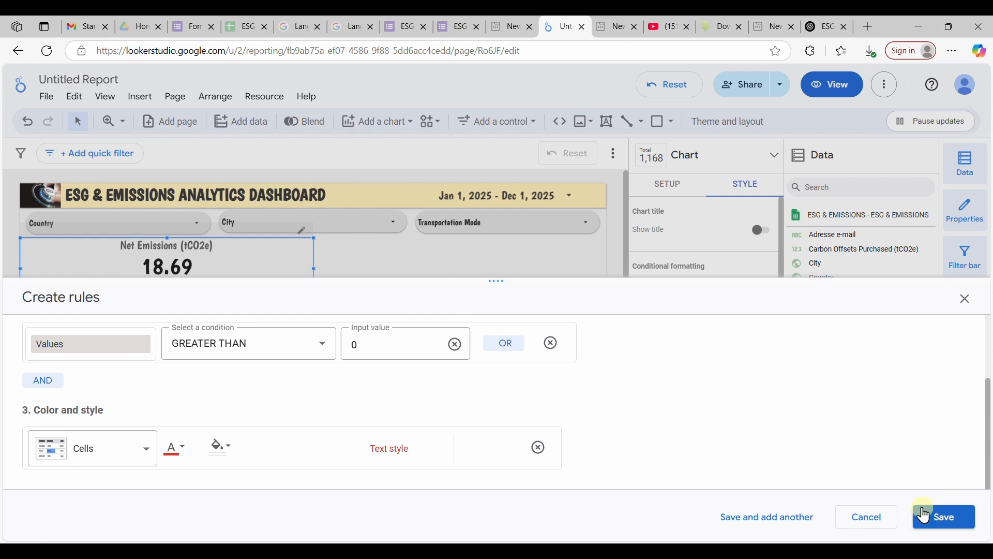
pyautogui.click(935, 516)
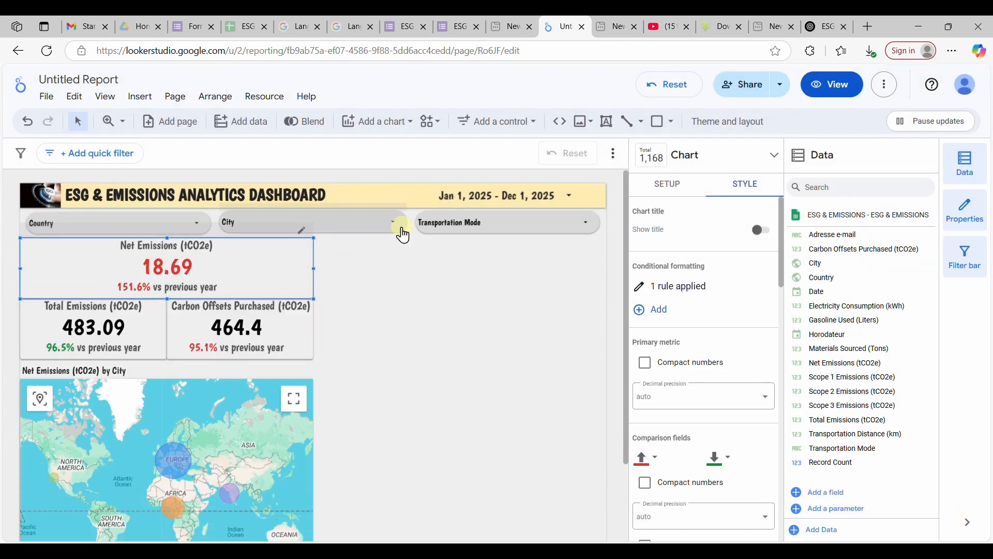
# Step: Check the rule by filtering the report to Berlin with the City filter, and restore all cities
pyautogui.click(402, 232)
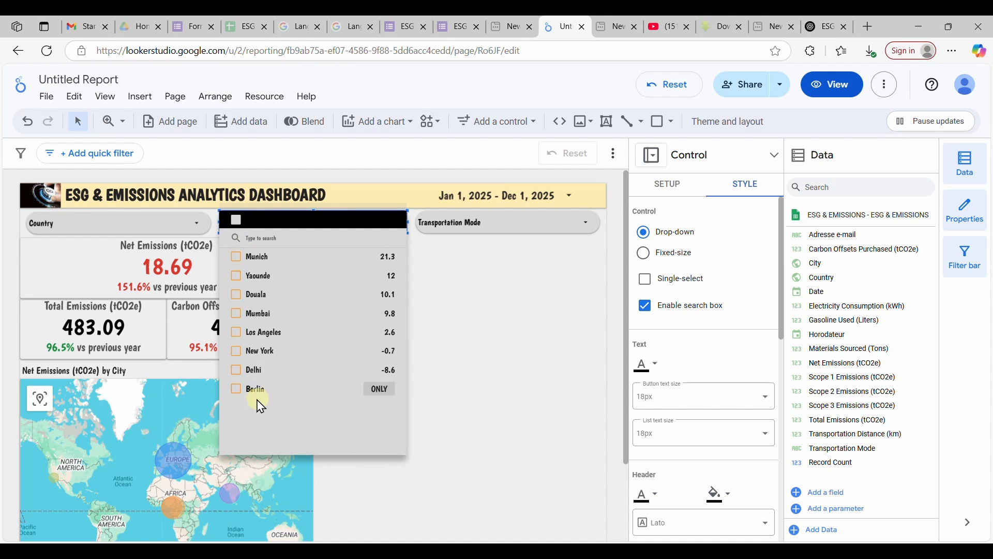
pyautogui.click(240, 398)
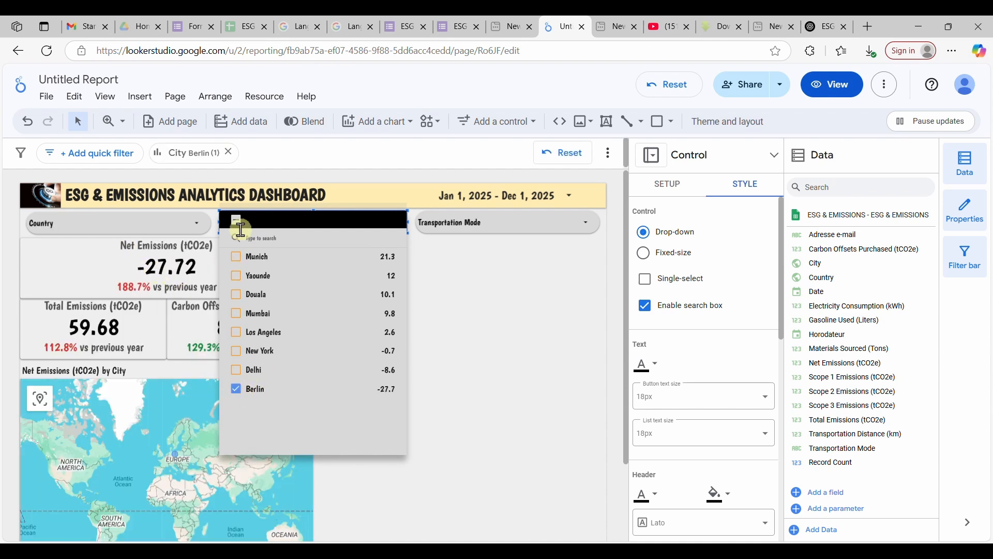
pyautogui.click(237, 219)
pyautogui.click(446, 352)
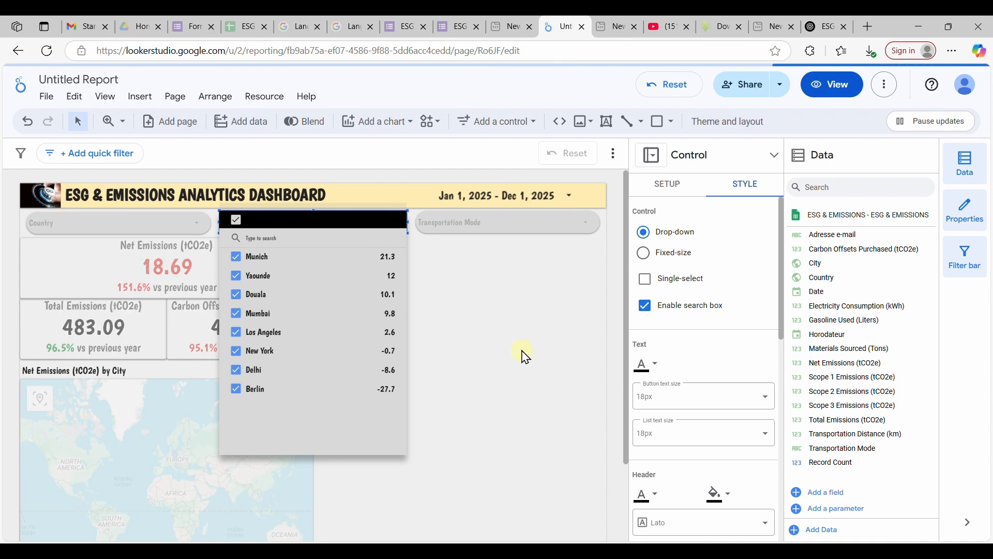
# Step: Create a second conditional formatting rule on the Net Emissions scorecard with green text for values less than 0
pyautogui.click(299, 281)
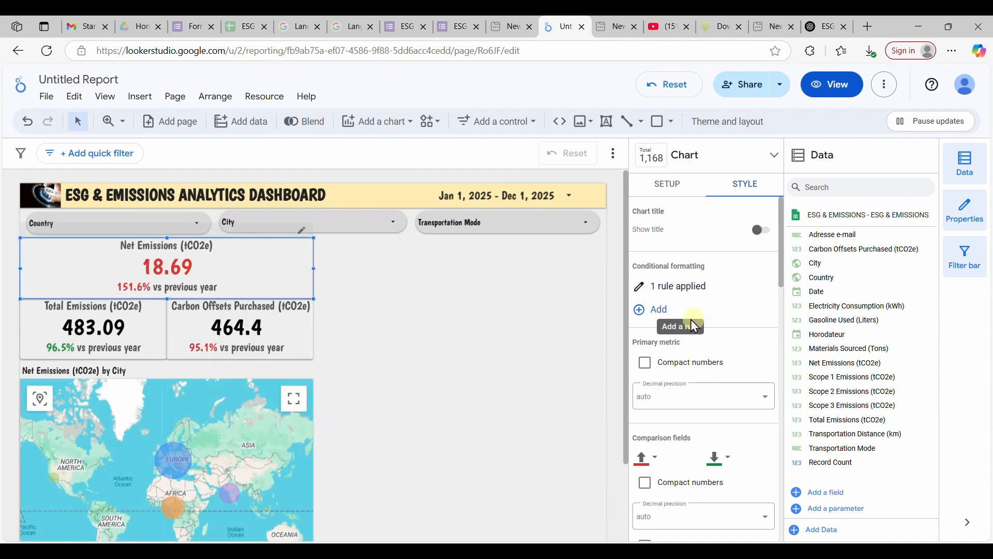
pyautogui.click(666, 312)
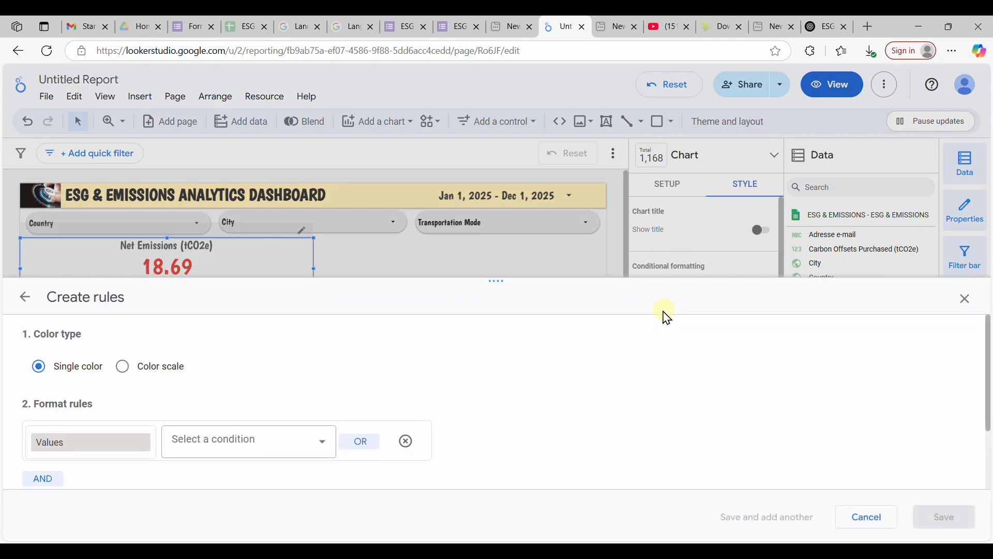
pyautogui.click(187, 456)
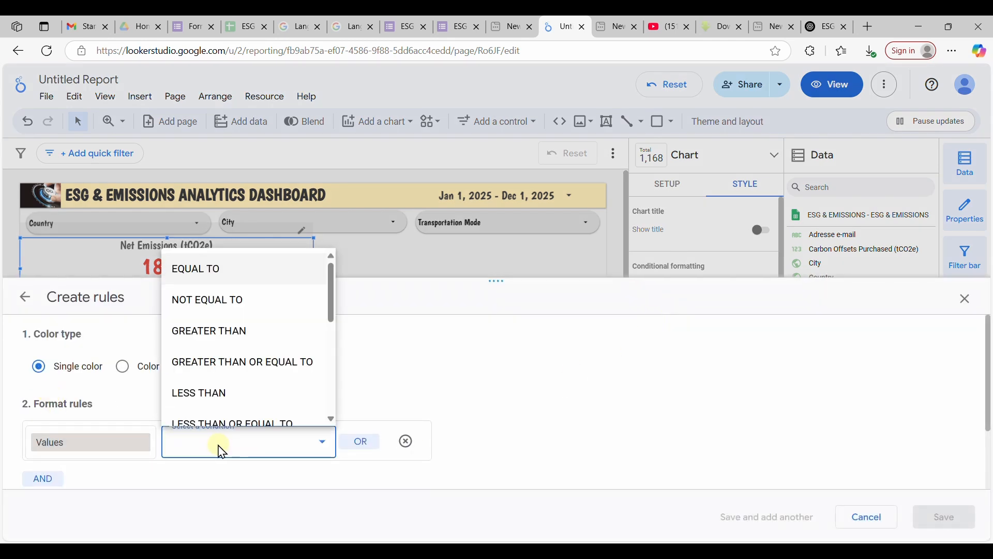
pyautogui.click(227, 405)
pyautogui.click(398, 444)
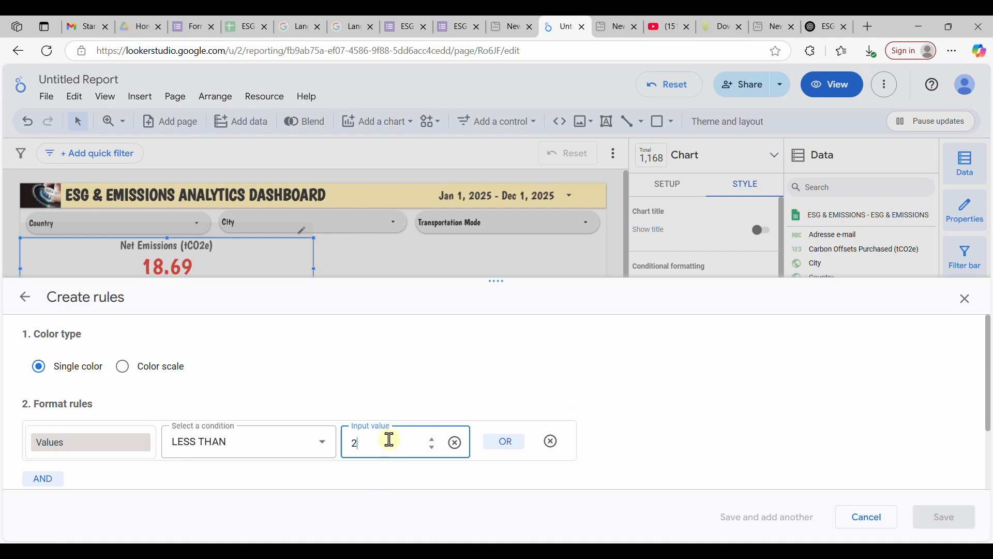
pyautogui.scroll(-2, 610, 453)
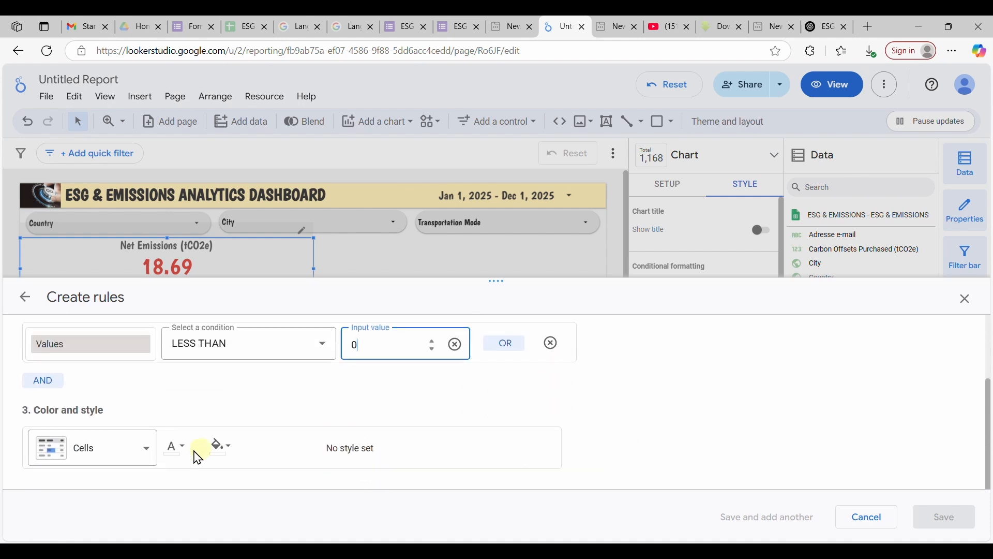
pyautogui.click(178, 451)
pyautogui.click(236, 501)
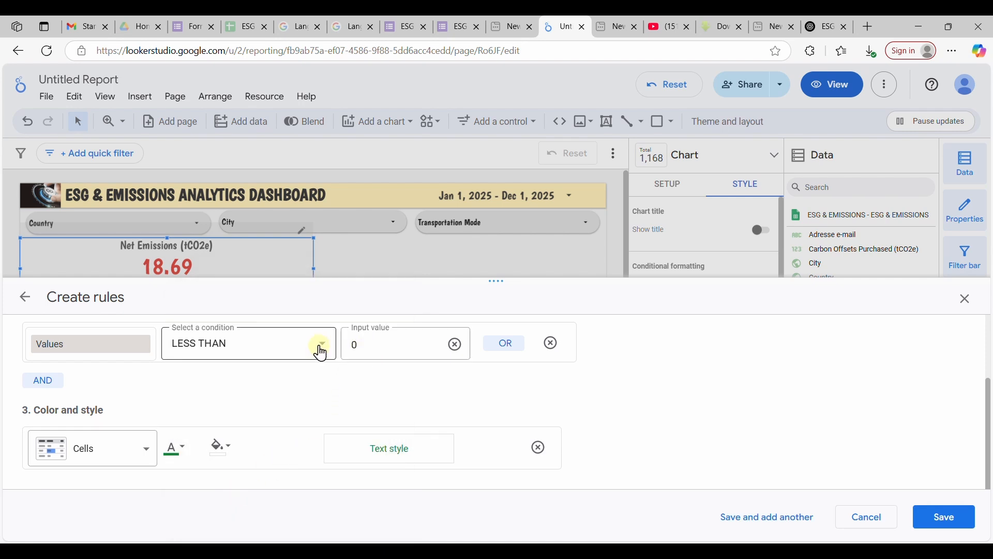
# Step: Change the green rule's condition to less than or equal to 0 and save the rule
pyautogui.click(317, 346)
pyautogui.scroll(-2, 303, 409)
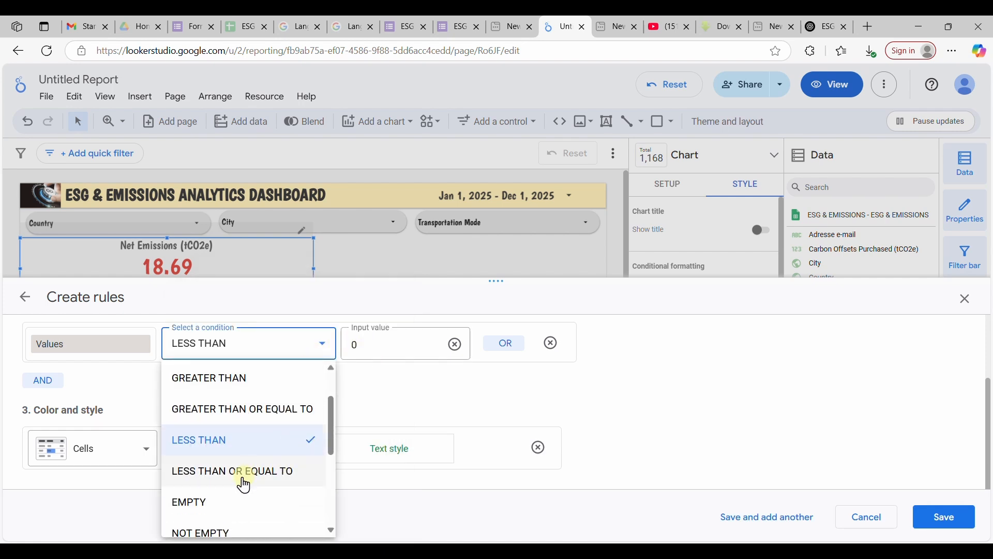
pyautogui.click(242, 472)
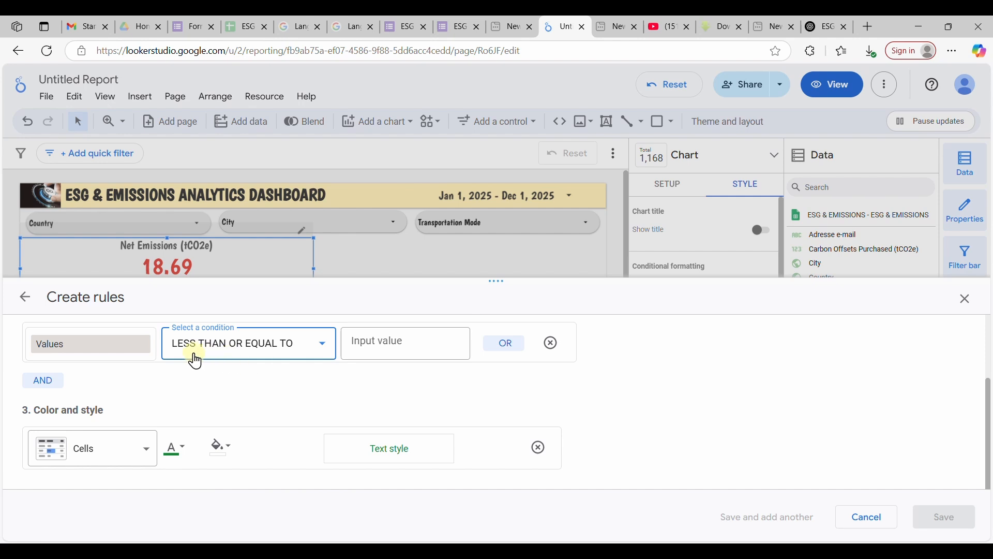
pyautogui.click(383, 346)
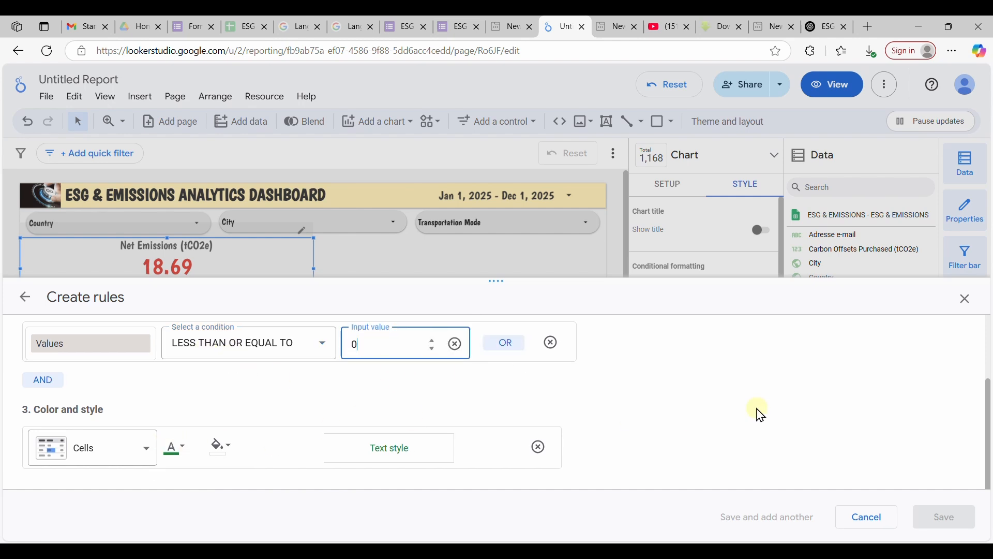
pyautogui.click(381, 392)
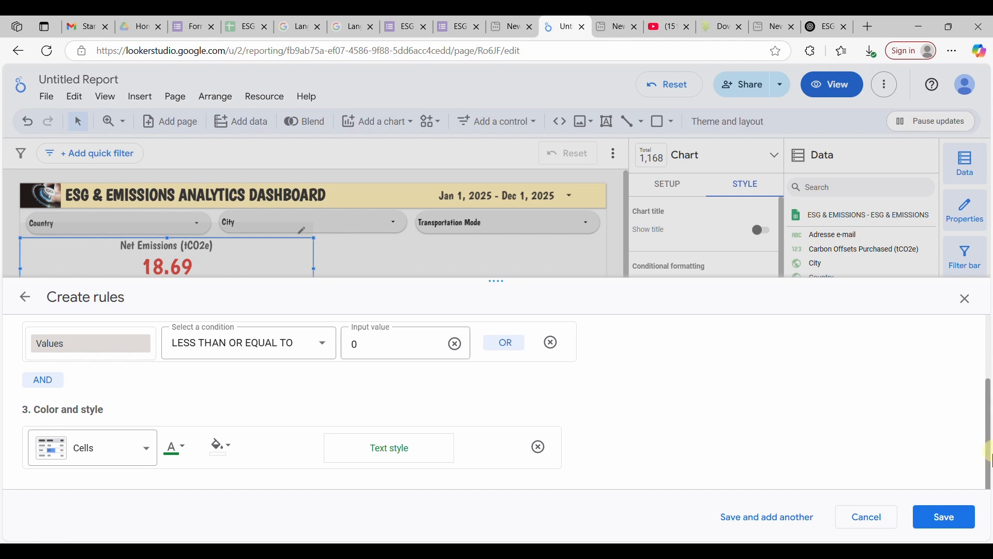
pyautogui.click(948, 519)
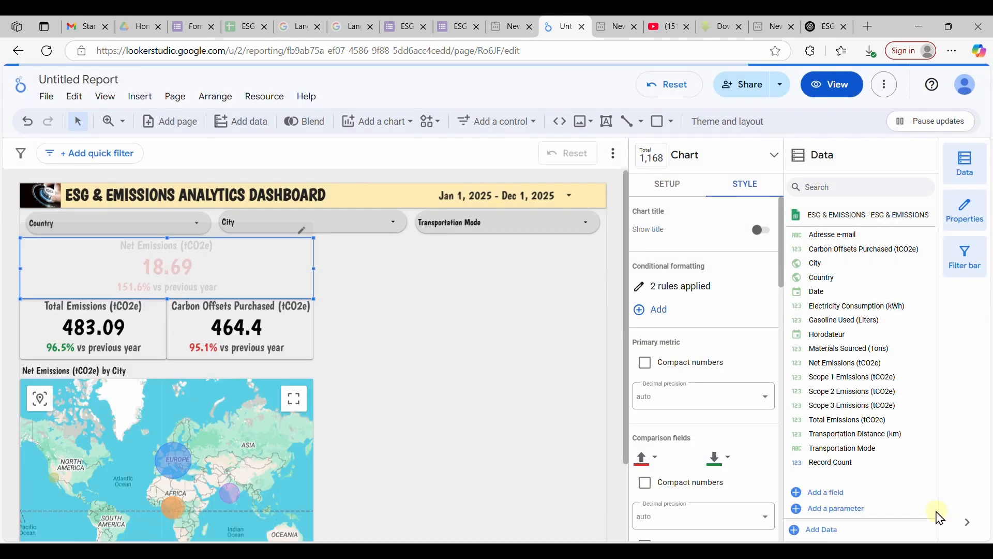
# Step: Check the Net Emissions text colour for Berlin only with the City filter, and reselect all cities
pyautogui.click(395, 226)
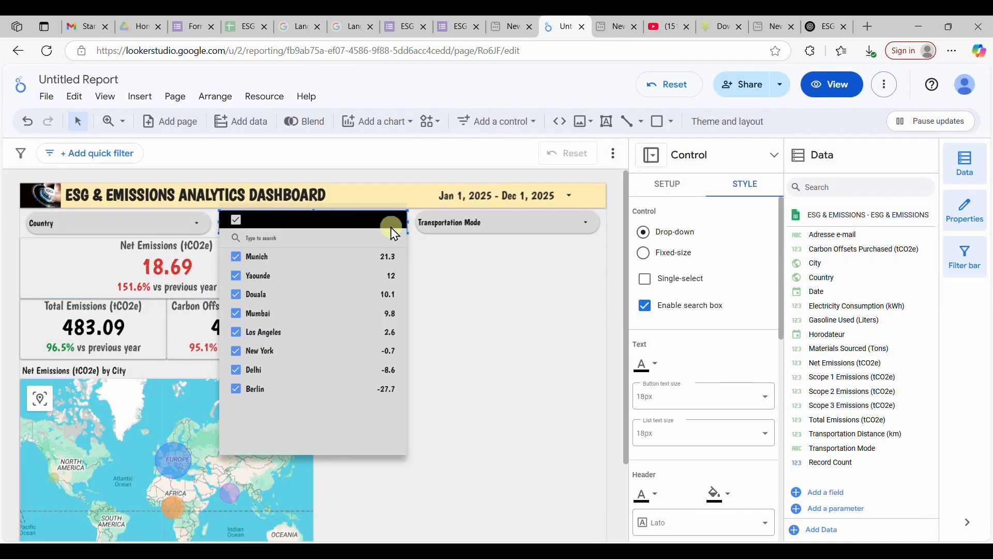
pyautogui.click(237, 221)
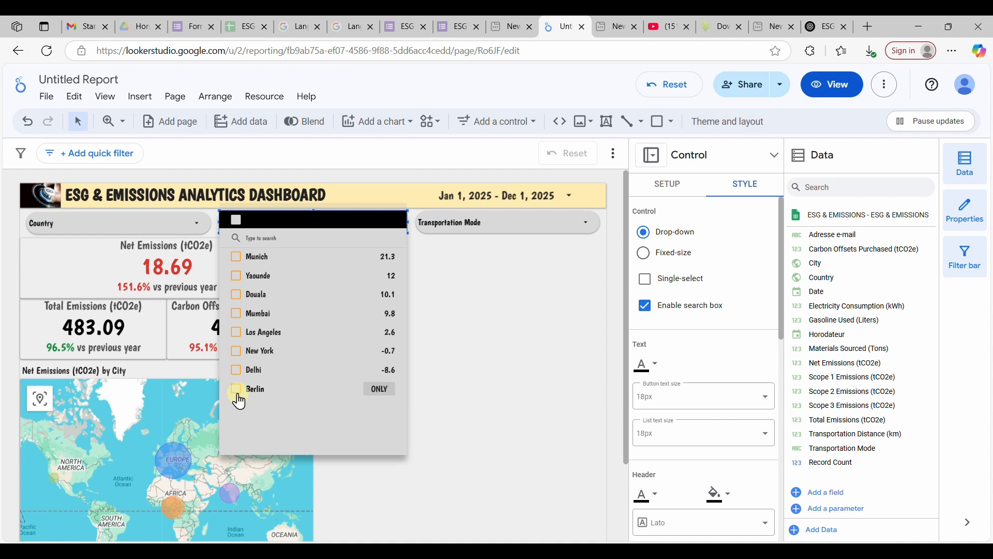
pyautogui.click(238, 395)
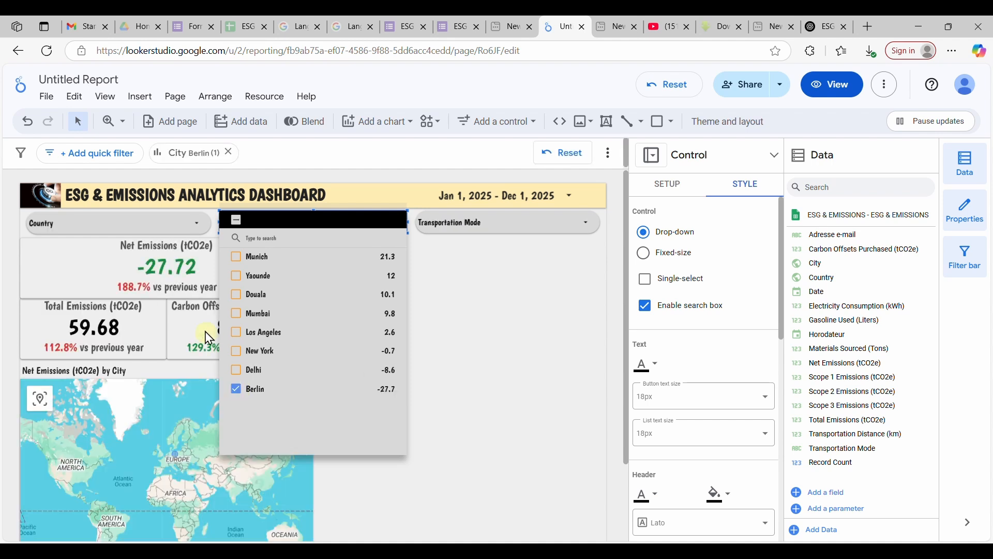
pyautogui.click(237, 219)
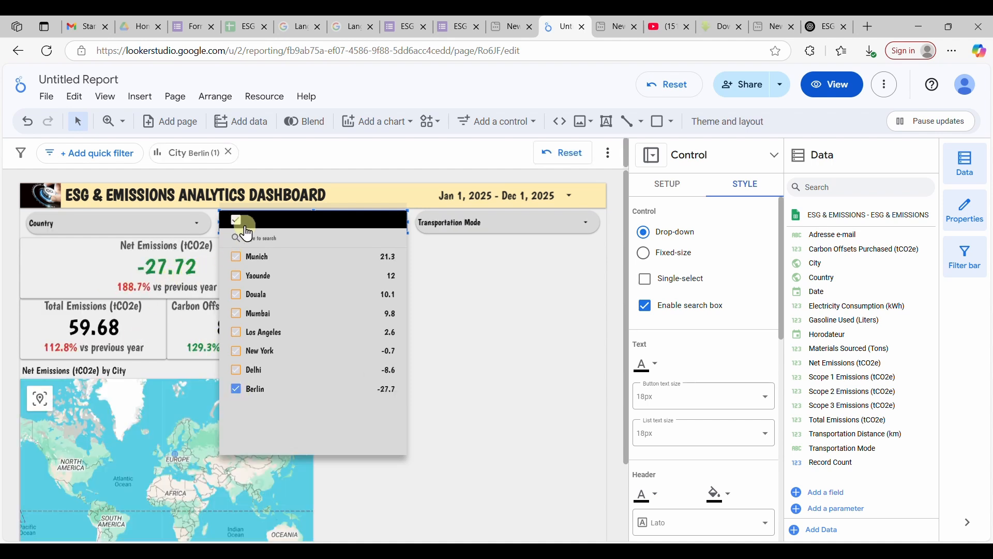
pyautogui.click(500, 300)
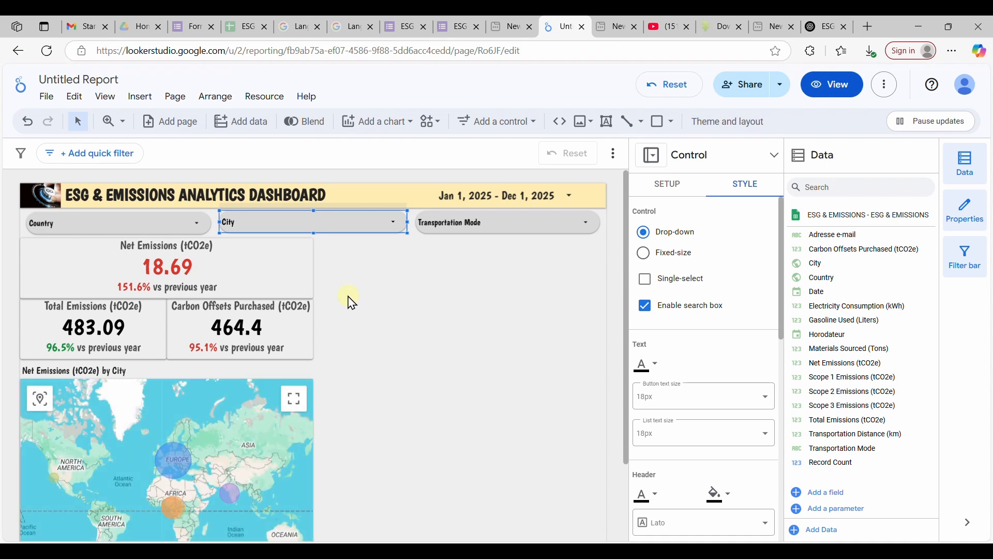
# Step: Copy the Net Emissions scorecard and paste only its style onto the Total Emissions scorecard
pyautogui.click(145, 318)
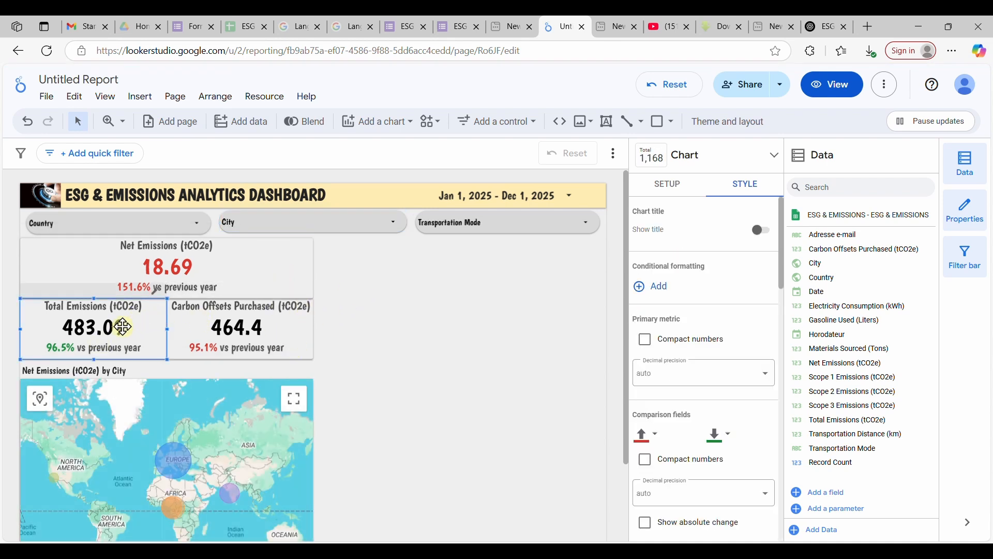
pyautogui.click(272, 257)
pyautogui.rightClick(271, 257)
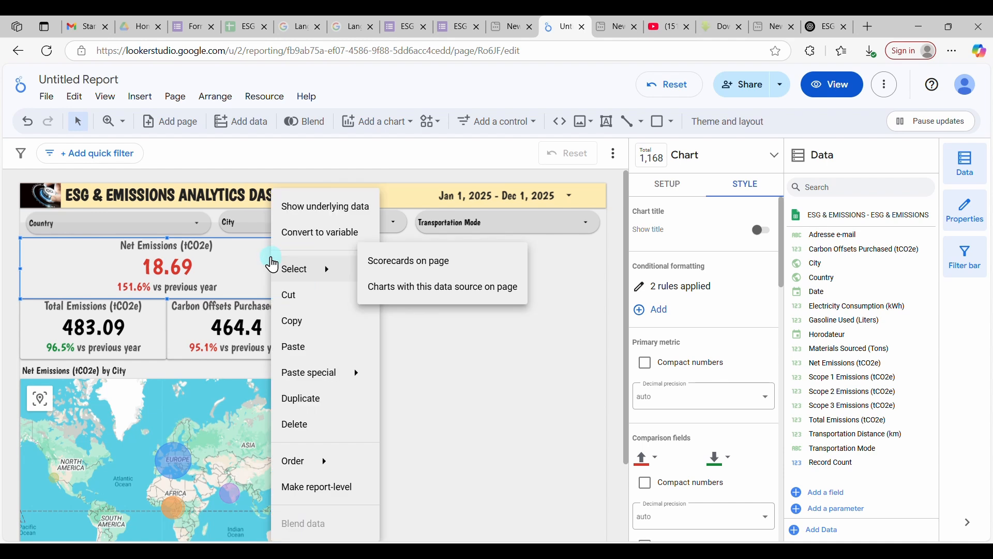
pyautogui.click(327, 321)
pyautogui.click(147, 328)
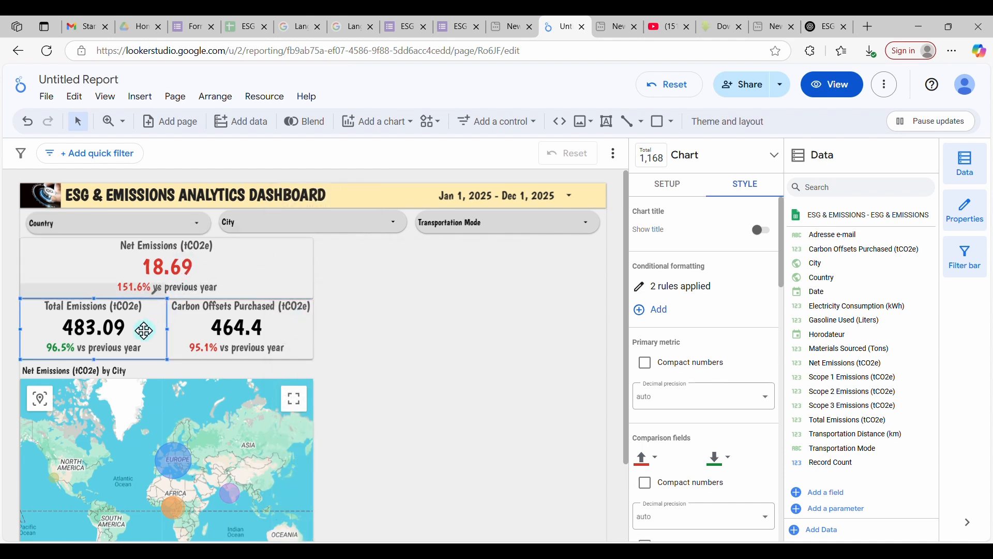
pyautogui.rightClick(150, 328)
pyautogui.moveTo(191, 247)
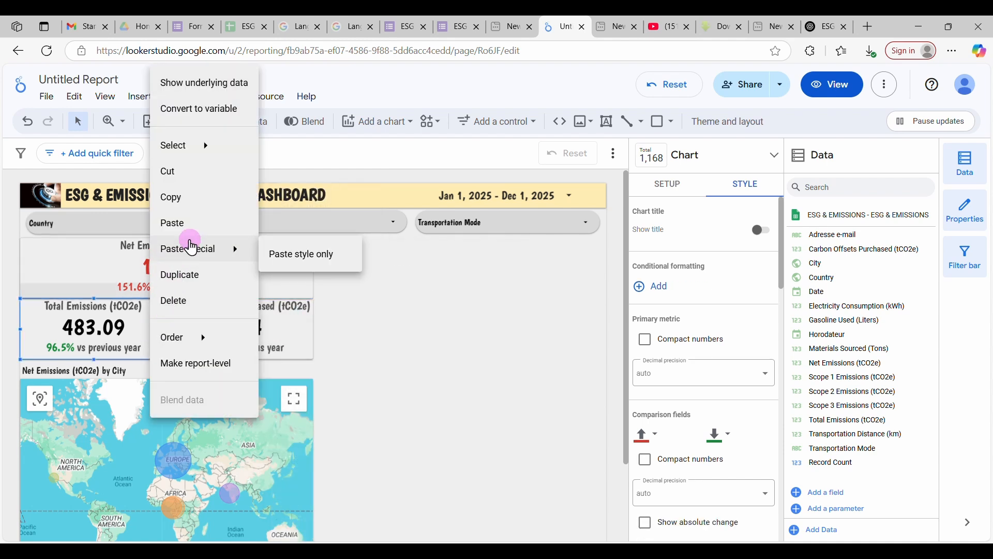
pyautogui.click(309, 254)
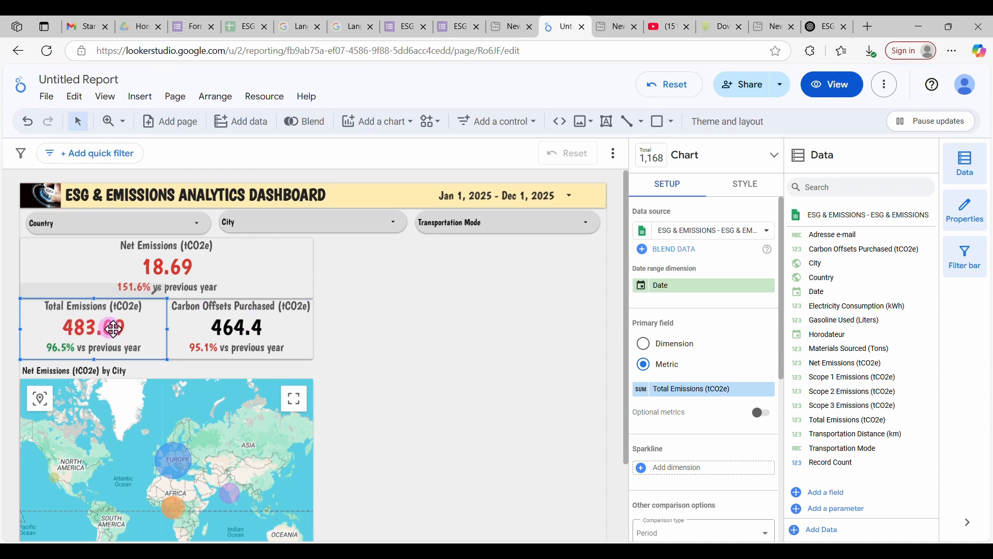
# Step: Check the scorecard colours with the City filter set to Berlin only, Delhi only and New York only
pyautogui.click(370, 224)
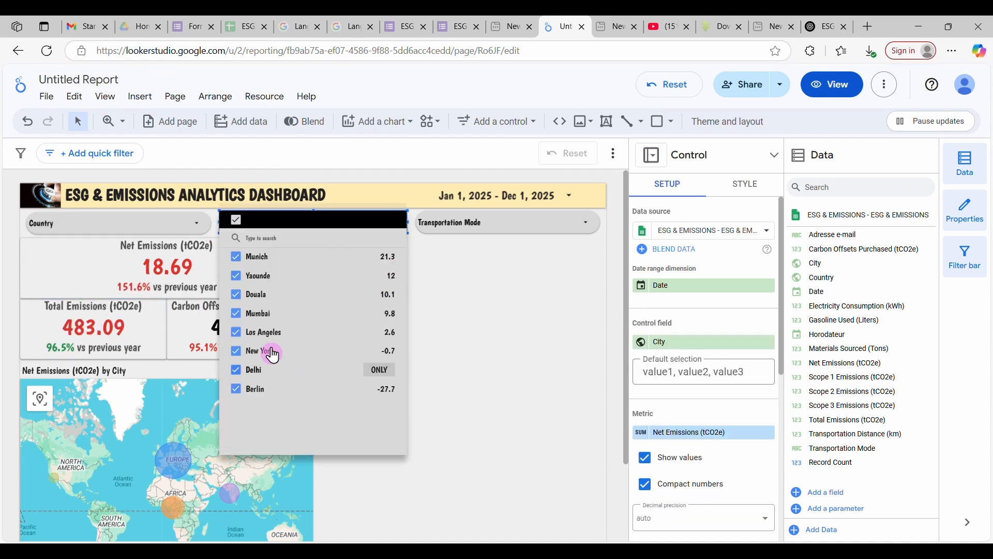
pyautogui.click(236, 219)
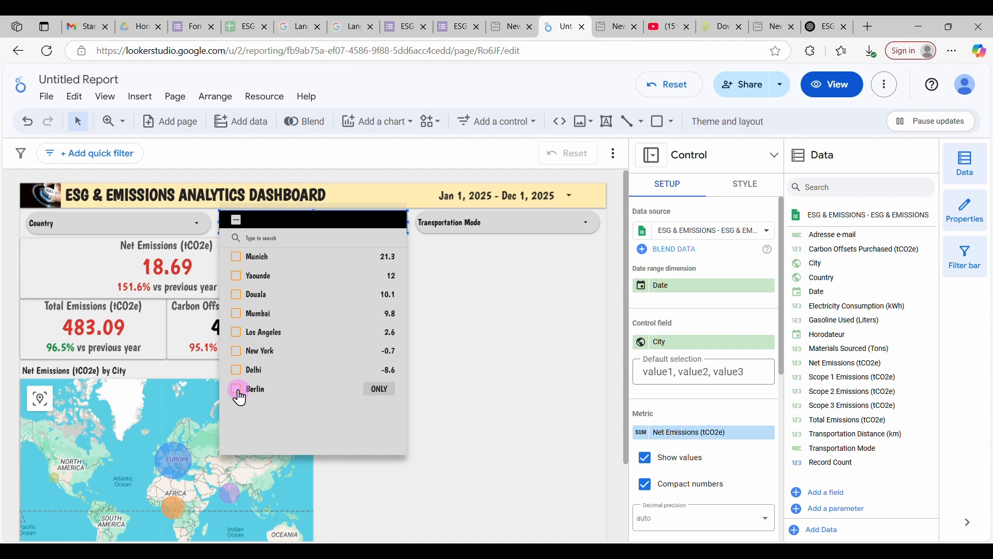
pyautogui.click(238, 390)
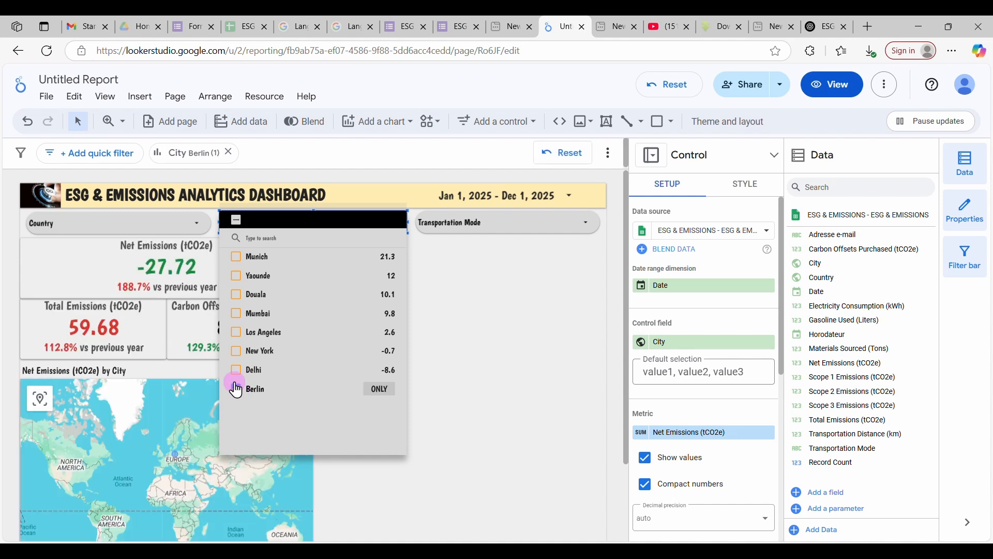
pyautogui.click(251, 371)
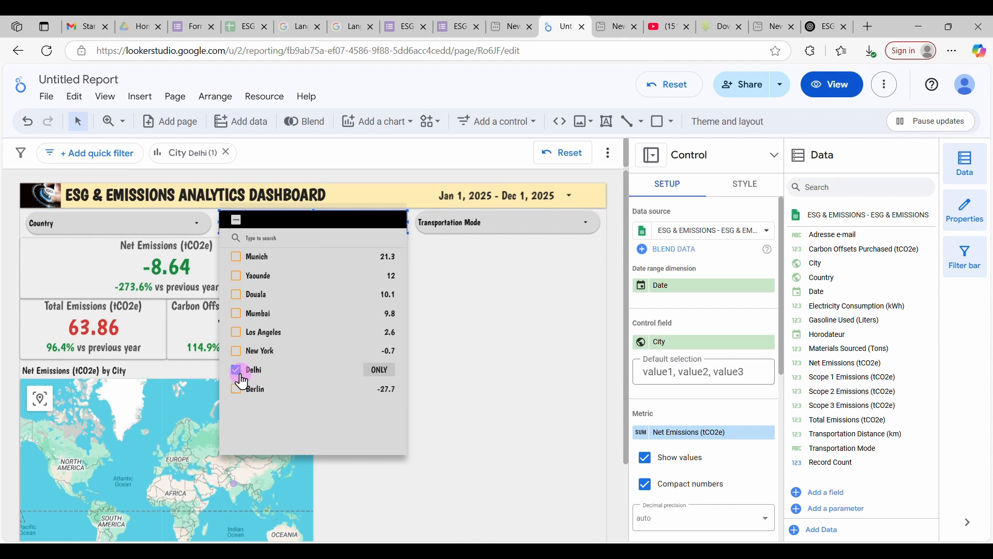
pyautogui.click(238, 370)
pyautogui.click(239, 353)
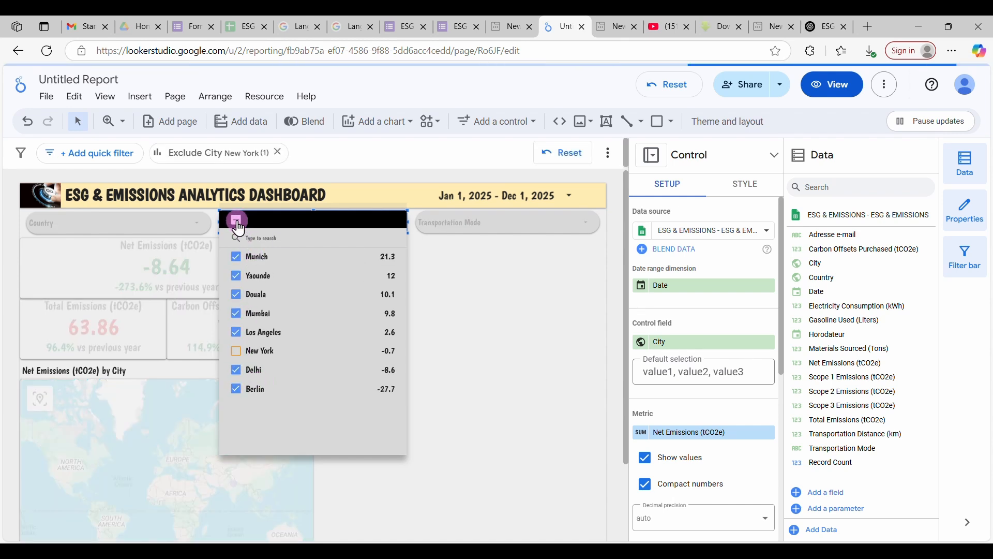
pyautogui.click(236, 351)
pyautogui.click(236, 222)
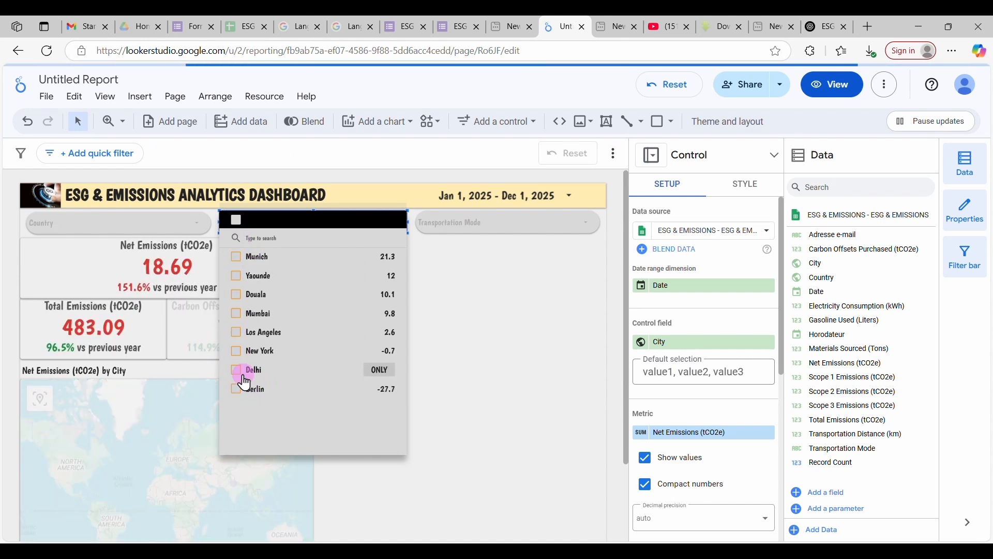
pyautogui.click(237, 351)
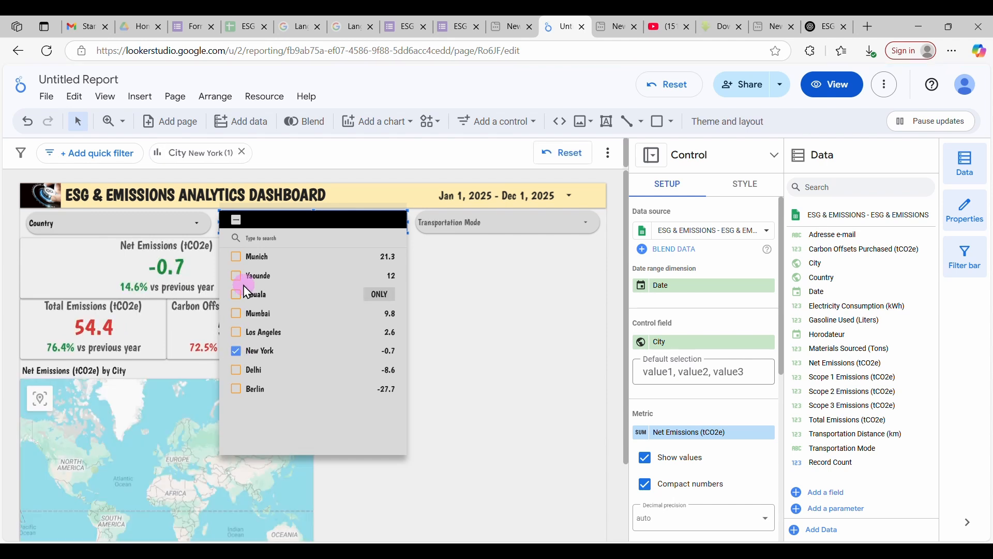
# Step: Check the scorecard colours for Los Angeles, Mumbai, Douala, Yaounde and Munich one at a time, and reselect all cities
pyautogui.click(236, 332)
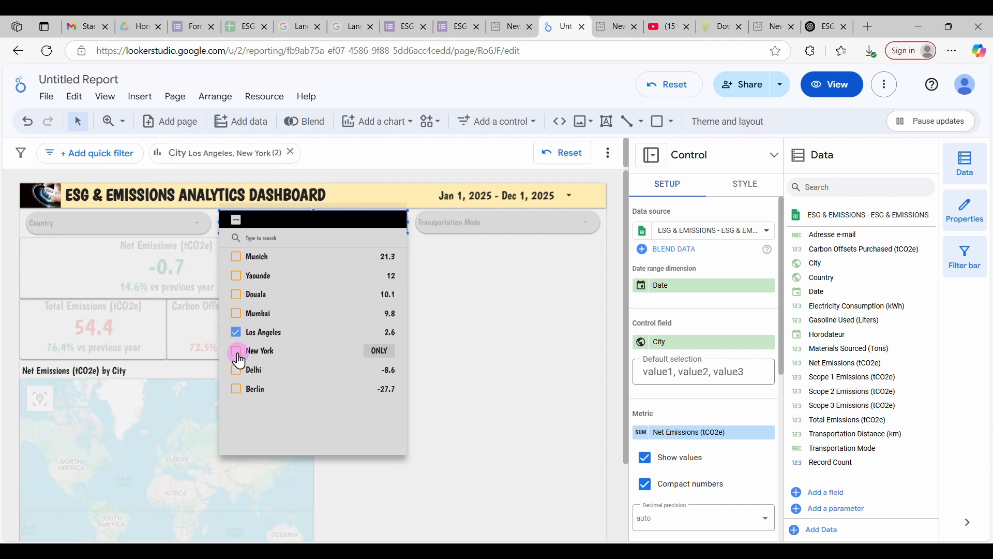
pyautogui.click(237, 351)
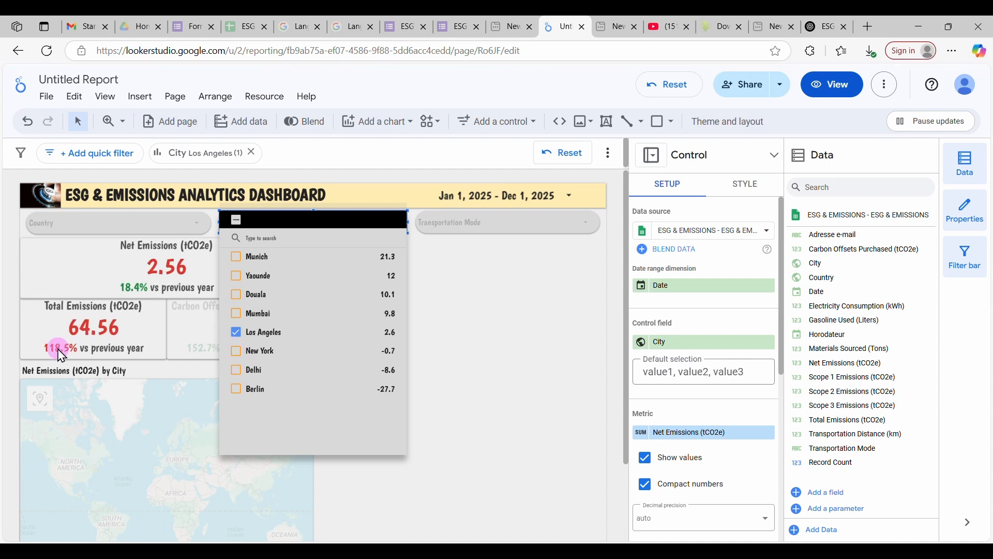
pyautogui.click(237, 313)
pyautogui.click(238, 332)
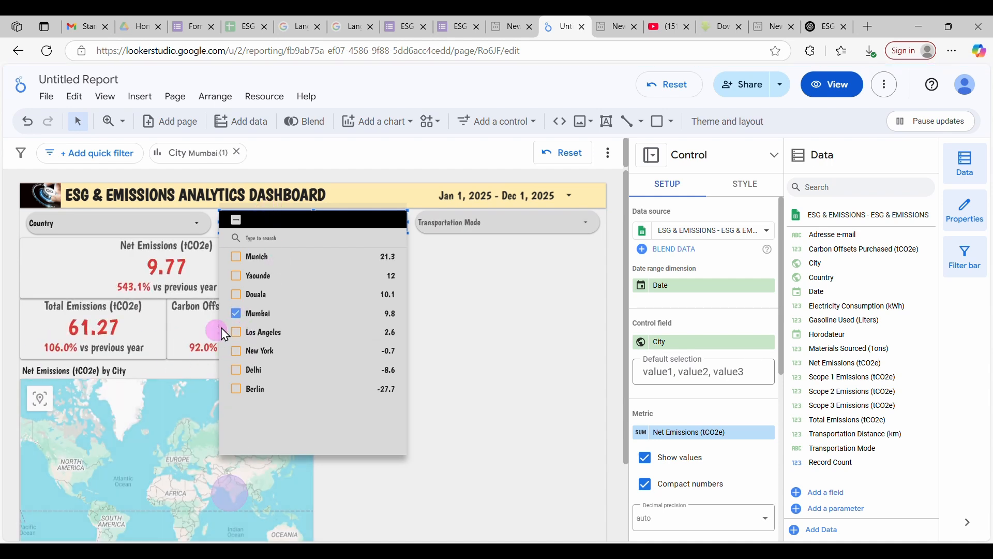
pyautogui.click(236, 294)
pyautogui.click(237, 314)
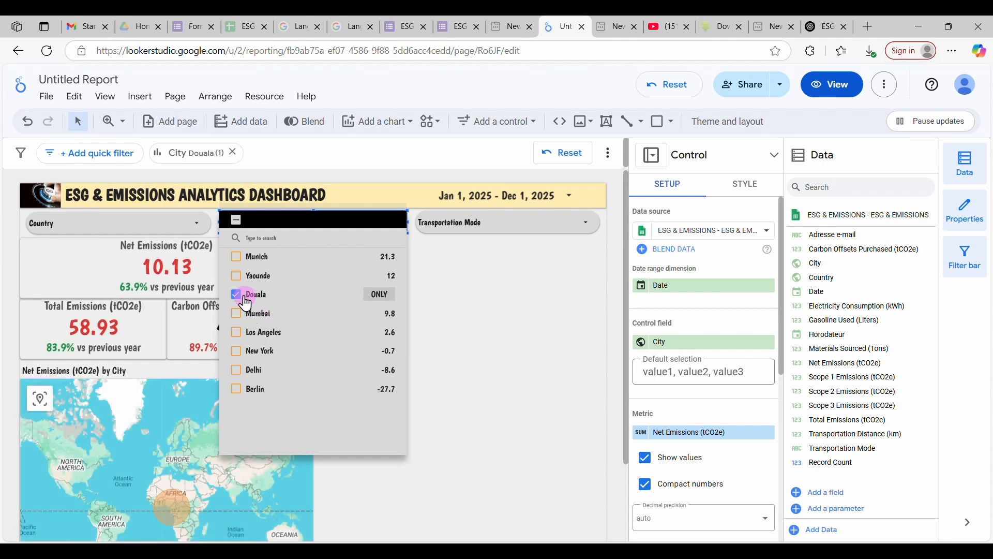
pyautogui.click(236, 276)
pyautogui.click(237, 294)
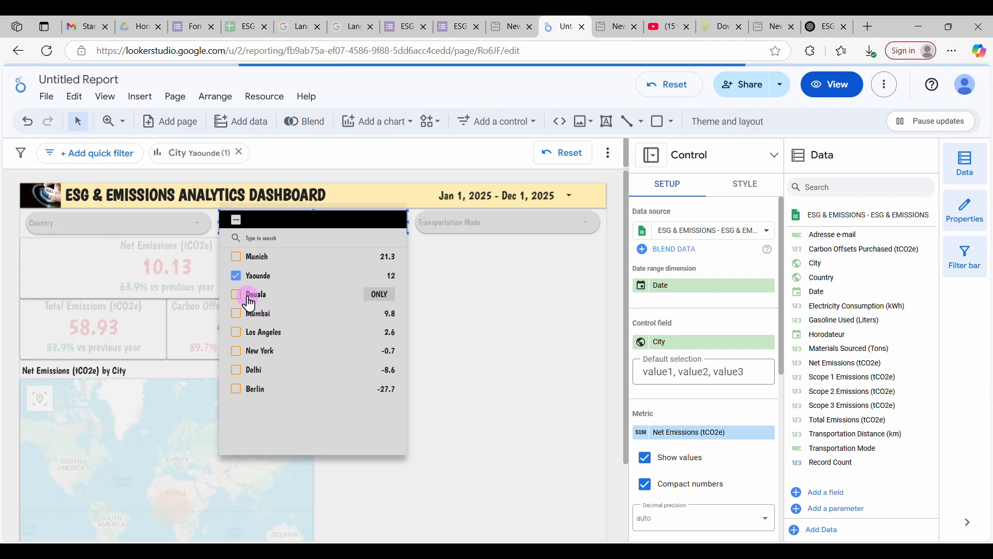
pyautogui.click(237, 256)
pyautogui.click(237, 276)
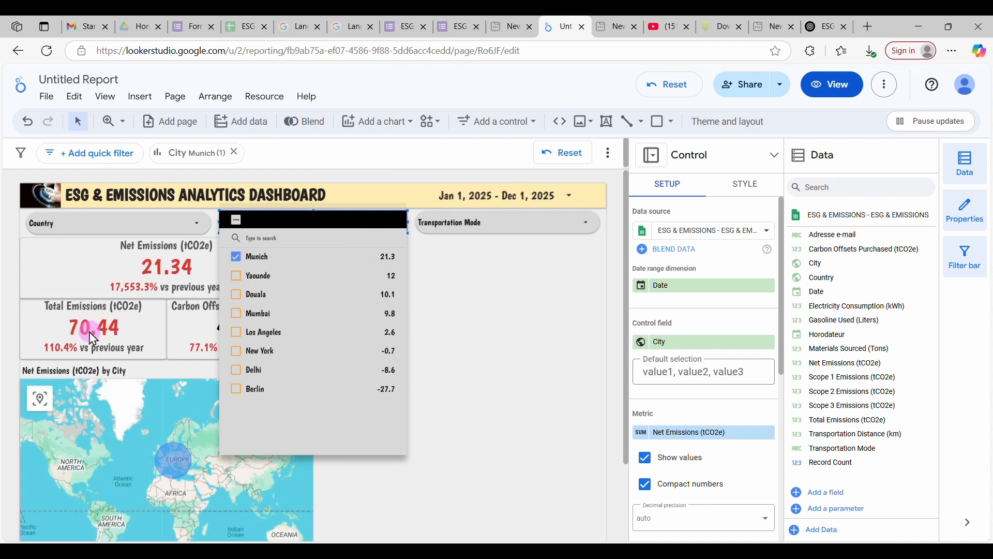
pyautogui.click(236, 222)
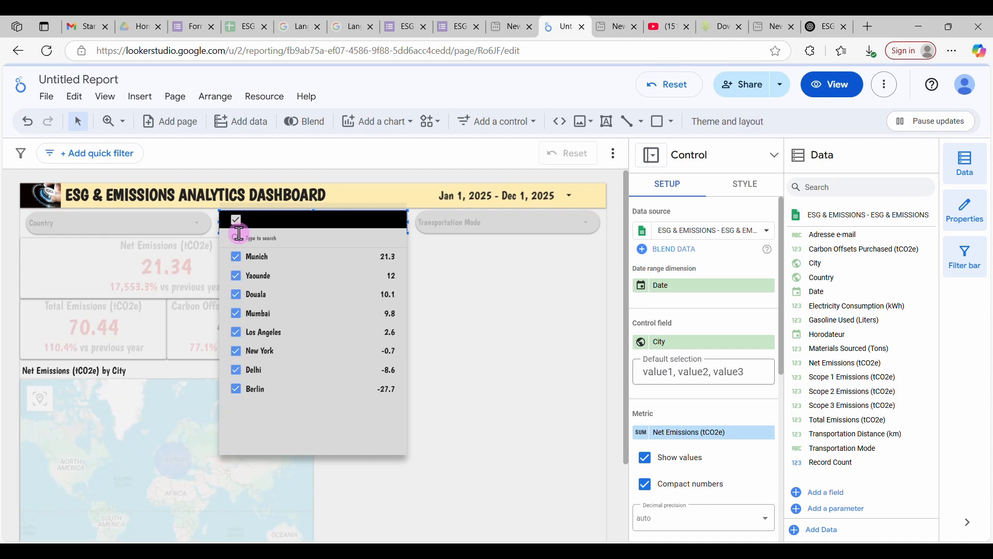
pyautogui.click(336, 280)
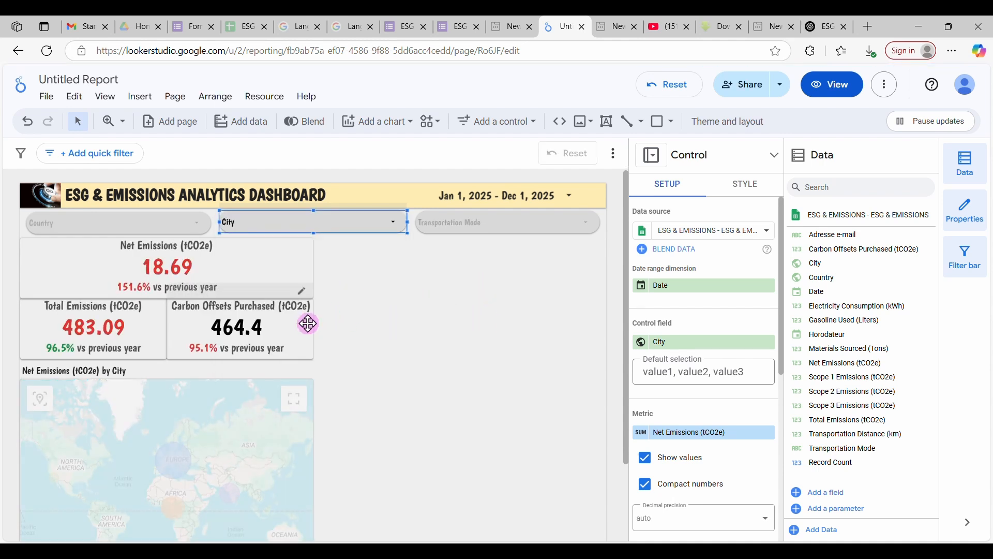
# Step: Add a conditional formatting rule to the Carbon Offsets Purchased scorecard with green text for values greater than 0
pyautogui.click(291, 325)
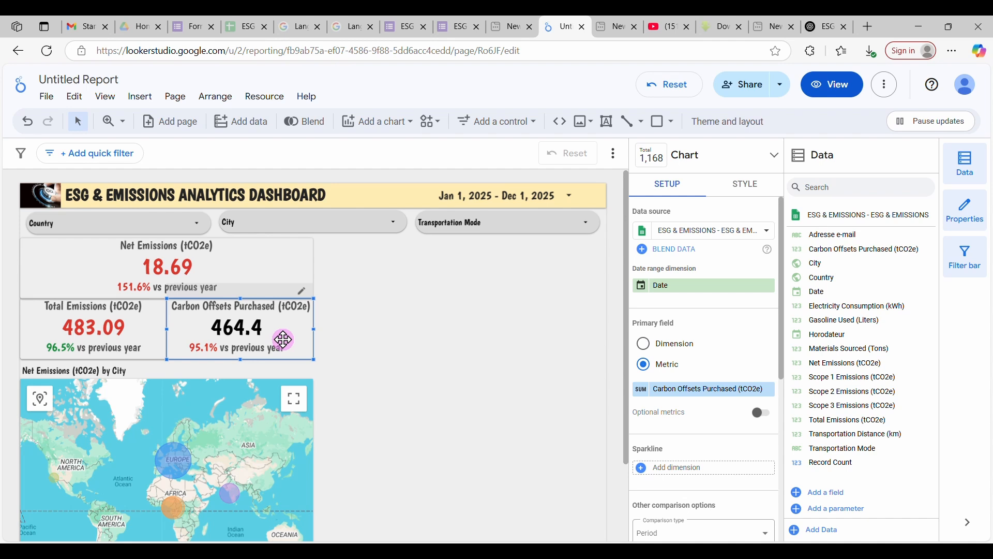
pyautogui.click(758, 192)
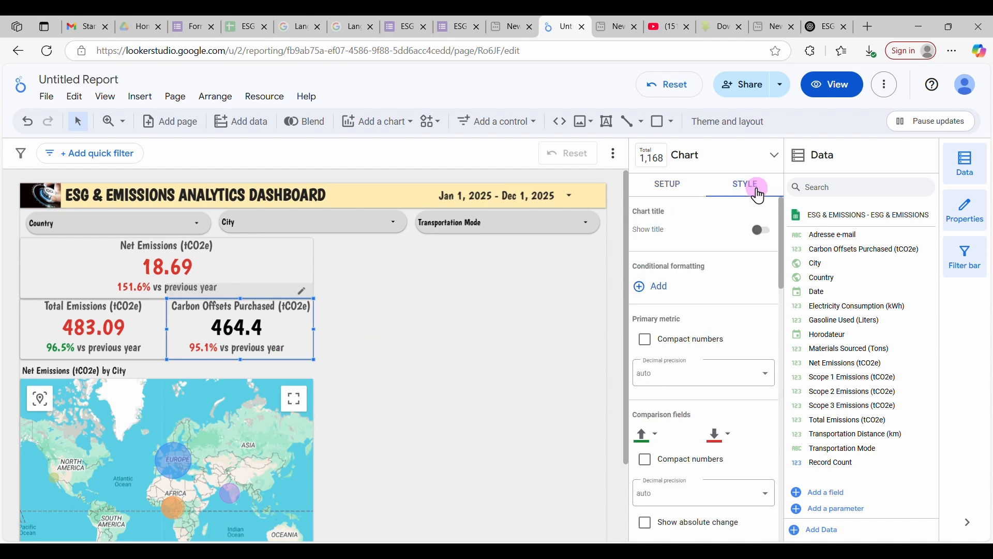
pyautogui.click(657, 287)
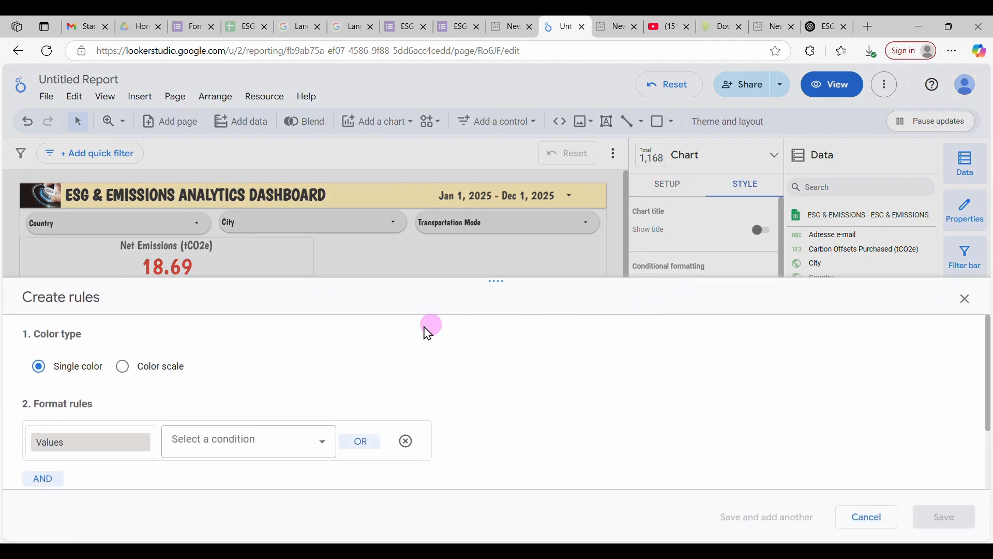
pyautogui.click(243, 442)
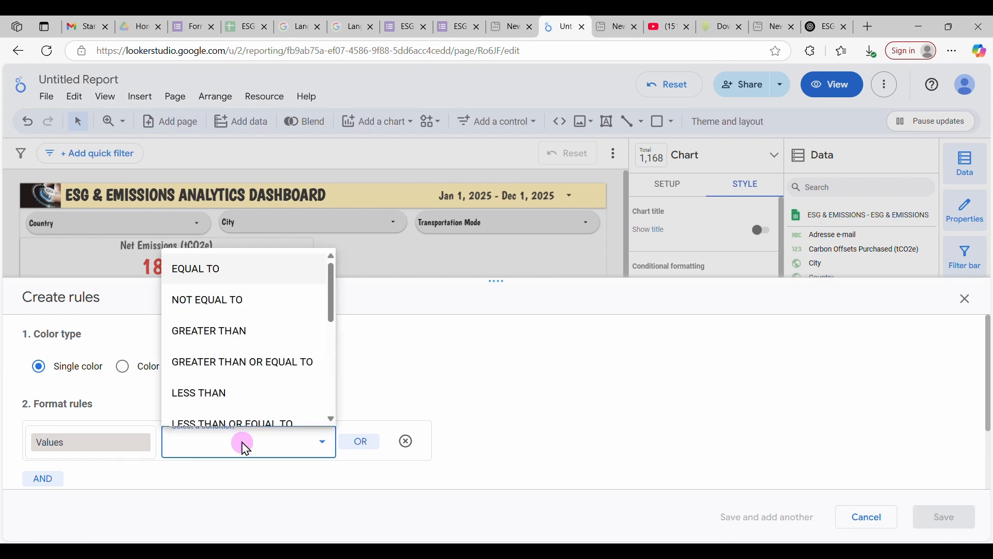
pyautogui.click(227, 330)
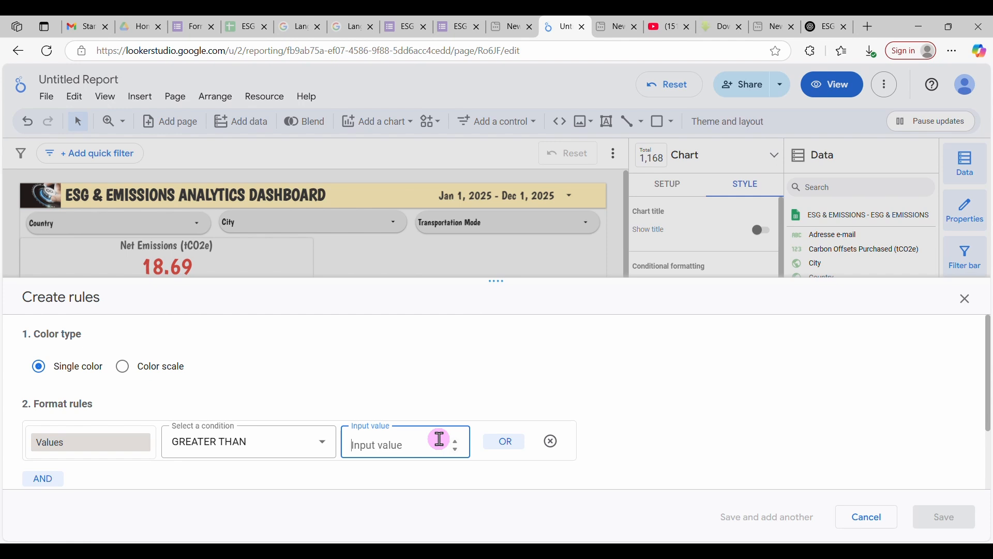
pyautogui.scroll(-2, 346, 435)
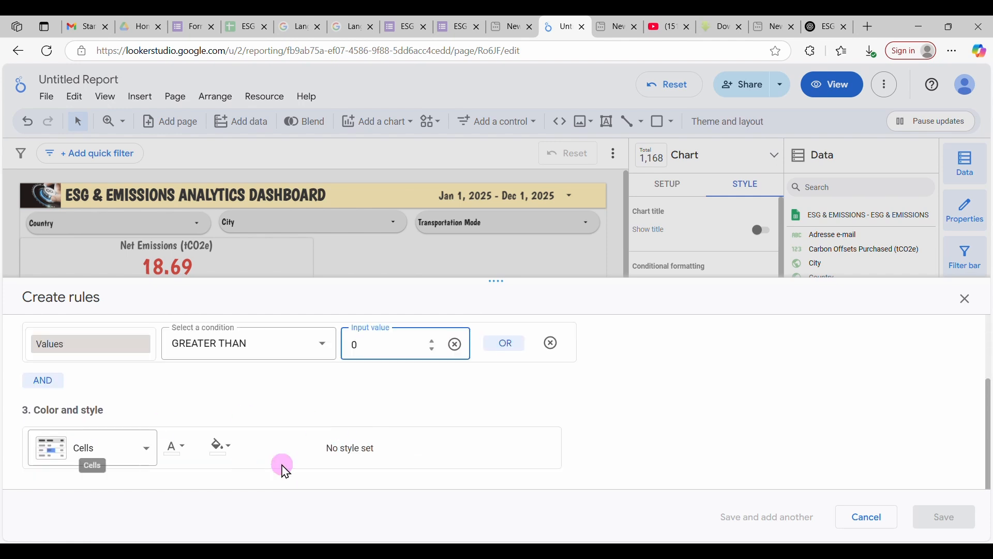
pyautogui.click(187, 450)
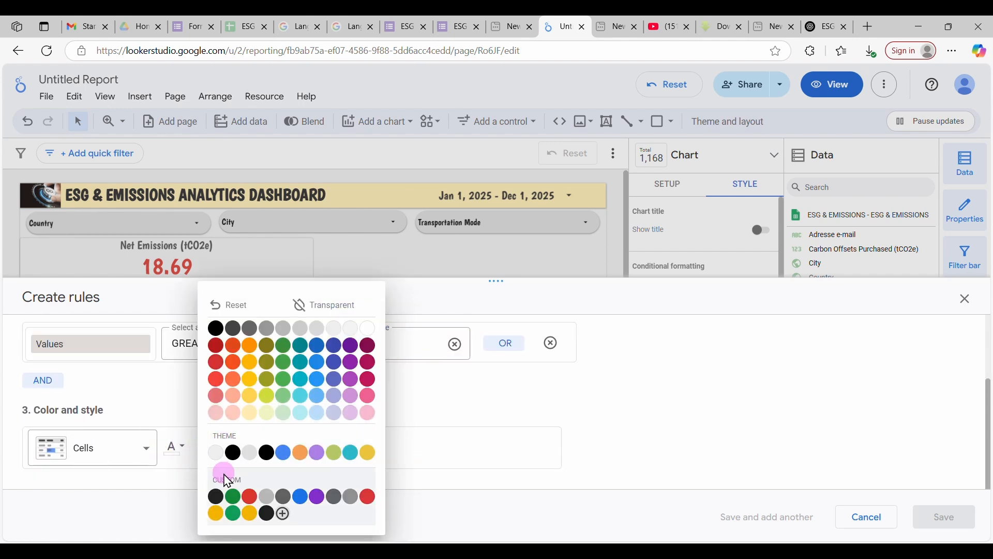
pyautogui.click(233, 497)
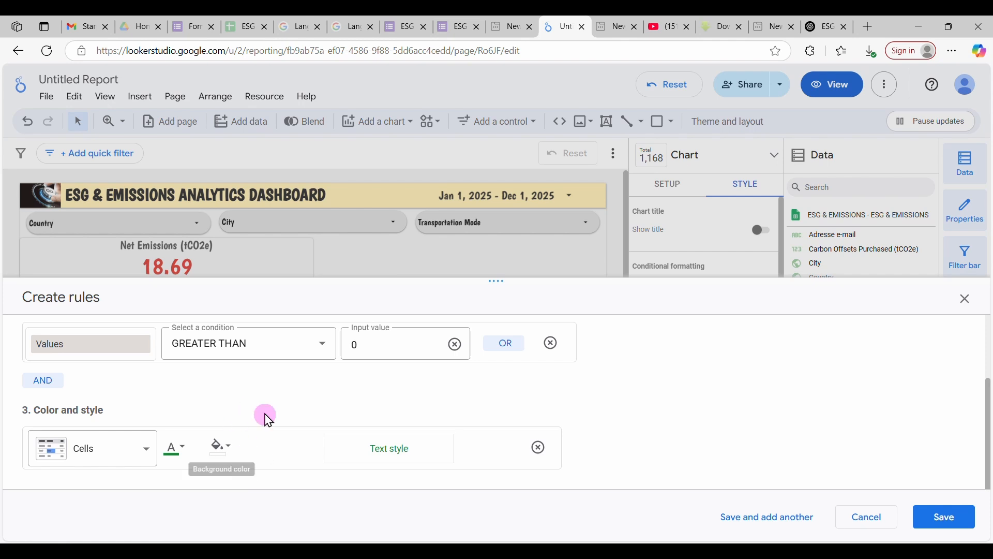
pyautogui.click(951, 516)
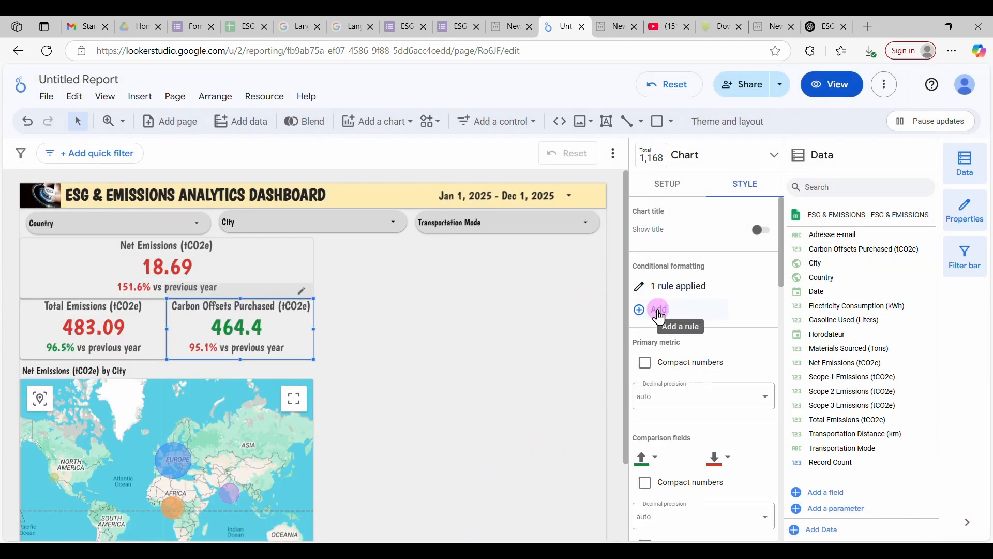
# Step: Add a second rule to the Carbon Offsets Purchased scorecard with red text for values less than or equal to 0
pyautogui.click(654, 310)
pyautogui.scroll(-2, 235, 472)
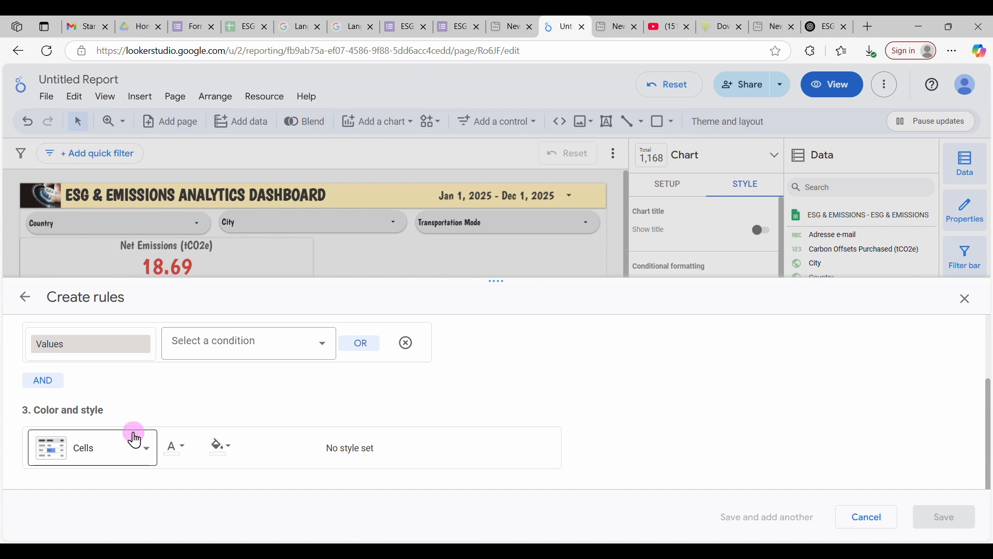
pyautogui.click(226, 355)
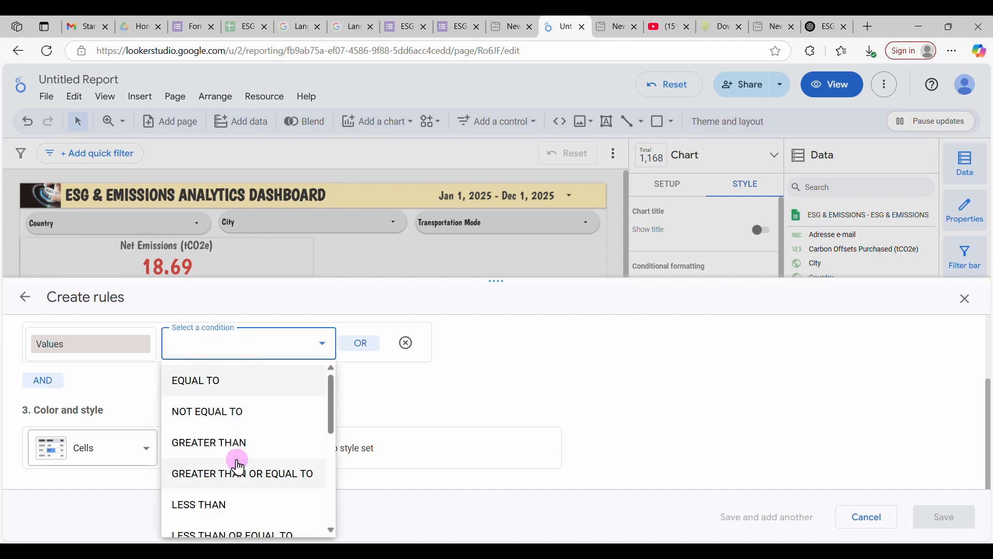
pyautogui.scroll(-1, 236, 475)
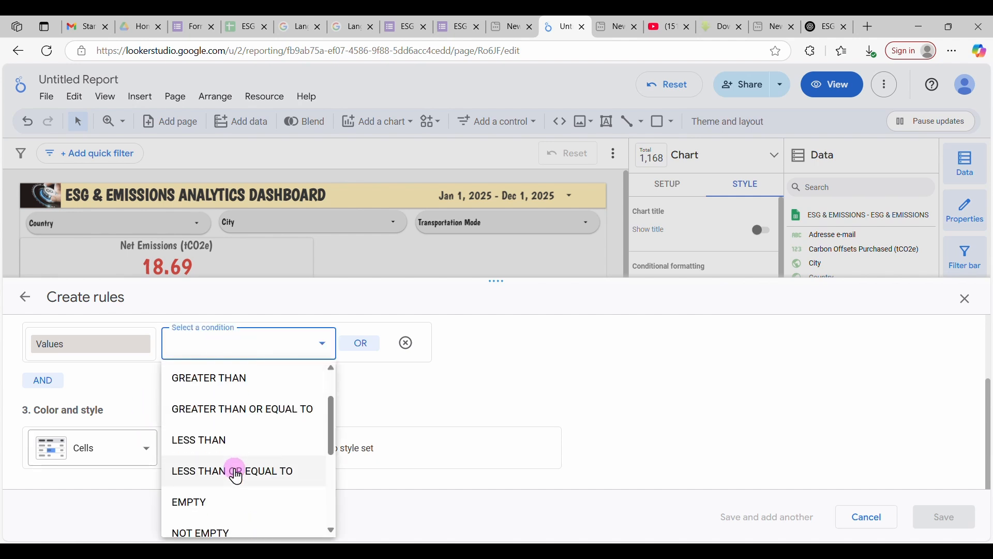
pyautogui.click(236, 475)
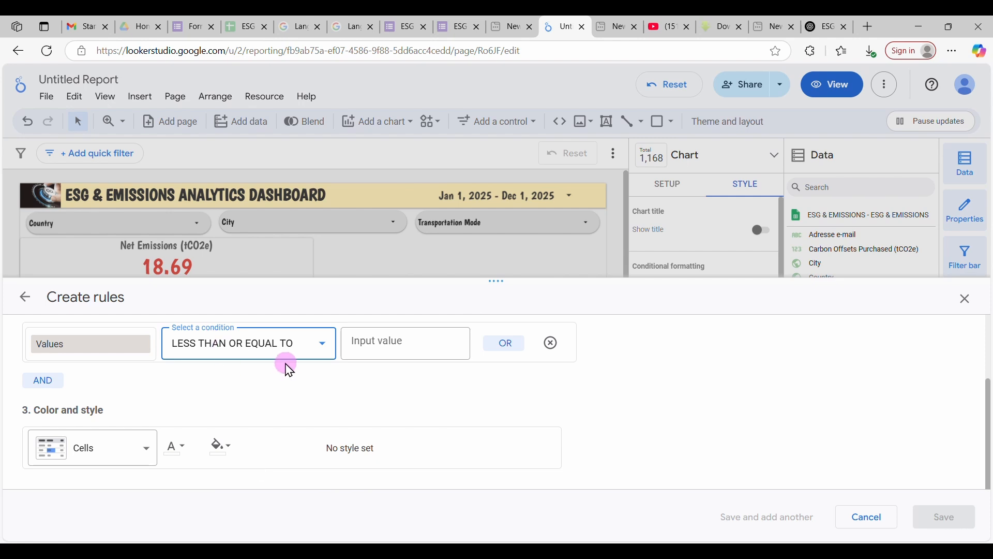
pyautogui.click(385, 348)
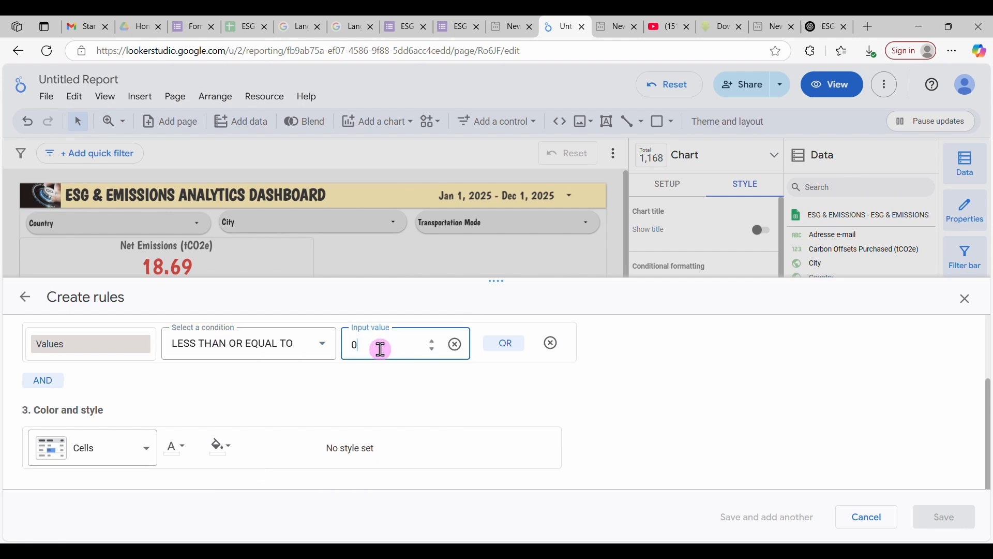
pyautogui.click(195, 453)
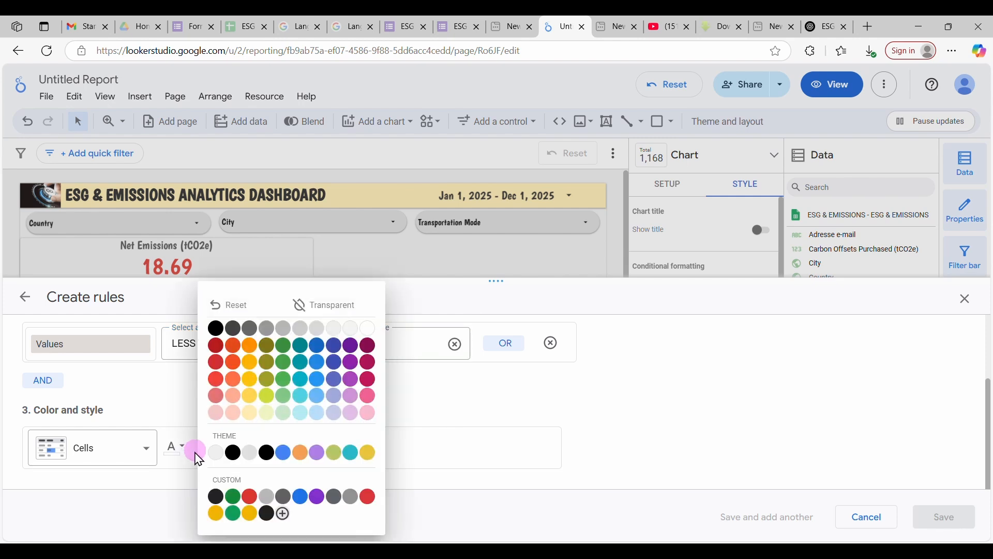
pyautogui.click(250, 497)
pyautogui.click(925, 531)
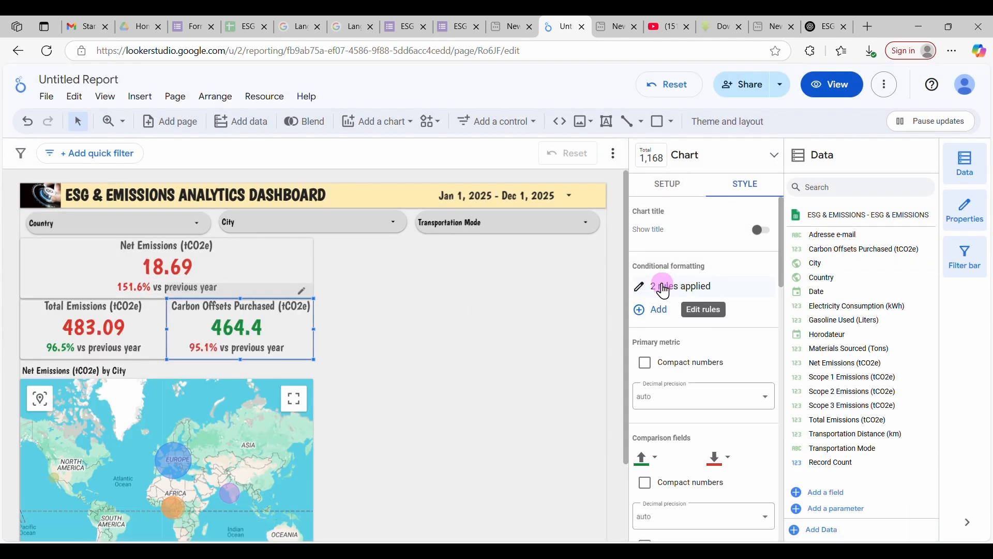
# Step: Review the conditional format rules of the Carbon Offsets Purchased scorecard, and switch the report to view mode
pyautogui.click(664, 291)
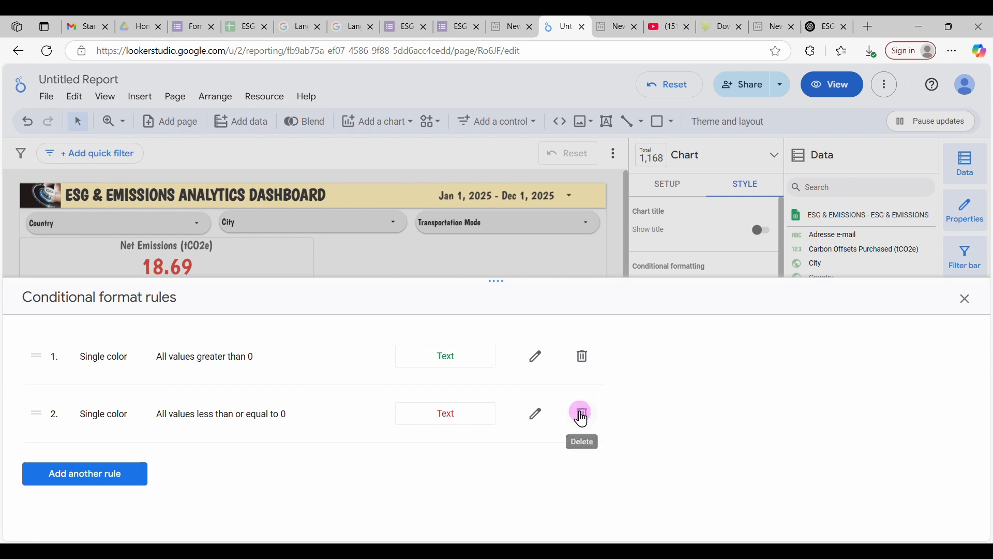
pyautogui.click(964, 300)
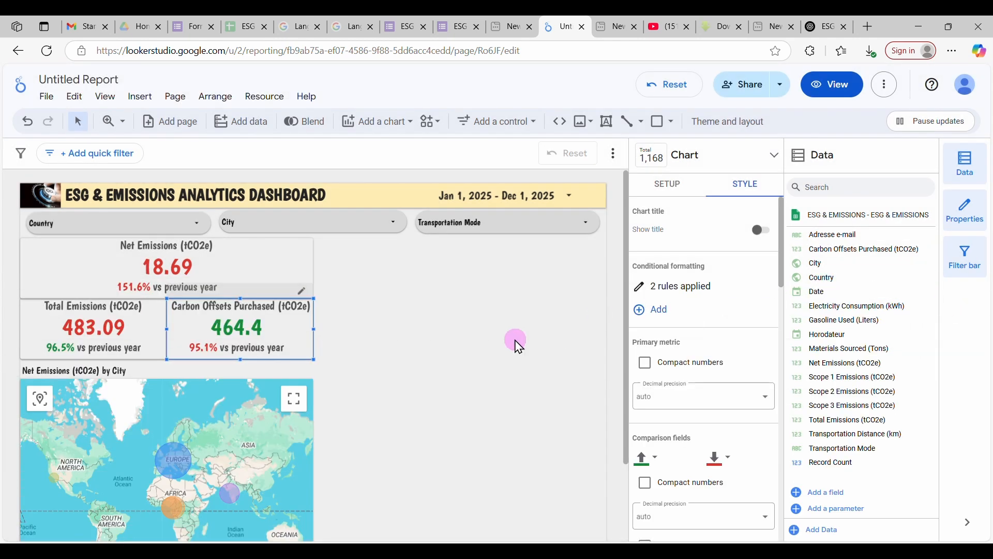
pyautogui.click(389, 352)
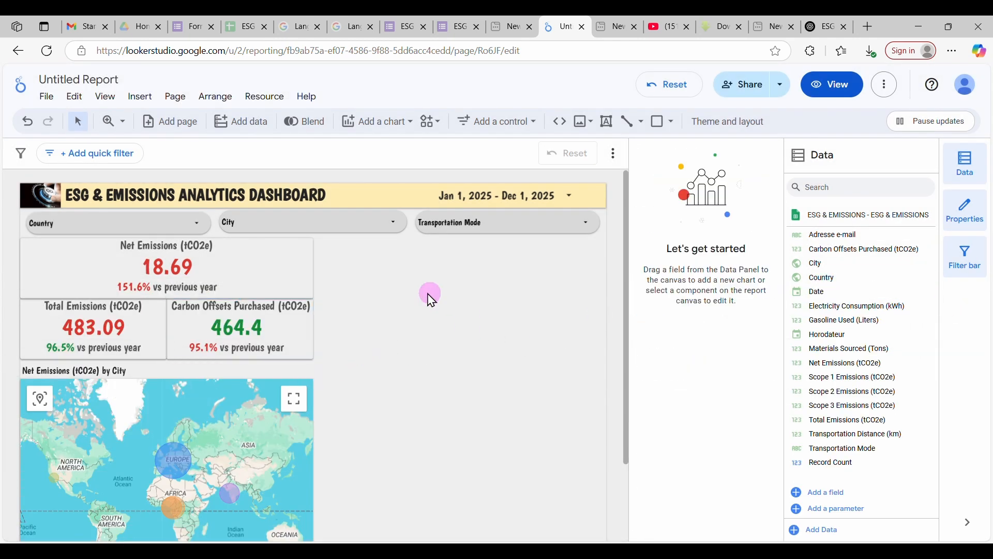
pyautogui.click(833, 90)
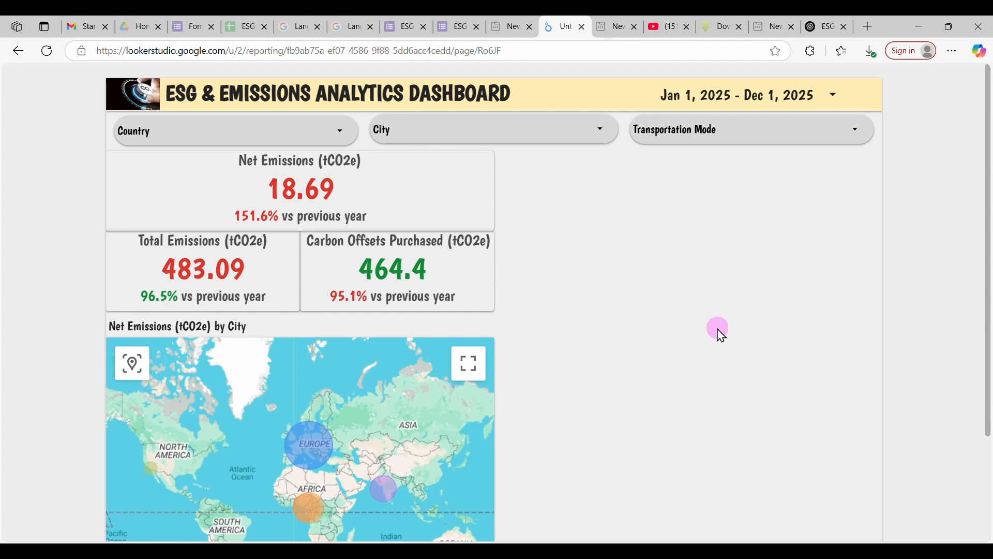
# Step: Return the report to edit mode and start a new calculated field named Year
pyautogui.scroll(-3, 722, 335)
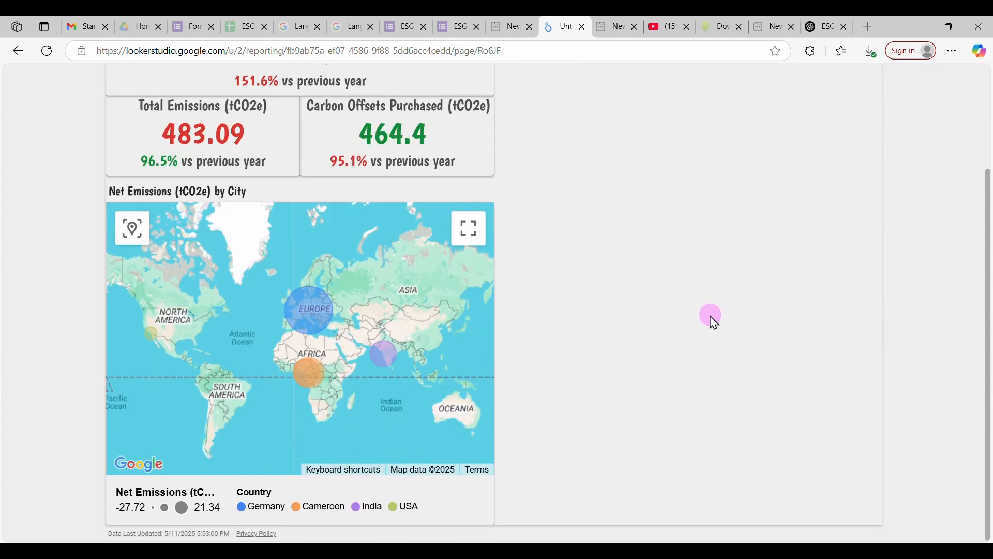
pyautogui.scroll(3, 705, 311)
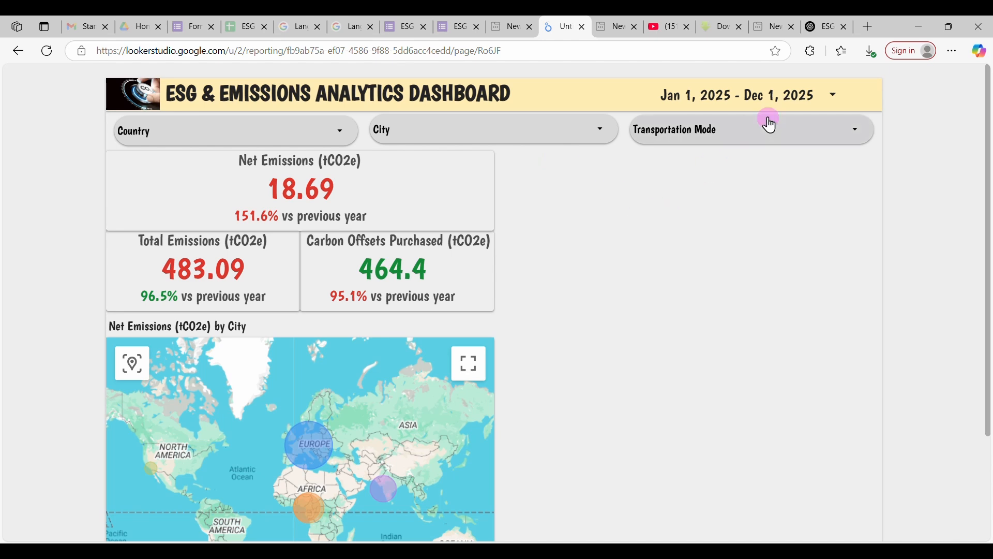
pyautogui.click(825, 83)
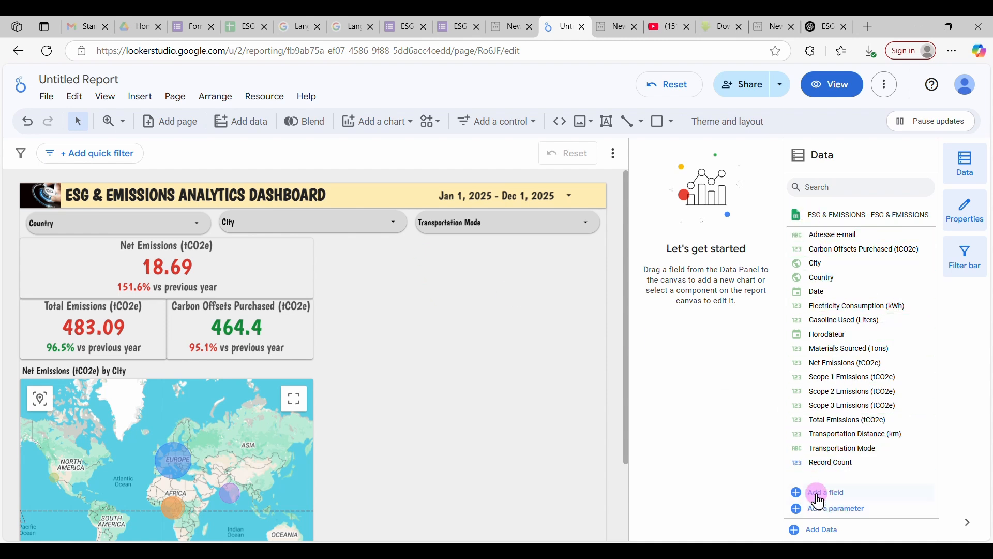
pyautogui.click(833, 496)
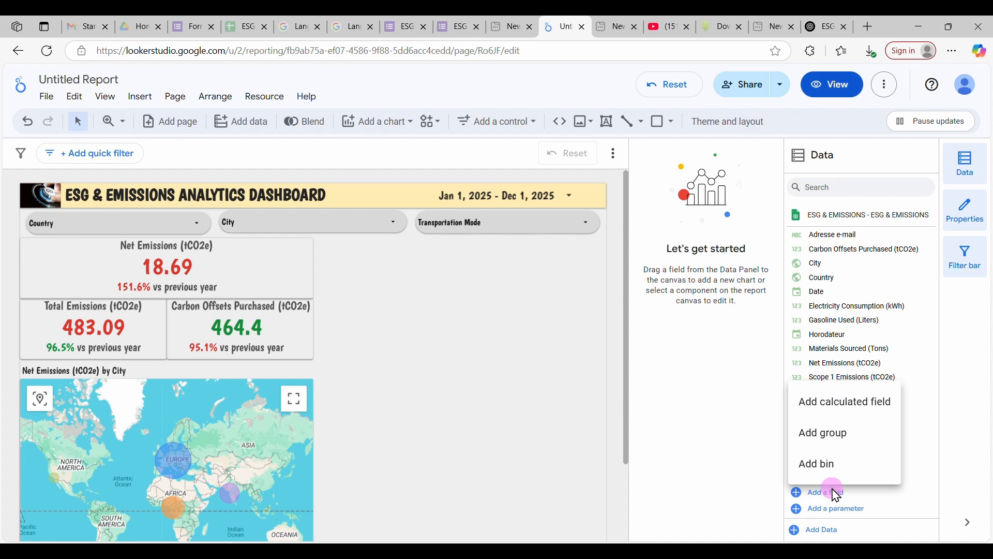
pyautogui.click(828, 406)
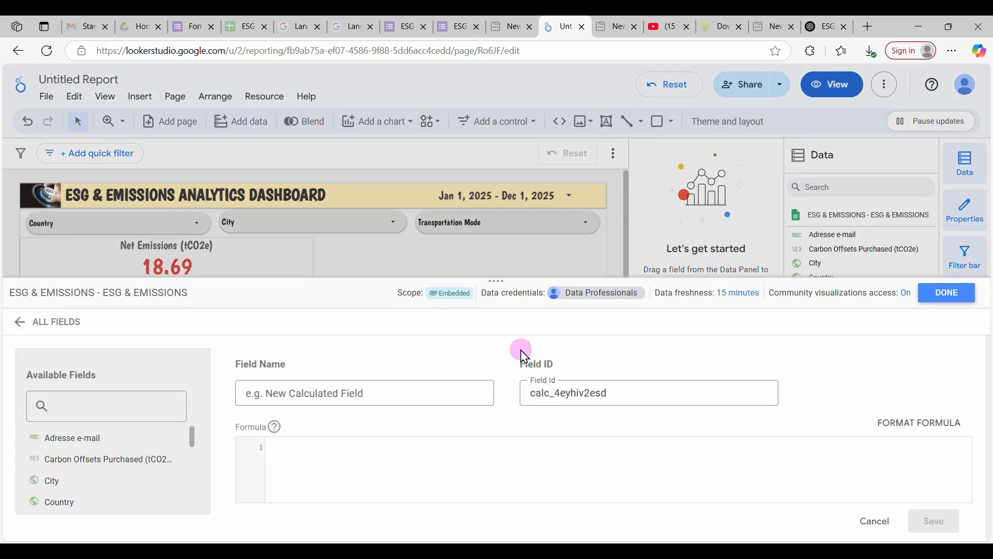
pyautogui.click(298, 399)
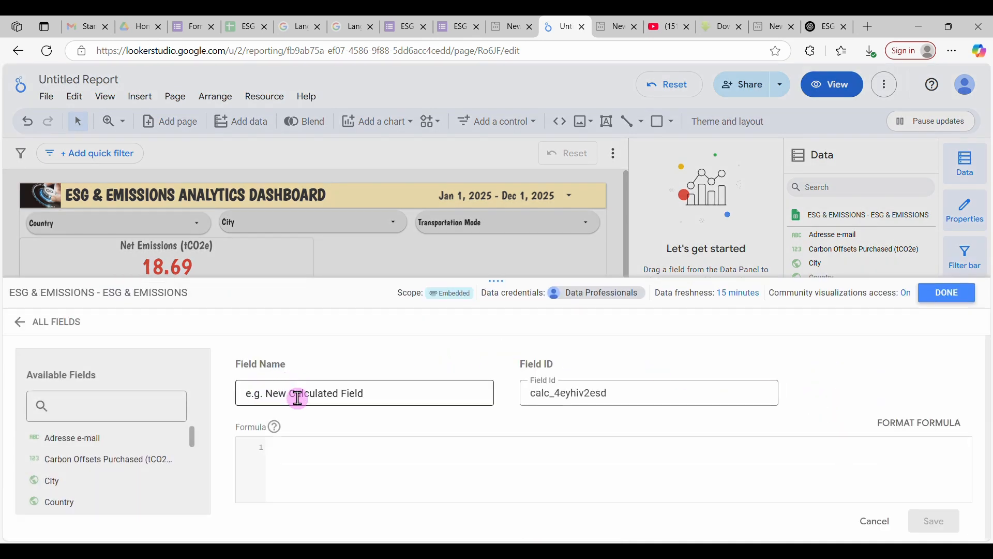
pyautogui.click(342, 397)
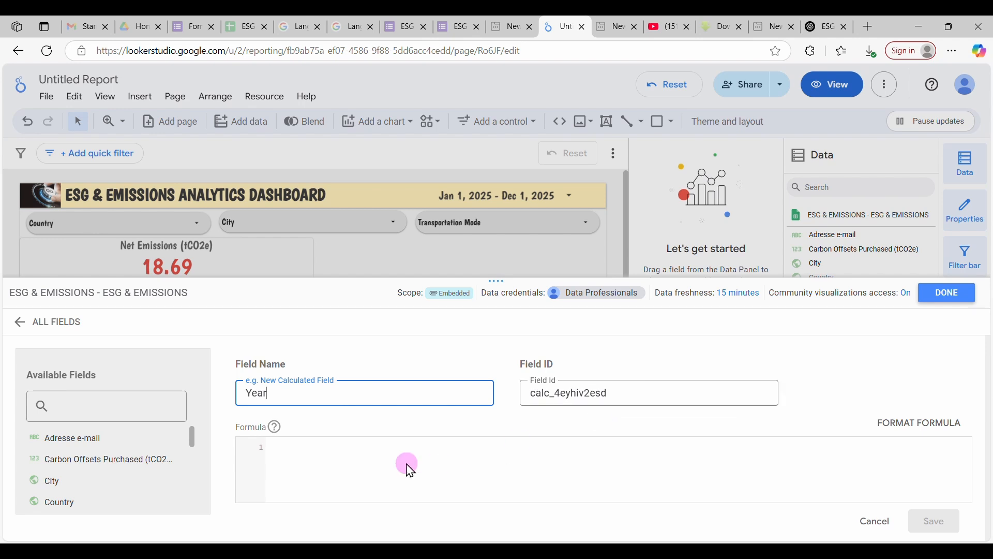
pyautogui.scroll(-2, 97, 458)
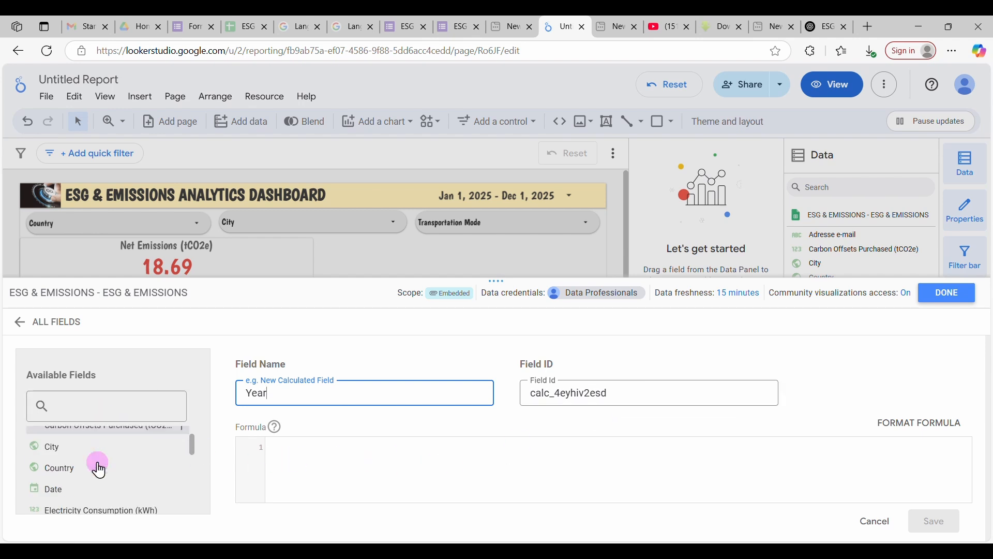
pyautogui.click(83, 464)
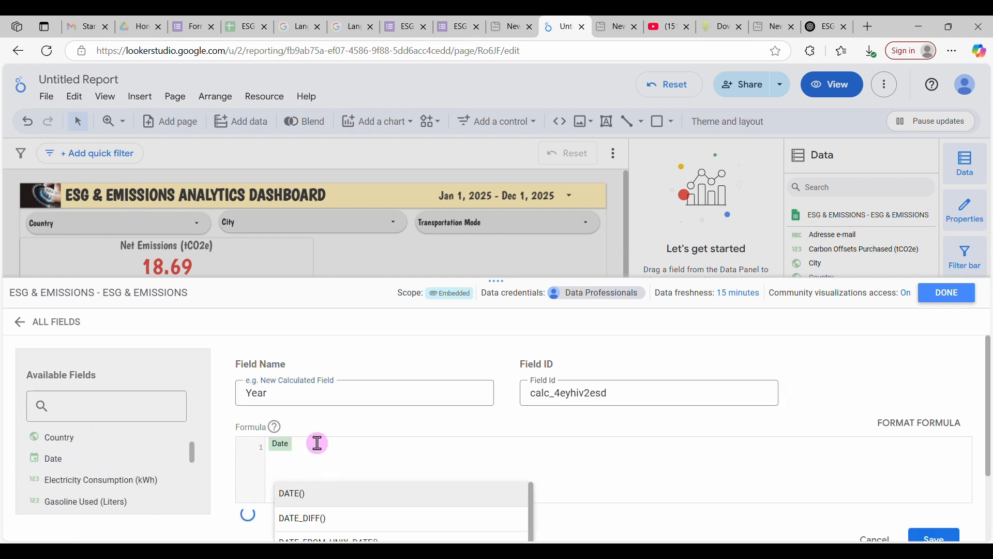
pyautogui.press('BackSpace')
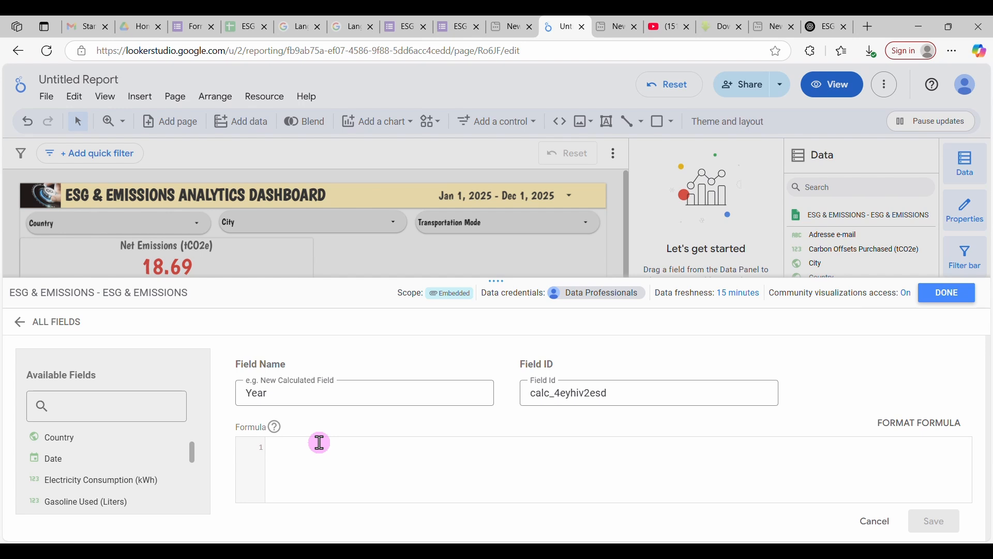
# Step: Enter the YEAR() function as the formula of the Year calculated field
pyautogui.write('ye')
pyautogui.press('Down')
pyautogui.press('Return')
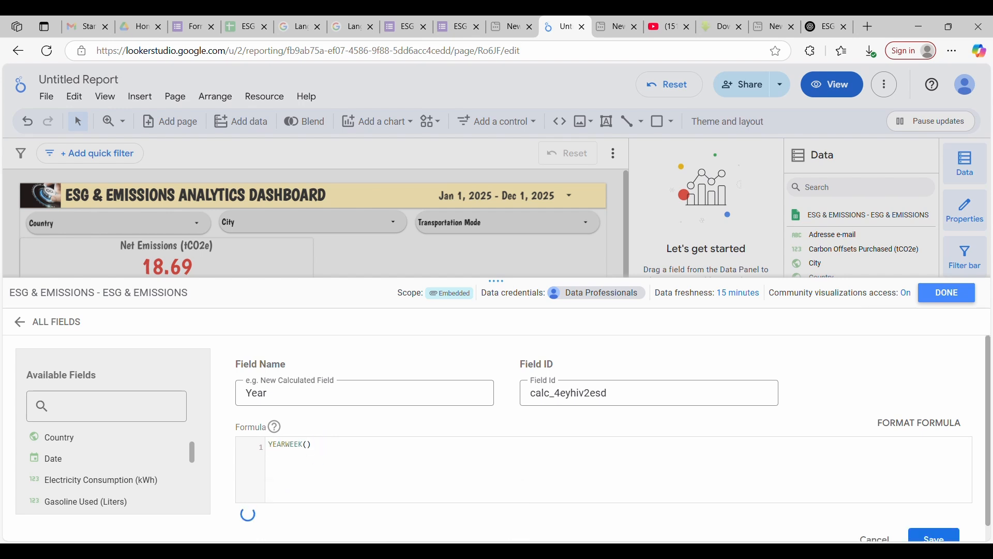
pyautogui.press('BackSpace')
pyautogui.press('BackSpace')
pyautogui.press('BackSpace')
pyautogui.press('BackSpace')
pyautogui.press('BackSpace')
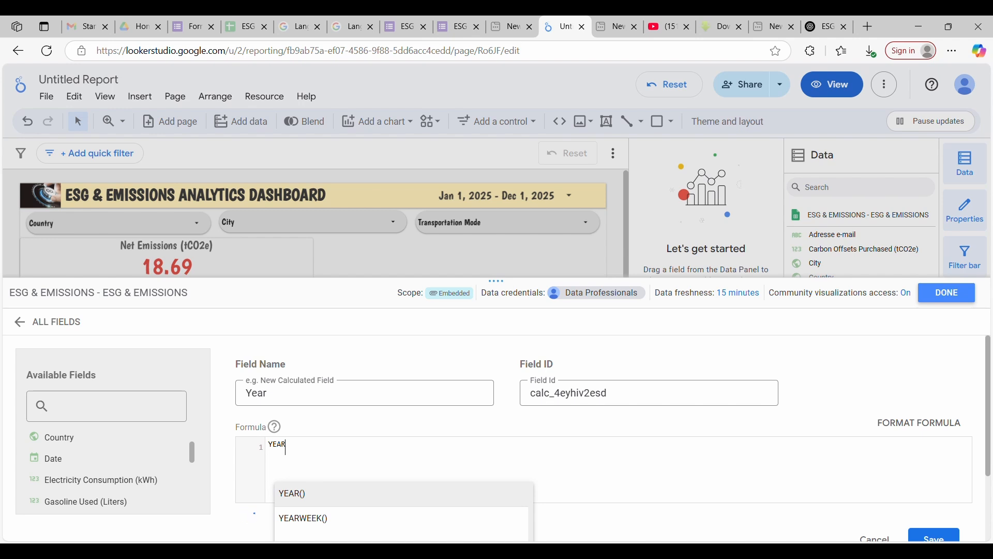
pyautogui.click(304, 492)
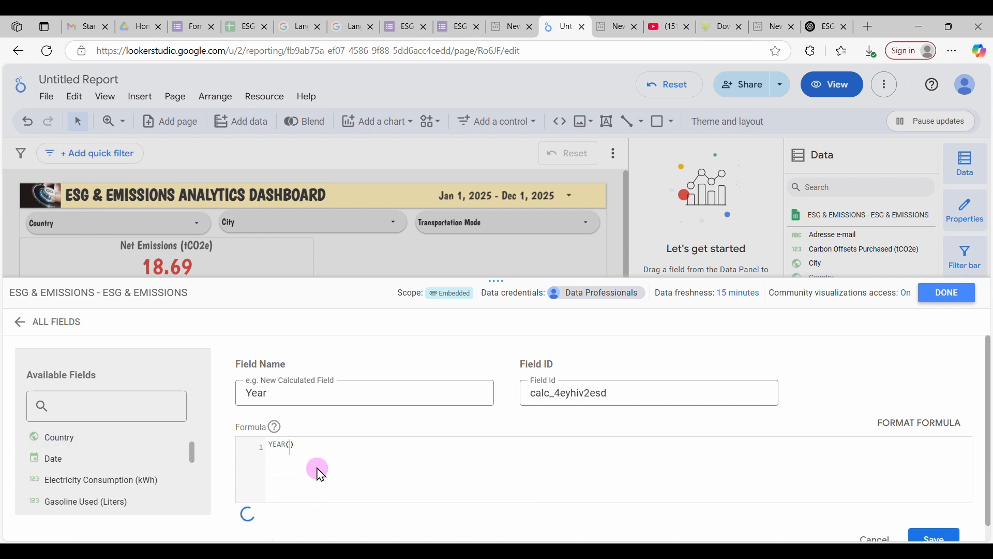
pyautogui.write('d')
pyautogui.write('ae')
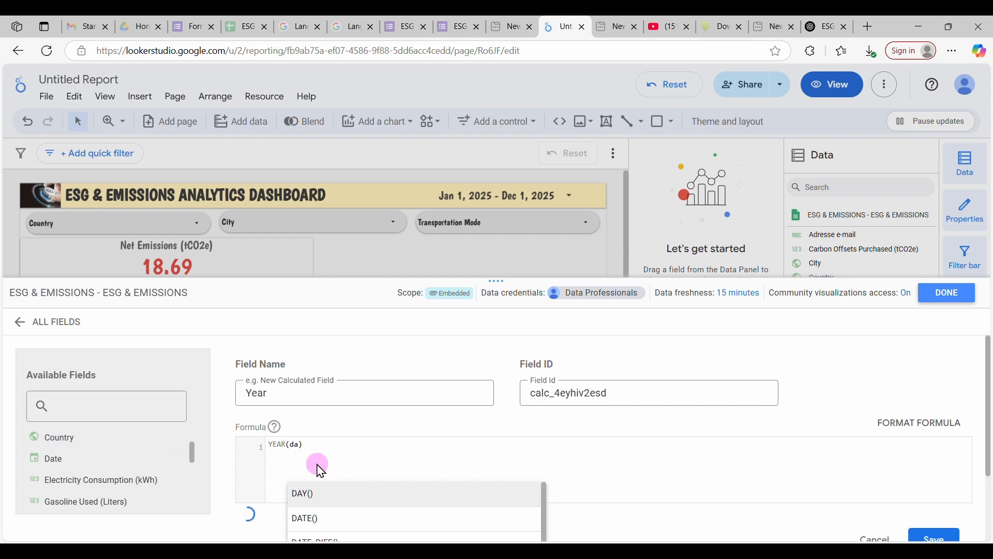
pyautogui.press('BackSpace')
pyautogui.press('BackSpace')
pyautogui.press('BackSpace')
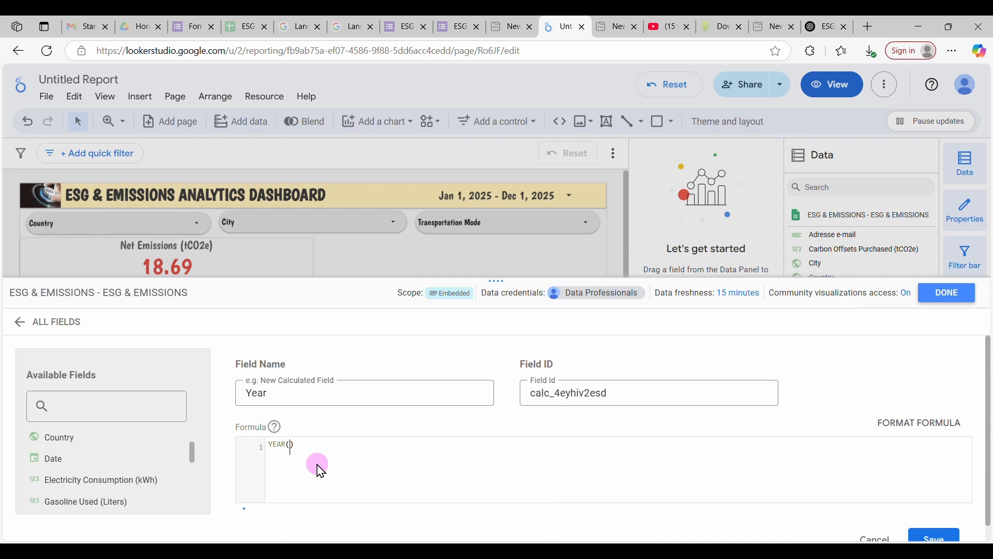
# Step: Insert the Date field as the argument of YEAR, save the calculated field and close the field editor
pyautogui.click(84, 466)
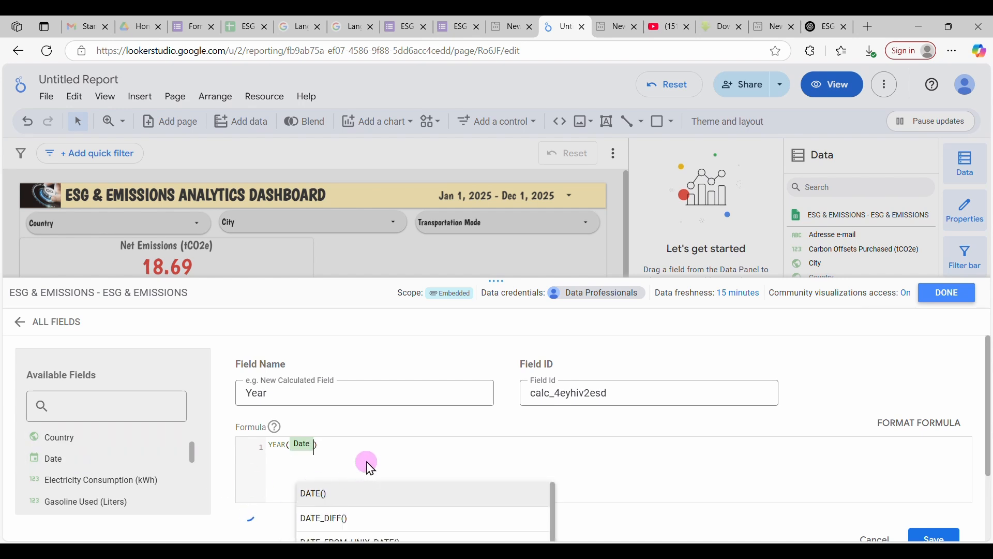
pyautogui.click(360, 443)
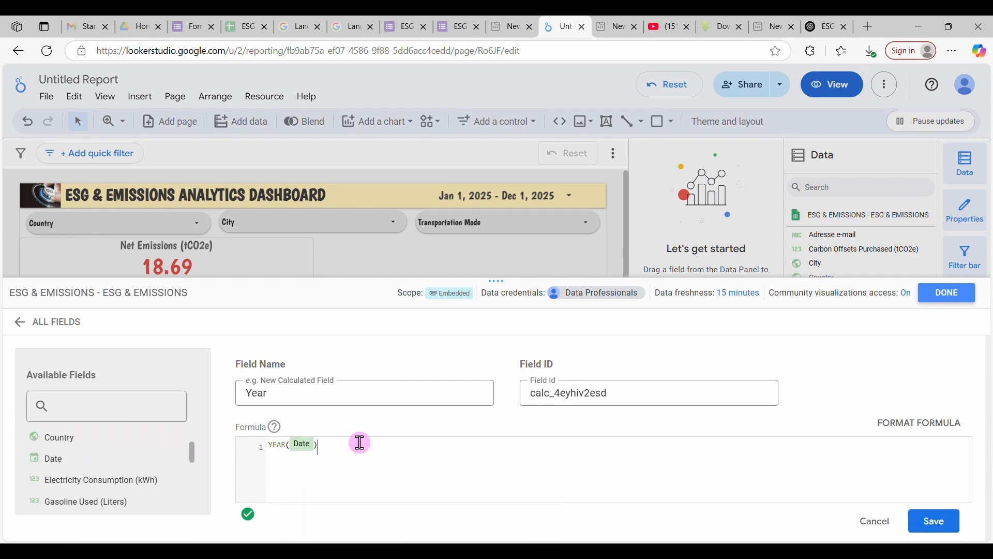
pyautogui.click(944, 525)
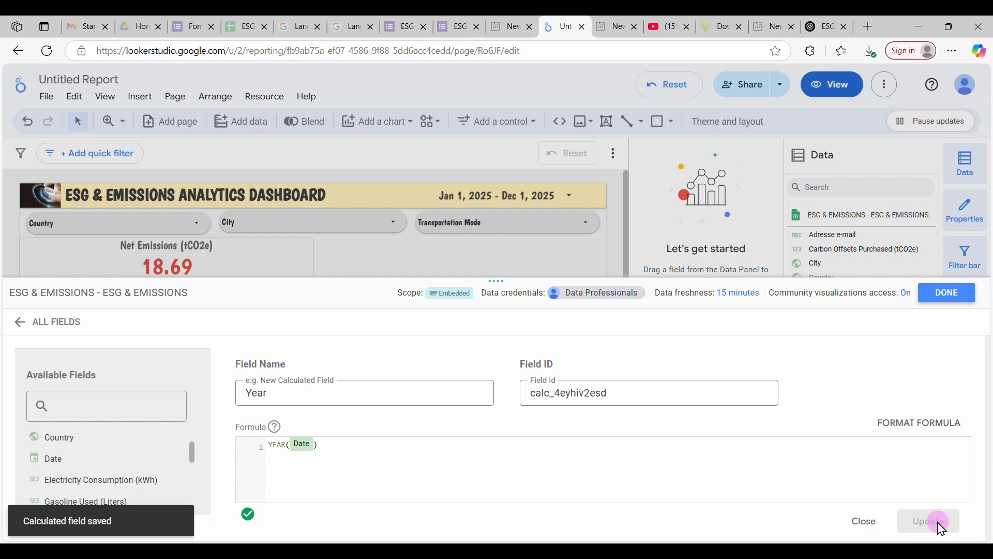
pyautogui.click(955, 302)
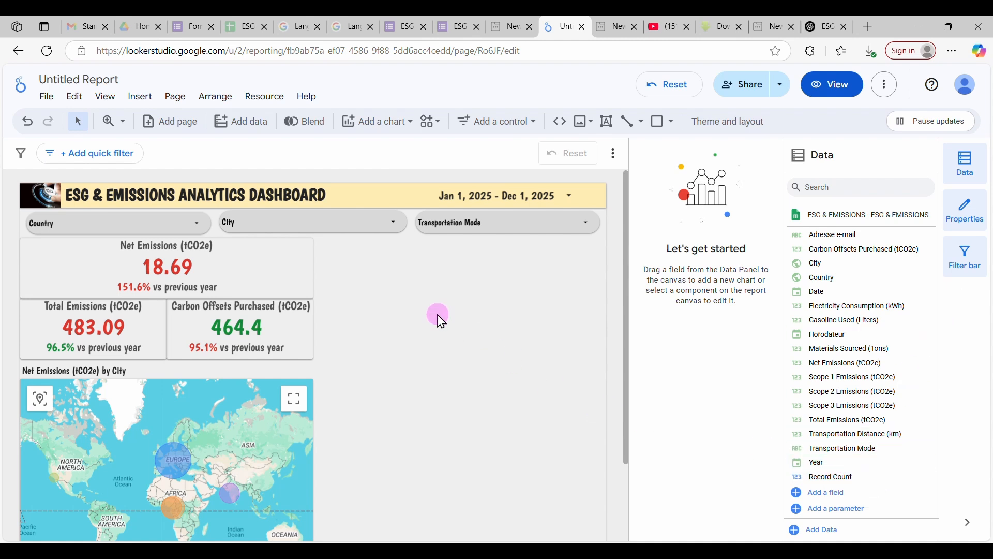
# Step: Add a column chart beside the scorecards, widened to the page's edge and shortened to end level with the lower scorecards
pyautogui.click(386, 124)
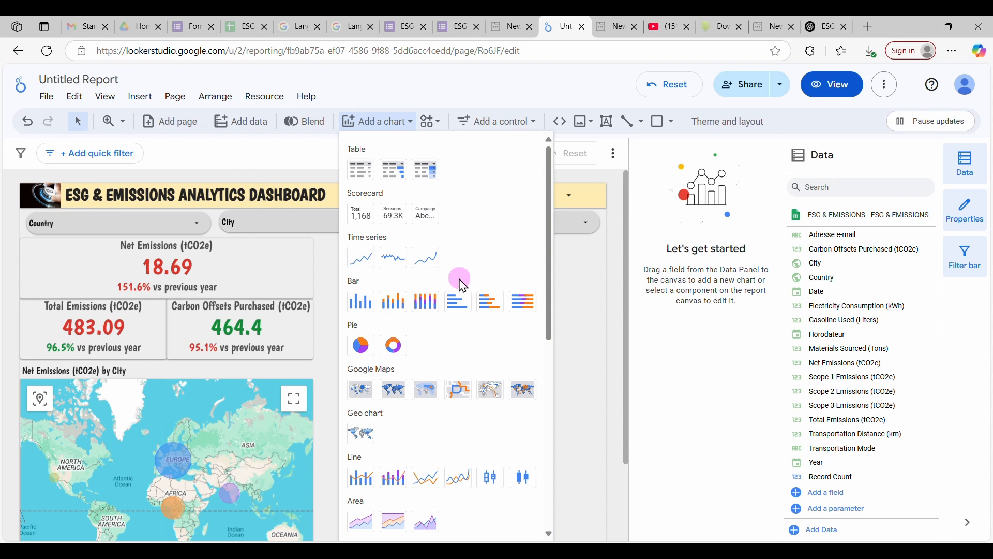
pyautogui.click(362, 305)
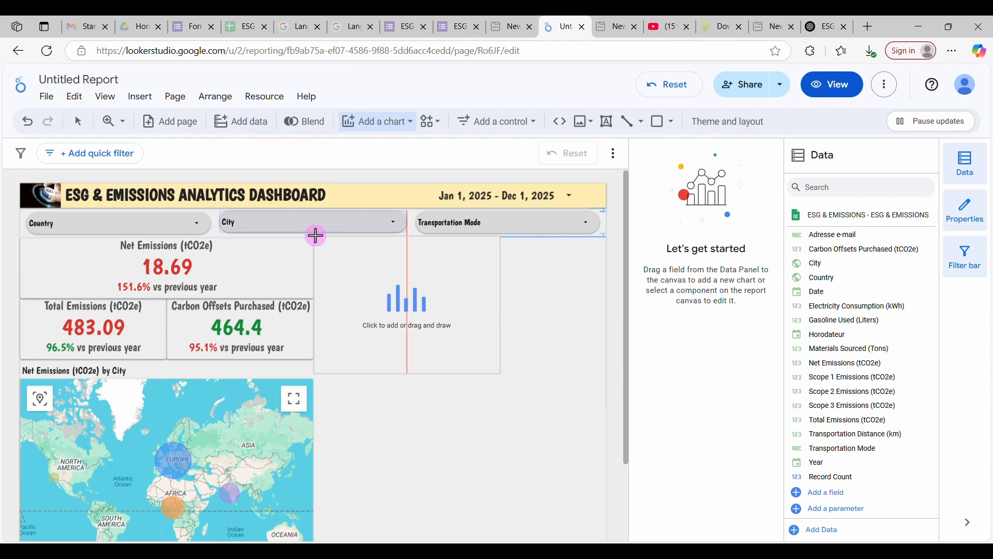
pyautogui.click(317, 235)
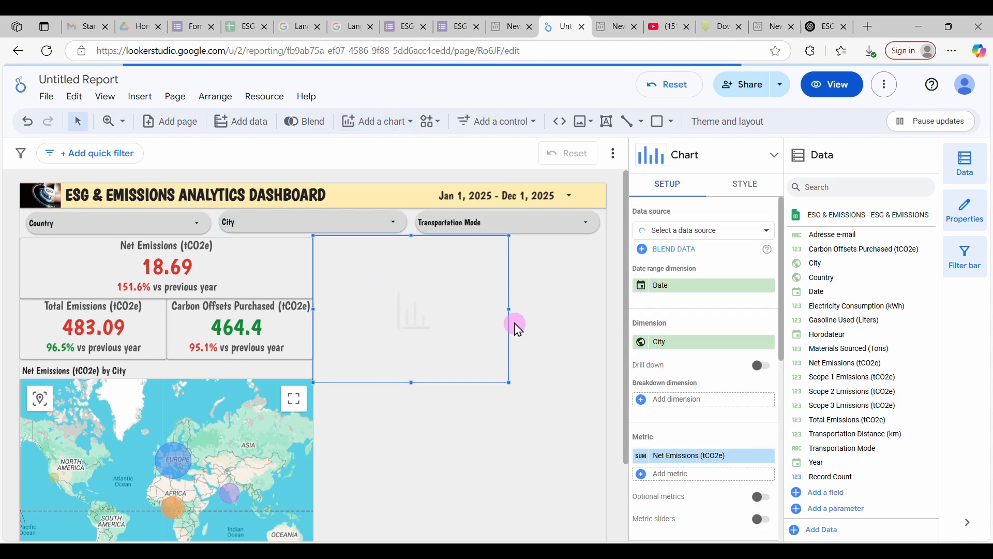
pyautogui.moveTo(510, 309); pyautogui.dragTo(610, 322)
pyautogui.click(497, 379)
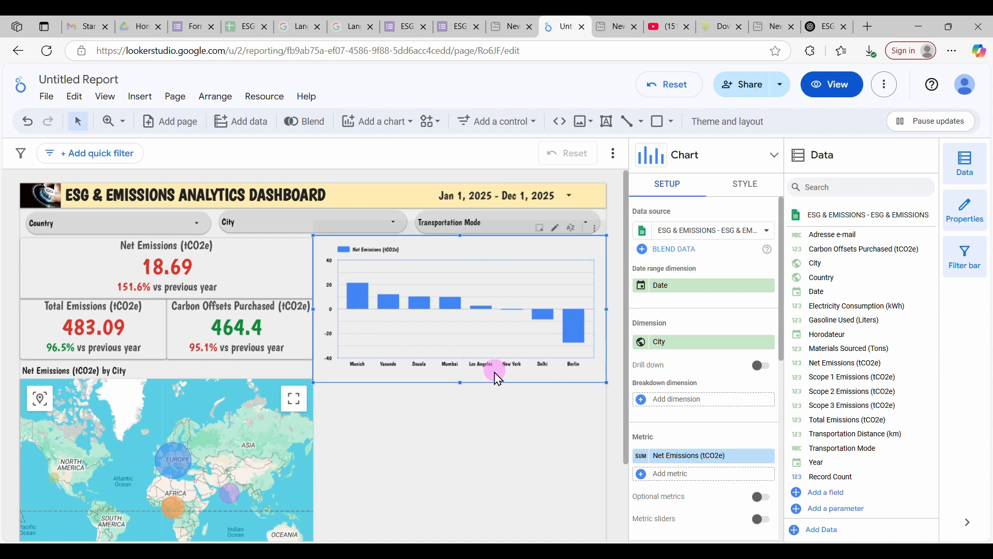
pyautogui.moveTo(464, 384); pyautogui.dragTo(463, 368)
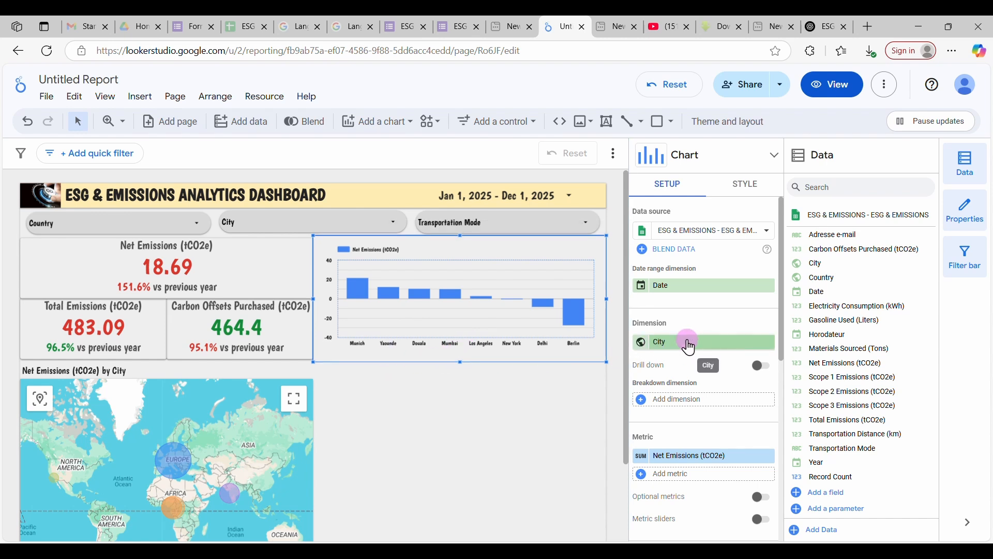
# Step: Replace the City dimension of the column chart with Year
pyautogui.click(690, 342)
pyautogui.scroll(-5, 725, 421)
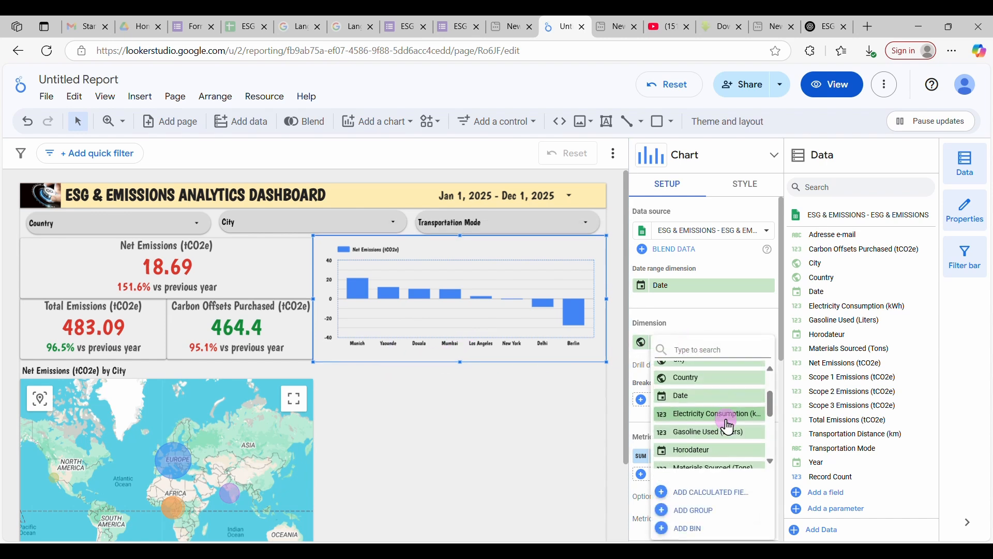
pyautogui.scroll(-2, 727, 427)
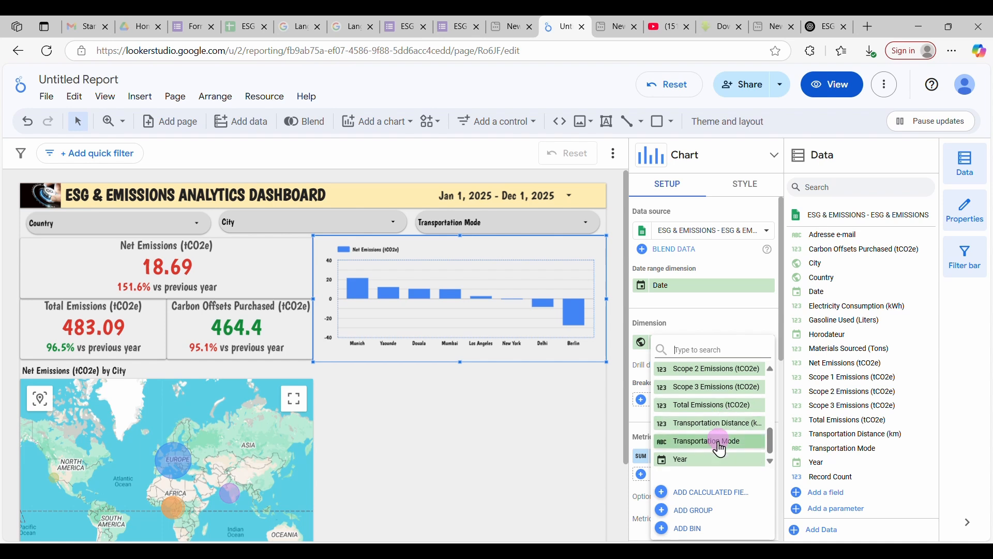
pyautogui.click(717, 458)
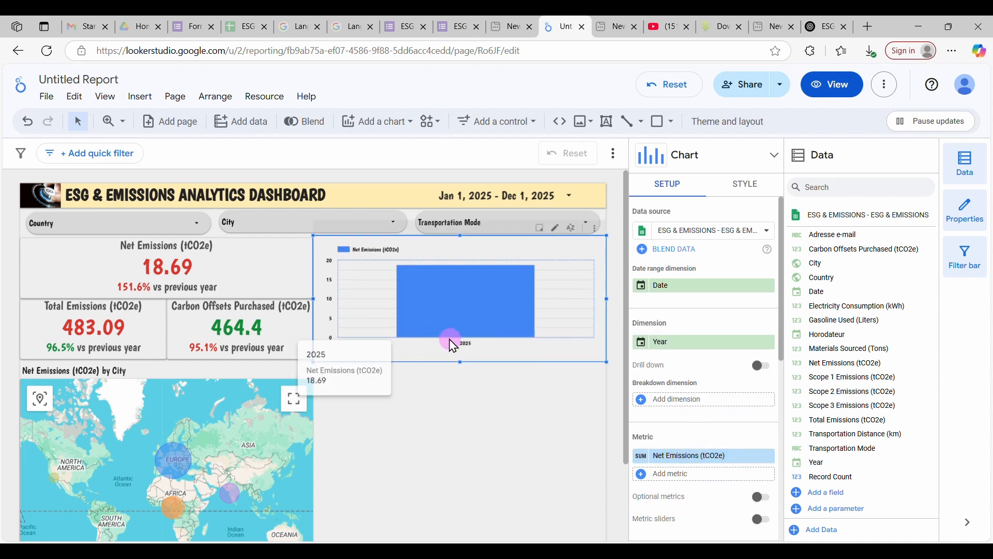
pyautogui.click(686, 296)
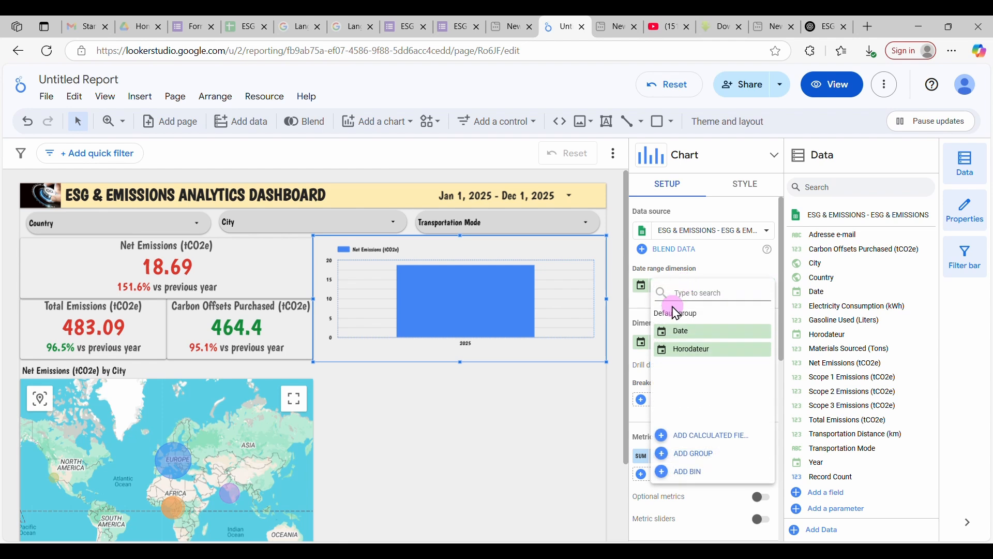
pyautogui.click(697, 334)
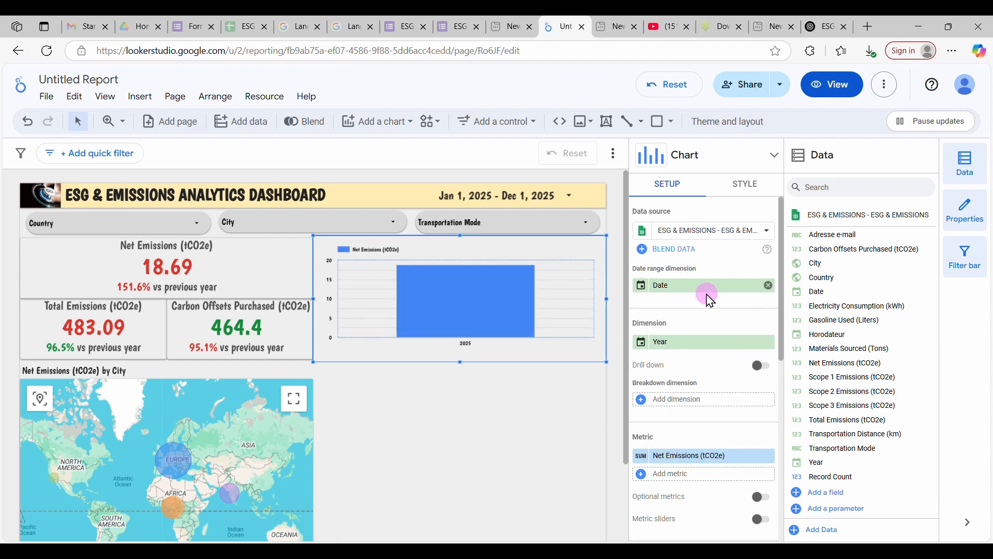
pyautogui.click(706, 288)
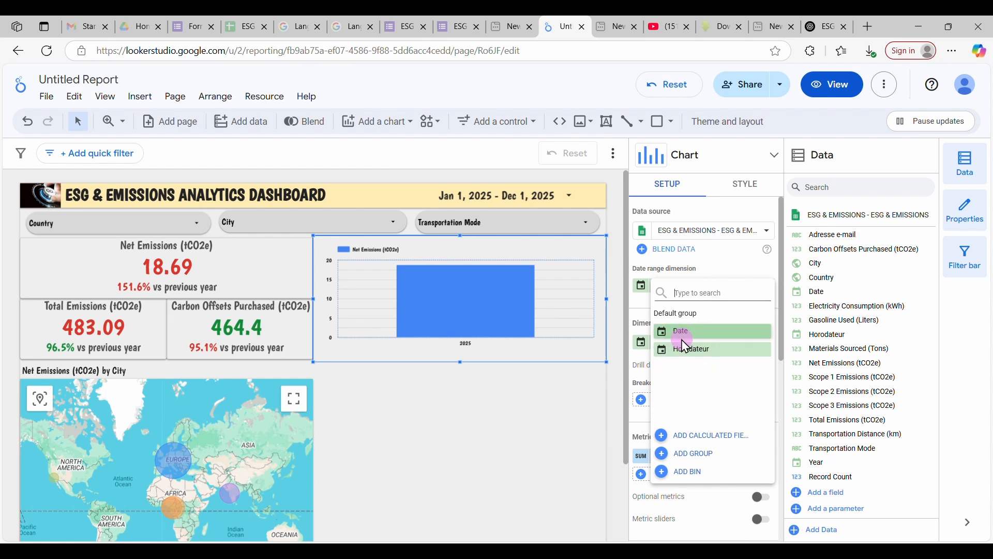
pyautogui.click(548, 394)
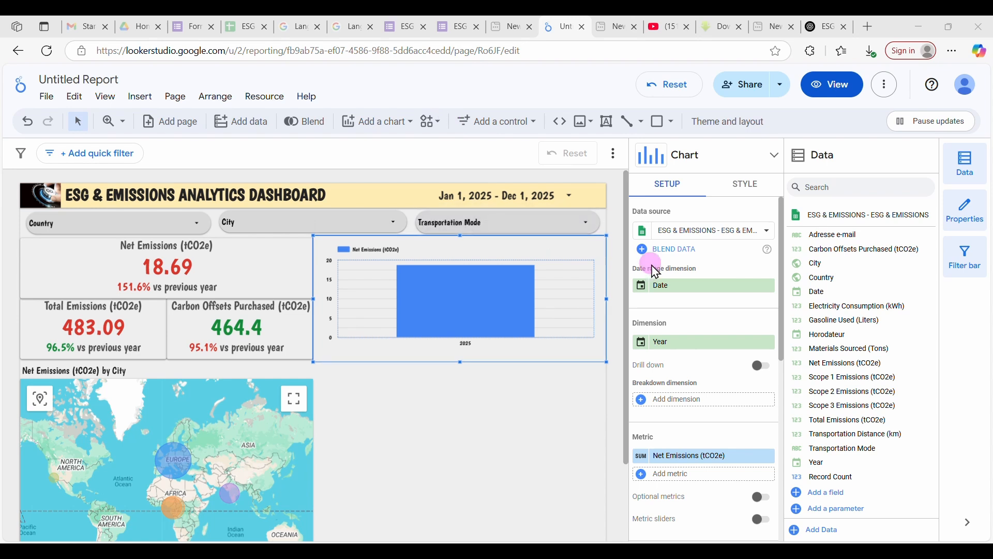
# Step: Remove the Date field from the column chart's date range dimension
pyautogui.click(769, 285)
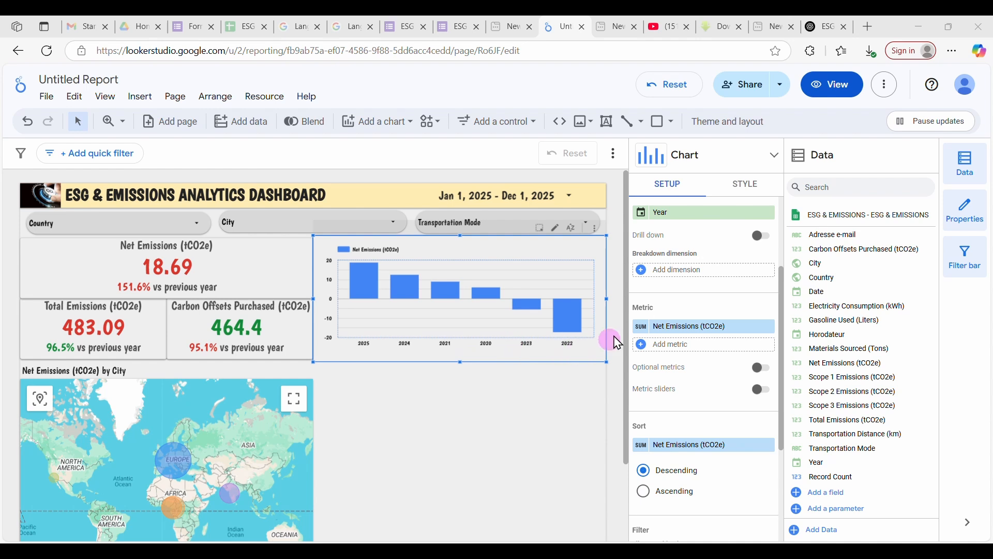
pyautogui.scroll(3, 684, 303)
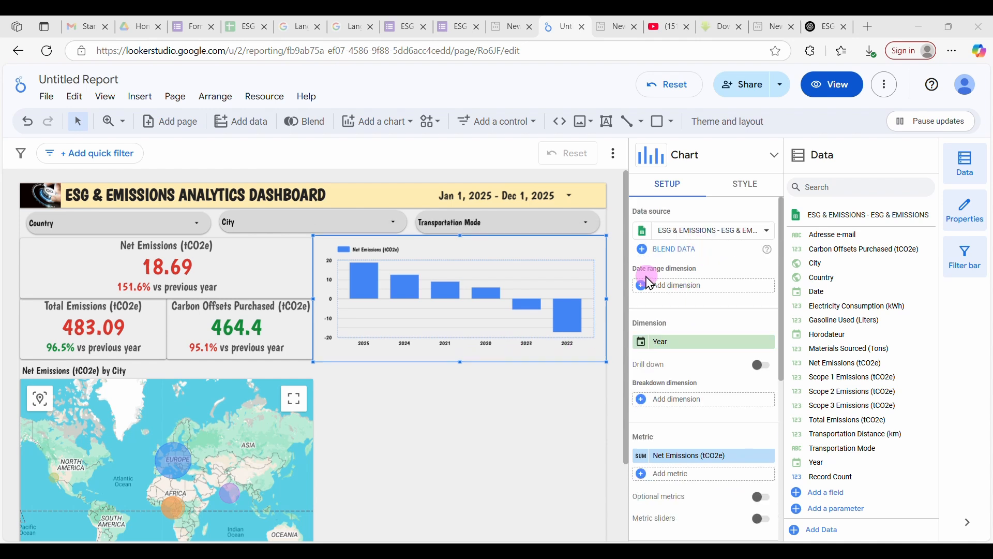
# Step: Sort the column chart by Year in ascending order instead of by Net Emissions
pyautogui.scroll(-4, 714, 283)
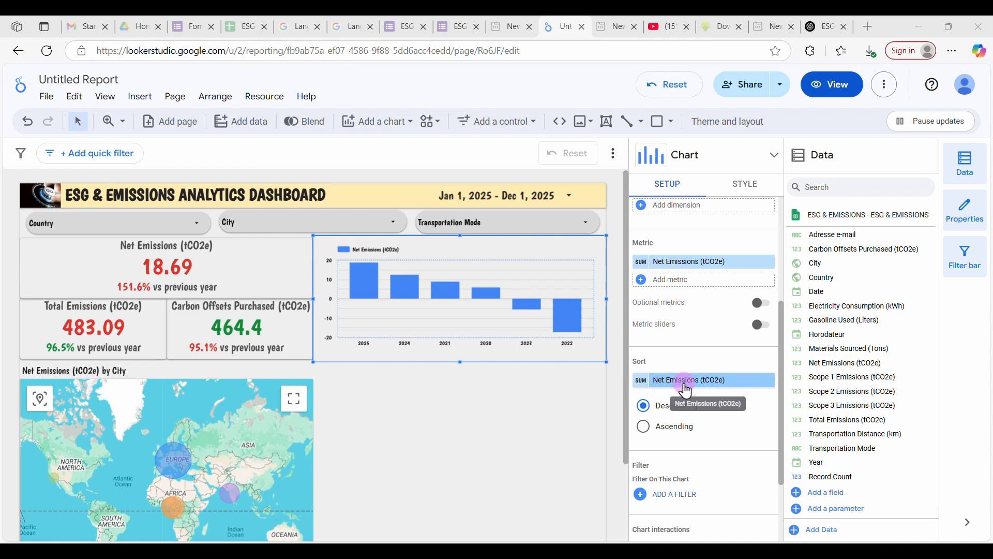
pyautogui.click(691, 389)
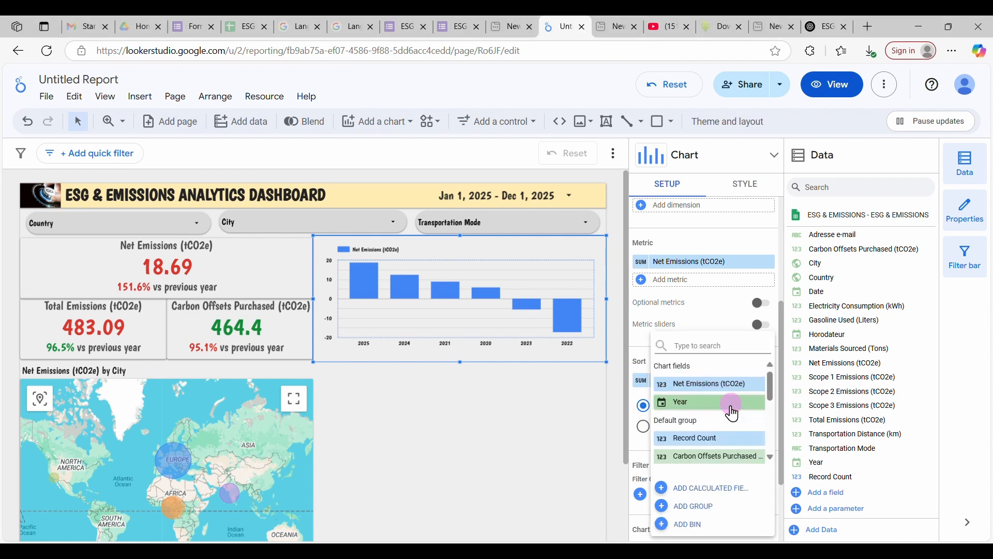
pyautogui.click(701, 402)
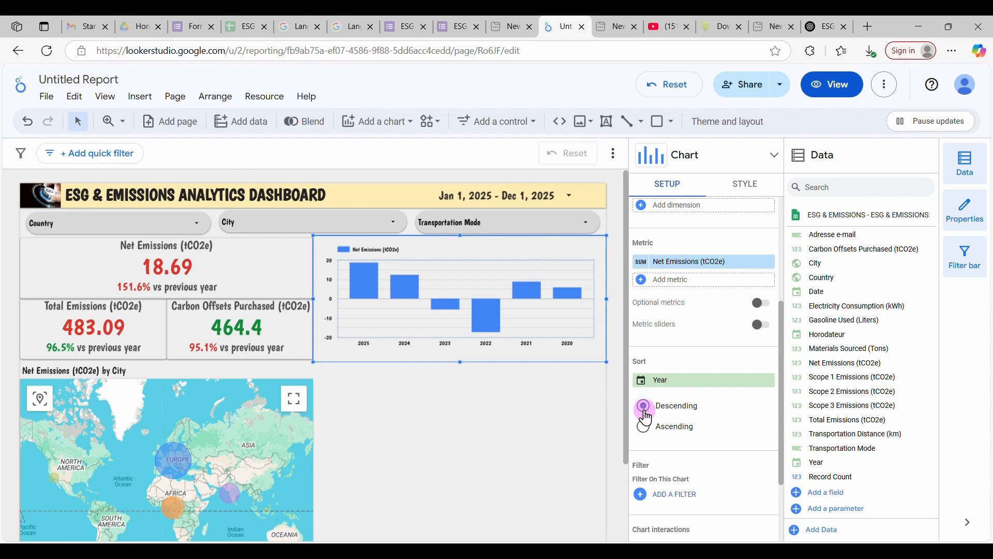
pyautogui.click(644, 427)
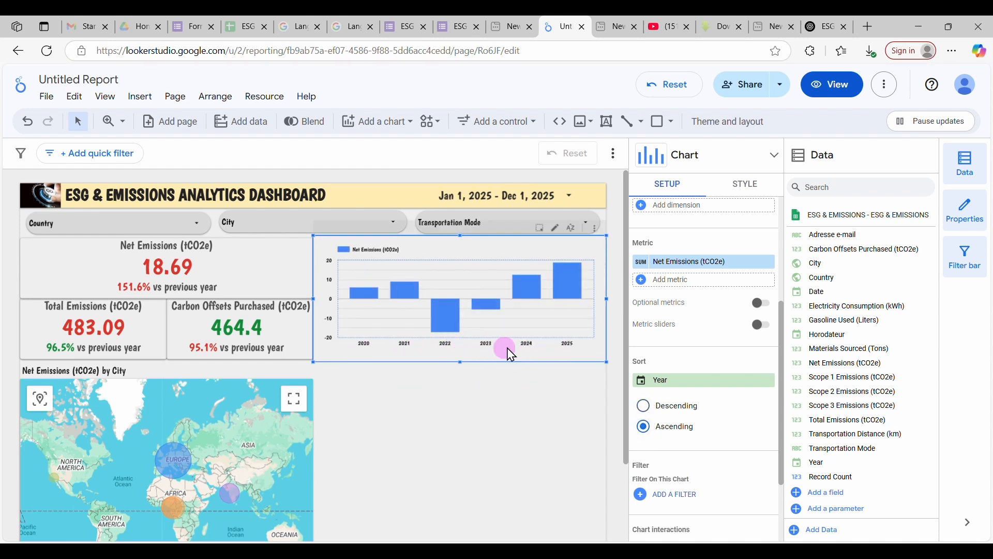
# Step: Replace the column chart's Net Emissions metric with Total Emissions (tCO2e)
pyautogui.scroll(4, 688, 401)
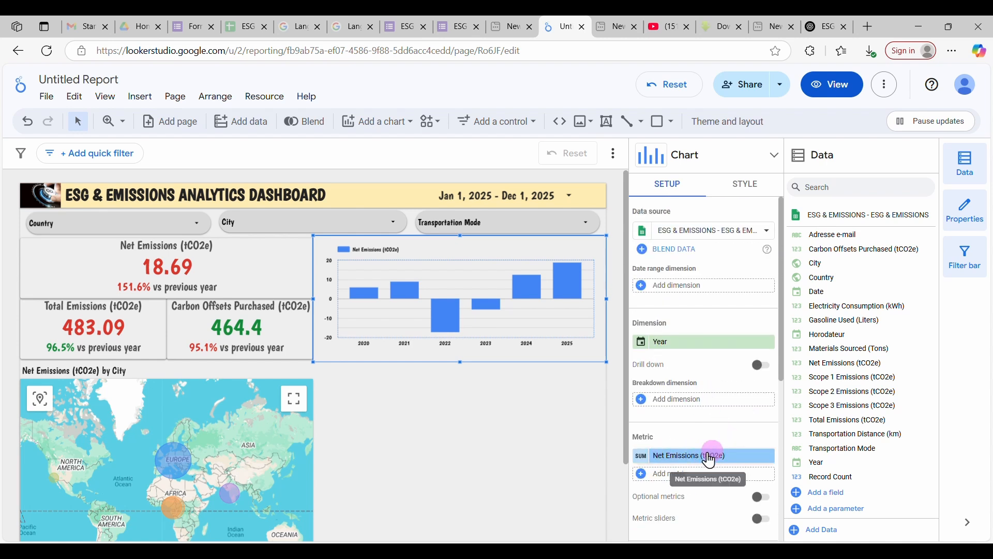
pyautogui.click(679, 460)
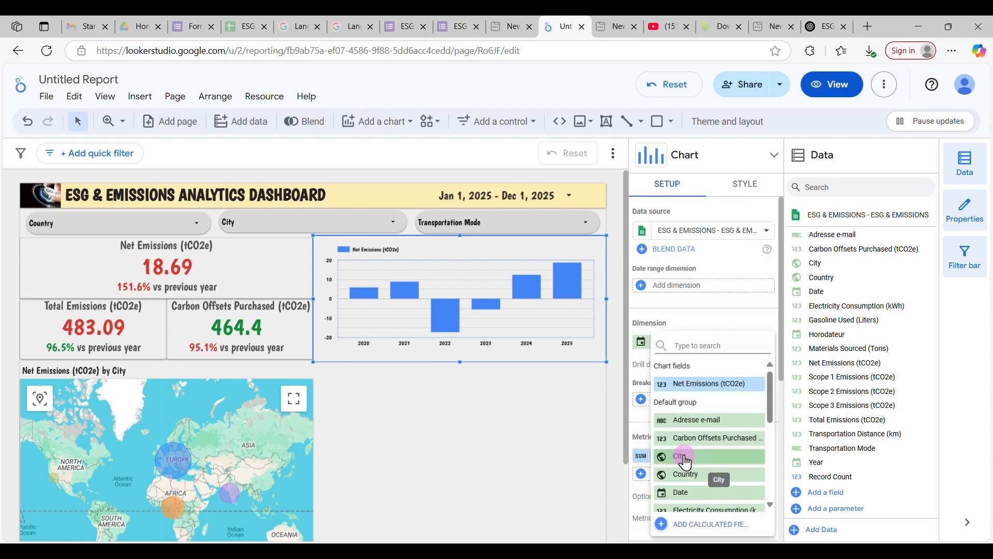
pyautogui.scroll(-3, 734, 451)
pyautogui.scroll(-3, 735, 452)
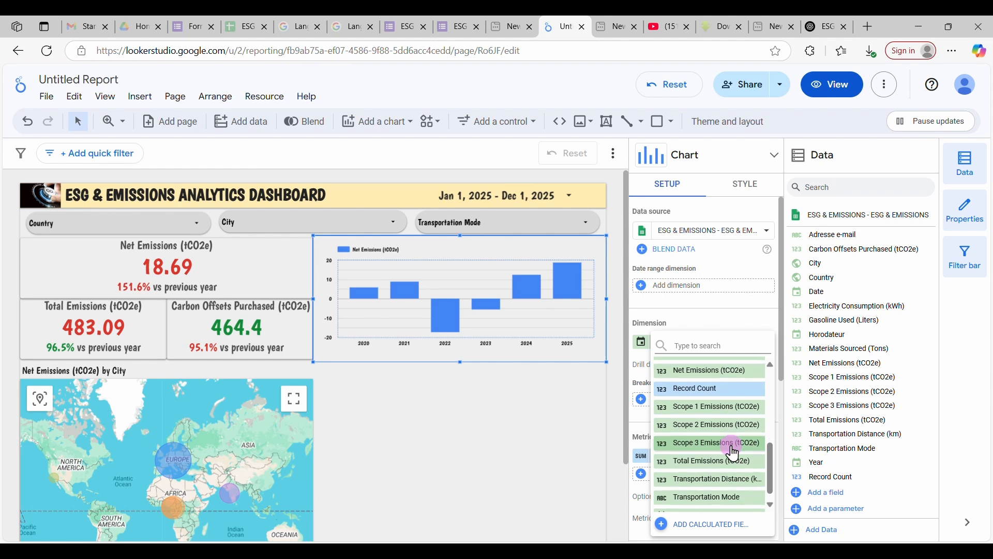
pyautogui.click(699, 451)
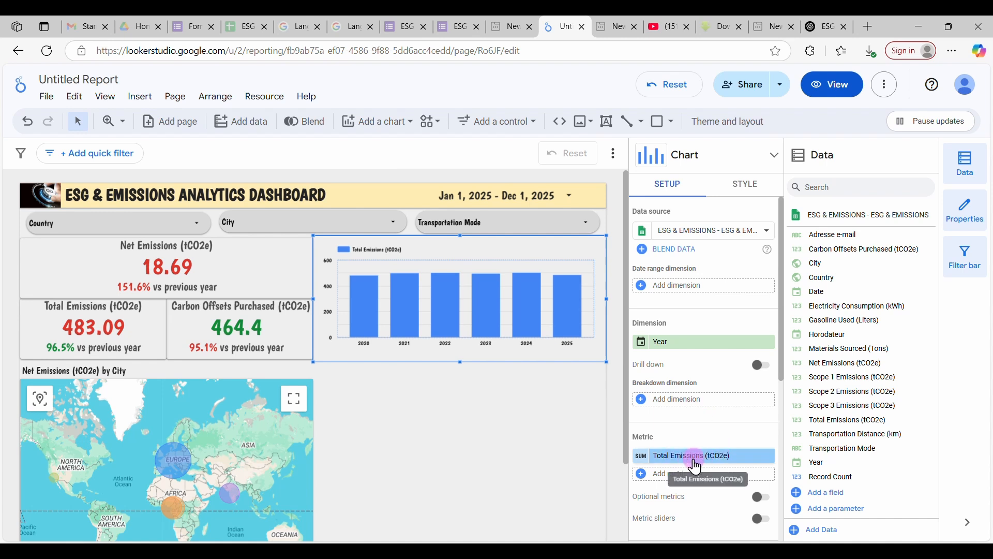
# Step: Add Carbon Offsets Purchased (tCO2e) as a second metric of the column chart
pyautogui.click(656, 481)
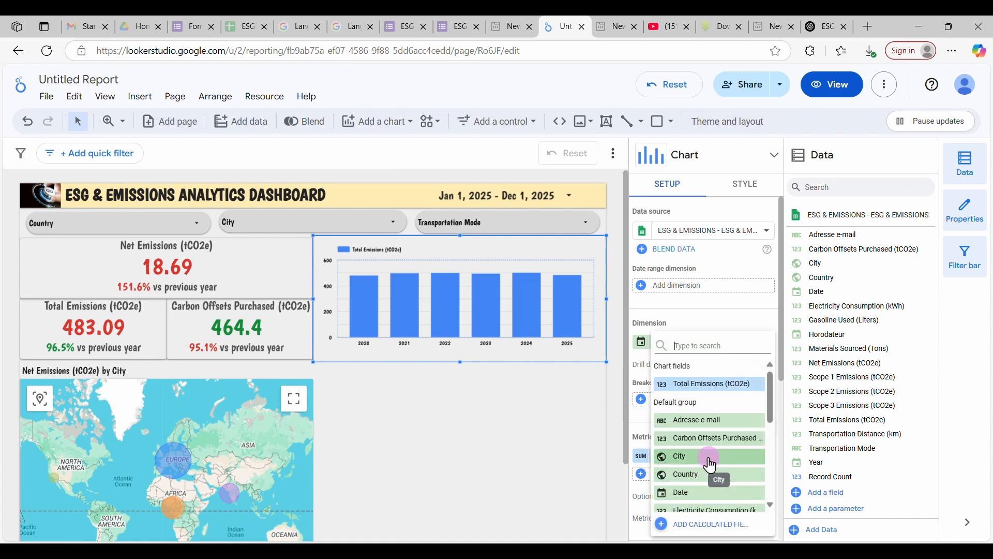
pyautogui.scroll(-2, 688, 455)
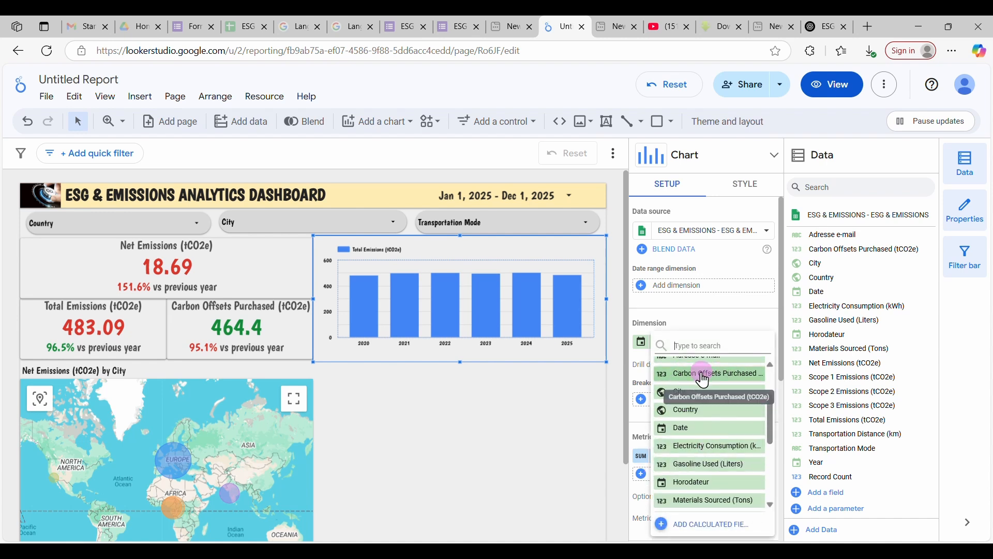
pyautogui.click(689, 373)
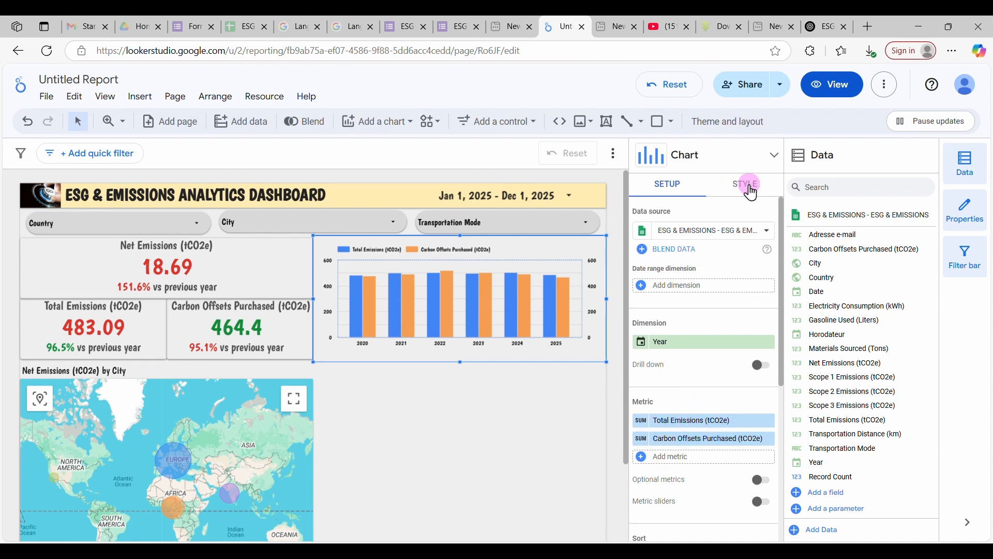
# Step: Show the column chart's title and reword it to "Total Emissions (tCO2e) vs Carbon Offsets Purchased (tCO2e) by Year"
pyautogui.click(751, 193)
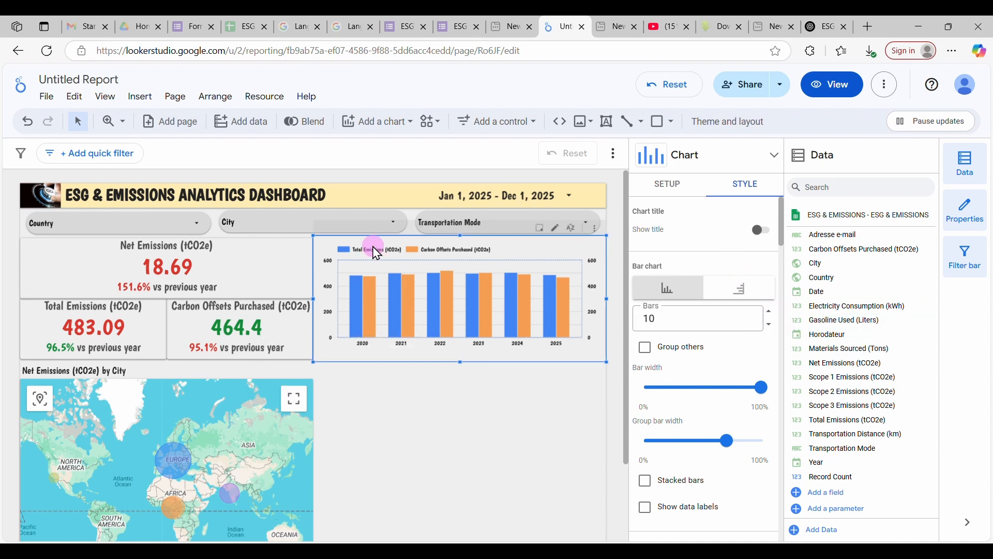
pyautogui.click(760, 231)
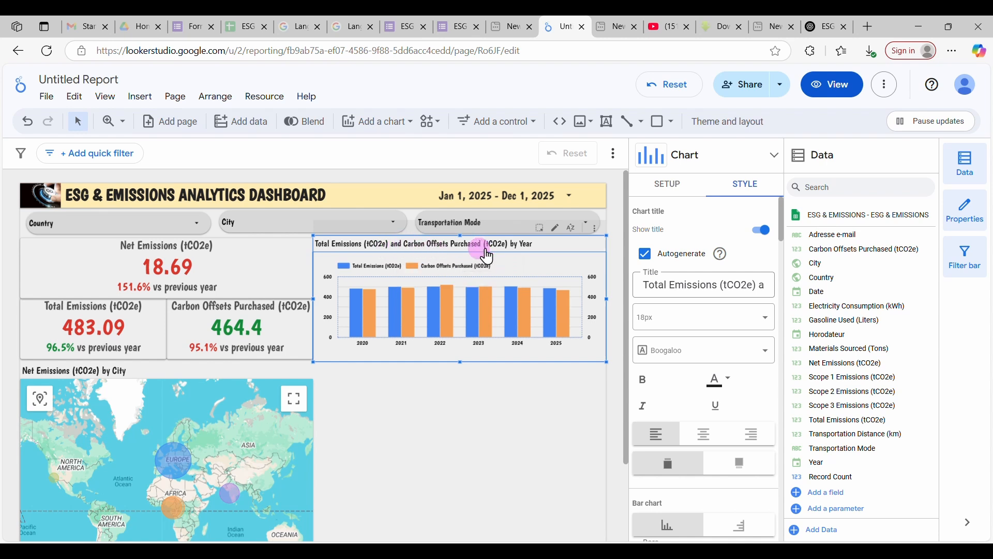
pyautogui.click(760, 288)
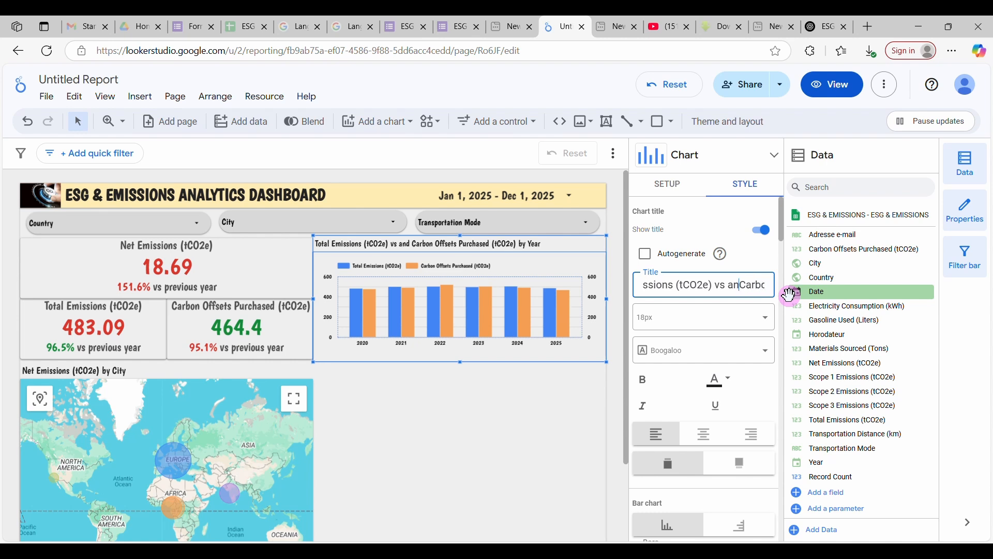
pyautogui.press('BackSpace')
pyautogui.press('BackSpace')
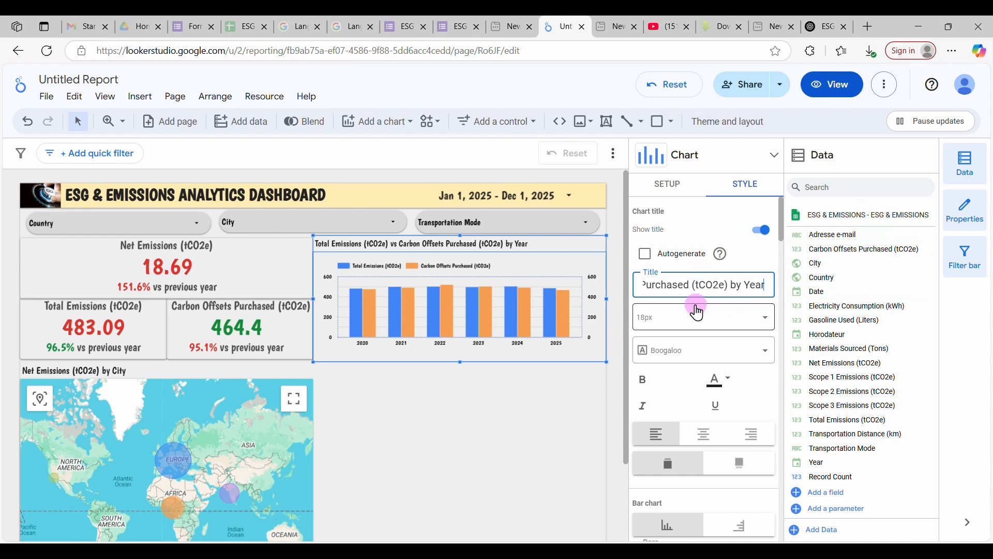
# Step: Format the column chart's title at 20px, bold, in orange
pyautogui.click(767, 321)
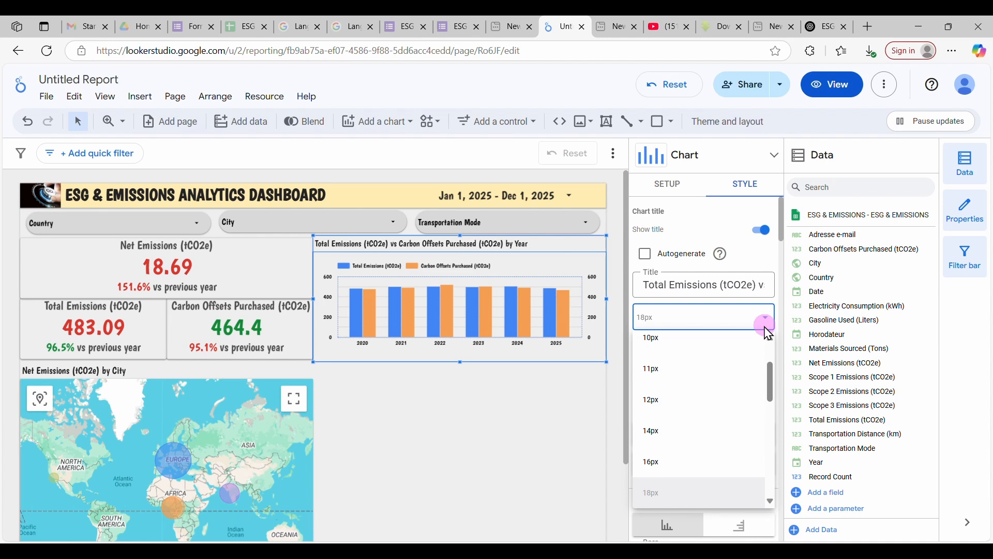
pyautogui.scroll(-1, 716, 393)
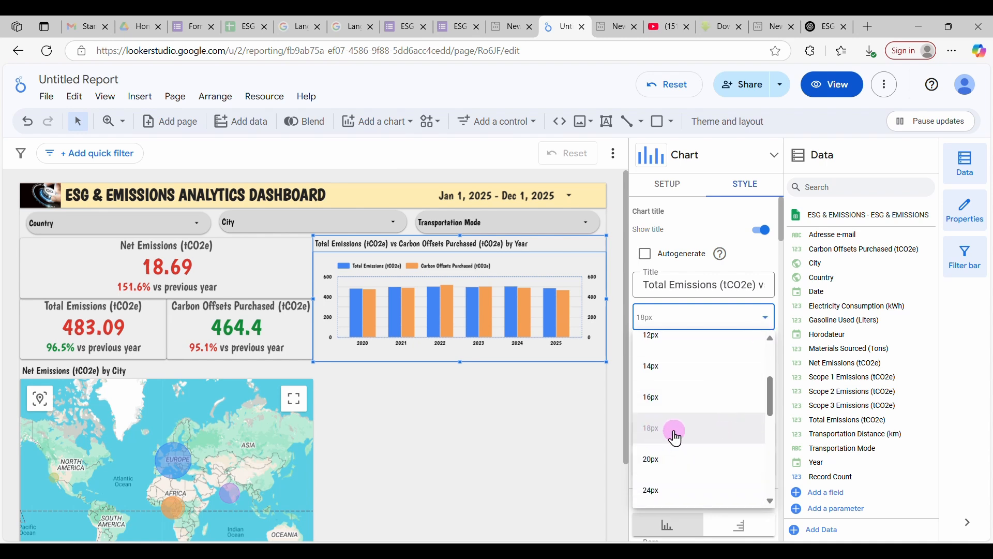
pyautogui.click(673, 459)
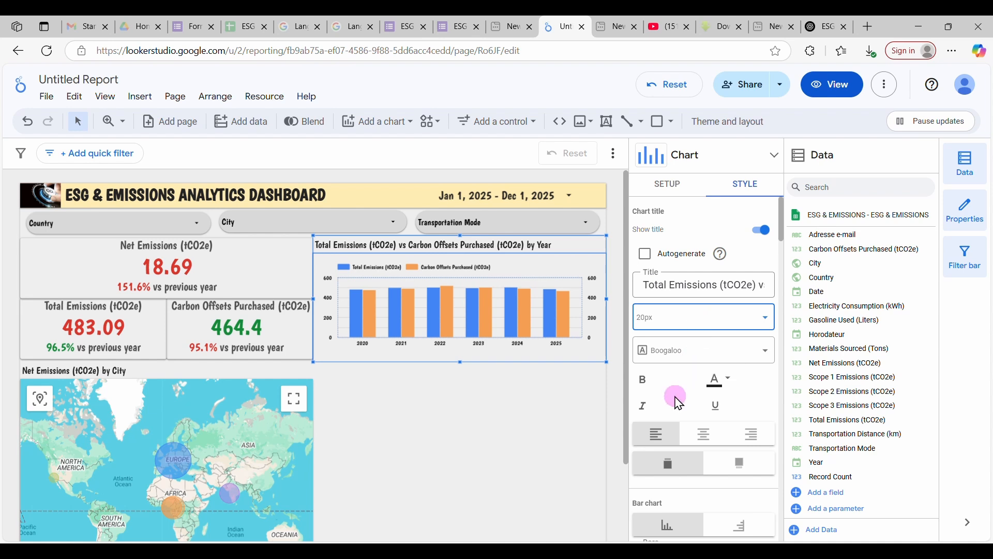
pyautogui.click(647, 387)
pyautogui.click(730, 381)
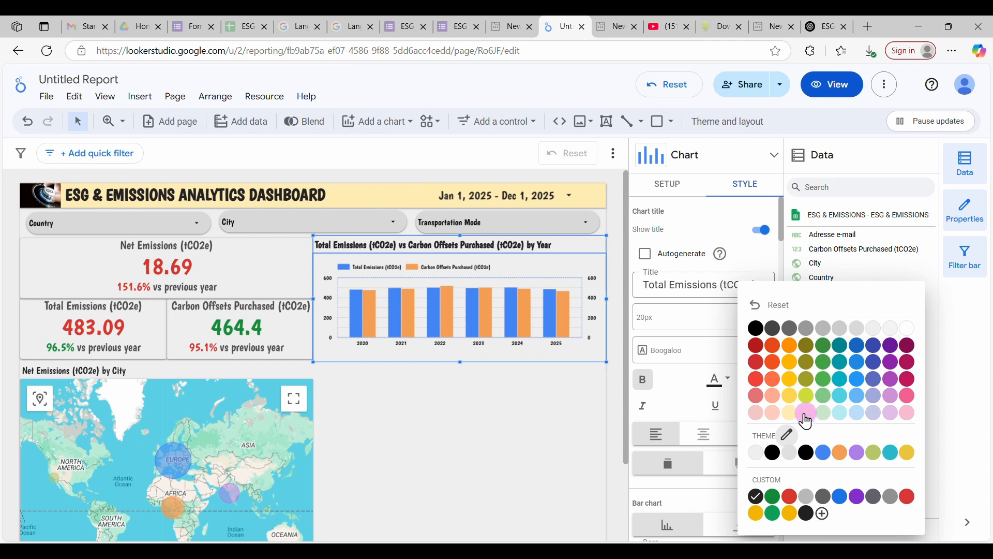
pyautogui.click(790, 346)
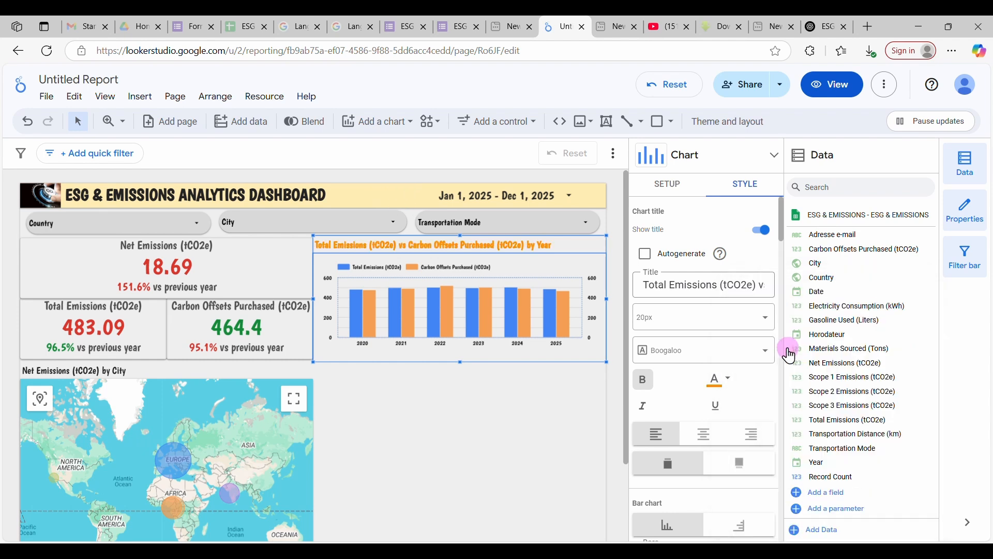
# Step: Change the column chart title's font to Arial and its size to 18px
pyautogui.click(759, 350)
pyautogui.click(681, 383)
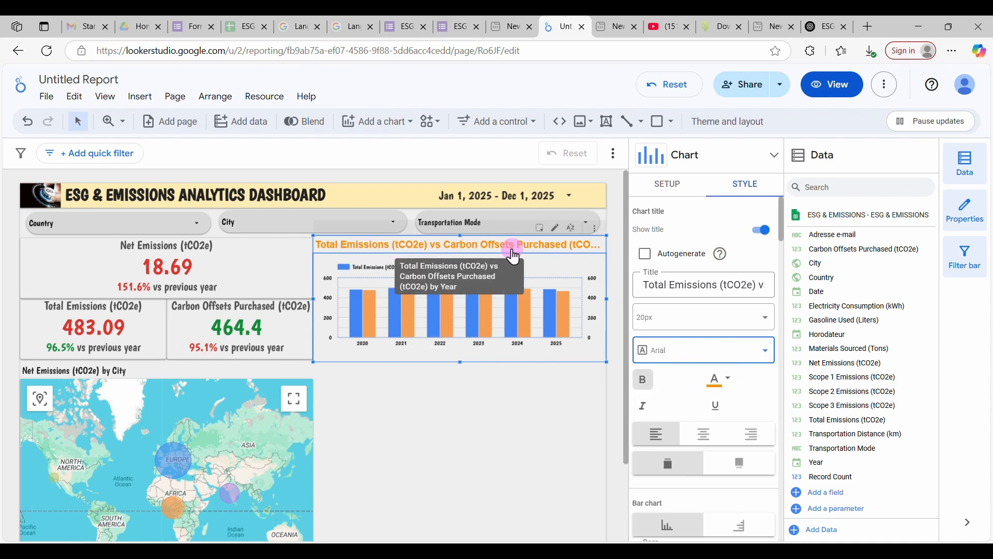
pyautogui.click(676, 319)
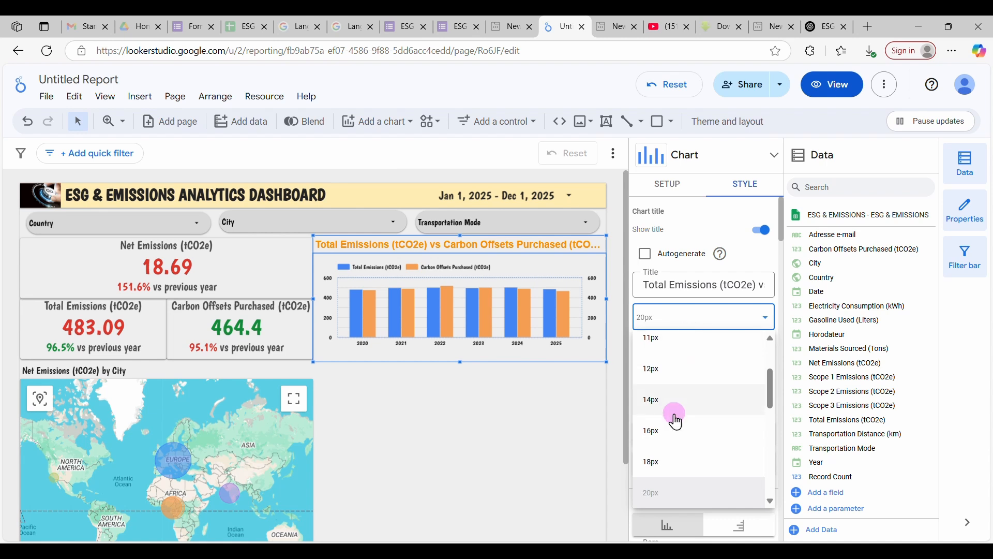
pyautogui.click(660, 463)
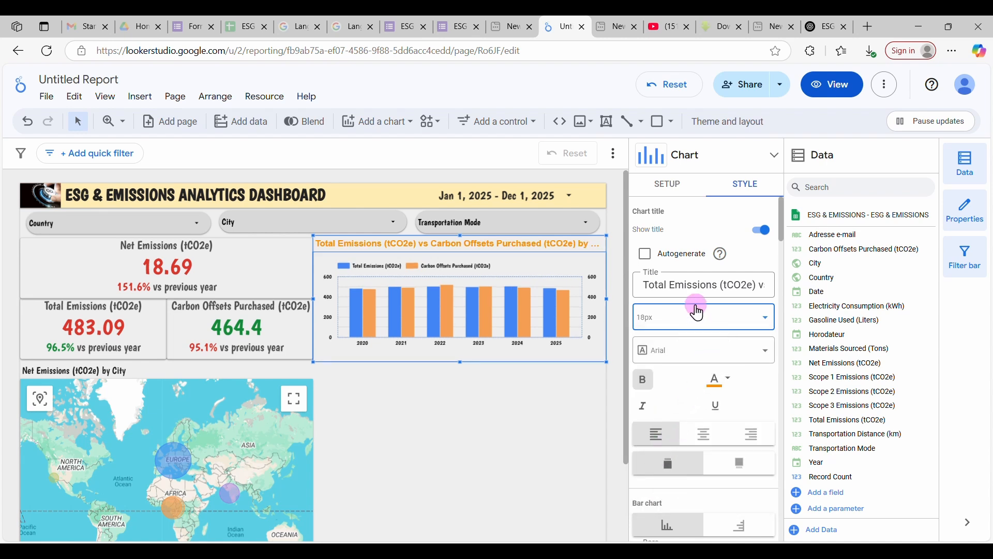
# Step: Retitle the column chart "Yearly Total Emissions (tCO2e) vs Carbon Offsets Purchased (tCO2e)" and deselect it
pyautogui.click(722, 285)
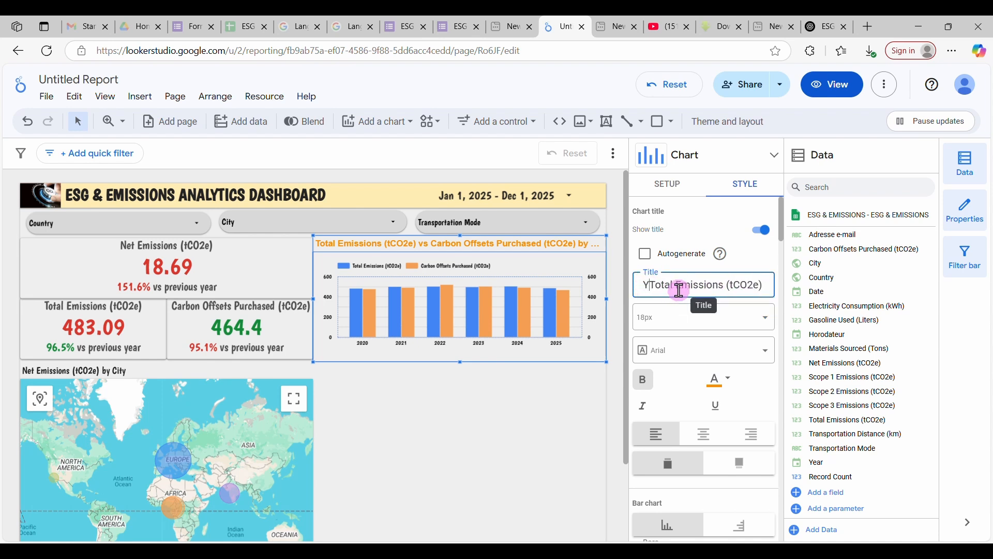
pyautogui.write('early')
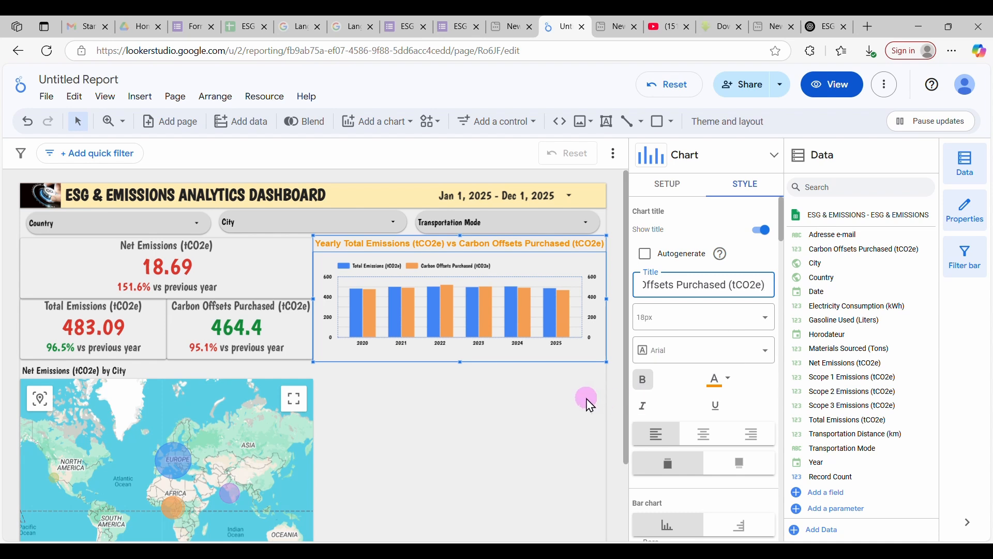
pyautogui.click(569, 396)
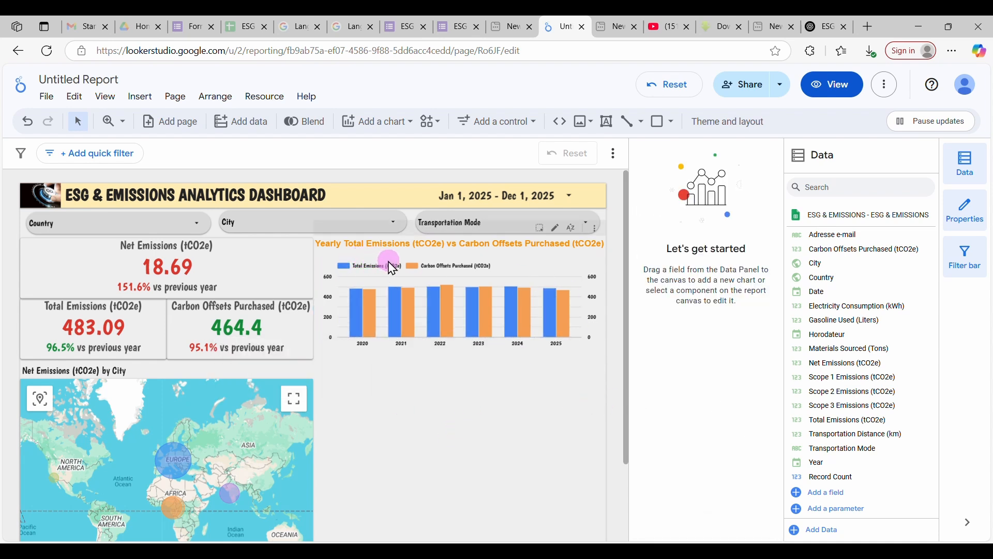
# Step: Match the city map's title to the column chart's title style: 18px, bold, orange, Arial
pyautogui.click(474, 286)
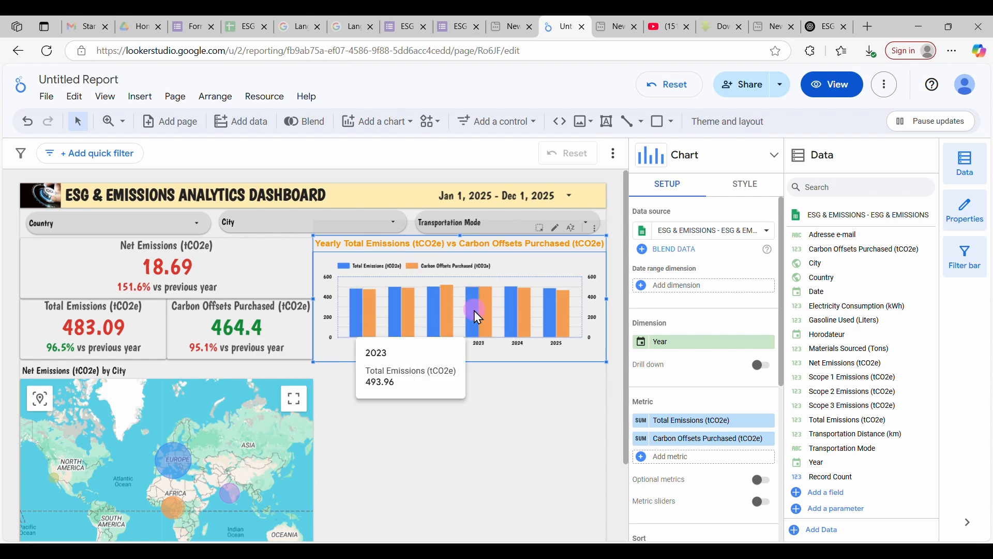
pyautogui.click(745, 186)
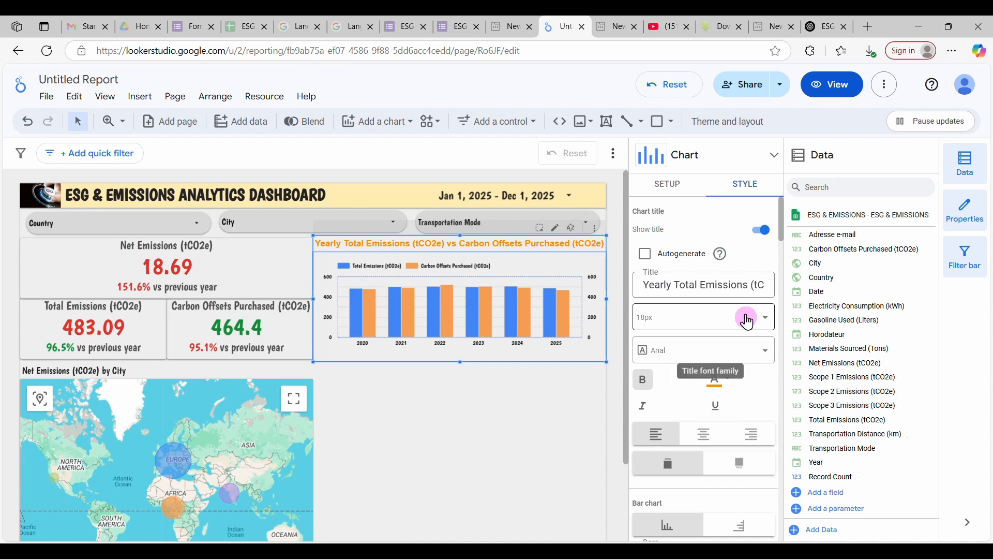
pyautogui.click(174, 385)
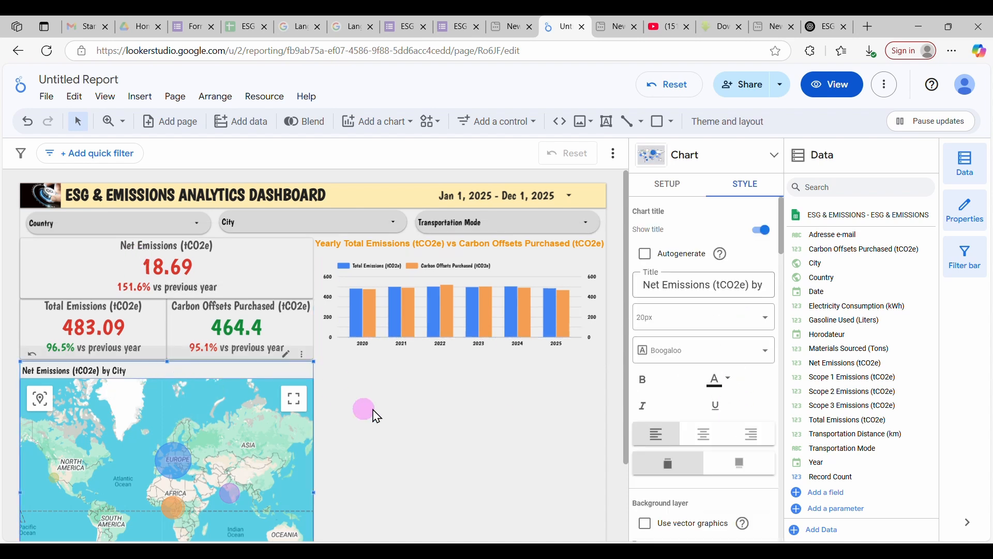
pyautogui.click(710, 324)
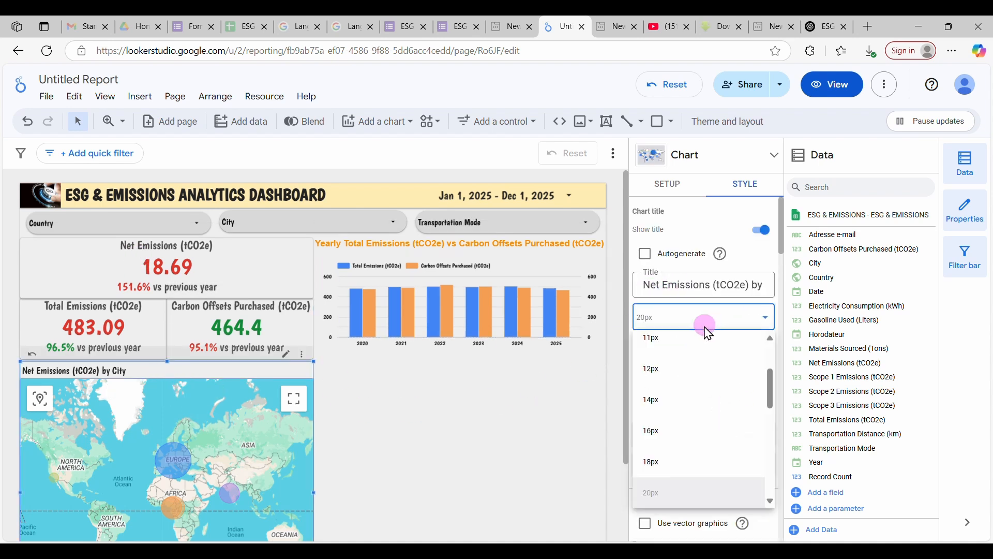
pyautogui.click(662, 464)
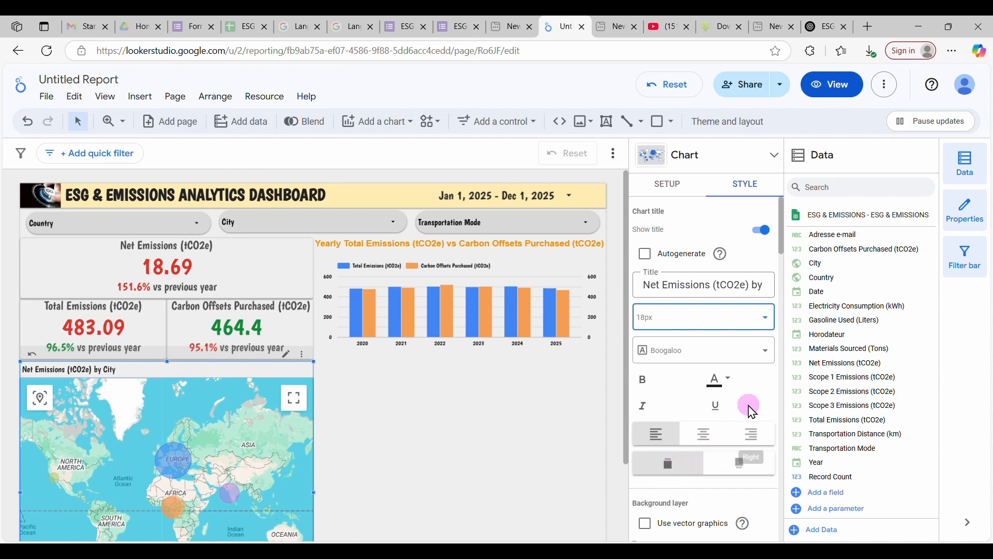
pyautogui.click(641, 379)
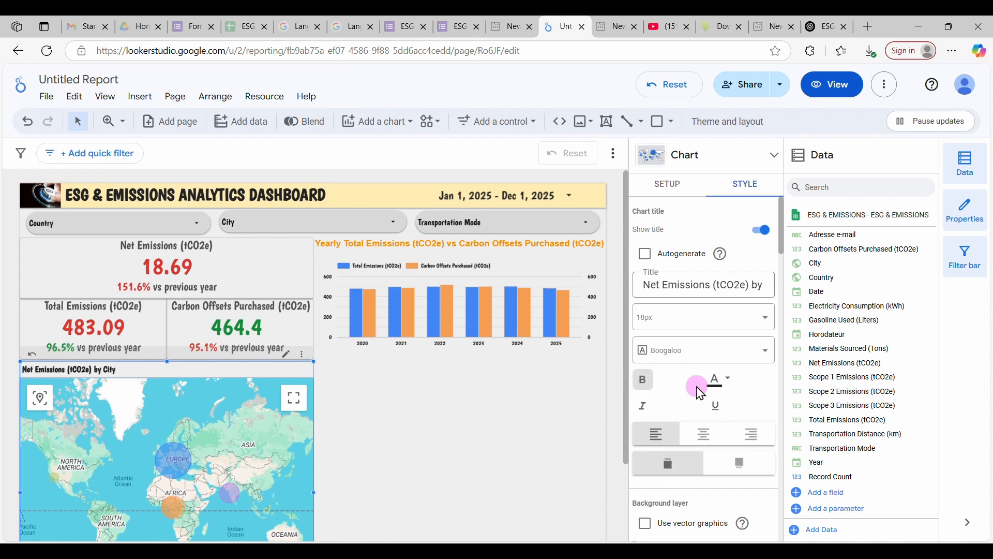
pyautogui.click(729, 382)
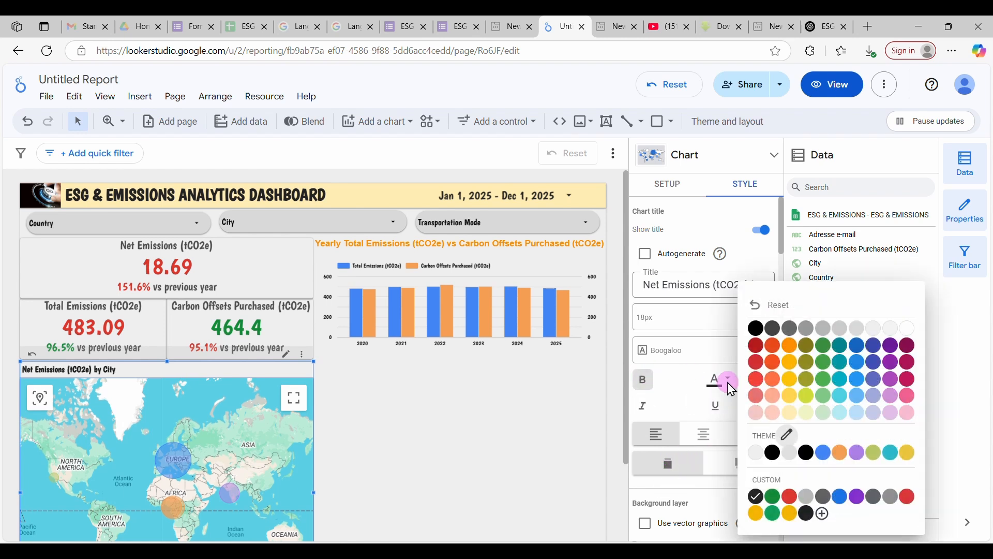
pyautogui.click(789, 346)
pyautogui.click(732, 349)
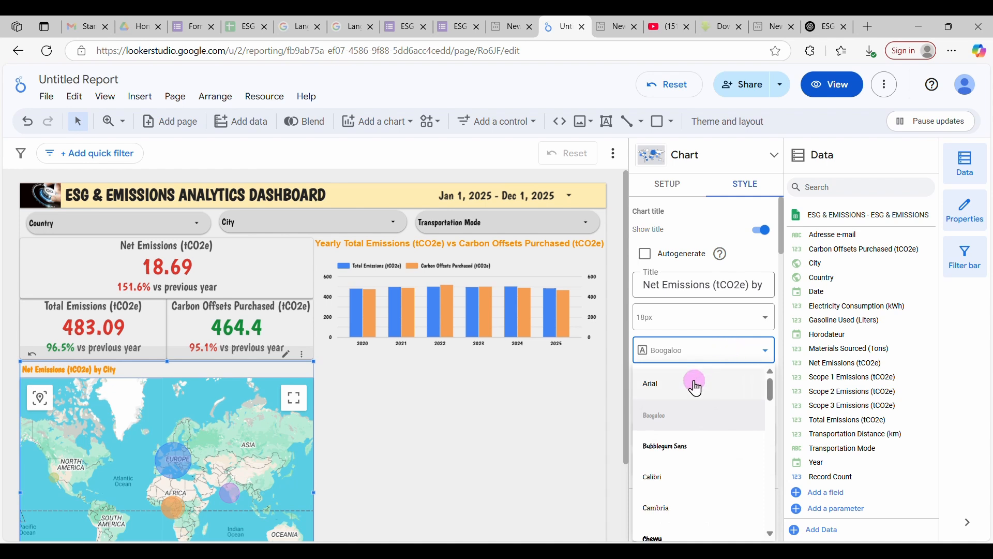
pyautogui.click(696, 385)
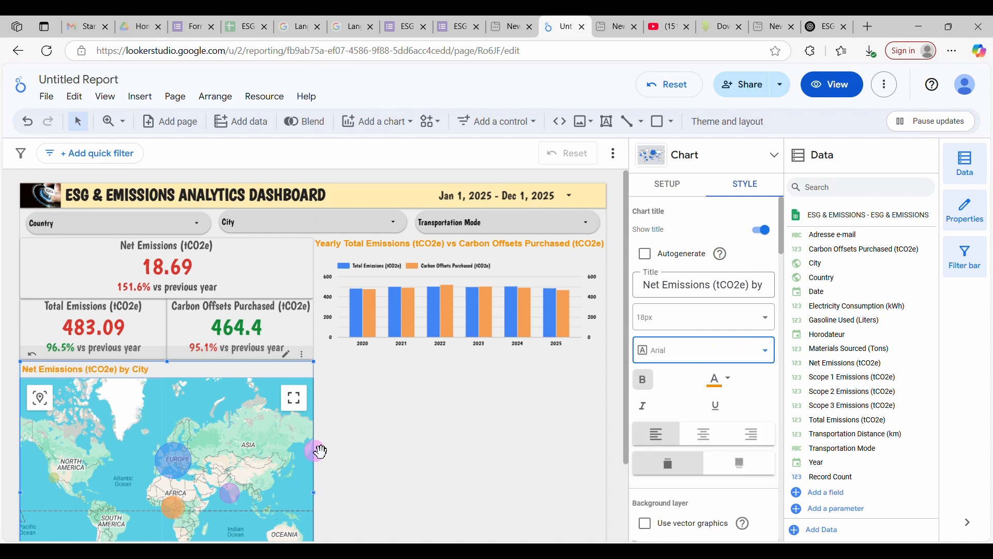
# Step: Show data labels on the bars of the yearly emissions versus carbon offsets column chart
pyautogui.click(528, 265)
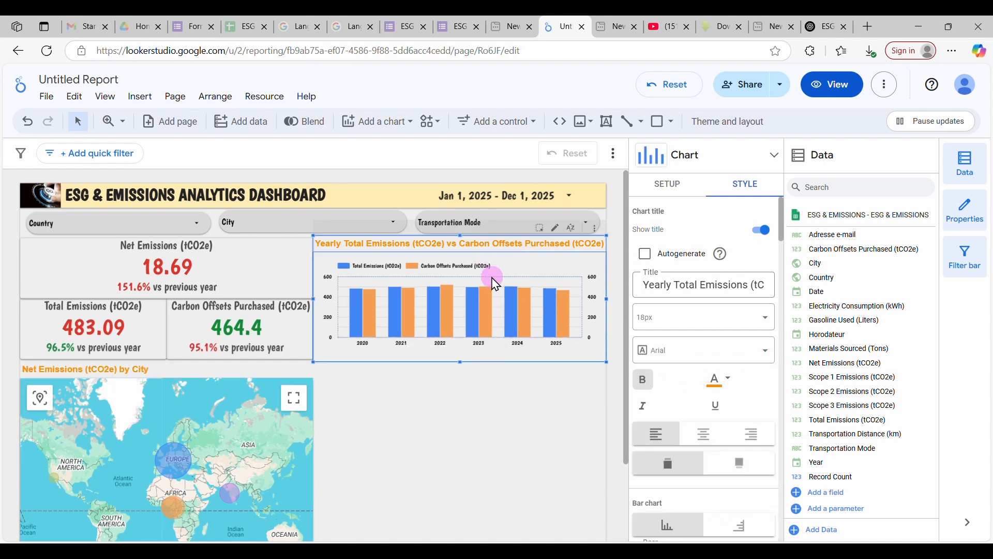
pyautogui.scroll(-3, 715, 355)
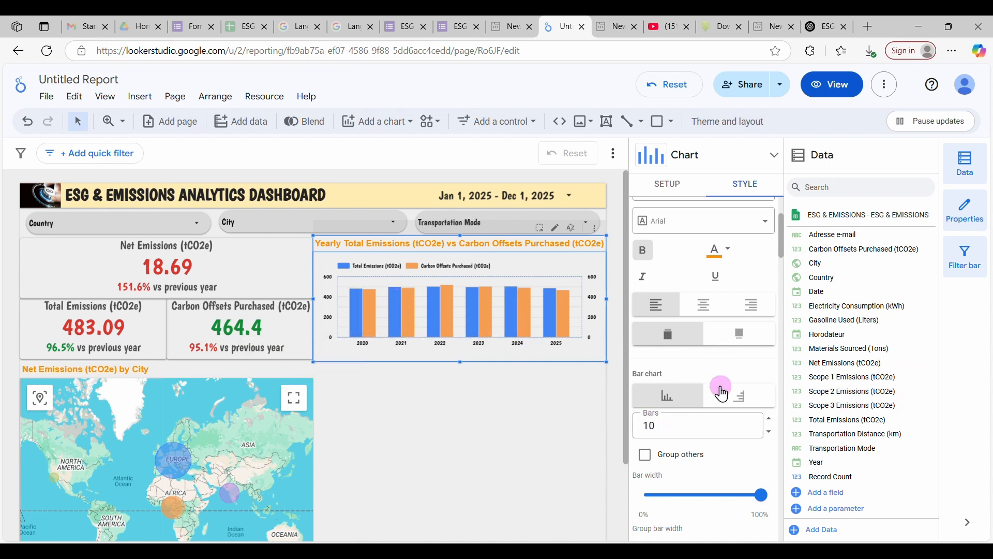
pyautogui.scroll(-4, 737, 348)
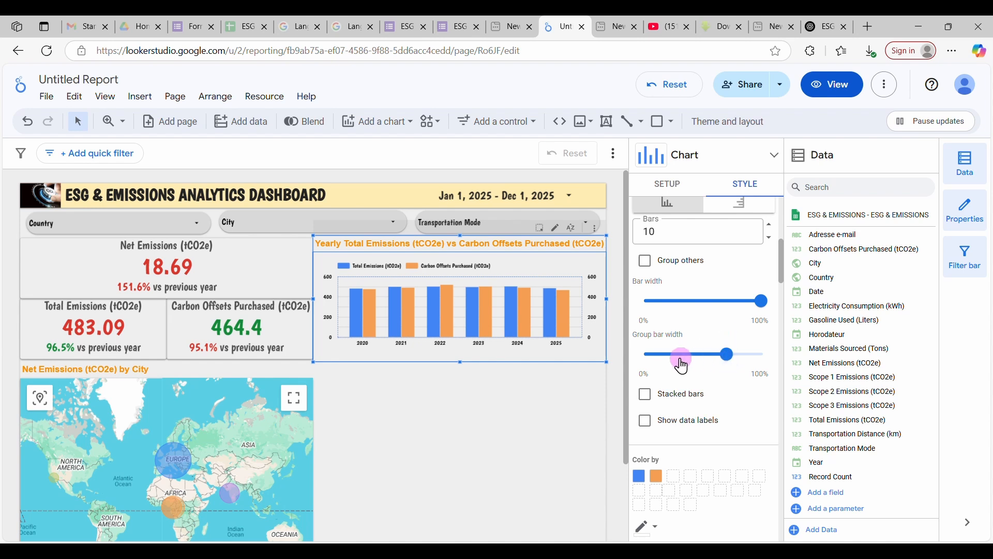
pyautogui.scroll(-1, 727, 393)
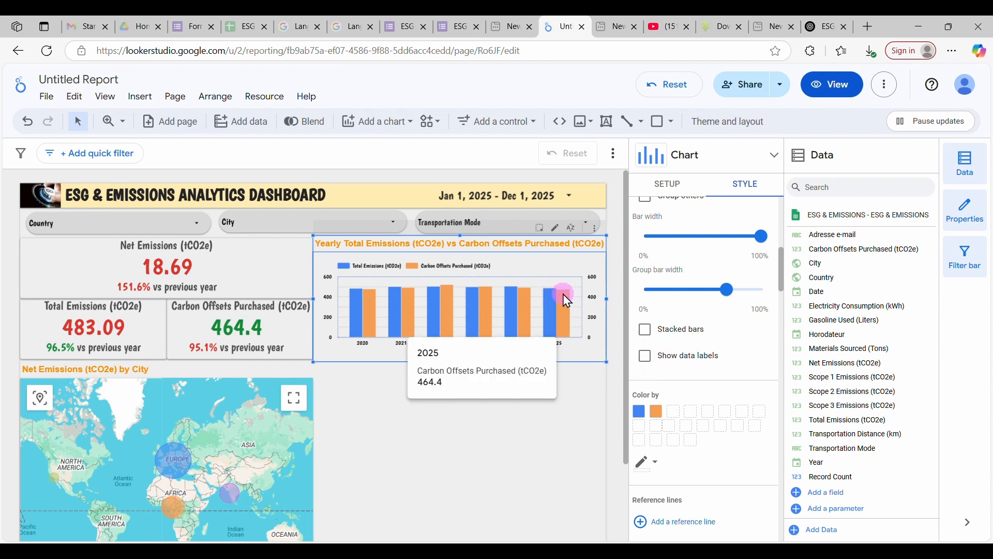
pyautogui.click(645, 359)
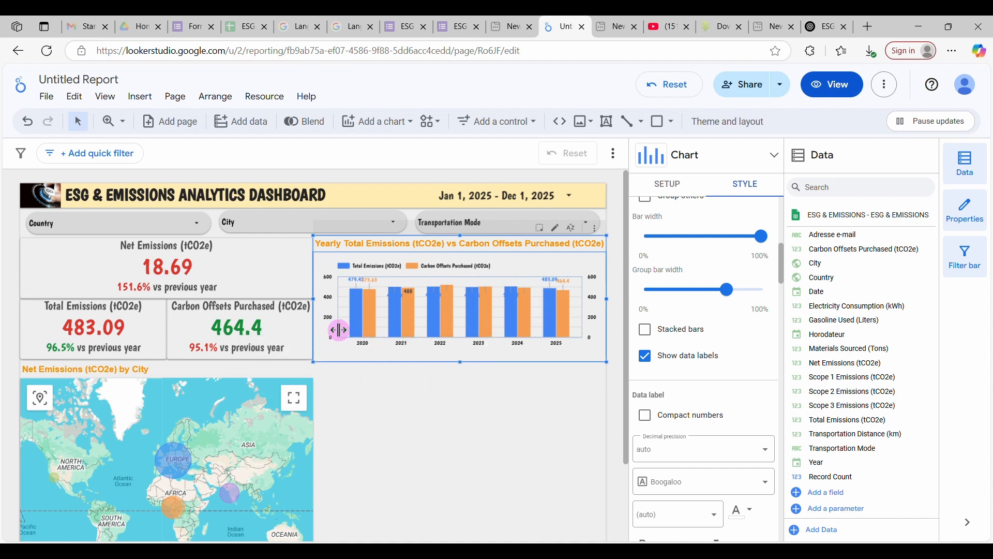
# Step: Extend the column chart's plot area to the left and downward, and display its data labels as compact numbers
pyautogui.moveTo(339, 330); pyautogui.dragTo(331, 330)
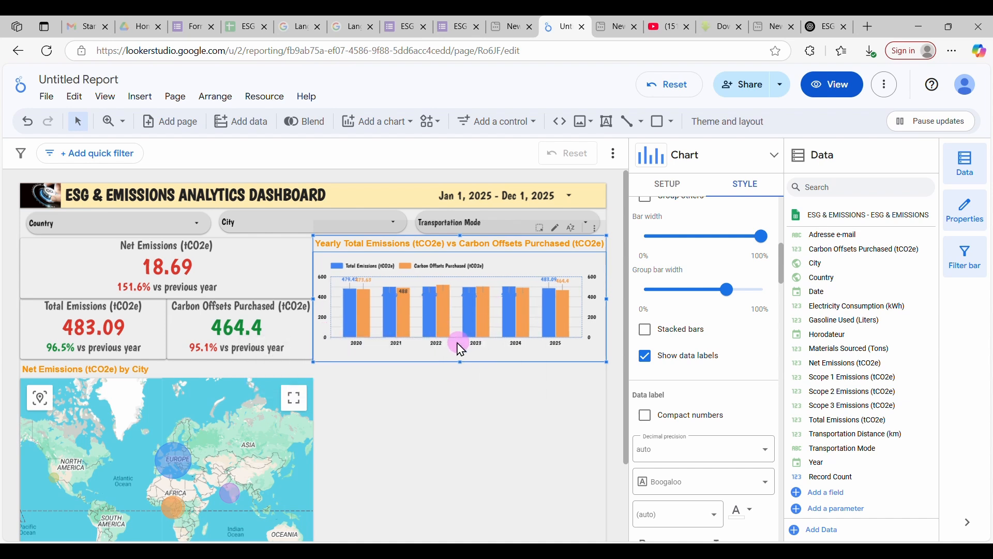
pyautogui.moveTo(454, 337); pyautogui.dragTo(457, 355)
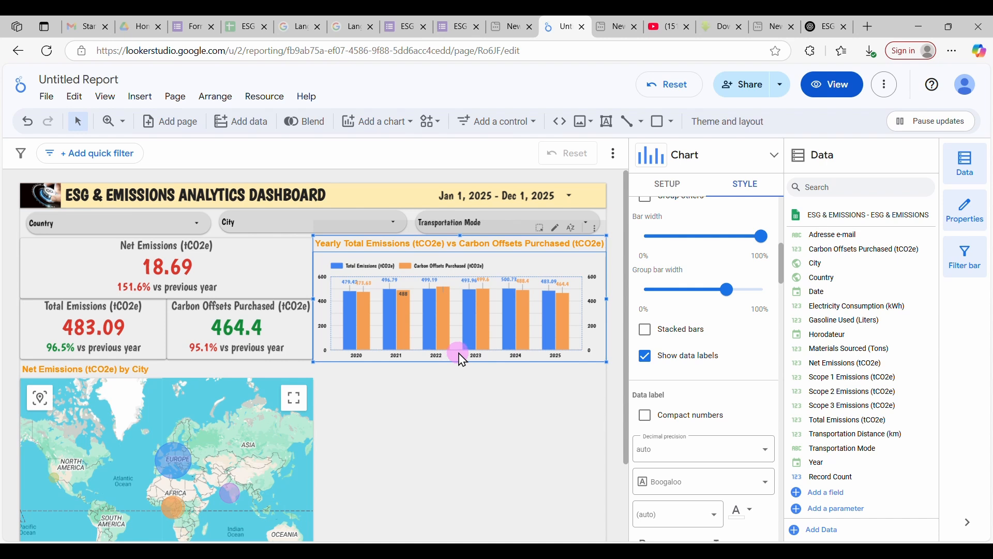
pyautogui.moveTo(484, 327)
# Step: Colour the column chart's Carbon Offsets Purchased series green and its Total Emissions series red
pyautogui.scroll(-4, 667, 409)
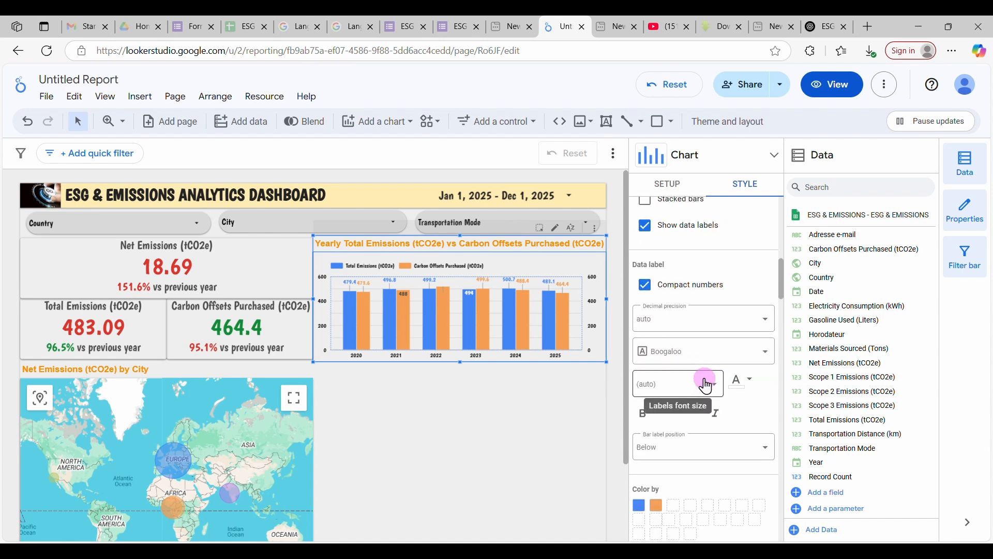
pyautogui.click(658, 442)
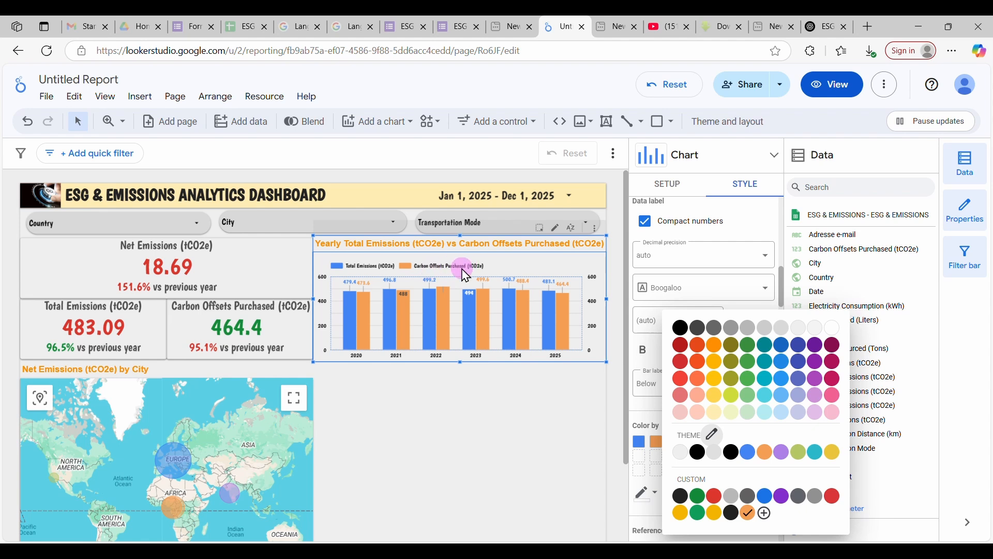
pyautogui.click(699, 496)
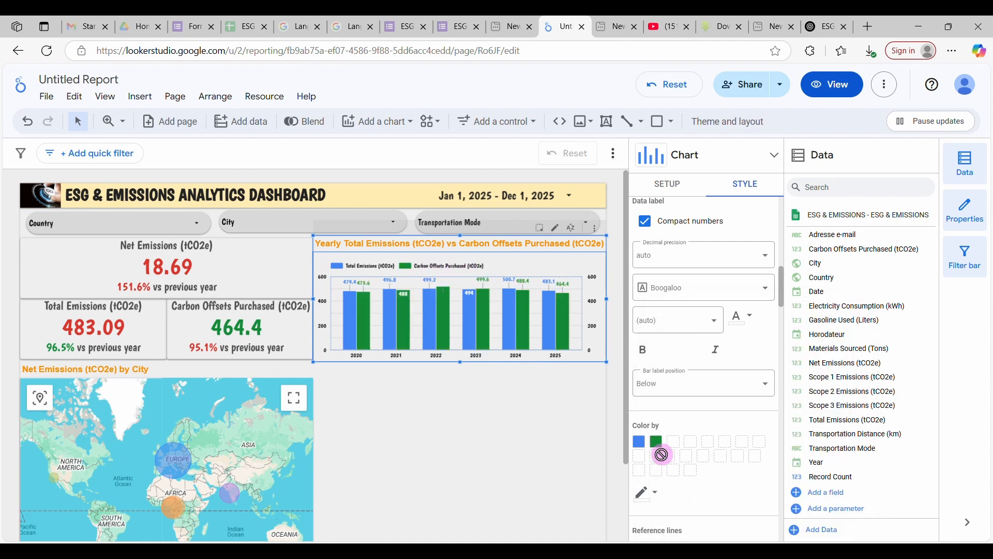
pyautogui.click(639, 441)
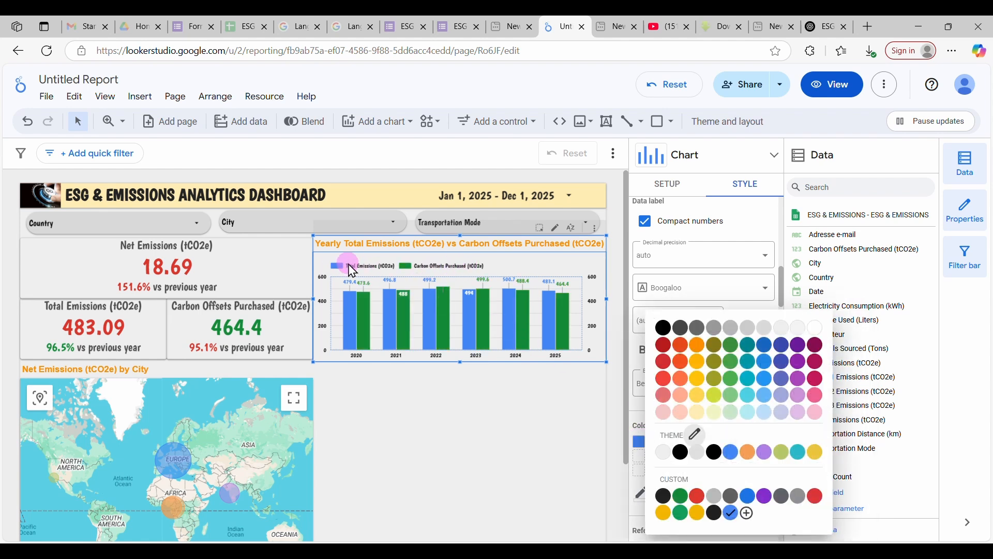
pyautogui.click(698, 497)
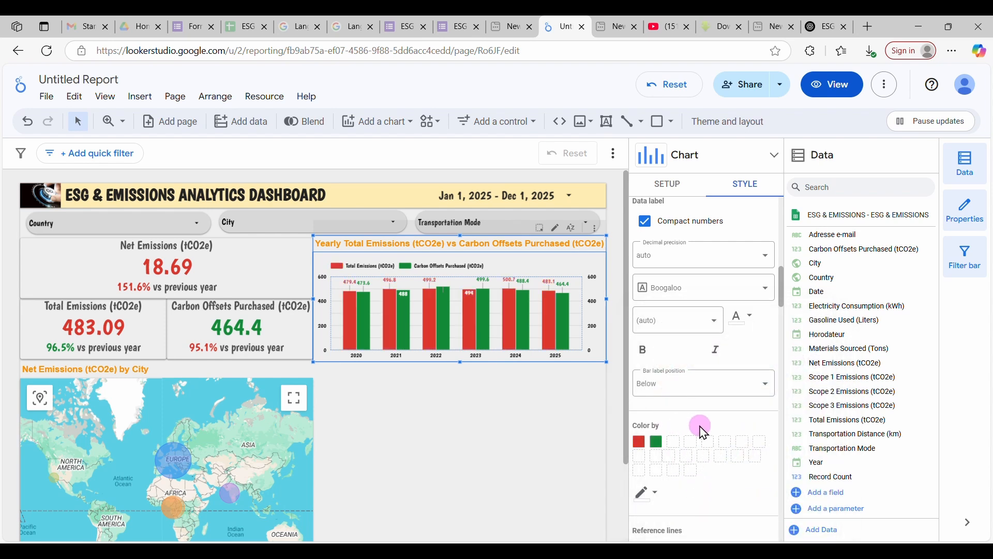
pyautogui.scroll(-3, 705, 432)
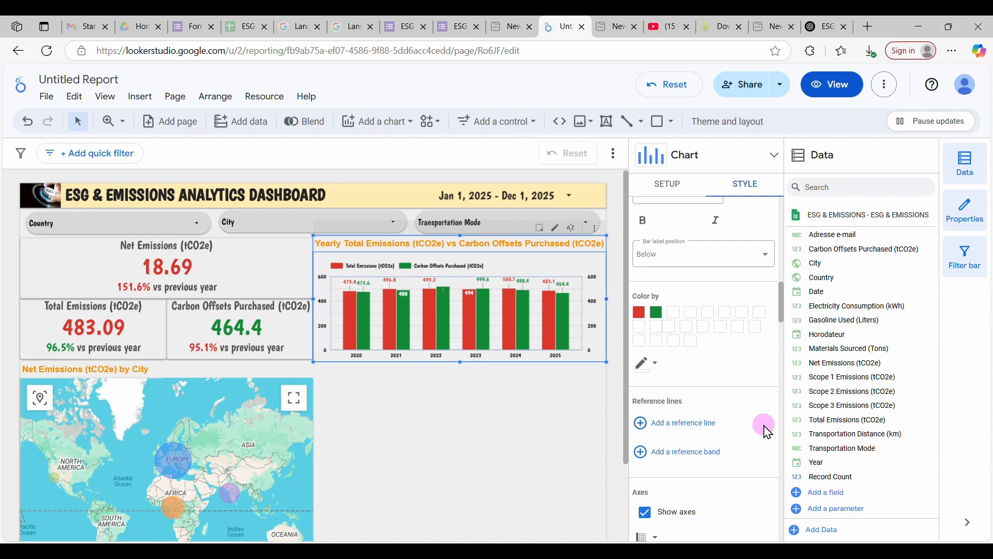
pyautogui.scroll(-1, 768, 432)
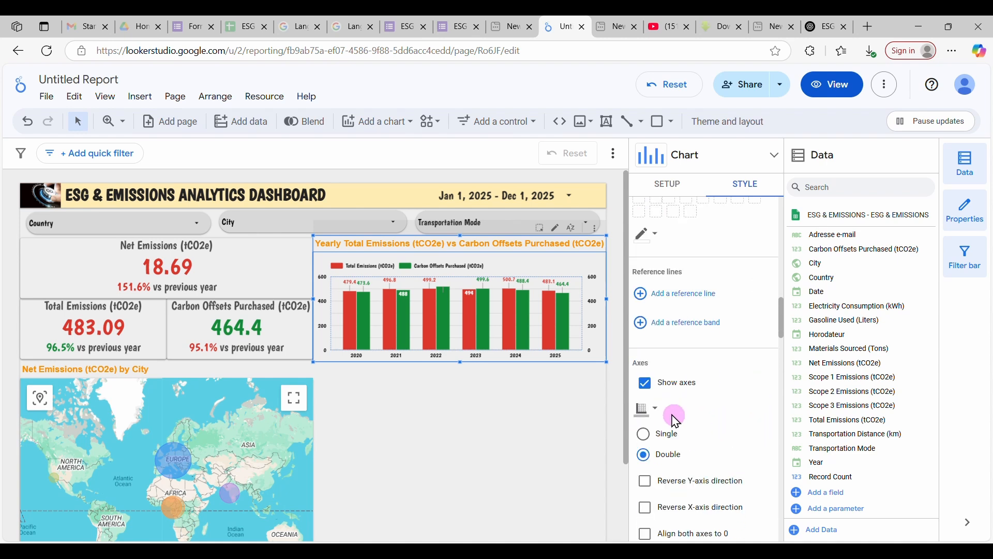
pyautogui.click(646, 384)
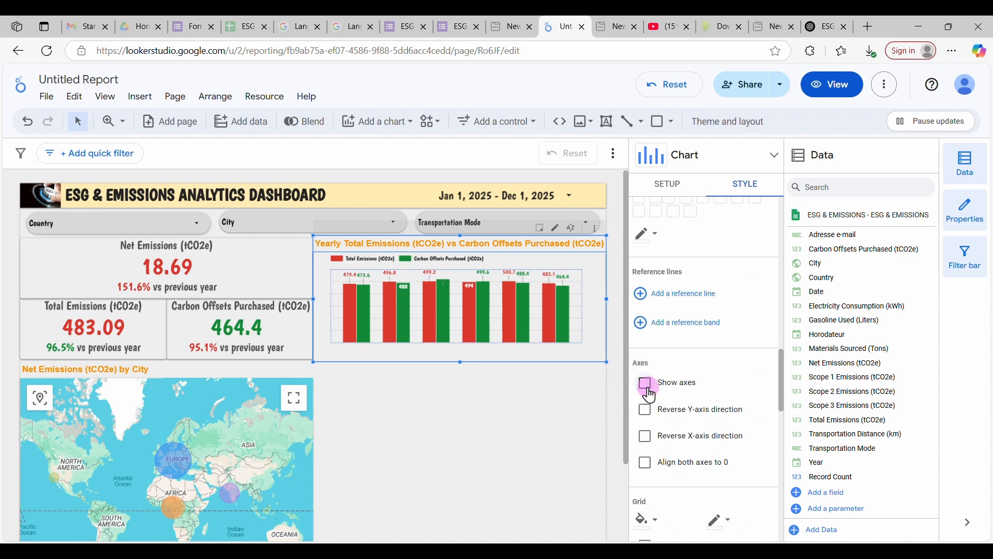
pyautogui.click(648, 387)
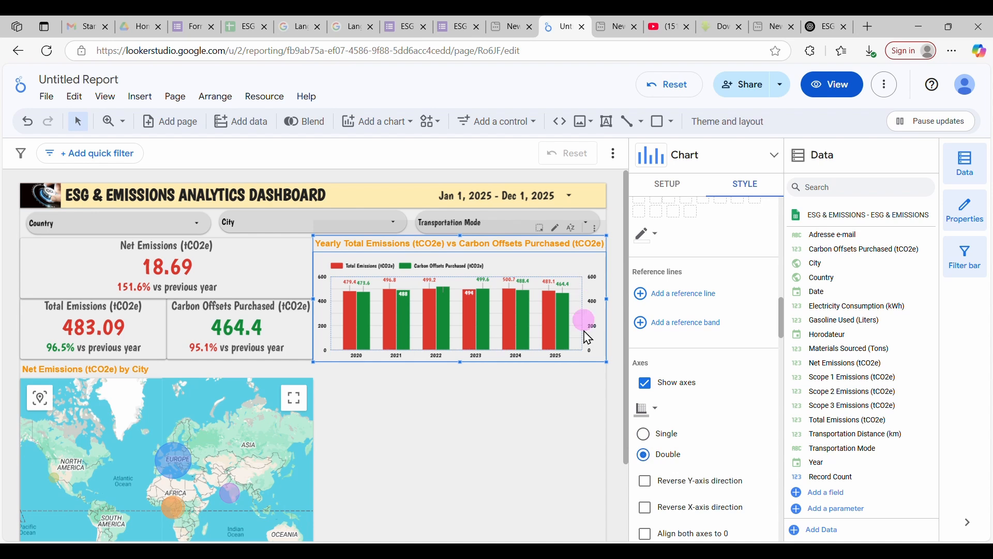
pyautogui.moveTo(339, 285)
pyautogui.click(313, 320)
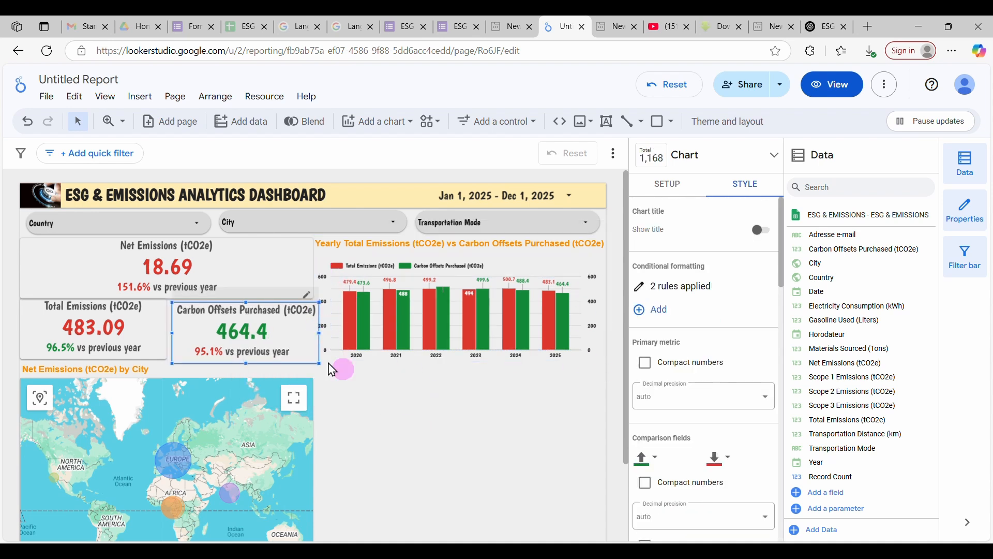
pyautogui.click(39, 122)
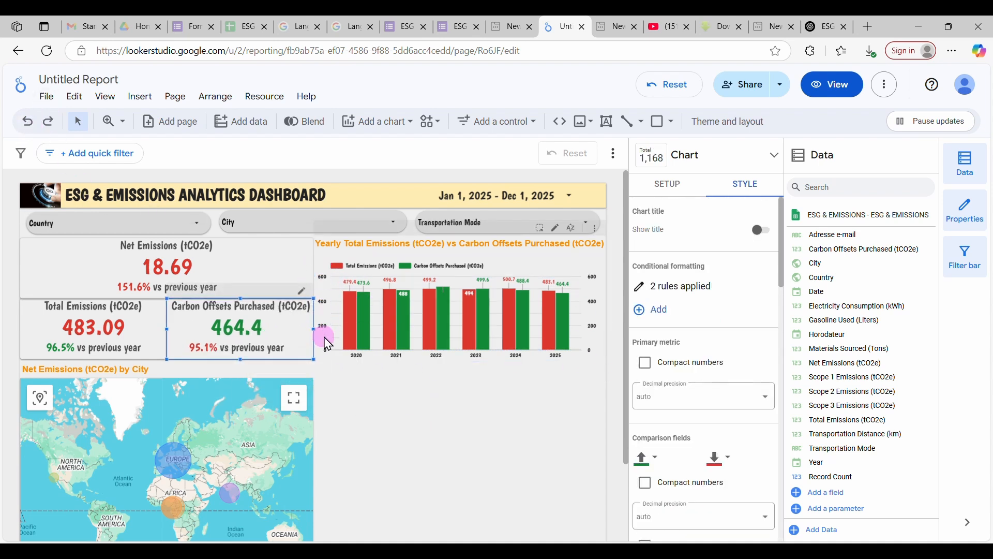
pyautogui.scroll(-3, 719, 434)
# Step: Switch the column chart to a single Y-axis and hide the left Y-axis labels
pyautogui.click(560, 263)
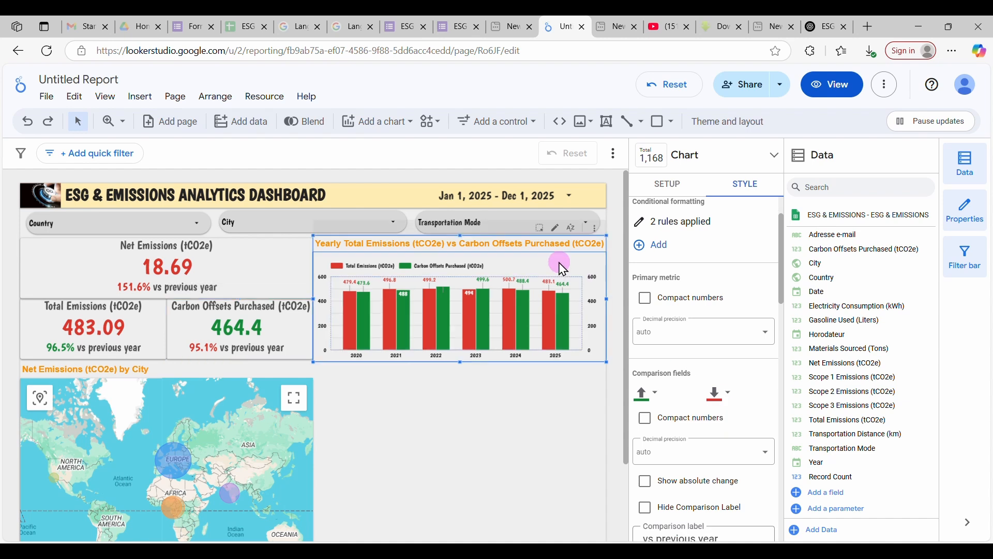
pyautogui.scroll(-8, 753, 326)
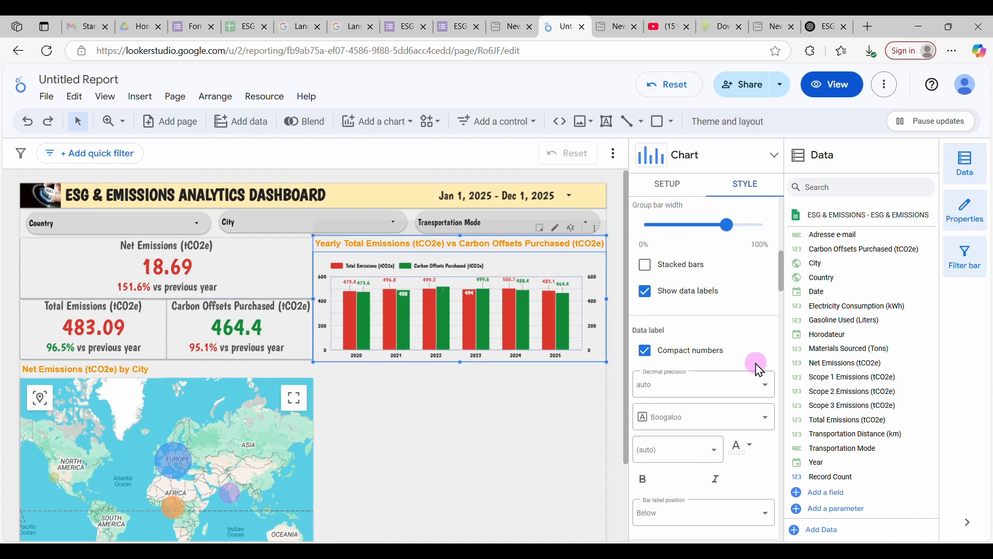
pyautogui.scroll(-10, 724, 357)
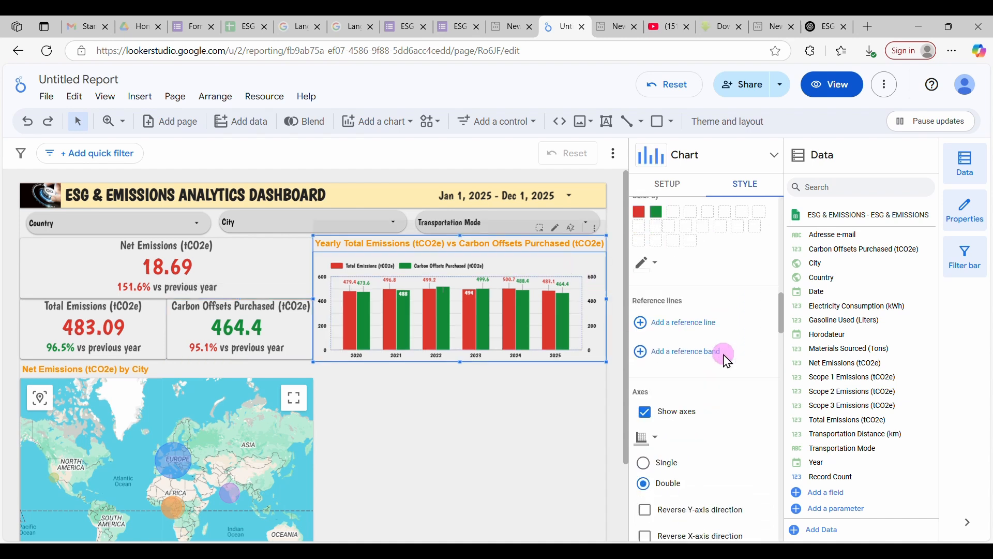
pyautogui.scroll(-1, 728, 361)
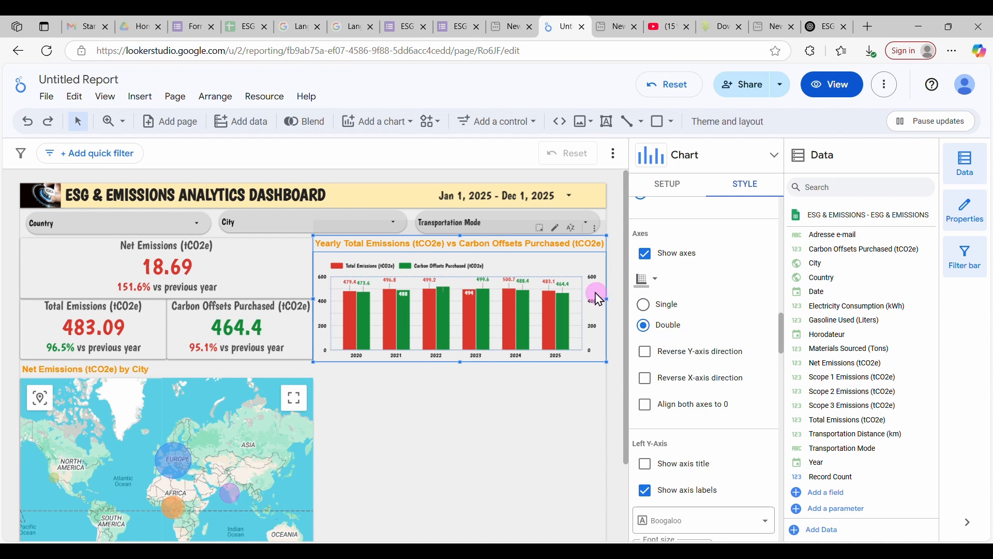
pyautogui.click(643, 306)
pyautogui.click(319, 290)
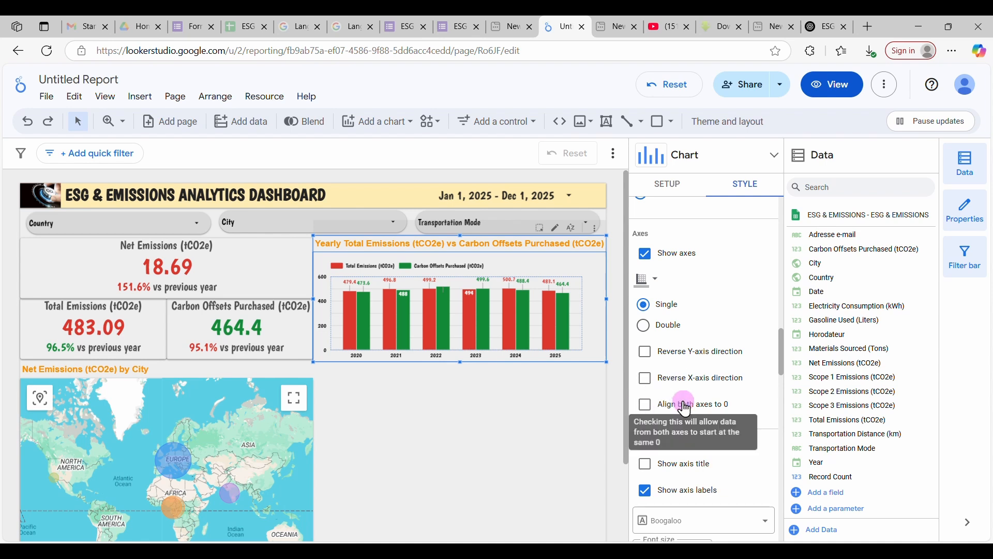
pyautogui.scroll(-1, 660, 406)
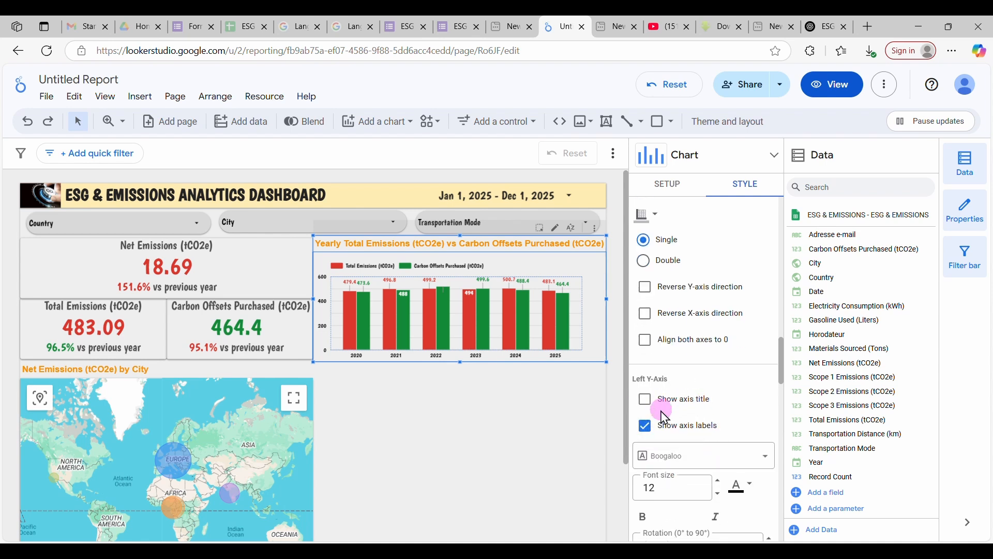
pyautogui.click(645, 426)
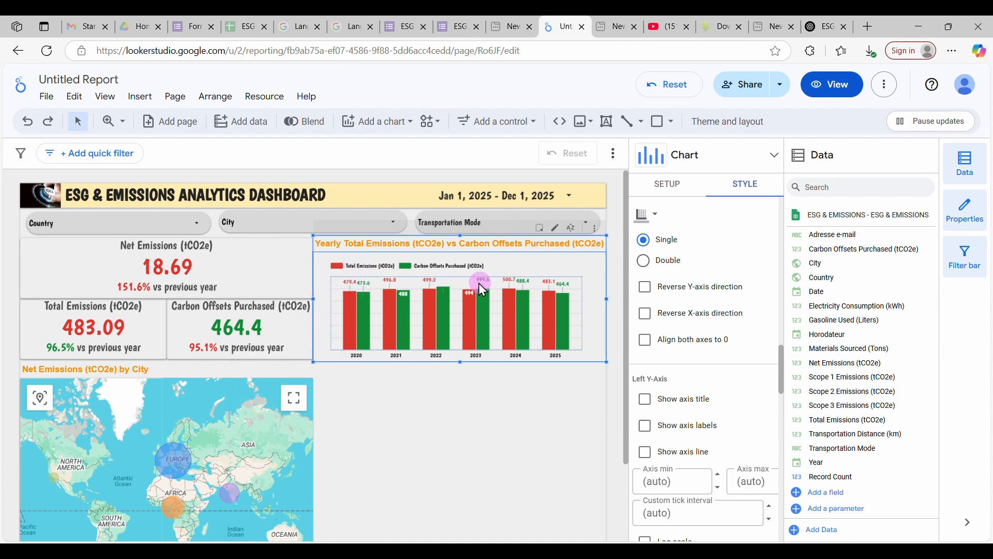
# Step: Enlarge the column chart's plot area to the left, upward and to the right to fill the chart frame
pyautogui.scroll(-1, 722, 372)
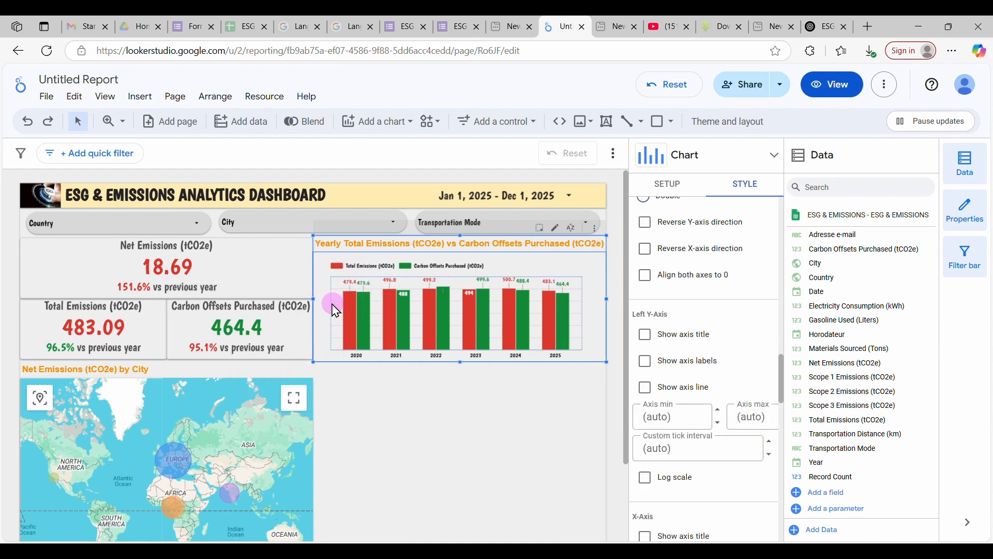
pyautogui.moveTo(331, 309); pyautogui.dragTo(322, 310)
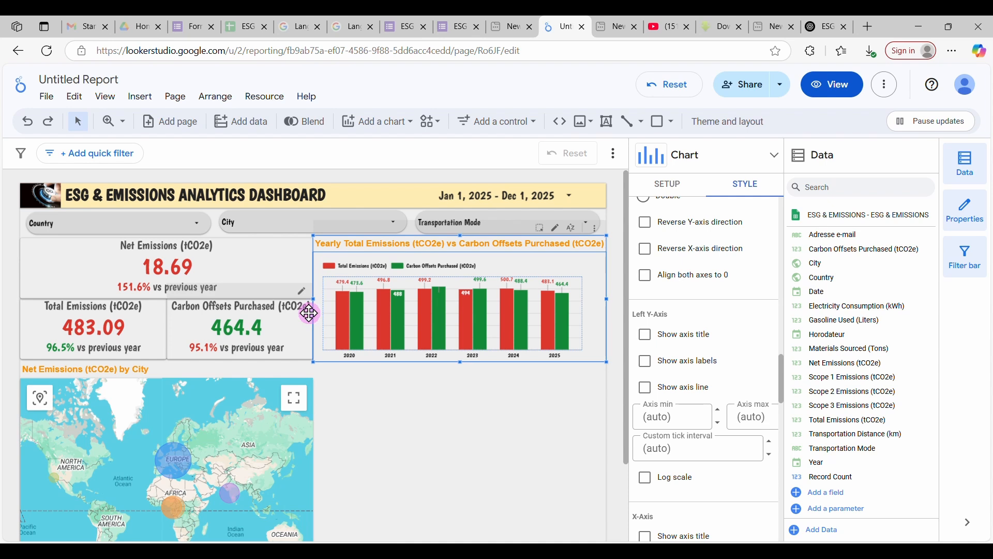
pyautogui.moveTo(406, 277); pyautogui.dragTo(406, 271)
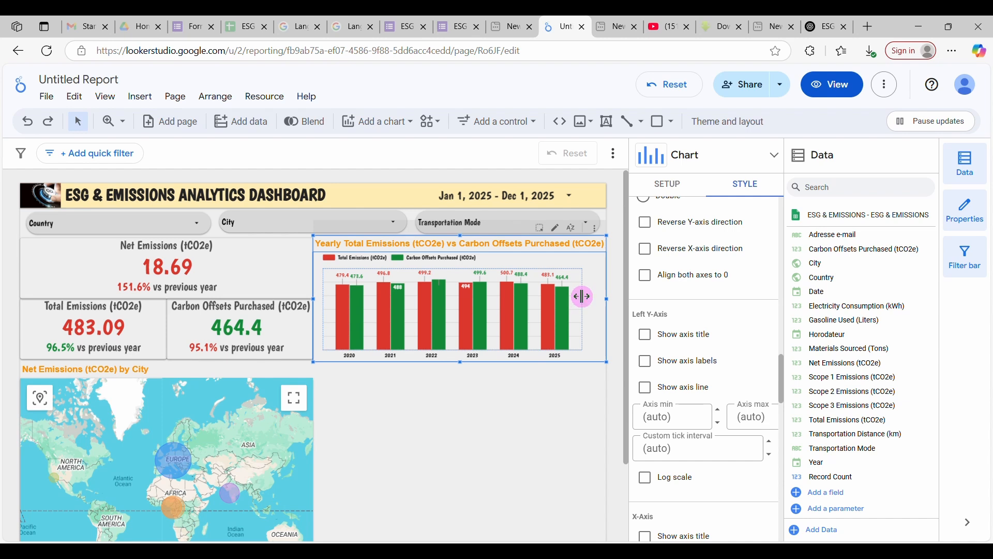
pyautogui.moveTo(583, 297); pyautogui.dragTo(608, 300)
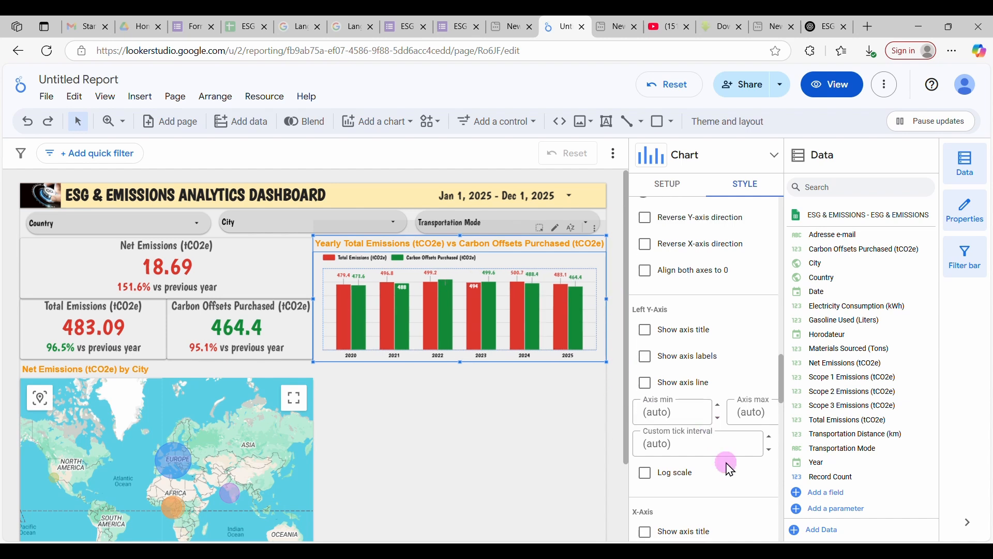
# Step: Turn off the left Y-axis gridlines of the column chart
pyautogui.scroll(-3, 725, 463)
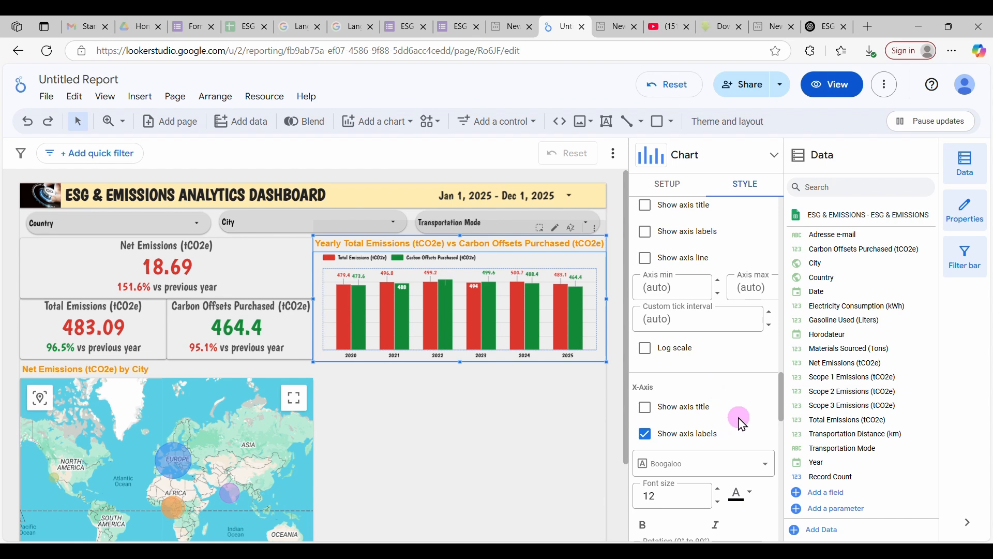
pyautogui.scroll(-3, 744, 425)
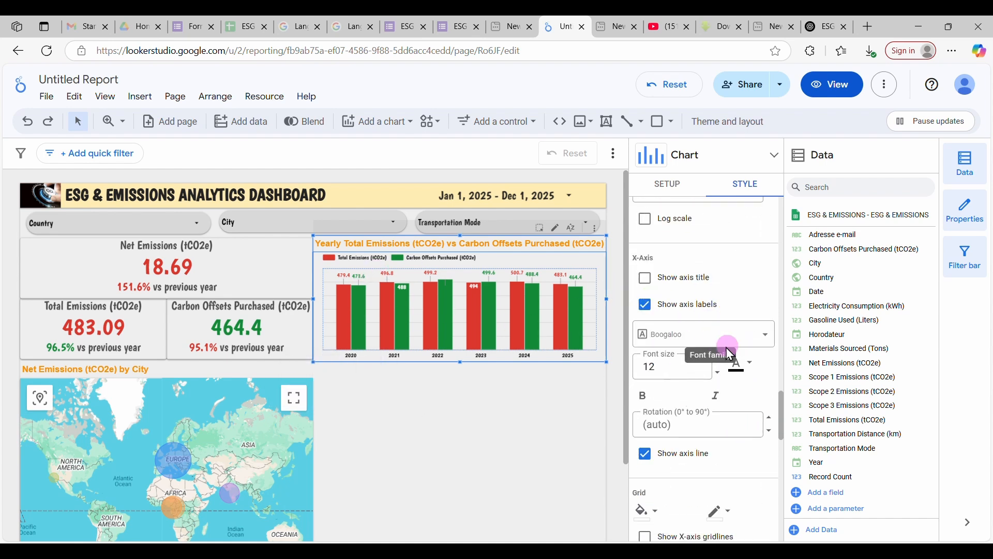
pyautogui.scroll(-2, 706, 414)
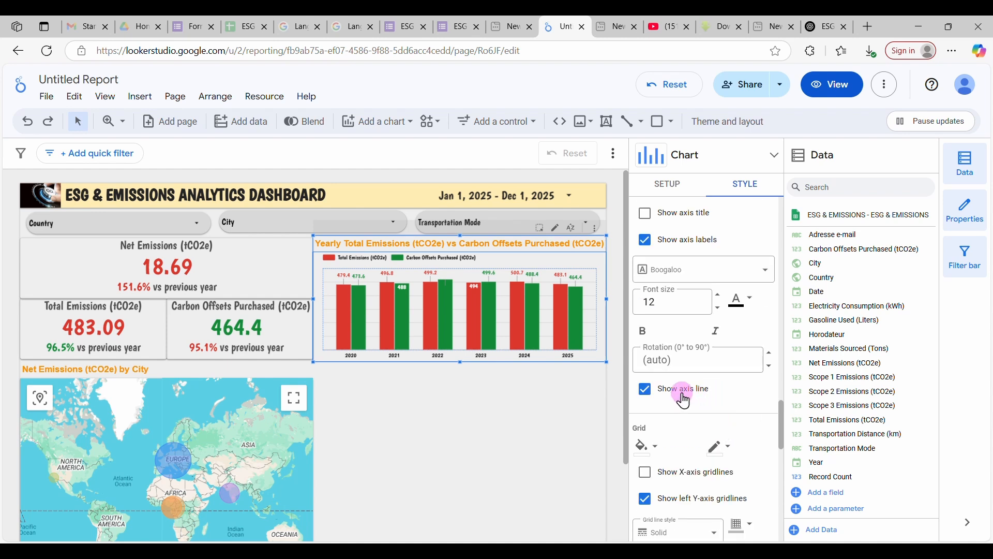
pyautogui.scroll(-2, 685, 402)
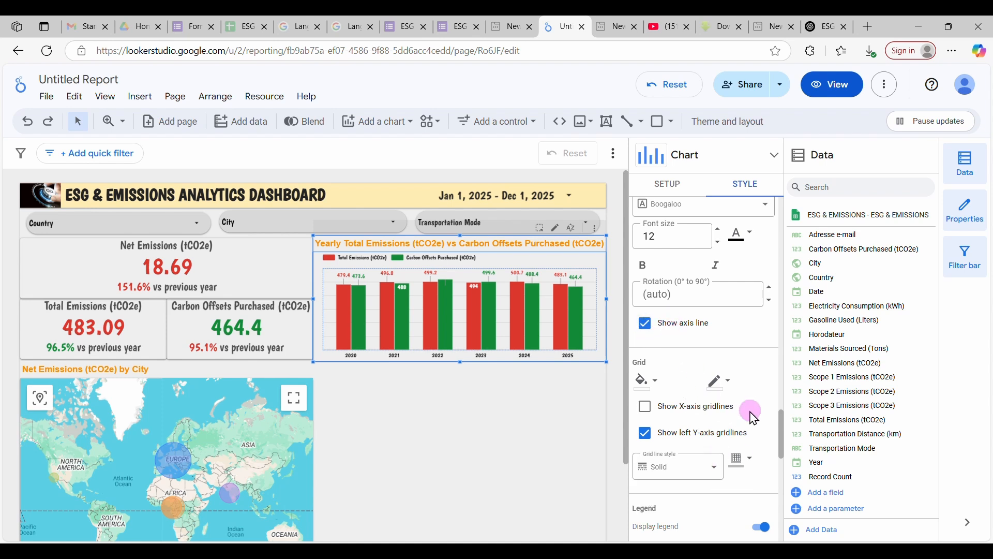
pyautogui.scroll(-2, 693, 399)
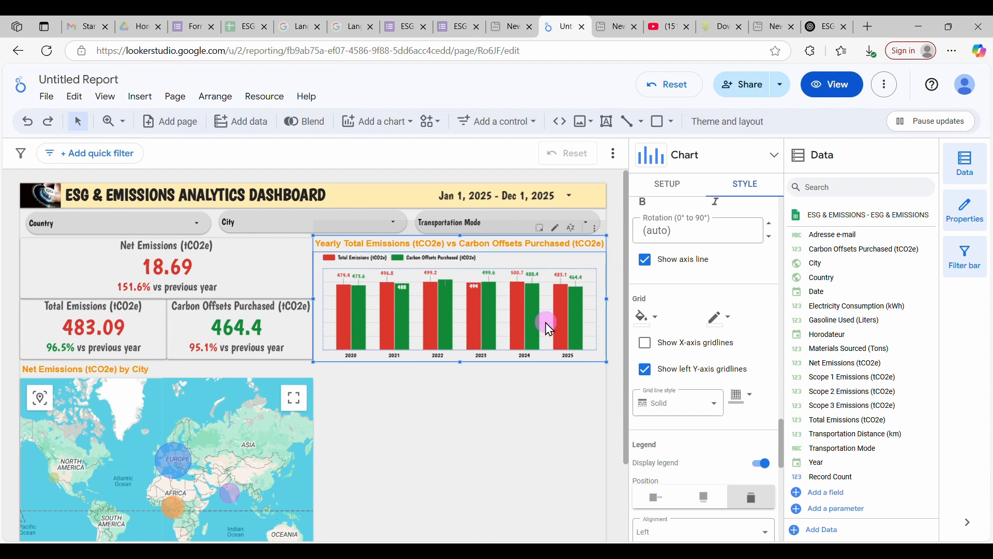
pyautogui.click(646, 370)
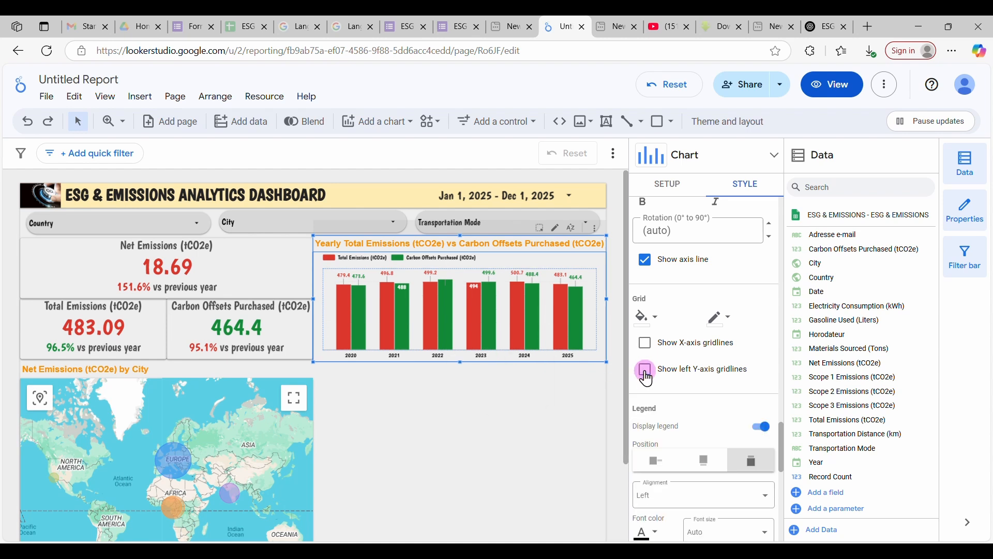
# Step: Set the font size of the column chart's X-axis labels to 14
pyautogui.click(414, 430)
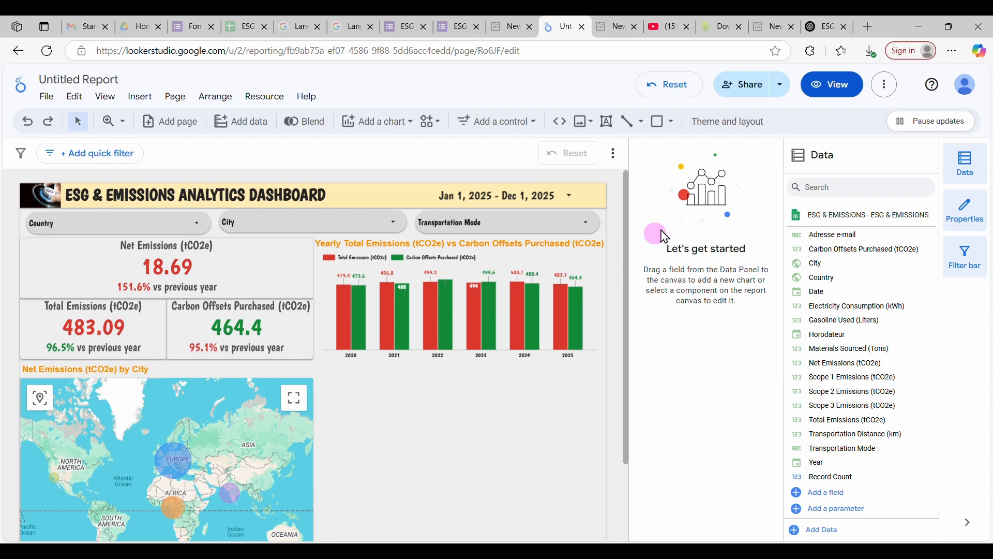
pyautogui.click(584, 263)
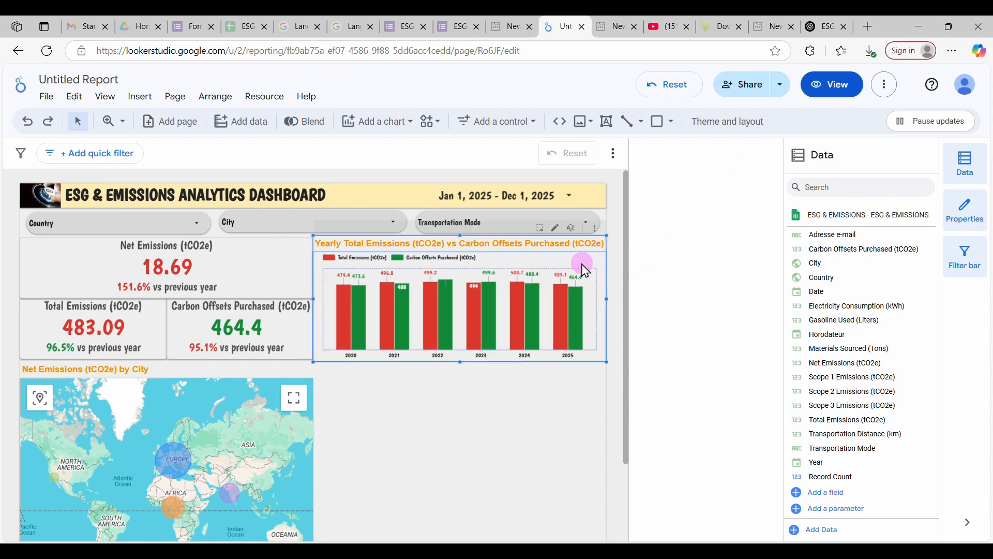
pyautogui.click(752, 191)
pyautogui.scroll(-10, 749, 411)
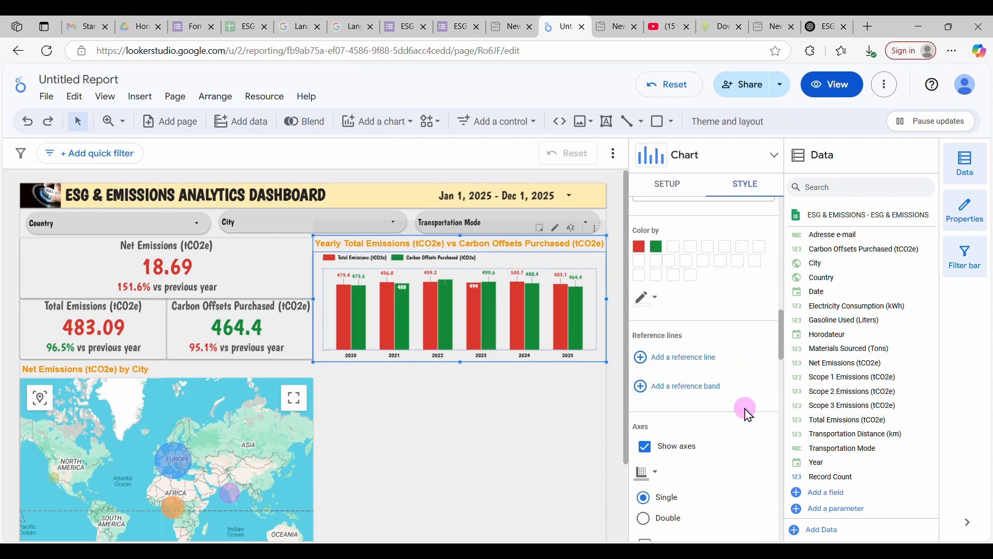
pyautogui.scroll(-4, 749, 414)
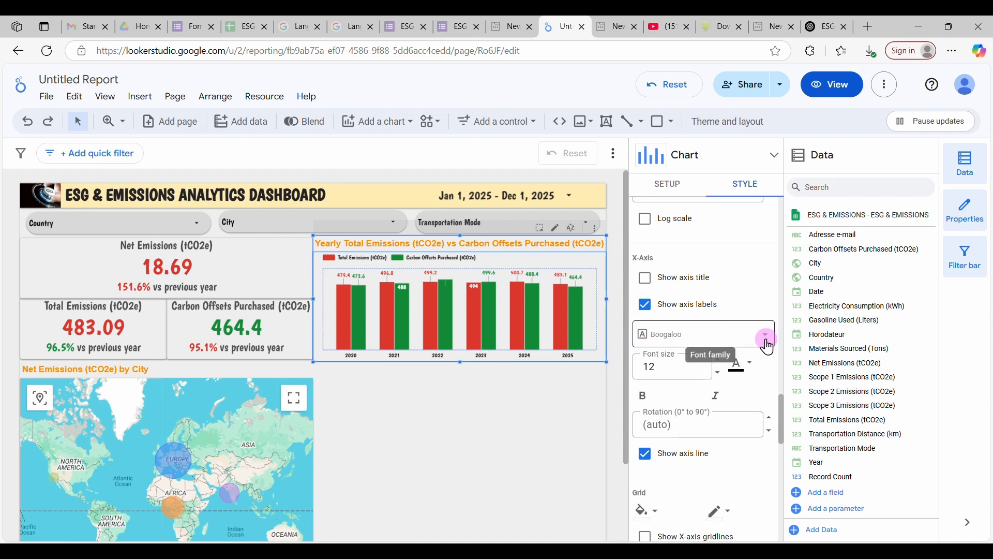
pyautogui.doubleClick(717, 359)
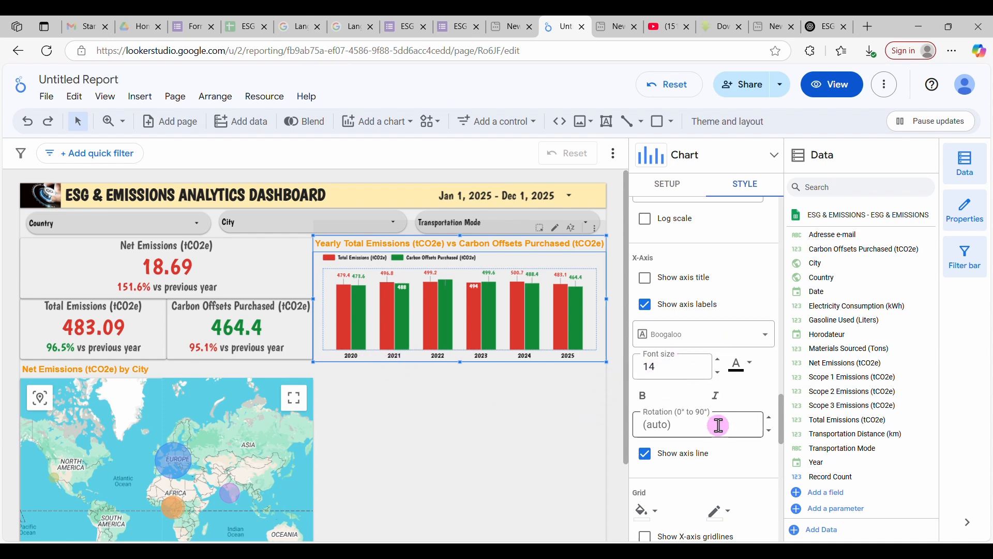
# Step: Set the font size of the column chart's legend to 16px
pyautogui.scroll(-6, 704, 441)
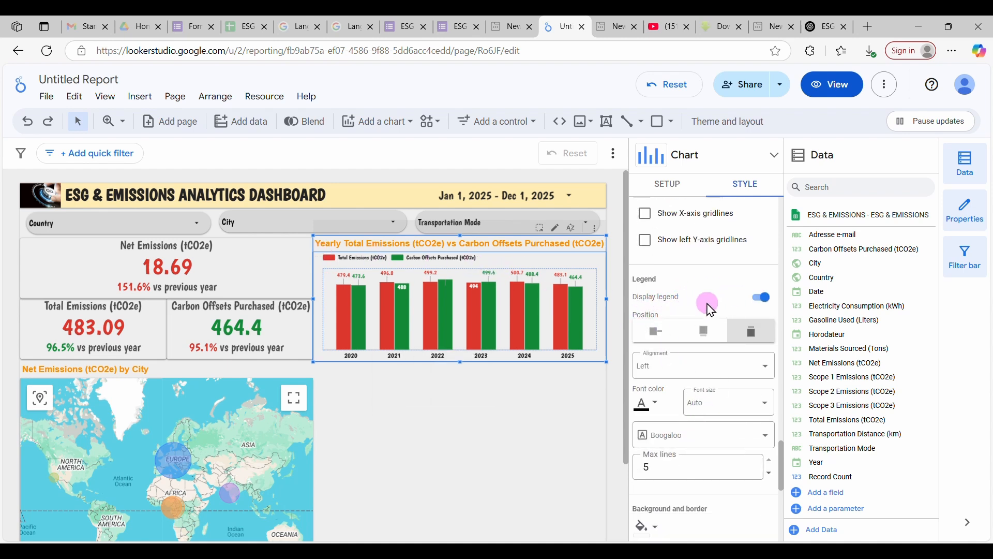
pyautogui.click(767, 413)
pyautogui.scroll(3, 745, 349)
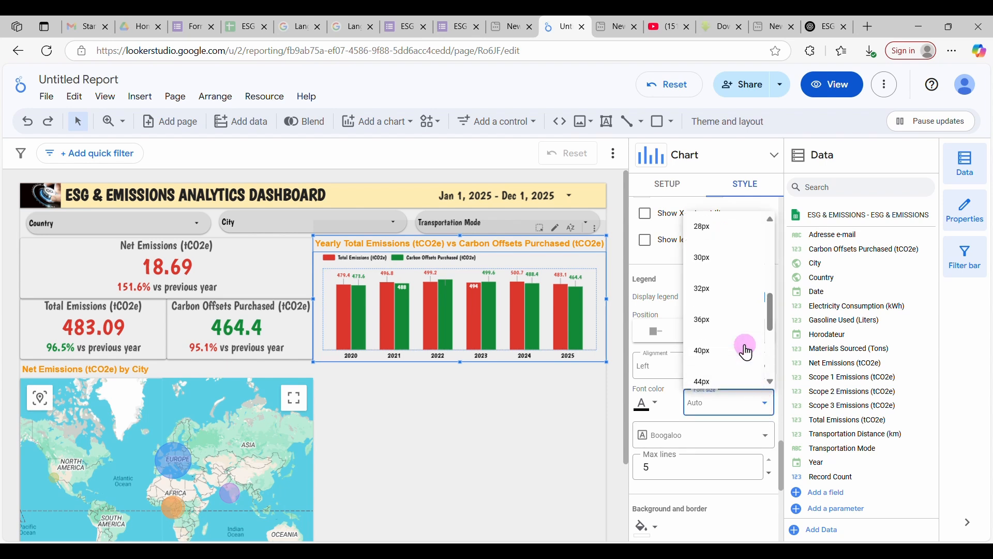
pyautogui.scroll(2, 746, 350)
pyautogui.click(709, 295)
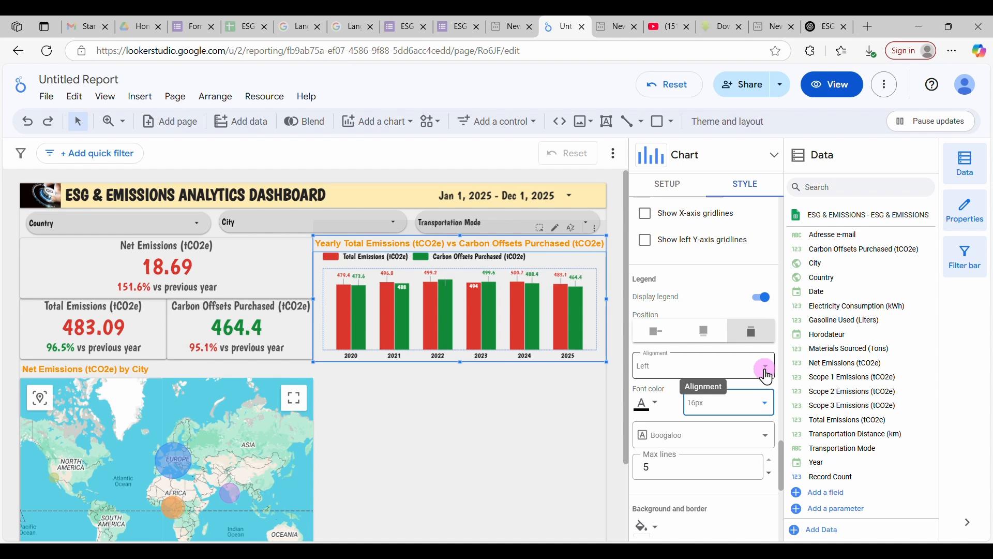
# Step: Try Arial as the column chart's legend font and switch it back to Boogaloo
pyautogui.click(694, 436)
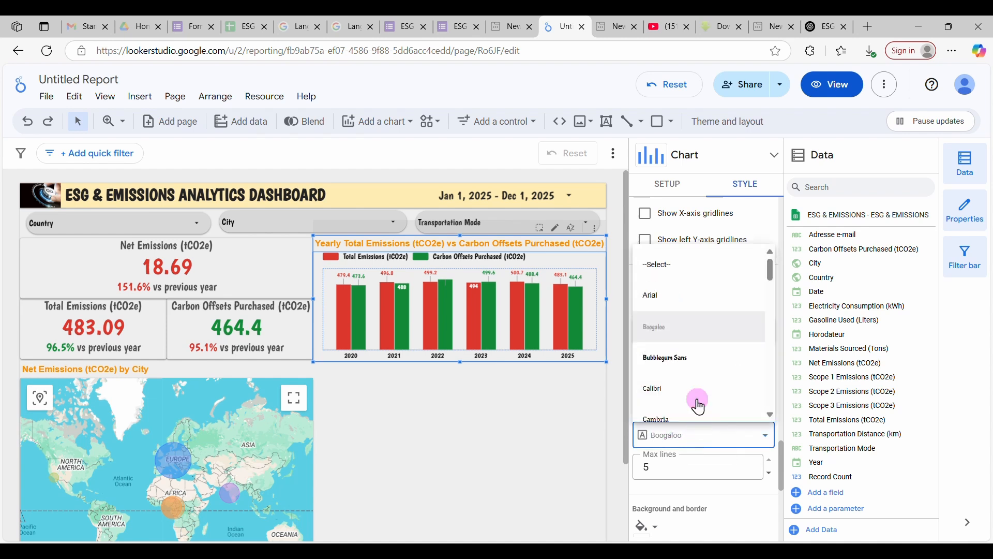
pyautogui.click(681, 307)
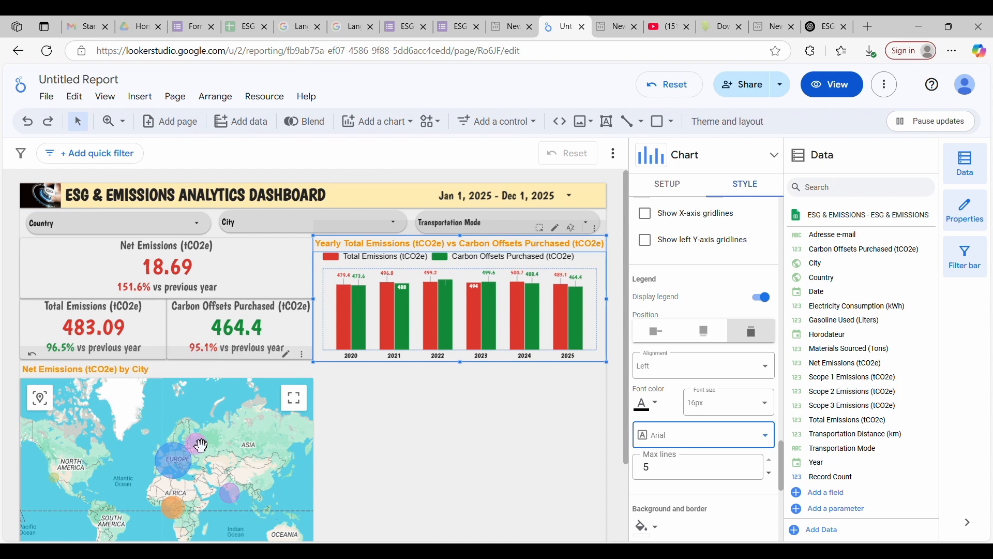
pyautogui.scroll(-2, 362, 457)
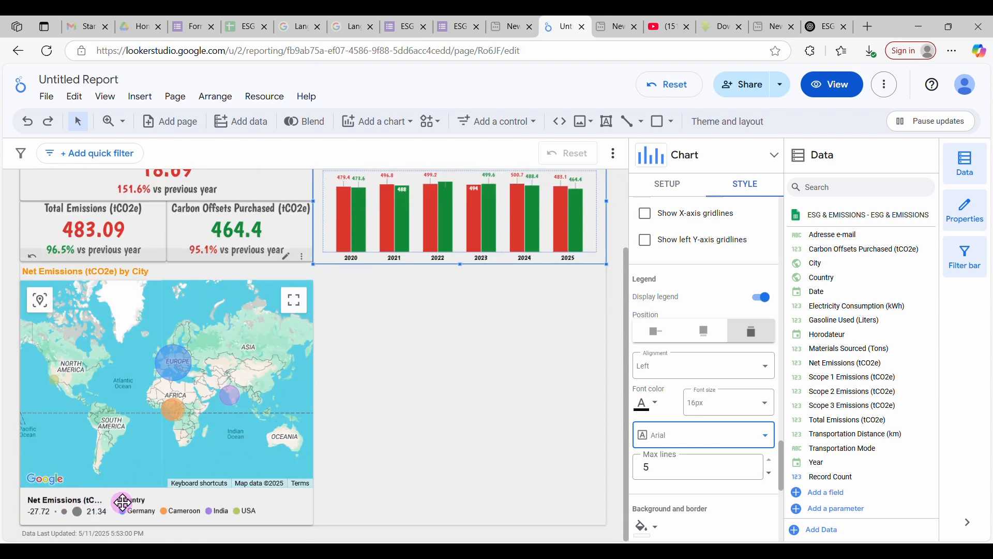
pyautogui.scroll(5, 745, 468)
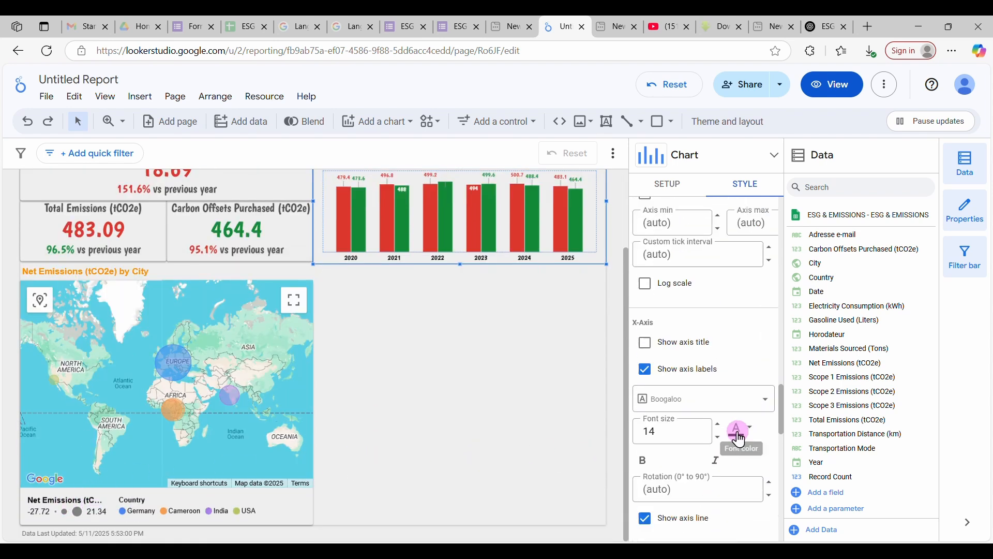
pyautogui.scroll(-5, 740, 440)
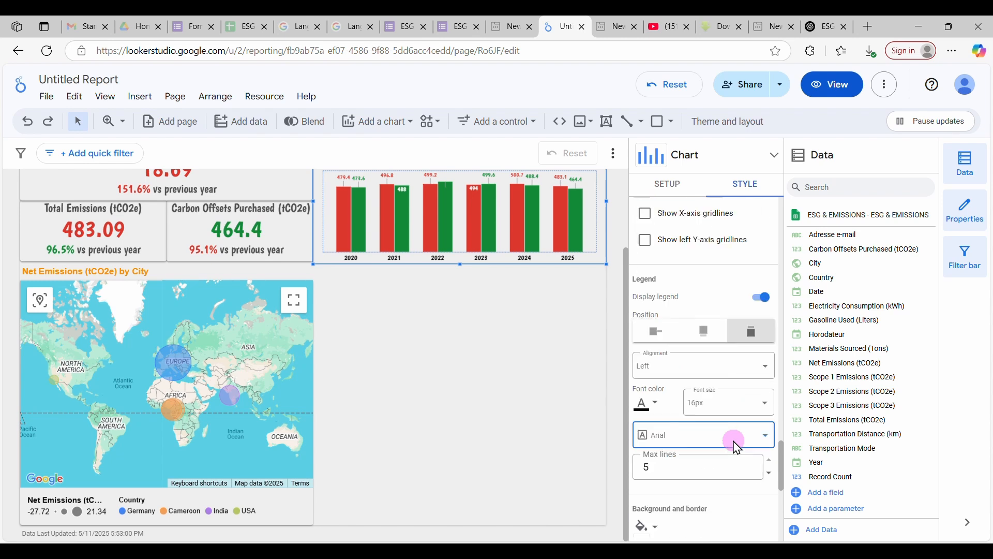
pyautogui.click(720, 440)
pyautogui.click(676, 333)
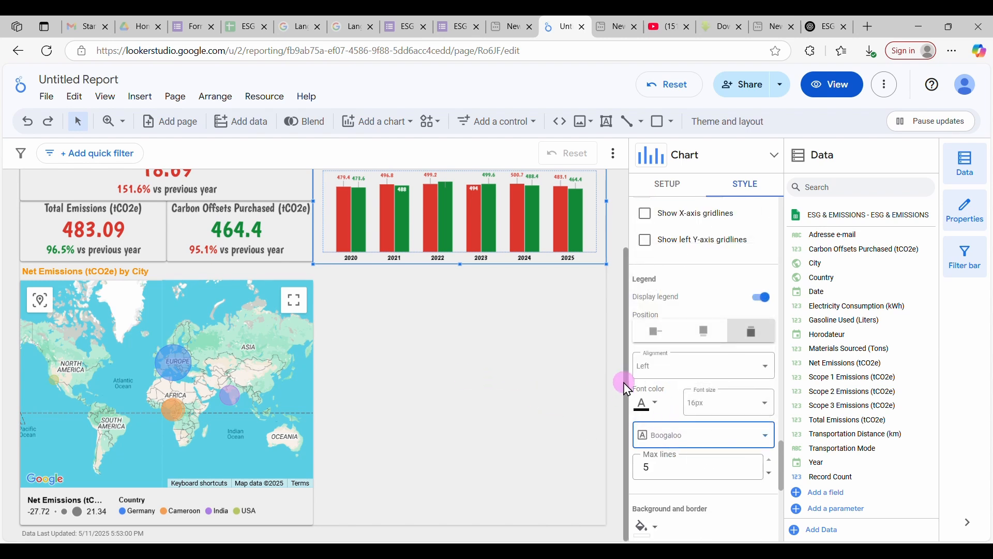
# Step: Reselect the yearly emissions versus offsets column chart and open its title style settings
pyautogui.moveTo(627, 388); pyautogui.dragTo(638, 297)
pyautogui.click(576, 272)
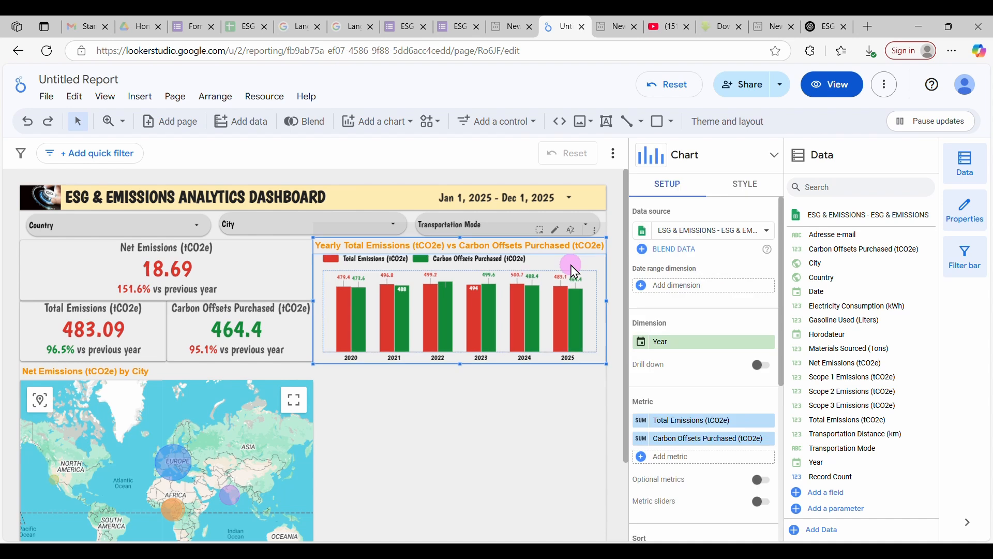
pyautogui.click(746, 184)
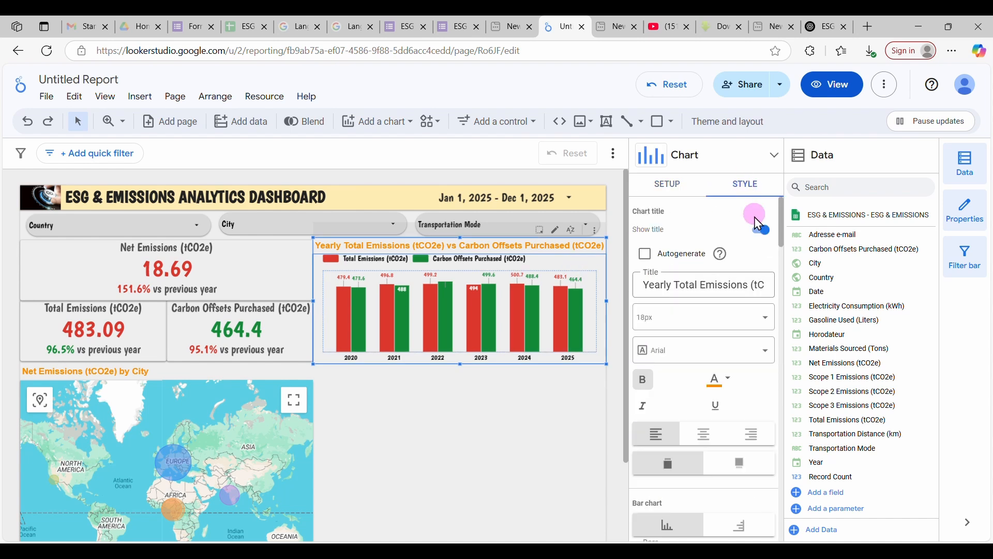
# Step: Try an 18px legend font size on the yearly emissions bar chart and return it to 16px
pyautogui.click(647, 385)
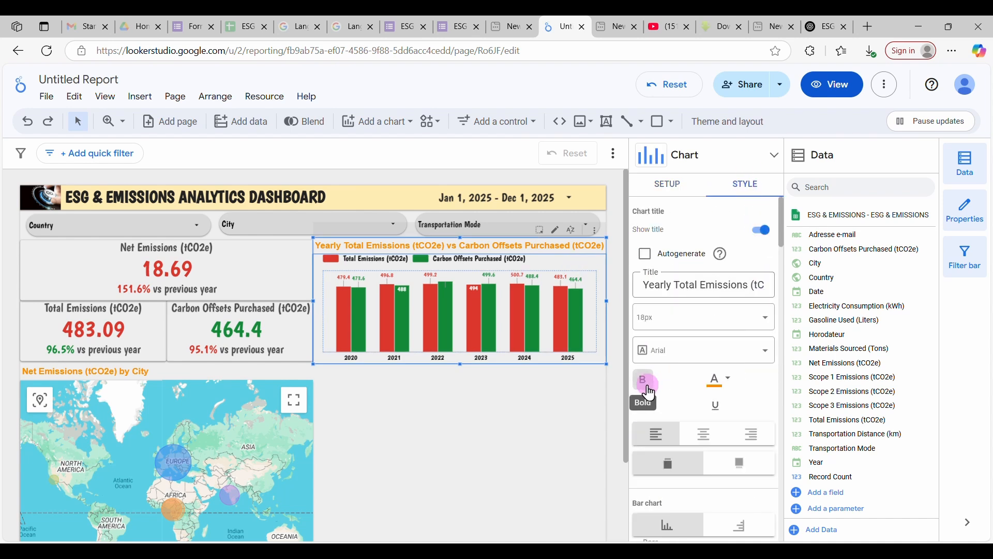
pyautogui.scroll(-15, 649, 394)
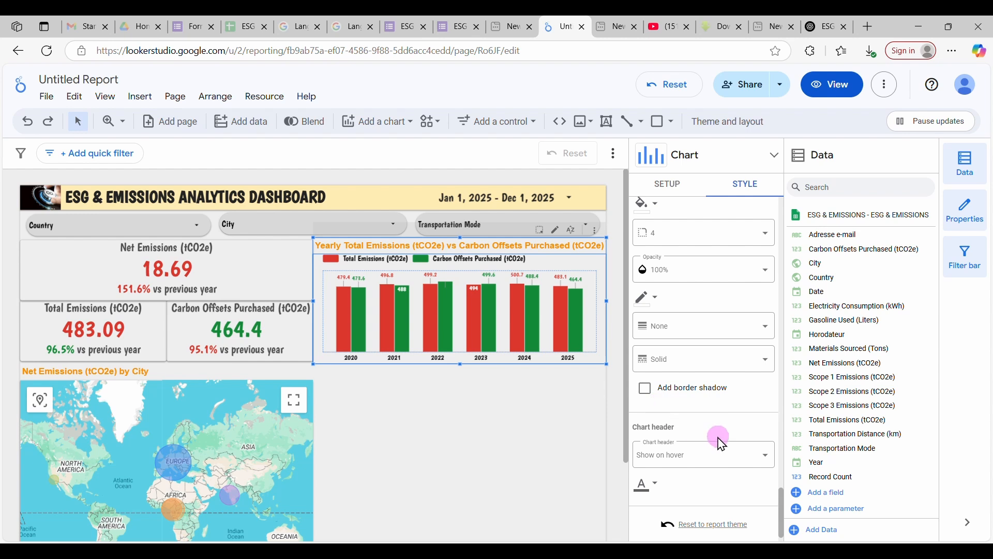
pyautogui.scroll(5, 721, 441)
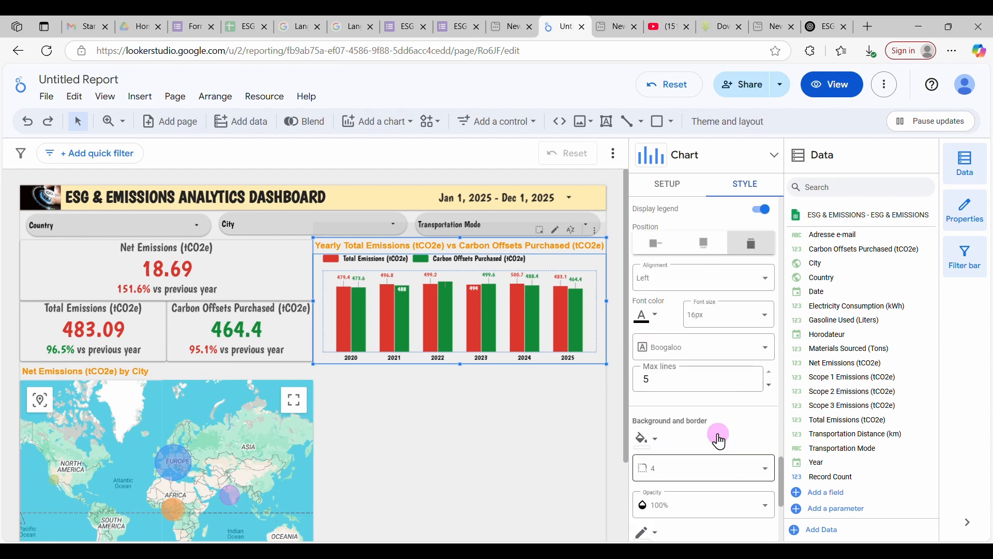
pyautogui.click(641, 356)
pyautogui.click(641, 349)
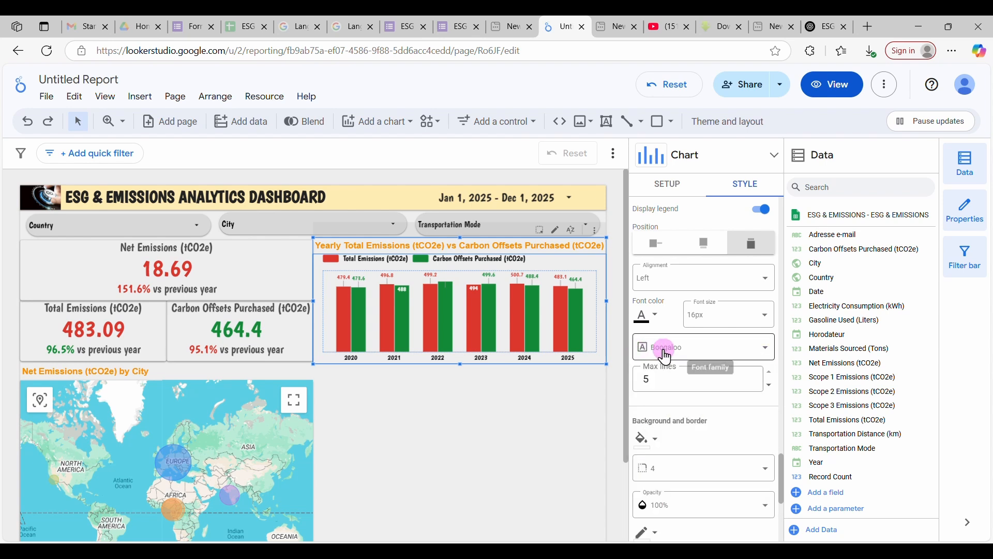
pyautogui.click(743, 328)
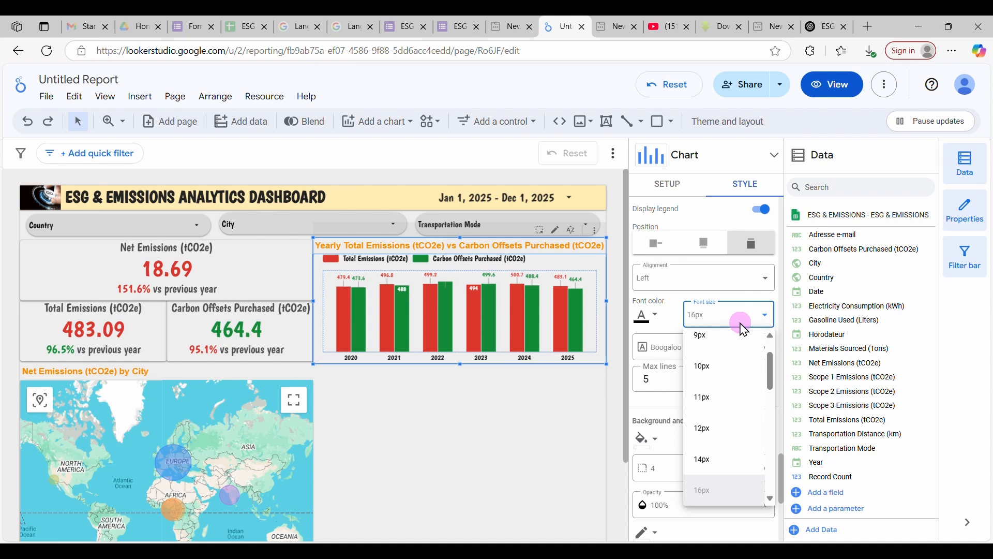
pyautogui.scroll(2, 738, 382)
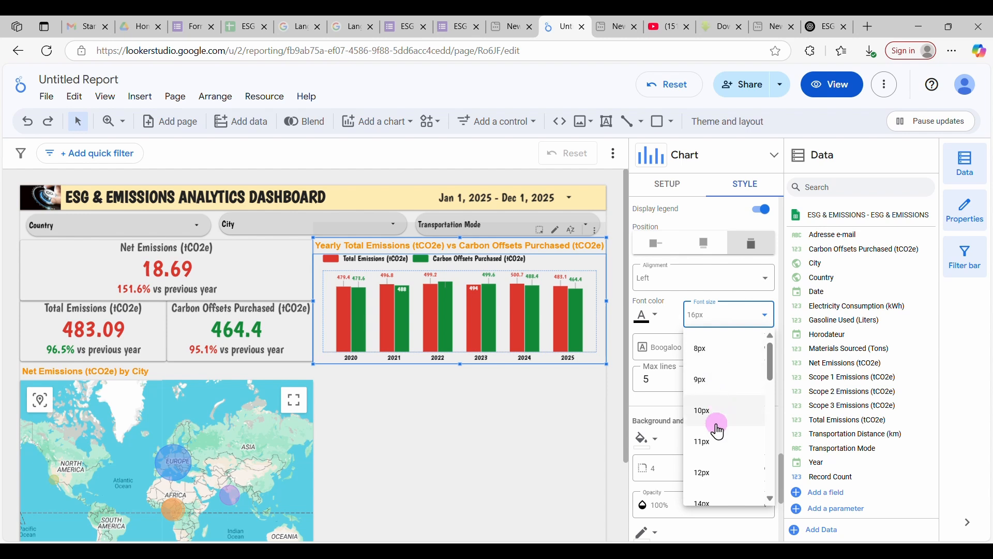
pyautogui.scroll(-2, 718, 450)
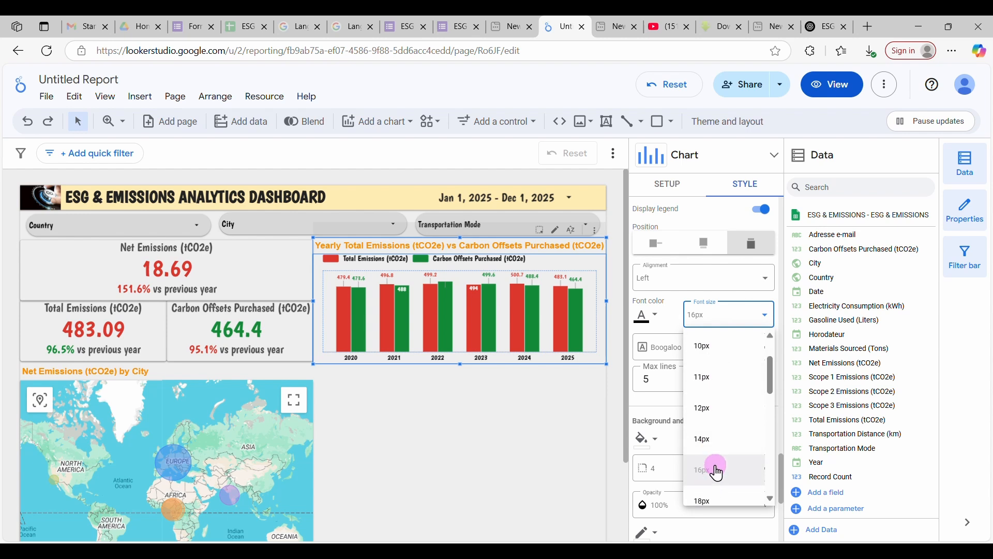
pyautogui.scroll(-2, 719, 465)
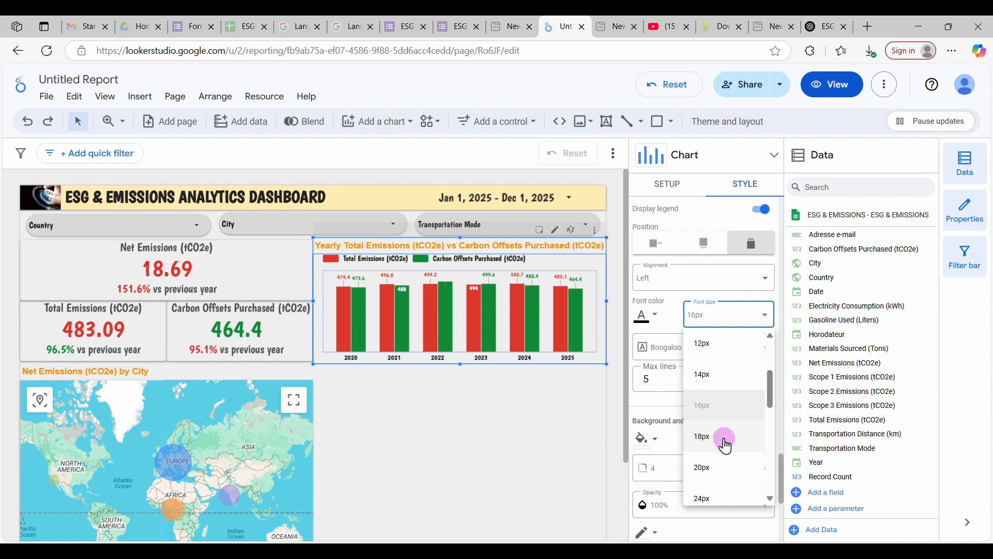
pyautogui.click(726, 445)
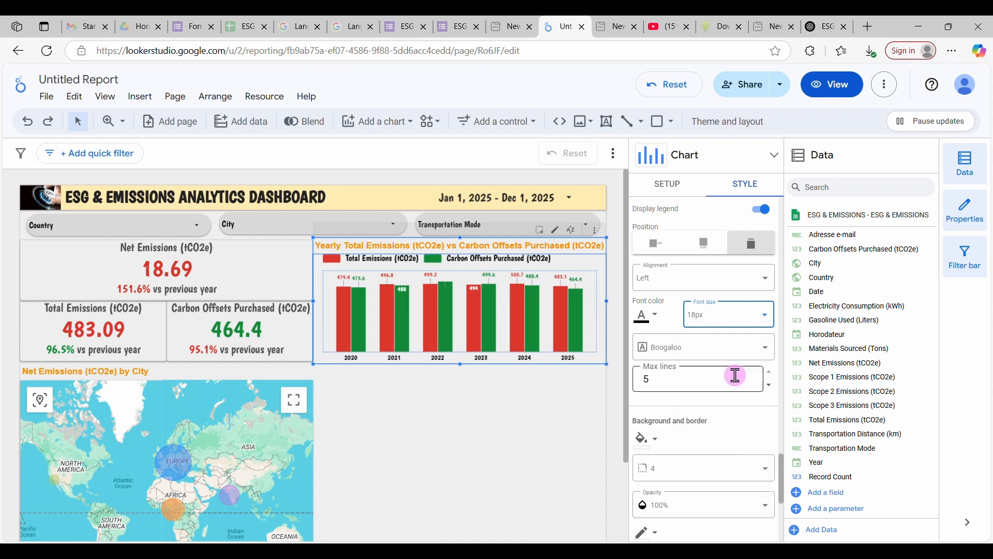
pyautogui.click(730, 321)
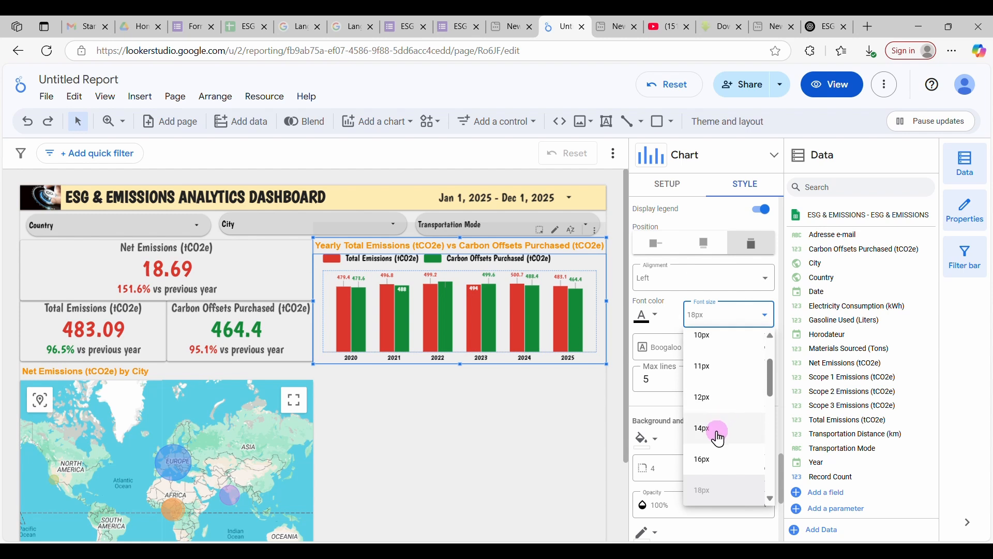
pyautogui.click(706, 460)
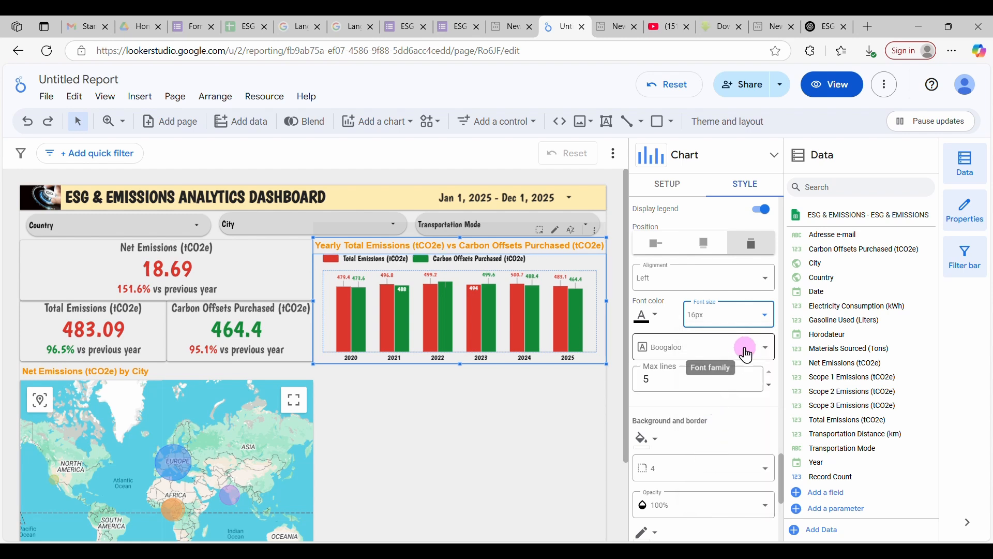
# Step: Try Arial as the yearly bar chart's legend font and restore Boogaloo
pyautogui.click(766, 355)
pyautogui.click(686, 408)
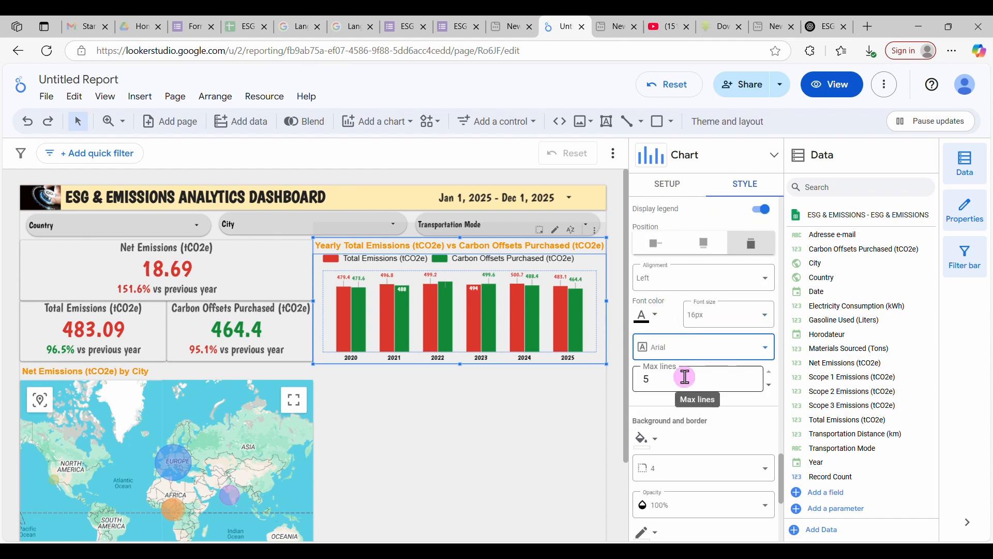
pyautogui.click(653, 317)
pyautogui.click(681, 326)
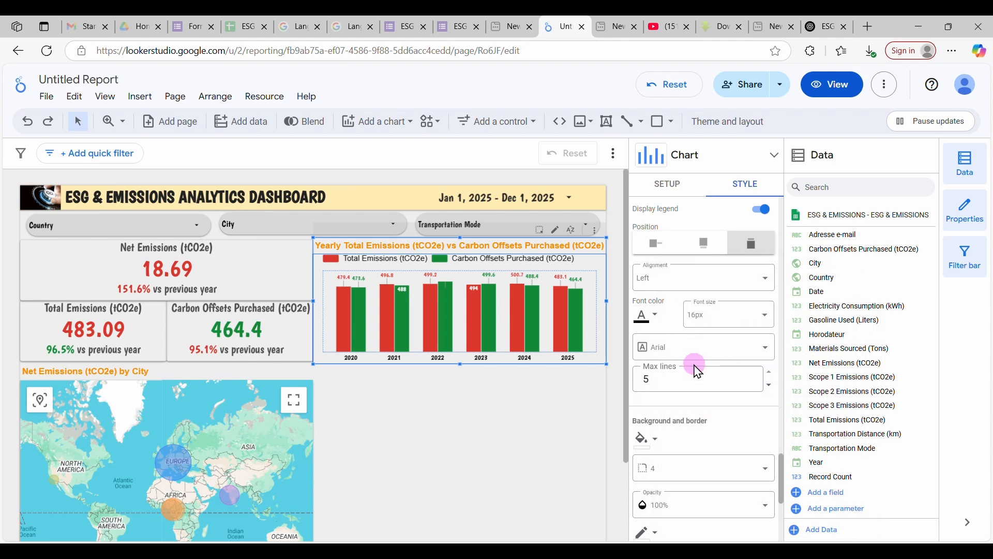
pyautogui.scroll(3, 697, 371)
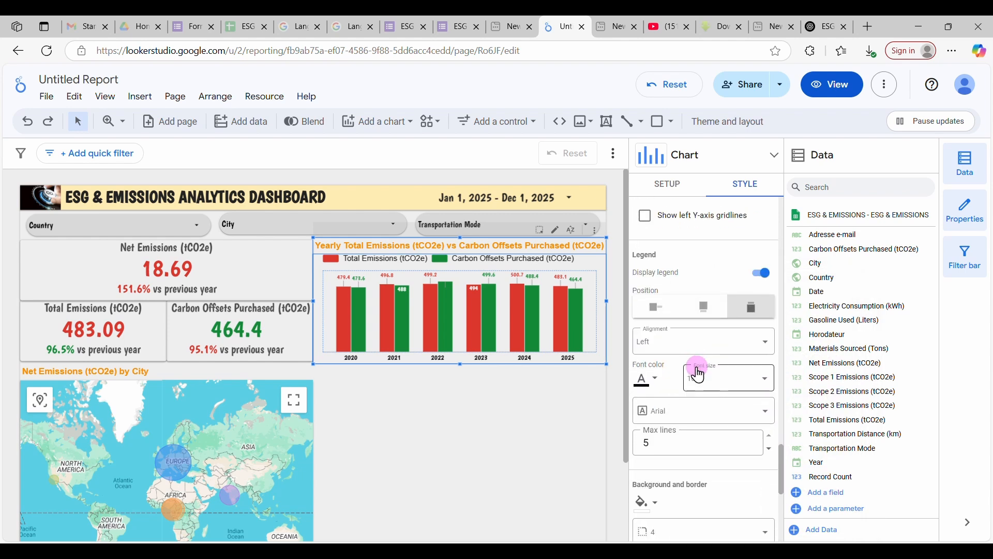
pyautogui.scroll(-3, 698, 373)
pyautogui.click(697, 354)
pyautogui.click(688, 444)
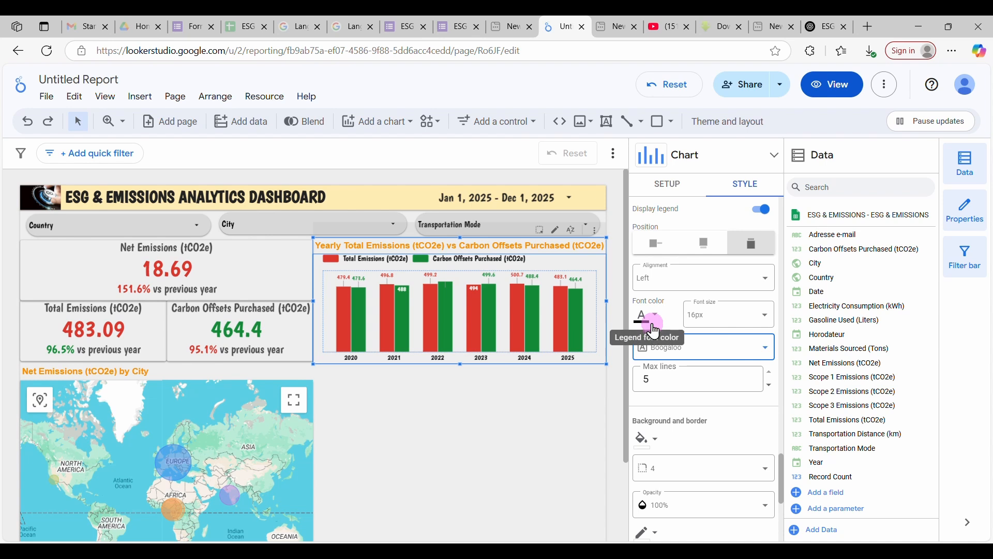
# Step: Open the report in view mode and examine the total emissions and carbon offsets bars for each year
pyautogui.scroll(-5, 714, 383)
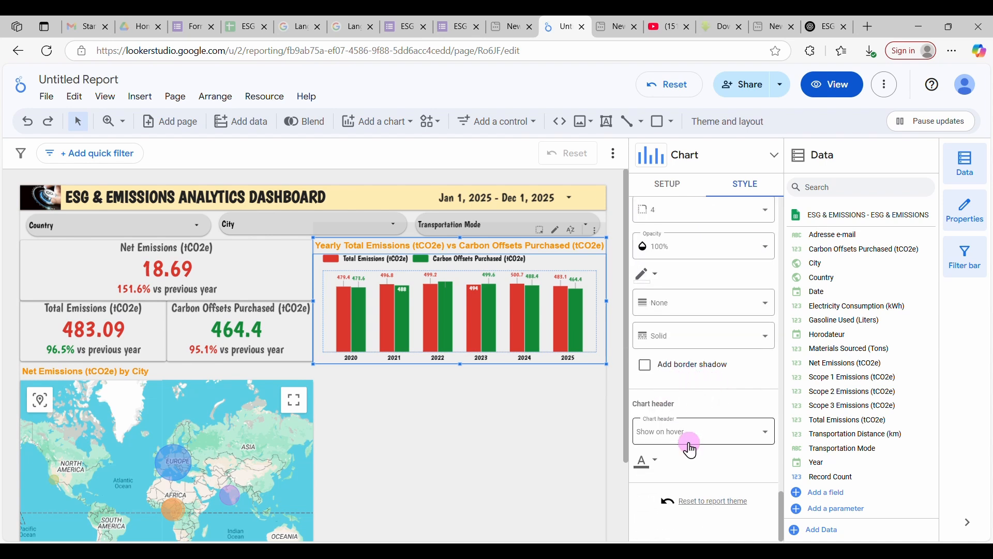
pyautogui.click(517, 418)
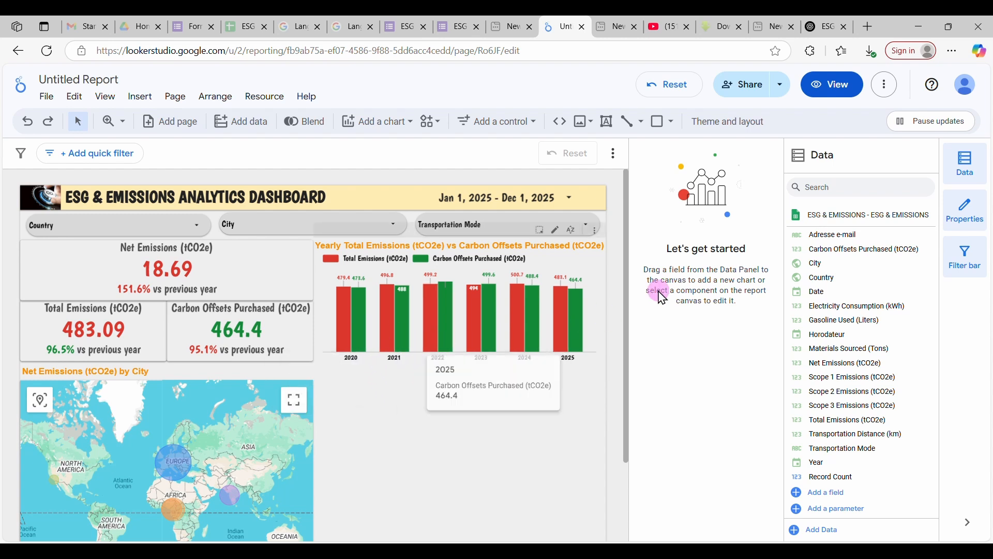
pyautogui.click(826, 83)
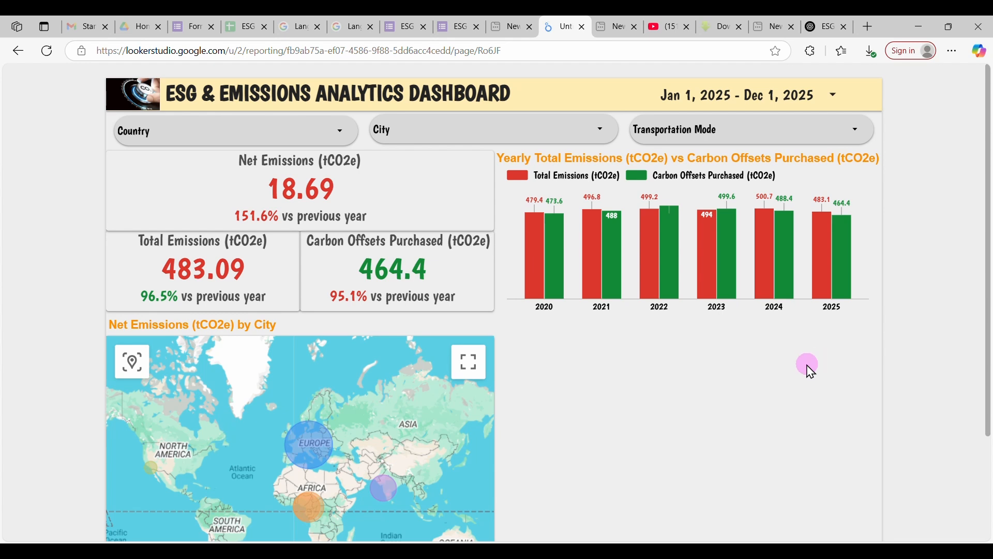
pyautogui.moveTo(536, 292)
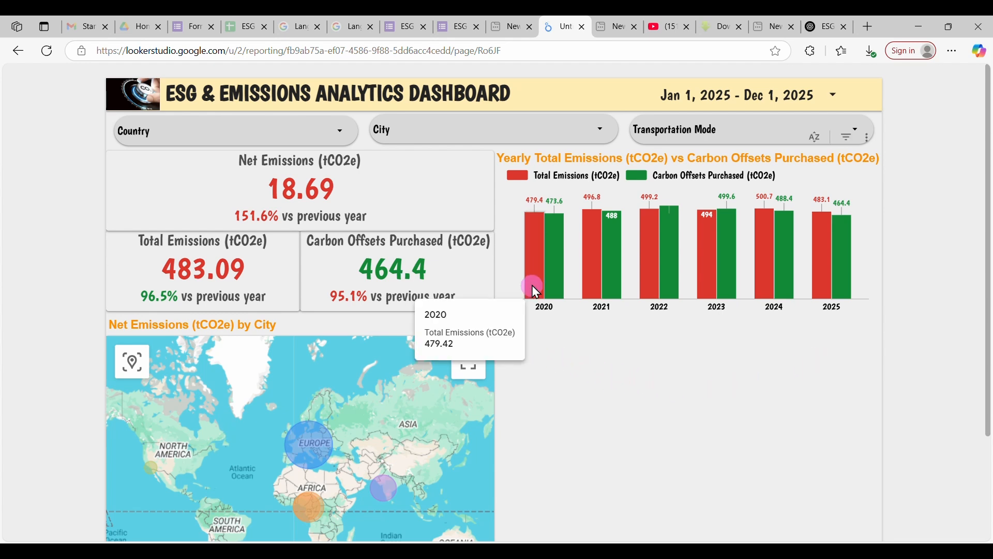
pyautogui.moveTo(549, 270)
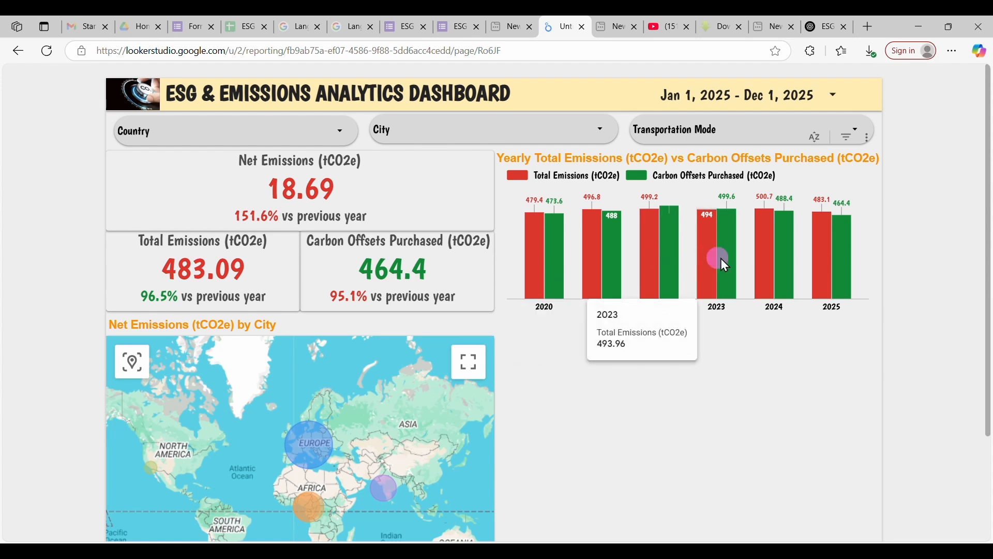
pyautogui.moveTo(790, 266)
pyautogui.moveTo(853, 265)
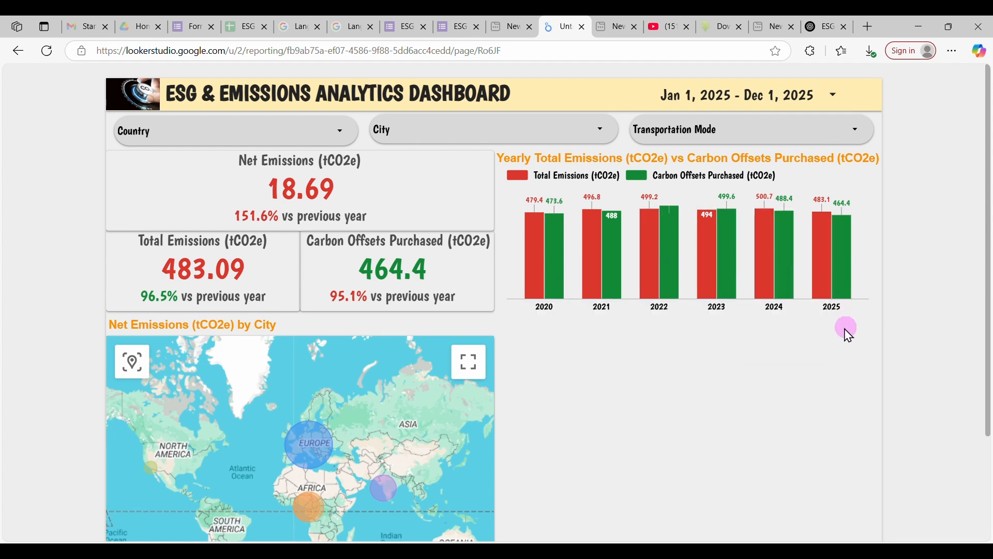
pyautogui.scroll(-3, 801, 380)
pyautogui.scroll(3, 801, 381)
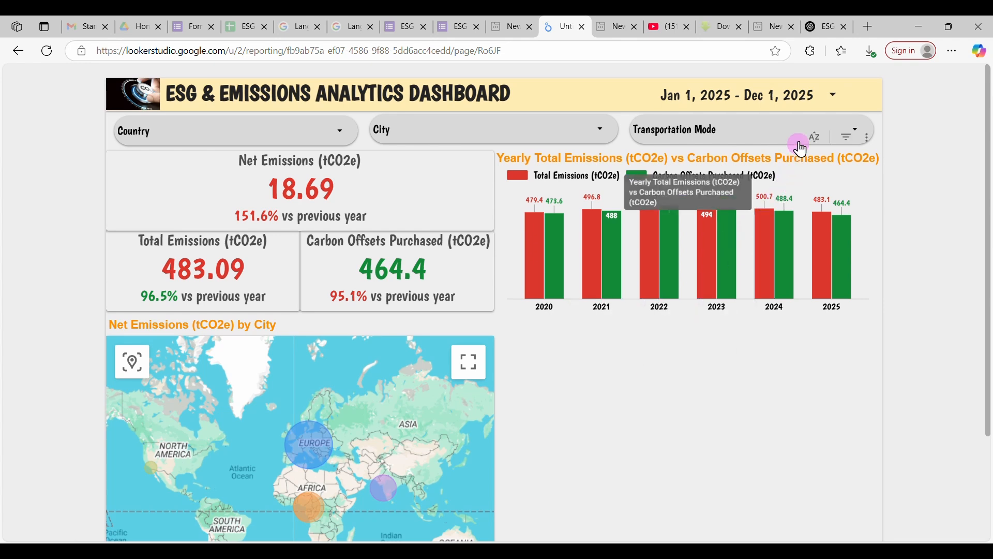
# Step: Set the dashboard's date range to Jan 1, 2020 - Dec 1, 2020 and apply it
pyautogui.click(834, 96)
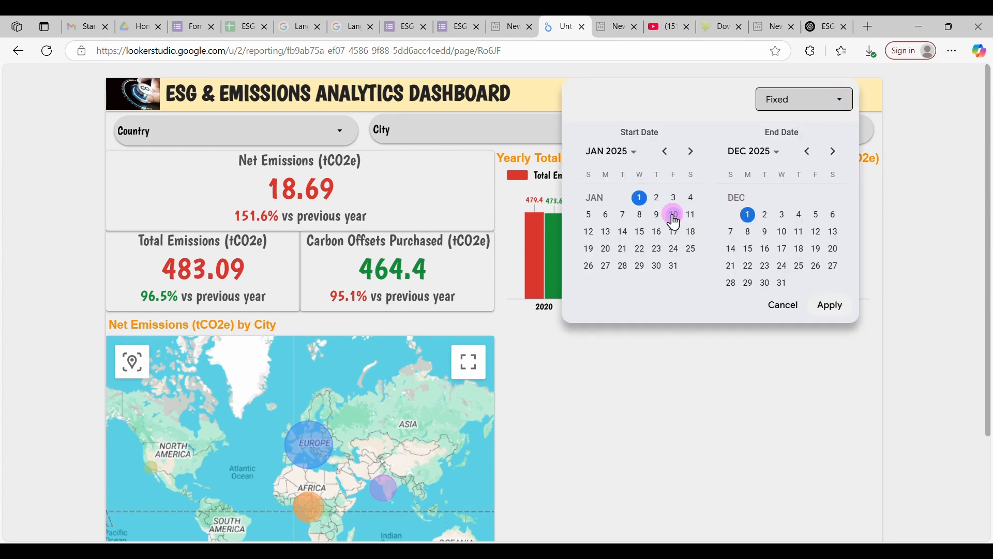
pyautogui.click(638, 163)
pyautogui.click(595, 204)
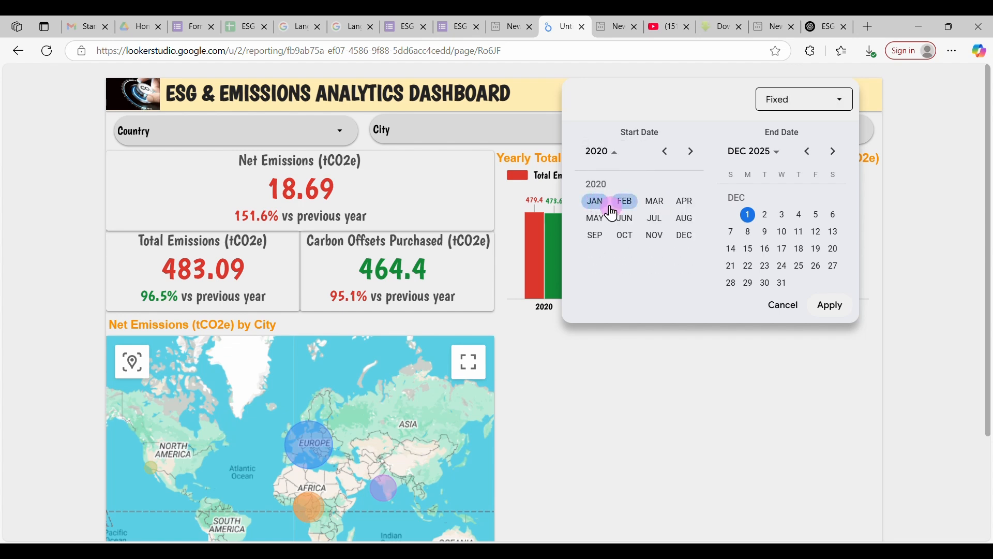
pyautogui.click(600, 201)
pyautogui.click(640, 198)
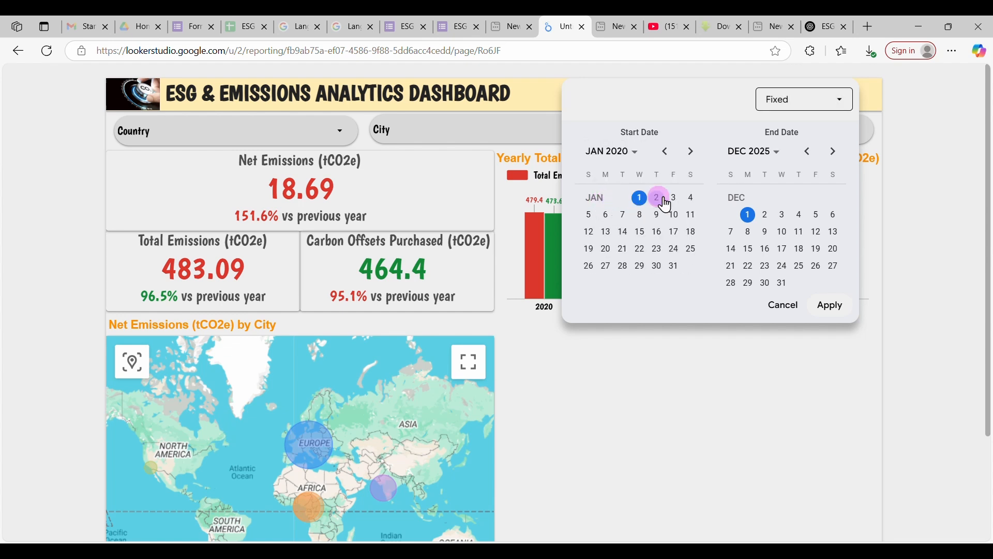
pyautogui.click(765, 153)
pyautogui.click(740, 201)
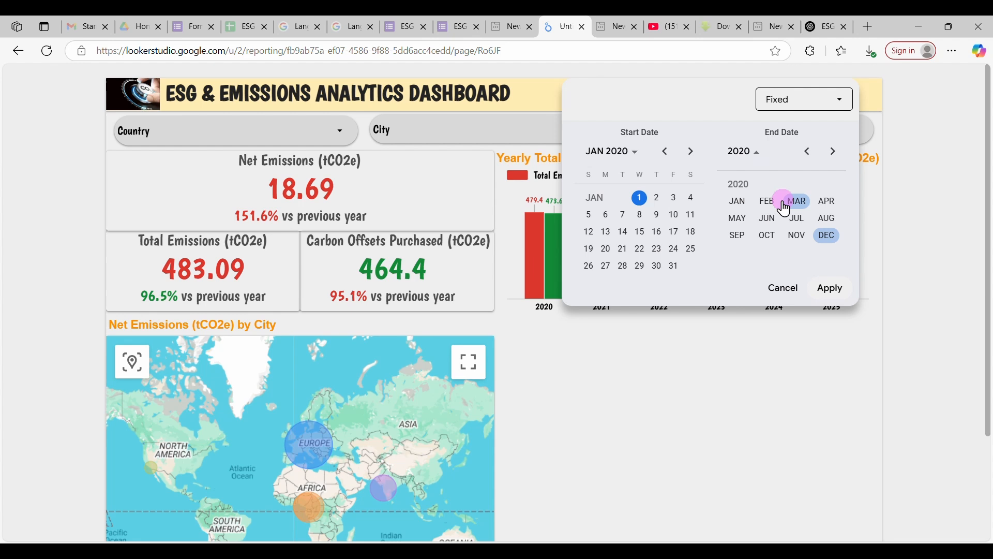
pyautogui.click(826, 233)
pyautogui.click(826, 309)
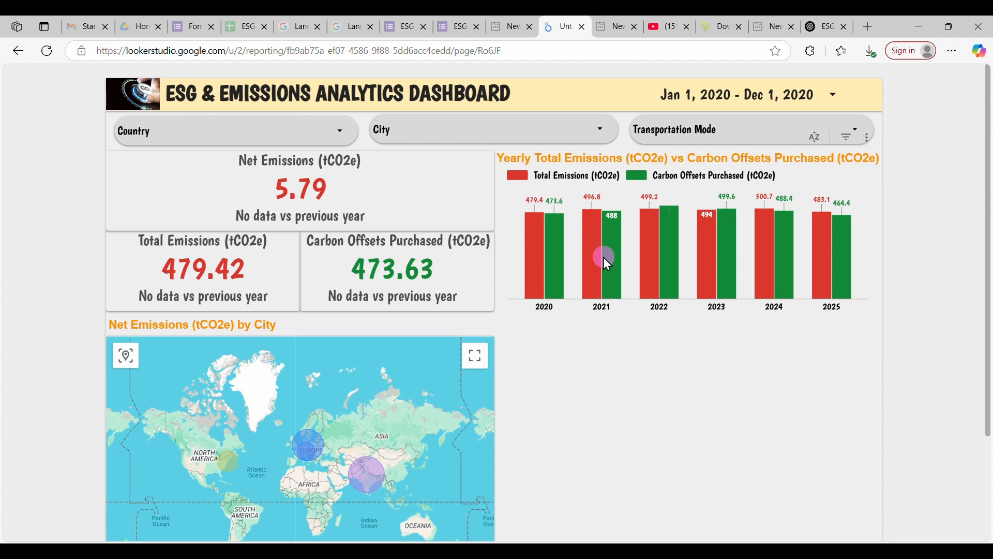
# Step: Return to edit mode, copy the yearly bar chart and place the pasted copy directly below the original
pyautogui.moveTo(911, 86)
pyautogui.click(832, 85)
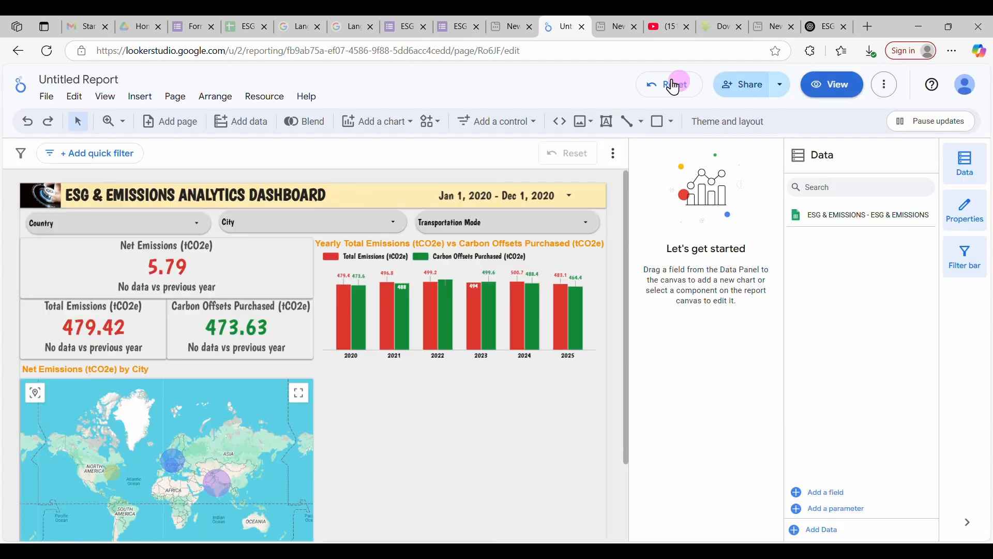
pyautogui.click(561, 273)
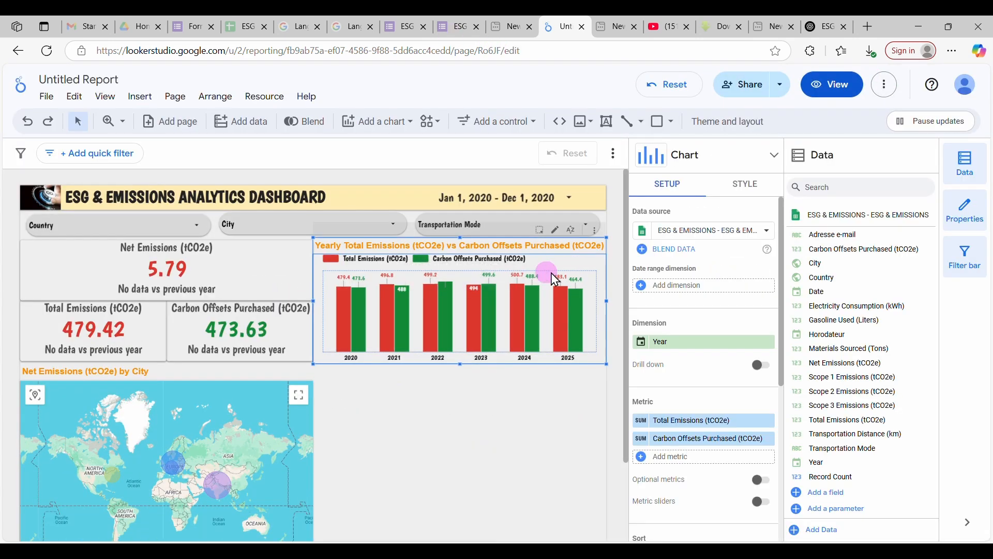
pyautogui.rightClick(552, 267)
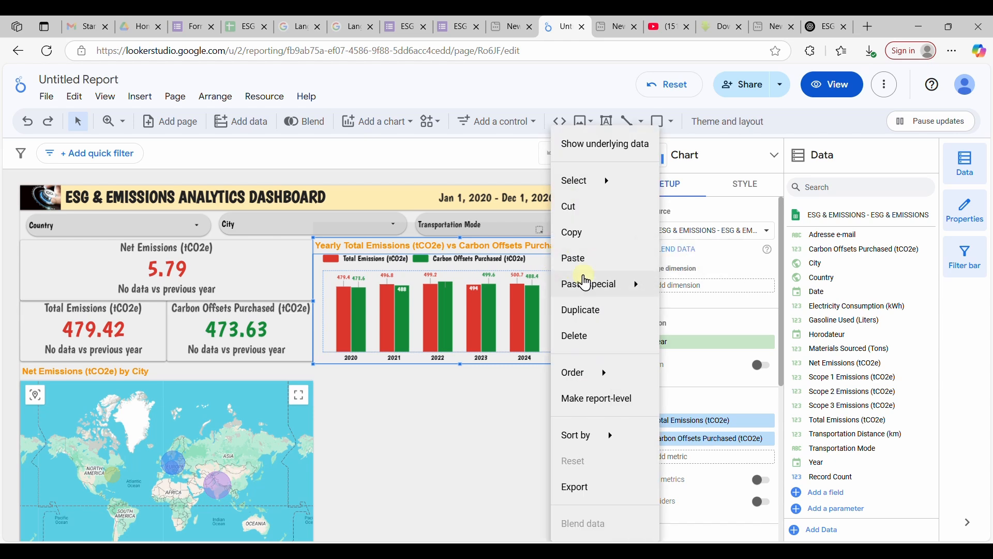
pyautogui.click(590, 231)
pyautogui.rightClick(454, 411)
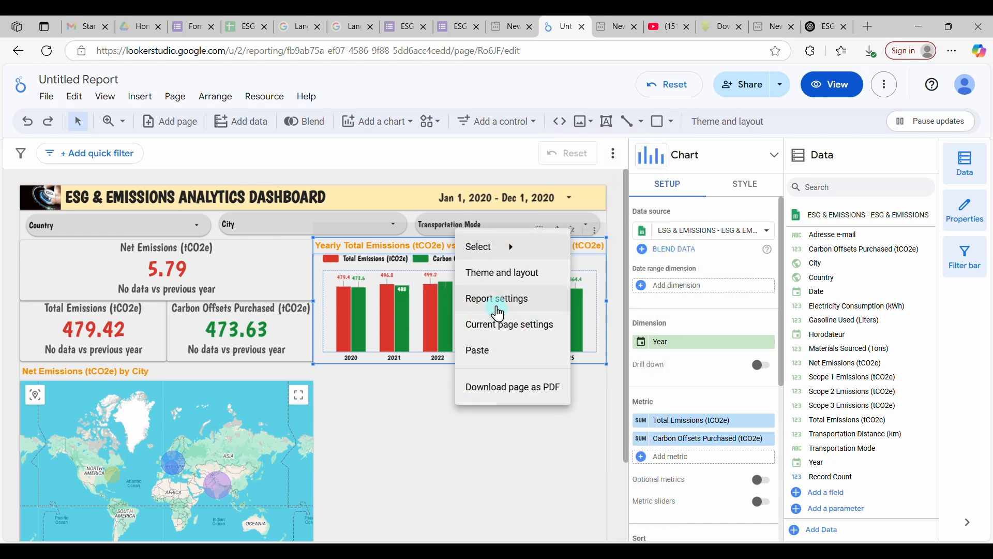
pyautogui.click(497, 350)
pyautogui.scroll(-2, 489, 376)
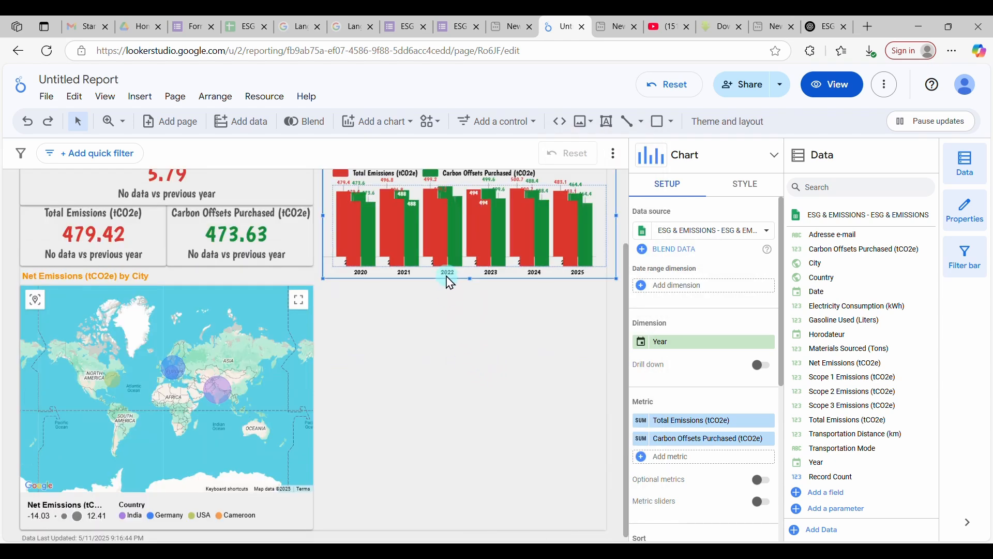
pyautogui.moveTo(450, 283); pyautogui.dragTo(441, 397)
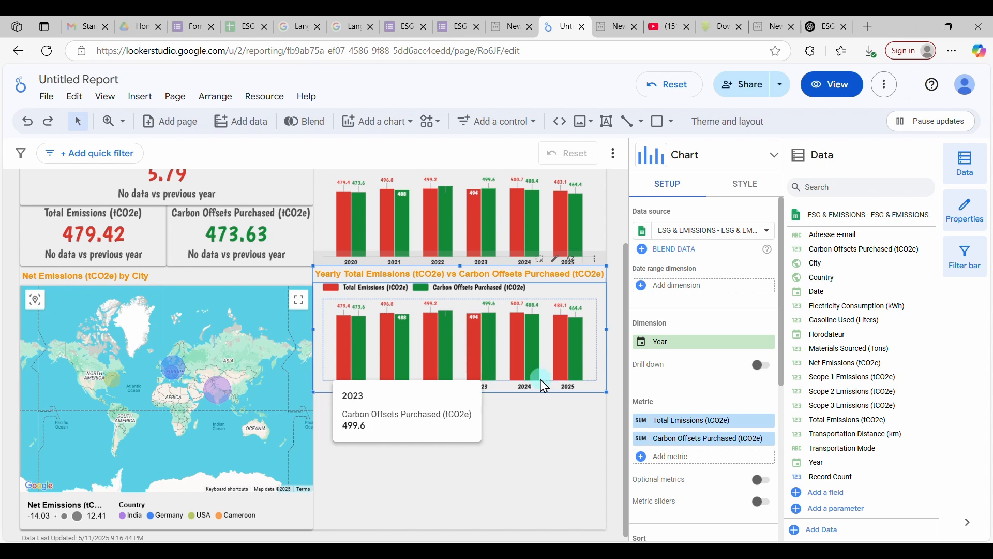
# Step: Remove Carbon Offsets Purchased from the copied chart's metrics and replace Total Emissions with Net Emissions (tCO2e)
pyautogui.click(769, 438)
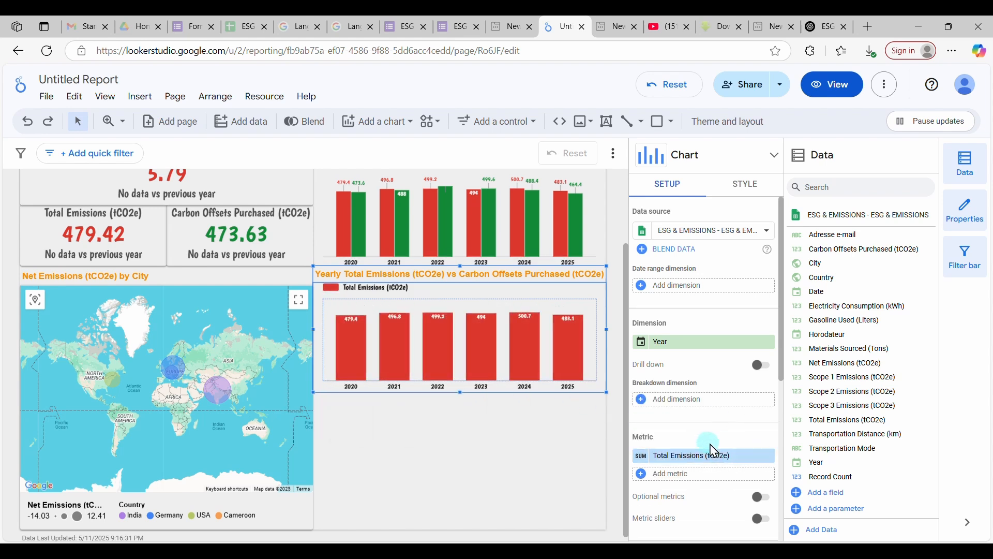
pyautogui.click(754, 455)
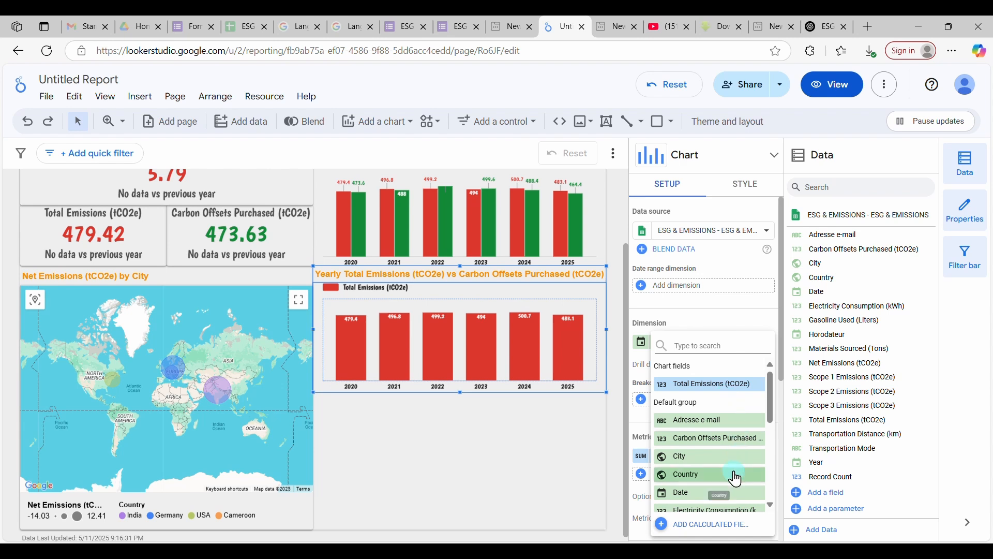
pyautogui.scroll(-3, 735, 473)
pyautogui.click(693, 459)
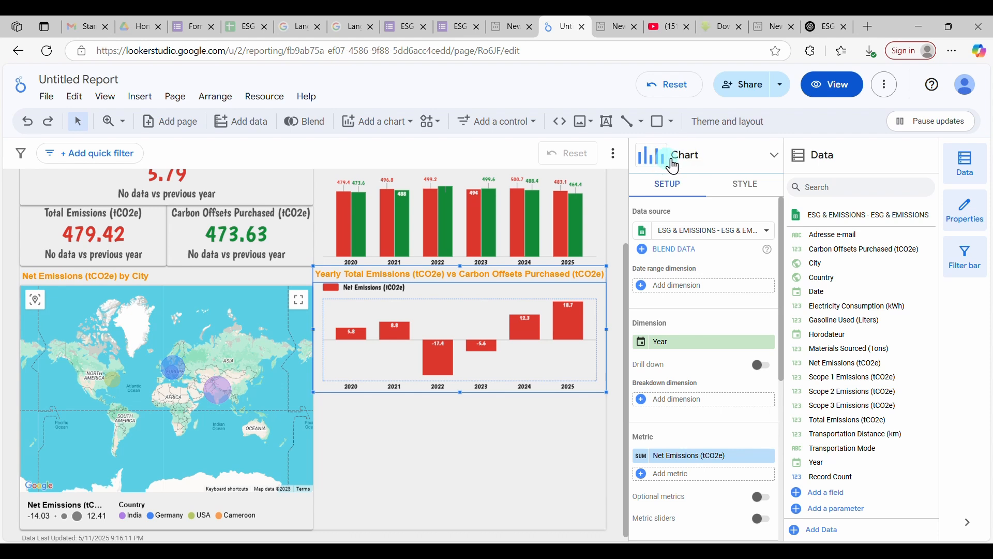
# Step: Change the copied yearly chart from a bar chart to a line chart
pyautogui.click(773, 157)
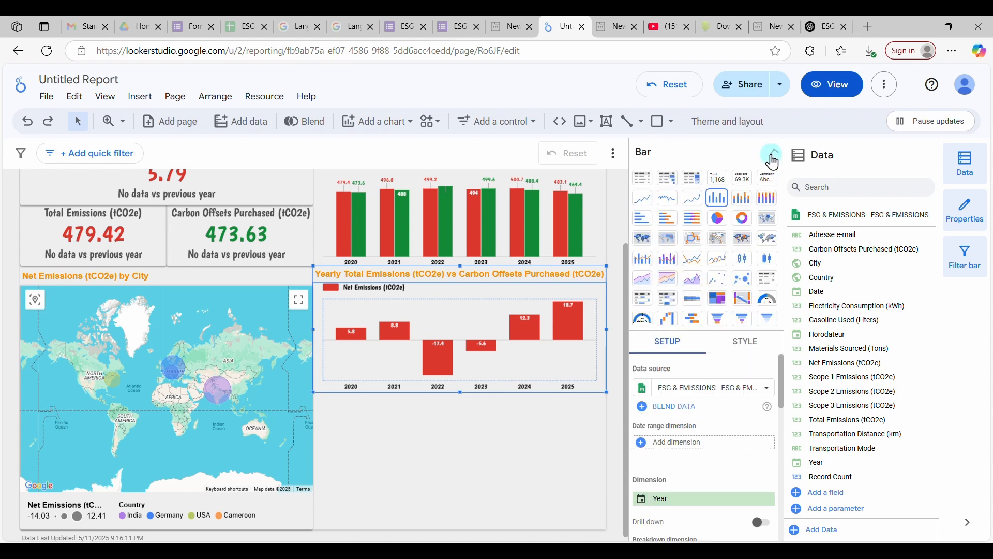
pyautogui.click(694, 265)
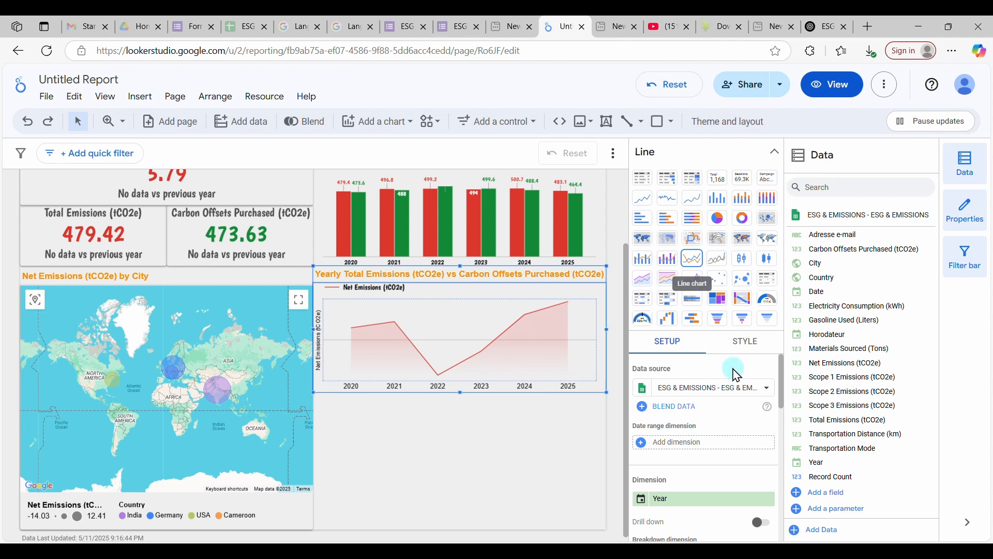
pyautogui.click(776, 156)
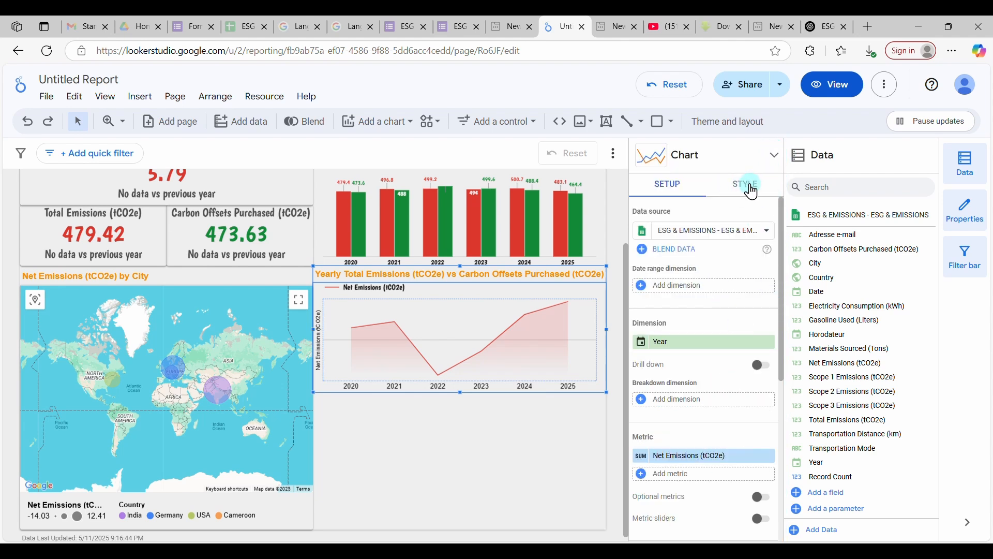
# Step: Retitle the line chart "Yearly Net Emissions (tCO2e) Trends"
pyautogui.click(752, 187)
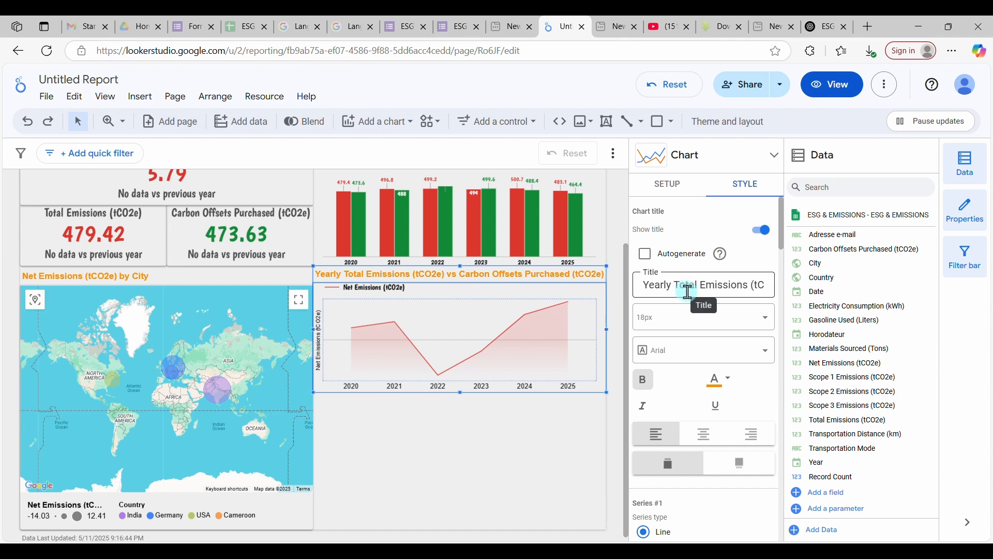
pyautogui.moveTo(674, 288); pyautogui.dragTo(621, 290)
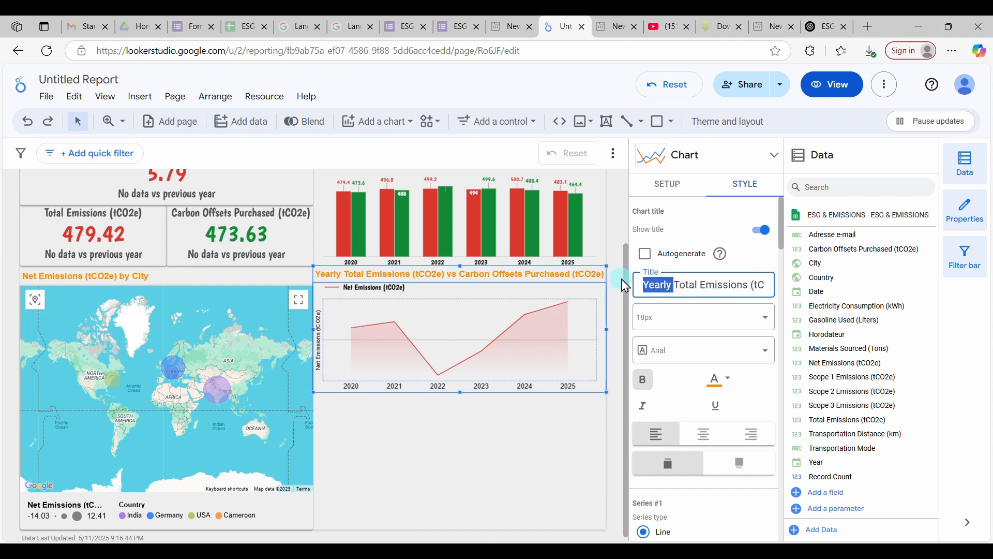
pyautogui.click(681, 285)
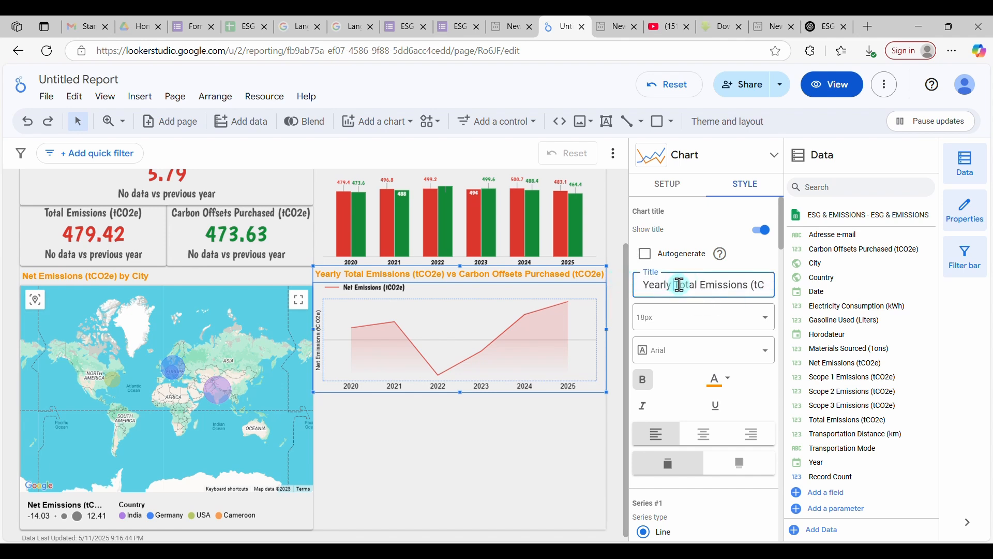
pyautogui.moveTo(694, 285); pyautogui.dragTo(727, 285)
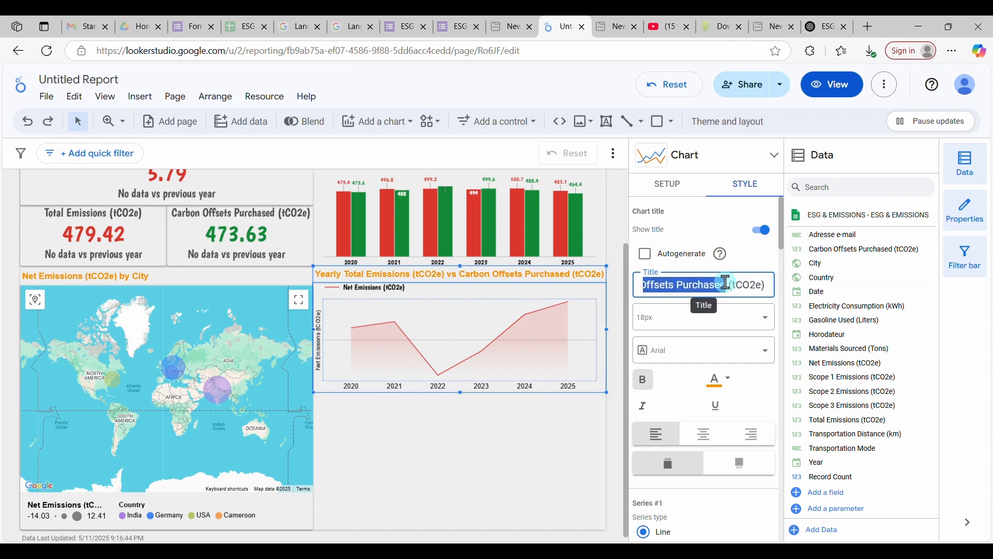
pyautogui.write('Net Emissions')
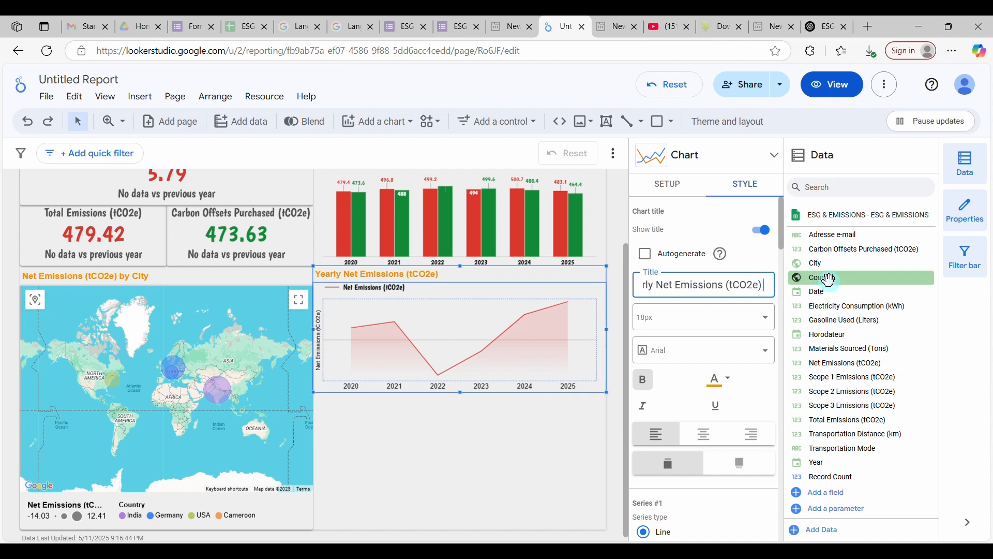
pyautogui.write('rends')
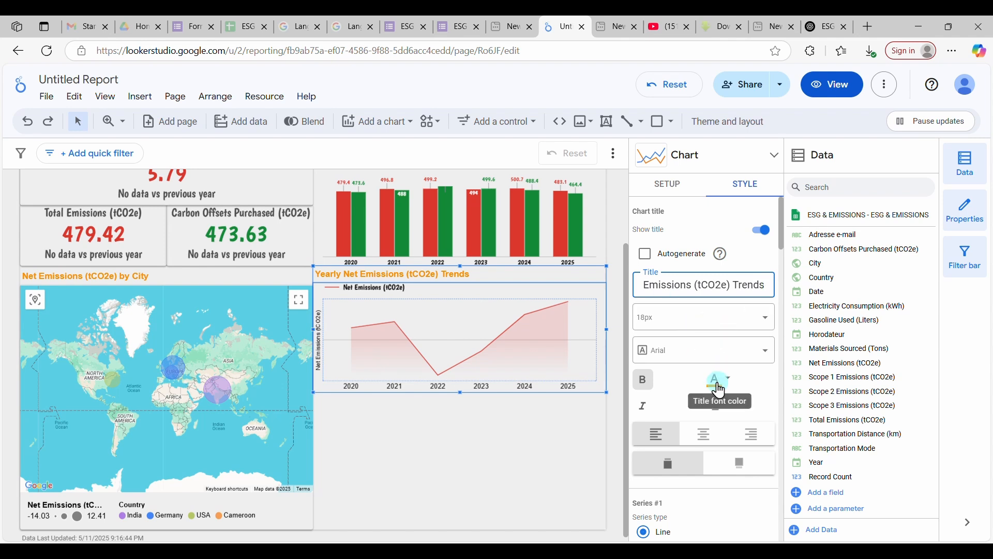
# Step: Set the net emissions line's weight to 4 and show its points and data labels
pyautogui.scroll(-1, 718, 386)
pyautogui.scroll(-4, 719, 391)
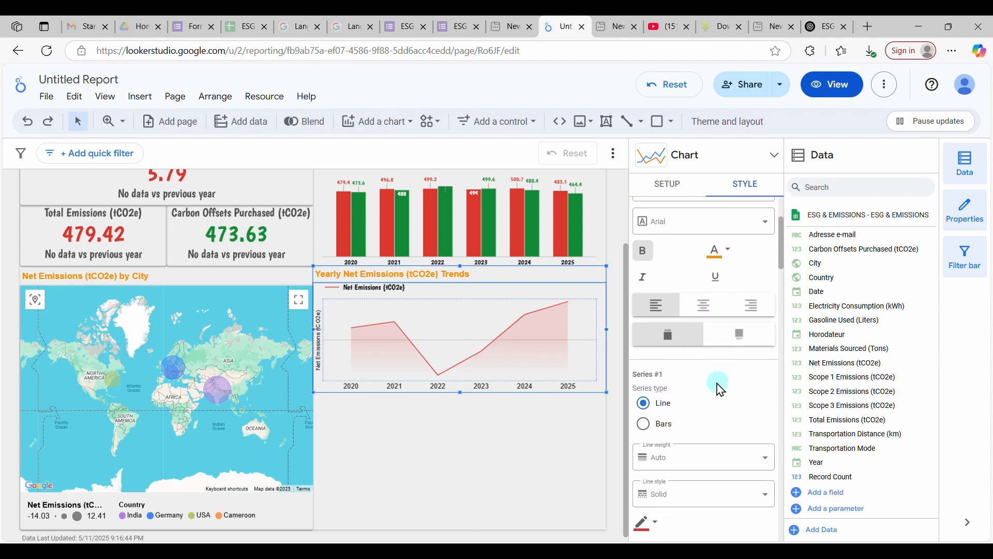
pyautogui.scroll(-2, 719, 391)
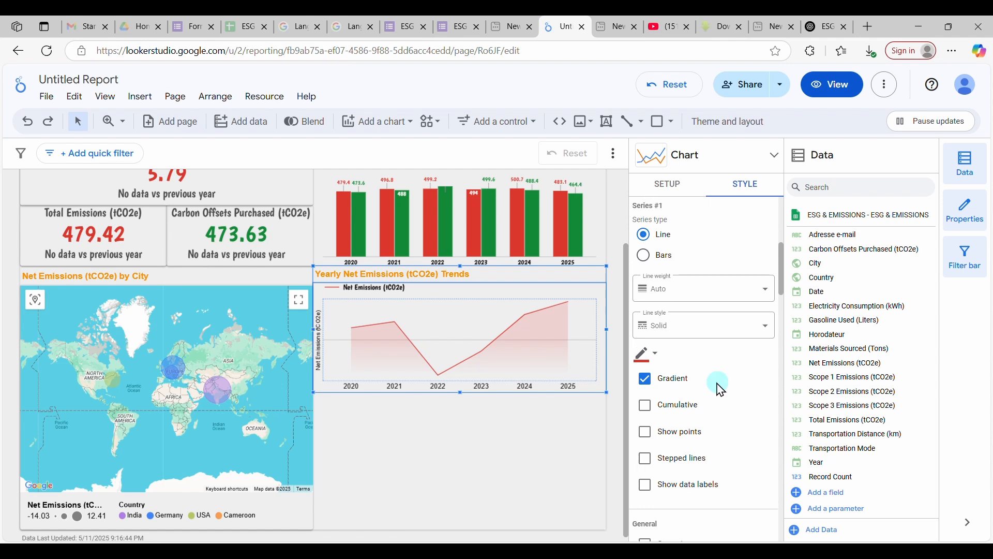
pyautogui.scroll(1, 718, 388)
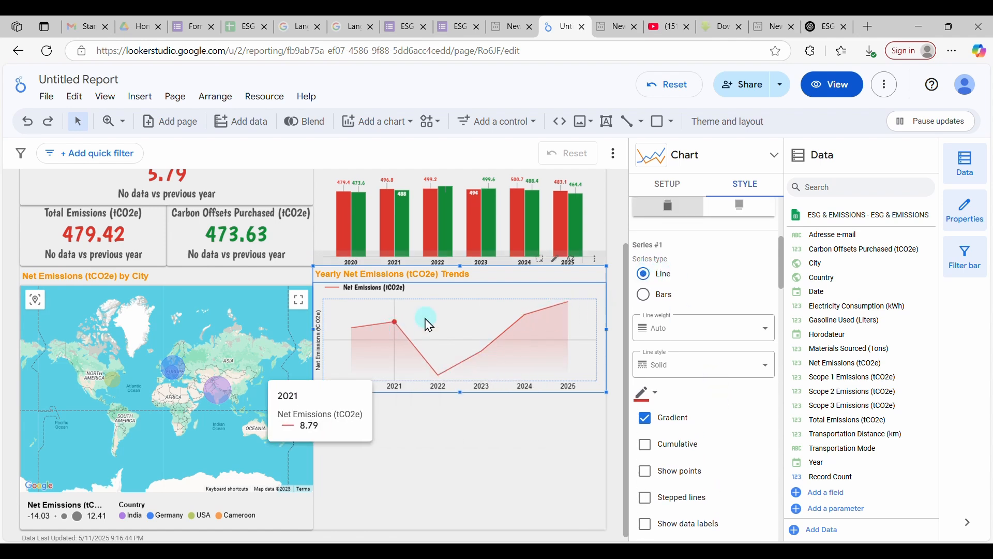
pyautogui.click(702, 336)
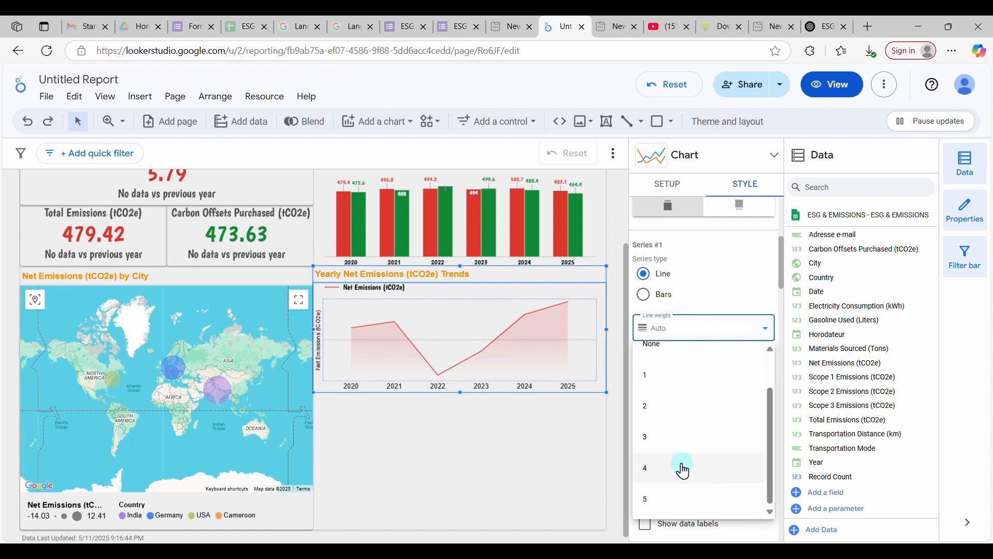
pyautogui.click(683, 468)
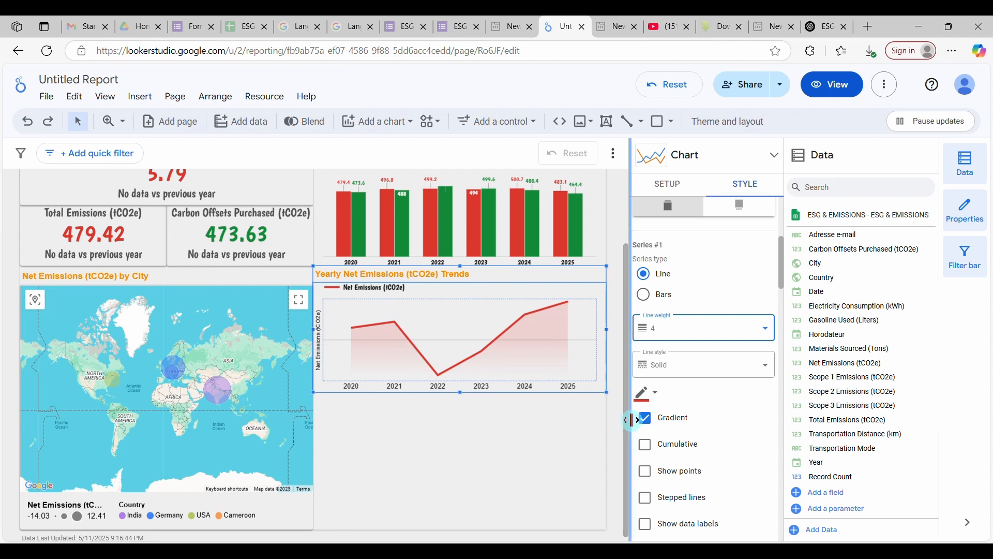
pyautogui.scroll(-1, 647, 420)
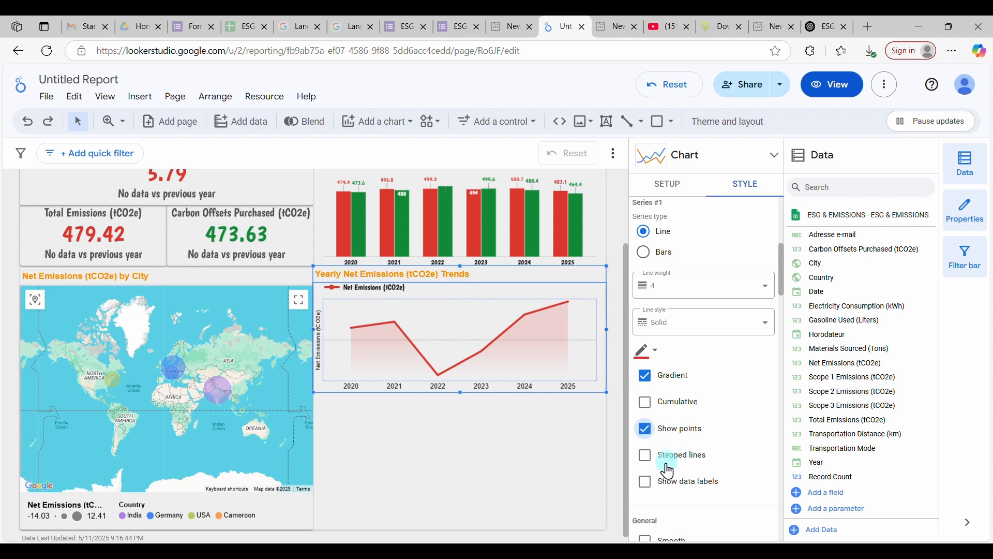
pyautogui.click(647, 484)
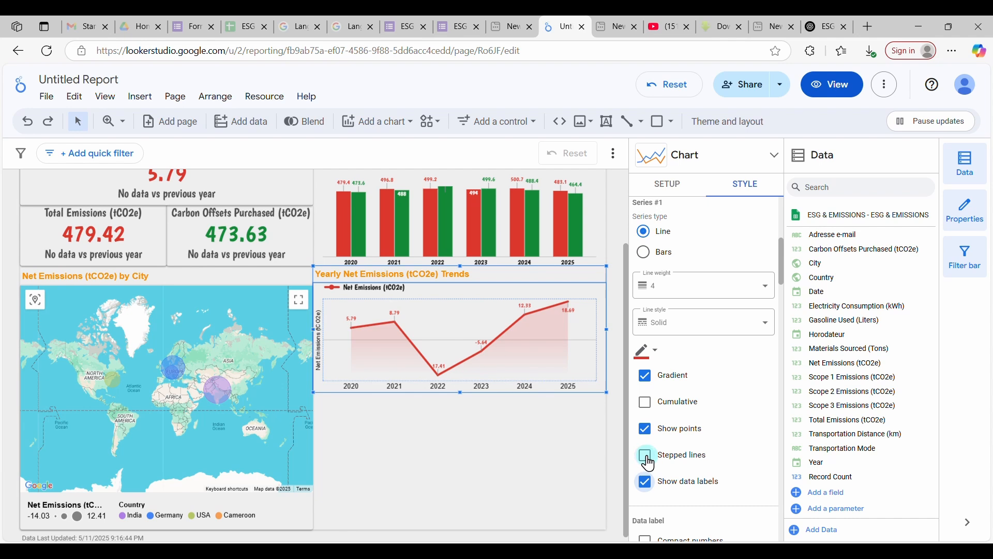
# Step: Try stepped lines, cumulative values and compact label numbers on the net emissions line, switching each off again
pyautogui.click(650, 463)
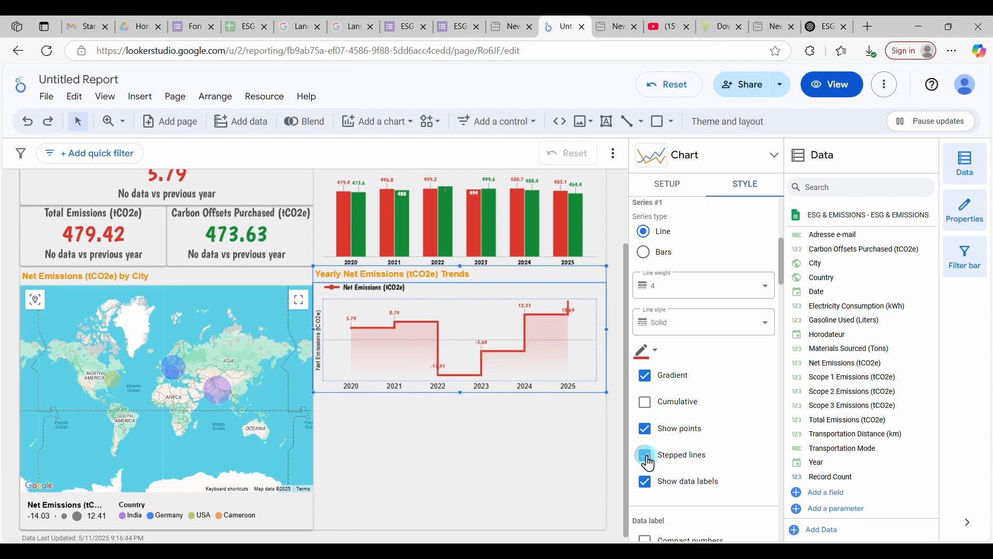
pyautogui.click(647, 458)
pyautogui.click(646, 407)
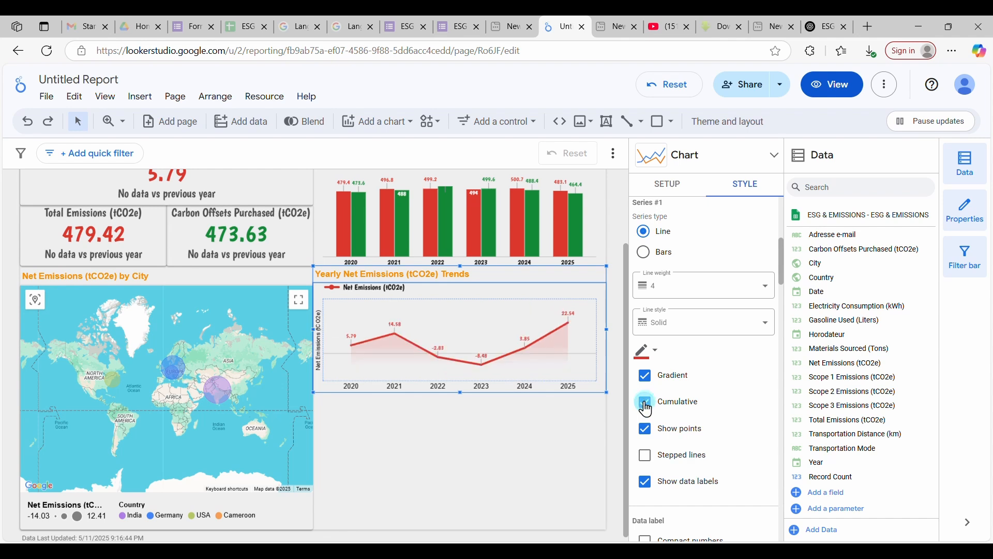
pyautogui.click(647, 407)
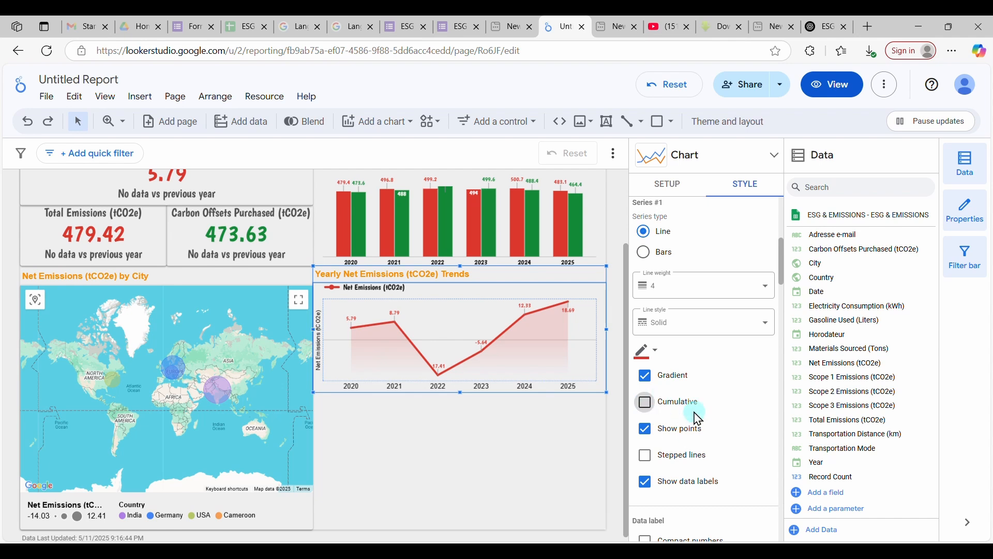
pyautogui.scroll(-3, 698, 418)
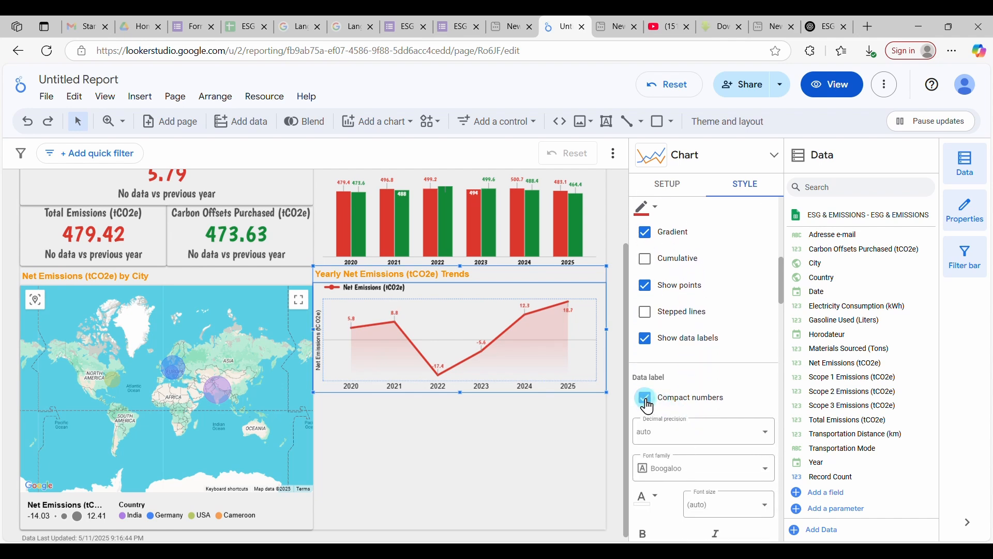
pyautogui.moveTo(519, 311)
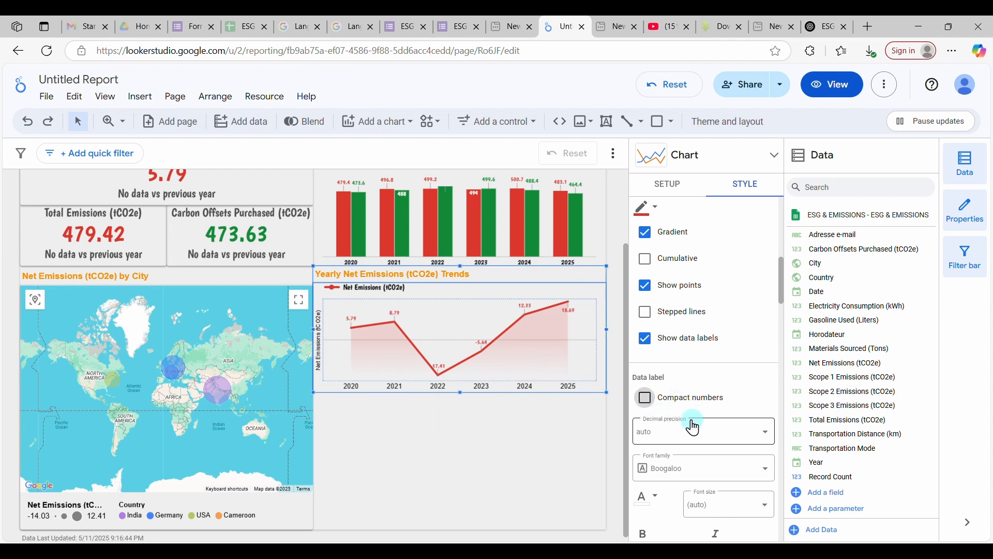
# Step: Format the net emissions line chart's data labels in black, 14px and bold
pyautogui.scroll(-1, 683, 424)
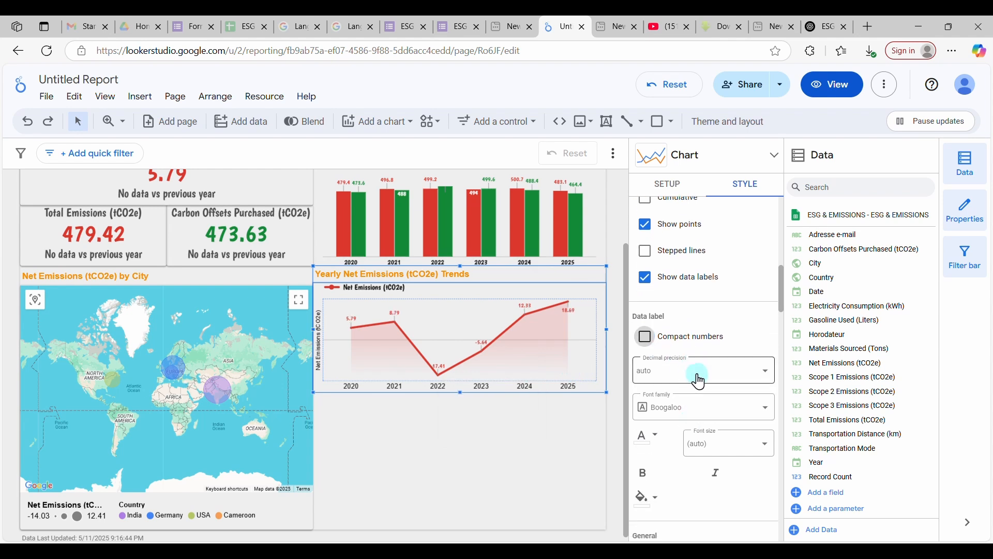
pyautogui.click(658, 441)
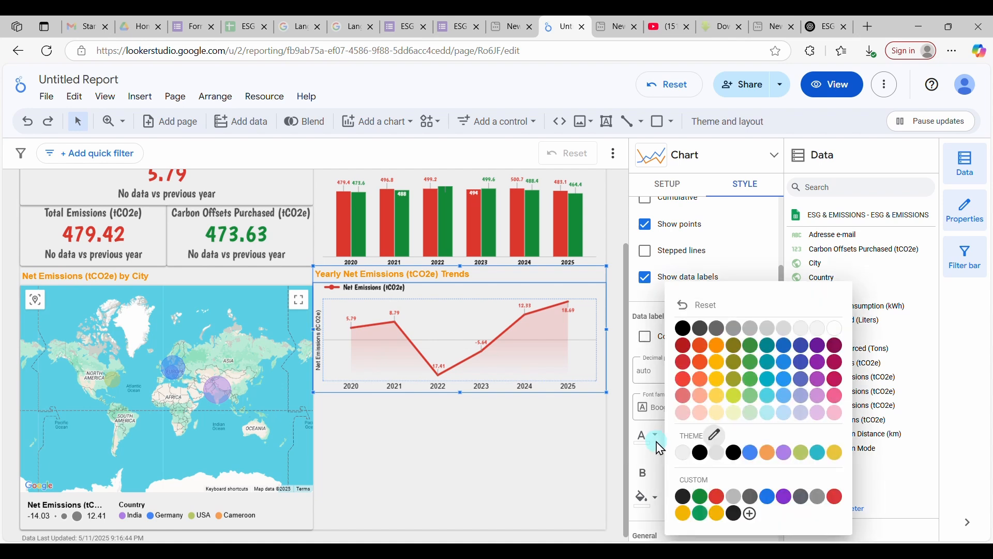
pyautogui.click(684, 329)
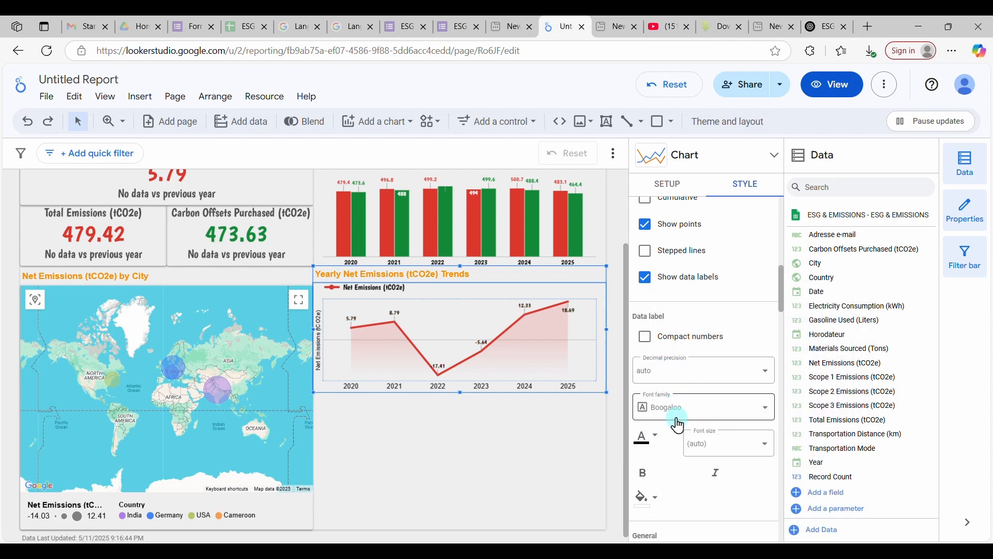
pyautogui.click(766, 444)
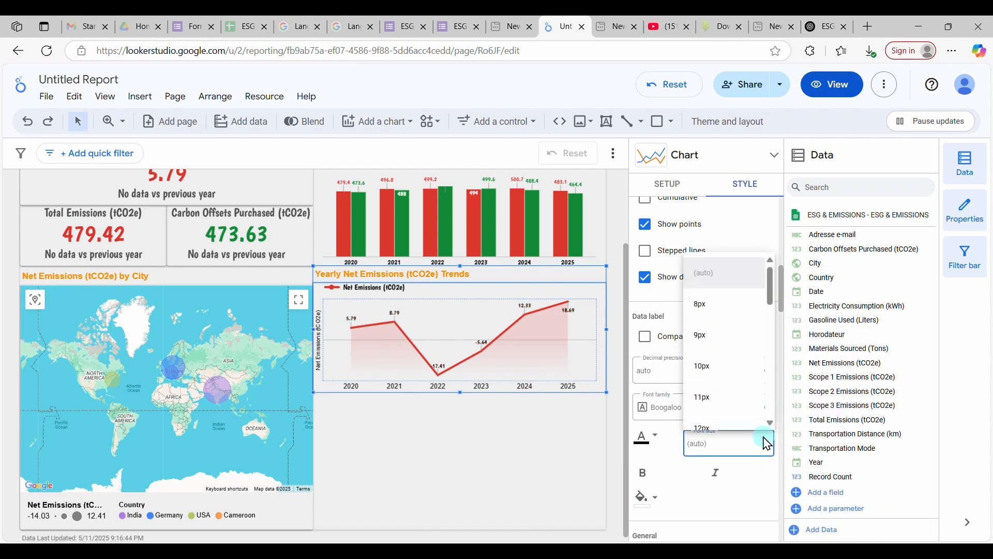
pyautogui.scroll(-2, 723, 374)
pyautogui.click(723, 374)
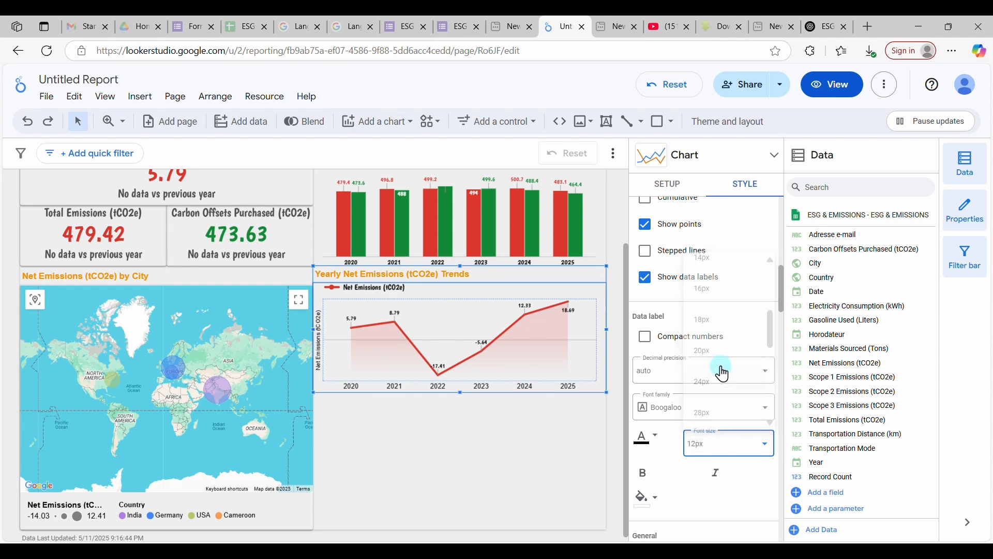
pyautogui.click(768, 449)
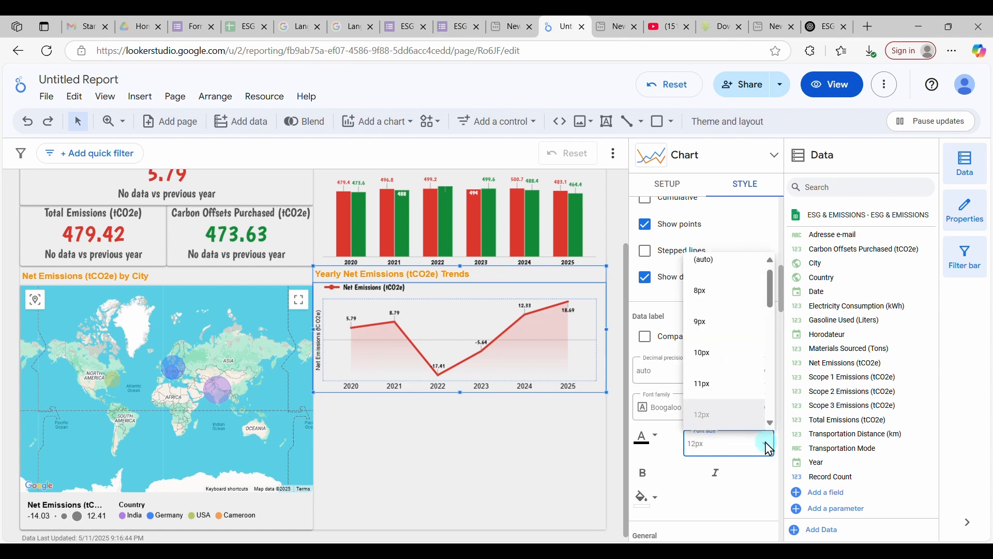
pyautogui.click(719, 403)
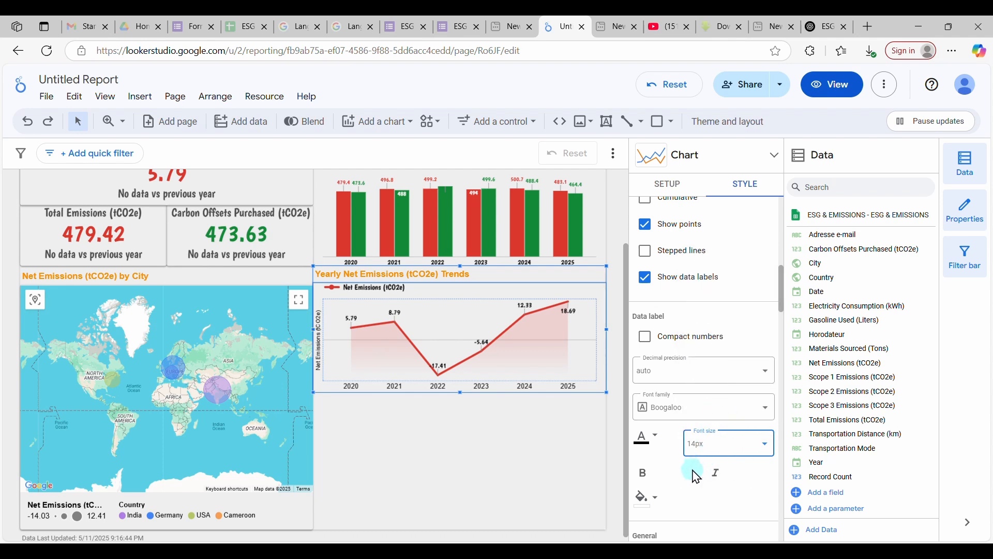
pyautogui.click(646, 474)
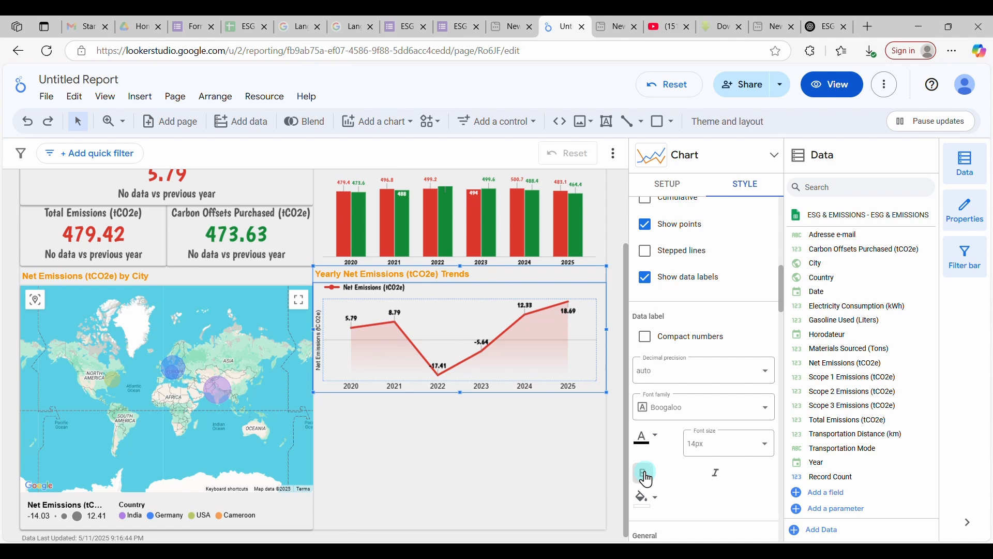
# Step: Try 14px data labels on the yearly emissions versus offsets bar chart, settling on a 12px font size
pyautogui.scroll(3, 625, 477)
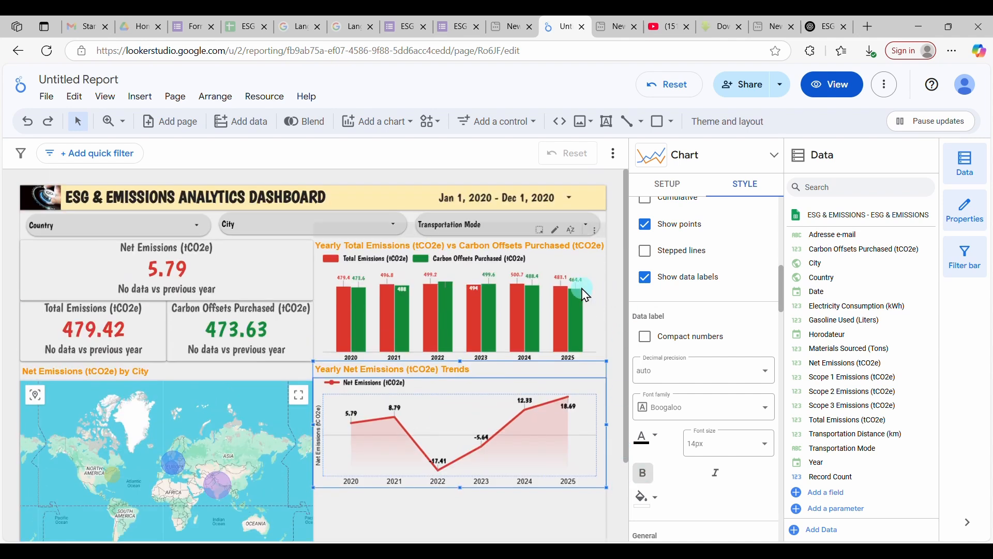
pyautogui.click(466, 272)
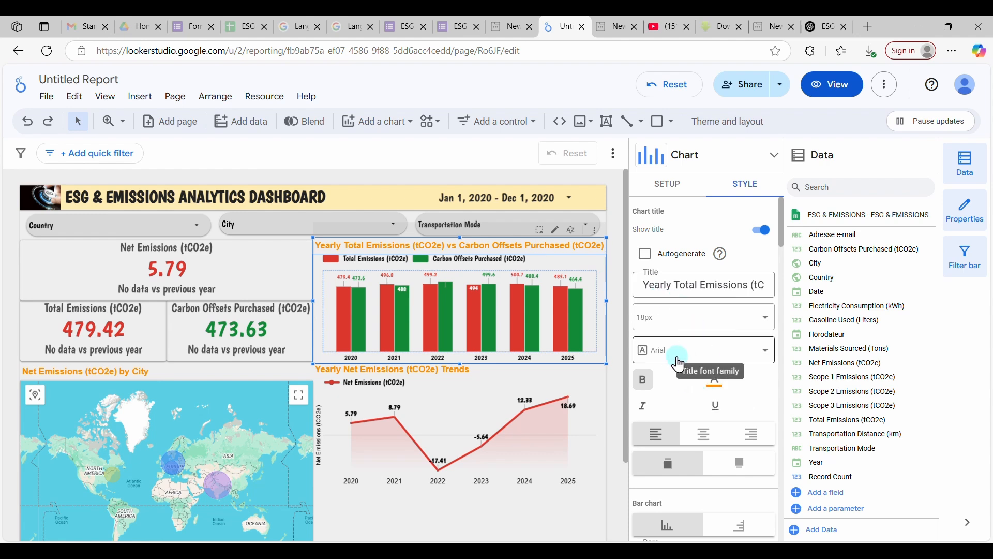
pyautogui.scroll(-5, 679, 368)
pyautogui.scroll(-5, 678, 362)
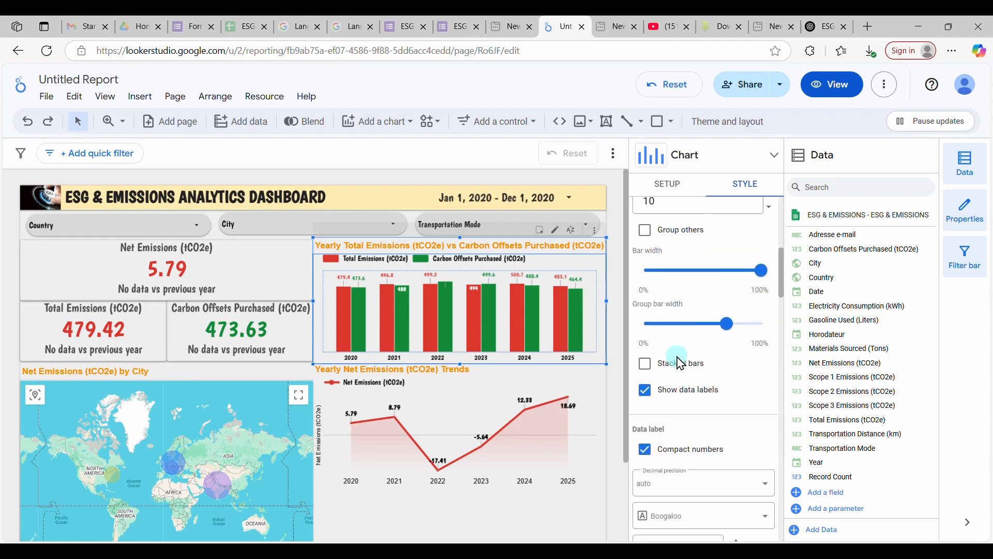
pyautogui.scroll(-1, 679, 362)
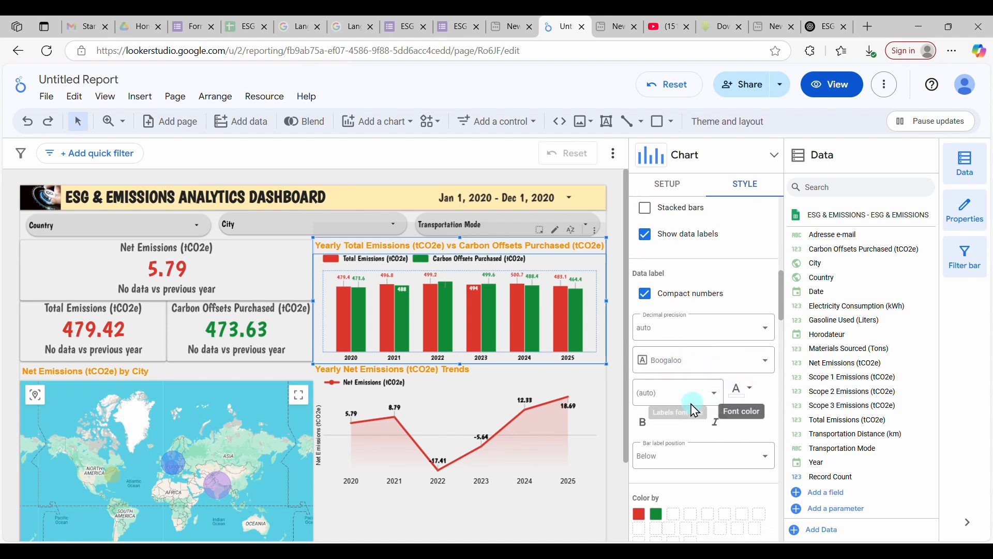
pyautogui.click(712, 394)
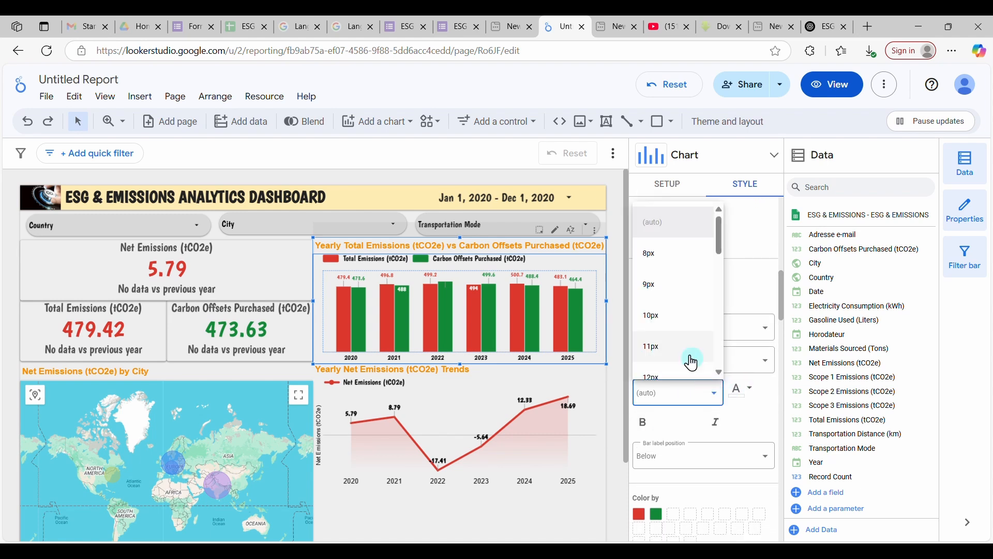
pyautogui.scroll(-2, 683, 347)
pyautogui.click(663, 365)
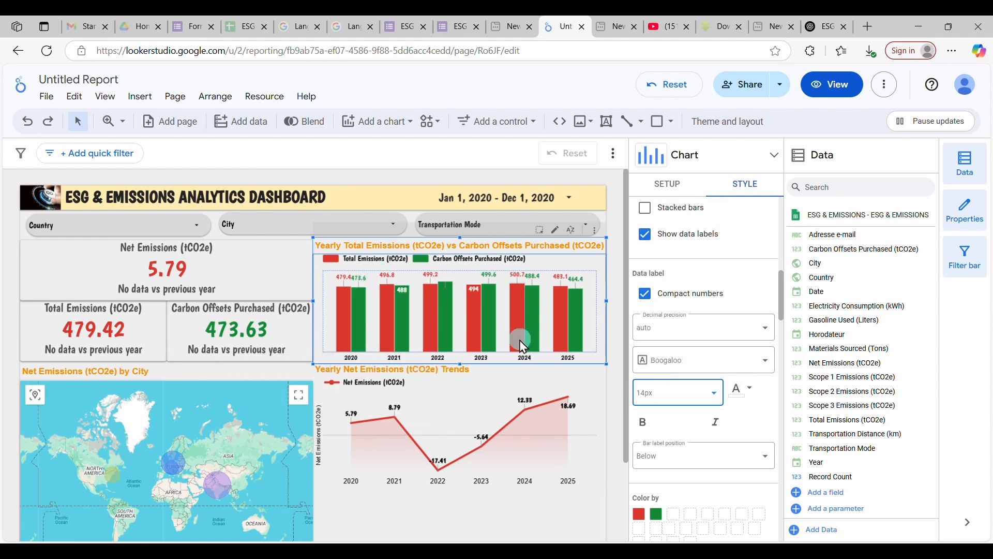
pyautogui.click(694, 398)
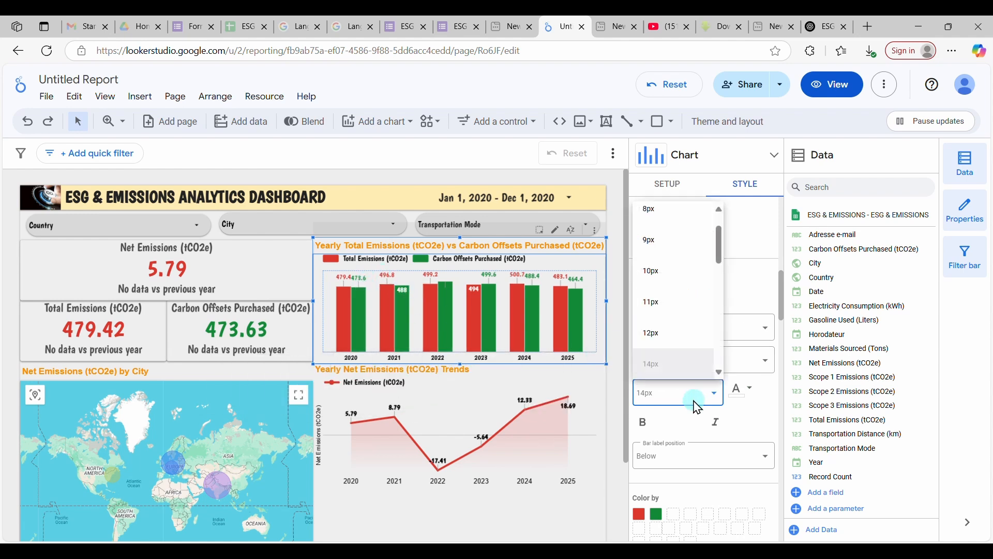
pyautogui.click(662, 336)
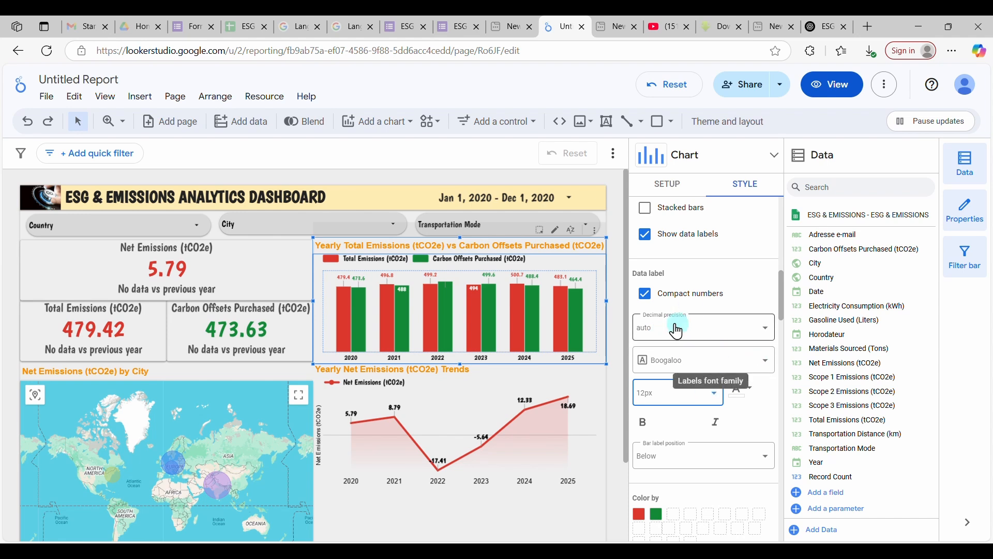
# Step: Hide the left Y-axis title of the yearly net emissions line chart
pyautogui.click(591, 383)
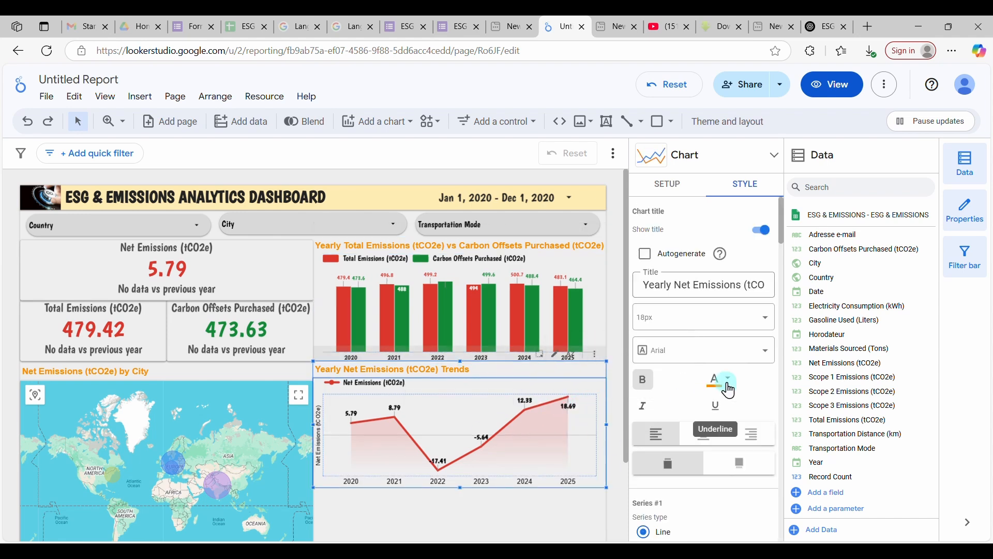
pyautogui.scroll(-1, 709, 427)
pyautogui.scroll(1, 709, 427)
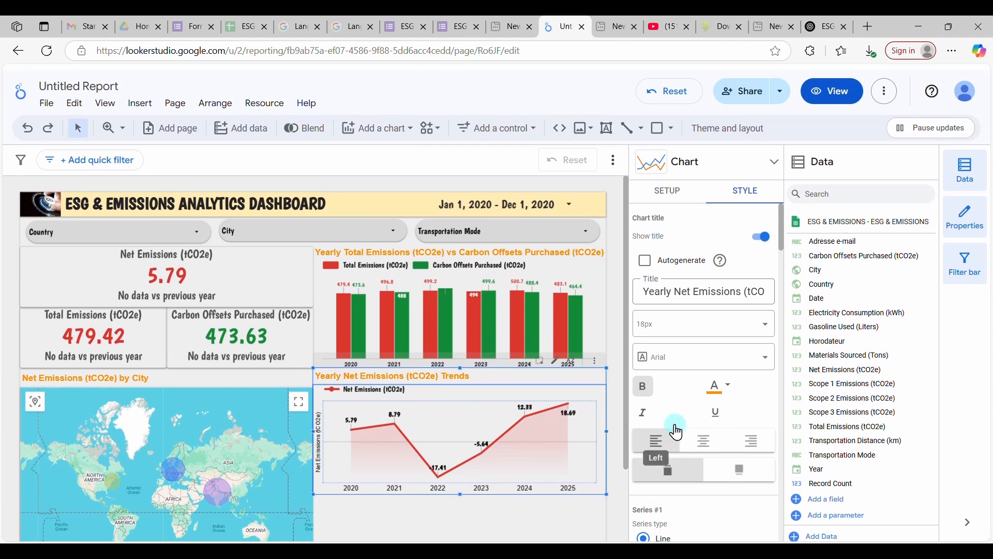
pyautogui.scroll(-4, 709, 382)
pyautogui.scroll(-8, 714, 387)
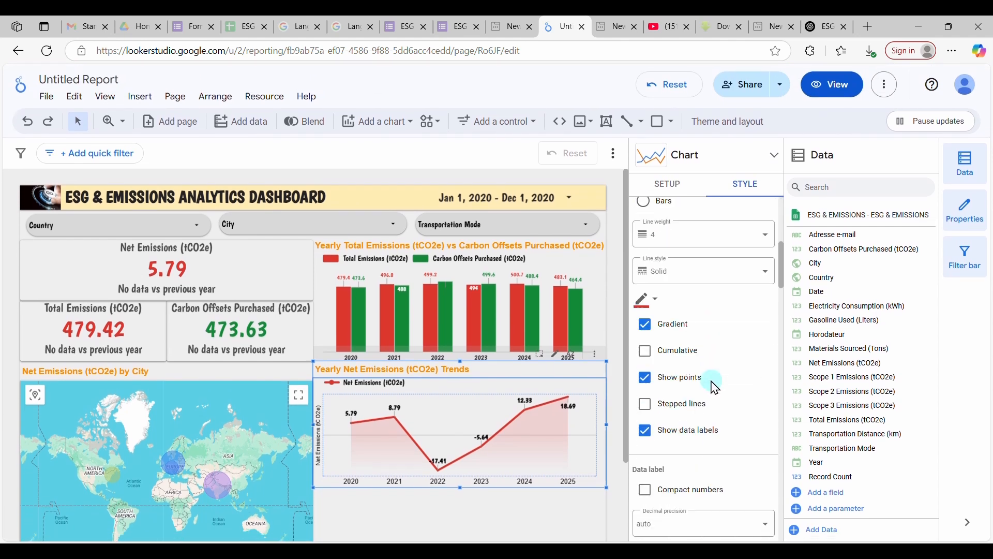
pyautogui.scroll(-2, 713, 388)
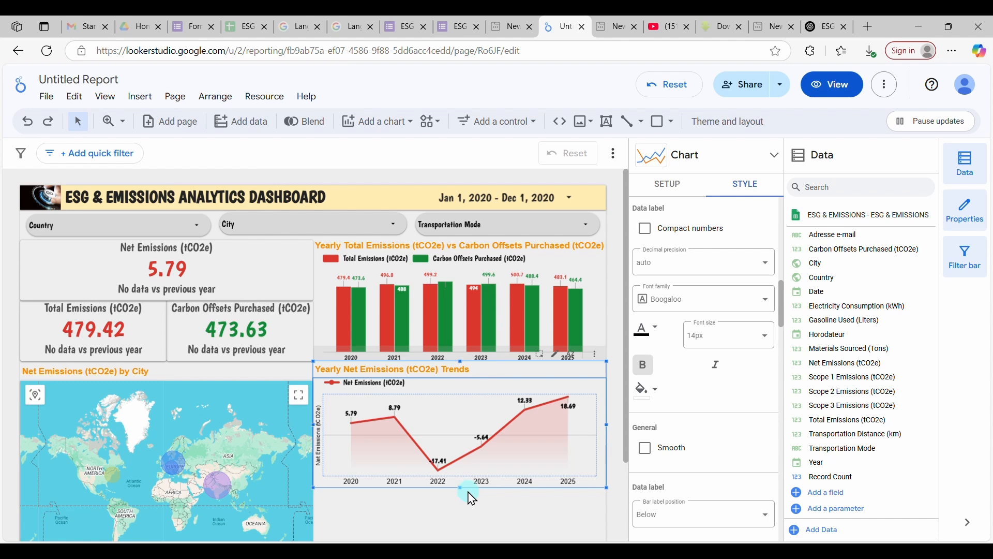
pyautogui.moveTo(482, 467)
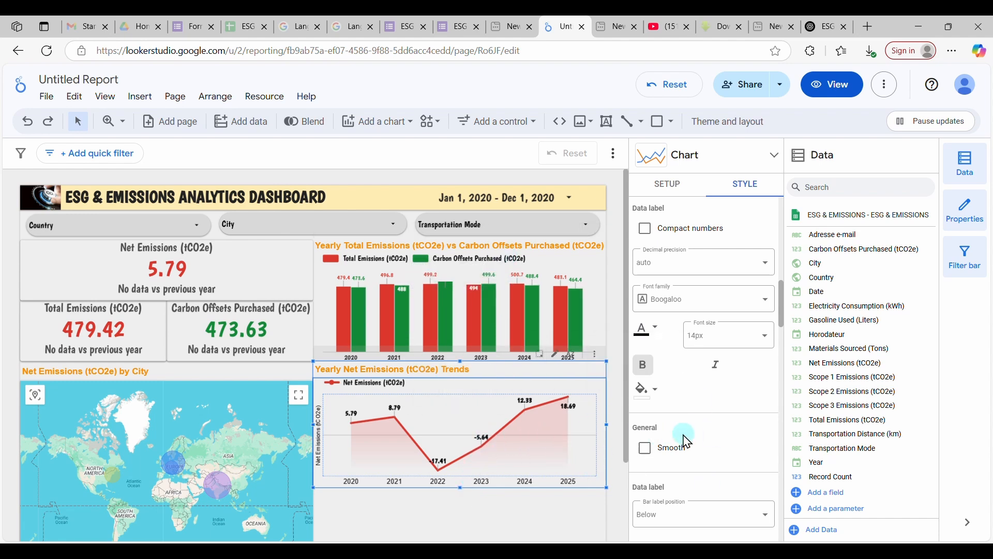
pyautogui.scroll(-3, 686, 439)
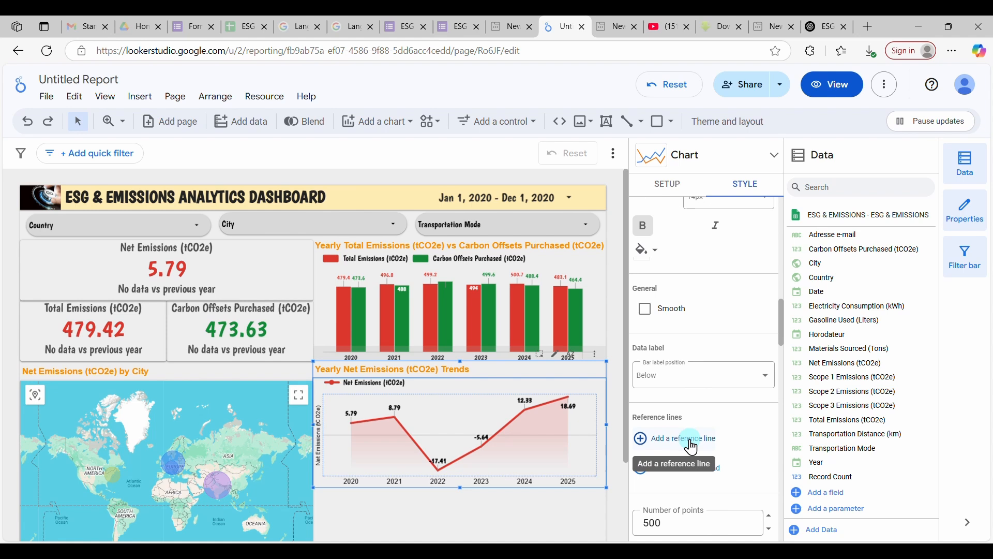
pyautogui.scroll(-2, 691, 445)
pyautogui.scroll(-2, 691, 439)
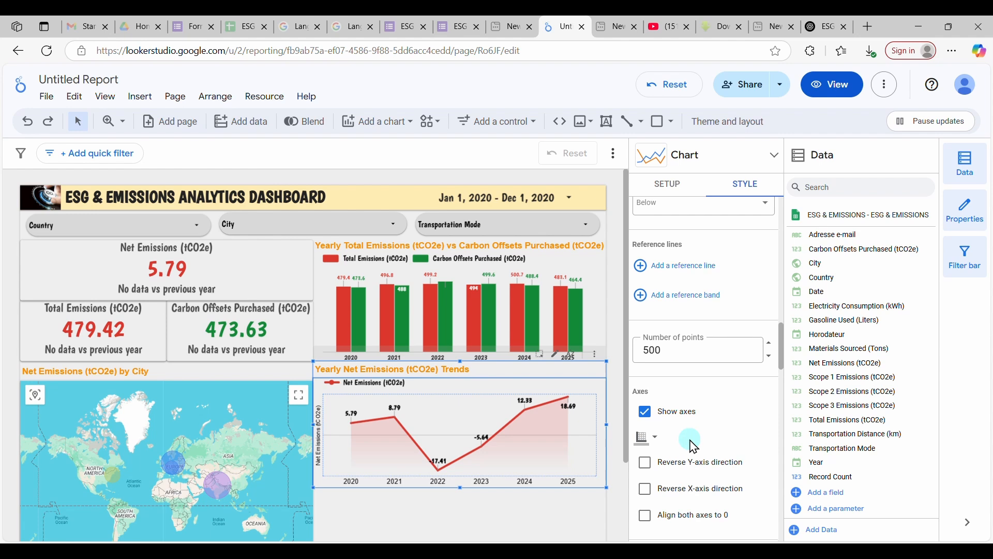
pyautogui.scroll(-3, 694, 445)
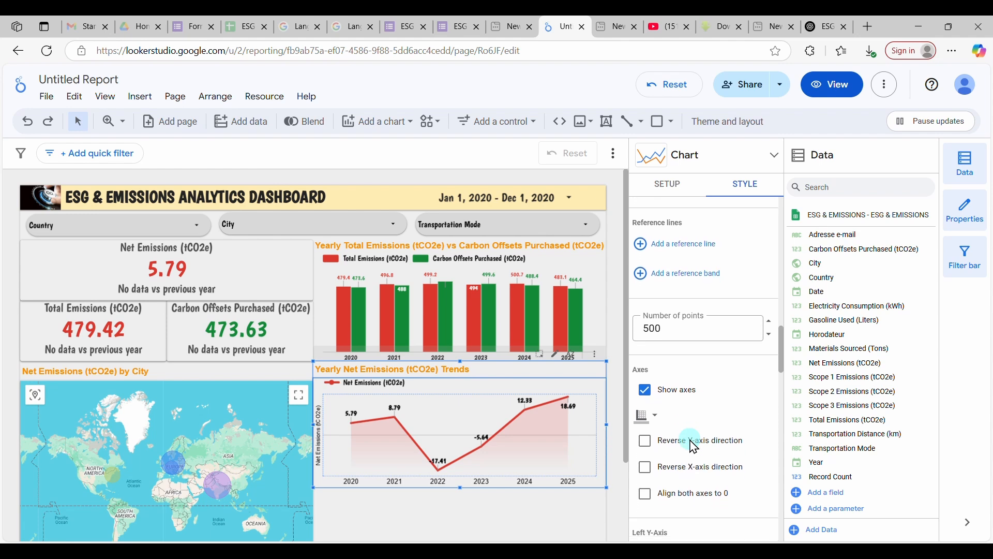
pyautogui.scroll(-3, 693, 445)
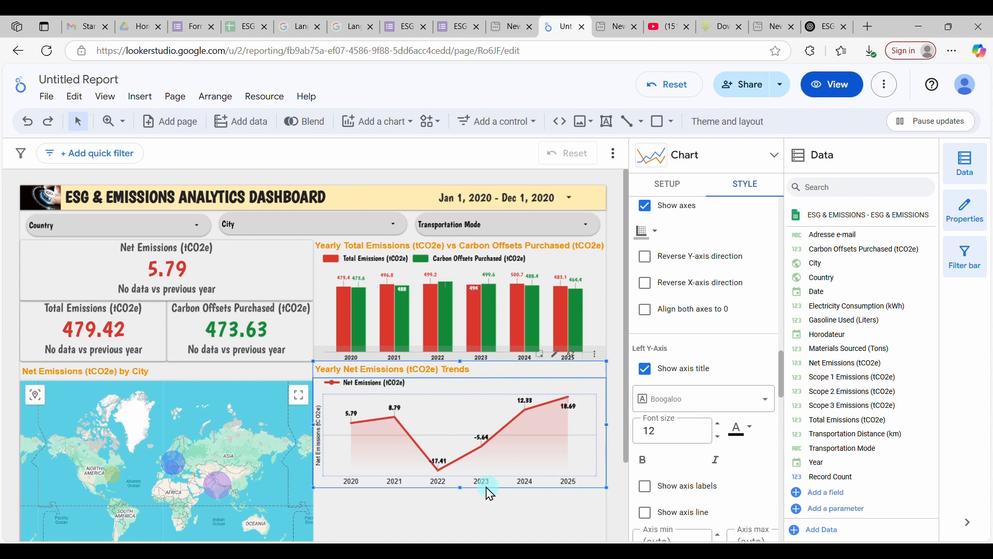
pyautogui.click(643, 461)
pyautogui.click(646, 369)
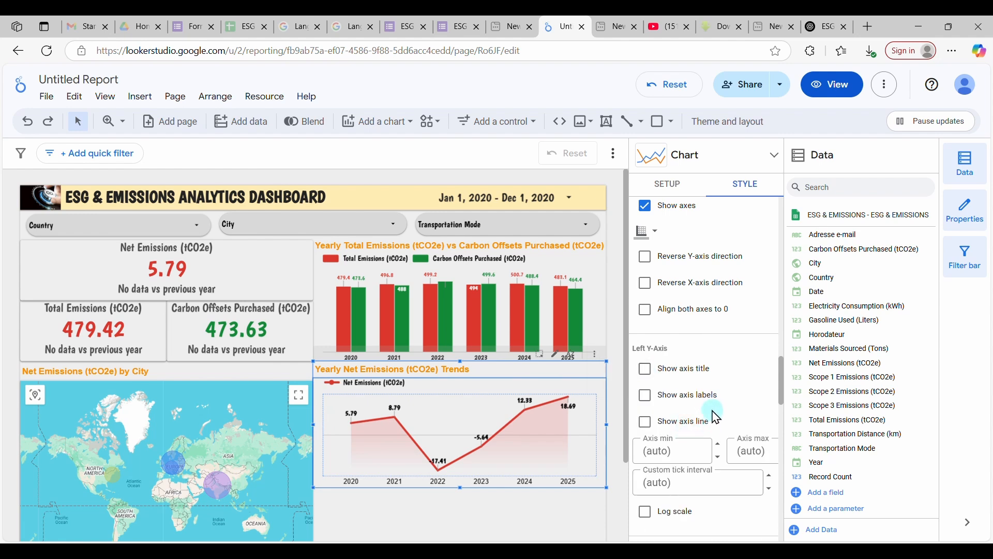
# Step: Make the X-axis year labels of the net emissions line chart bold, keeping the labels shown
pyautogui.scroll(-2, 700, 405)
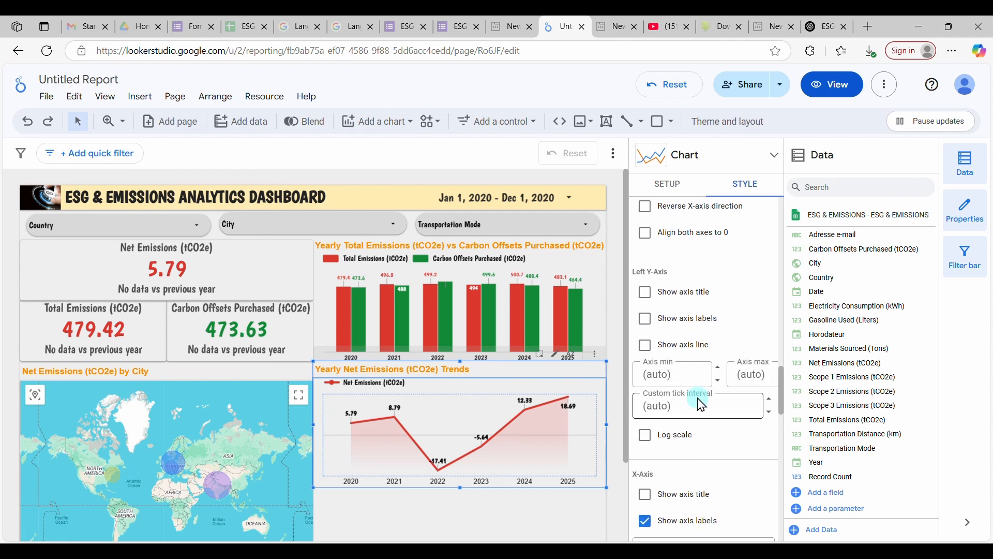
pyautogui.scroll(-1, 701, 405)
pyautogui.scroll(-2, 700, 403)
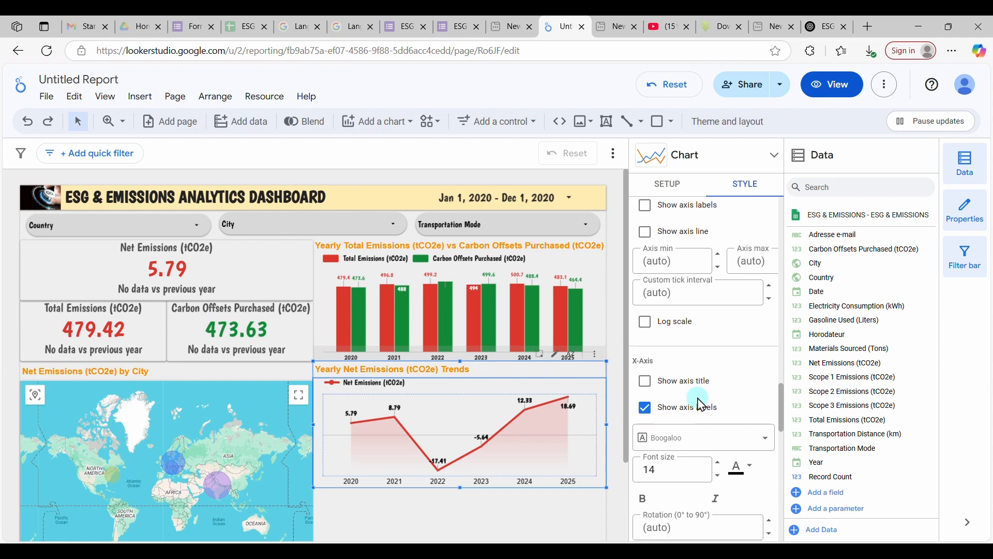
pyautogui.scroll(-1, 647, 414)
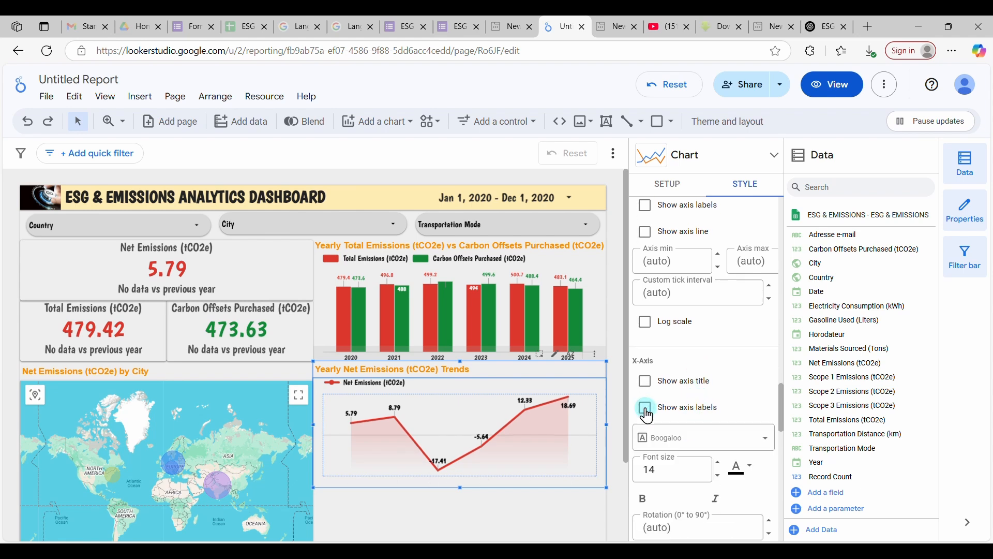
pyautogui.scroll(-1, 647, 414)
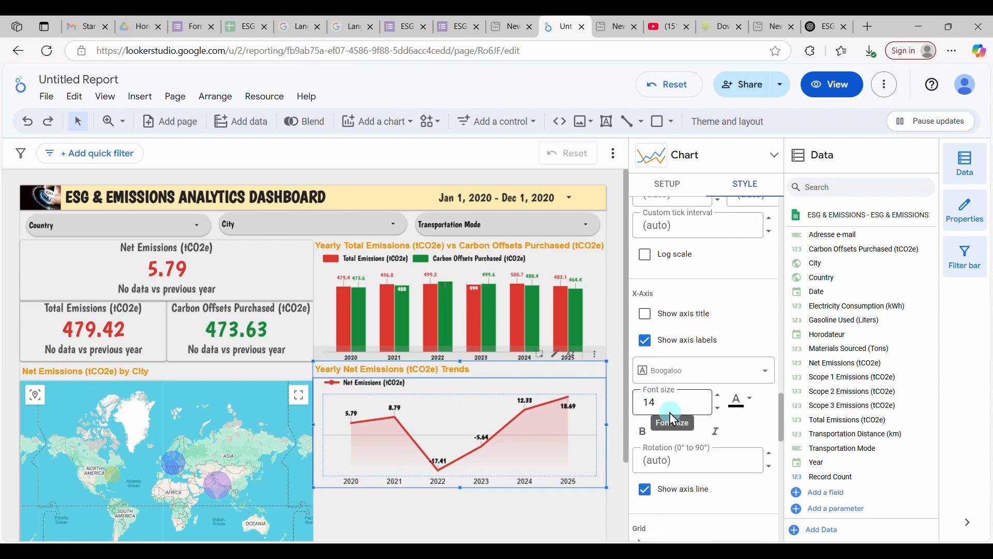
pyautogui.click(646, 433)
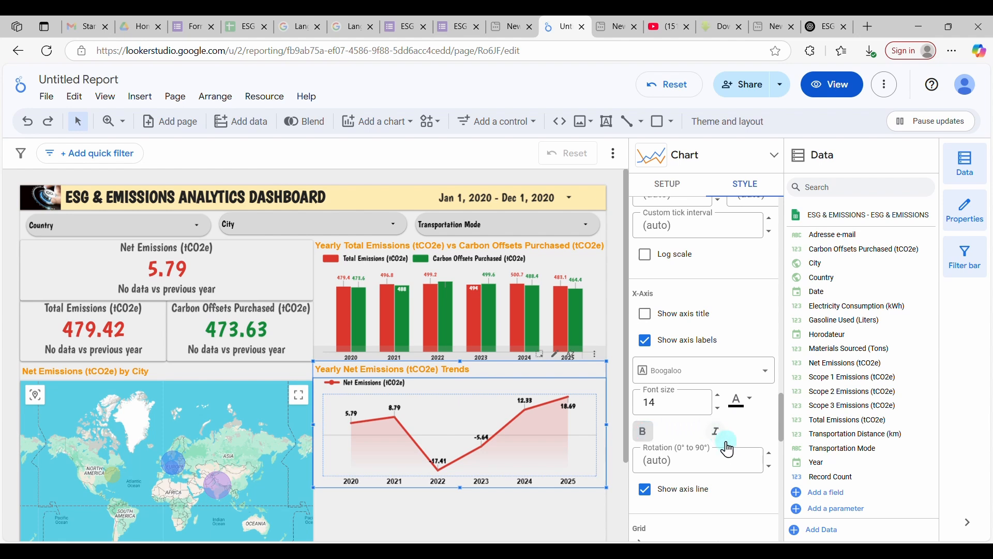
# Step: Hide the X-axis line of the net emissions line chart and review its grid and legend settings
pyautogui.scroll(-3, 730, 451)
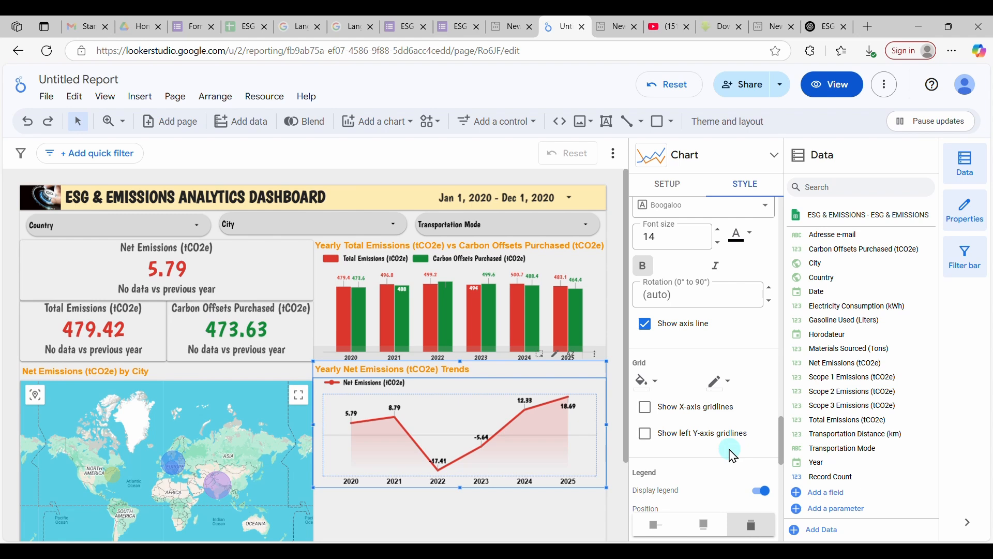
pyautogui.scroll(-2, 733, 456)
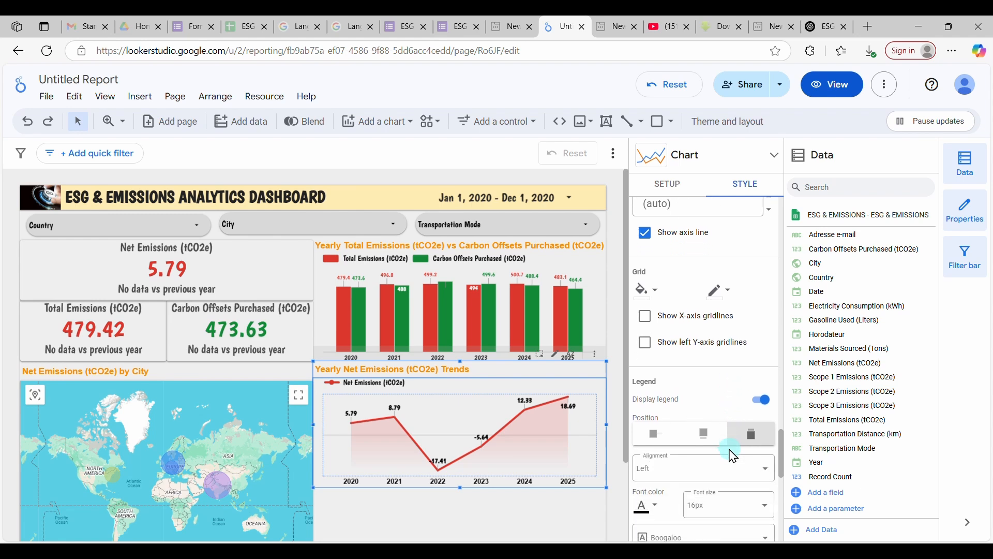
pyautogui.click(645, 234)
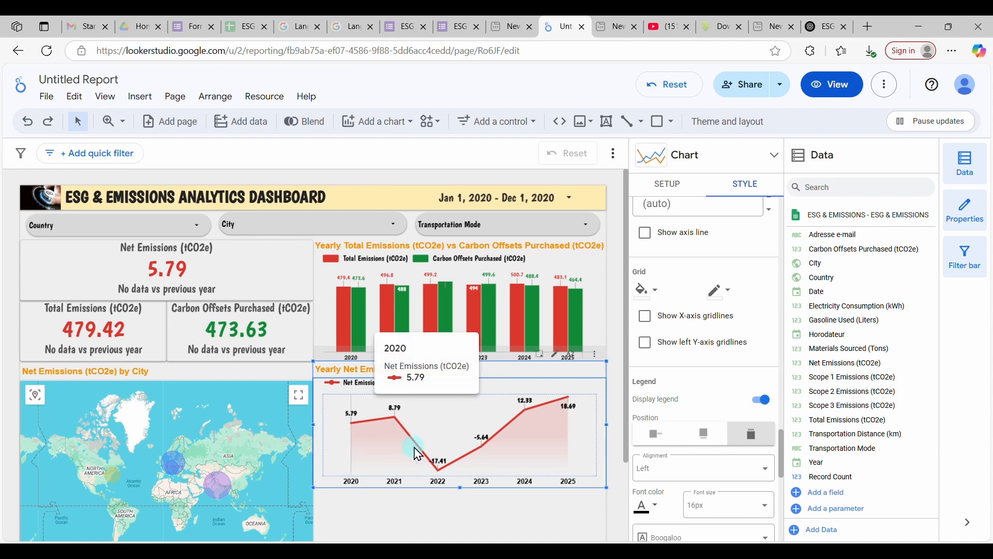
pyautogui.click(645, 234)
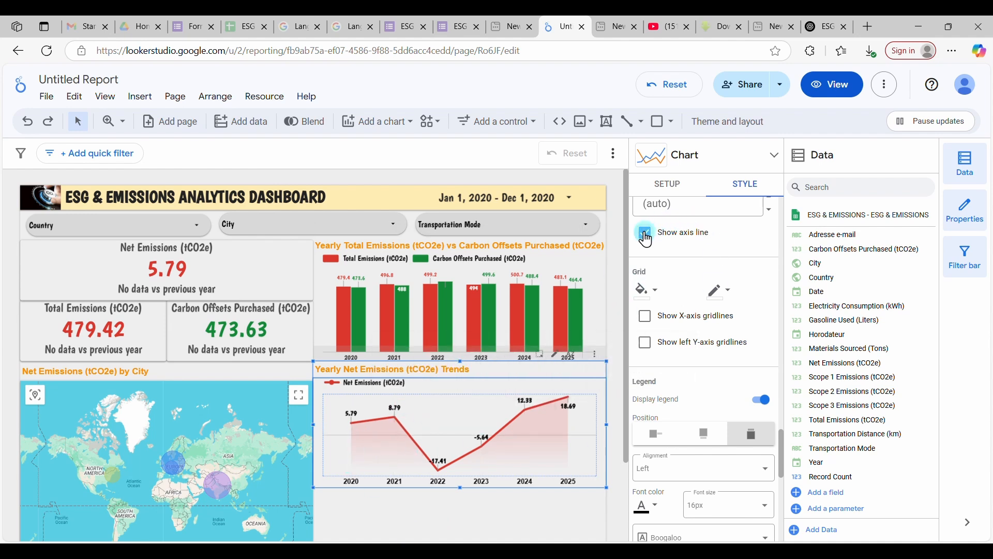
pyautogui.click(645, 234)
pyautogui.click(724, 381)
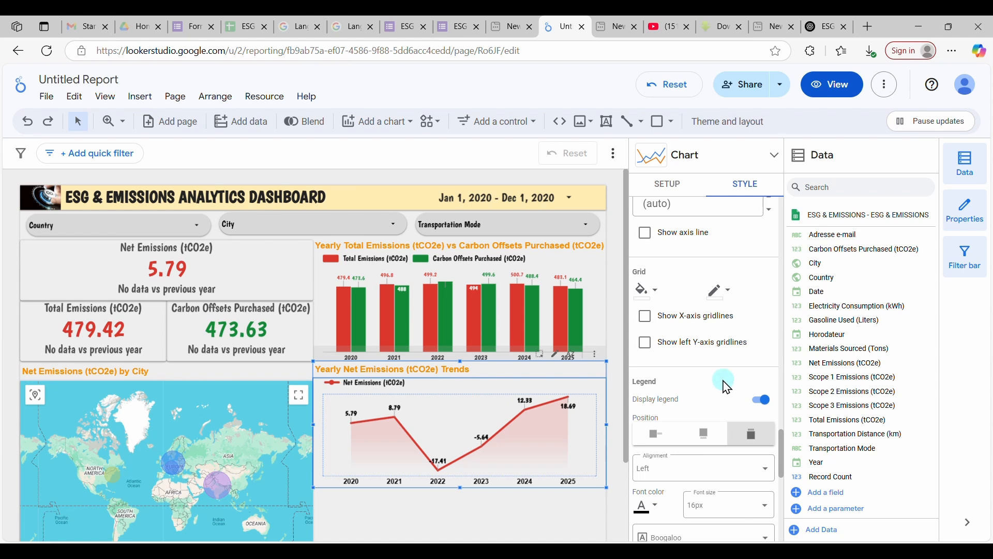
pyautogui.scroll(-3, 726, 386)
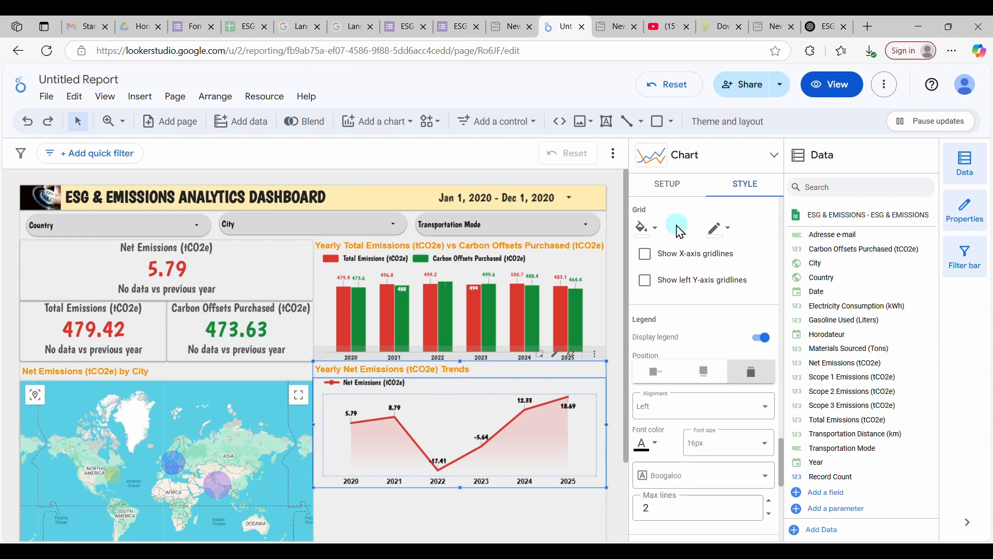
pyautogui.scroll(-1, 688, 318)
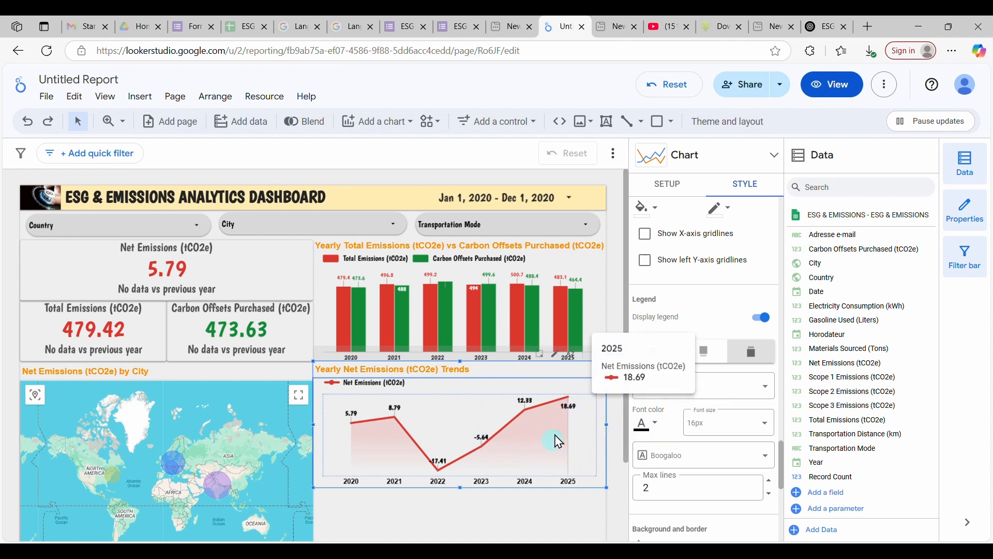
# Step: Preview the whole dashboard in view mode, look over its charts and map, and return to editing
pyautogui.click(831, 89)
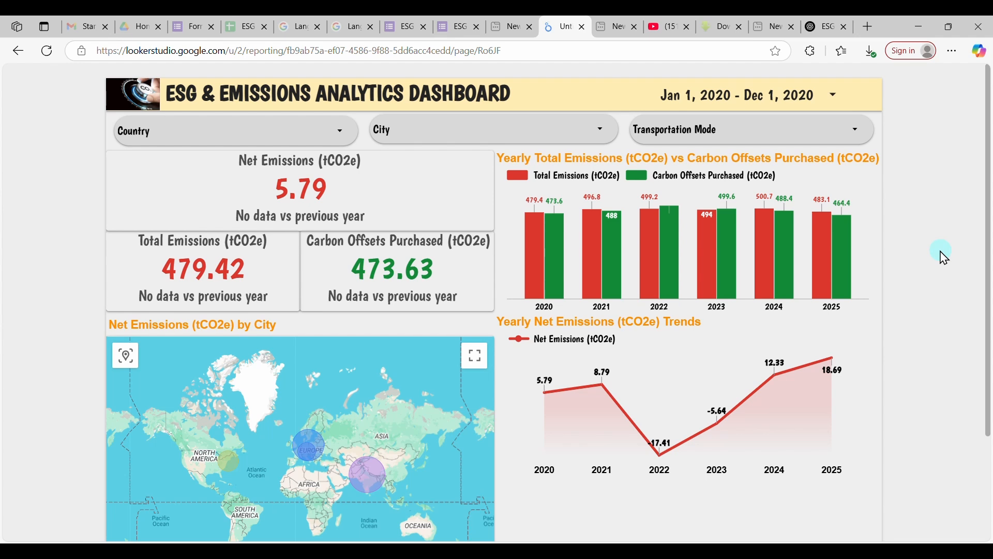
pyautogui.scroll(-2, 866, 334)
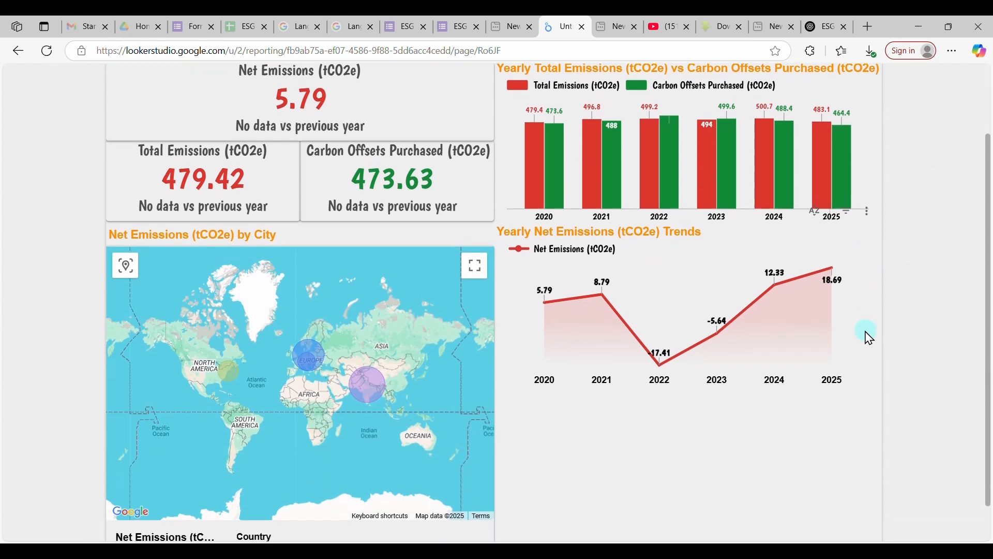
pyautogui.scroll(-1, 869, 337)
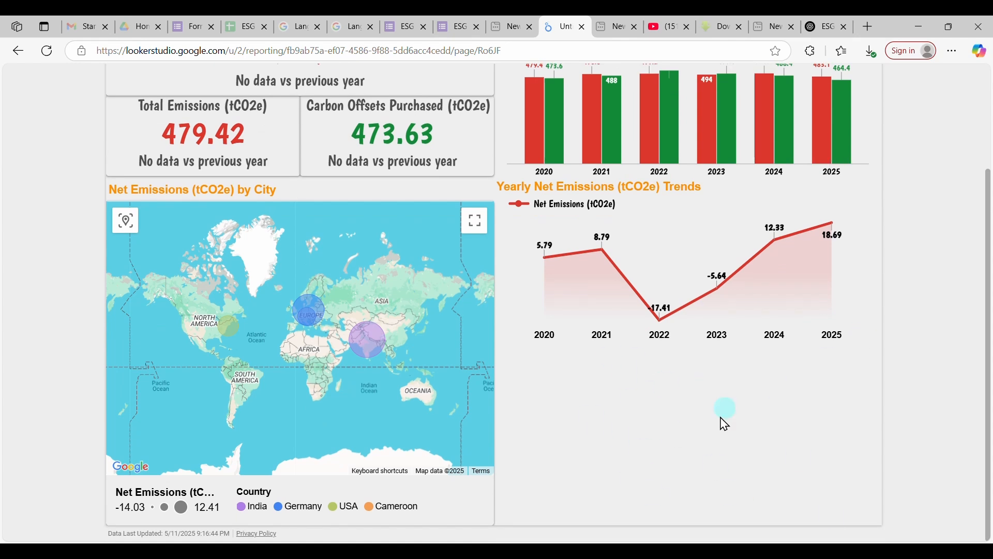
pyautogui.scroll(3, 716, 404)
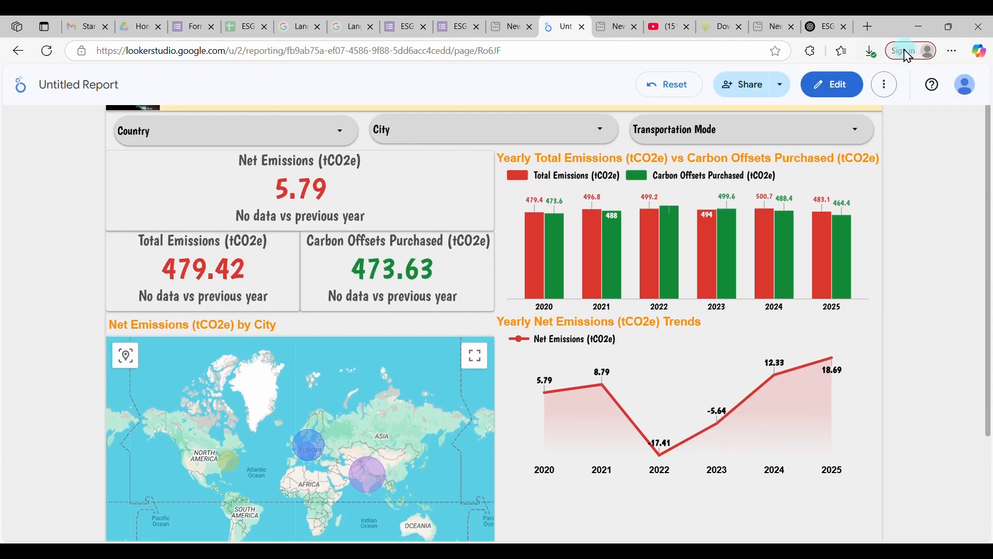
pyautogui.click(832, 85)
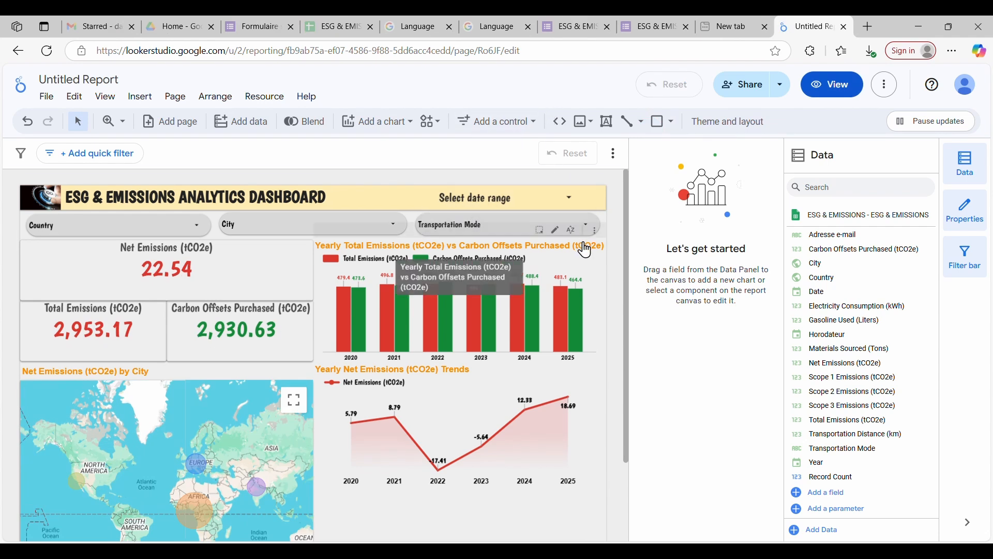
# Step: Add a heatmap table below the yearly net emissions line chart and resize it to fill the empty area there
pyautogui.scroll(-2, 583, 399)
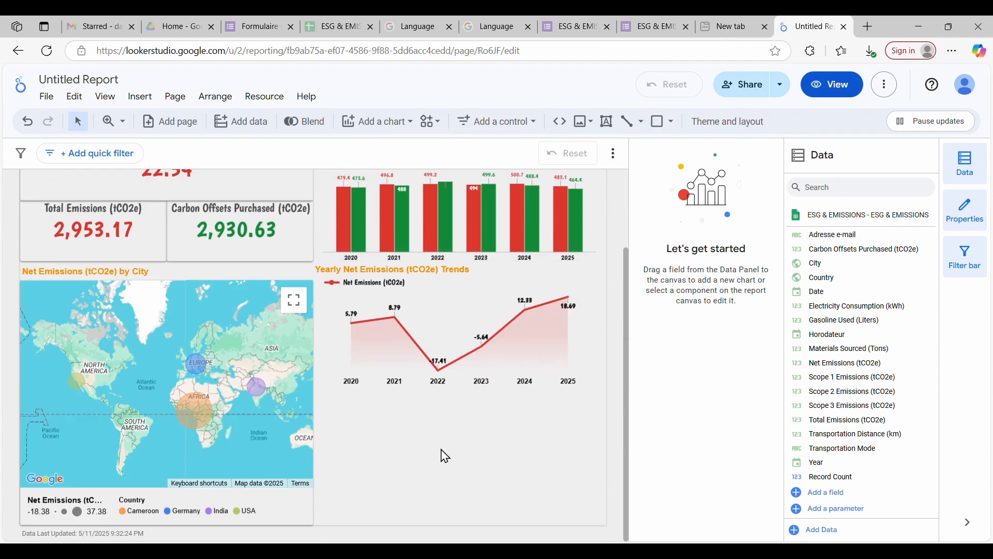
pyautogui.click(379, 133)
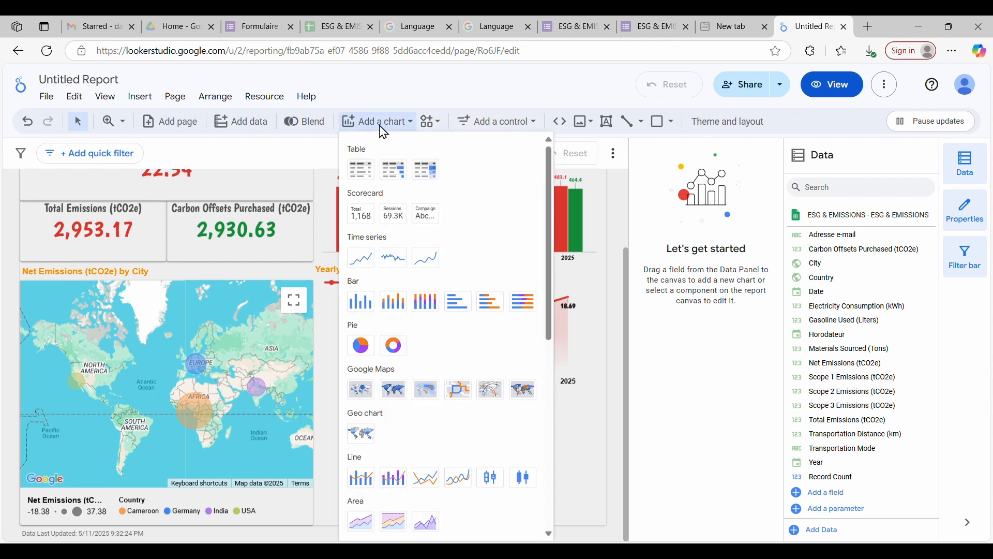
pyautogui.click(431, 176)
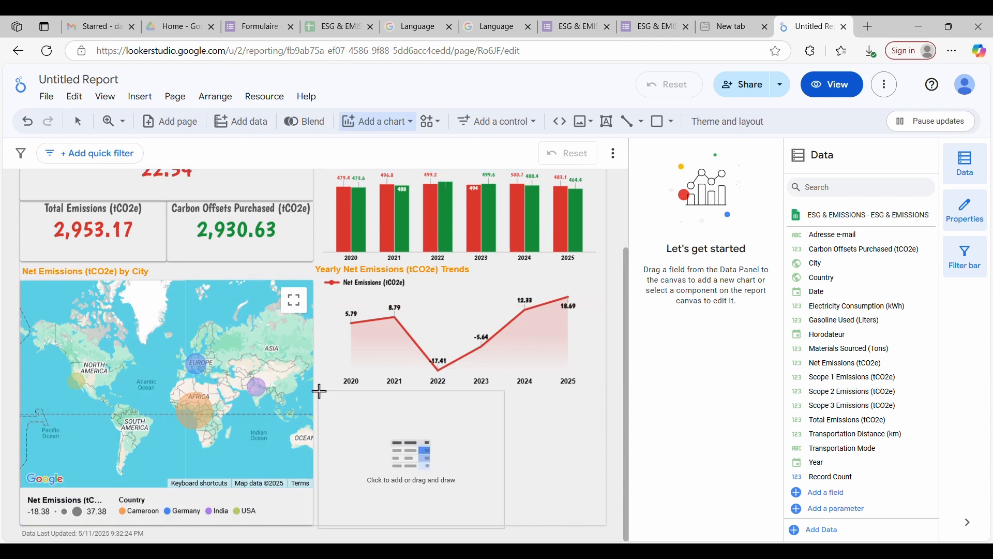
pyautogui.press('Escape')
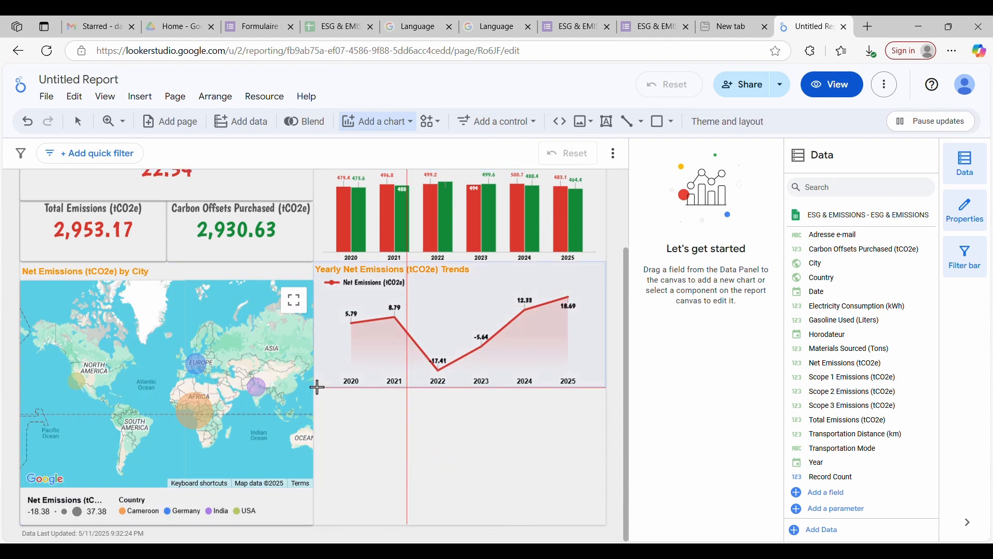
pyautogui.click(477, 474)
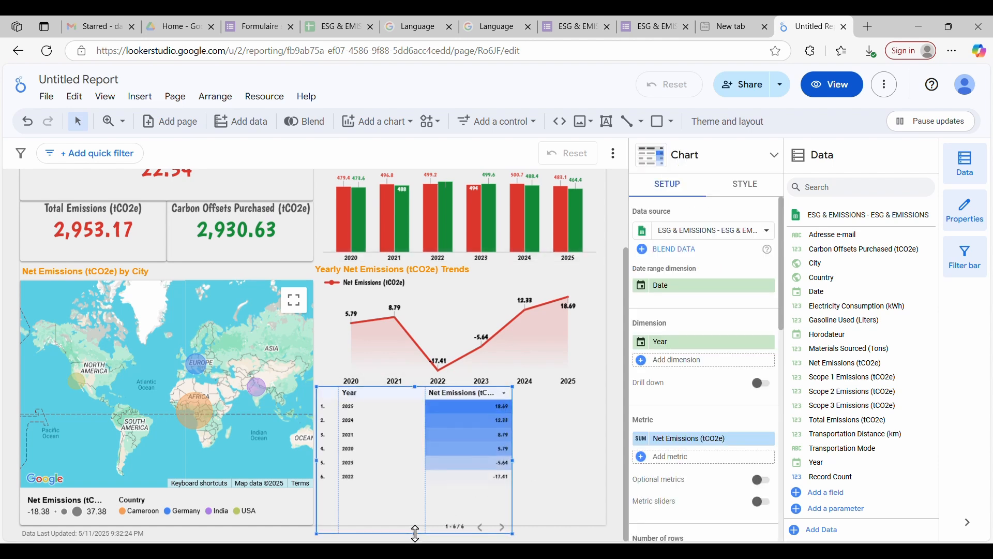
pyautogui.moveTo(415, 534); pyautogui.dragTo(415, 525)
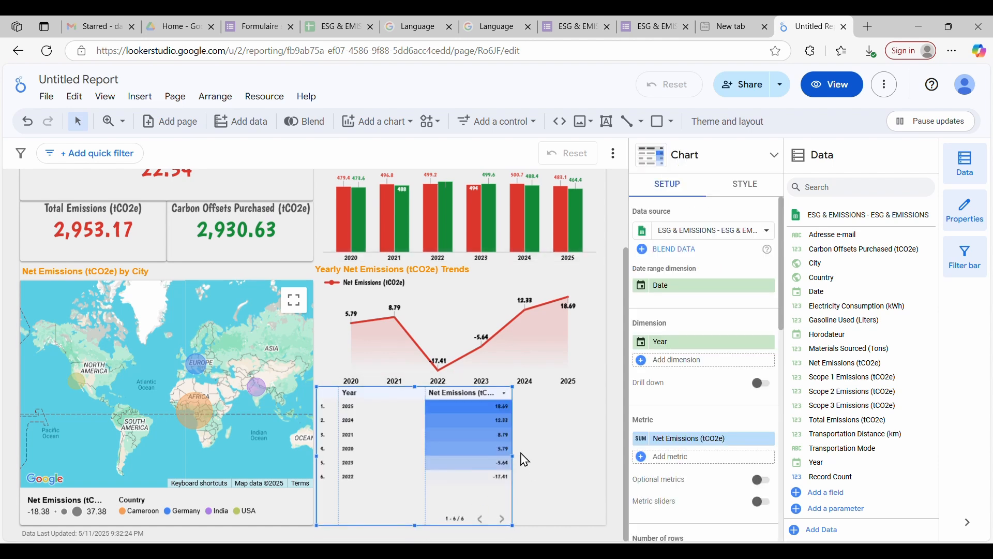
pyautogui.moveTo(511, 455); pyautogui.dragTo(606, 469)
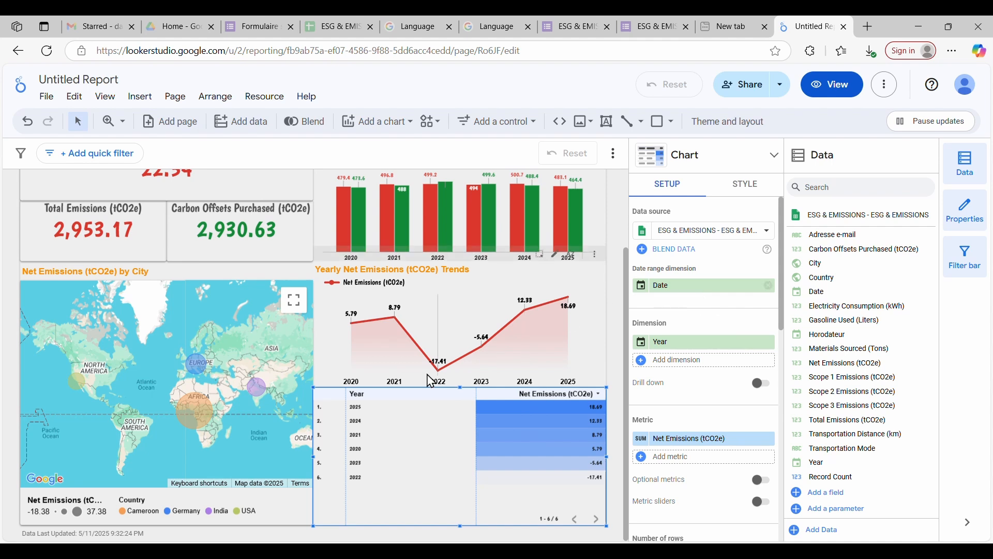
# Step: Remove the table's Date range dimension and replace its Net Emissions metric with Scope 1 Emissions (tCO2e)
pyautogui.scroll(2, 455, 259)
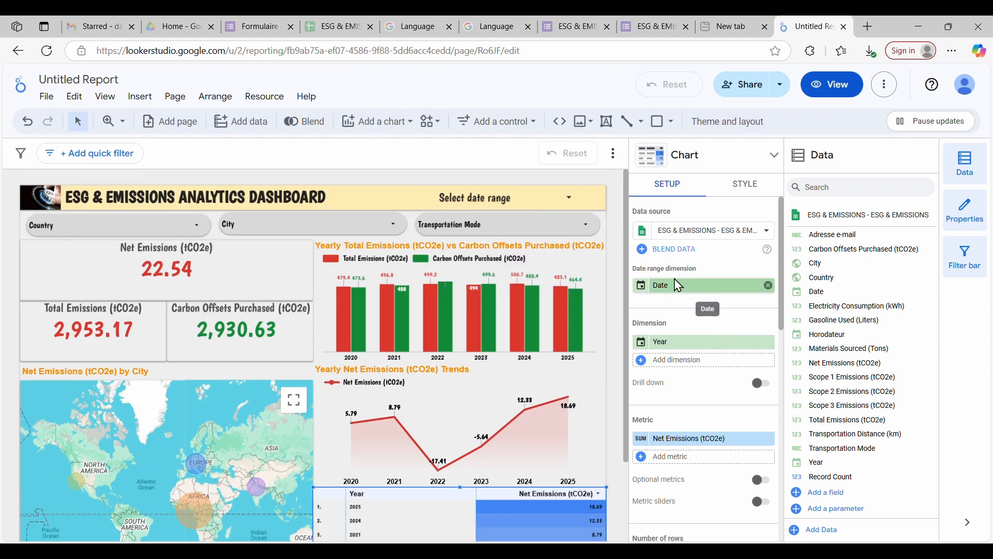
pyautogui.click(769, 286)
pyautogui.scroll(-2, 774, 298)
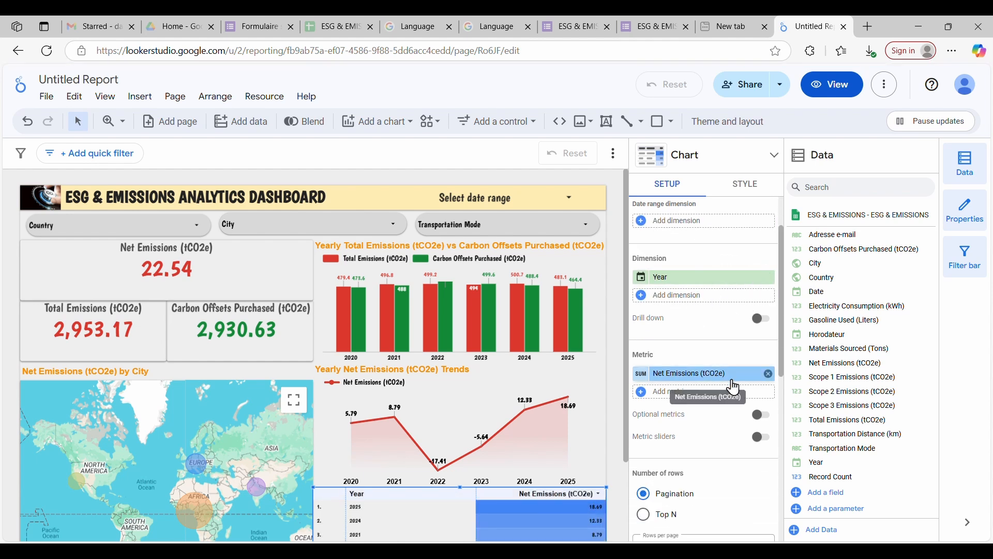
pyautogui.click(698, 382)
pyautogui.scroll(-5, 704, 455)
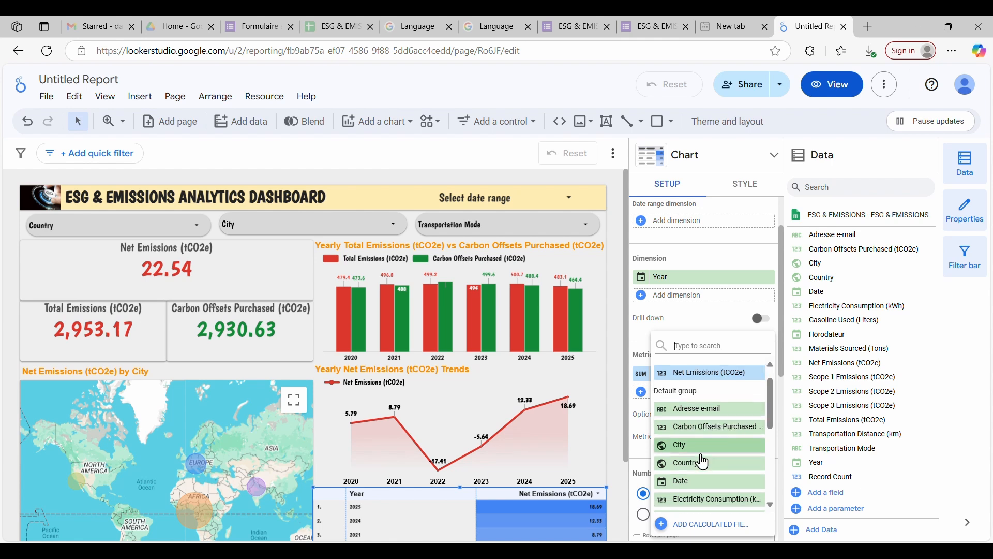
pyautogui.click(699, 427)
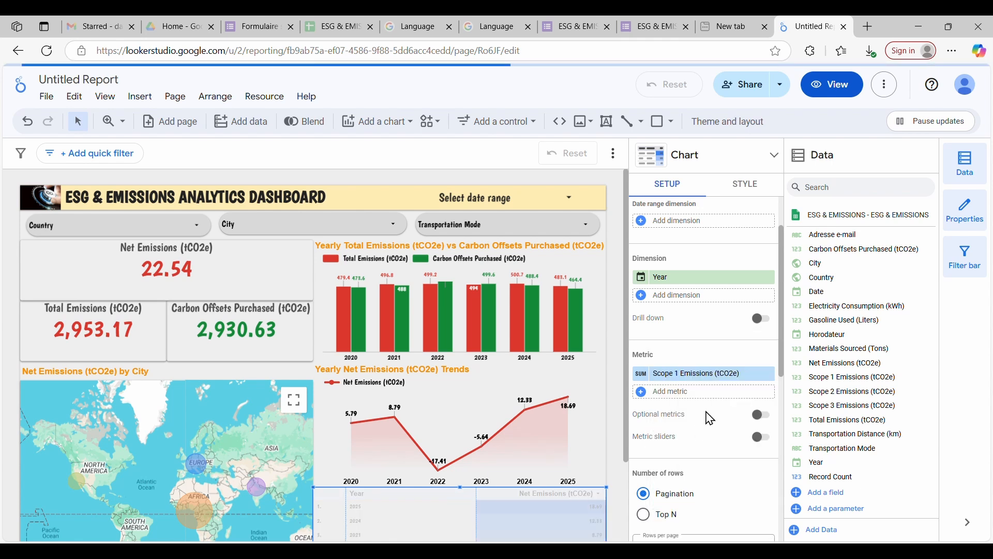
# Step: Add Scope 2 Emissions (tCO2e) and Scope 3 Emissions (tCO2e) as further metrics of the heatmap table
pyautogui.click(688, 397)
pyautogui.scroll(-3, 704, 461)
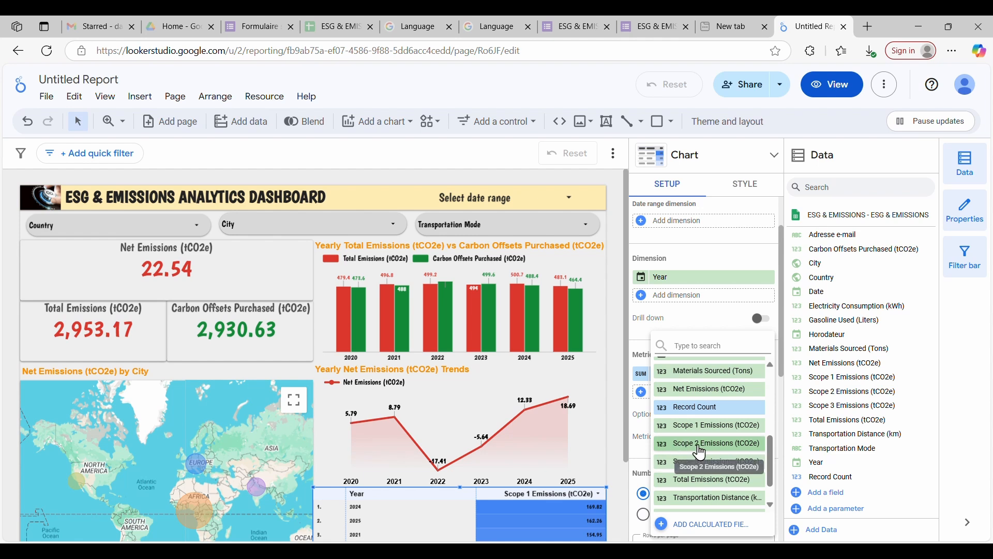
pyautogui.click(700, 452)
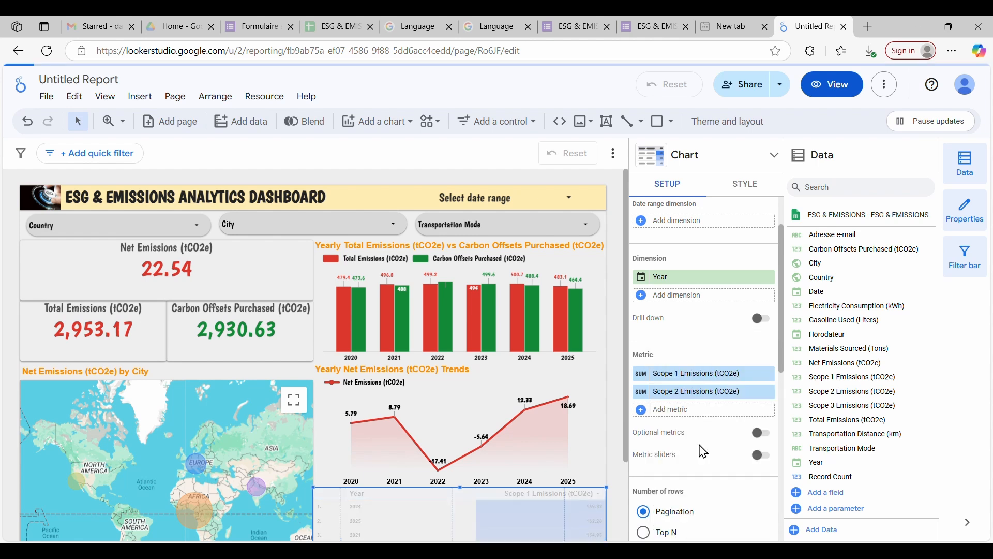
pyautogui.click(674, 410)
pyautogui.scroll(-3, 680, 466)
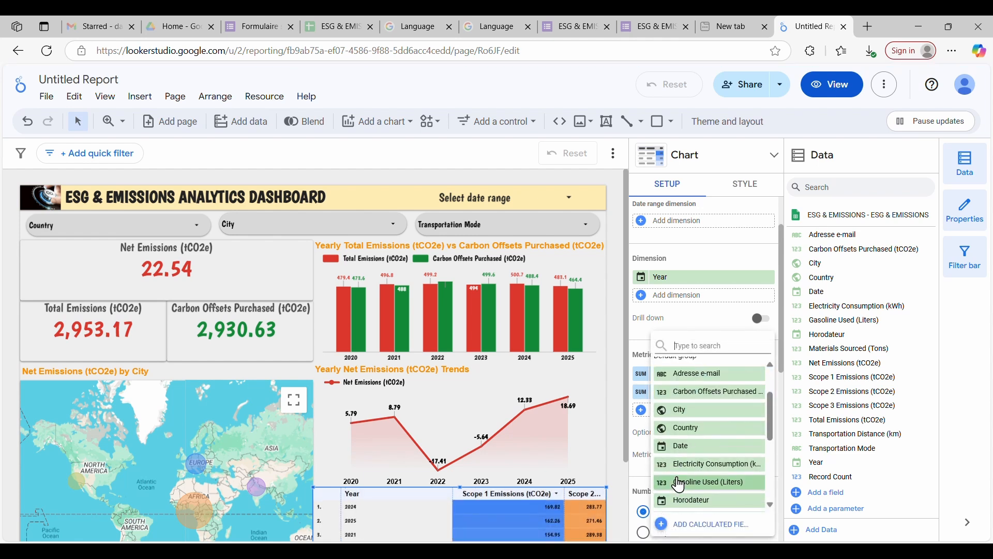
pyautogui.scroll(-2, 679, 485)
pyautogui.click(681, 472)
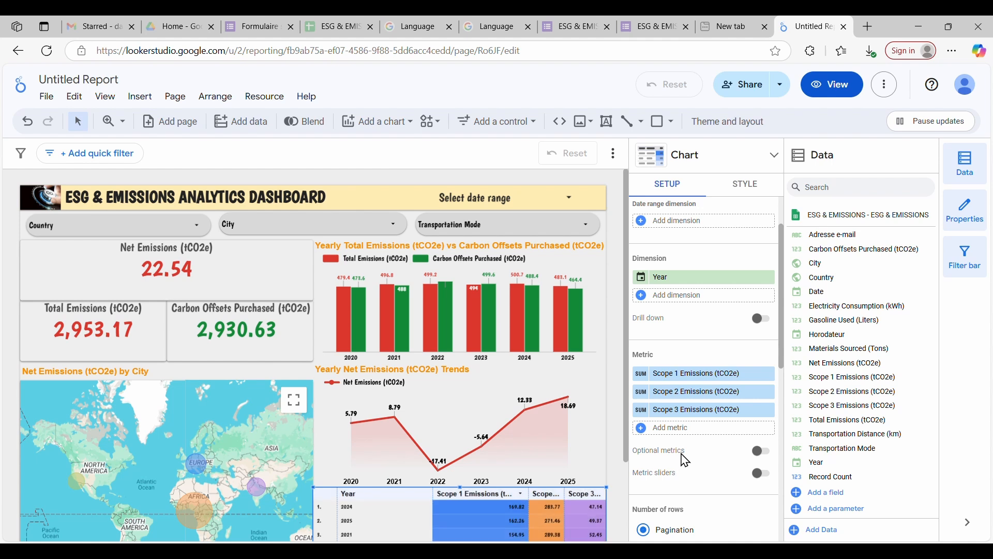
# Step: Sort the heatmap table's rows by Year in descending order
pyautogui.scroll(-1, 686, 460)
pyautogui.scroll(-3, 678, 475)
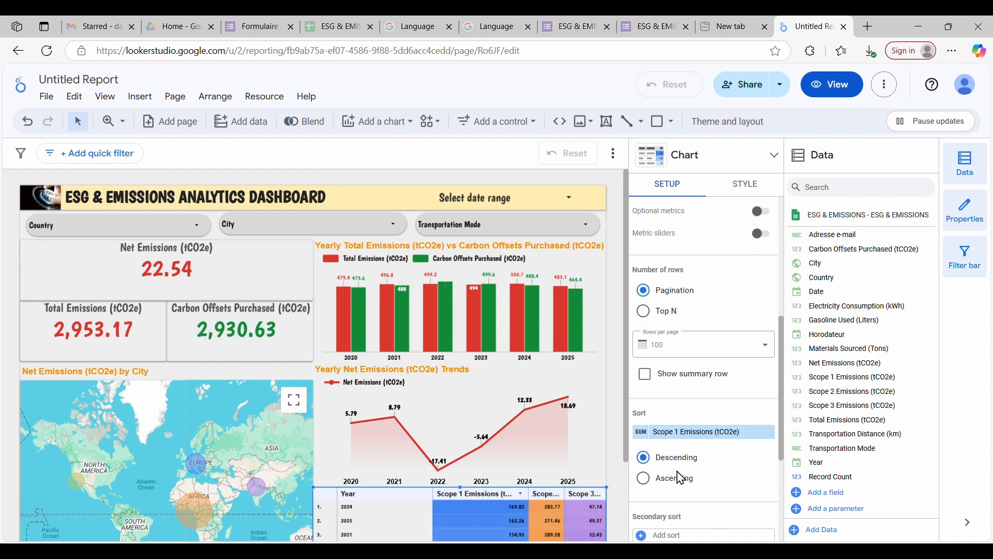
pyautogui.scroll(-1, 531, 458)
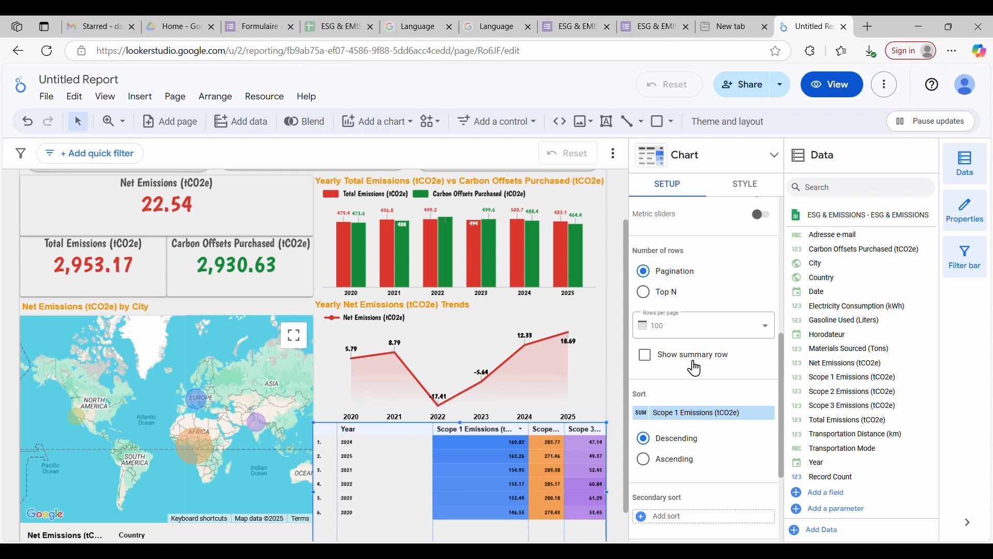
pyautogui.click(671, 425)
pyautogui.click(699, 462)
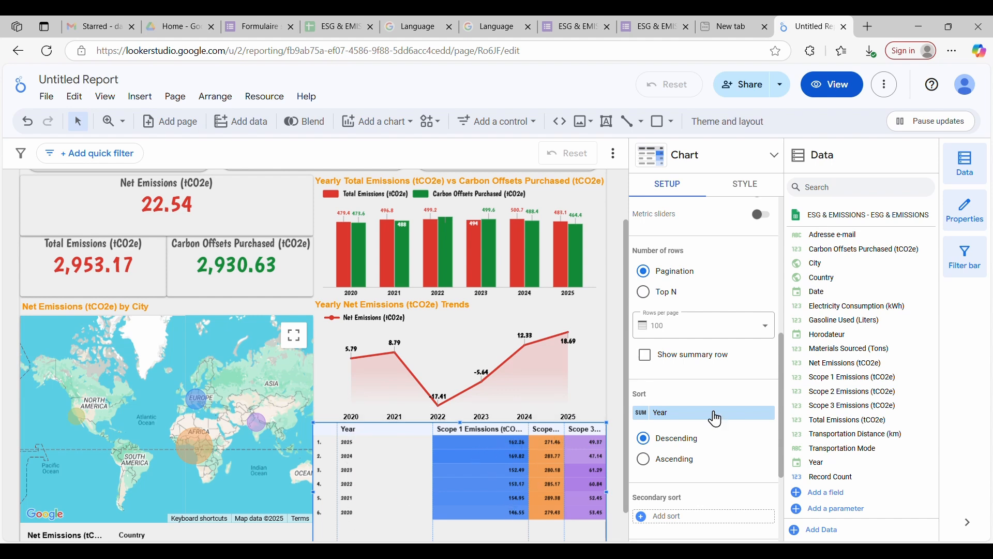
# Step: Show the heatmap table's title and set it to "Scope 1, 2& 3 Emissions distributions by Year"
pyautogui.click(740, 187)
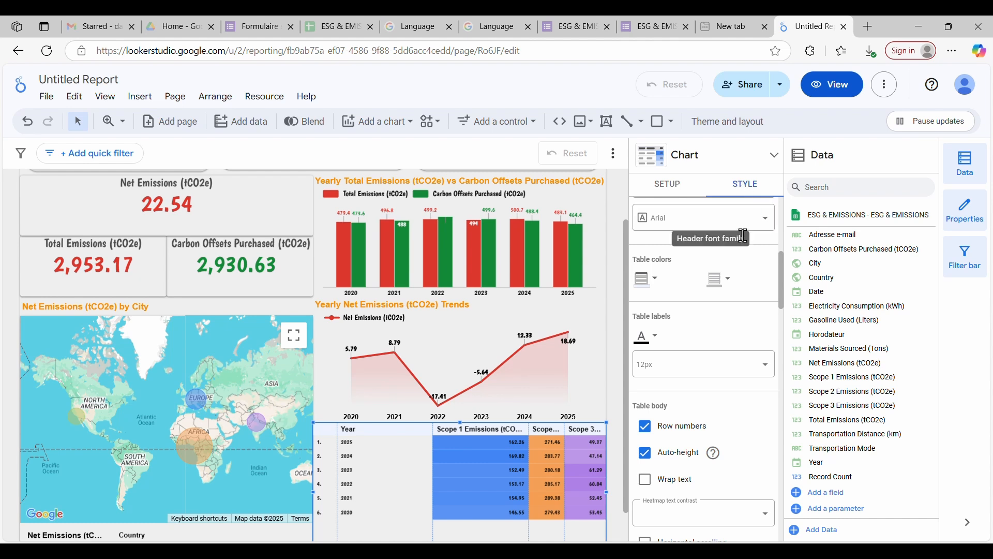
pyautogui.scroll(3, 712, 295)
pyautogui.scroll(3, 763, 268)
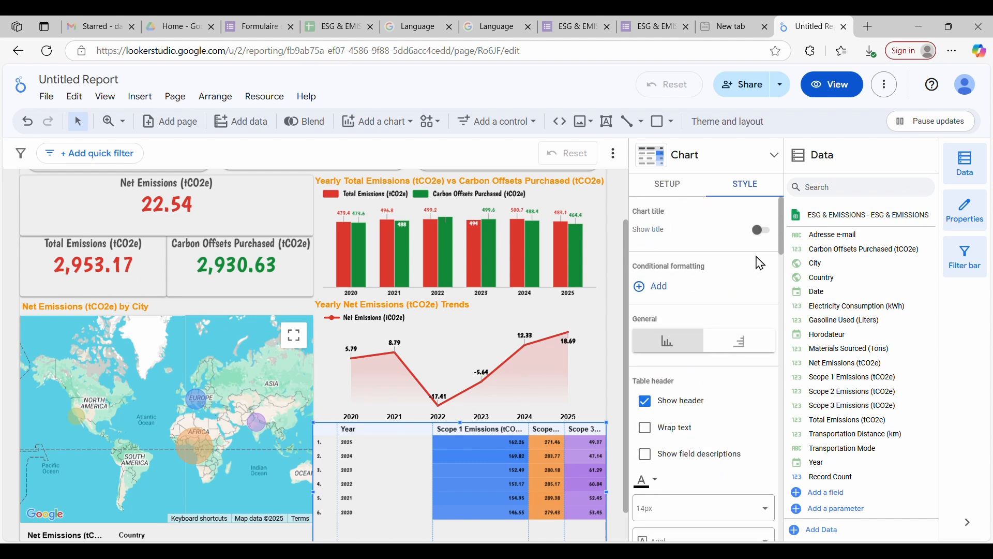
pyautogui.click(763, 231)
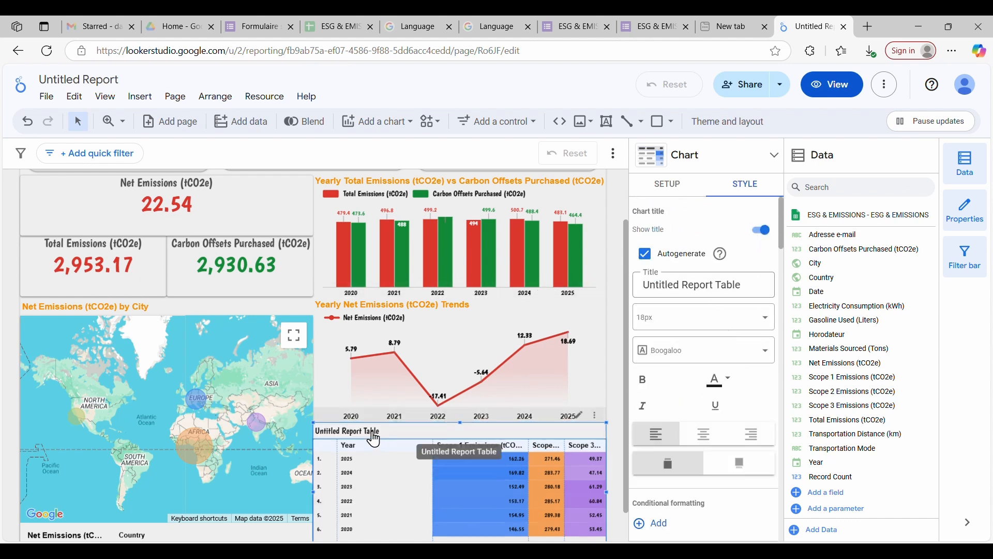
pyautogui.moveTo(746, 285); pyautogui.dragTo(601, 296)
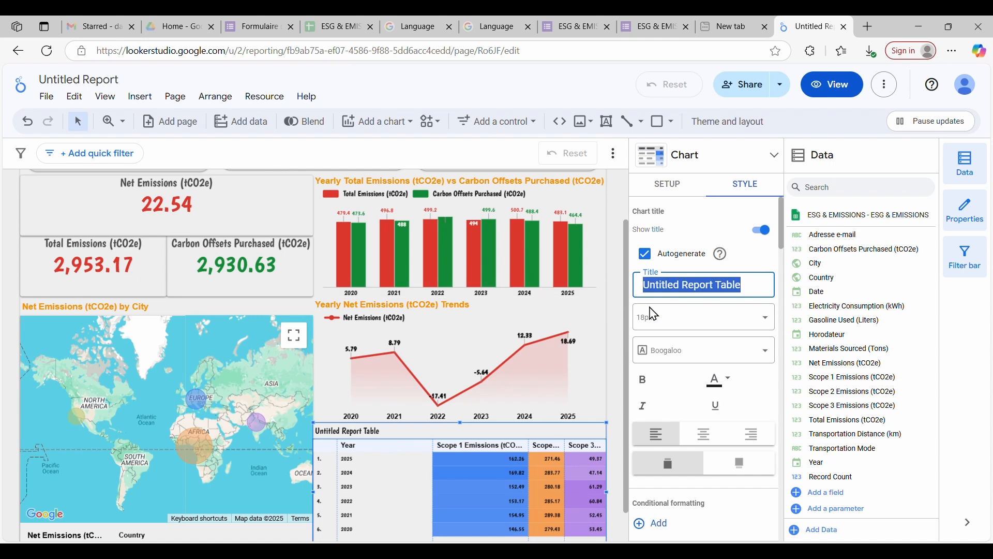
pyautogui.press('BackSpace')
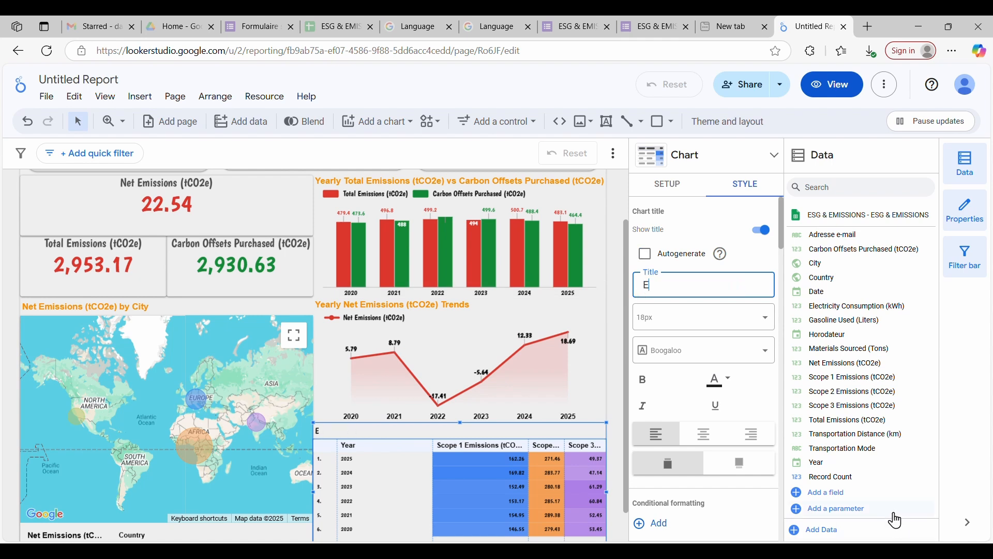
pyautogui.write('Scope 1, 2& 3 Emissions')
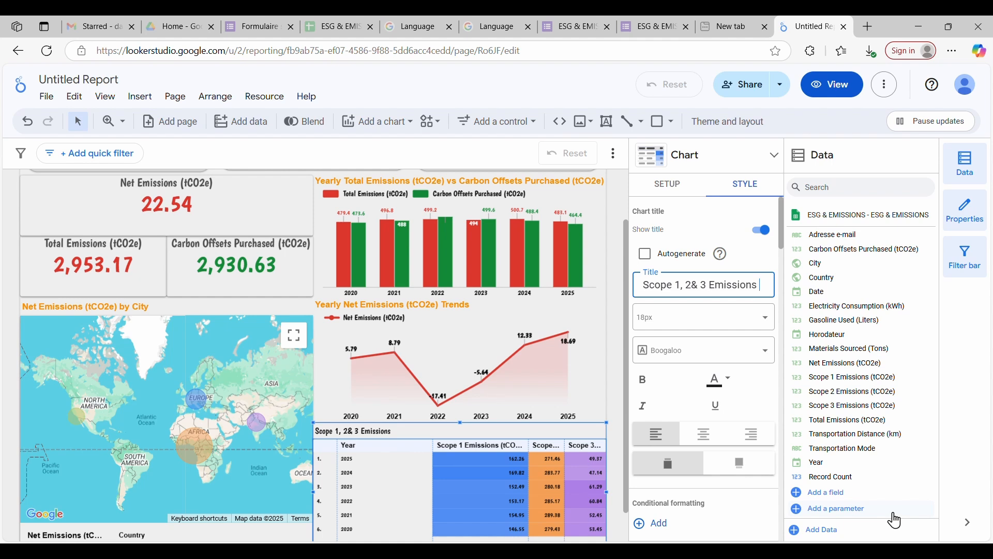
pyautogui.write('distribu')
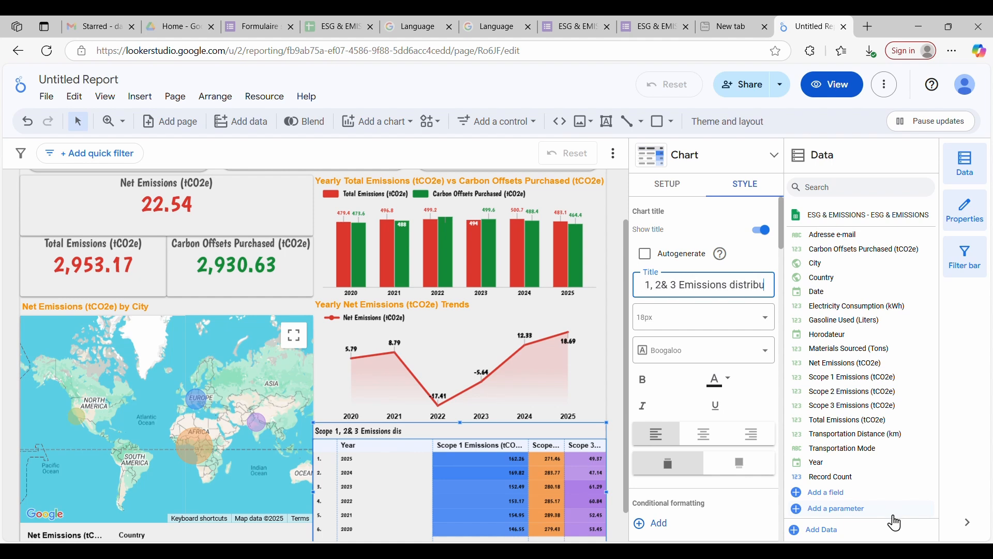
pyautogui.write('tions')
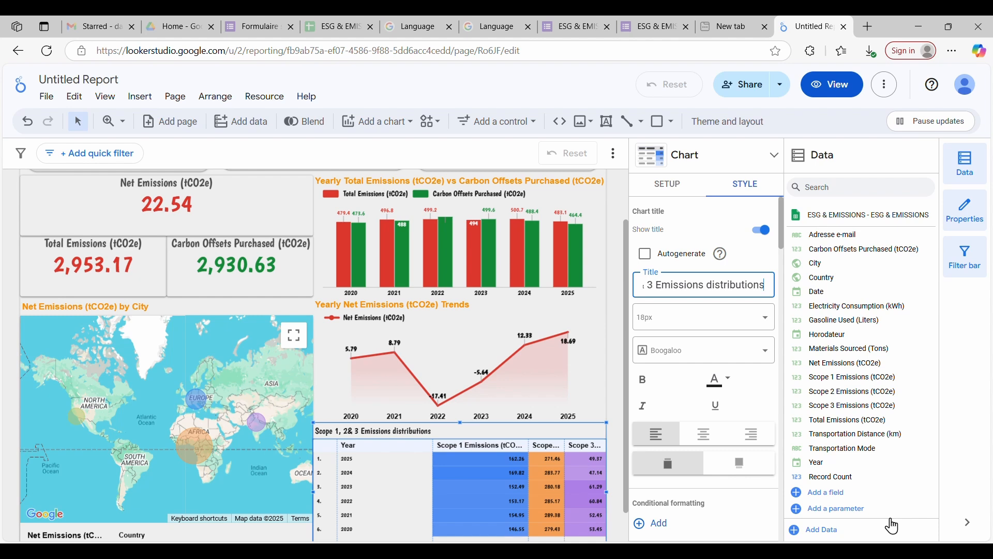
pyautogui.write(' b')
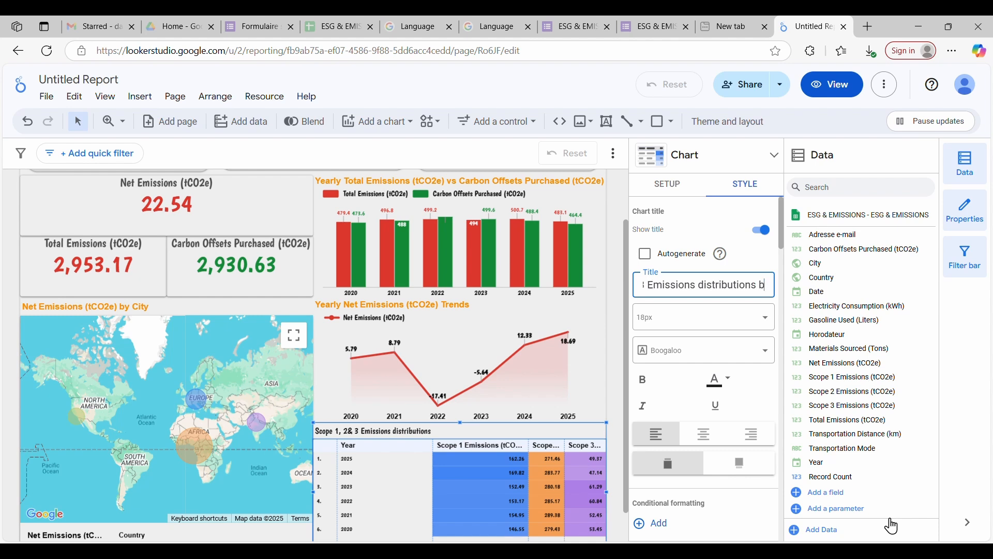
pyautogui.write('y')
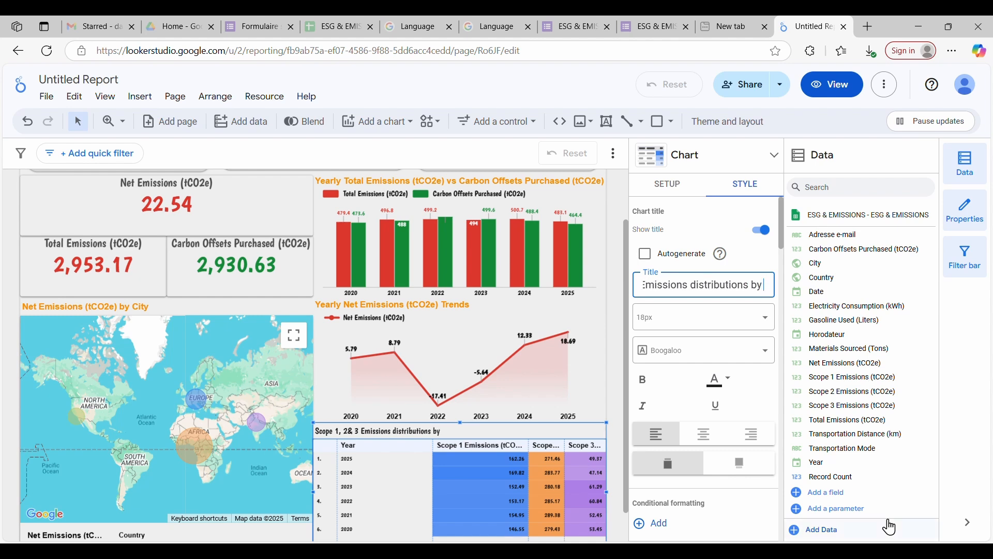
pyautogui.write(' Year')
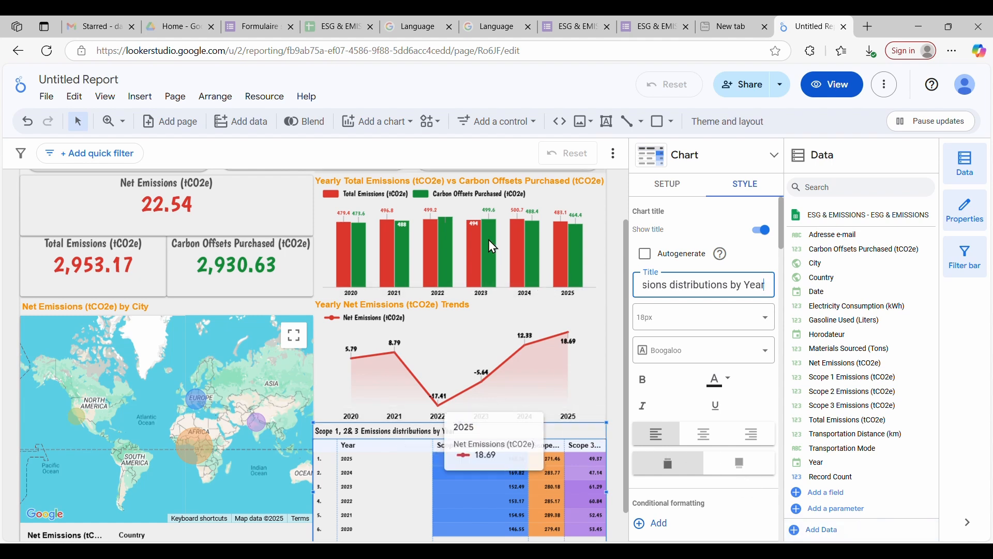
# Step: Copy the unit "(tCO2e)" from the yearly bar chart's title and insert it after "Emissions" in the table's title
pyautogui.click(465, 187)
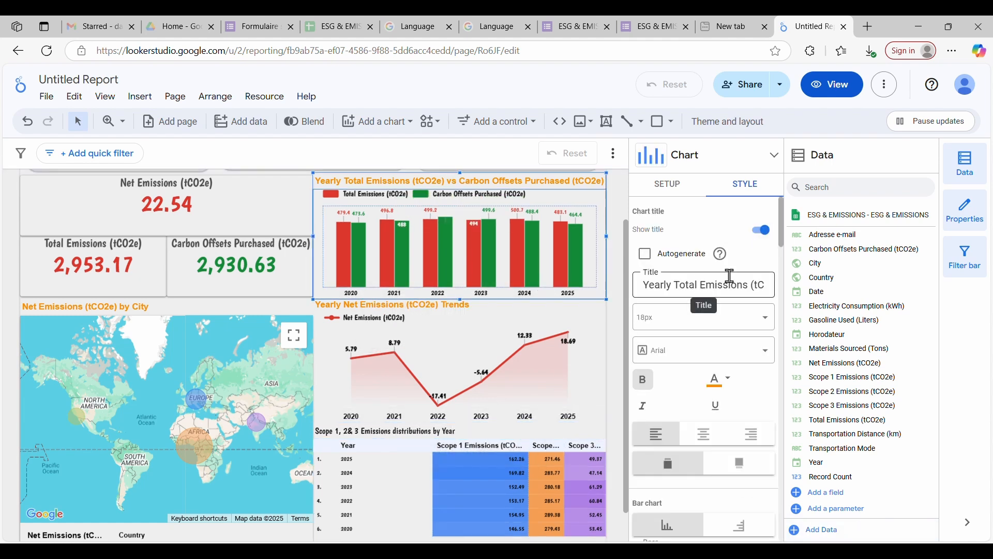
pyautogui.moveTo(752, 287); pyautogui.dragTo(779, 293)
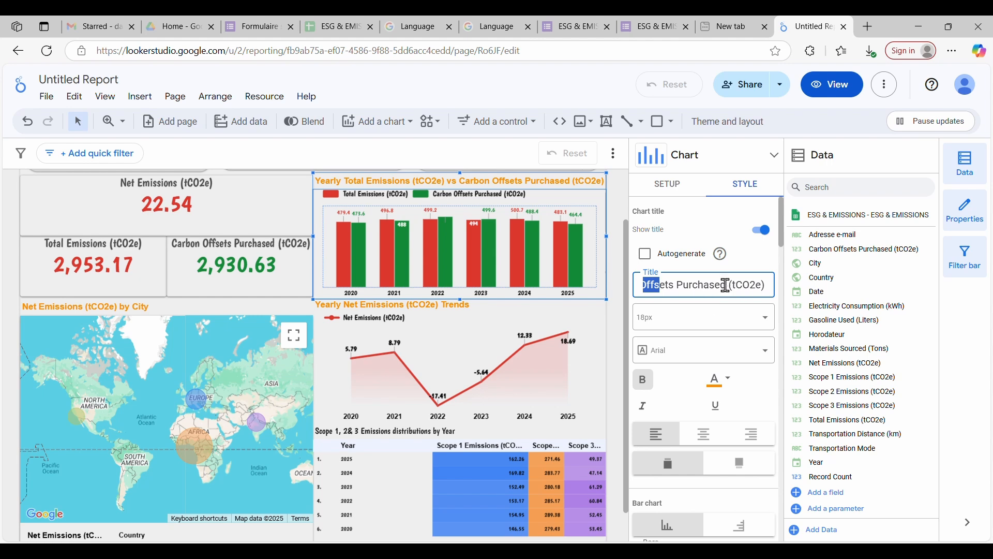
pyautogui.moveTo(732, 285); pyautogui.dragTo(758, 288)
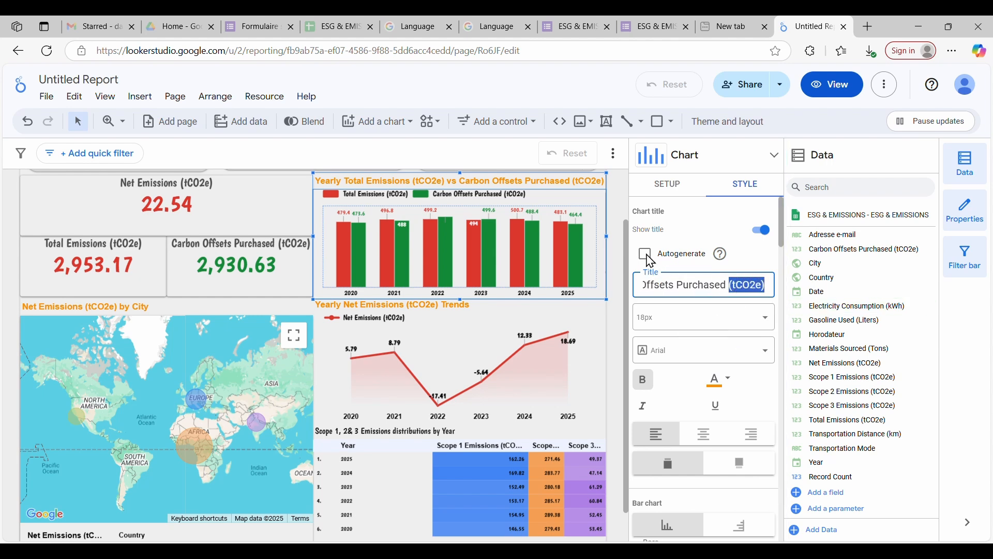
pyautogui.click(387, 441)
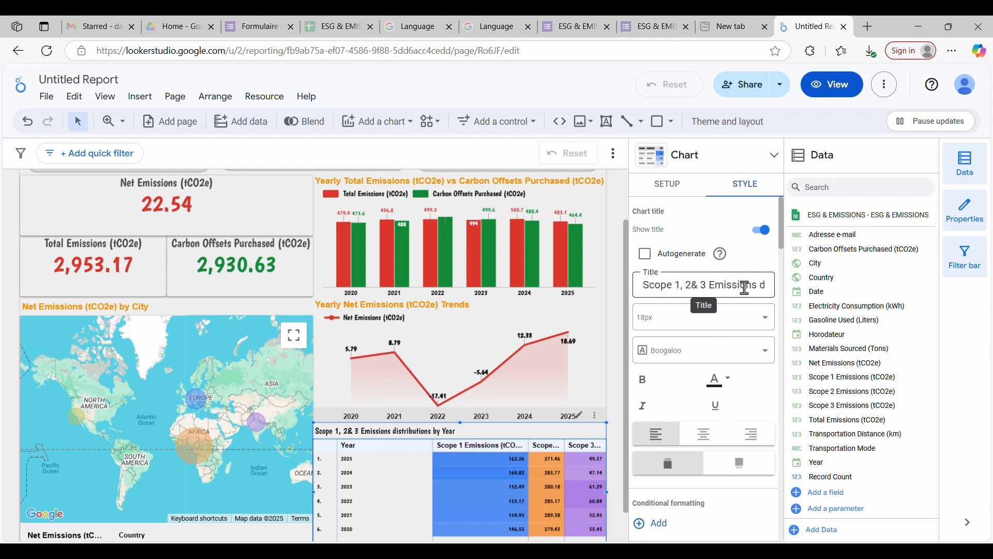
pyautogui.click(761, 286)
pyautogui.write('(tCO2e)')
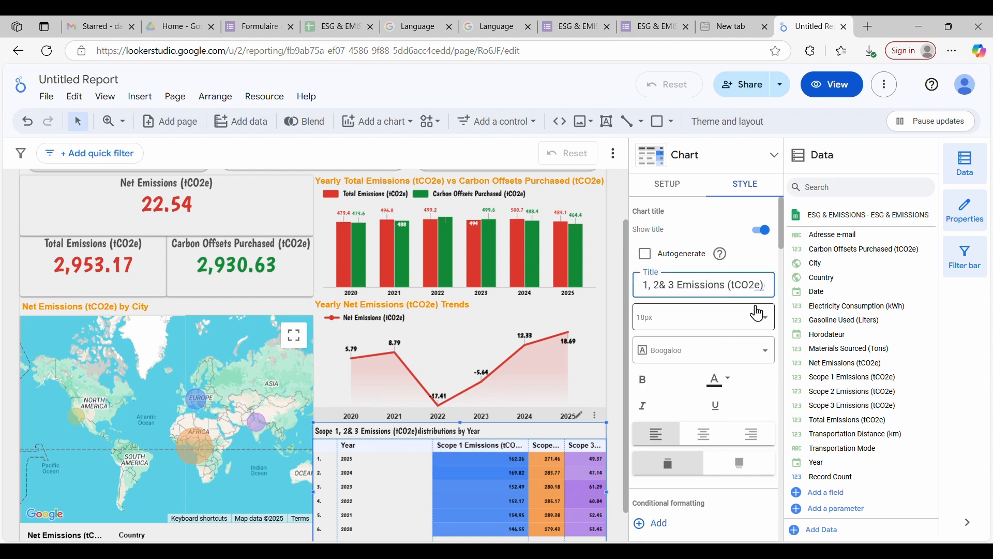
# Step: Try a 16px font size for the heatmap table's title, compare it with the yearly bar chart's title, and restore 18px
pyautogui.click(737, 324)
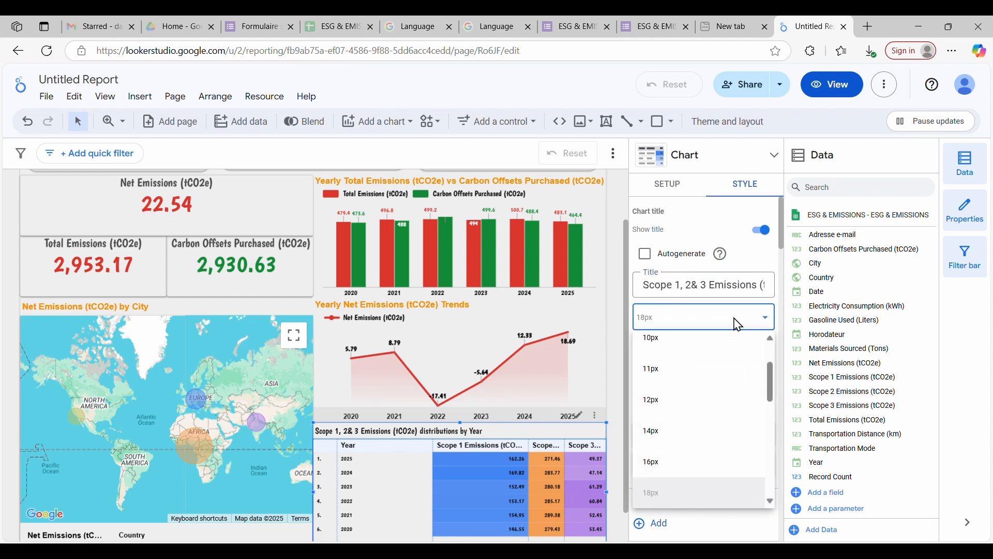
pyautogui.click(669, 462)
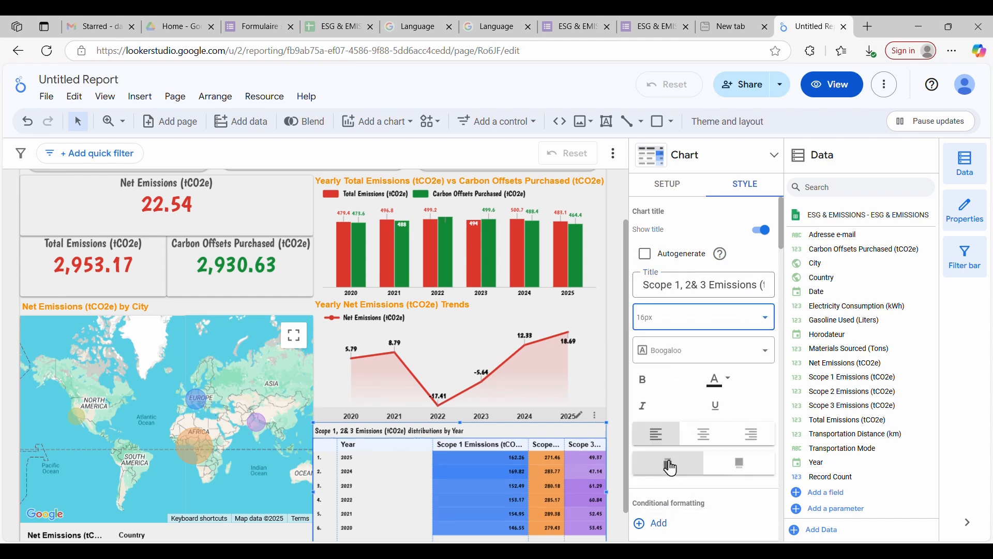
pyautogui.click(439, 192)
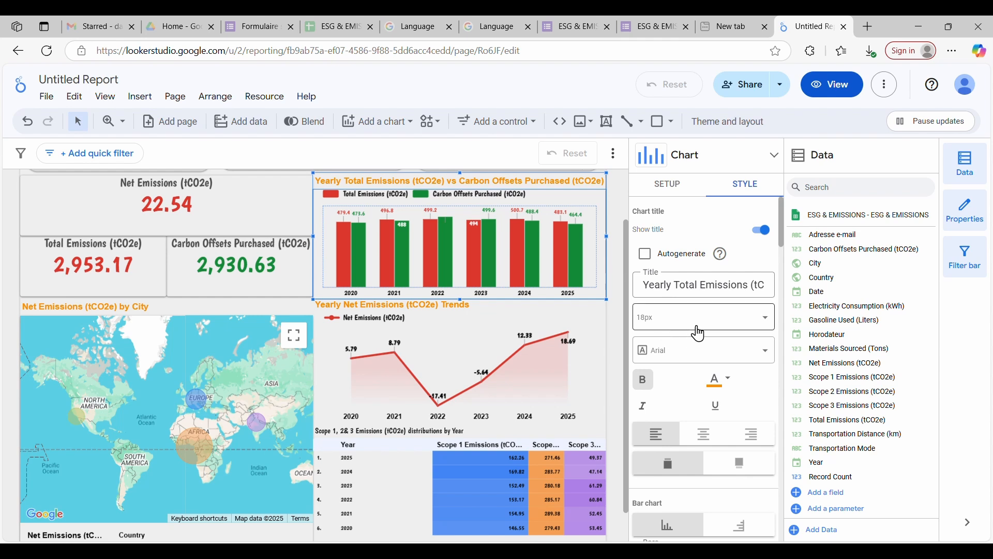
pyautogui.click(410, 437)
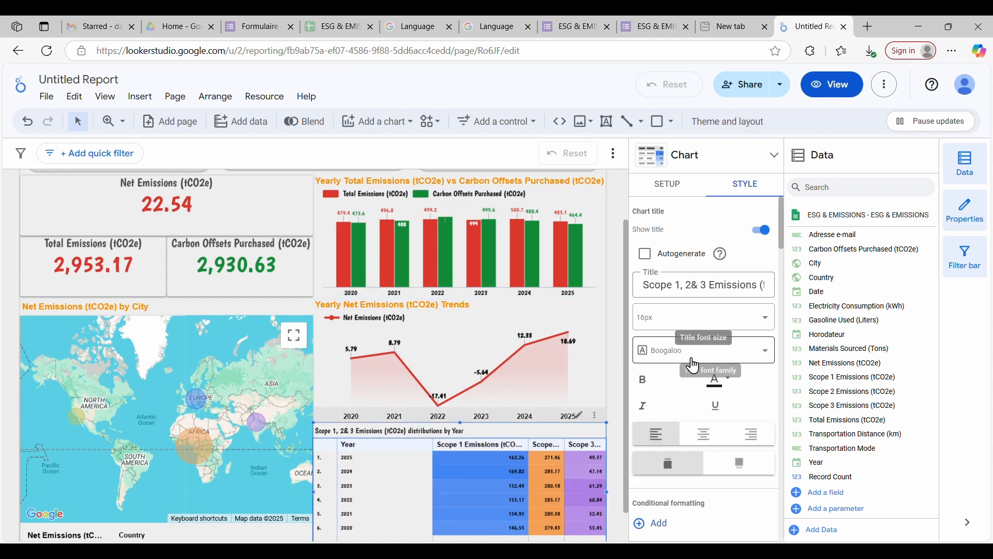
pyautogui.click(692, 317)
pyautogui.scroll(-1, 693, 462)
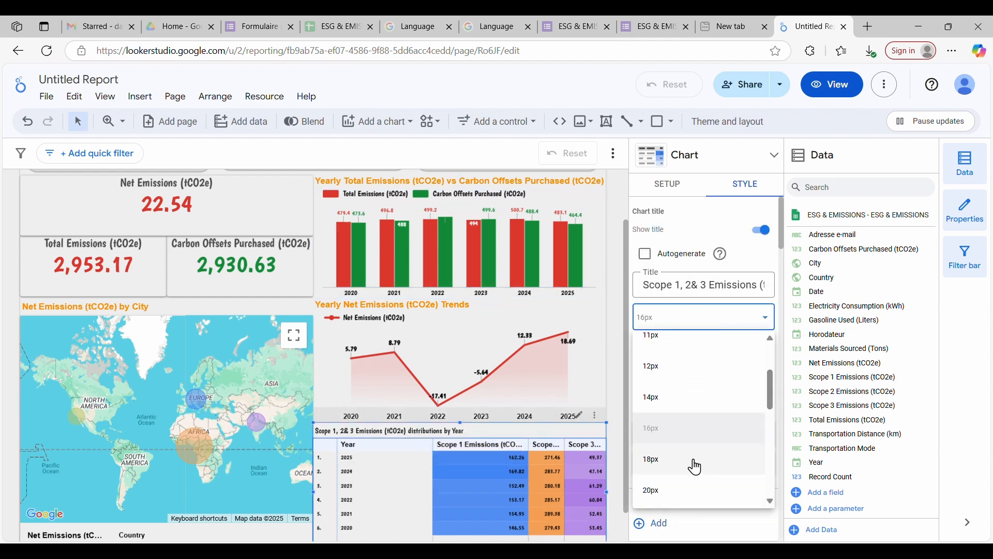
pyautogui.click(668, 465)
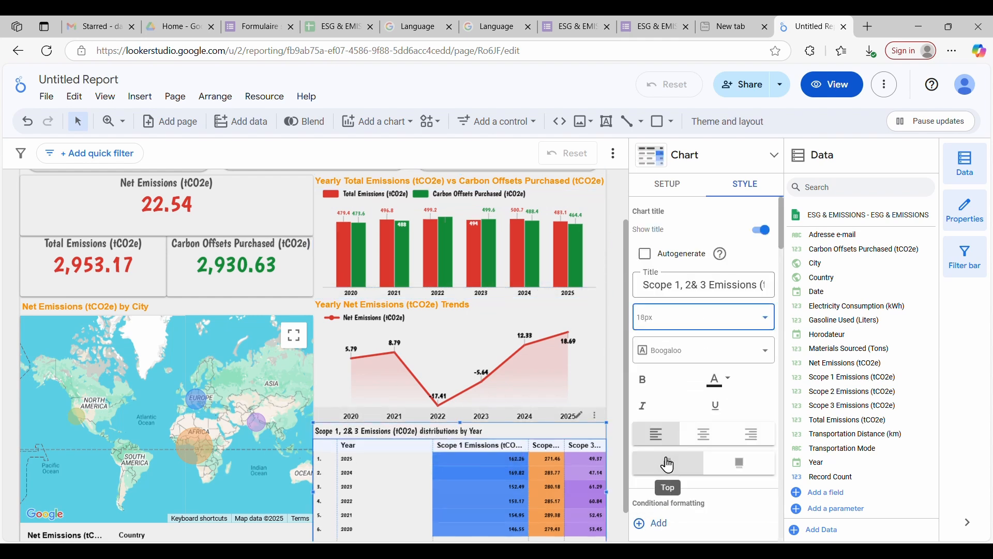
# Step: Format the heatmap table's title as bold Arial in orange to match the yearly bar chart's title
pyautogui.click(645, 382)
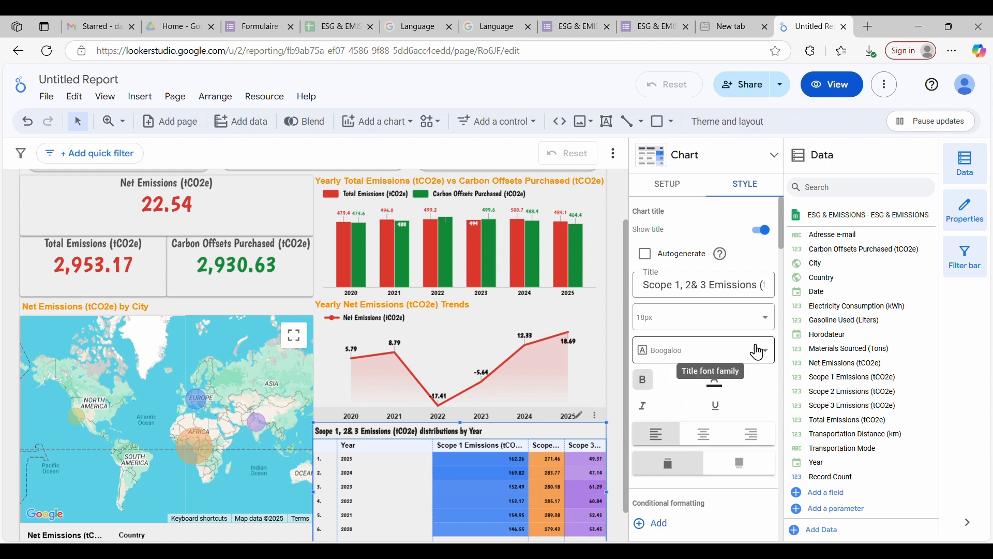
pyautogui.click(507, 192)
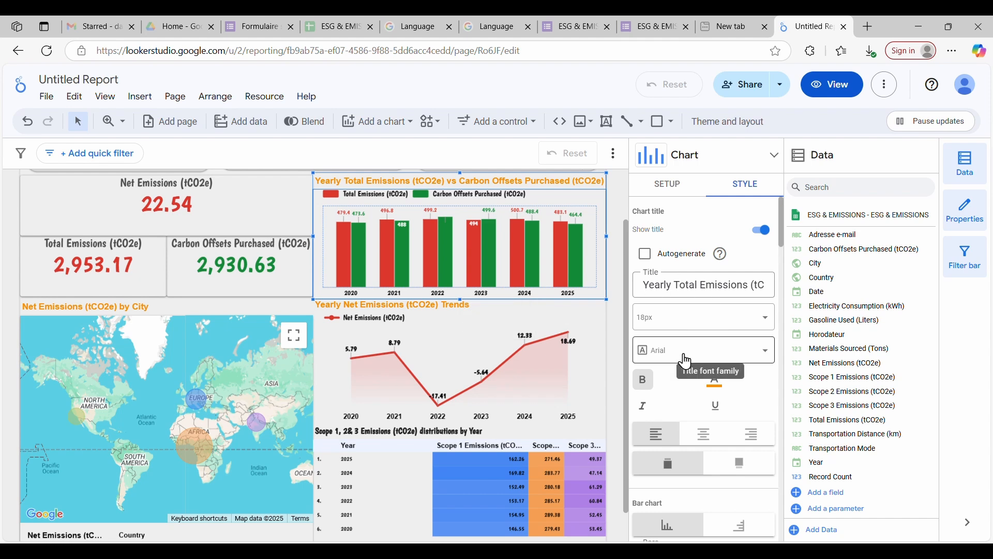
pyautogui.click(388, 437)
pyautogui.click(768, 359)
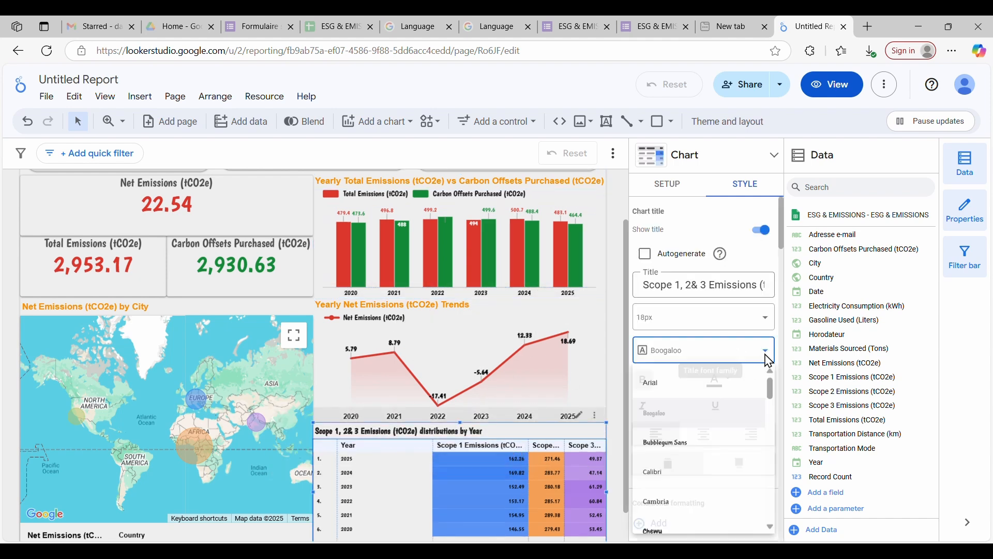
pyautogui.click(668, 388)
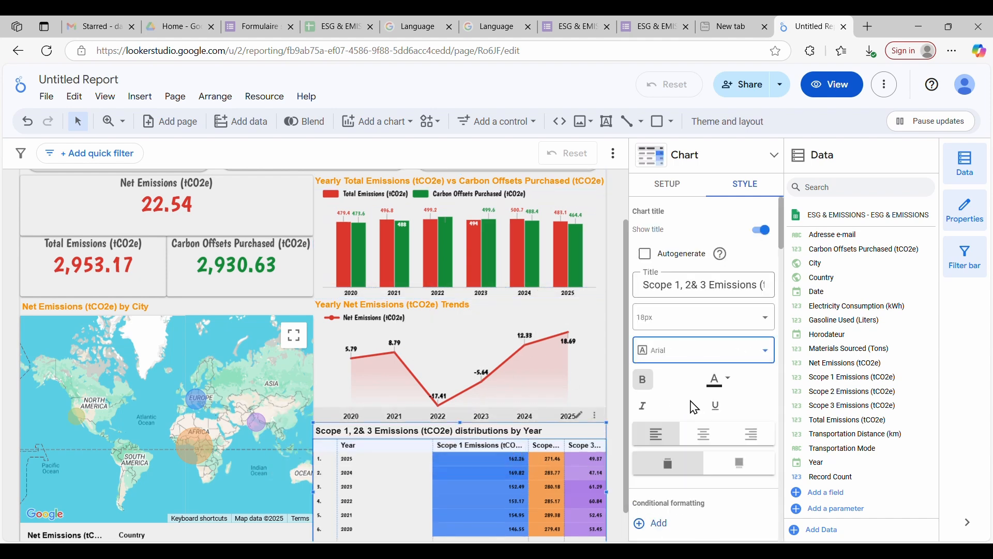
pyautogui.click(715, 386)
pyautogui.click(792, 348)
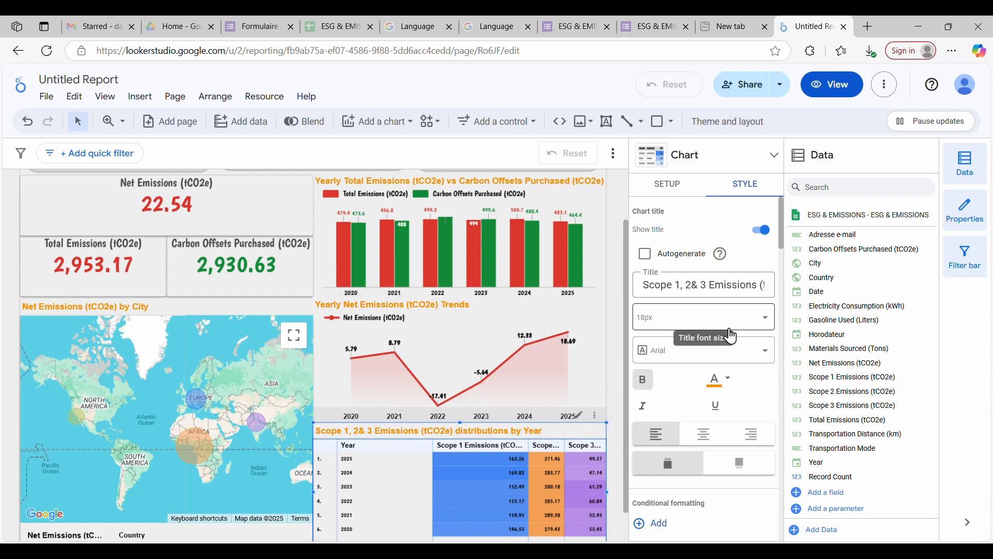
# Step: Try wrapping the text in the heatmap table's header and turn the wrapping off again
pyautogui.scroll(-1, 735, 420)
pyautogui.scroll(-2, 736, 418)
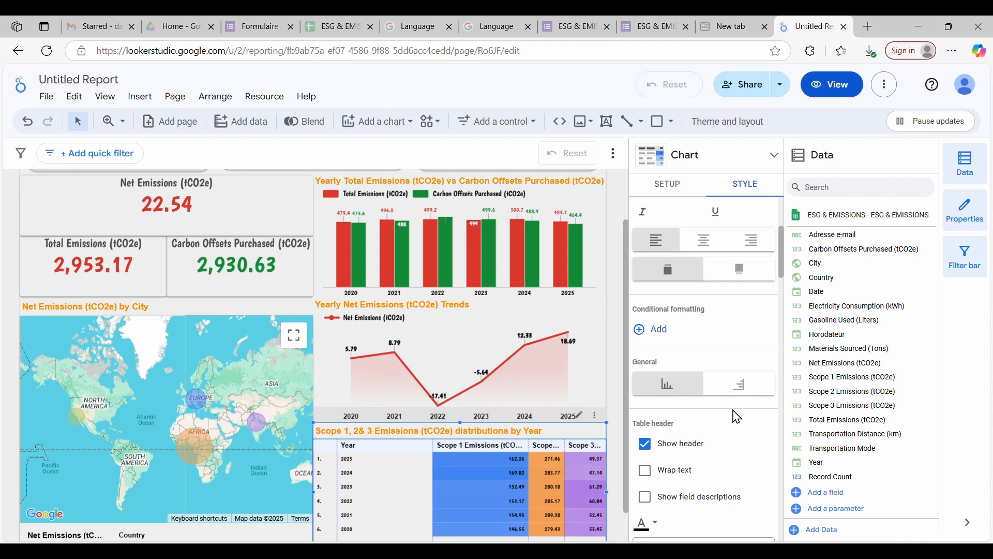
pyautogui.scroll(-2, 737, 417)
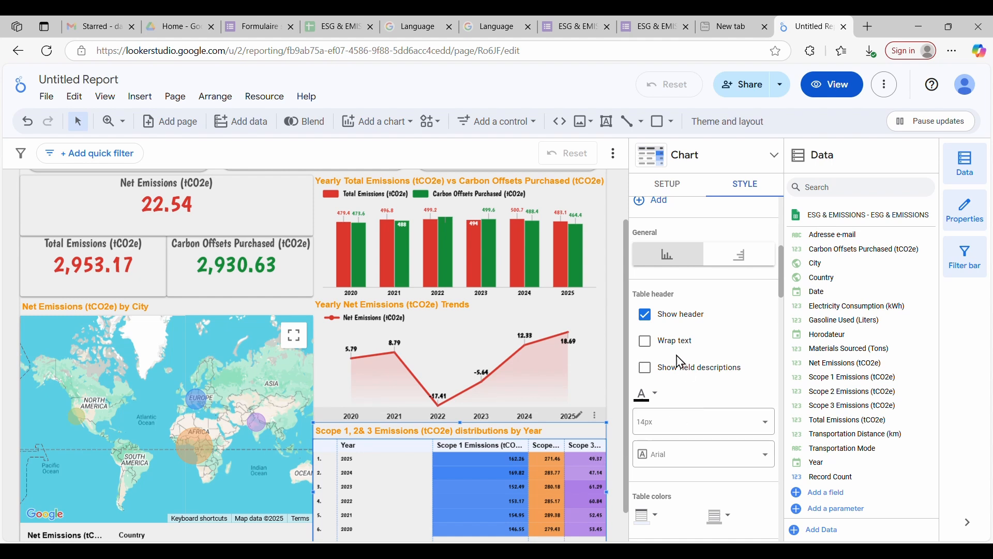
pyautogui.click(647, 342)
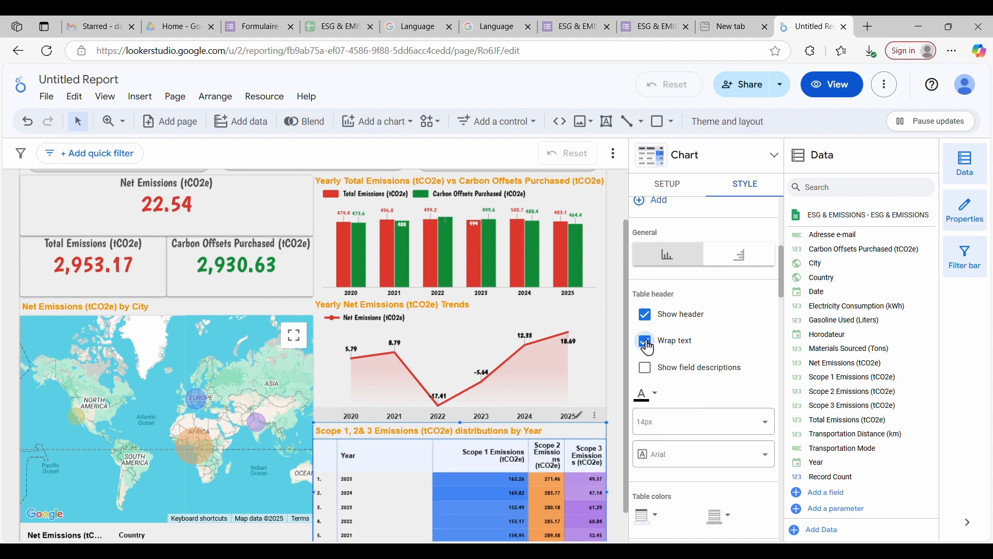
pyautogui.scroll(-1, 647, 348)
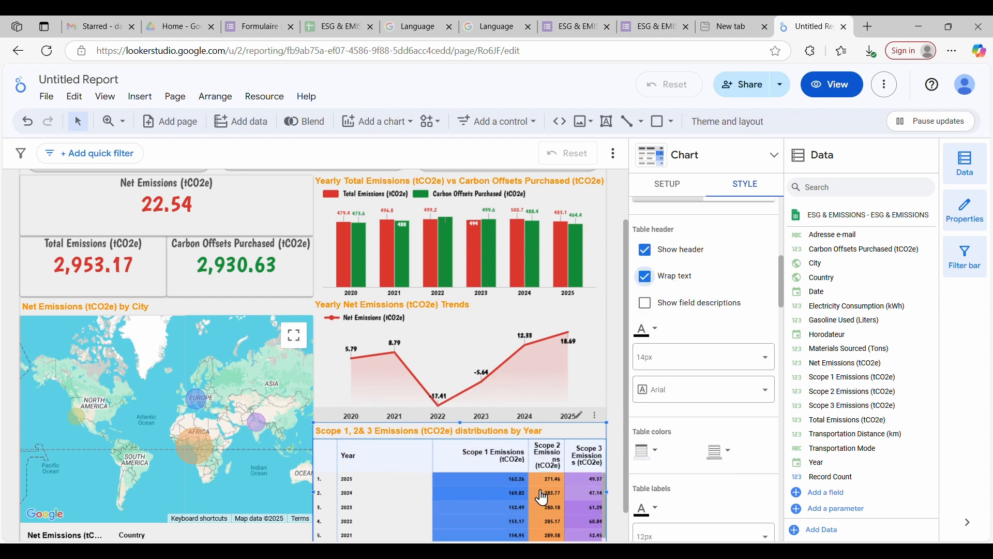
pyautogui.scroll(-1, 548, 489)
pyautogui.scroll(1, 547, 489)
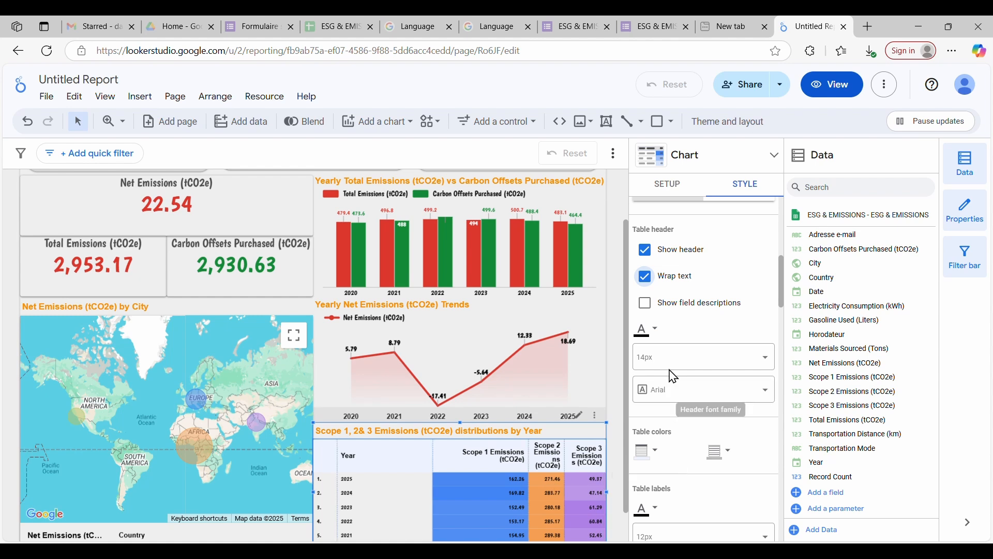
pyautogui.click(647, 277)
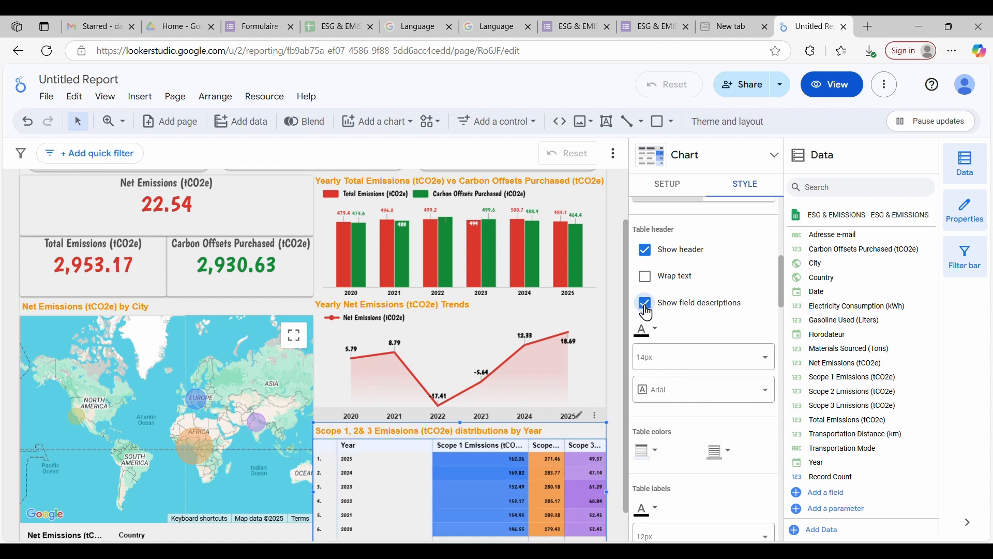
# Step: Hide the row numbers in the heatmap table's body
pyautogui.scroll(-1, 701, 347)
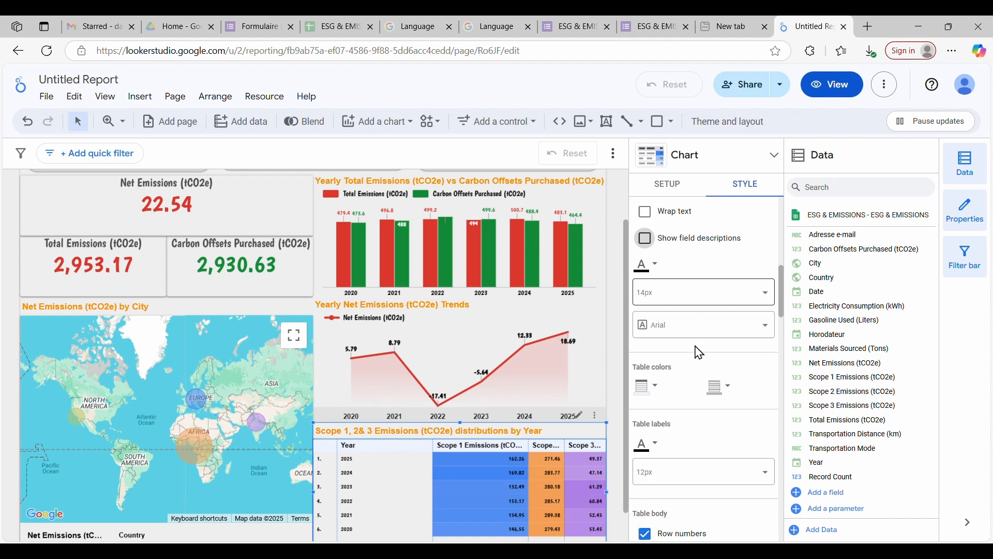
pyautogui.scroll(-1, 710, 349)
pyautogui.scroll(-1, 713, 348)
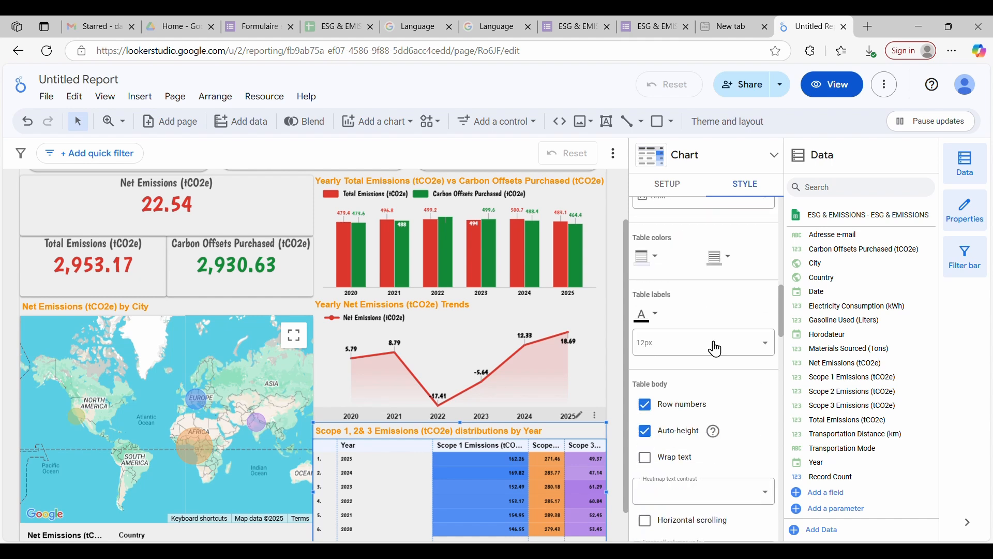
pyautogui.scroll(-1, 713, 349)
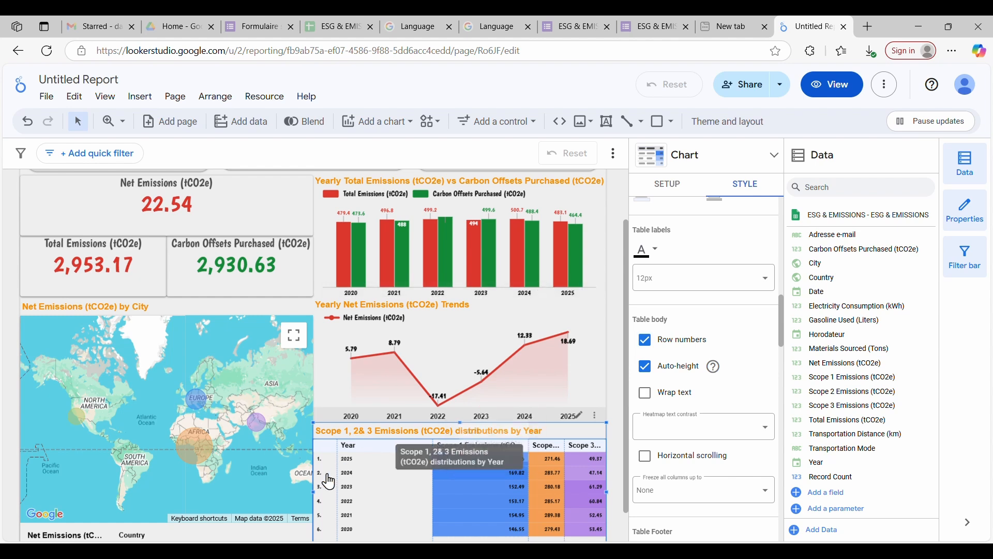
pyautogui.click(647, 342)
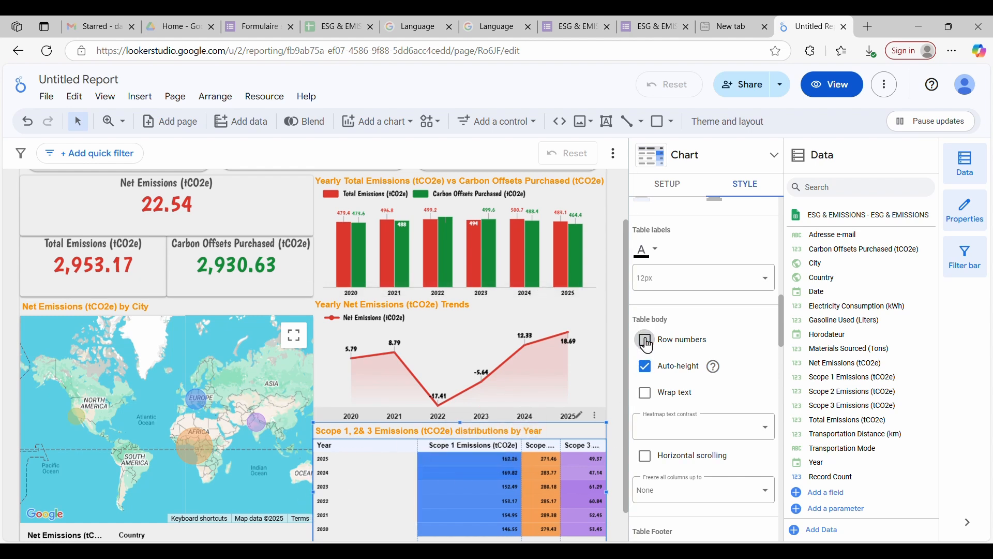
# Step: Try the heatmap table's body without auto-height and turn auto-height back on
pyautogui.click(645, 366)
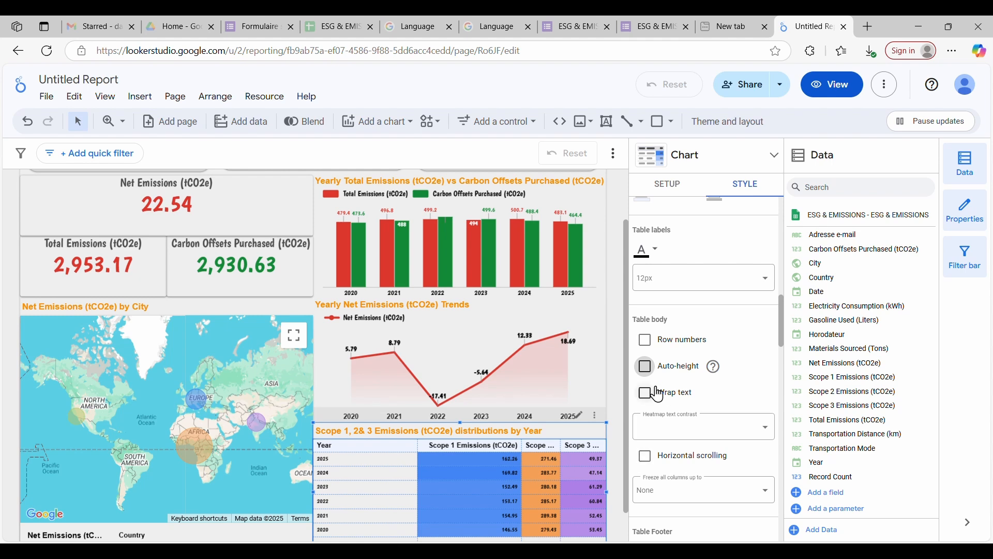
pyautogui.click(646, 368)
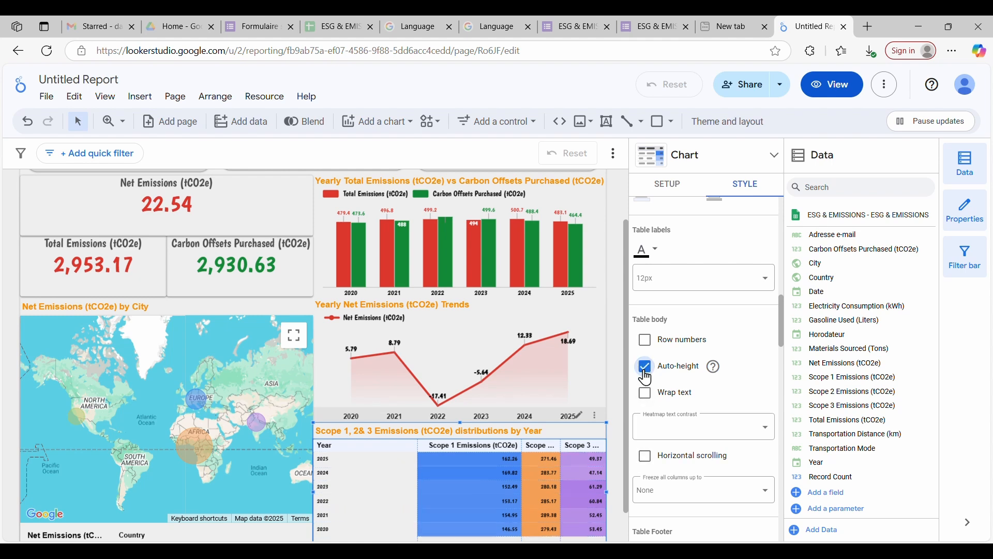
pyautogui.click(647, 369)
pyautogui.click(647, 368)
# Step: Switch the heatmap table's horizontal scrolling on and off again to even out the widths of the three Scope columns
pyautogui.scroll(-1, 705, 417)
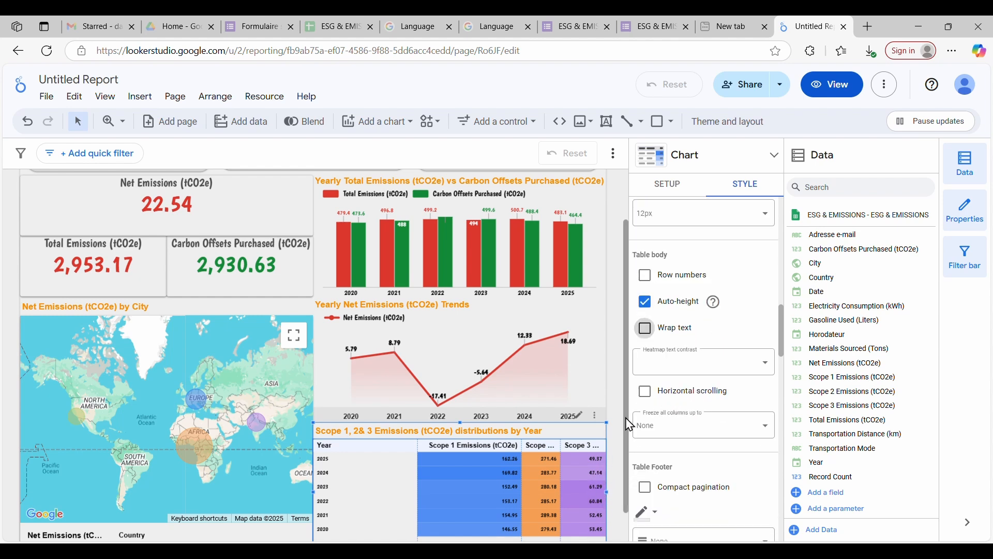
pyautogui.click(647, 398)
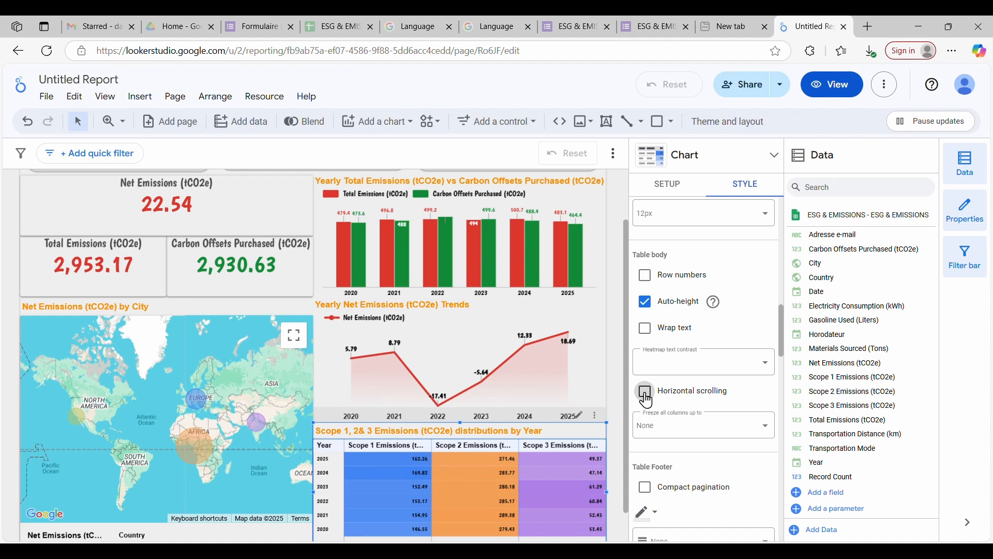
pyautogui.scroll(-1, 768, 432)
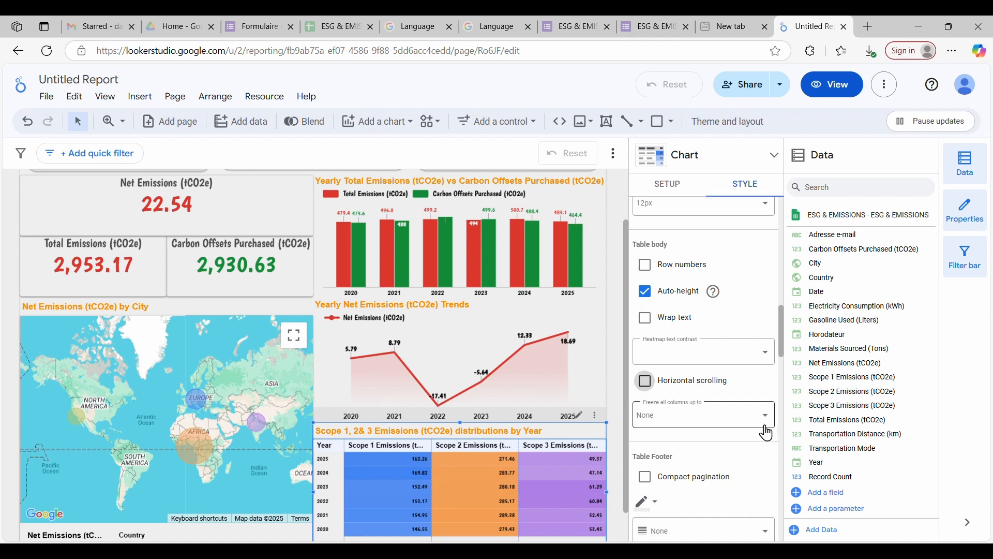
# Step: Try compact pagination in the heatmap table's footer and turn it off again
pyautogui.scroll(-1, 768, 431)
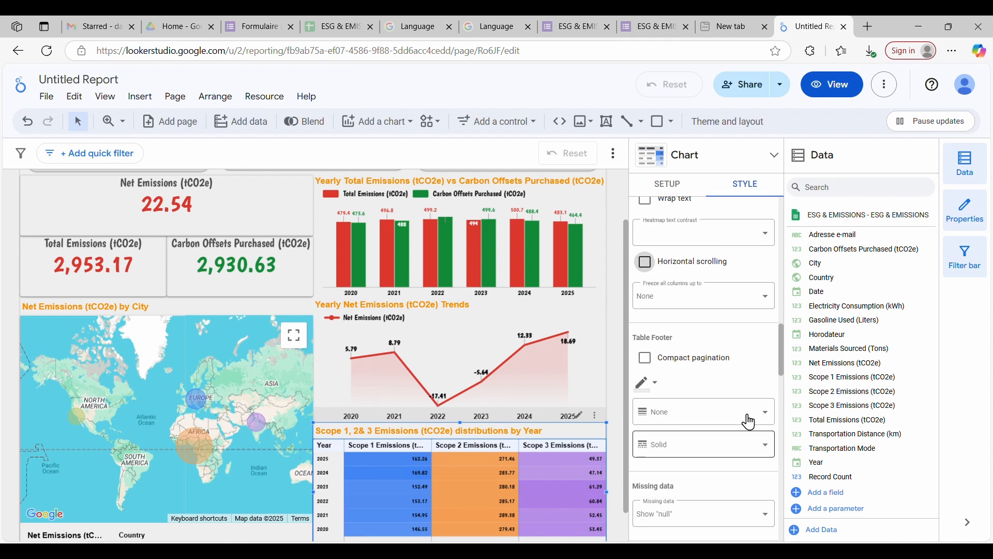
pyautogui.click(650, 367)
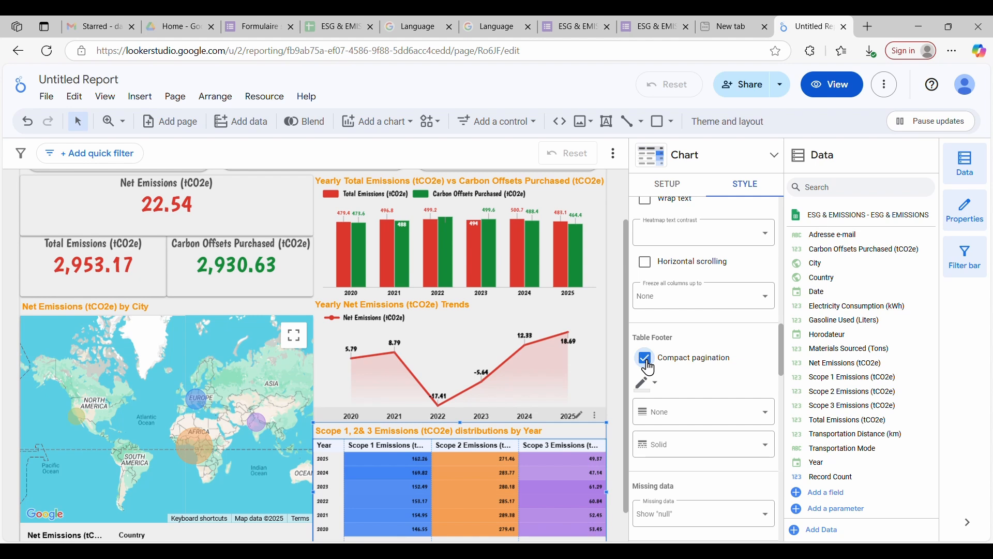
pyautogui.click(650, 368)
# Step: Try compact numbers for the table's first metric, Scope 1 Emissions (tCO2e), and turn them off again
pyautogui.scroll(-3, 731, 397)
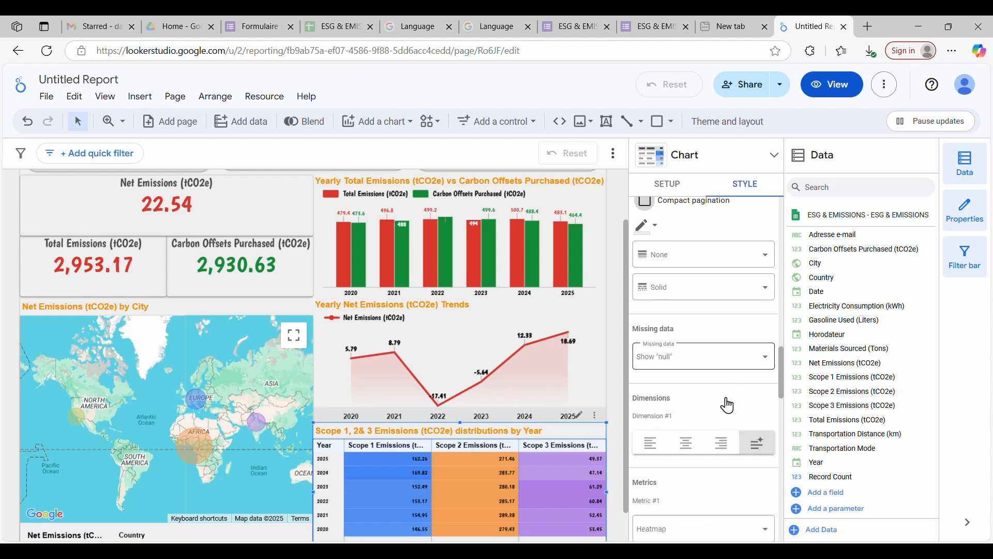
pyautogui.scroll(-5, 728, 405)
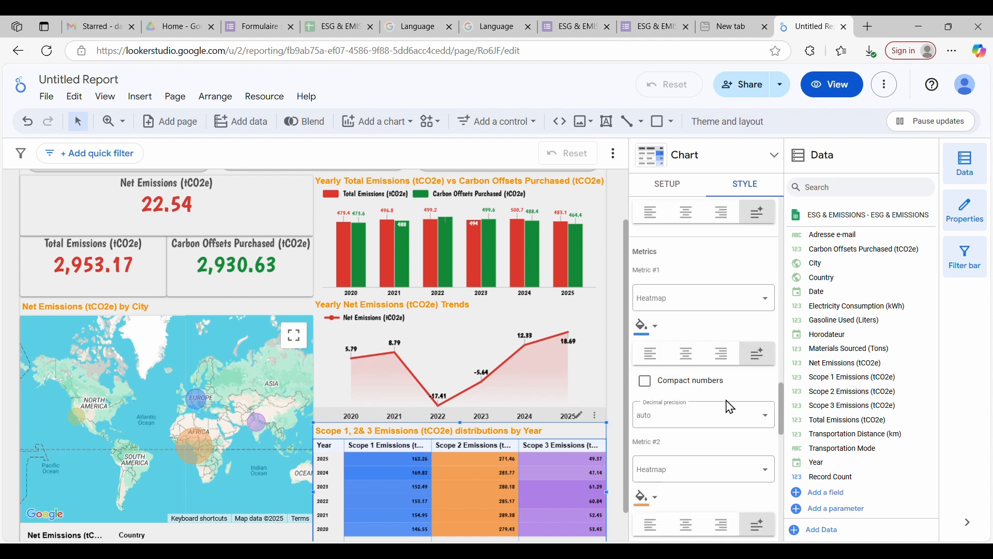
pyautogui.scroll(-1, 730, 407)
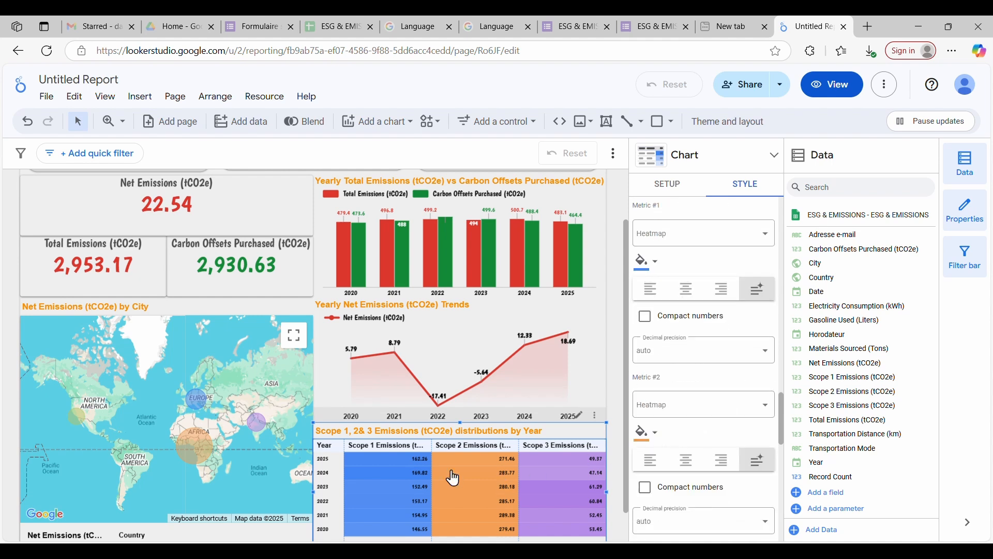
pyautogui.click(645, 317)
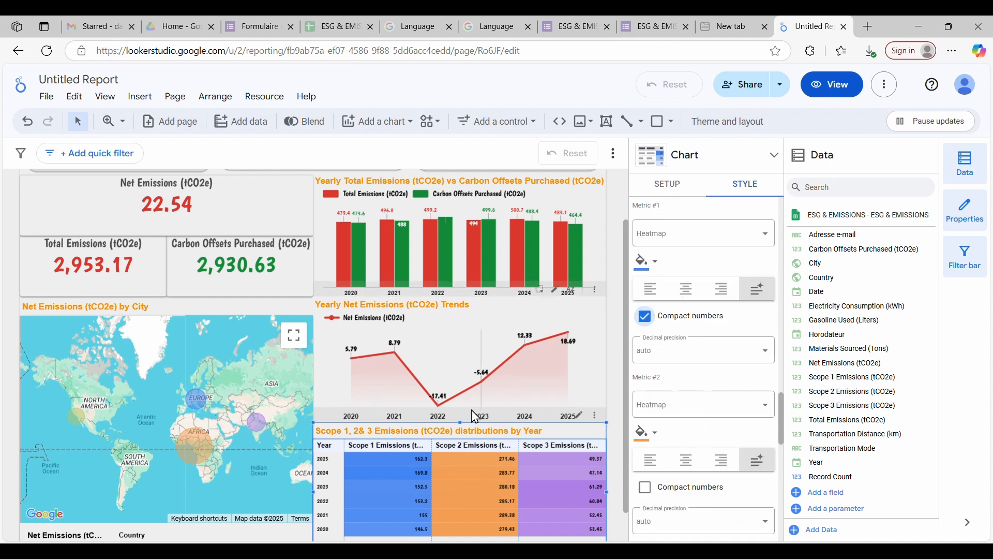
pyautogui.click(646, 316)
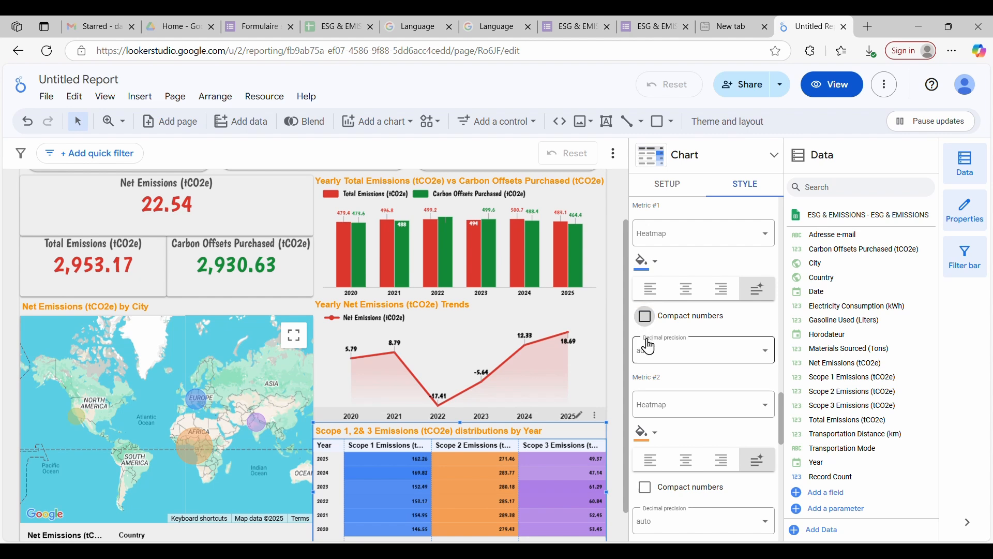
# Step: Examine the heatmap table's remaining style settings, including the third metric's display types, the chart header and the footer's border line styles
pyautogui.scroll(-5, 696, 409)
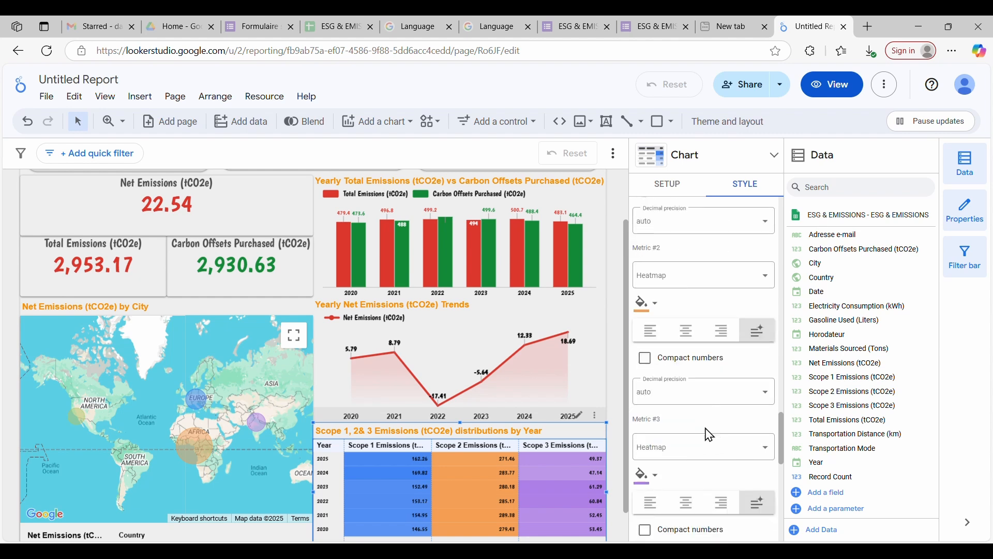
pyautogui.scroll(-4, 714, 436)
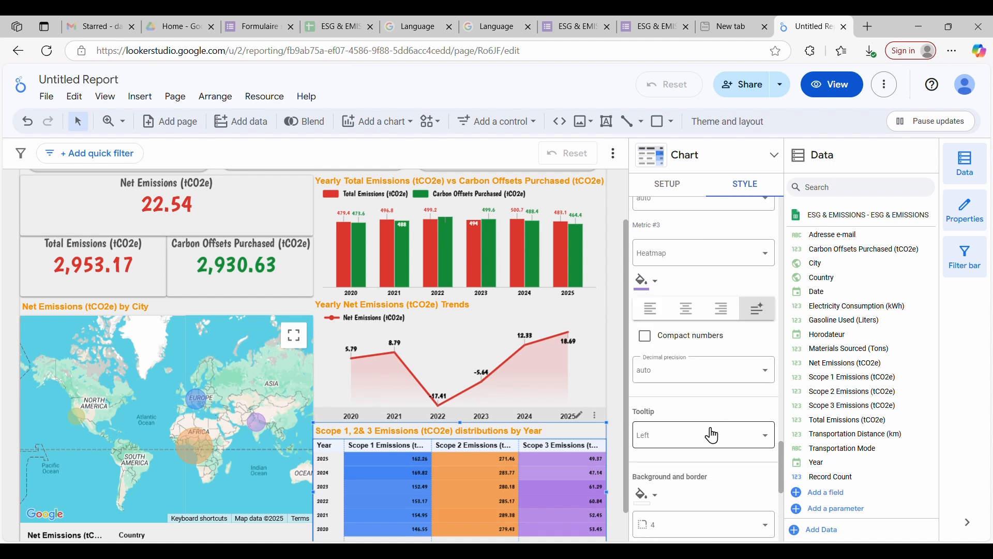
pyautogui.scroll(-4, 717, 436)
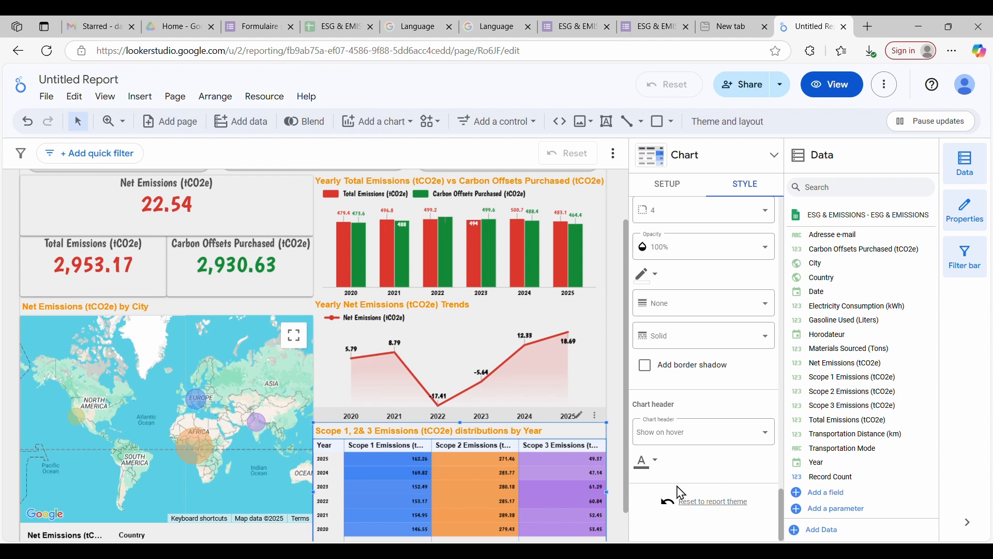
pyautogui.scroll(5, 682, 487)
pyautogui.scroll(3, 686, 481)
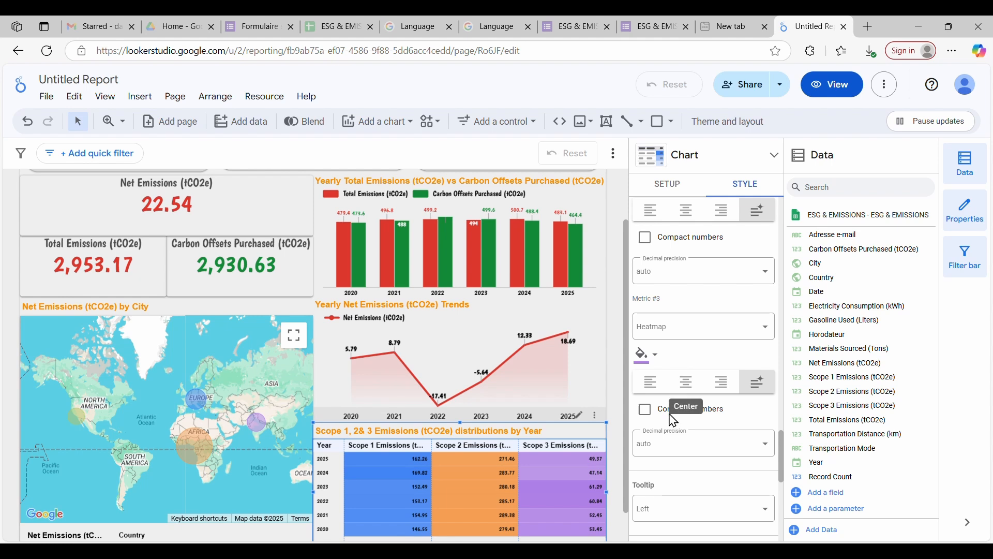
pyautogui.click(764, 332)
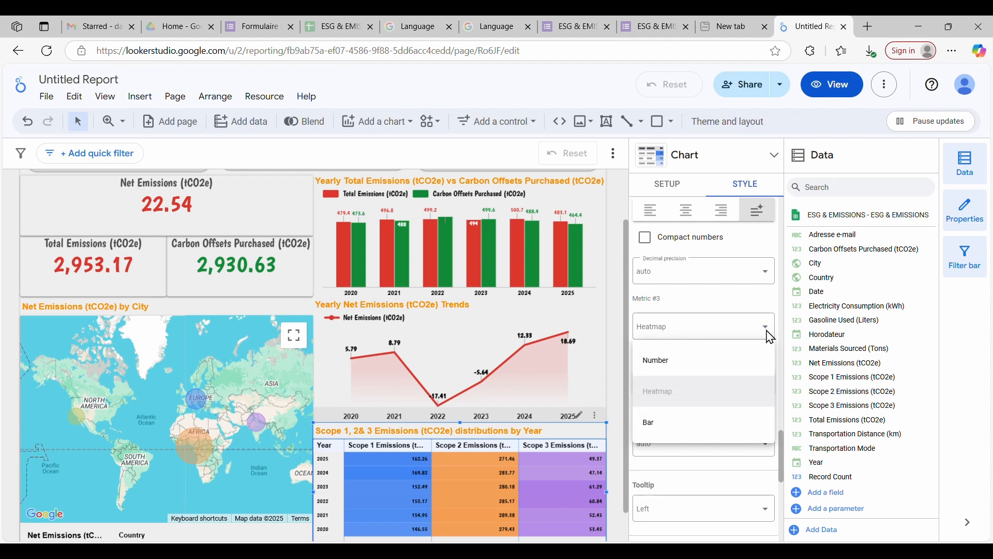
pyautogui.click(764, 333)
pyautogui.scroll(3, 685, 428)
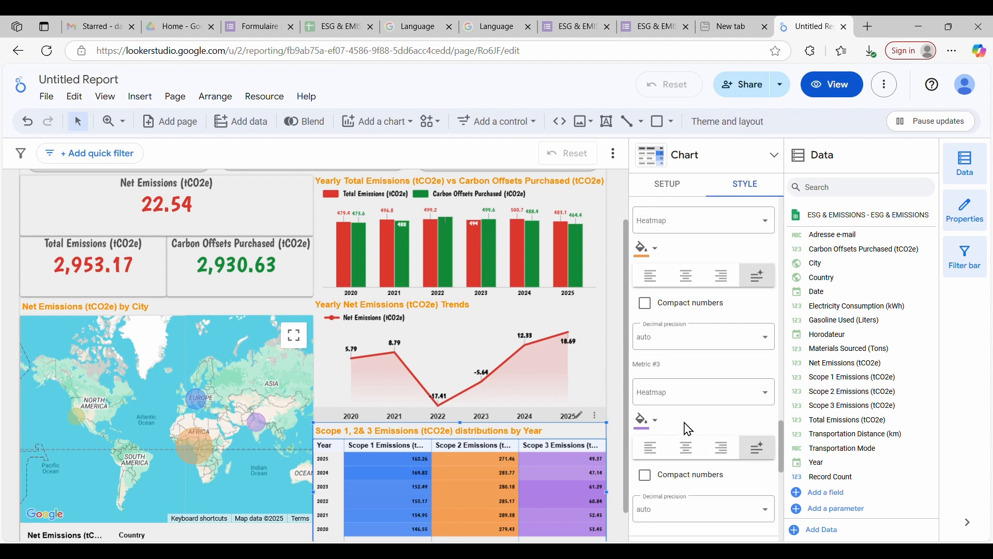
pyautogui.scroll(1, 688, 429)
pyautogui.scroll(2, 689, 429)
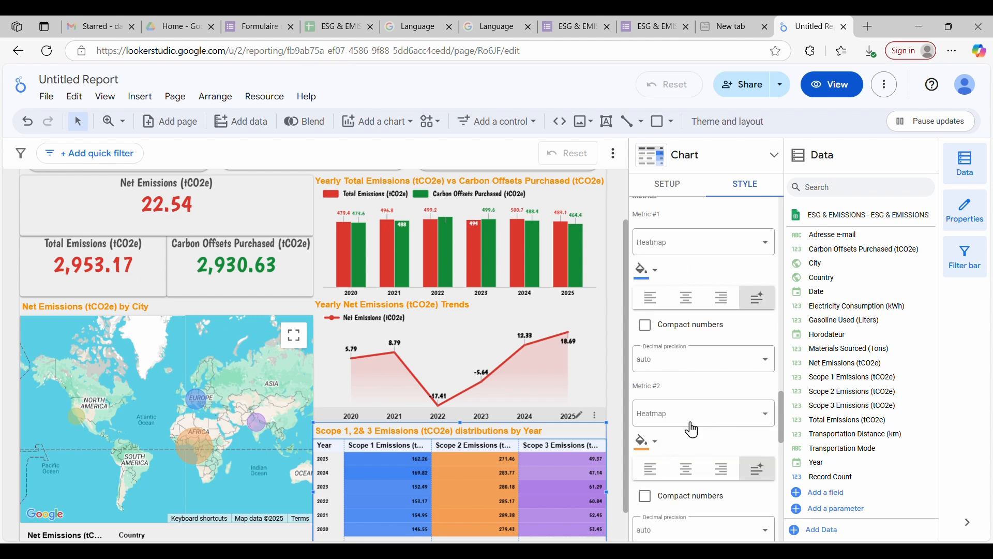
pyautogui.scroll(1, 688, 431)
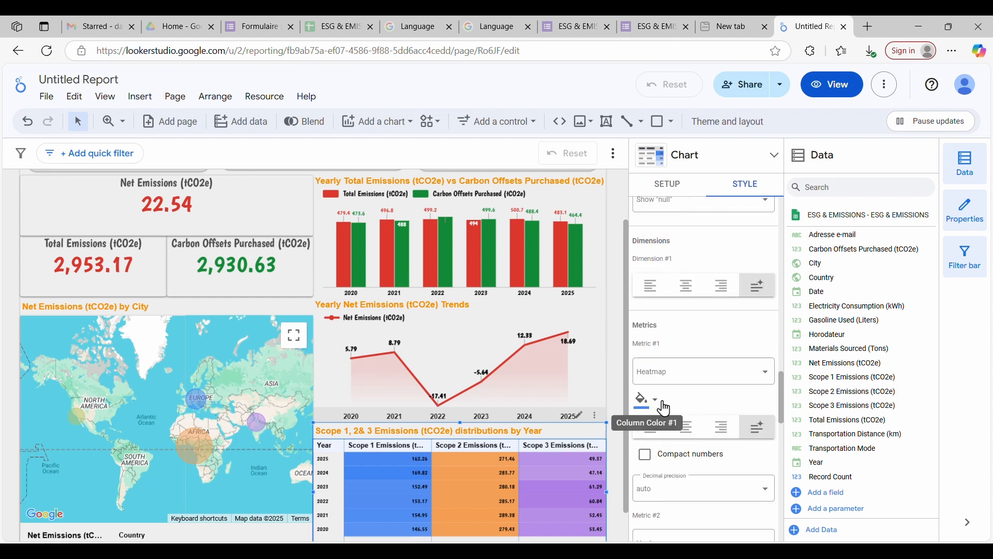
pyautogui.scroll(2, 698, 411)
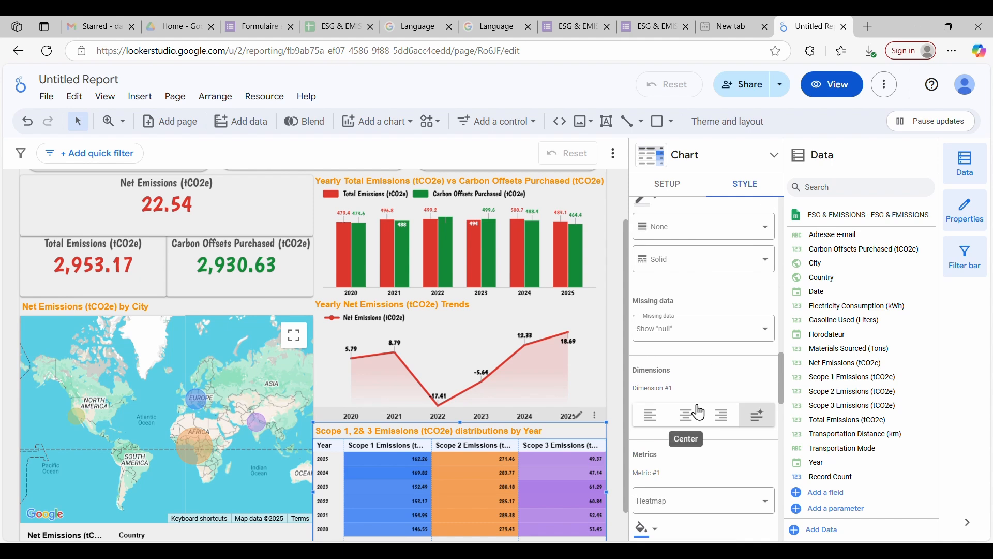
pyautogui.scroll(2, 704, 381)
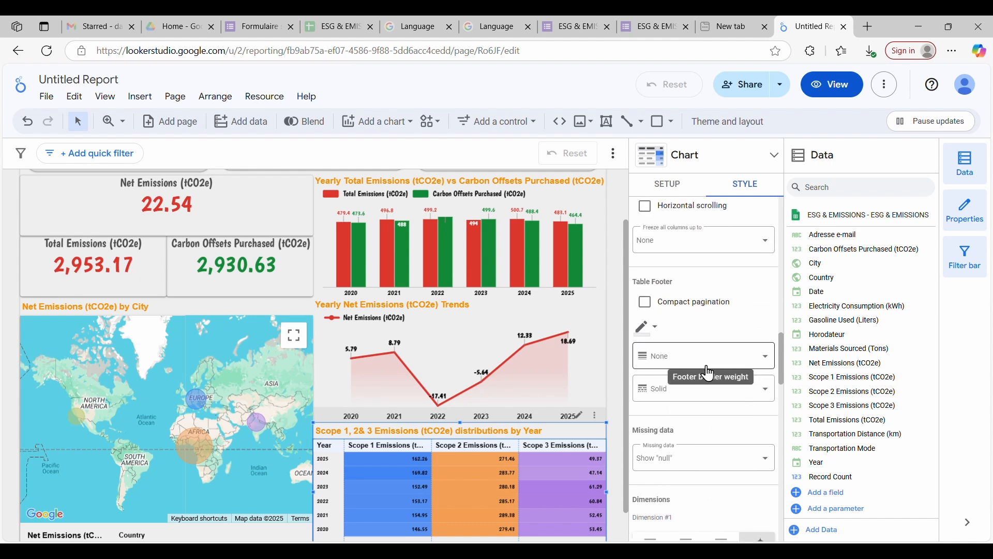
pyautogui.click(762, 395)
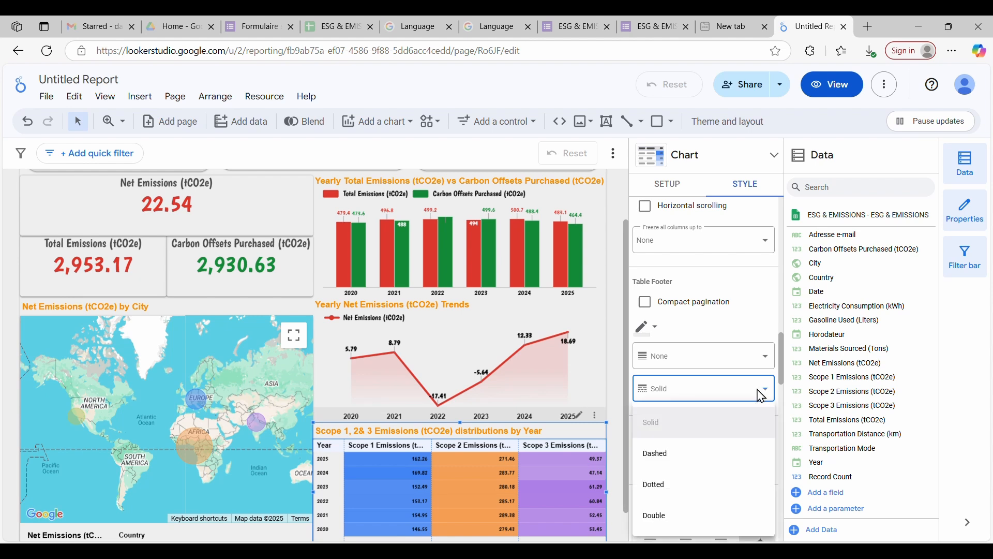
pyautogui.scroll(3, 704, 378)
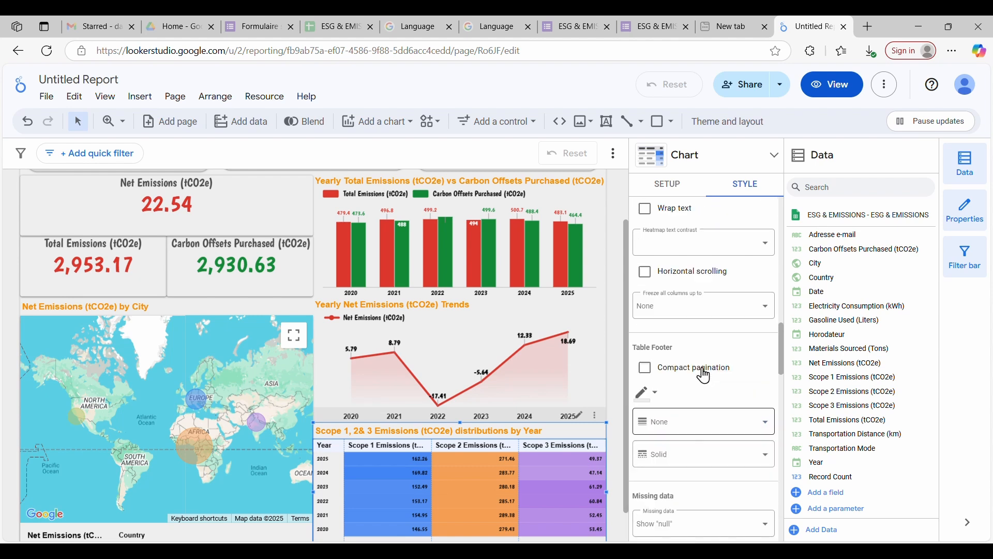
# Step: Enlarge the heatmap table's label text to 14px and then to 16px
pyautogui.scroll(1, 688, 406)
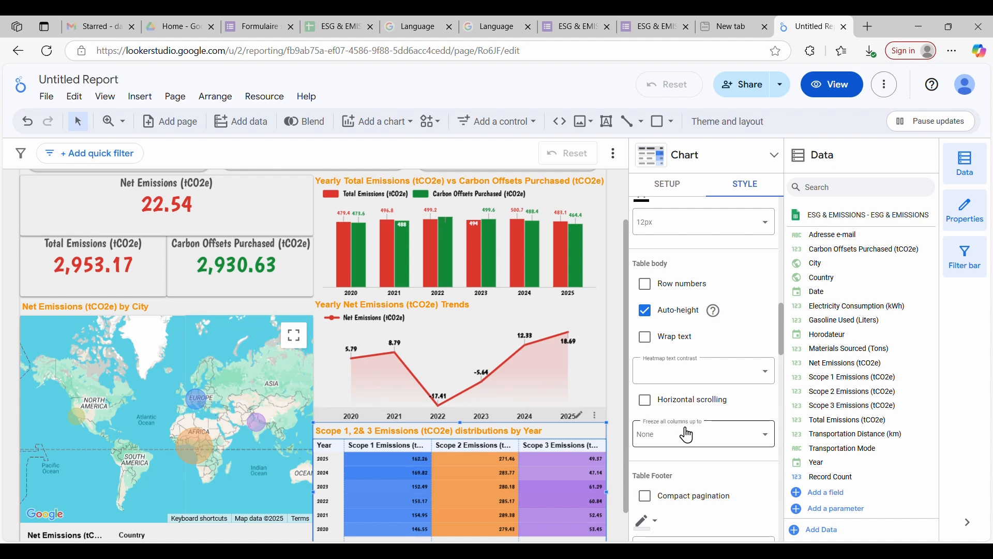
pyautogui.scroll(3, 687, 435)
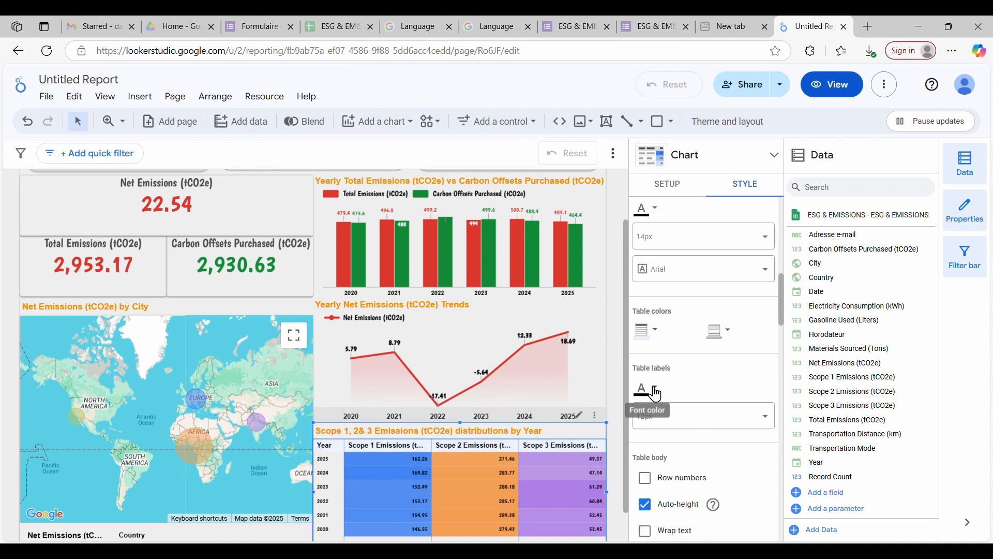
pyautogui.click(759, 428)
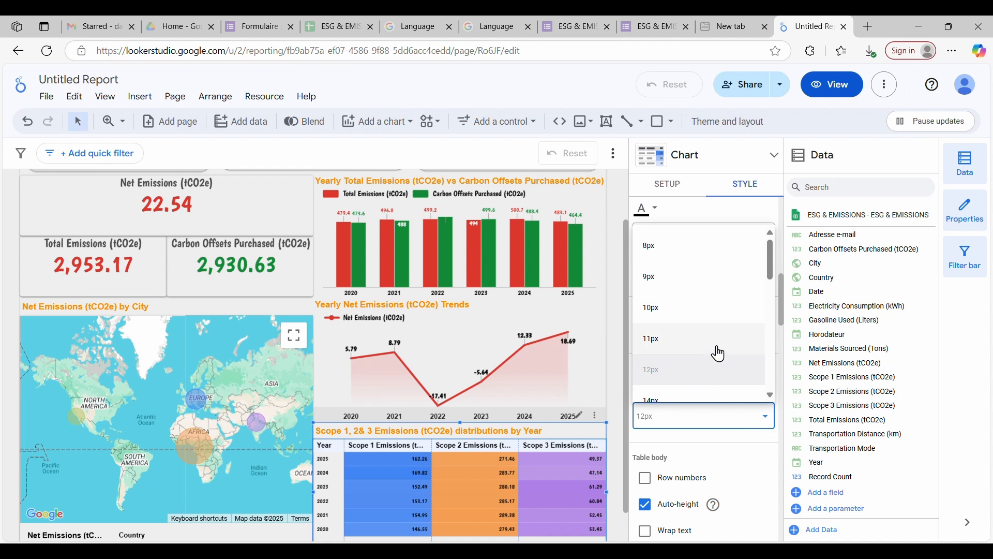
pyautogui.scroll(-1, 709, 349)
pyautogui.click(682, 336)
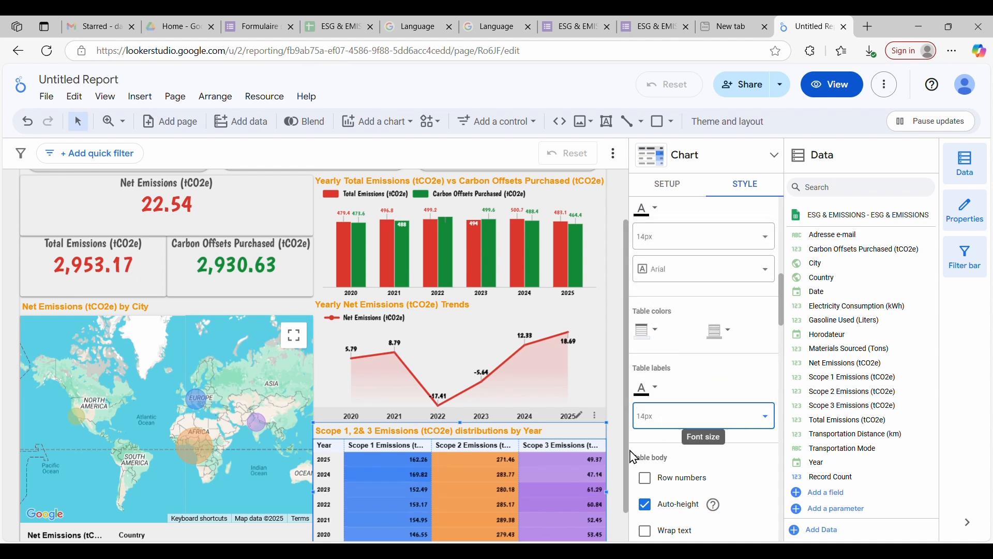
pyautogui.scroll(-1, 626, 444)
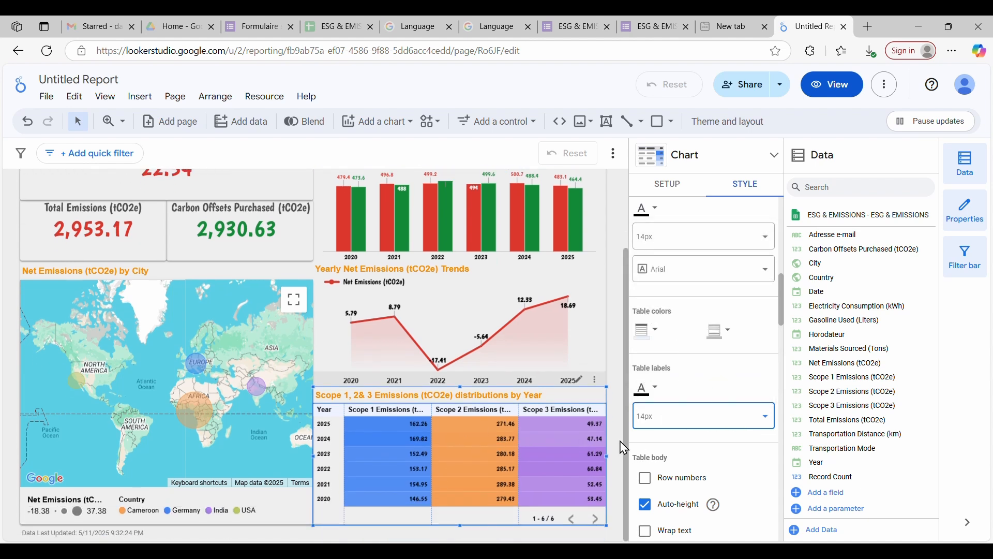
pyautogui.click(765, 420)
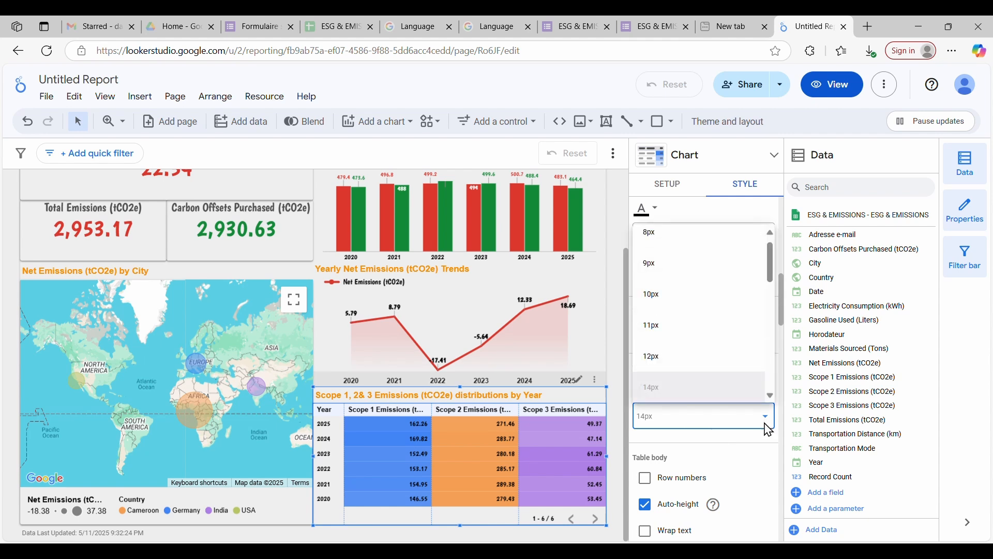
pyautogui.scroll(-2, 701, 384)
pyautogui.click(660, 290)
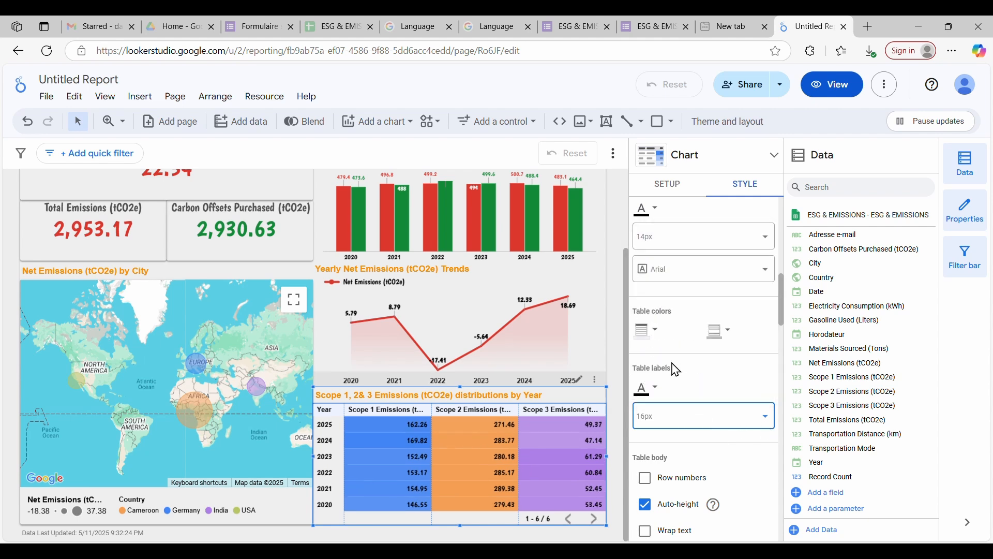
# Step: Try an 18px font size for the heatmap table's labels and return it to 16px
pyautogui.click(733, 424)
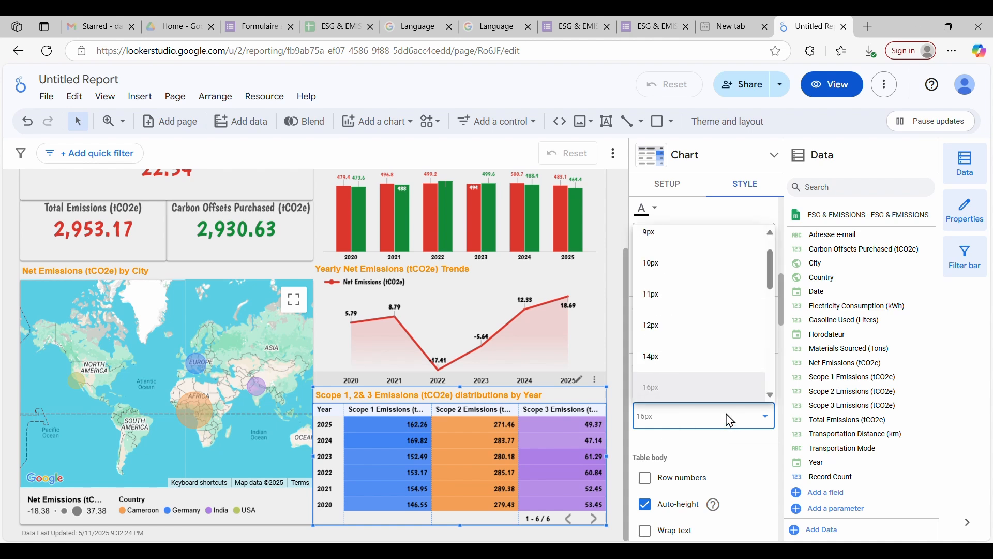
pyautogui.scroll(-2, 688, 393)
pyautogui.click(686, 364)
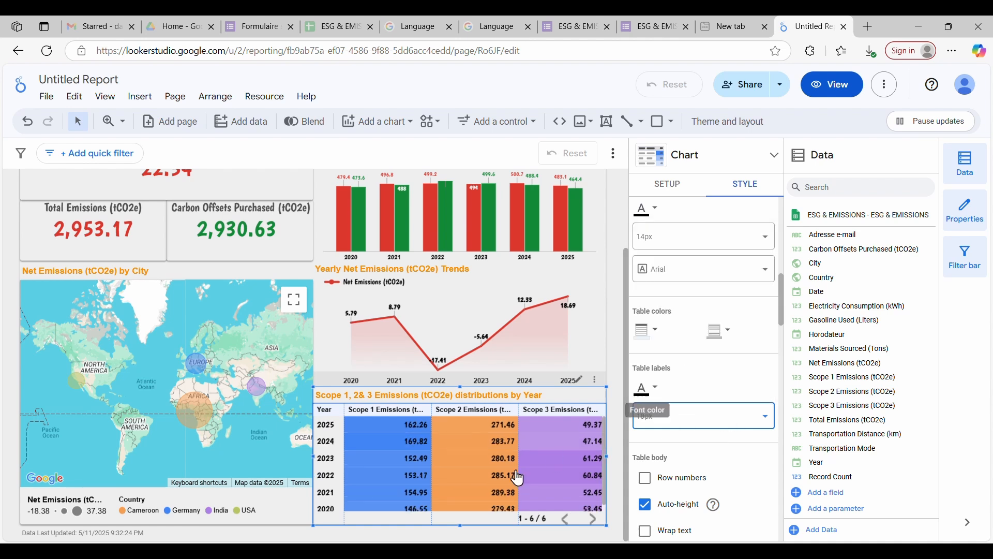
pyautogui.click(701, 427)
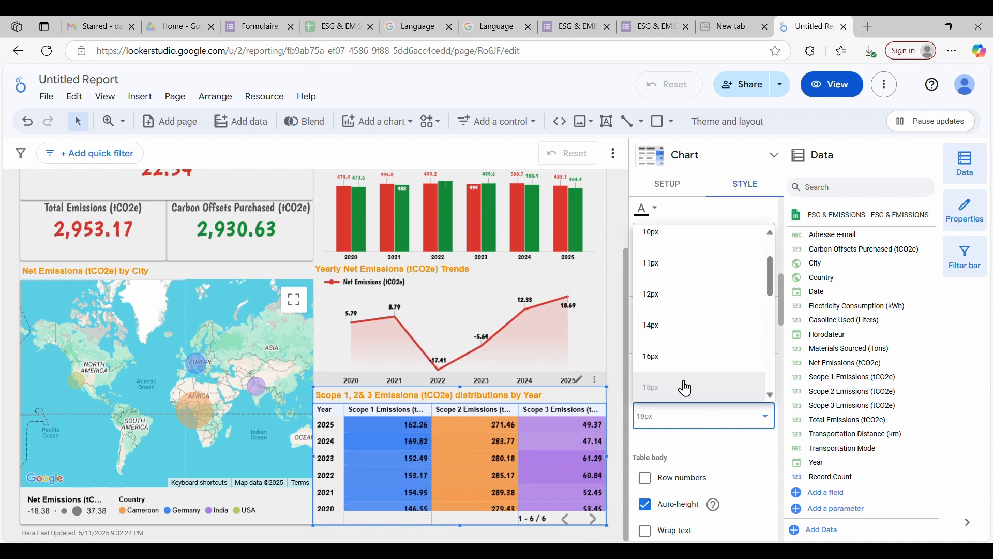
pyautogui.scroll(1, 678, 378)
pyautogui.click(668, 361)
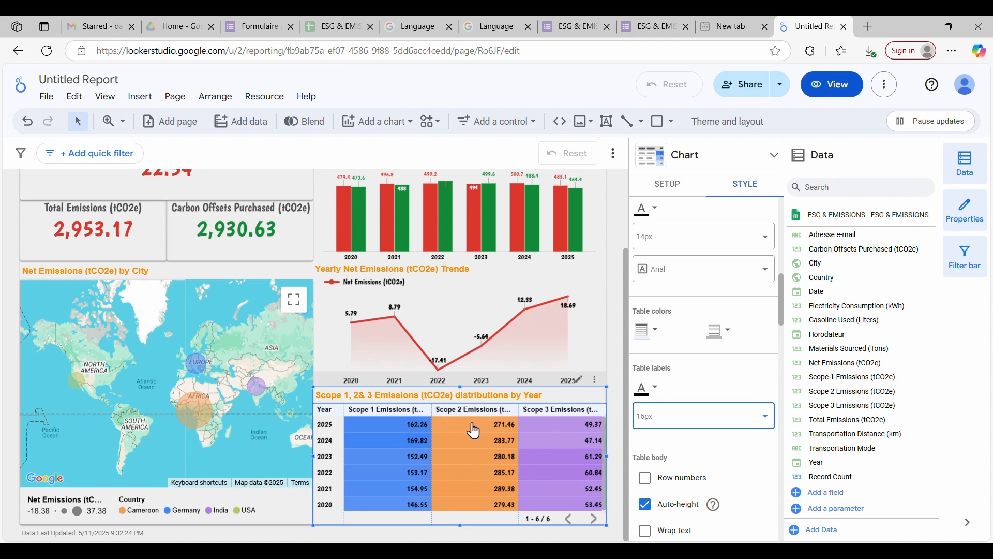
# Step: Reselect the heatmap table, check its header options, and switch the body's auto-height off and on again
pyautogui.click(602, 367)
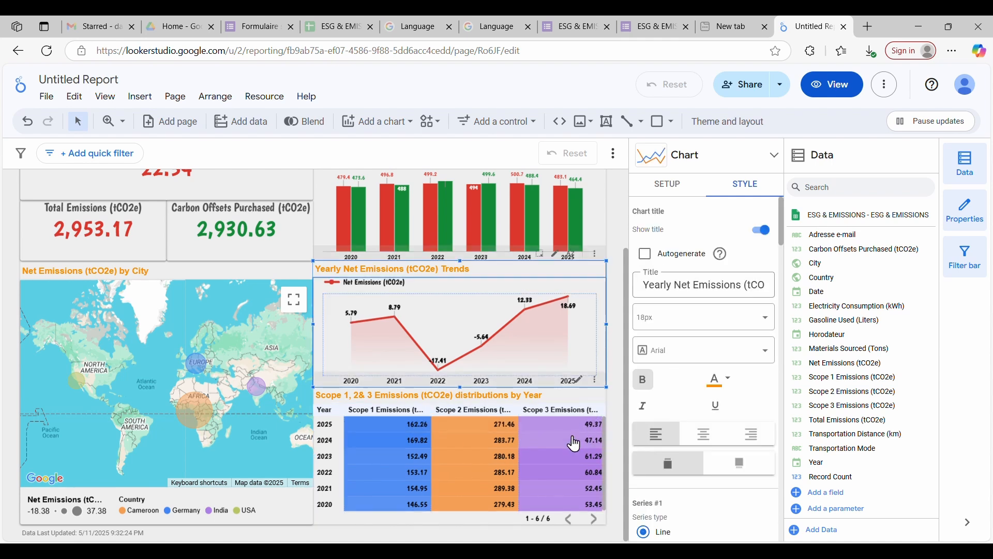
pyautogui.click(573, 406)
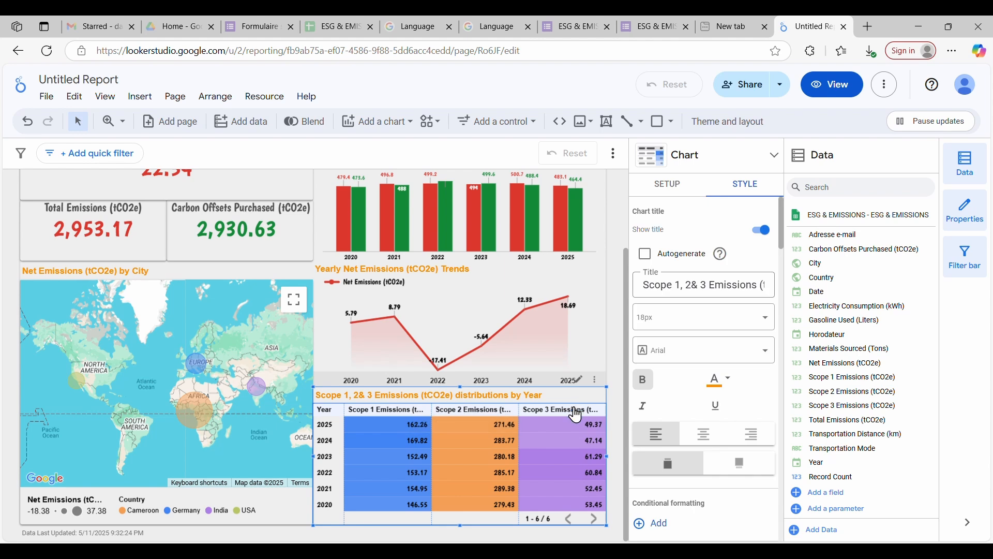
pyautogui.scroll(-2, 690, 410)
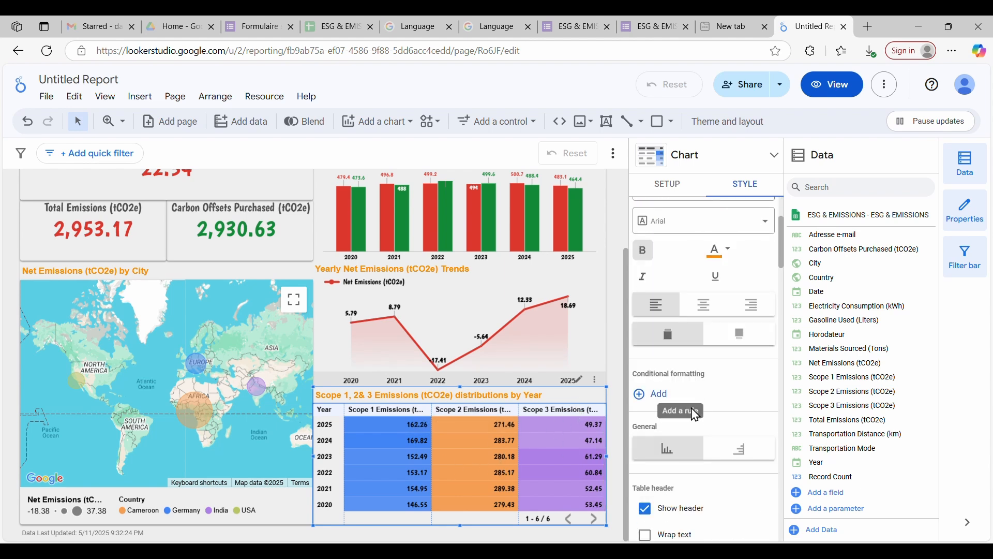
pyautogui.scroll(-2, 721, 411)
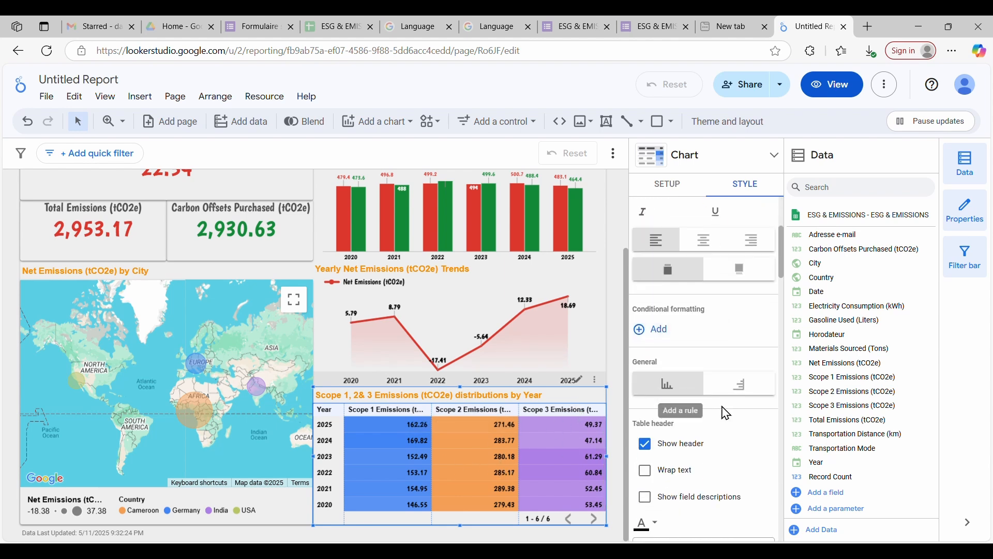
pyautogui.click(647, 503)
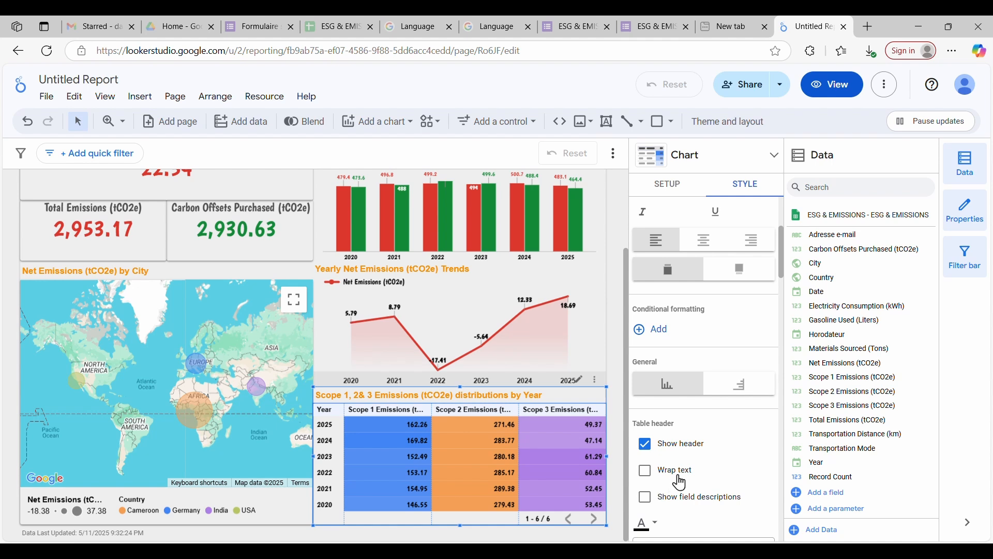
pyautogui.scroll(-6, 680, 482)
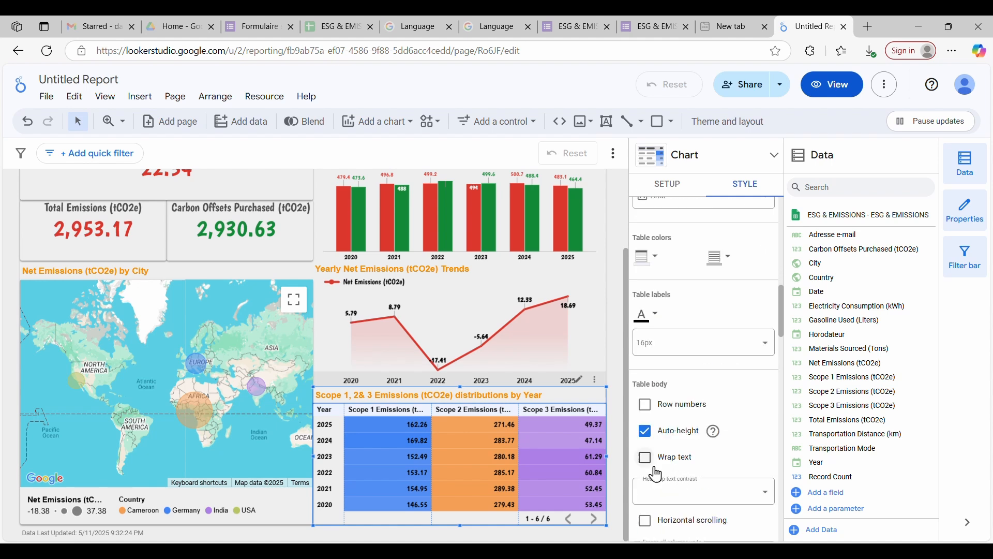
pyautogui.click(647, 435)
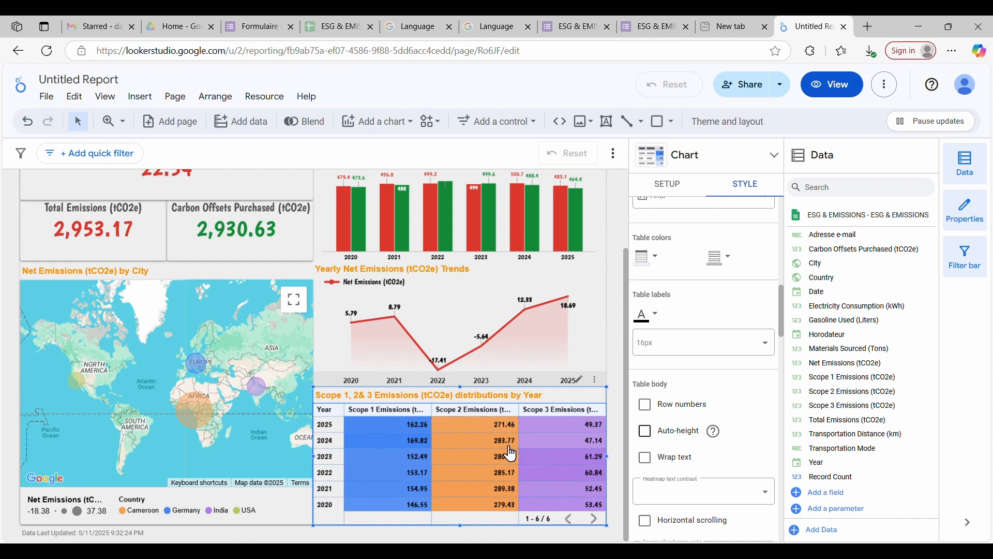
pyautogui.click(645, 437)
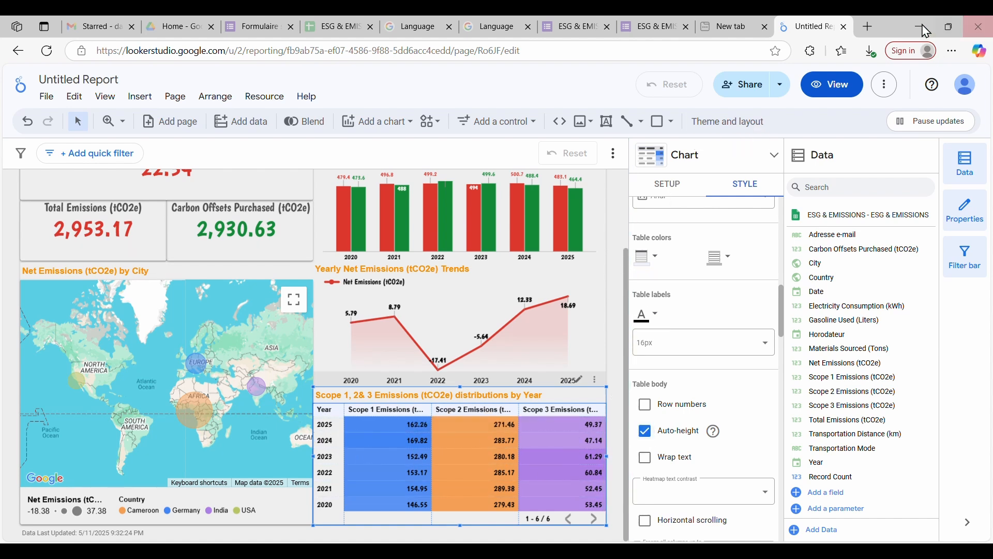
# Step: Preview the report in view mode to check the heatmap table and the other charts, and return to editing
pyautogui.click(834, 85)
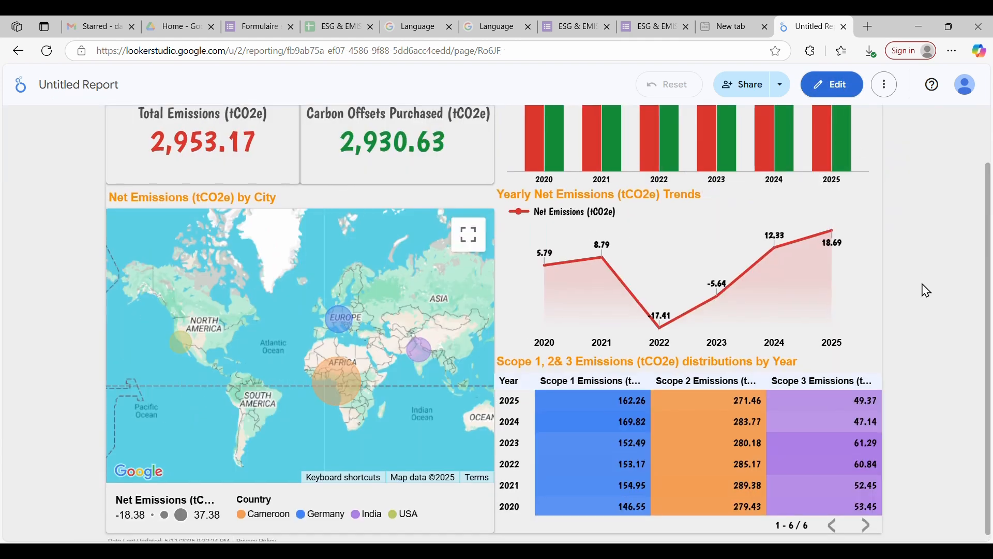
pyautogui.scroll(-1, 927, 290)
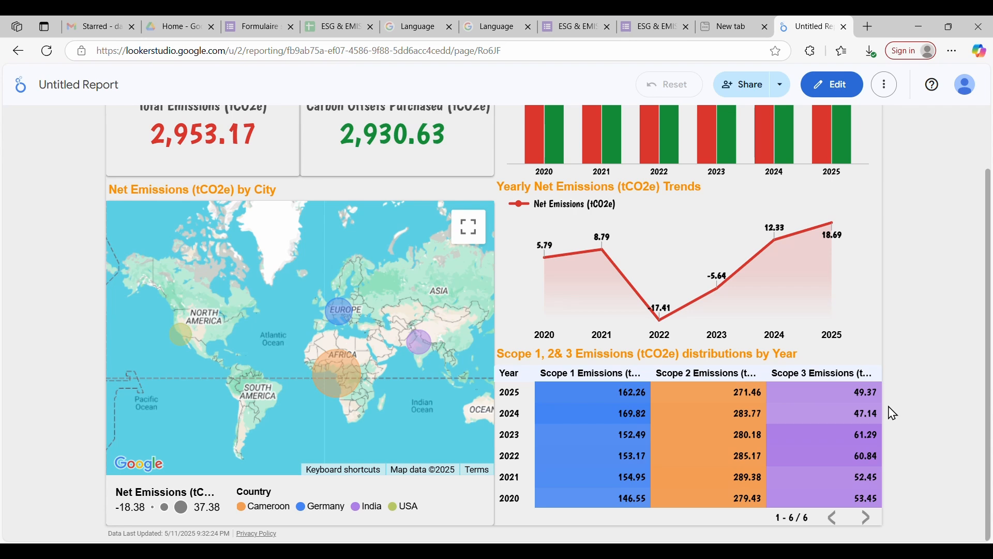
pyautogui.scroll(3, 893, 413)
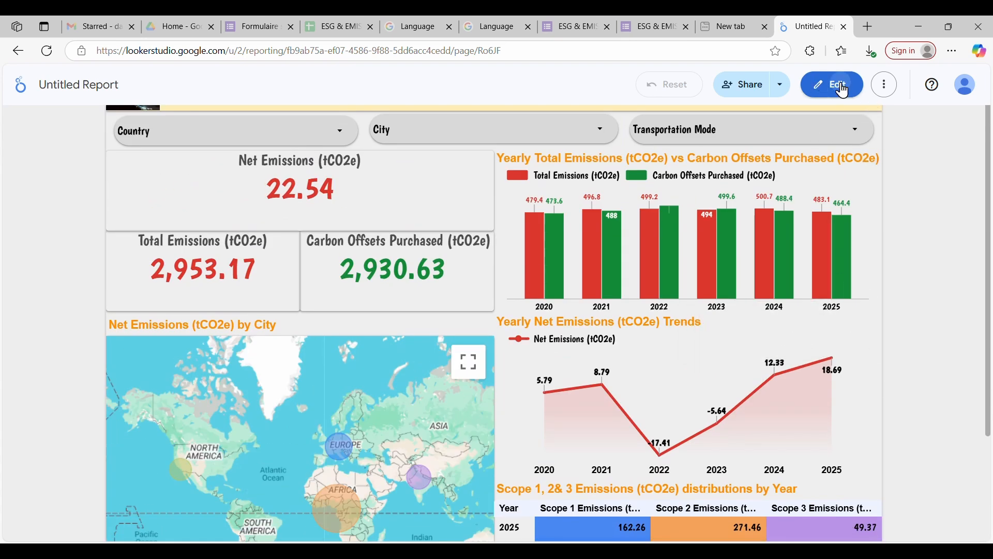
pyautogui.click(843, 90)
pyautogui.scroll(-2, 533, 449)
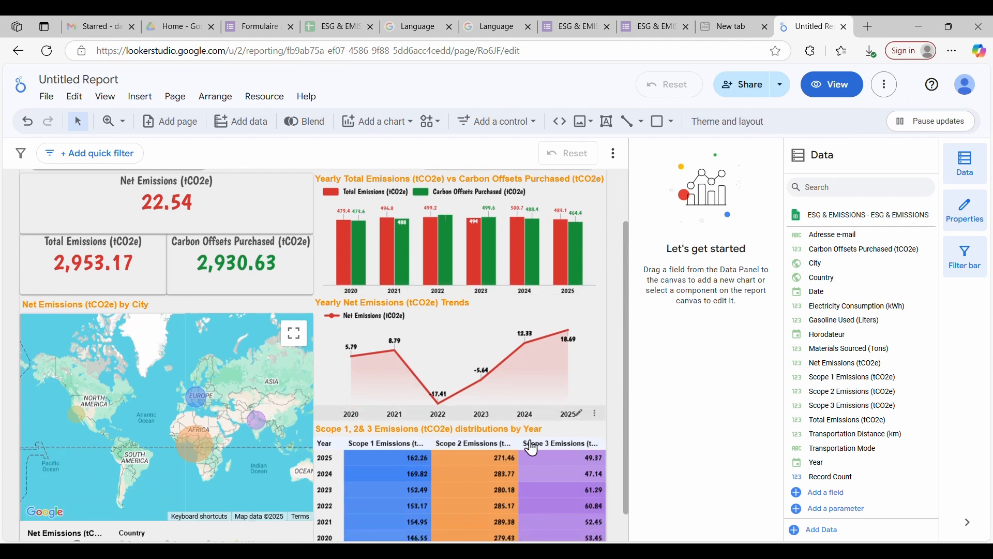
# Step: Correct the spacing in the heatmap table's title so it starts with "Scope 1, 2 & 3 Emissions"
pyautogui.click(550, 443)
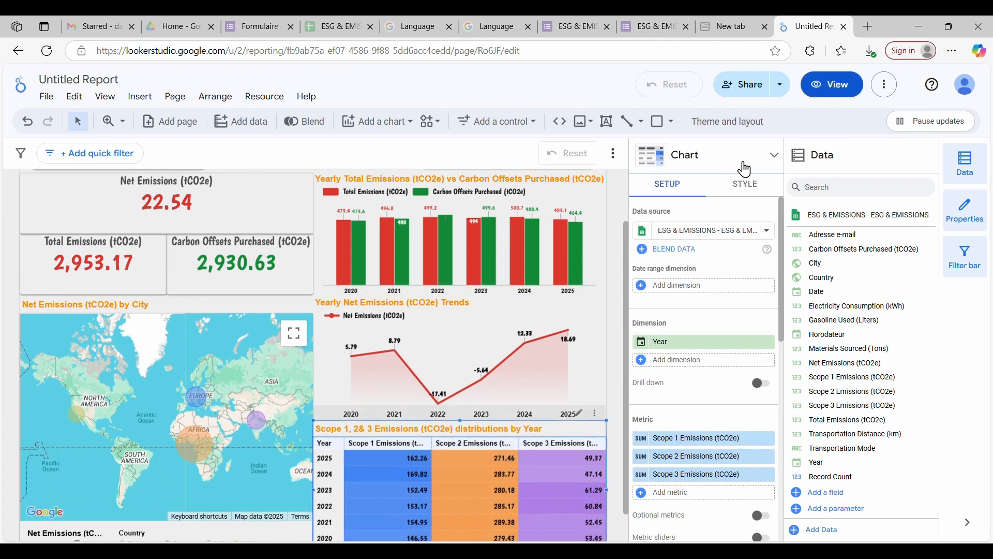
pyautogui.click(747, 186)
pyautogui.click(692, 285)
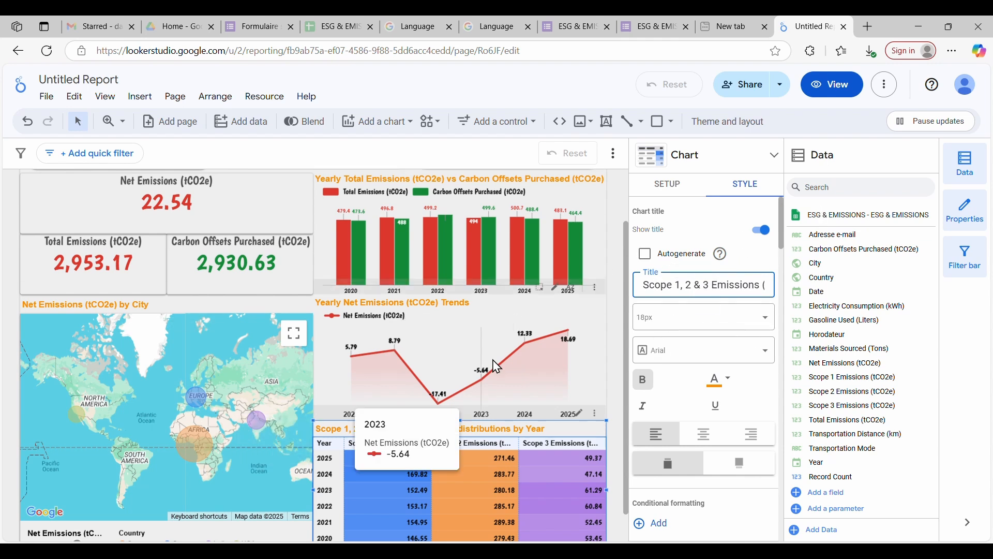
pyautogui.scroll(2, 363, 439)
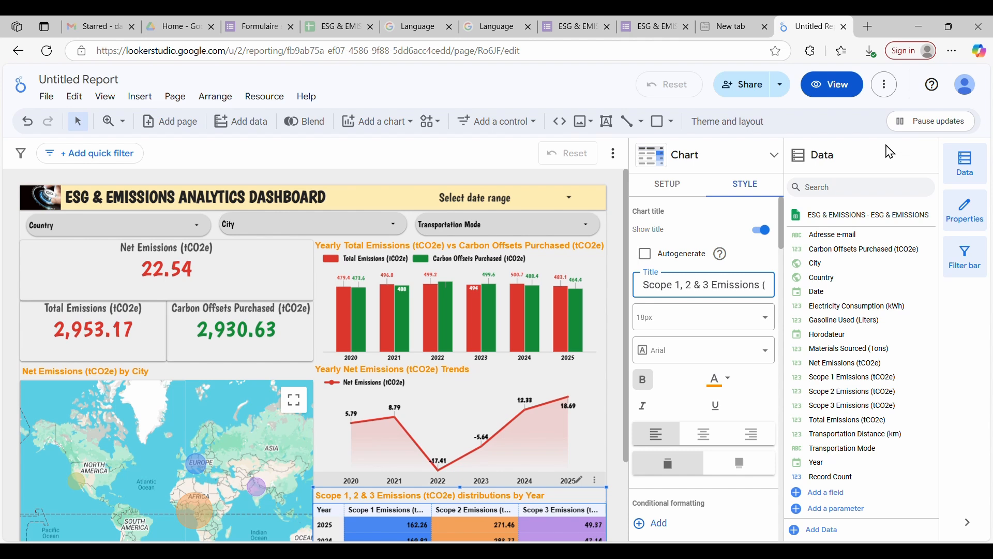
pyautogui.click(749, 550)
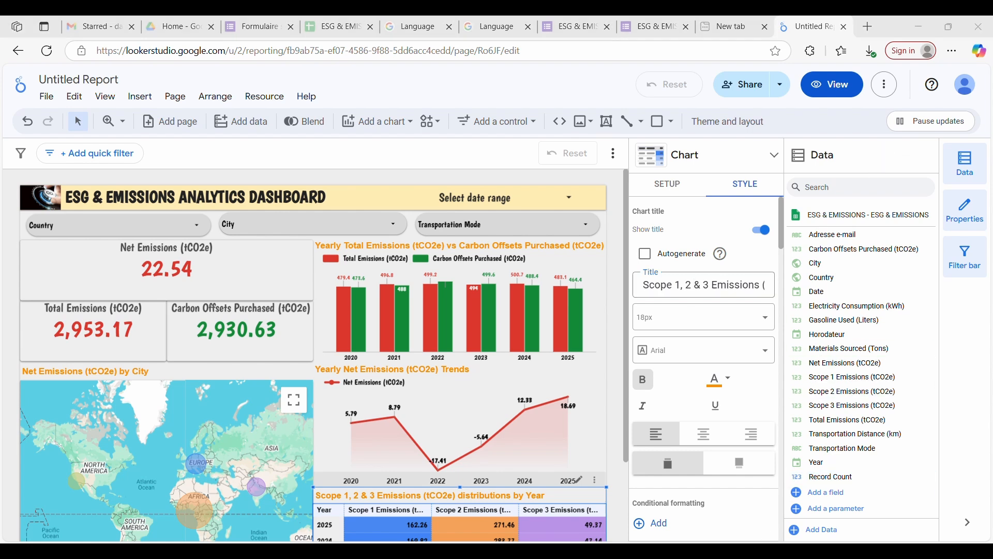
pyautogui.click(562, 73)
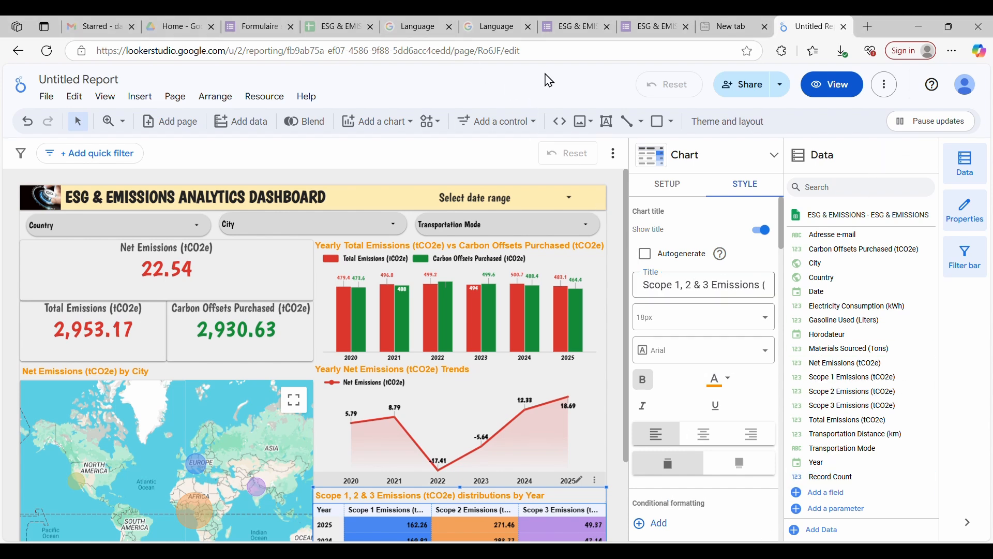
# Step: Reword the heatmap table's title to "Scope 1, 2 & 3 Emissions distribution by Years (tCO2e)"
pyautogui.scroll(-2, 600, 363)
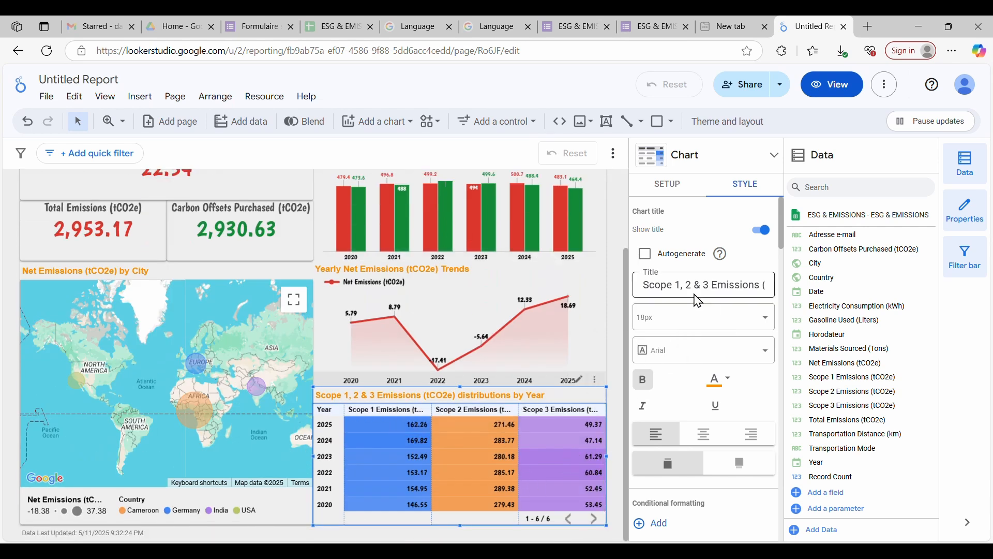
pyautogui.click(718, 284)
pyautogui.hscroll(1, 720, 286)
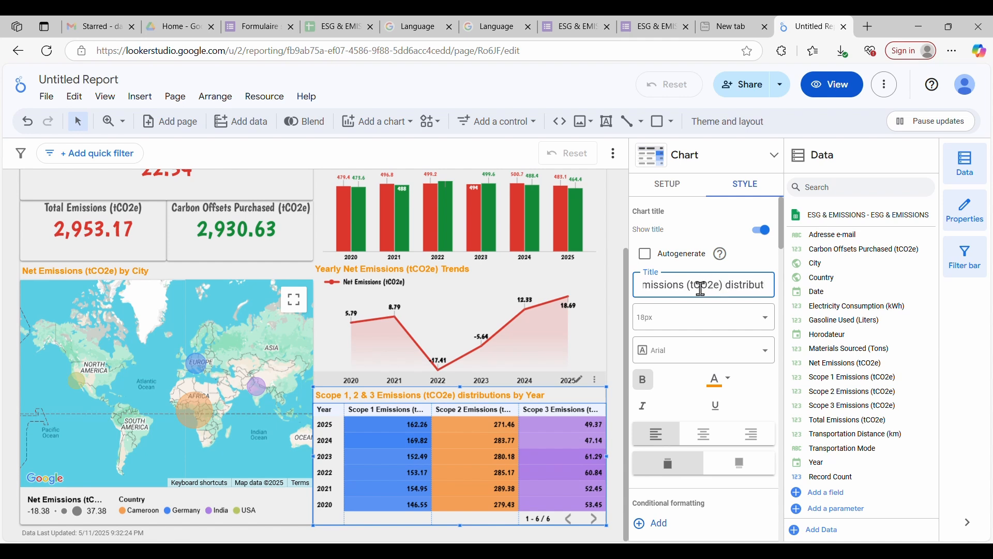
pyautogui.moveTo(690, 285); pyautogui.dragTo(724, 292)
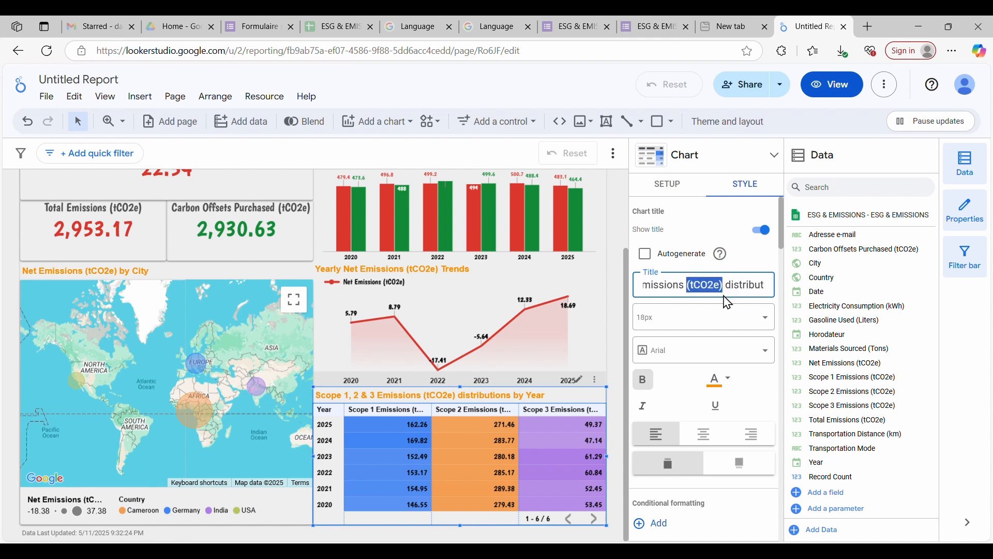
pyautogui.press('BackSpace')
pyautogui.press('BackSpace')
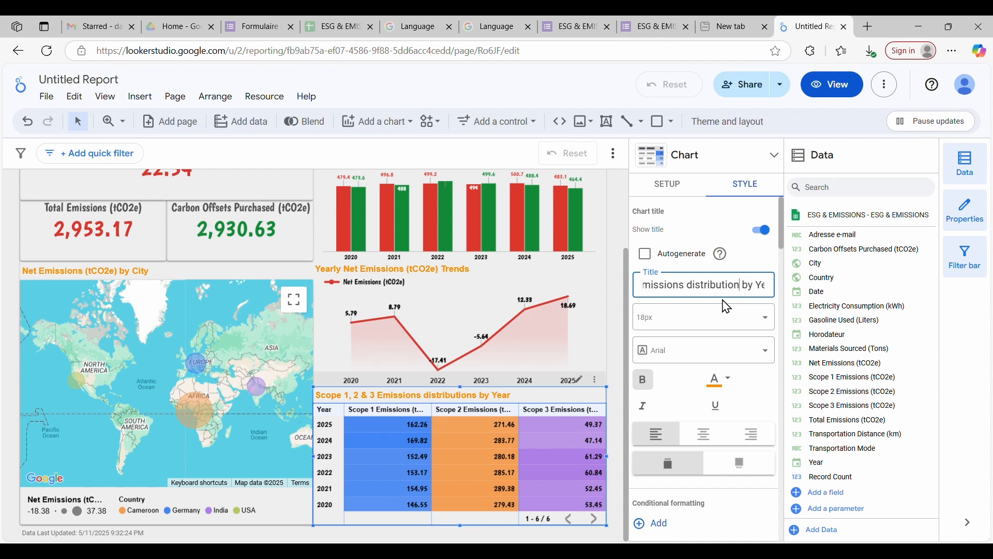
pyautogui.press('End')
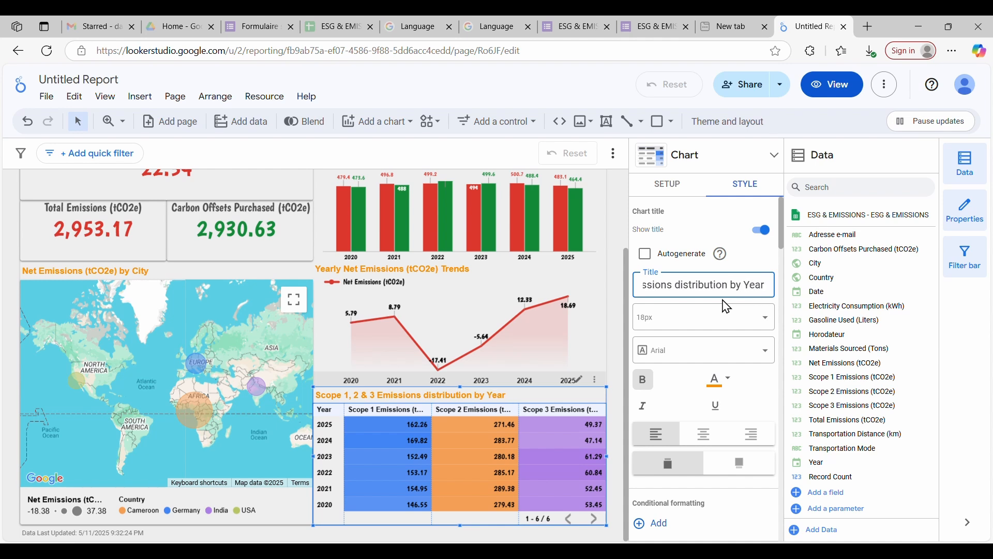
pyautogui.write('s (tCO2e)')
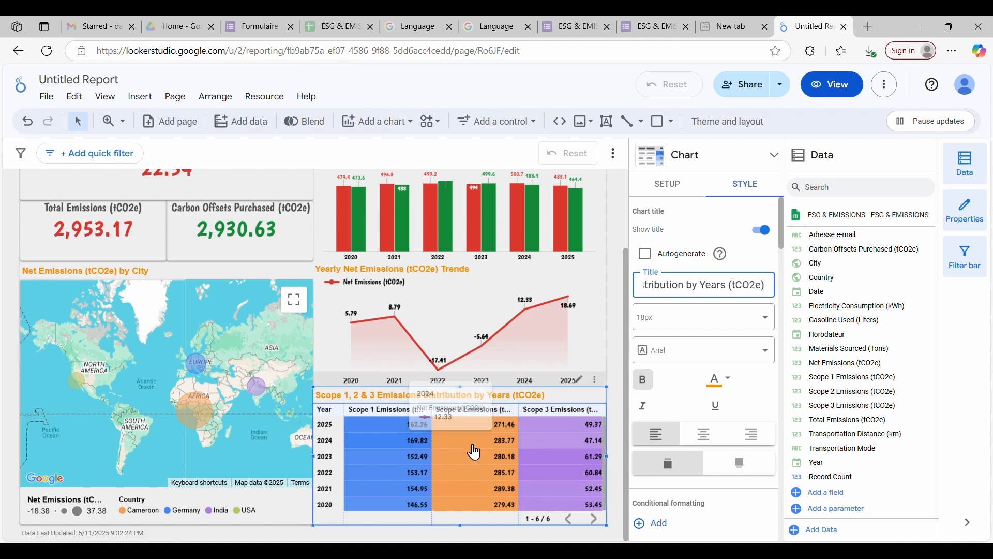
# Step: Rename the report as "ESG & EMISSIONS ANALYTICS DASHBOARD (2020 - 2025)"
pyautogui.tripleClick(116, 77)
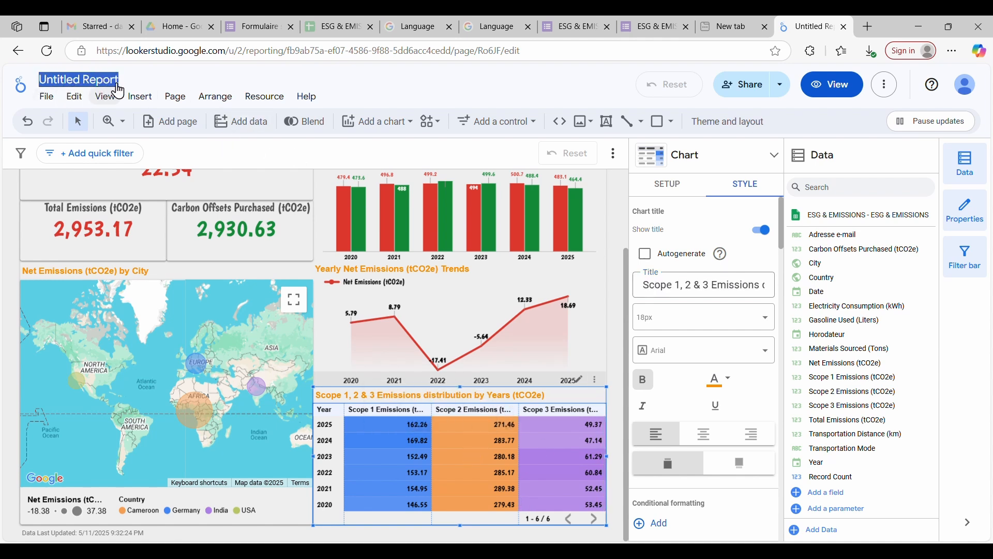
pyautogui.write('E')
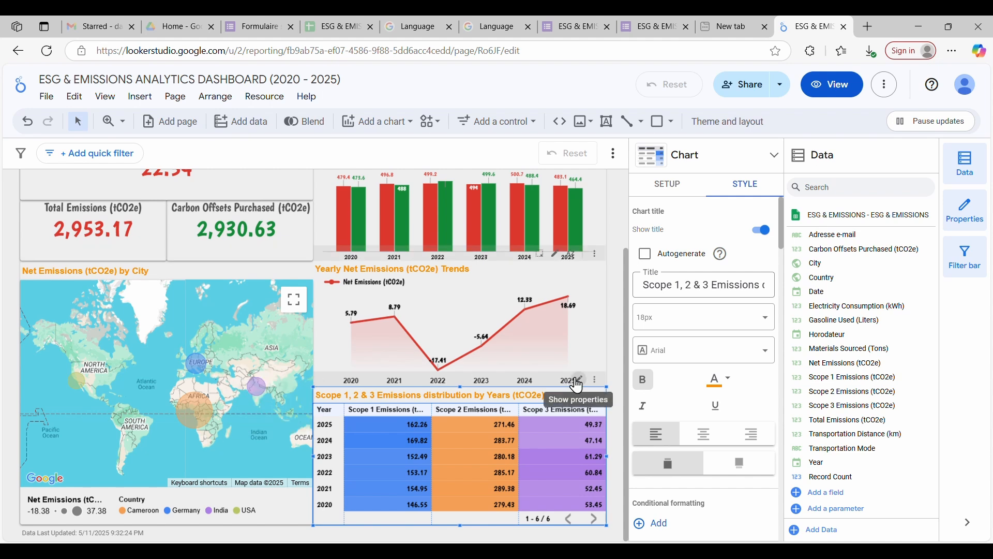
# Step: Select the Net Emissions by City map and review its background layer style, location, color dimension and size fields
pyautogui.click(235, 280)
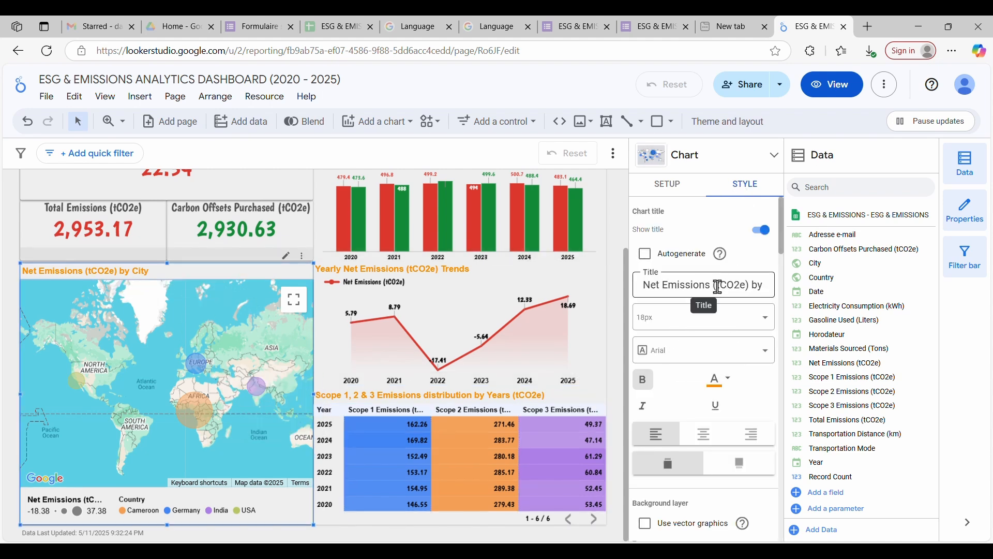
pyautogui.scroll(-4, 714, 317)
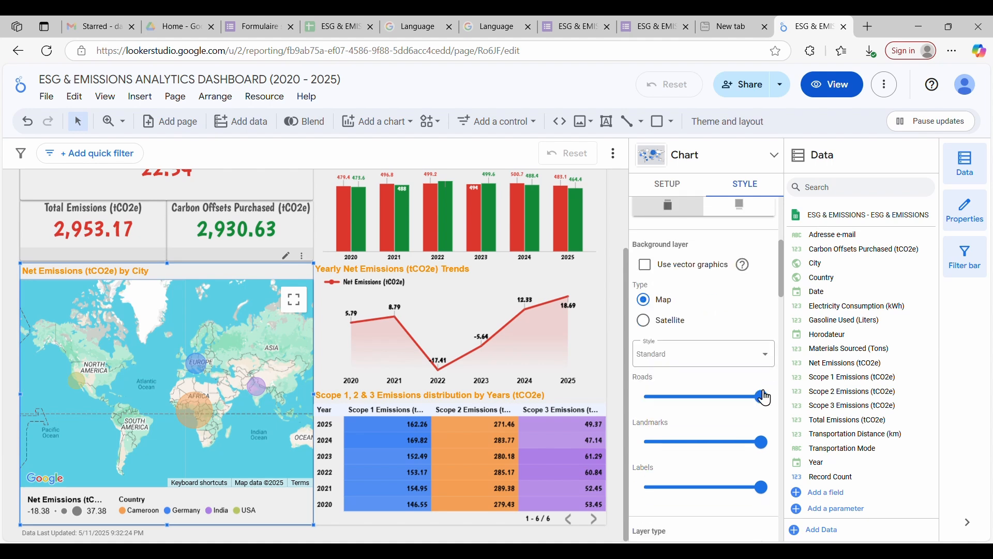
pyautogui.click(673, 187)
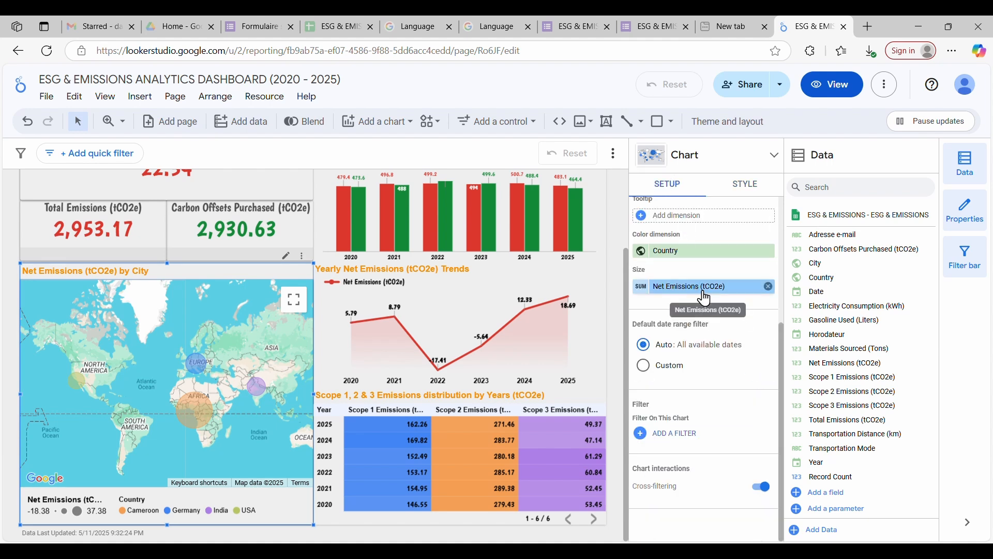
pyautogui.scroll(2, 688, 316)
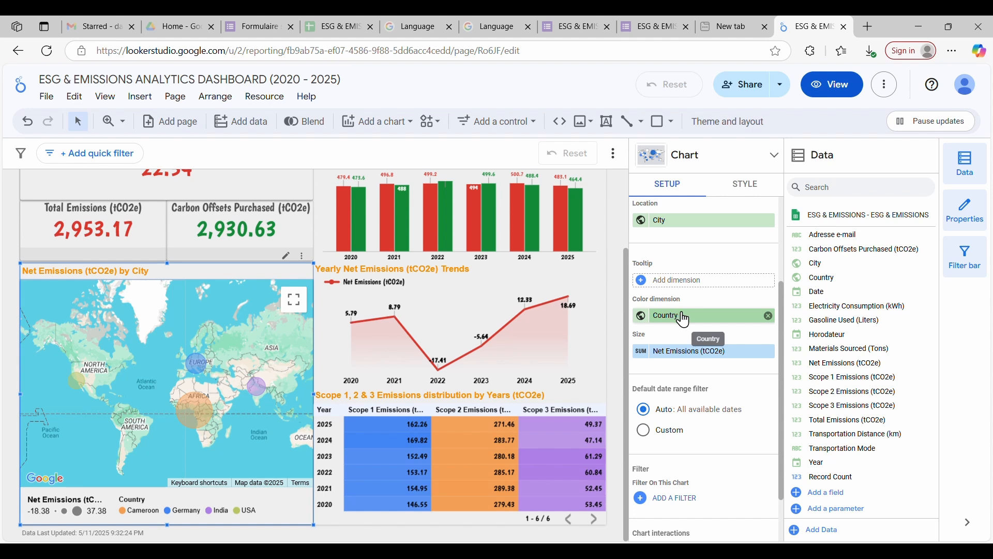
pyautogui.scroll(3, 688, 321)
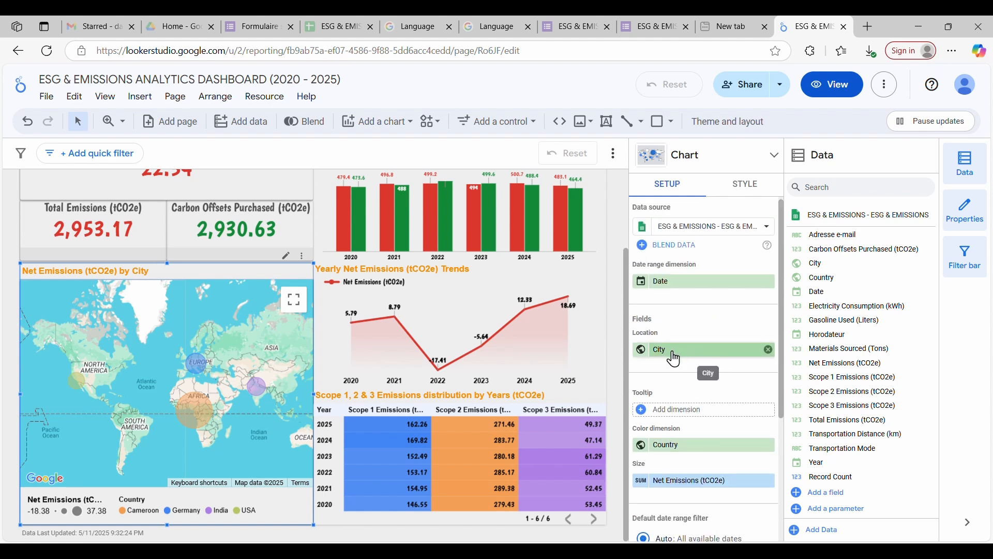
pyautogui.scroll(-2, 685, 324)
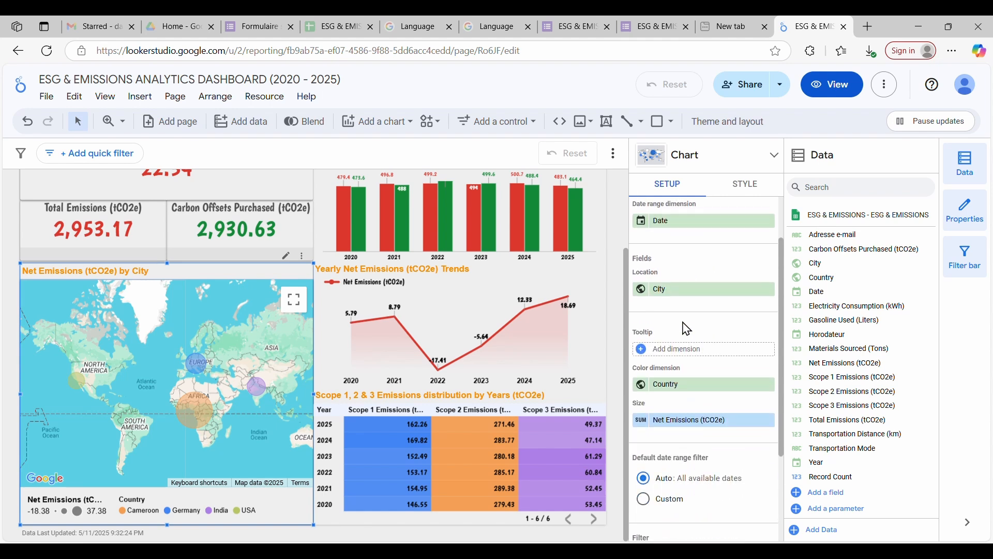
pyautogui.scroll(2, 685, 323)
pyautogui.scroll(2, 558, 343)
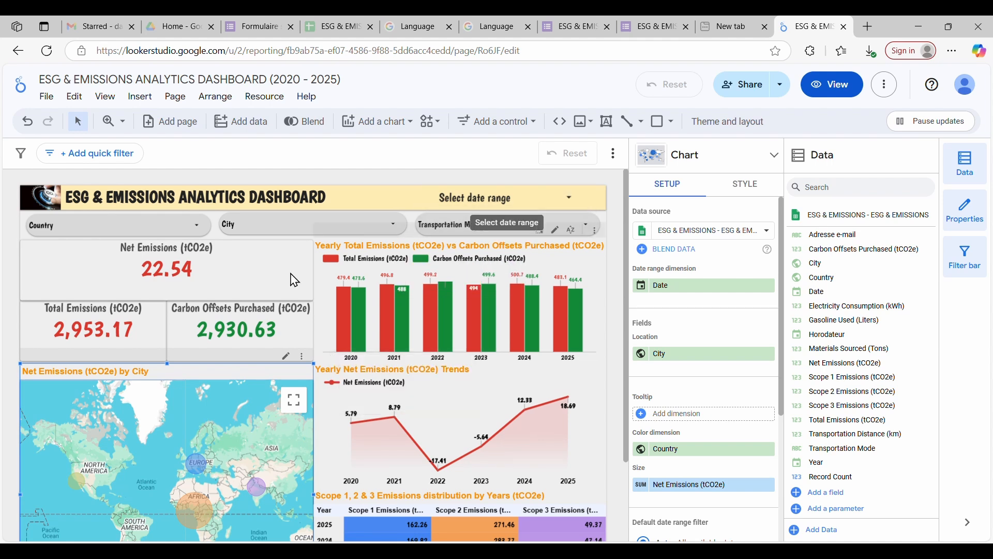
# Step: Filter the dashboard with the date range control to Jan 1, 2025 through Dec 1, 2025
pyautogui.click(567, 197)
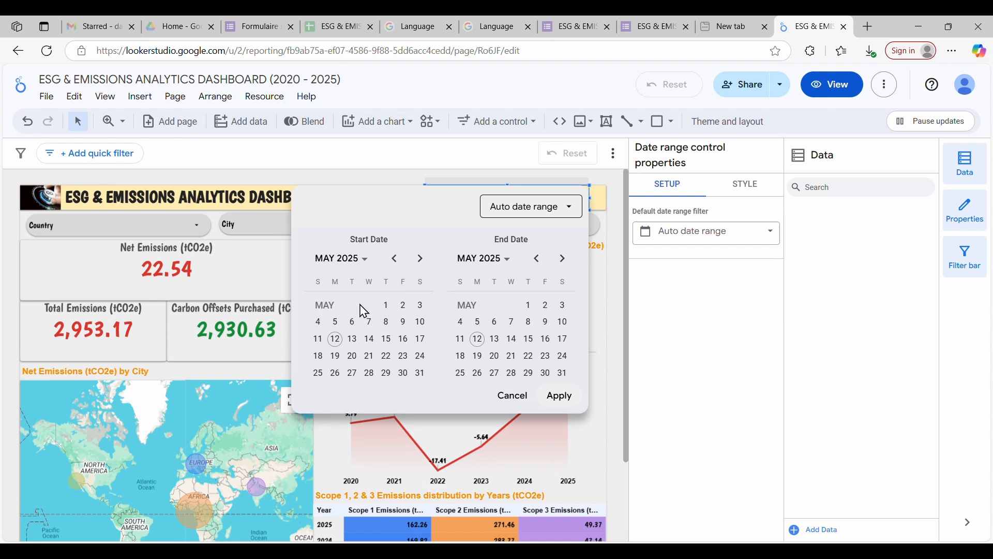
pyautogui.click(498, 259)
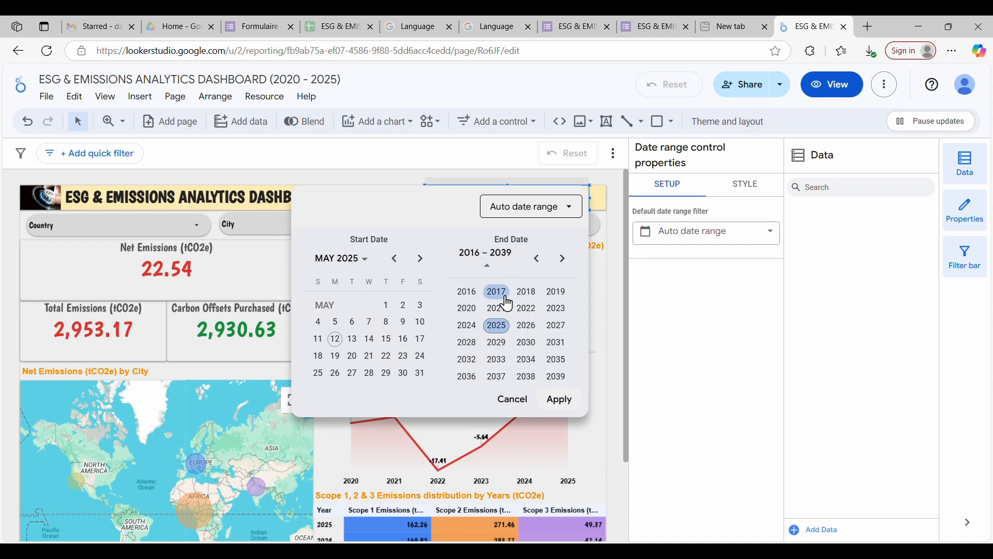
pyautogui.click(498, 325)
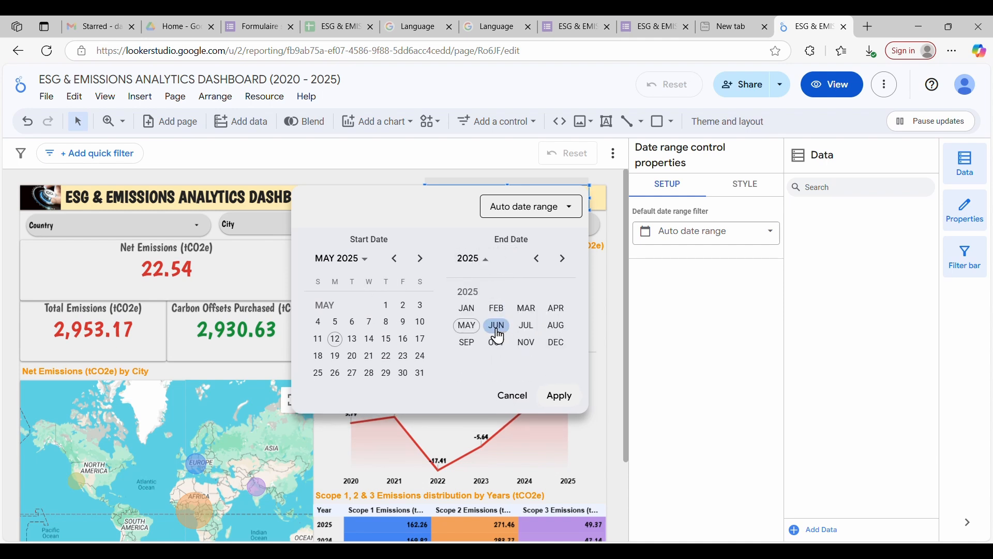
pyautogui.click(555, 341)
pyautogui.click(478, 324)
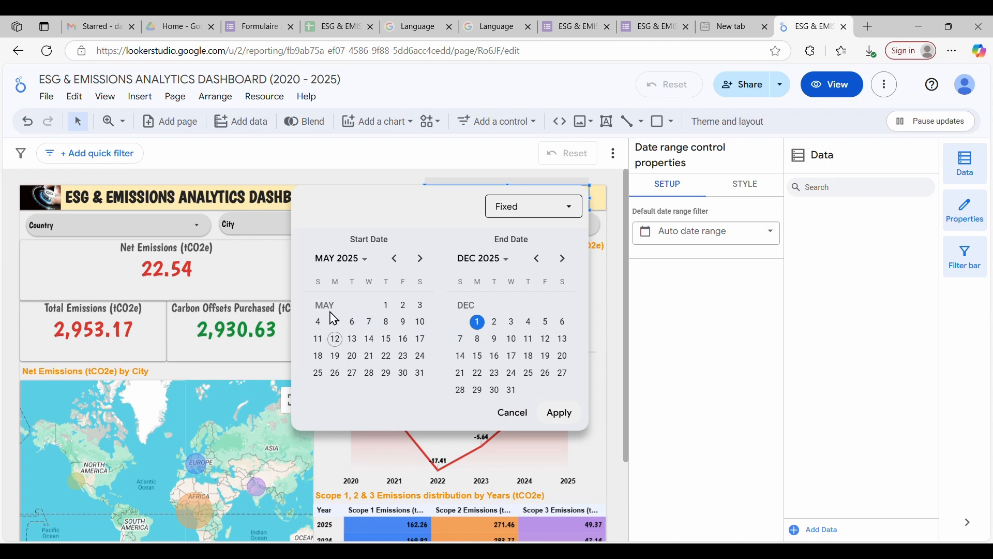
pyautogui.click(329, 268)
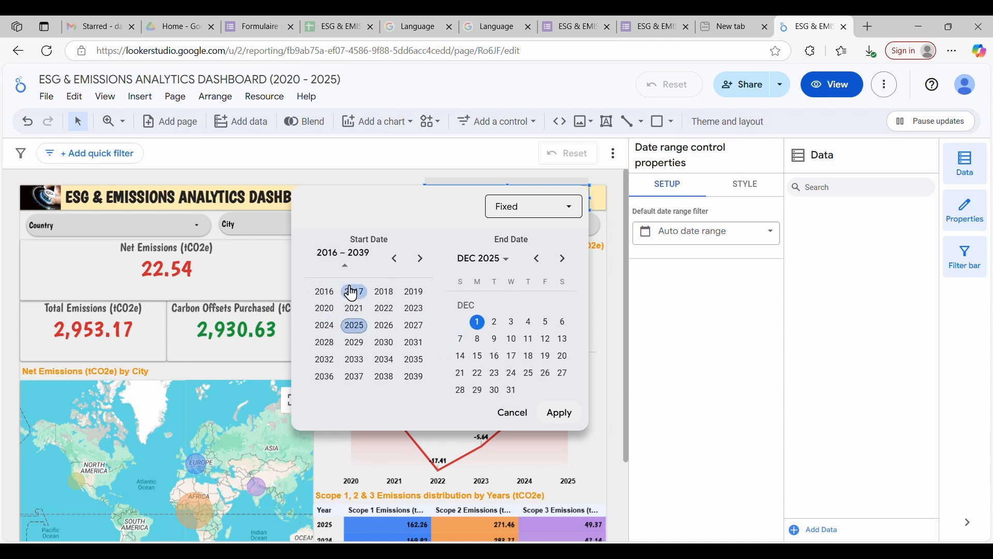
pyautogui.click(352, 324)
pyautogui.click(328, 314)
pyautogui.click(367, 304)
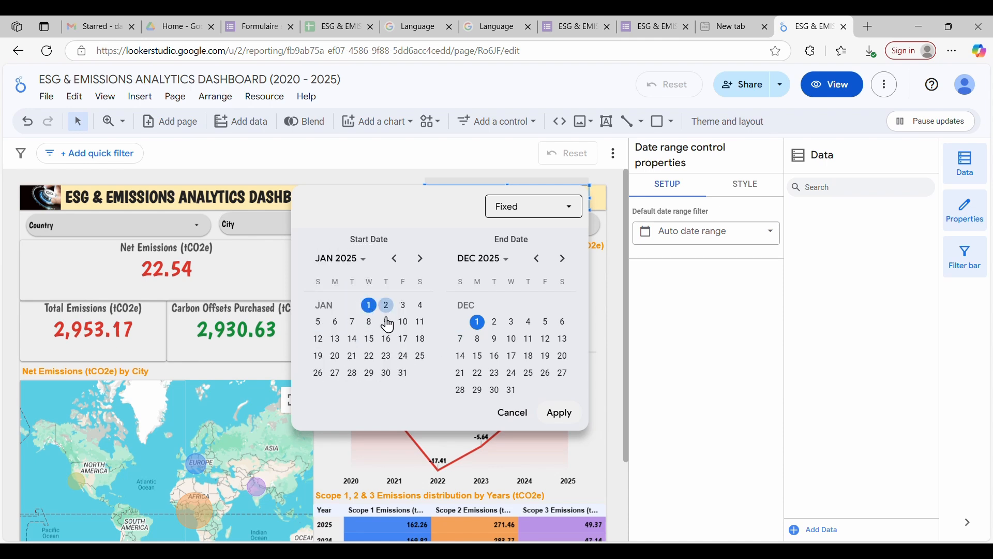
pyautogui.click(560, 413)
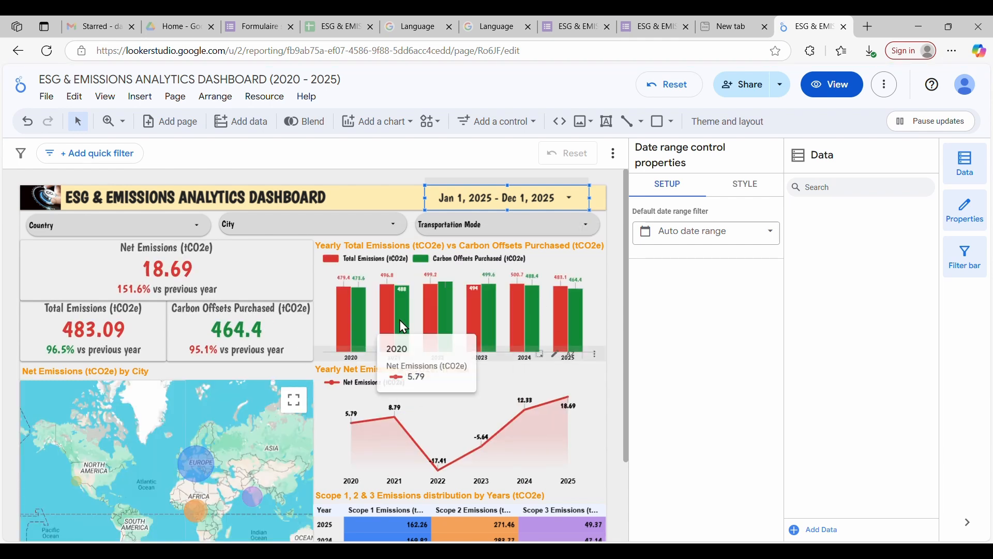
# Step: Look over the date-filtered scorecards, map, charts and heatmap table, first while editing and again in view mode
pyautogui.click(402, 183)
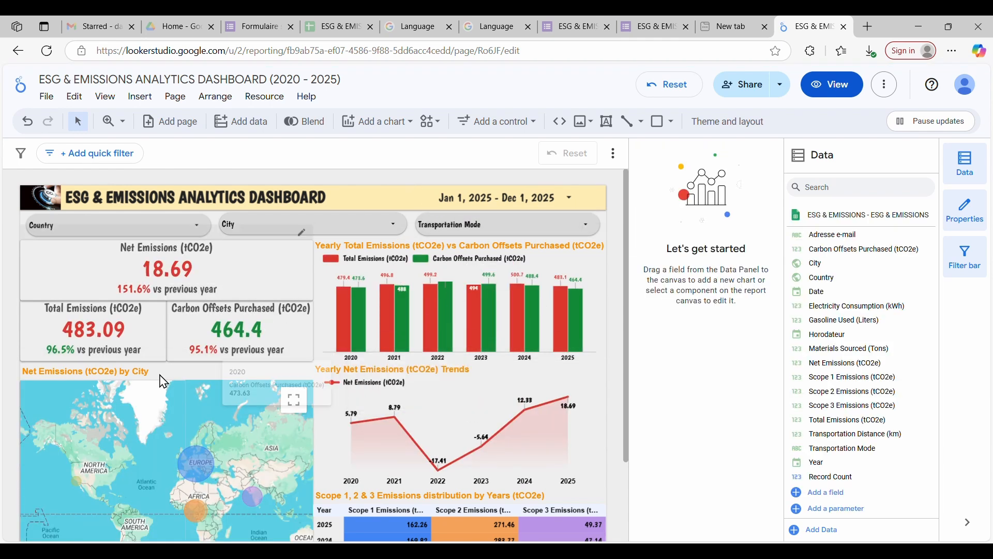
pyautogui.scroll(-1, 468, 435)
pyautogui.scroll(-1, 468, 435)
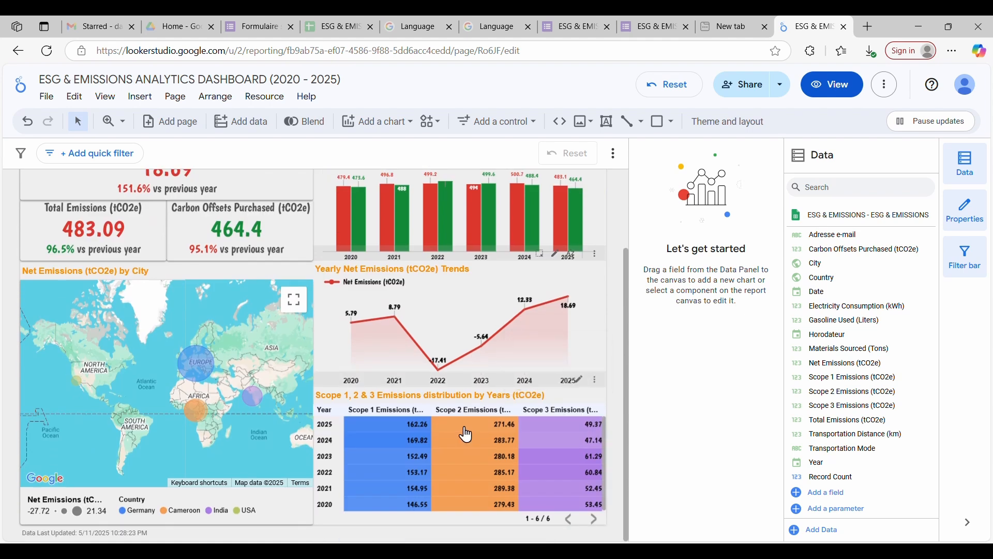
pyautogui.scroll(2, 434, 360)
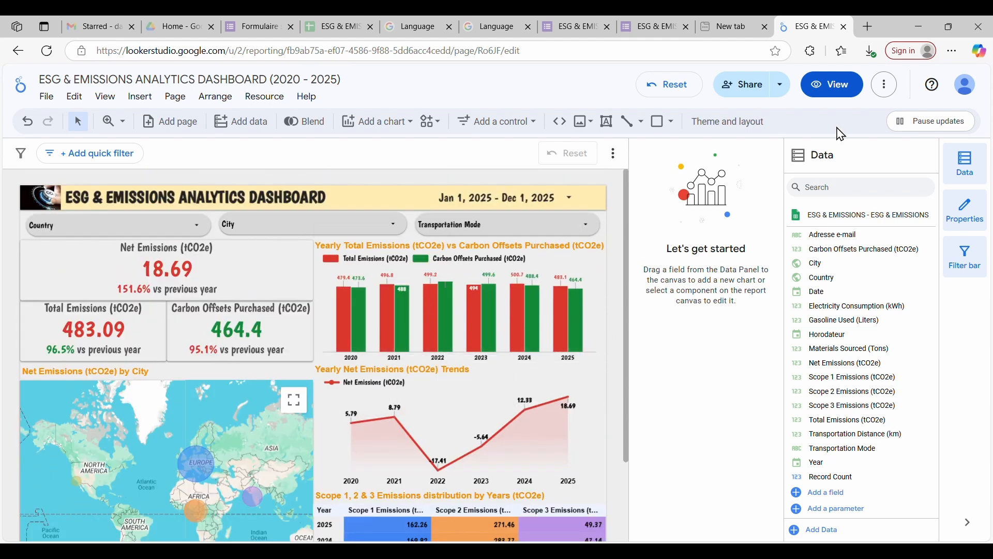
pyautogui.click(840, 99)
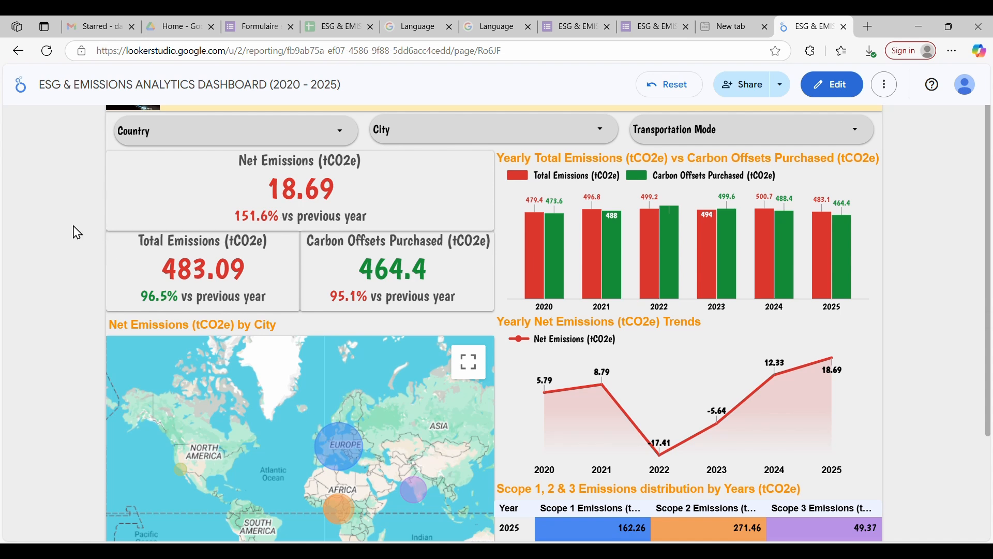
pyautogui.scroll(-3, 78, 233)
pyautogui.scroll(3, 80, 271)
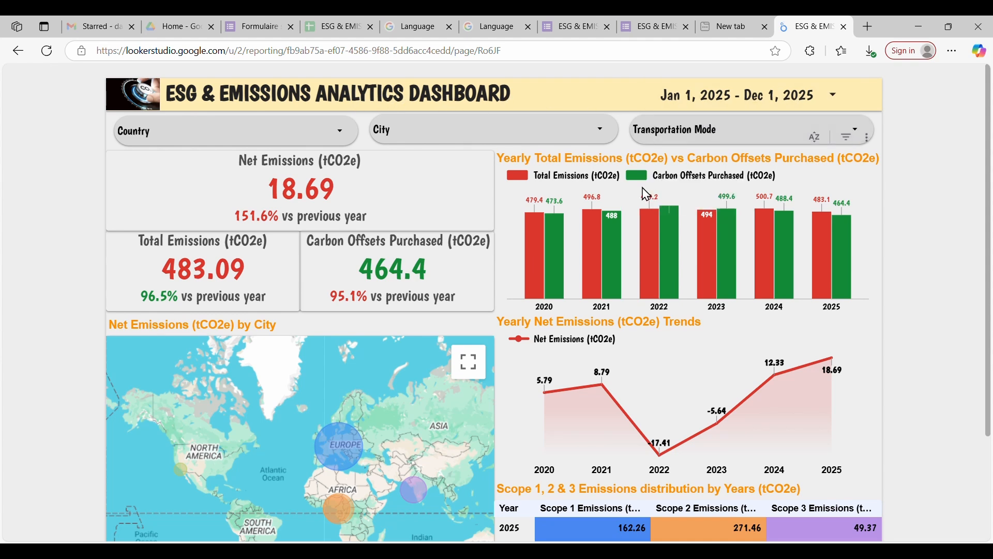
# Step: Check the available options in the Country, City and Transportation Mode filters
pyautogui.click(346, 138)
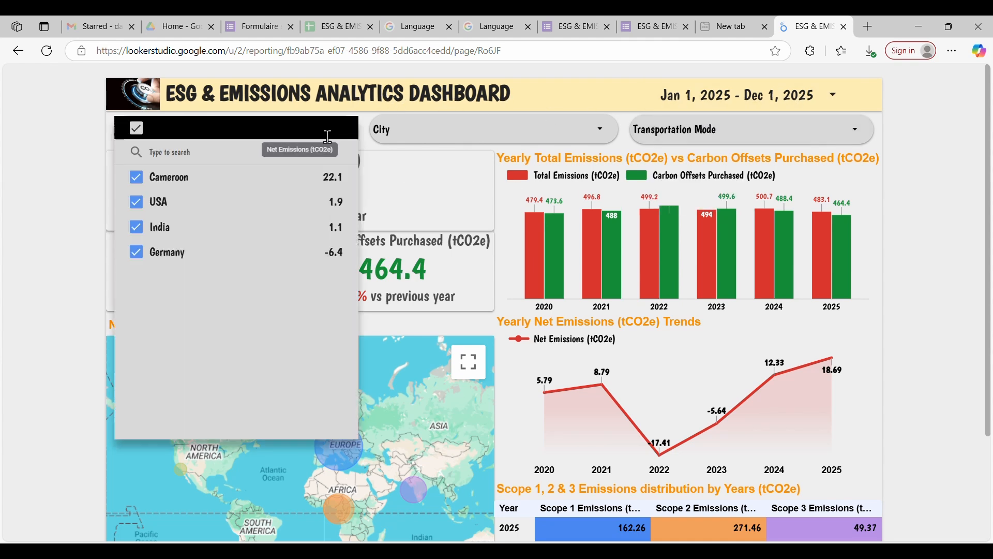
pyautogui.click(601, 136)
pyautogui.click(599, 133)
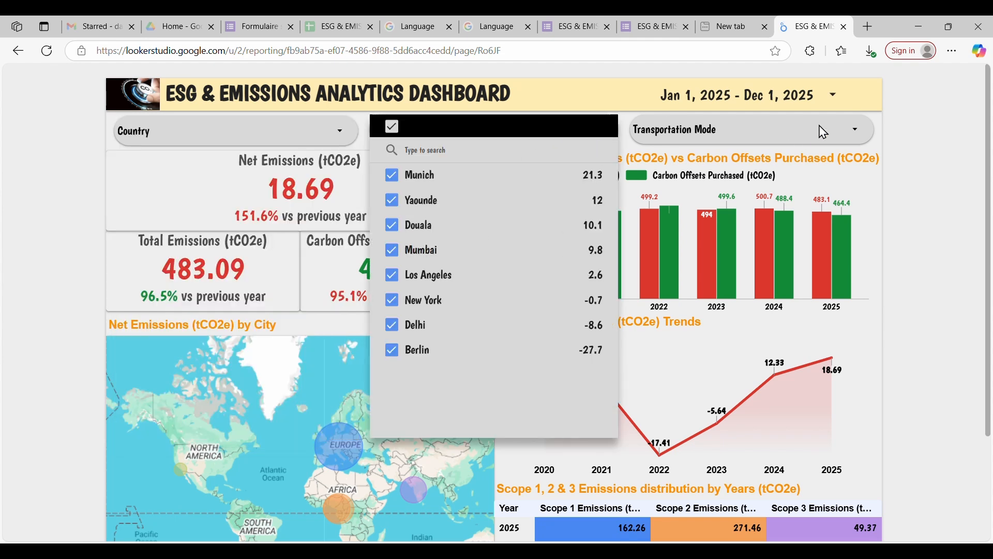
pyautogui.click(859, 133)
pyautogui.click(859, 133)
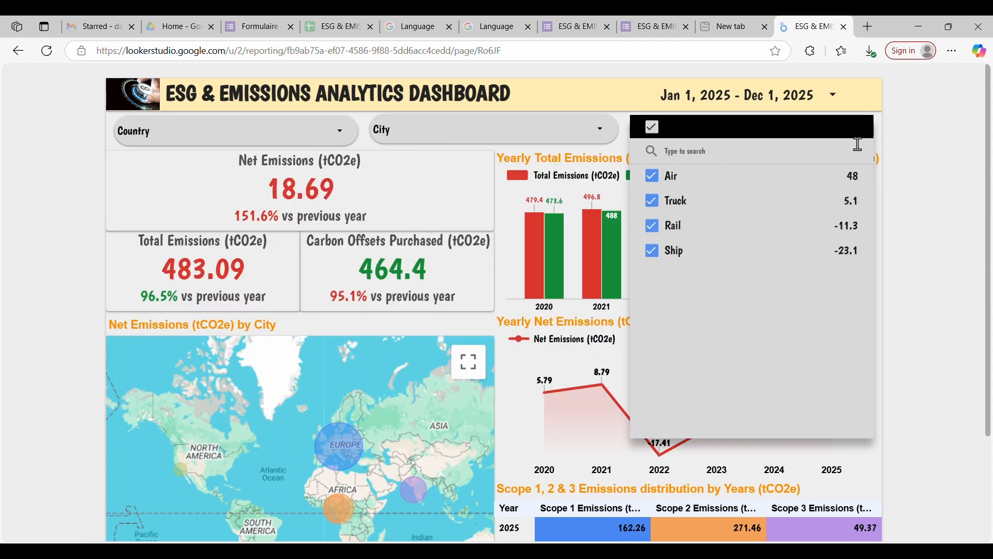
# Step: View the Net Emissions by City map in full screen, inspect the city bubbles' details, and return to the dashboard
pyautogui.click(98, 246)
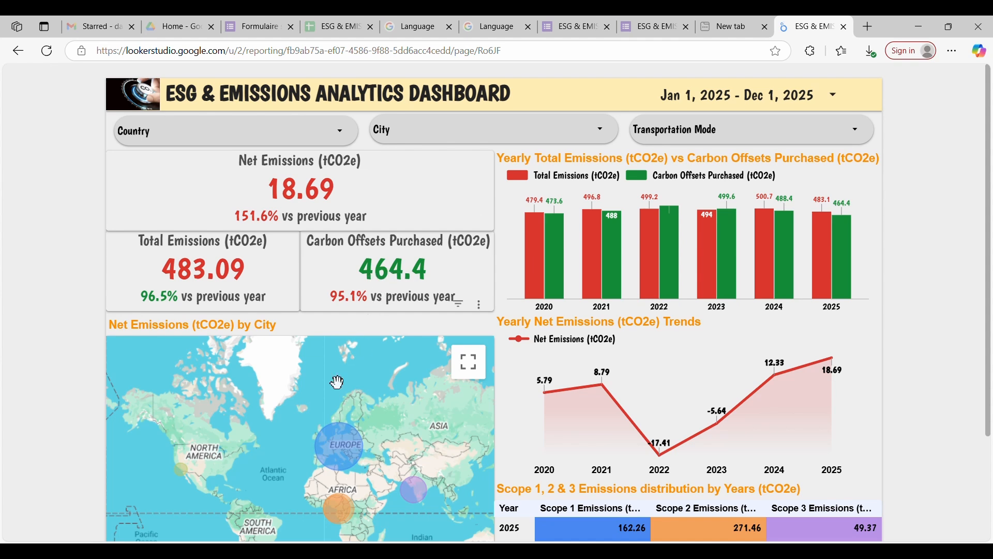
pyautogui.scroll(-3, 517, 429)
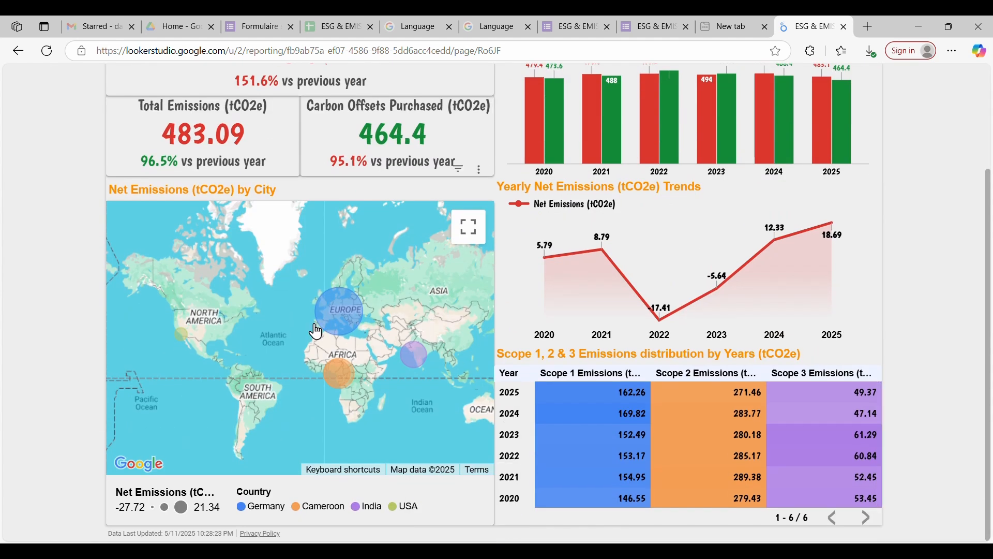
pyautogui.moveTo(341, 335)
pyautogui.click(468, 226)
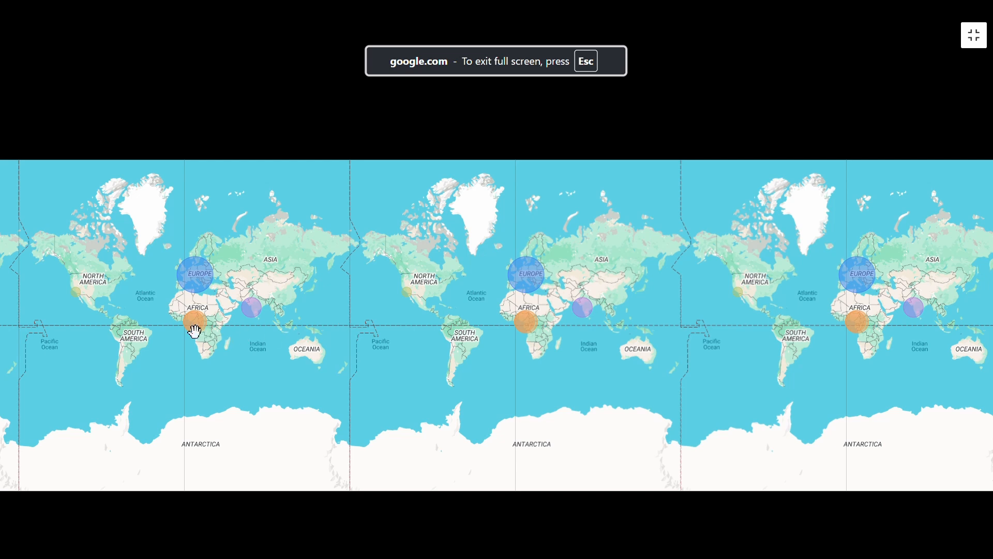
pyautogui.moveTo(195, 334)
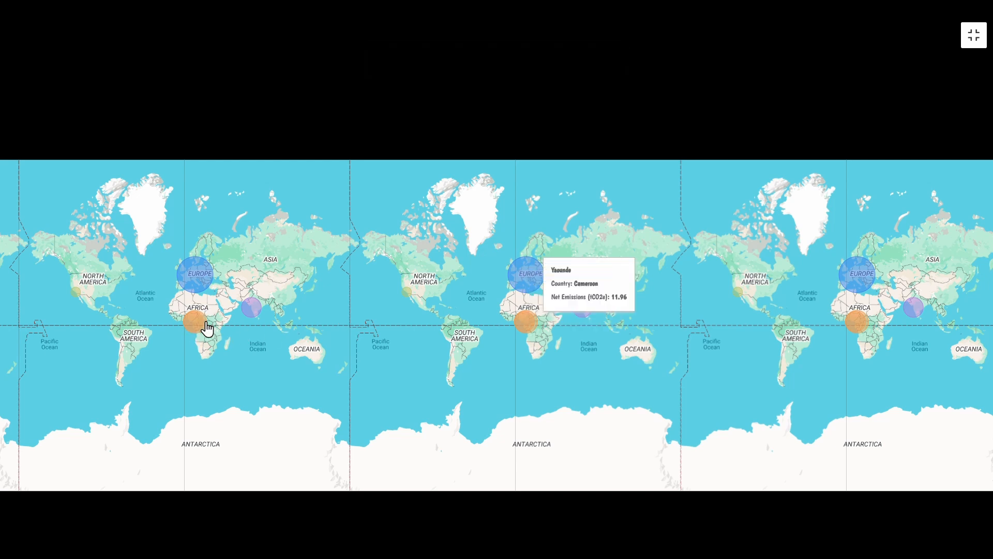
pyautogui.moveTo(250, 312)
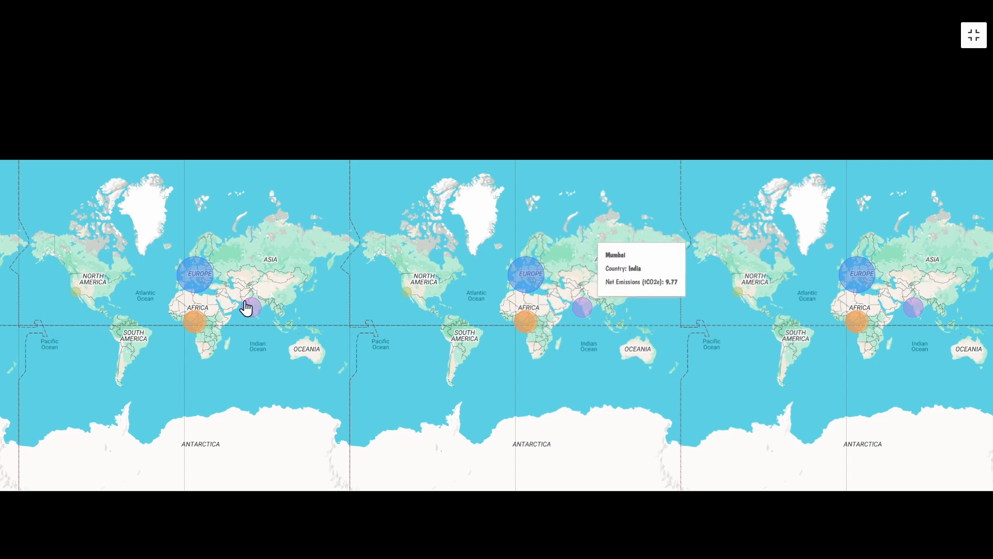
pyautogui.moveTo(203, 282)
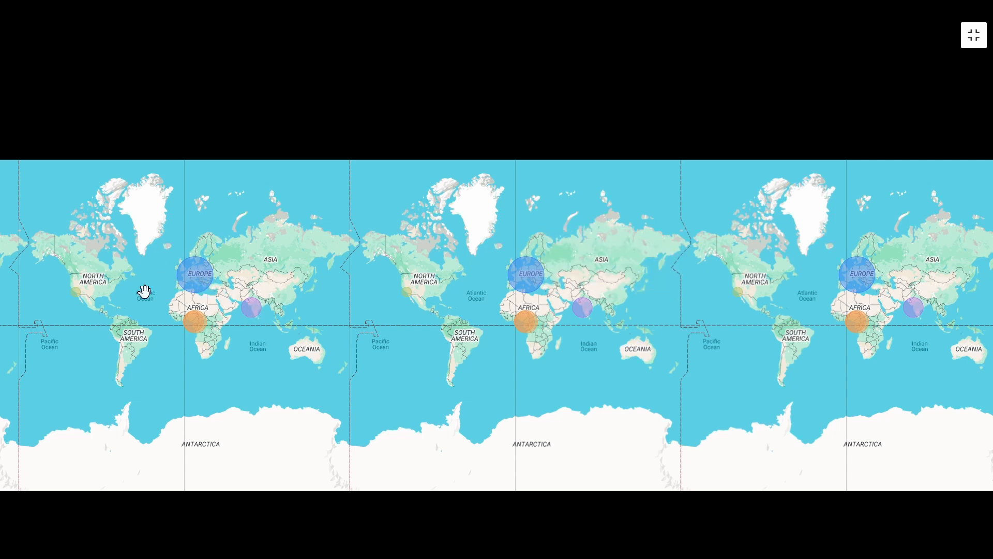
pyautogui.moveTo(77, 291)
pyautogui.click(973, 34)
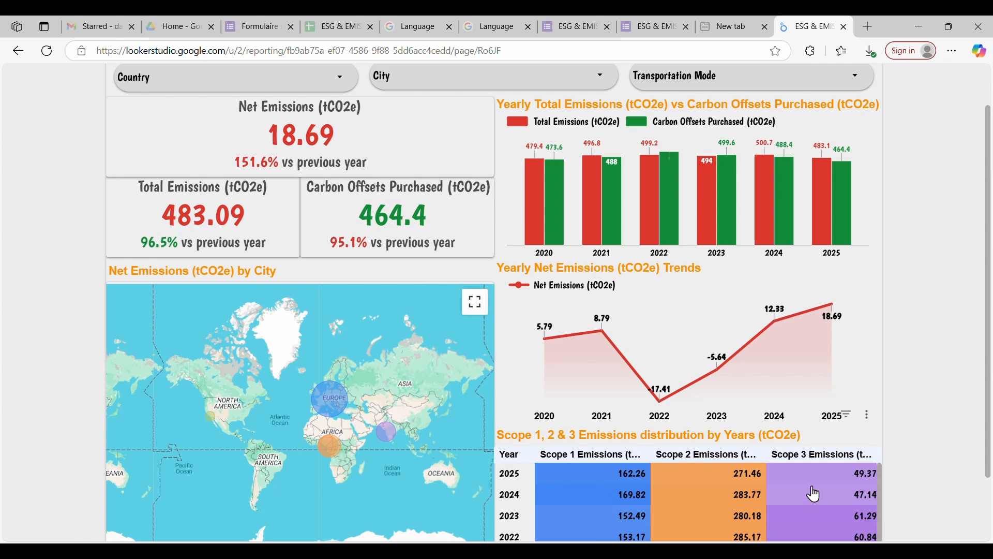
# Step: Look over the yearly emissions bar chart, the Net Emissions trend line and the Scope 1, 2 & 3 heatmap table
pyautogui.scroll(-2, 903, 432)
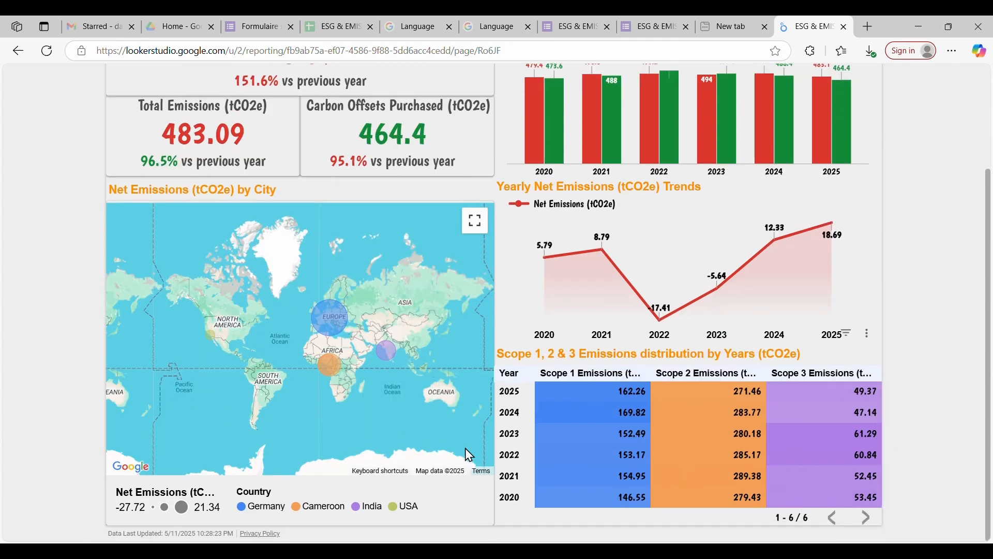
pyautogui.scroll(3, 880, 384)
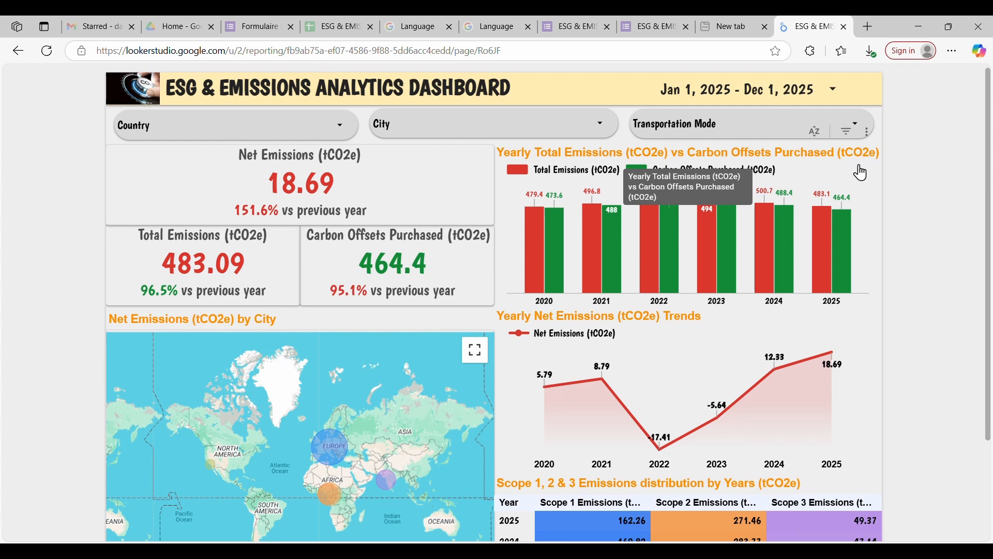
pyautogui.moveTo(535, 244)
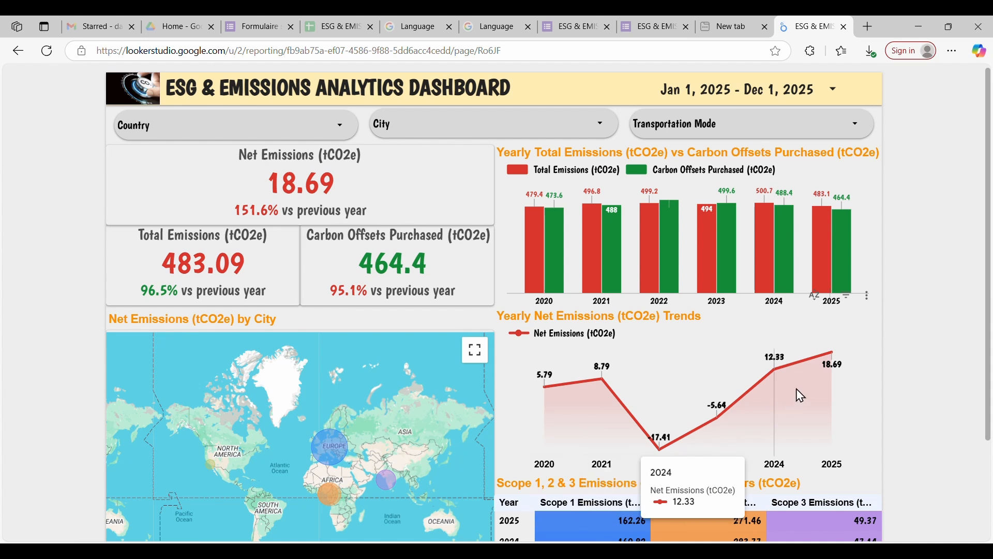
pyautogui.scroll(-3, 849, 386)
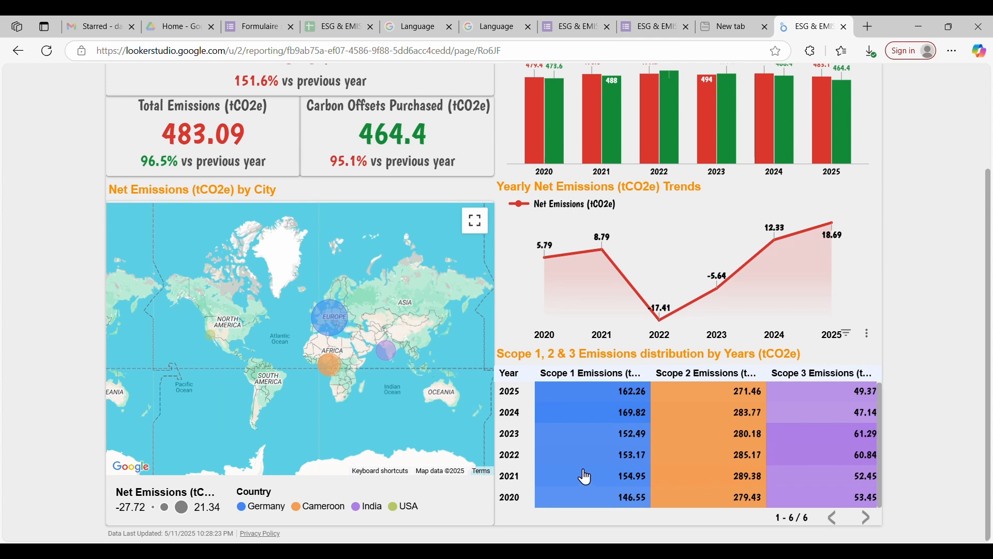
pyautogui.scroll(3, 626, 473)
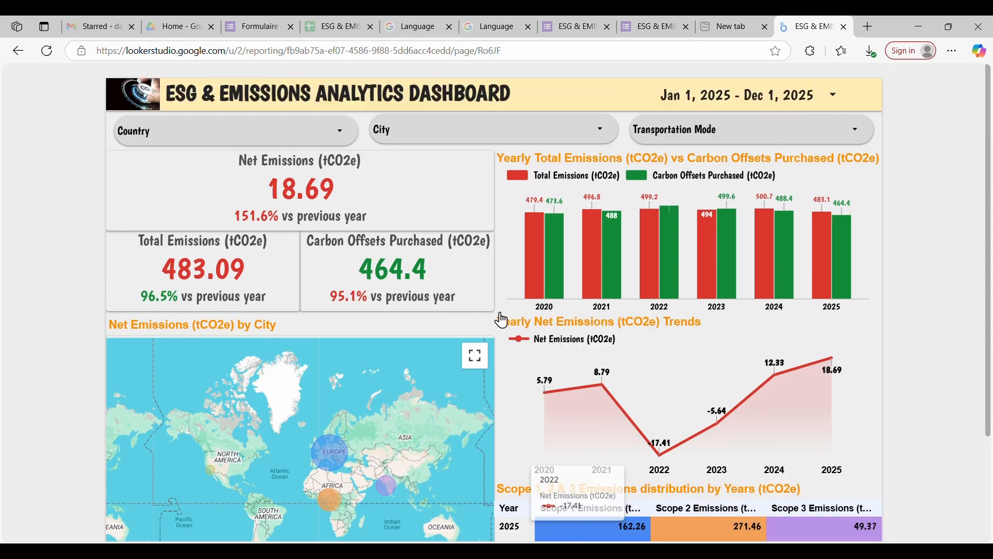
# Step: Switch to the ESG & EMISSIONS response form in Google Forms and change the responding account to Data Professionals
pyautogui.click(581, 28)
pyautogui.click(664, 24)
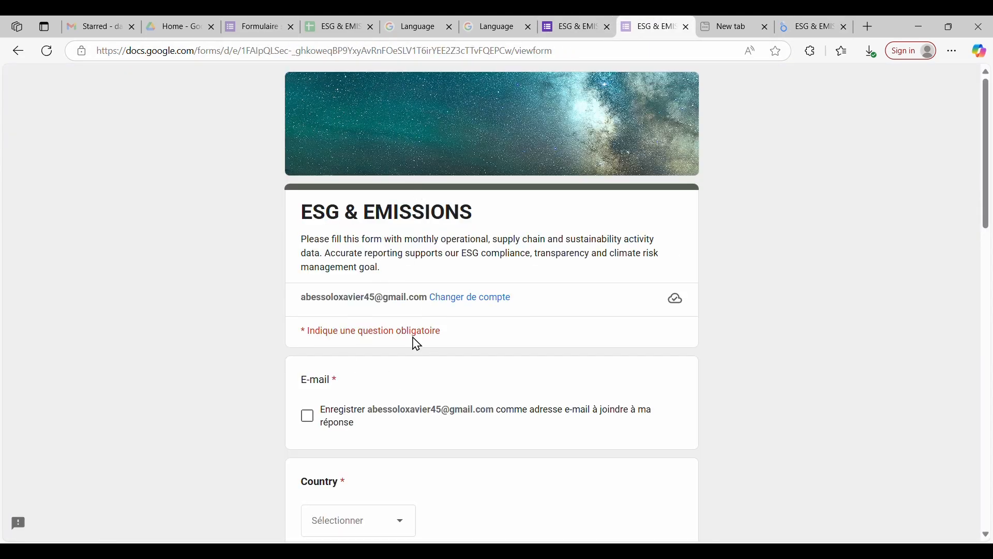
pyautogui.scroll(-3, 348, 393)
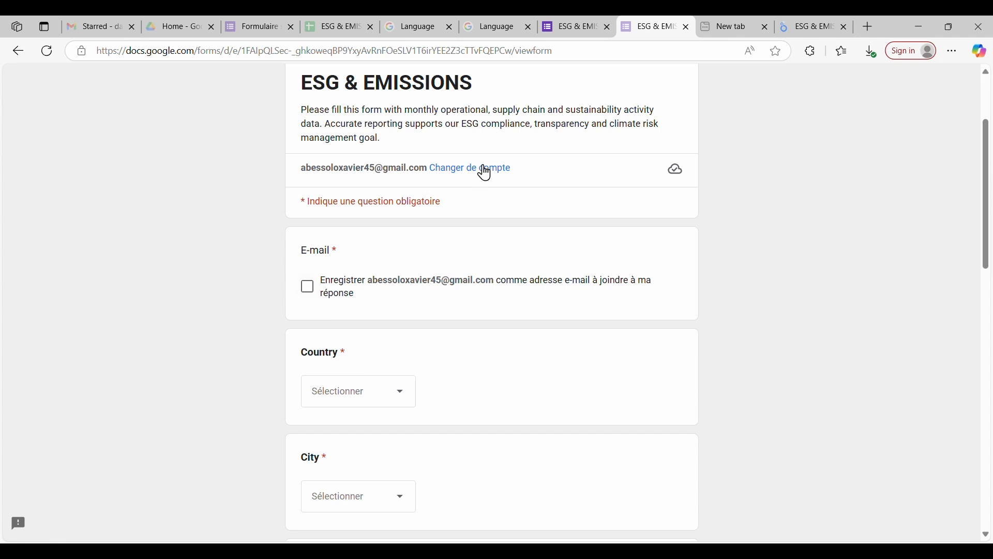
pyautogui.click(465, 171)
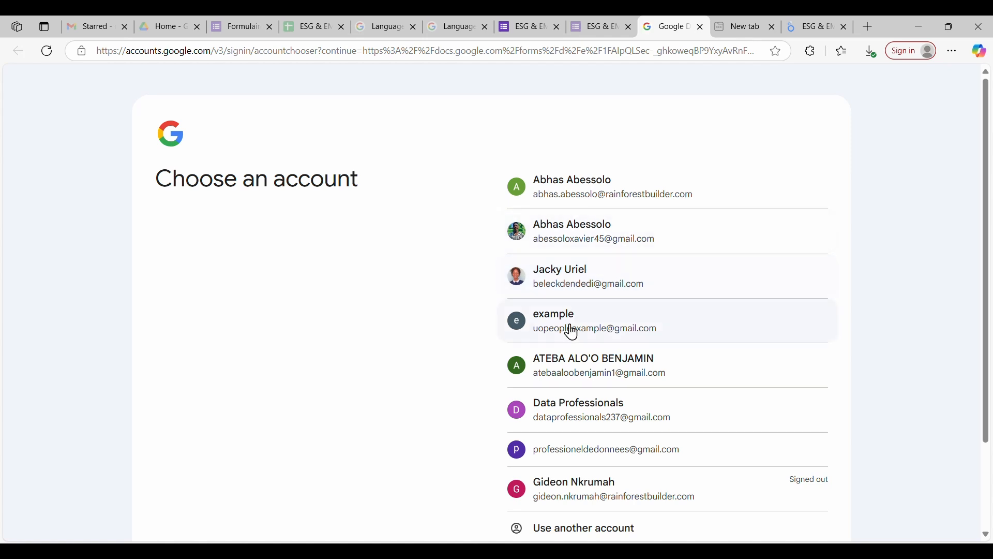
pyautogui.click(560, 413)
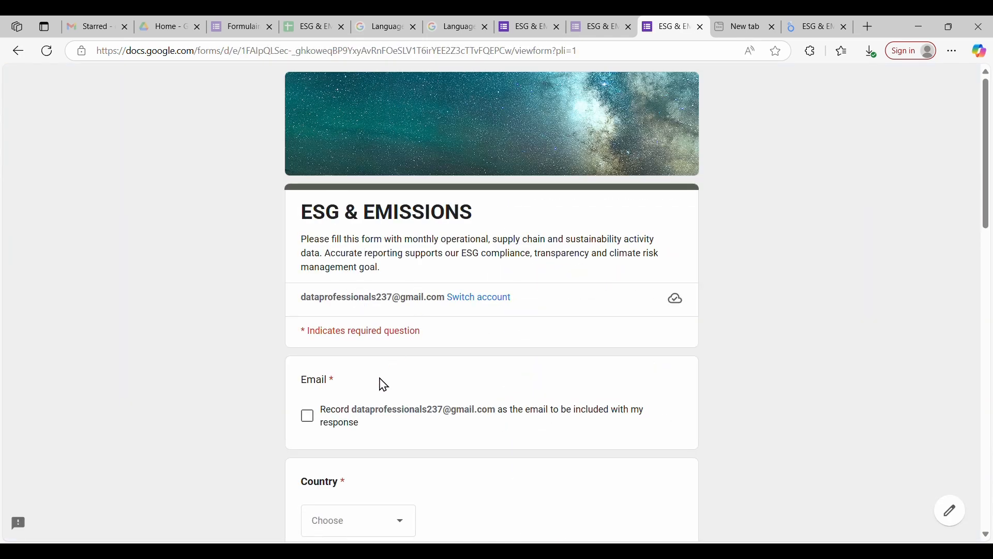
# Step: Record the account's email with the response, and set Country to India and City to Delhi
pyautogui.click(307, 416)
pyautogui.scroll(-2, 517, 409)
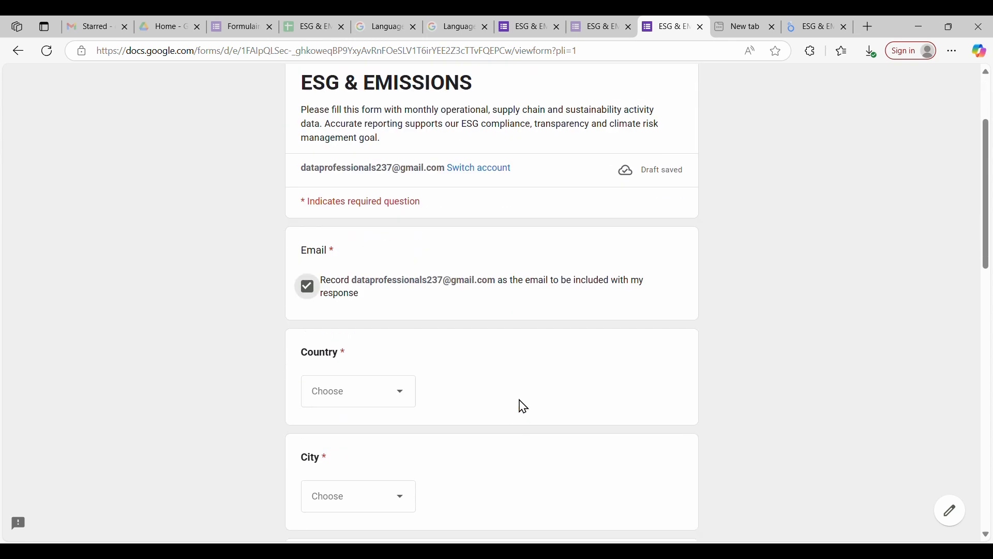
pyautogui.scroll(-1, 523, 407)
pyautogui.click(409, 337)
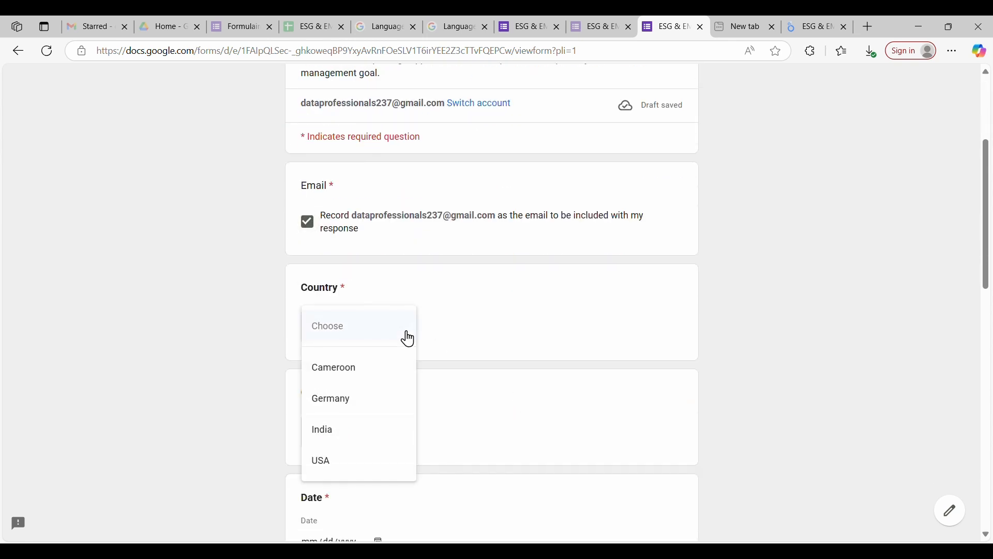
pyautogui.click(363, 432)
pyautogui.scroll(-1, 414, 379)
pyautogui.click(407, 376)
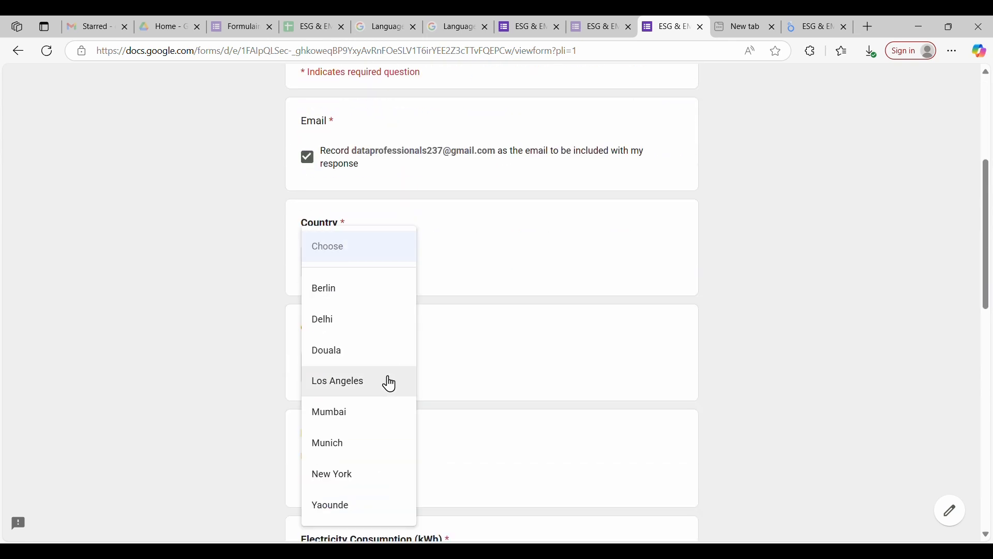
pyautogui.click(368, 326)
pyautogui.scroll(-3, 484, 379)
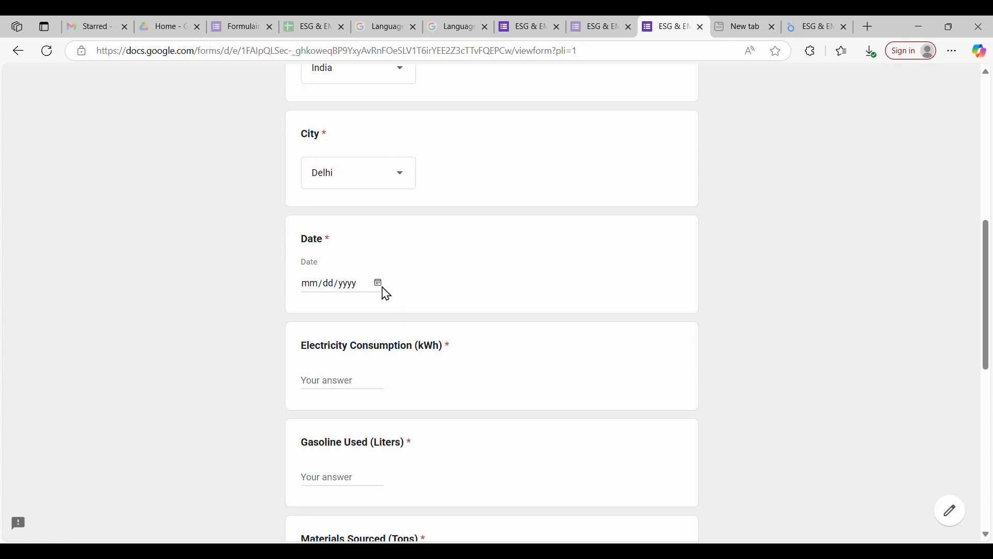
# Step: Set the form's Date to 01/01/2026
pyautogui.click(380, 284)
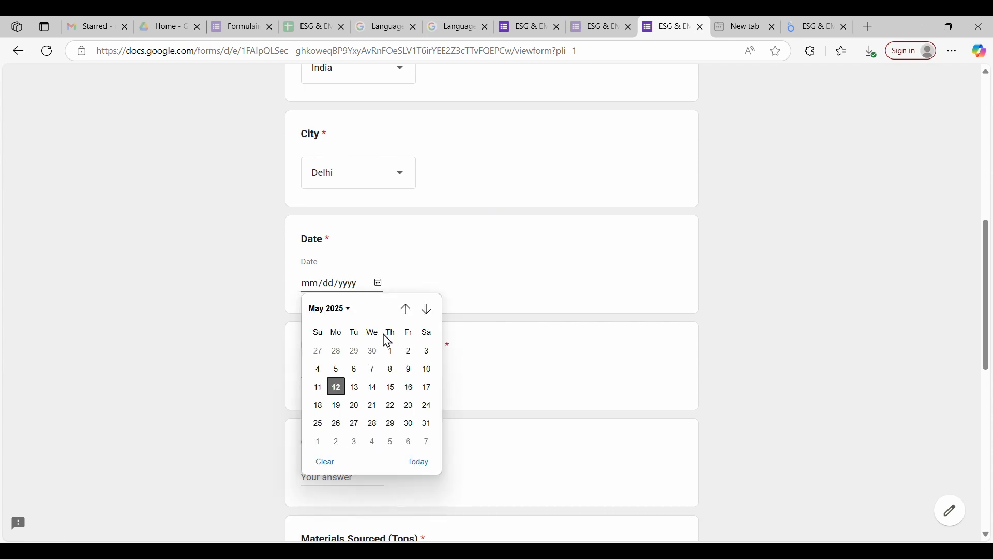
pyautogui.click(350, 313)
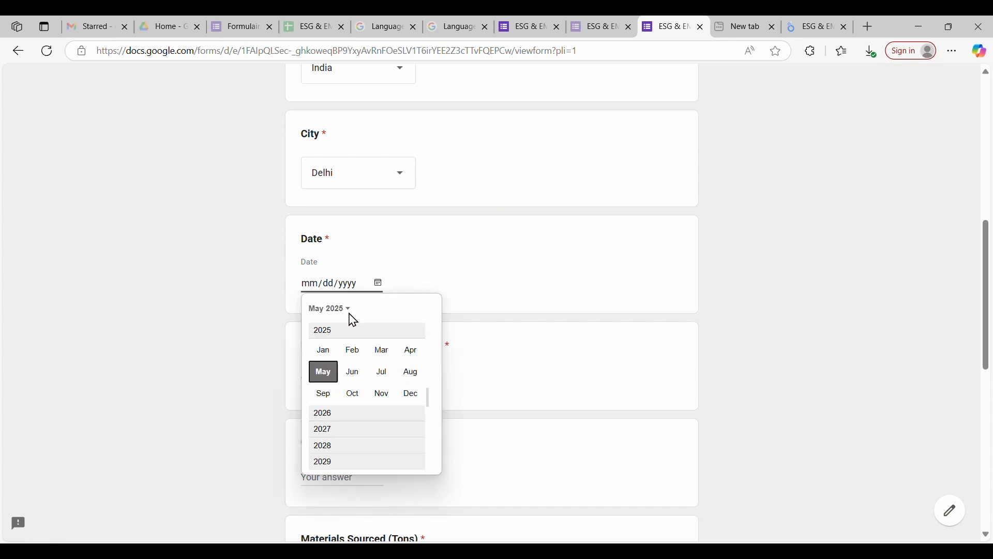
pyautogui.click(342, 414)
pyautogui.click(325, 352)
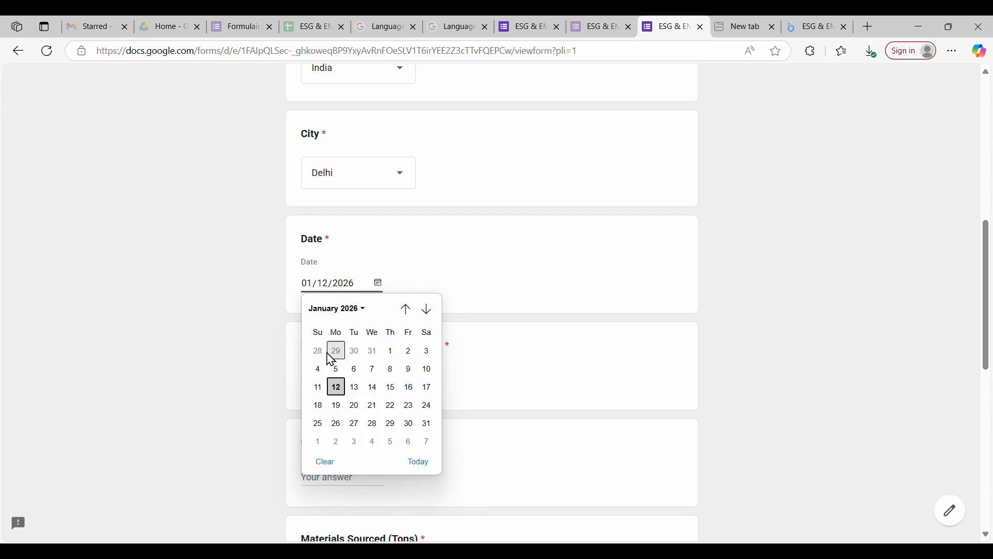
pyautogui.click(392, 354)
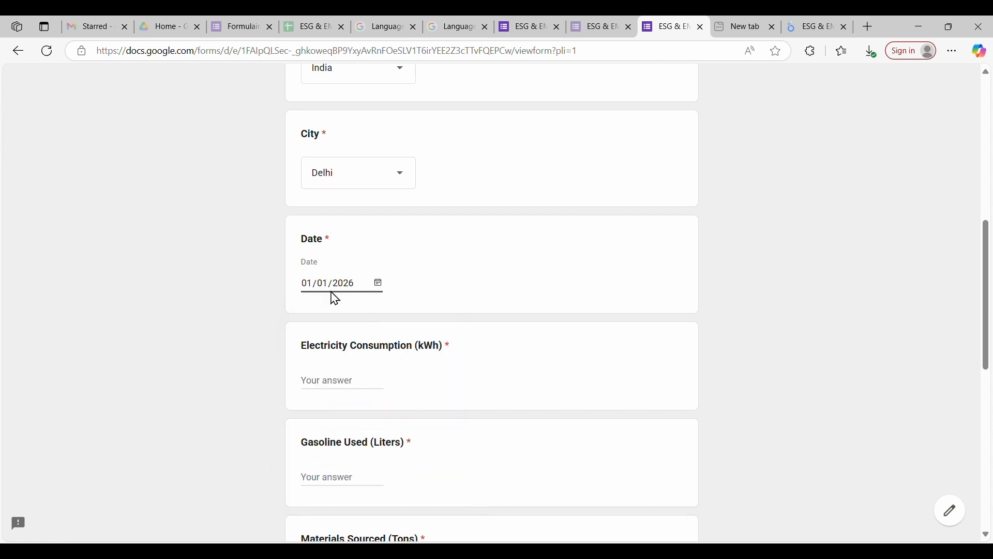
# Step: Enter 945 for Electricity Consumption (kWh) and 105 for Gasoline Used (Liters)
pyautogui.click(343, 378)
pyautogui.write('345')
pyautogui.click(341, 477)
pyautogui.write('105')
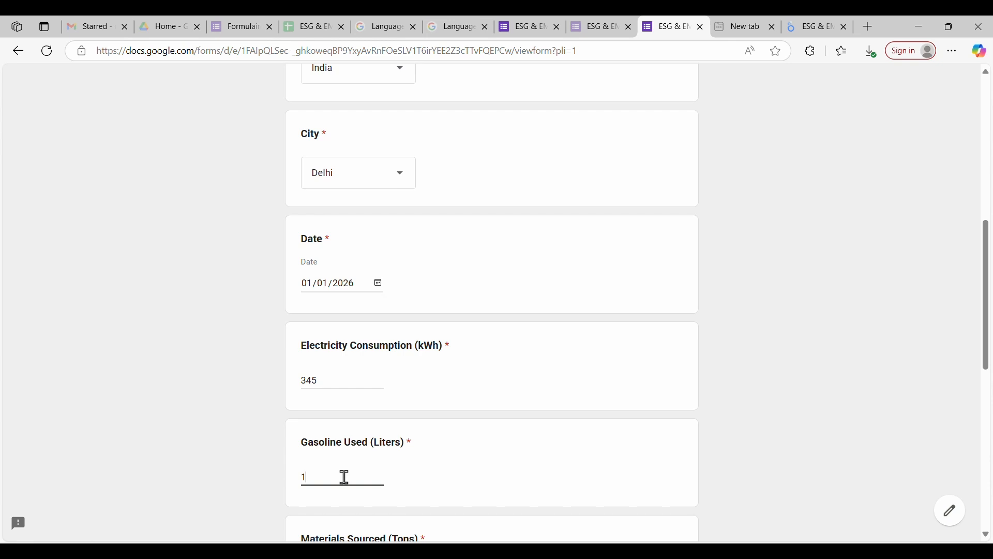
pyautogui.click(306, 381)
pyautogui.scroll(-4, 491, 442)
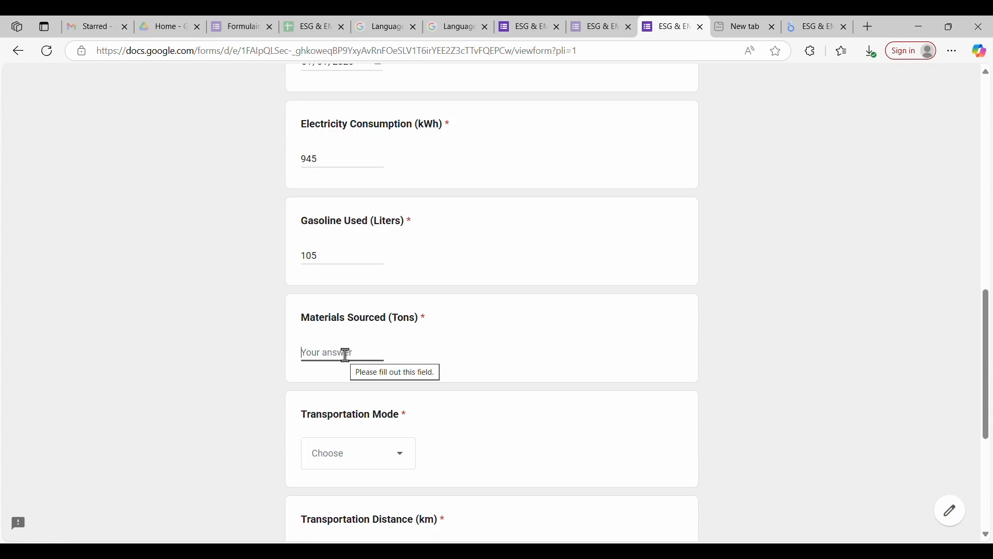
# Step: Check typical values in the ESG & EMISSIONS sheet, and change the form's Electricity Consumption to 9455 and Gasoline Used to 605
pyautogui.click(321, 27)
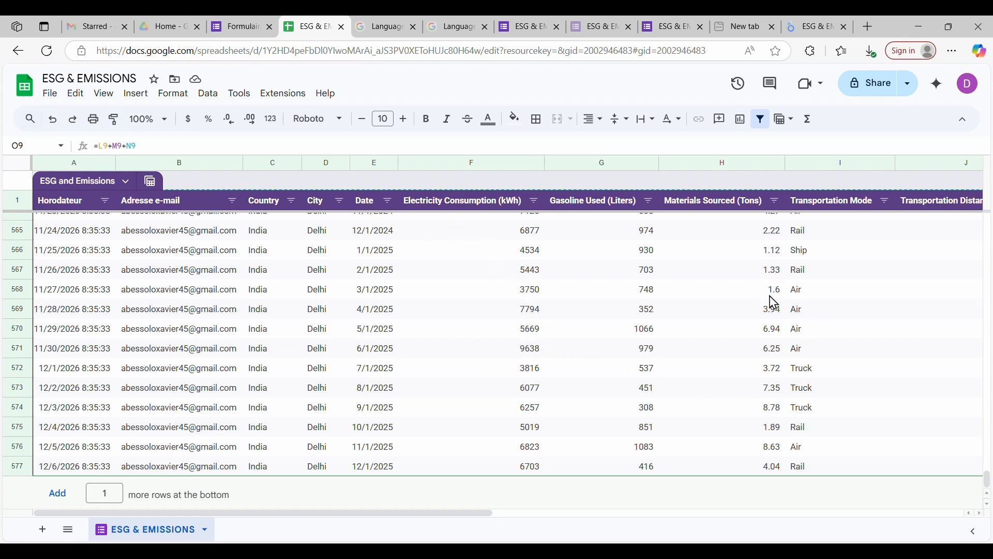
pyautogui.click(668, 26)
pyautogui.click(333, 154)
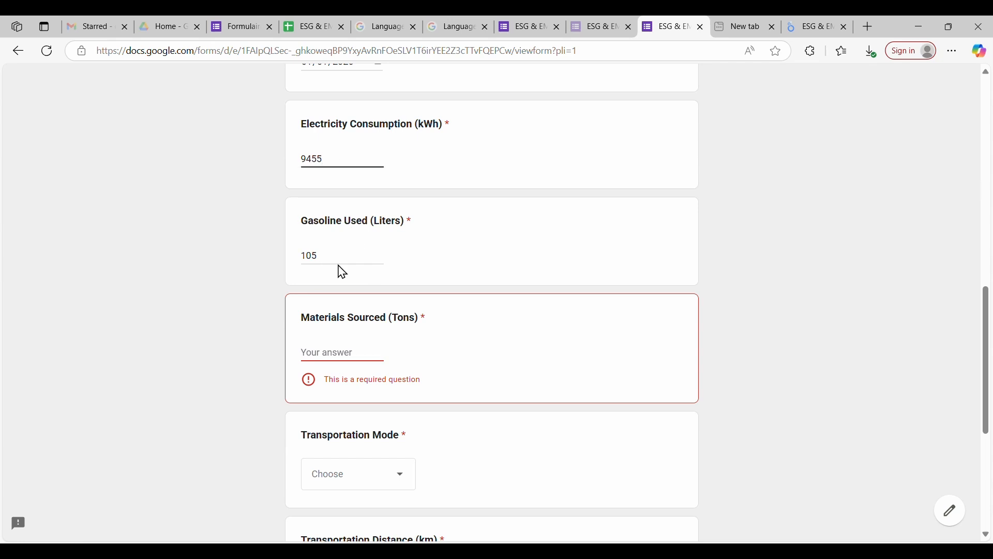
pyautogui.click(305, 255)
# Step: Compare the Materials Sourced and neighbouring columns in the response sheet, and enter 6.4 for Materials Sourced (Tons) in the form
pyautogui.click(327, 350)
pyautogui.click(312, 26)
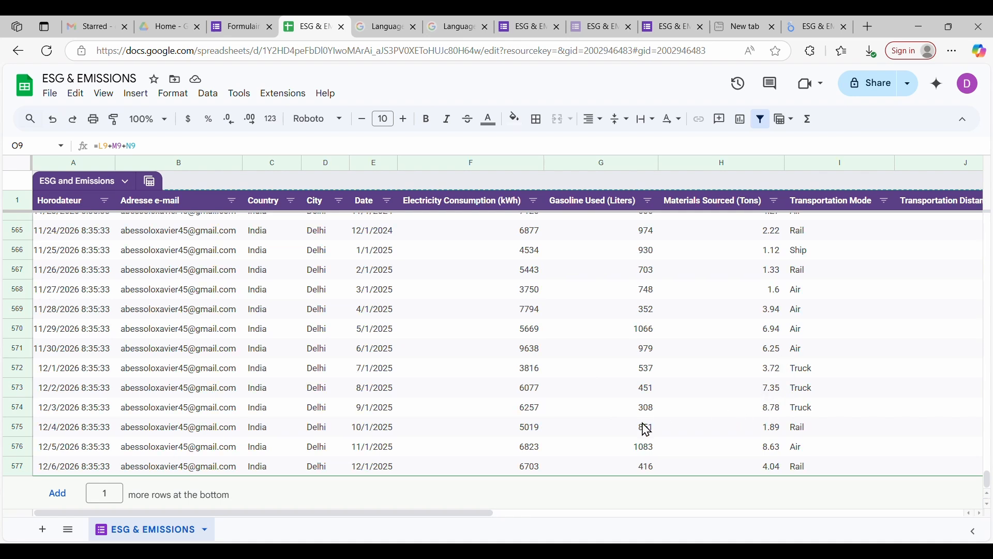
pyautogui.hscroll(5, 645, 428)
pyautogui.hscroll(1, 647, 431)
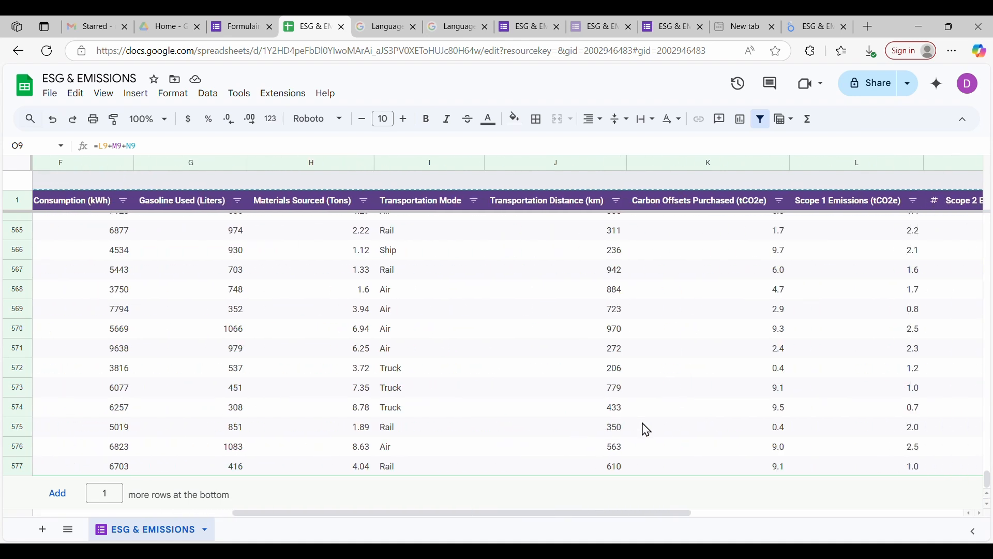
pyautogui.click(671, 26)
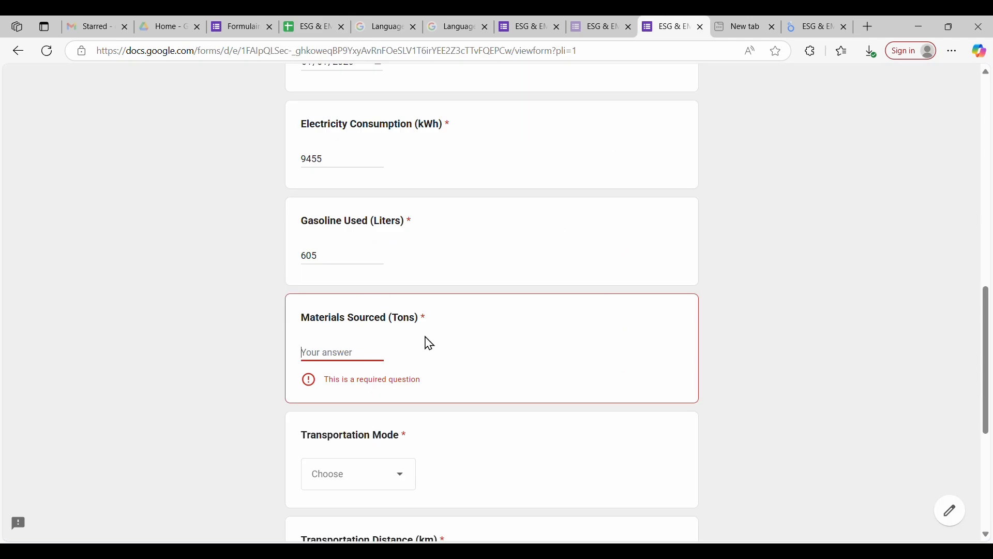
pyautogui.write('6.4')
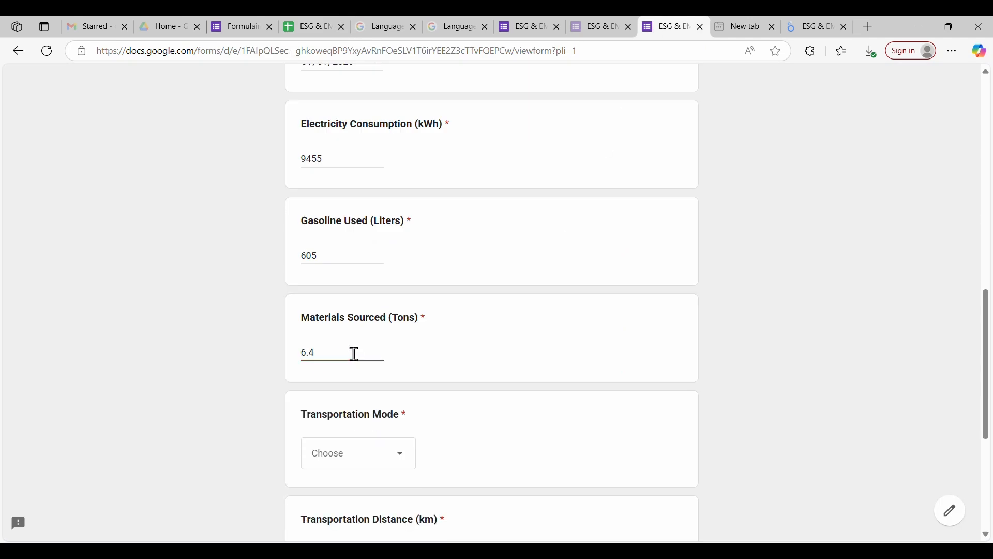
# Step: Set the form's Transportation Mode to Air and enter 531 for Transportation Distance (km)
pyautogui.click(349, 465)
pyautogui.click(369, 427)
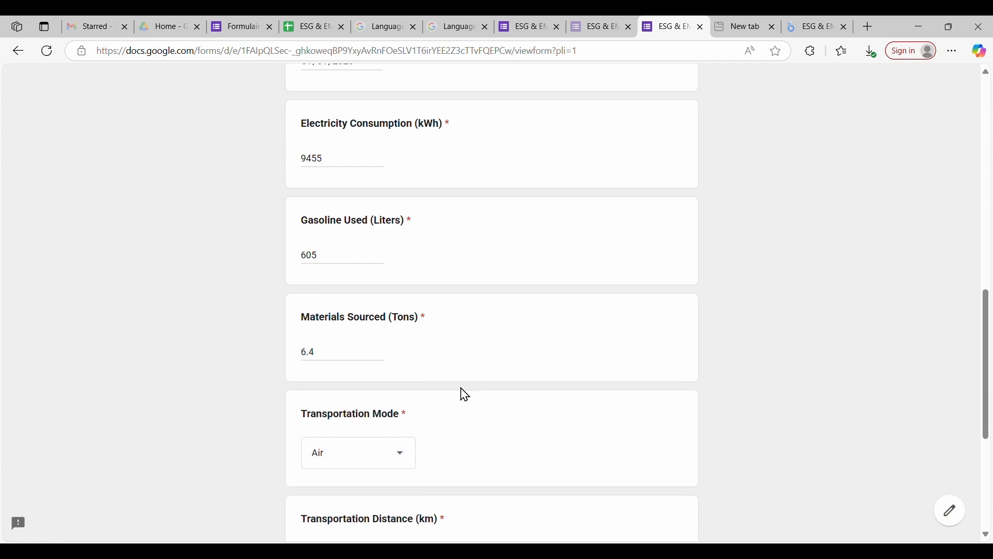
pyautogui.scroll(-3, 423, 414)
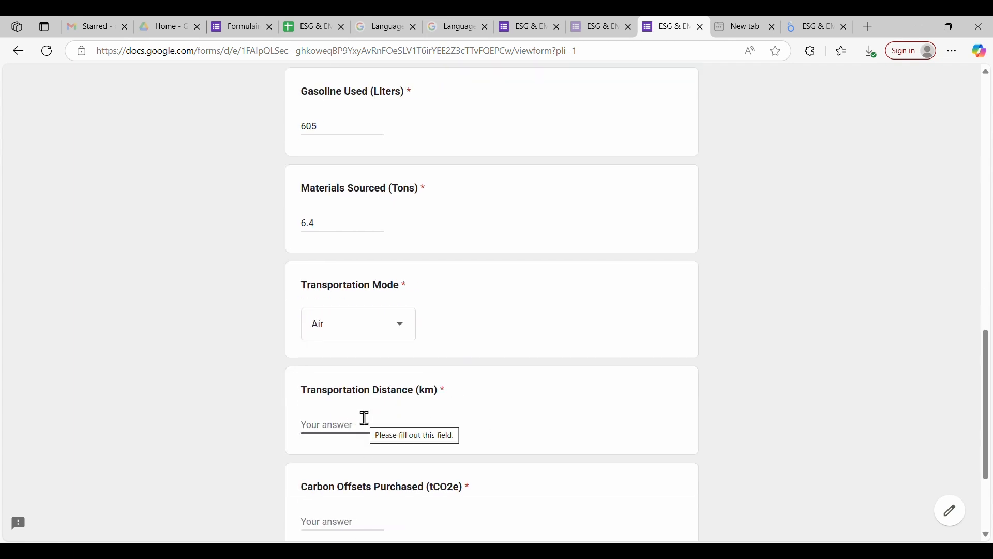
pyautogui.write('5')
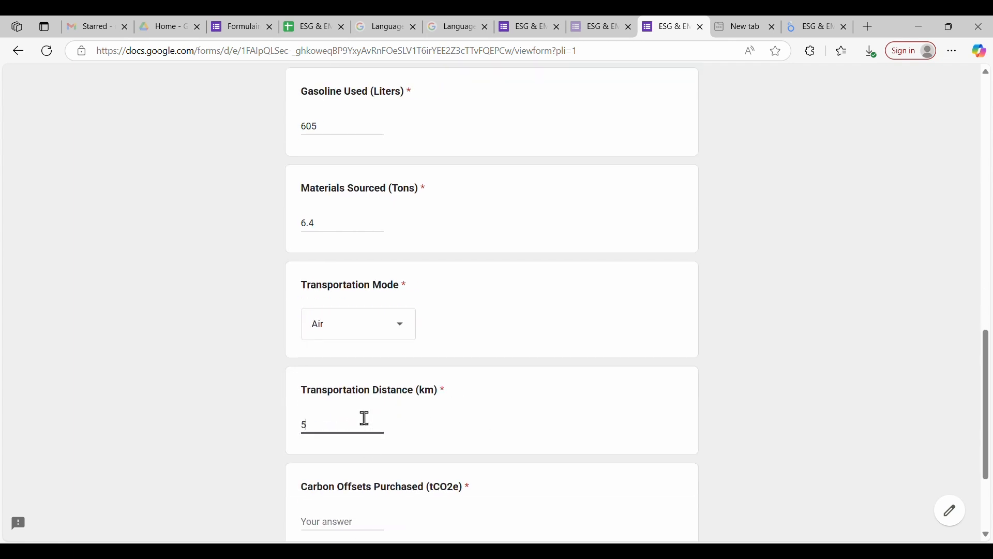
pyautogui.write('31')
pyautogui.scroll(-3, 365, 418)
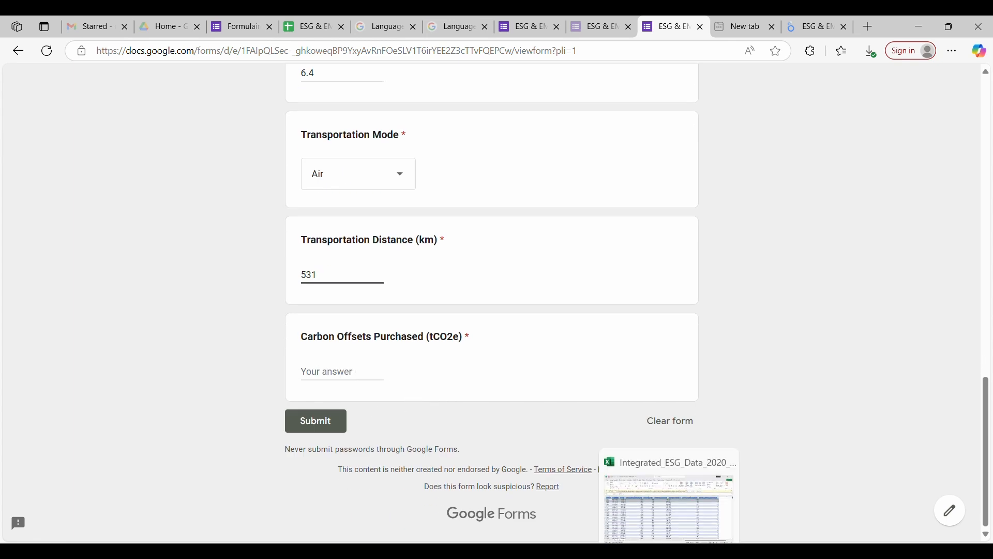
# Step: Check typical Carbon Offsets Purchased values in the response sheet, and enter 7.4 for Carbon Offsets Purchased (tCO2e) in the form
pyautogui.click(317, 27)
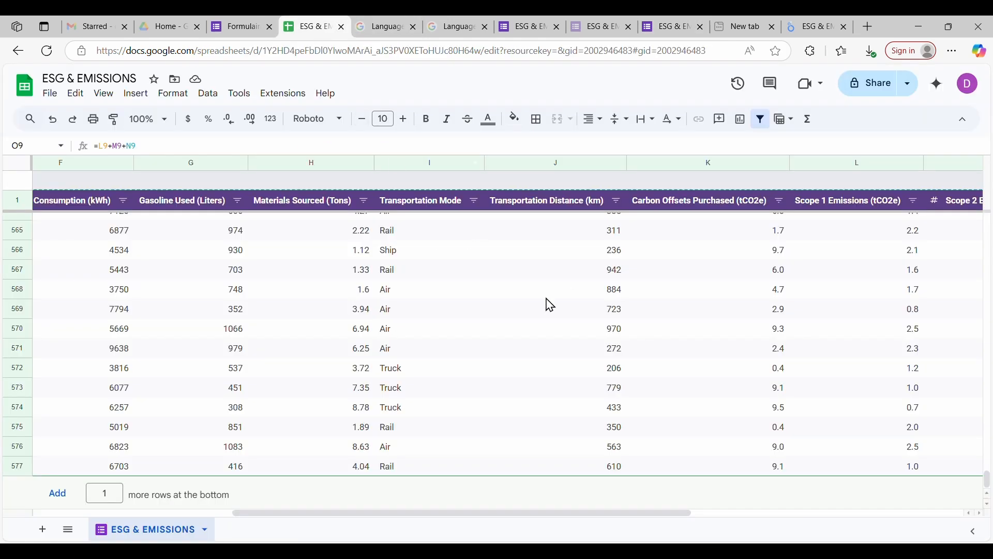
pyautogui.hscroll(5, 550, 305)
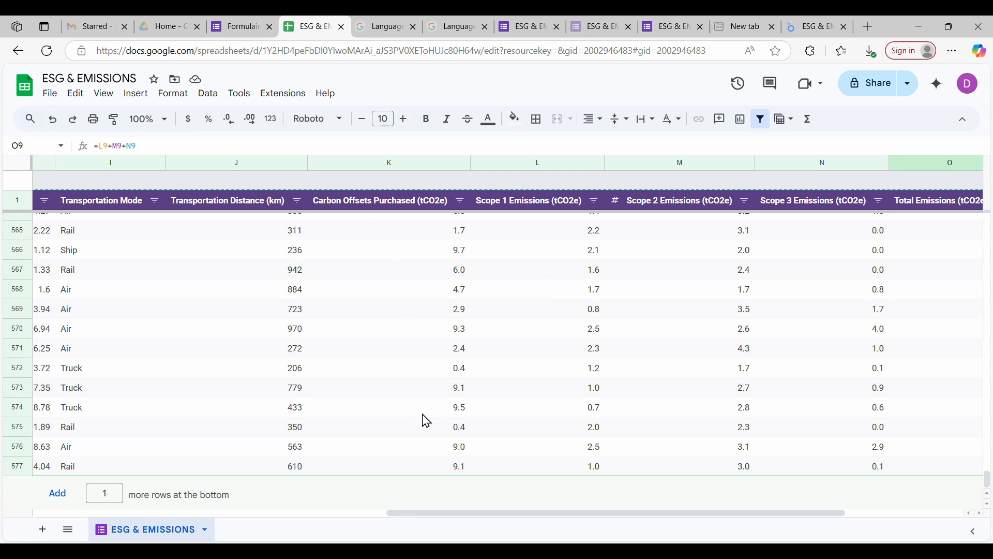
pyautogui.click(667, 27)
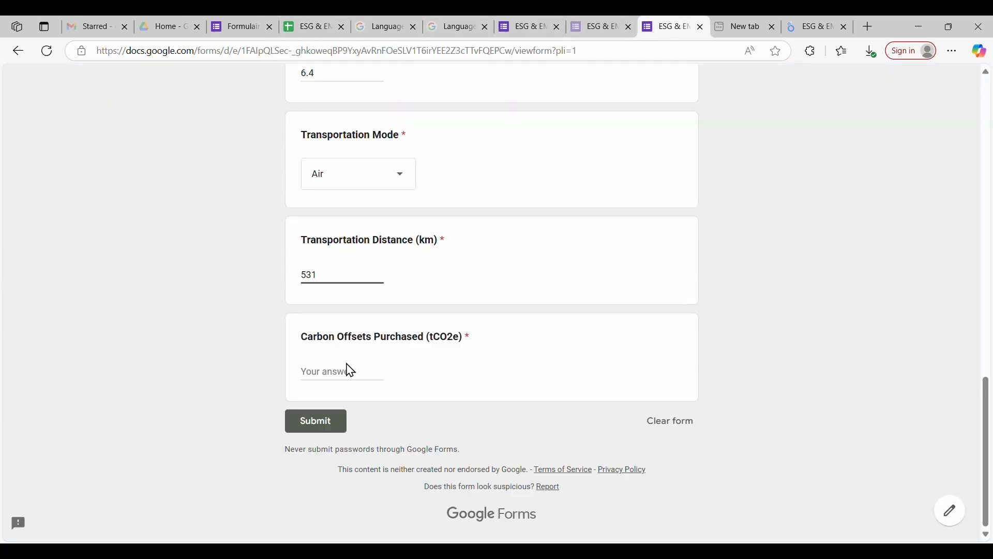
pyautogui.click(333, 373)
pyautogui.write('7.4')
# Step: Review all the answers in the ESG & EMISSIONS form and submit the response
pyautogui.scroll(20, 424, 335)
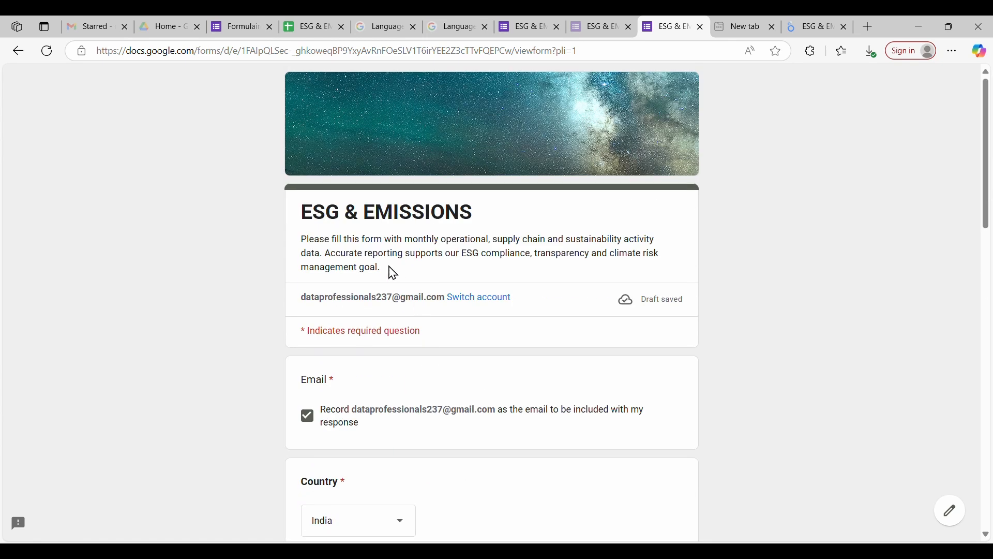
pyautogui.scroll(-9, 414, 321)
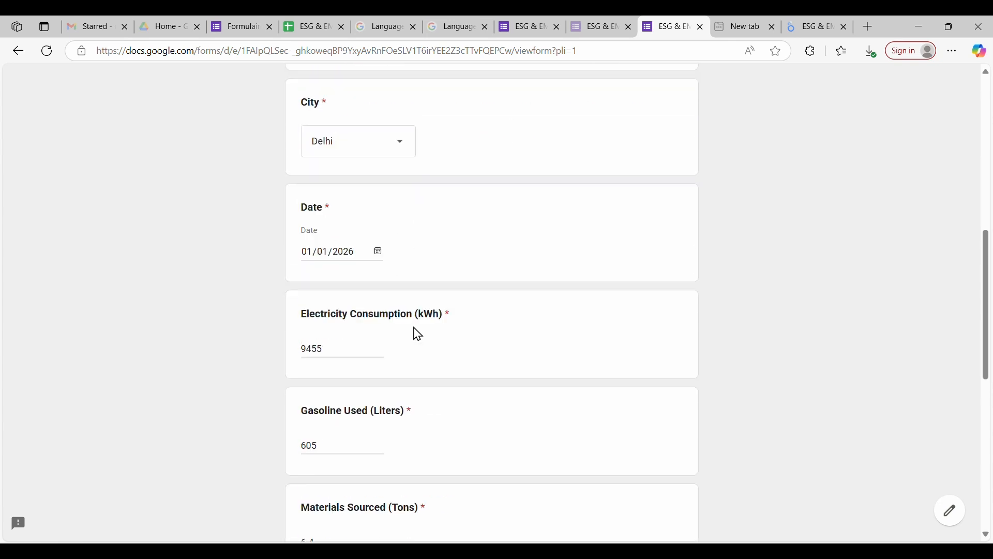
pyautogui.scroll(-9, 418, 334)
pyautogui.click(306, 429)
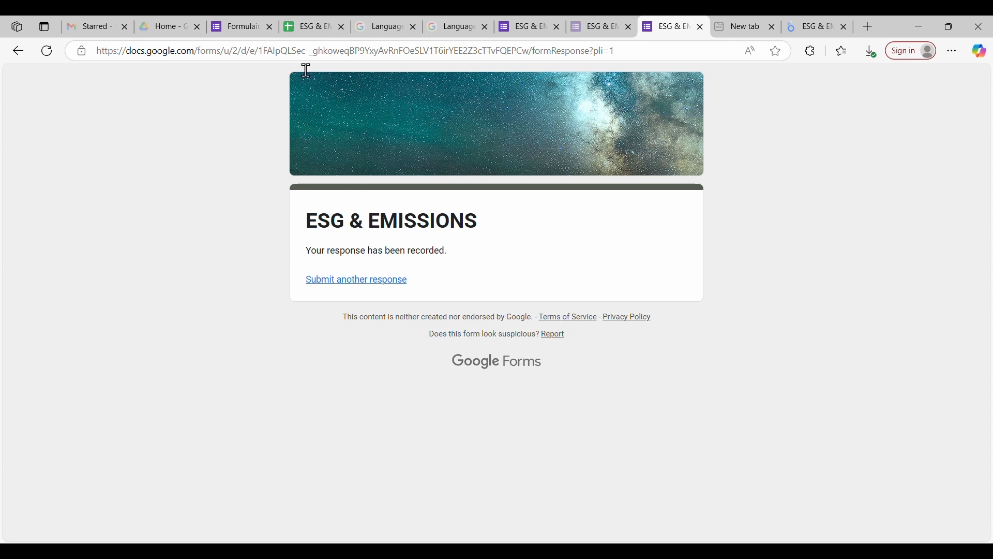
# Step: Find the newly submitted Delhi record in the ESG & EMISSIONS response sheet and examine its values and calculated emissions
pyautogui.click(313, 29)
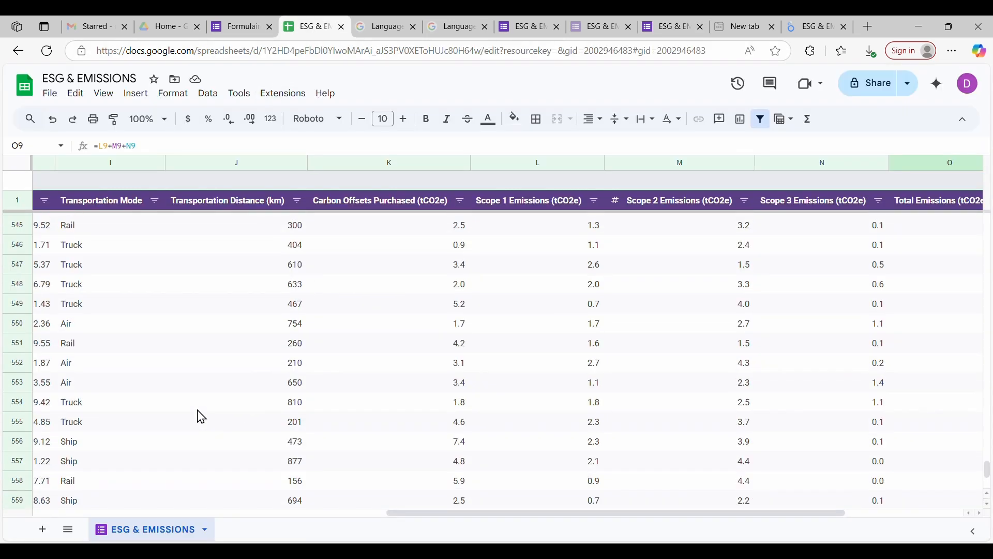
pyautogui.scroll(15, 201, 417)
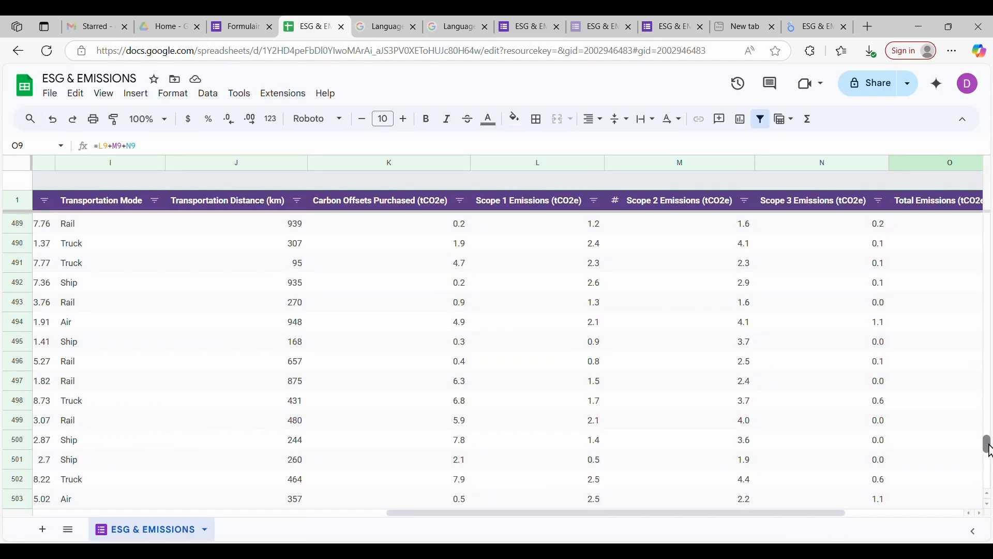
pyautogui.moveTo(987, 443); pyautogui.dragTo(991, 214)
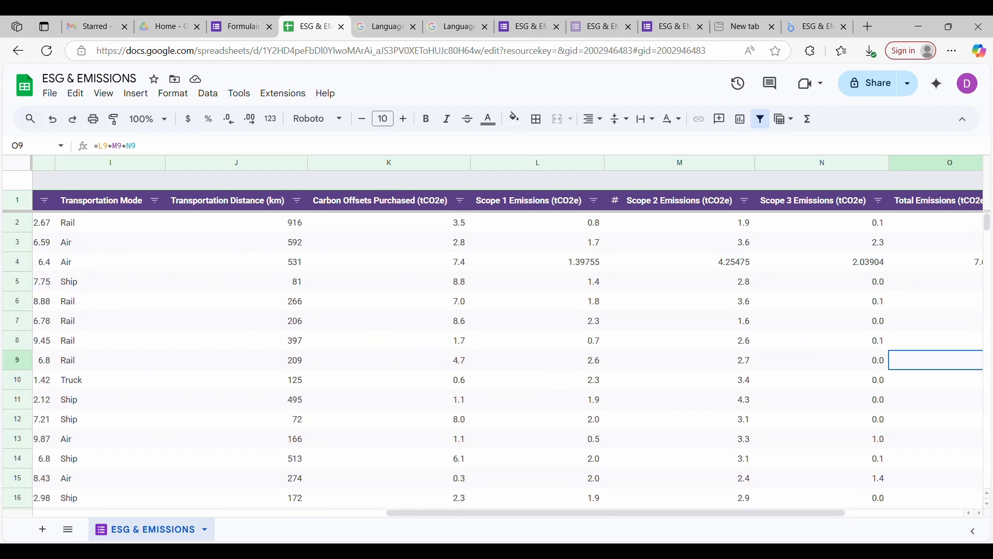
pyautogui.moveTo(473, 512); pyautogui.dragTo(146, 525)
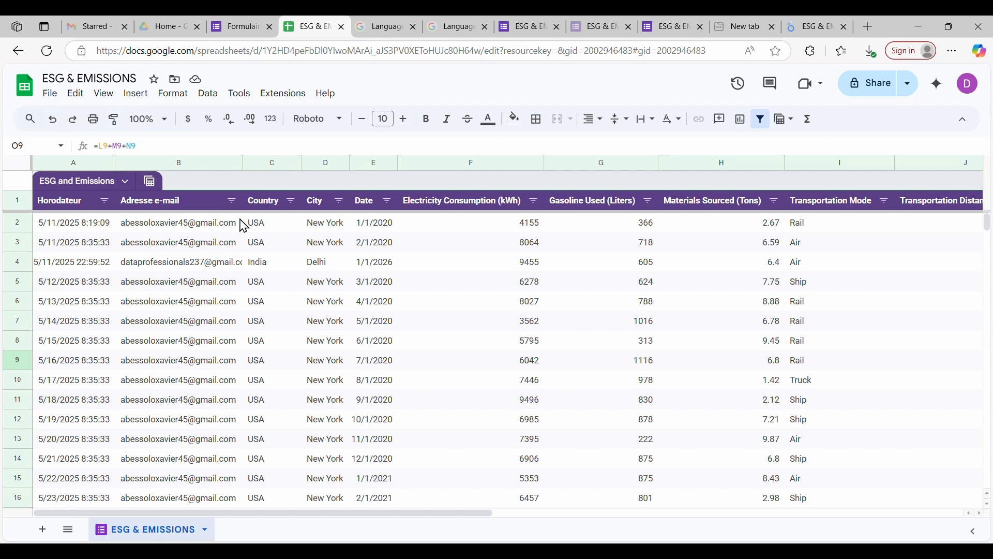
# Step: Open the newest individual response in the Google Forms editor and read through its answers
pyautogui.click(243, 30)
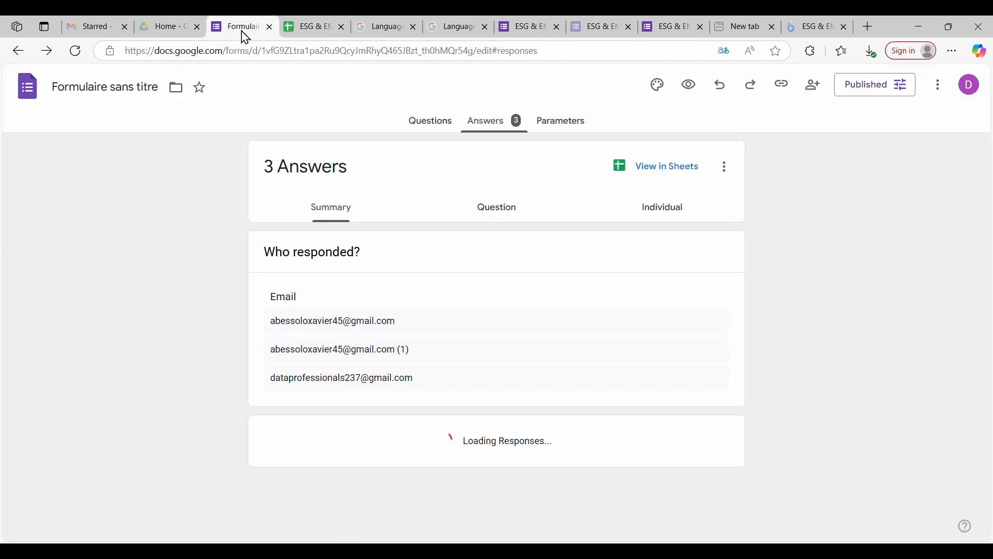
pyautogui.click(494, 131)
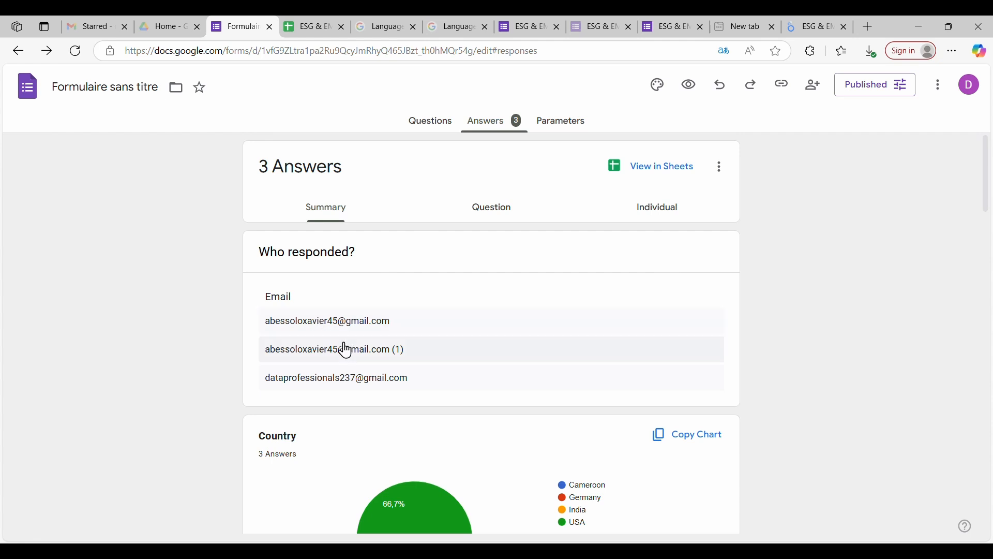
pyautogui.click(337, 379)
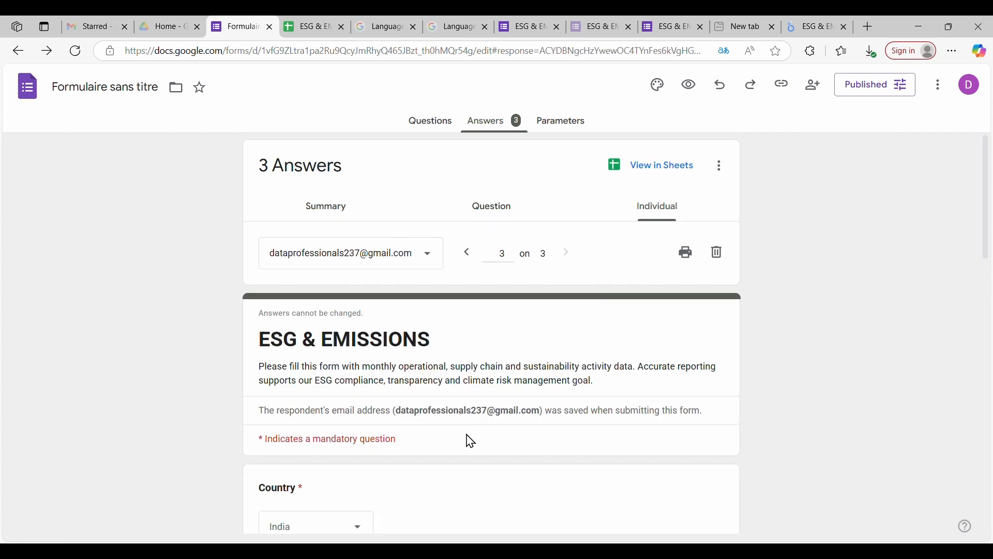
pyautogui.scroll(-10, 466, 439)
pyautogui.scroll(-5, 471, 440)
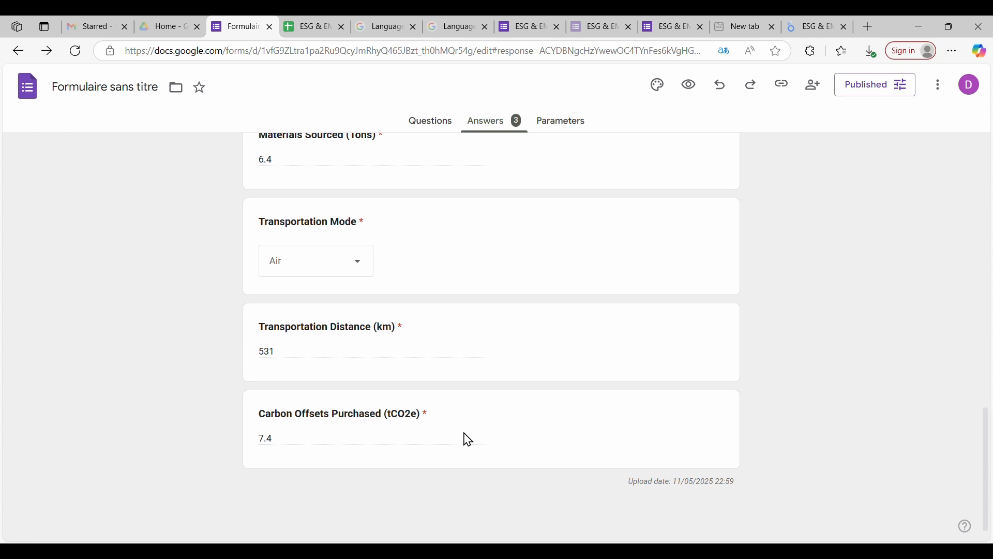
pyautogui.scroll(15, 467, 439)
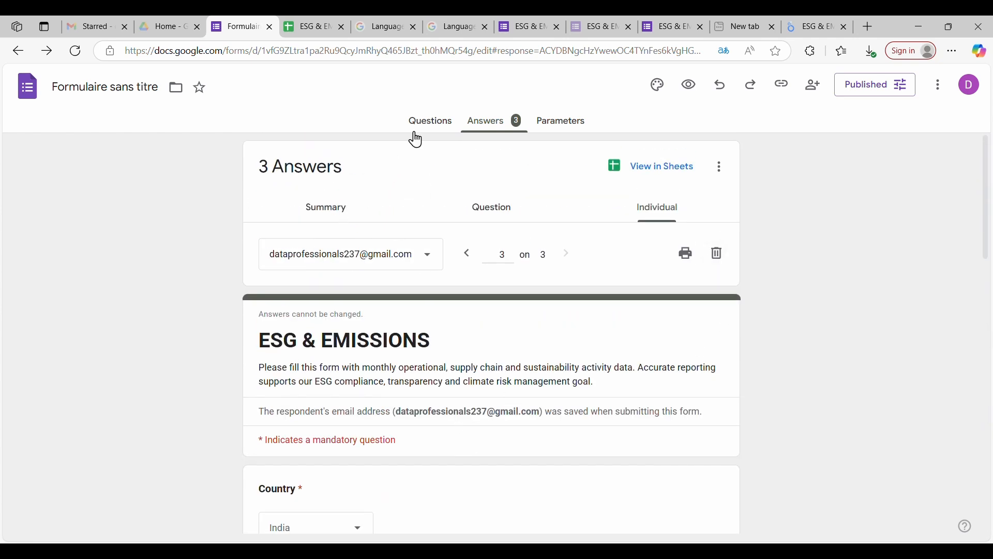
# Step: Recheck the new record in the response sheet, and refresh the data of the Looker Studio dashboard
pyautogui.click(315, 29)
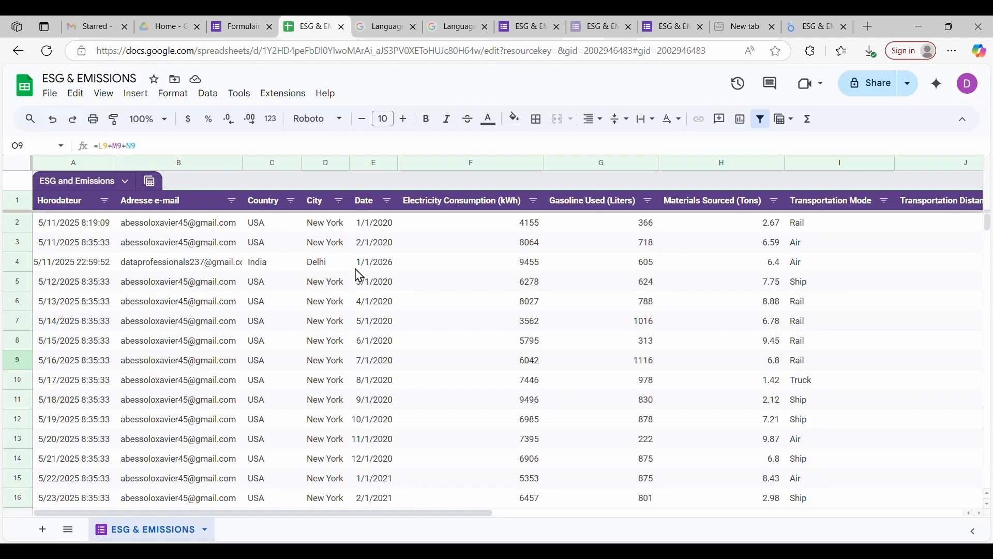
pyautogui.click(821, 29)
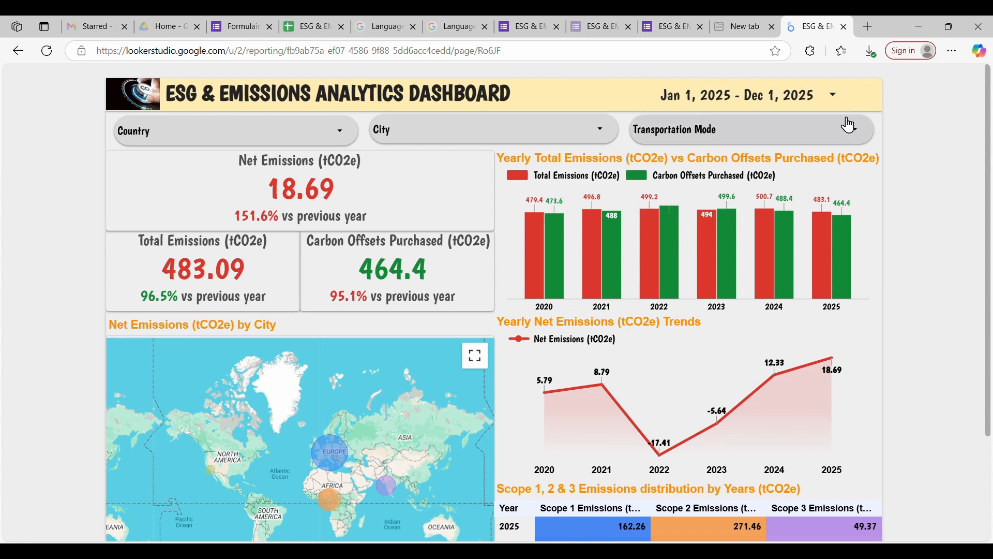
pyautogui.click(884, 78)
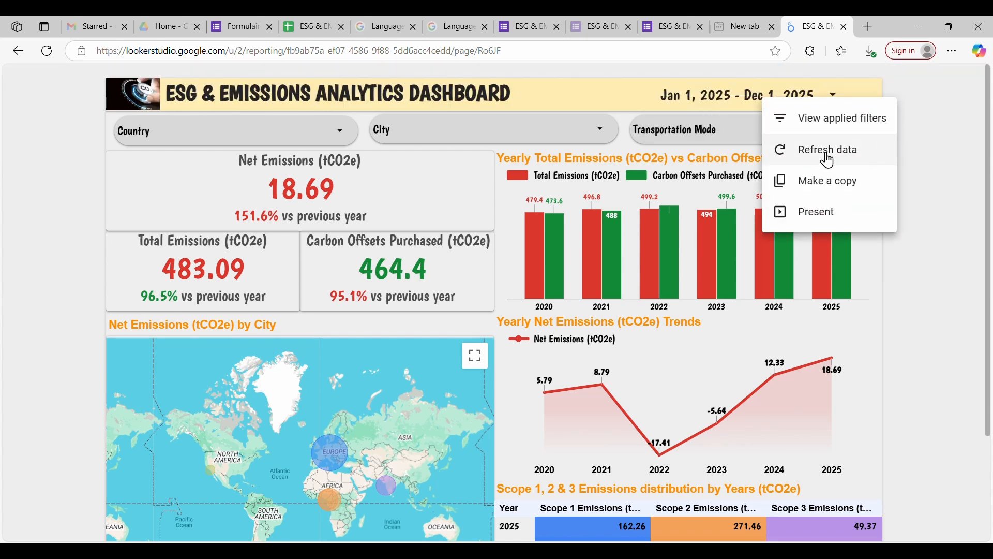
pyautogui.click(846, 155)
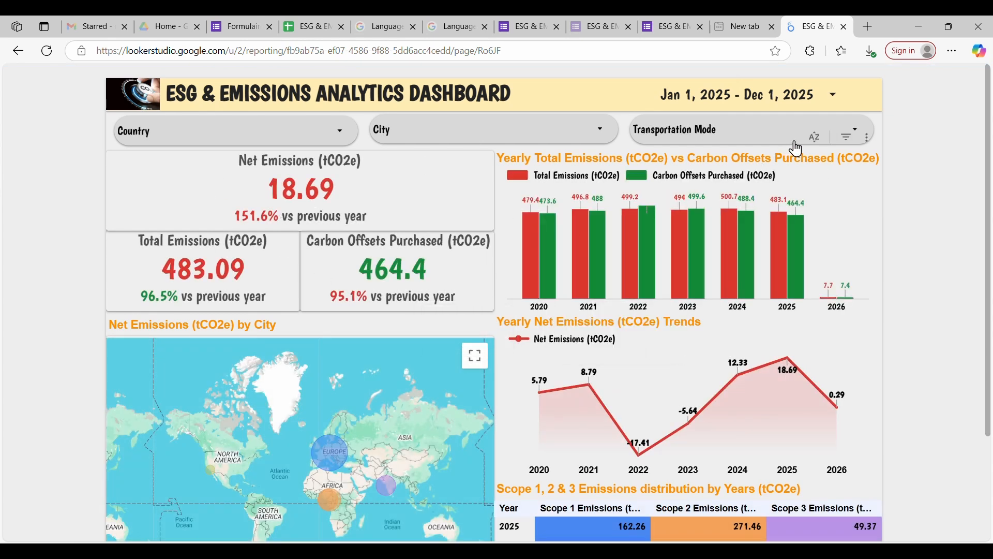
# Step: Extend the dashboard's date range to end on Jan 1, 2026
pyautogui.click(828, 98)
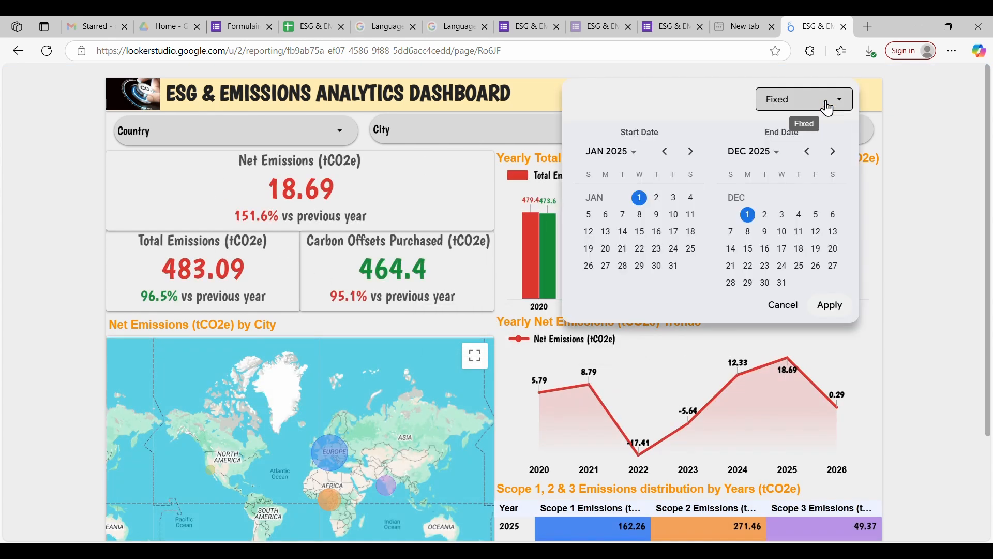
pyautogui.click(762, 151)
pyautogui.click(797, 218)
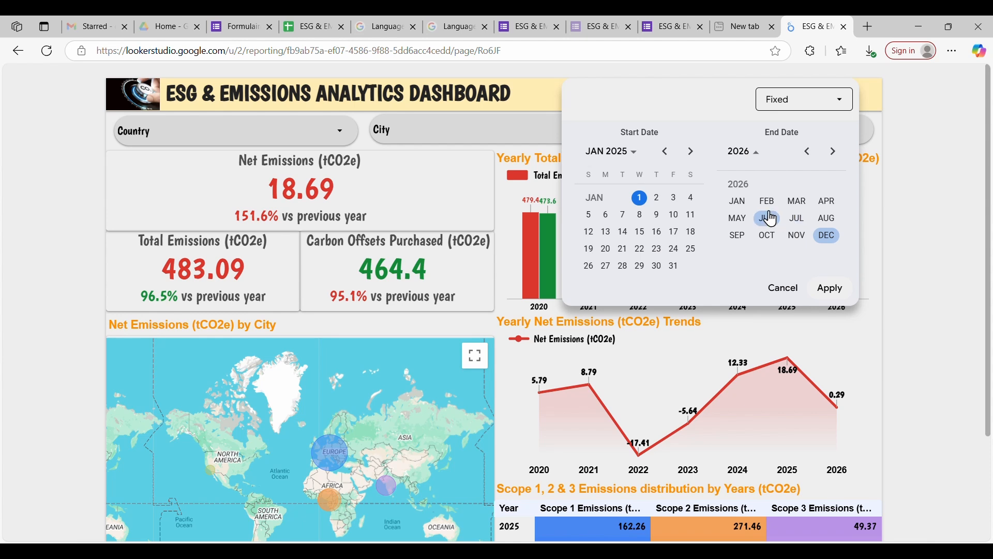
pyautogui.click(738, 199)
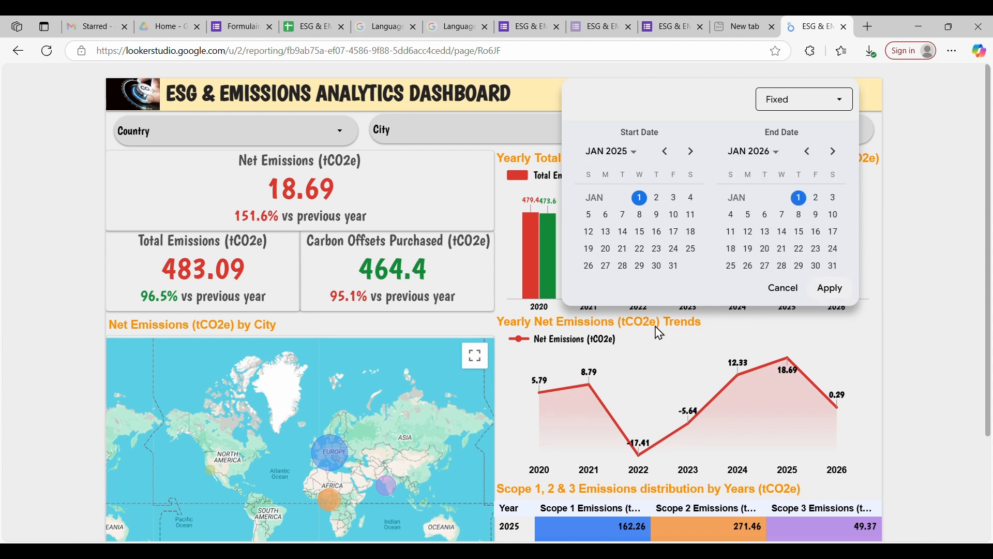
pyautogui.click(830, 288)
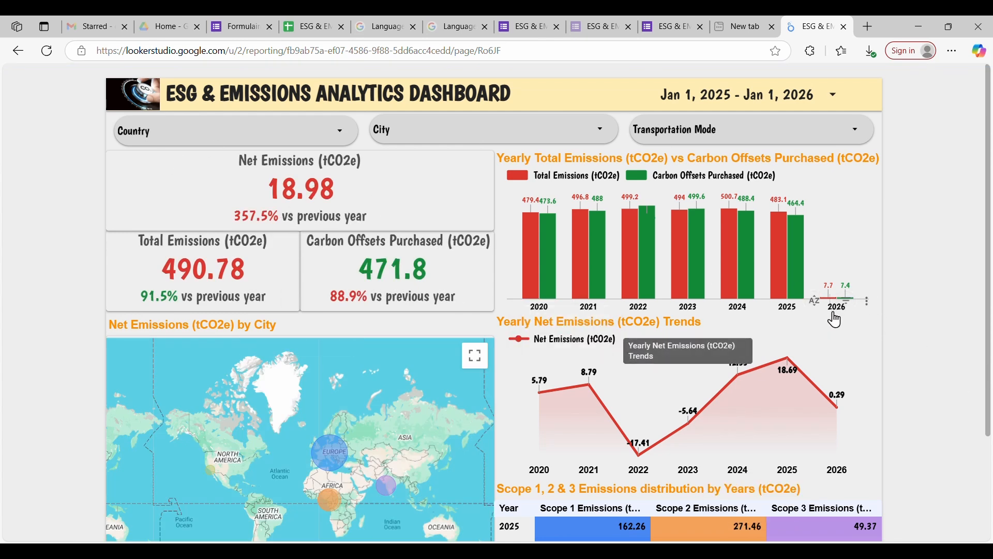
# Step: Examine the 2026 entries in the yearly net emissions trend and the Scope 1, 2 & 3 distribution table
pyautogui.scroll(-3, 716, 477)
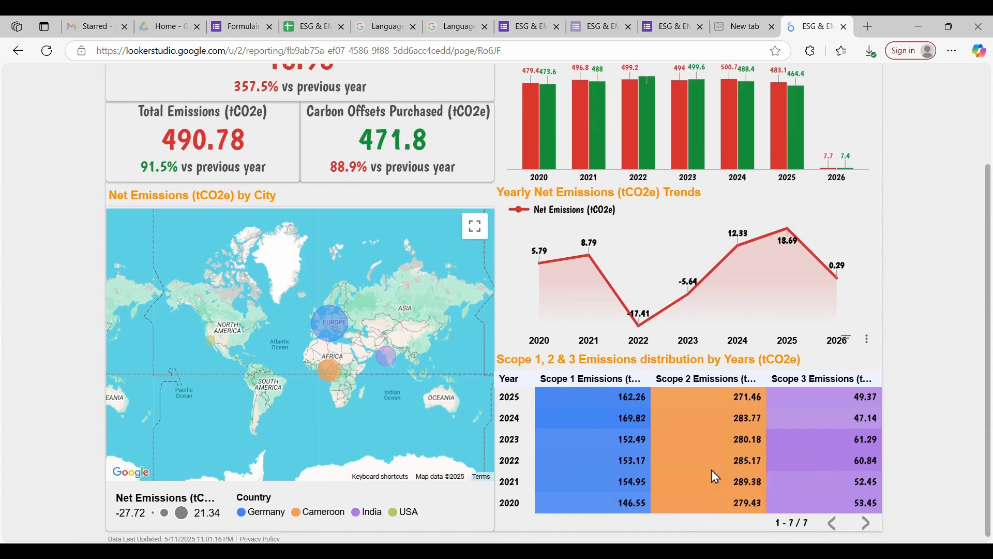
pyautogui.scroll(-1, 583, 464)
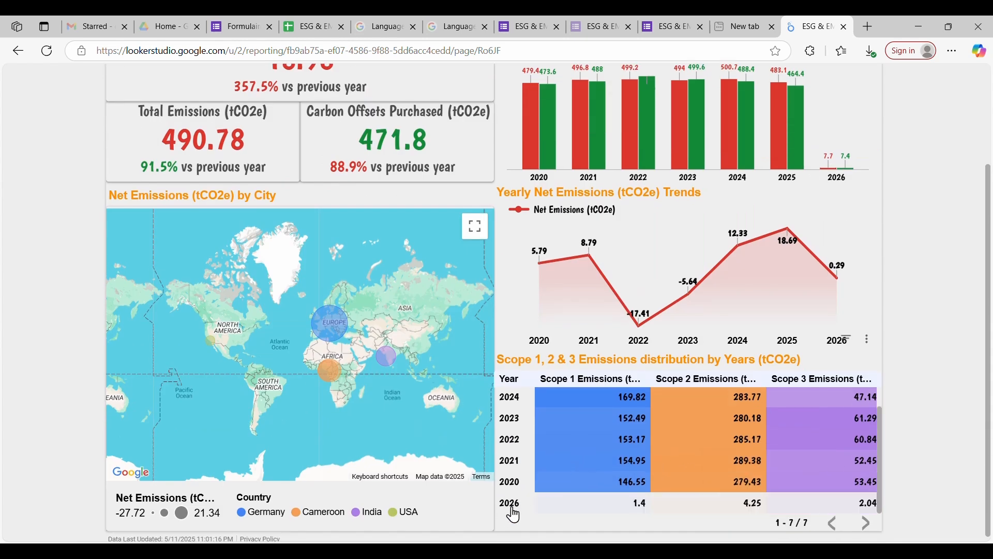
pyautogui.scroll(1, 511, 505)
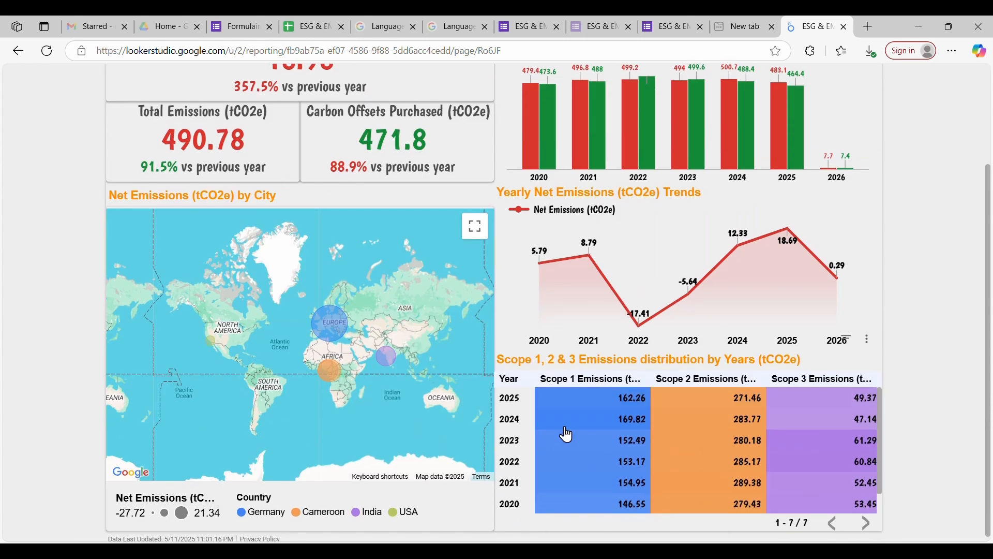
pyautogui.scroll(3, 590, 269)
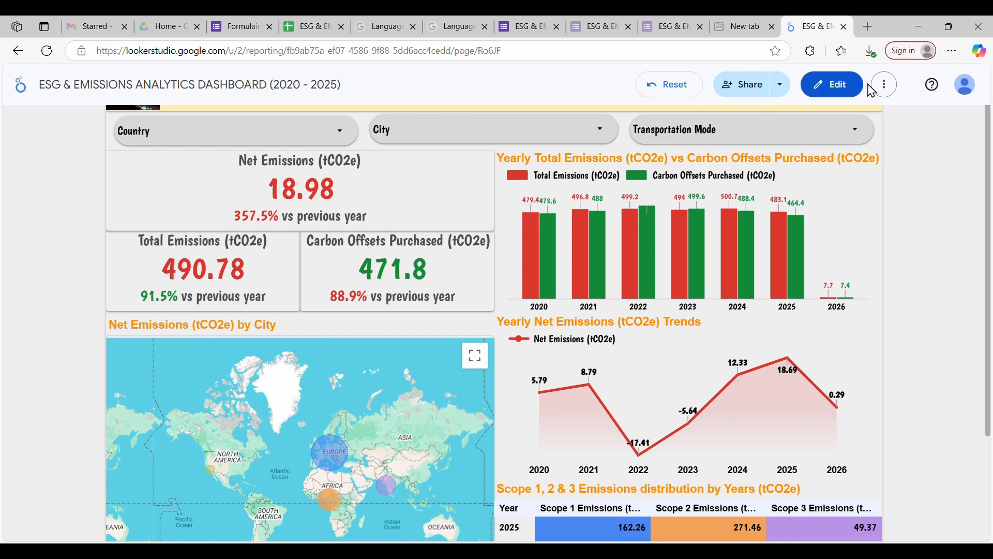
# Step: Open the dashboard's sharing settings and check the form for adding people and groups without inviting anyone
pyautogui.moveTo(837, 91)
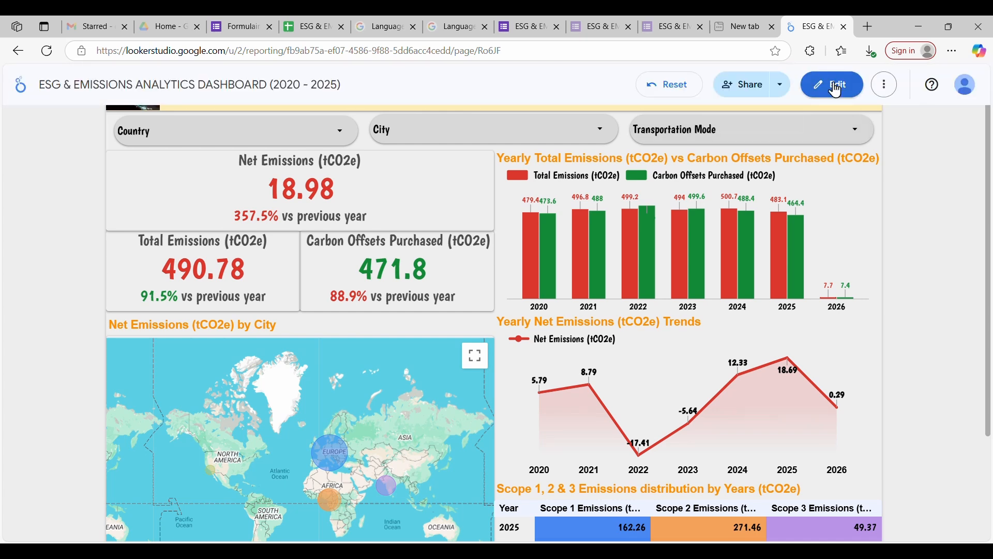
pyautogui.click(748, 88)
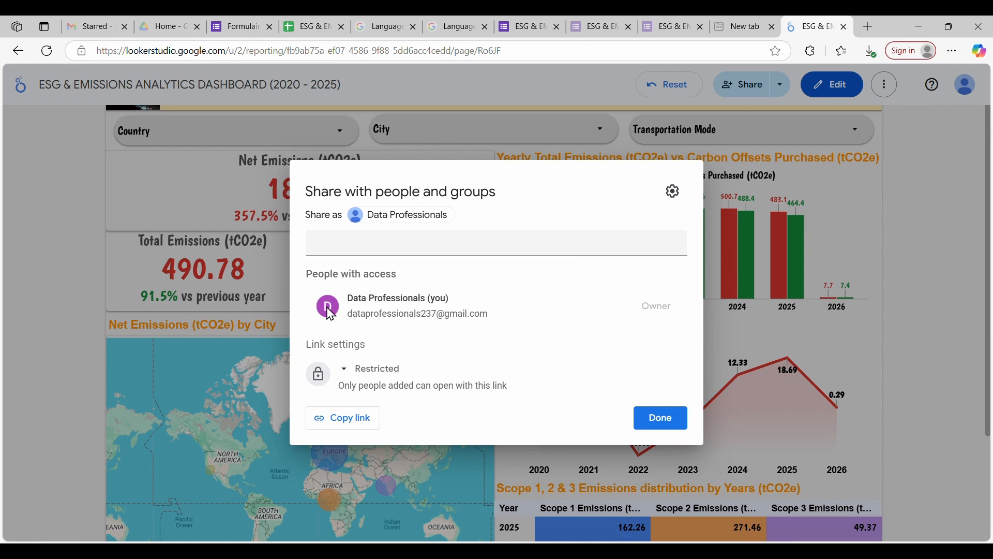
pyautogui.click(400, 250)
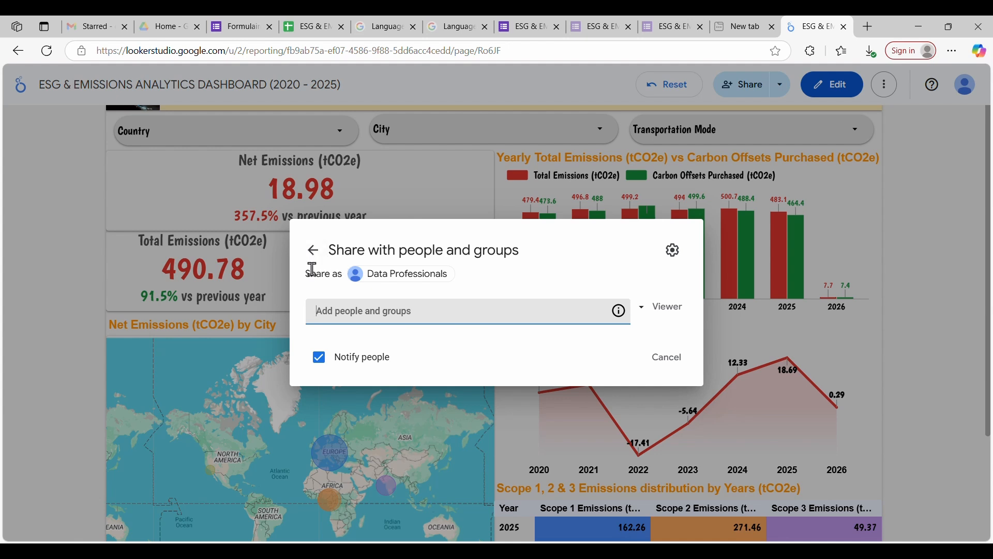
pyautogui.click(313, 250)
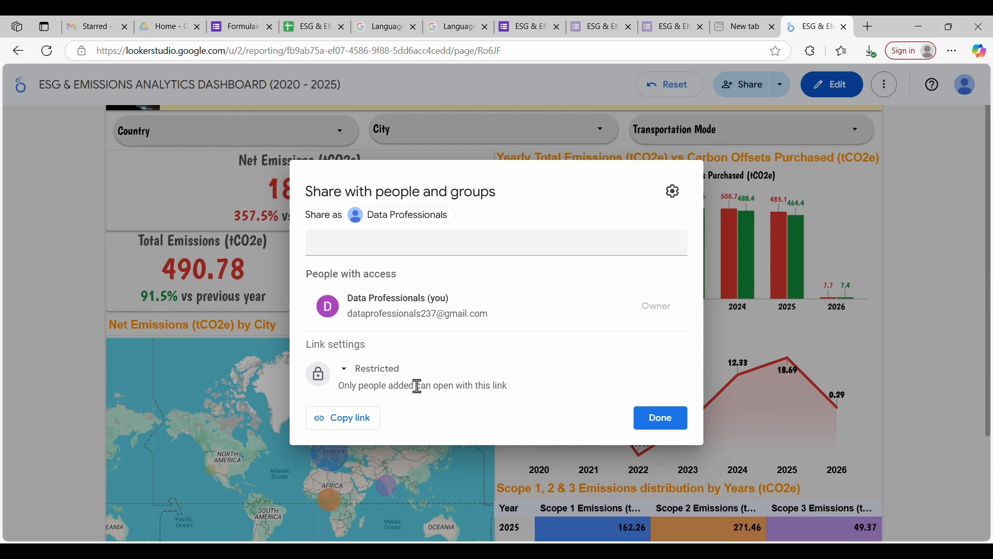
# Step: Make the dashboard link Public with Viewer permission, copy the link, and save the sharing change
pyautogui.click(345, 370)
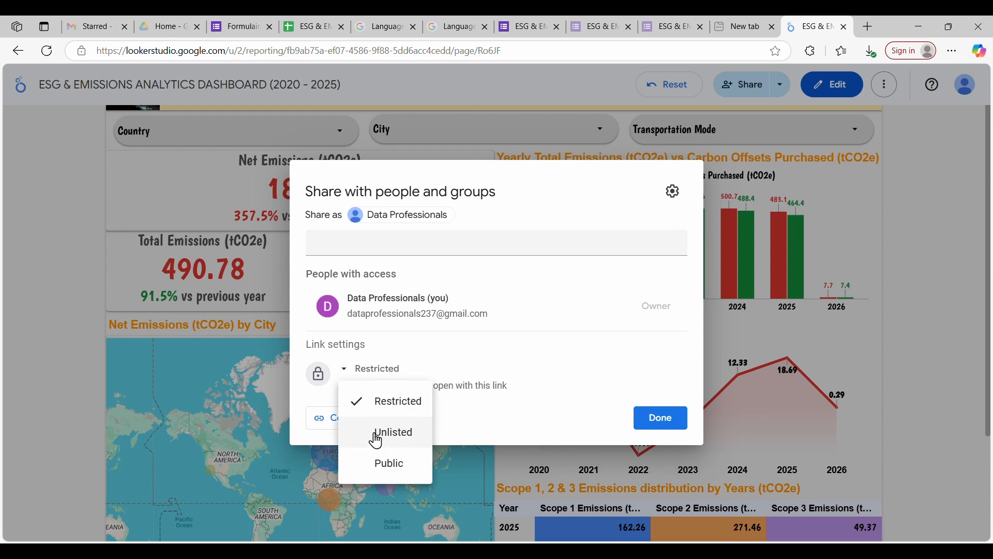
pyautogui.click(384, 468)
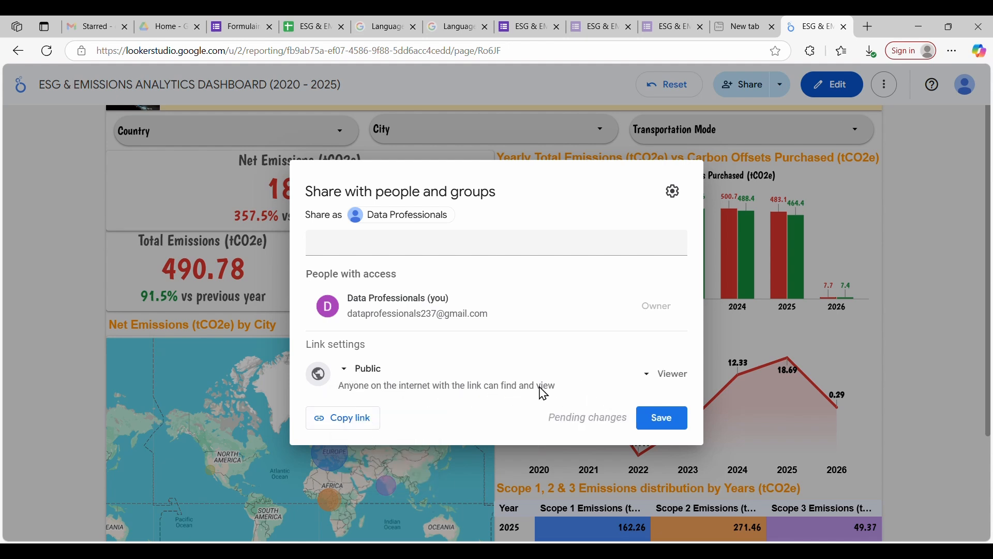
pyautogui.click(665, 374)
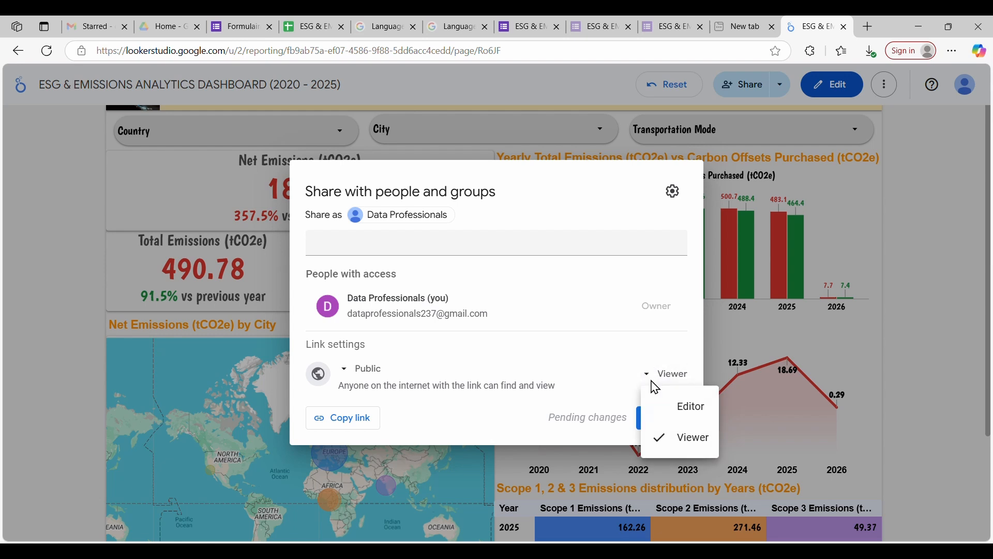
pyautogui.click(682, 452)
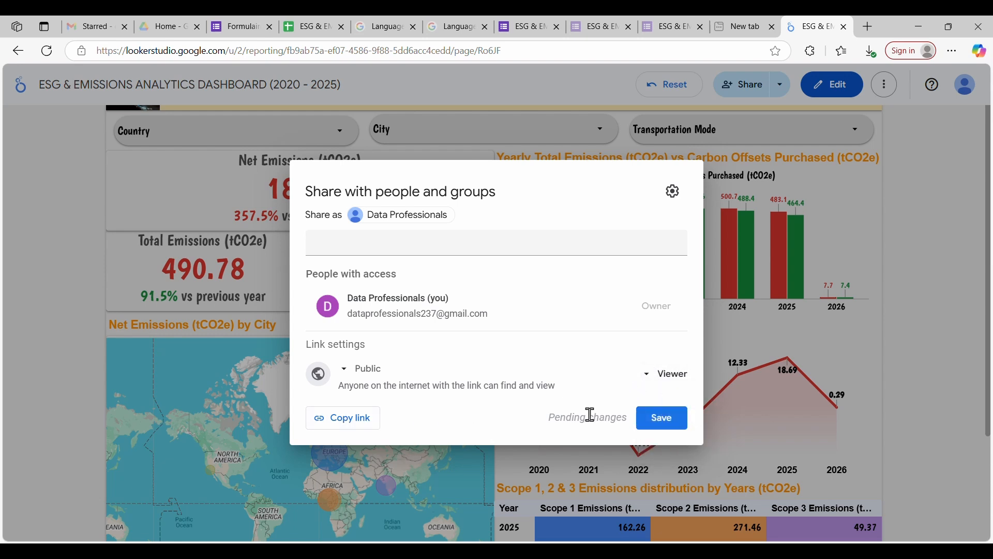
pyautogui.click(365, 420)
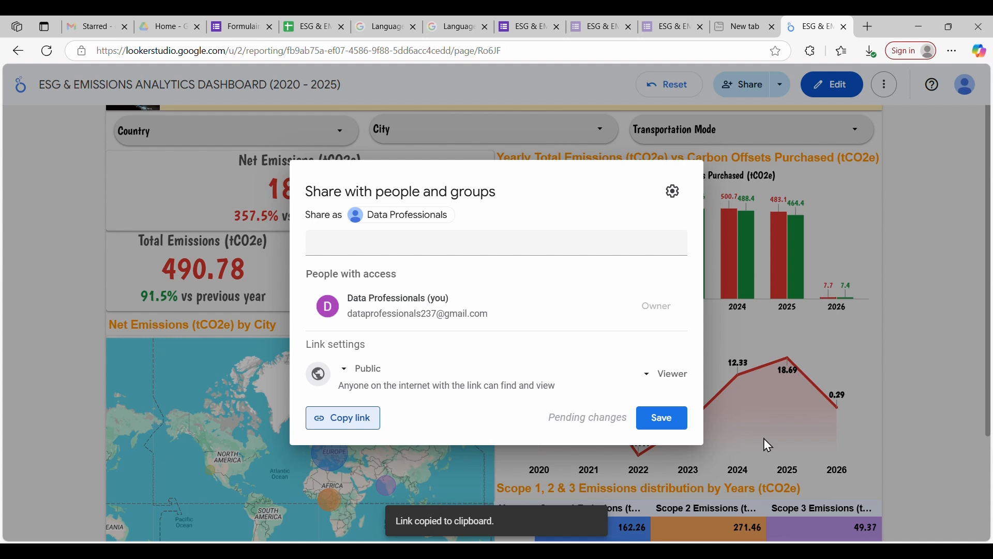
pyautogui.click(666, 425)
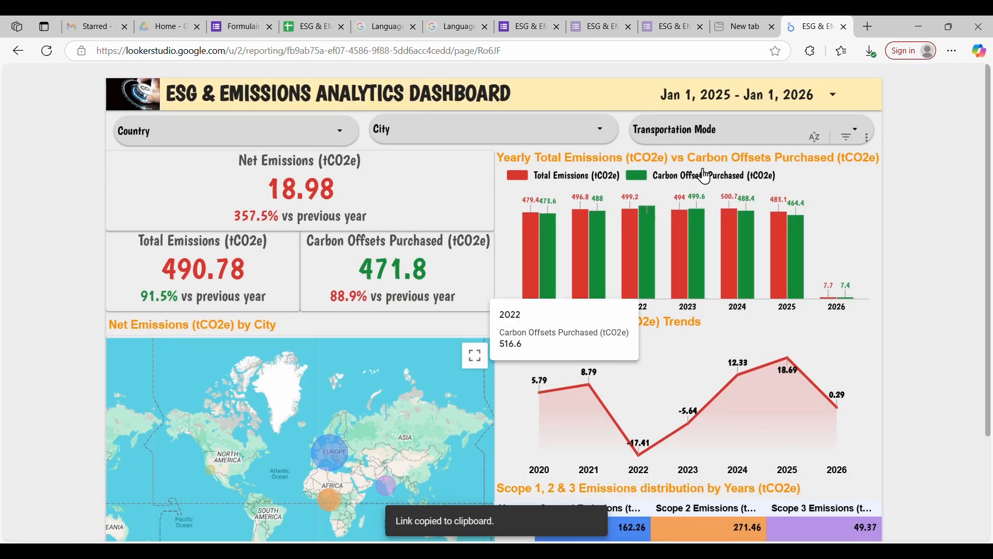
# Step: Load the copied dashboard link in a new browser tab
pyautogui.click(870, 27)
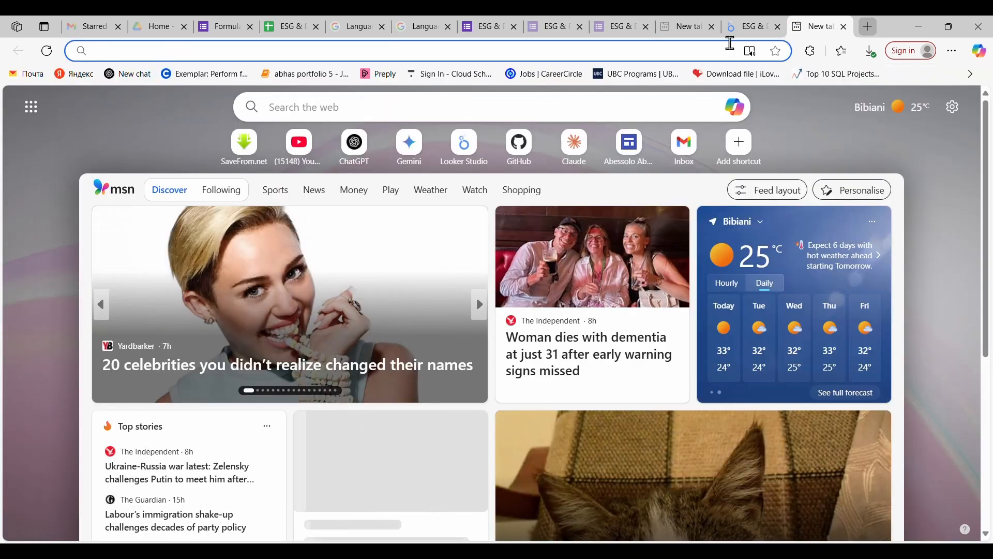
pyautogui.hotkey('ctrl', 'v')
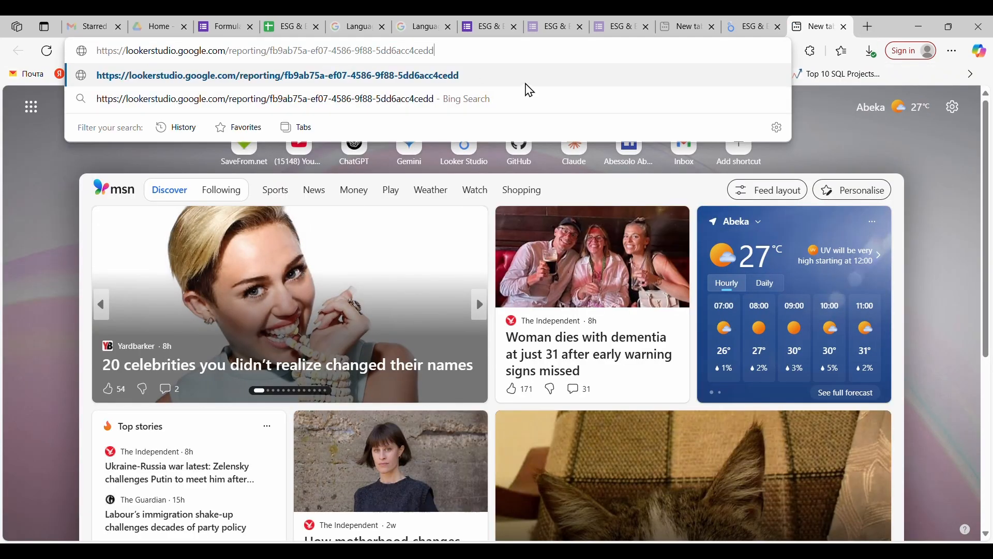
pyautogui.press('Return')
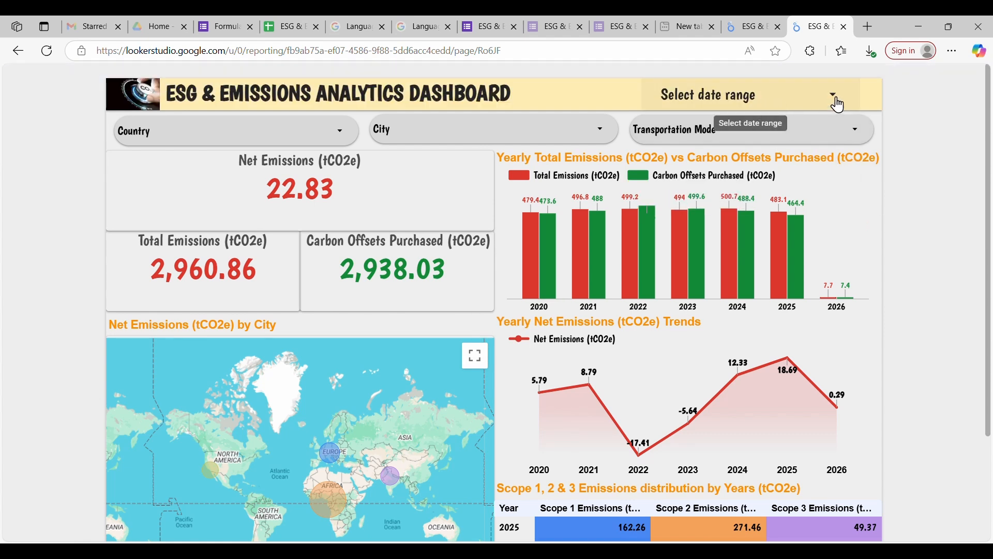
# Step: Set the shared dashboard's date range to Jan 1, 2023 through Dec 1, 2023
pyautogui.click(838, 103)
pyautogui.click(626, 152)
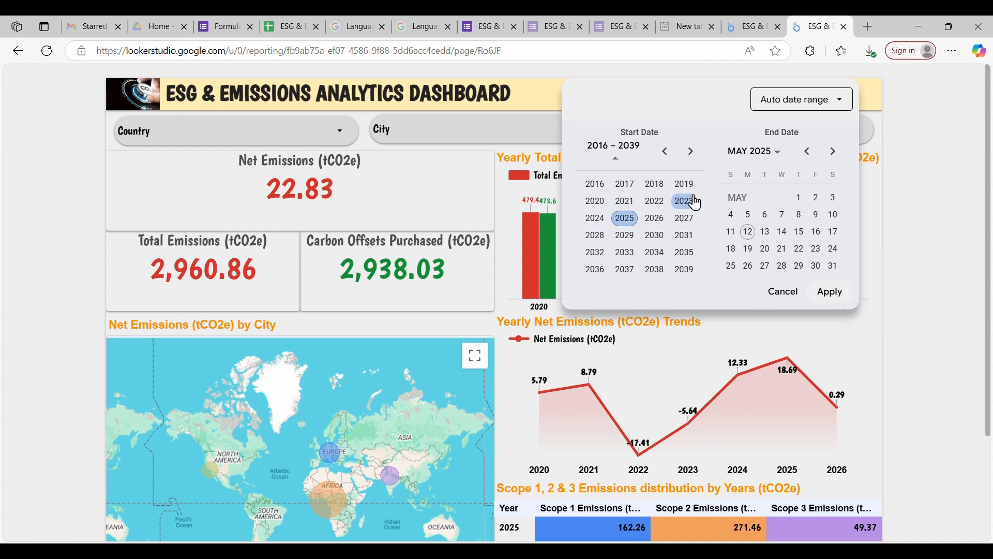
pyautogui.click(696, 202)
pyautogui.click(591, 204)
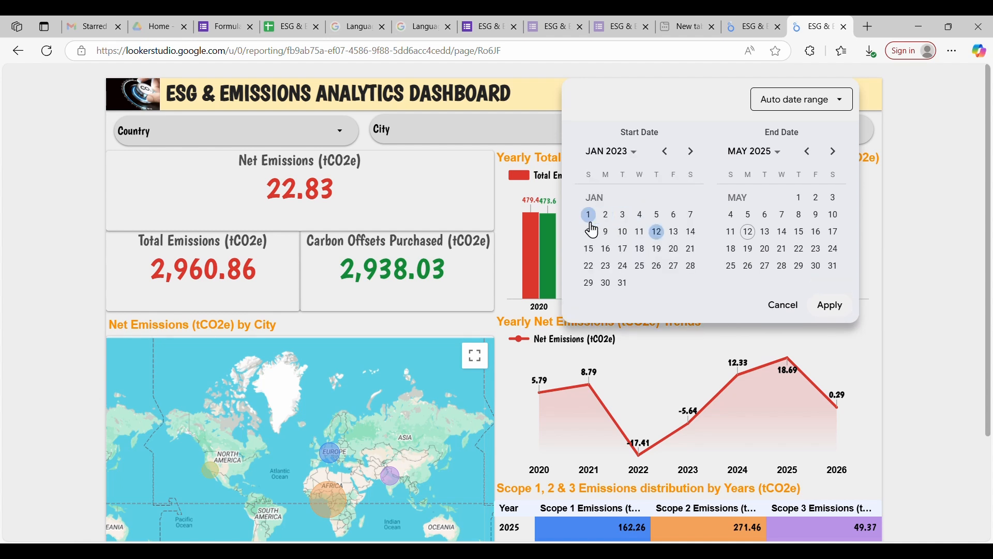
pyautogui.click(591, 220)
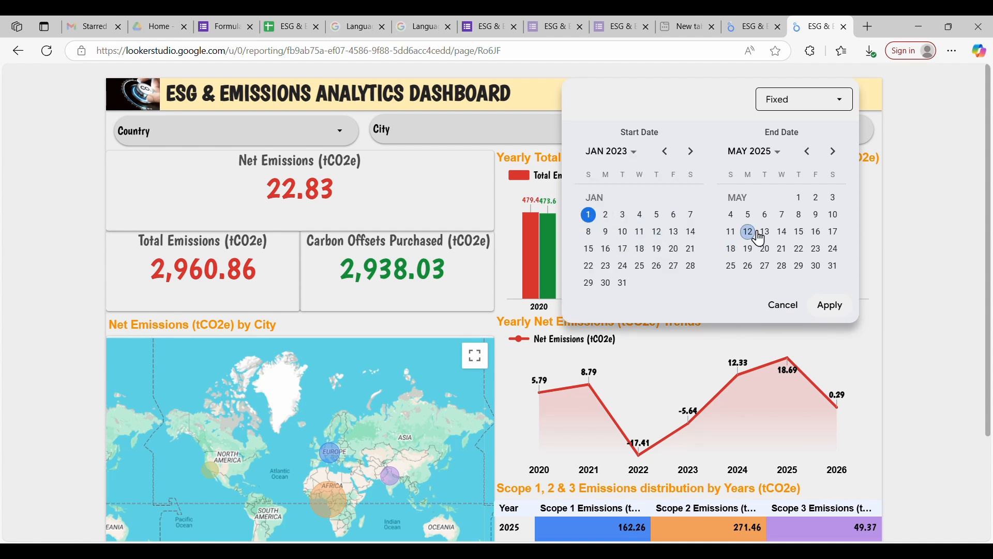
pyautogui.click(775, 154)
pyautogui.click(826, 206)
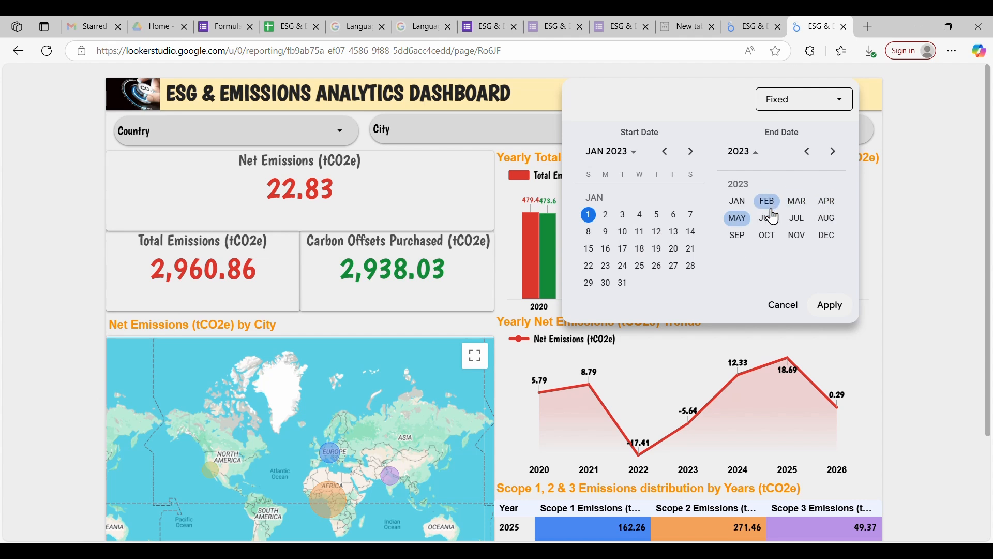
pyautogui.click(826, 234)
pyautogui.click(816, 200)
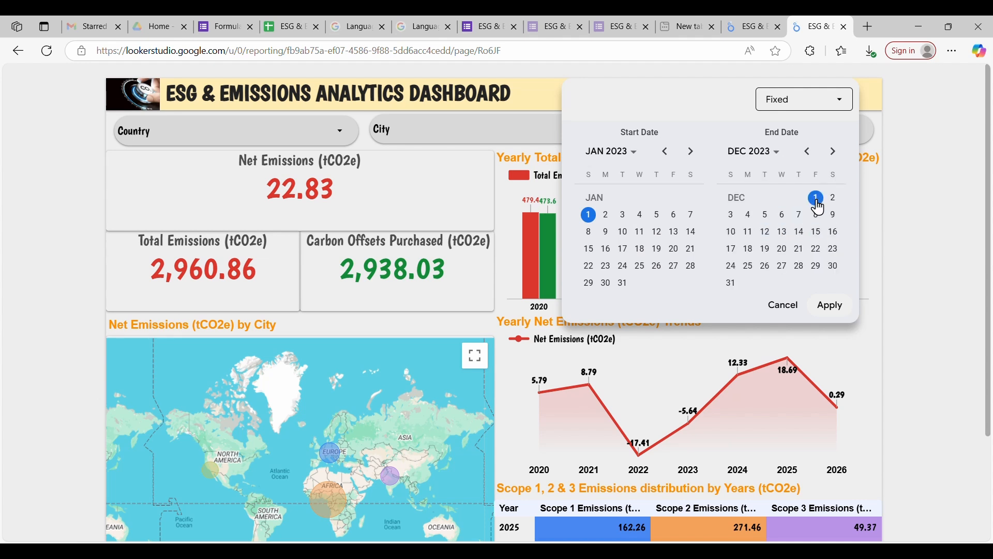
pyautogui.click(852, 308)
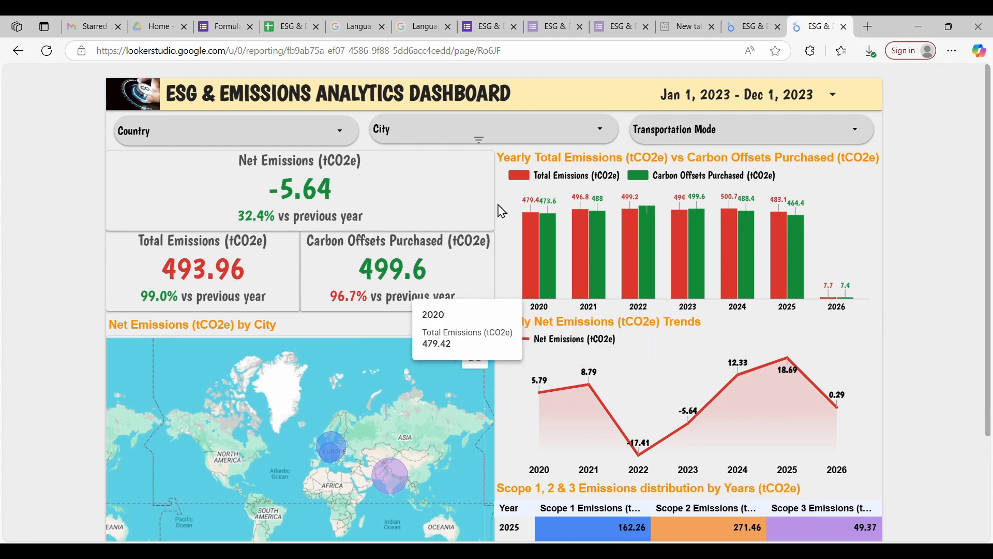
# Step: Look over the dashboard's charts and filter the countries to Germany only
pyautogui.scroll(-1, 872, 373)
pyautogui.scroll(-2, 872, 374)
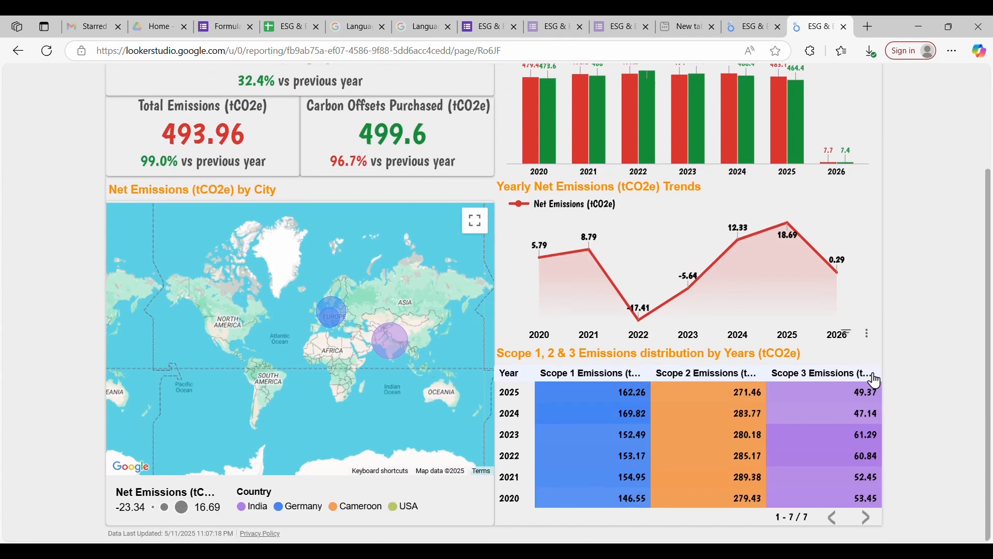
pyautogui.scroll(2, 875, 381)
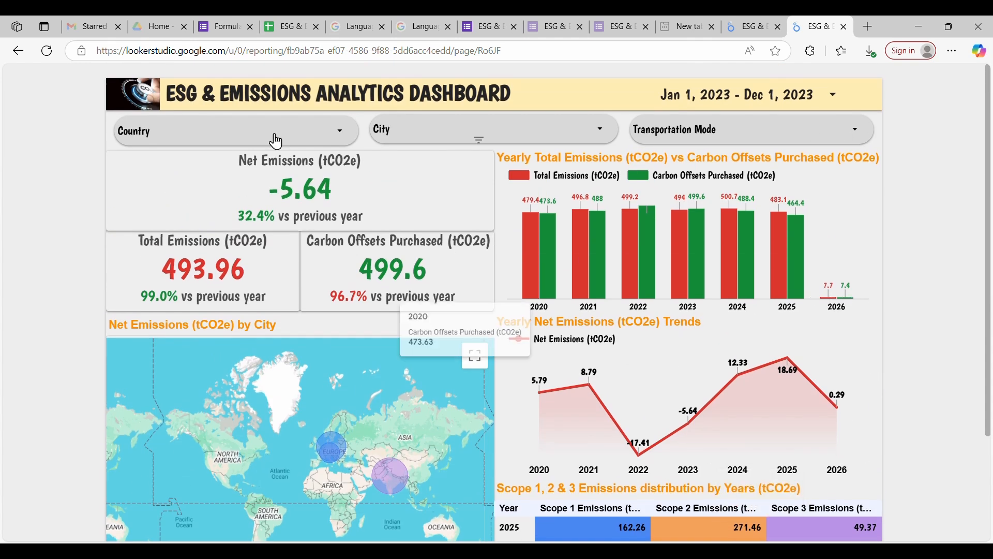
pyautogui.click(342, 134)
pyautogui.click(136, 128)
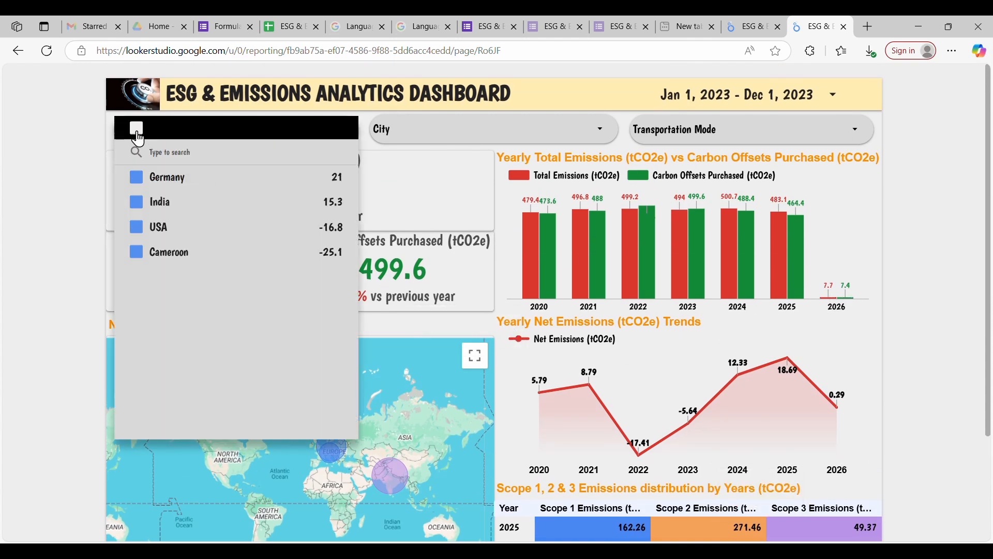
pyautogui.click(136, 177)
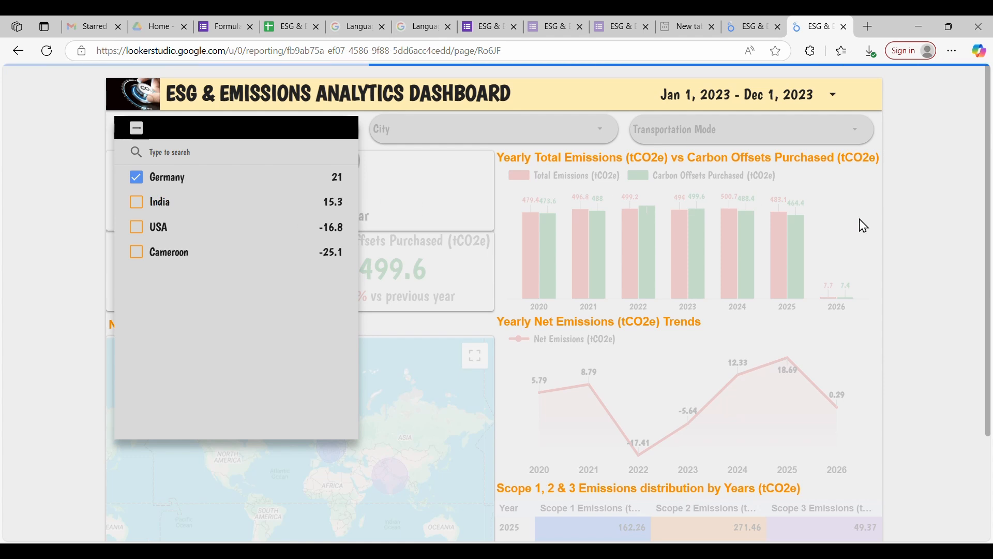
pyautogui.click(911, 224)
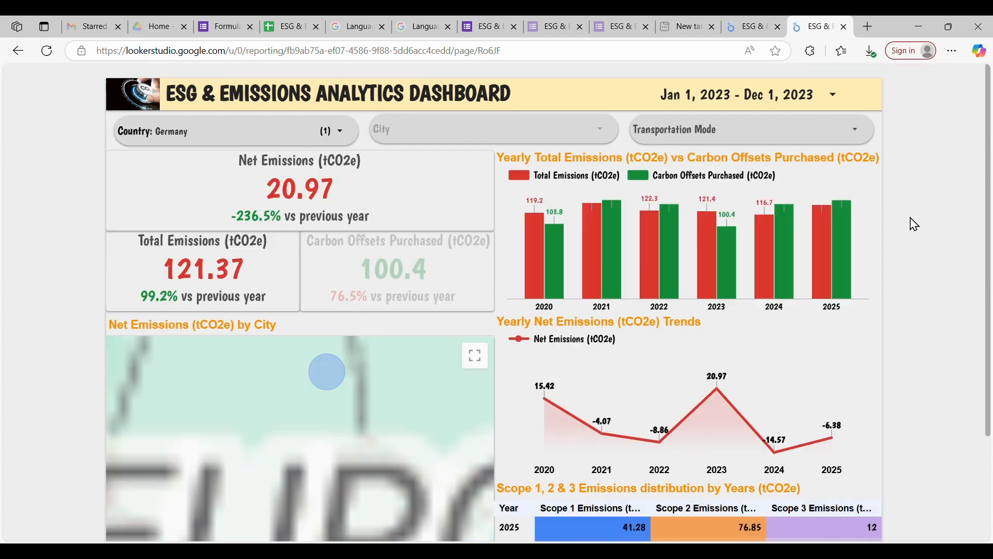
# Step: Switch the country filter from Germany to USA only
pyautogui.click(344, 141)
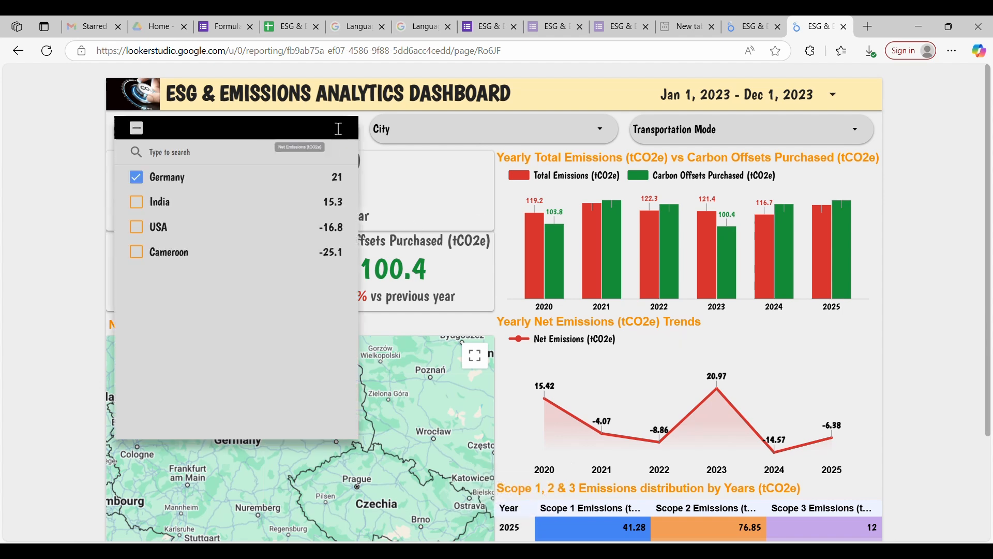
pyautogui.click(137, 227)
pyautogui.click(139, 178)
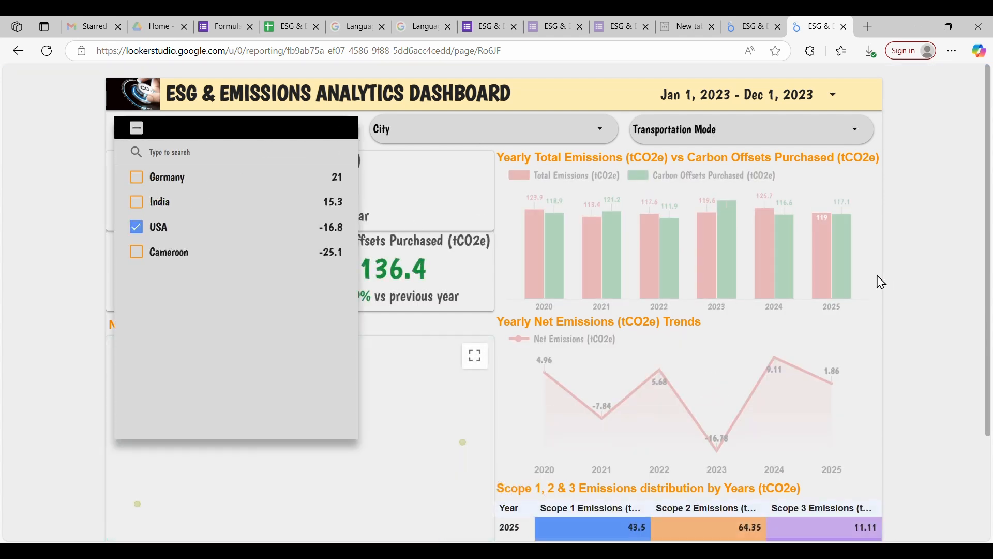
pyautogui.click(882, 283)
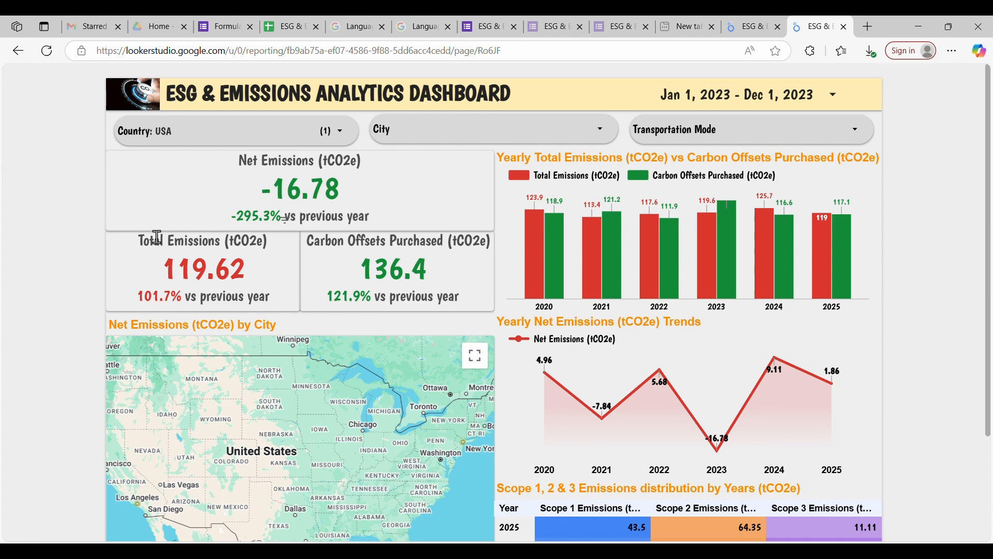
# Step: Reset the country filter to include all countries
pyautogui.click(337, 140)
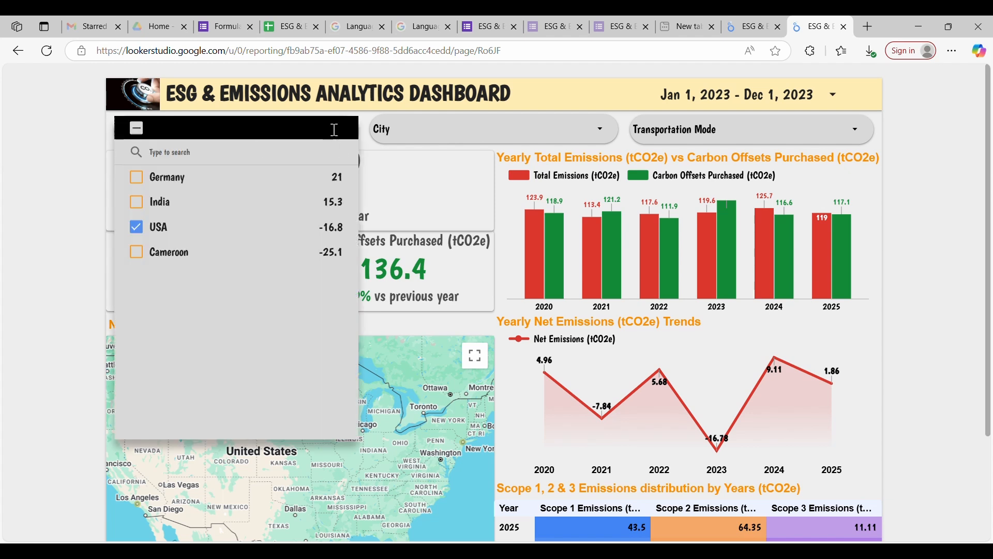
pyautogui.click(136, 129)
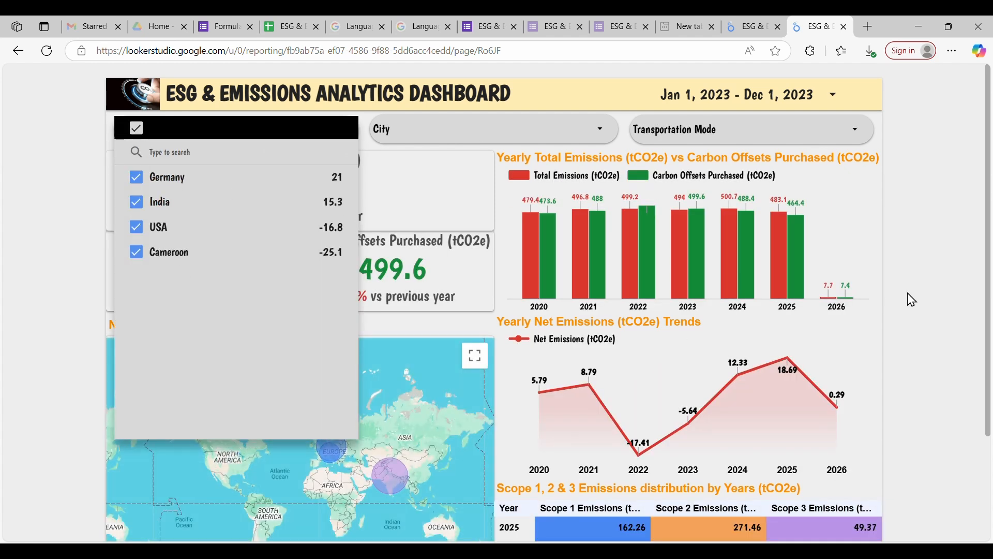
pyautogui.click(868, 236)
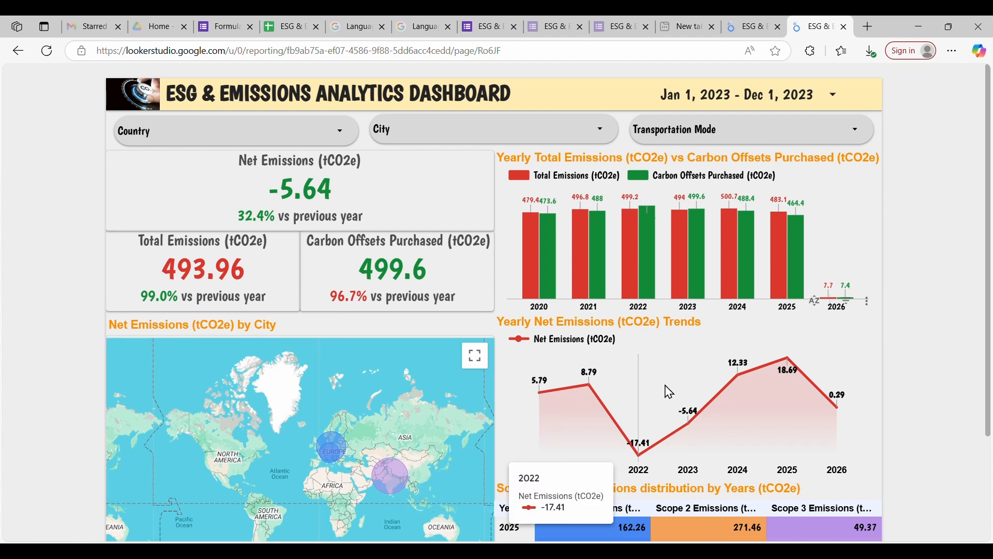
pyautogui.click(600, 133)
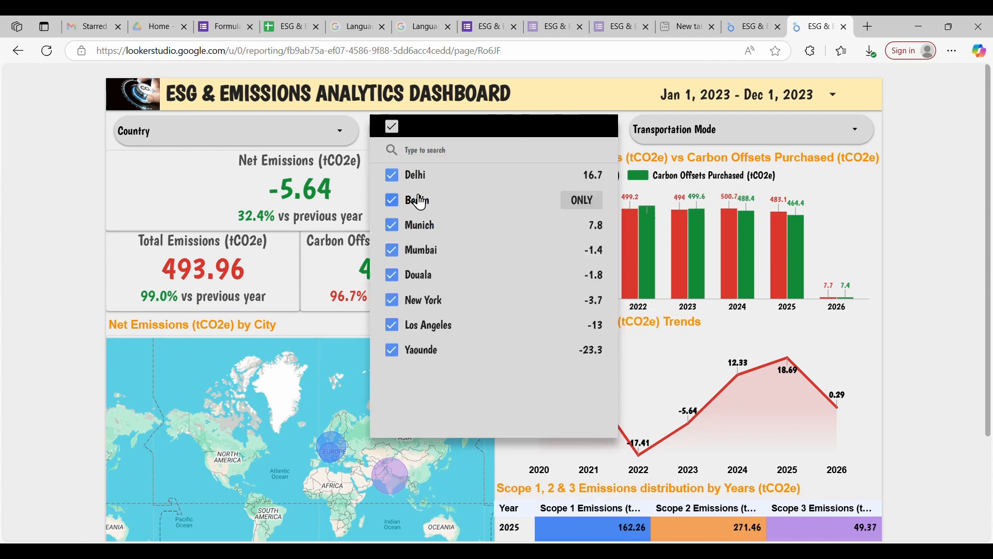
pyautogui.click(394, 134)
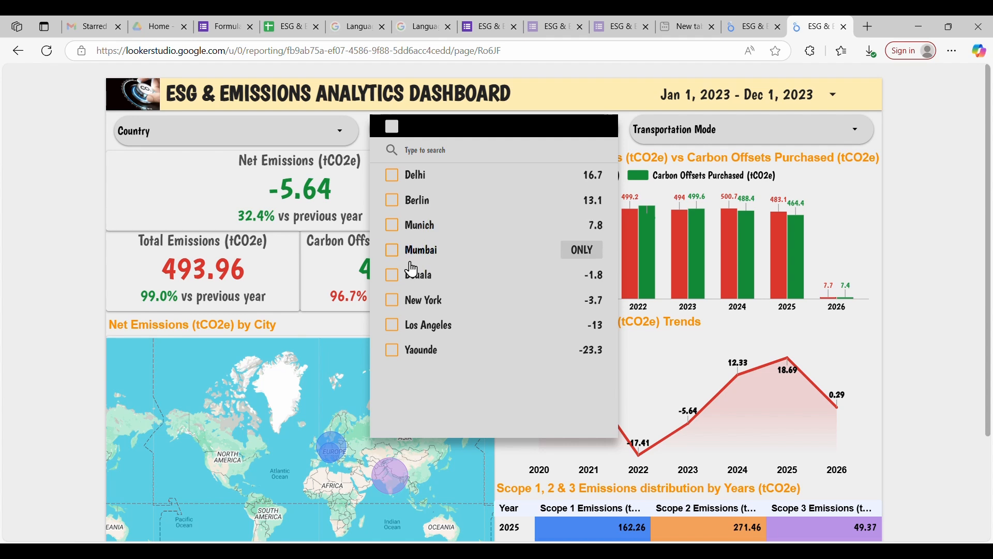
pyautogui.press('Escape')
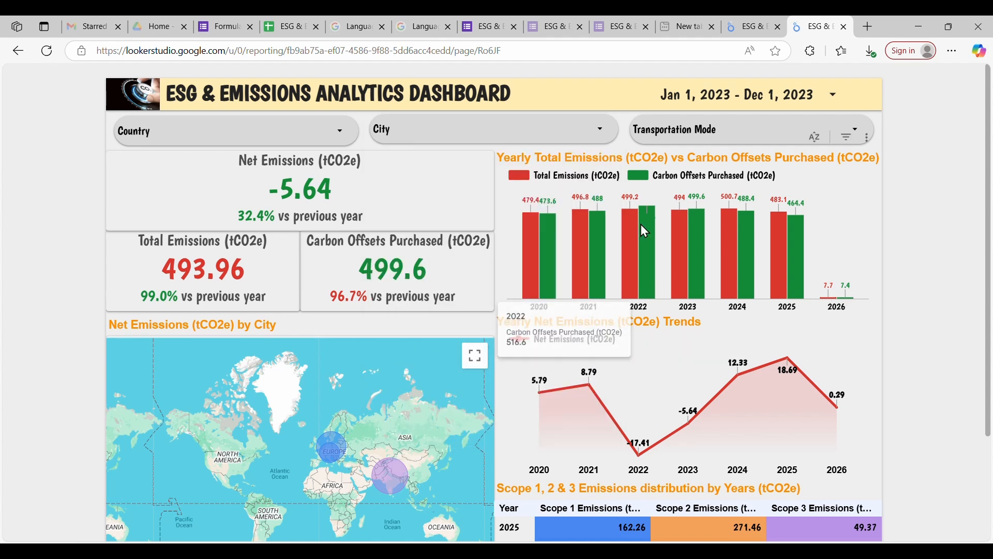
# Step: Filter the dashboard's cities to Yaounde only
pyautogui.click(569, 131)
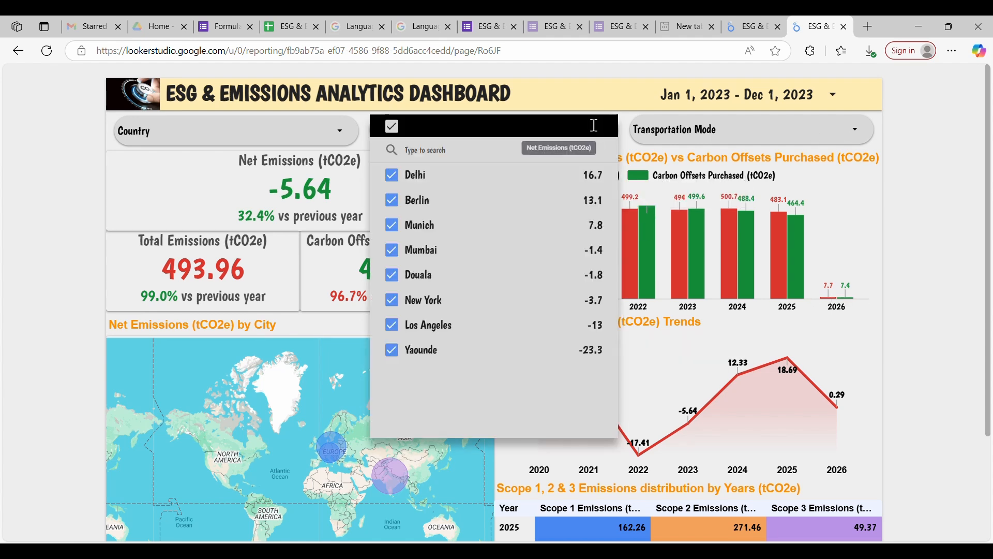
pyautogui.click(394, 129)
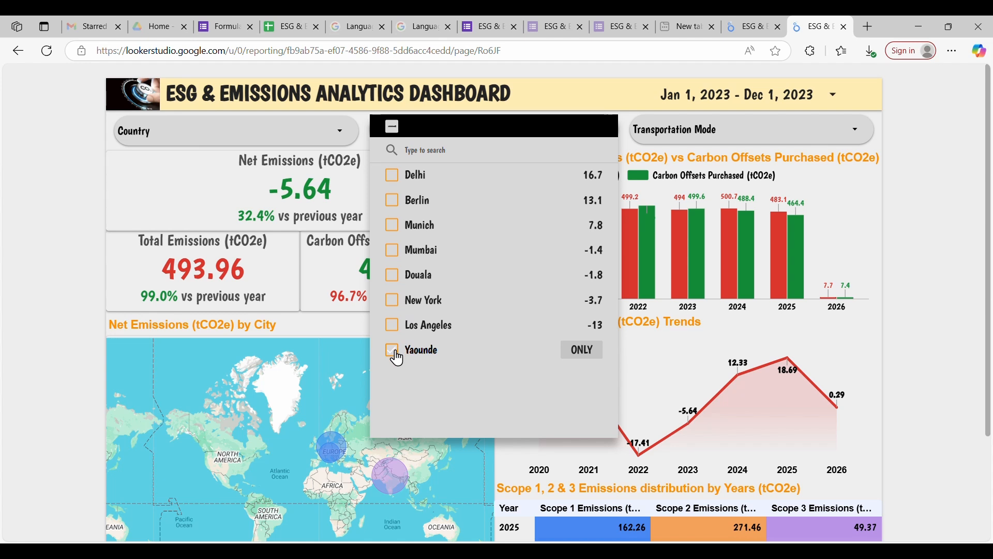
pyautogui.click(393, 350)
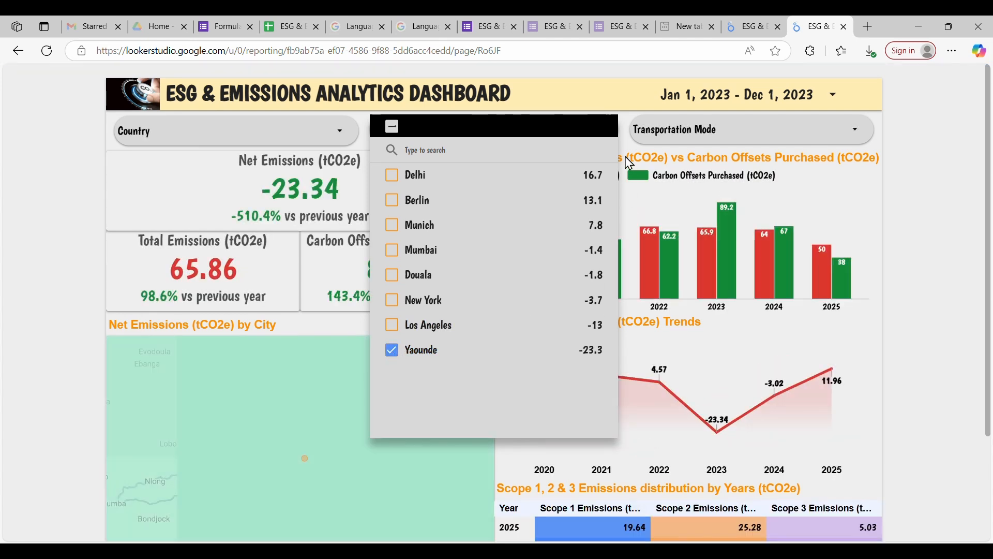
pyautogui.click(890, 189)
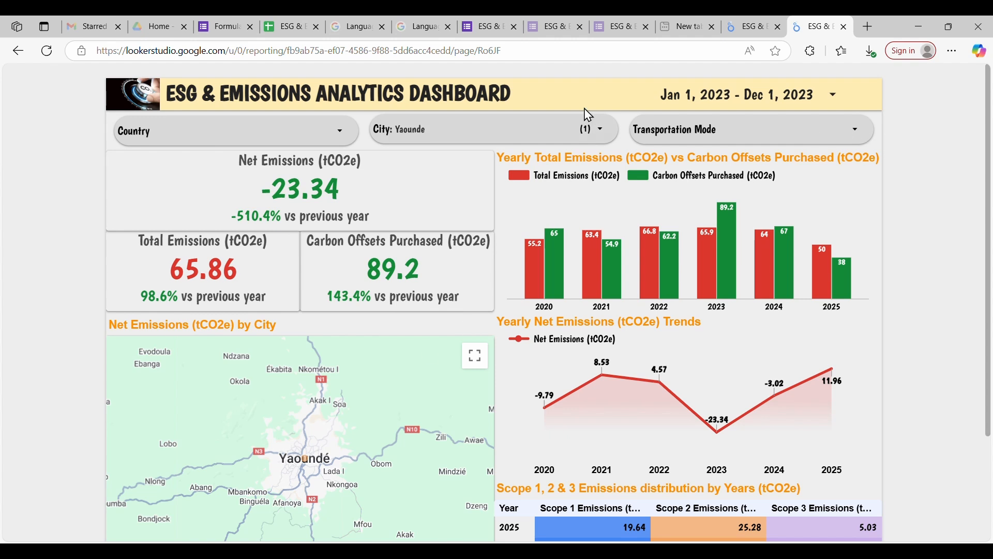
# Step: Switch the city filter from Yaounde to Mumbai only
pyautogui.click(590, 129)
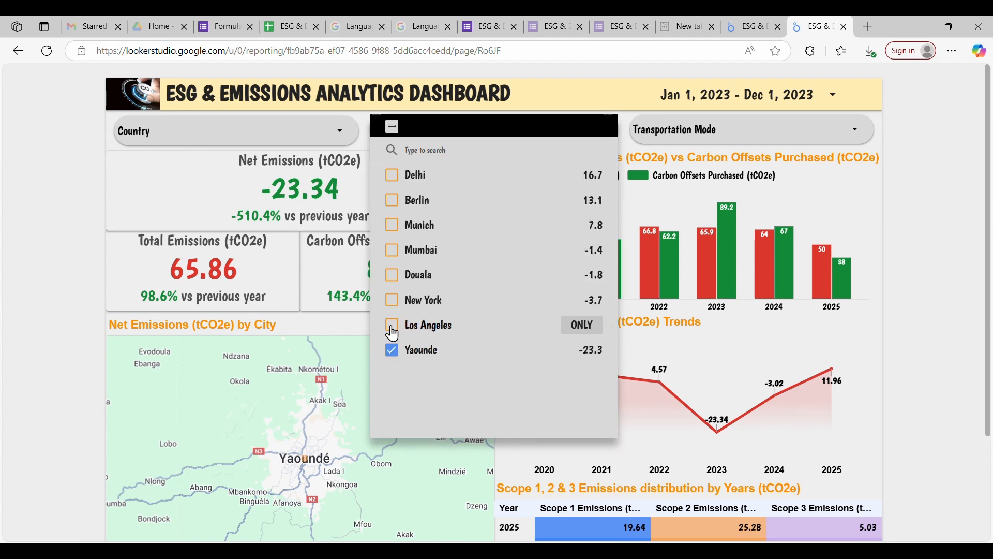
pyautogui.click(392, 251)
pyautogui.click(392, 354)
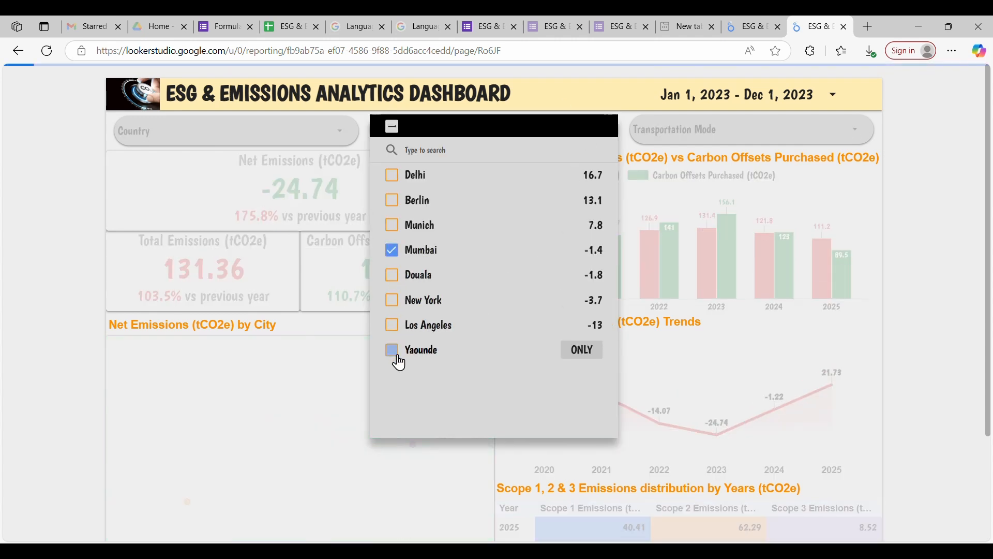
pyautogui.click(888, 226)
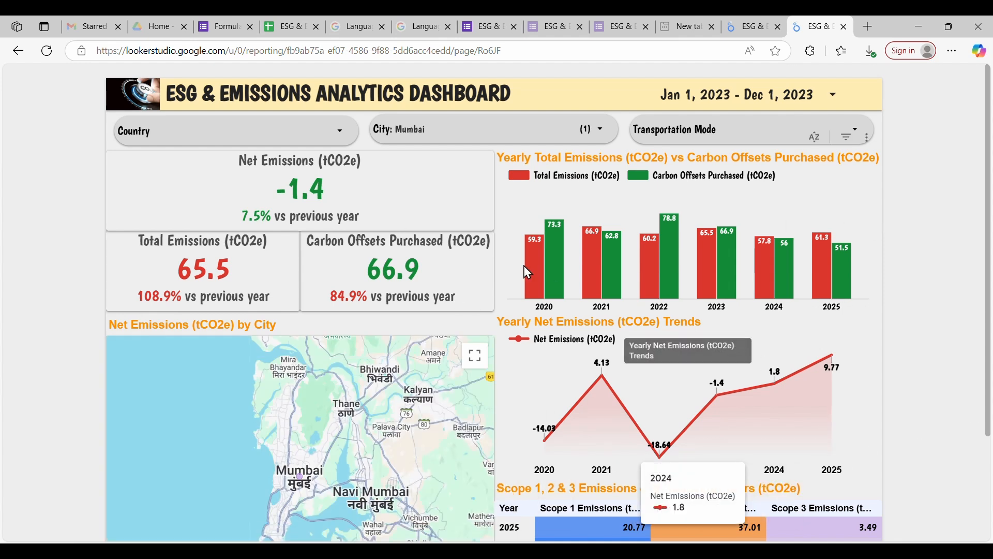
# Step: Reset the city filter to include all cities
pyautogui.click(594, 131)
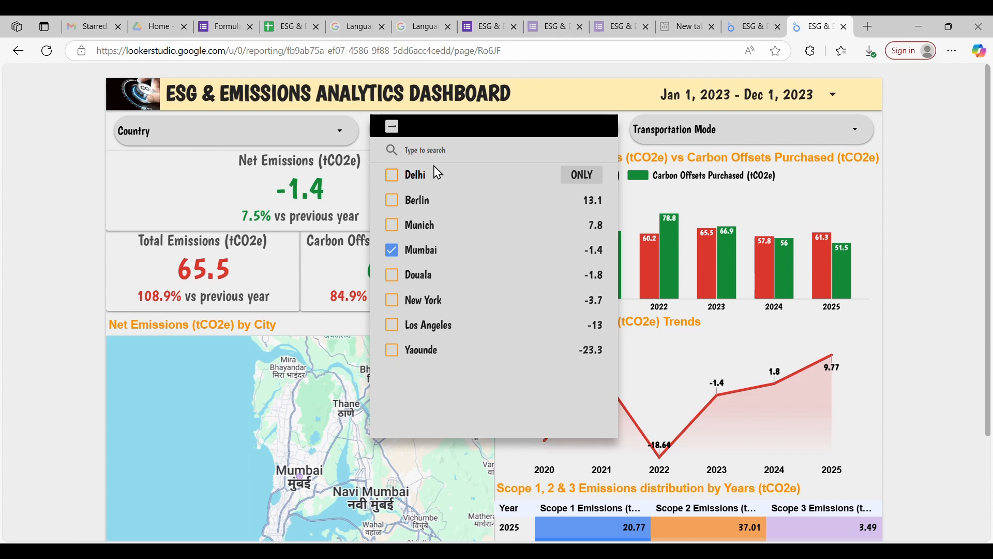
pyautogui.click(392, 126)
pyautogui.click(874, 231)
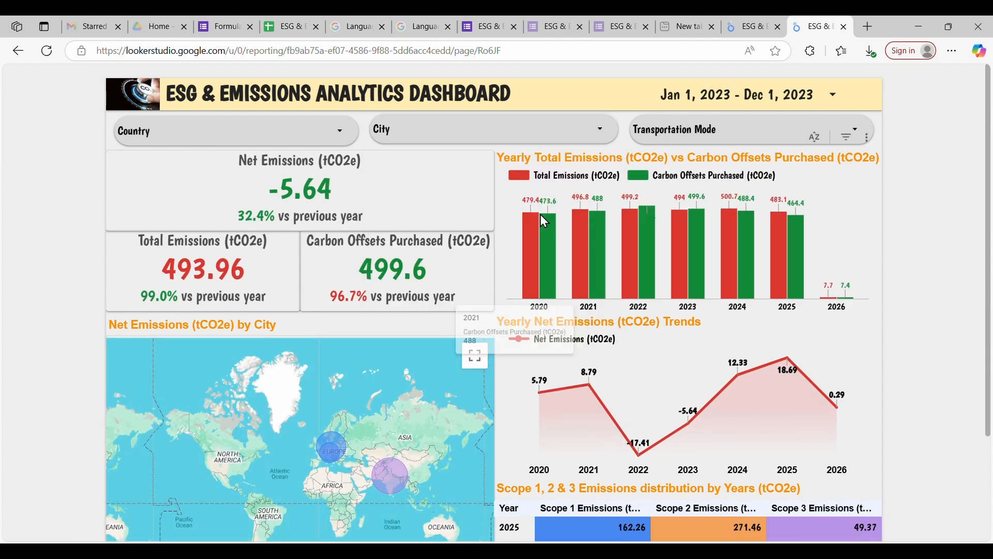
# Step: Filter the dashboard's transportation mode to Truck only
pyautogui.click(852, 138)
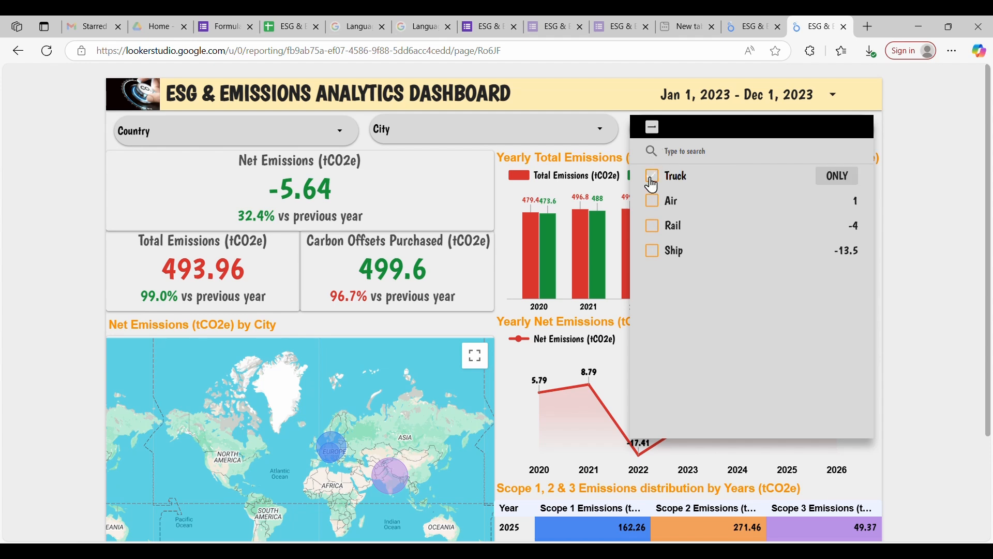
pyautogui.click(837, 175)
pyautogui.click(896, 248)
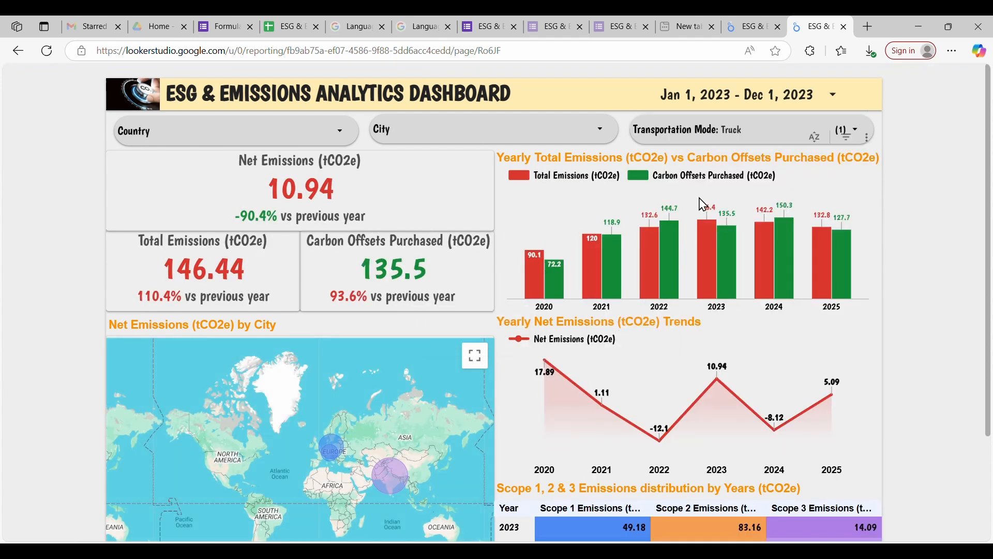
# Step: Reset the transportation mode filter to include Truck, Air, Rail and Ship
pyautogui.click(863, 135)
pyautogui.click(844, 131)
pyautogui.click(840, 130)
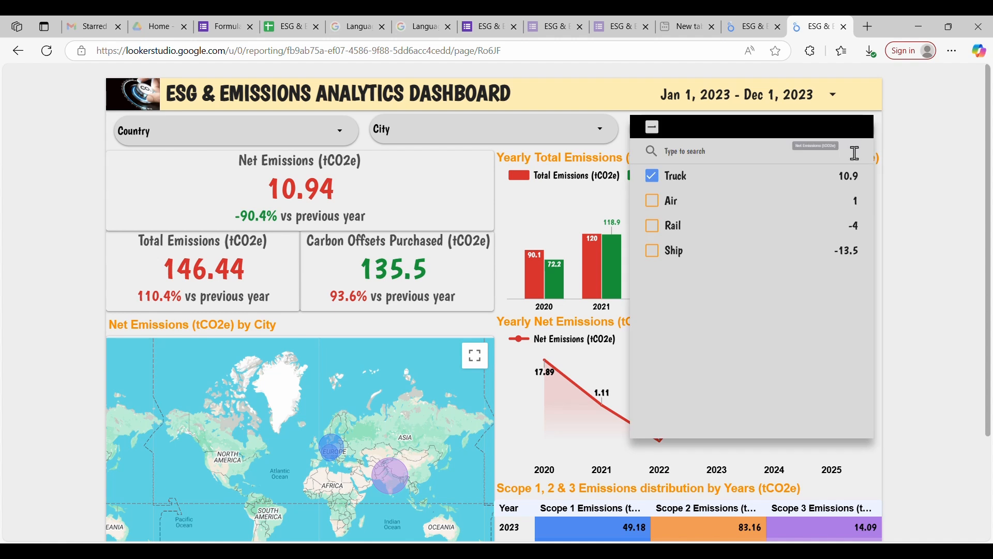
pyautogui.click(652, 126)
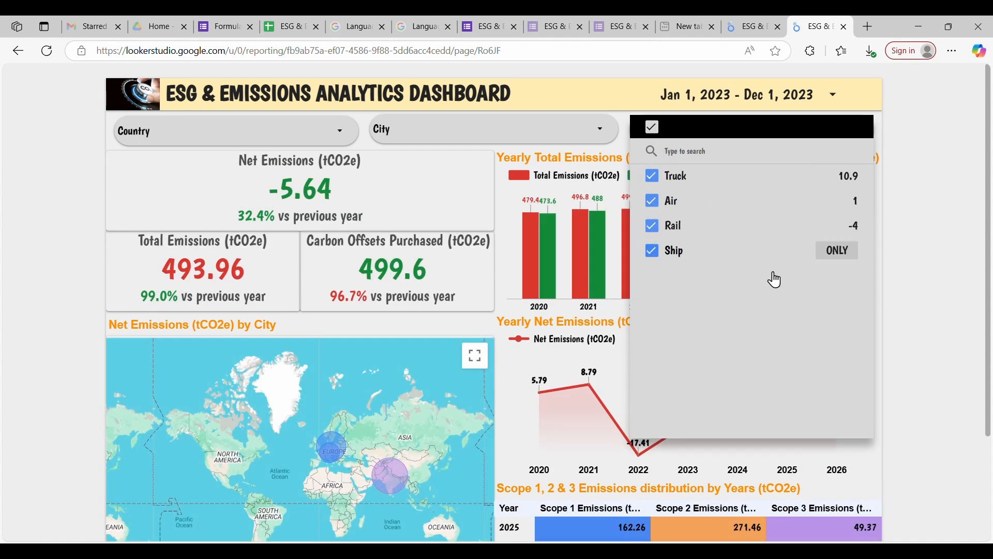
pyautogui.click(899, 283)
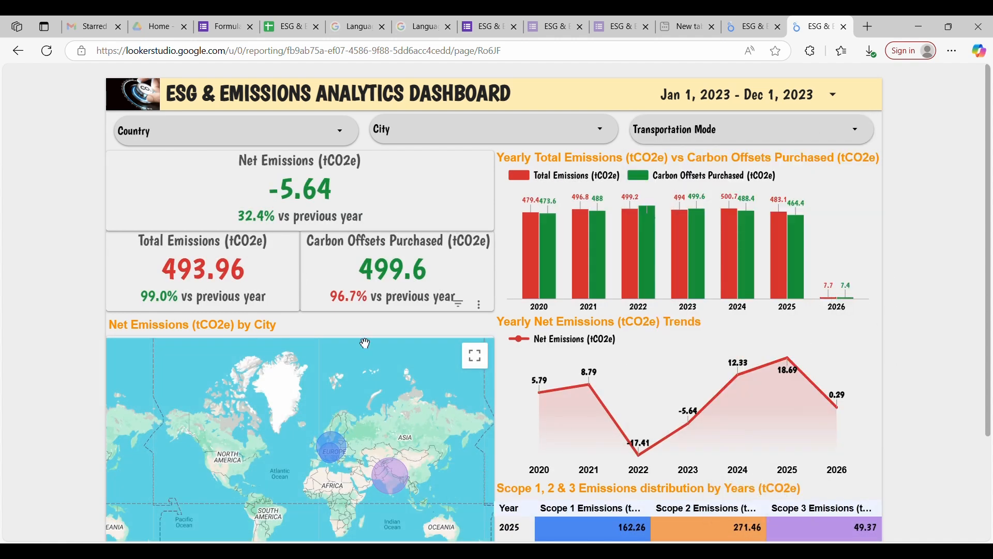
# Step: Cross-filter the dashboard by the Delhi bubble on the net emissions map and clear that selection
pyautogui.click(396, 479)
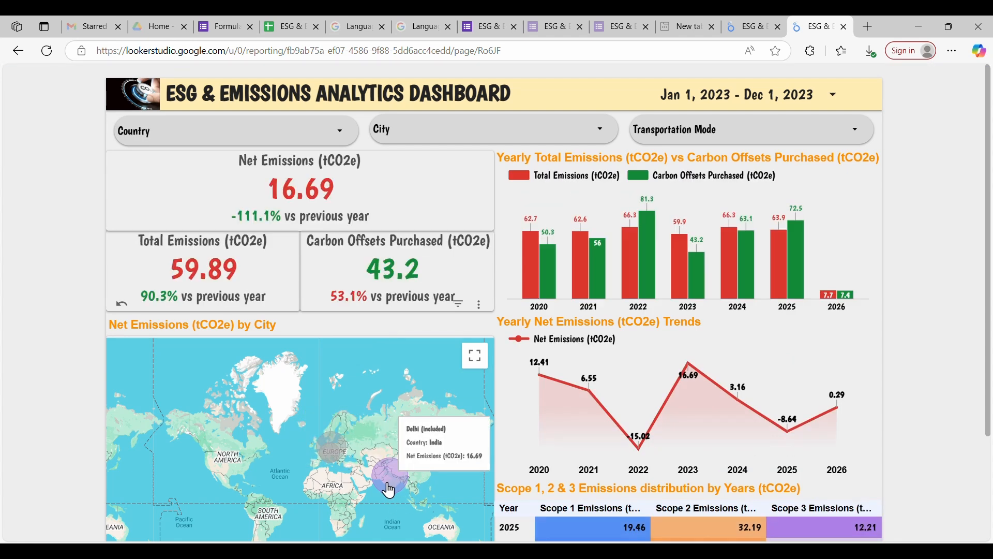
pyautogui.click(389, 490)
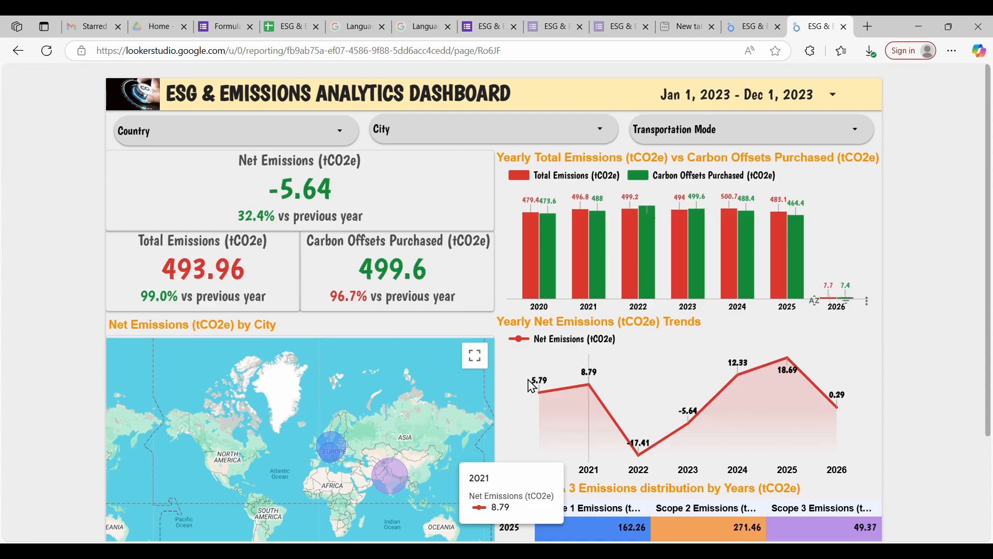
# Step: Cross-filter the dashboard by the 2024 row of the Scope 1, 2 & 3 emissions table and clear that selection
pyautogui.scroll(-1, 635, 481)
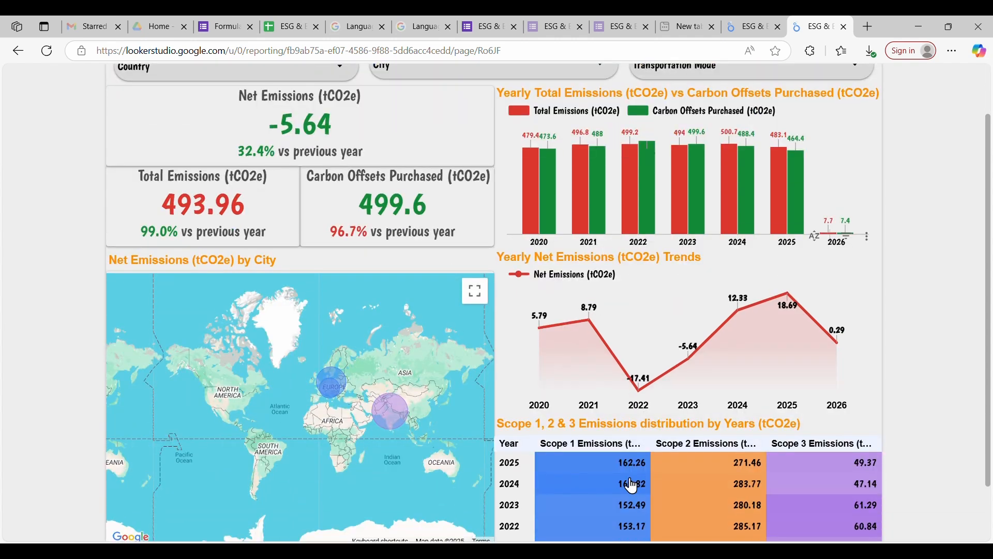
pyautogui.click(509, 489)
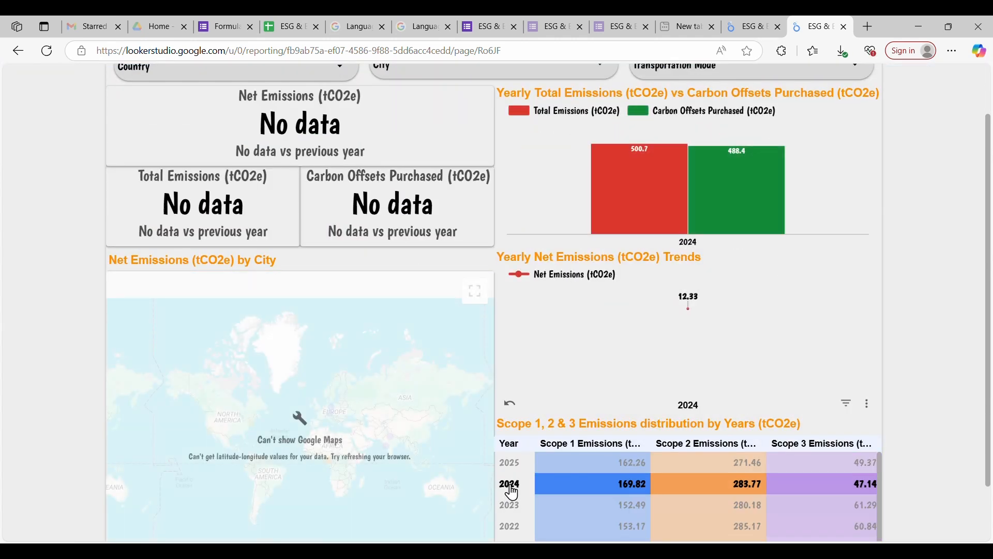
pyautogui.scroll(2, 568, 442)
pyautogui.scroll(-3, 580, 468)
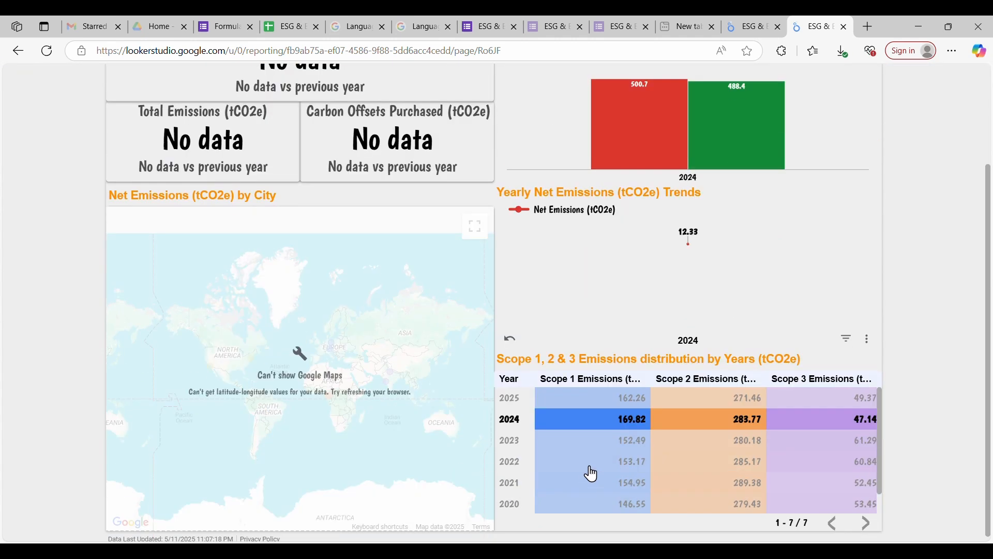
pyautogui.click(515, 419)
pyautogui.scroll(2, 841, 327)
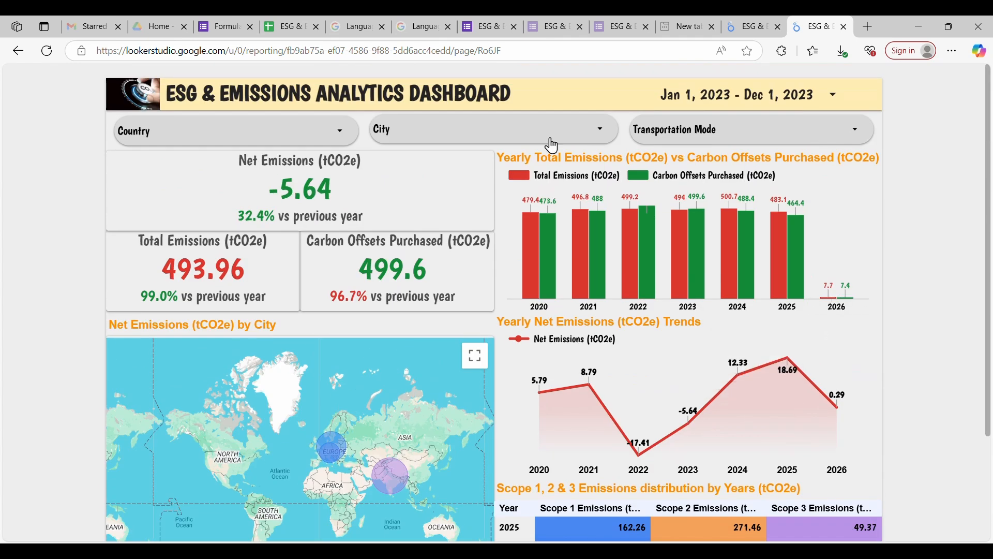